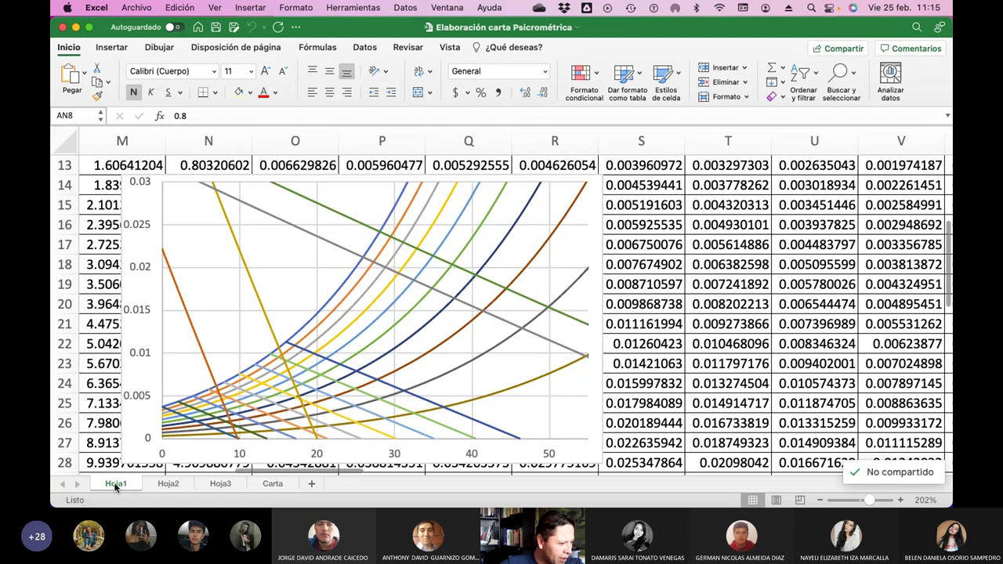
Rename the sheet Hoja1 as "Ejemplo Base".
right_click(115, 485)
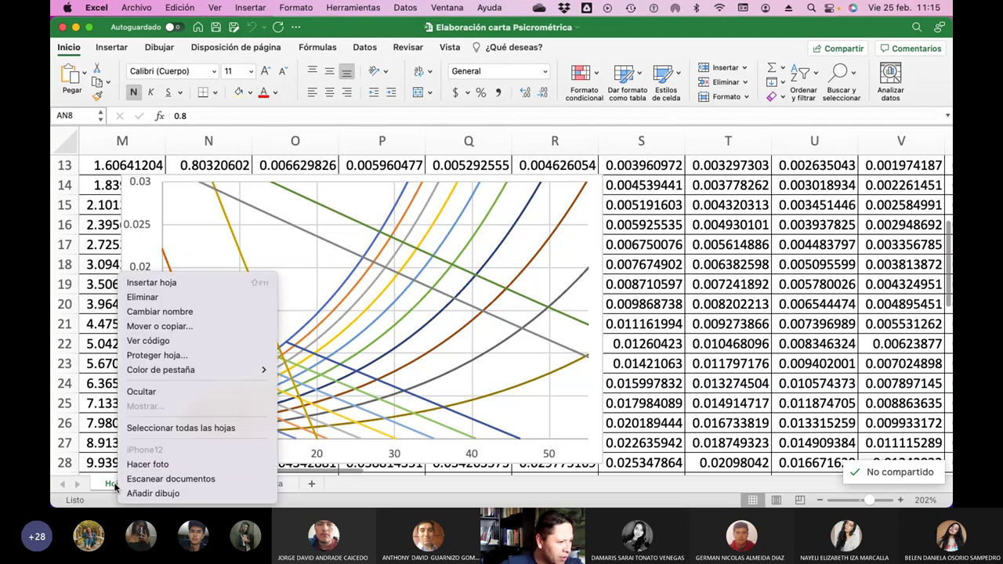
left_click(192, 312)
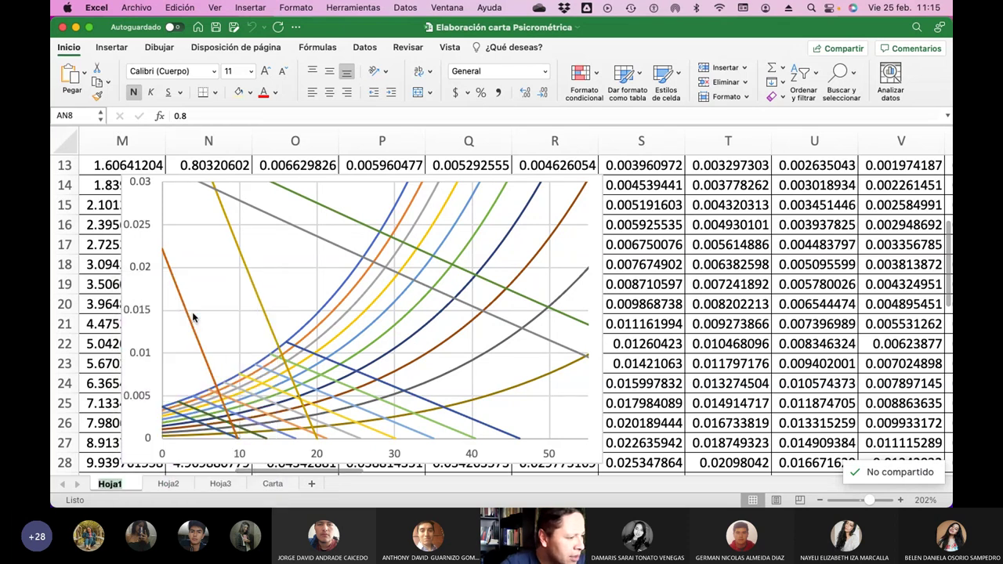
type("Ejem")
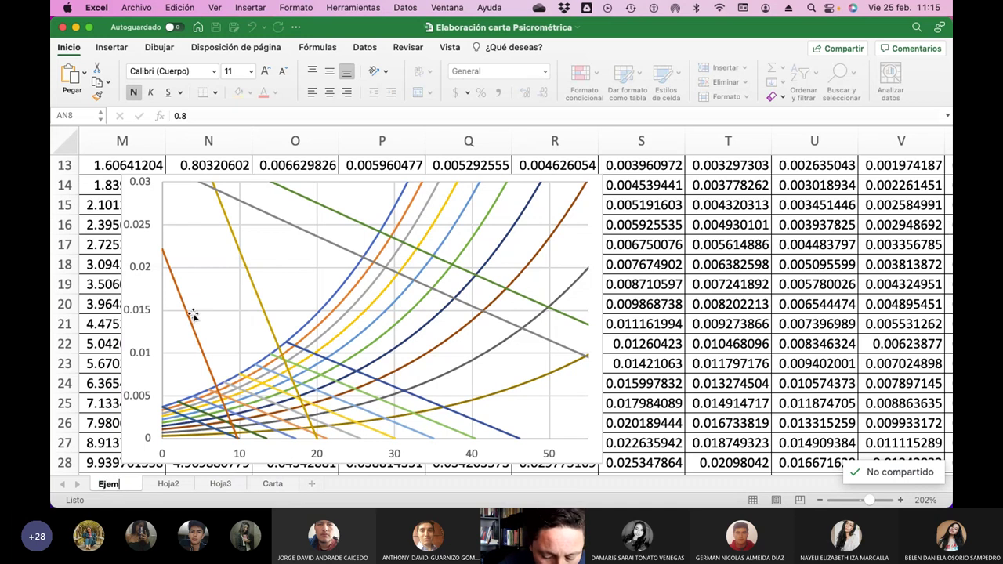
type("plo Base")
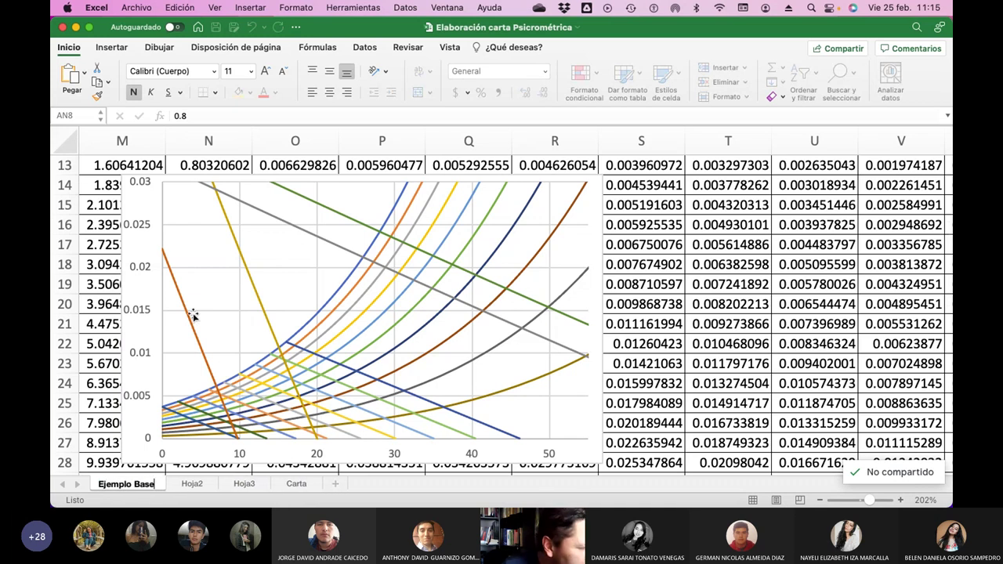
Examine the explanatory psychrometric diagram and the VALCON psychrometric chart on sheet Hoja2.
left_click(192, 484)
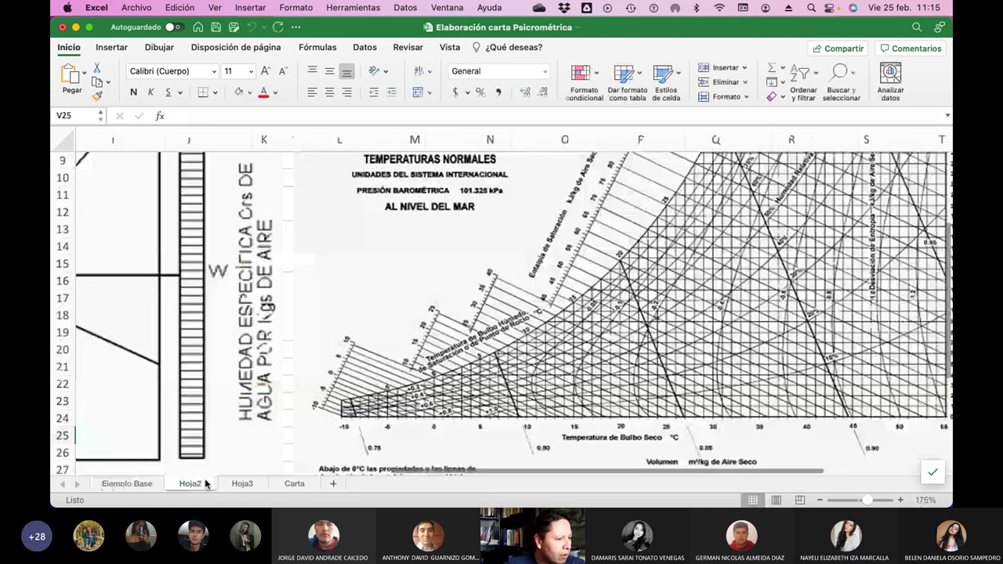
scroll(318, 402, "up", 5)
scroll(318, 402, "right", 3)
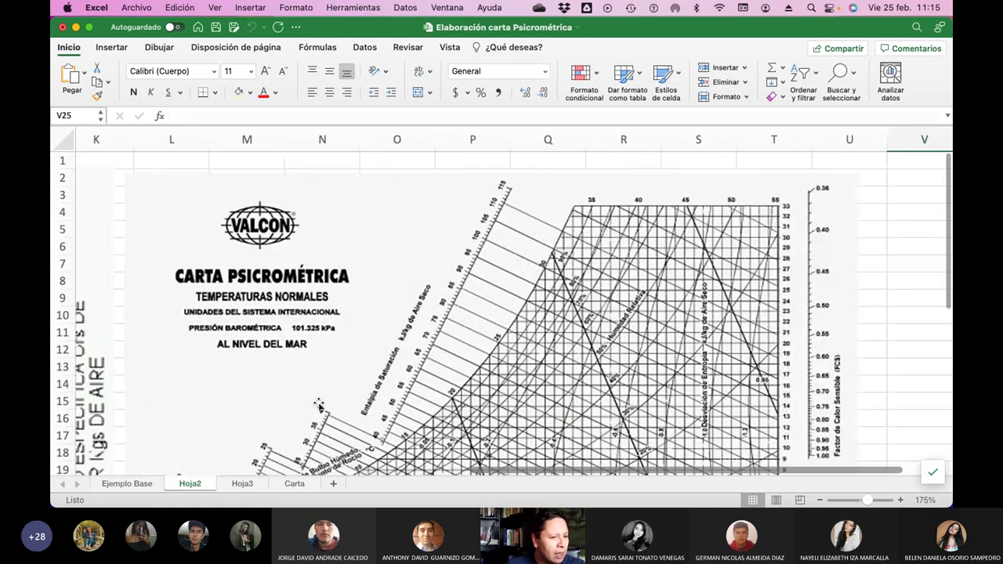
scroll(318, 402, "down", 5)
scroll(318, 403, "left", 5)
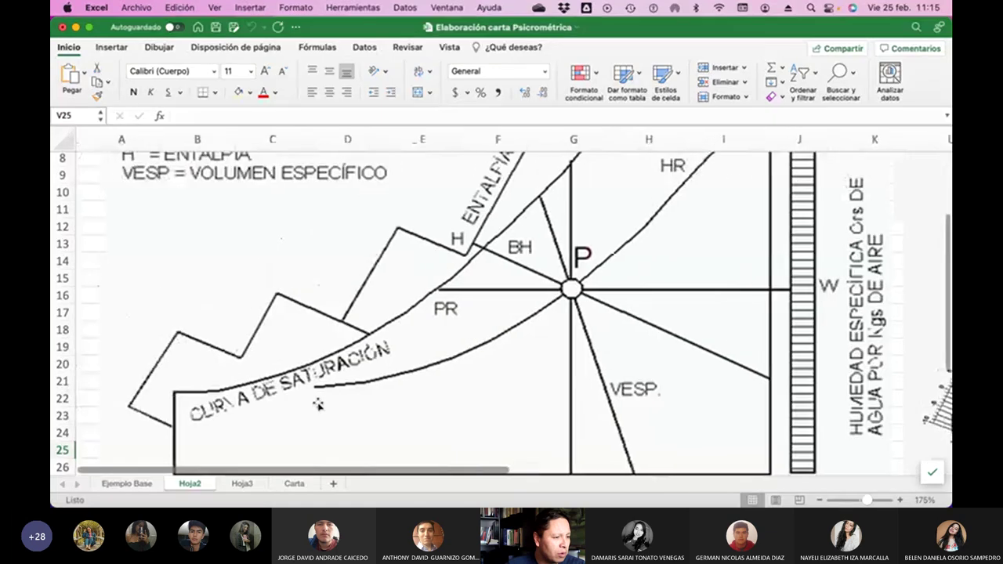
scroll(319, 403, "down", 4)
scroll(318, 403, "up", 4)
scroll(319, 403, "up", 1)
scroll(318, 403, "right", 5)
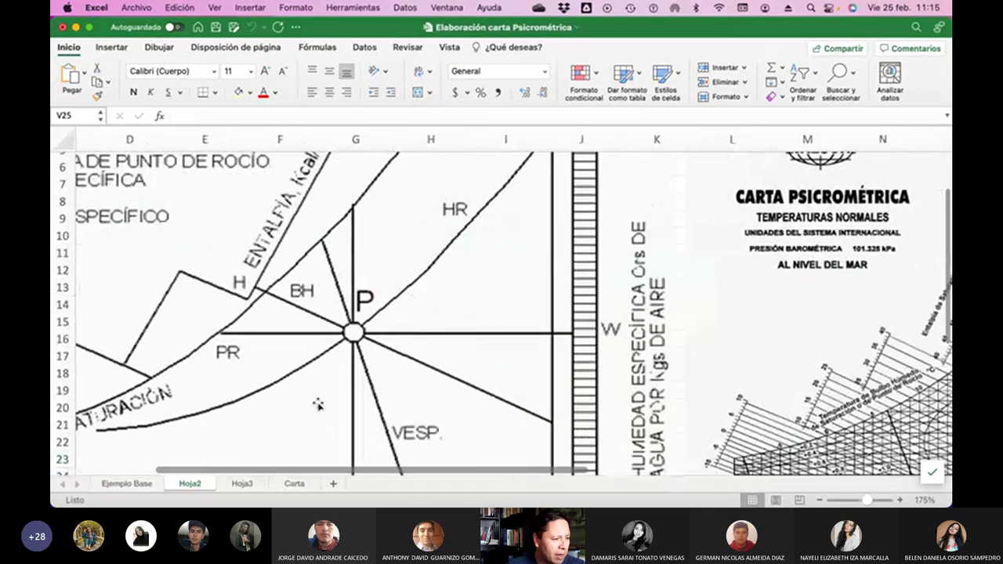
Rename the sheet Hoja2 as "Teoría".
right_click(190, 485)
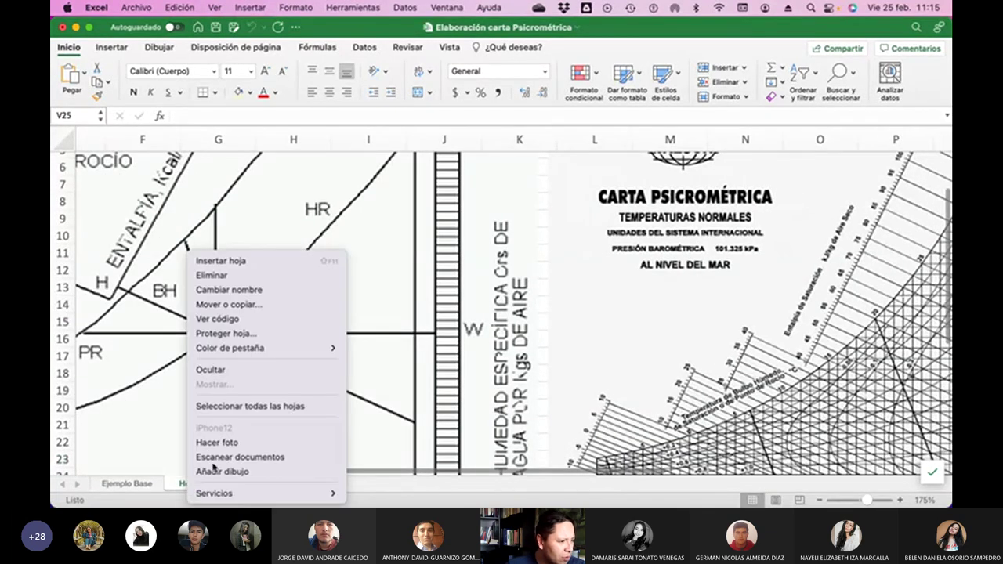
left_click(250, 290)
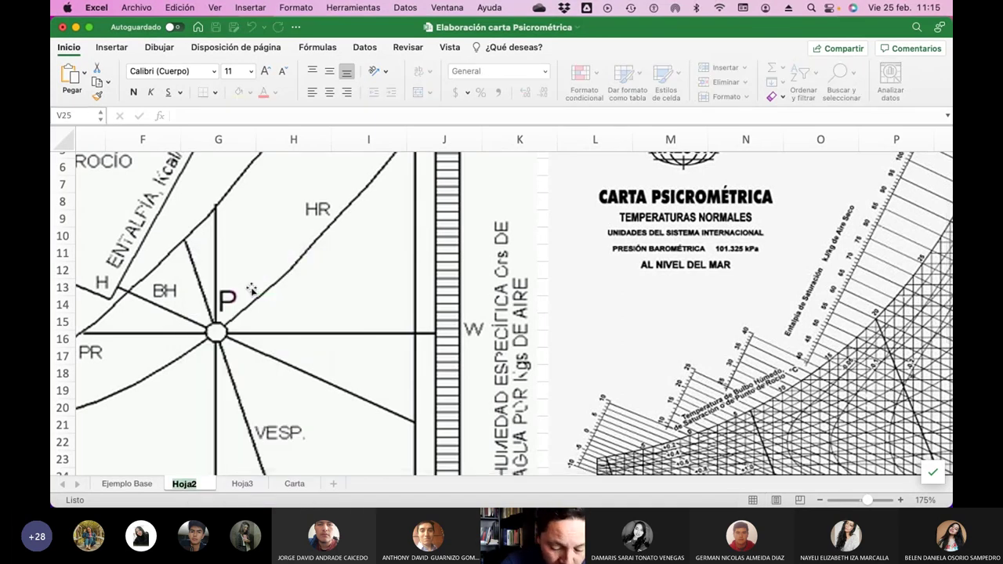
type("Teoría")
key("BackSpace")
key("BackSpace")
key("BackSpace")
key("BackSpace")
key("BackSpace")
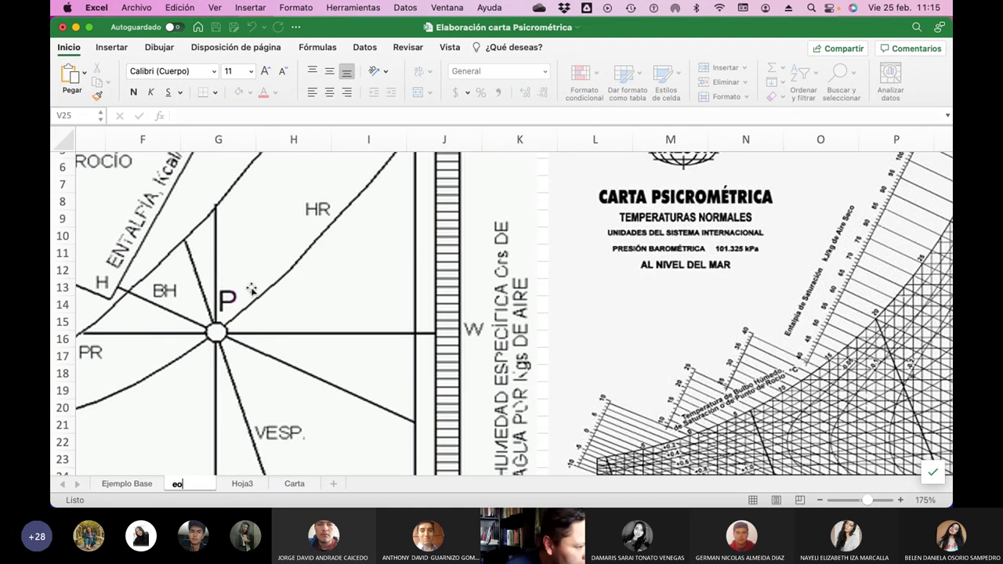
type("Teoría")
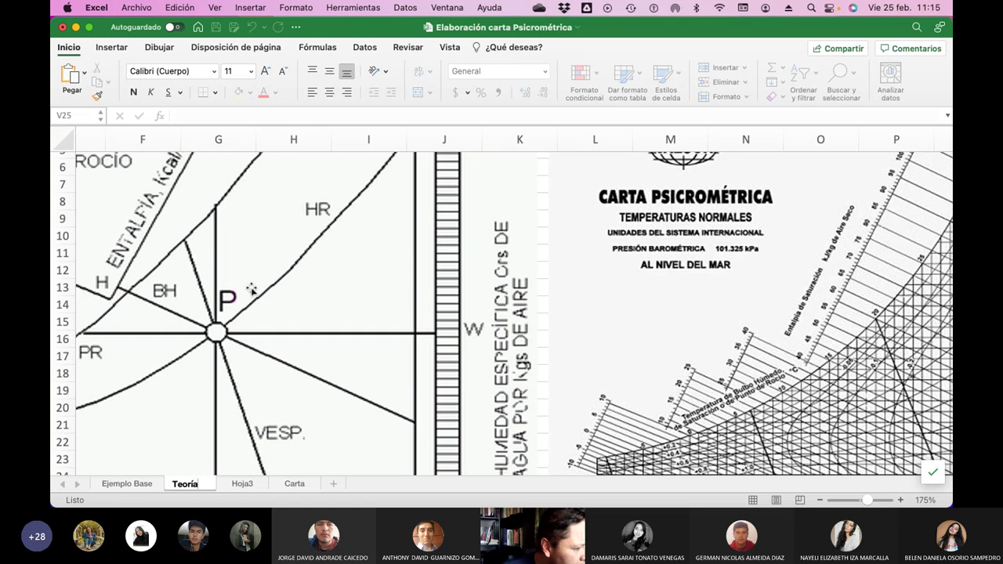
scroll(250, 361, "up", 1)
Review the calculation tables on sheet Hoja3 and rename that sheet as "Paralelo 2".
left_click(242, 483)
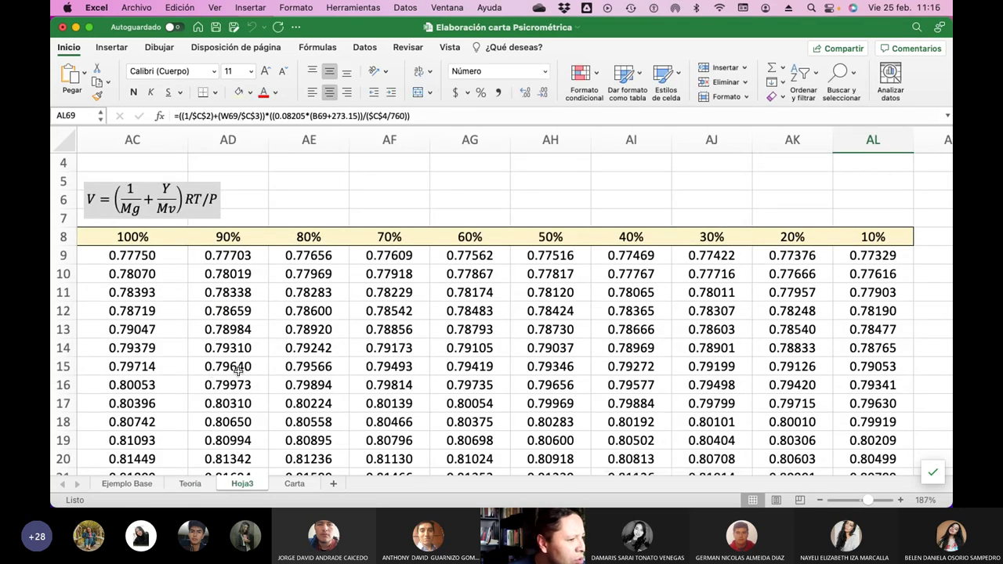
scroll(442, 330, "left", 20)
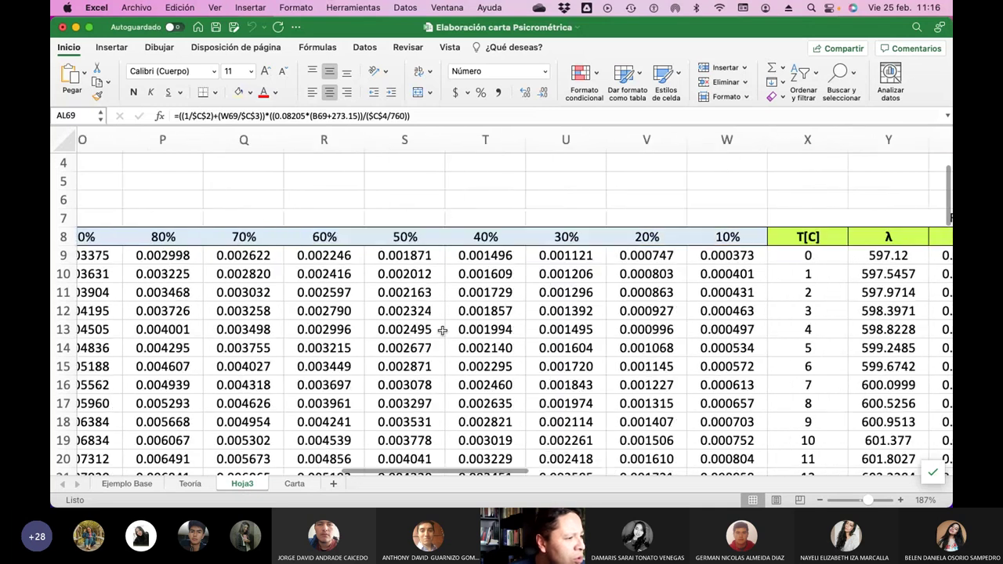
scroll(441, 330, "left", 5)
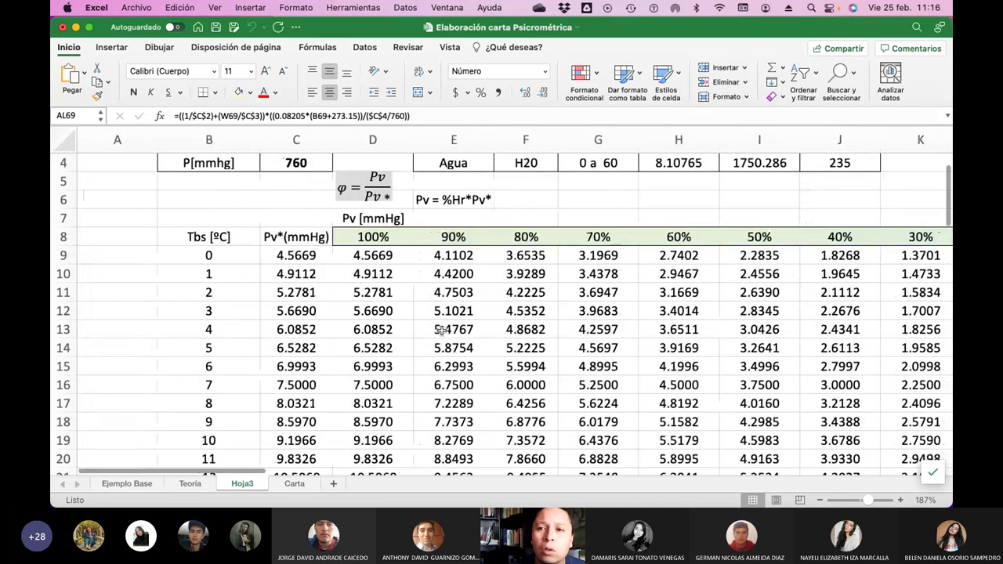
right_click(245, 484)
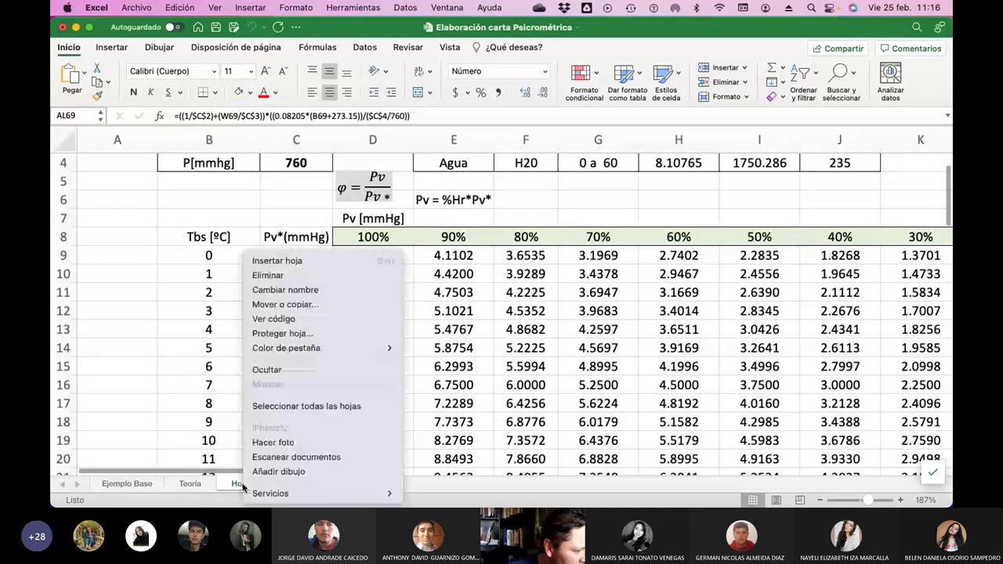
left_click(304, 294)
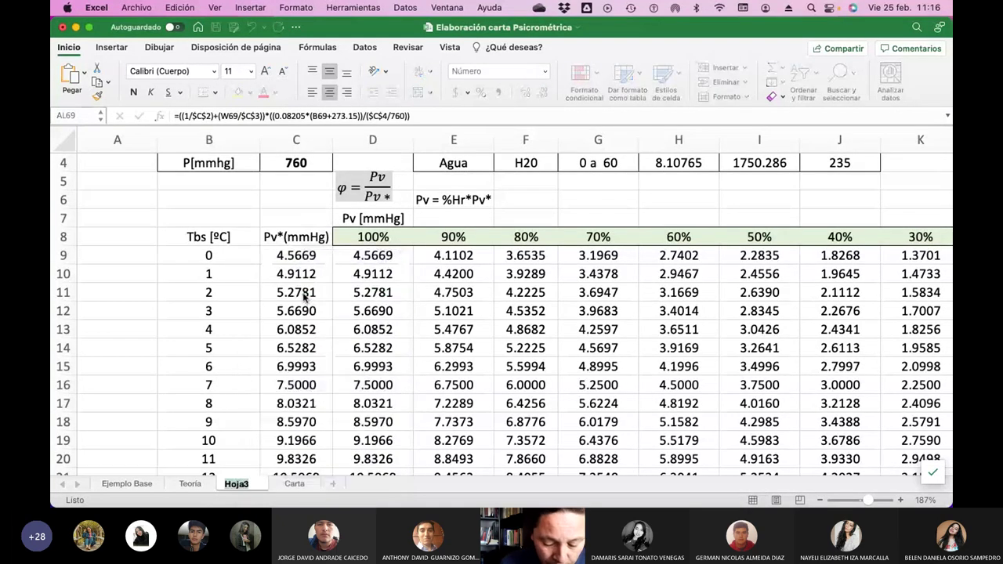
type("Paralelo 2")
key("Return")
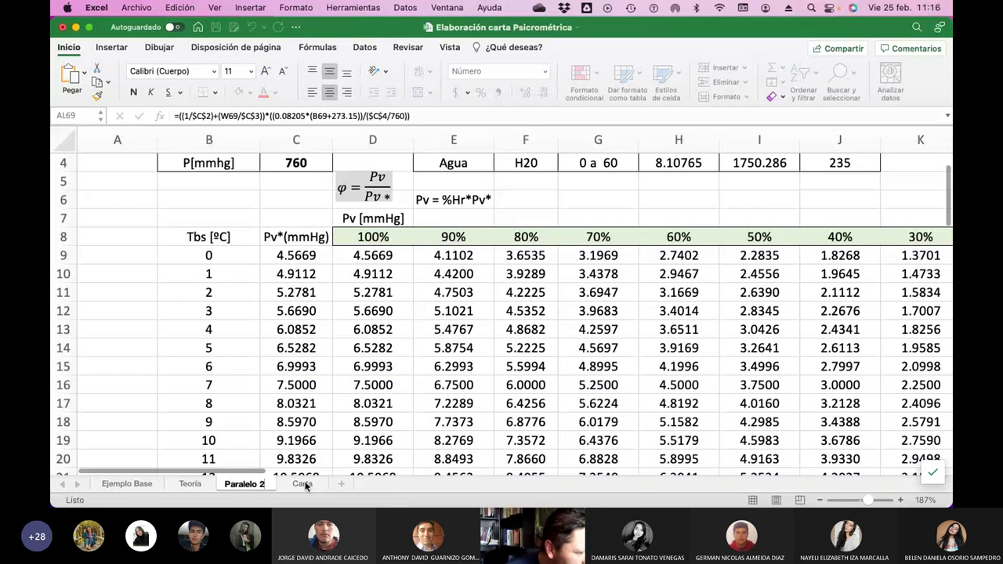
Look over the chart on the Carta sheet and rename that sheet as "Carta P2".
left_click(302, 483)
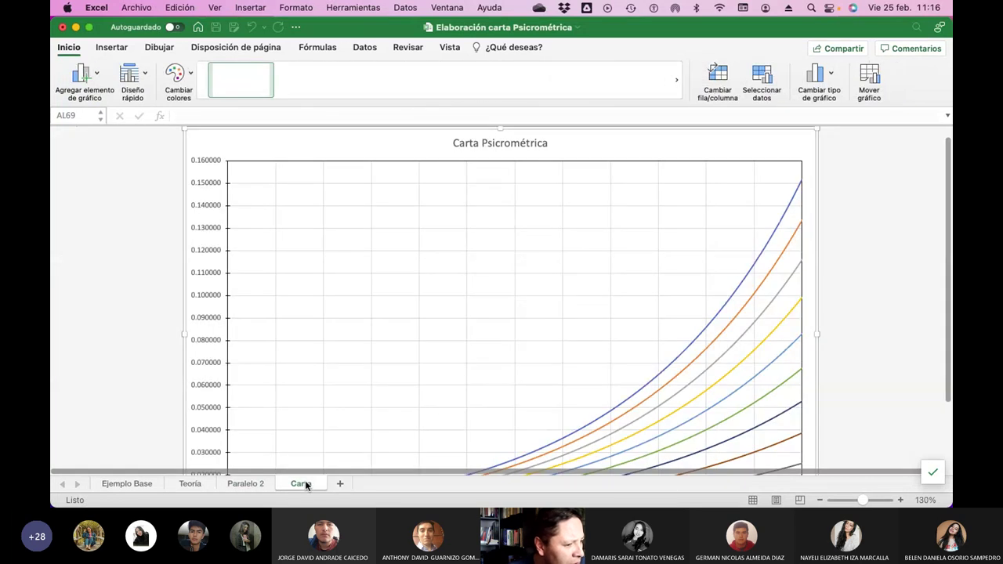
scroll(561, 347, "down", 3)
scroll(562, 347, "up", 3)
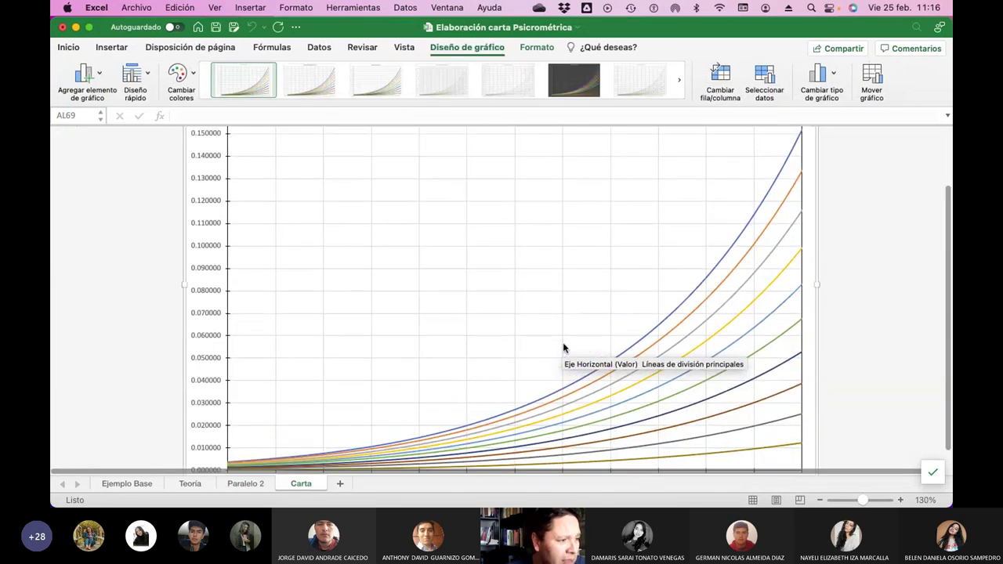
scroll(561, 347, "down", 3)
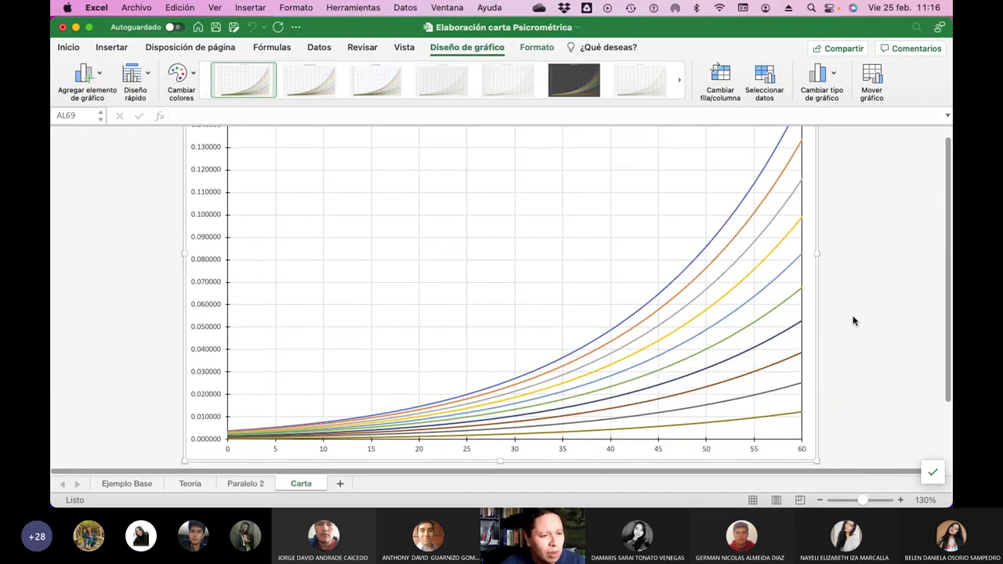
left_click(854, 320)
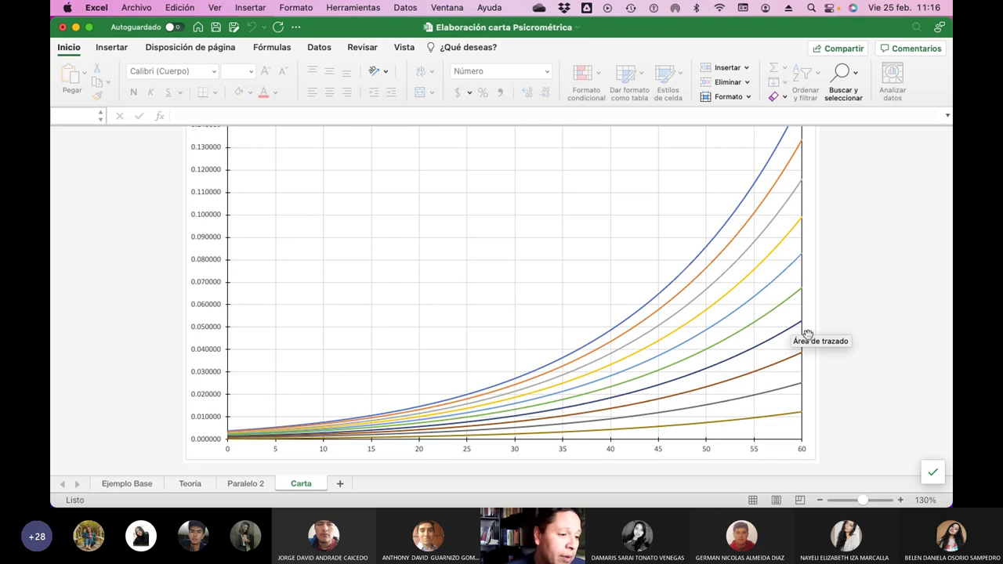
right_click(298, 484)
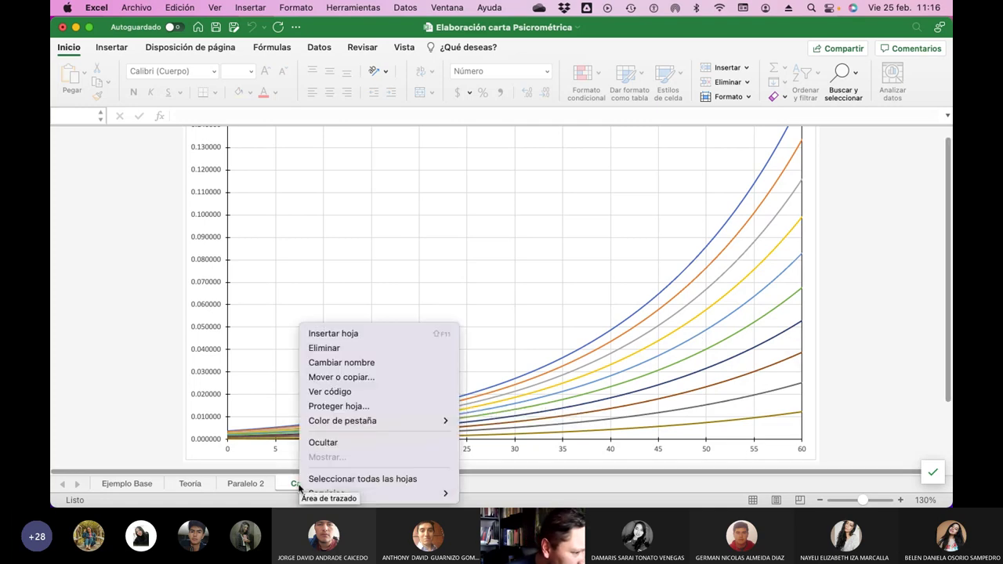
left_click(342, 363)
type("P2")
key("Return")
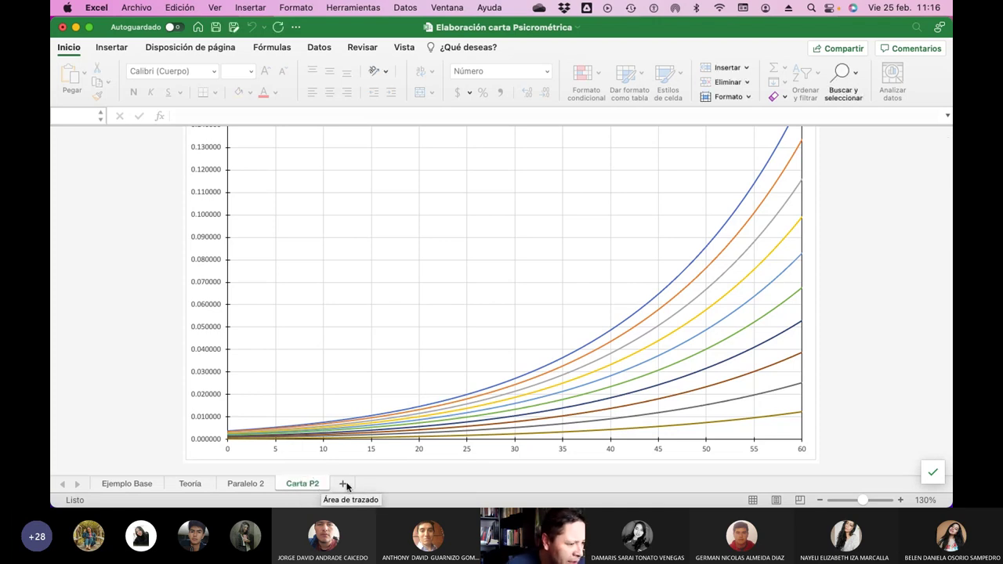
Add a new blank sheet after Carta P2 and name it "Paralelo 1".
left_click(345, 484)
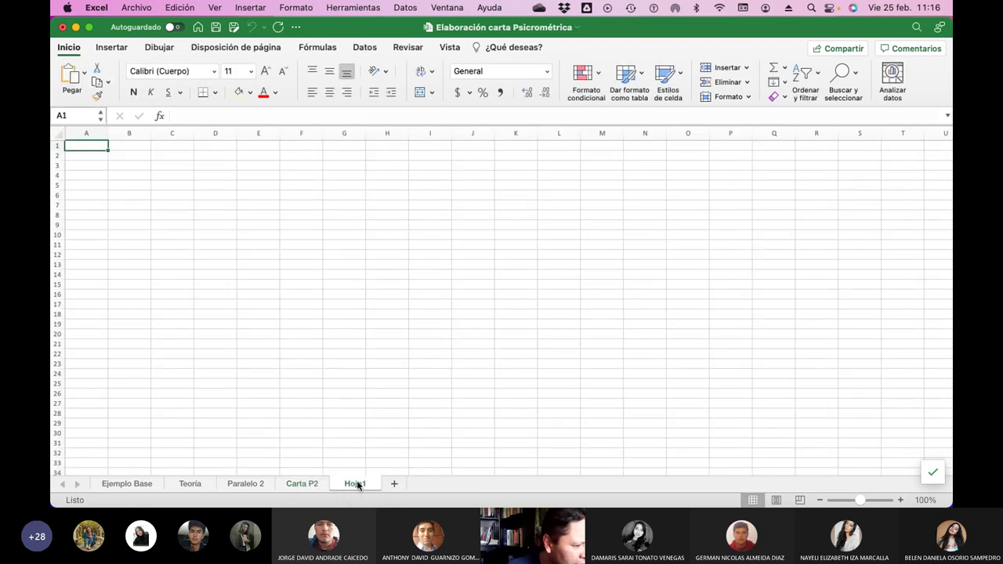
right_click(356, 485)
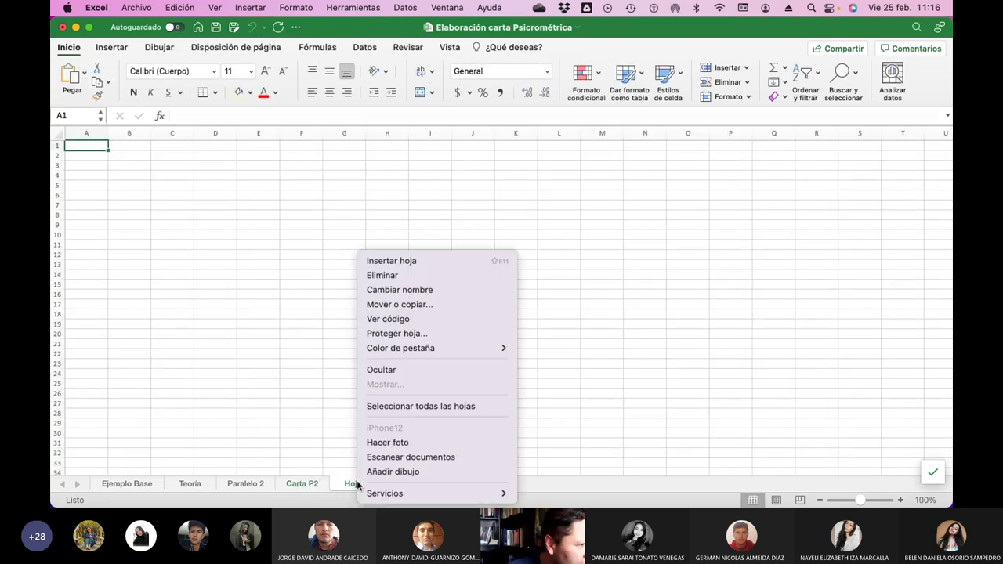
left_click(418, 290)
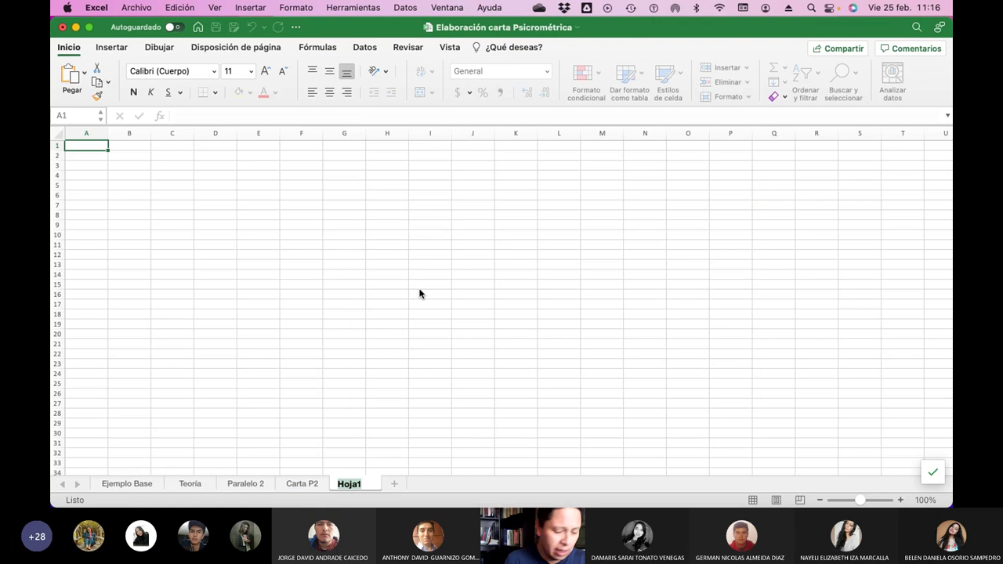
type("Paralelo 1")
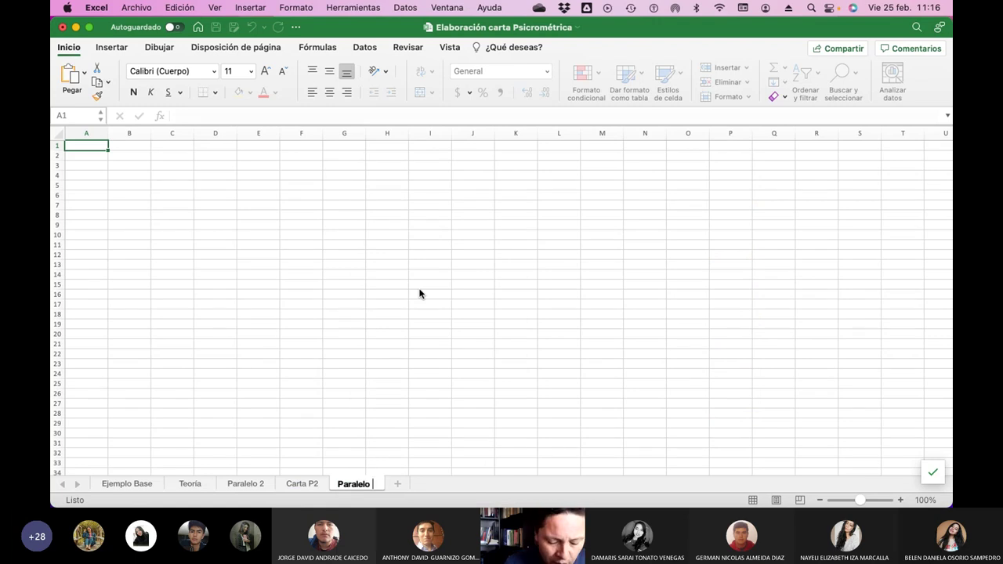
left_click(393, 407)
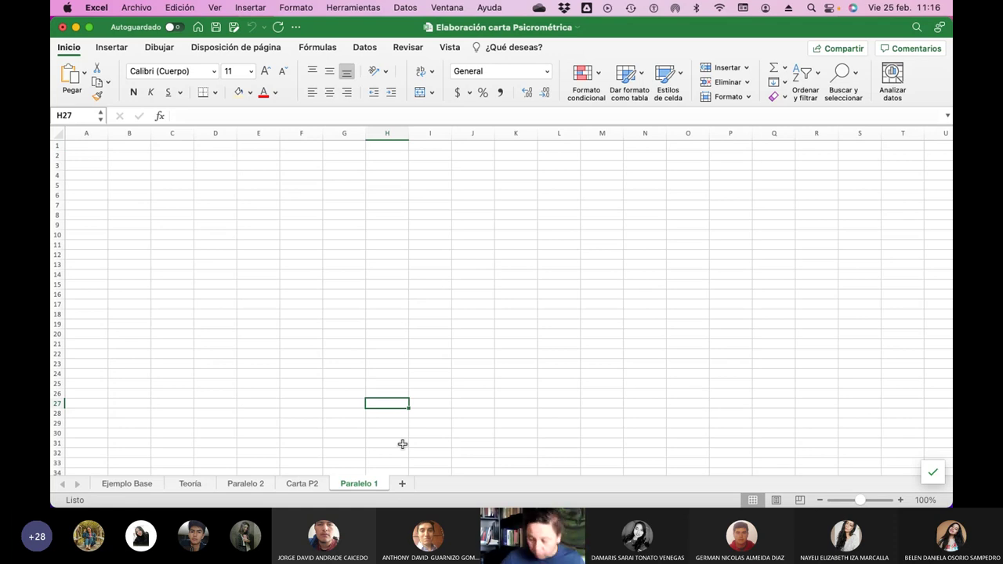
Show the VALCON psychrometric chart on the Teoría sheet with the ribbon collapsed, and examine its curves and axes.
left_click(209, 485)
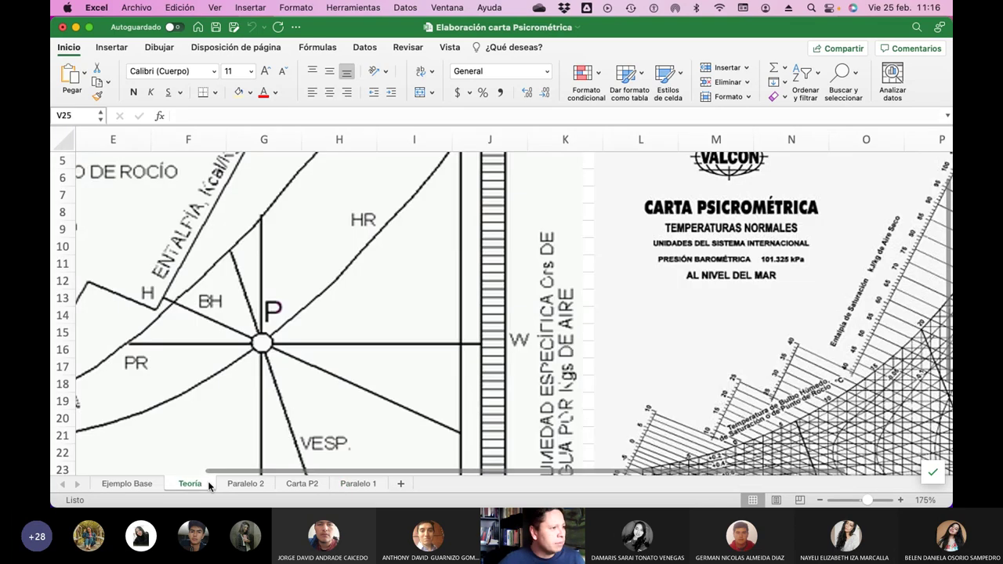
left_click(69, 48)
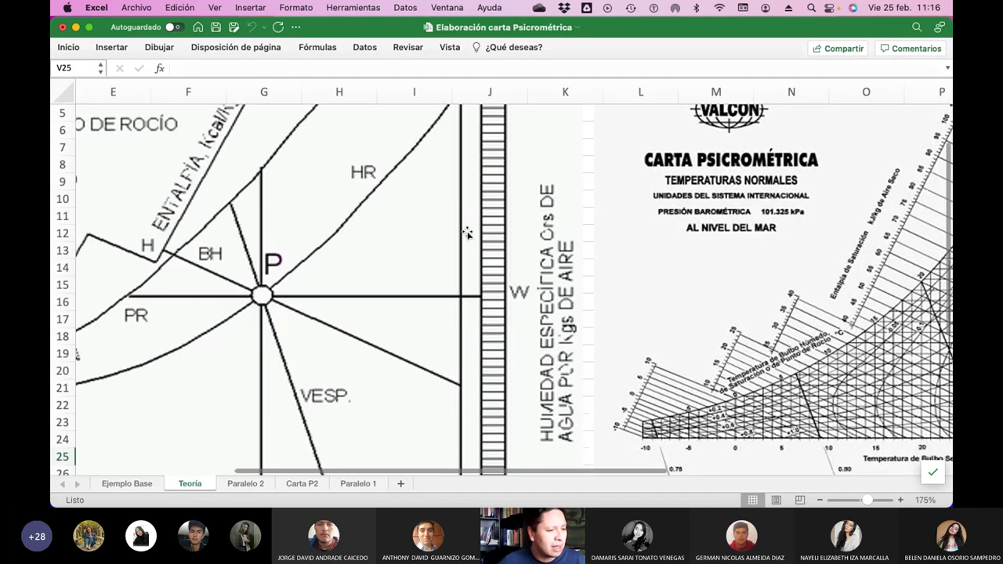
scroll(464, 232, "right", 5)
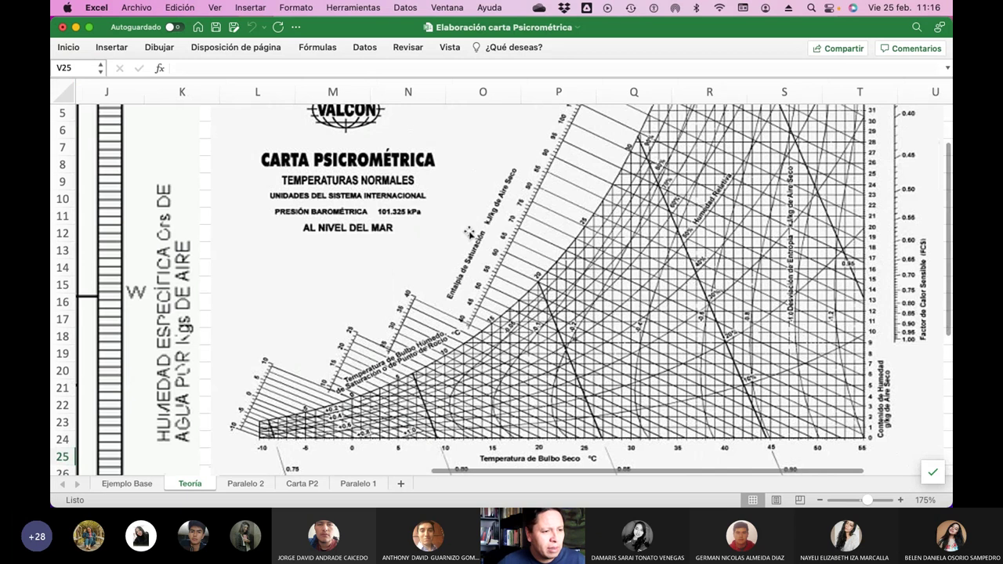
scroll(469, 232, "up", 1)
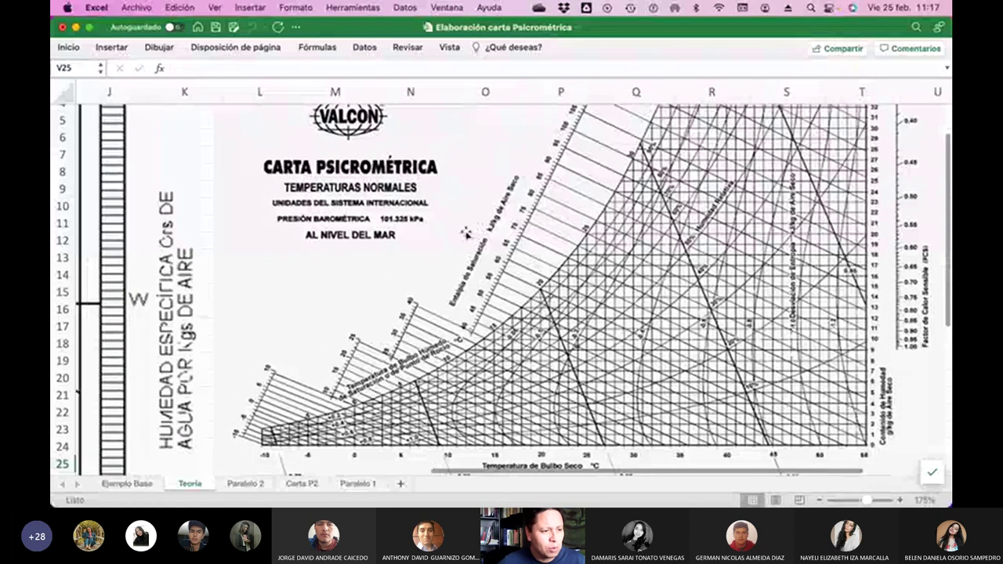
scroll(465, 233, "right", 1)
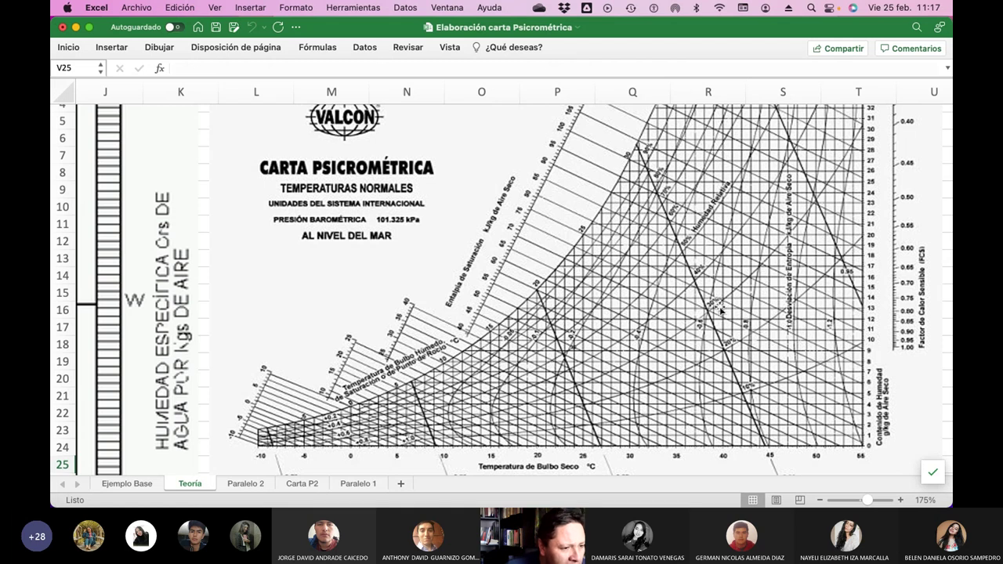
scroll(813, 254, "up", 2)
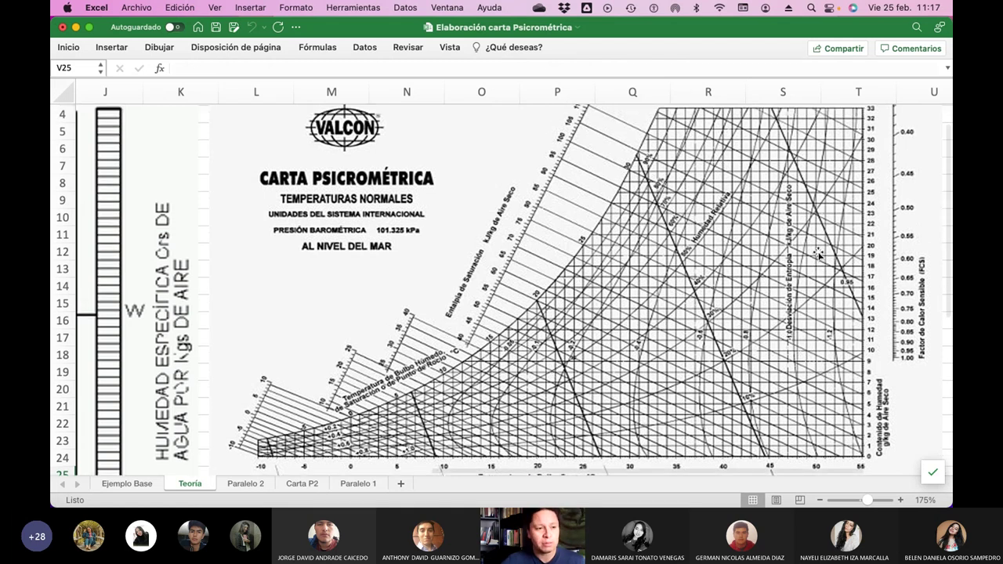
Draw a black ink line on the VALCON chart from 20 °C dry-bulb up to the 10 g/kg humidity level, then across to the humidity axis.
scroll(814, 255, "down", 1)
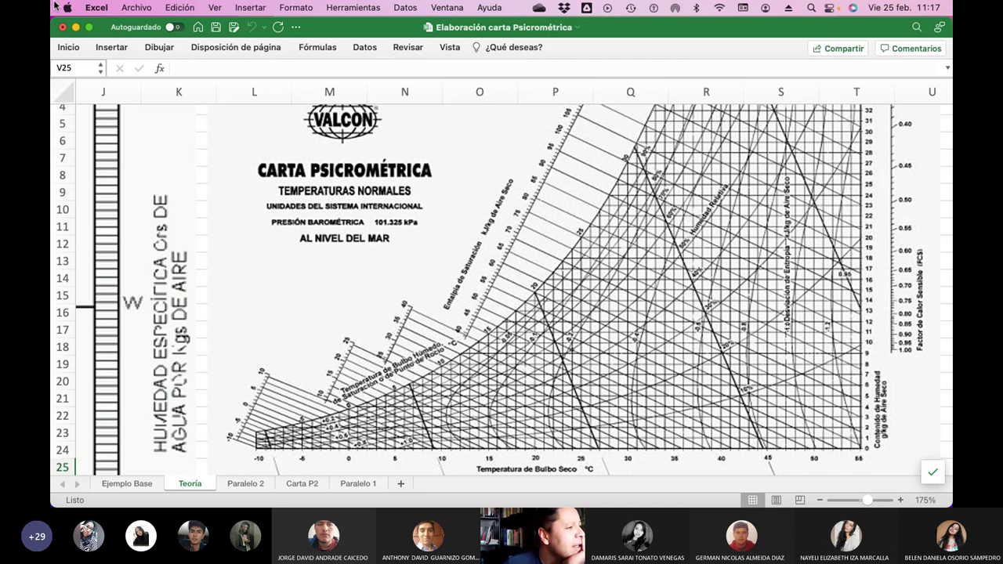
left_click(157, 48)
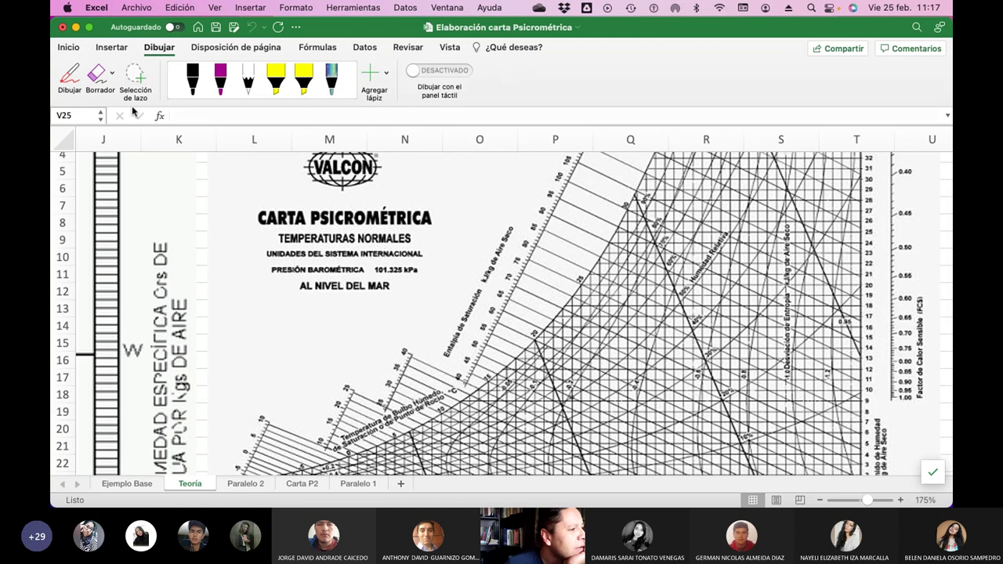
left_click(76, 85)
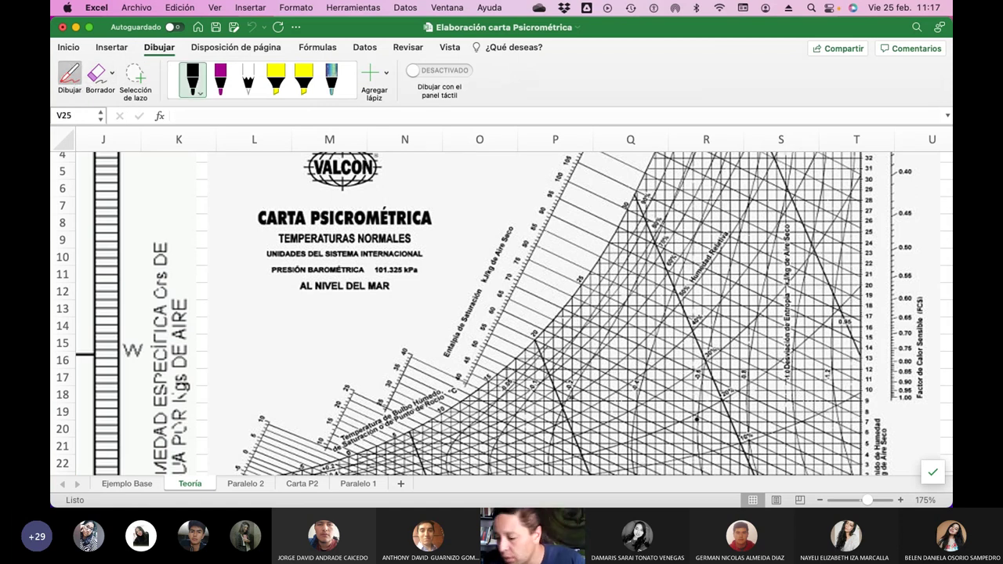
left_click_drag(696, 419, 699, 426)
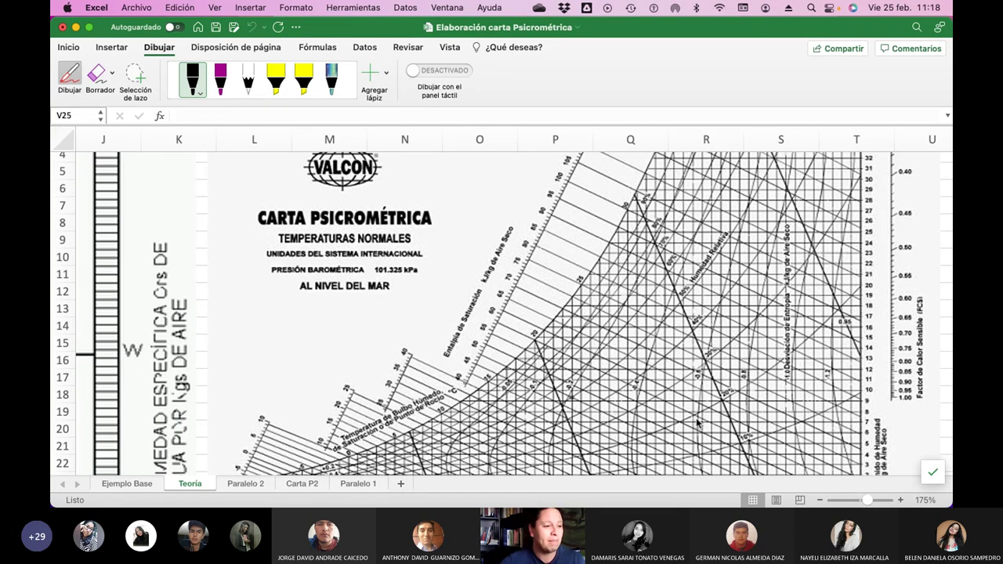
scroll(697, 423, "down", 4)
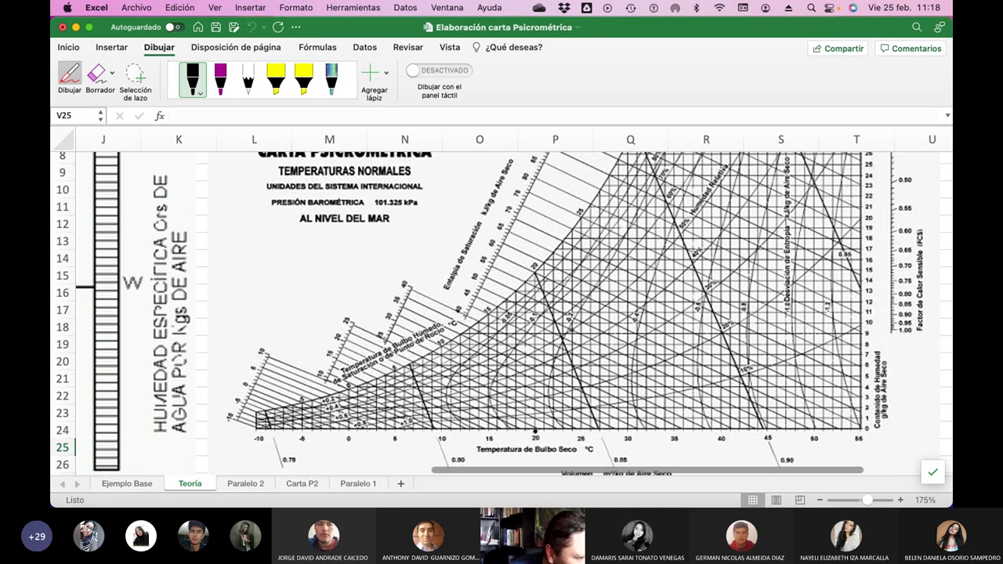
left_click_drag(536, 430, 534, 320)
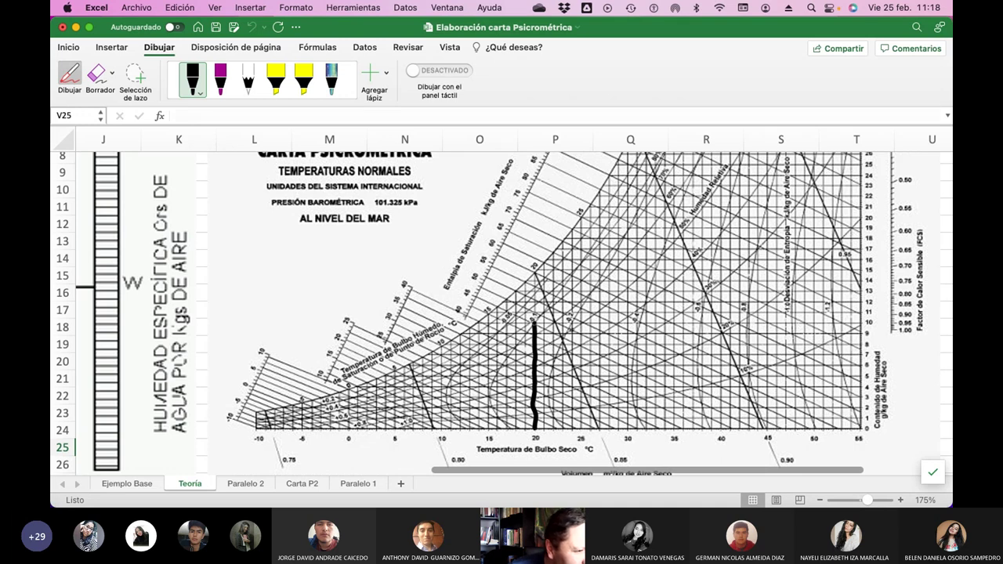
left_click_drag(534, 319, 535, 317)
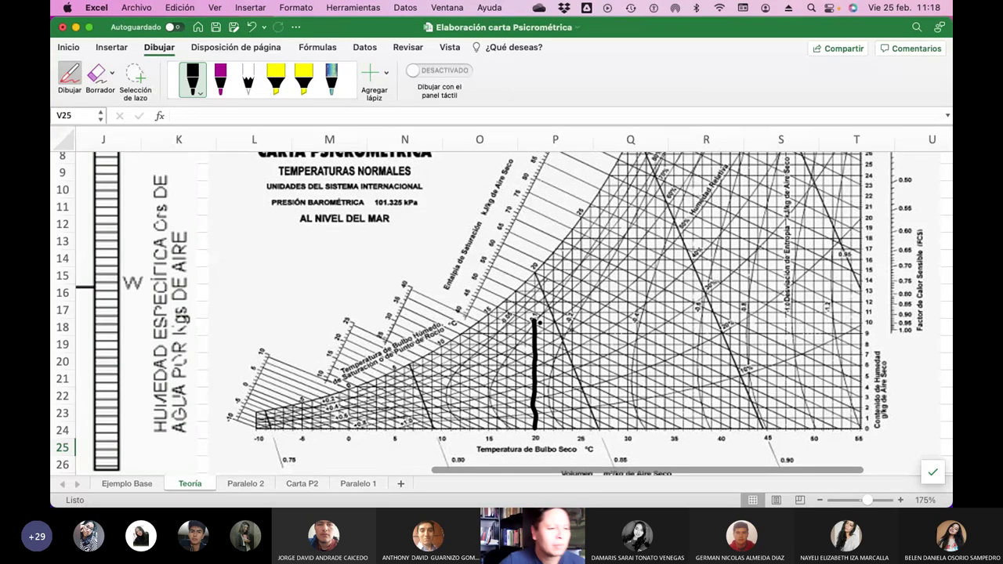
left_click_drag(533, 320, 594, 320)
left_click_drag(659, 322, 860, 322)
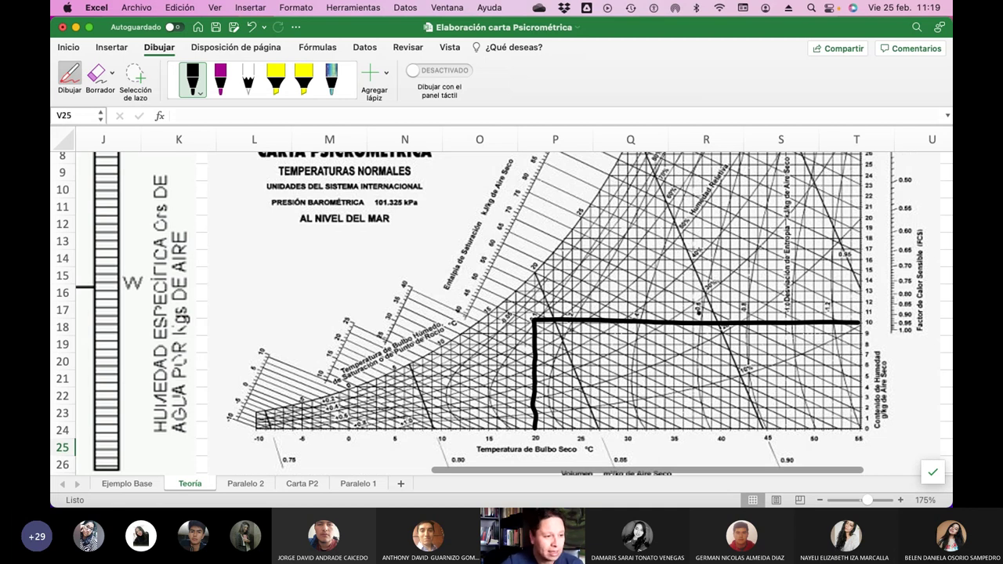
Change the black pen's color to red and trace two neighboring relative humidity curves on the chart.
left_click(220, 78)
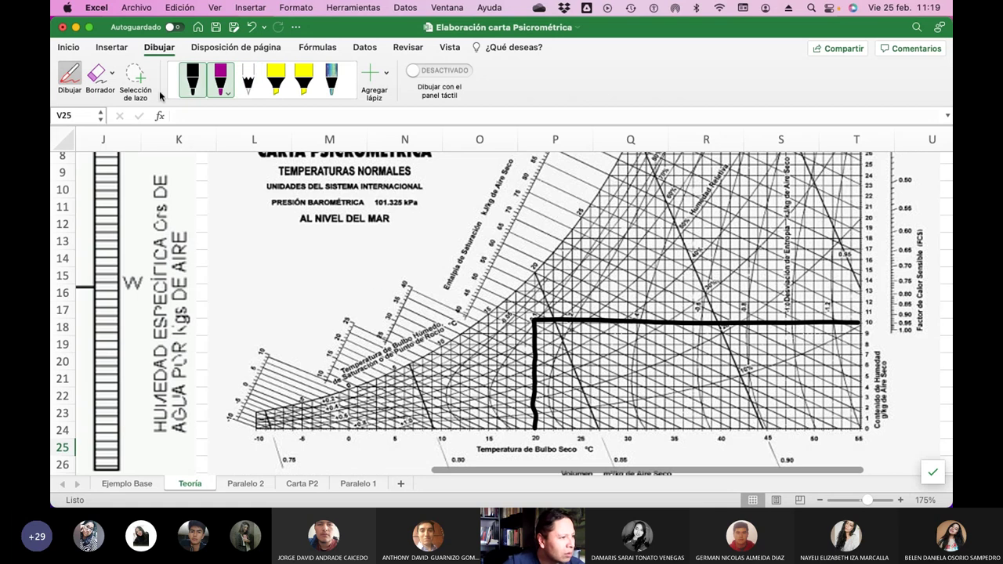
left_click(198, 94)
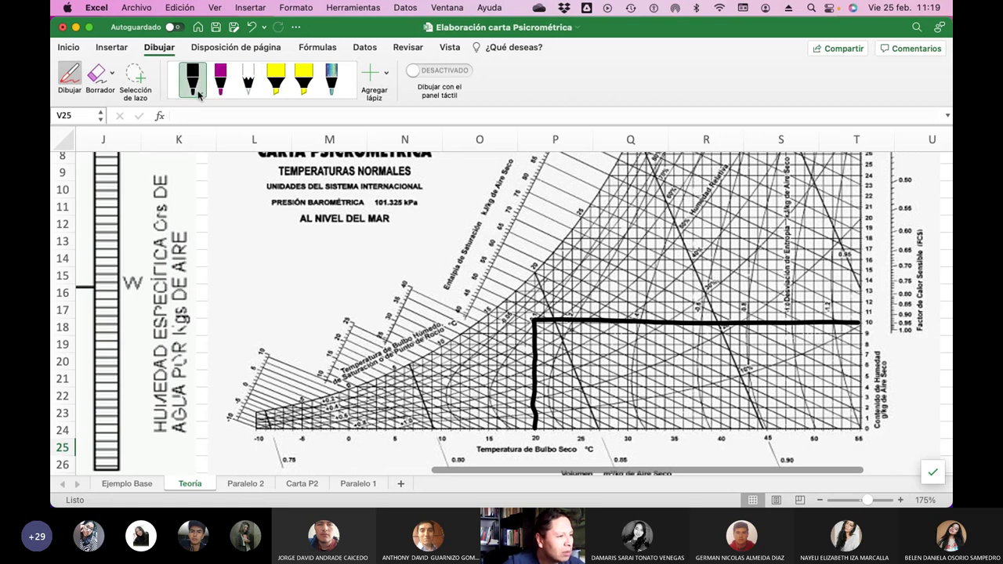
left_click(198, 94)
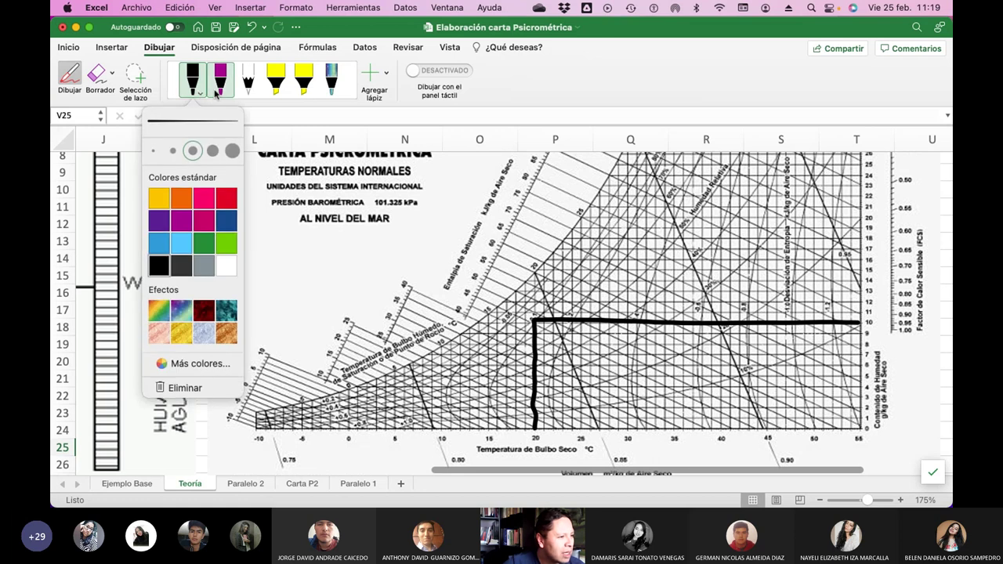
left_click(226, 202)
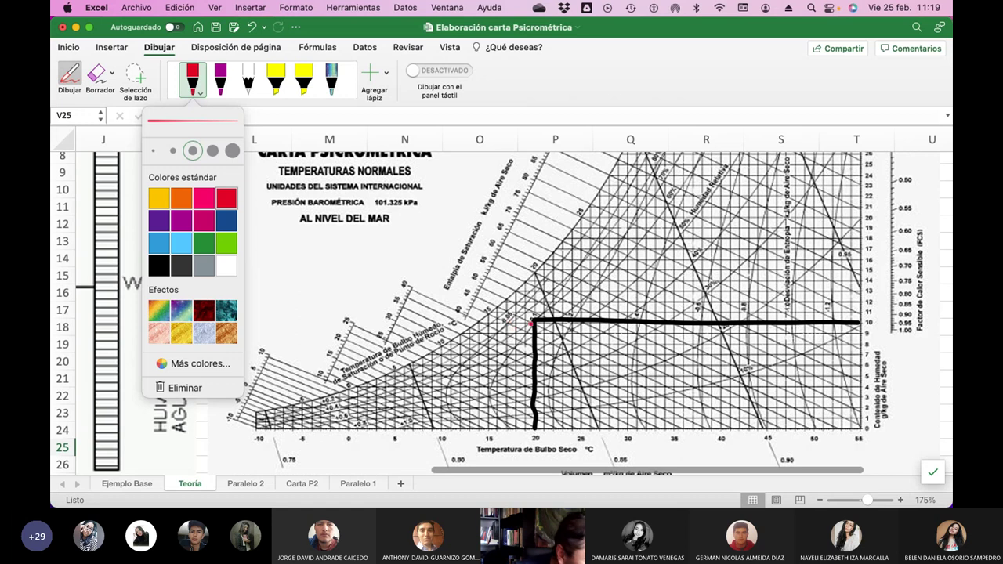
mouse_move(421, 379)
left_mouse_down()
mouse_move(435, 381)
mouse_move(570, 297)
mouse_move(624, 235)
left_mouse_up()
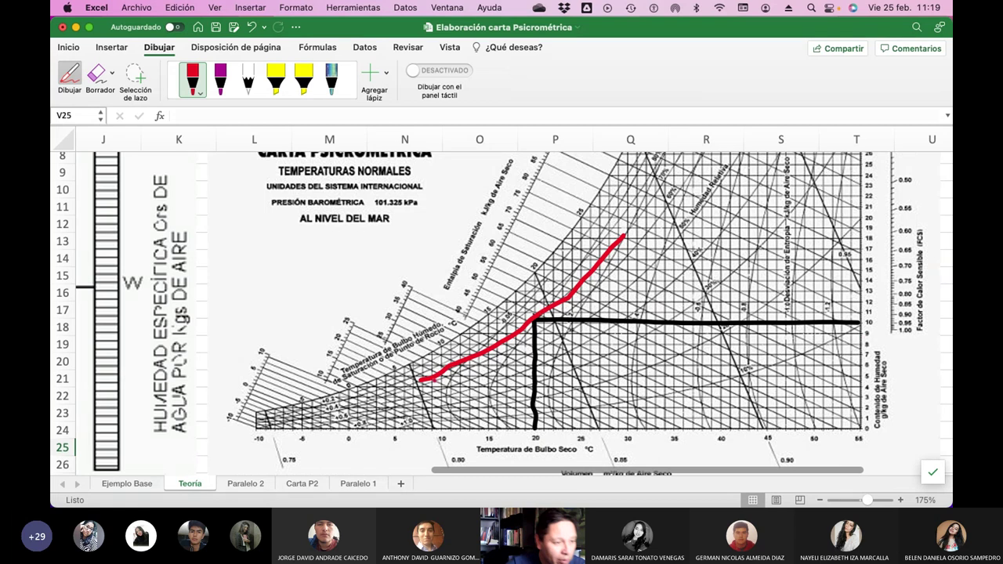
mouse_move(441, 389)
left_mouse_down()
mouse_move(577, 327)
mouse_move(670, 249)
left_mouse_up()
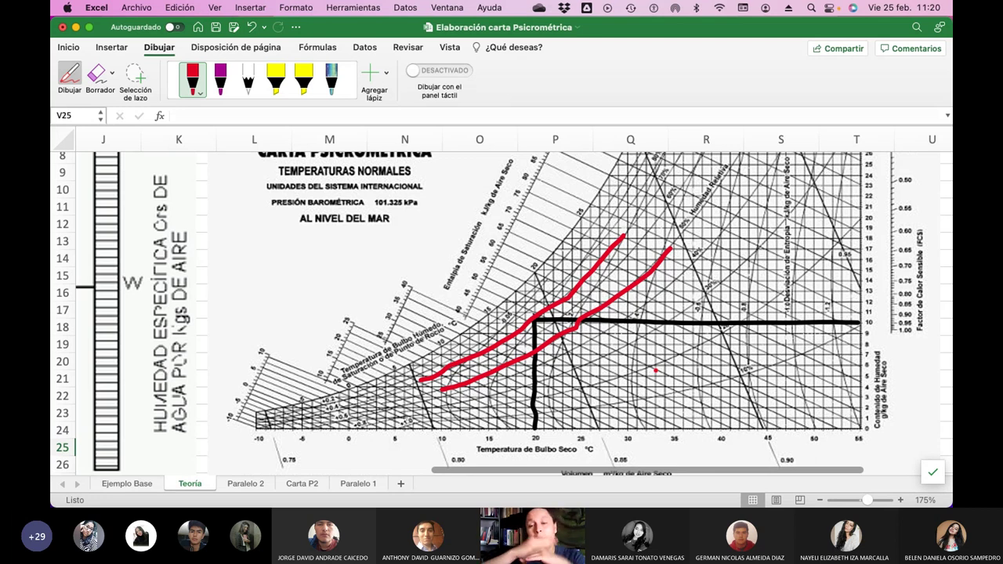
Go to the start of the data on the Ejemplo Base sheet and turn off ink drawing.
left_click(146, 483)
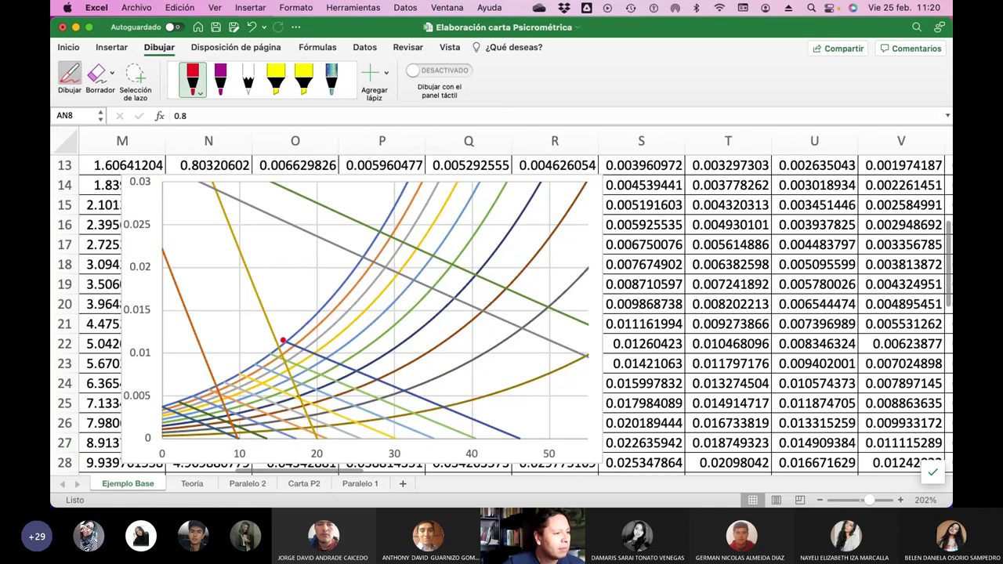
scroll(515, 314, "left", 10)
scroll(515, 313, "up", 5)
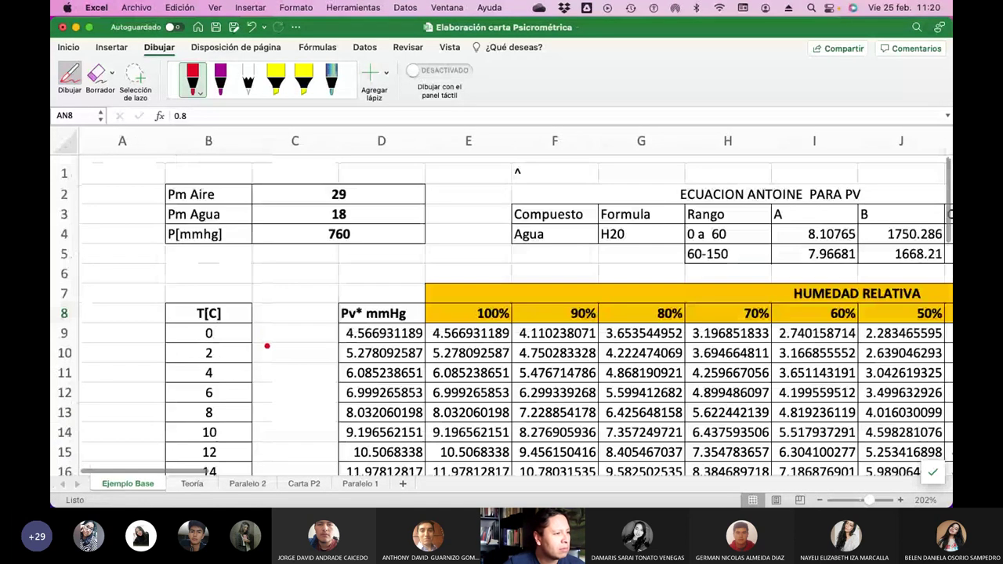
left_click(68, 47)
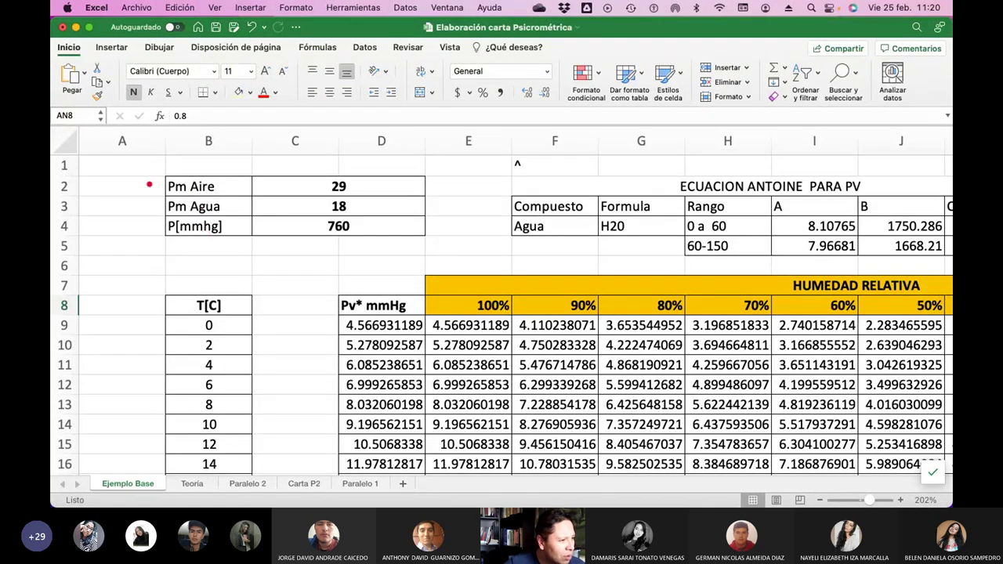
left_click_drag(107, 185, 126, 208)
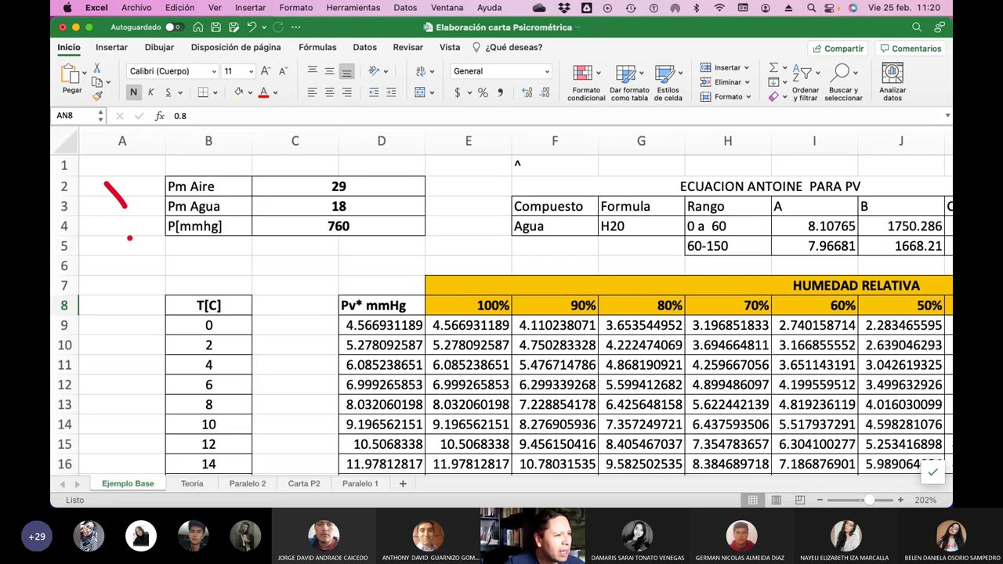
left_click(156, 47)
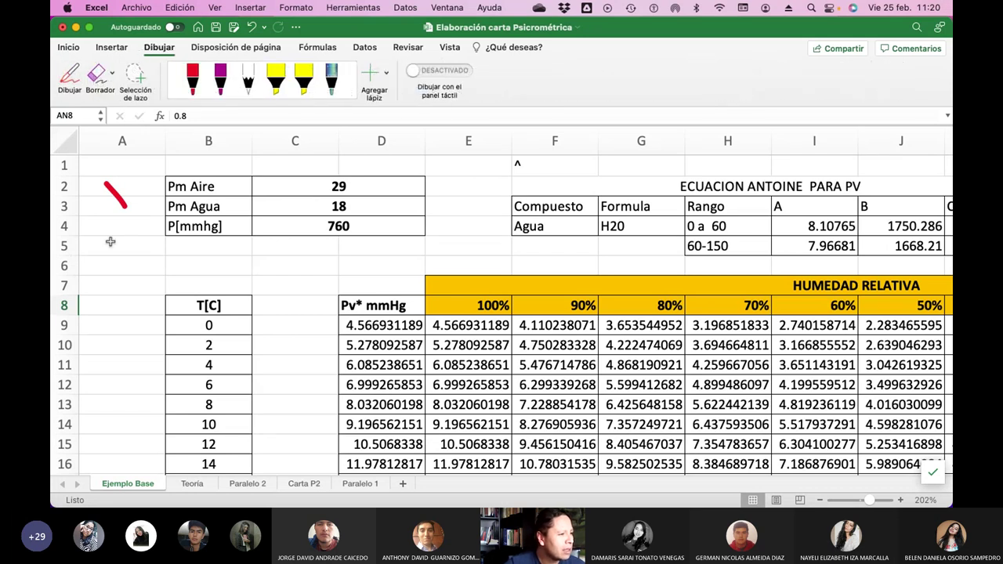
Copy the Pm Aire, Pm Agua and pressure table in B2:D4 of Ejemplo Base to cell B2 of the Paralelo 1 sheet.
scroll(167, 247, "right", 5)
scroll(167, 248, "left", 5)
left_click_drag(185, 186, 345, 228)
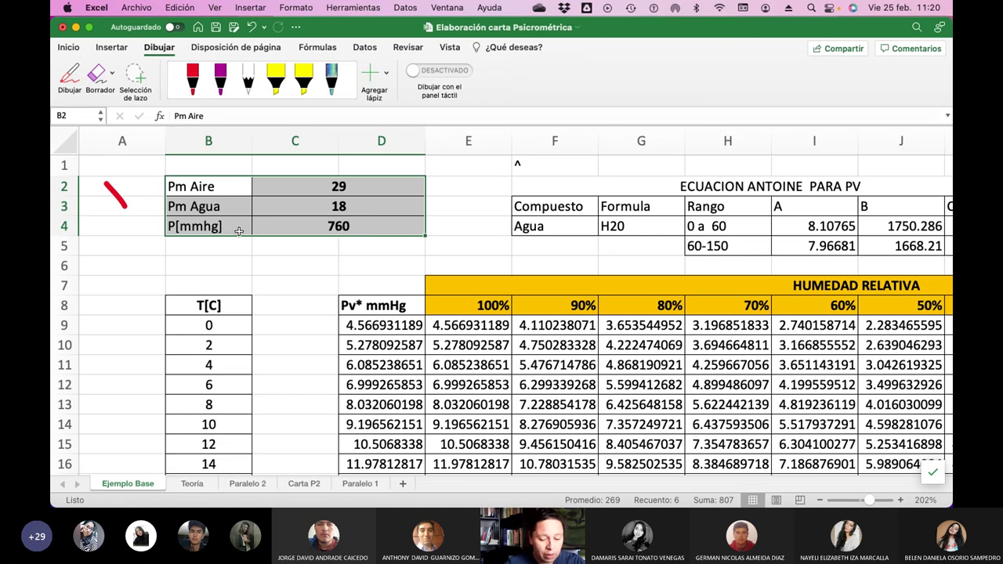
key("cmd+c")
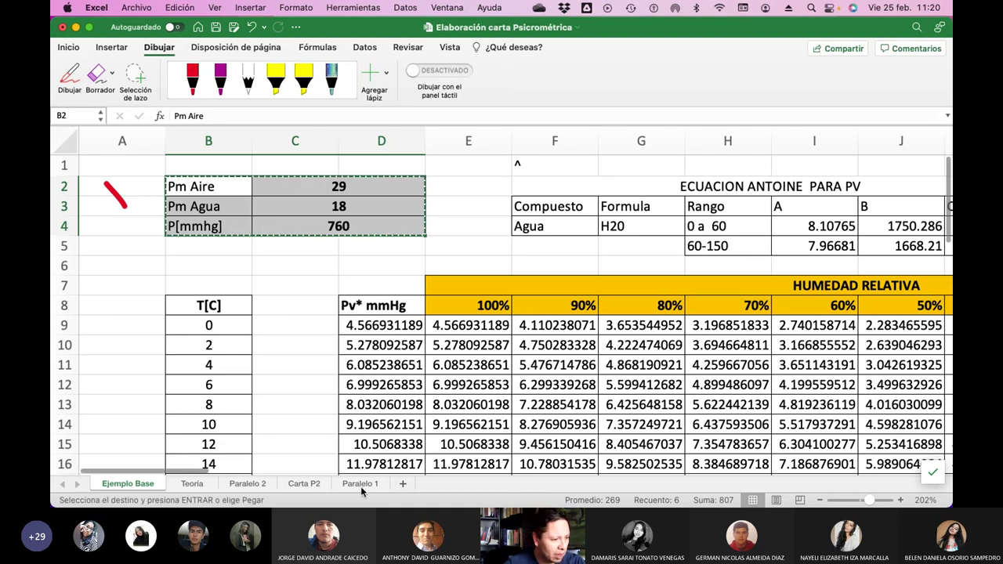
left_click(361, 484)
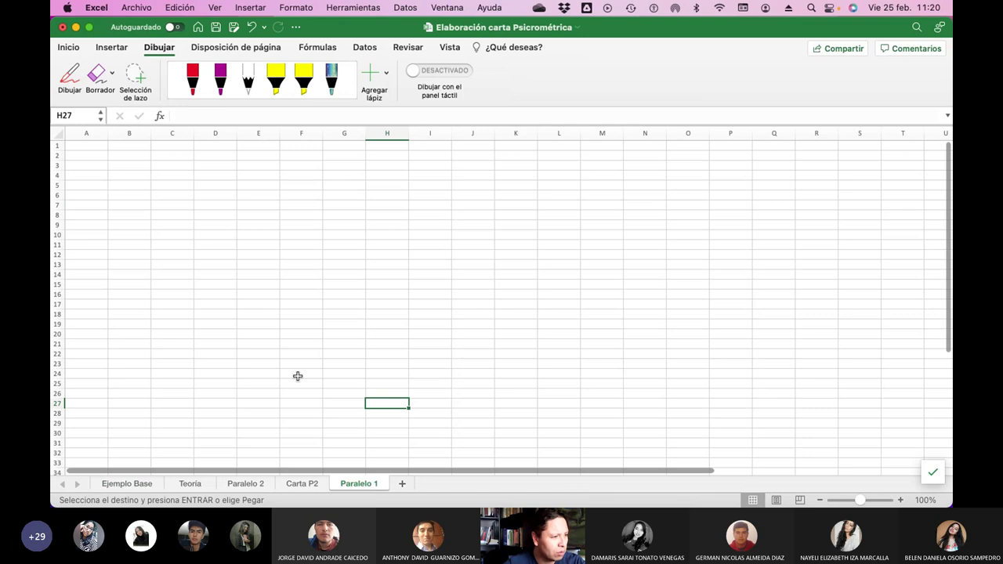
left_click(123, 159)
key("cmd+v")
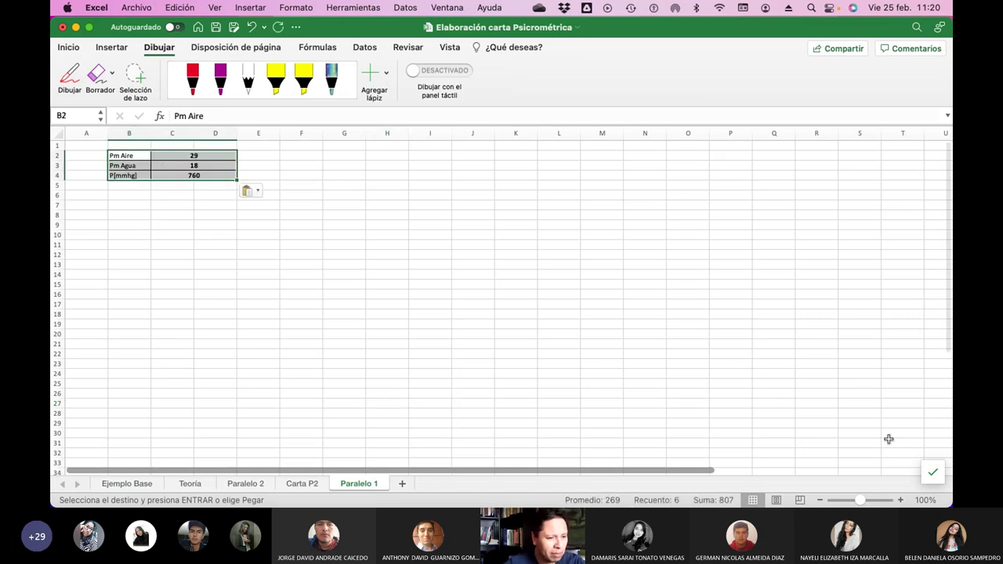
Extend the air label in cell B2 to read "Pm Aire (Gas) (g/mol)".
left_click_drag(862, 502, 874, 503)
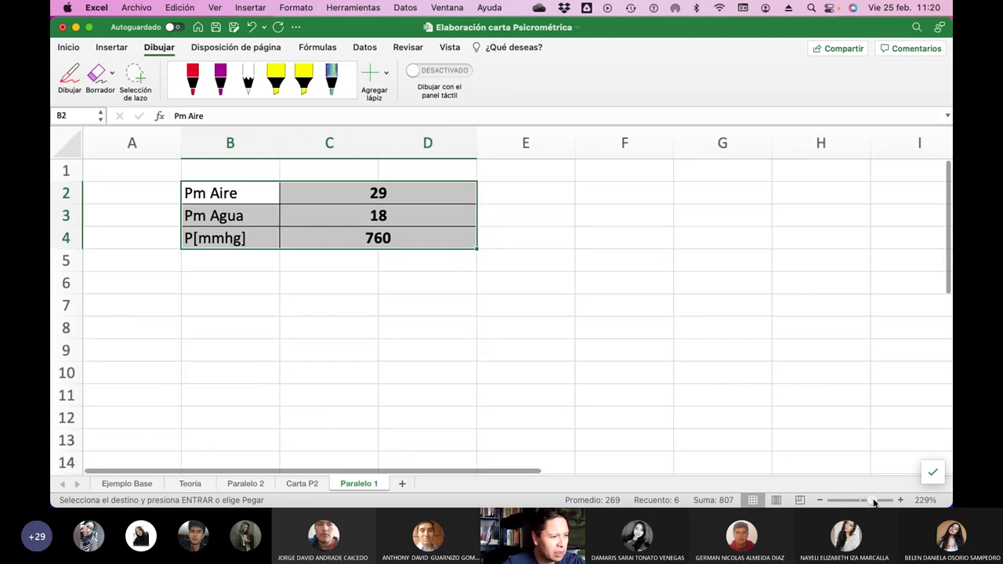
left_click(260, 185)
left_click(207, 119)
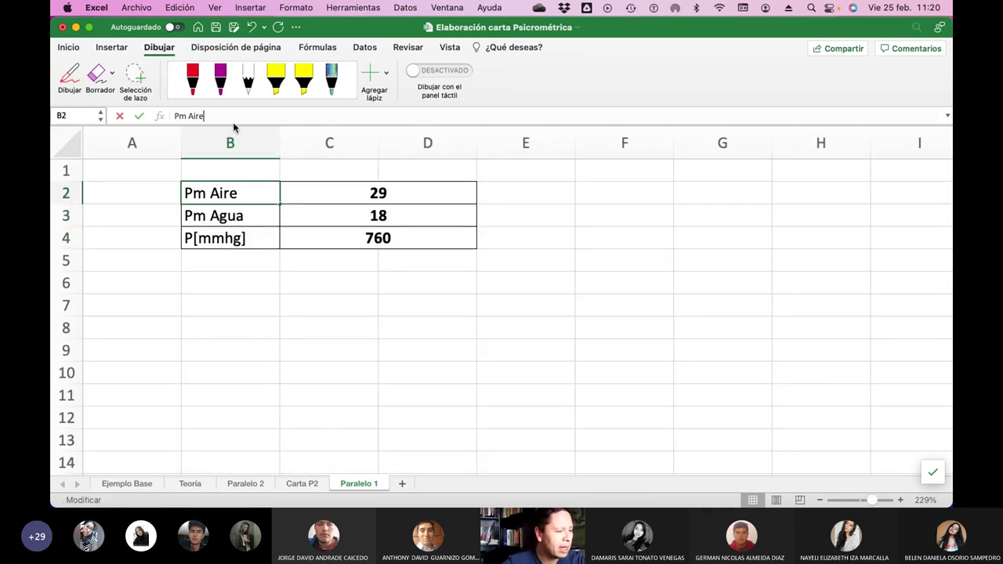
type("(Gas)")
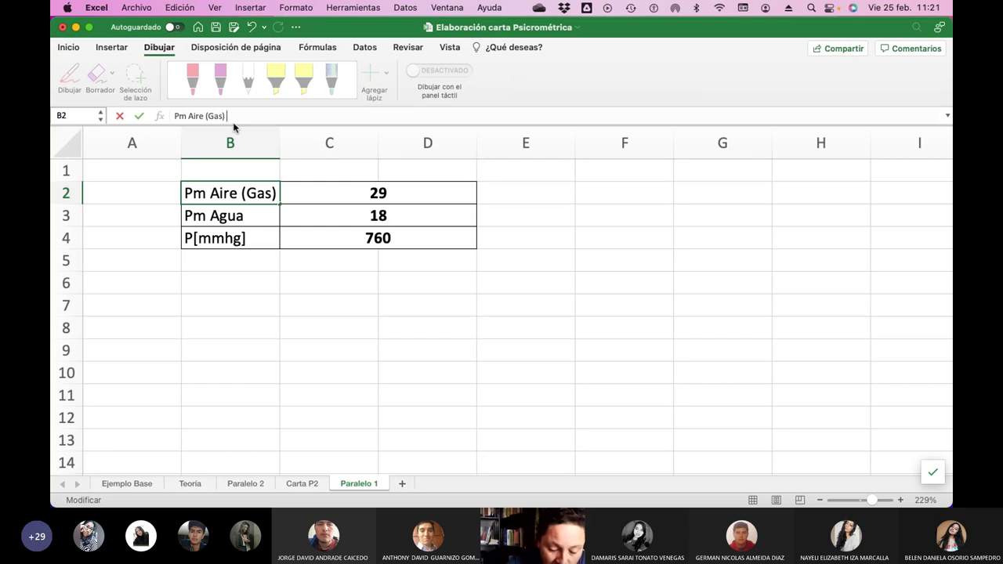
type("(g/mol)")
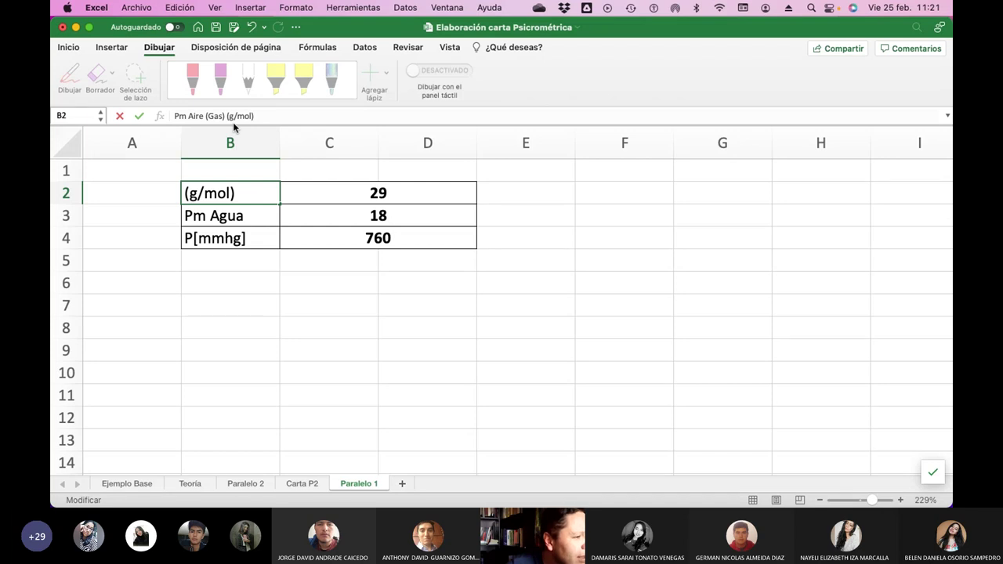
key("Return")
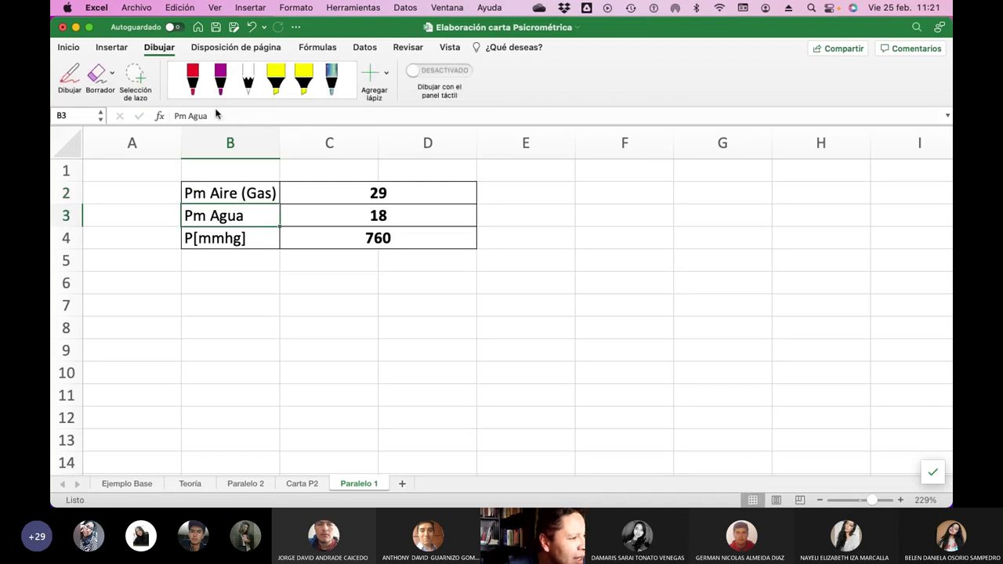
Extend the water label in cell B3 to read "Pm Agua (vapor) (g/mol)".
left_click(217, 115)
type("(vapor)")
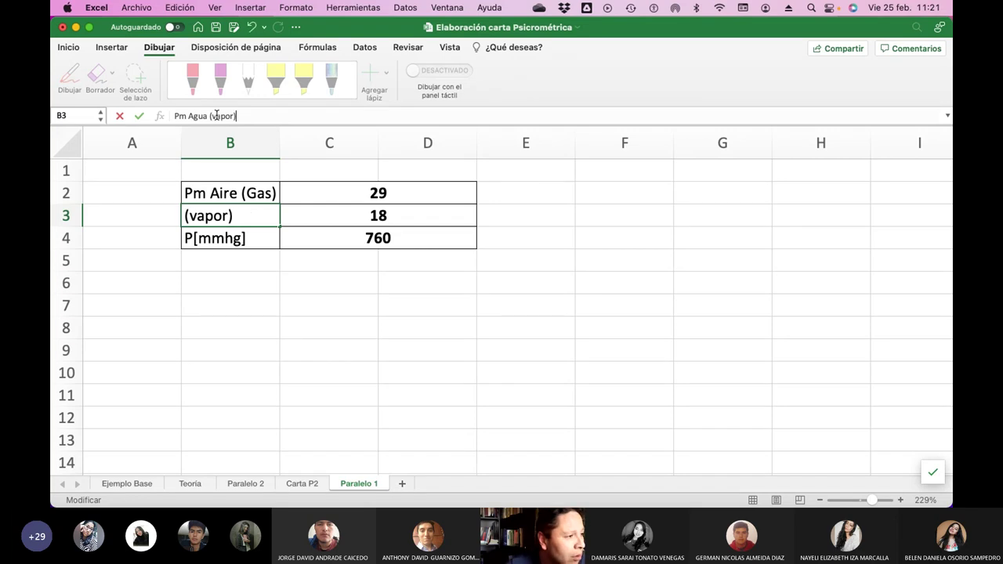
type(" (")
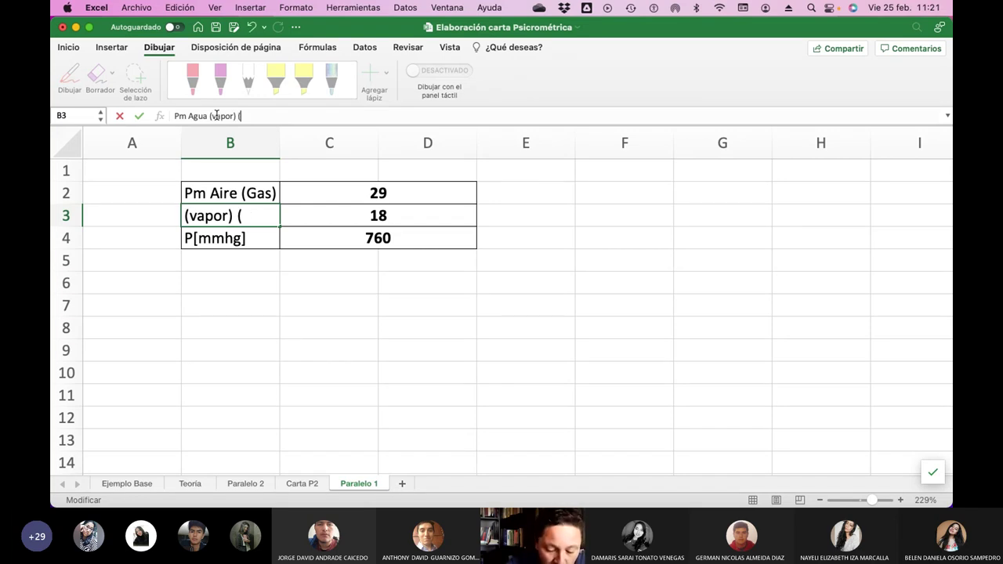
type("g/m,ol")
key("BackSpace")
key("BackSpace")
key("BackSpace")
type("ol)")
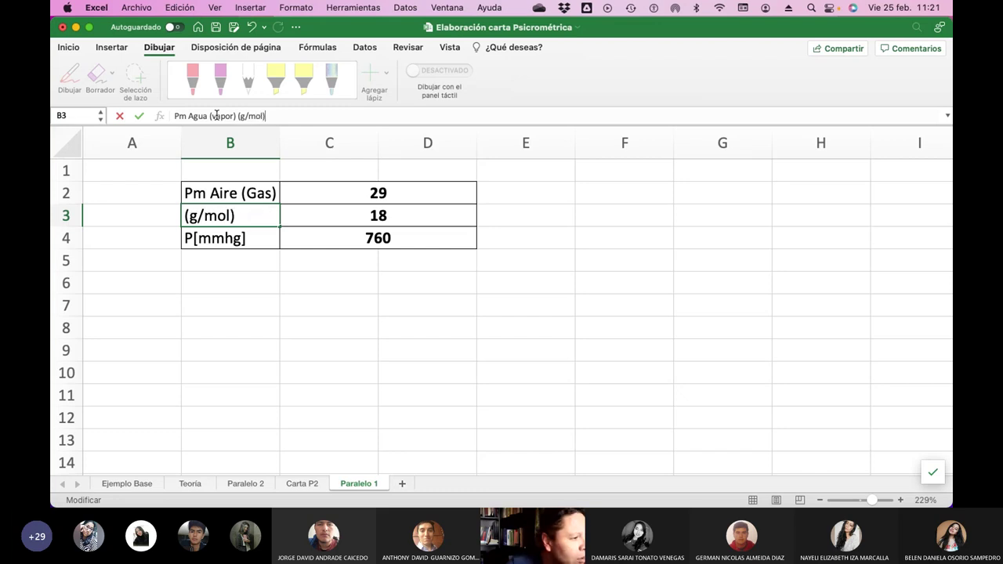
key("Return")
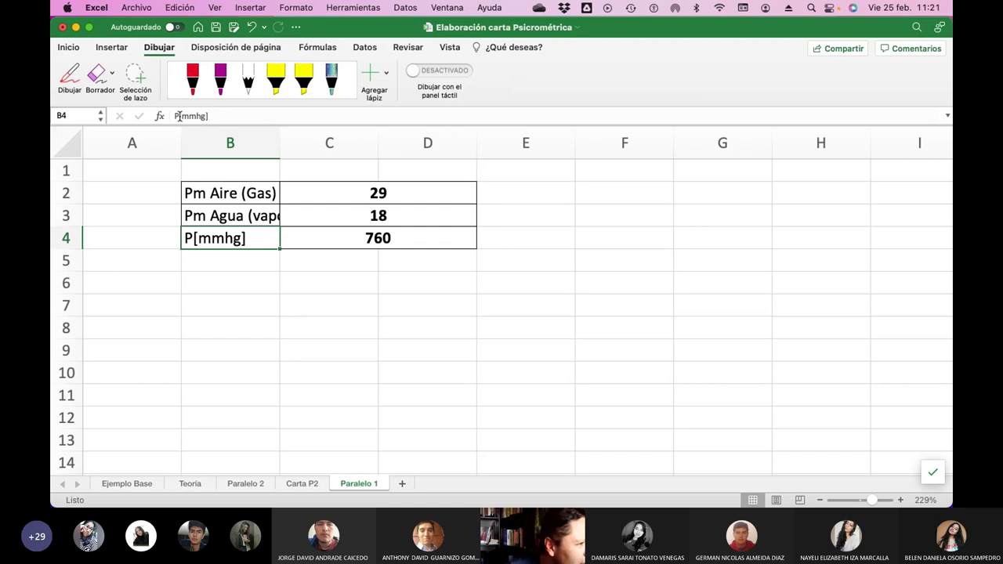
Change the pressure label in cell B4 to "P[mmhg] atmosférica" and widen column B to fit the full labels.
left_click(214, 116)
type("atmosféric")
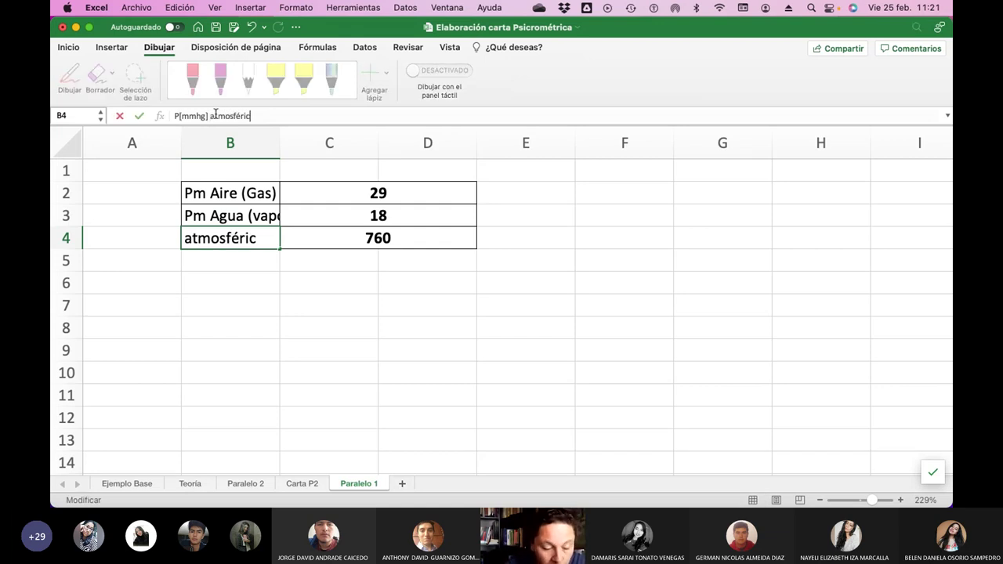
type("a")
key("Return")
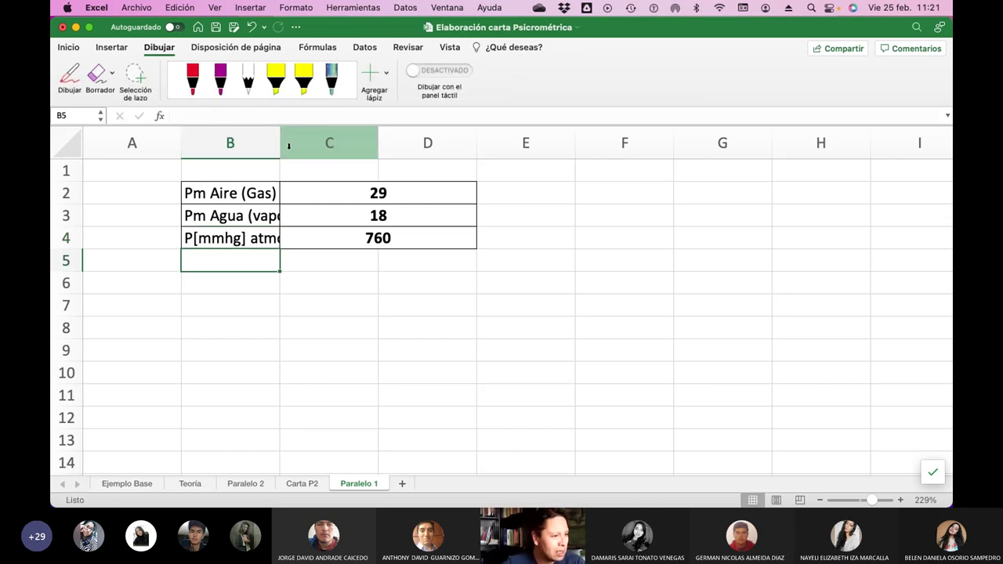
left_click_drag(279, 142, 358, 142)
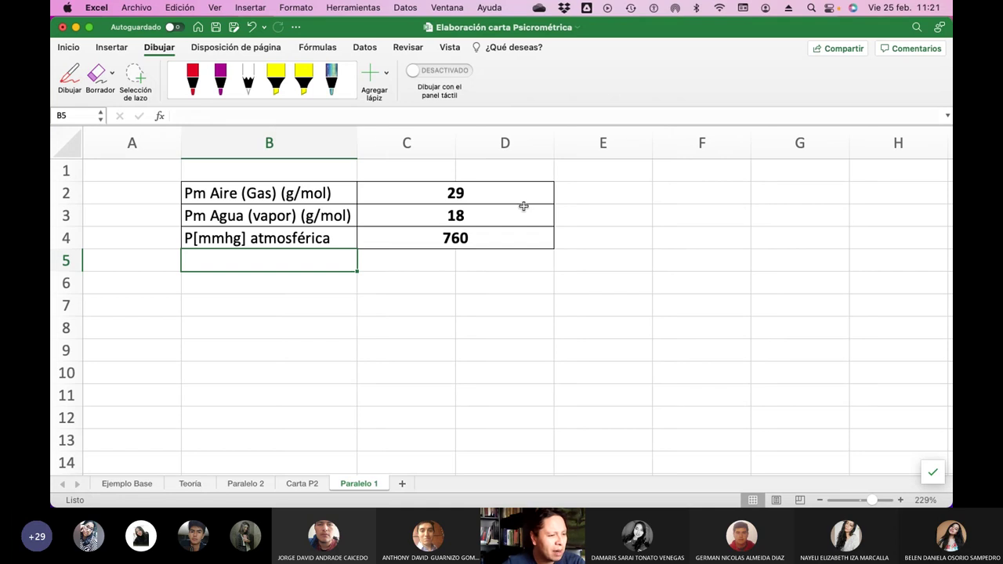
Separate the merged value cells C2:D4 beside the Pm Aire, Pm Agua and pressure labels.
left_click_drag(402, 197, 434, 240)
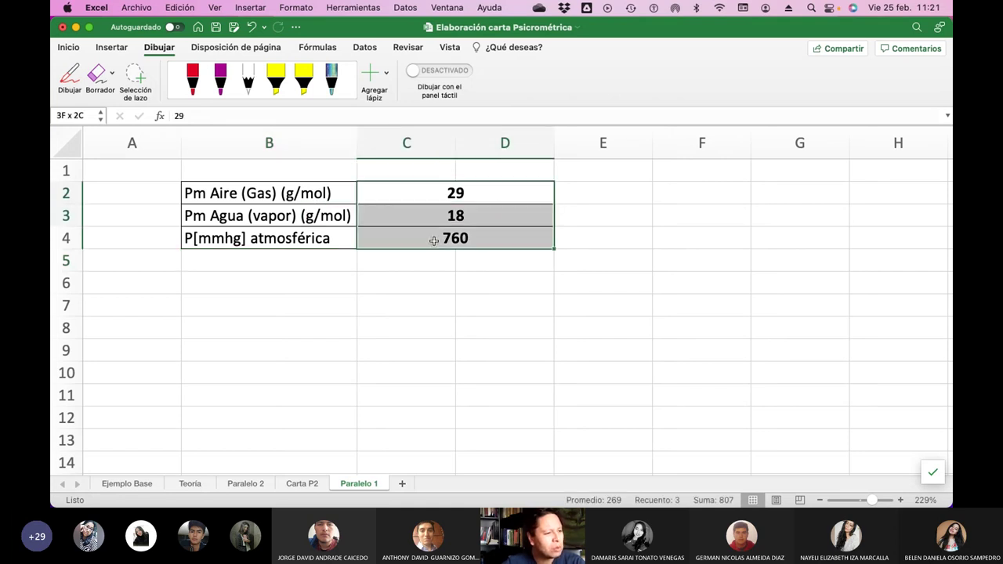
left_click(68, 47)
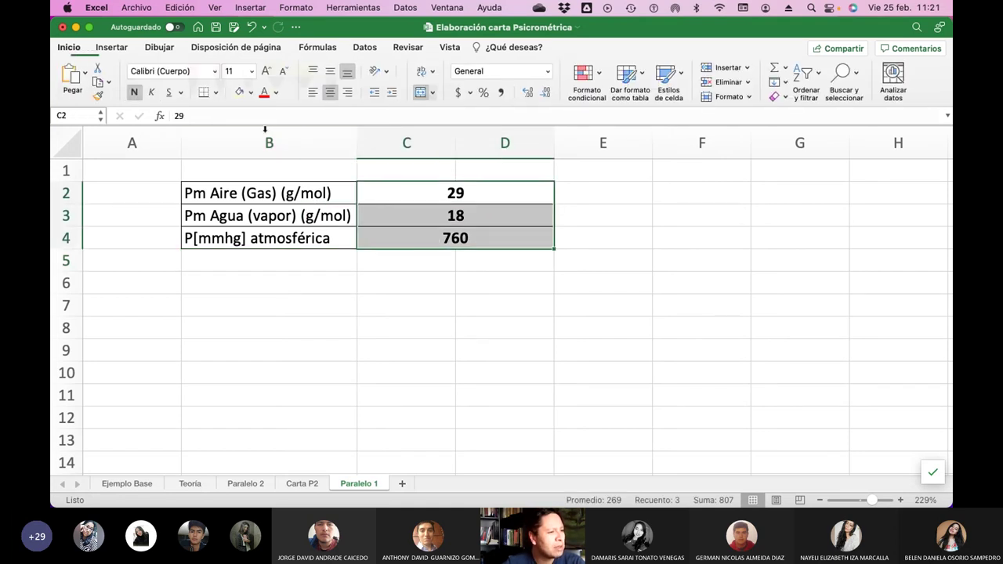
left_click(430, 93)
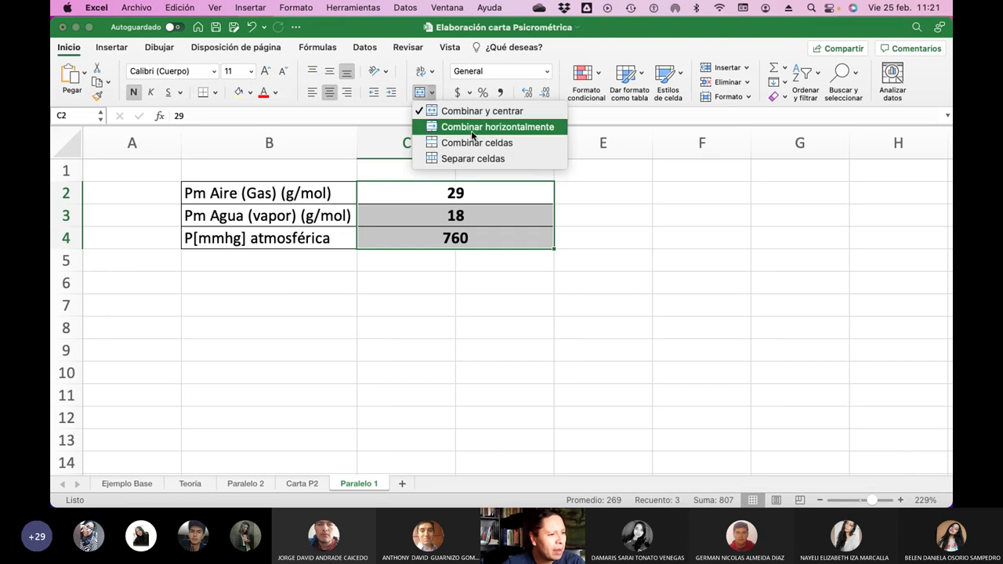
left_click(473, 157)
left_click(489, 299)
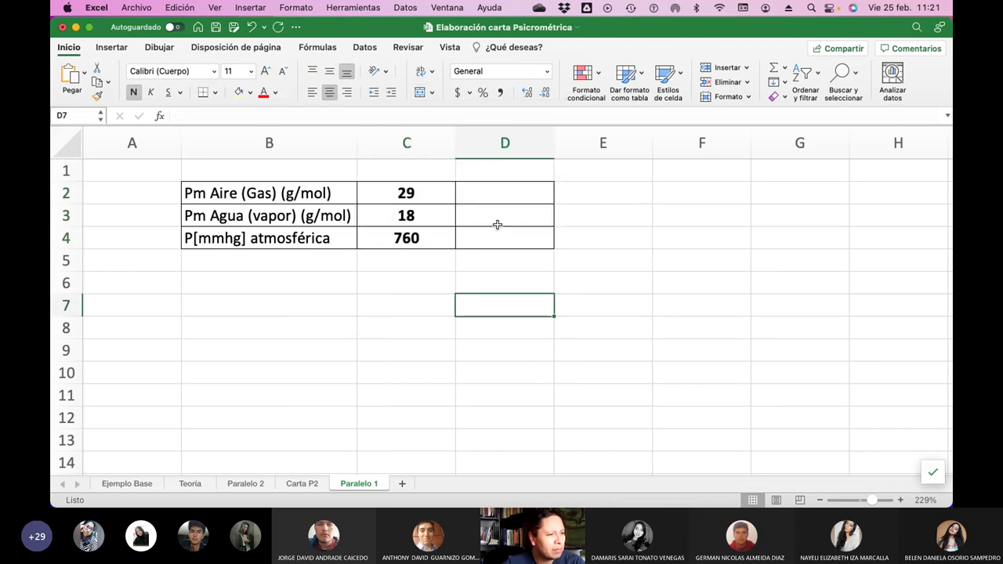
Delete the leftover empty column D and narrow column A to a thin margin.
left_click(504, 143)
left_click(180, 7)
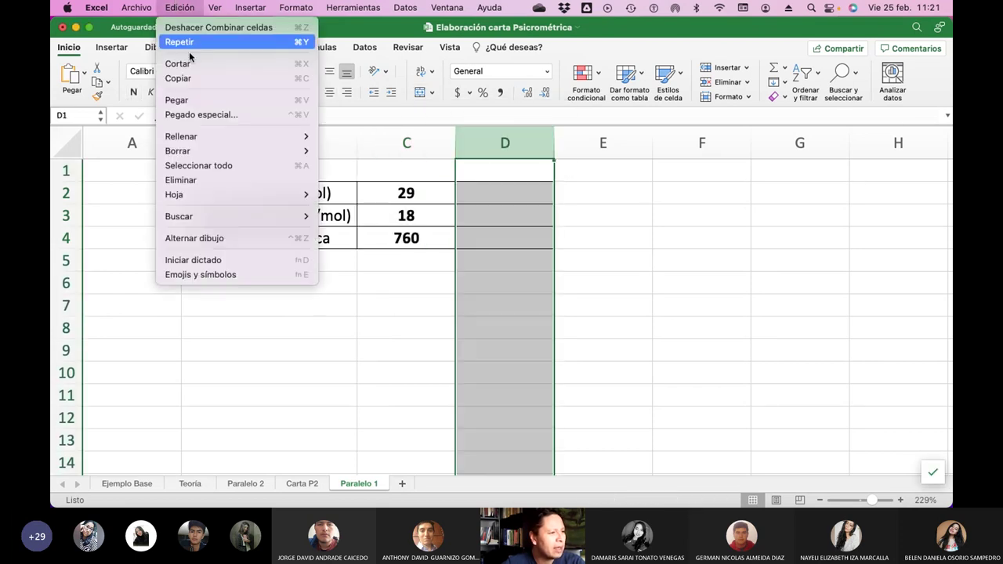
left_click(203, 180)
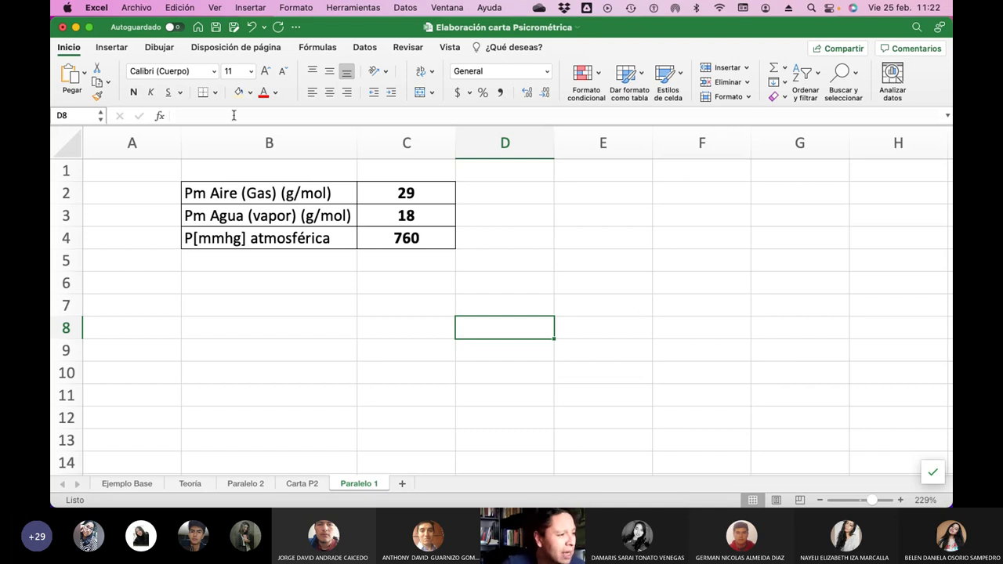
left_click_drag(180, 142, 97, 156)
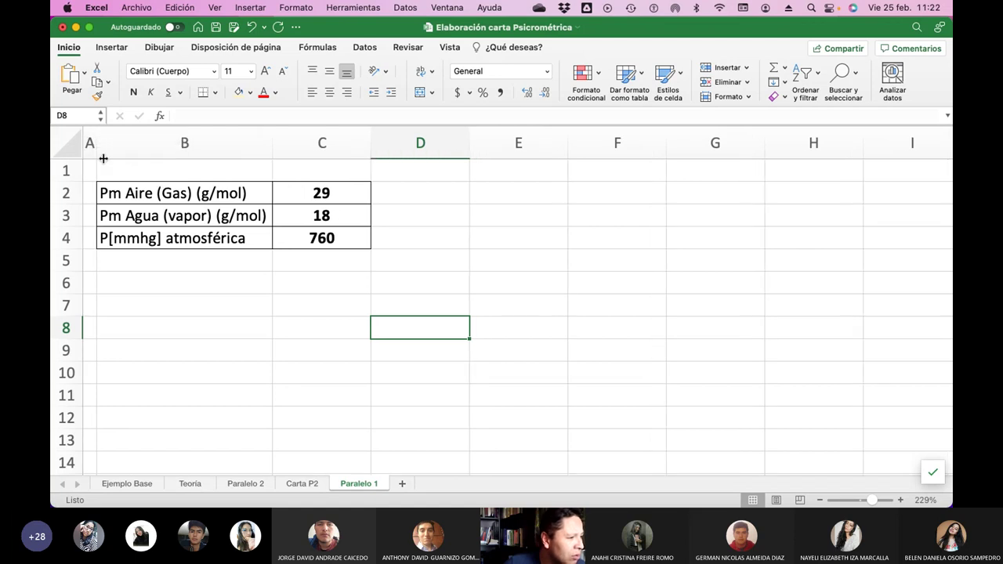
Enter the header "tbs (ºC)" in cell B8 and center the whole sheet's contents horizontally and vertically.
left_click(162, 284)
left_click(160, 325)
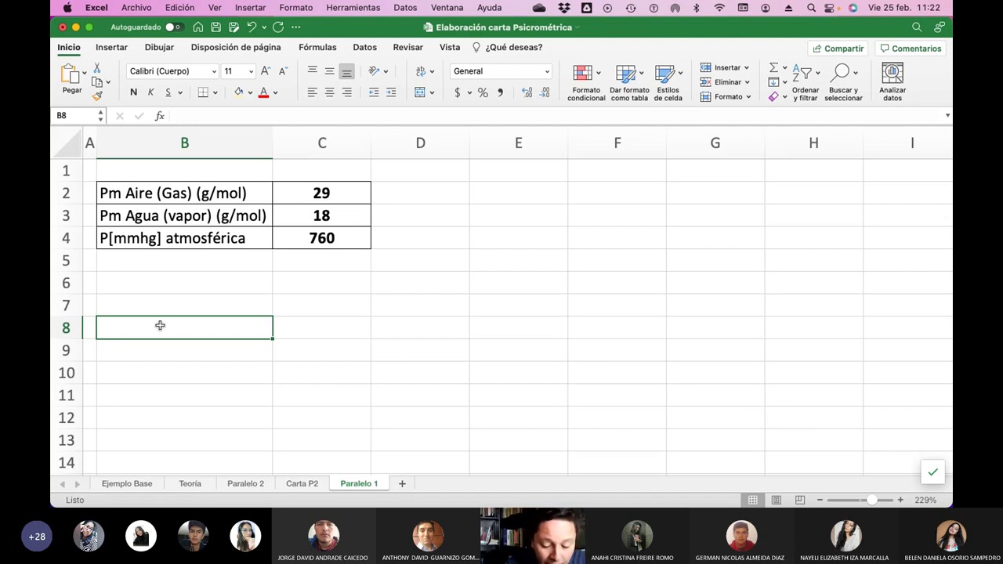
type("tbs")
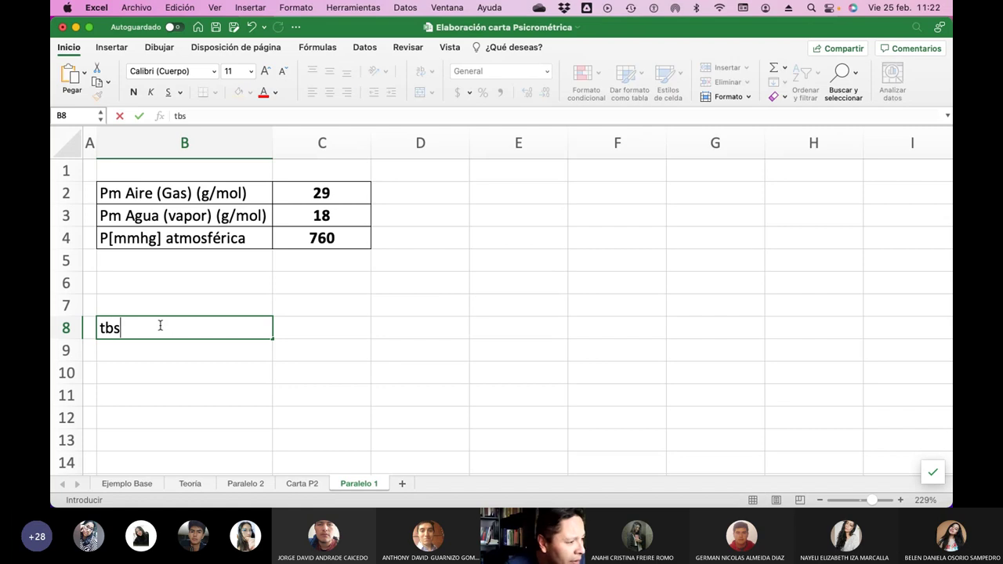
type(" (ºc")
key("BackSpace")
type("C)")
key("Return")
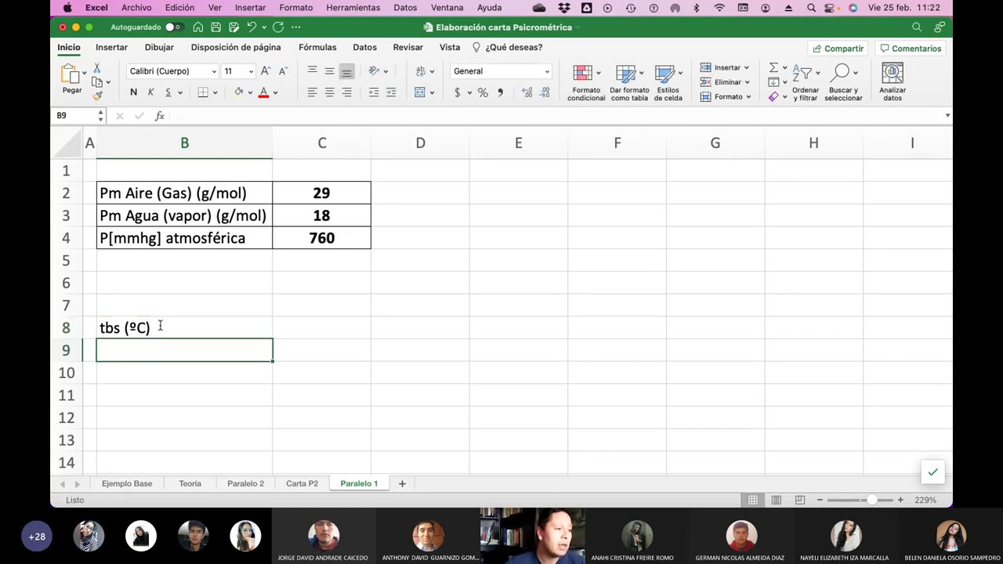
left_click(63, 152)
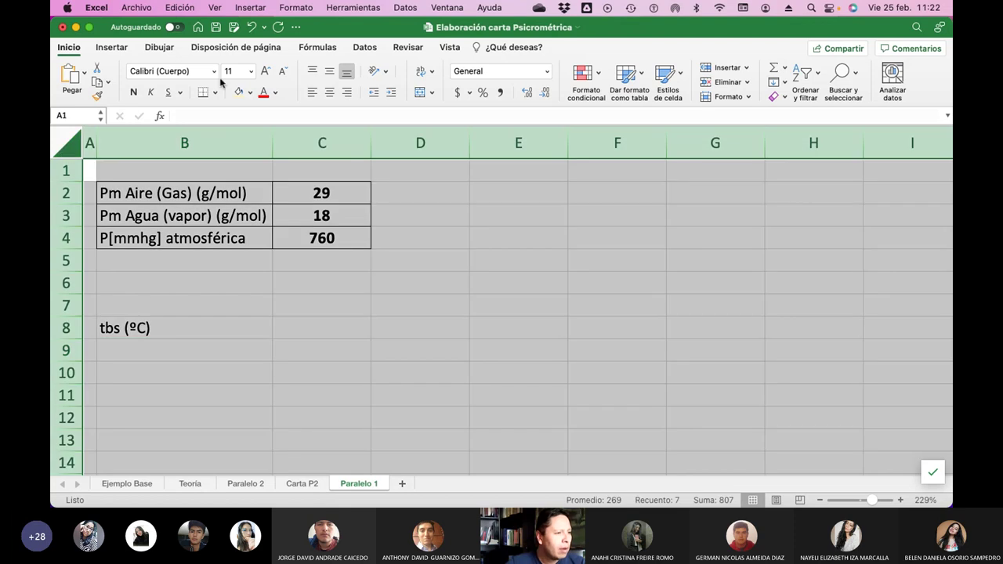
left_click(330, 96)
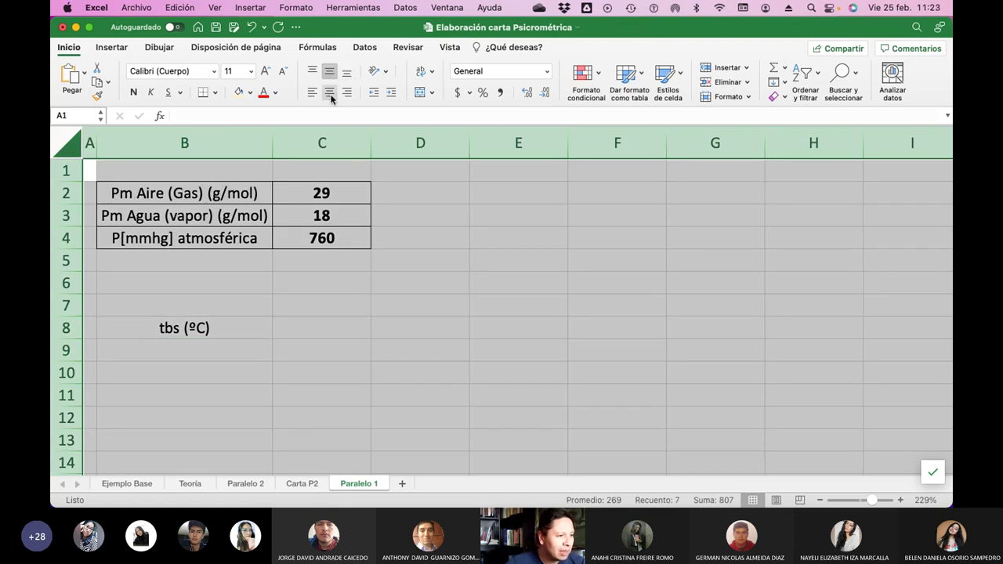
Look over the Teoría sheet for the psychrometric chart image and the ink strokes drawn over it.
left_click(207, 483)
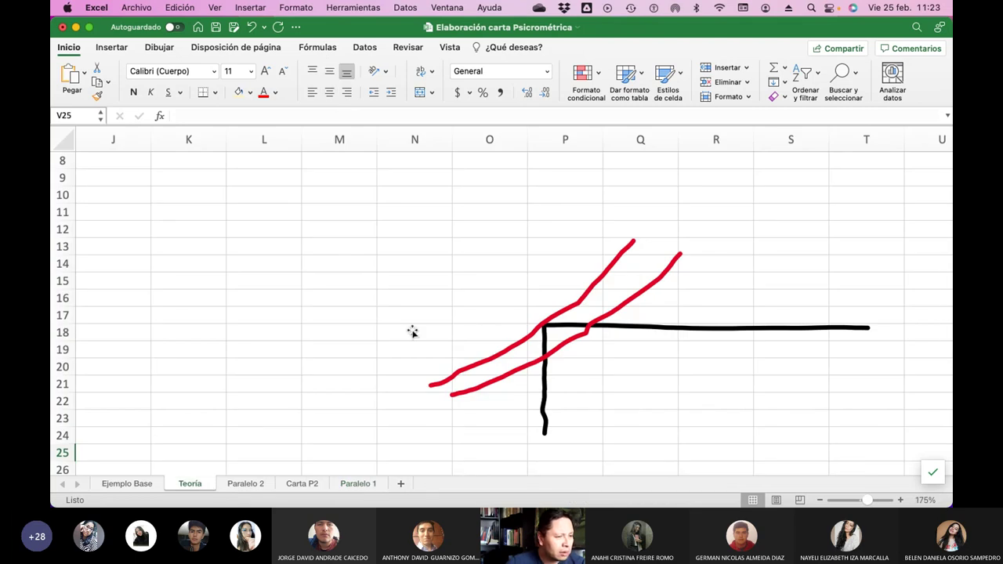
scroll(378, 329, "left", 3)
scroll(378, 329, "left", 5)
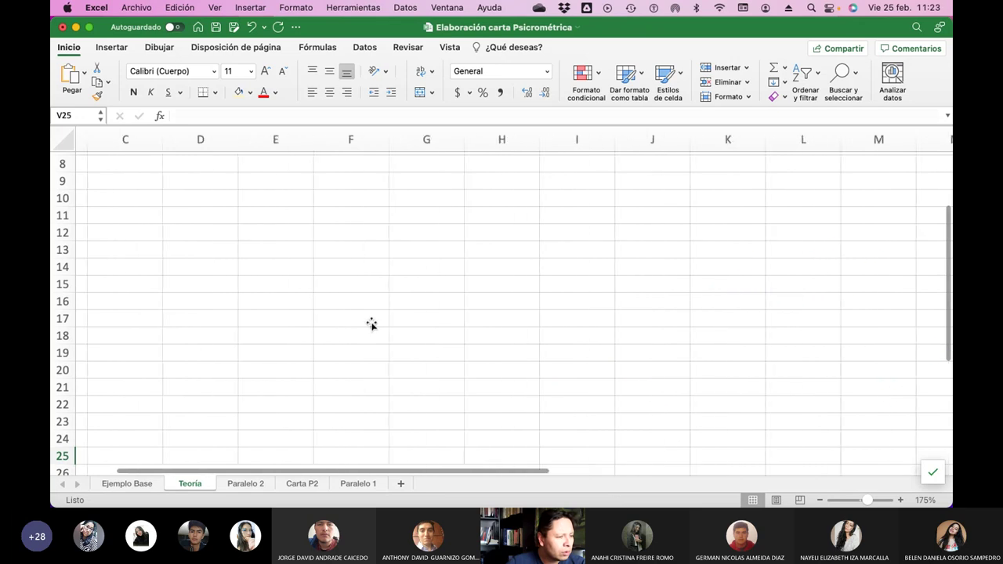
scroll(373, 326, "up", 3)
scroll(371, 324, "right", 5)
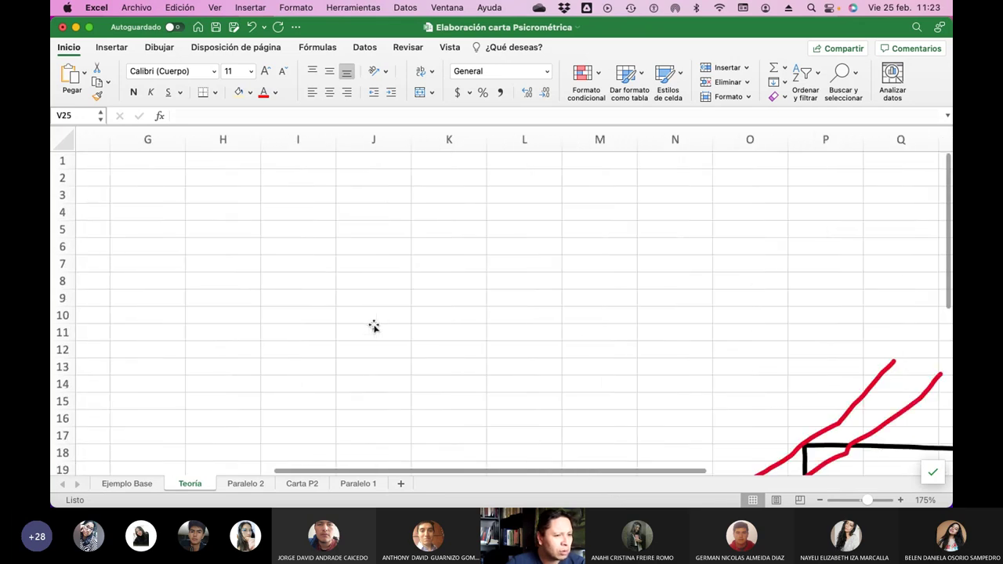
scroll(374, 326, "down", 2)
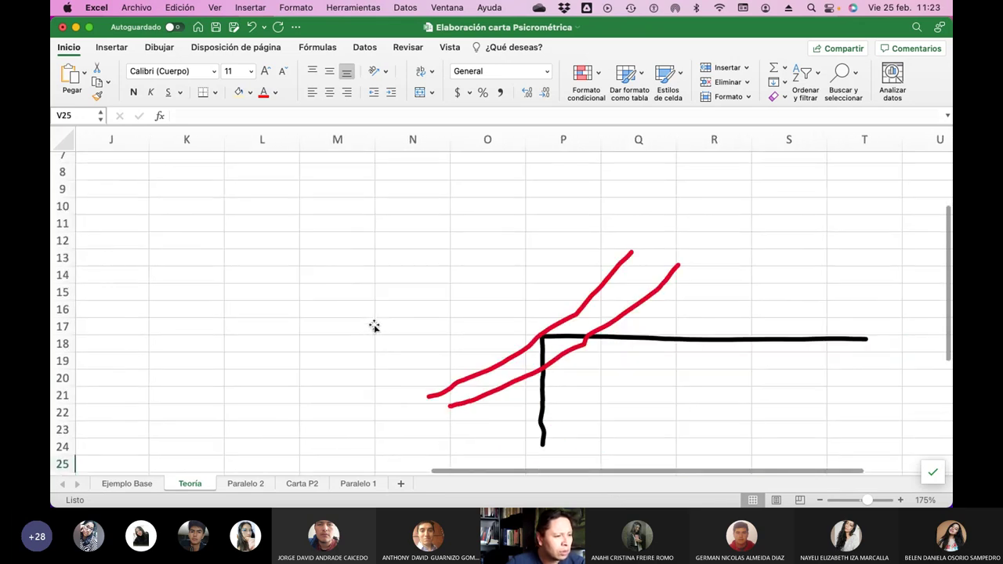
left_click(576, 368)
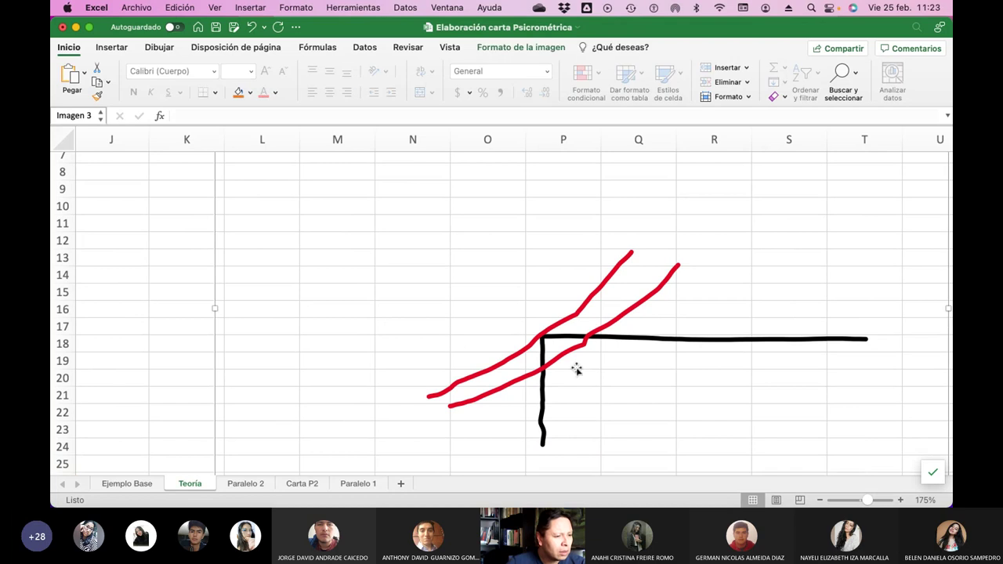
left_click(242, 485)
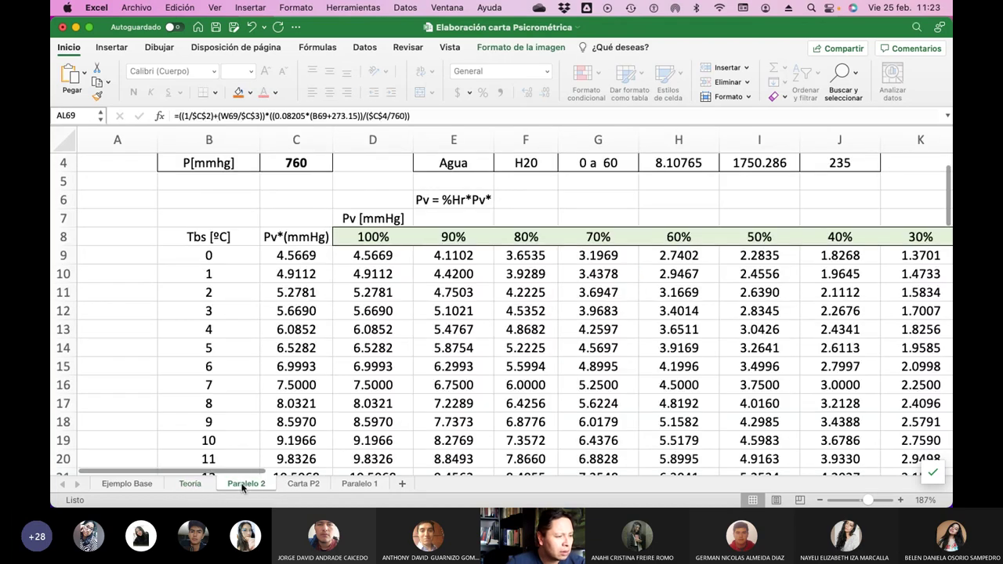
left_click(189, 483)
scroll(298, 365, "down", 3)
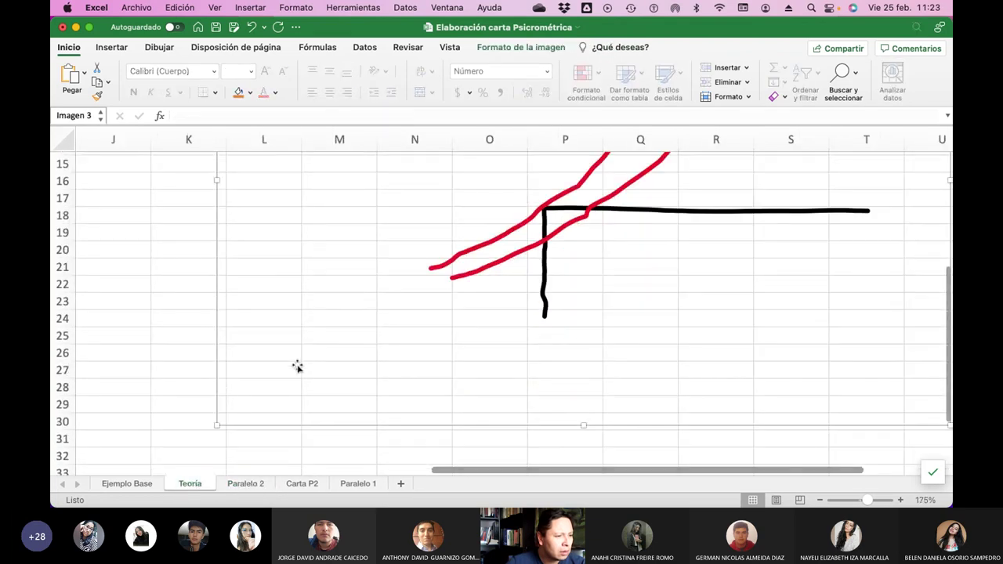
scroll(570, 354, "right", 3)
scroll(570, 354, "up", 5)
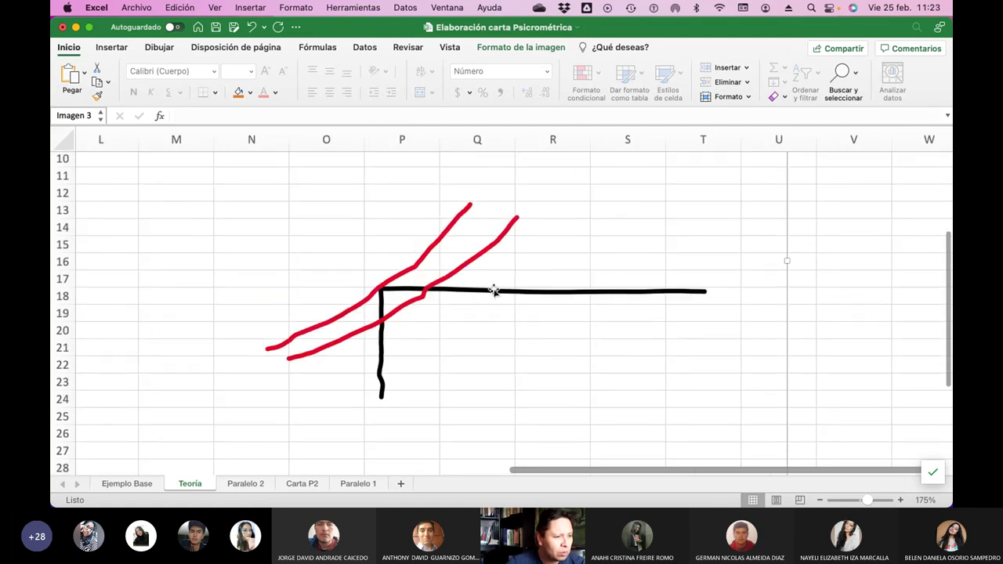
Delete the red and black ink strokes drawn over the psychrometric chart on the Teoría sheet.
left_click(493, 290)
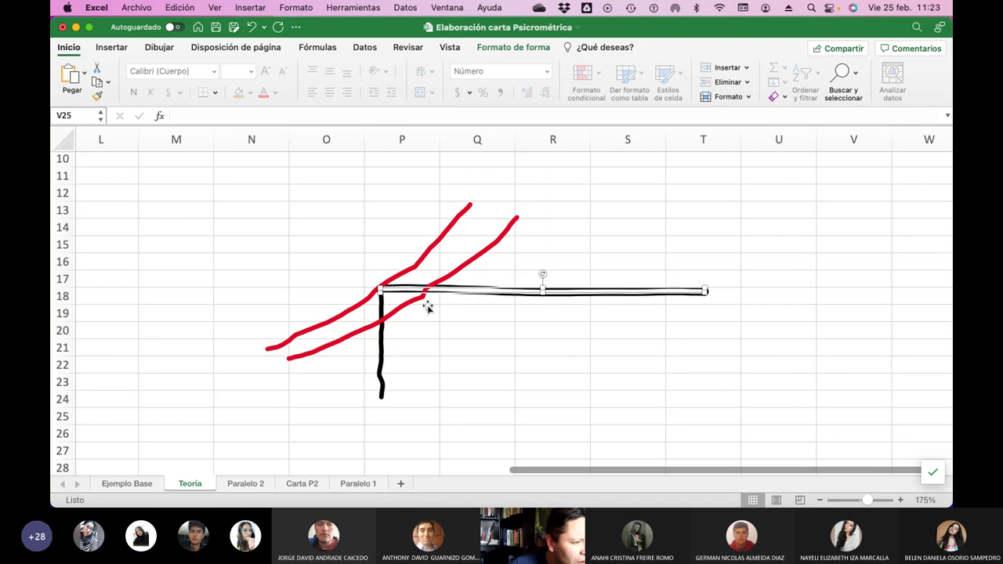
key("Delete")
left_click(402, 308)
key("Delete")
left_click(384, 284)
key("Delete")
left_click(380, 314)
key("Delete")
Examine the dry-bulb temperature axis of the psychrometric chart image on the Teoría sheet.
scroll(380, 313, "left", 5)
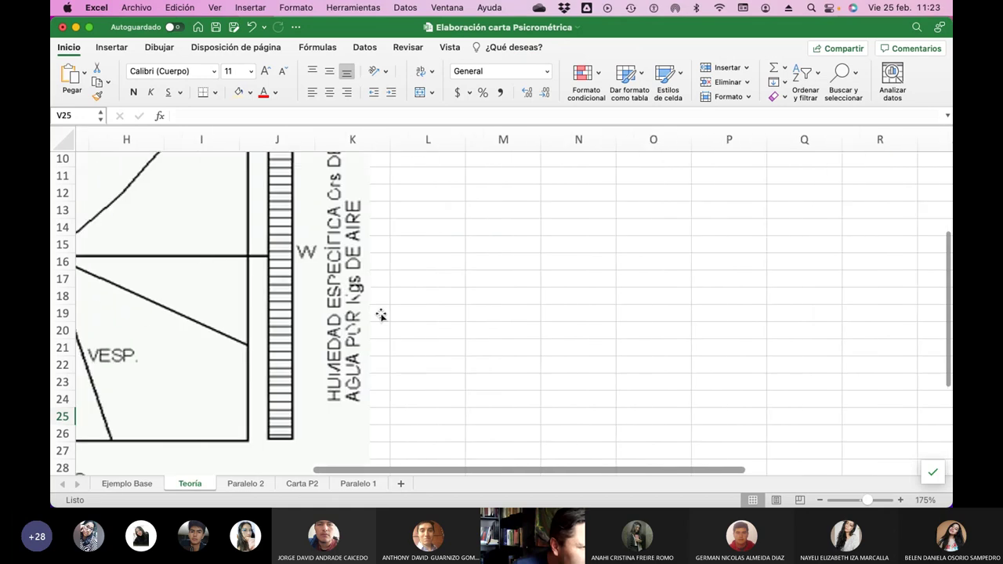
scroll(381, 313, "left", 7)
scroll(380, 314, "right", 6)
scroll(381, 313, "right", 3)
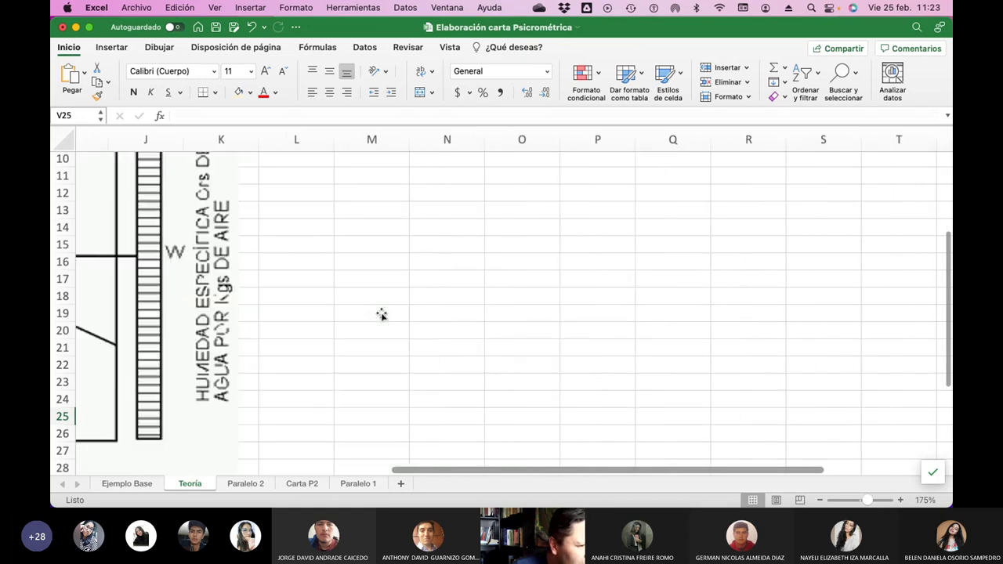
mouse_move(381, 313)
left_mouse_down()
mouse_move(340, 314)
mouse_move(363, 358)
mouse_move(382, 319)
left_mouse_up()
scroll(423, 337, "right", 3)
scroll(470, 360, "down", 2)
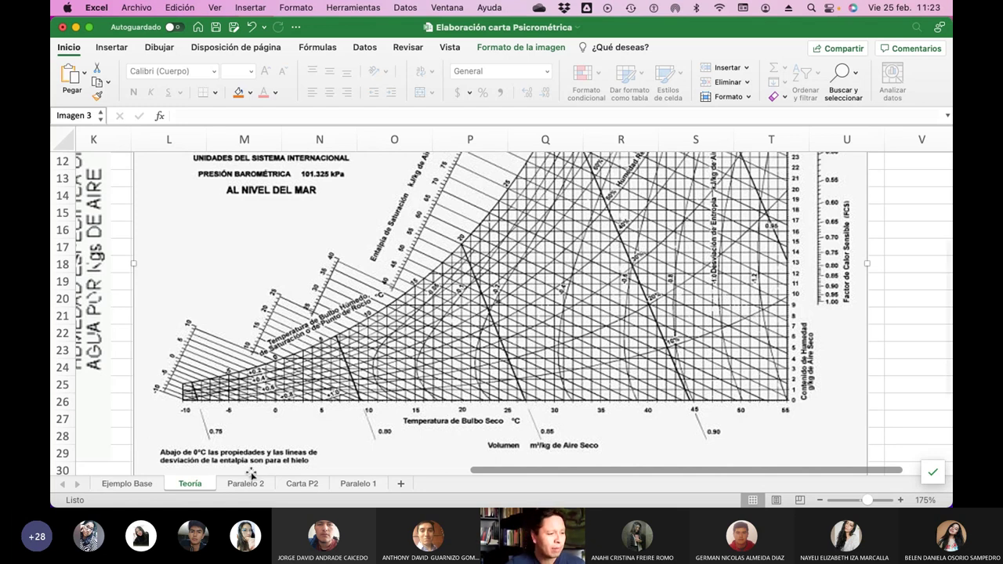
On the Paralelo 1 sheet, enter 0 in cell B9 and the formula =B9+1 in cell B10.
left_click(346, 484)
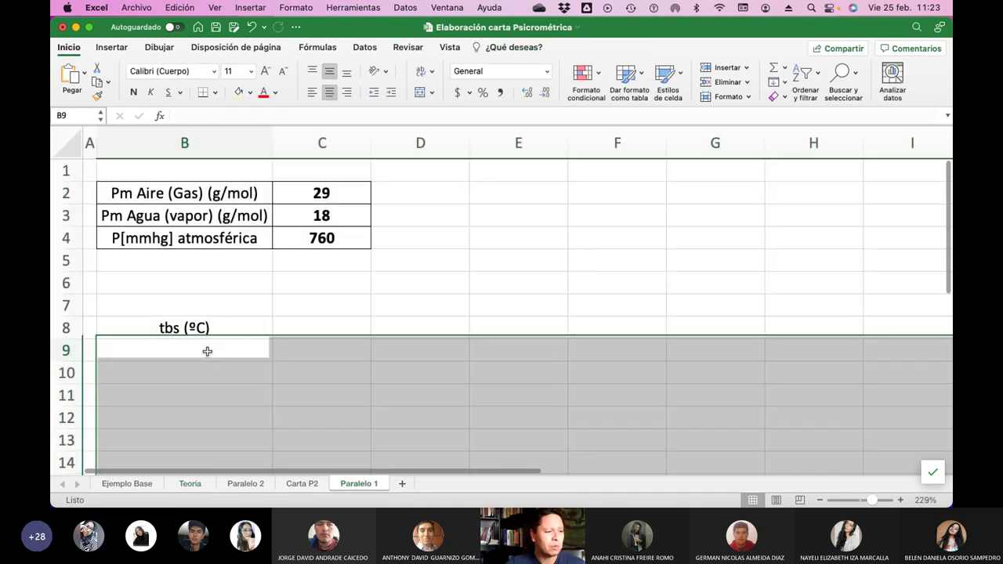
left_click(207, 351)
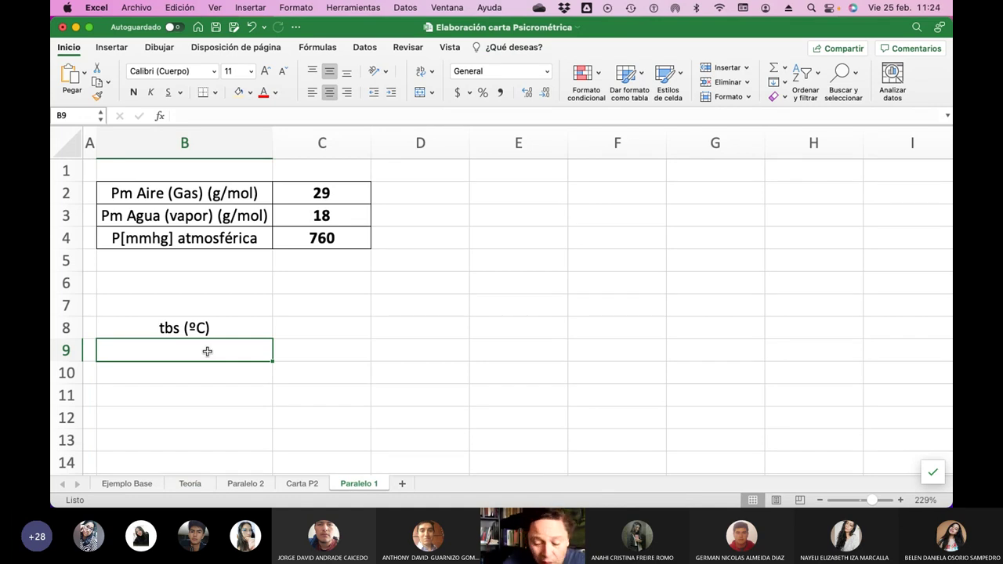
type("0")
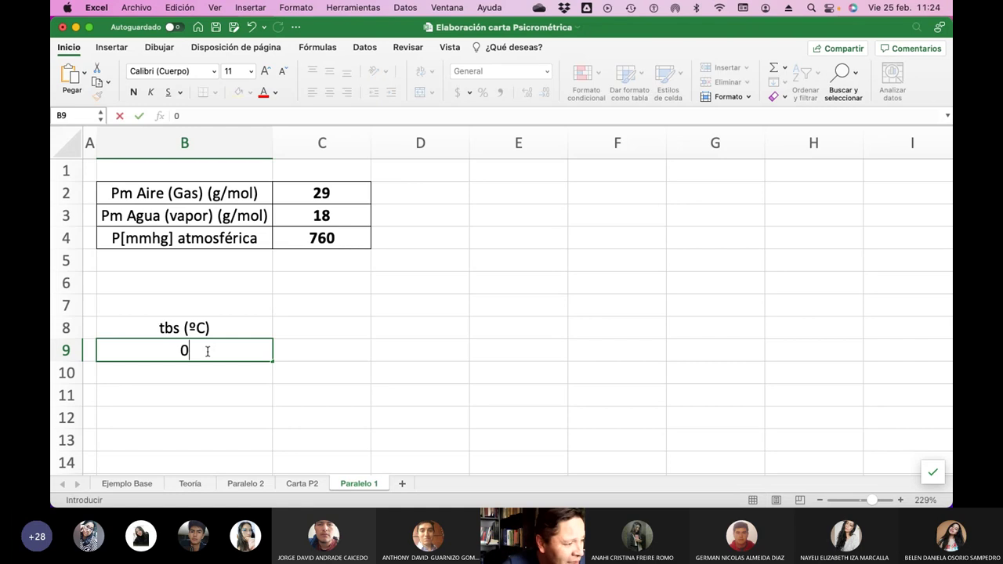
key("Return")
type("=")
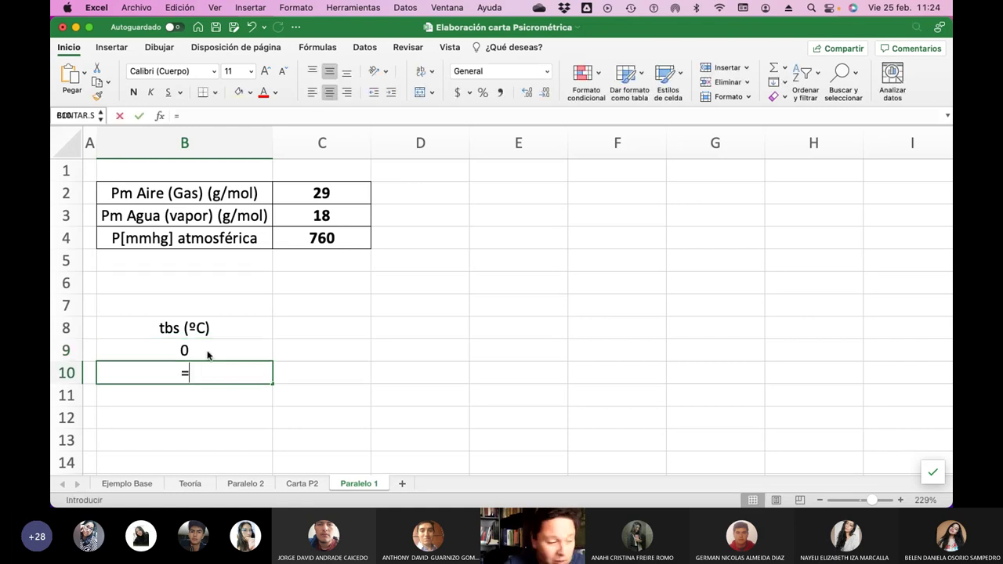
left_click(205, 351)
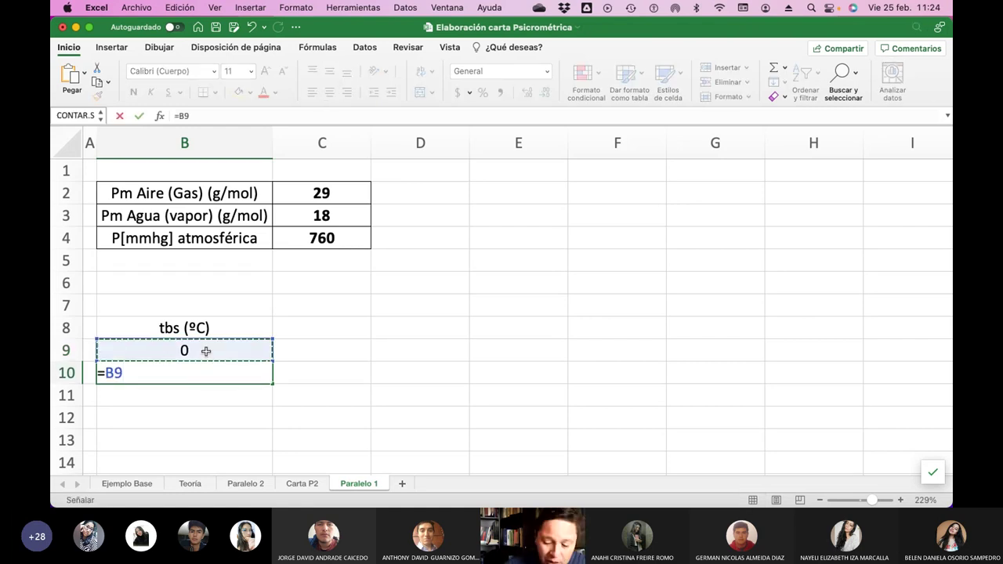
type("+1")
key("Return")
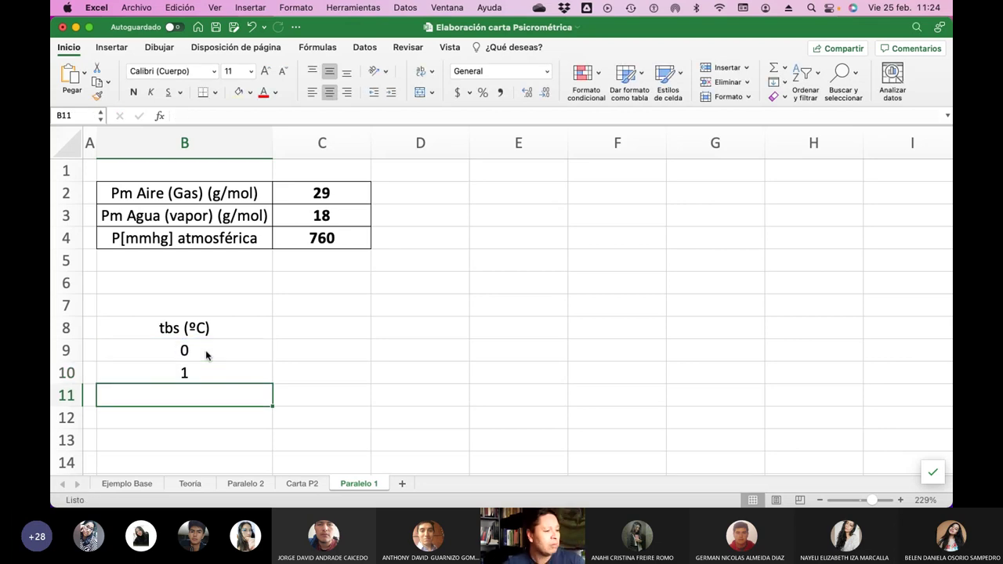
Fill the B10 formula down column B so the tbs series ends at 60 in row 69.
left_click(206, 372)
left_click_drag(271, 383, 242, 253)
scroll(251, 386, "up", 4)
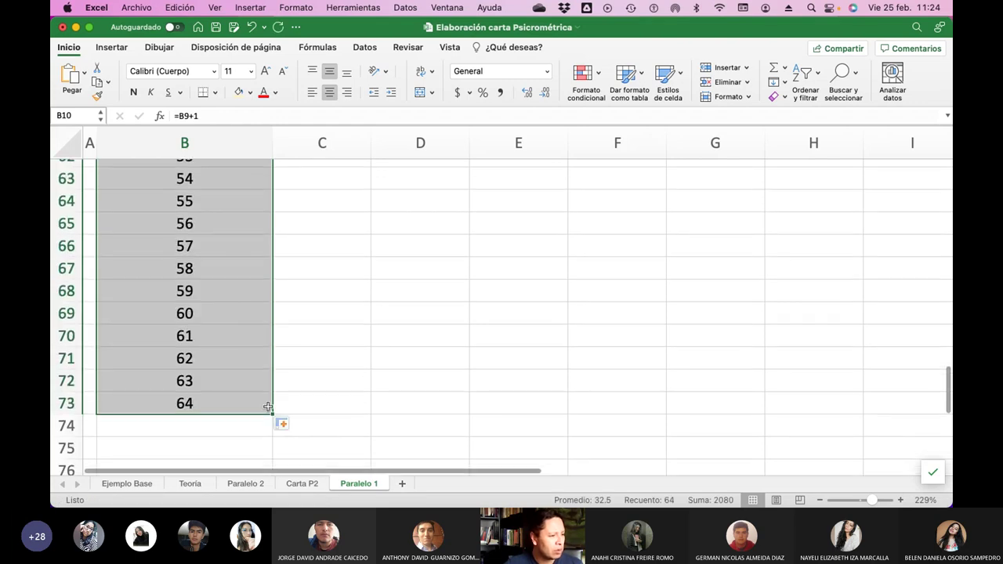
left_click_drag(272, 414, 272, 325)
scroll(291, 357, "up", 15)
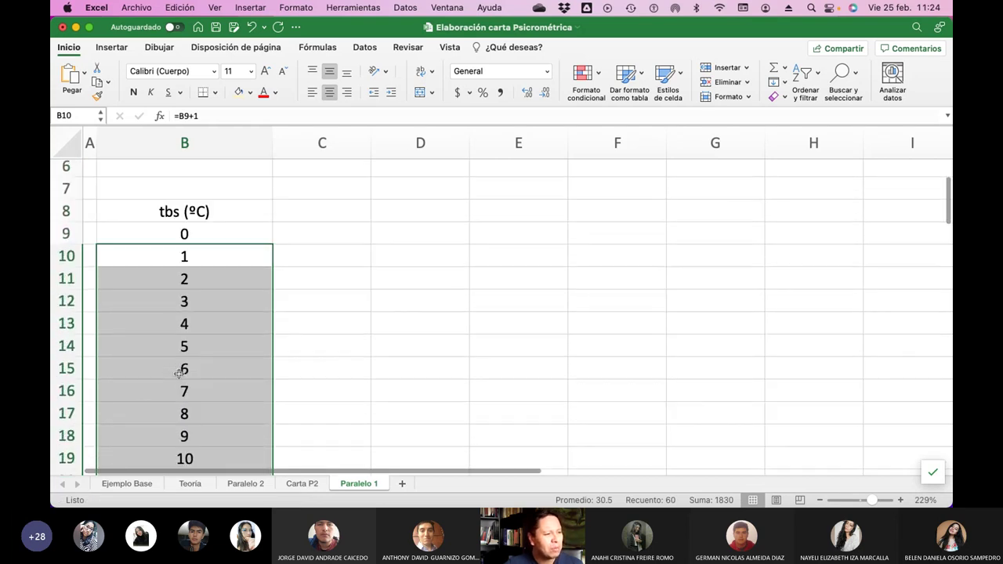
scroll(179, 373, "up", 2)
left_click(235, 331)
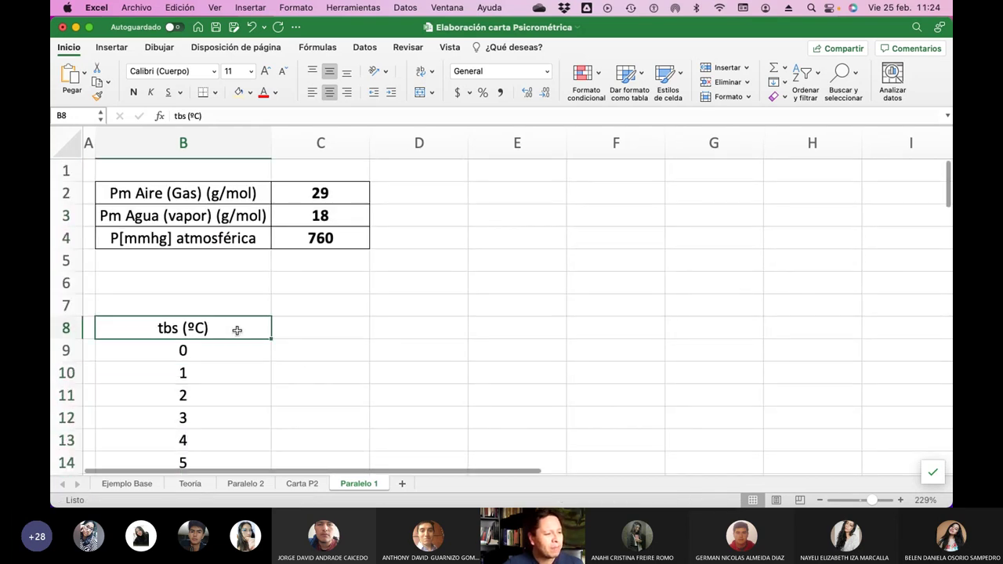
On the Ejemplo Base sheet, examine the Antoine constants table and the log10 Pvap formula in cell M2.
left_click(309, 330)
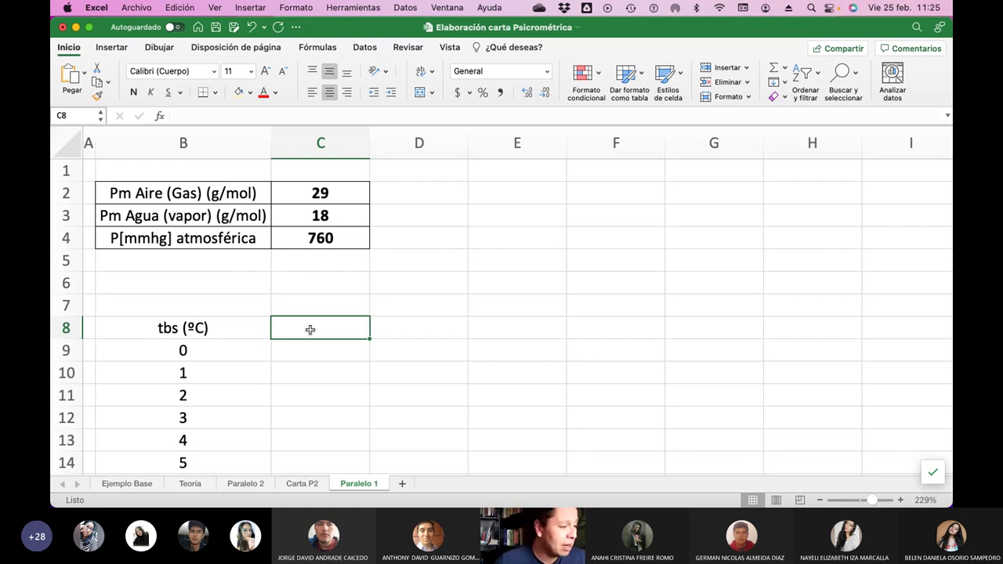
left_click(144, 484)
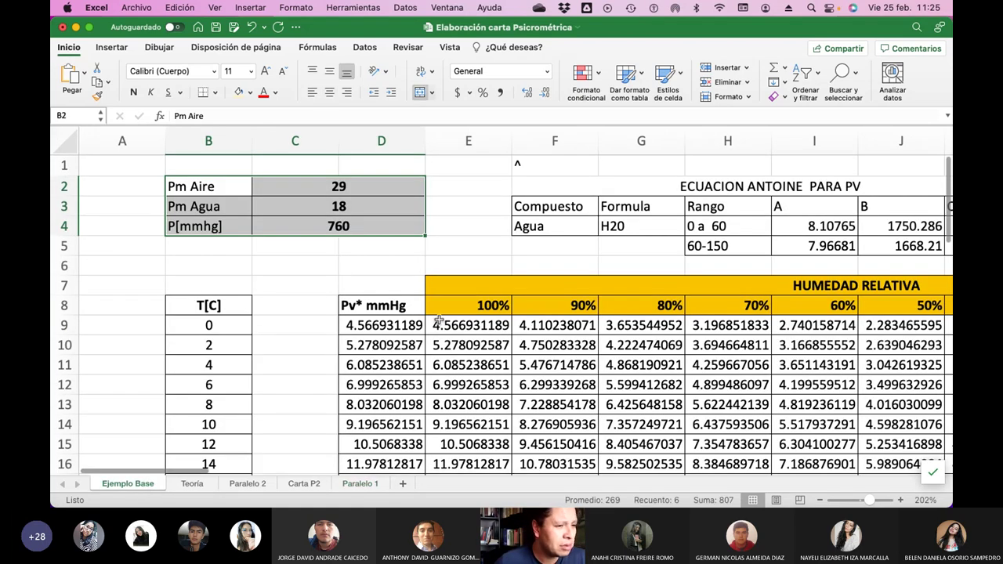
scroll(455, 278, "right", 5)
scroll(476, 274, "right", 2)
left_click(324, 182)
left_click_drag(324, 182, 547, 243)
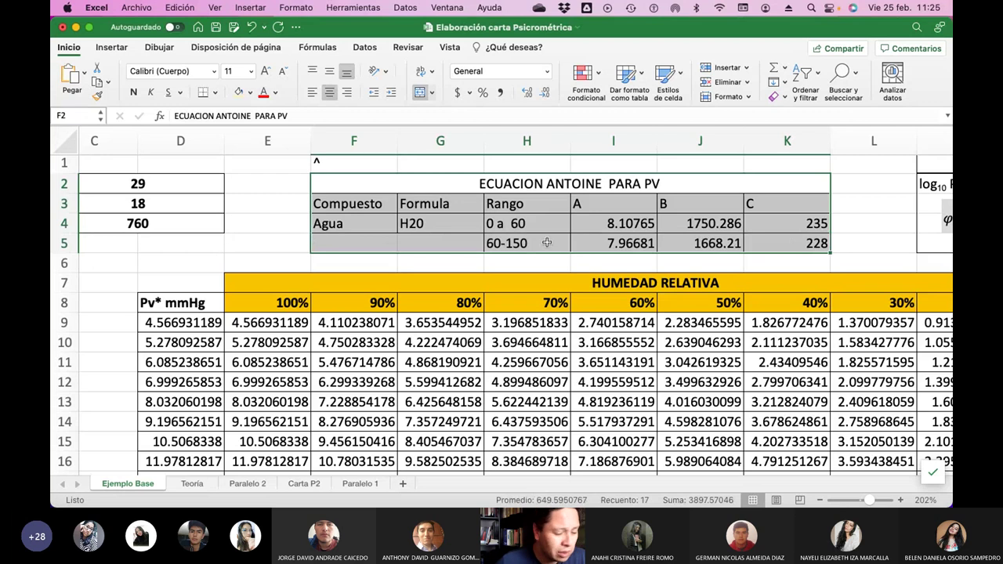
key("super+c")
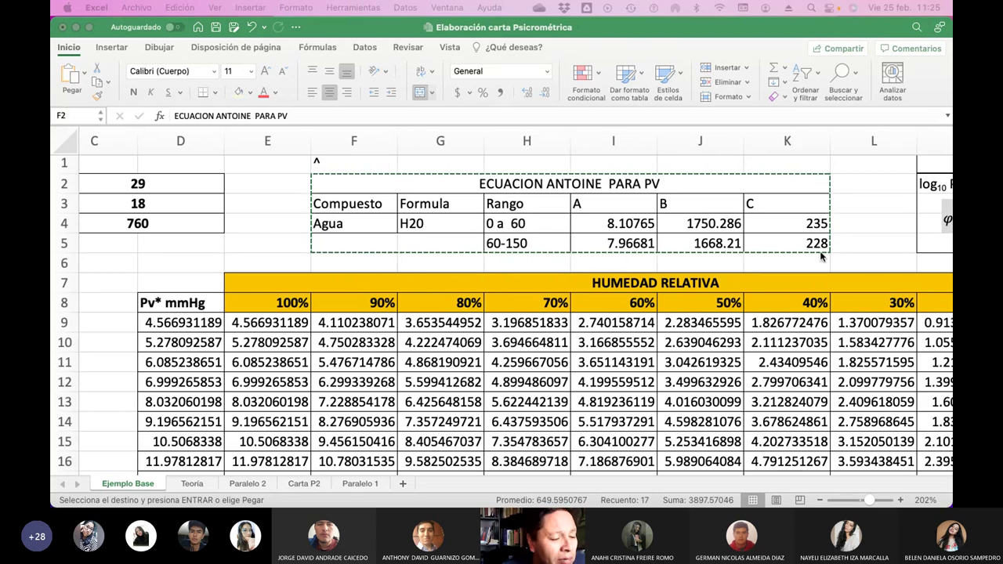
scroll(821, 256, "right", 5)
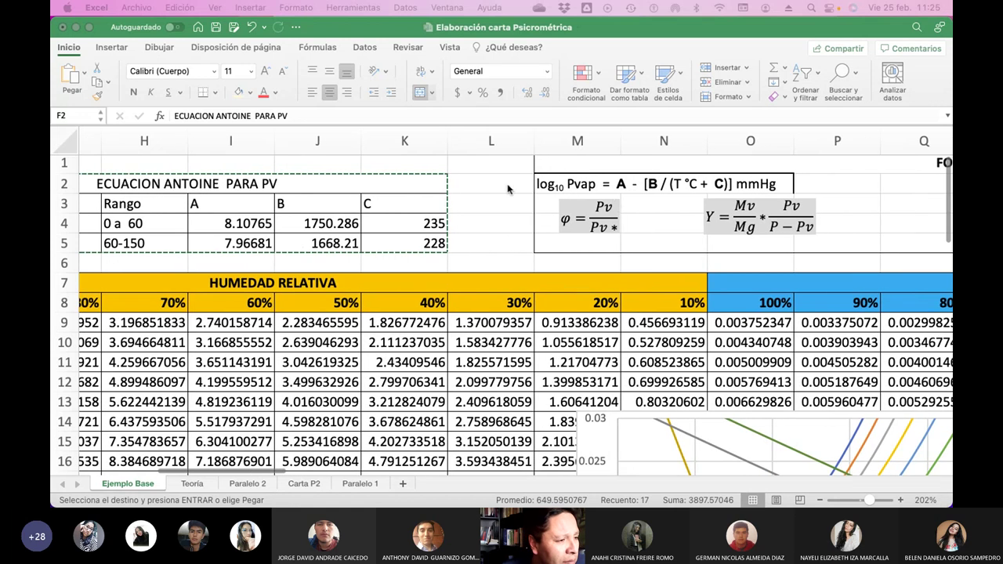
left_click(549, 185)
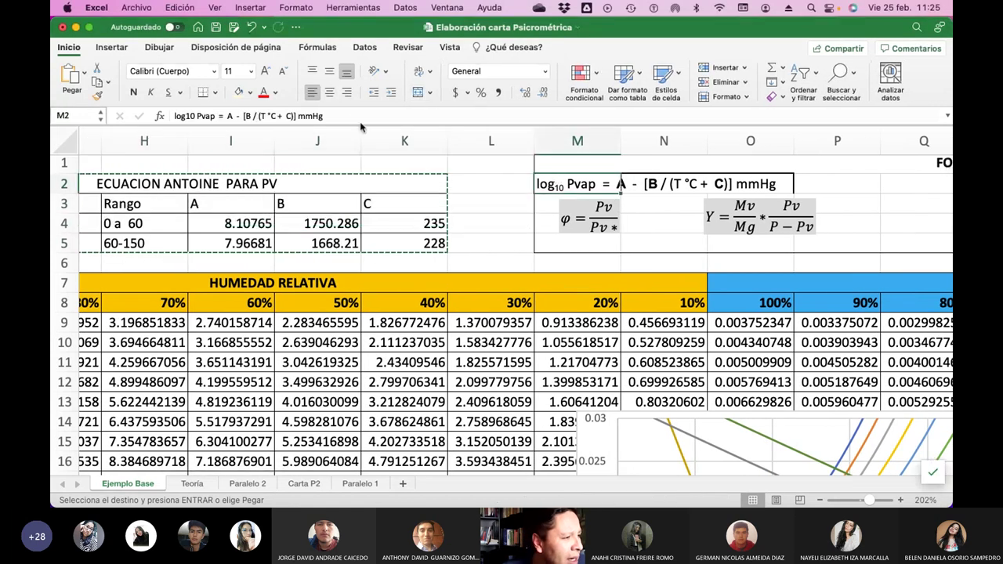
left_click_drag(354, 116, 149, 116)
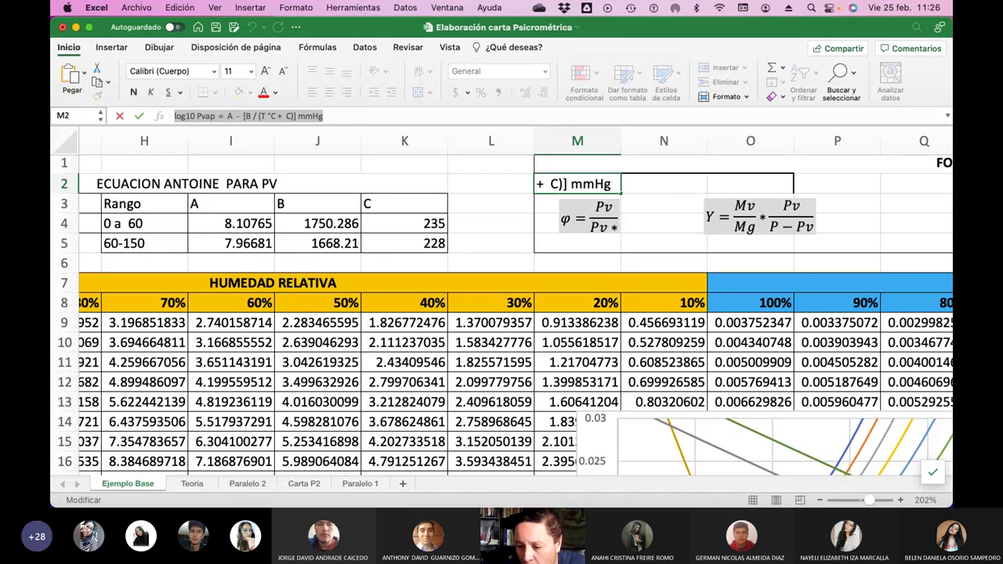
key("super+Tab")
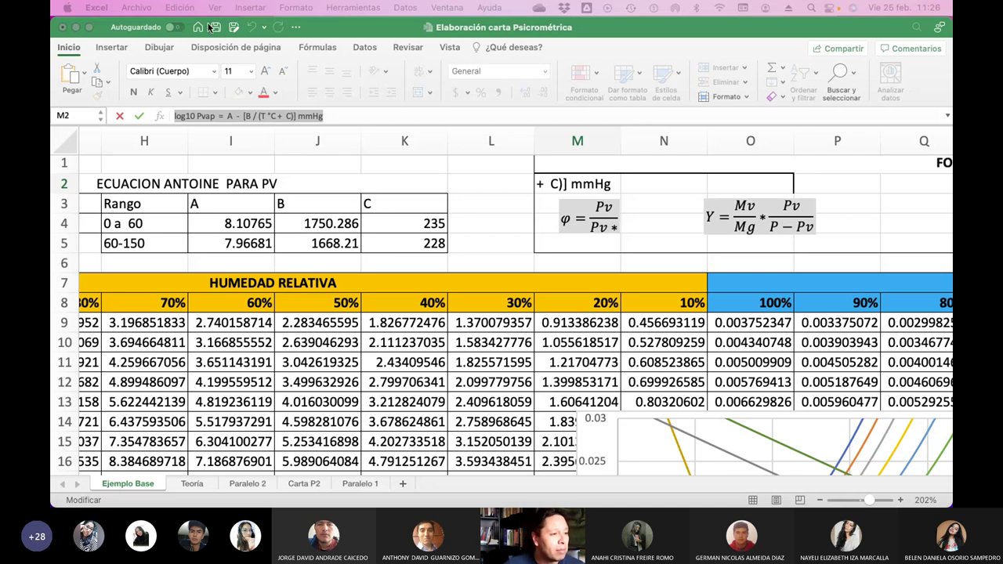
left_click(338, 115)
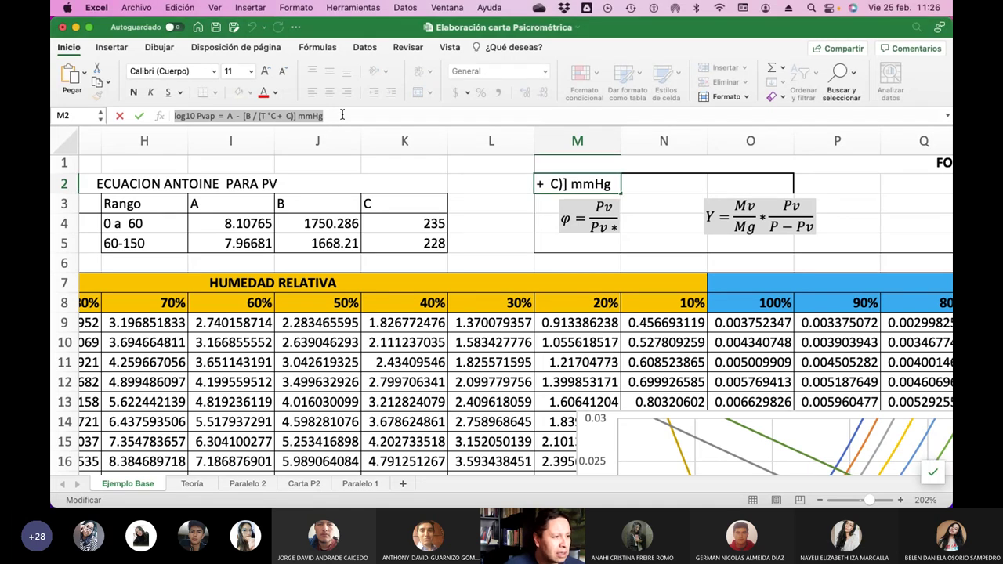
key("Return")
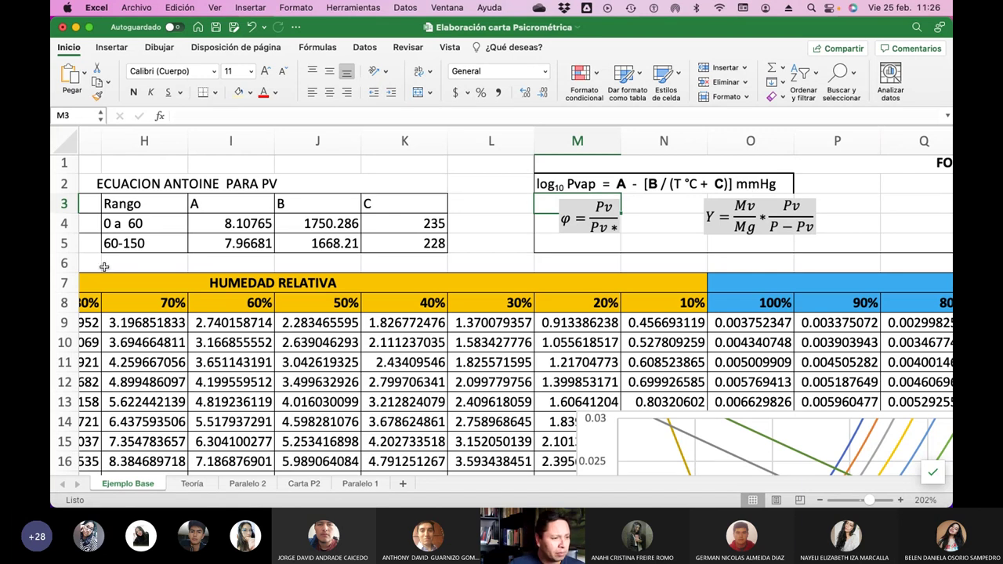
Copy the Antoine header row and the 0 a 60 water row (F3:K4) from Ejemplo Base to cell E3 of Paralelo 1.
scroll(129, 245, "left", 10)
scroll(186, 227, "right", 4)
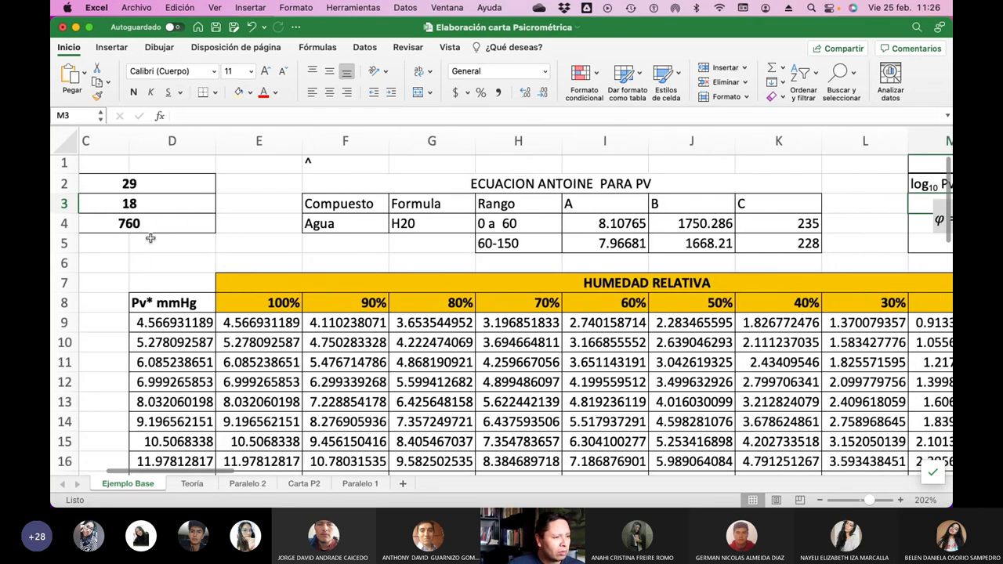
left_click_drag(284, 199, 726, 217)
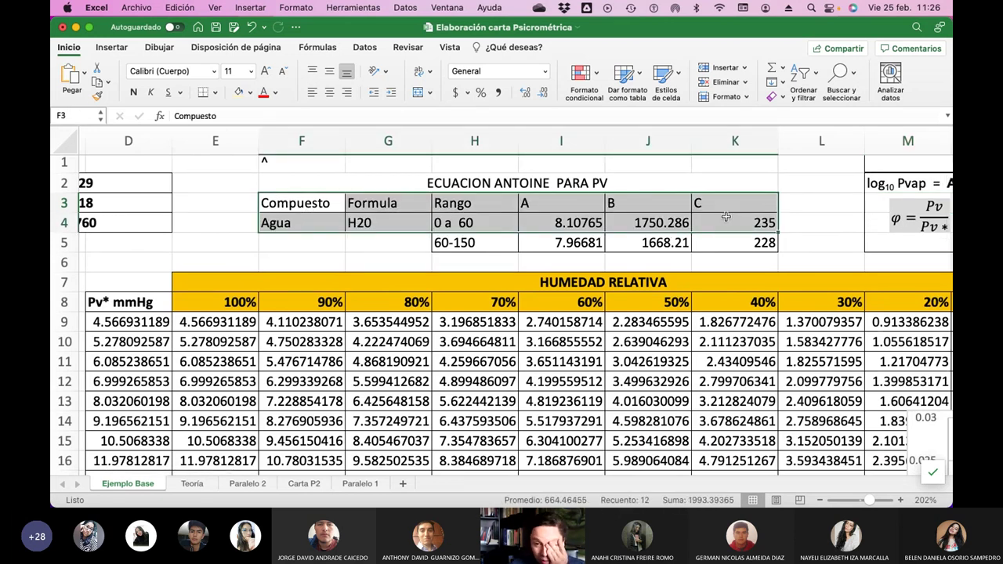
key("super+c")
scroll(548, 352, "left", 1)
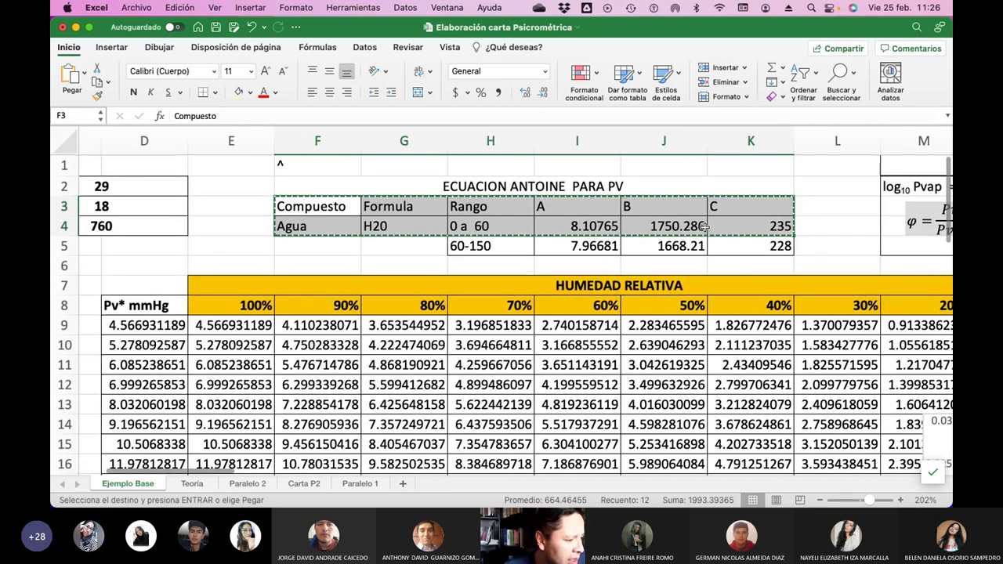
left_click(371, 486)
left_click(487, 209)
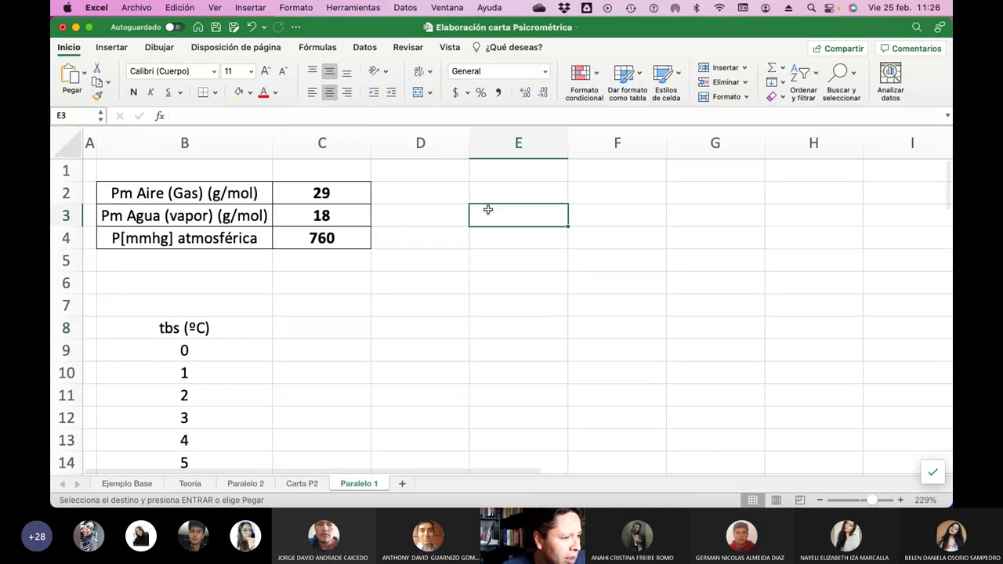
key("super+v")
scroll(616, 298, "right", 3)
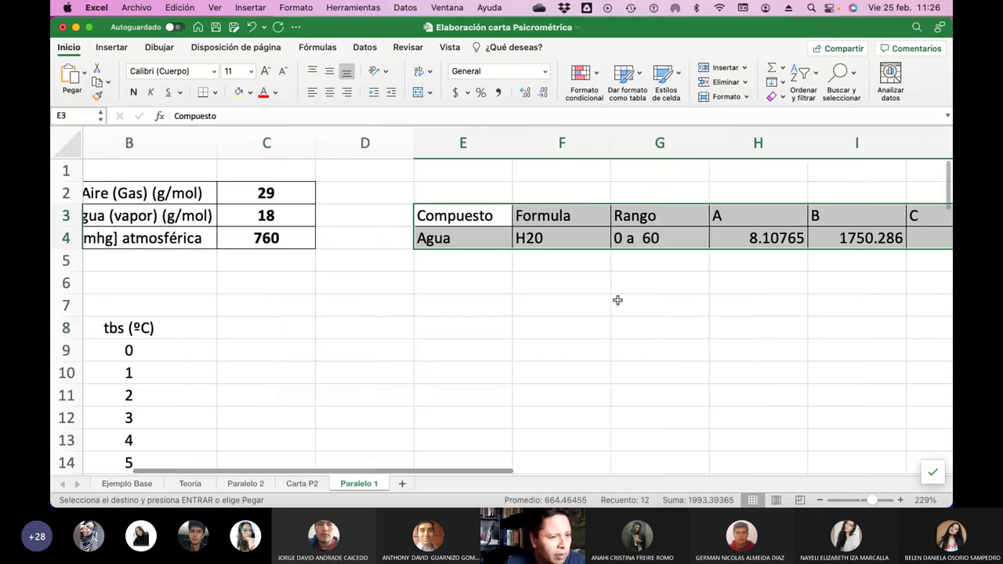
scroll(614, 300, "left", 2)
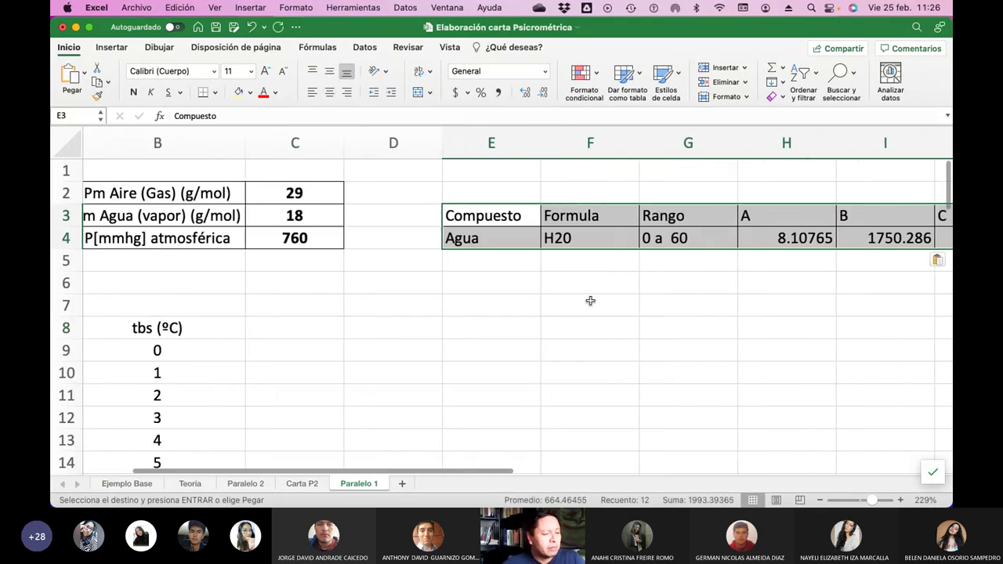
Copy the log10 Pvap formula text from cell M2 of Ejemplo Base into cell E2 of Paralelo 1 and left-align it.
left_click(140, 486)
scroll(682, 269, "right", 3)
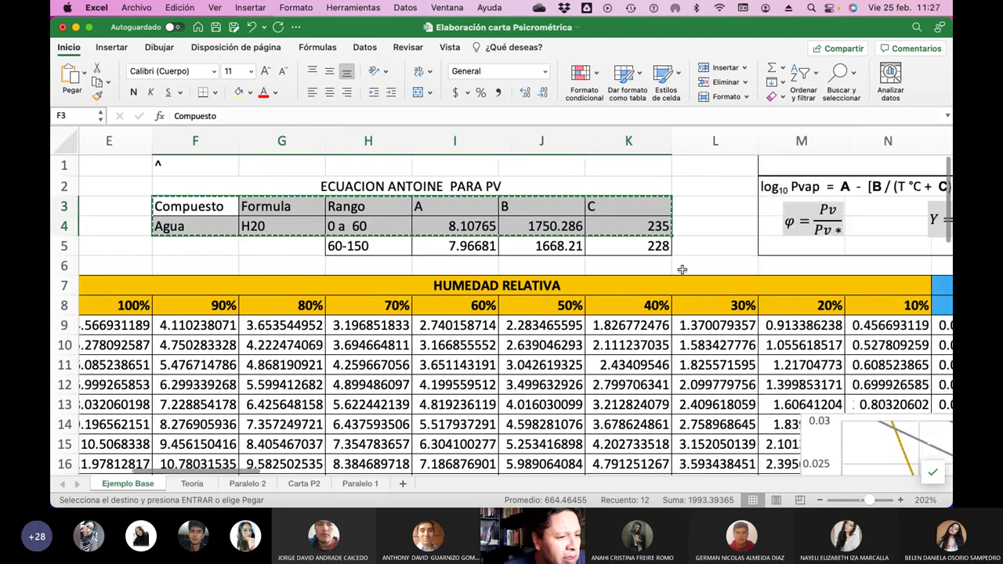
scroll(683, 269, "right", 3)
left_click(582, 187)
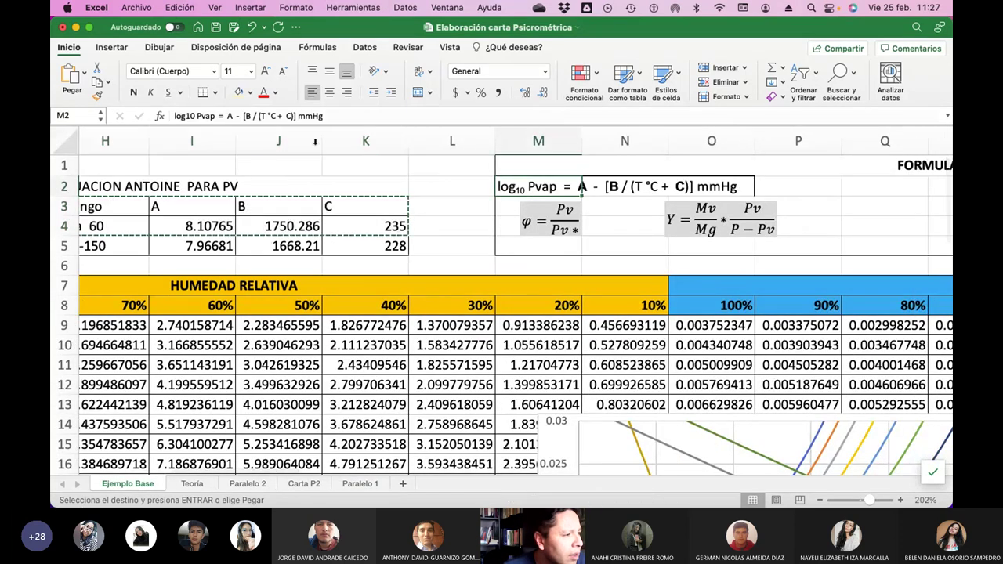
triple_click(335, 115)
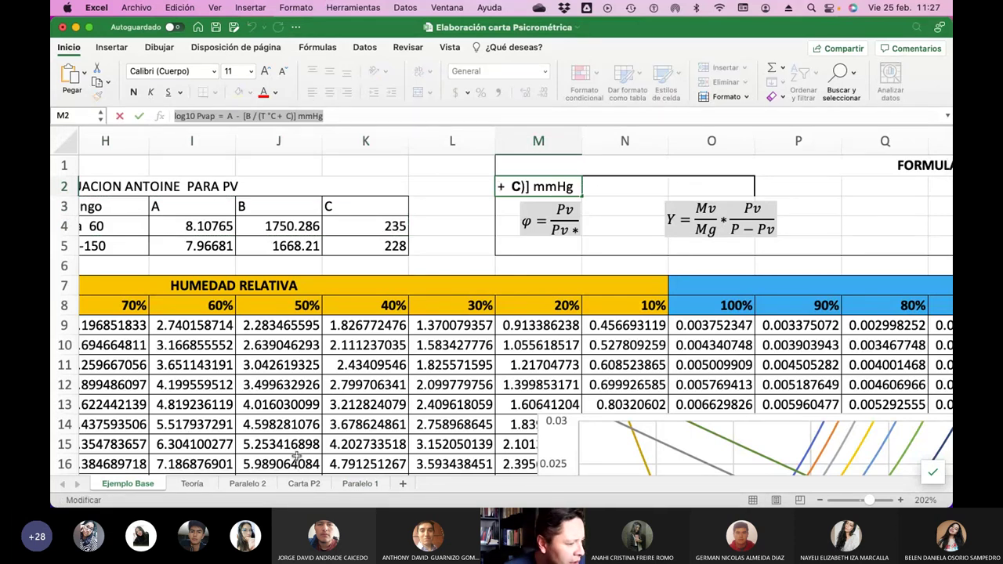
left_click(358, 484)
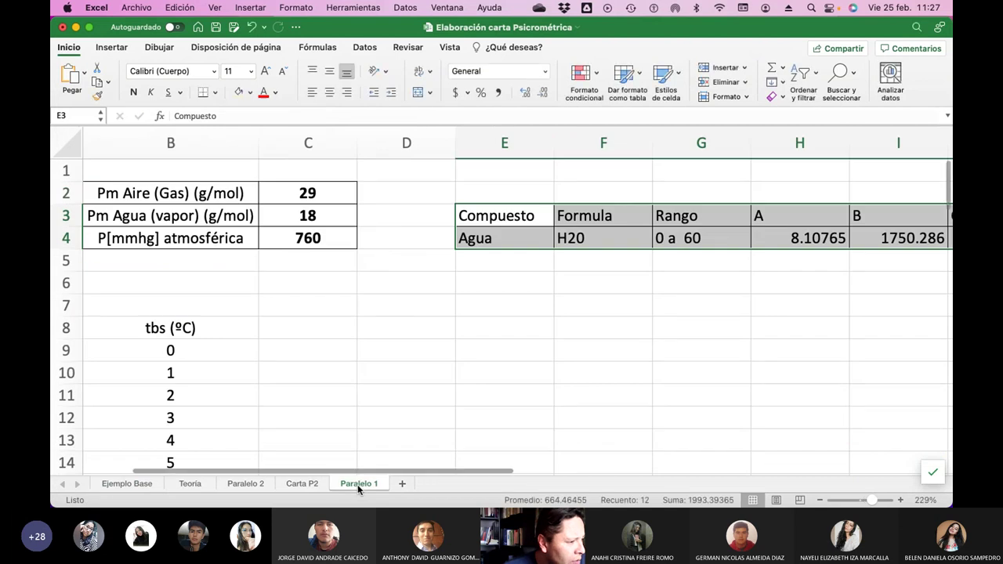
left_click(483, 188)
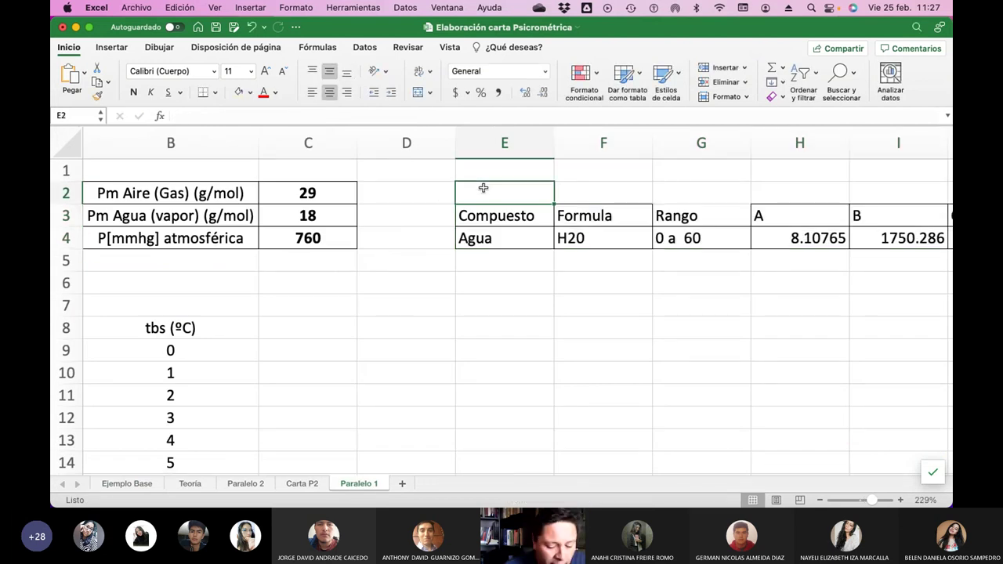
key("cmd+v")
key("Return")
left_click(483, 193)
left_click(329, 72)
left_click(311, 92)
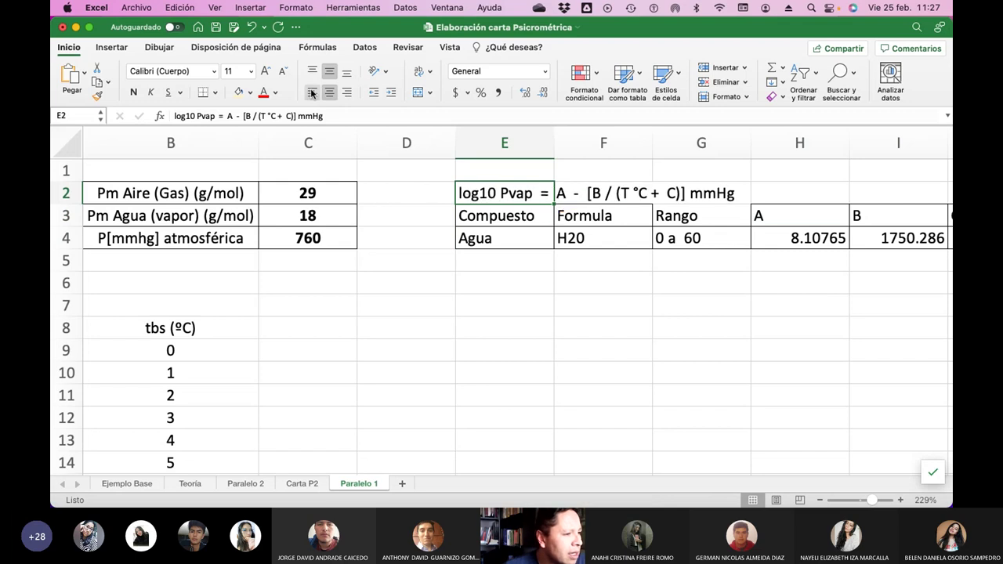
left_click(513, 318)
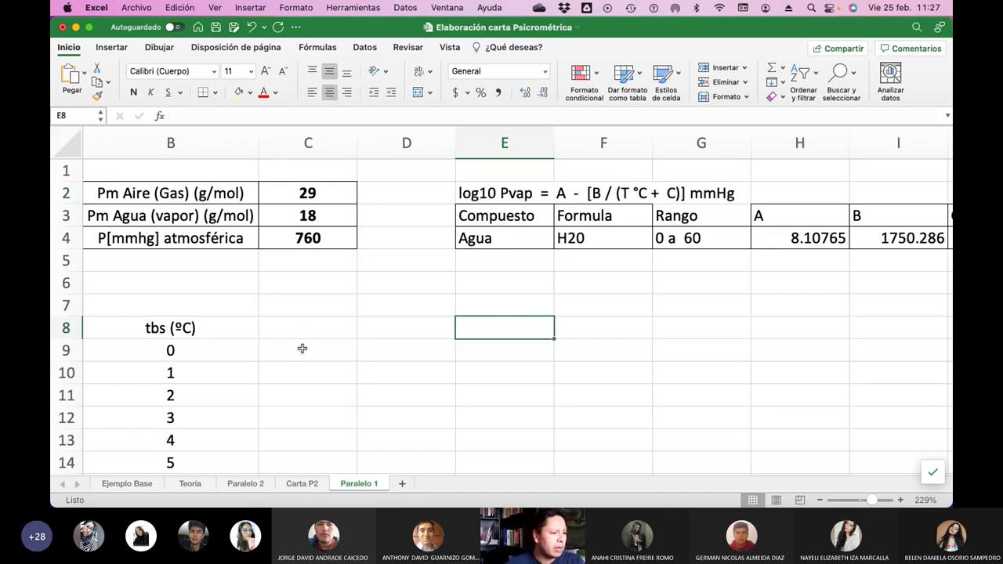
Enter the column header Pv*(mmHg) in cell C8, beside the tbs header.
left_click(295, 322)
type("P")
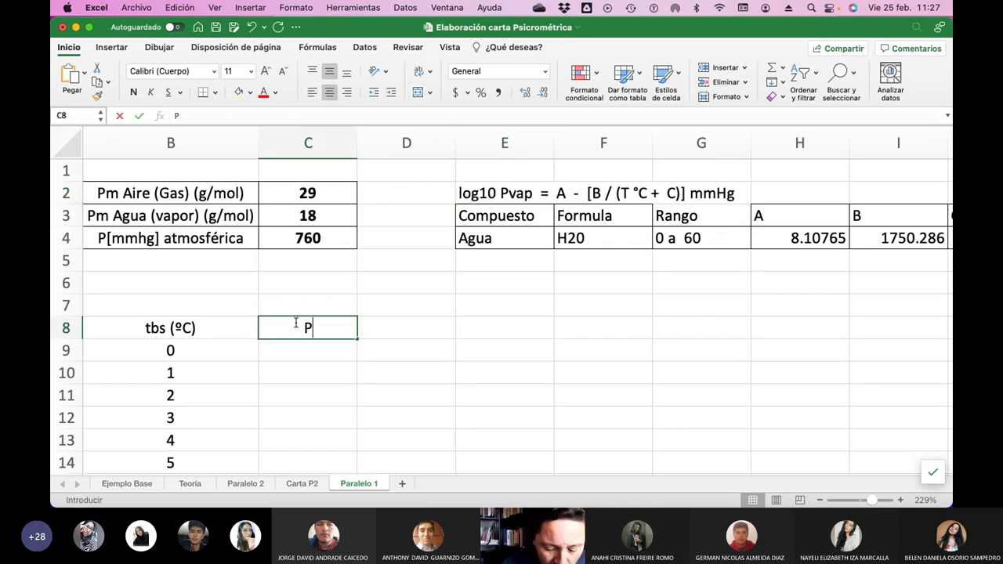
type("v*(mmHg)")
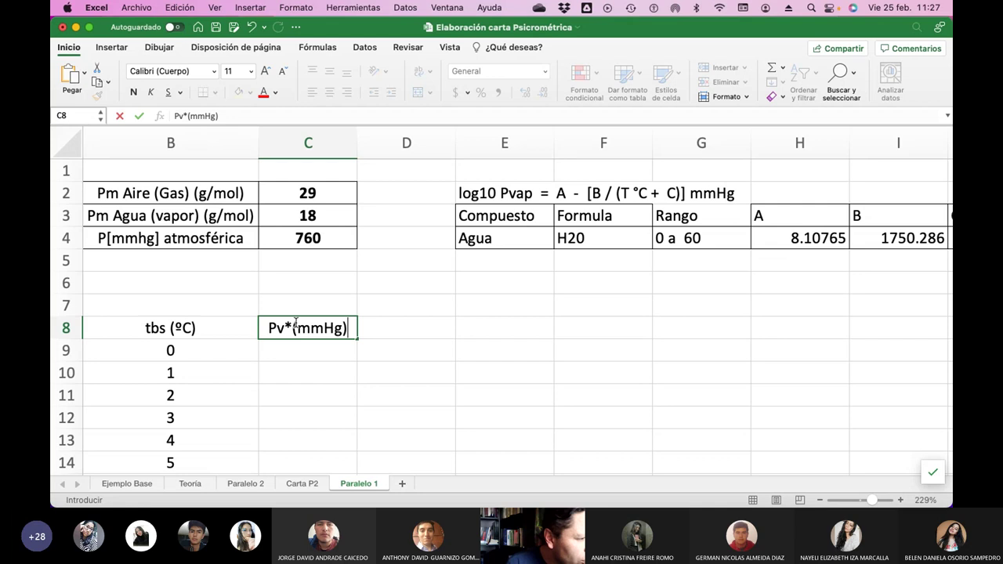
key("Return")
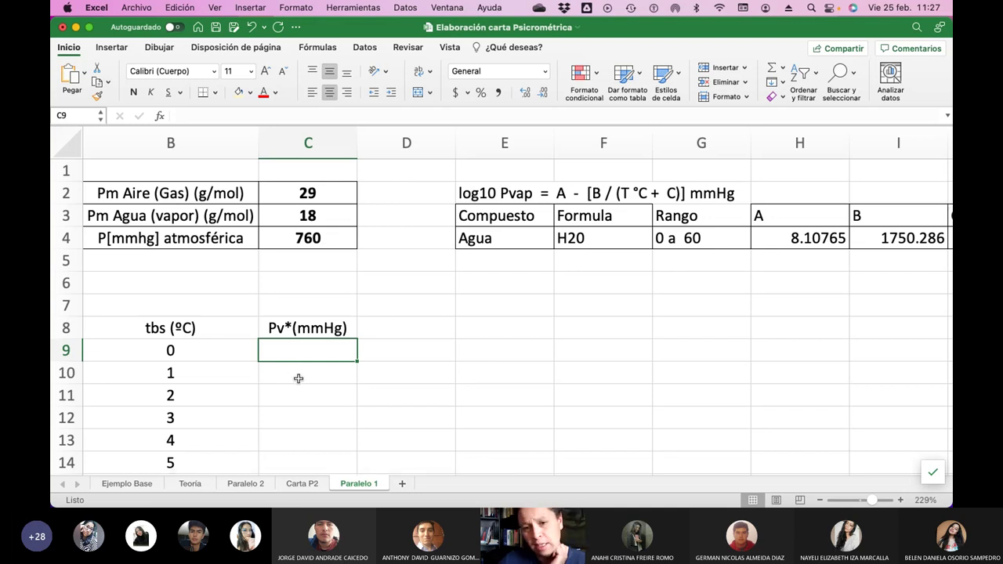
In cell C9, write the Antoine formula =10^(H4-(I4/(B9+J4))) for the vapour pressure at the first tbs value.
scroll(299, 378, "down", 3)
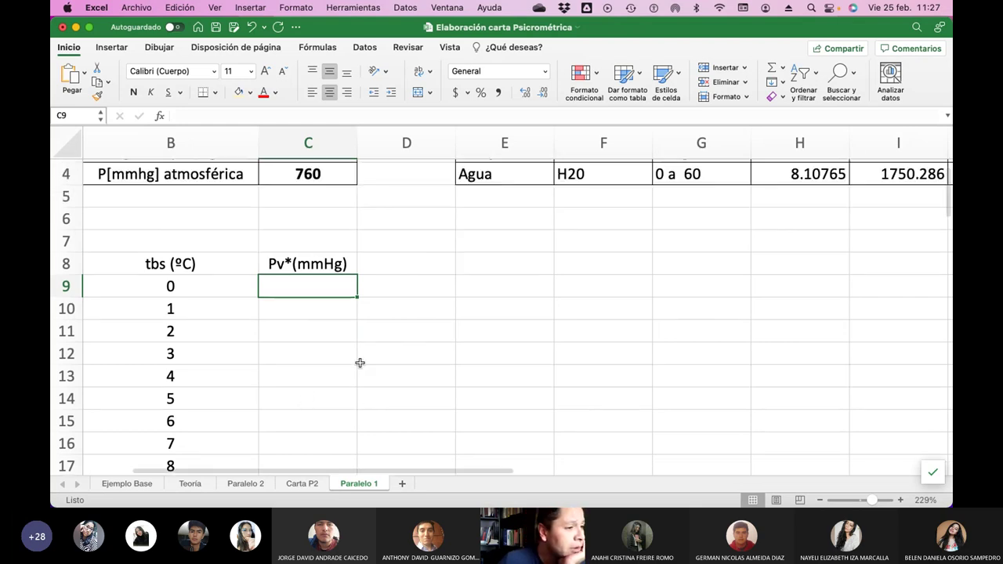
scroll(358, 363, "up", 3)
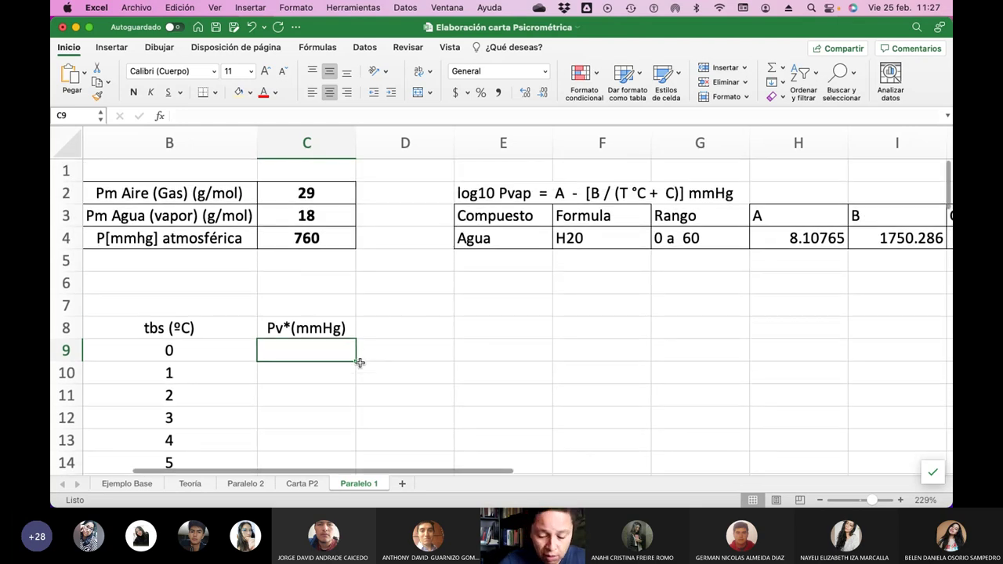
type("=10^(")
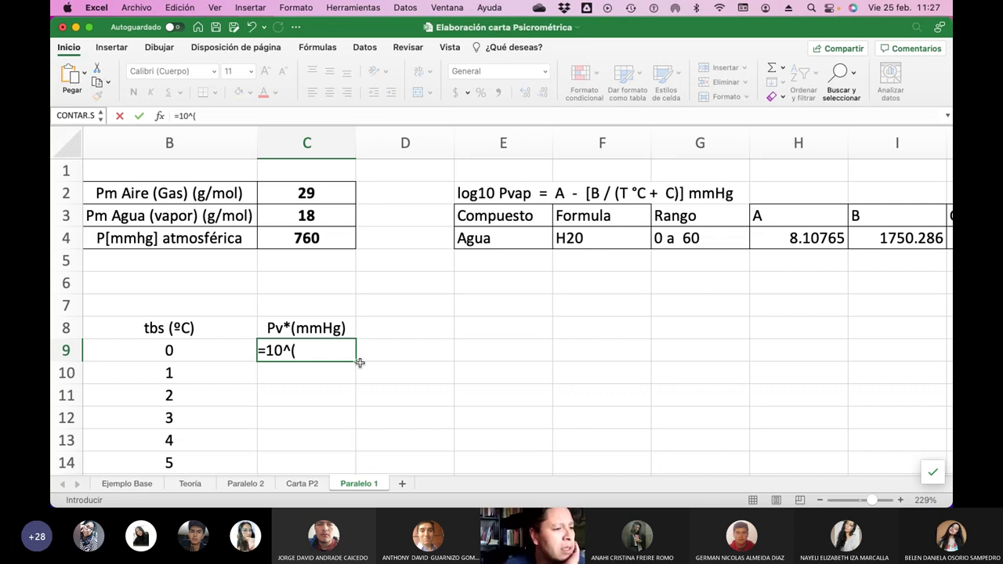
left_click(796, 240)
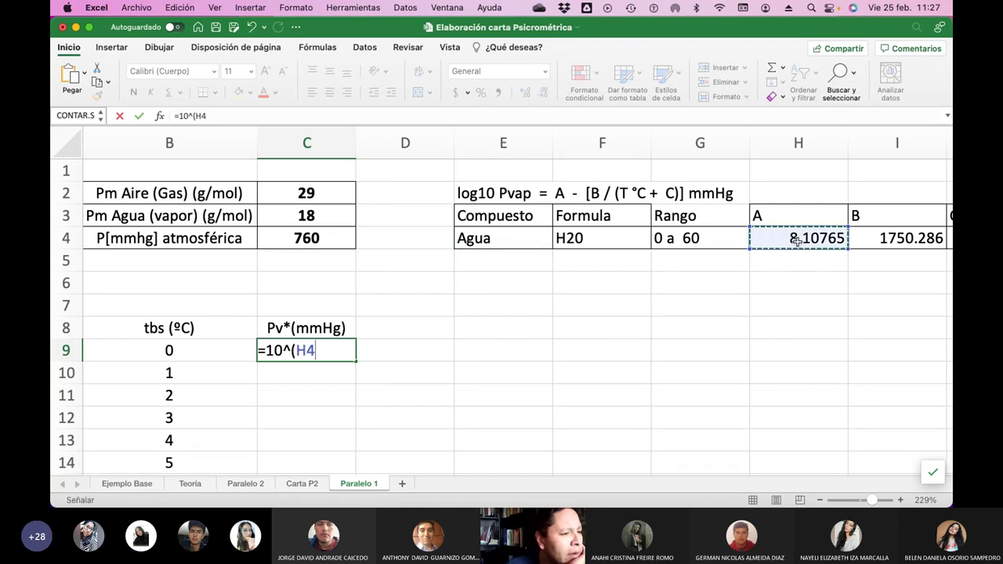
type("-")
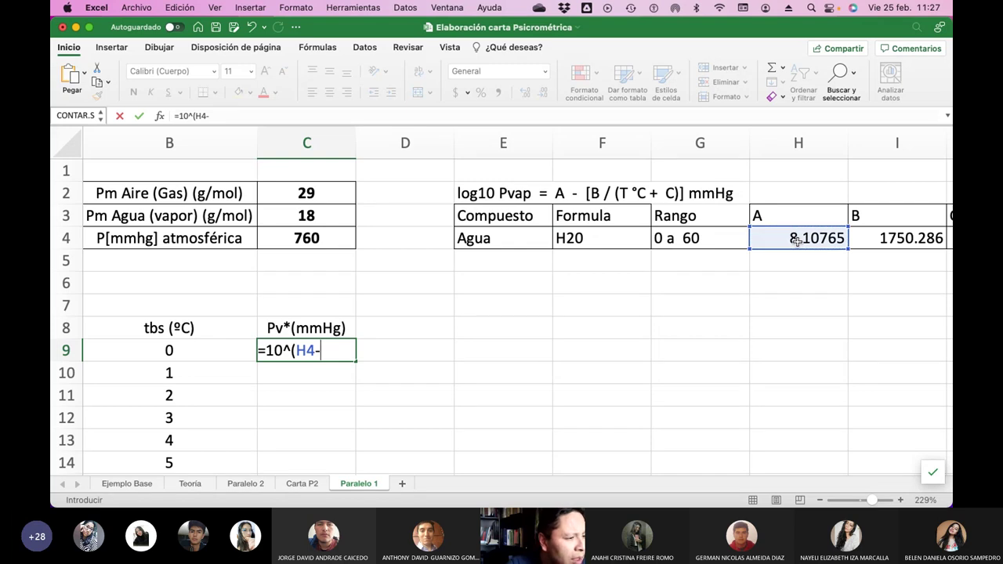
type("(")
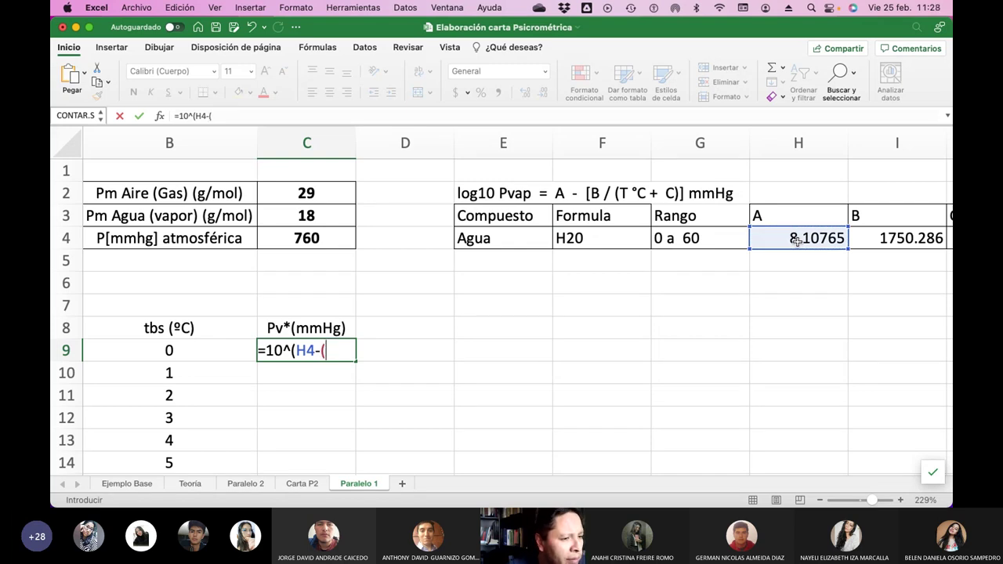
left_click(876, 240)
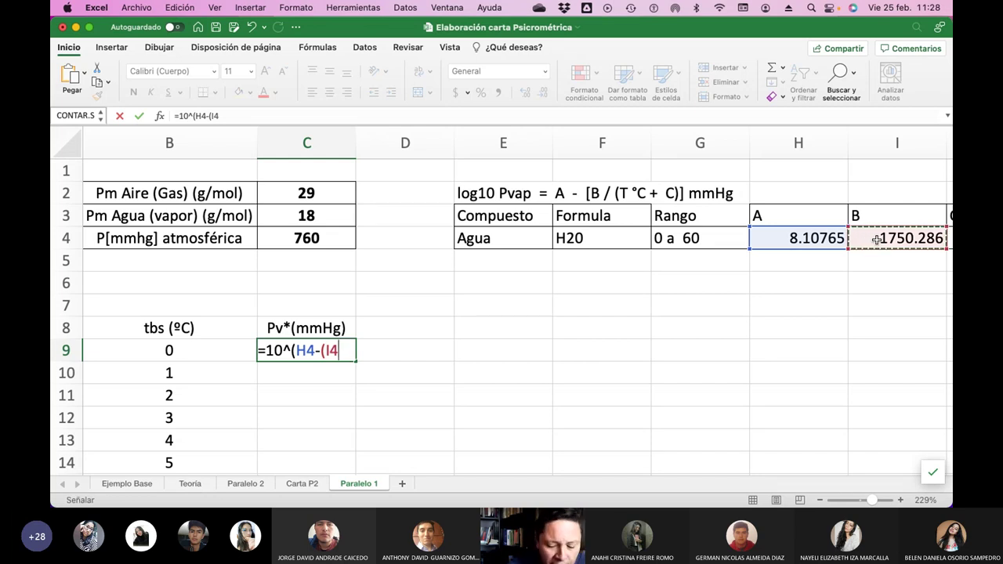
type("/(")
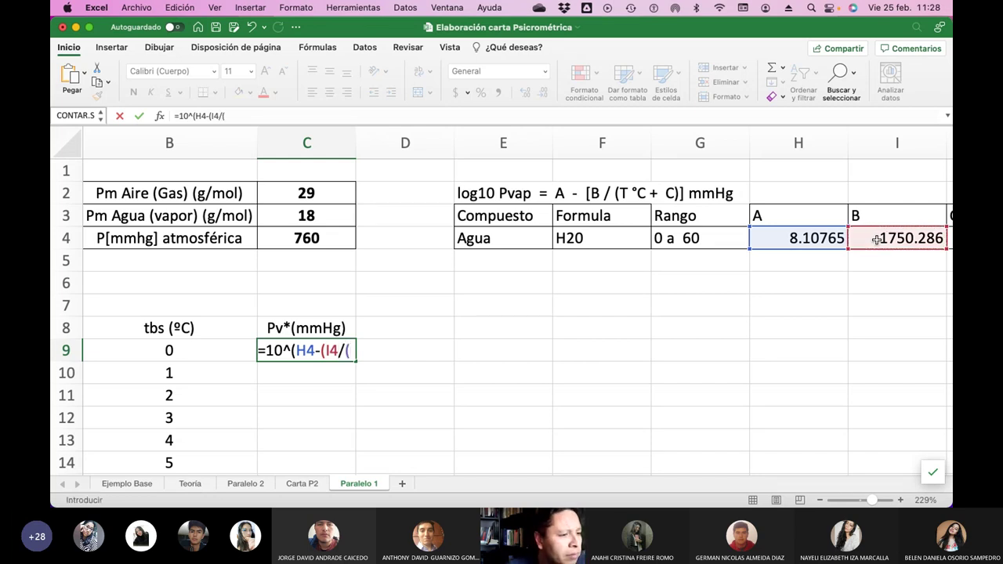
left_click(159, 352)
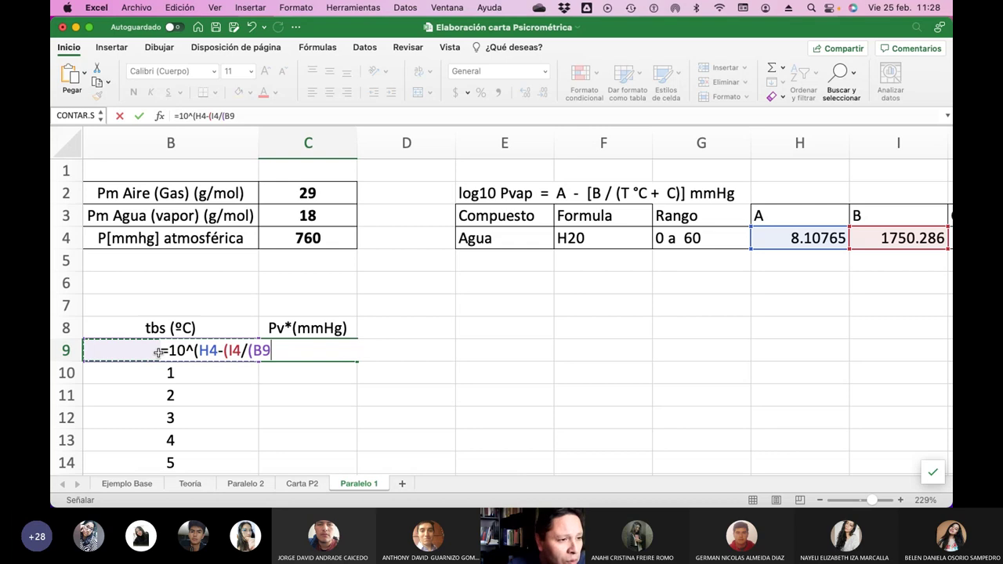
type("+")
scroll(830, 282, "right", 3)
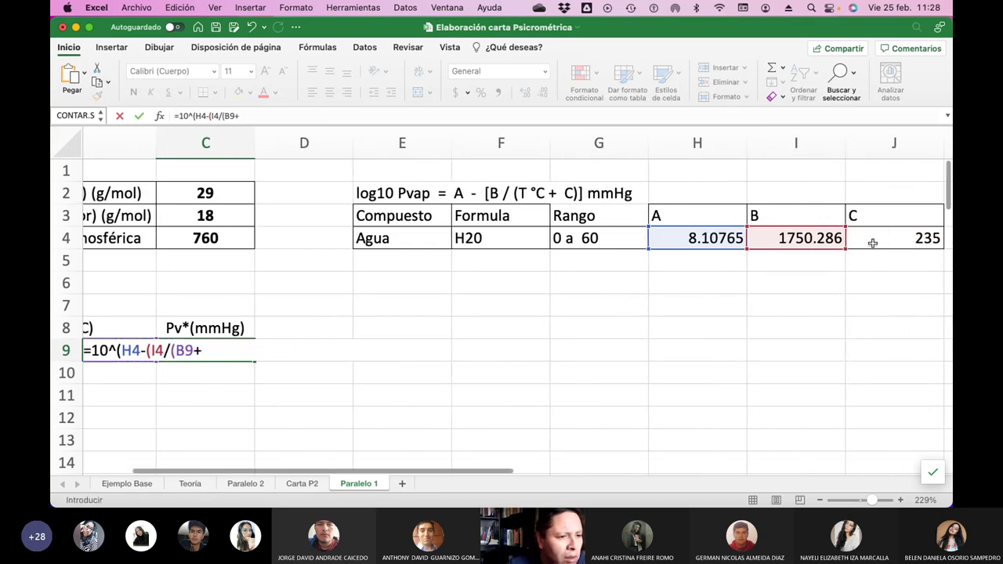
left_click(871, 243)
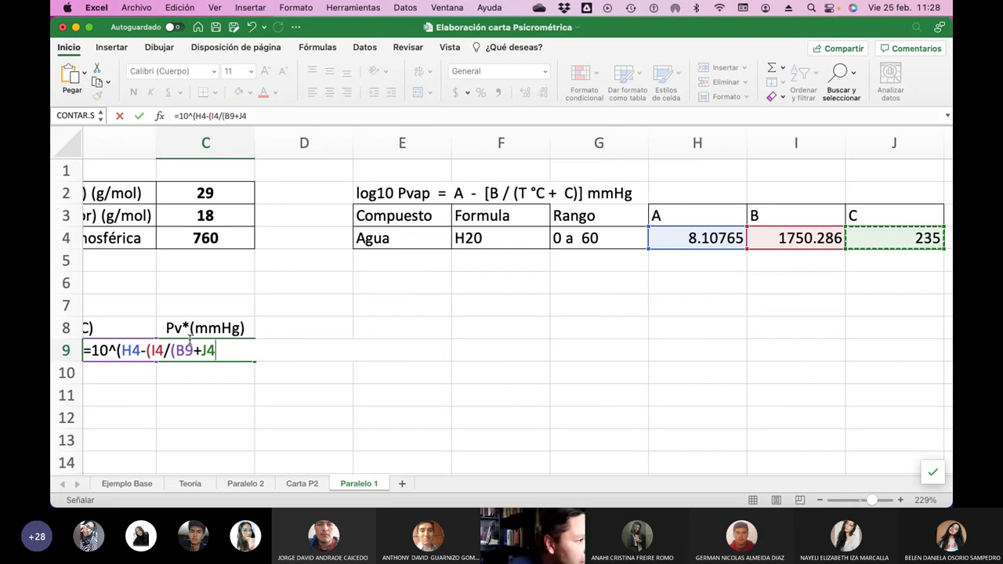
type(")")
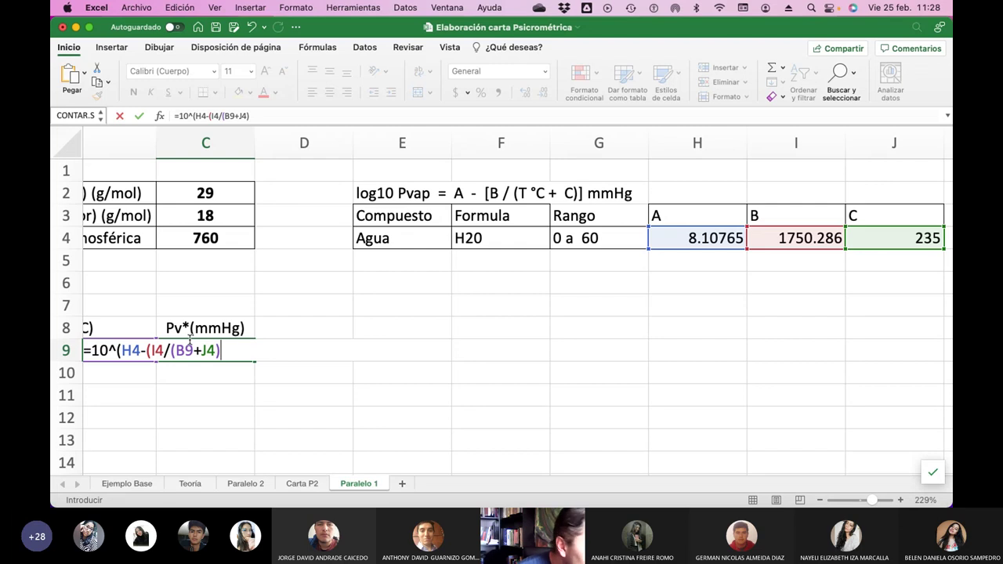
type(")")
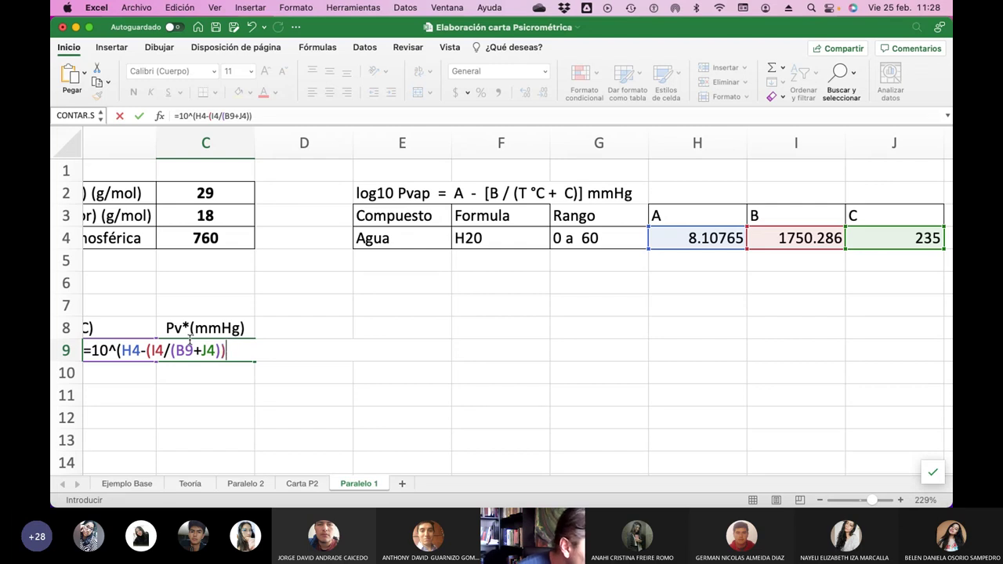
type(")")
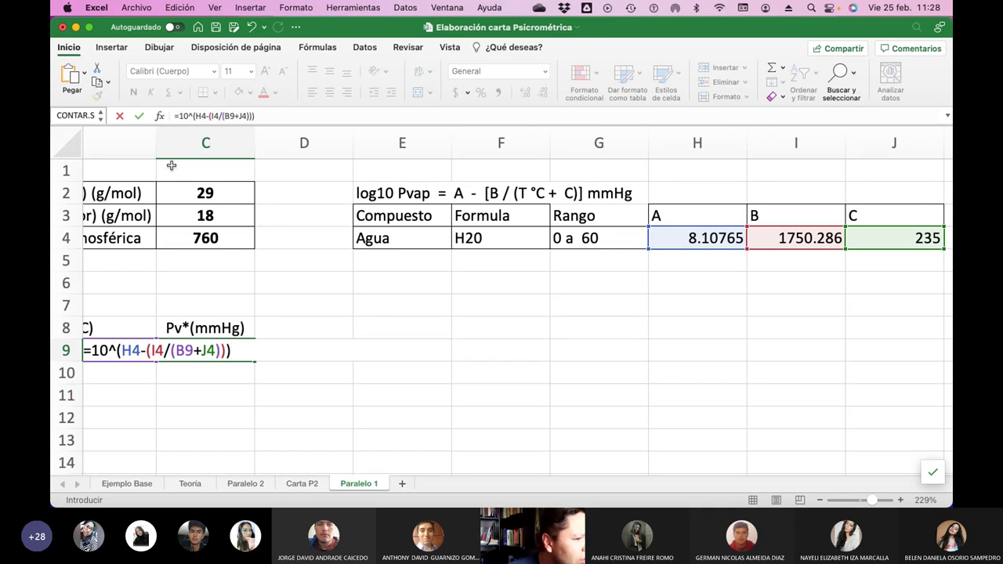
Make the Antoine constant references absolute in the C9 formula, giving =10^($H$4-($I$4/(B9+$J$4))), and enter it.
left_click(195, 116)
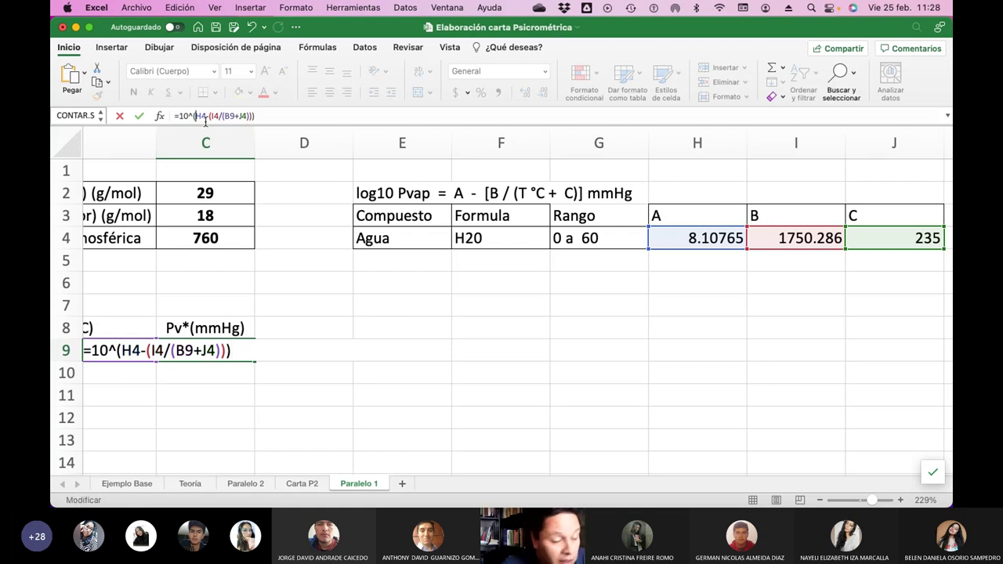
type("$")
key("Right")
type("$")
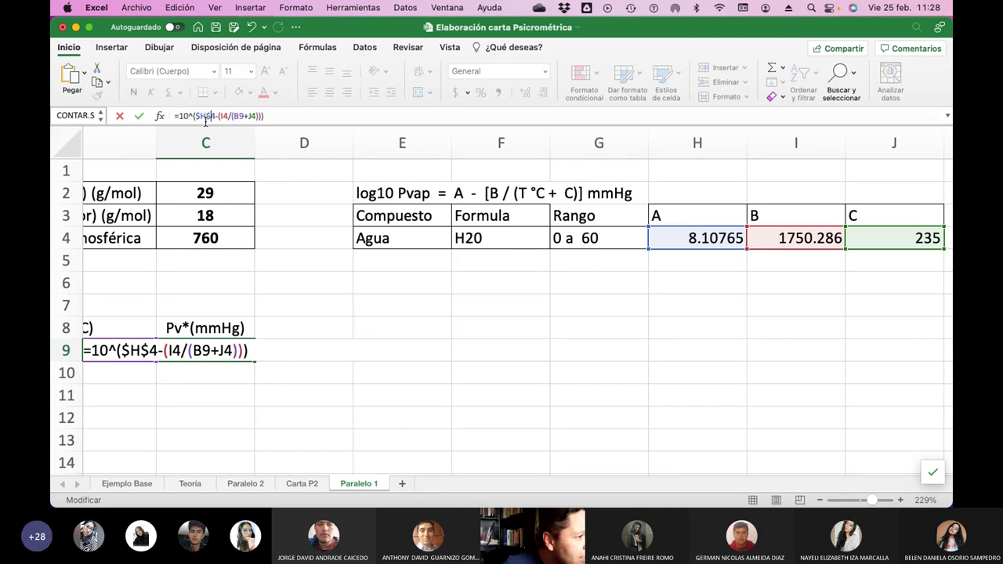
key("Right")
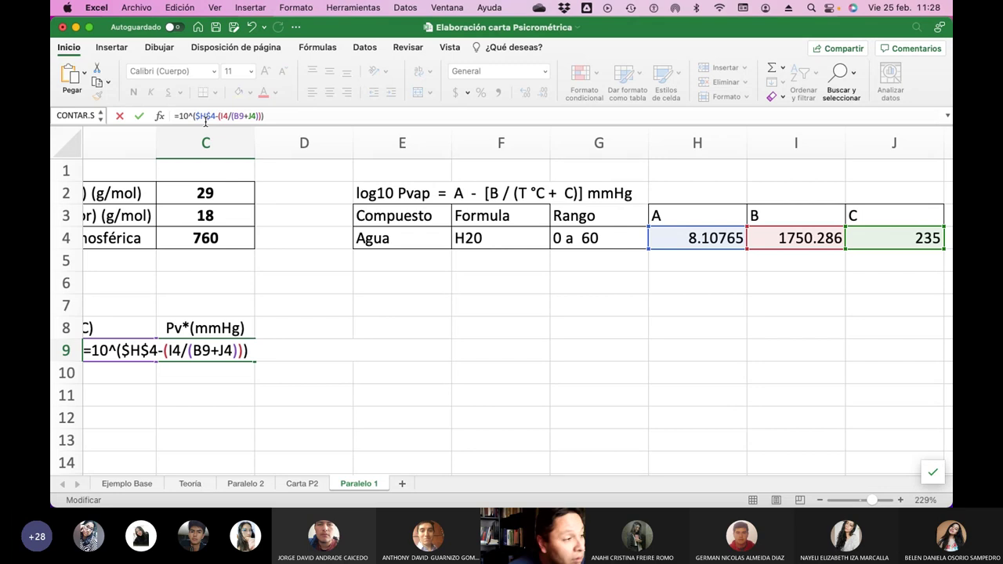
type("$")
key("Right")
type("$")
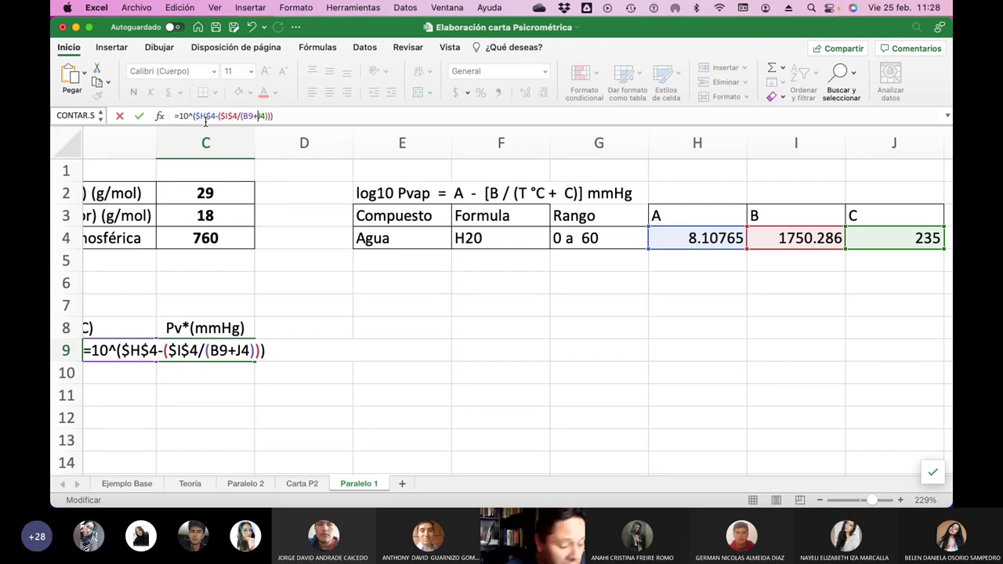
type("$")
key("Right")
type("$")
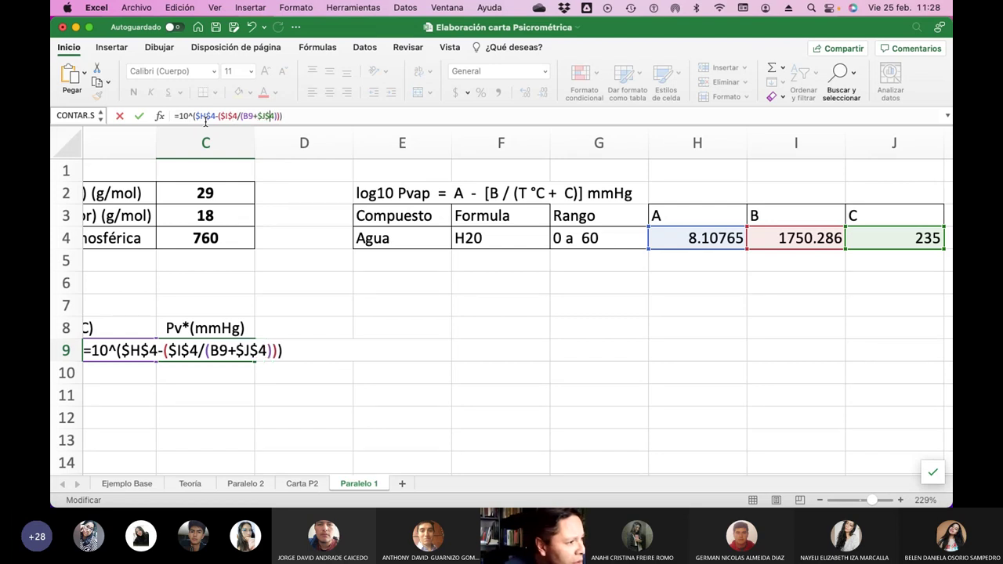
key("Right")
key("Right")
key("Right")
key("Right")
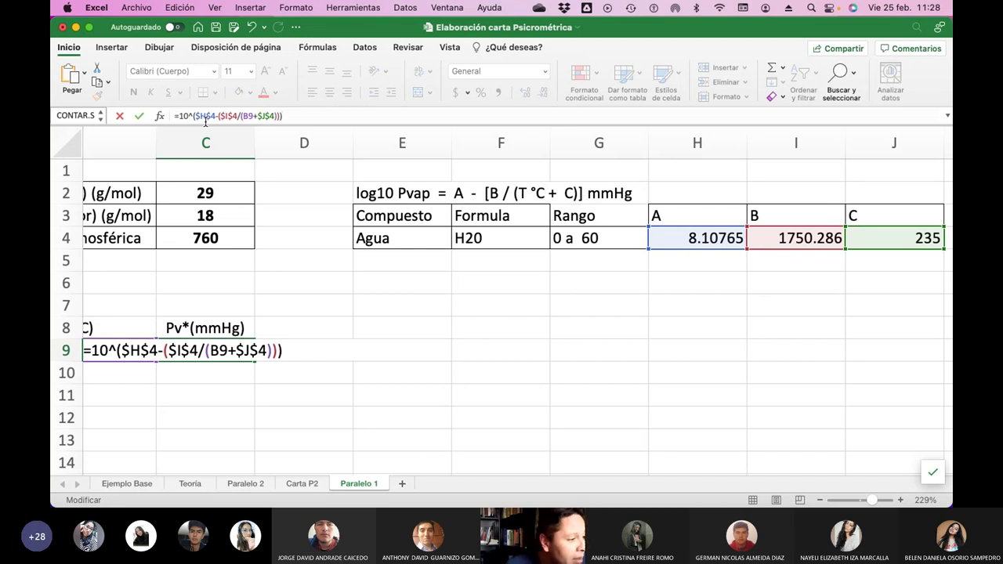
key("Return")
key("Up")
key("Left")
key("Right")
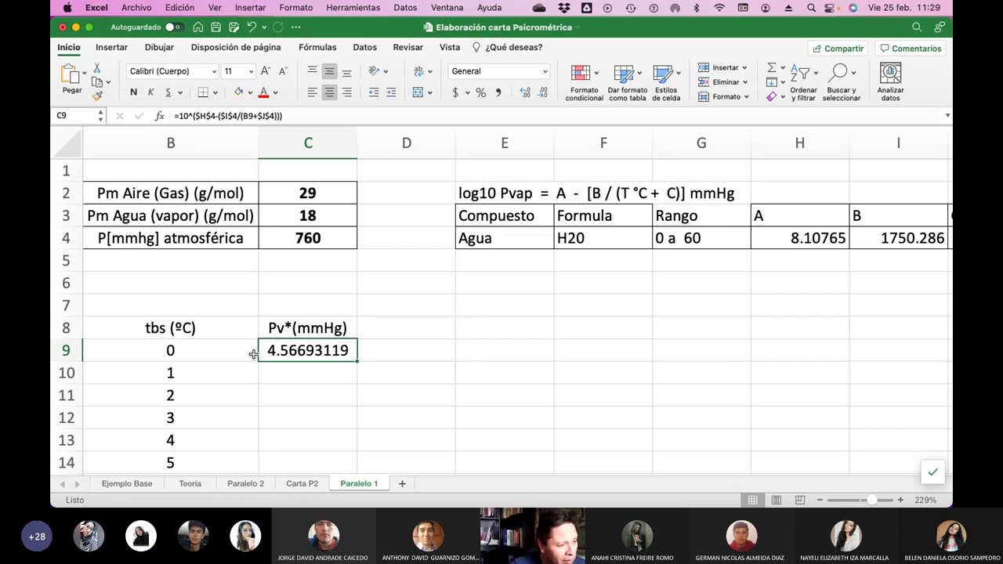
Fill the C9 vapour pressure formula down the Pv*(mmHg) column to the last tbs row and check the filled values.
left_click(349, 372)
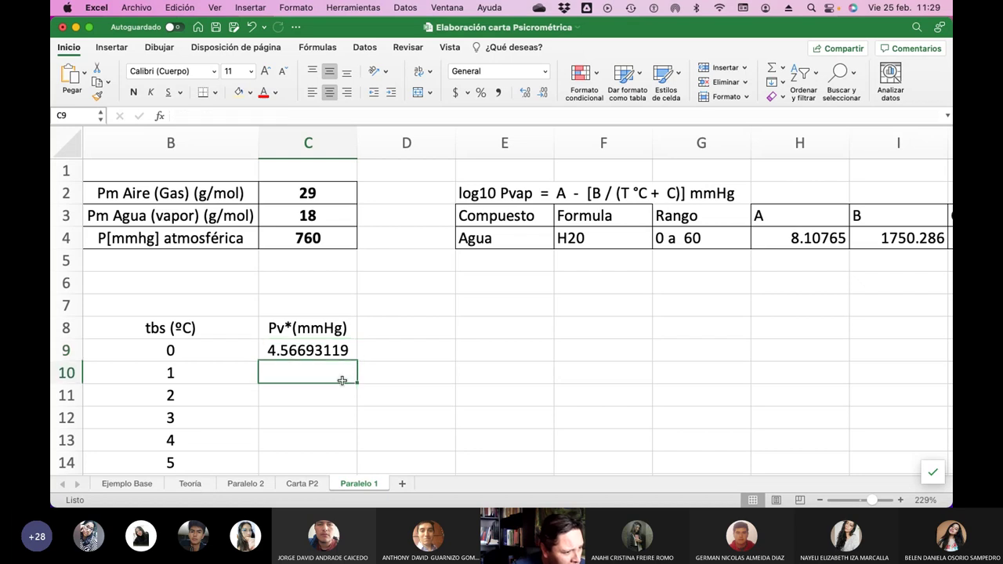
left_click(342, 351)
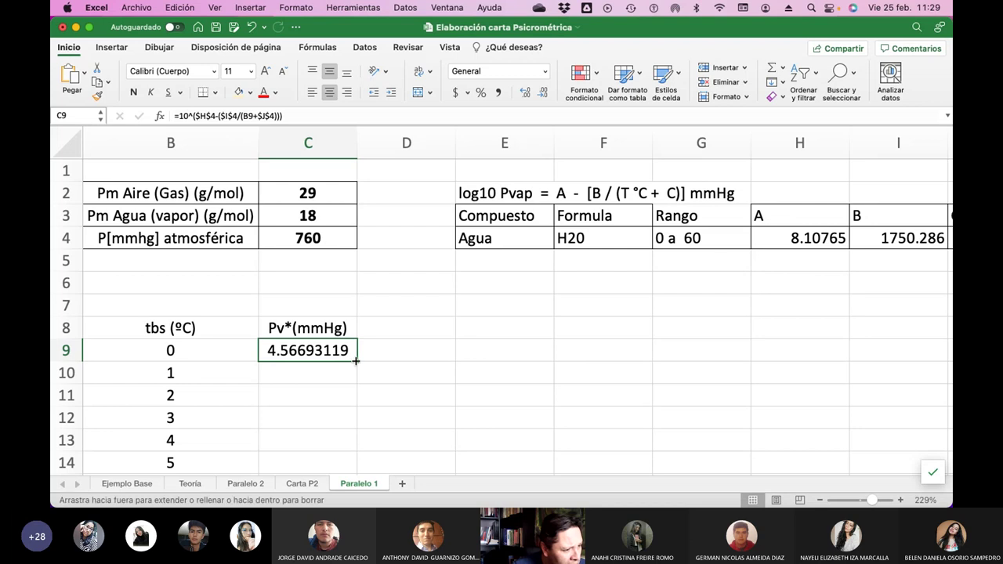
double_click(356, 360)
scroll(329, 376, "down", 9)
scroll(329, 375, "down", 15)
scroll(329, 376, "up", 8)
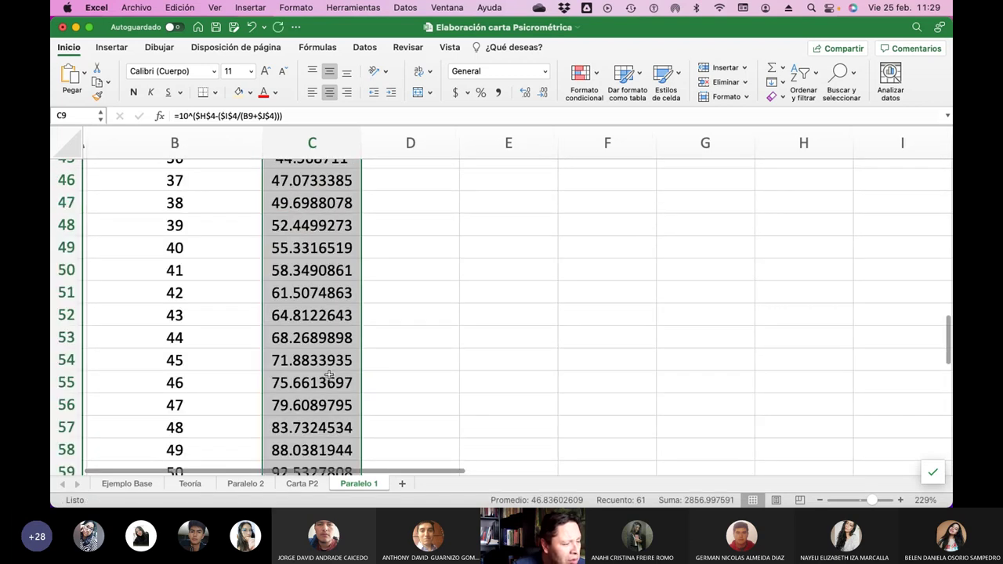
scroll(329, 375, "up", 16)
scroll(329, 375, "down", 2)
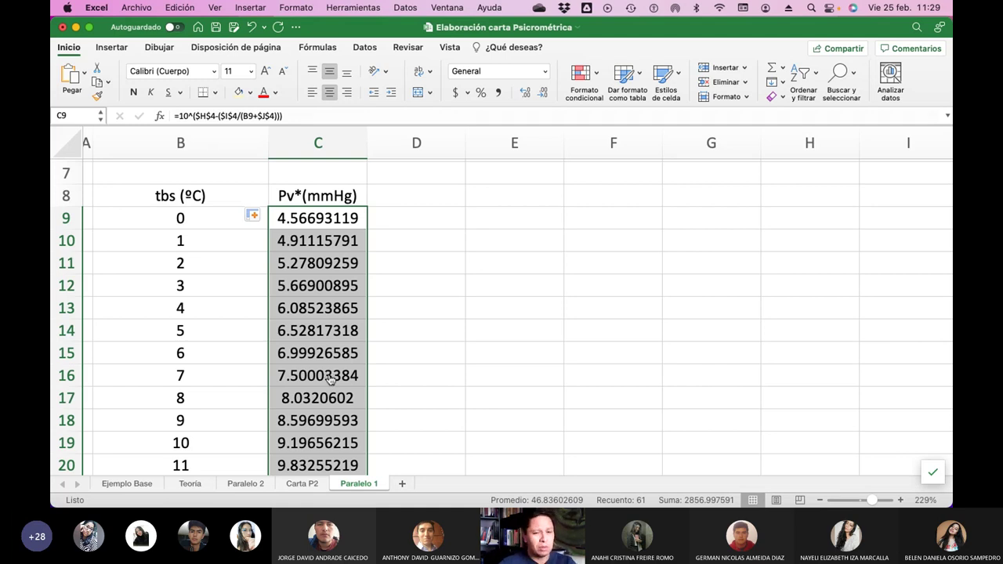
Switch to Safari and open Materiales de clase from the Recursos section of the virtual course.
key("super+Tab")
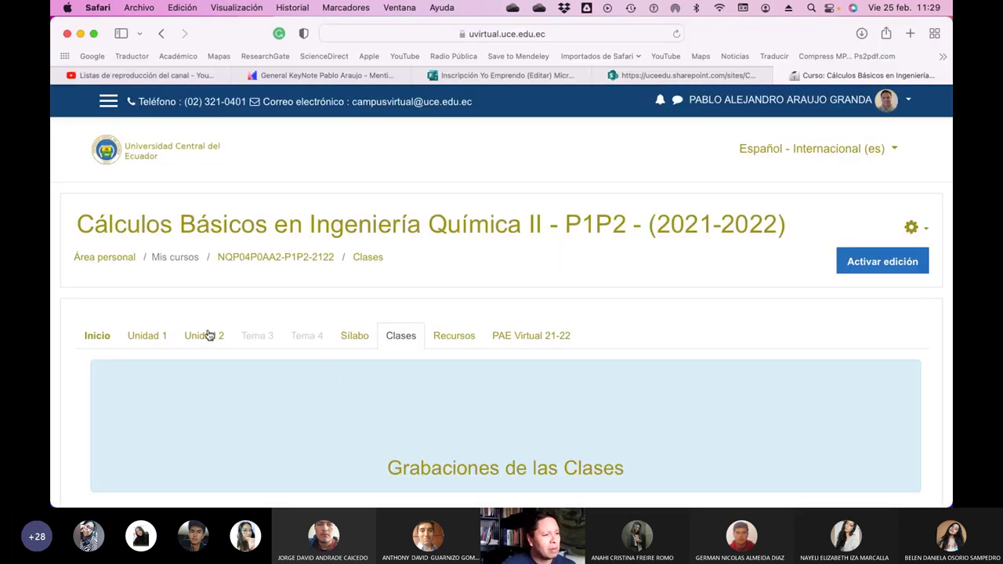
left_click(470, 336)
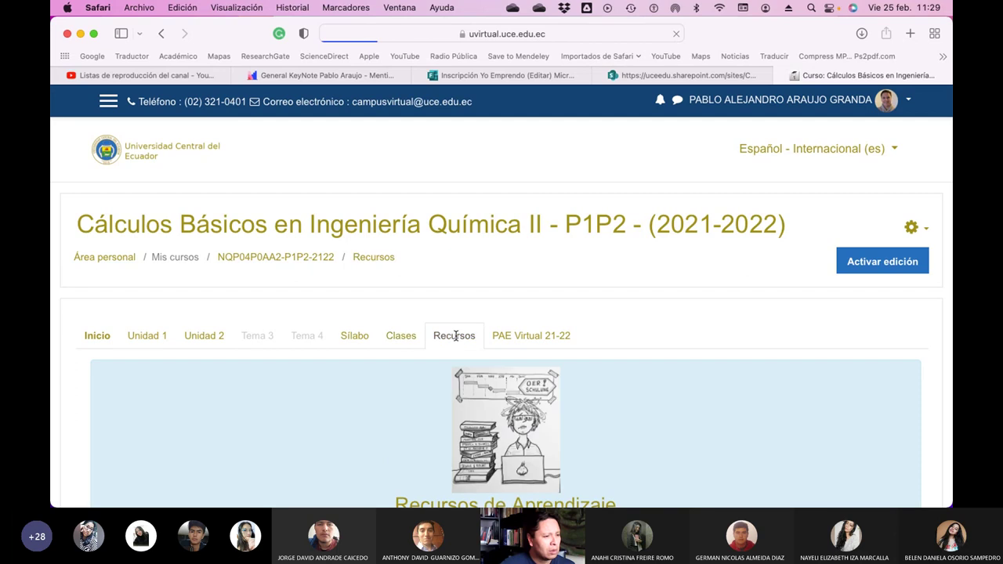
scroll(455, 337, "down", 5)
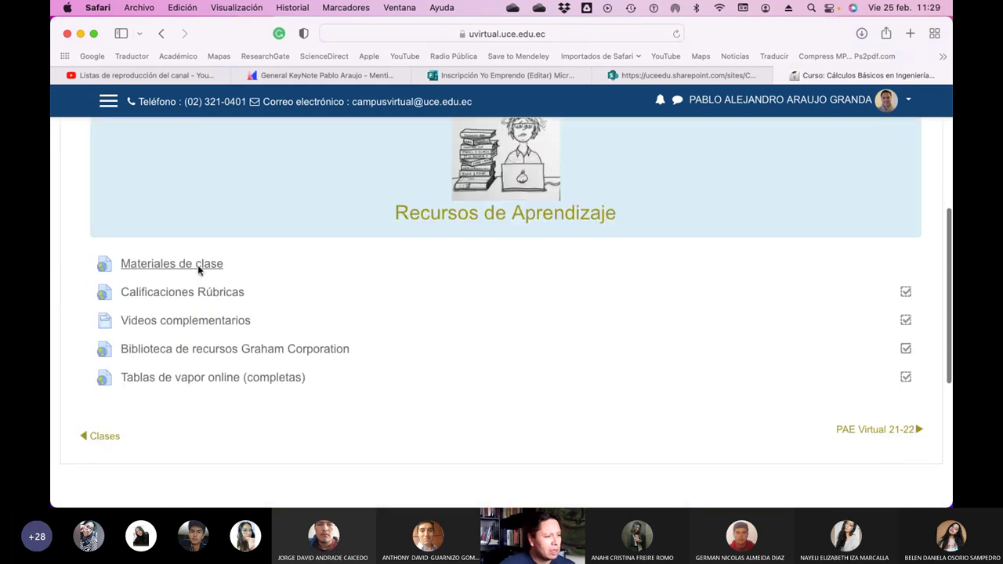
key("super+Tab")
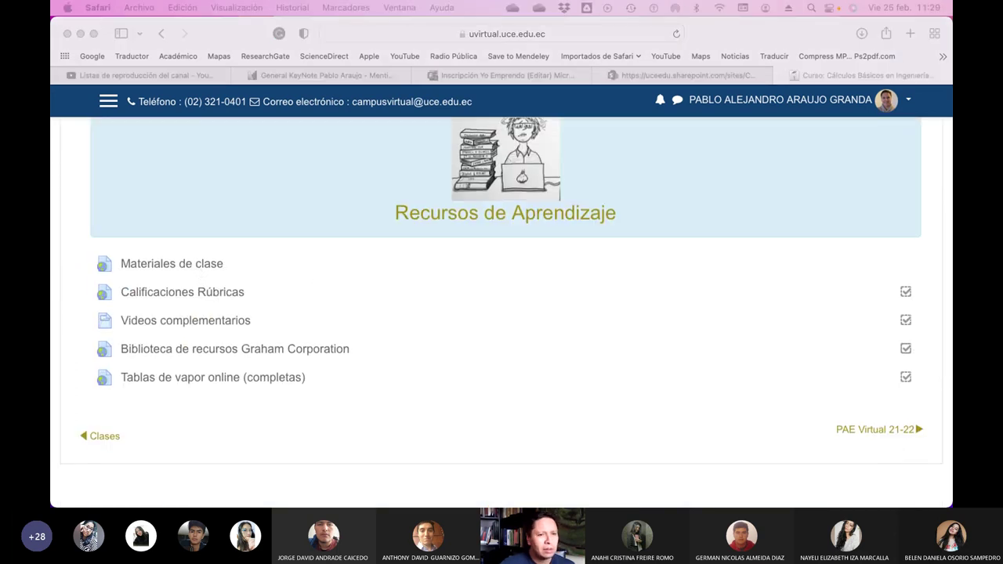
Reposition and enlarge the SharePoint window so the Materiales de clase library is fully readable.
left_click_drag(399, 138, 264, 81)
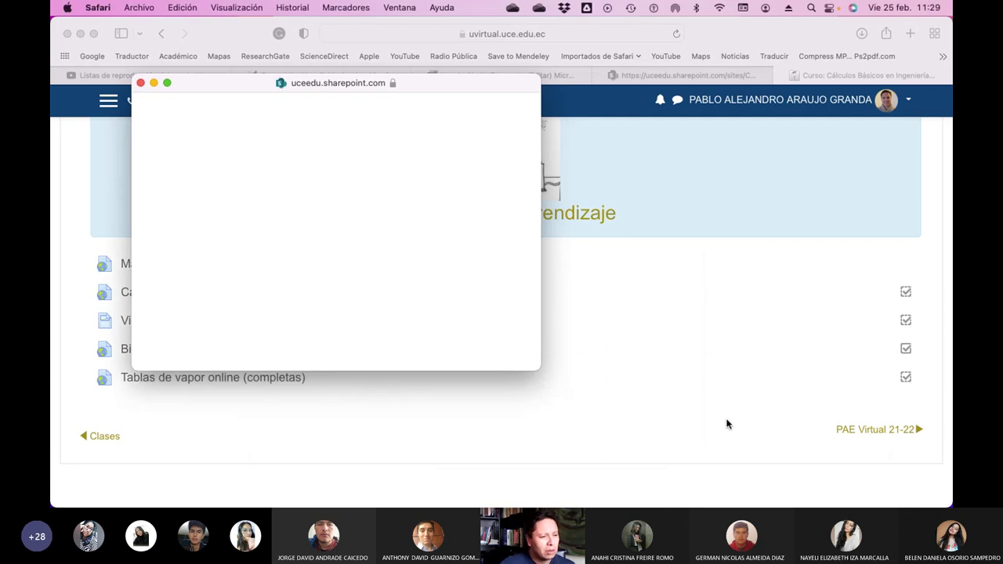
left_click_drag(541, 369, 558, 377)
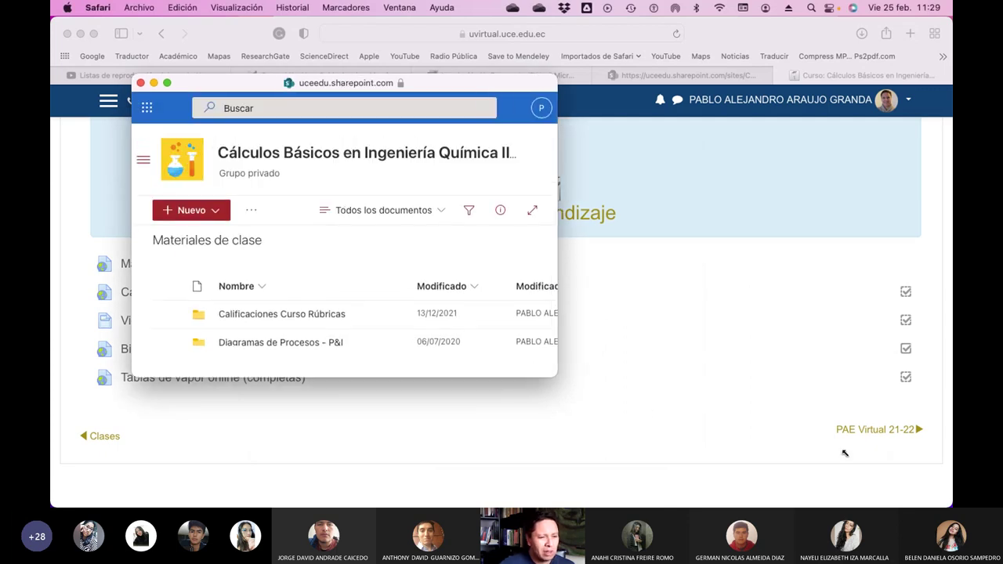
left_click_drag(844, 453, 921, 488)
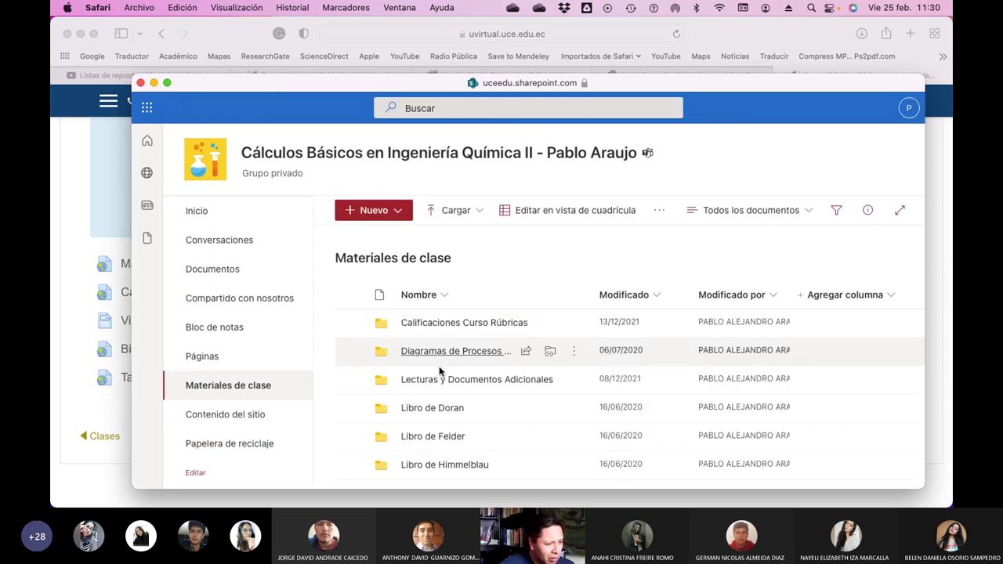
Open Appendix B - Felder - 2005.pdf from the Libro de Felder folder in Materiales de clase.
scroll(440, 371, "down", 2)
left_click(432, 359)
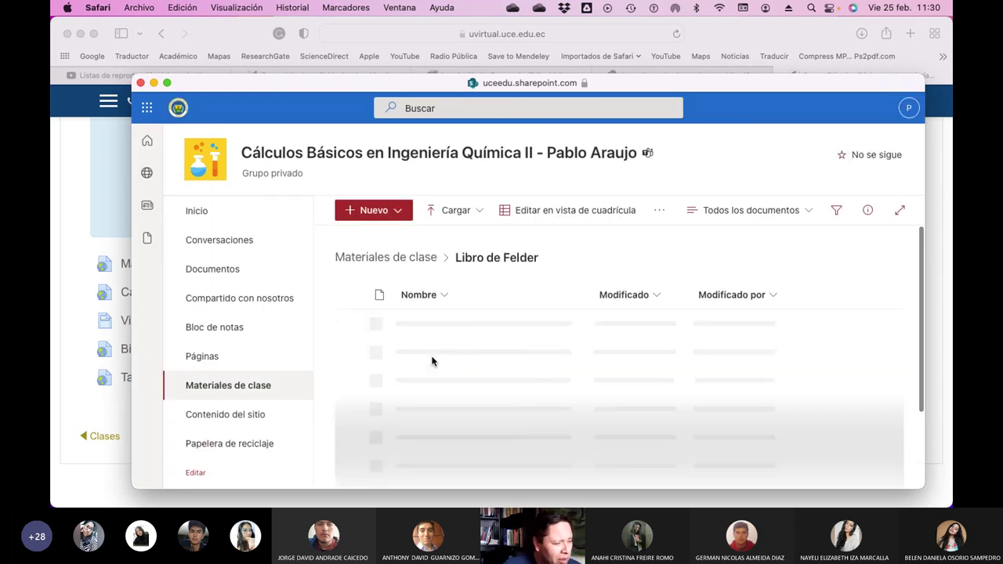
mouse_move(468, 356)
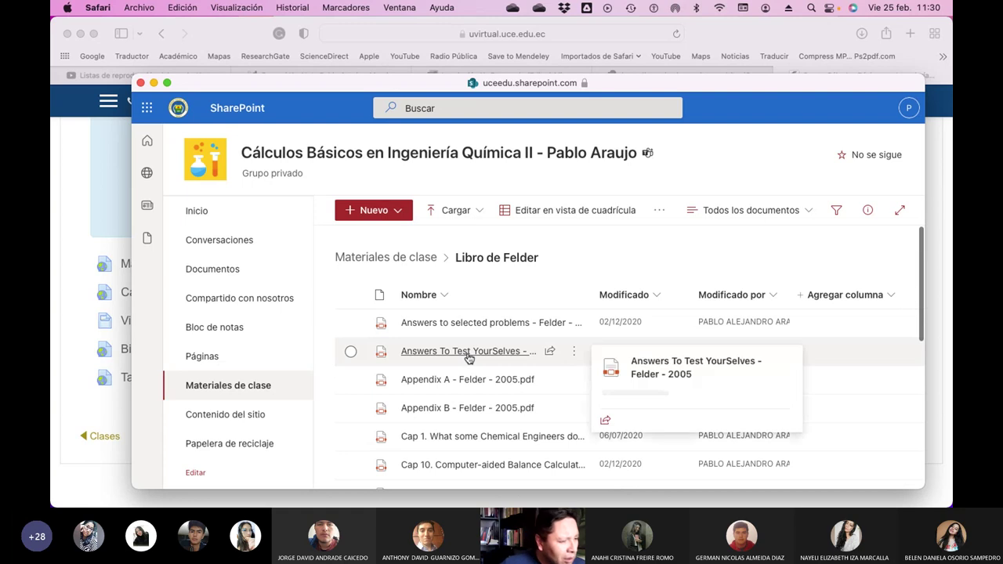
mouse_move(472, 416)
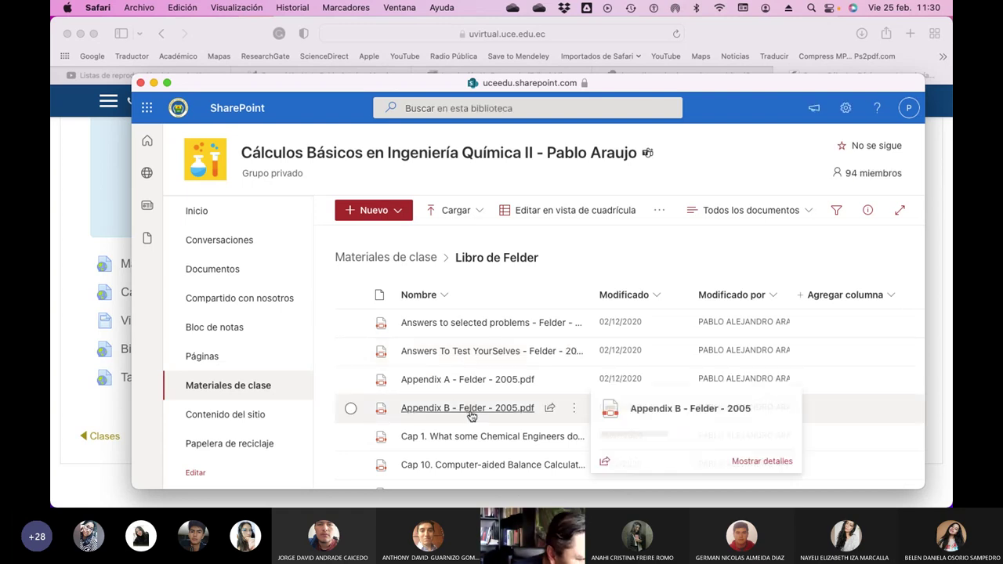
left_click(472, 409)
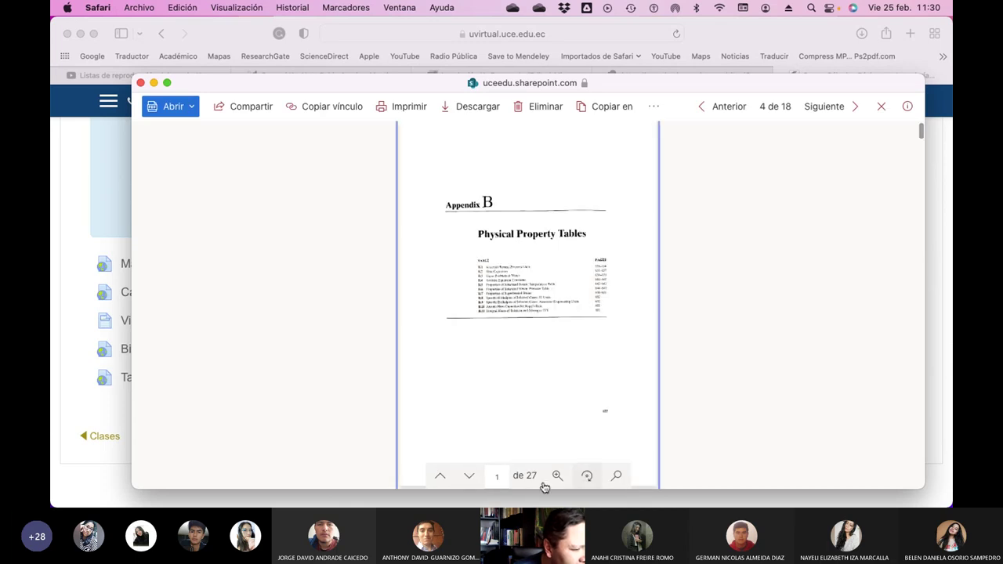
Fit the appendix pages to the window width and read the index of Physical Property Tables.
left_click(557, 479)
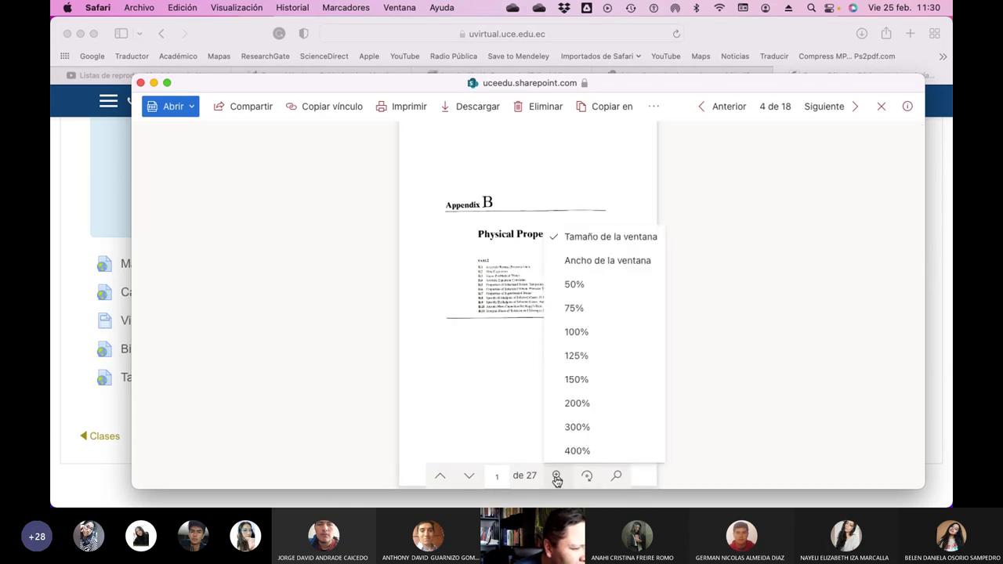
left_click(602, 261)
scroll(530, 298, "down", 5)
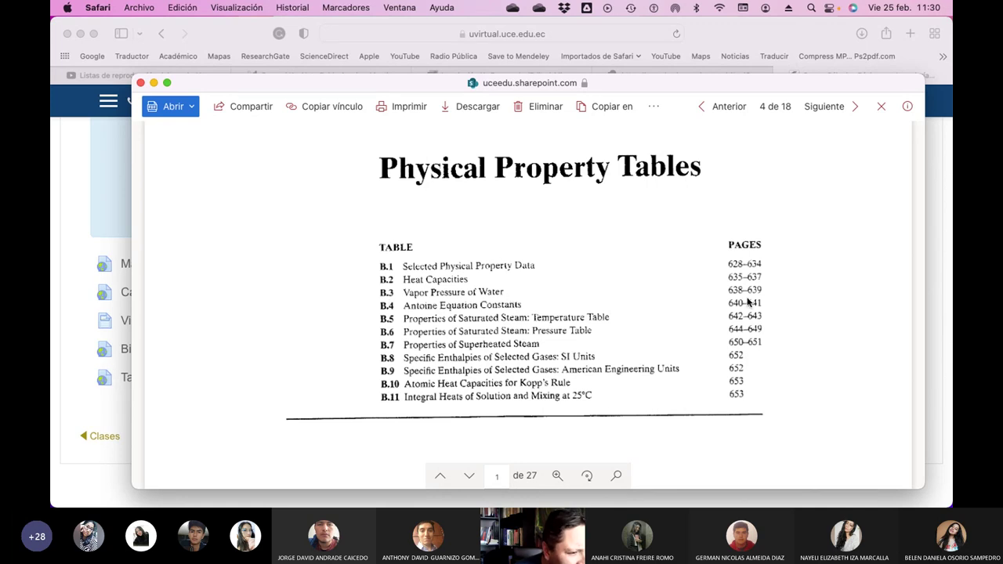
Find Table B.3, Vapor Pressure of Water, on page 12 and look up the liquid water value at 0 °C.
scroll(517, 296, "down", 10)
scroll(517, 295, "down", 20)
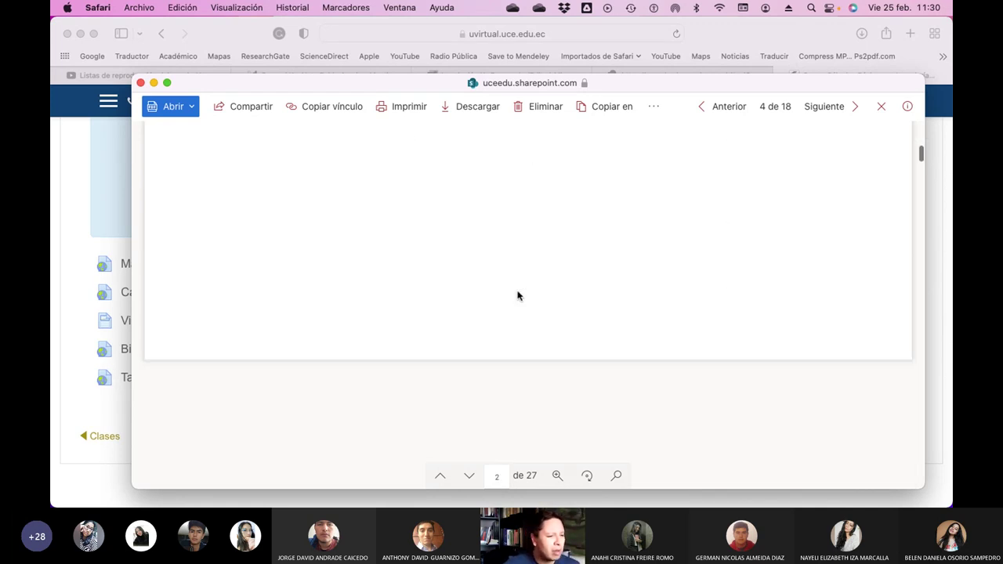
scroll(517, 295, "down", 20)
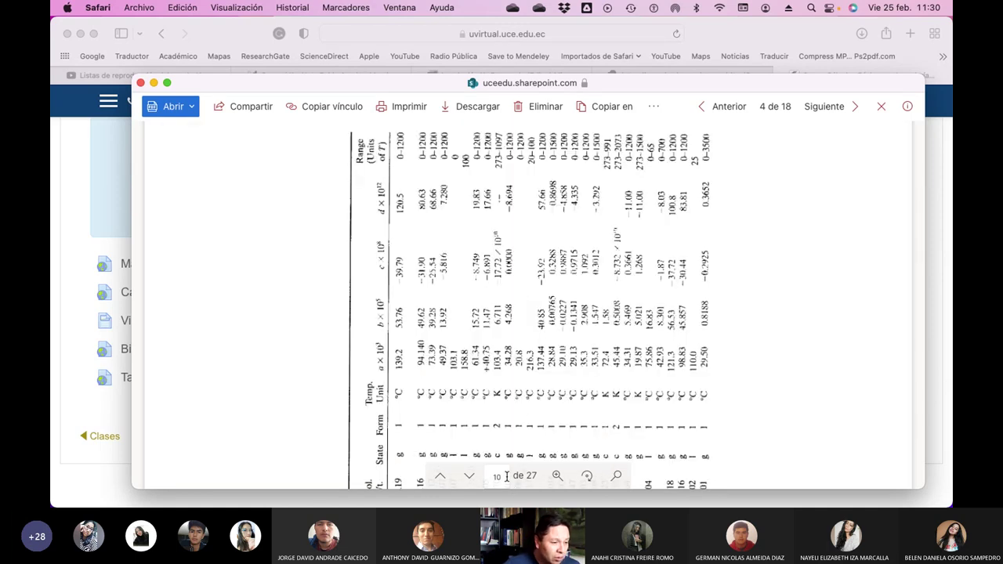
scroll(523, 404, "down", 6)
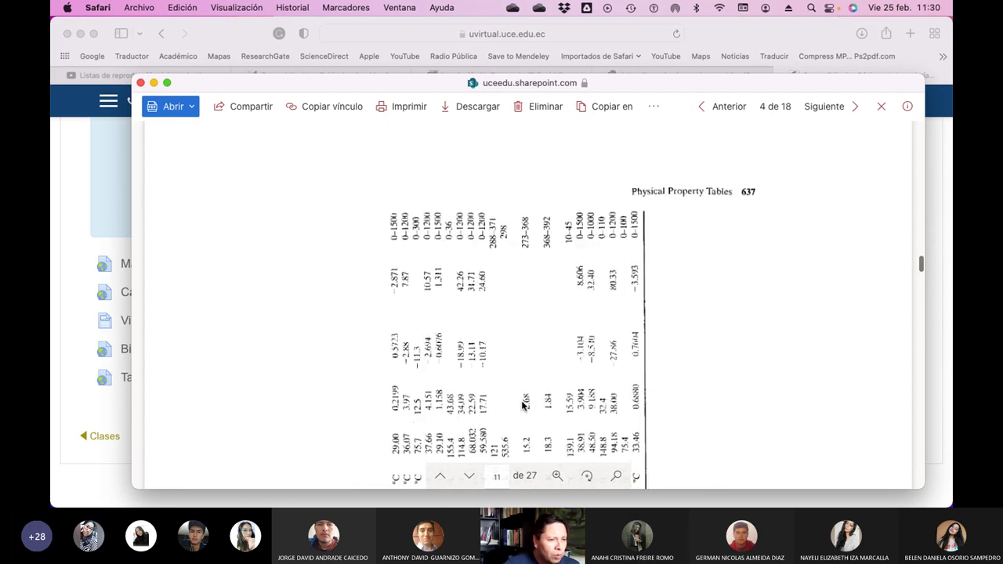
scroll(524, 404, "down", 5)
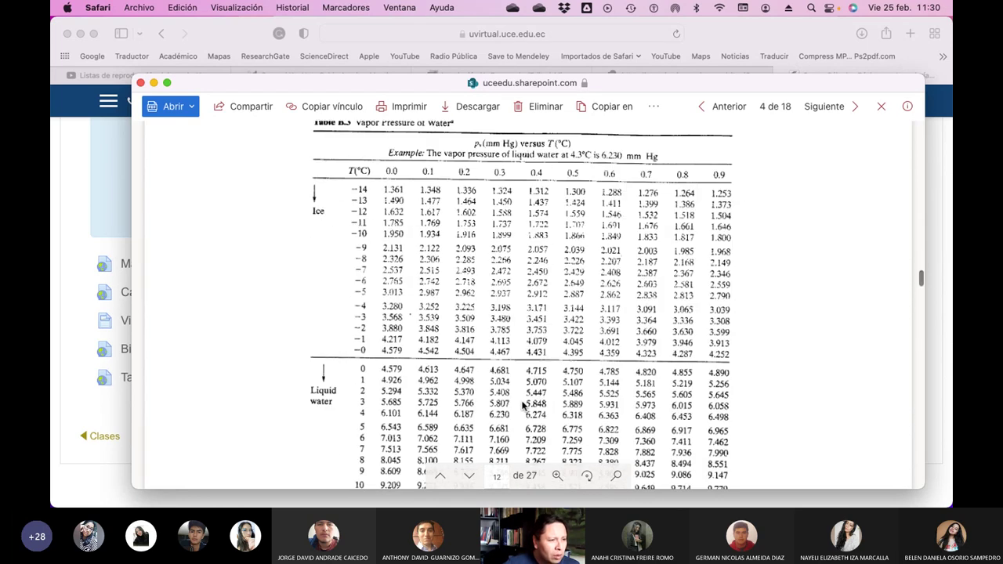
scroll(524, 404, "down", 2)
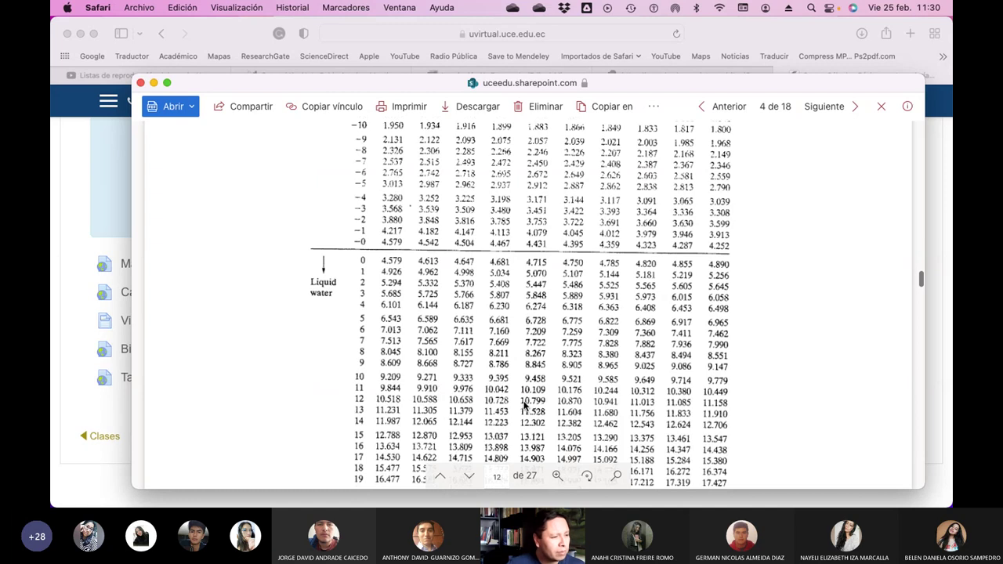
scroll(391, 314, "up", 1)
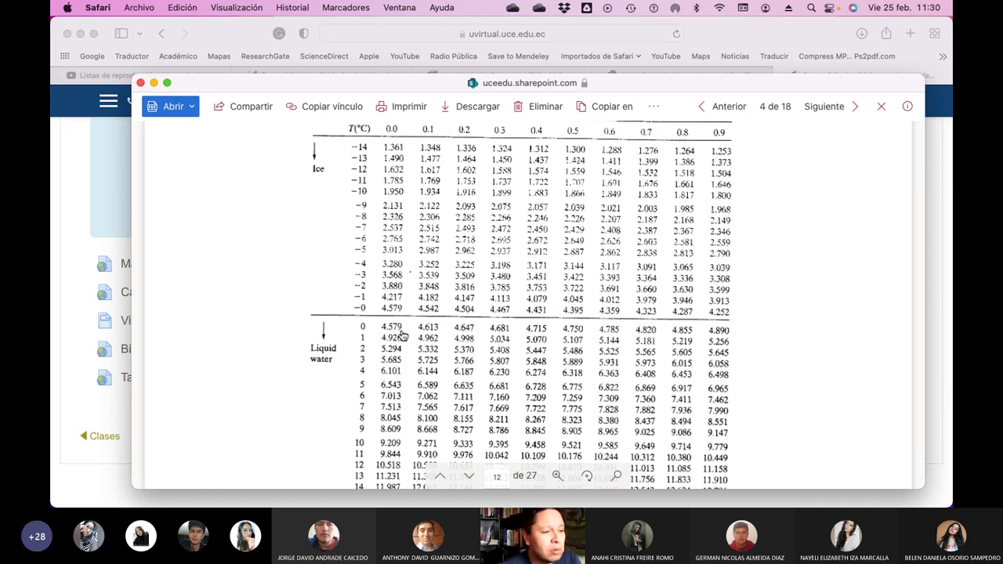
Switch to Excel and check the calculated vapour pressures for 0 °C in C9 and 60 °C in C69.
key("super+Tab")
left_click(321, 225)
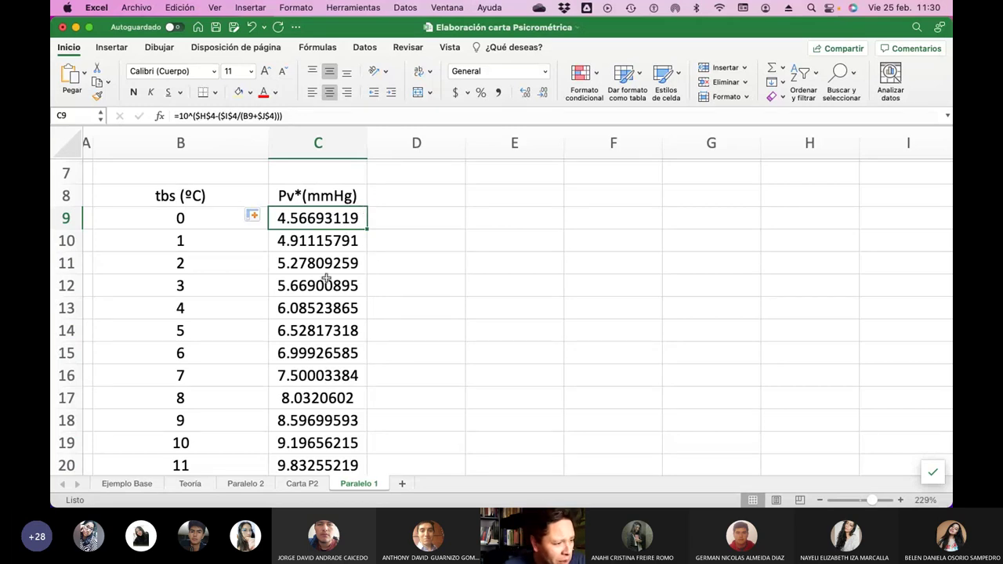
scroll(326, 282, "down", 10)
scroll(326, 282, "down", 7)
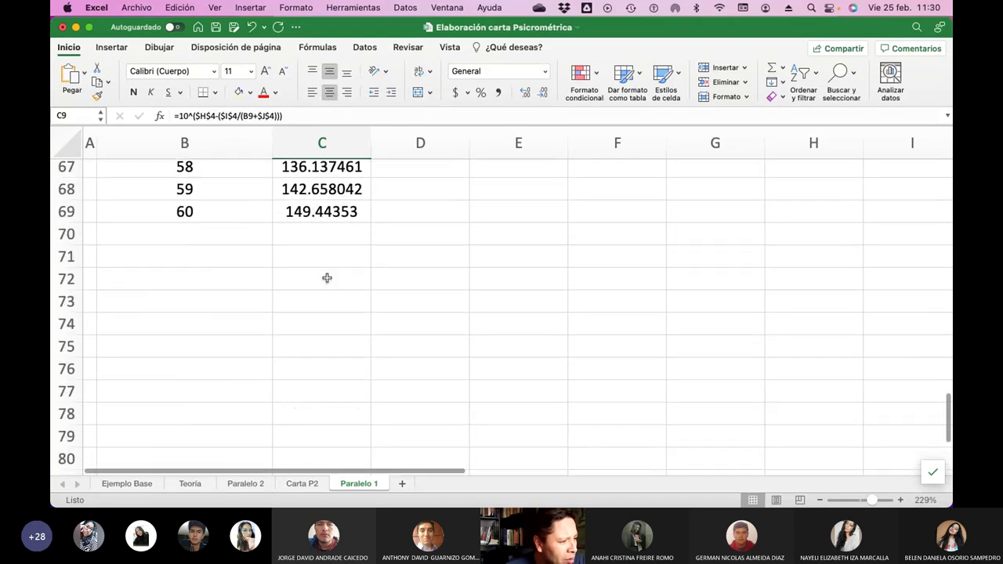
scroll(327, 274, "up", 2)
left_click(324, 337)
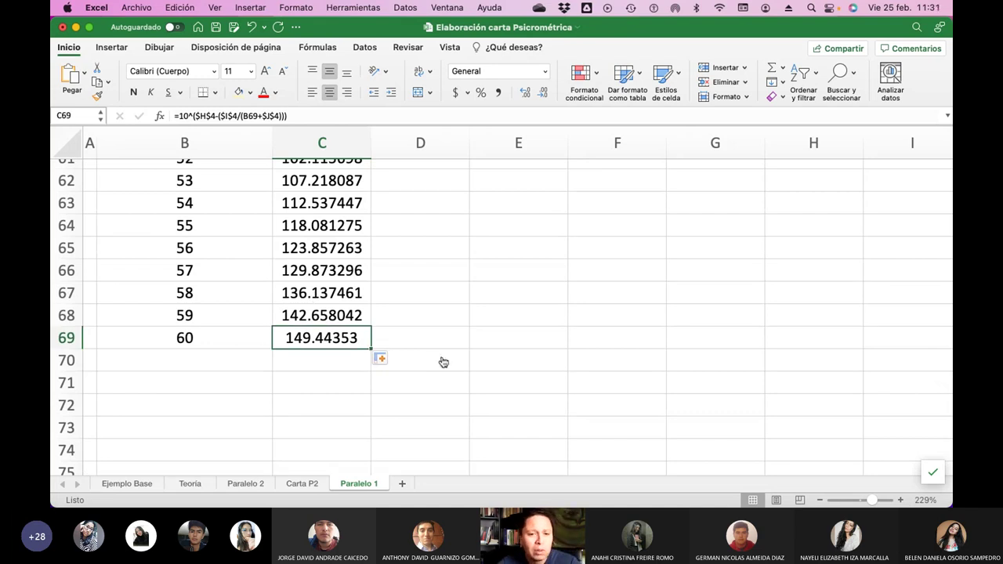
Switch back to Safari and look up the 60 °C vapour pressure in the continuation of Table B.3.
key("ctrl+Right")
scroll(435, 353, "down", 10)
scroll(436, 352, "down", 8)
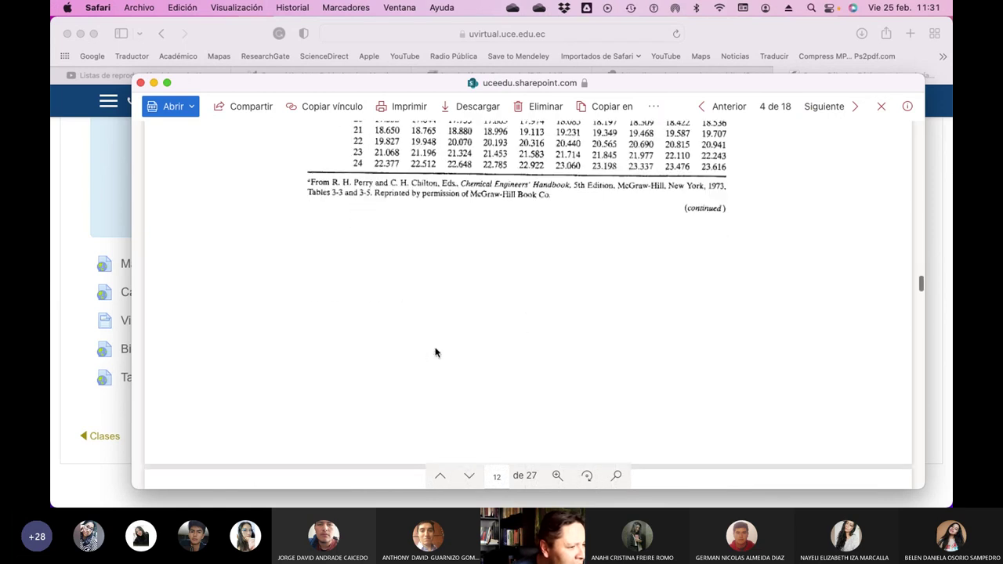
scroll(435, 352, "down", 5)
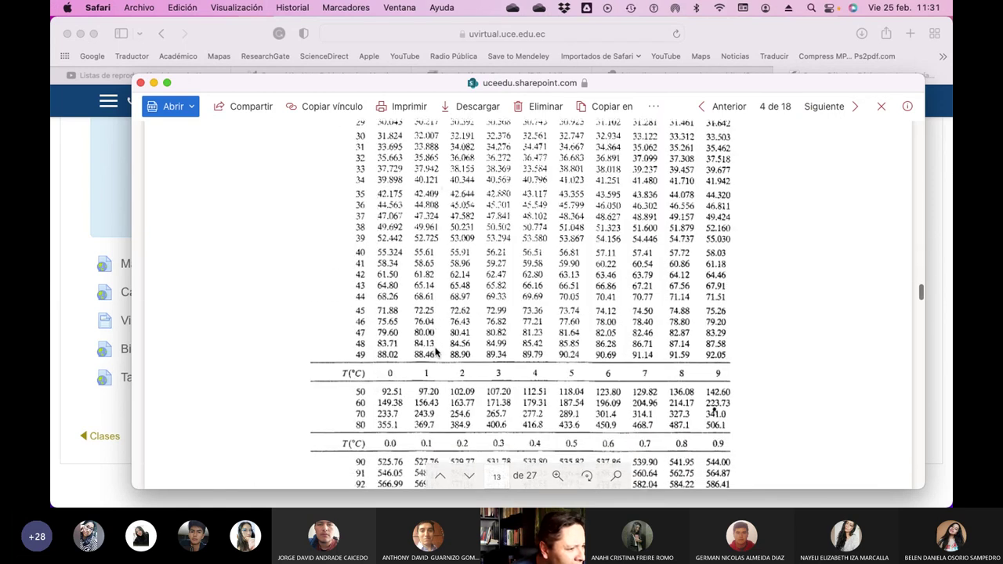
scroll(436, 353, "down", 2)
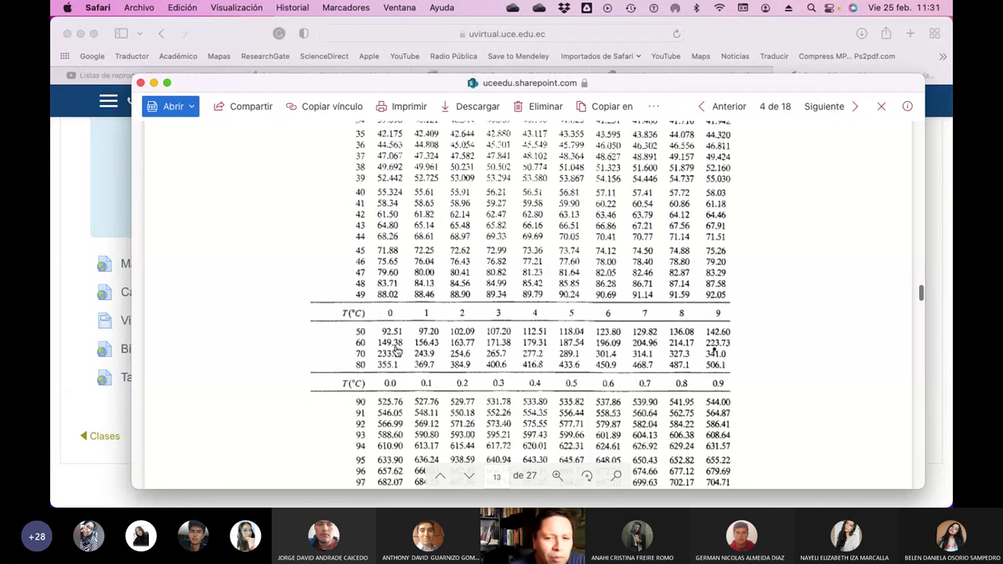
Return to the Excel workbook, go back to the start of the Paralelo 1 table and save the file.
key("super+Tab")
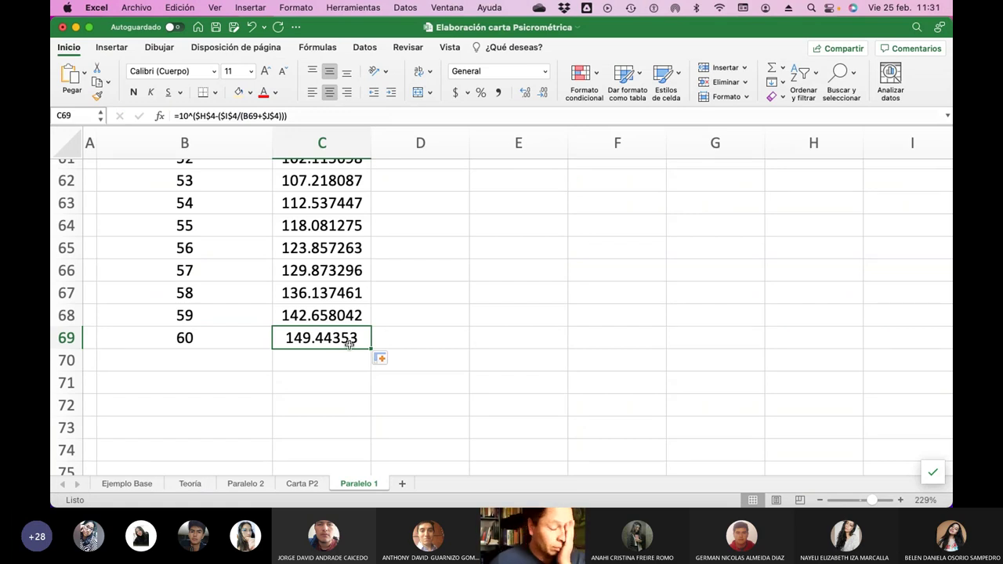
scroll(349, 343, "up", 15)
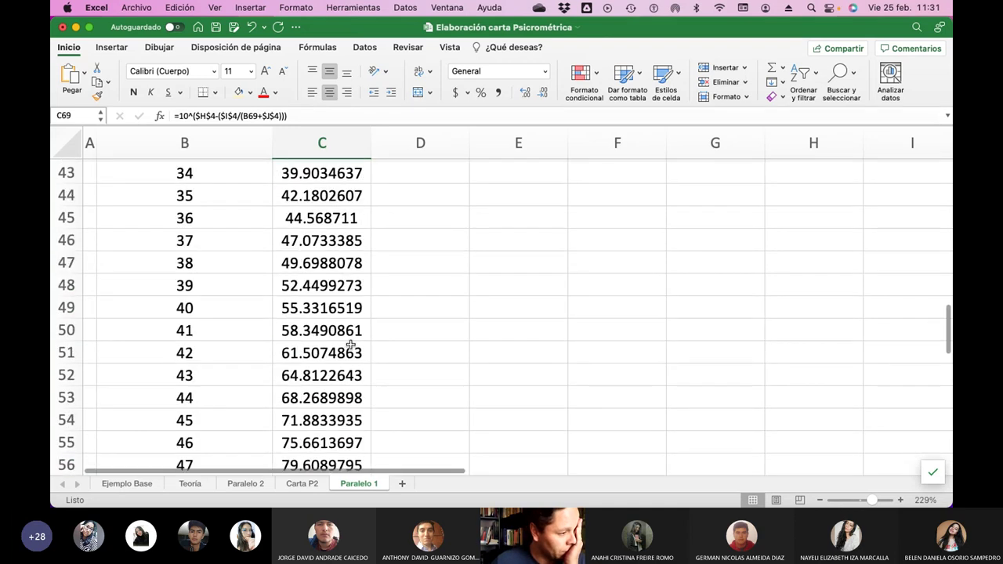
scroll(350, 343, "up", 8)
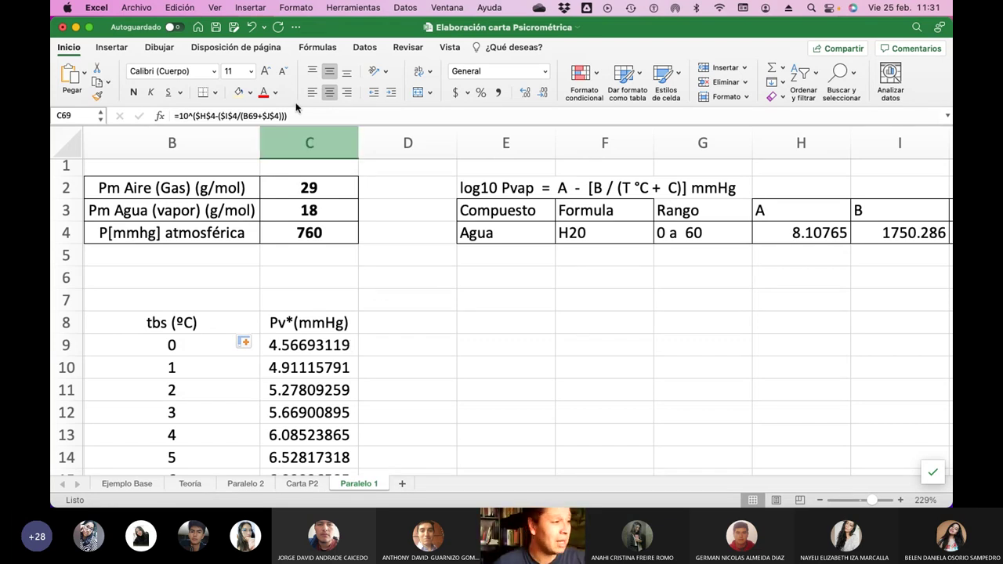
left_click(216, 28)
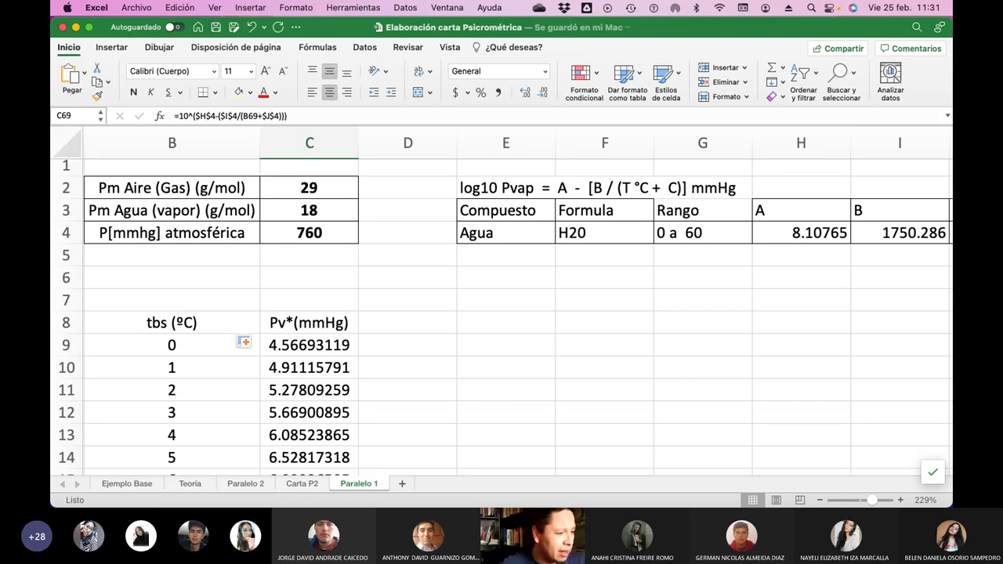
Enter the relative humidity headings 100%, 90%, 80% and 70% in cells D8 to G8.
left_click(380, 326)
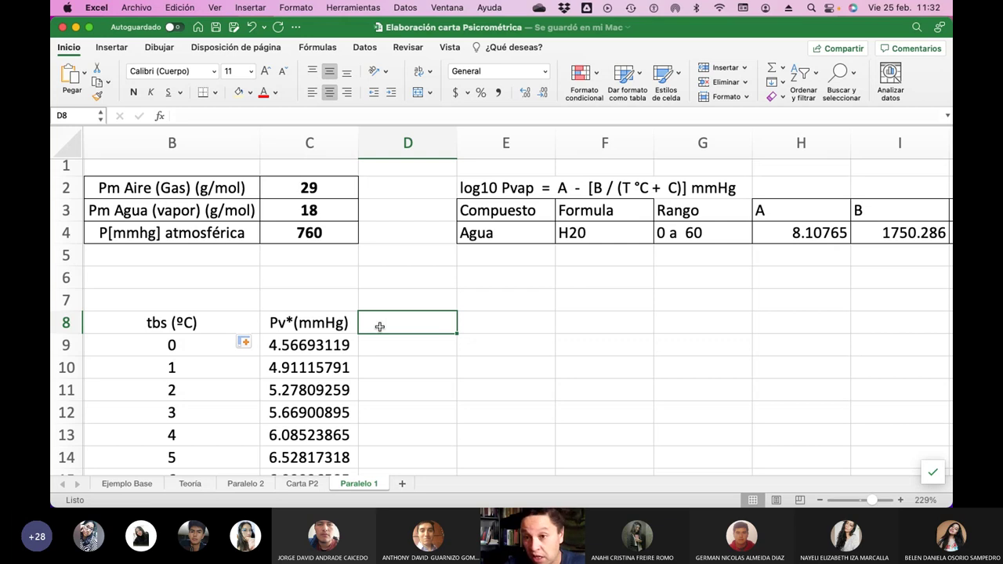
type("100")
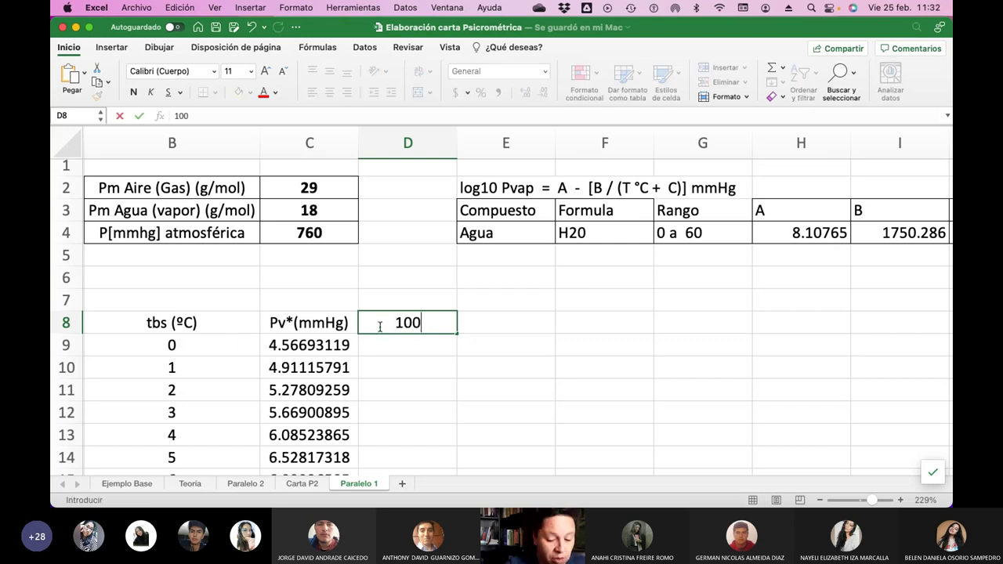
type("%")
key("Tab")
type("90%")
key("Tab")
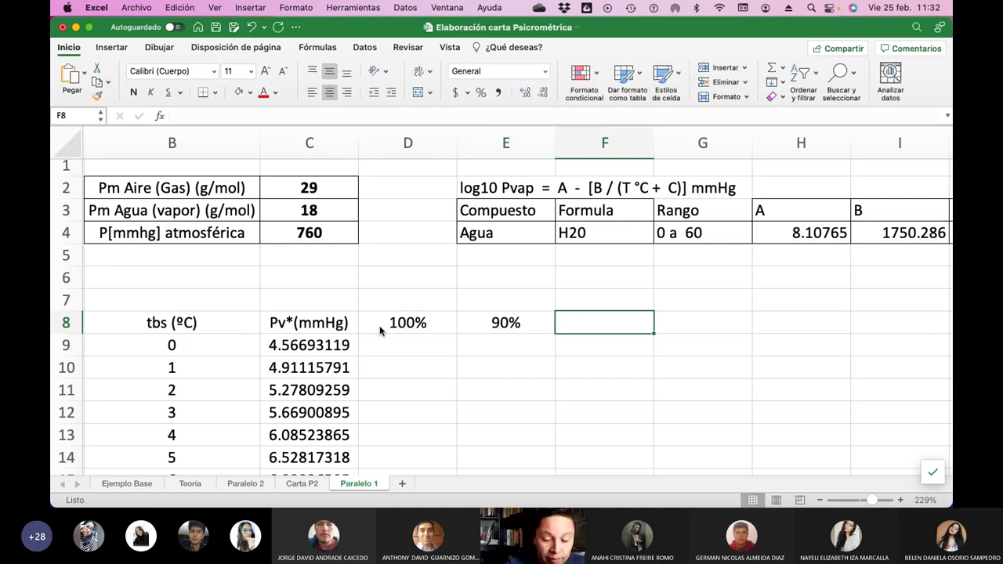
type("80%")
key("Tab")
type("70%")
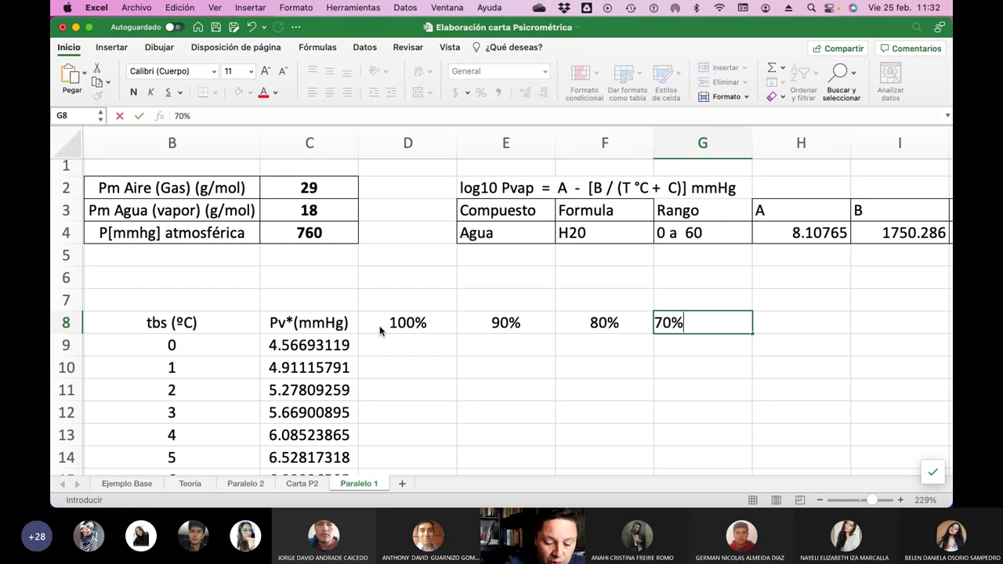
key("Tab")
Continue the humidity headings with 60%, 50% and 40% in cells H8 to J8.
type("60%")
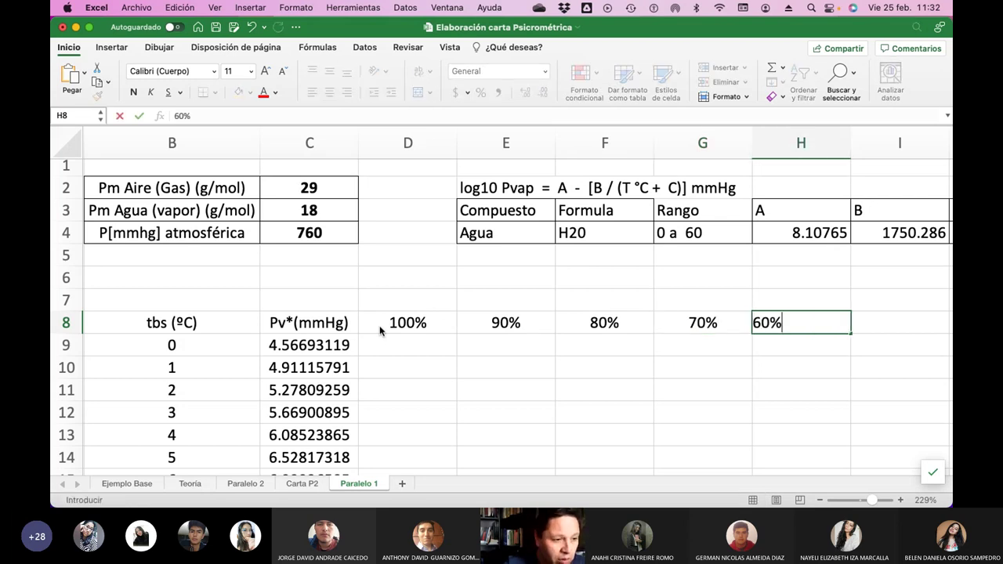
key("Tab")
type("50%")
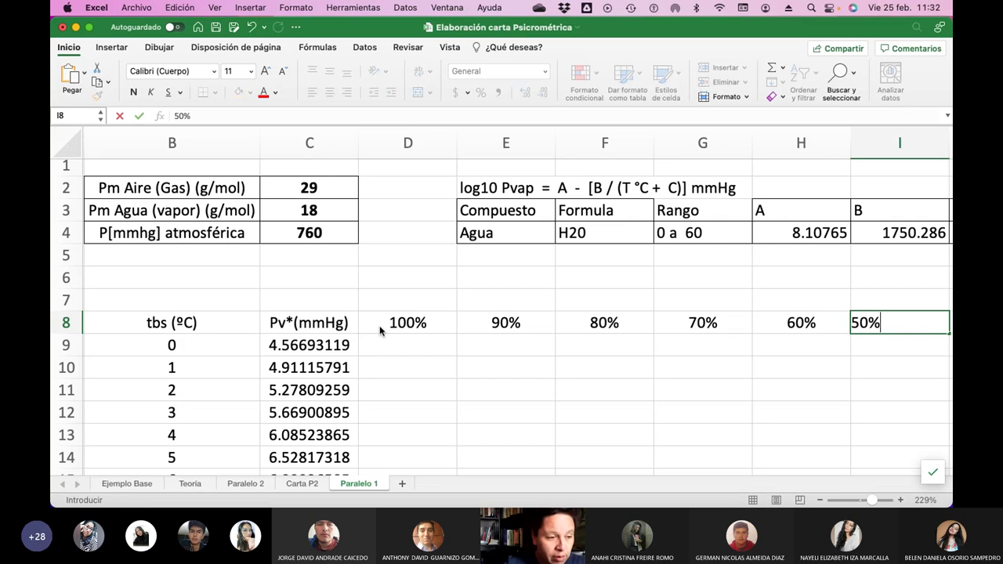
key("Tab")
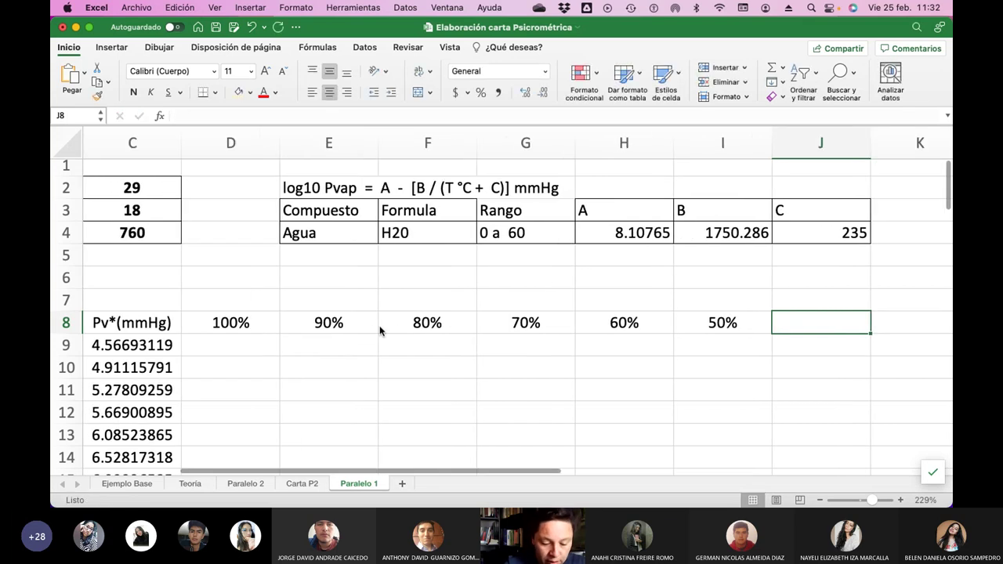
type("40%")
key("Tab")
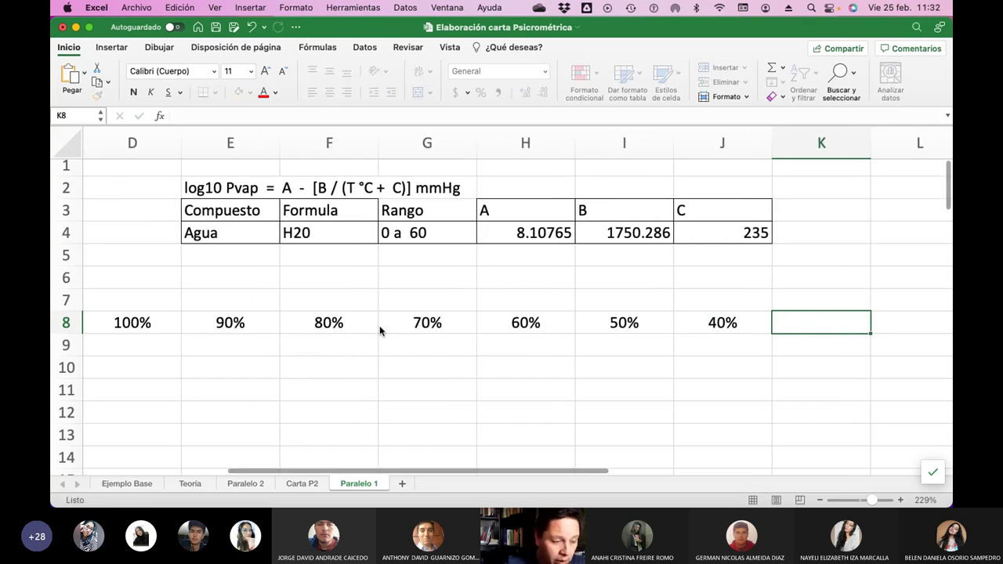
Enter the 30% heading in K8, correcting the mistyped entry and discarding the stray character in K9.
type("30")
key("Tab")
key("Left")
key("BackSpace")
type("30%")
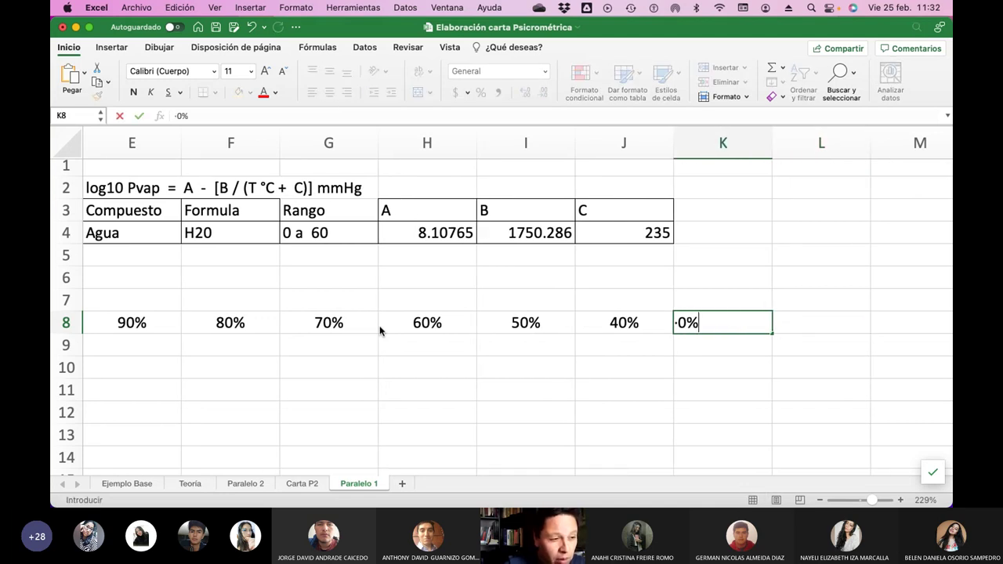
key("Return")
key("Up")
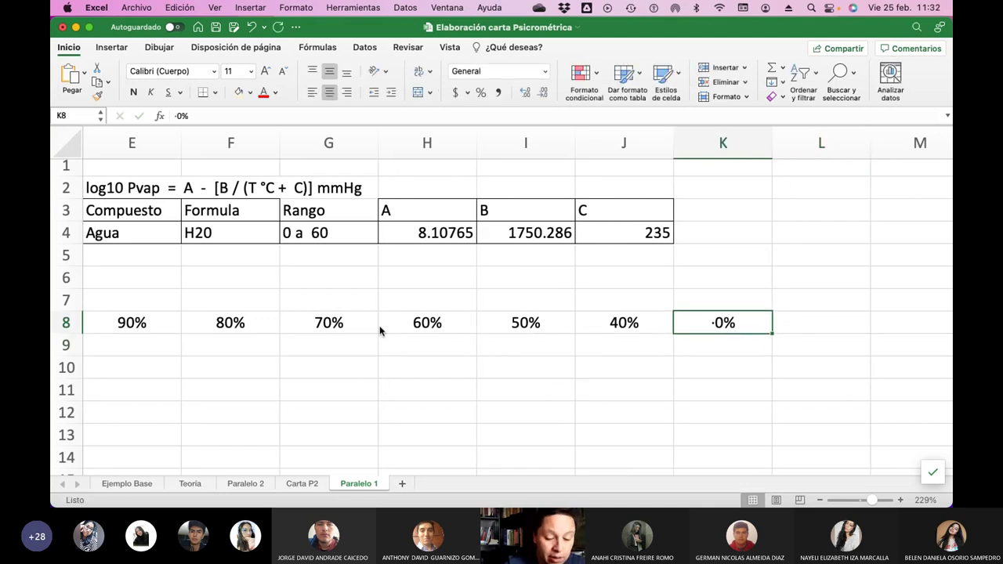
type("30")
key("Return")
type("+")
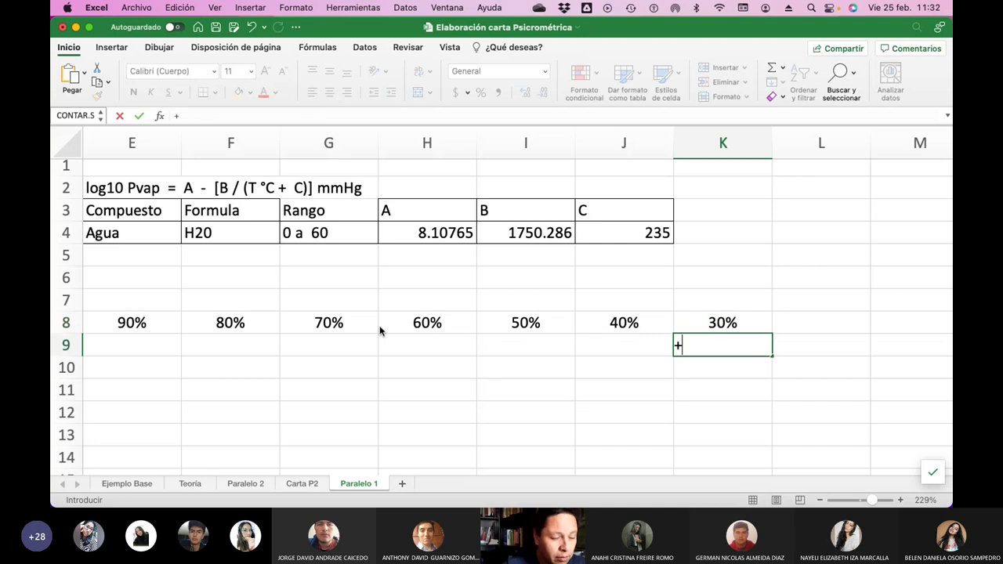
key("Escape")
Complete the humidity headings with 20% in cell L8 and 10% in cell M8.
key("Down")
key("Up")
key("Up")
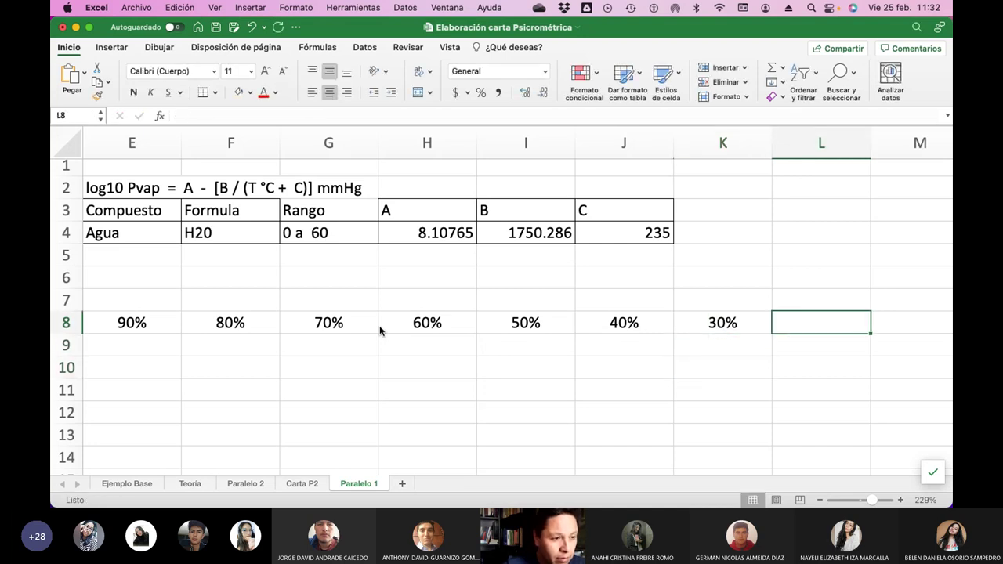
key("Right")
type("20%")
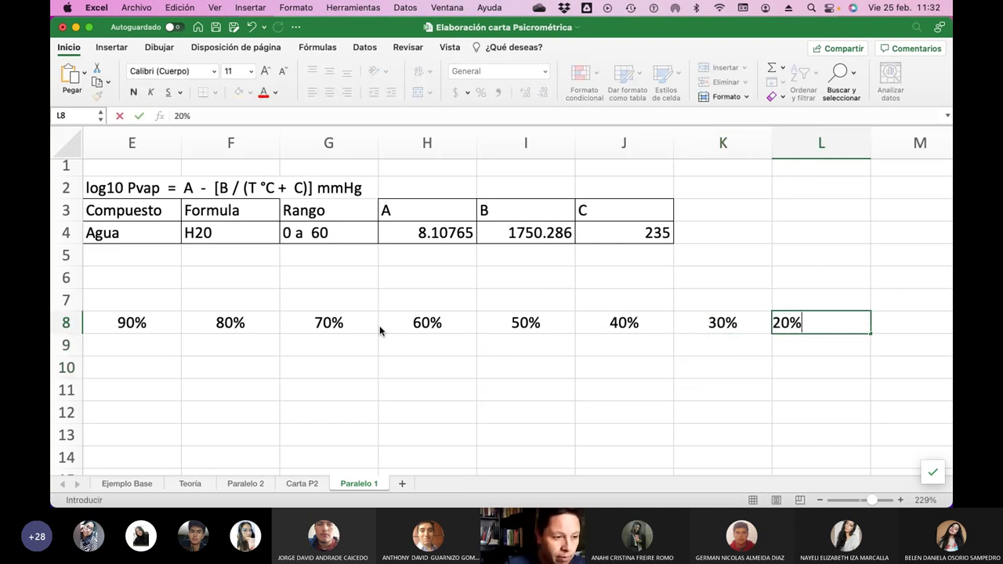
key("Right")
type("1")
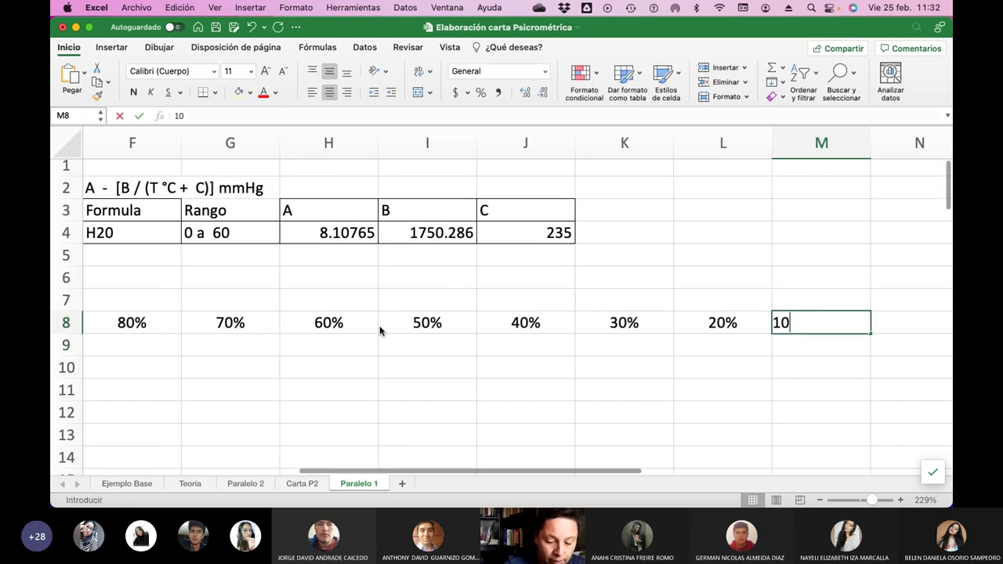
type("0%")
key("Return")
Fill the humidity headings in D8 to M8 with a light green theme colour.
key("Up")
key("Left")
key("Left")
key("Left")
key("Left")
key("Left")
key("Left")
key("Left")
key("Left")
key("Left")
key("Left")
key("Left")
key("Left")
key("Right")
key("Right")
key("Right")
key("shift+Right")
key("shift+Right")
key("shift+Right")
key("shift+Right")
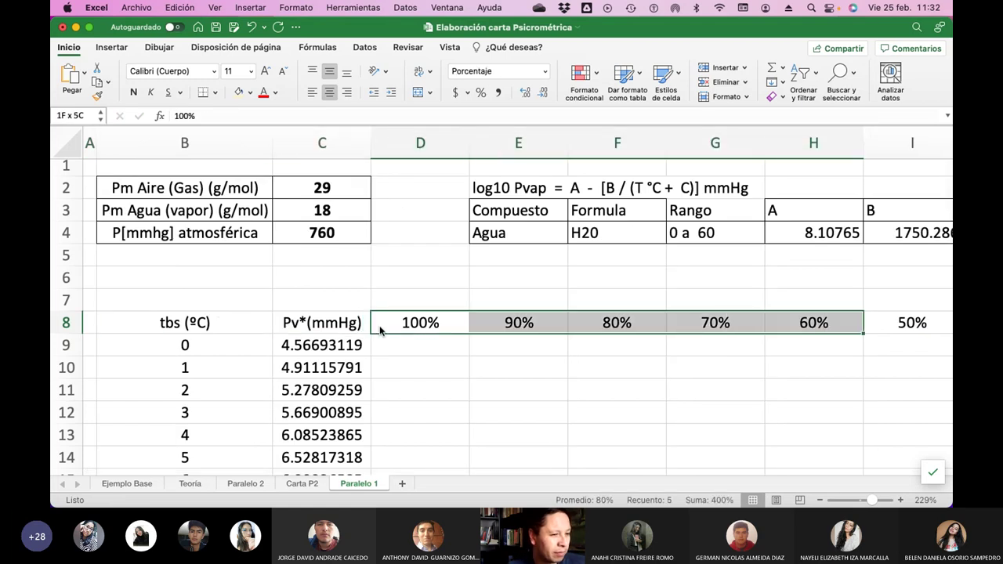
key("shift+Right")
key("shift+Right")
key("shift+Right")
key("shift+Right")
key("shift+Right")
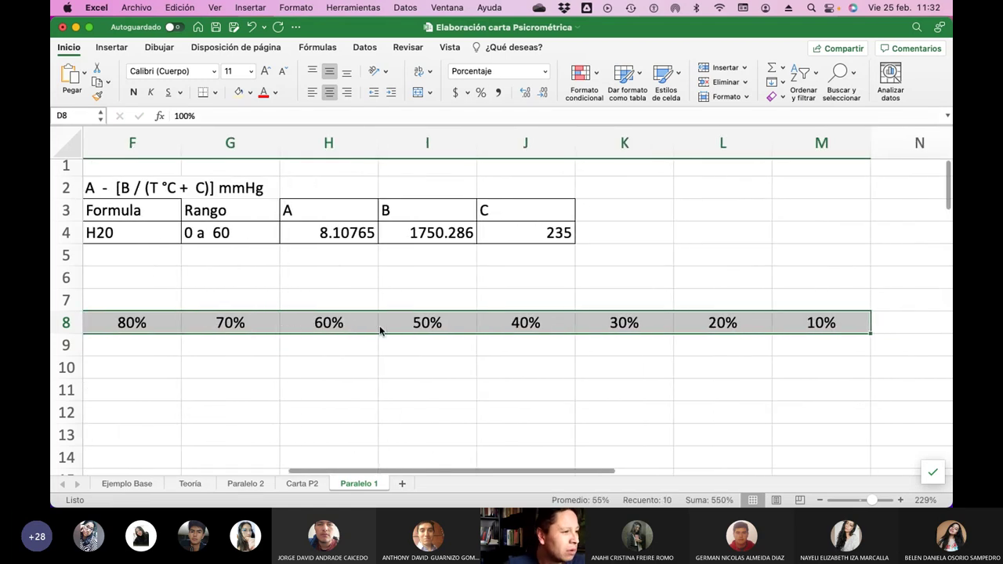
left_click(251, 93)
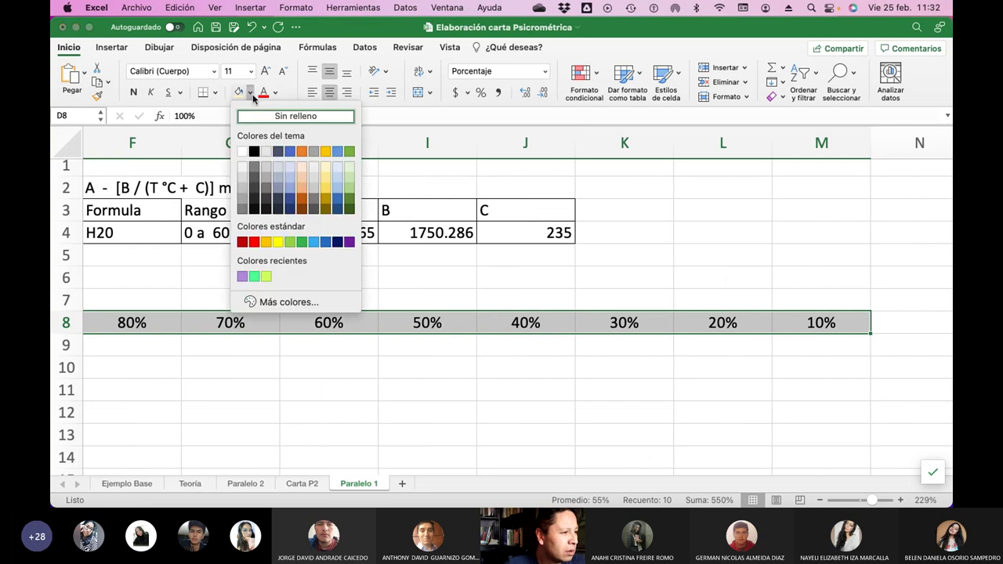
left_click(351, 173)
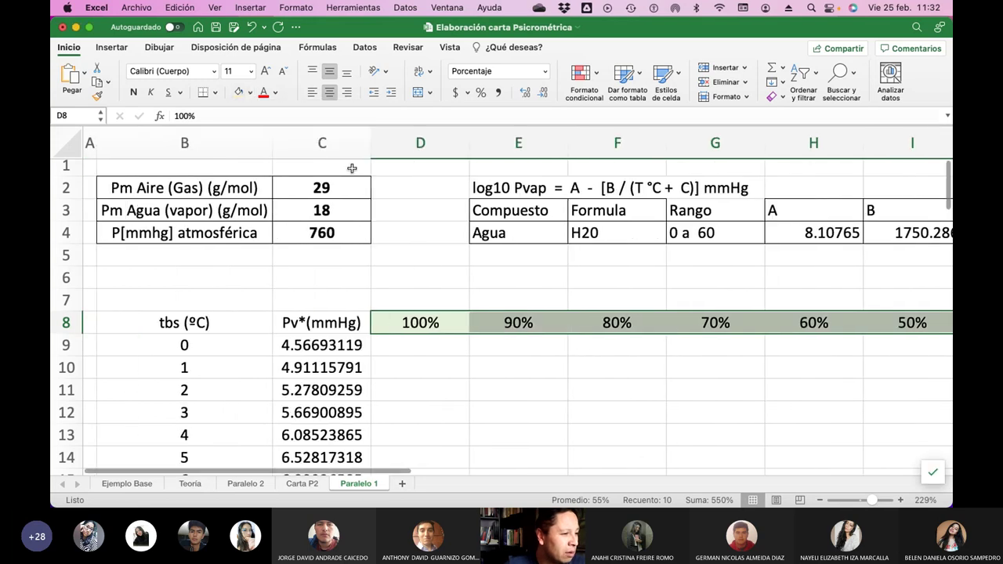
left_click(551, 287)
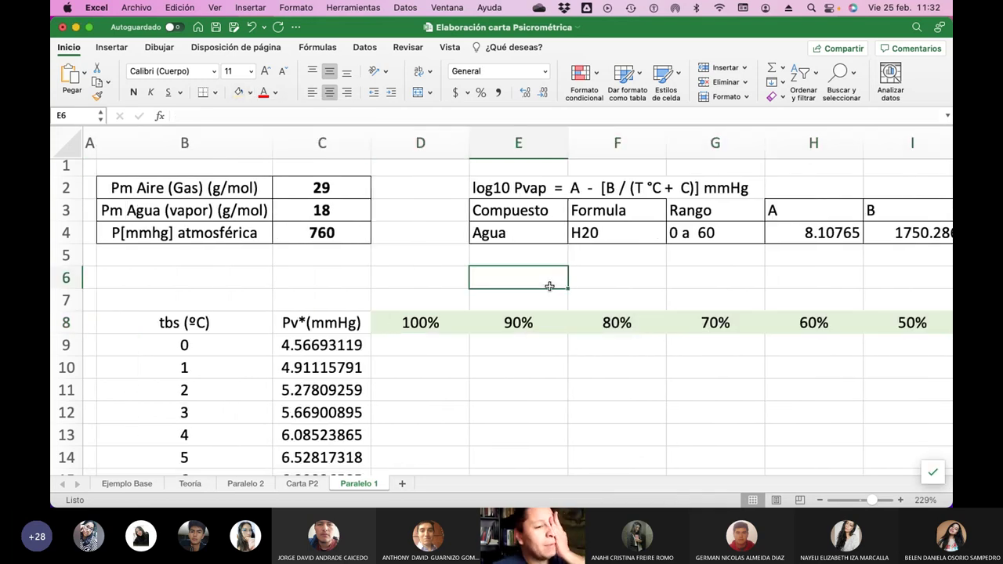
Apply outside borders to the Rango heading cell G3 in the Antoine constants table.
left_click(724, 212)
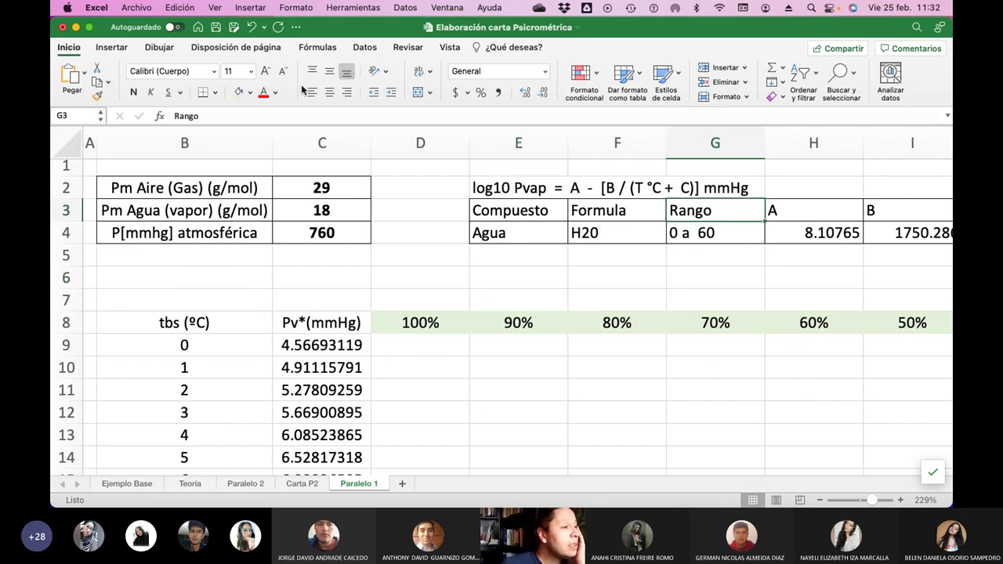
left_click(216, 92)
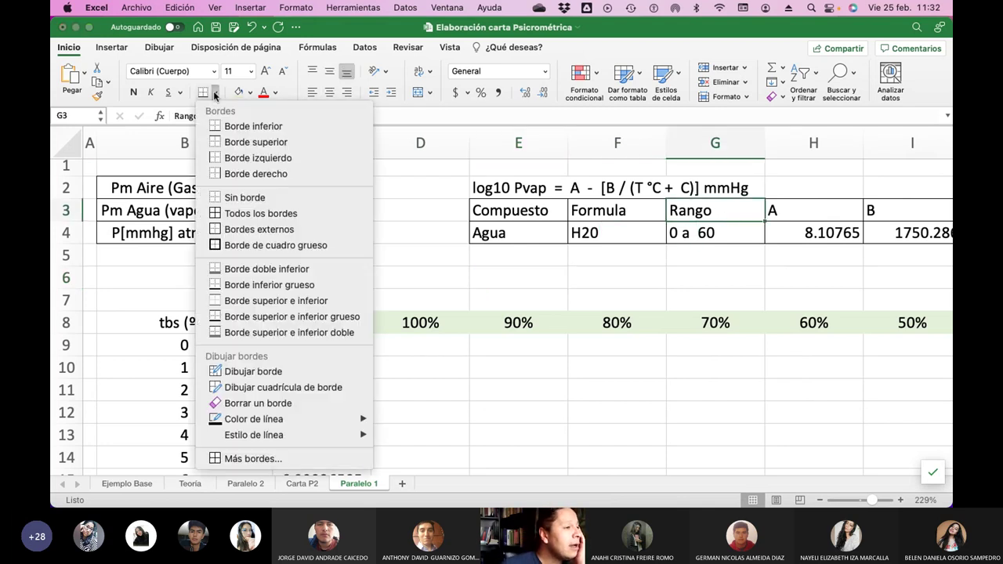
left_click(290, 229)
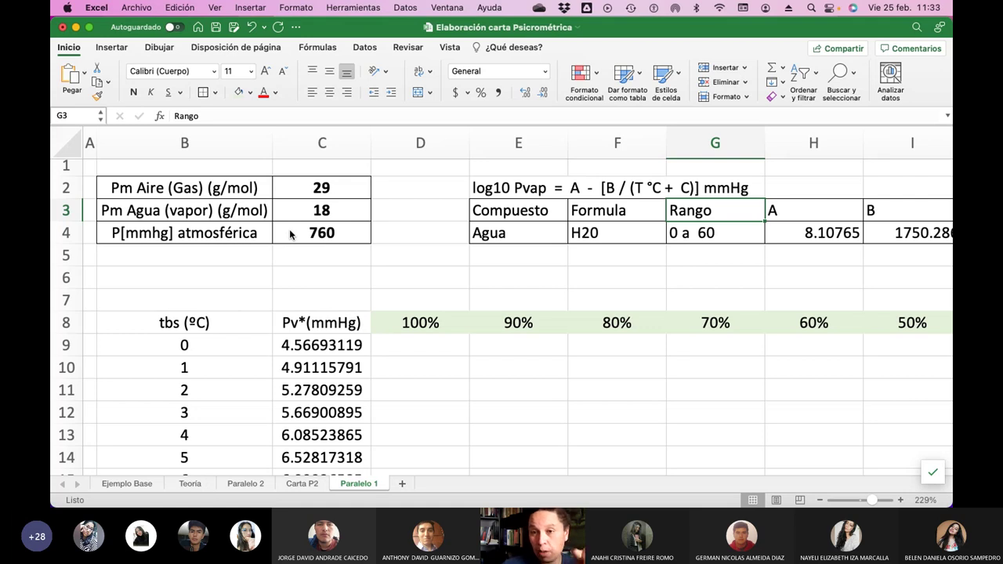
Copy the relative humidity equation φ = Pv/Pv* from the Ejemplo Base sheet to Paralelo 1 and place it above the 100% heading.
left_click(134, 483)
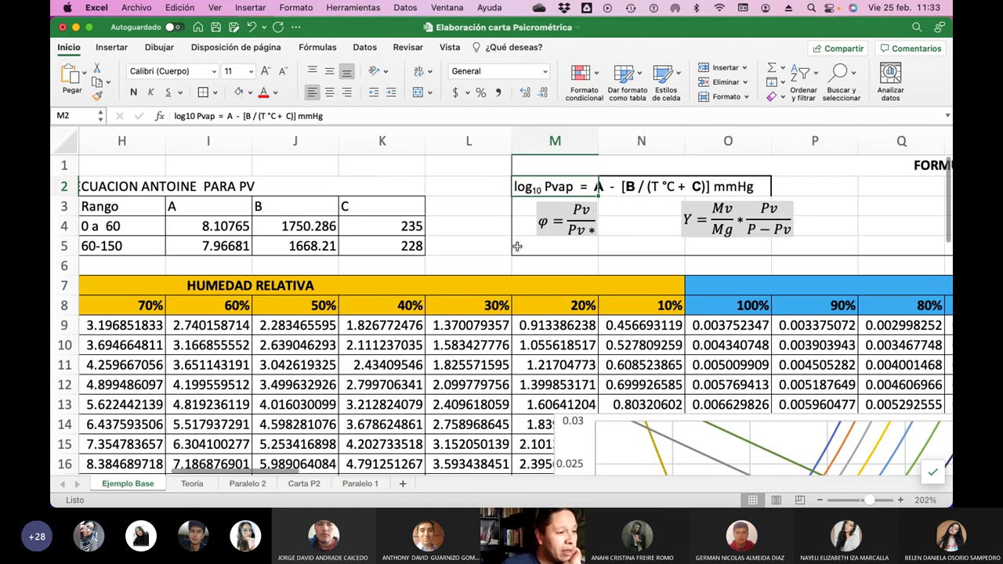
left_click(541, 233)
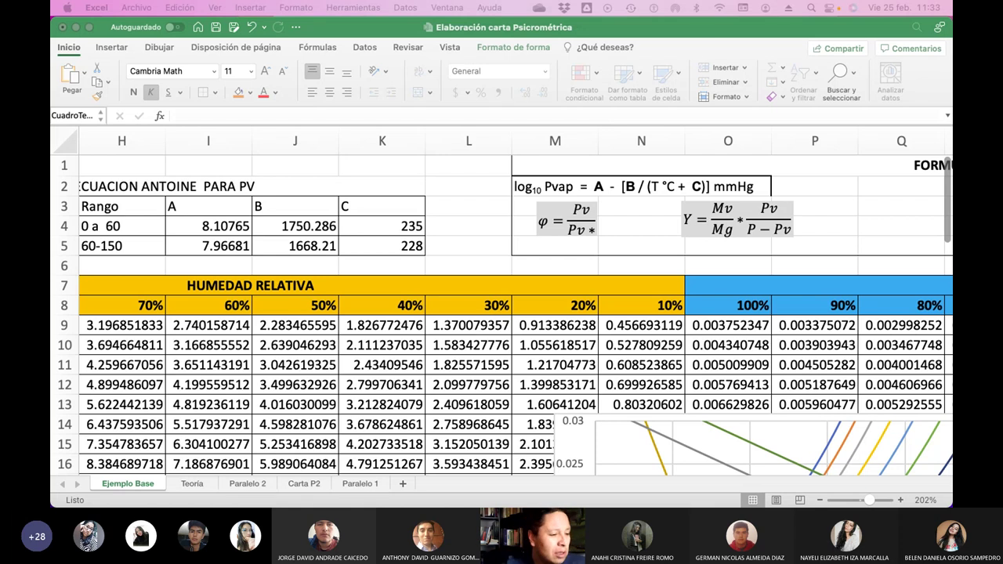
left_click(556, 231)
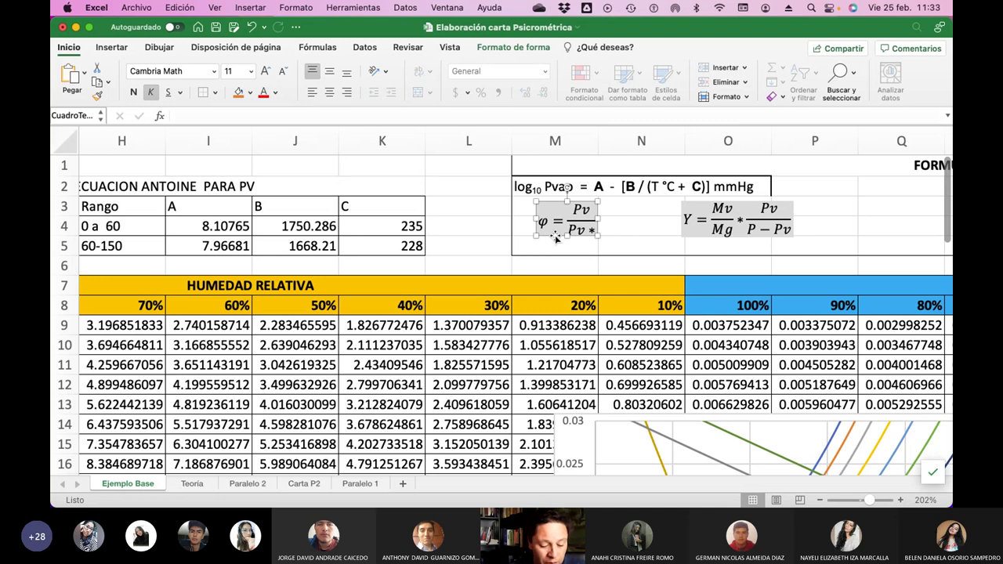
left_click(359, 484)
key("cmd+v")
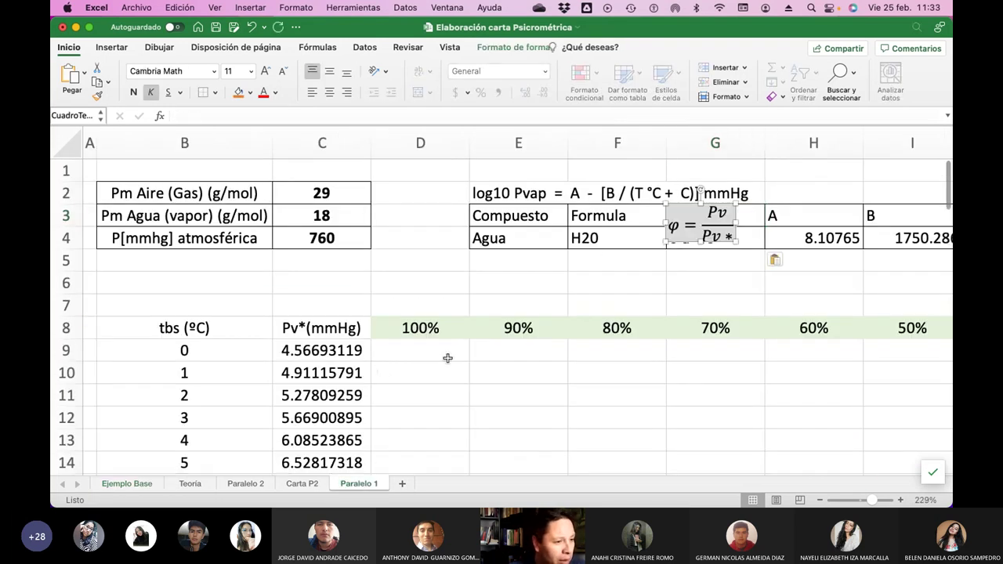
left_click_drag(684, 244, 395, 310)
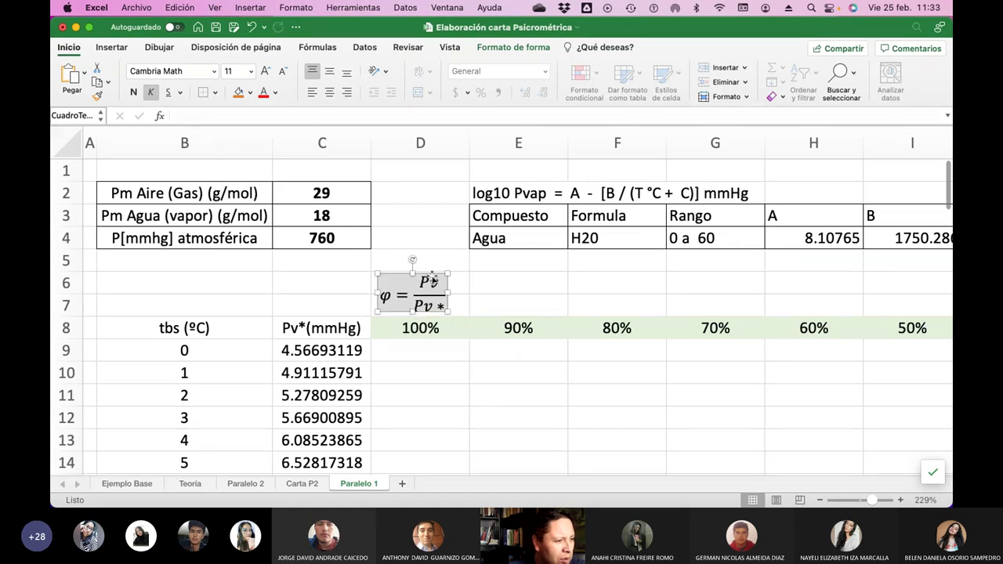
Write the rearranged equation Pv = %Hr*Pv* as a text note in cell E6.
left_click(505, 290)
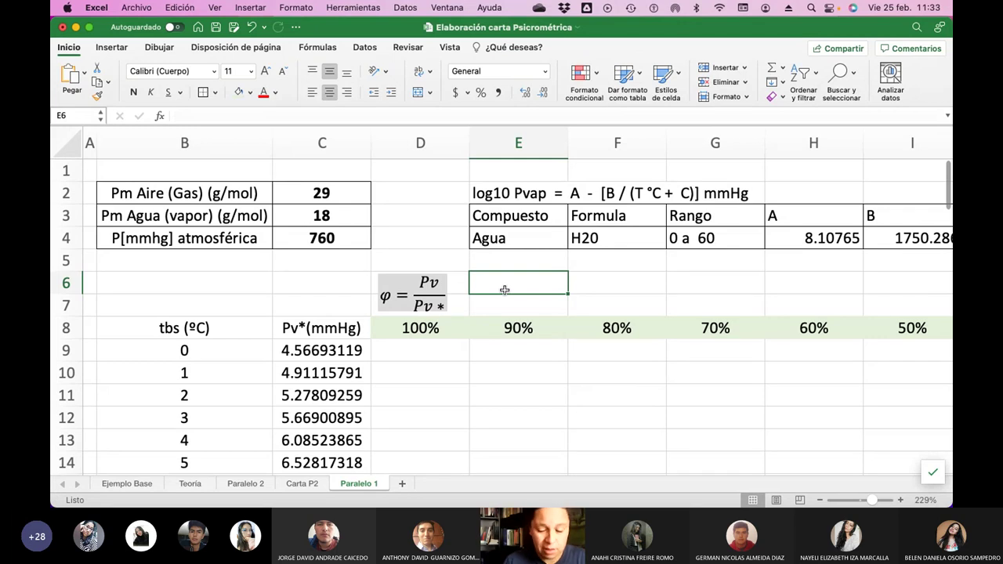
type("Pv ")
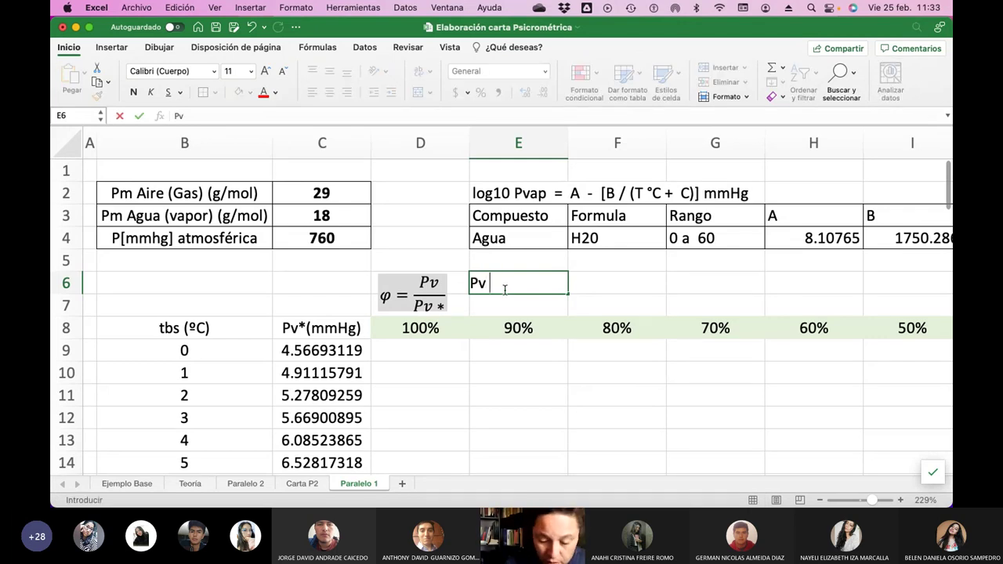
type("= ")
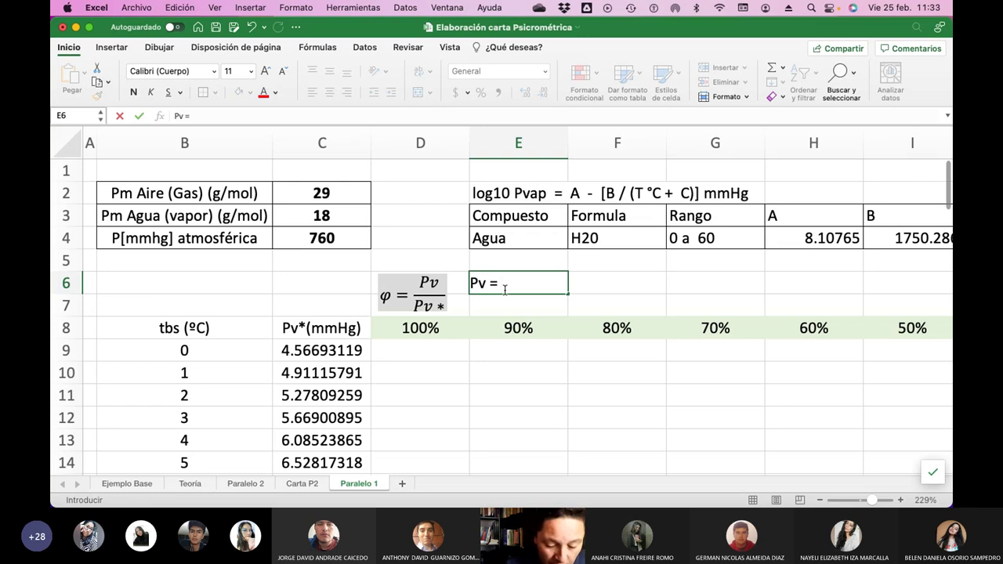
type("%Hr*")
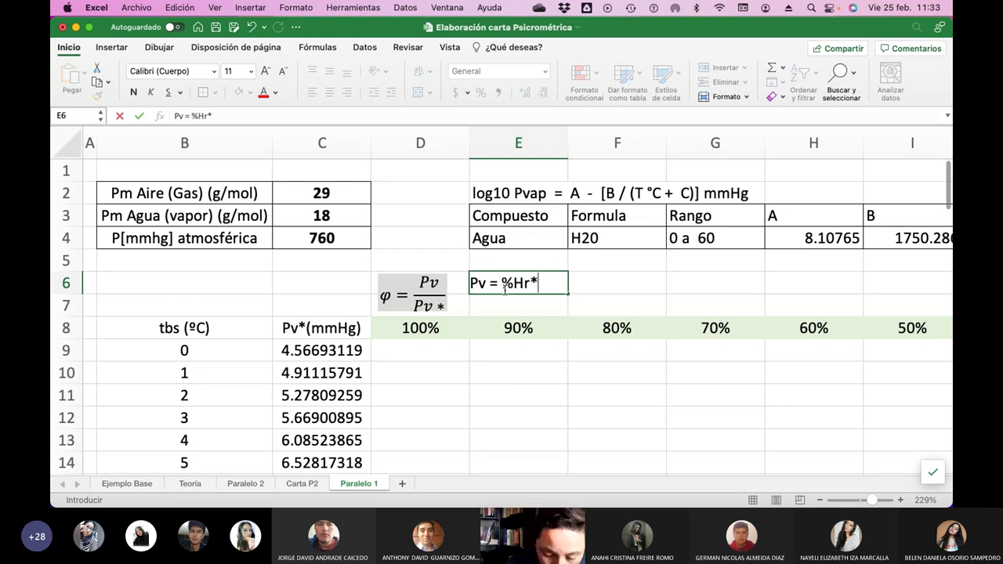
type("Pv*")
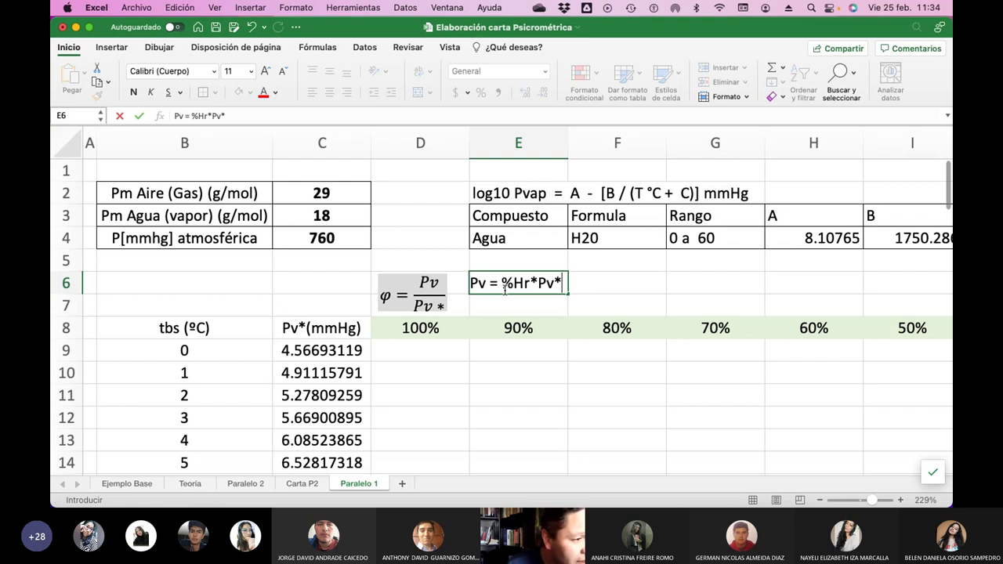
key("Return")
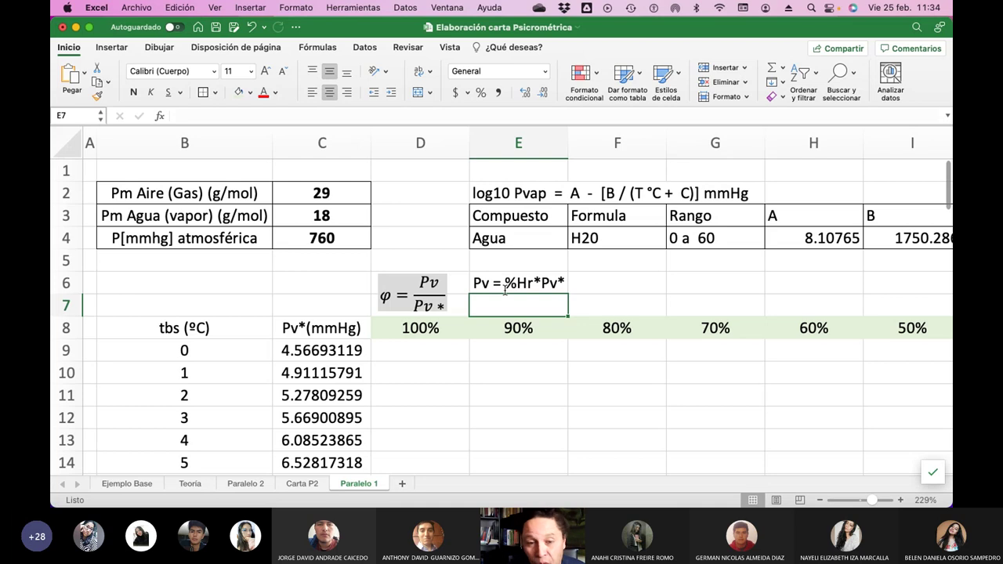
Enter the formula =D8*C9 in D9 to calculate the vapour pressure at 100% humidity.
scroll(506, 289, "down", 4)
scroll(505, 288, "right", 3)
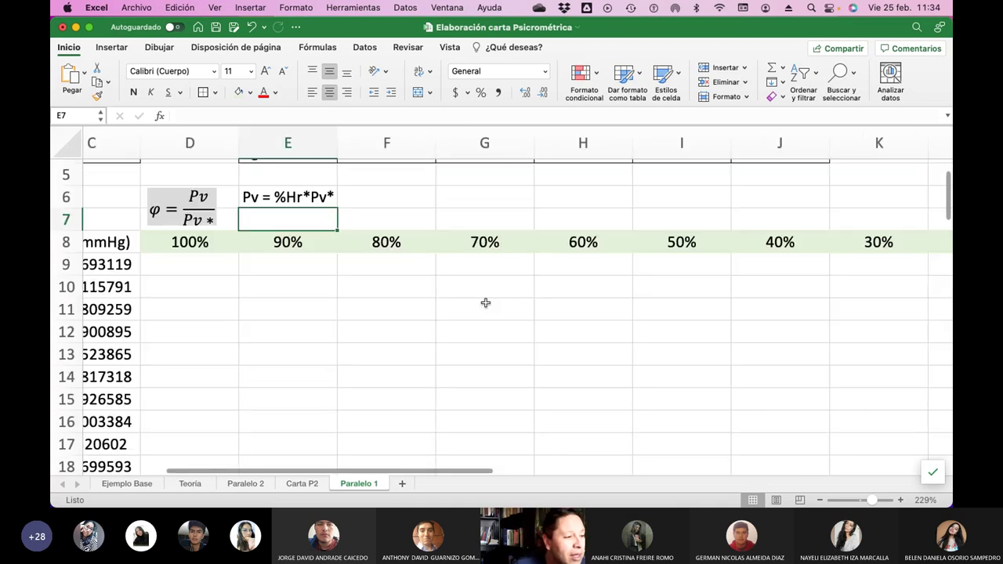
scroll(392, 305, "left", 1)
scroll(392, 305, "right", 1)
scroll(392, 306, "left", 2)
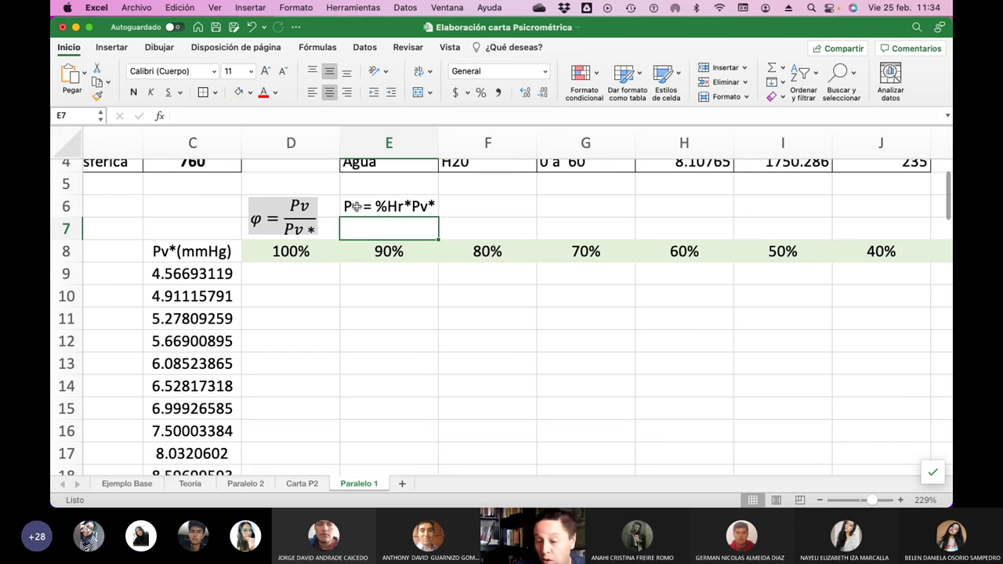
left_click(300, 273)
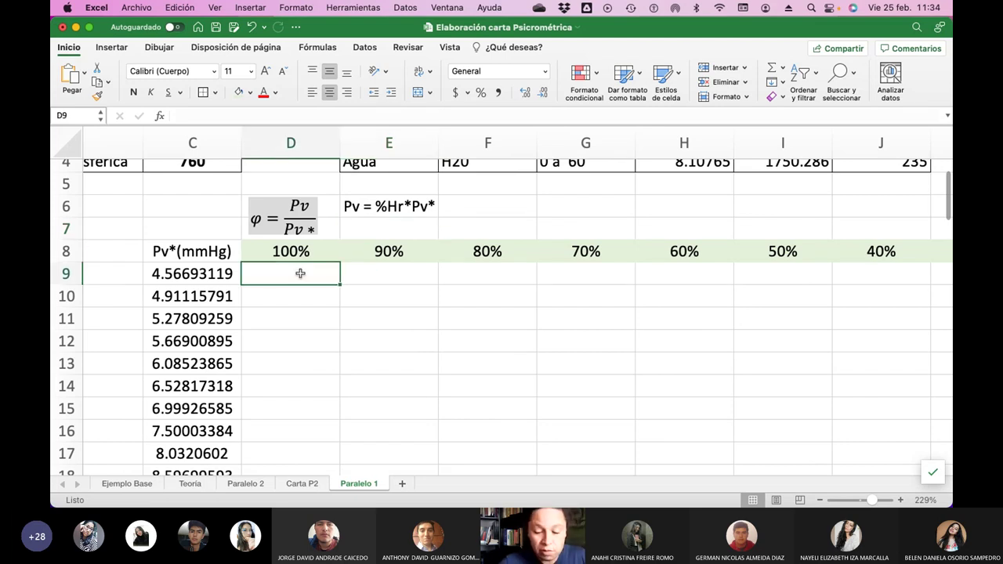
type("=")
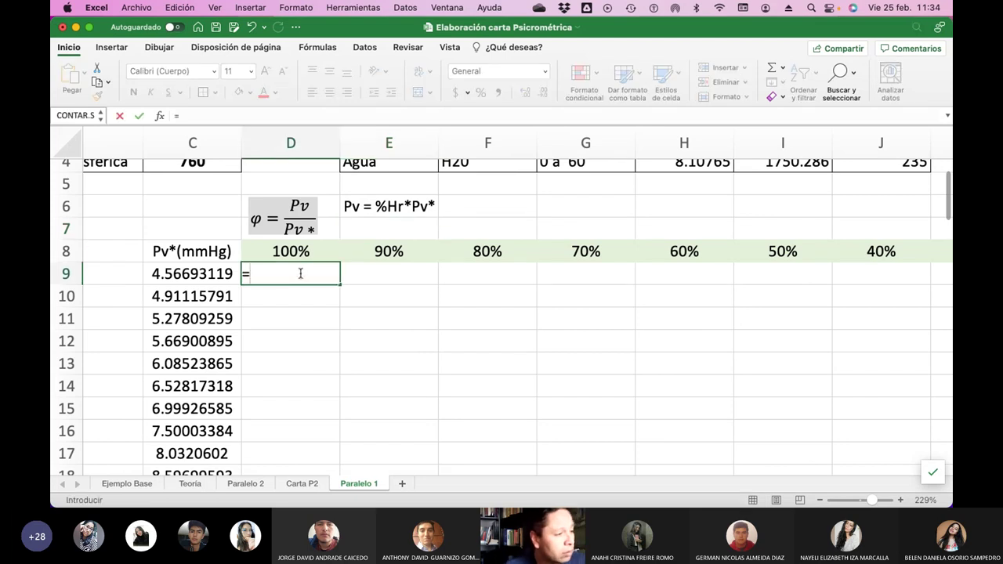
left_click(292, 250)
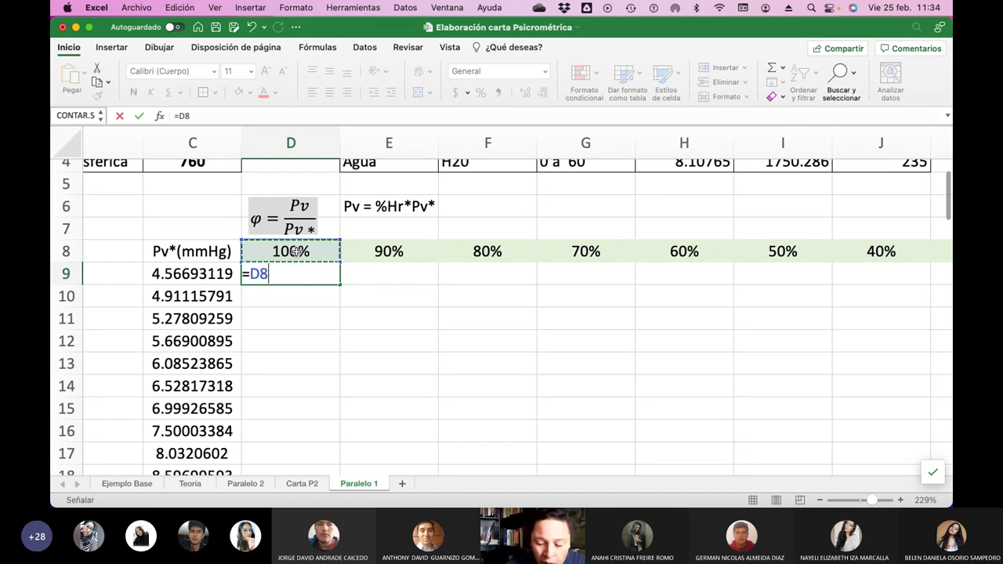
type("*")
left_click(198, 277)
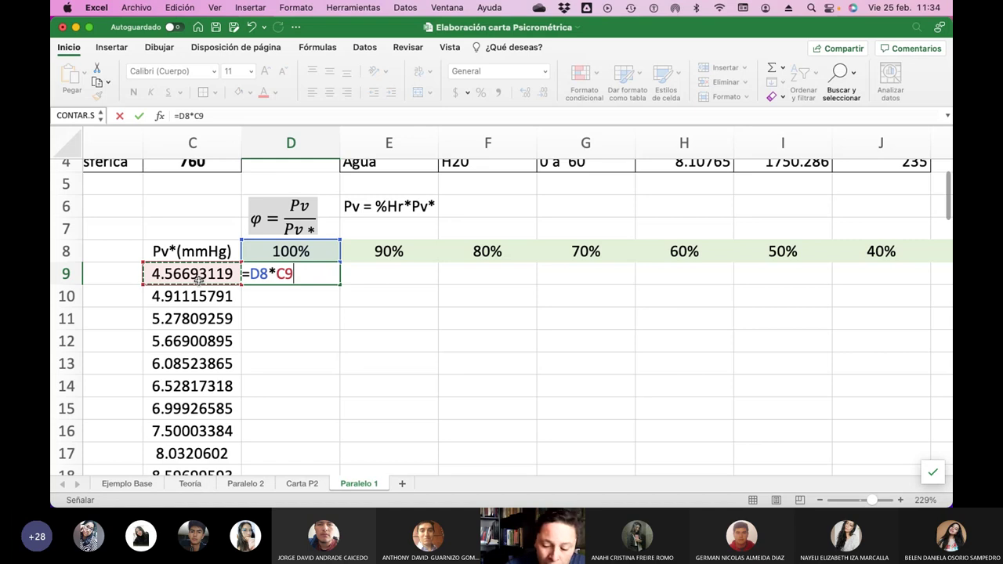
key("Return")
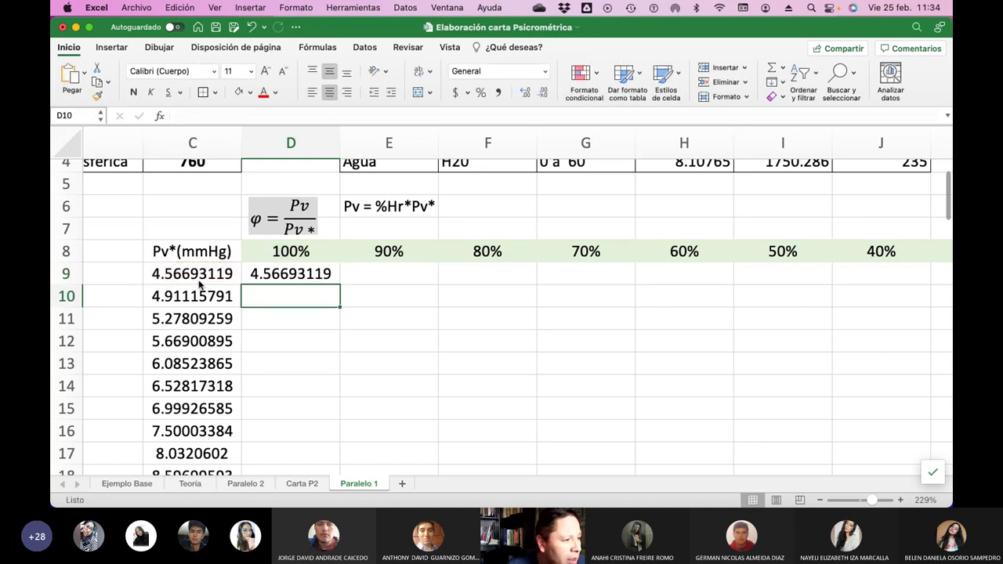
Make the humidity reference in D9 absolute so the formula reads =$D$8*C9, and reselect the cell.
key("Up")
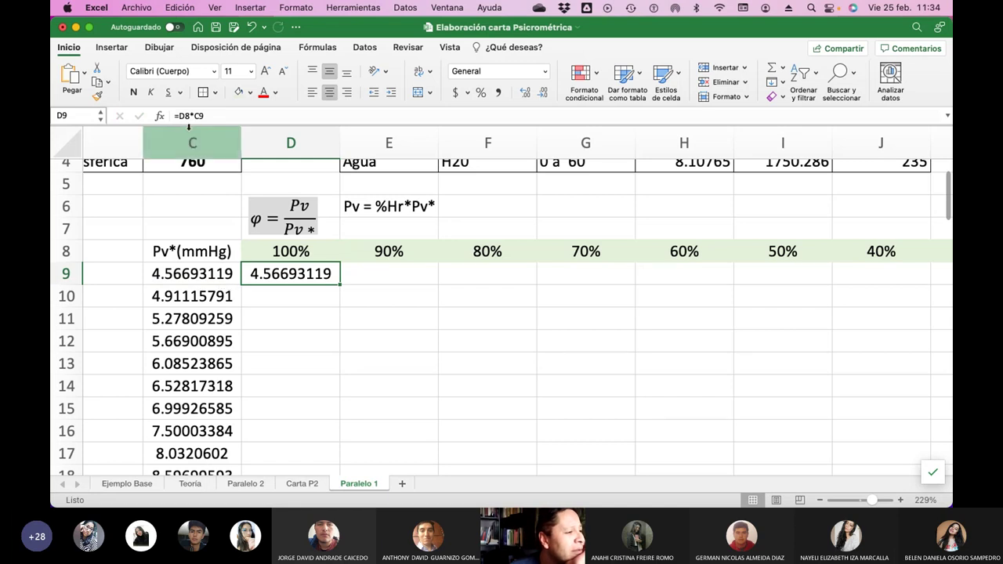
key("F2")
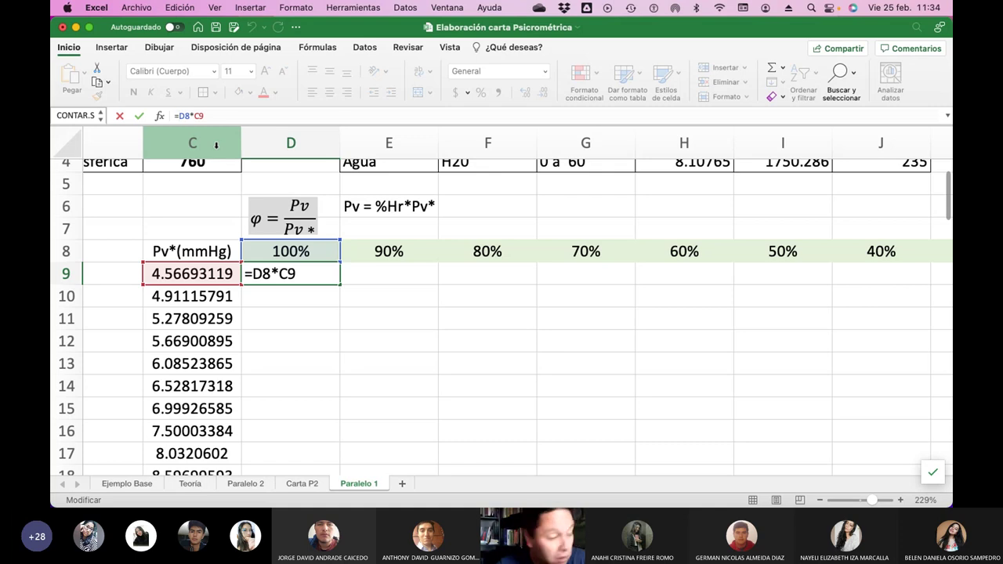
key("super+t")
key("super+t")
key("super+t")
type("$D$")
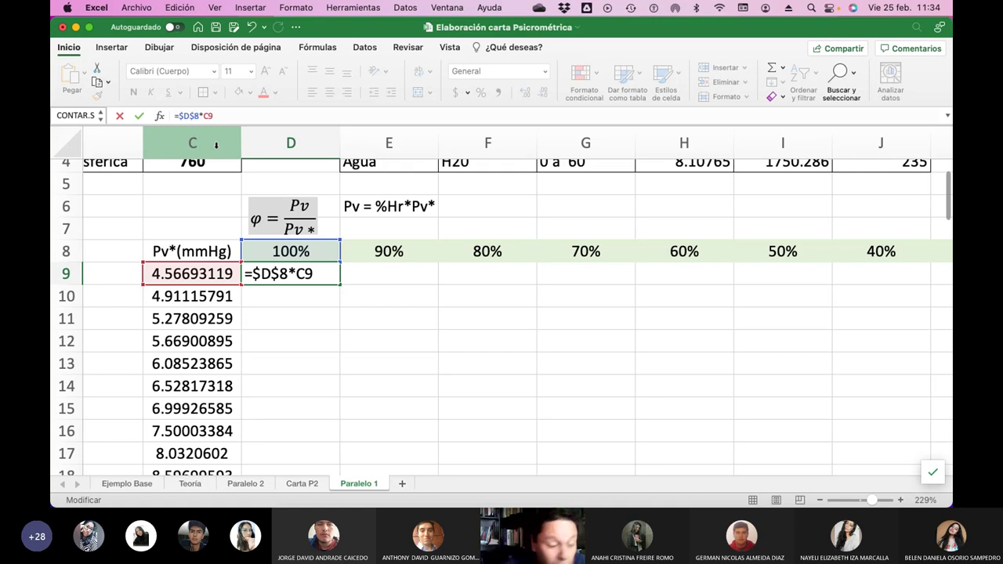
key("Right")
key("Right")
key("Right")
key("Right")
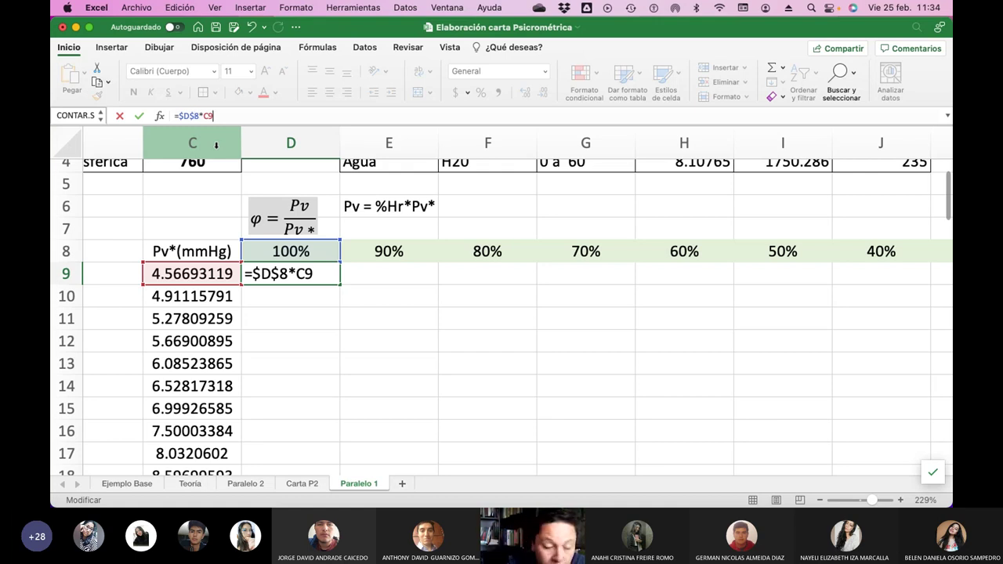
key("Return")
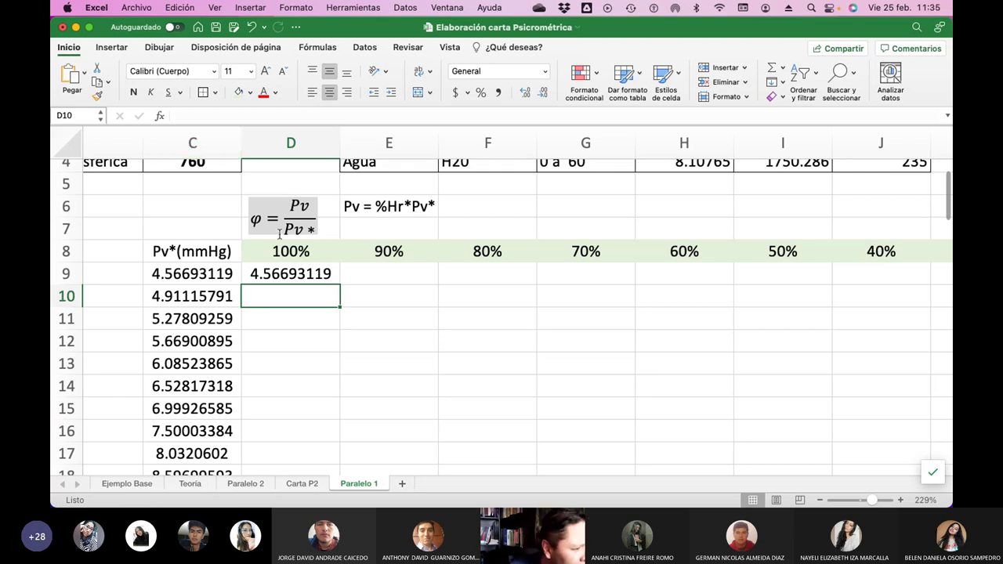
left_click(301, 279)
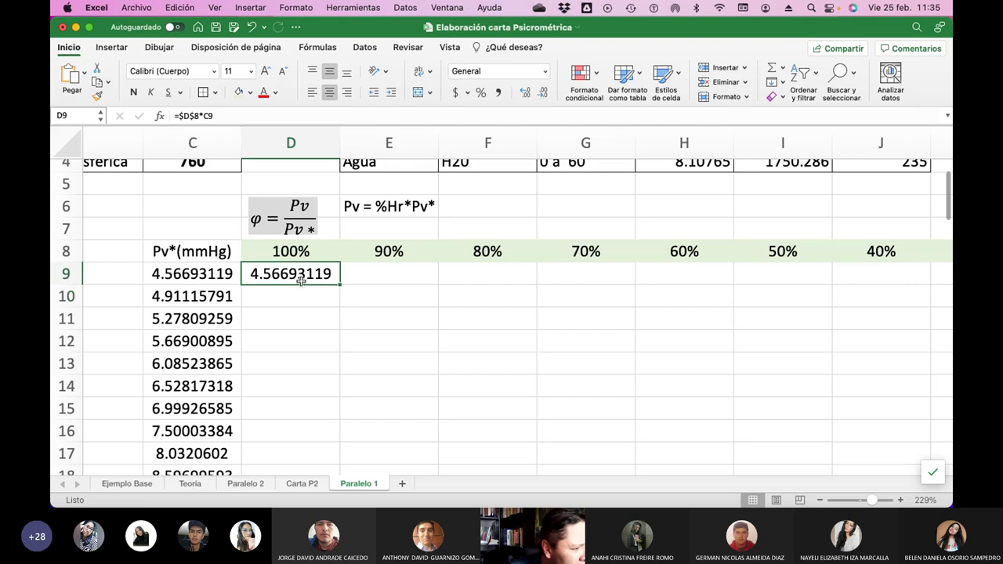
Reduce D9 to four decimal places and fill its formula down the 100% column through row 69.
left_click(540, 92)
left_click(540, 92)
left_click(541, 93)
left_click(541, 92)
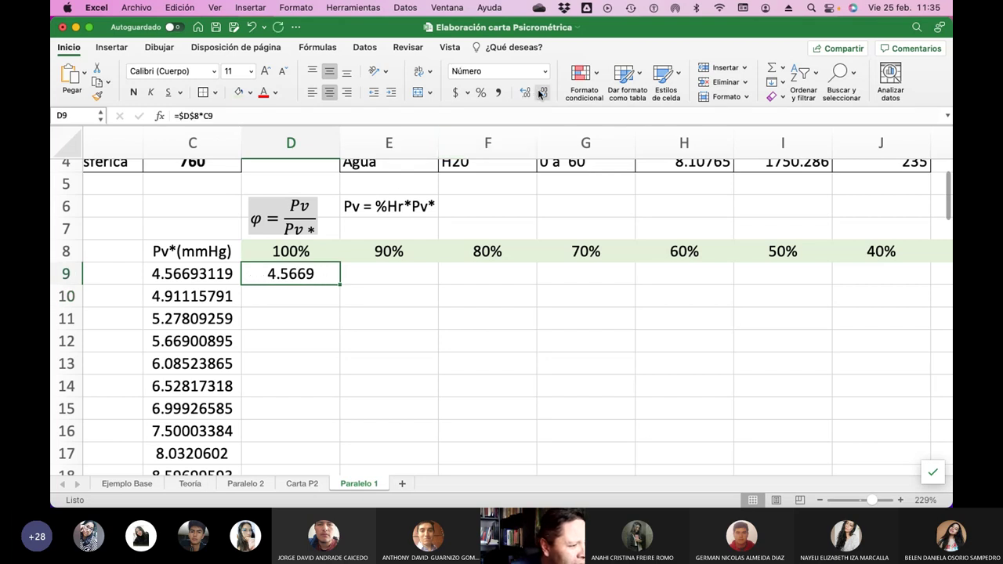
double_click(340, 285)
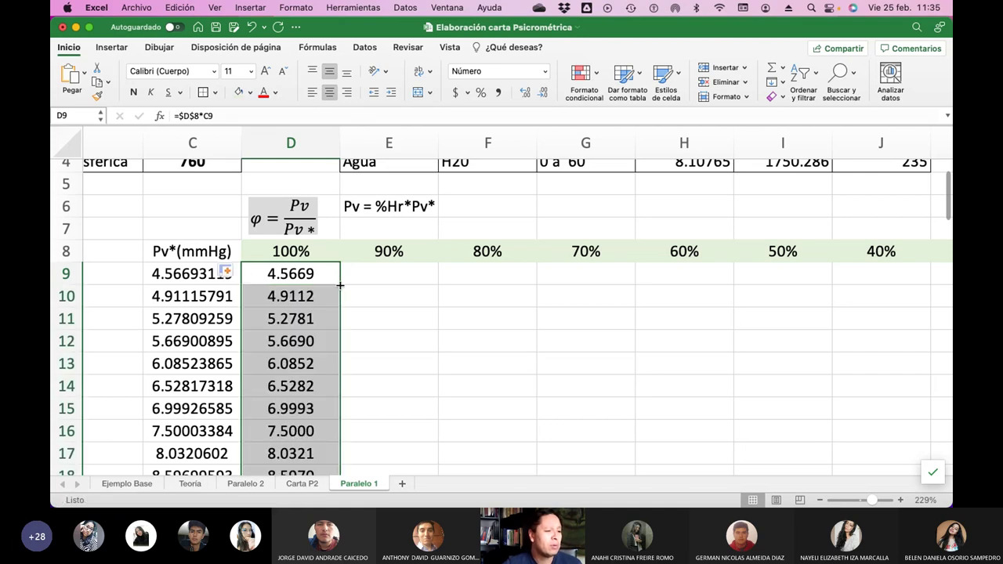
scroll(302, 319, "down", 15)
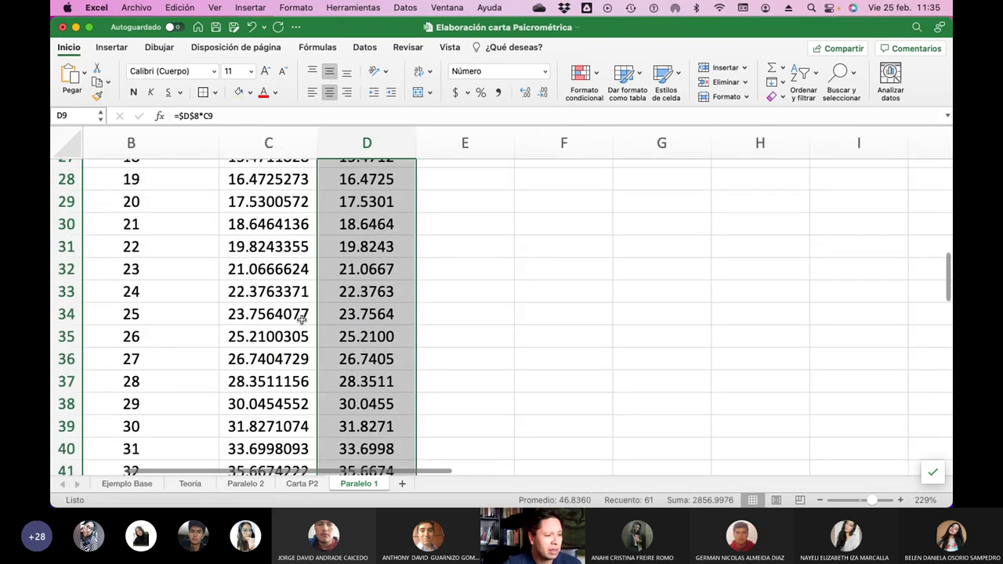
scroll(300, 320, "down", 5)
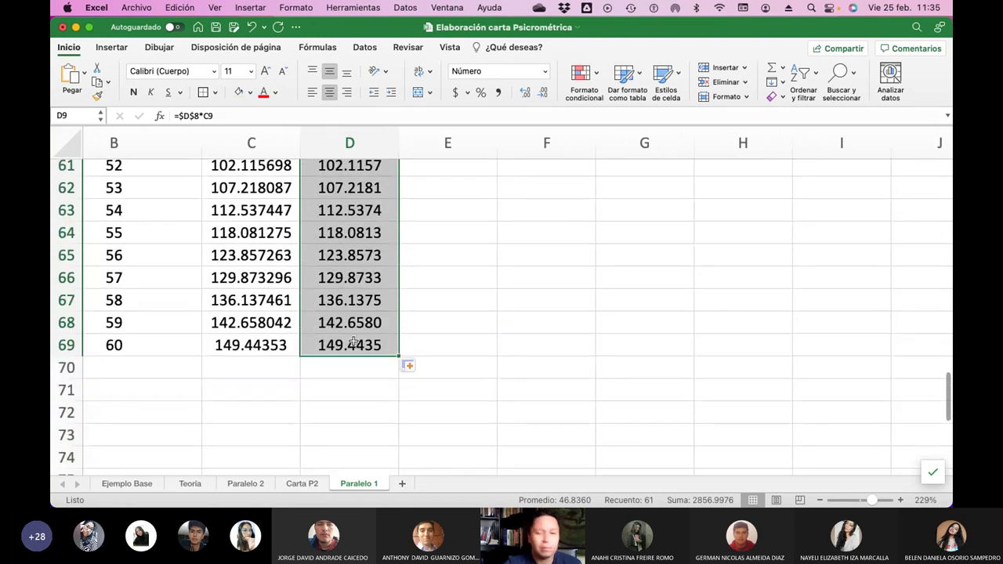
scroll(354, 343, "up", 13)
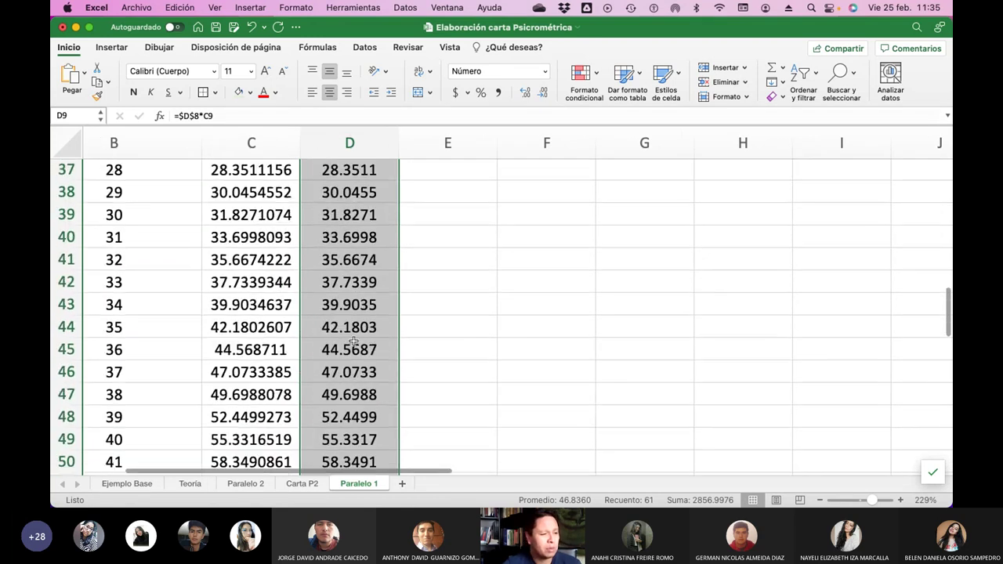
scroll(353, 343, "up", 6)
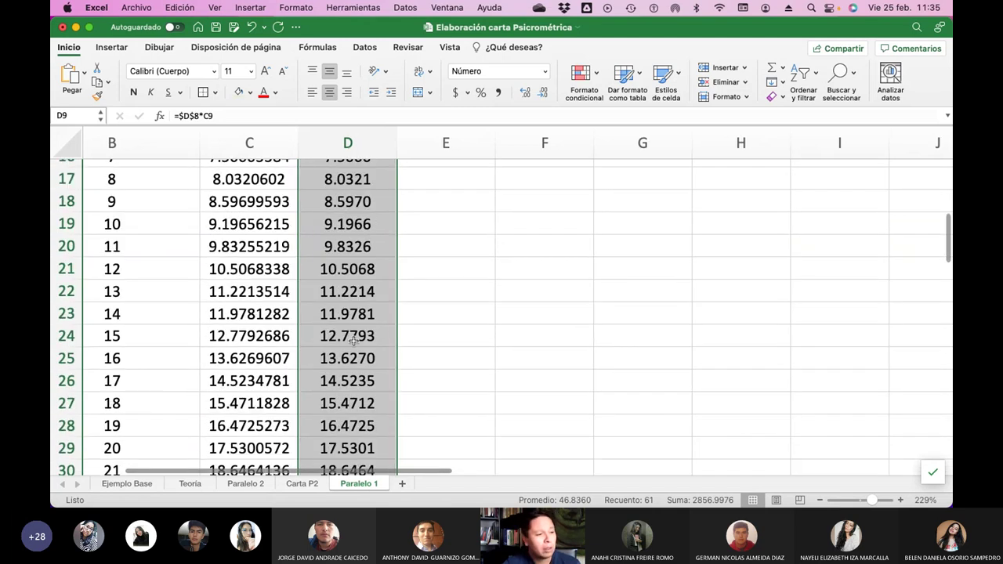
scroll(353, 339, "up", 2)
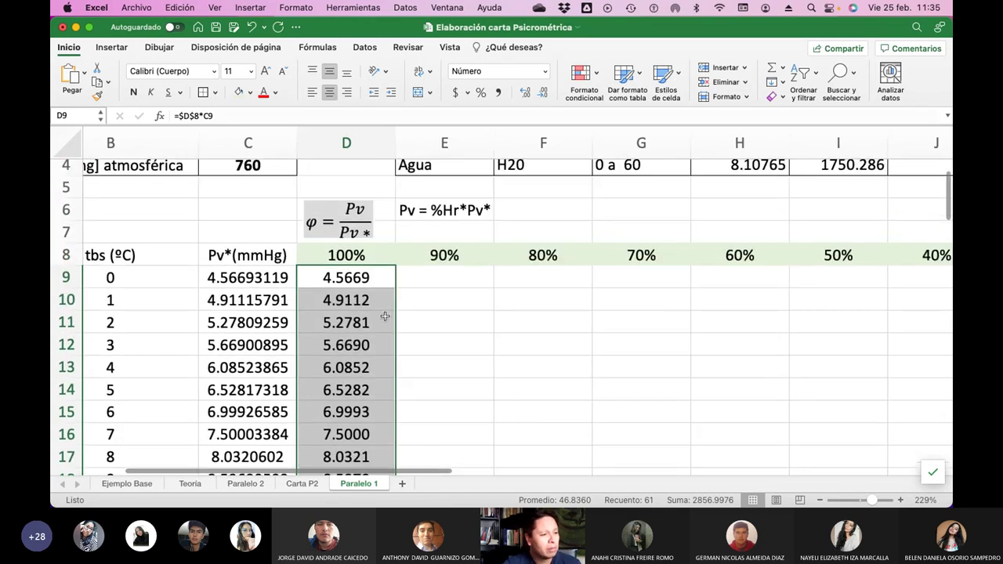
Enter the formula =E8*C9 in E9 to calculate the vapour pressure at 90% humidity.
left_click(444, 277)
scroll(715, 290, "right", 4)
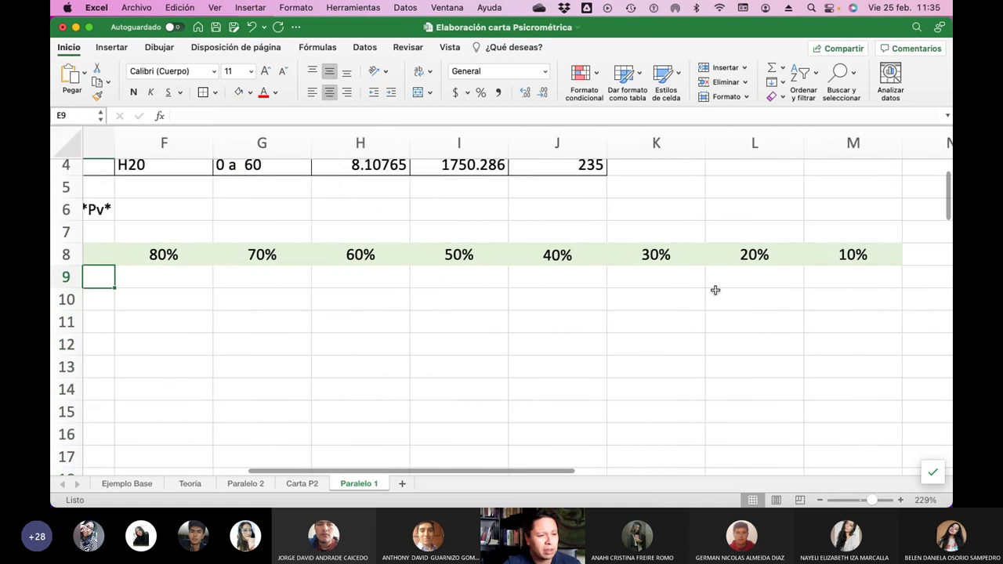
scroll(715, 290, "left", 5)
scroll(714, 290, "right", 2)
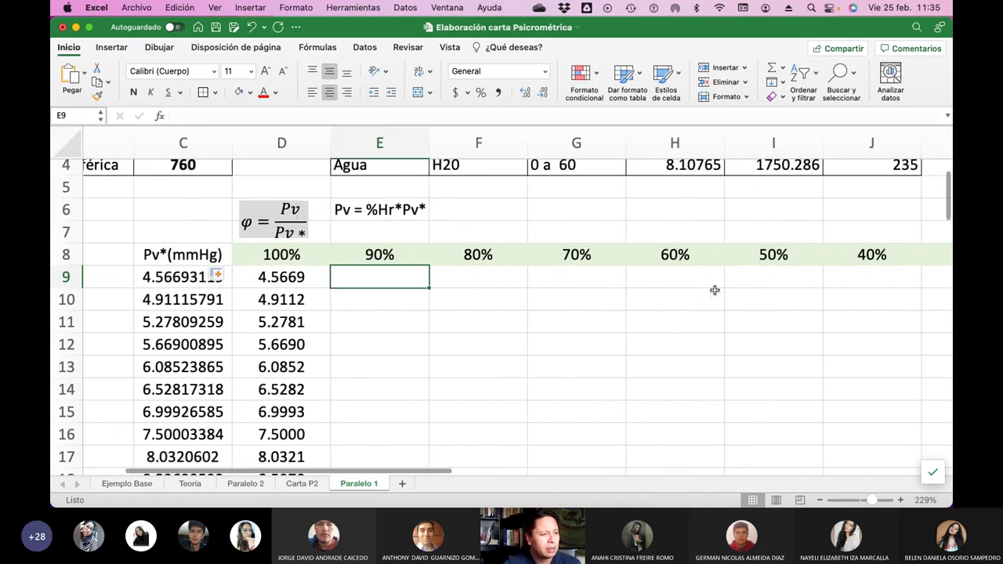
scroll(715, 290, "left", 1)
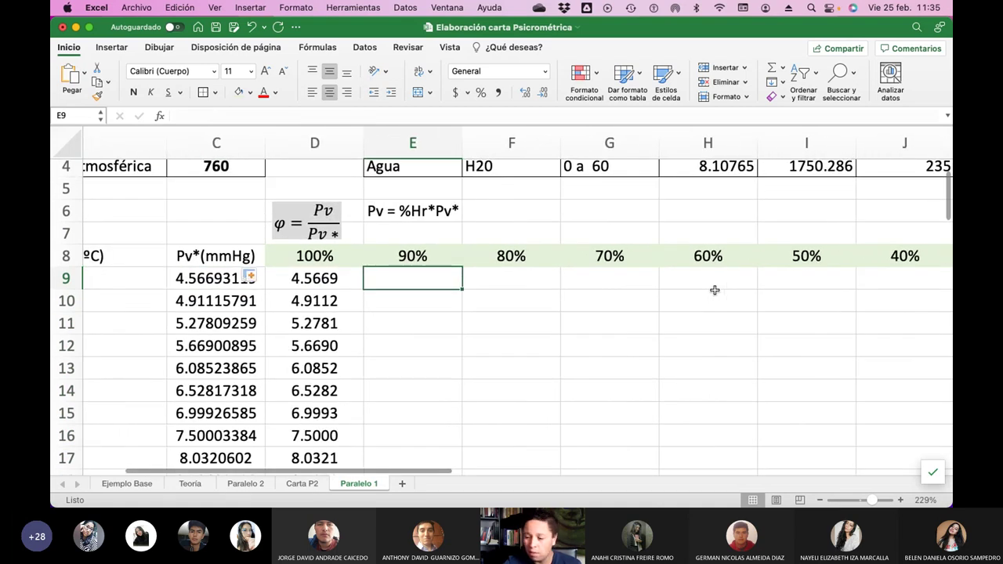
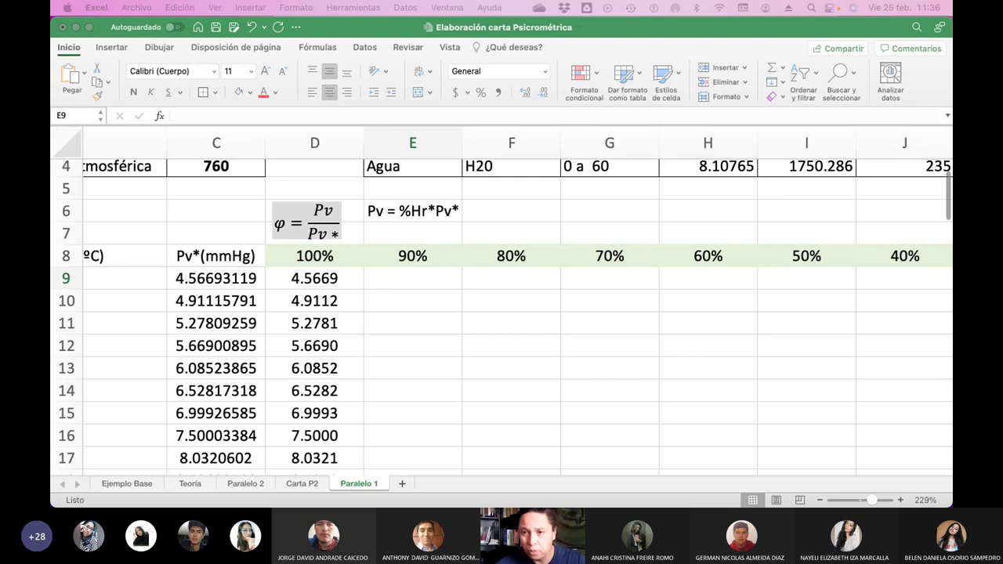
left_click(409, 279)
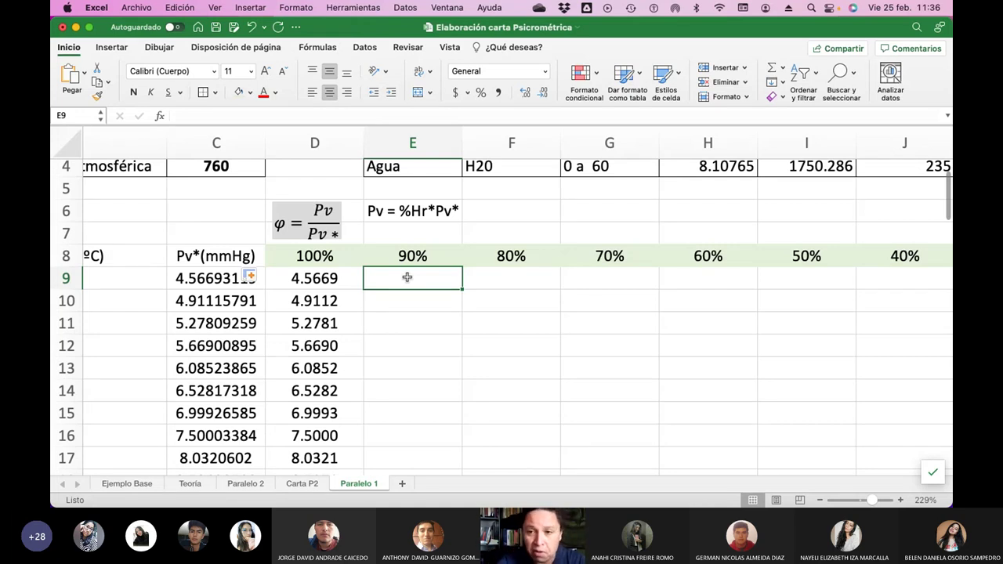
type("=")
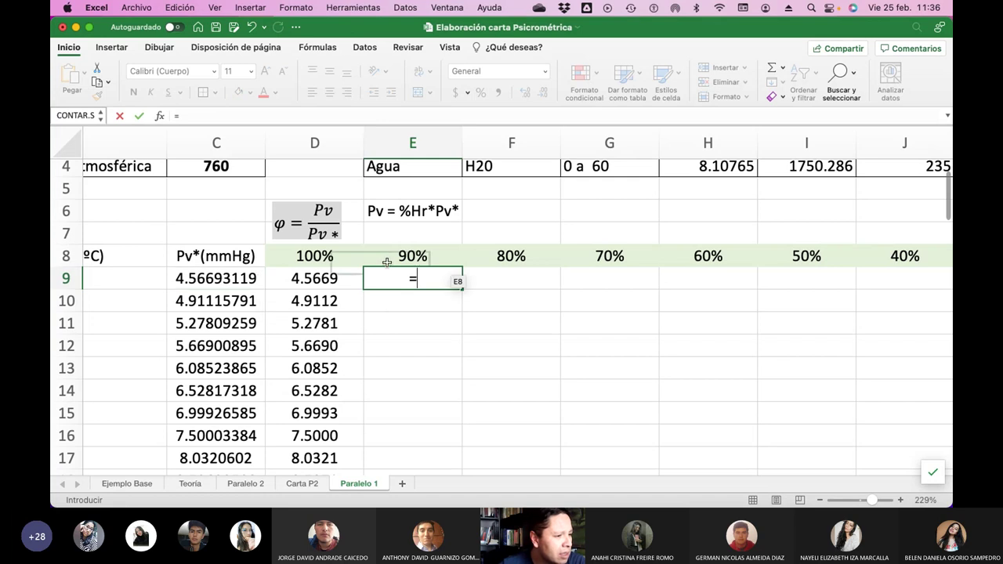
left_click(398, 261)
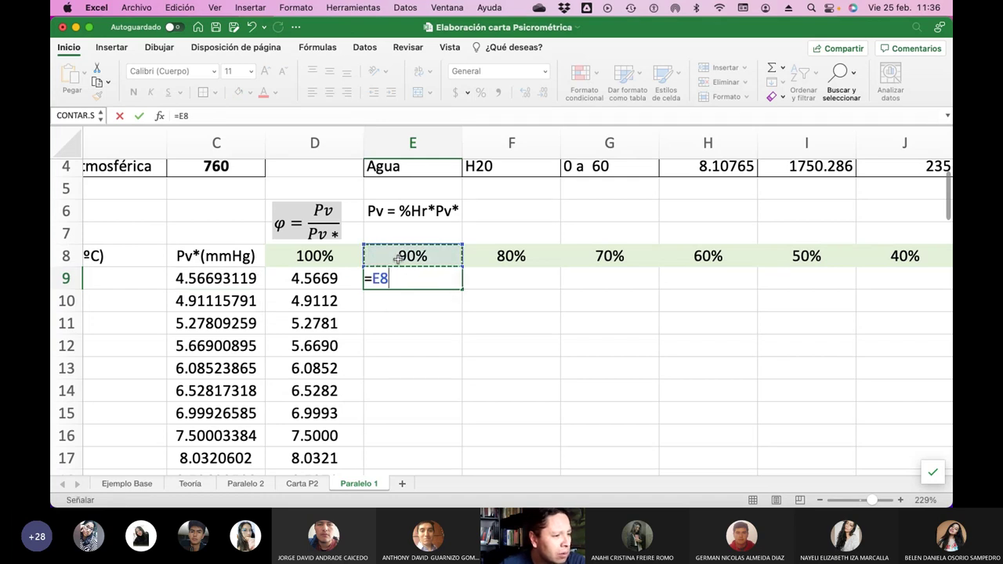
type("*")
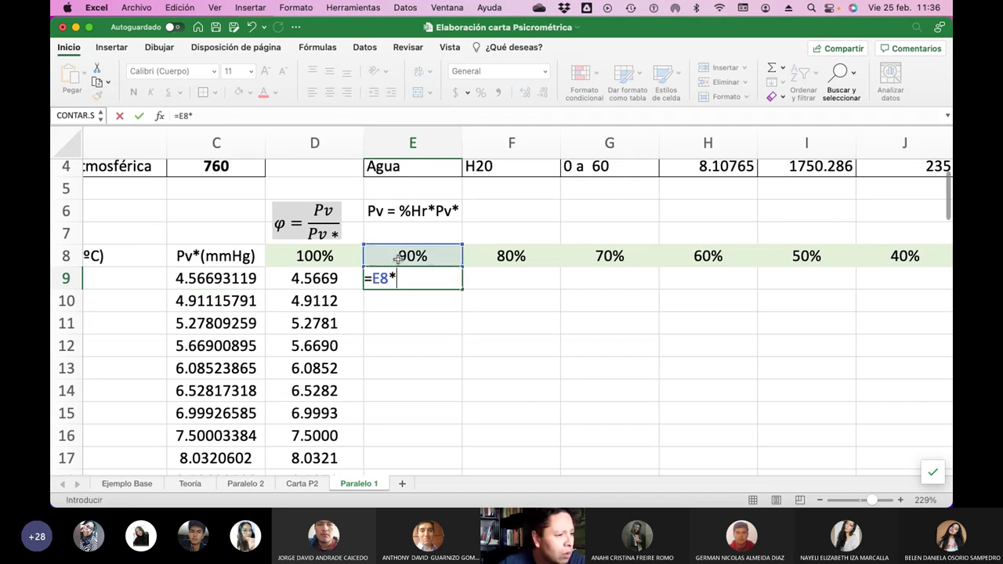
left_click(238, 283)
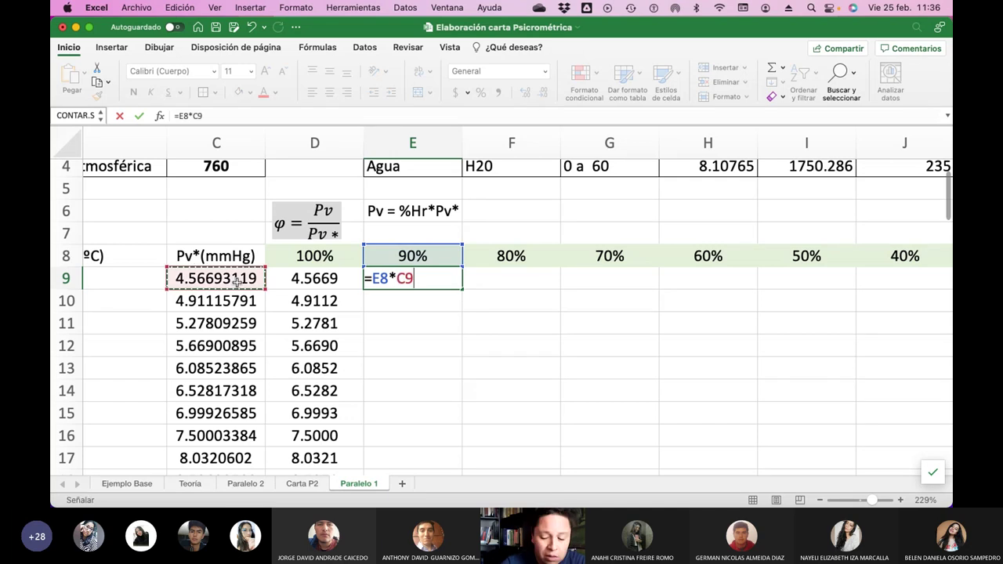
key("Return")
key("Up")
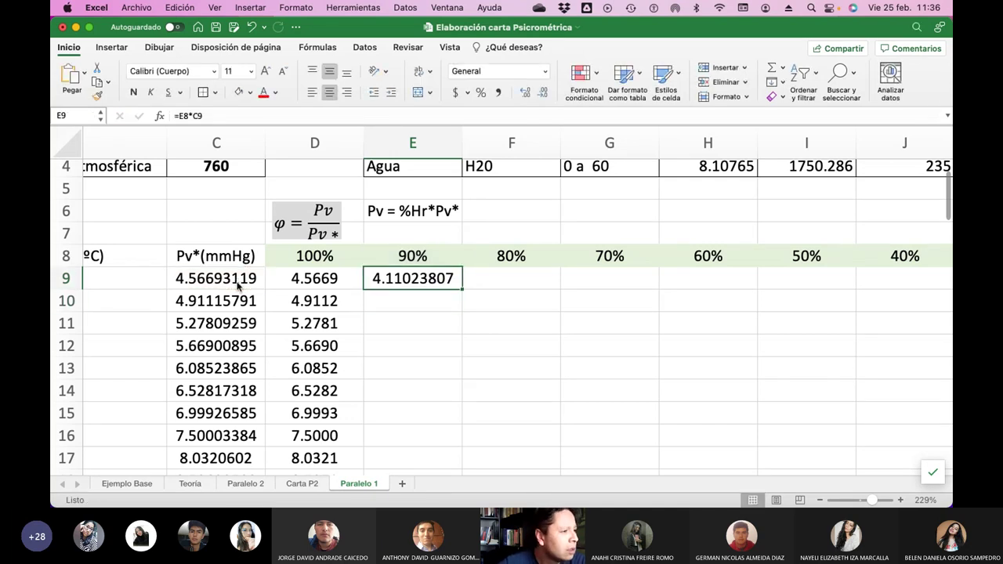
Make the humidity reference in E9 absolute as =$E$8*C9 and fill the formula down the 90% column.
left_click(179, 116)
type("$E")
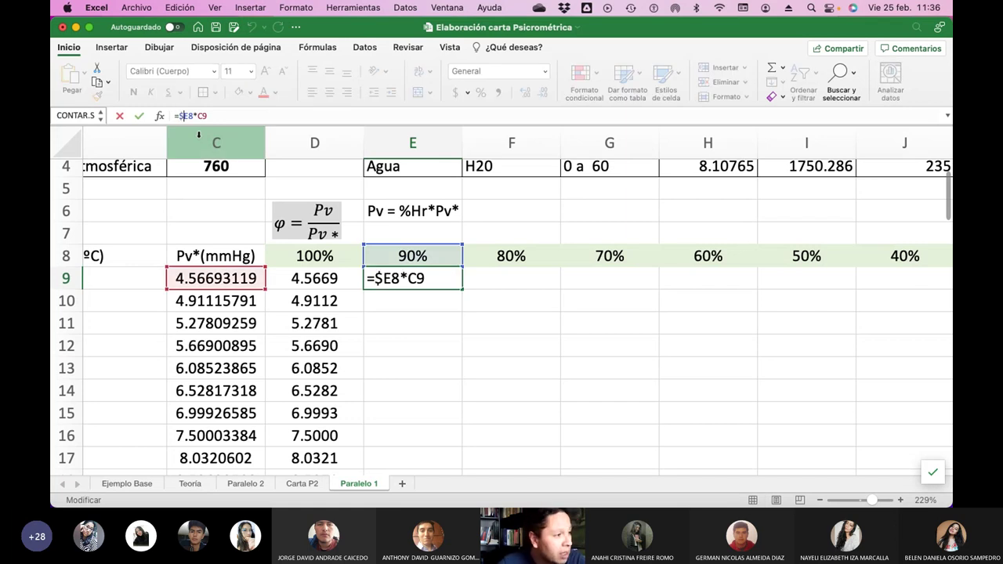
type("$")
key("Return")
key("Up")
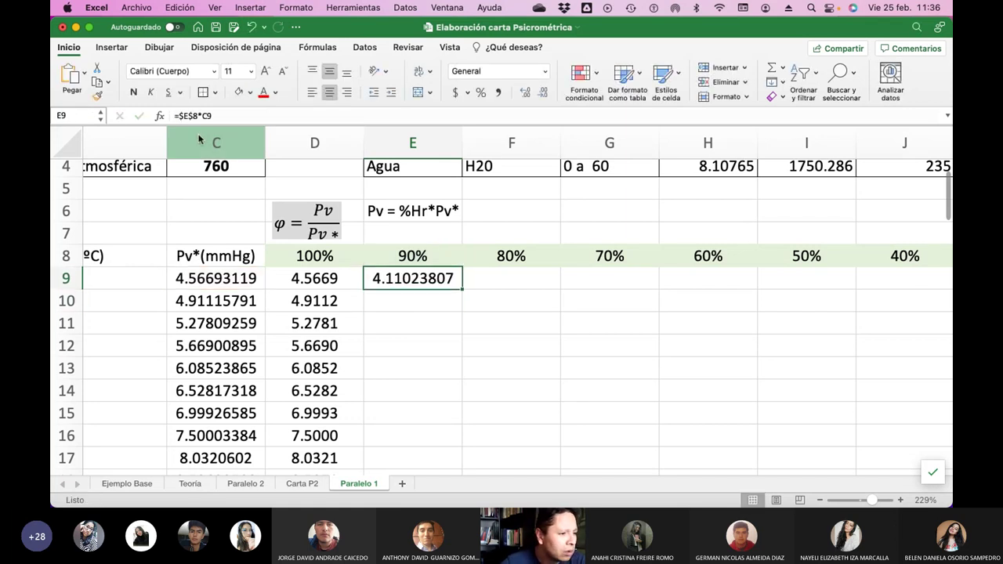
double_click(463, 290)
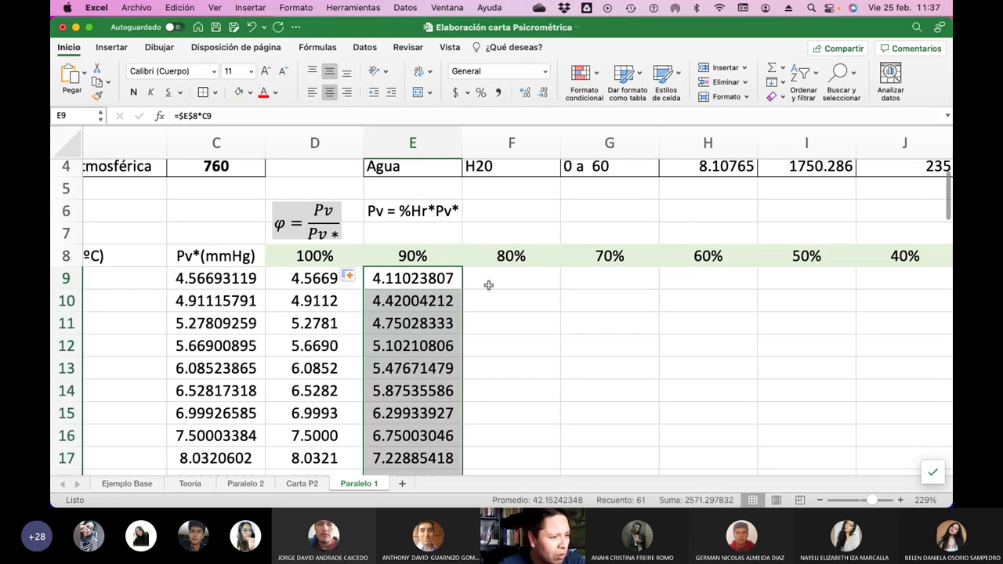
Enter the formula =C9*$F$8 in F9 and fill it down the 80% column.
left_click(488, 285)
type("=")
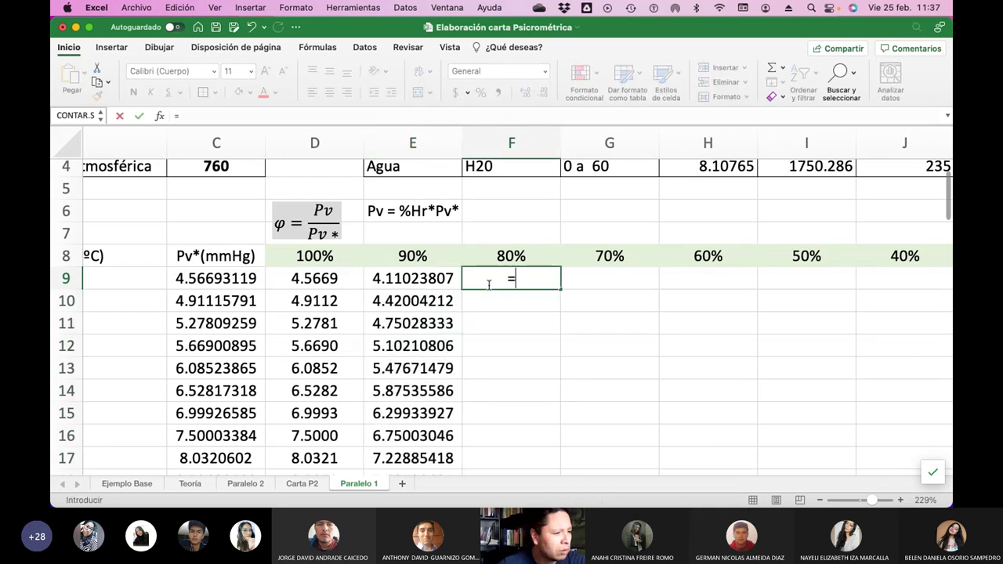
left_click(255, 280)
type("*")
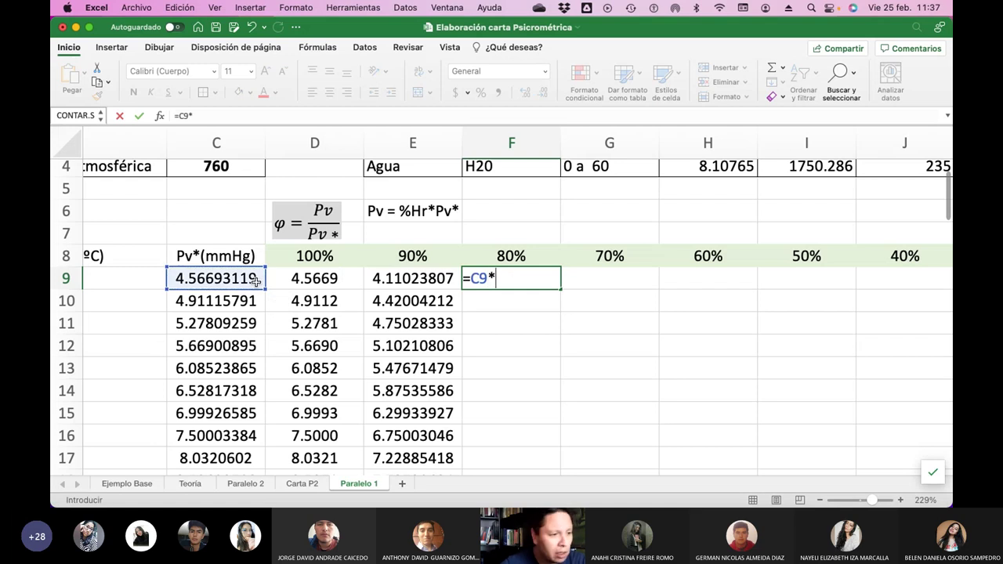
left_click(487, 259)
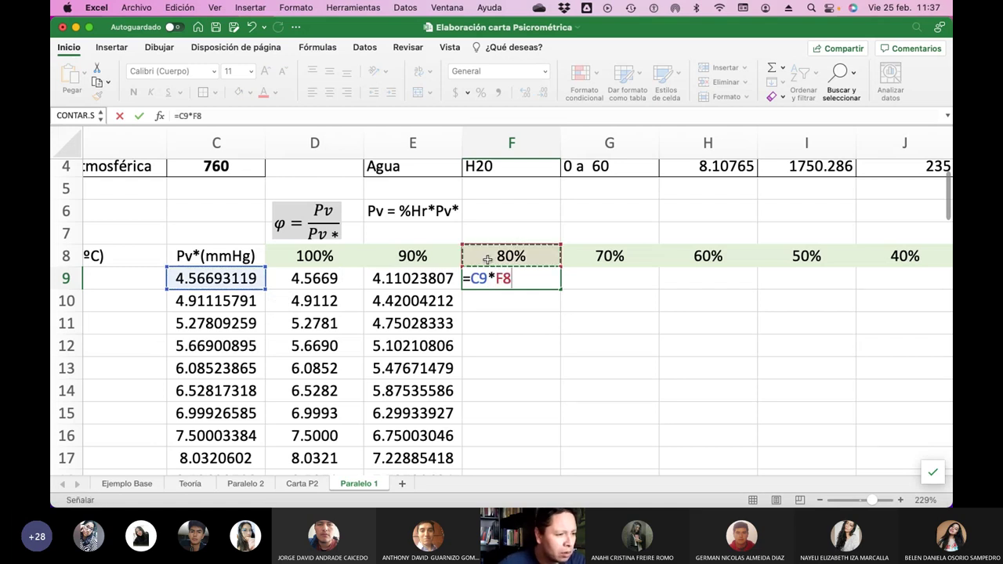
left_click(200, 119)
type("$")
key("Right")
type("$")
key("Return")
key("Up")
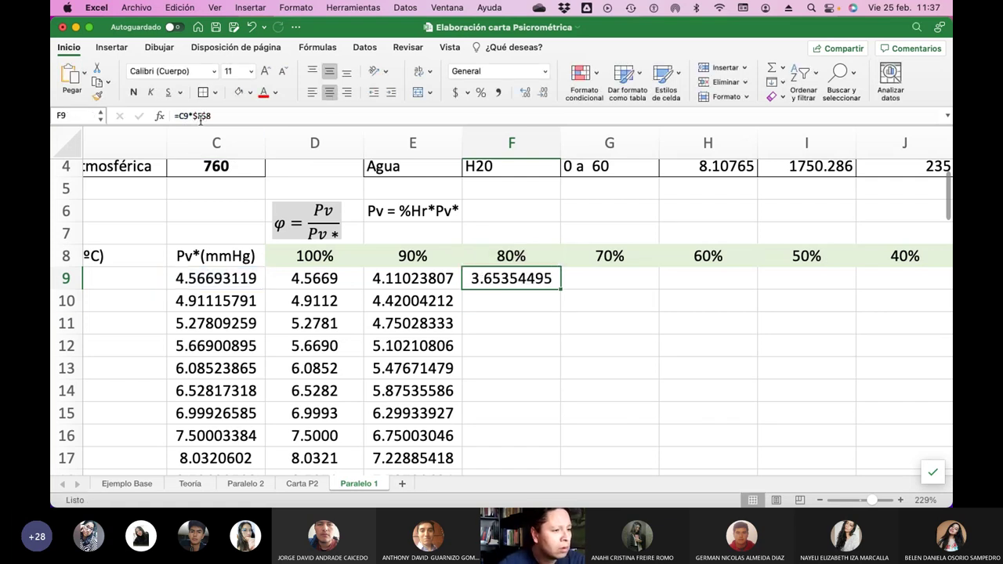
double_click(559, 289)
Enter the formula =C9*$G$8 in G9 and fill it down the 70% column.
left_click(598, 282)
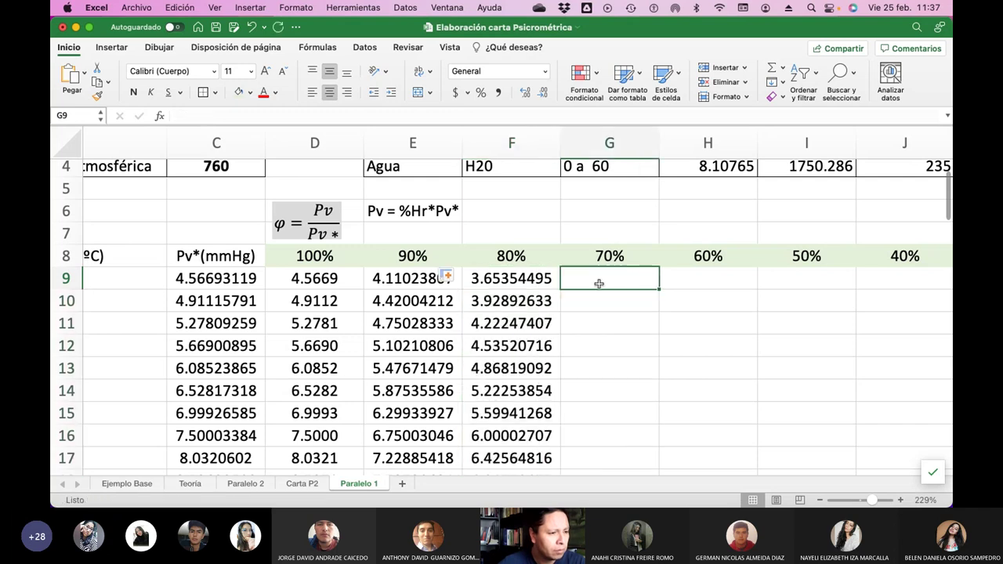
type("=")
left_click(231, 278)
type("*")
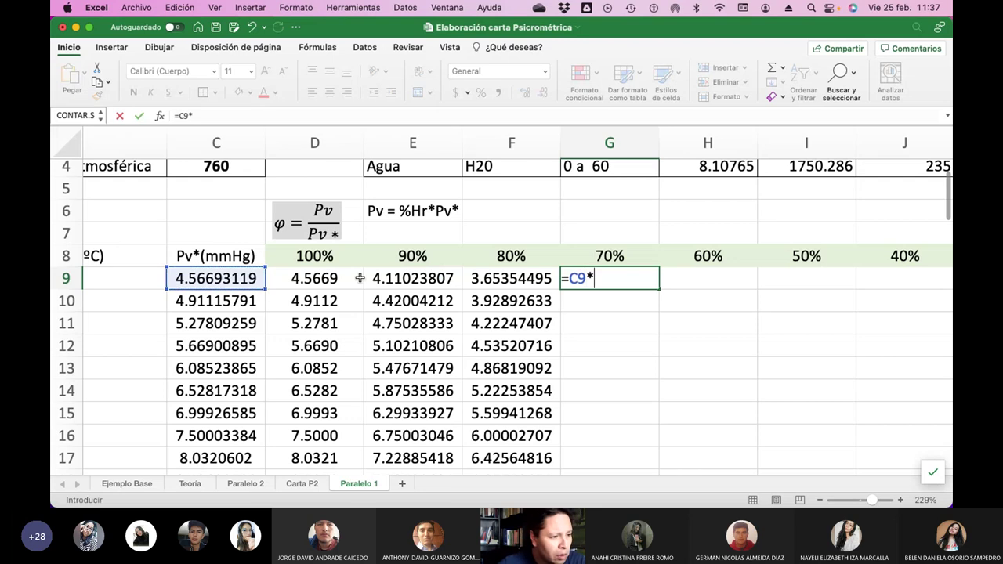
left_click(586, 257)
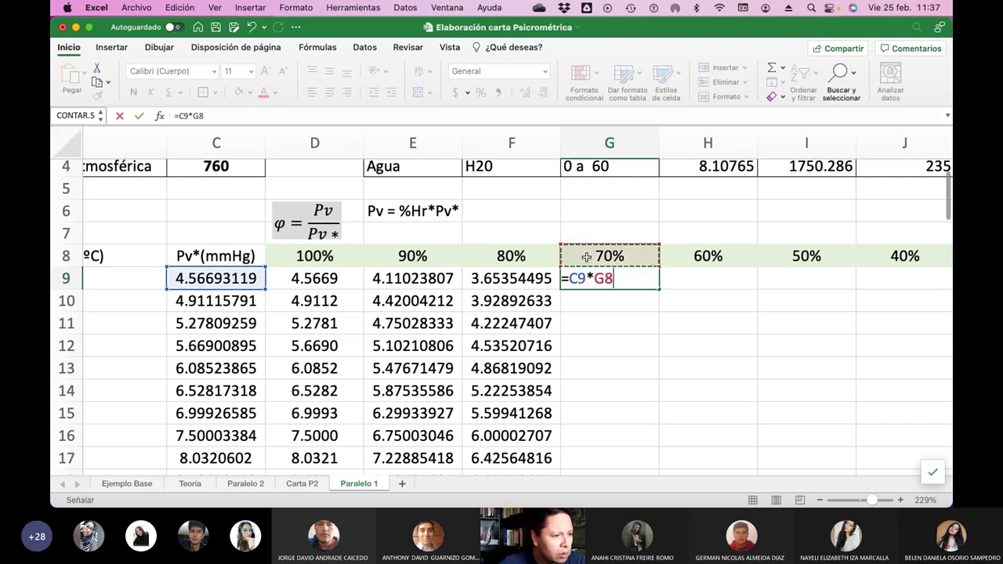
left_click(192, 116)
type("$")
key("Right")
type("$")
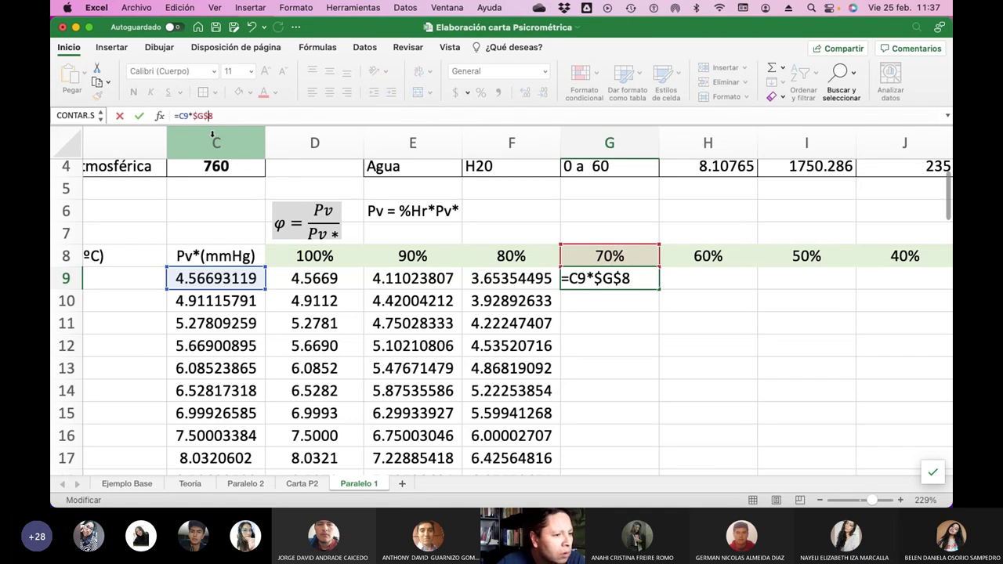
key("Return")
key("Up")
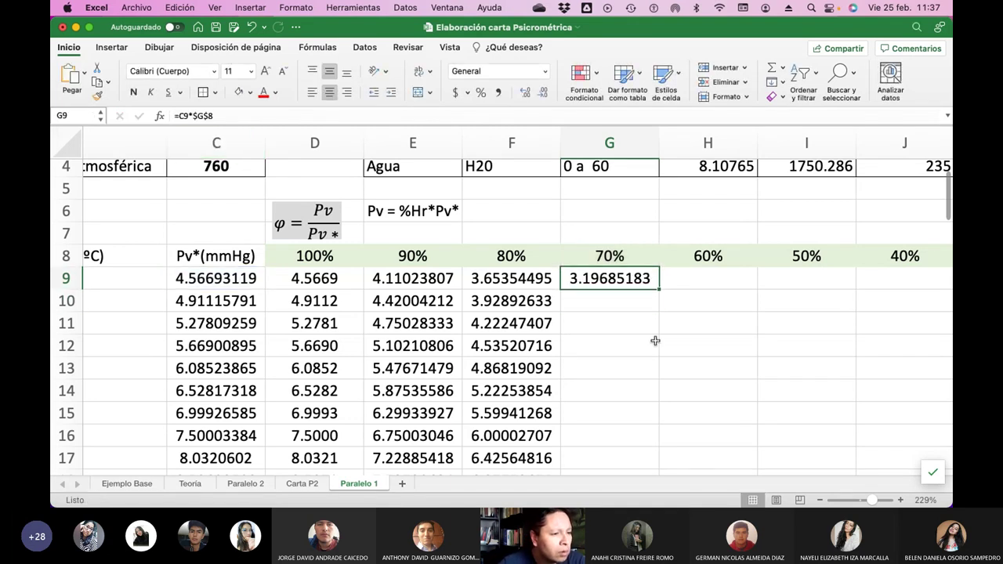
double_click(659, 289)
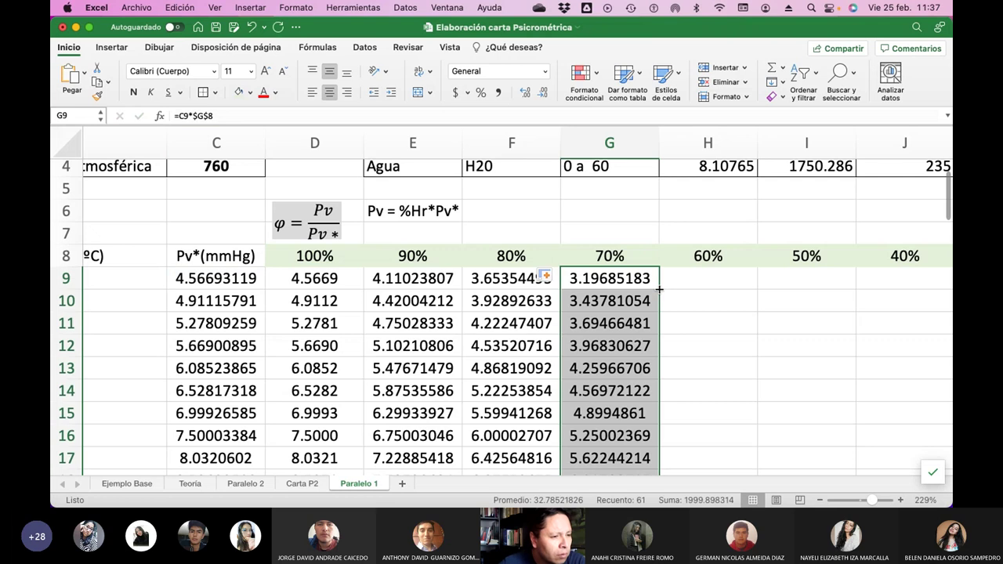
Build a formula in H9 that multiplies C9 by the 60% humidity in H8.
left_click_drag(689, 279, 689, 454)
left_click(689, 279)
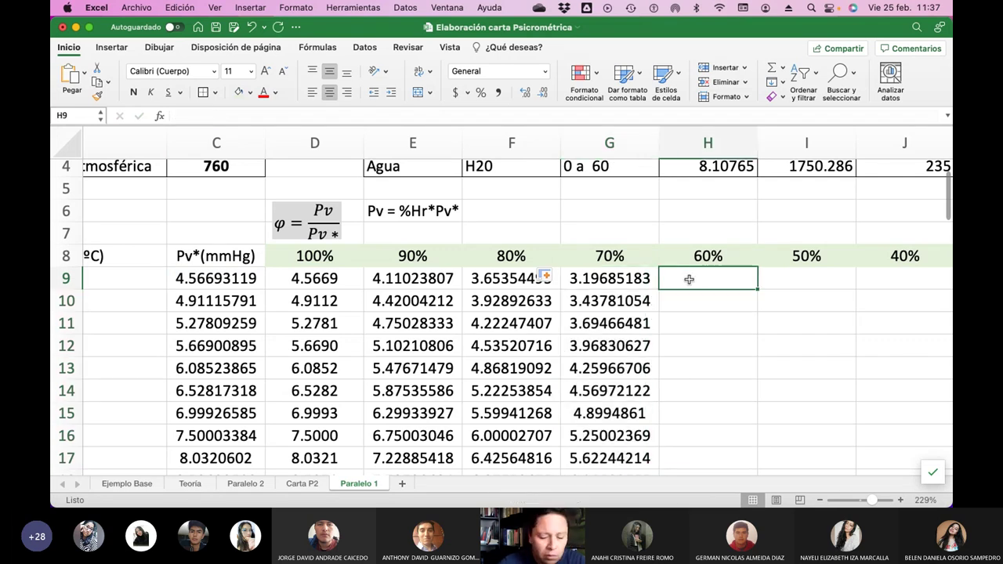
type("=")
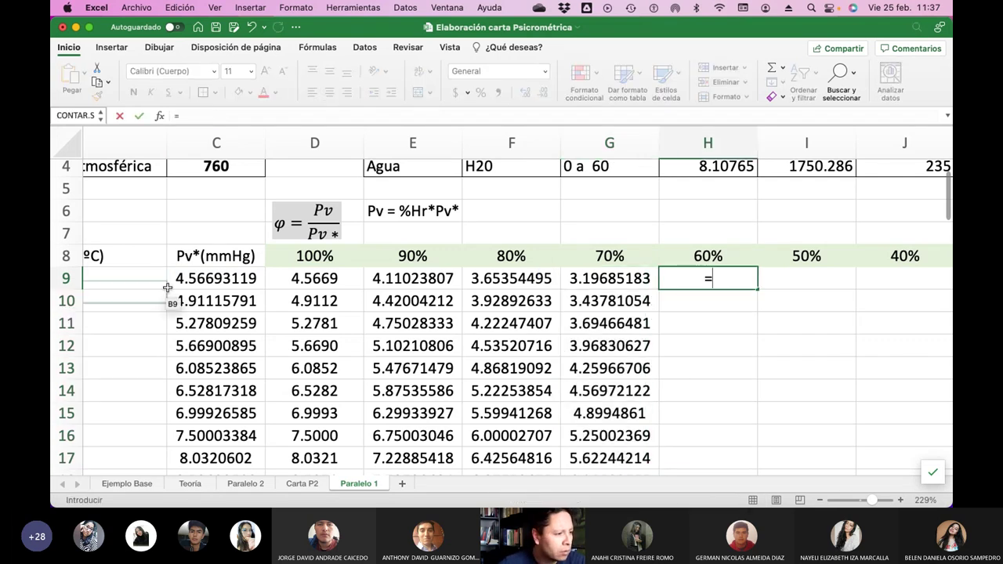
left_click(188, 279)
type("*")
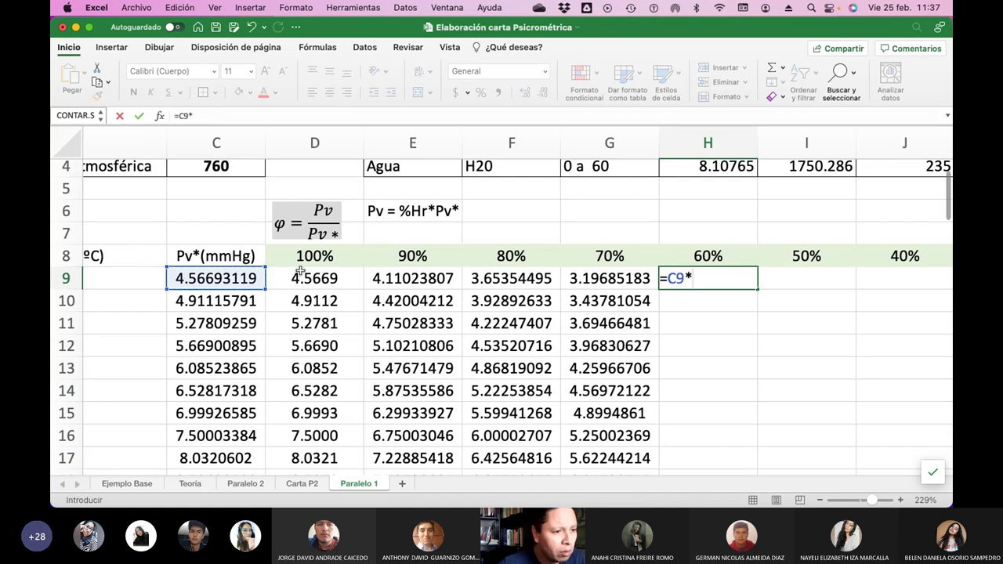
left_click(689, 253)
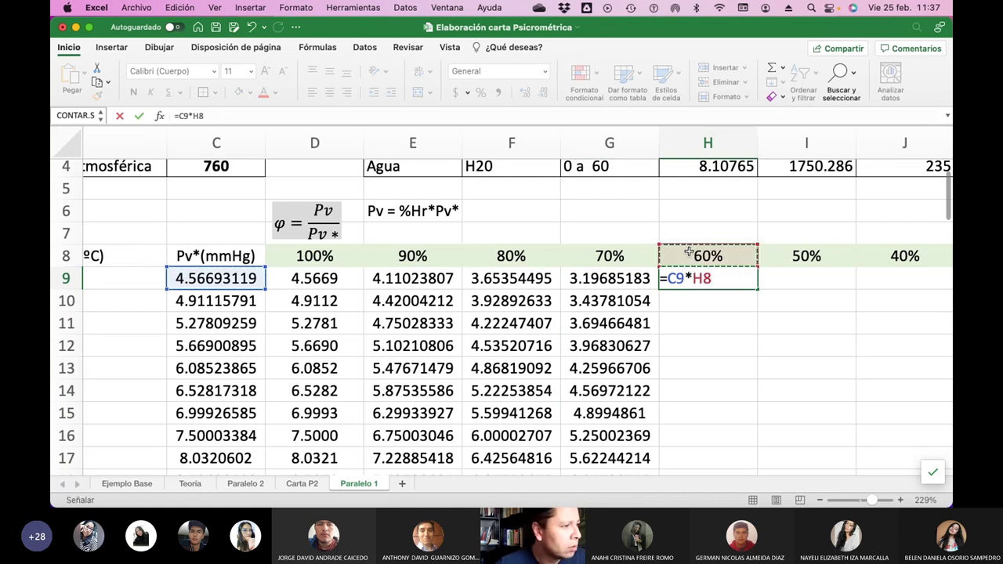
Make the humidity reference absolute as =C9*$H$8 and fill the H9 formula down the 60% column.
key("F2")
key("Left")
key("Left")
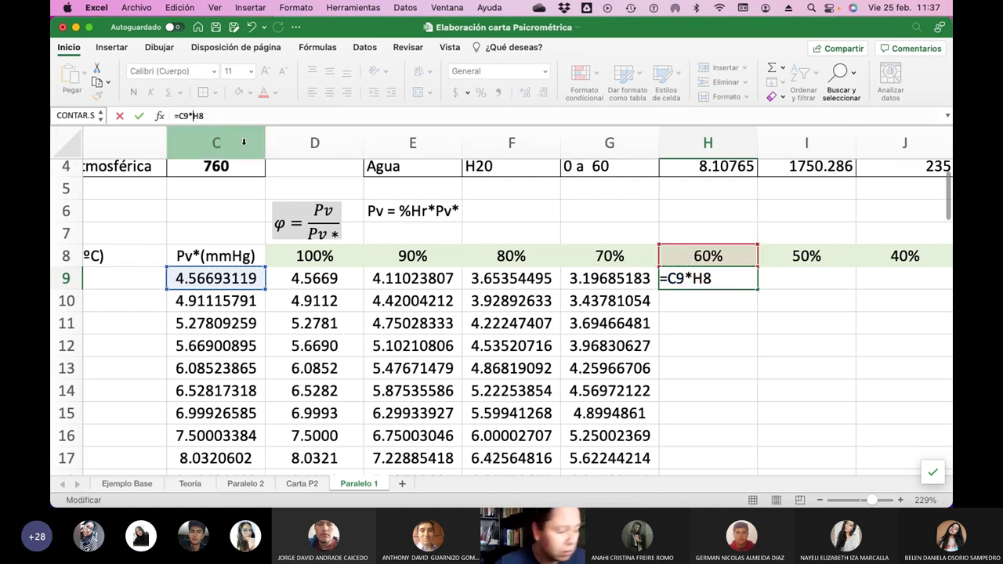
type("$")
key("Right")
type("$")
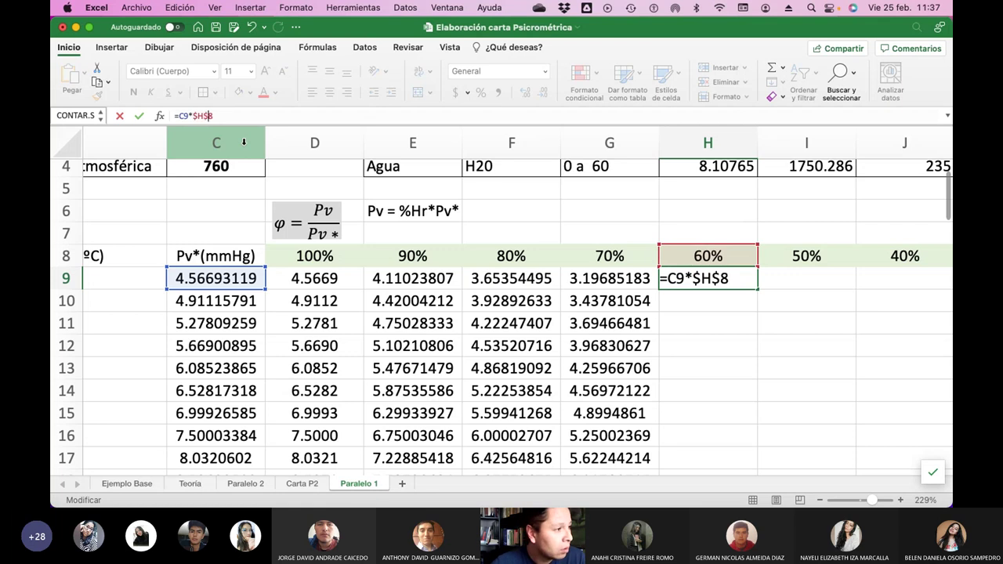
key("Return")
key("Up")
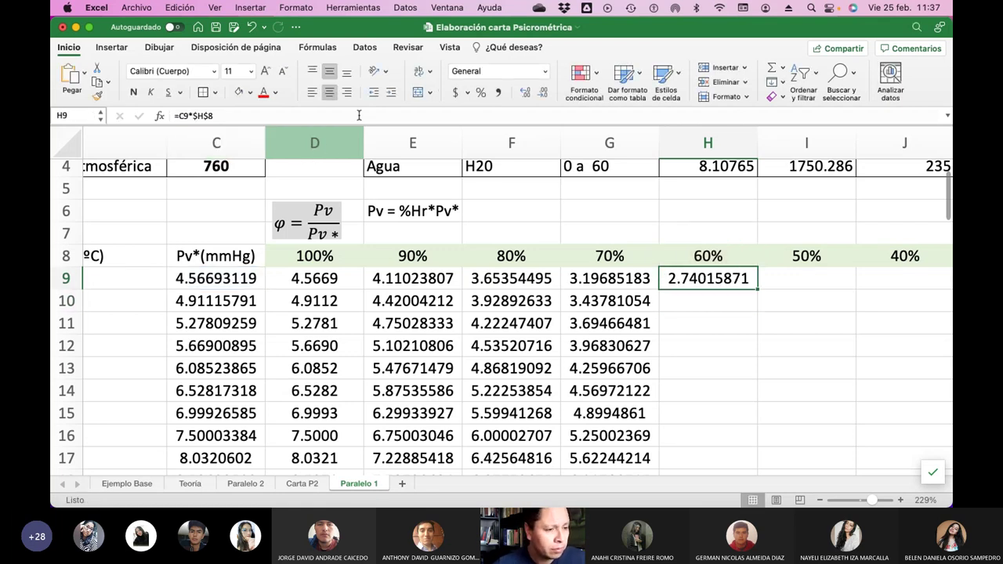
double_click(756, 290)
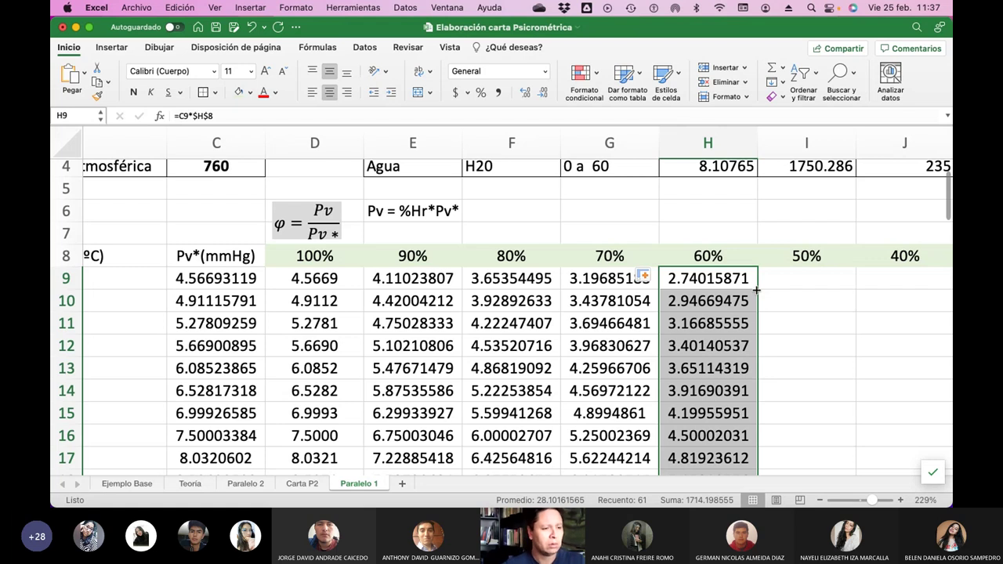
Try to fill the H9 formula across row 9 into the 50% to 10% columns, I9 to M9.
scroll(718, 316, "right", 2)
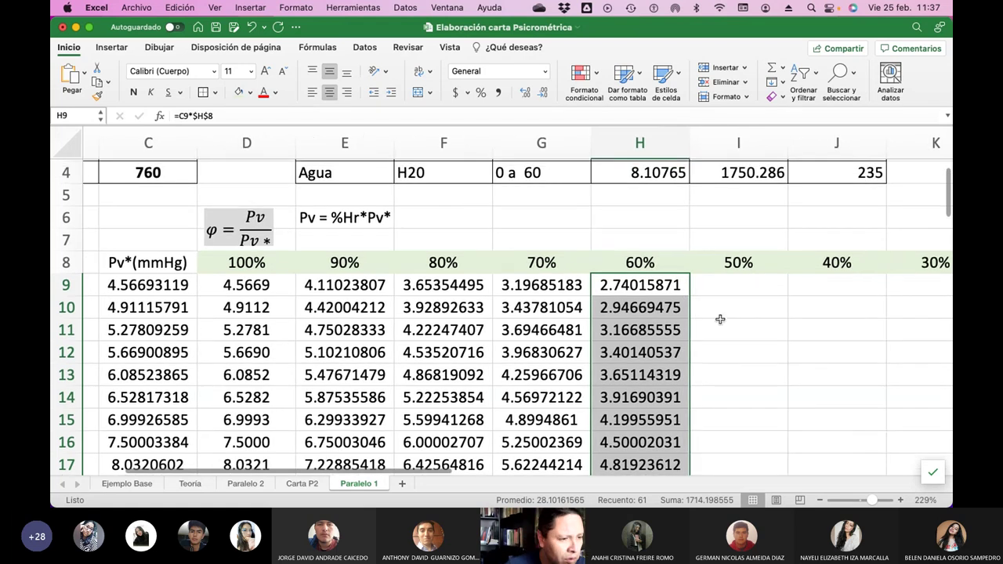
left_click(745, 291)
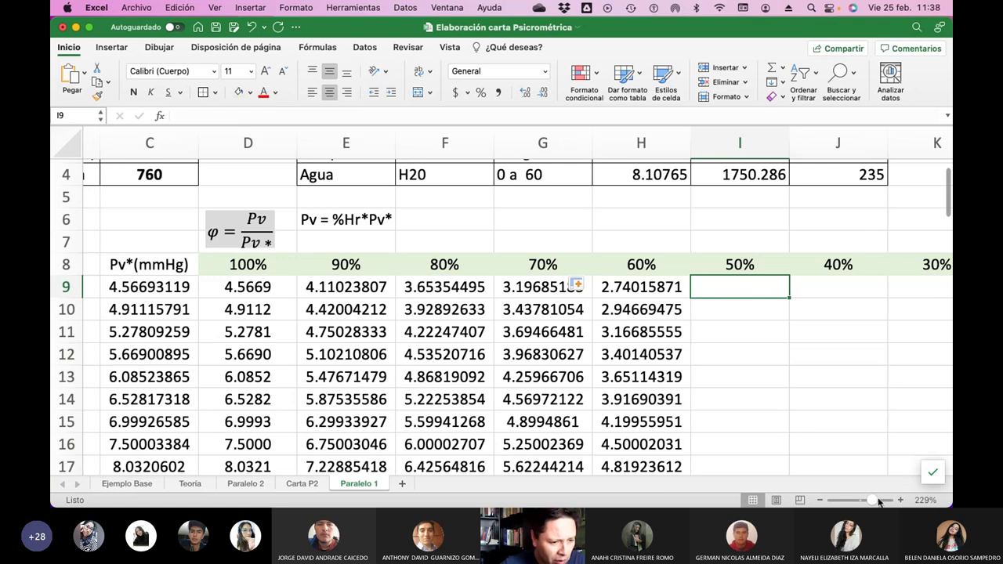
left_click_drag(875, 503, 863, 502)
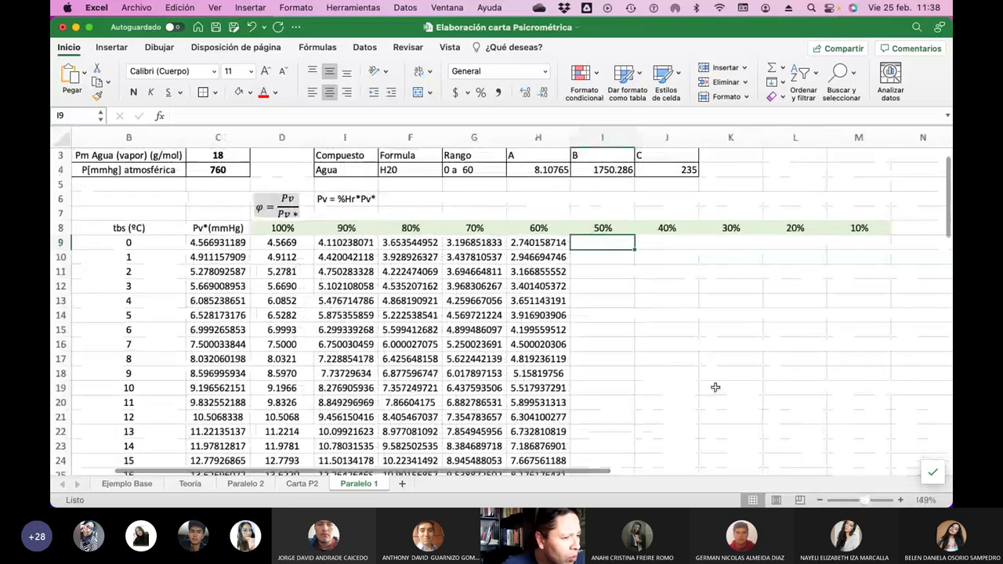
scroll(712, 386, "down", 1)
scroll(713, 385, "right", 1)
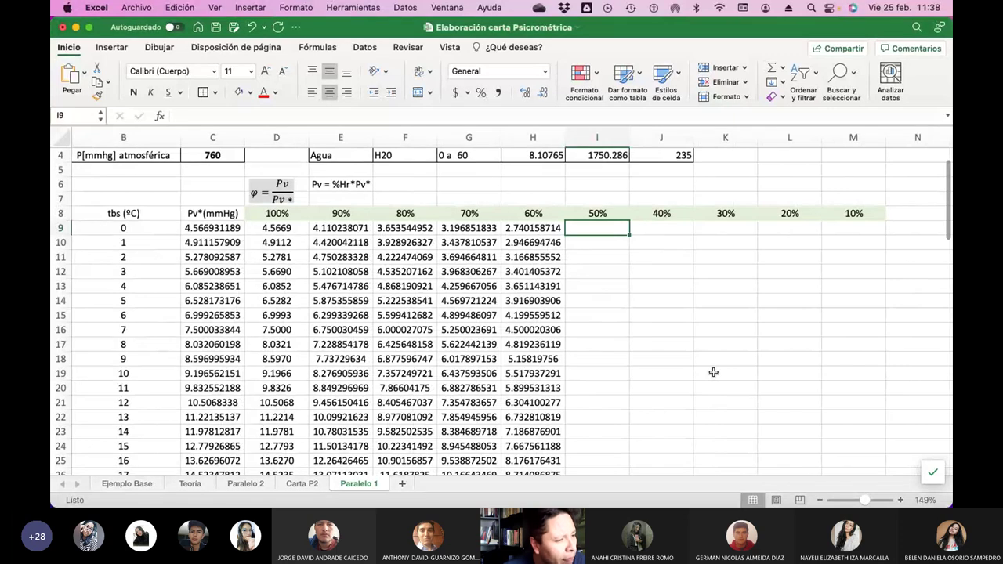
left_click(536, 230)
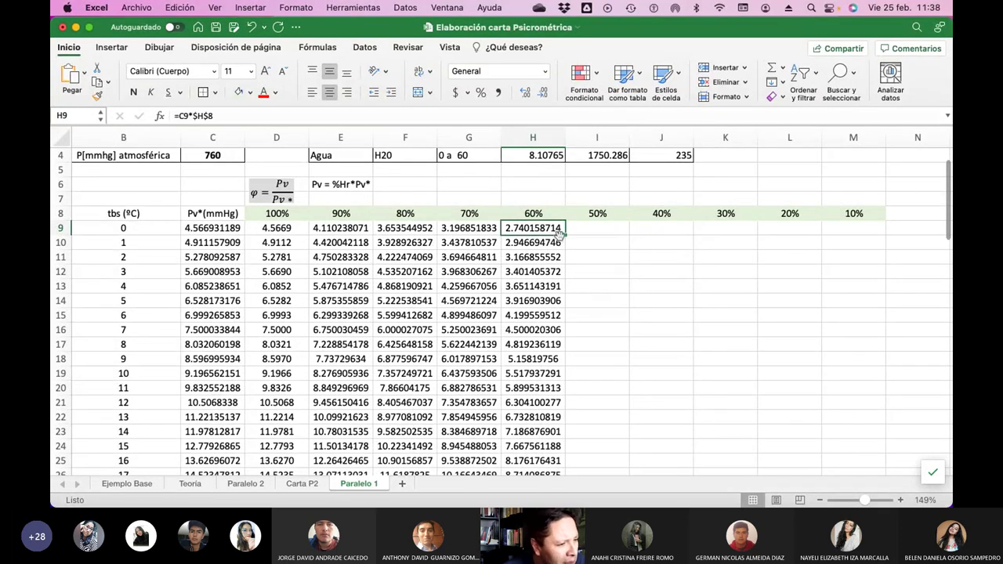
left_click_drag(565, 234, 881, 232)
left_click(730, 260)
left_click(603, 227)
Clear the copied formula from I9 in the 50% column.
left_click(235, 114)
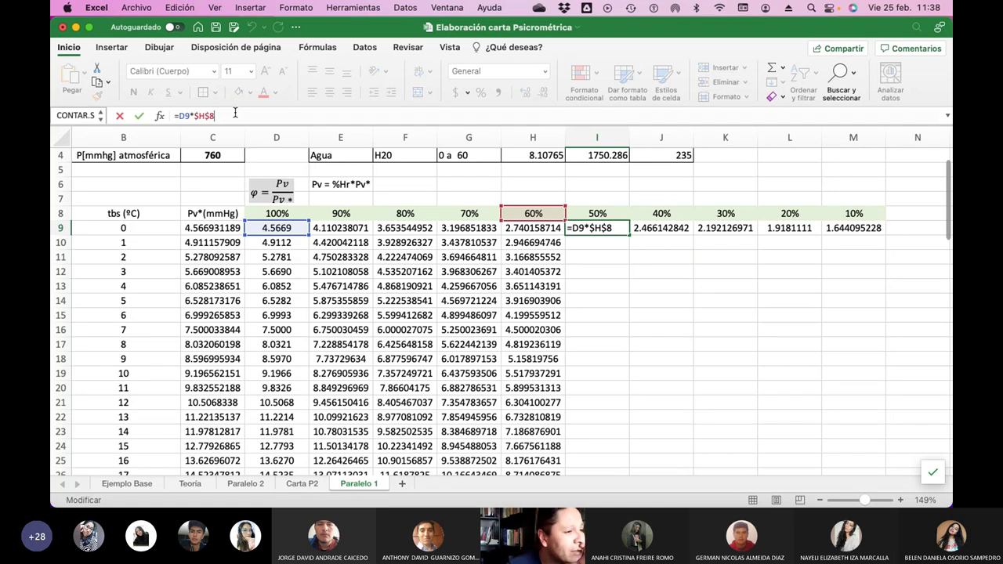
key("BackSpace")
key("BackSpace")
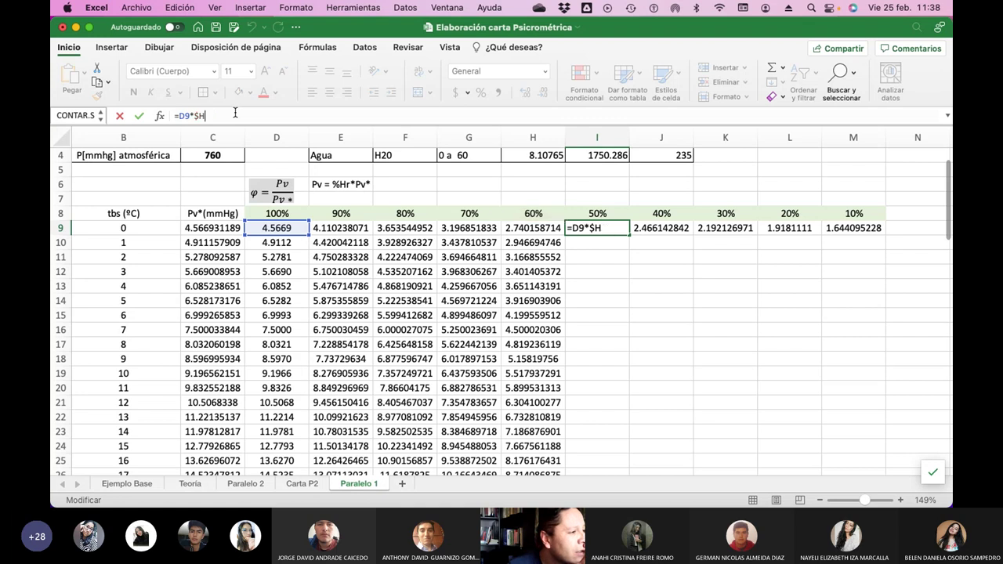
key("BackSpace")
key("BackSpace")
key("BackSpace")
key("BackSpace")
key("BackSpace")
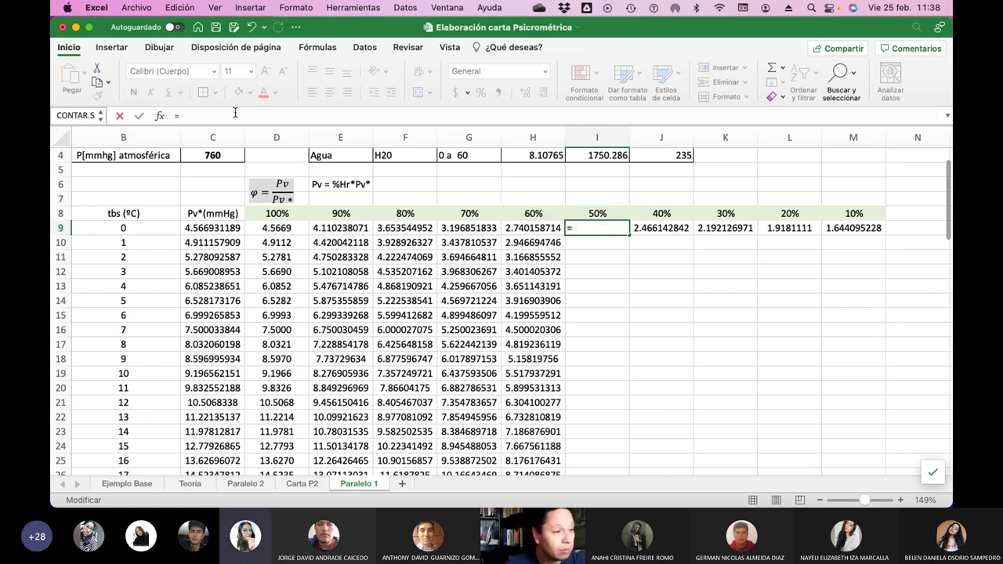
key("Return")
key("Up")
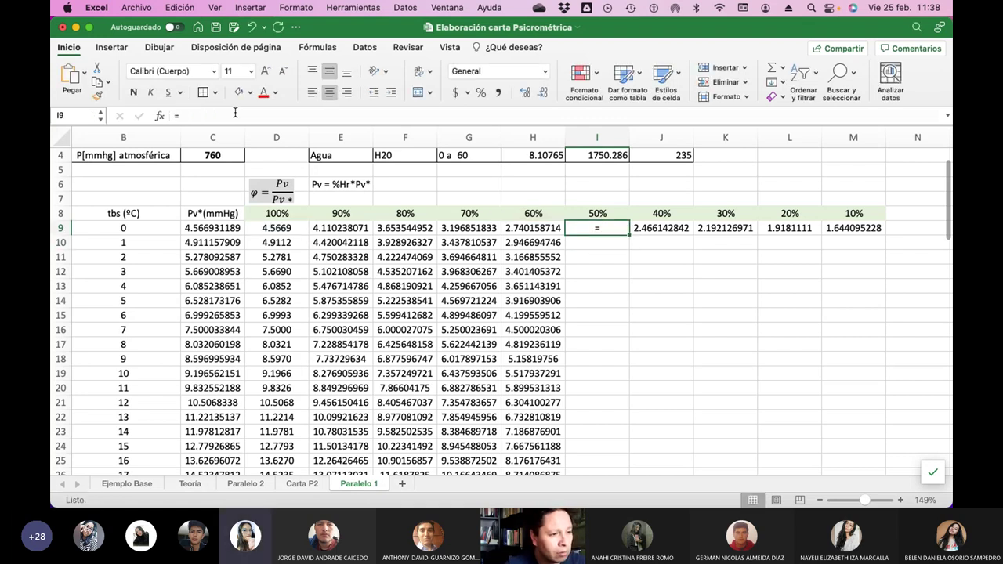
key("Delete")
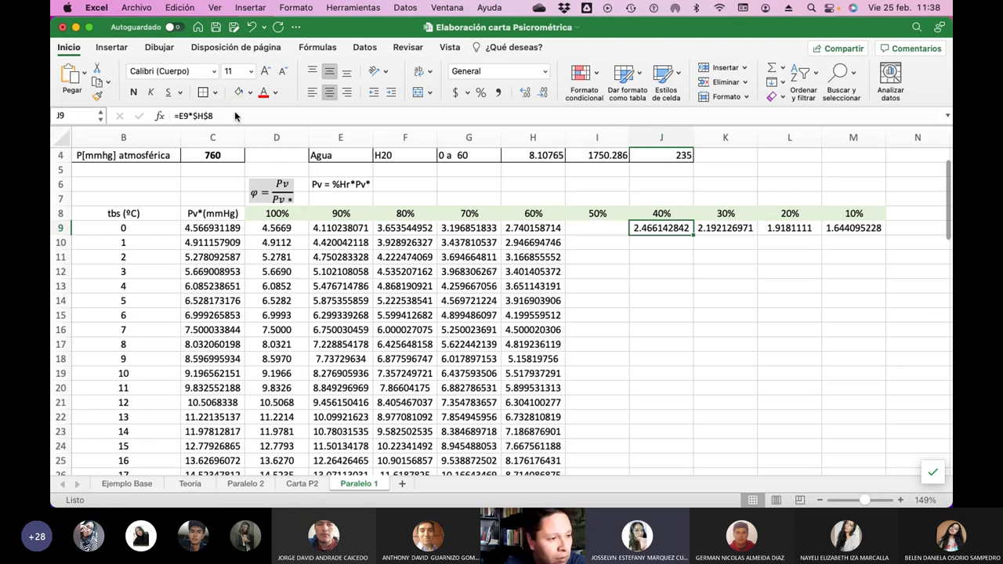
Delete the copied formulas from J9 to M9 in the 40% to 10% columns.
key("Right")
key("Delete")
key("Right")
key("Delete")
key("Right")
key("Delete")
key("Right")
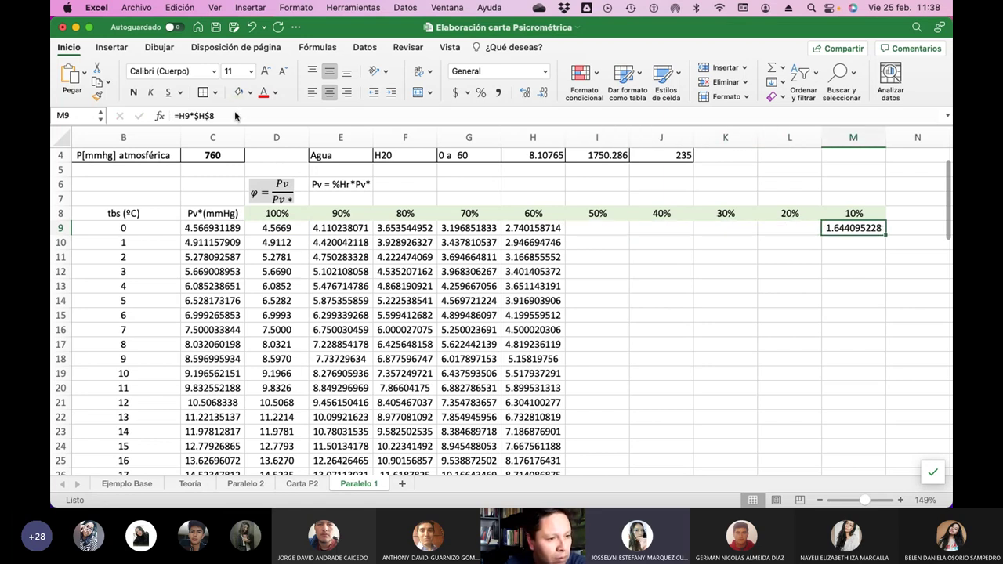
key("Delete")
key("Left")
key("Left")
key("Left")
key("Left")
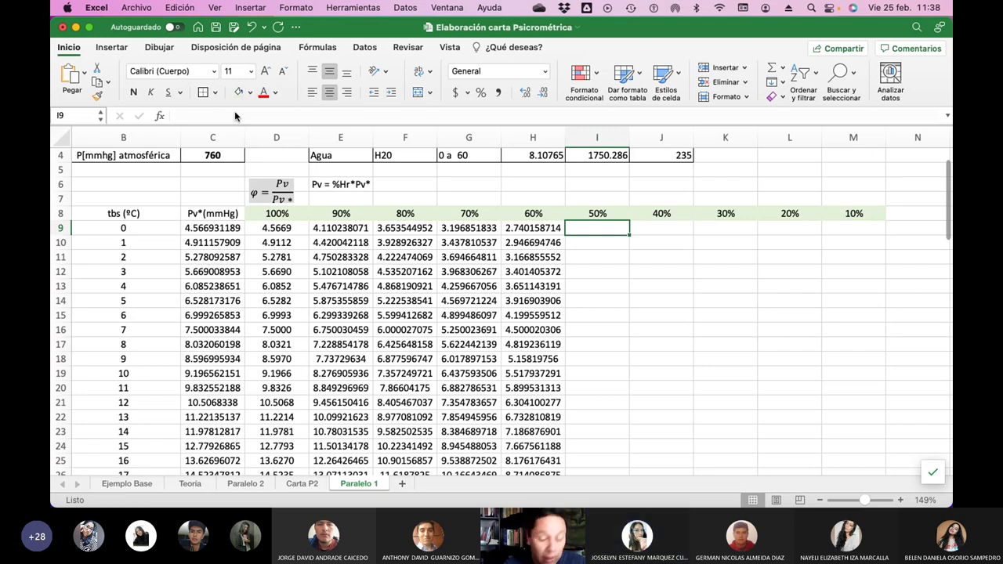
Enter the formula =C9*$I$8 in I9 to calculate the vapour pressure at 50% humidity.
key("Left")
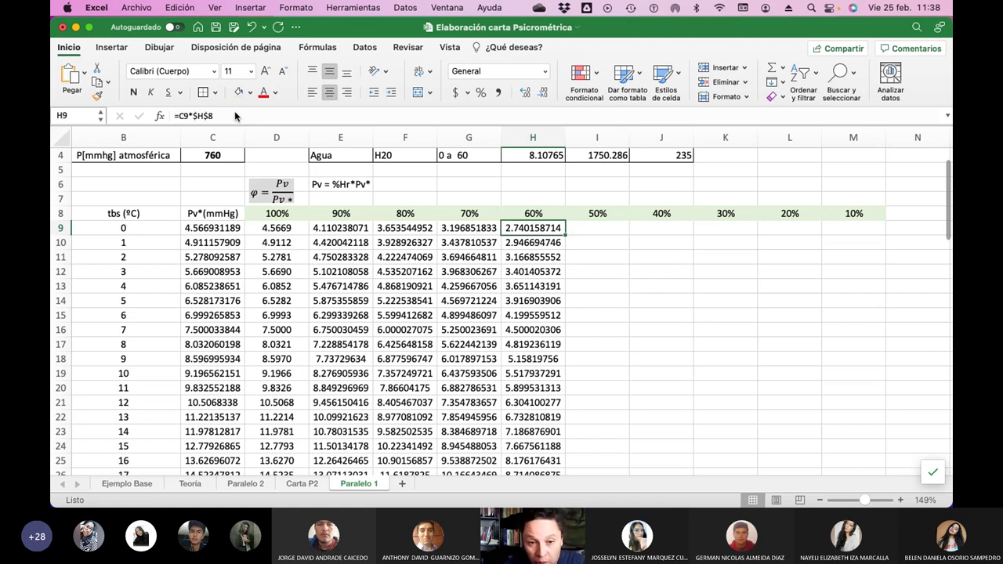
key("Right")
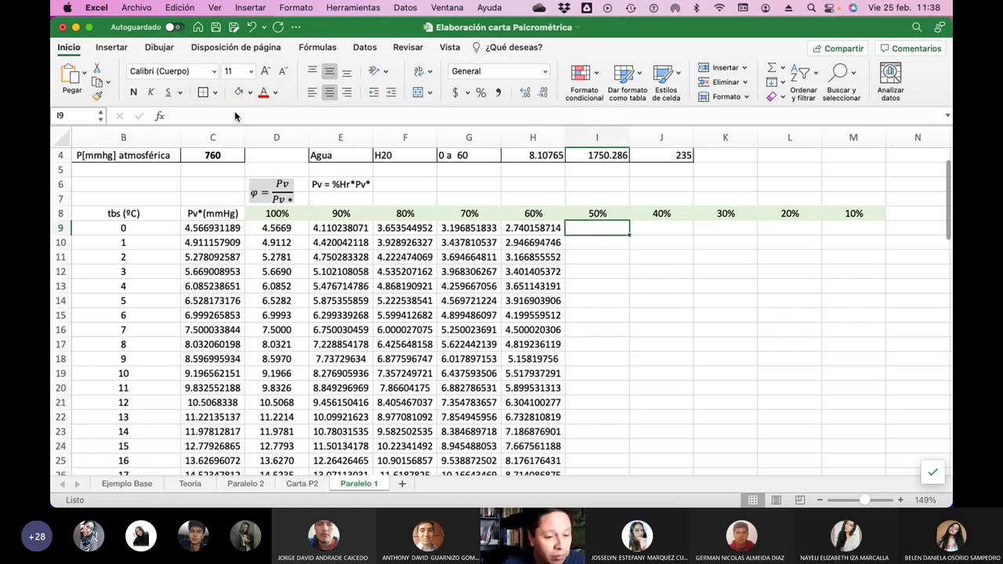
type("=")
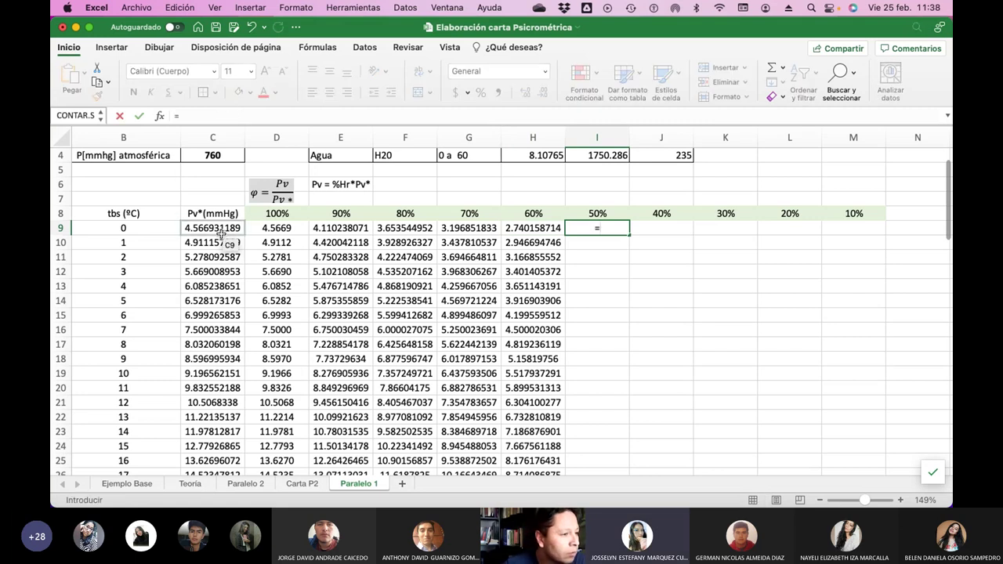
left_click(221, 233)
type("*")
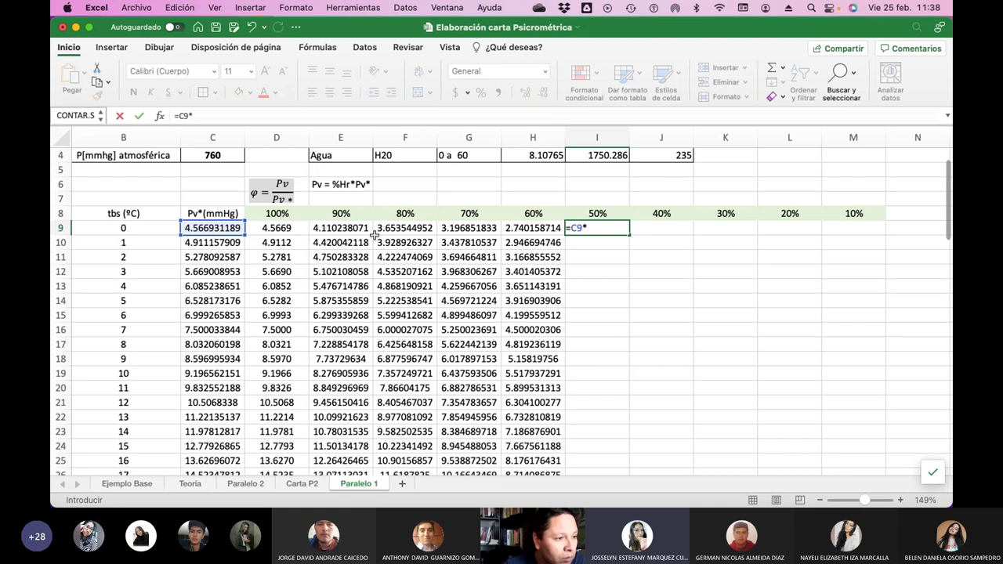
left_click(595, 213)
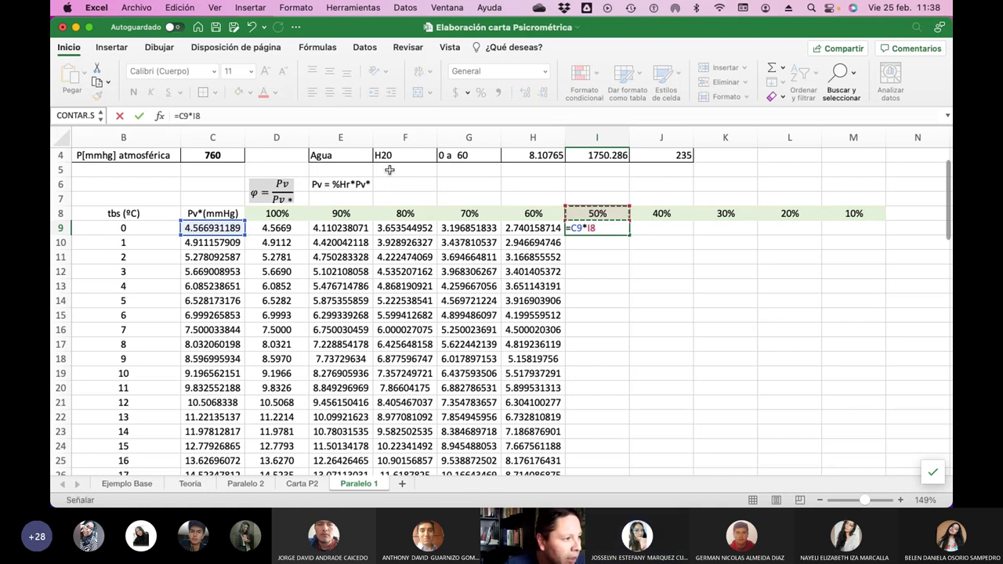
left_click(196, 116)
type("$I$")
key("Return")
key("Up")
Build a formula in J9 that multiplies C9 by the 40% humidity in J8.
key("Right")
type("=")
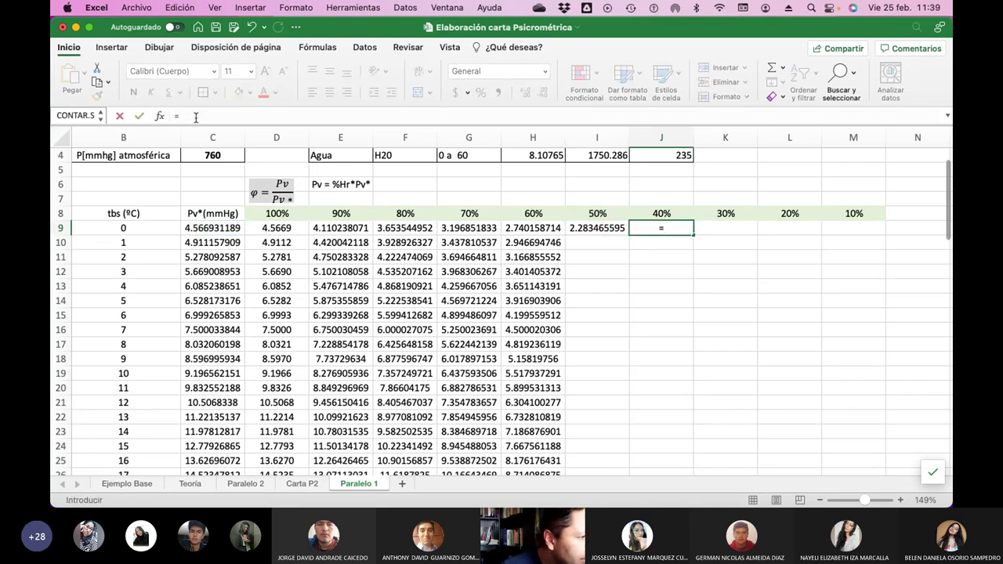
left_click(202, 223)
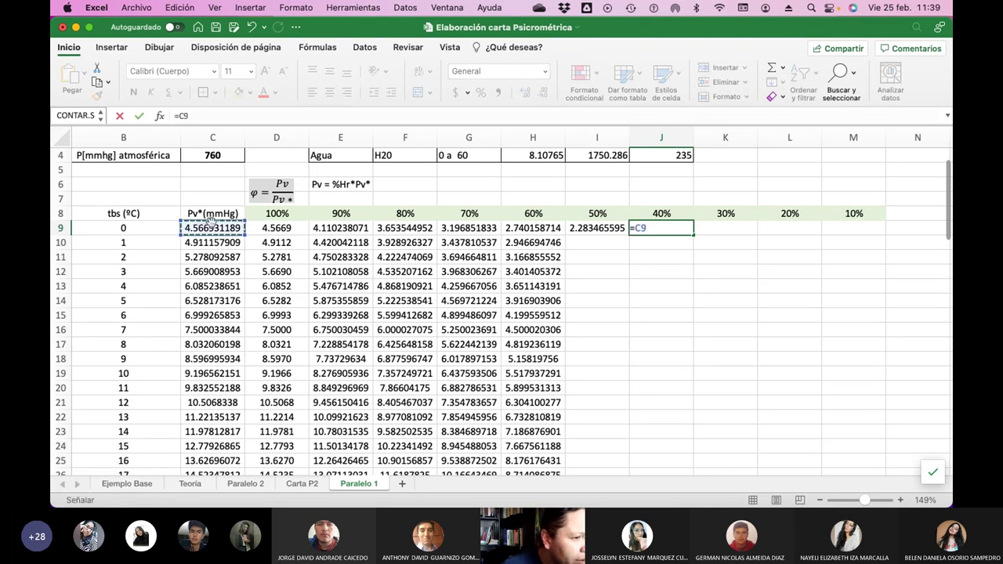
type("*")
scroll(470, 259, "up", 3)
scroll(470, 258, "right", 1)
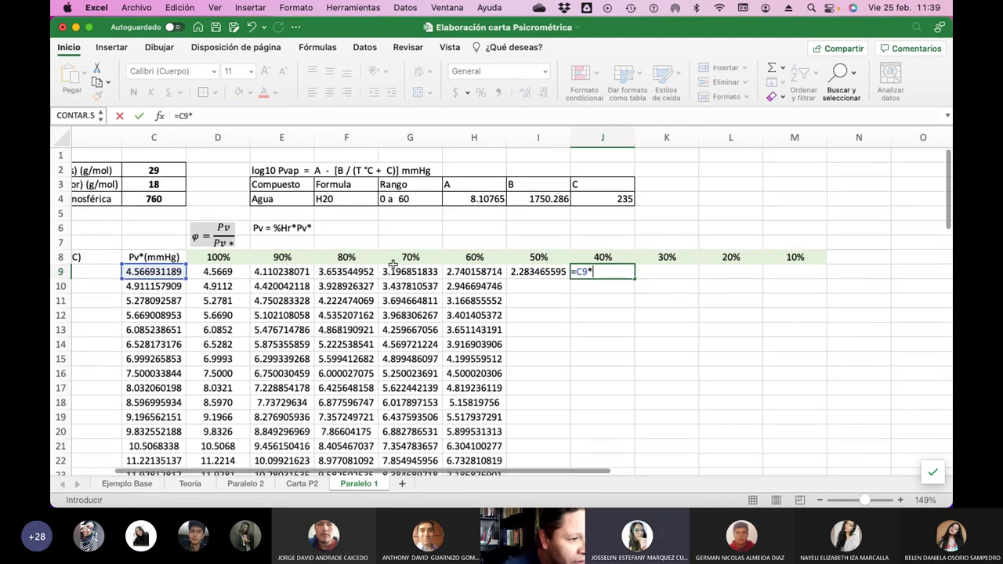
left_click(592, 258)
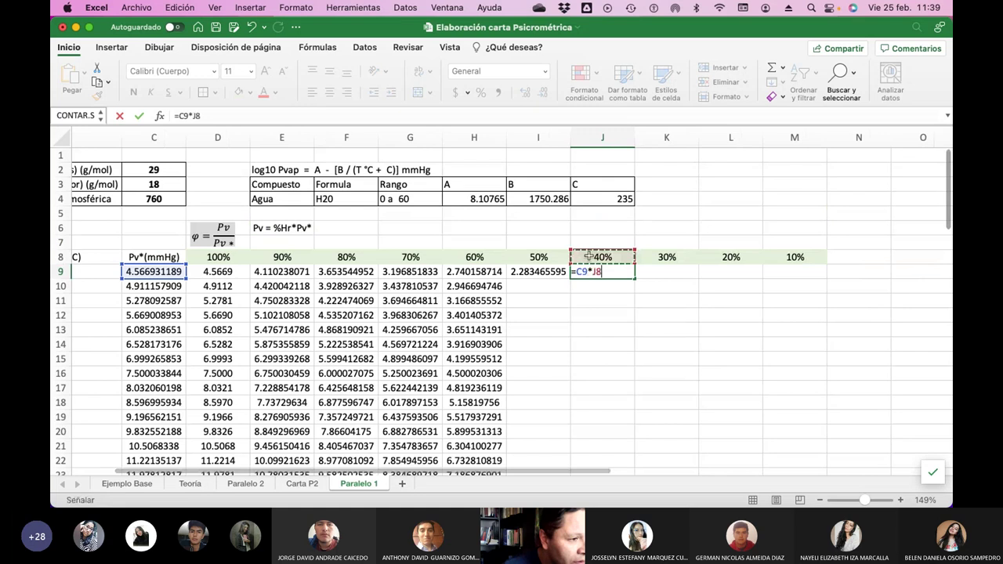
Change the J9 formula to the mixed references =C$9*$J8 and fill it across to M9 in the 10% column.
left_click(183, 116)
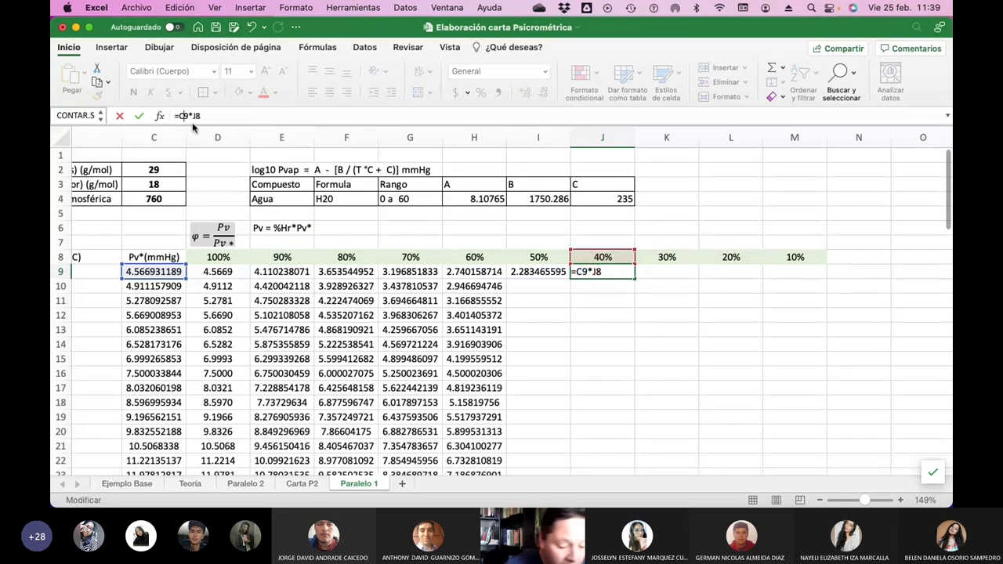
type("$")
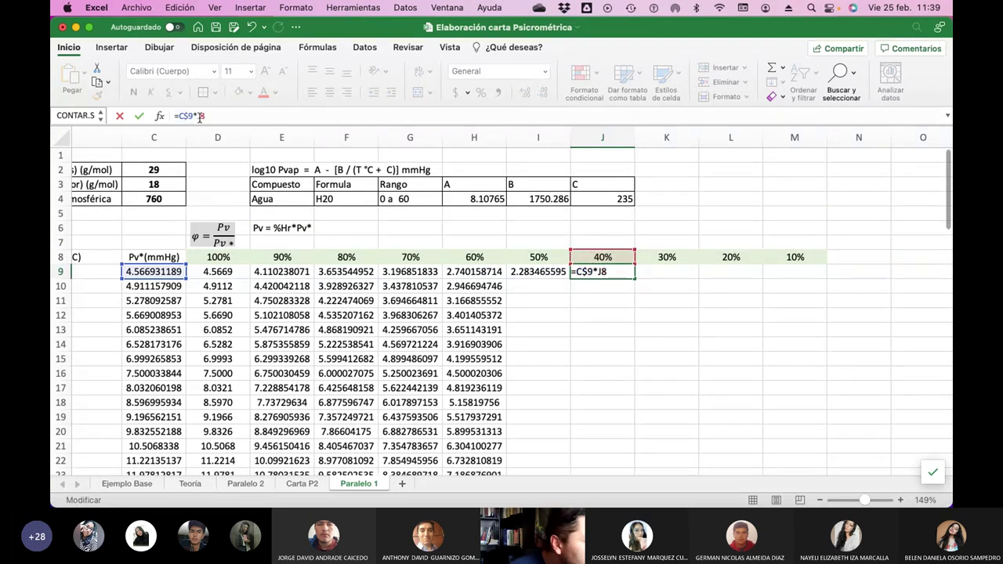
left_click(202, 118)
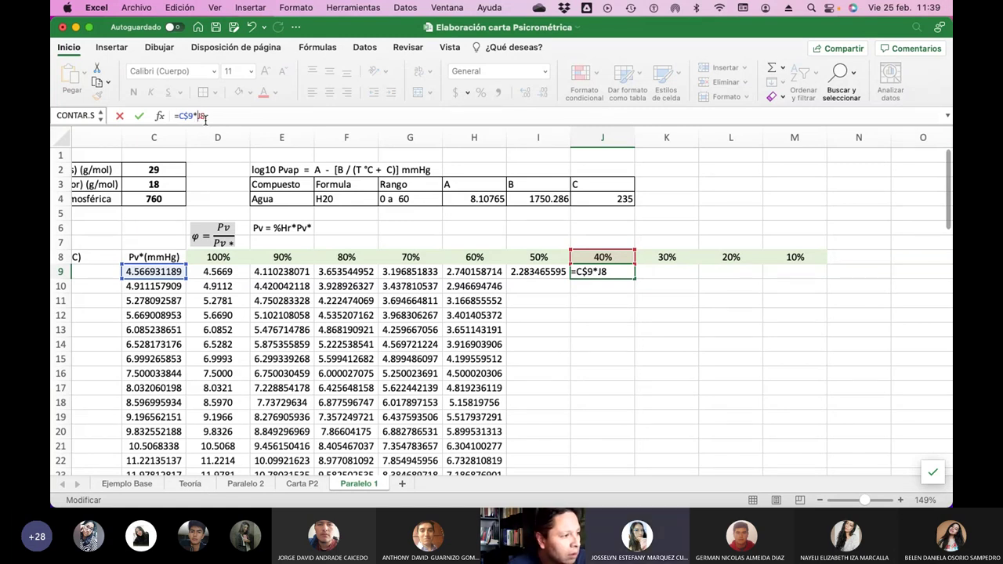
type("$")
key("Return")
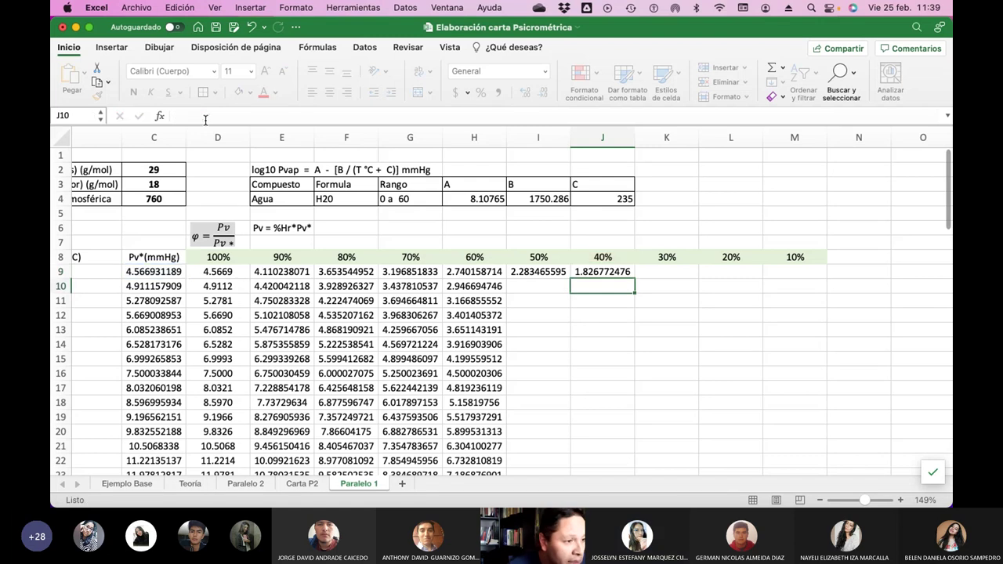
key("Up")
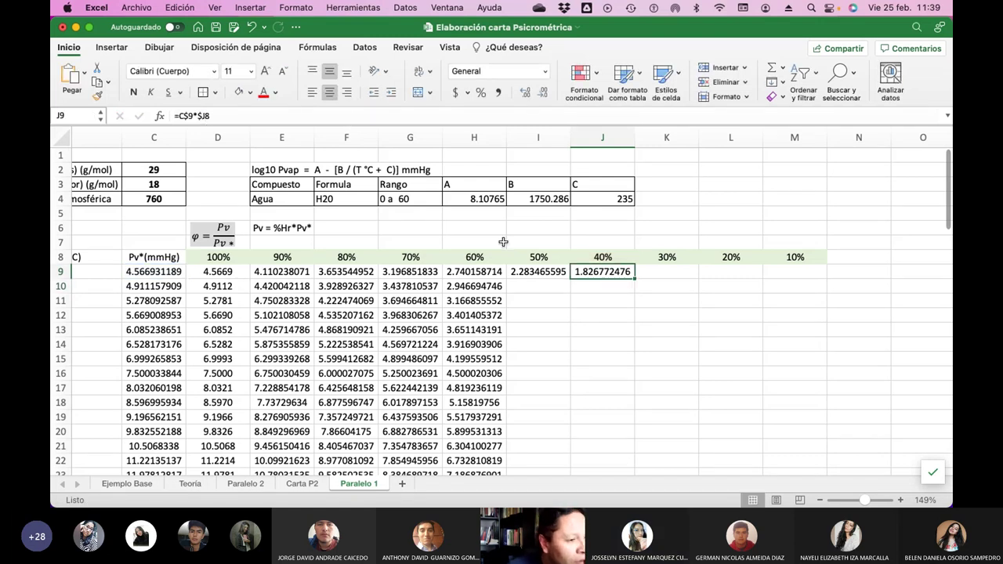
left_click_drag(634, 278, 797, 272)
left_click(559, 275)
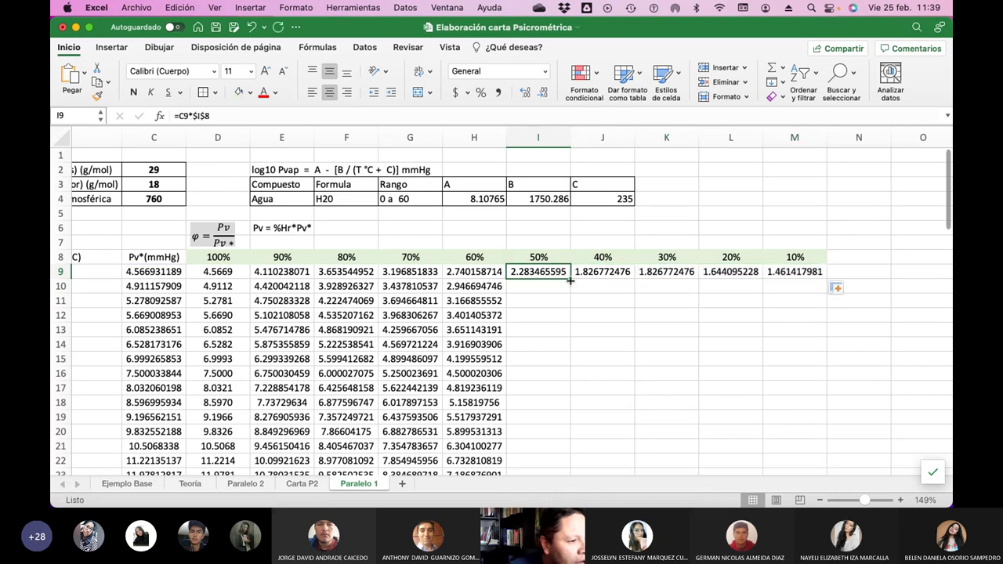
Fill the 50% vapour pressure formula from I9 down its column and check the references in J9's formula.
double_click(569, 279)
left_click(594, 276)
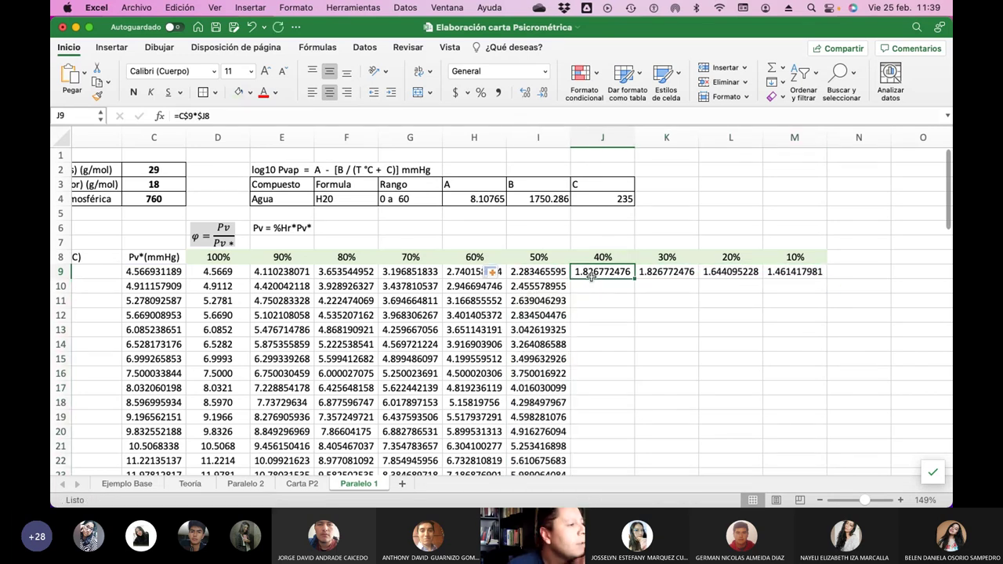
left_click(229, 114)
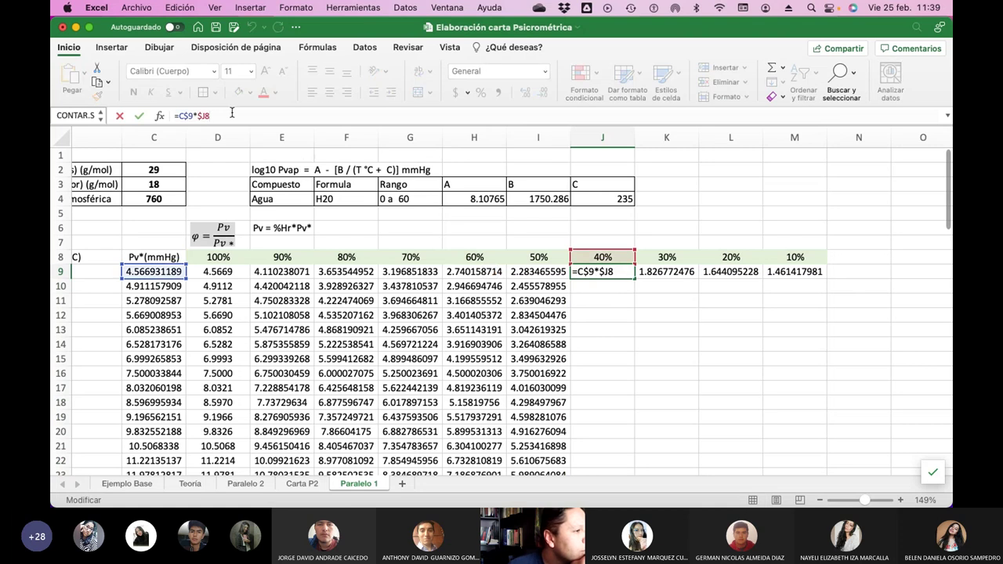
key("Tab")
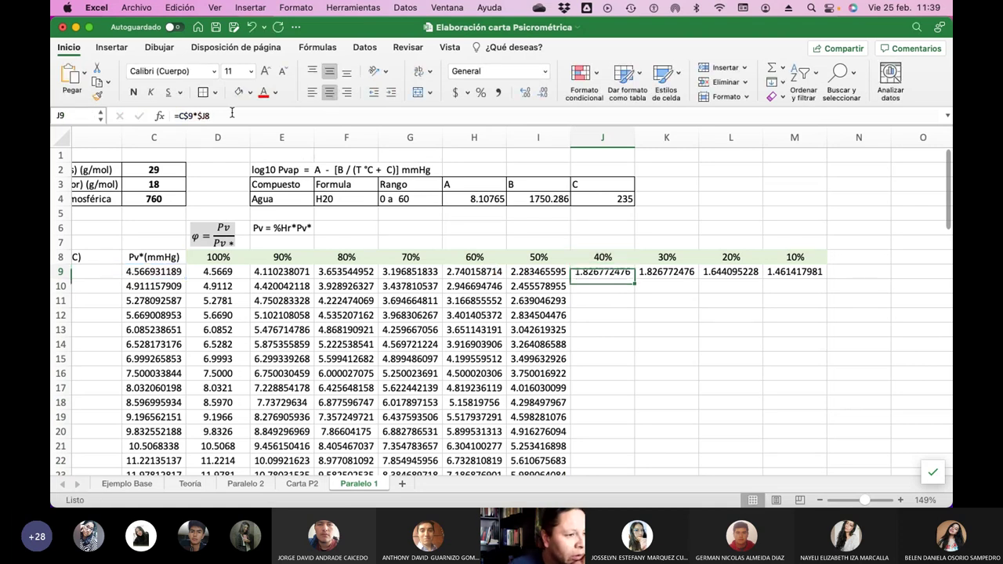
Delete the copied formula from K9 in the 30% column and go back to J9.
left_click(232, 114)
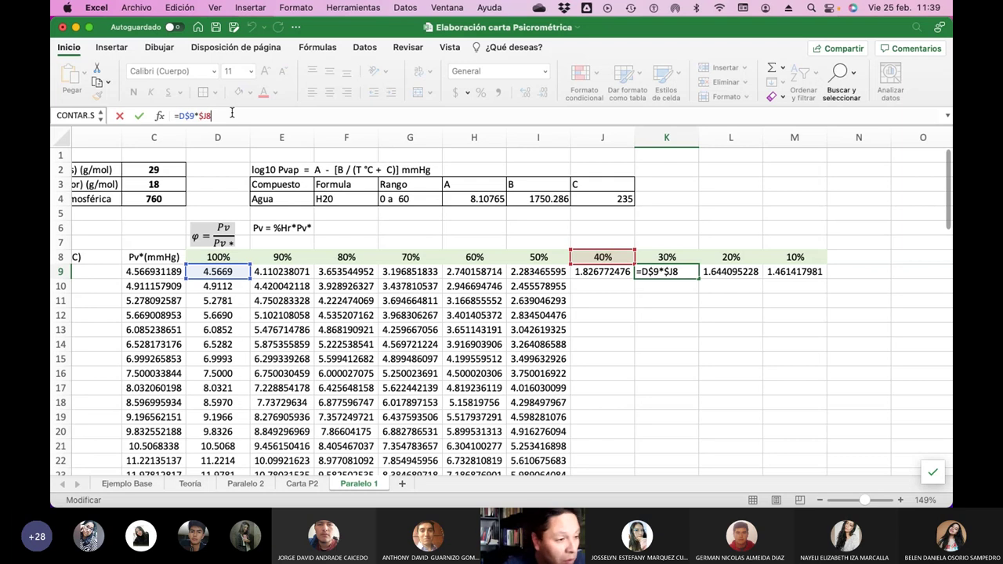
key("BackSpace")
key("BackSpace")
key("BackSpace")
key("BackSpace")
key("BackSpace")
key("BackSpace")
key("BackSpace")
key("BackSpace")
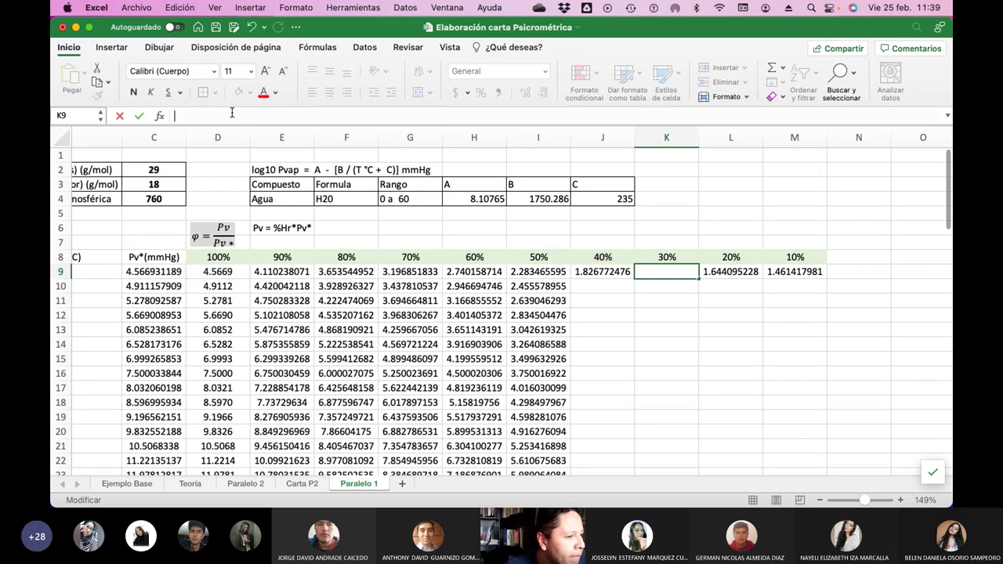
key("Return")
key("Up")
key("Left")
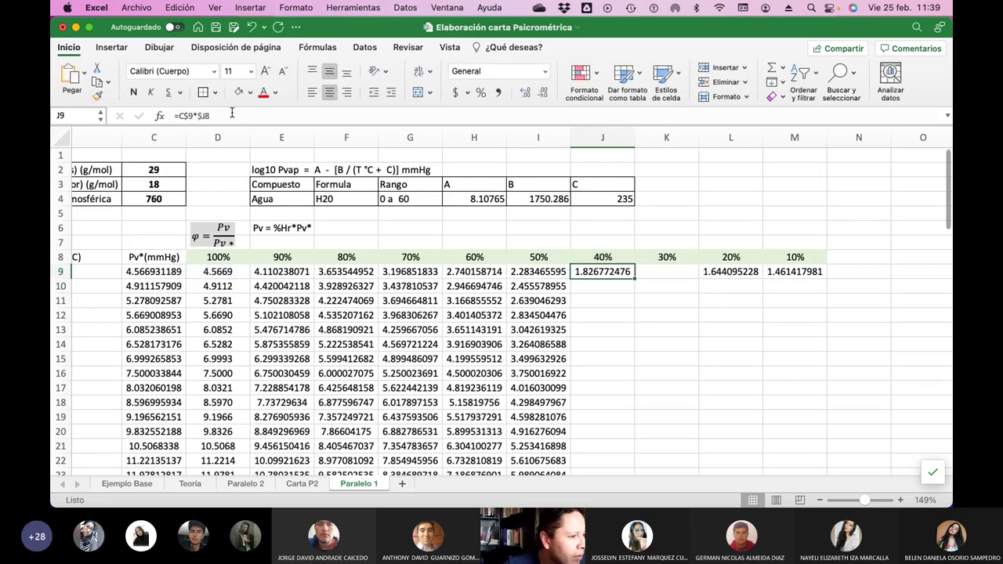
Change the 40% formula in J9 to =C9*$J$8, fixing only the humidity reference.
left_click(232, 114)
key("Return")
key("Up")
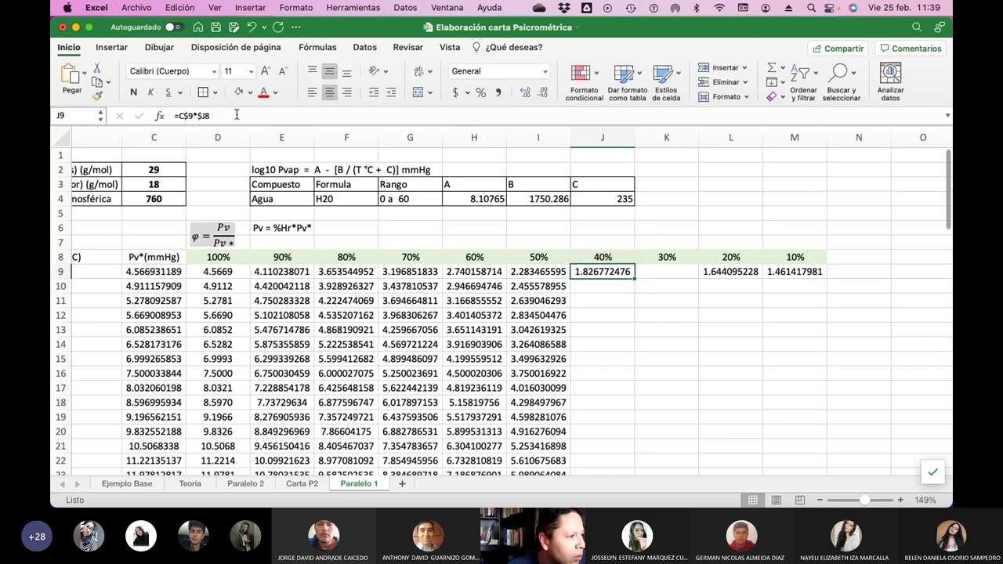
left_click(192, 115)
key("BackSpace")
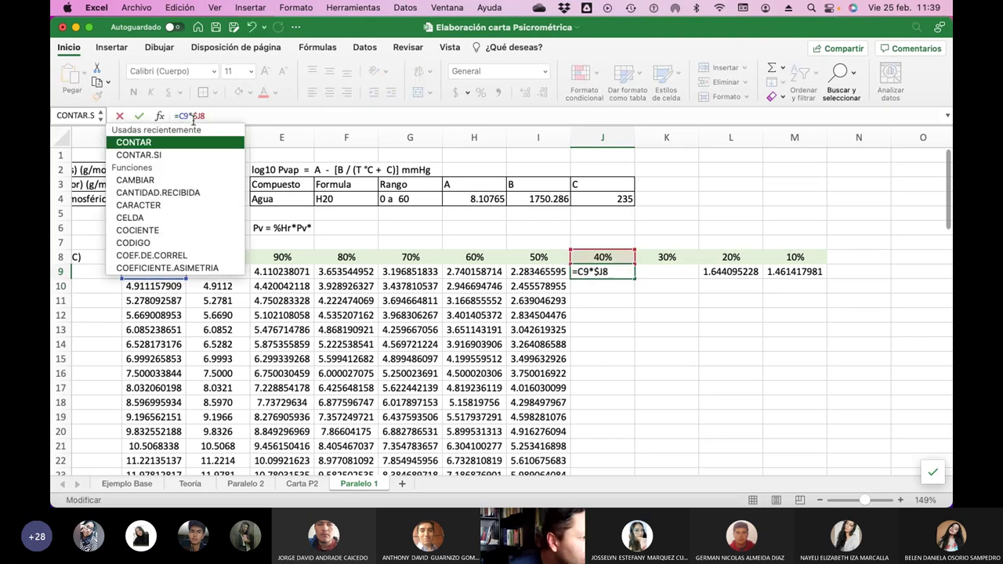
left_click(193, 117)
type("$")
key("Return")
key("Up")
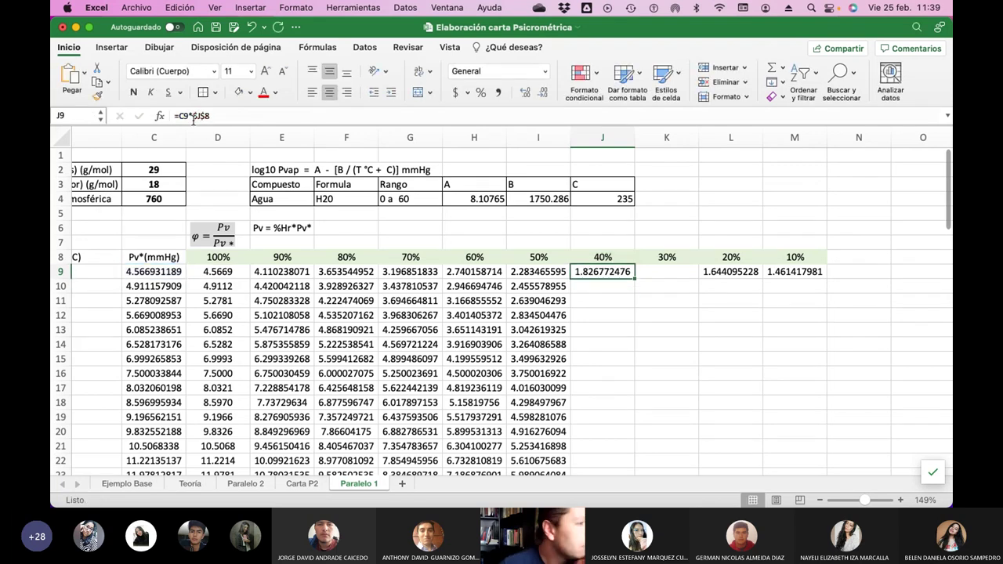
left_click(223, 115)
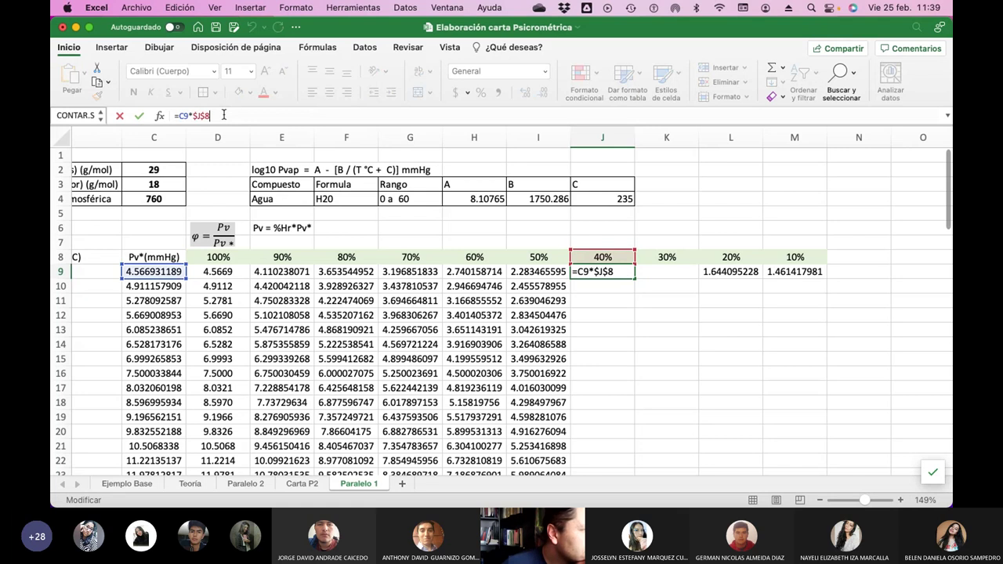
key("Return")
key("Up")
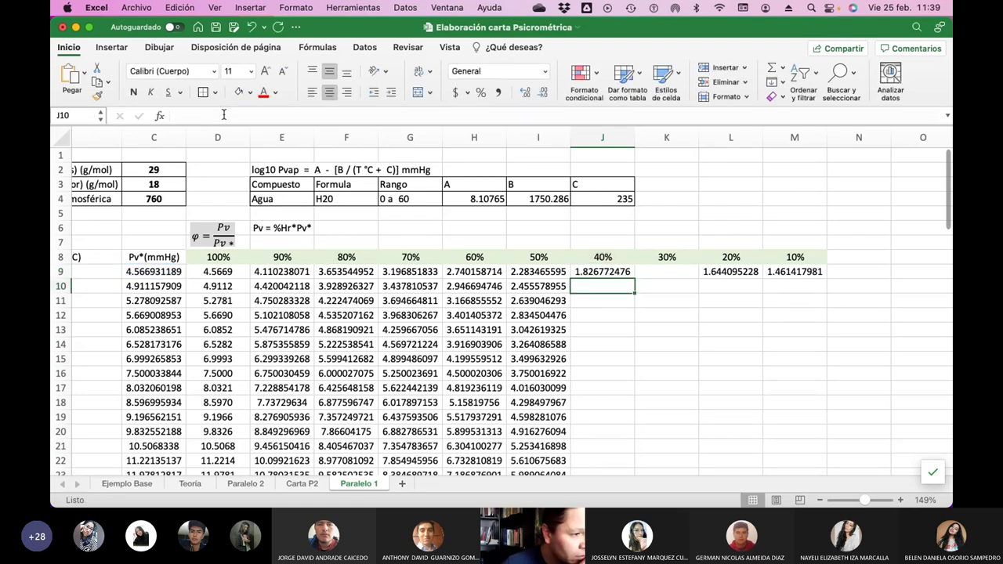
Enter the formula =C9*$K$8 in K9 to calculate the vapour pressure at 30% humidity.
key("Right")
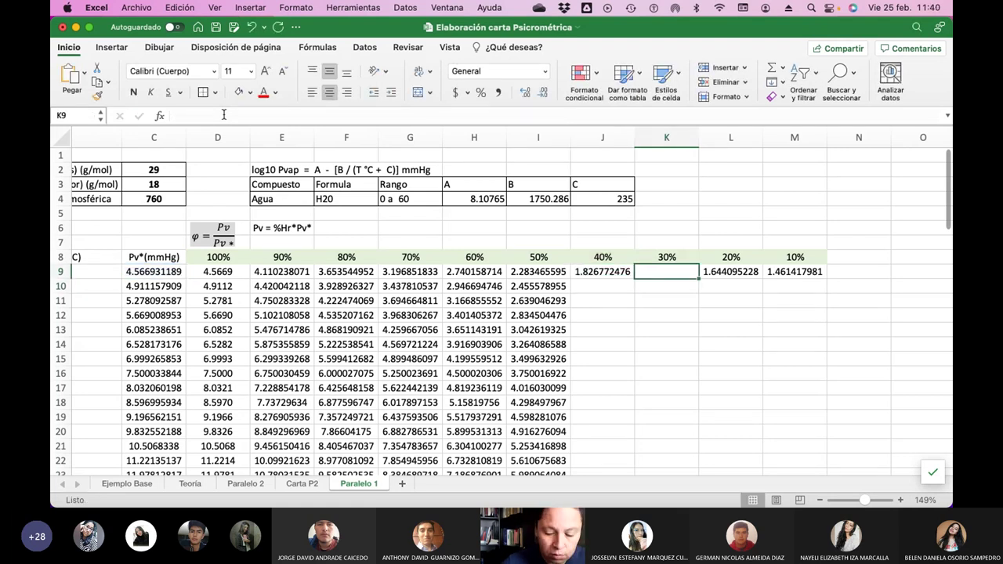
type("=")
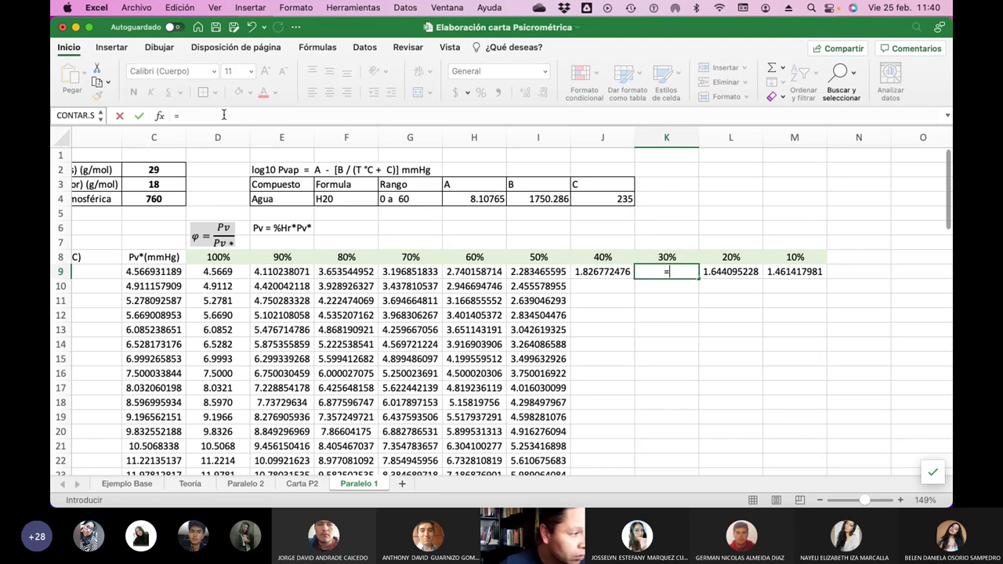
left_click(159, 269)
type("*")
left_click(658, 253)
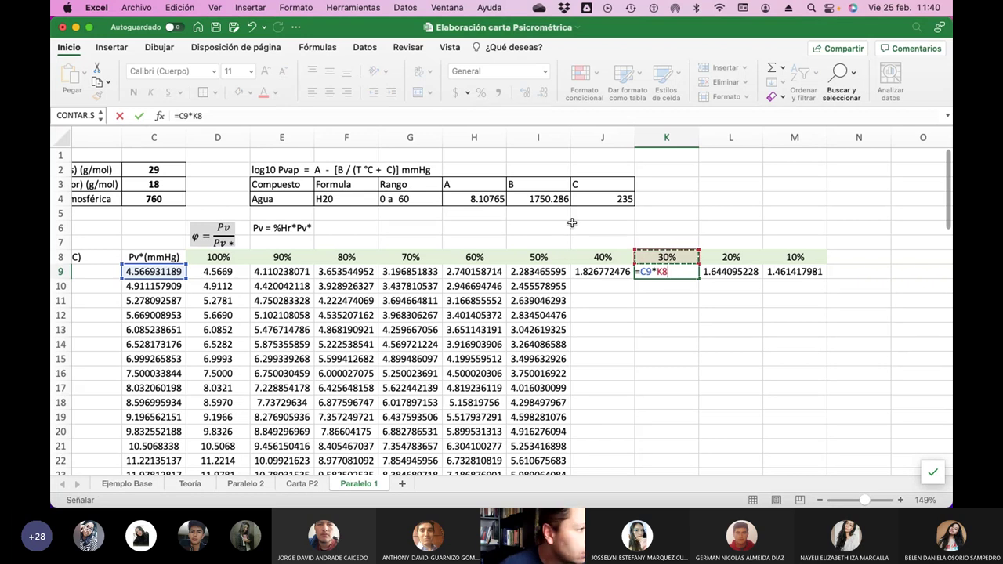
left_click(195, 116)
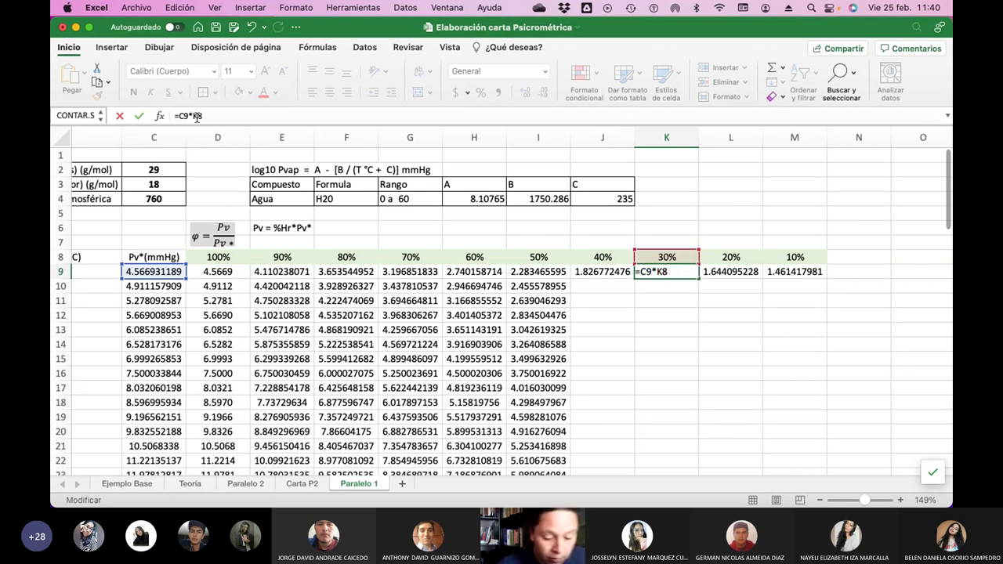
type("$")
key("Right")
type("$")
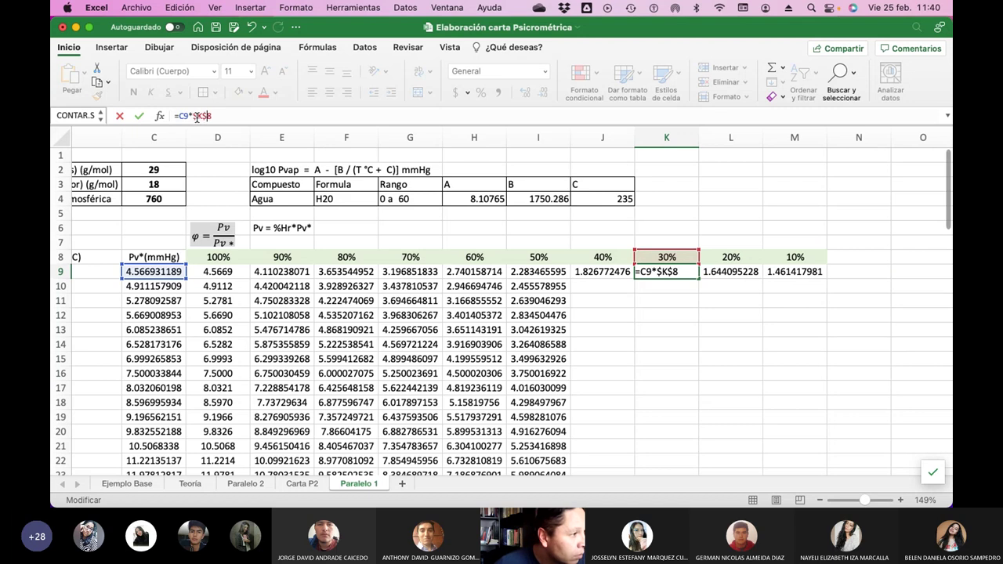
key("Return")
key("Up")
key("Right")
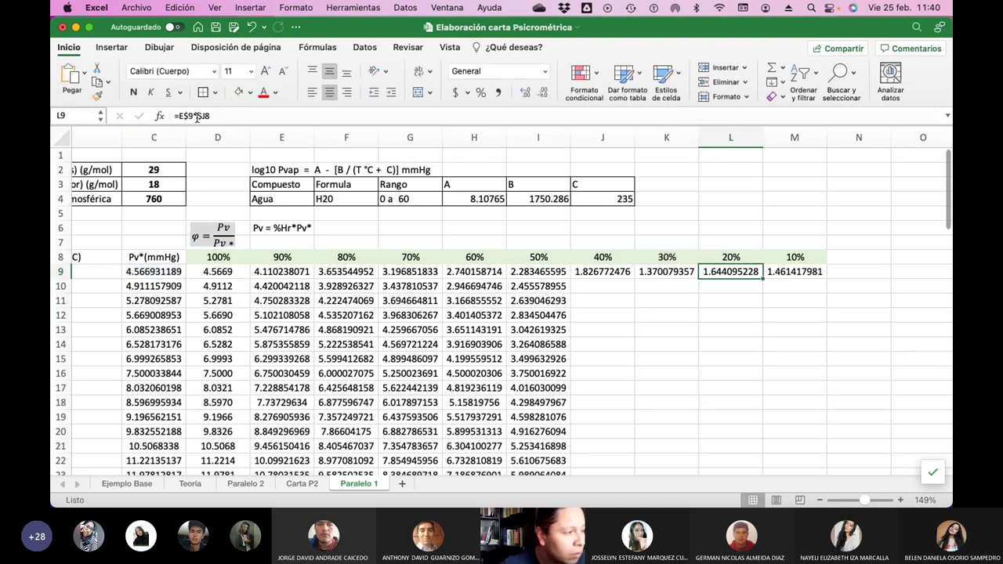
Replace the copied formula in L9 with =C9*$L$8 for the vapour pressure at 20% humidity.
left_click(213, 115)
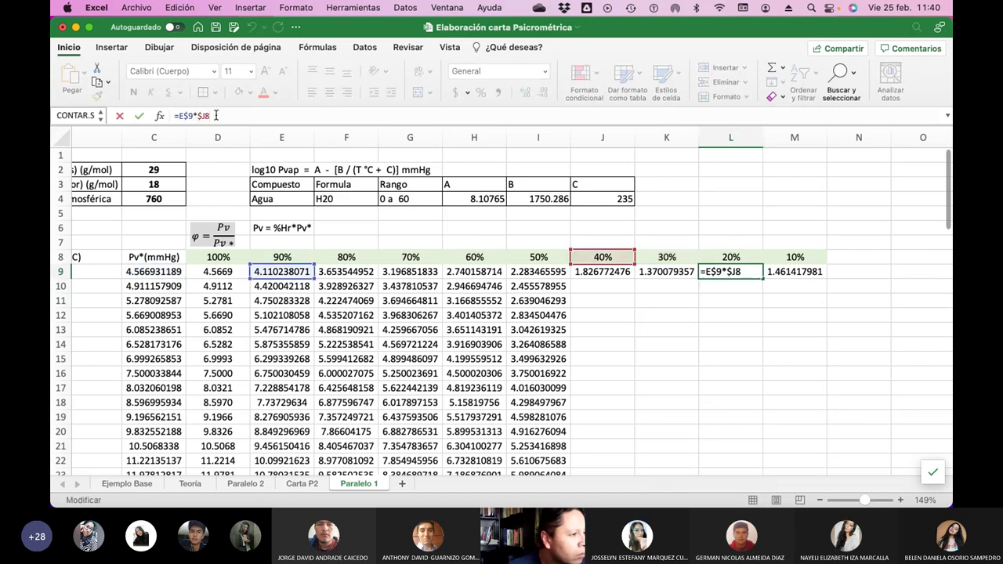
left_click_drag(221, 115, 171, 115)
key("BackSpace")
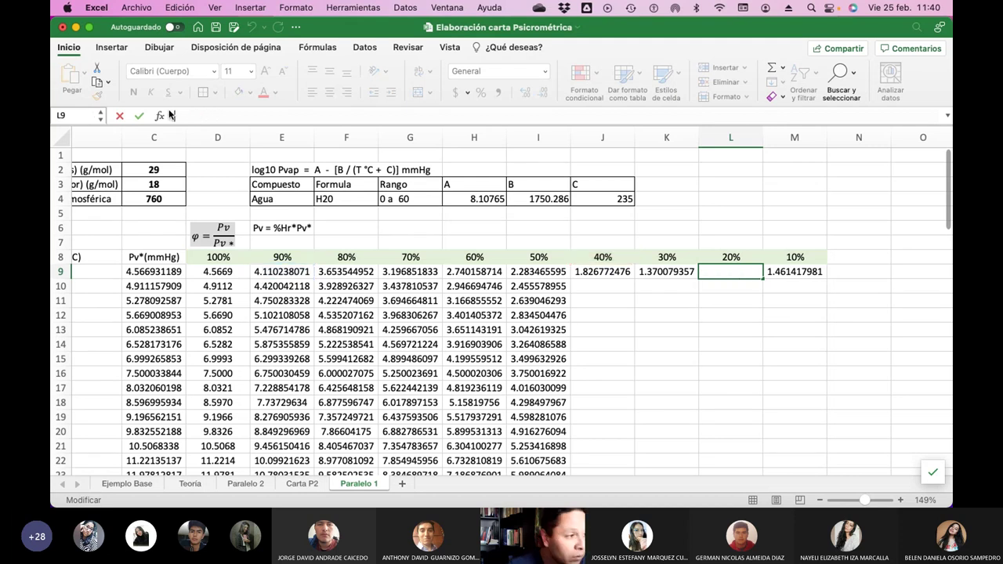
type("=")
left_click(146, 273)
type("*")
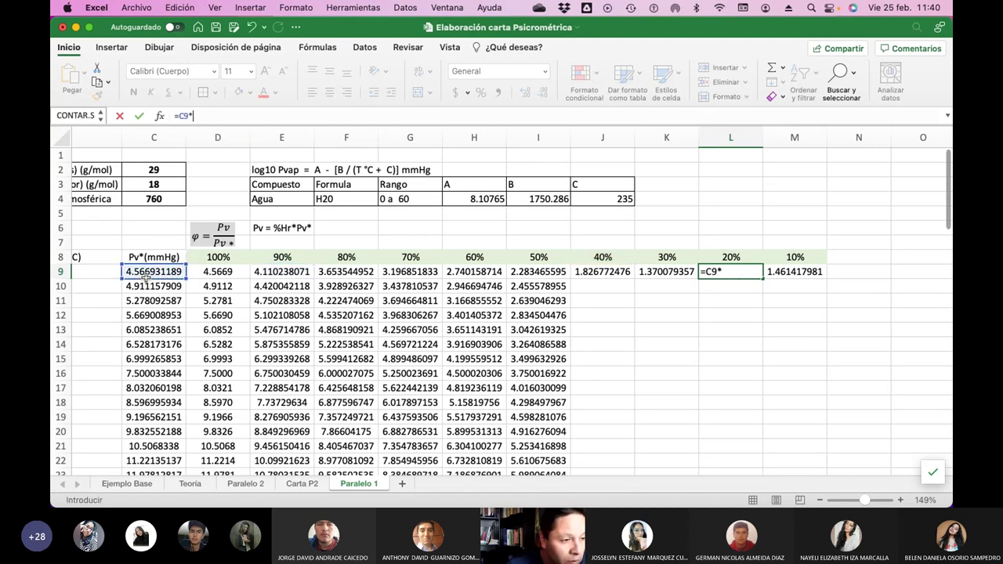
left_click(732, 259)
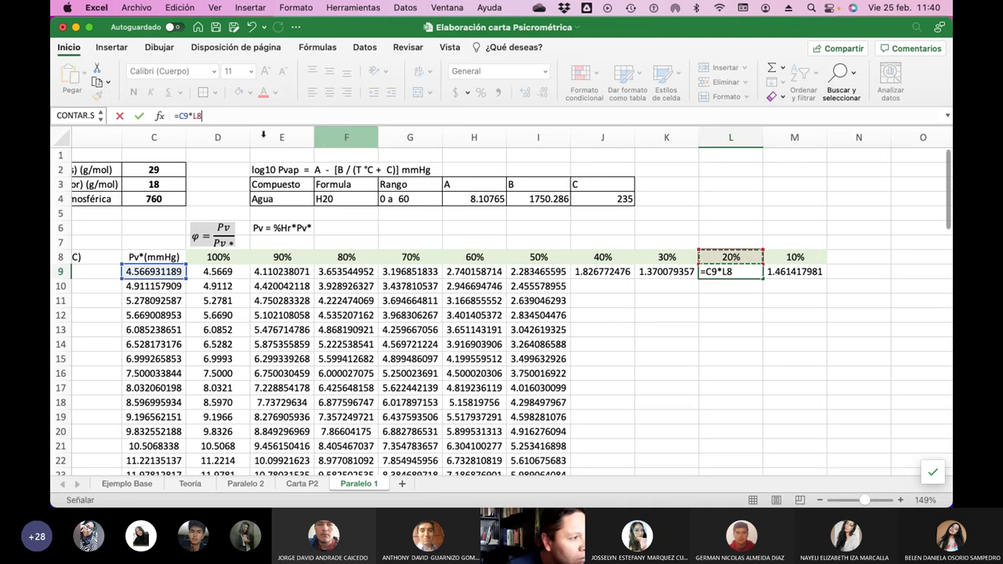
left_click(193, 116)
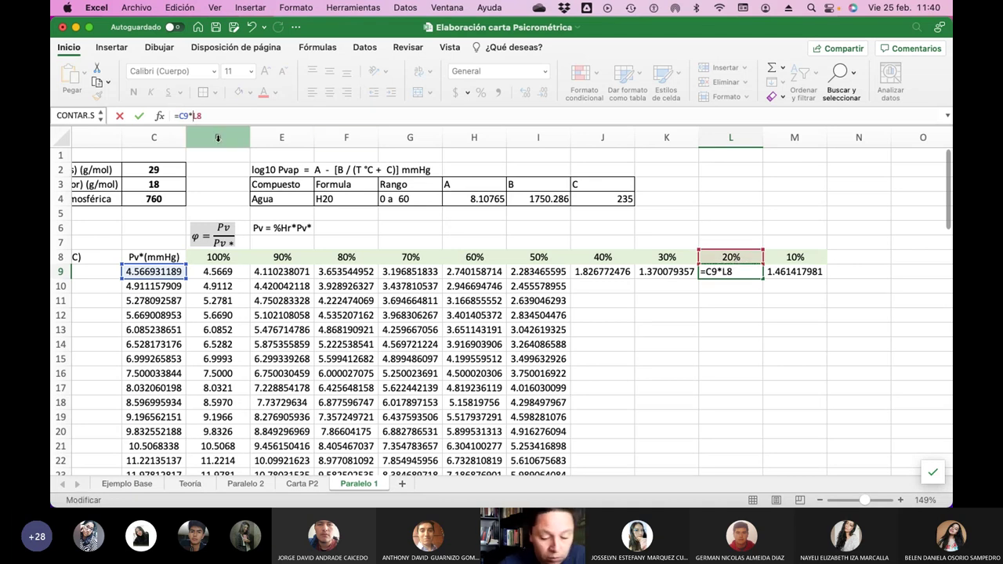
type("$")
key("Right")
type("$")
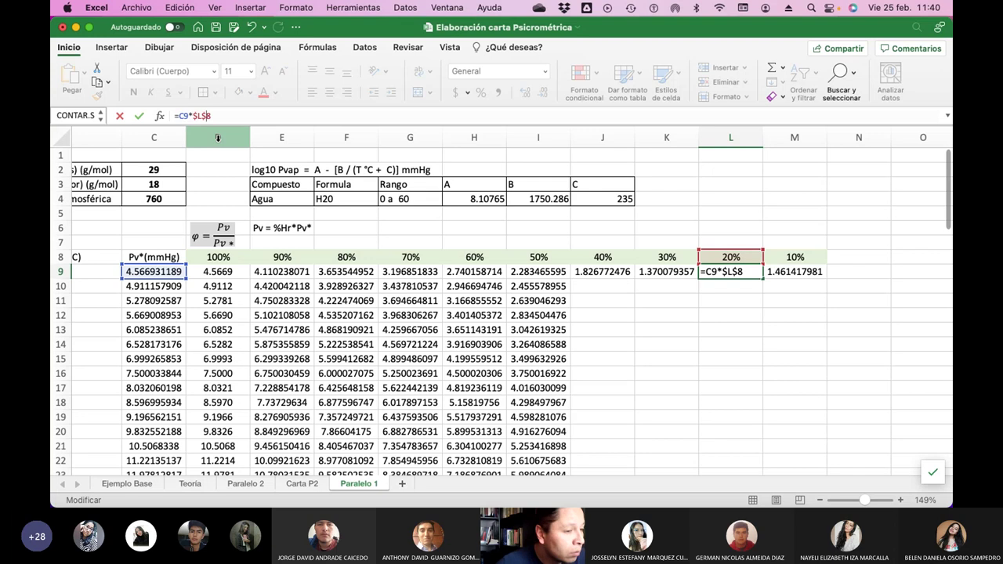
key("Return")
key("Up")
key("Right")
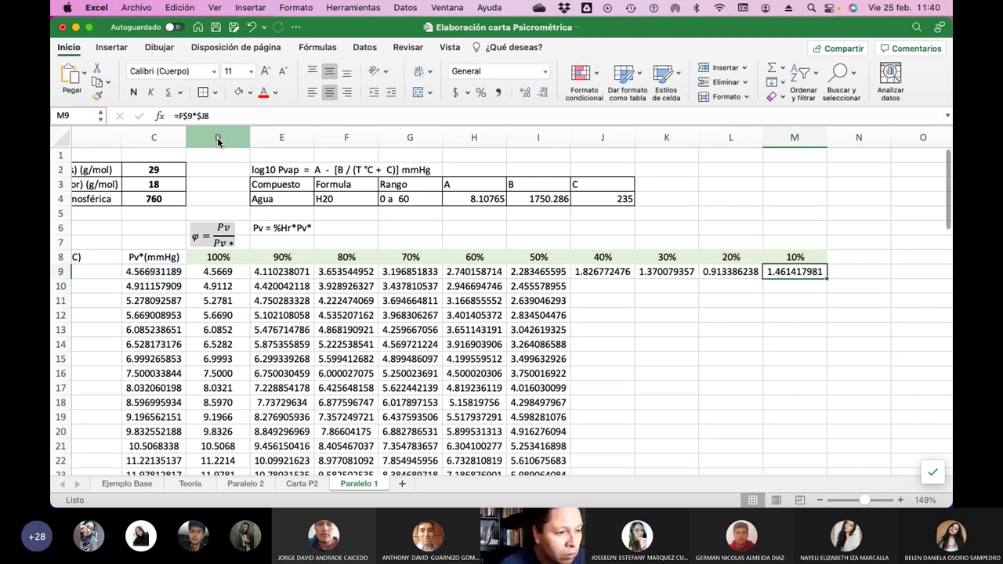
Replace the copied formula in M9 with one that multiplies C9 by the 10% humidity in M8.
left_click(223, 119)
key("BackSpace")
key("BackSpace")
key("BackSpace")
key("BackSpace")
key("BackSpace")
key("BackSpace")
key("BackSpace")
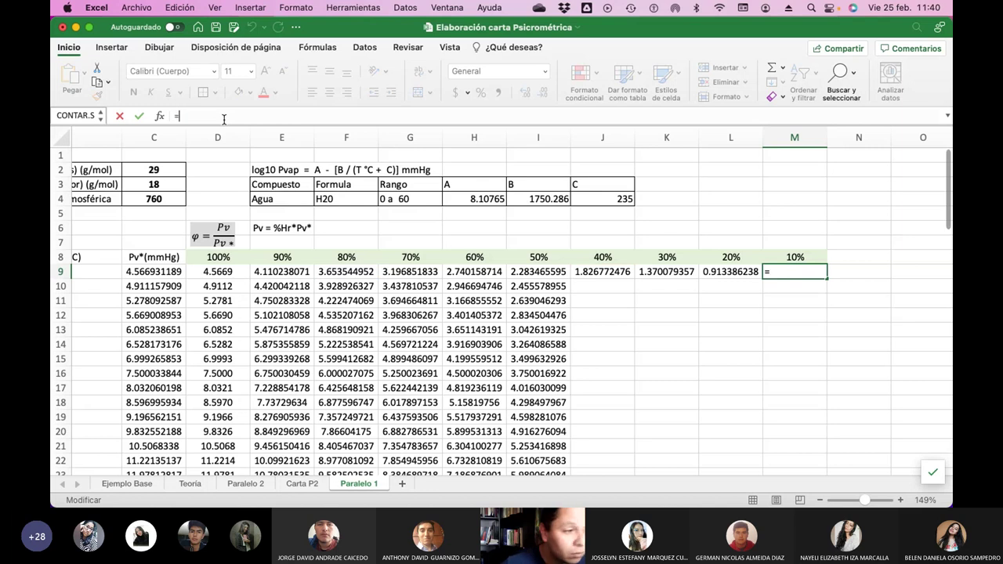
left_click(162, 272)
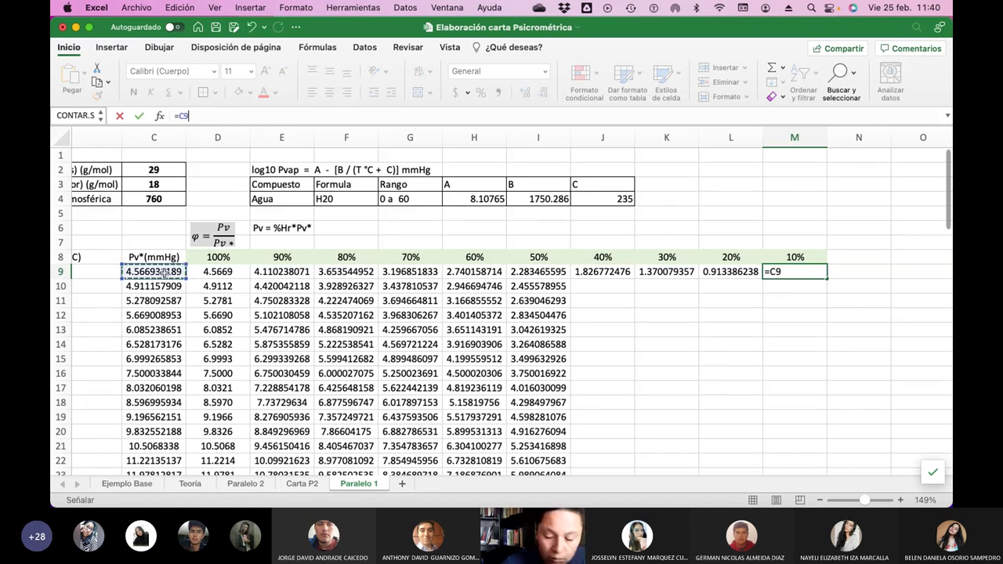
type("*")
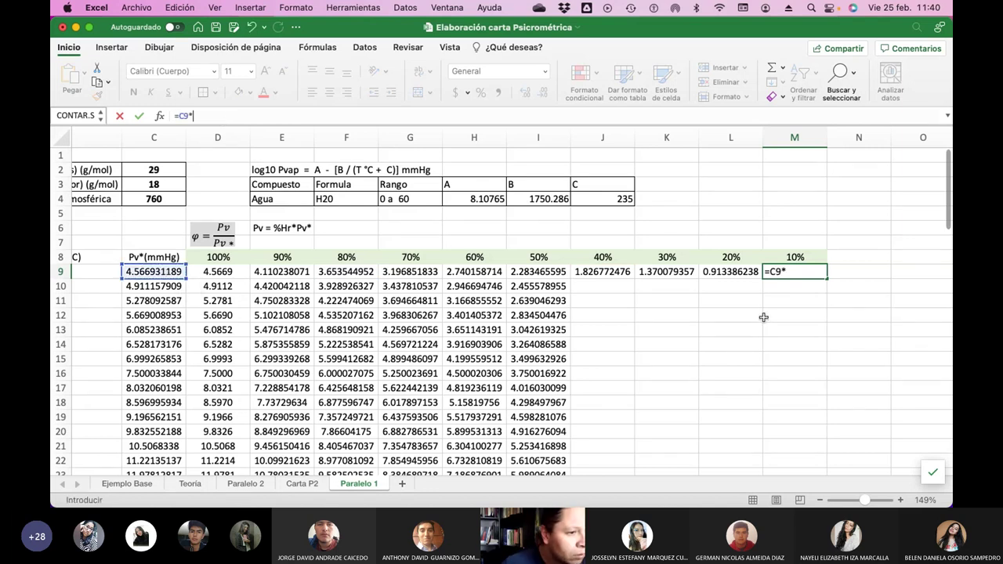
left_click(784, 259)
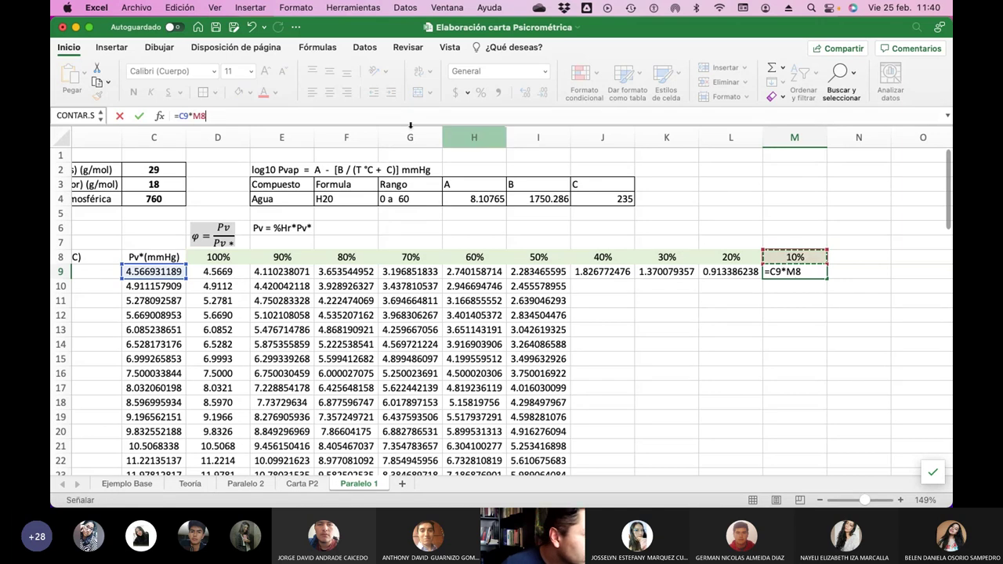
left_click(197, 116)
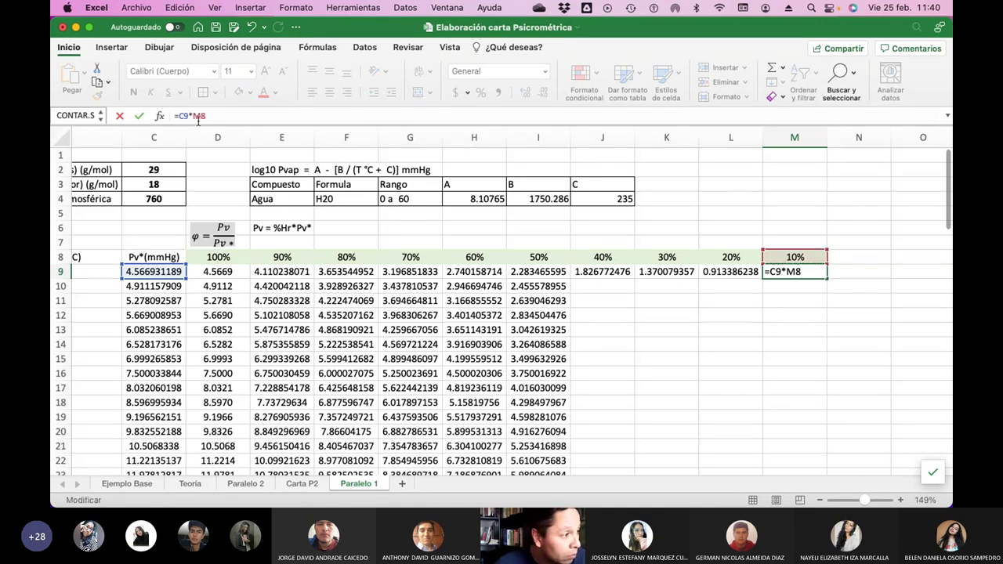
key("shift+Tab")
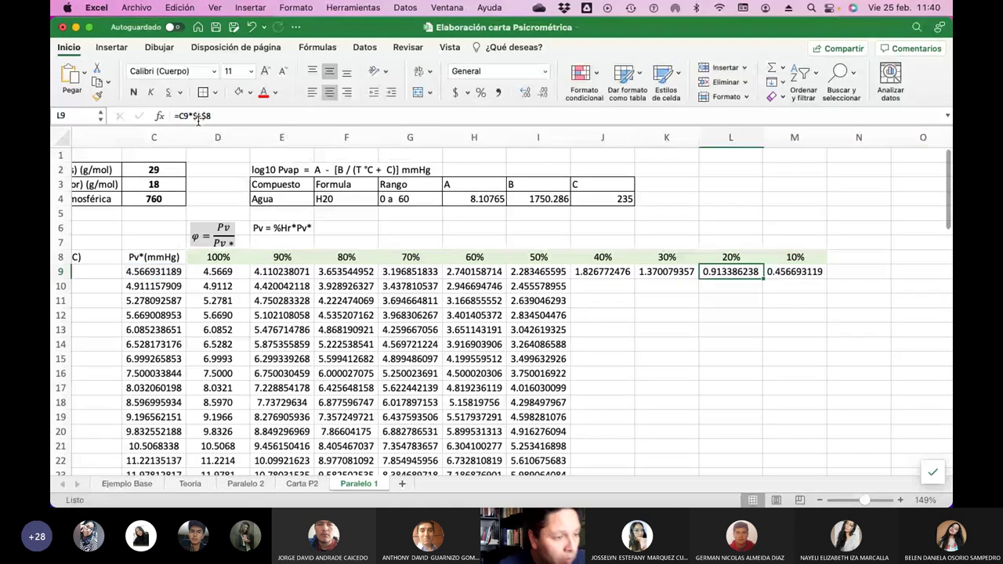
Check the references in J9's formula and fill it down the 40% column.
key("Left")
key("Left")
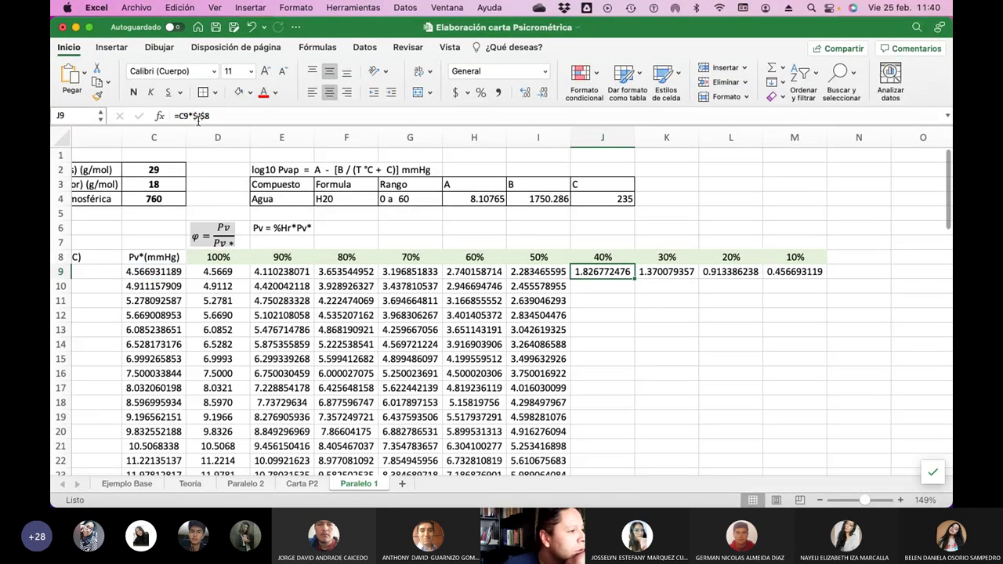
left_click(224, 115)
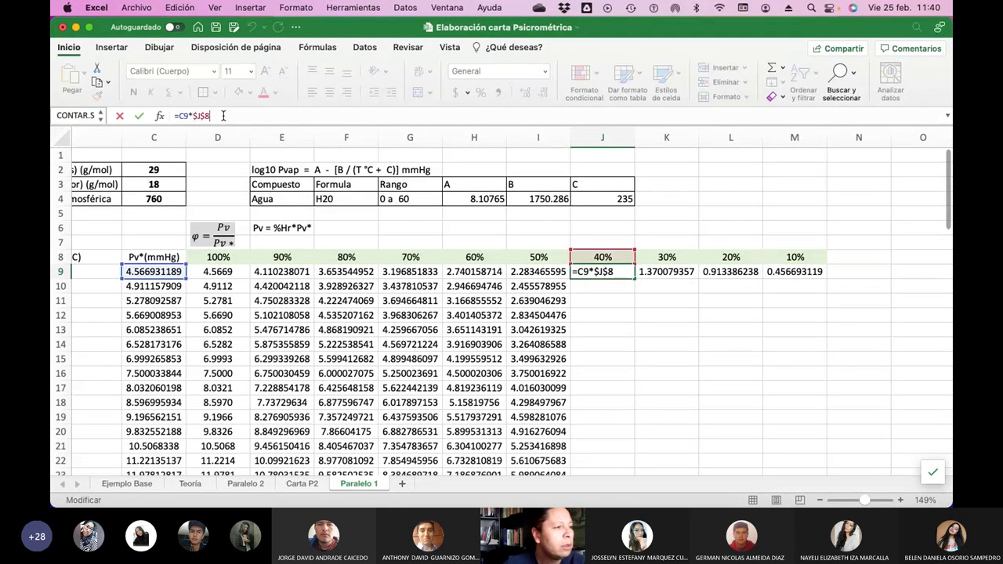
key("Return")
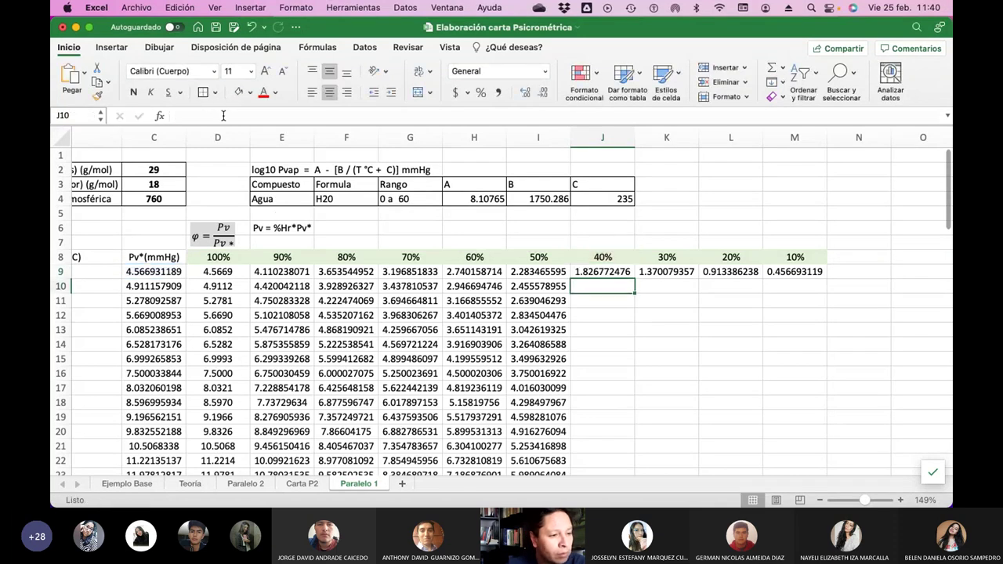
left_click(618, 271)
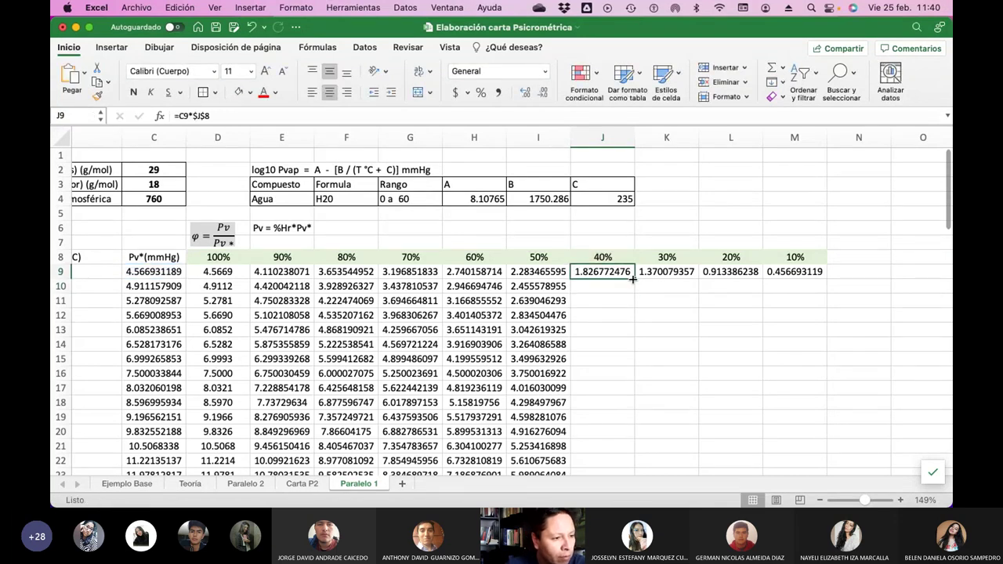
double_click(634, 279)
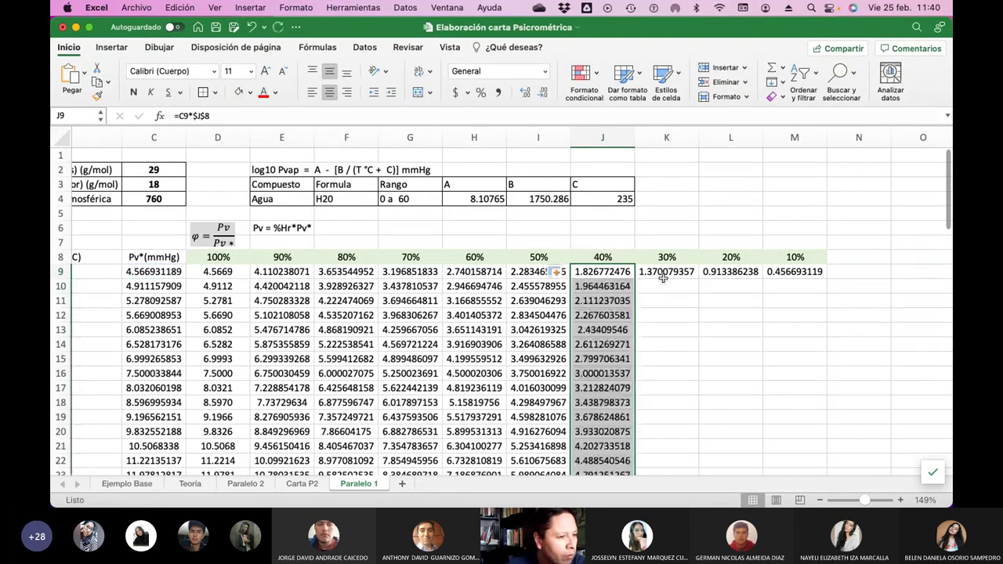
Check the references in K9's formula and fill it down the 30% column.
double_click(663, 276)
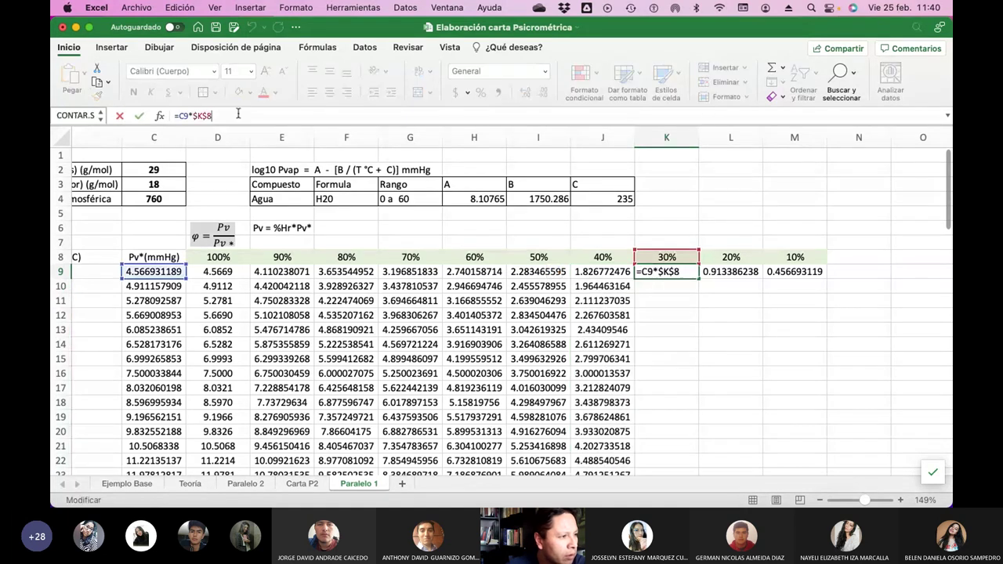
key("Return")
left_click(667, 274)
double_click(704, 279)
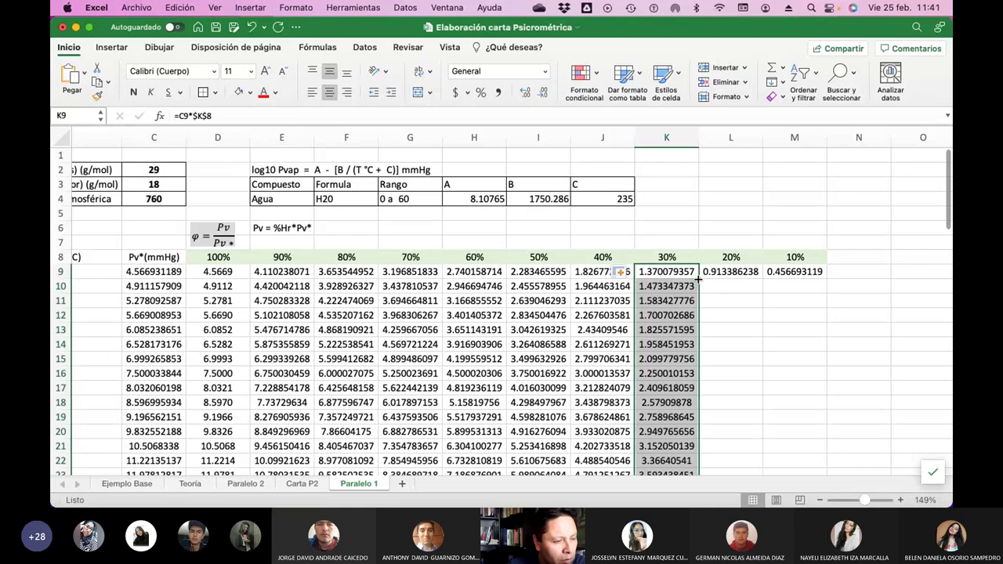
Check the references in L9's formula and fill it down the 20% column.
key("Right")
left_click(220, 114)
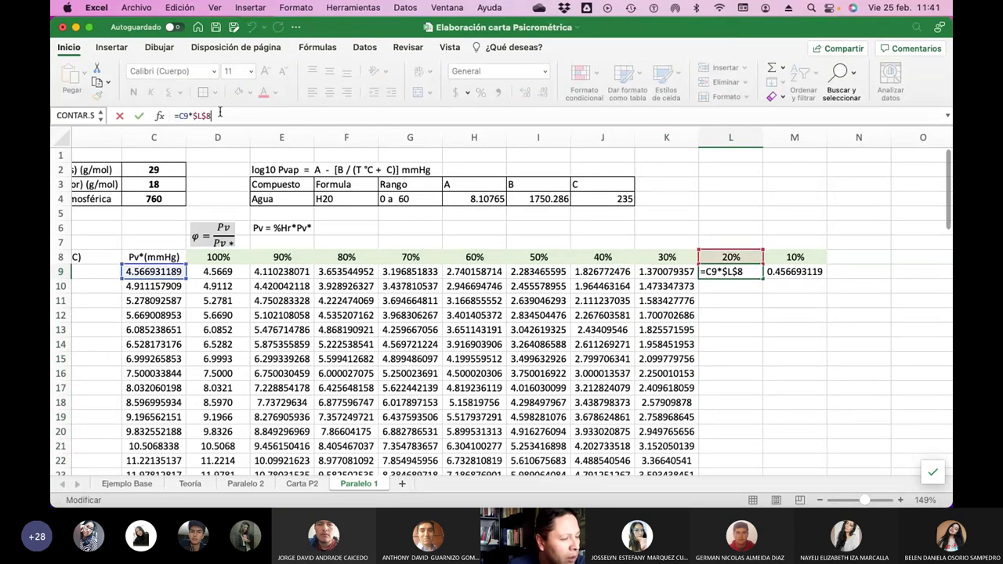
key("Return")
left_click(740, 275)
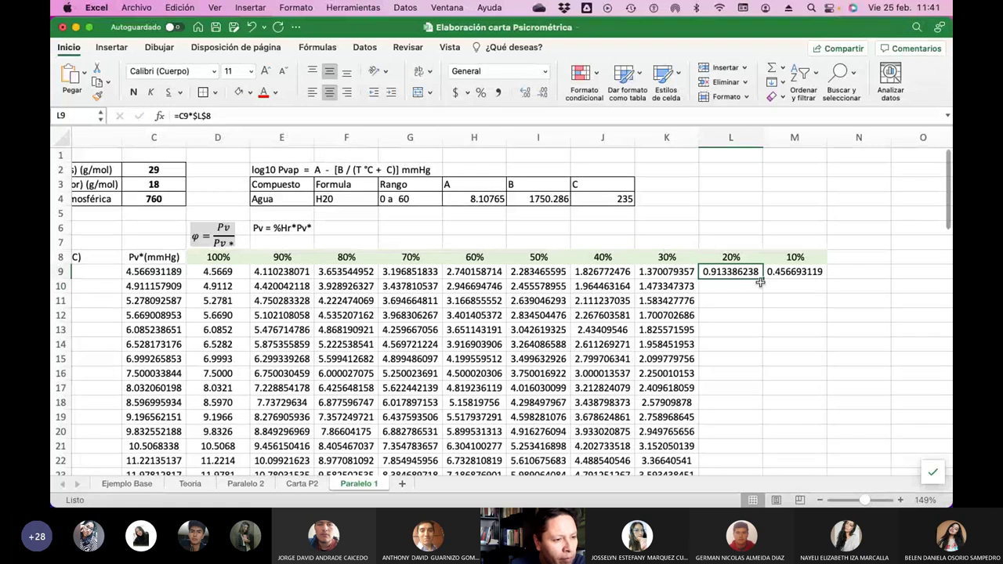
double_click(764, 279)
Check M9's formula, fill it down the 10% column, and review the filled values through the last row.
left_click(794, 274)
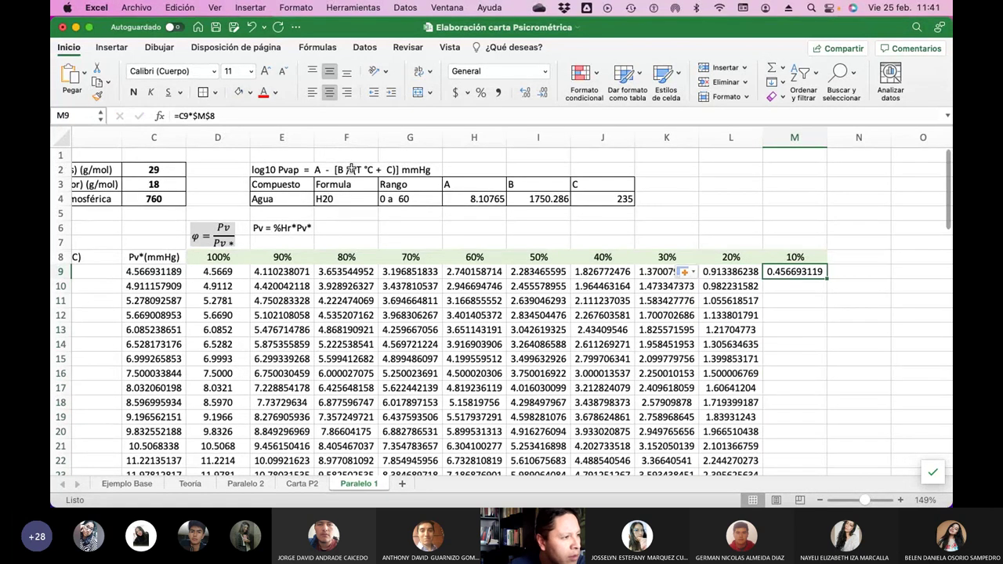
left_click(245, 115)
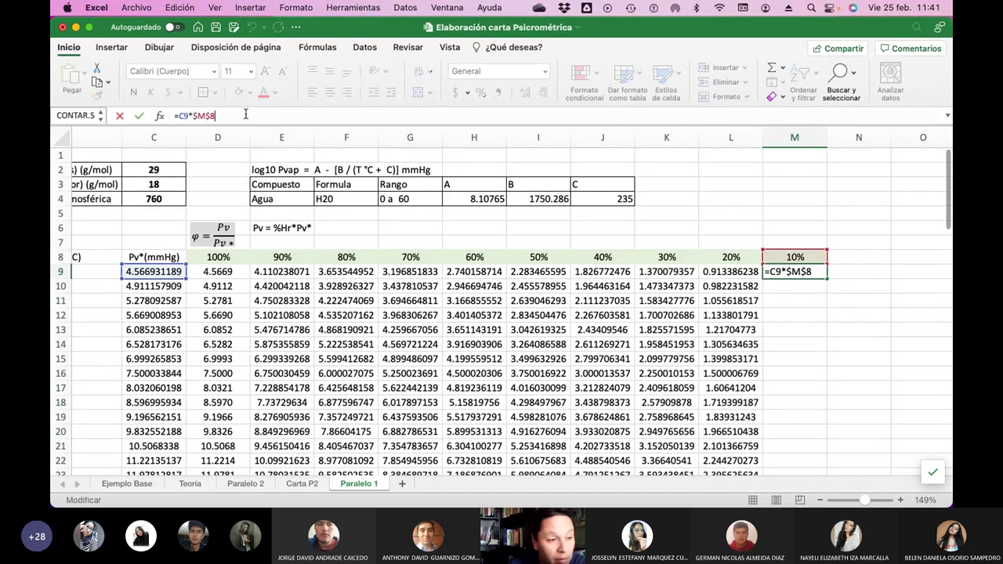
key("Return")
left_click(797, 274)
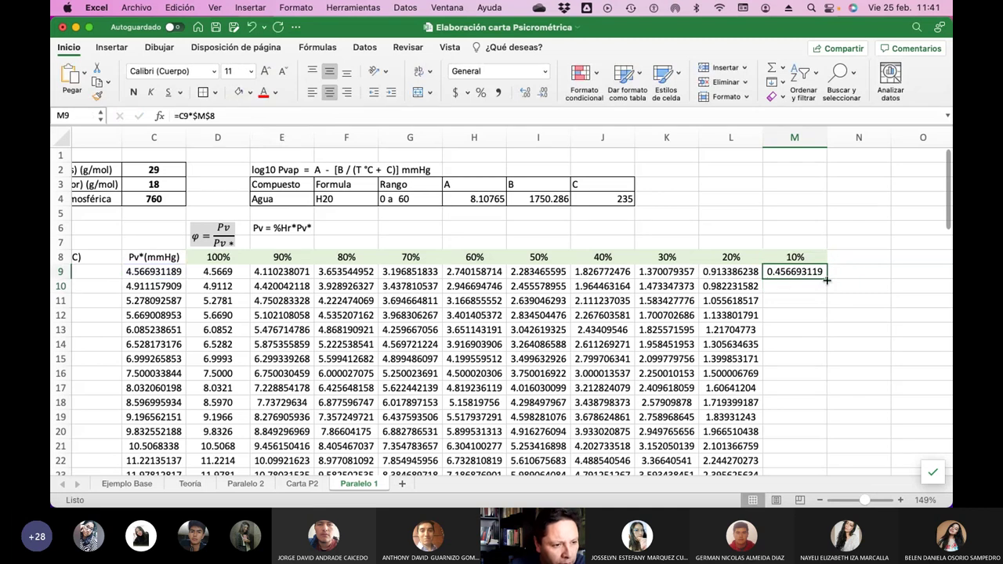
double_click(827, 279)
scroll(701, 333, "down", 5)
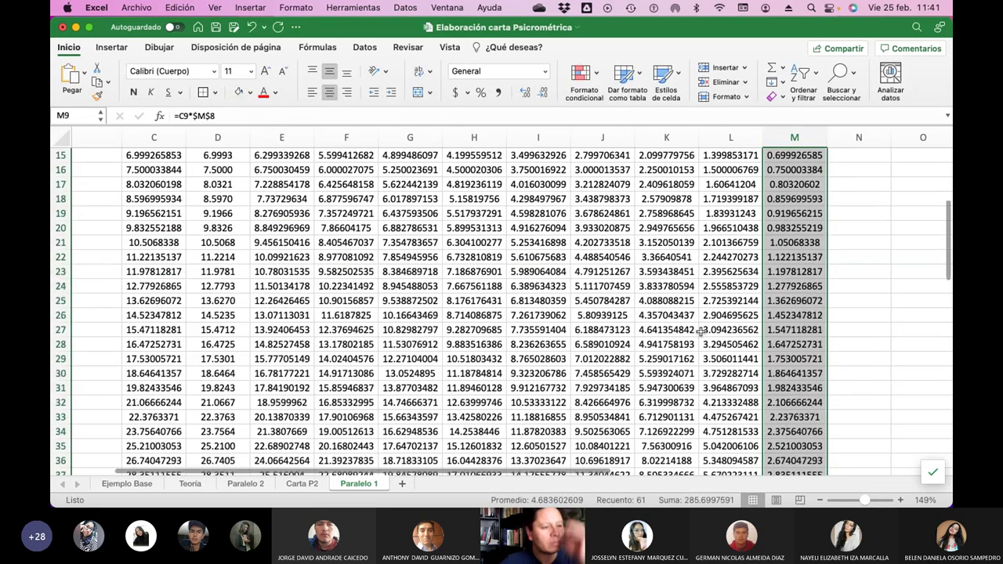
scroll(701, 333, "down", 10)
scroll(701, 332, "down", 1)
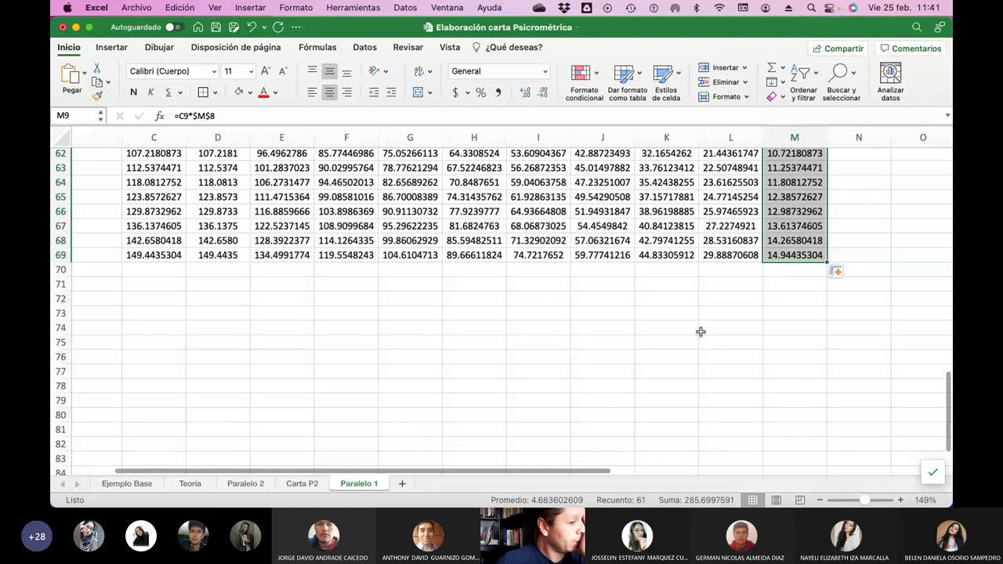
Return to the start of the vapour pressure table and save the workbook.
scroll(700, 333, "up", 20)
scroll(682, 328, "left", 3)
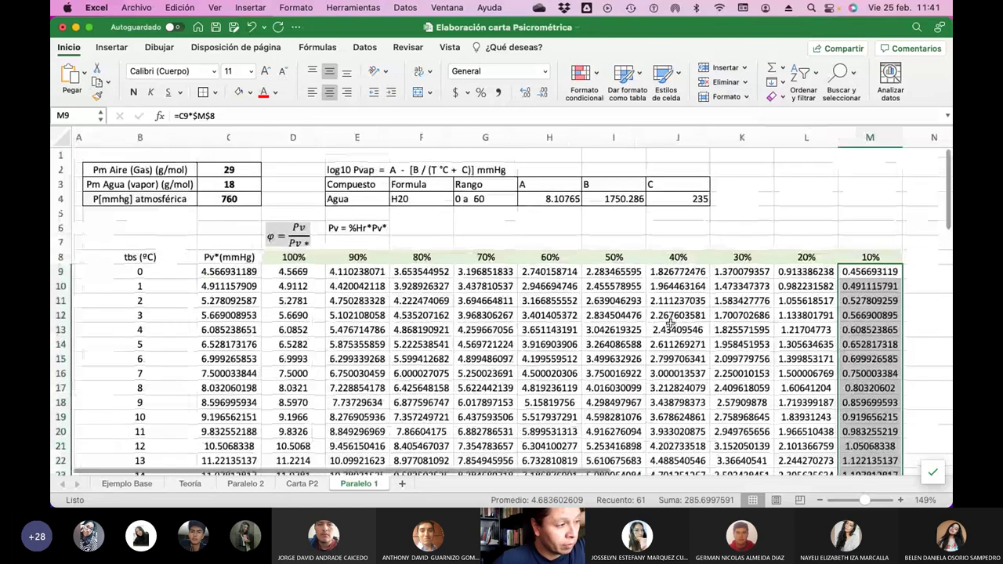
left_click(192, 137)
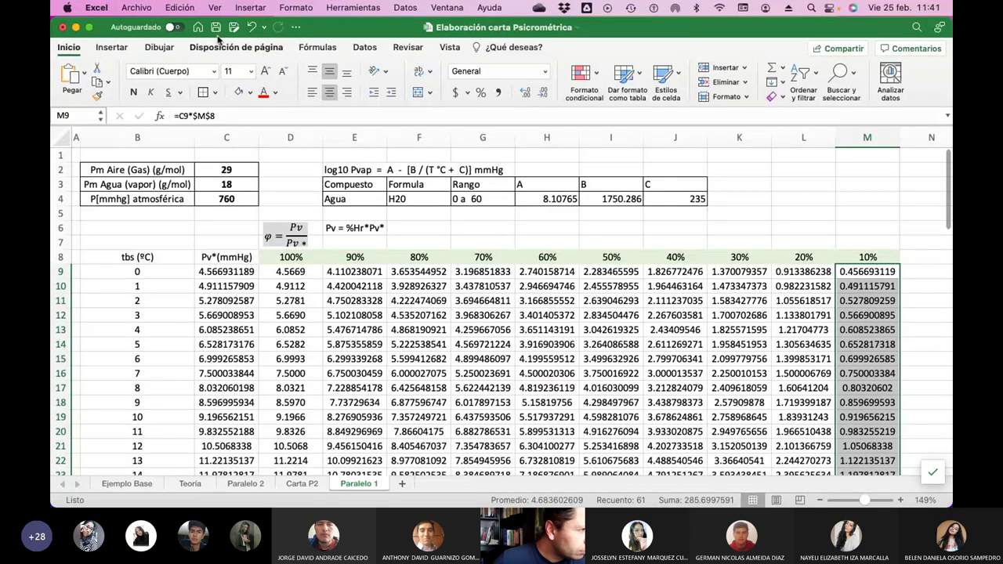
left_click(217, 29)
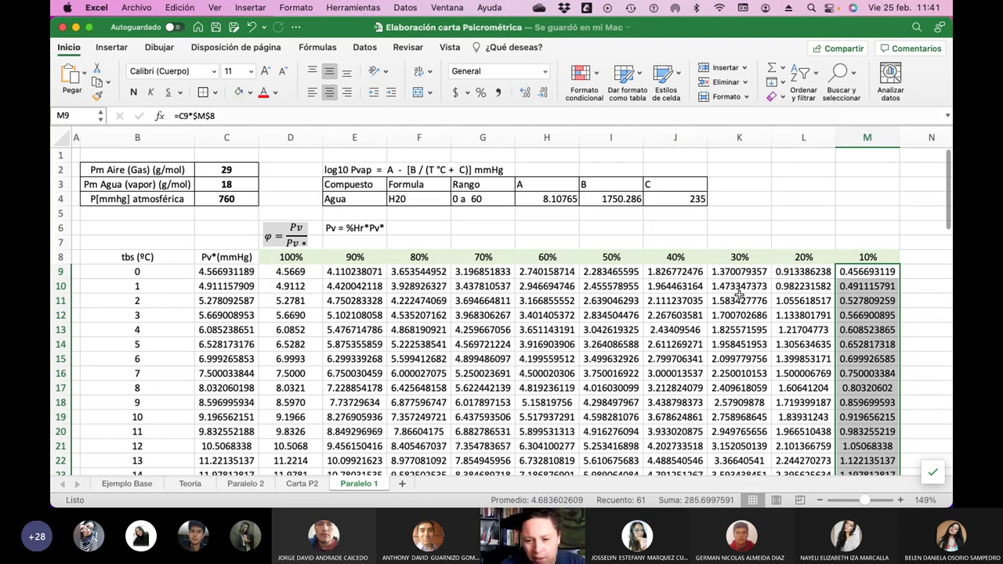
Look over the vapour pressure table and open the Teoría sheet to examine the reference psychrometric chart.
scroll(739, 294, "down", 5)
scroll(549, 353, "up", 5)
left_click(189, 484)
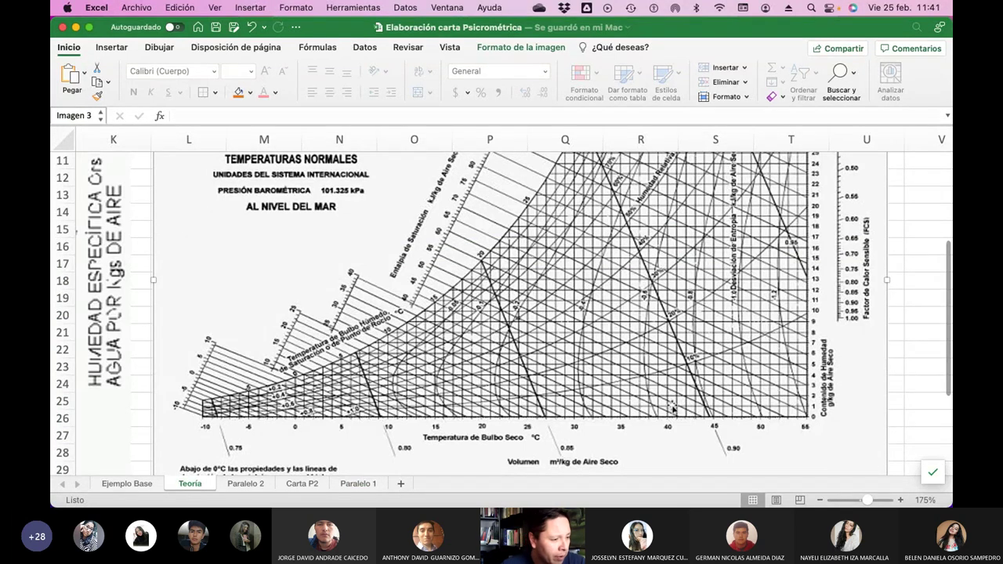
Copy the relative humidity headers from 100% to 10% in D8:M8 of the Paralelo 1 sheet.
left_click(360, 485)
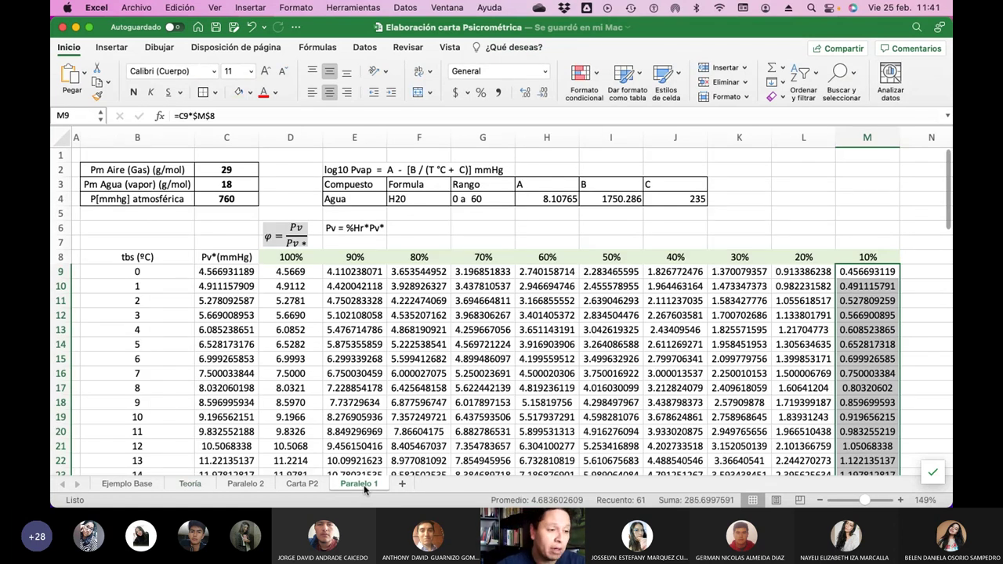
left_click(287, 264)
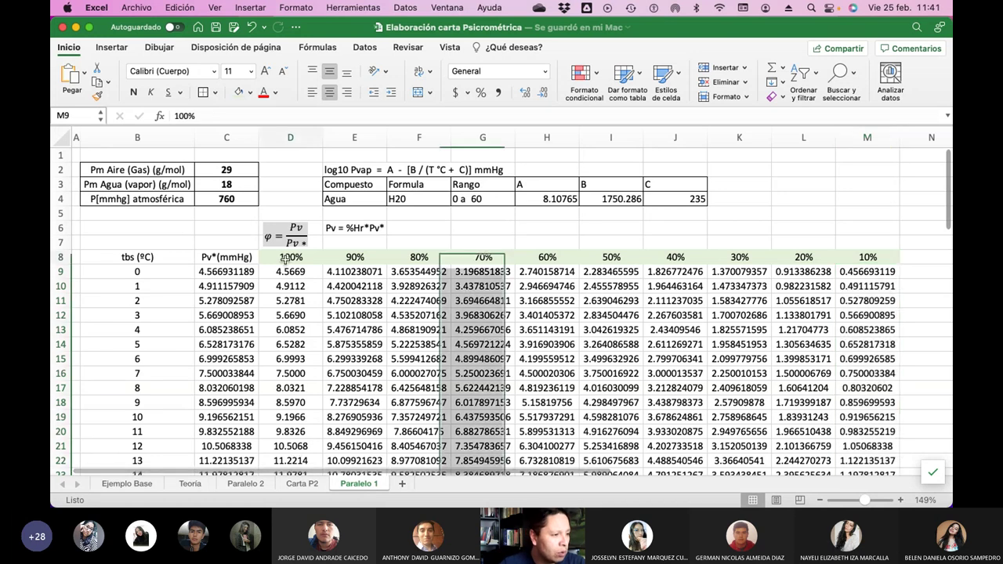
key("shift+Right")
key("shift+Right")
key("shift+Right")
key("shift+Right")
key("shift+Right")
key("shift+Right")
key("shift+Right")
key("shift+Right")
key("shift+Right")
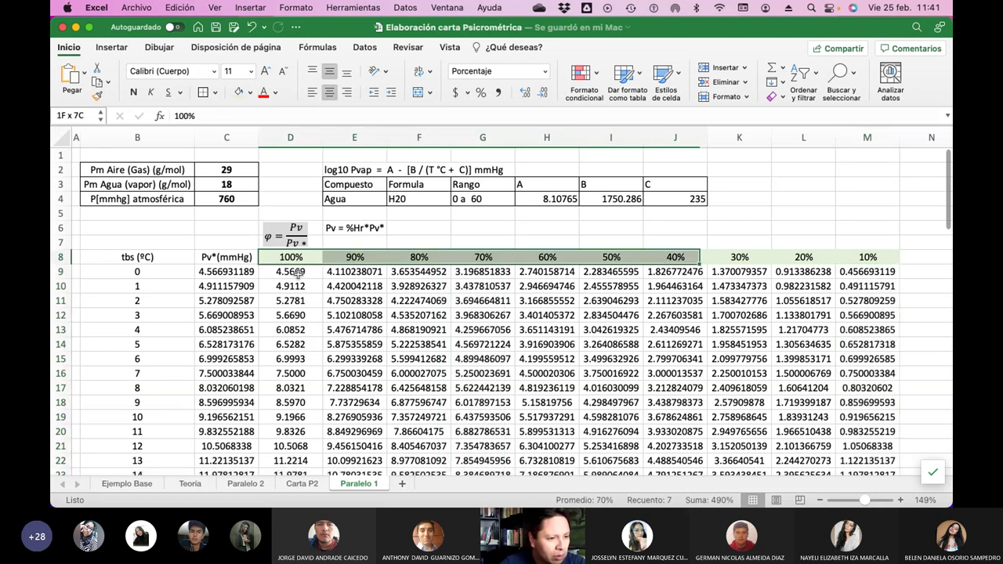
key("super+c")
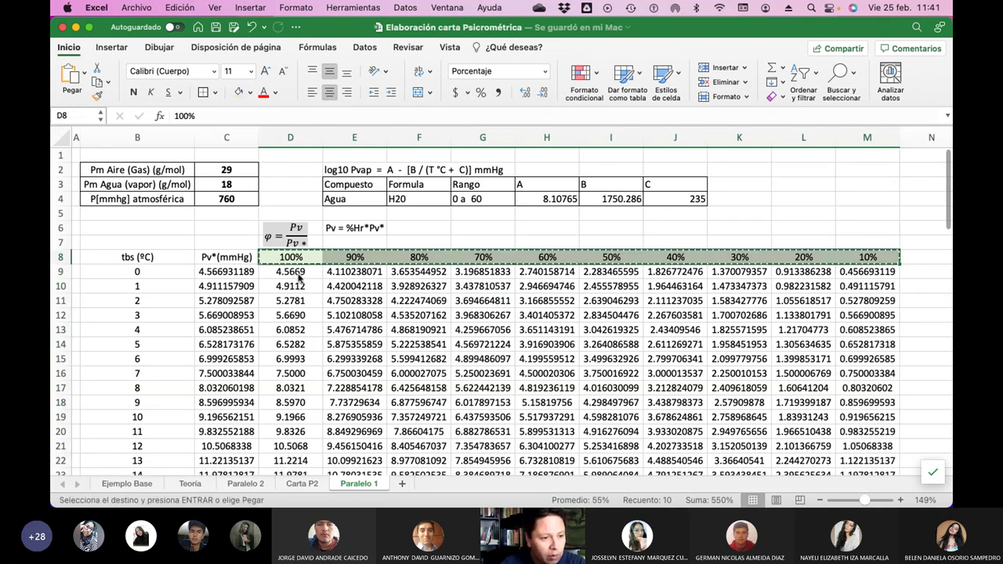
Paste the copied percentage headers into row 8 starting at N8, directly after the existing 10% column.
key("Right")
key("Right")
key("Right")
key("Right")
key("Right")
key("Right")
key("Right")
key("Right")
key("Right")
key("Right")
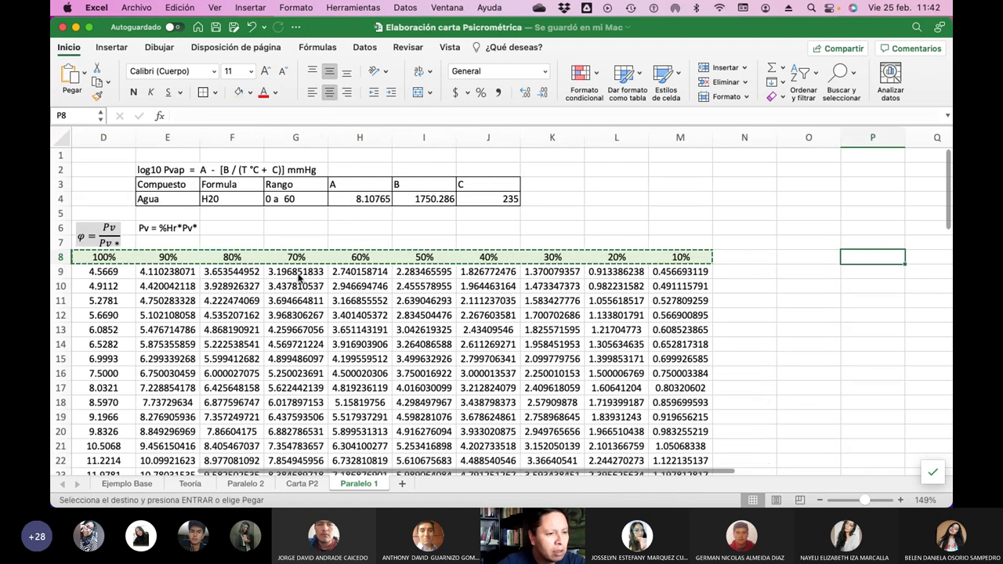
key("super+v")
Fill the pasted headers N8:W8 with the lightest blue theme color.
key("shift+Left")
key("shift+Left")
key("shift+Left")
key("shift+Left")
key("shift+Left")
key("shift+Left")
key("shift+Left")
key("shift+Left")
key("shift+Right")
key("shift+Right")
key("shift+Right")
key("shift+Right")
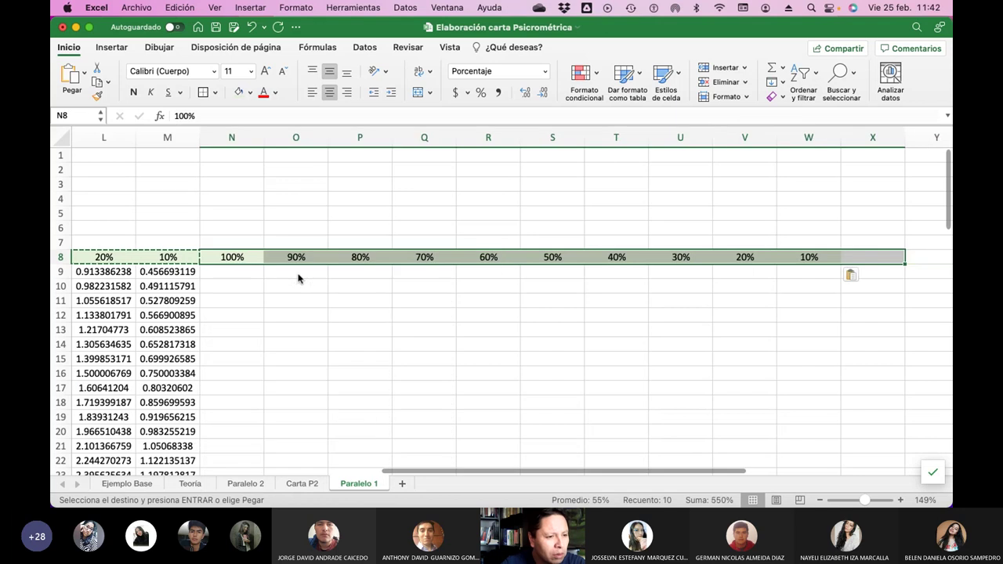
key("shift+Left")
key("shift+Left")
key("shift+Right")
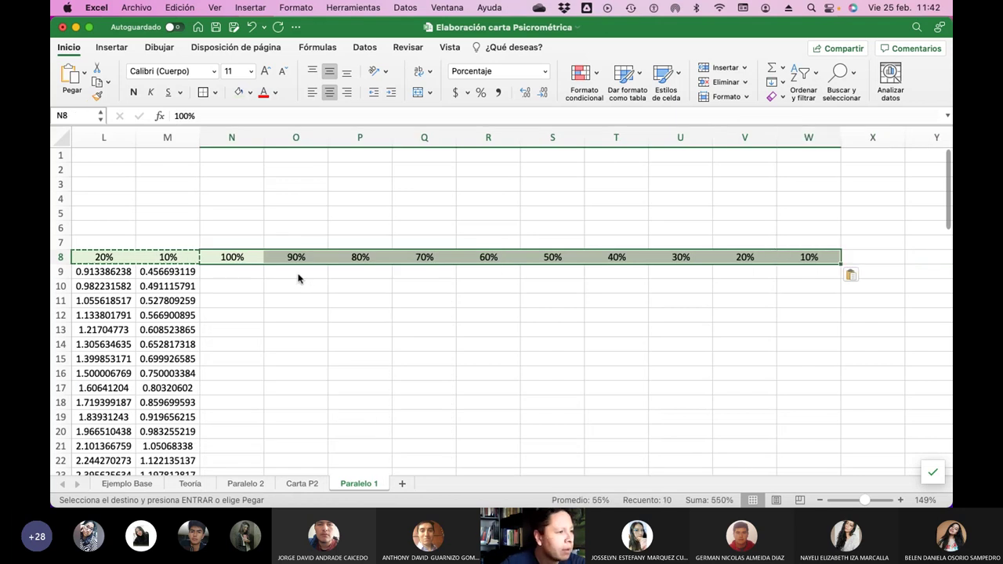
left_click(250, 93)
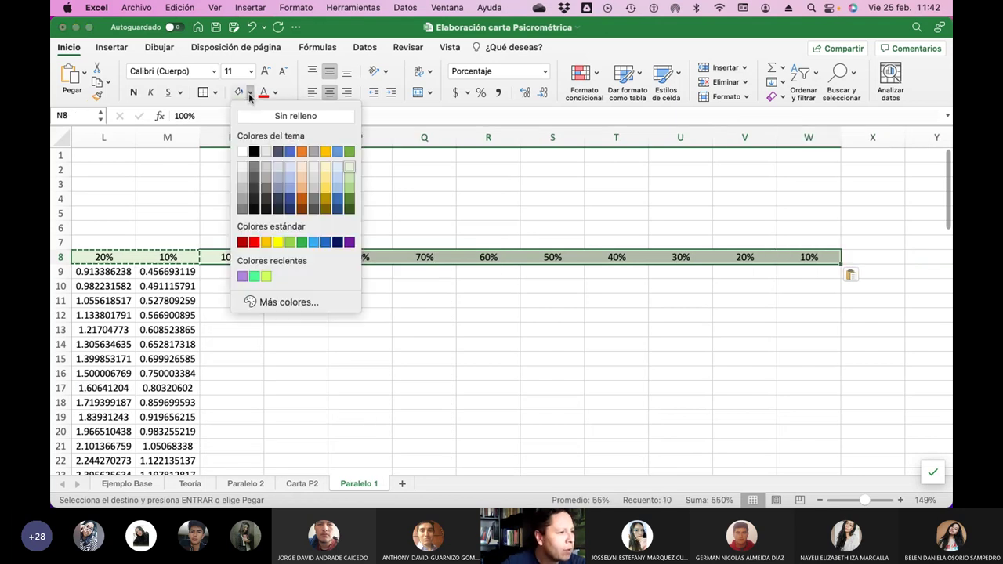
left_click(337, 167)
left_click(378, 315)
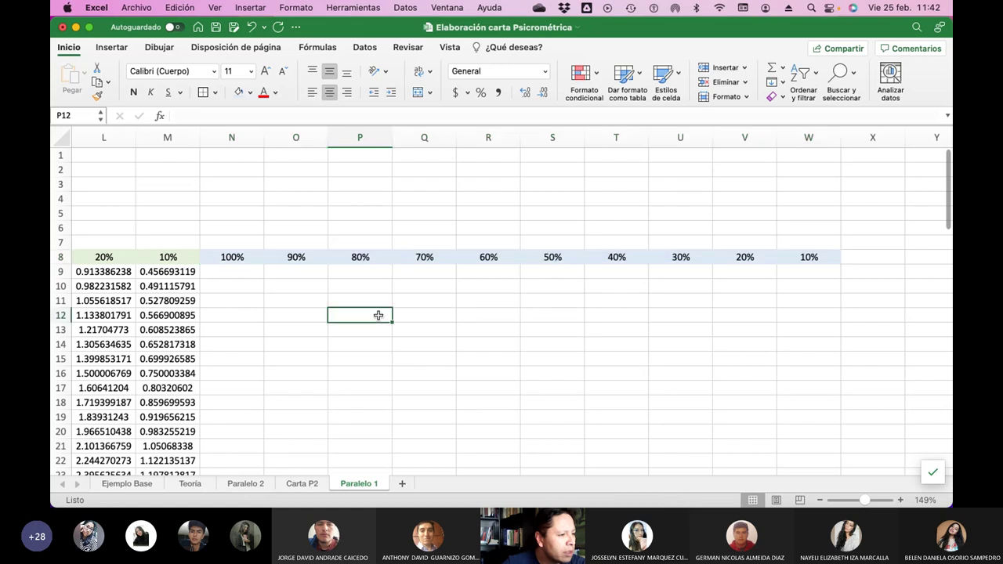
Copy the Y = Mv/Mg * Pv/(P − Pv) equation box from Ejemplo Base to Paralelo 1 and place it over N5:O6.
left_click(128, 483)
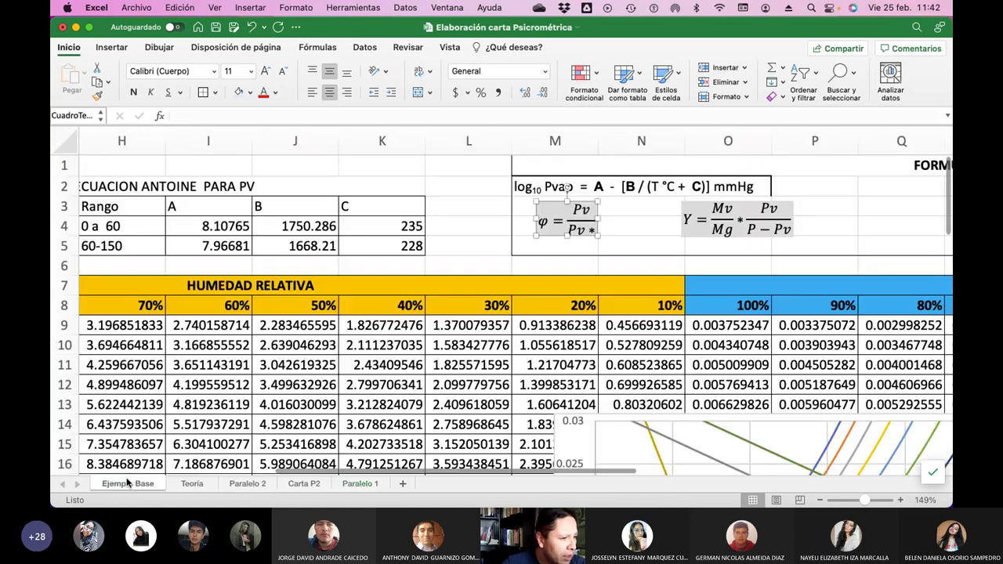
left_click(706, 233)
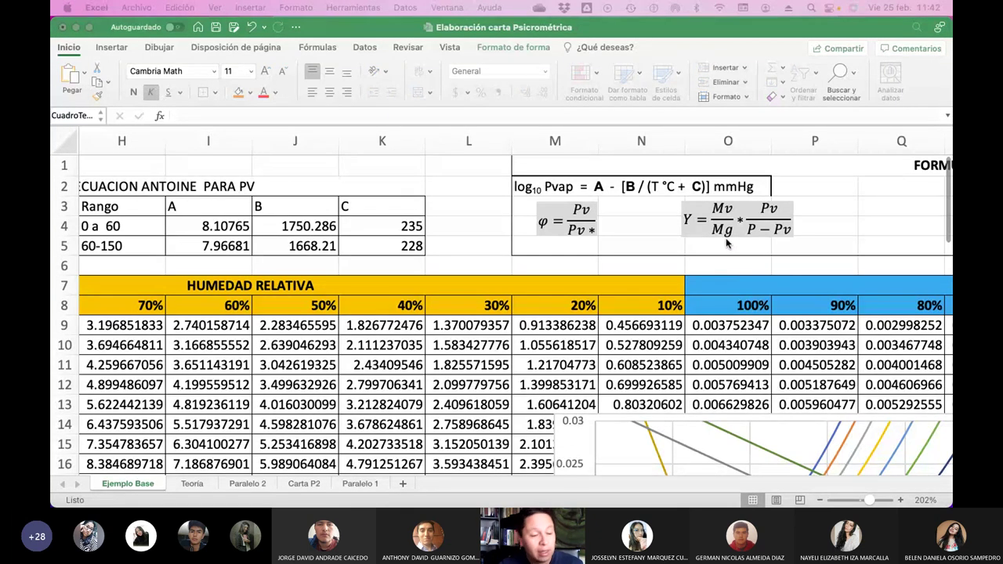
scroll(713, 357, "right", 3)
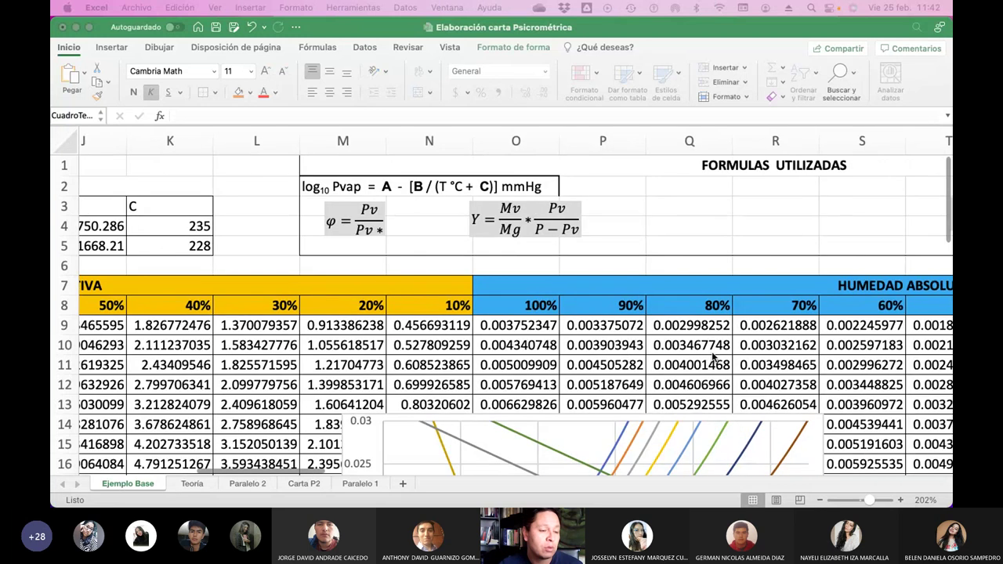
left_click(369, 484)
scroll(329, 307, "left", 2)
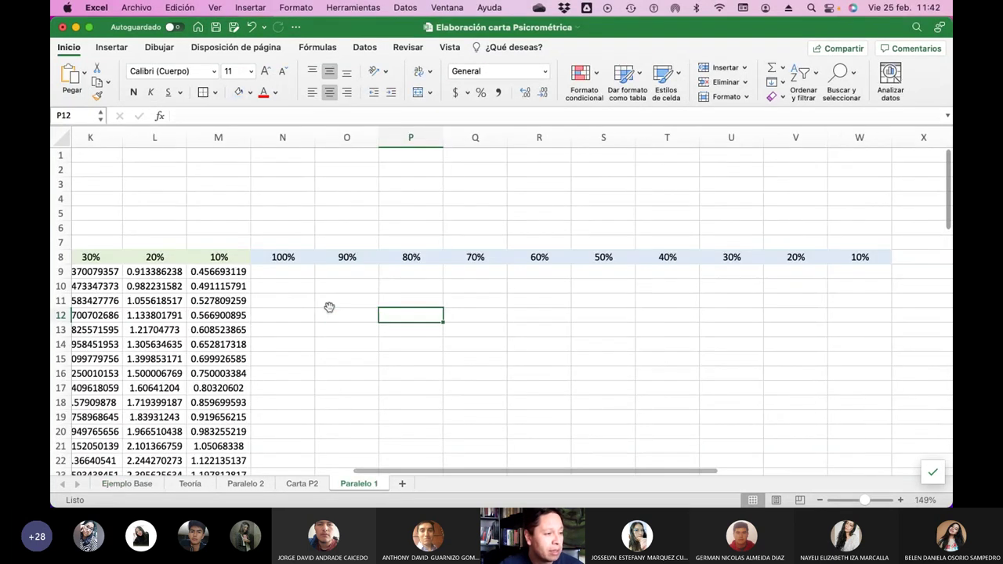
left_click(119, 486)
key("super+c")
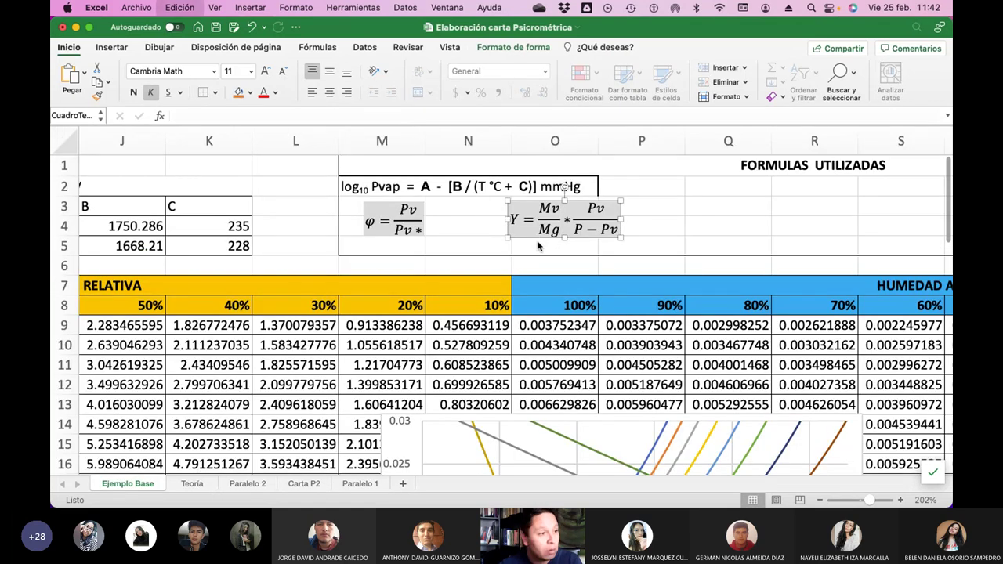
left_click(362, 484)
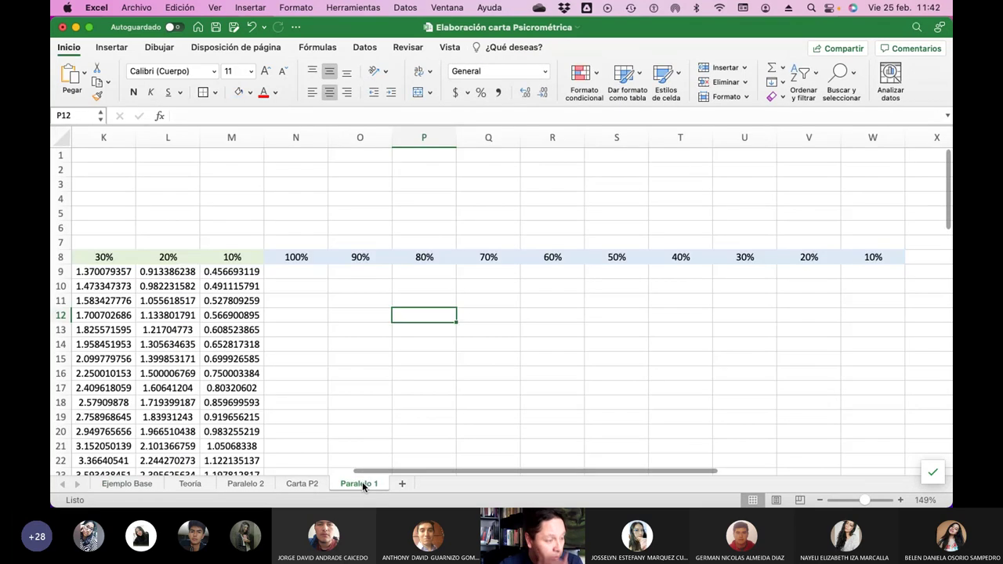
key("super+v")
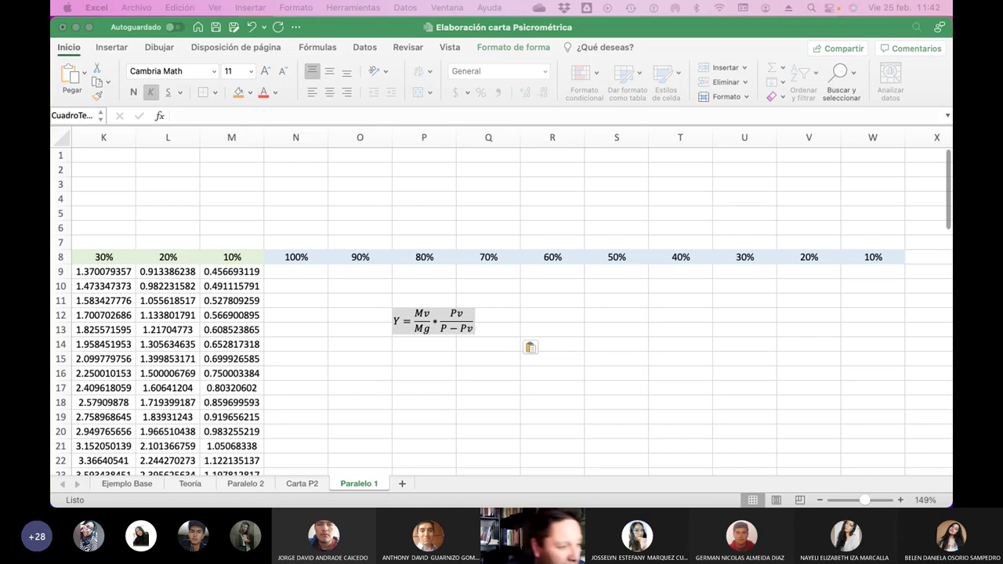
left_click(407, 327)
left_click_drag(401, 336, 278, 241)
Enter the title "Humedad Absoluta" in N7 above the blue headers and left-align it.
left_click(278, 241)
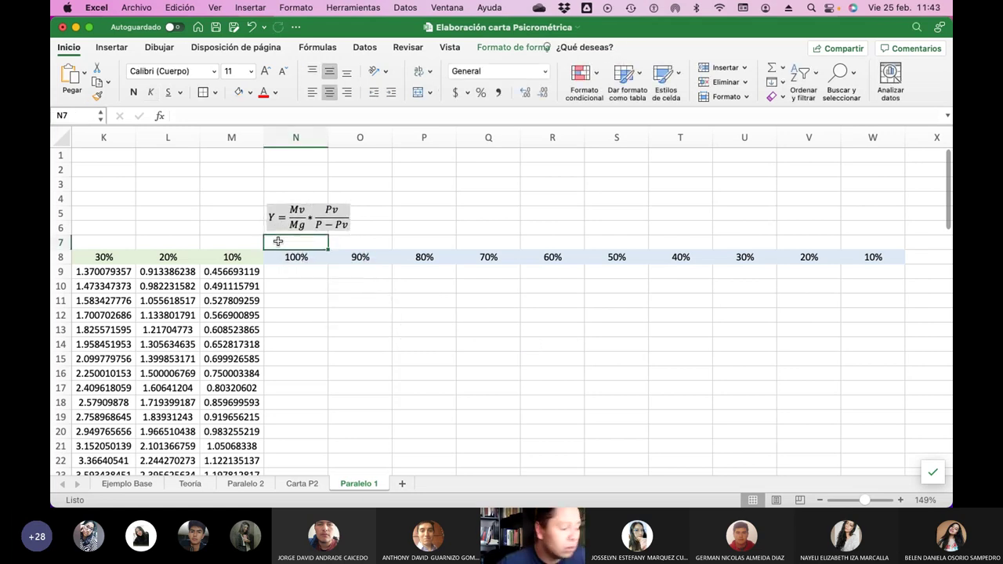
type("Humeda")
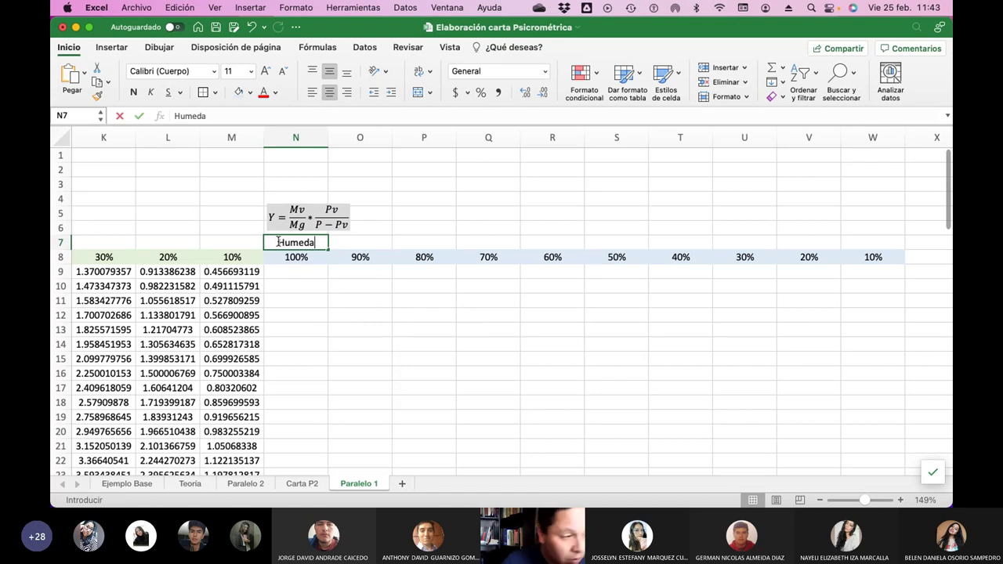
type("d Abosluta")
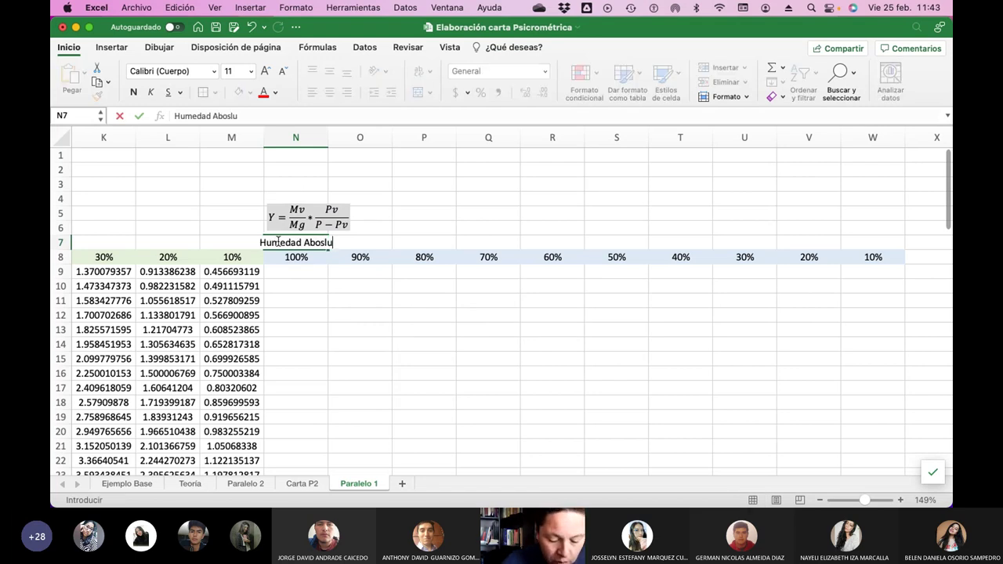
key("Return")
left_click(278, 242)
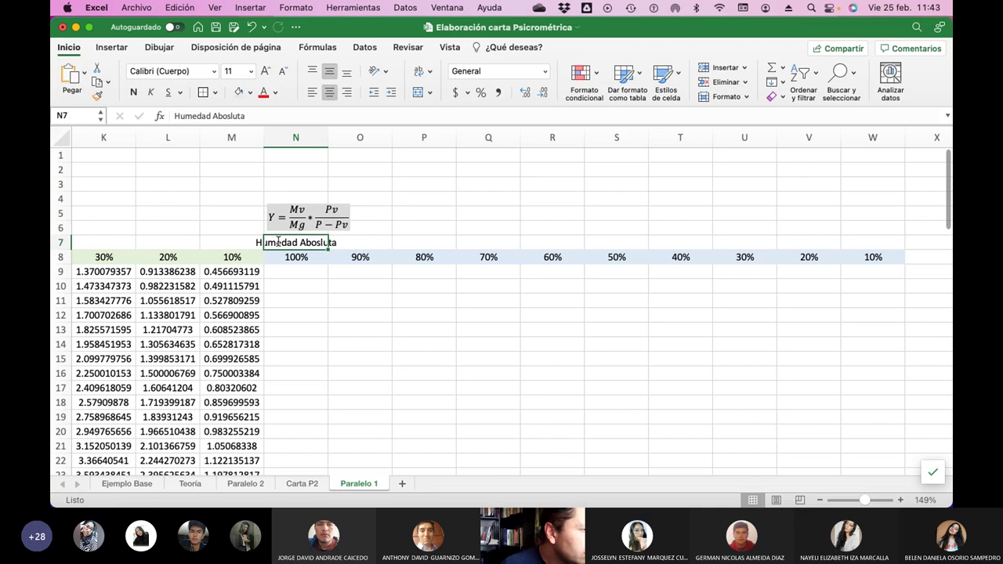
left_click(260, 116)
key("BackSpace")
key("BackSpace")
key("BackSpace")
key("BackSpace")
key("BackSpace")
key("BackSpace")
type("s")
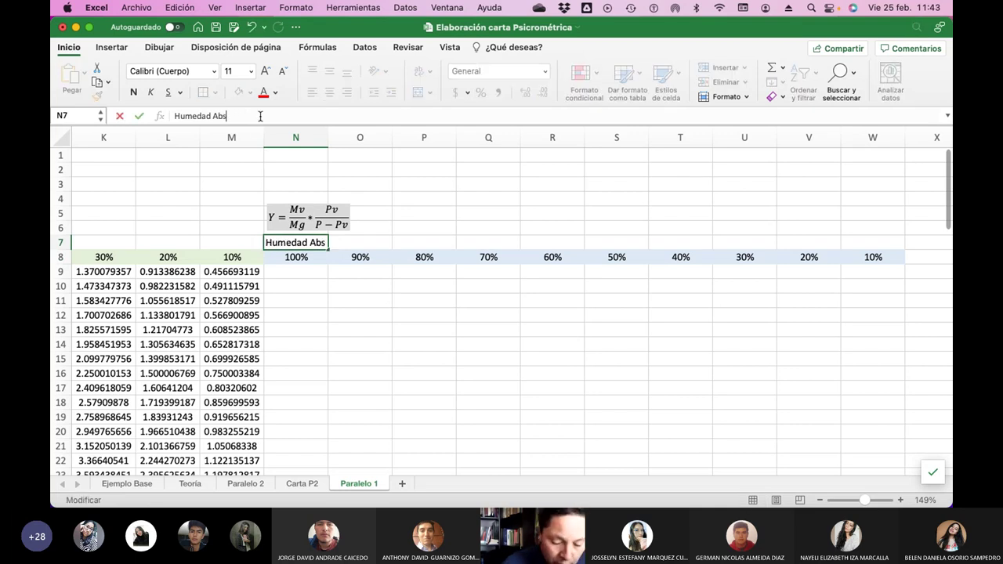
type("oluta")
key("Return")
key("Up")
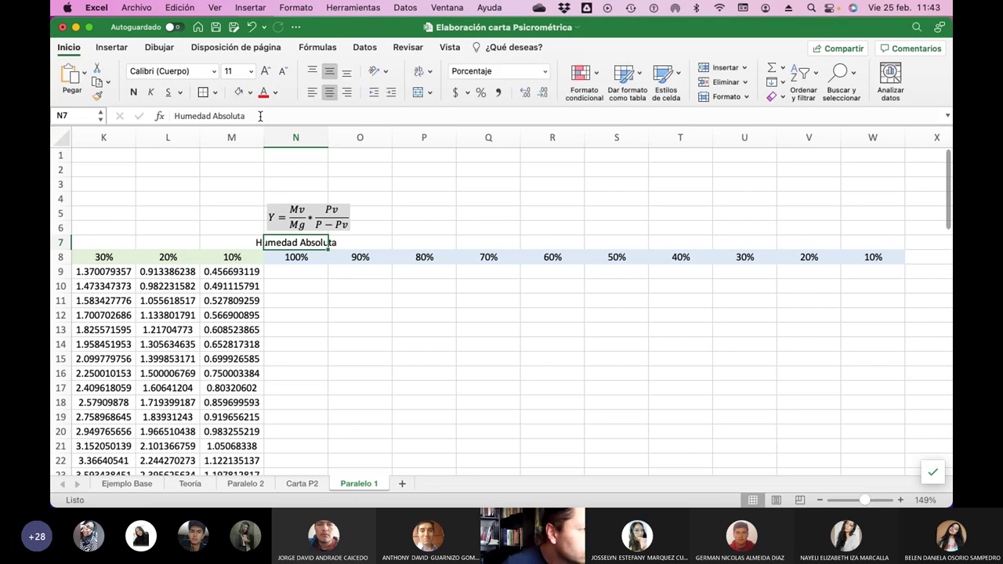
left_click(312, 91)
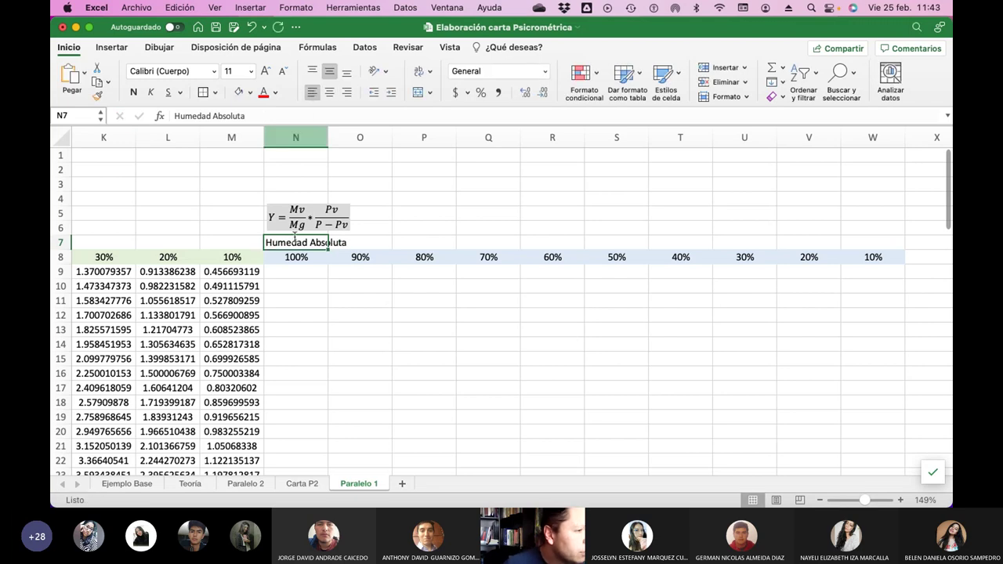
Enter the title "Presión de Vapor (mmHg)" in E7 above the green headers and left-align it.
scroll(264, 297, "left", 8)
scroll(264, 297, "left", 2)
left_click(342, 243)
type("P")
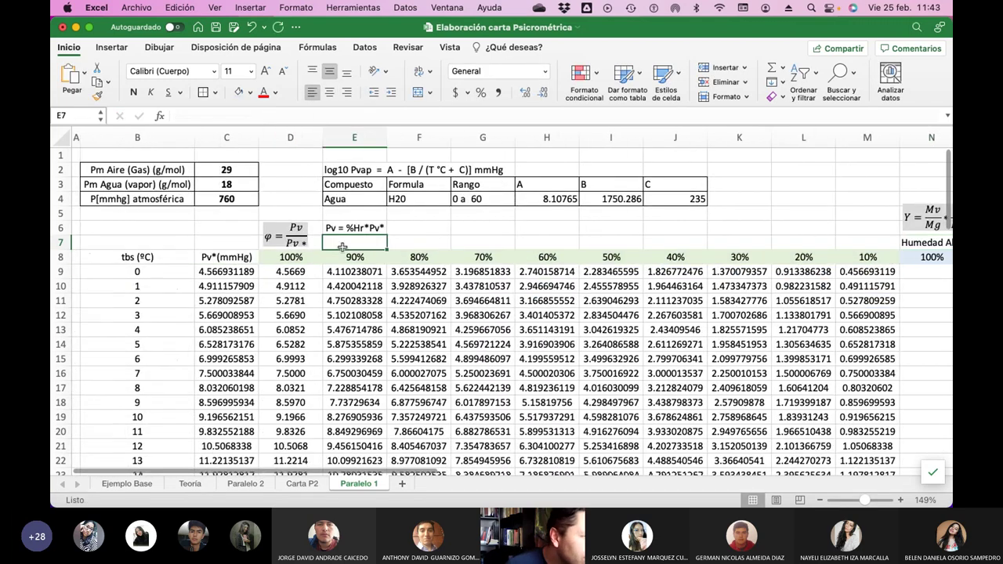
type("resión de ")
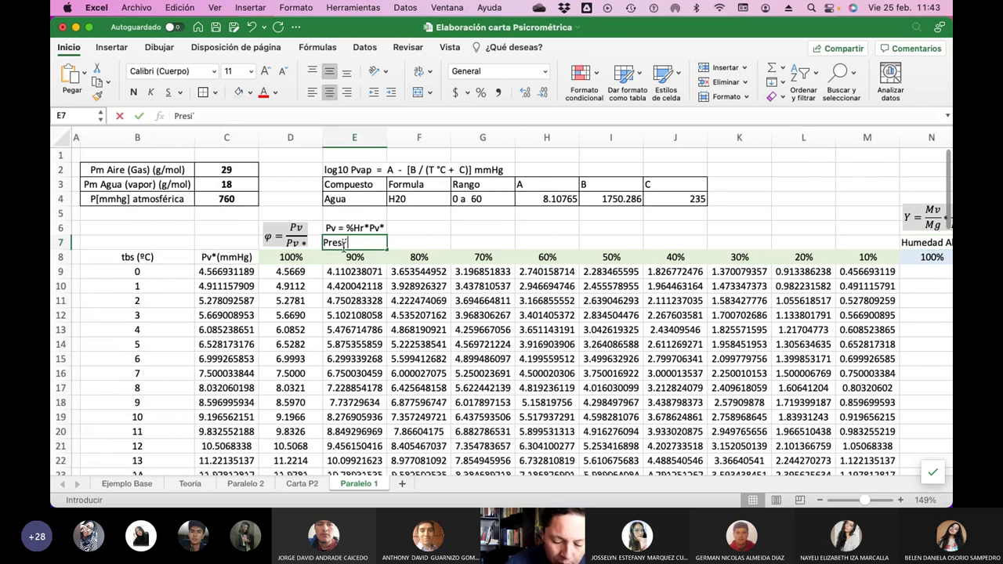
type("Vap")
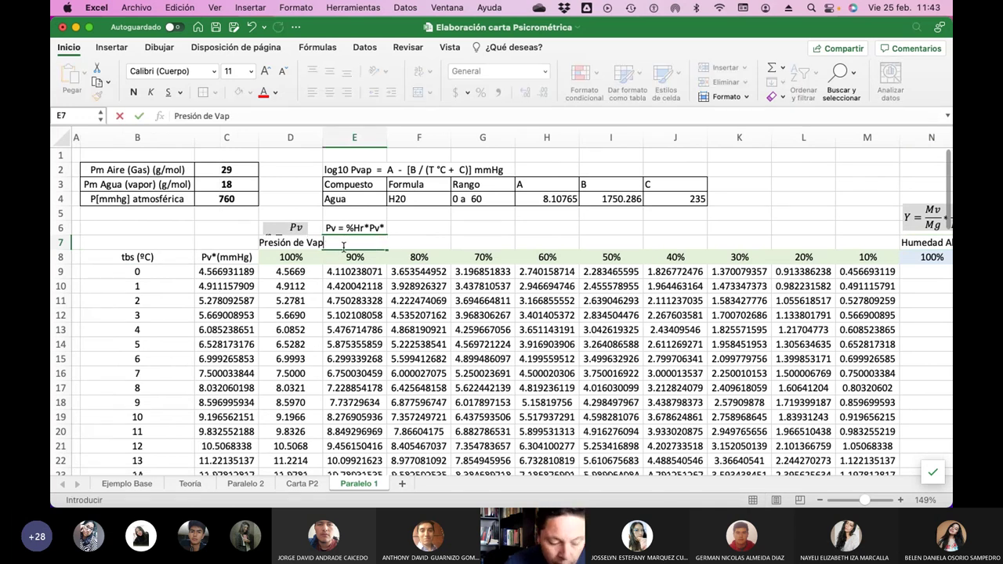
type("or (mmHg)")
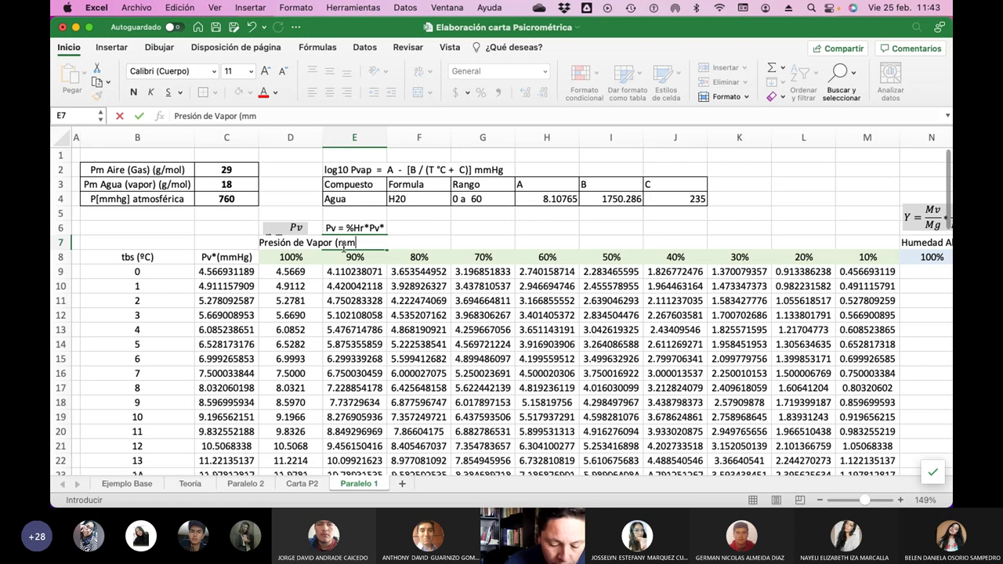
left_click(343, 246)
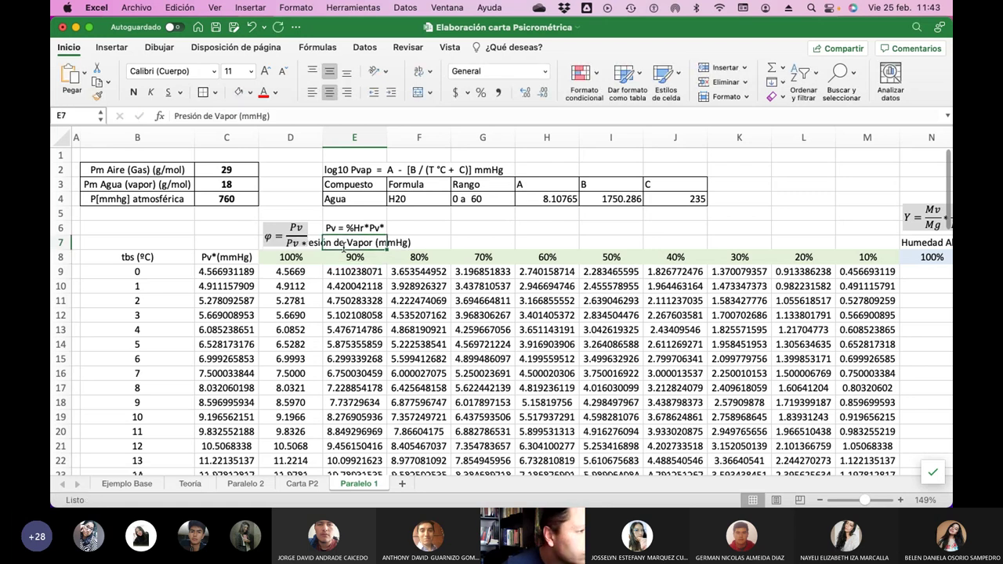
left_click(312, 91)
Start the absolute humidity formula in N9 with the bracket skeleton =()*(()/()).
scroll(507, 313, "right", 5)
scroll(507, 312, "right", 2)
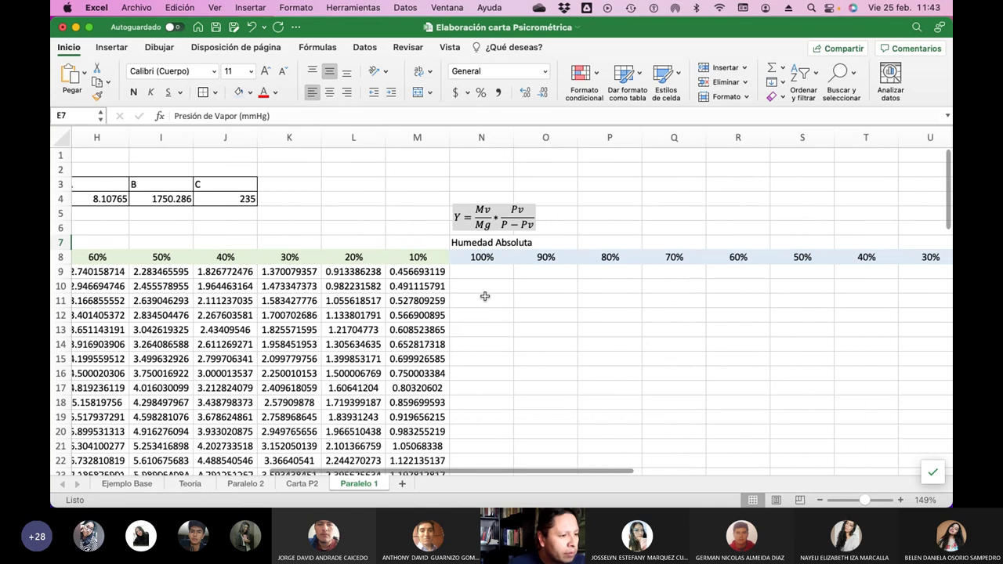
left_click(480, 275)
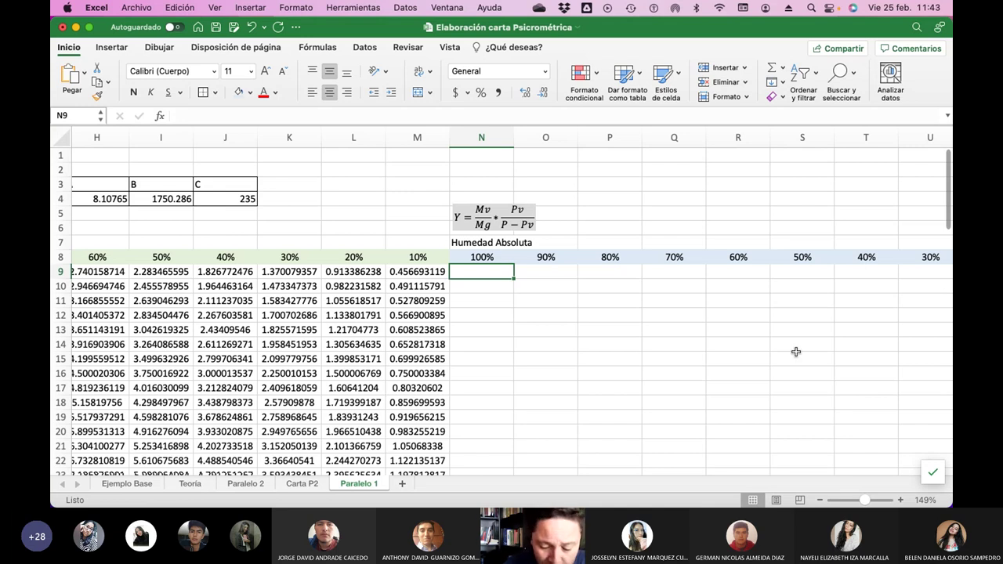
type("=")
type("()+")
type("()")
key("BackSpace")
key("BackSpace")
key("BackSpace")
type("*()")
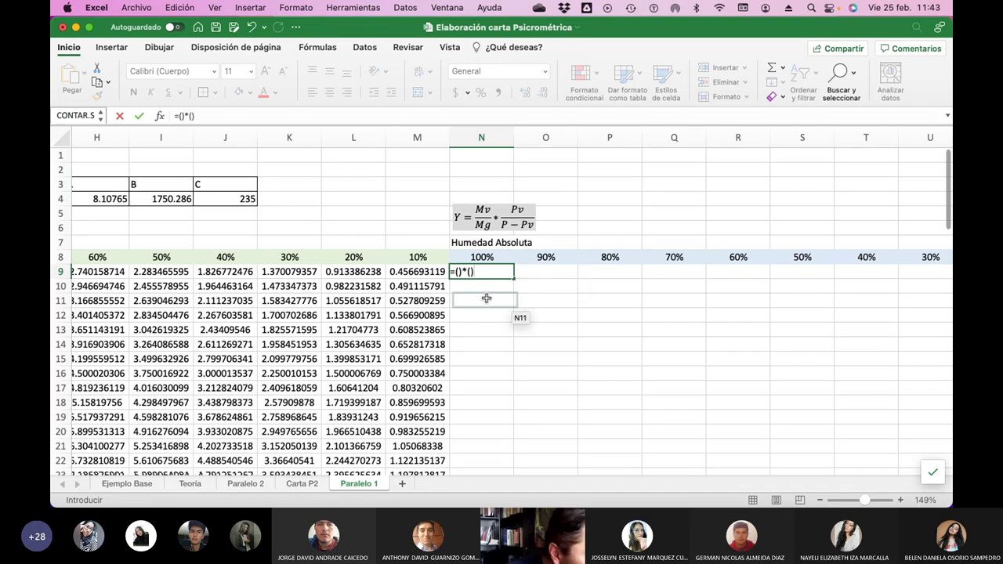
left_click(471, 272)
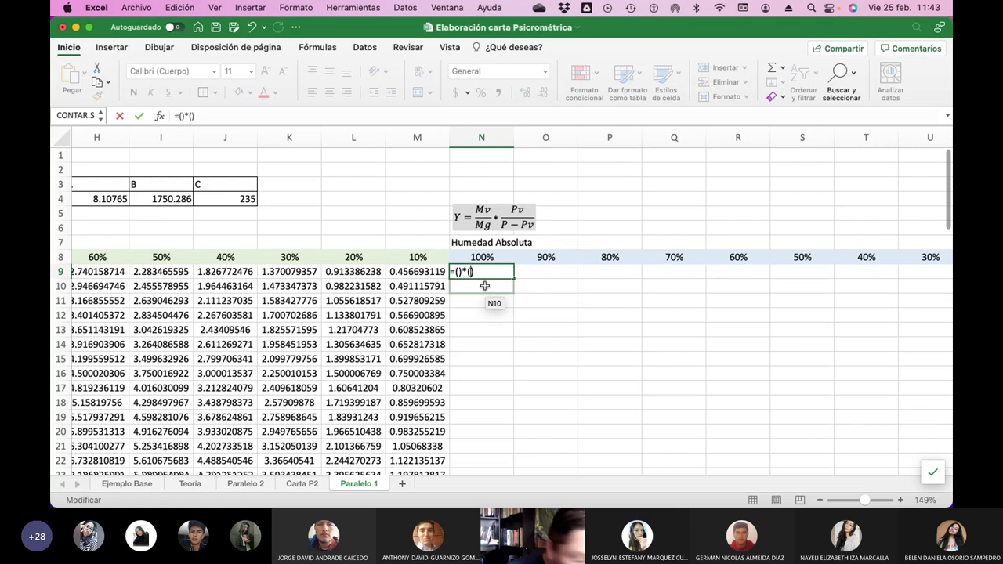
type("()/()")
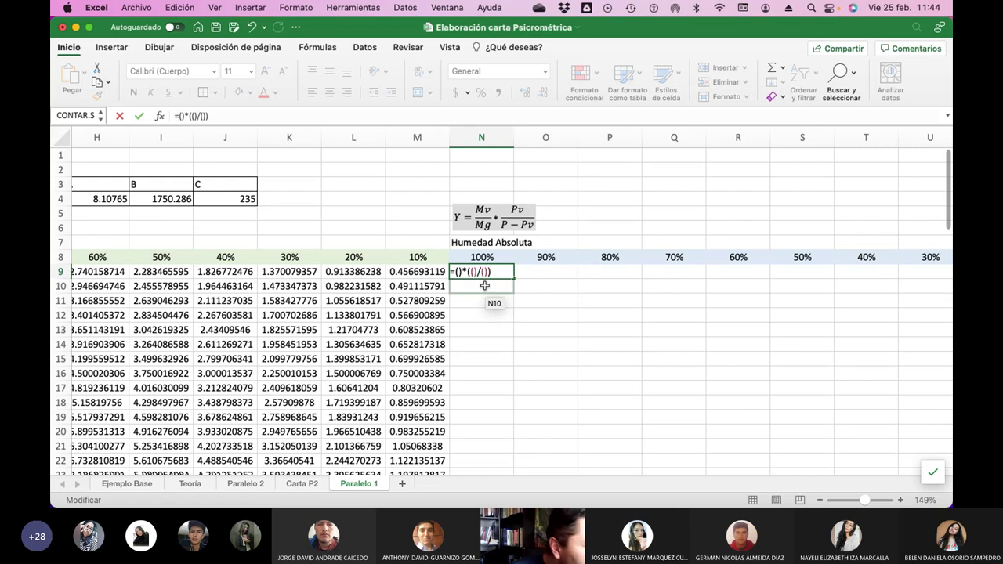
Fill the first brackets of the N9 formula with the molecular weight ratio of water to air, C3/C2.
scroll(474, 279, "left", 1)
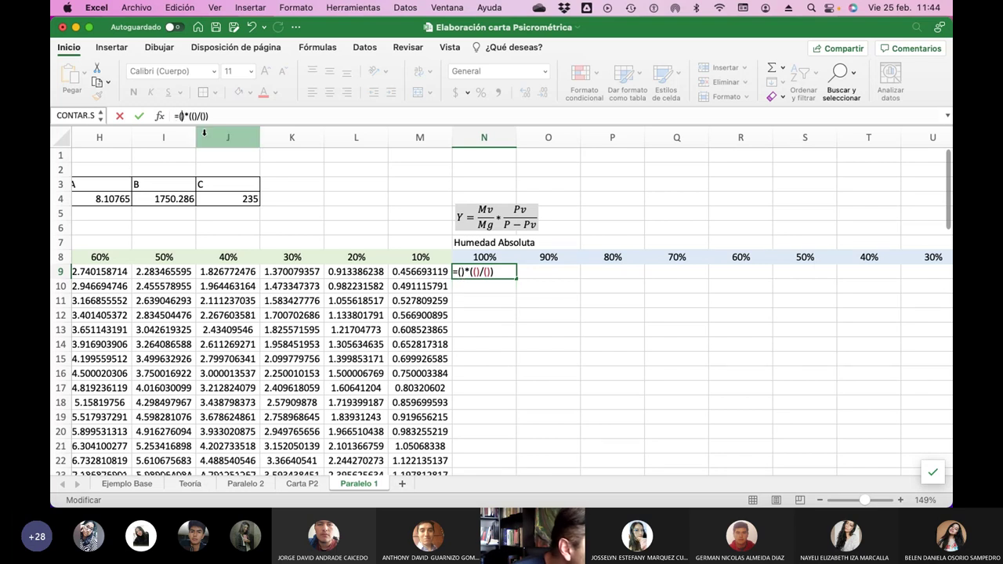
scroll(319, 227, "left", 6)
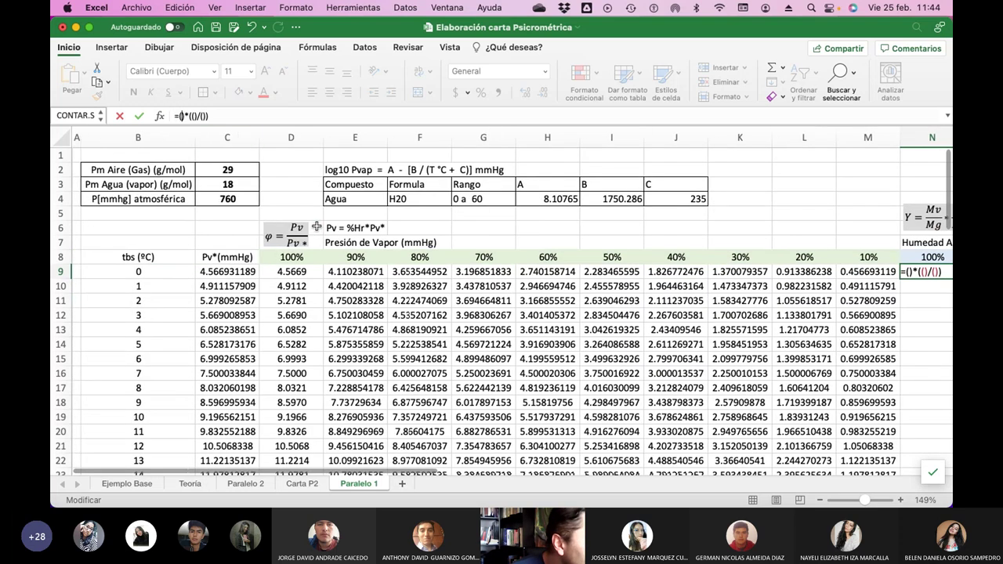
left_click(228, 185)
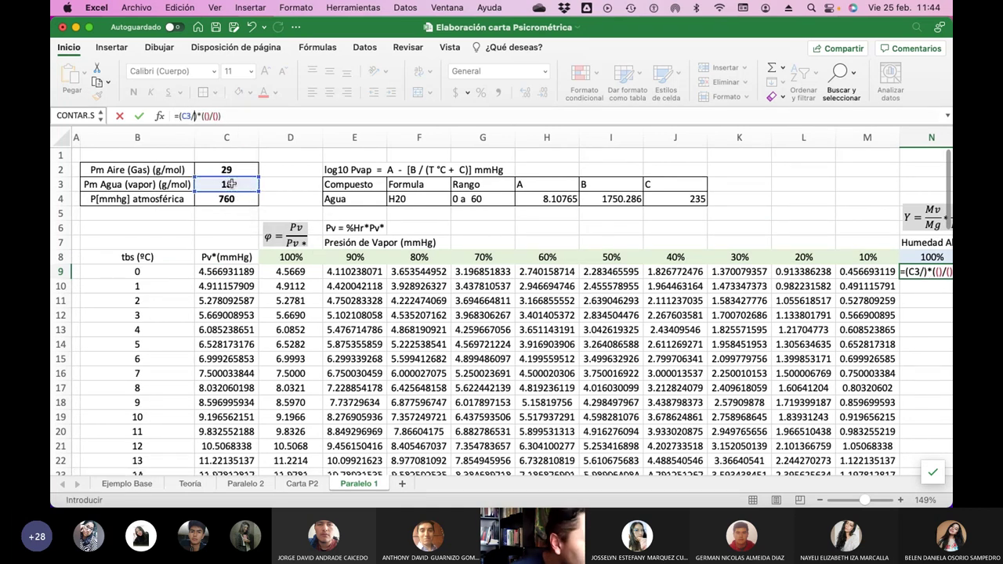
type("/")
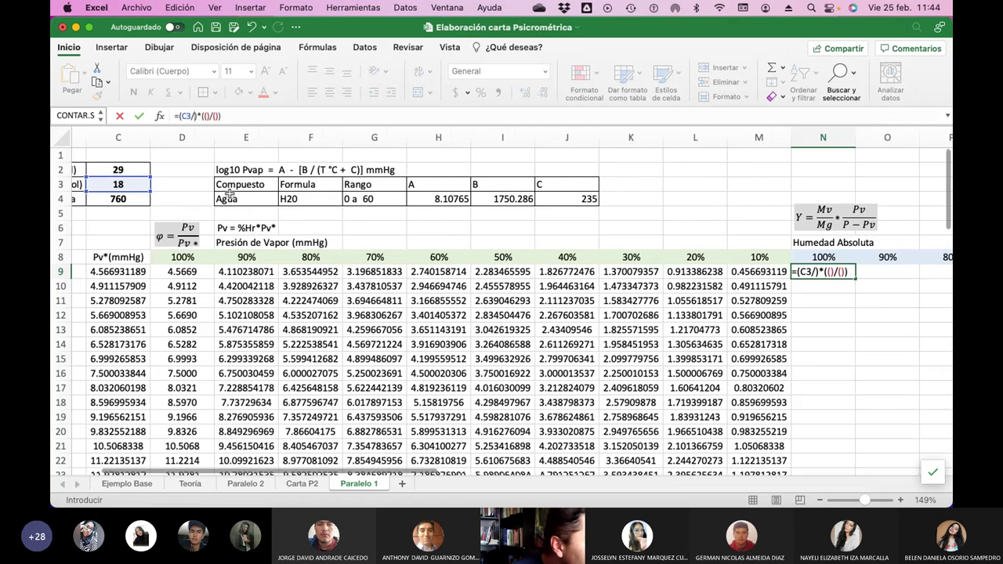
left_click(133, 167)
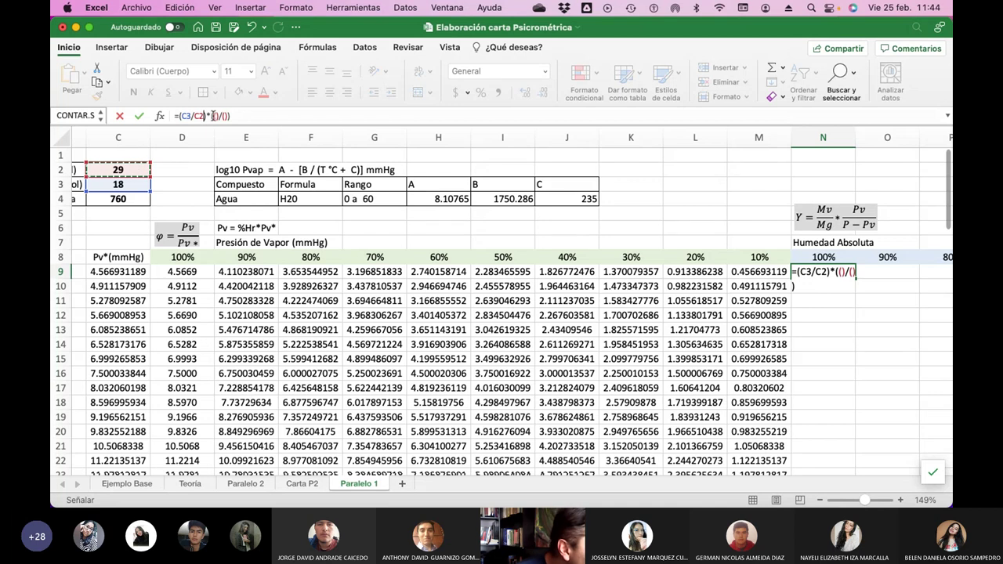
Make both molecular weight references in the N9 formula absolute, as $C$3/$C$2.
left_click(182, 116)
type("$")
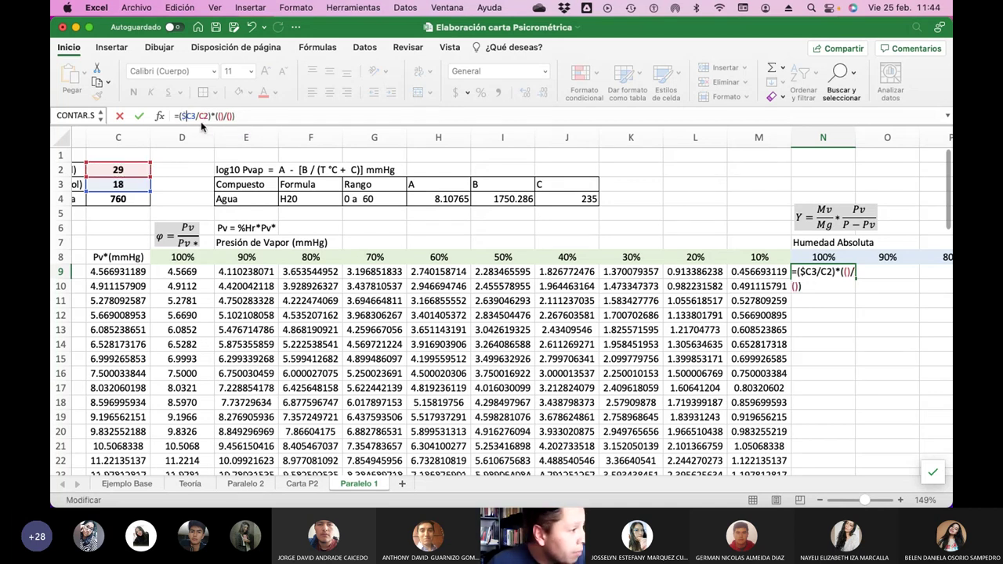
key("Right")
type("$C")
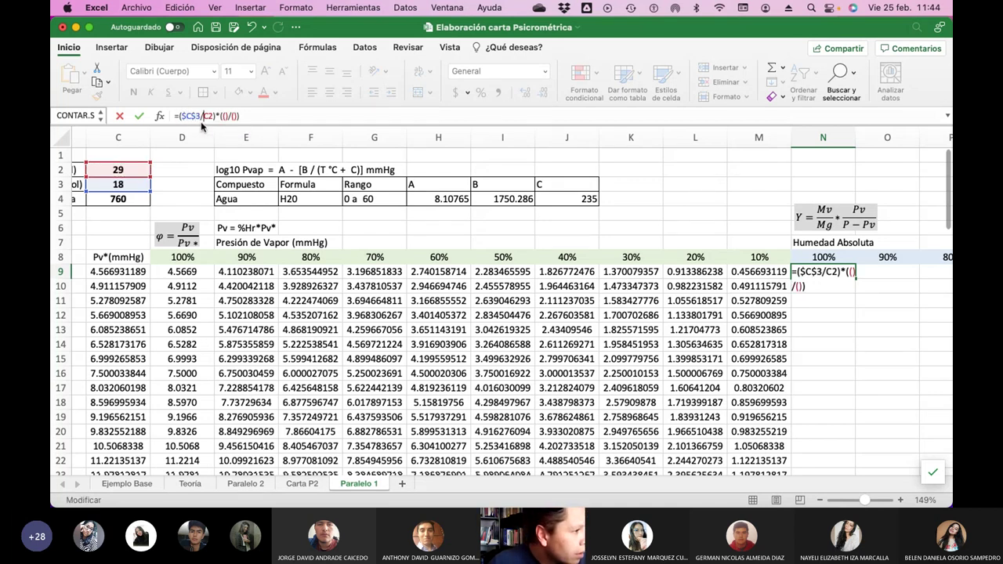
type("$")
key("Right")
key("Right")
key("Right")
key("Right")
key("Right")
key("Right")
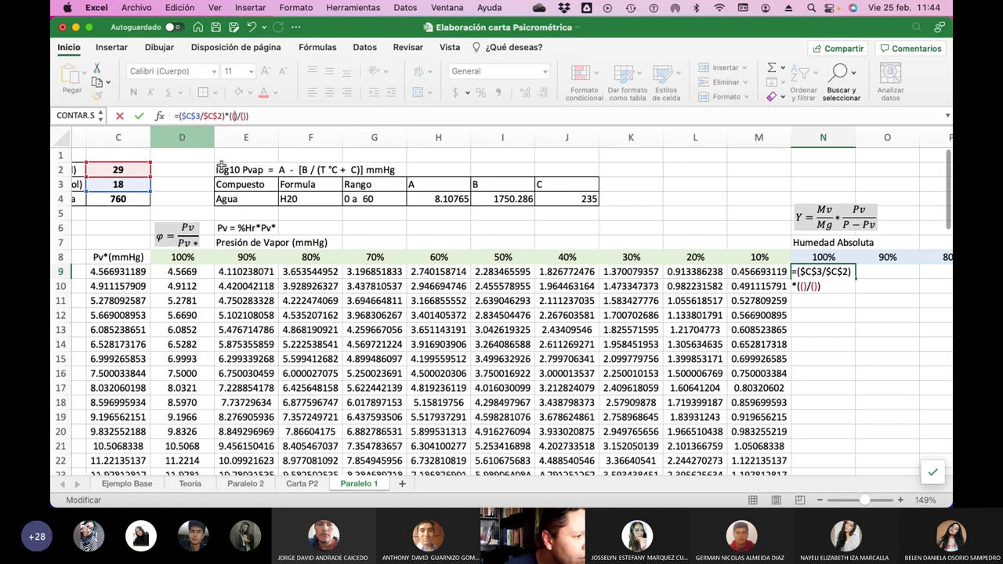
Complete the N9 formula with D9 as numerator and $C$4-D9 as denominator, giving =($C$3/$C$2)*((D9)/($C$4-D9)), and commit it.
left_click(181, 272)
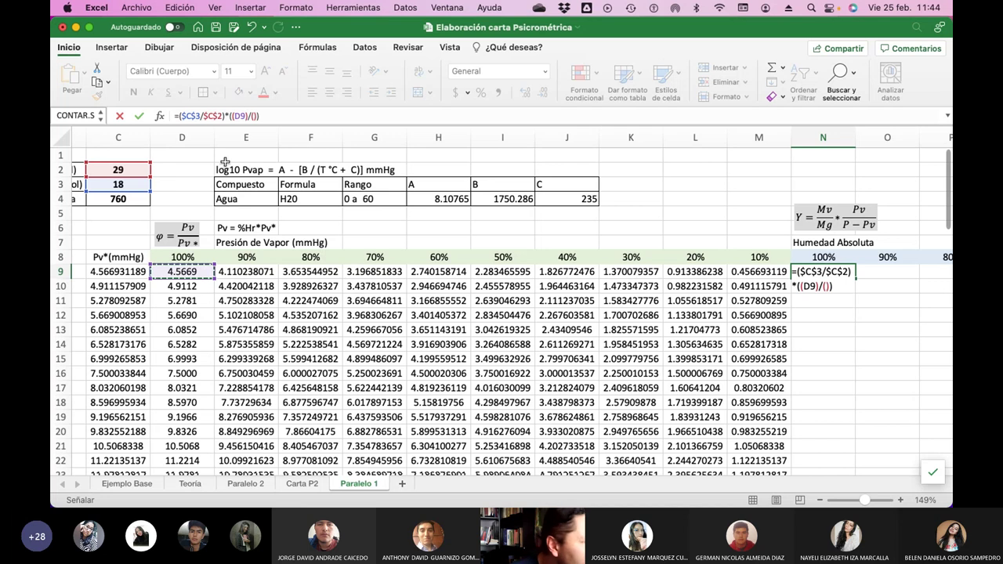
left_click(252, 116)
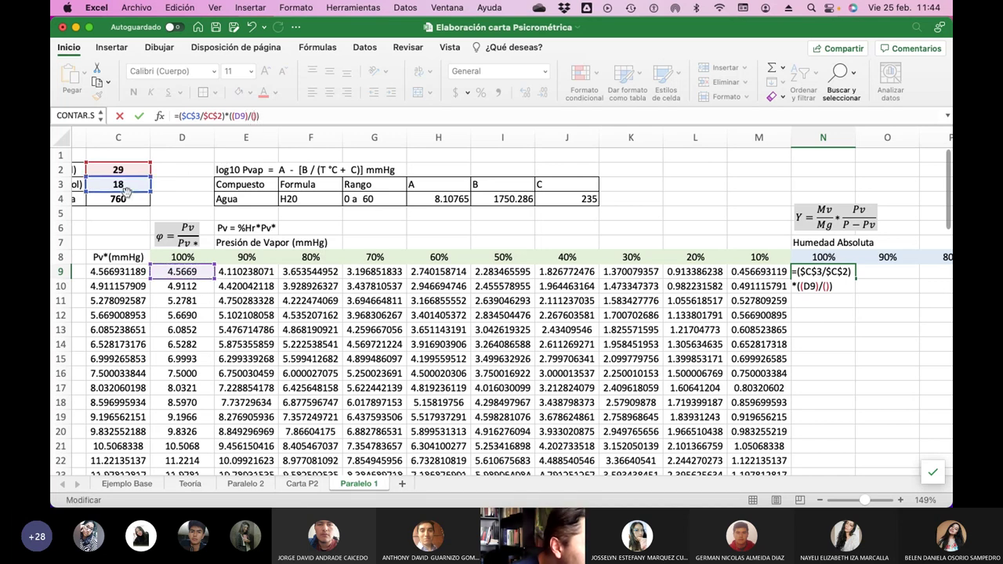
left_click(122, 199)
left_click(258, 117)
type("$C")
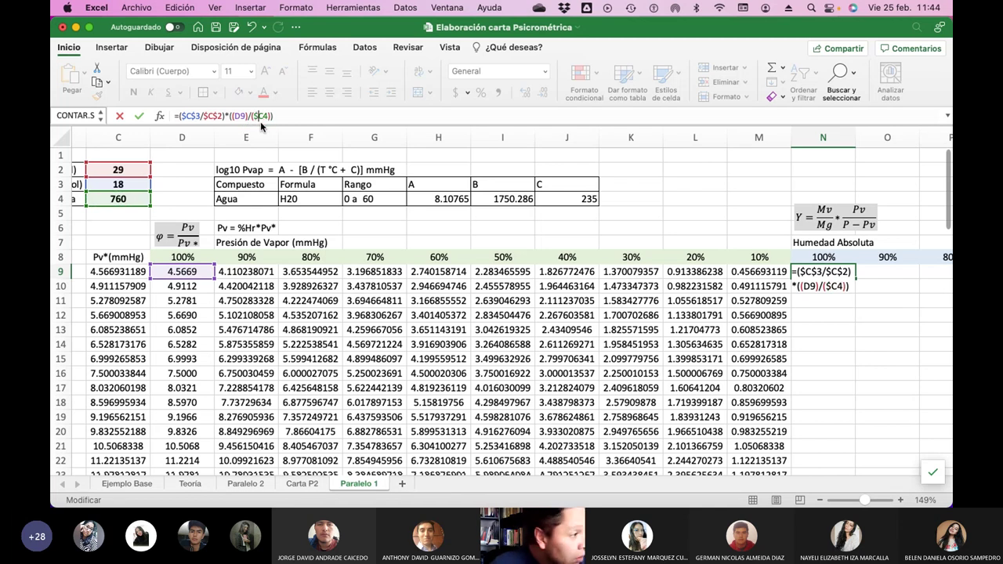
type("$4")
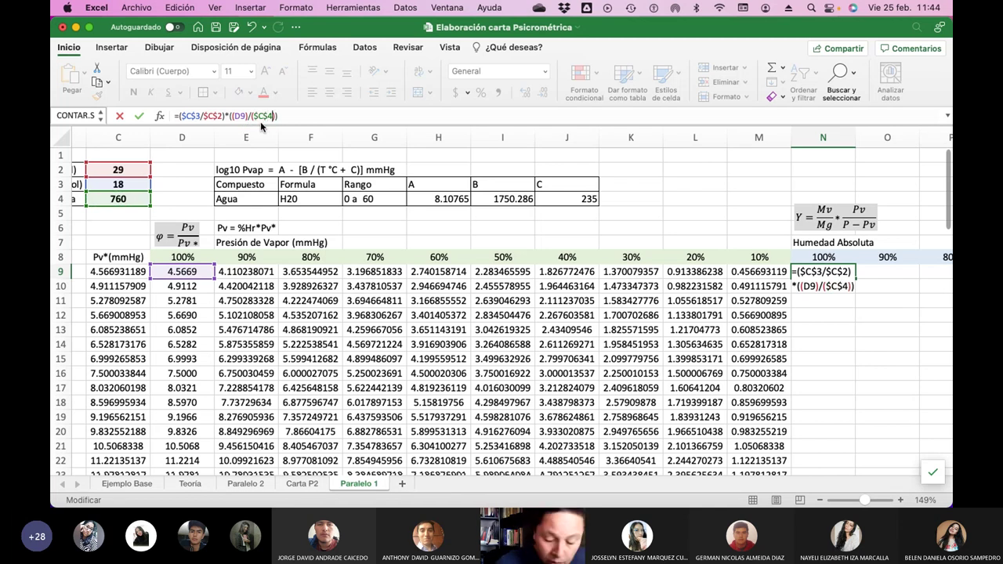
type("-")
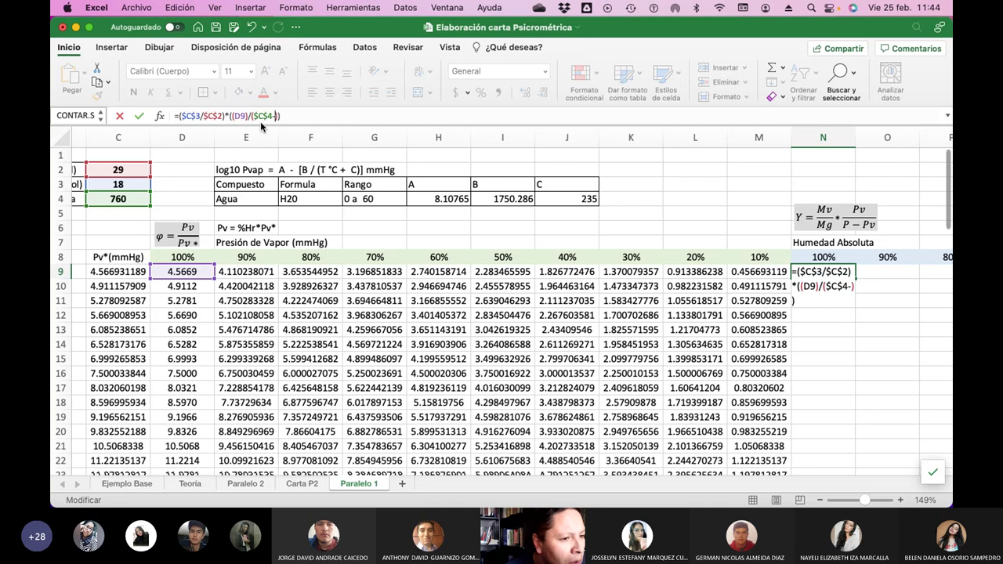
left_click(191, 271)
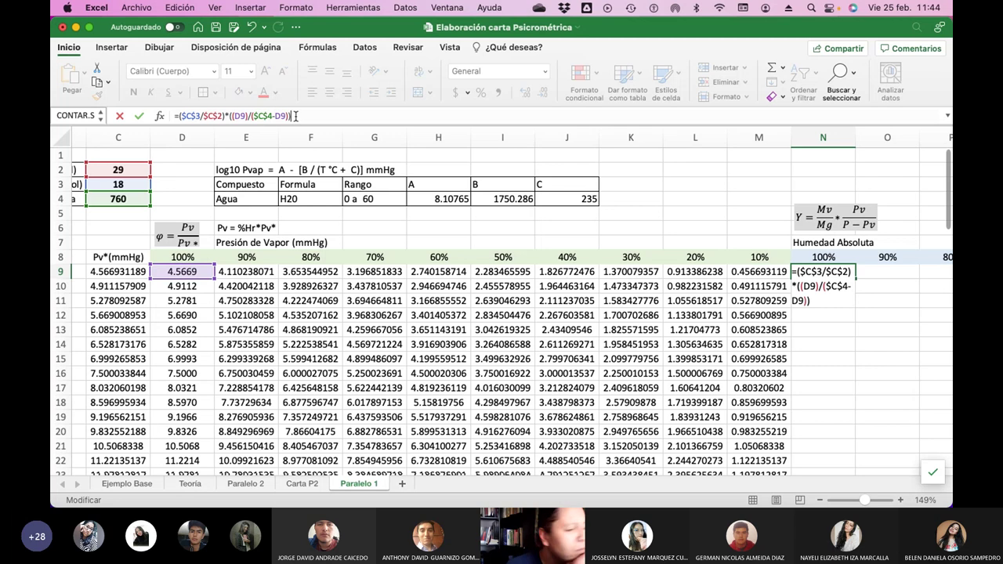
key("Return")
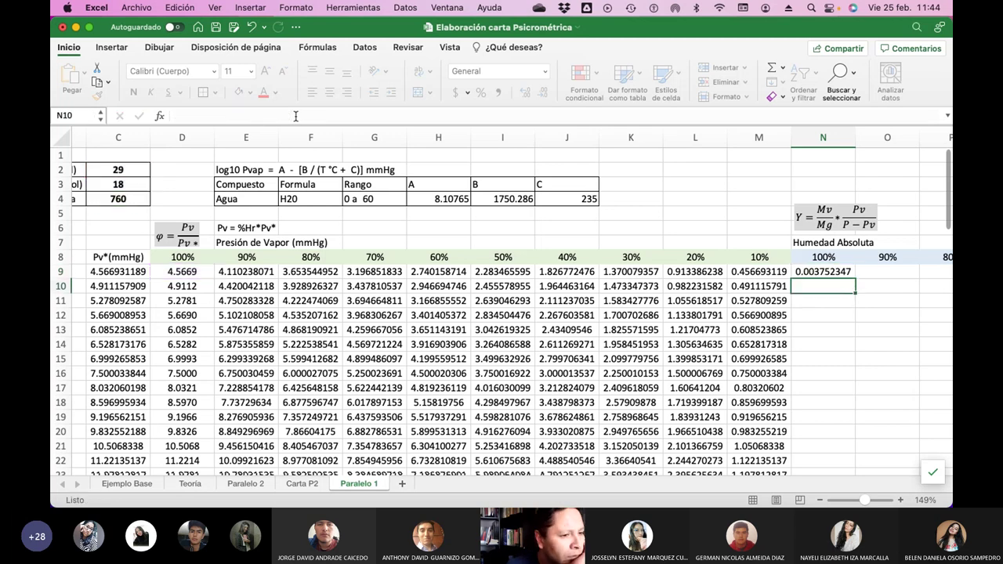
Compare the N9 result with the 100% absolute humidity value for the first temperature in Ejemplo Base, and return to Paralelo 1.
key("Up")
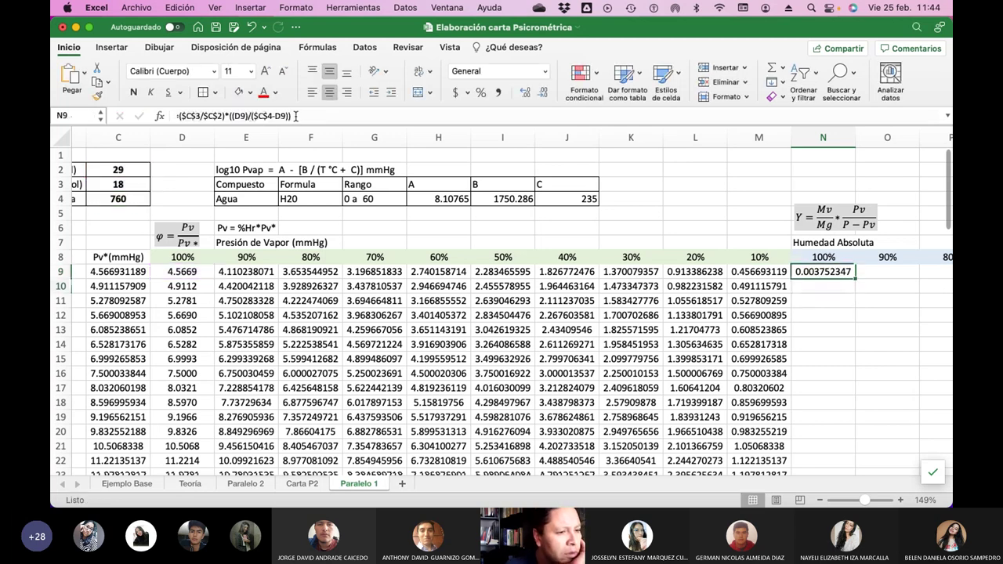
left_click(128, 484)
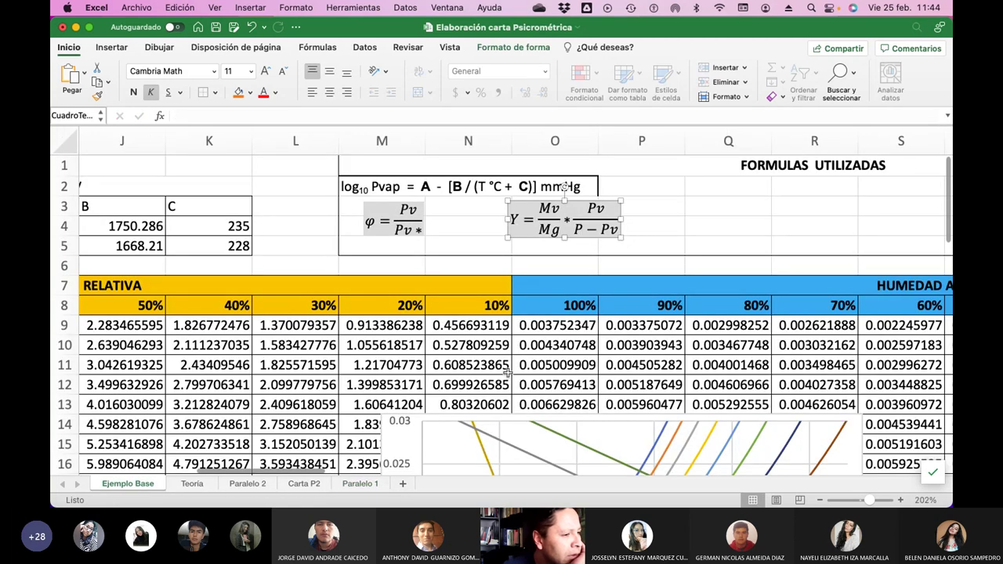
left_click(357, 485)
Fill the N9 formula down the whole 100% absolute humidity column to the table's last temperature row.
scroll(849, 305, "right", 10)
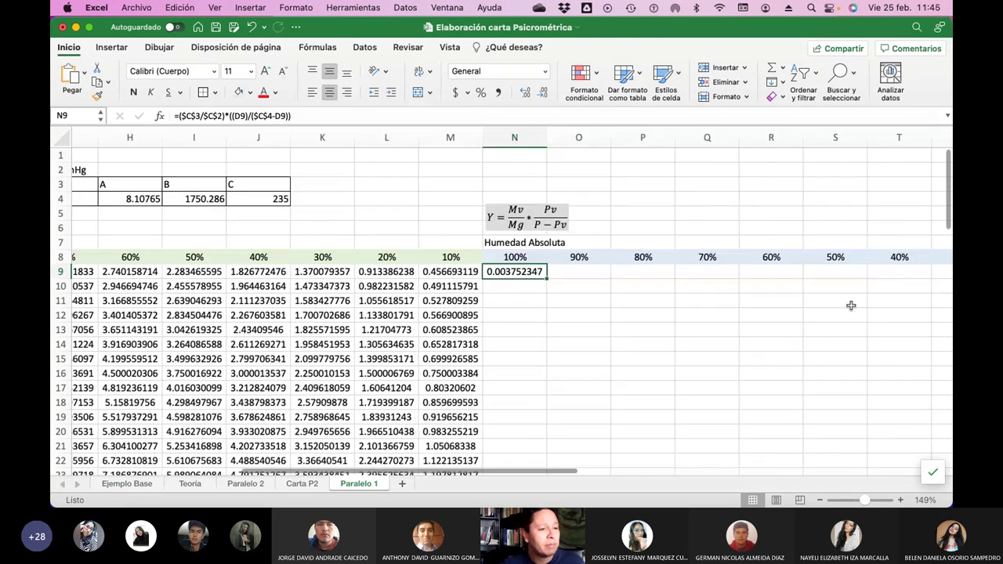
scroll(850, 305, "down", 5)
scroll(849, 306, "up", 4)
scroll(850, 306, "right", 1)
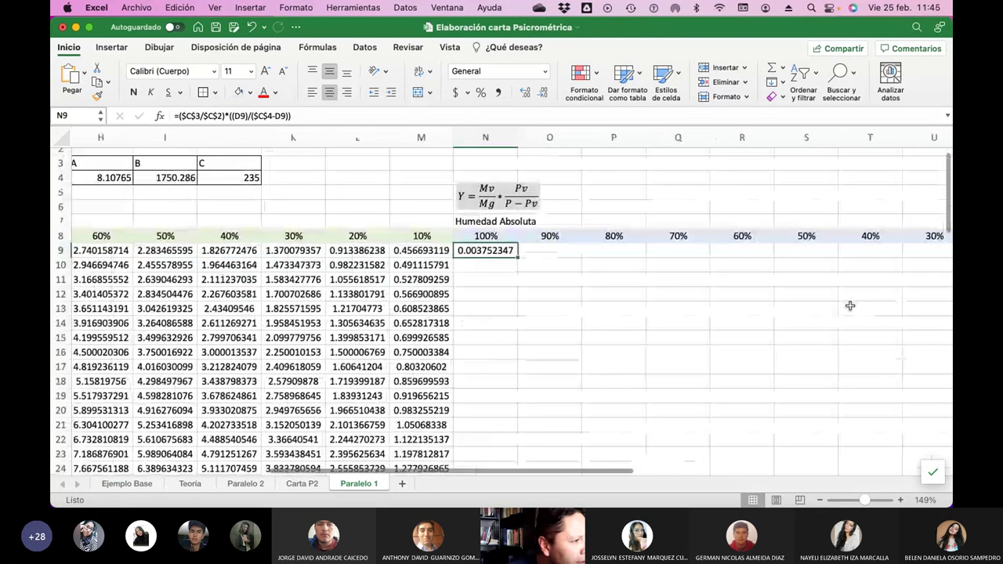
double_click(516, 257)
scroll(546, 286, "down", 4)
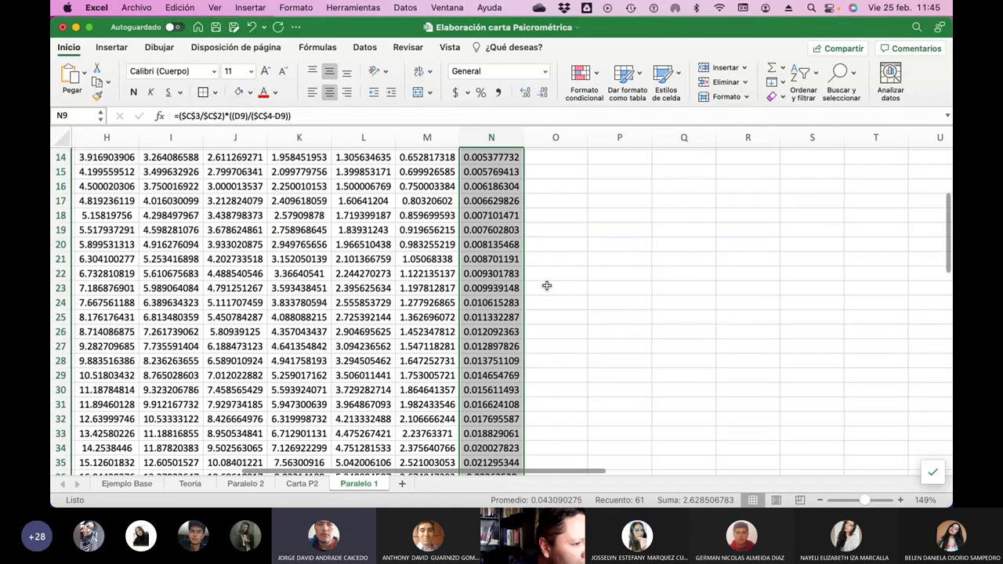
scroll(546, 286, "up", 5)
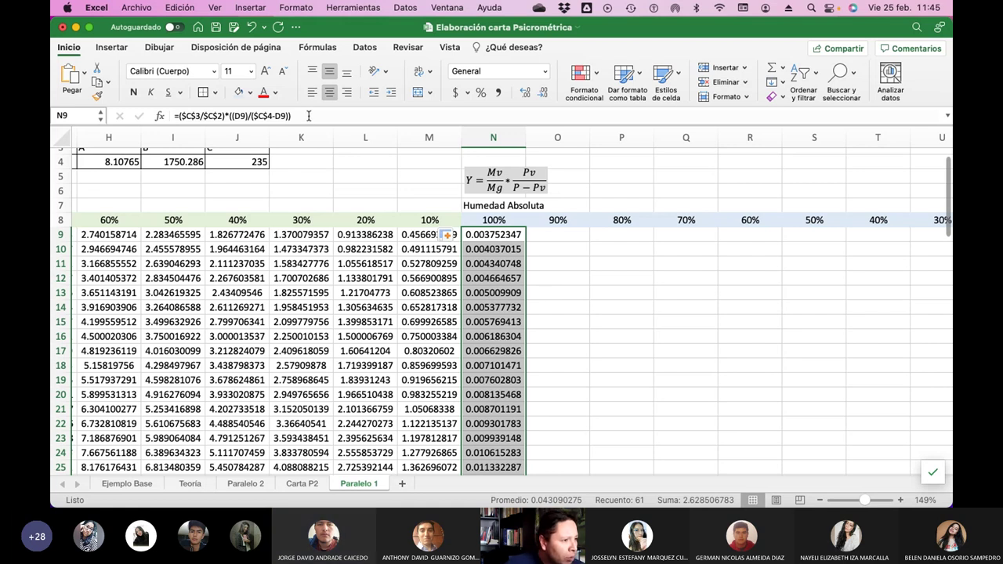
Copy the full formula text of N9, review its D9 reference, and leave cell editing.
left_click_drag(309, 116, 166, 116)
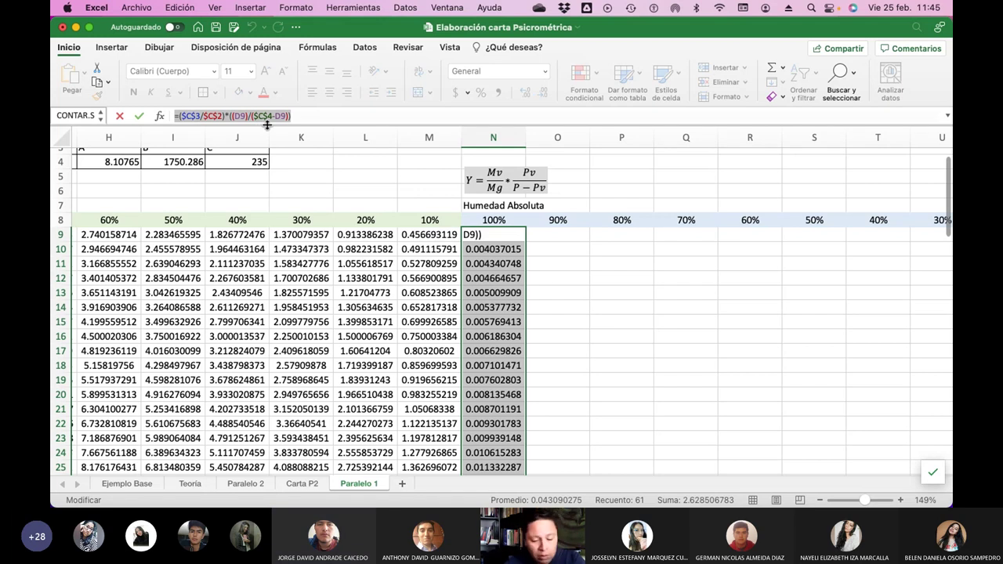
key("cmd+c")
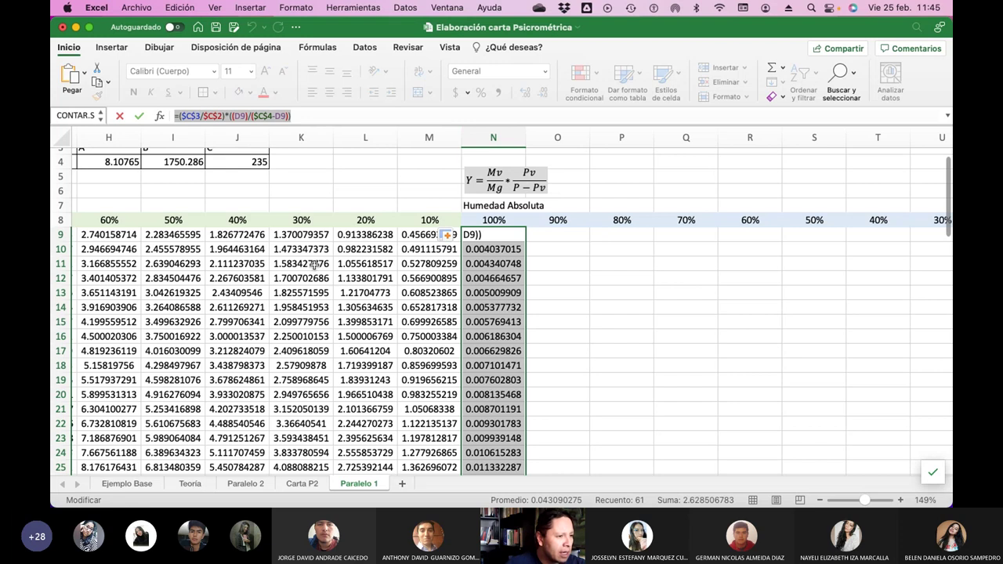
scroll(313, 265, "left", 3)
scroll(313, 264, "left", 2)
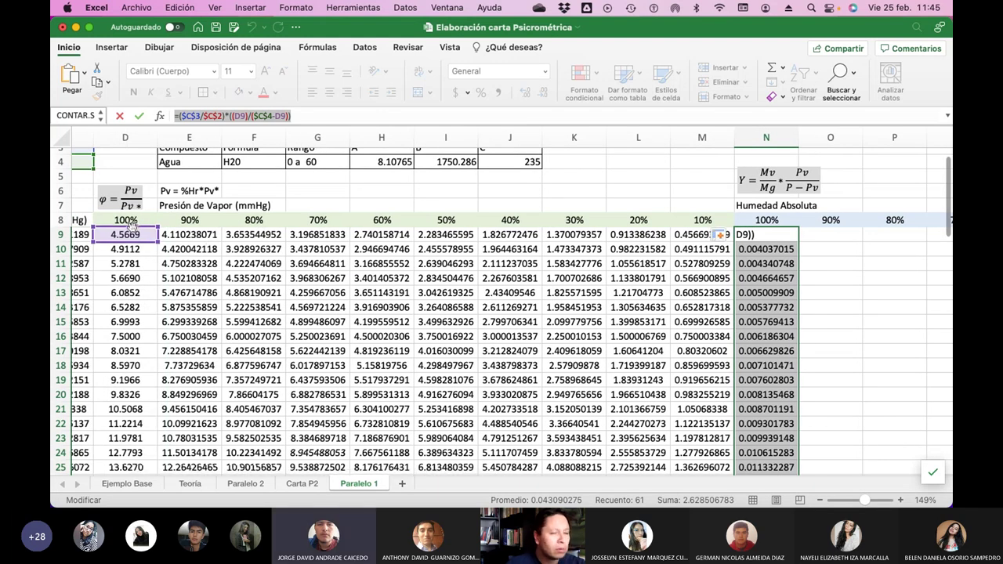
left_click(309, 116)
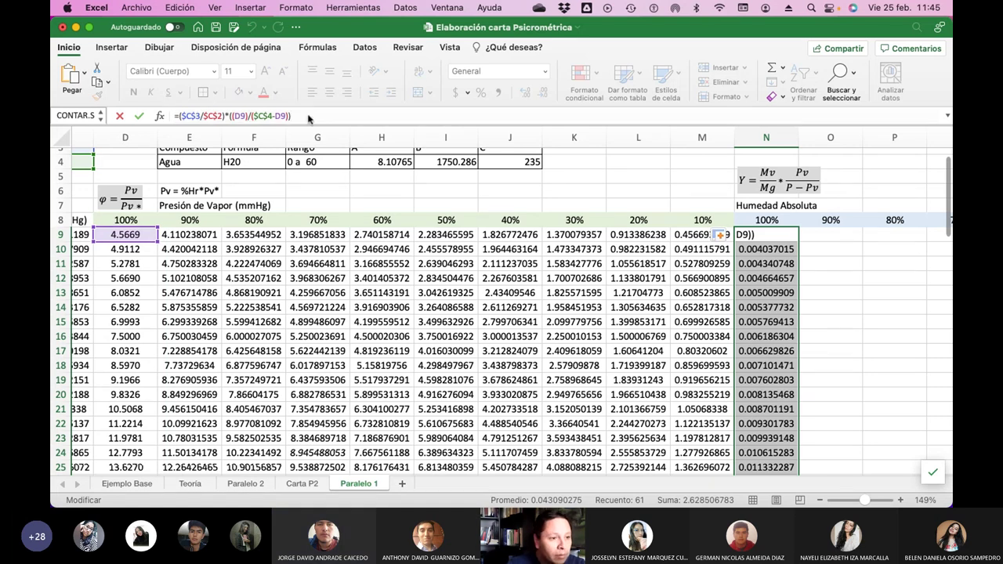
key("Return")
key("Right")
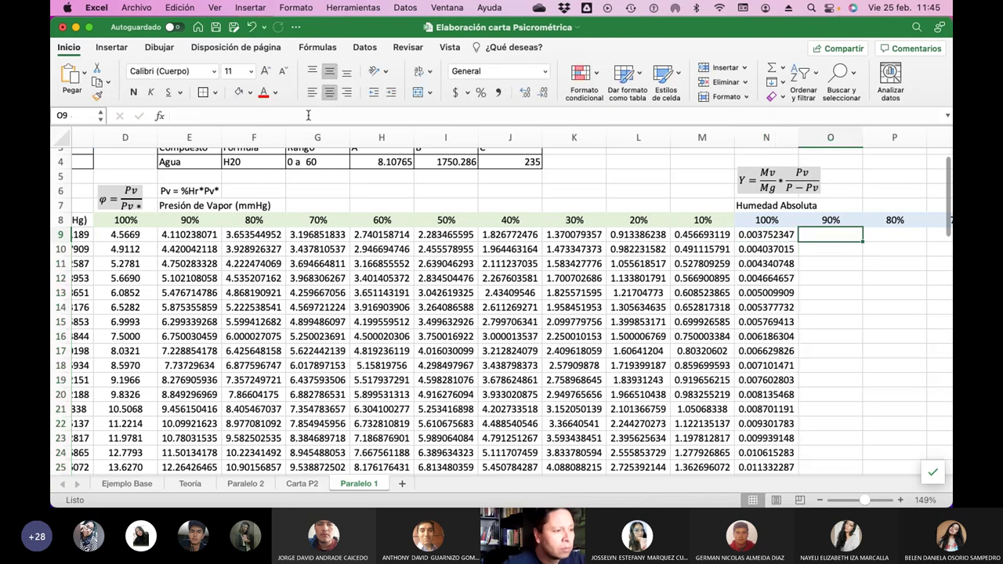
Fill the N9 formula across row 9 through W9 for the 90% to 10% columns, and check the copied formula in O9.
scroll(800, 287, "right", 10)
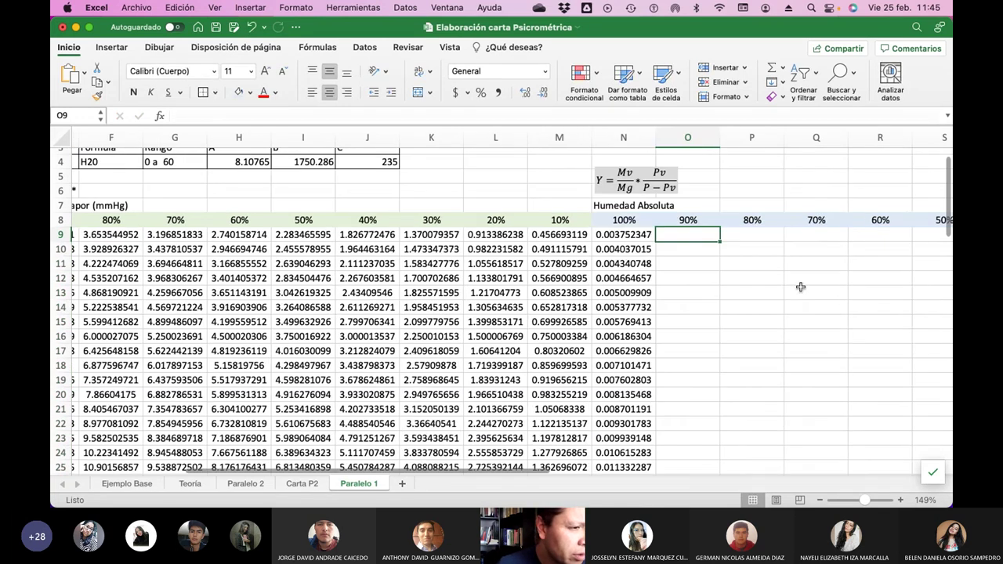
scroll(800, 287, "right", 3)
scroll(799, 287, "left", 4)
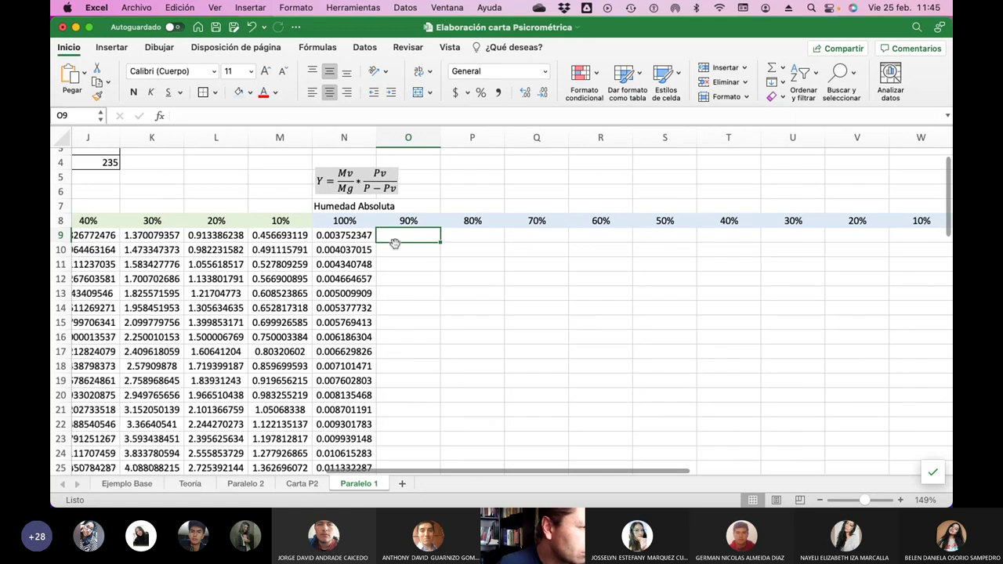
left_click(365, 239)
left_click_drag(376, 242, 949, 239)
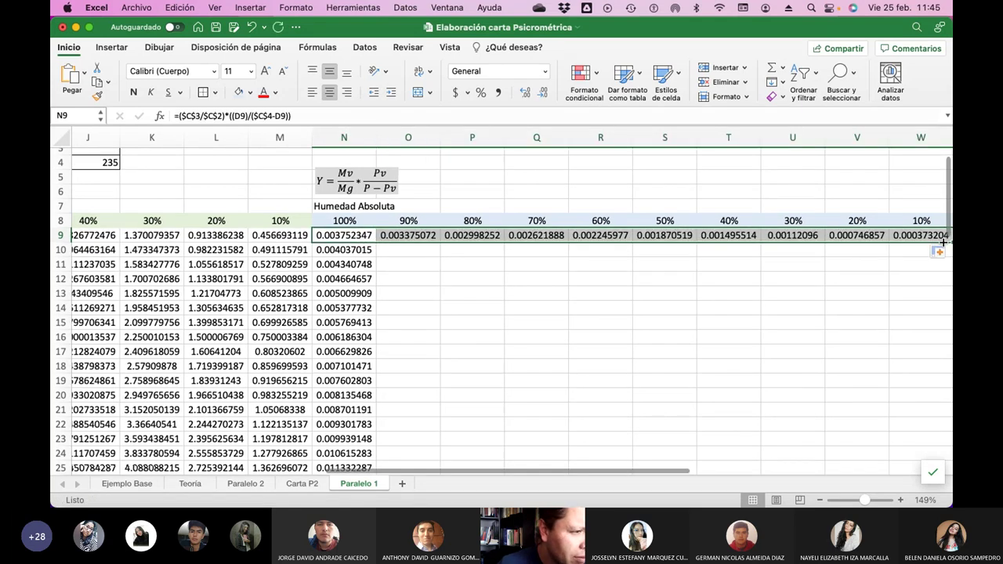
left_click(513, 265)
left_click(408, 235)
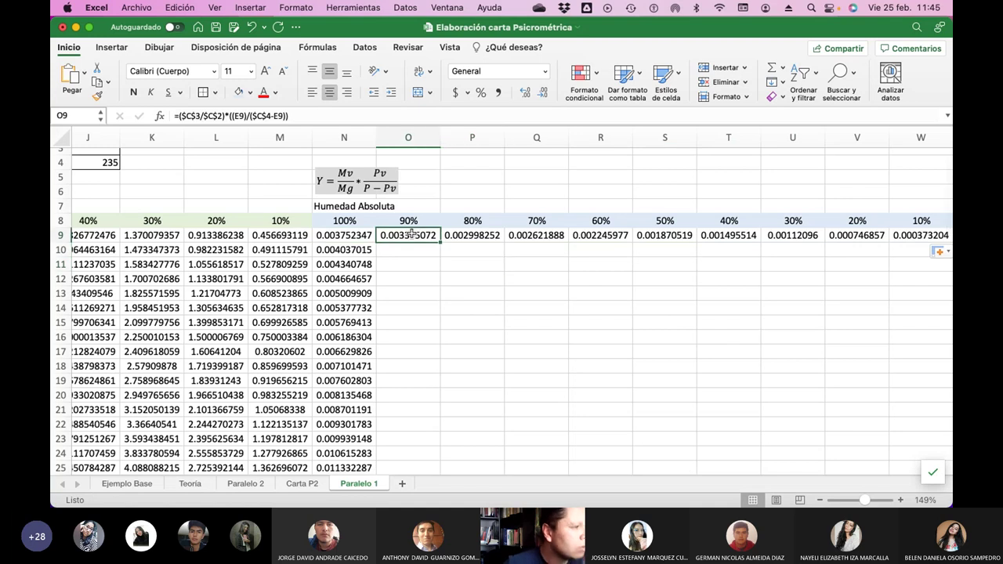
Examine the cell references in the O9 formula against the constants and the 90% vapor pressure column, and leave cell editing.
left_click(310, 115)
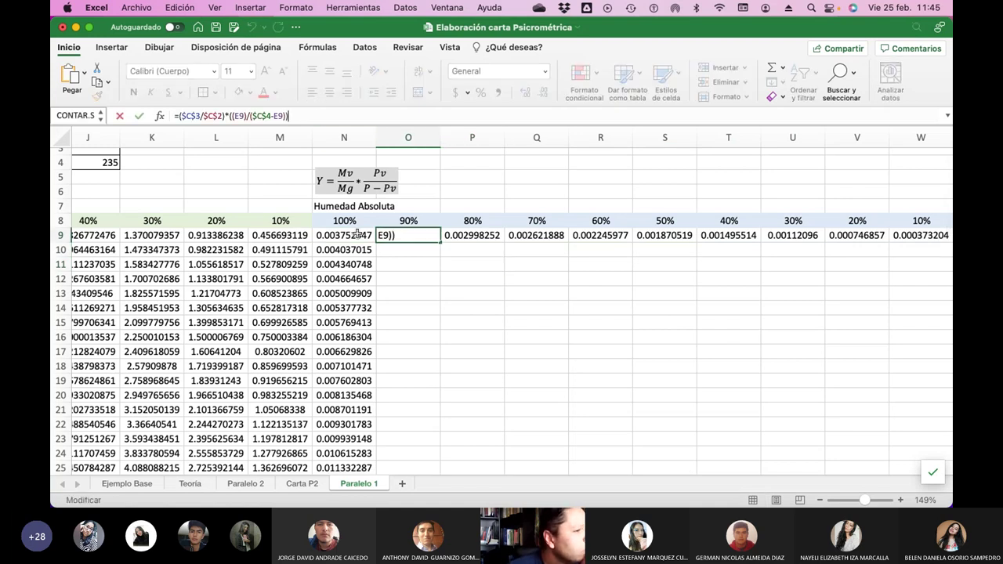
scroll(361, 288, "left", 2)
scroll(360, 288, "left", 6)
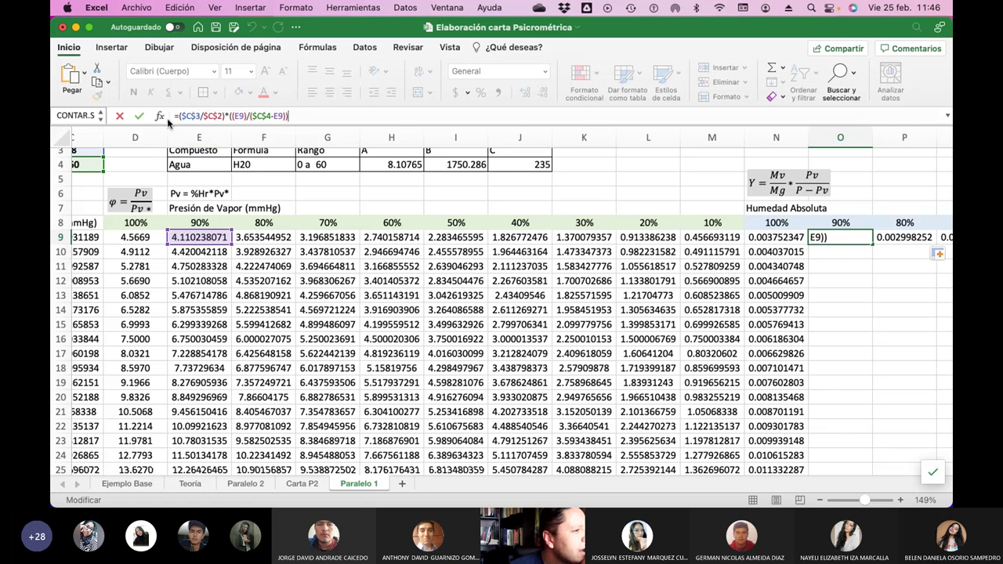
scroll(155, 144, "up", 2)
scroll(155, 144, "left", 3)
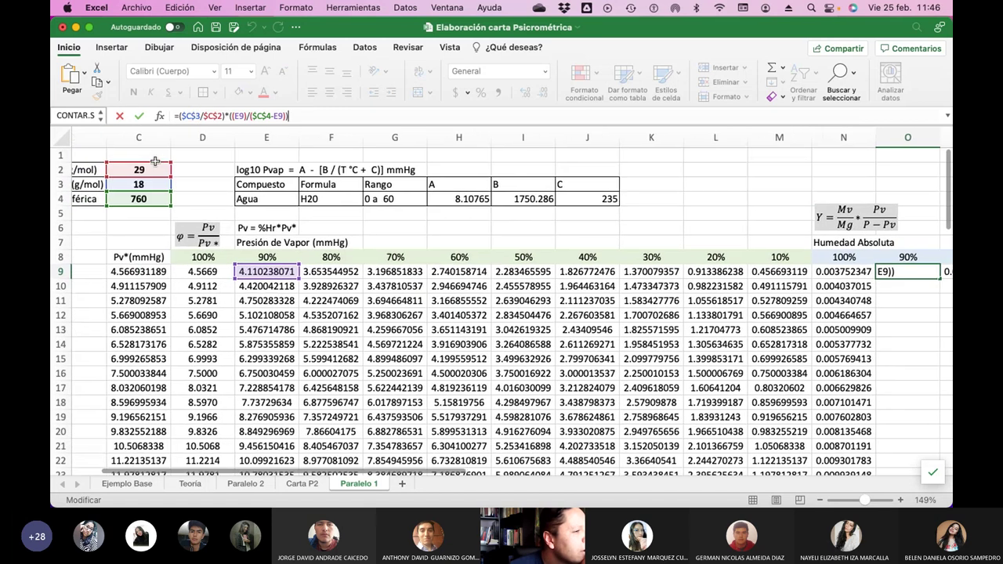
scroll(155, 157, "right", 4)
scroll(155, 161, "right", 3)
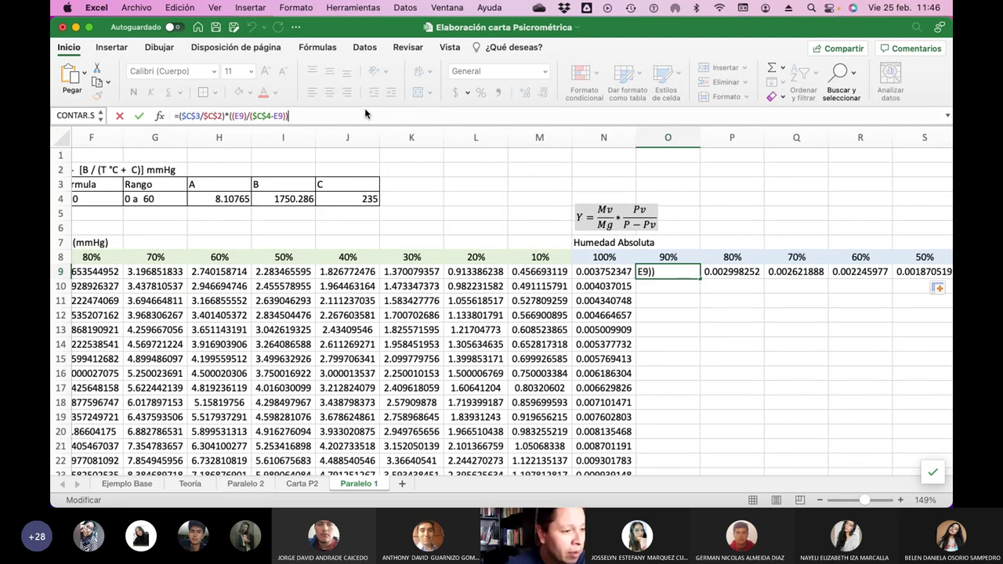
key("Return")
Check the copied absolute humidity formulas in row 9 from P9 through W9, one cell at a time.
left_click(741, 274)
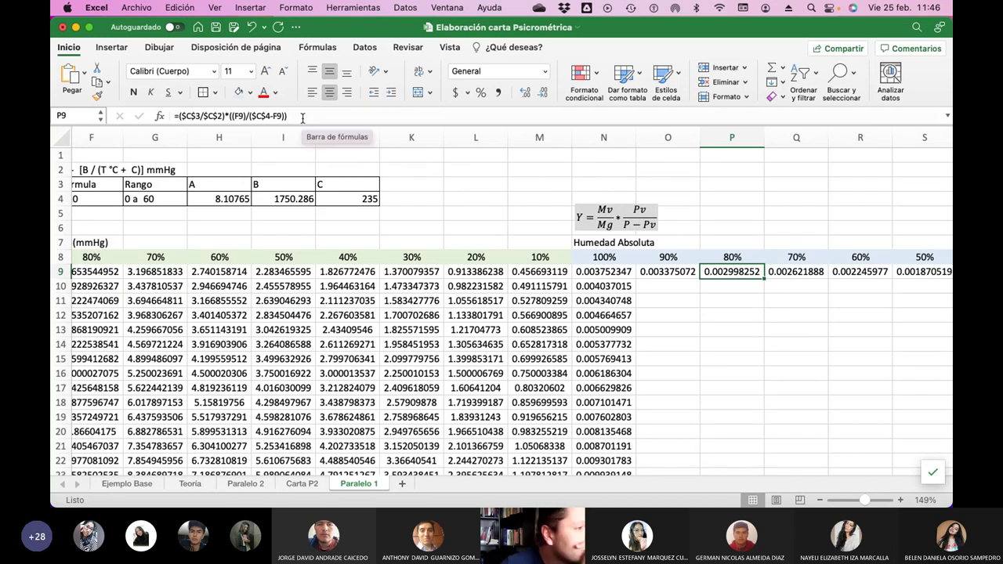
key("Right")
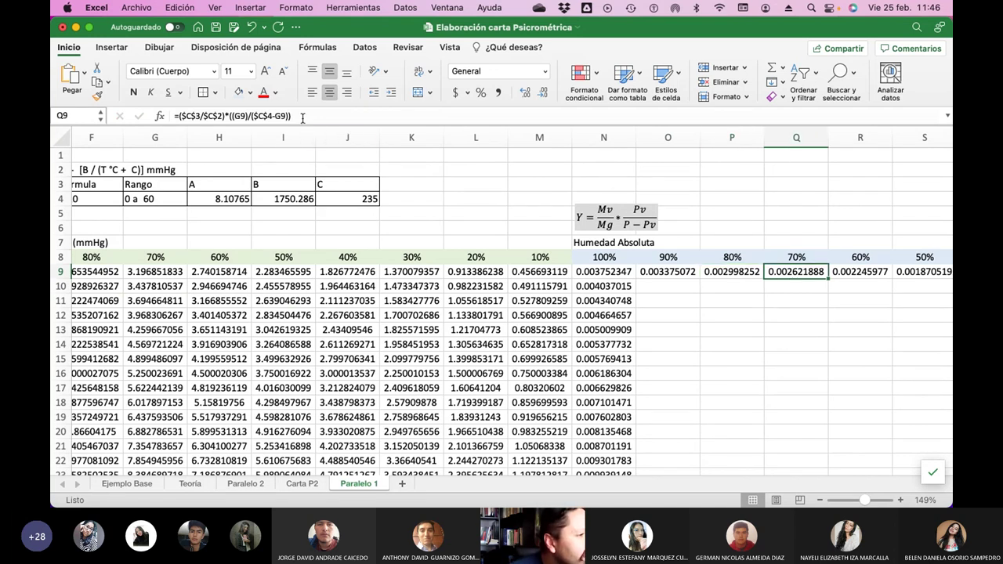
key("Right")
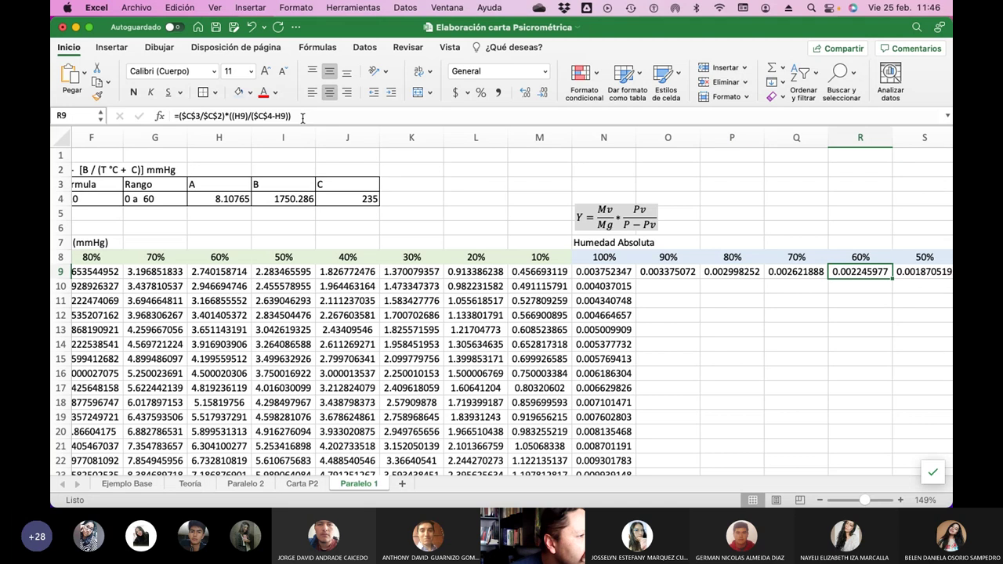
key("Right")
key("Right")
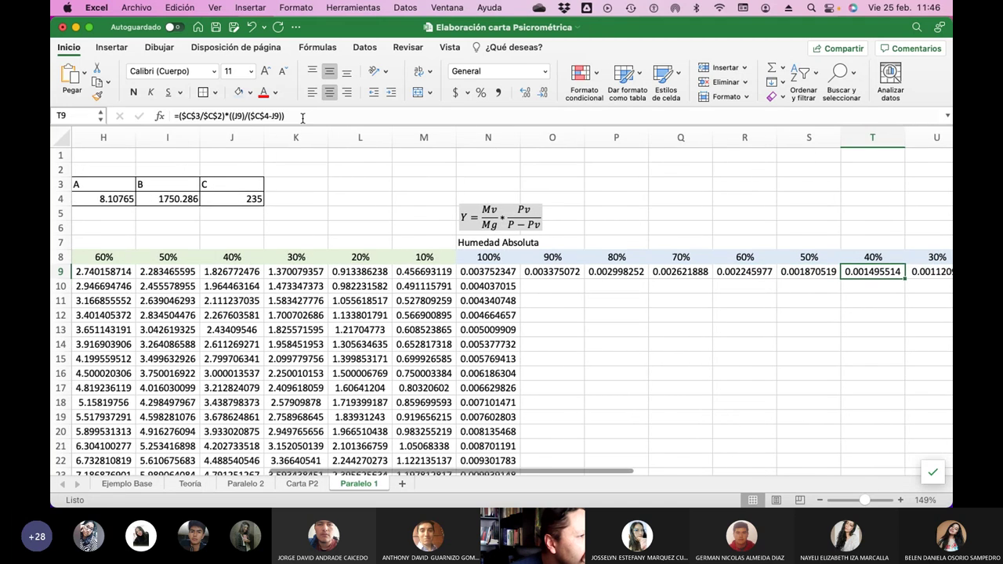
key("Right")
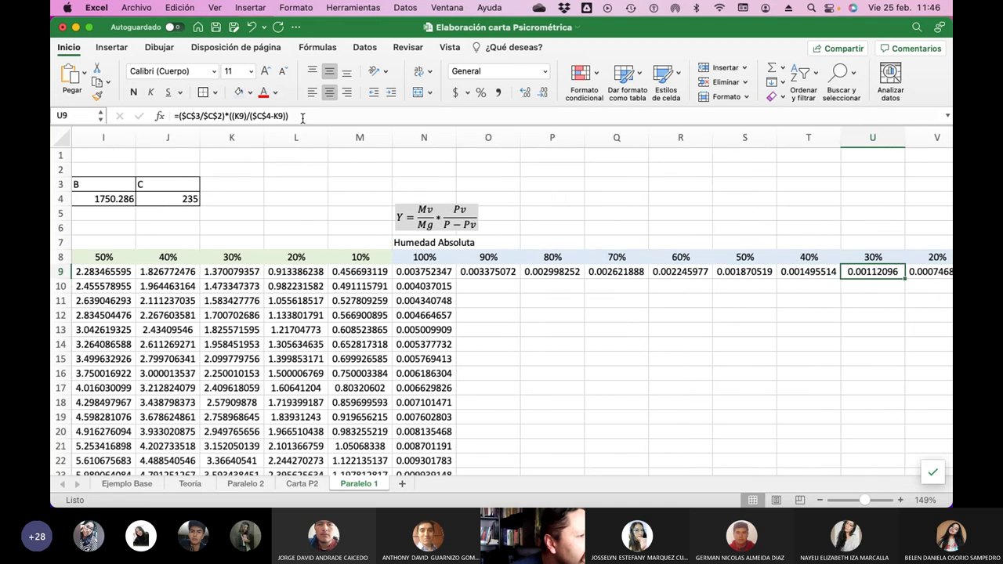
key("Right")
key("Right")
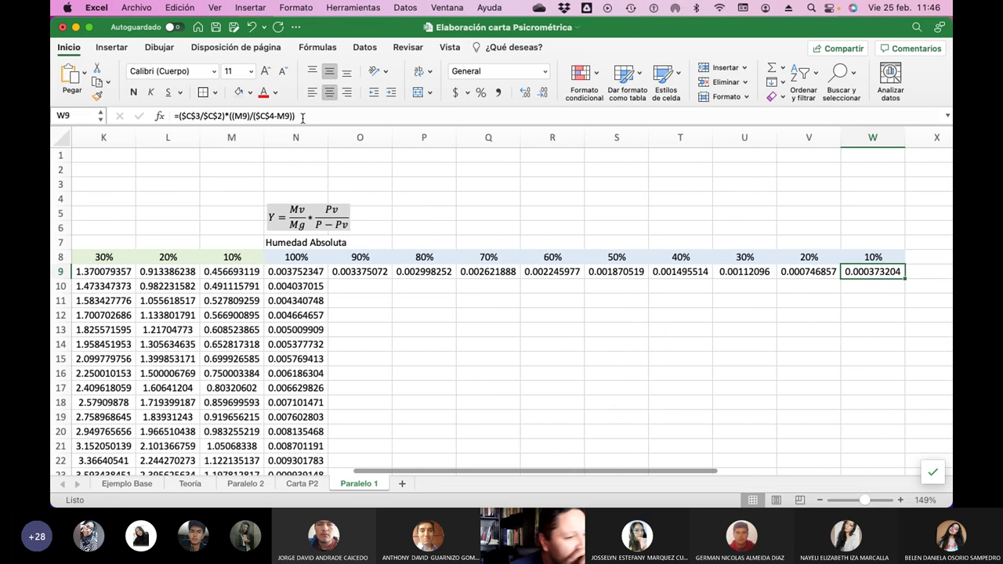
key("Left")
key("Left")
key("Left")
key("Left")
key("Left")
key("Left")
key("Left")
key("Left")
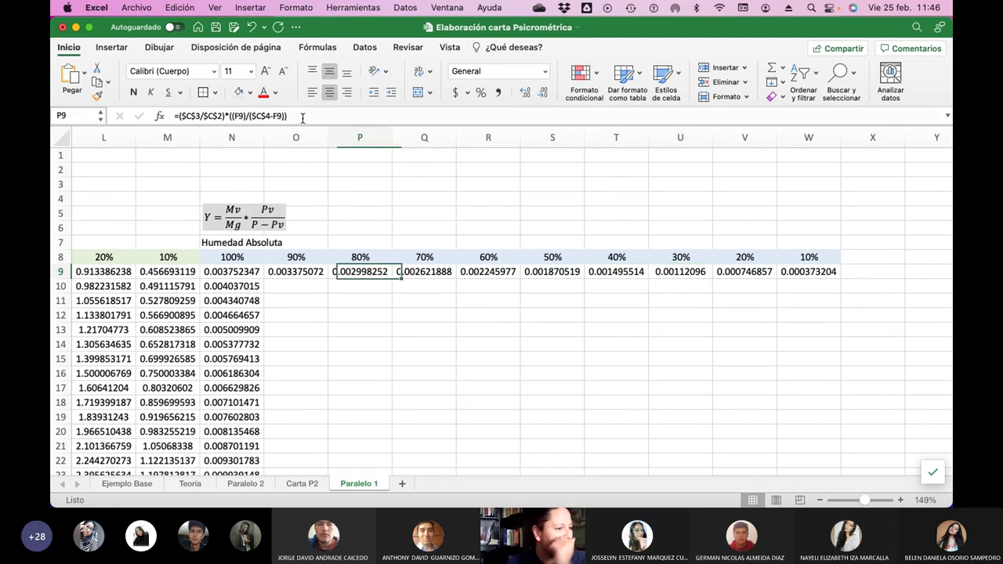
Fill the row 9 absolute humidity formulas down the 90%, 80%, 70%, 60% and 50% columns to the table's last temperature row.
double_click(329, 278)
left_click(366, 274)
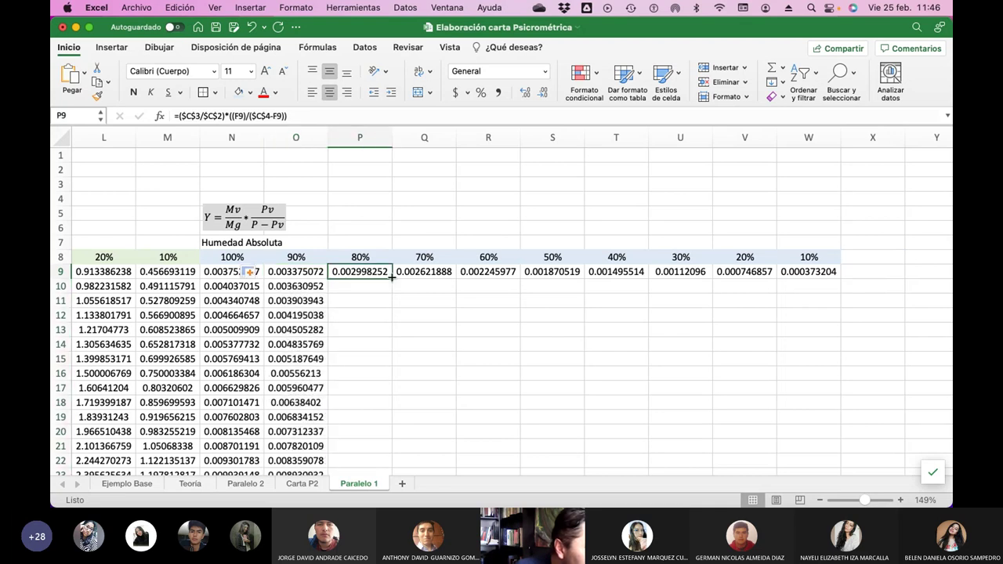
double_click(392, 277)
left_click(431, 273)
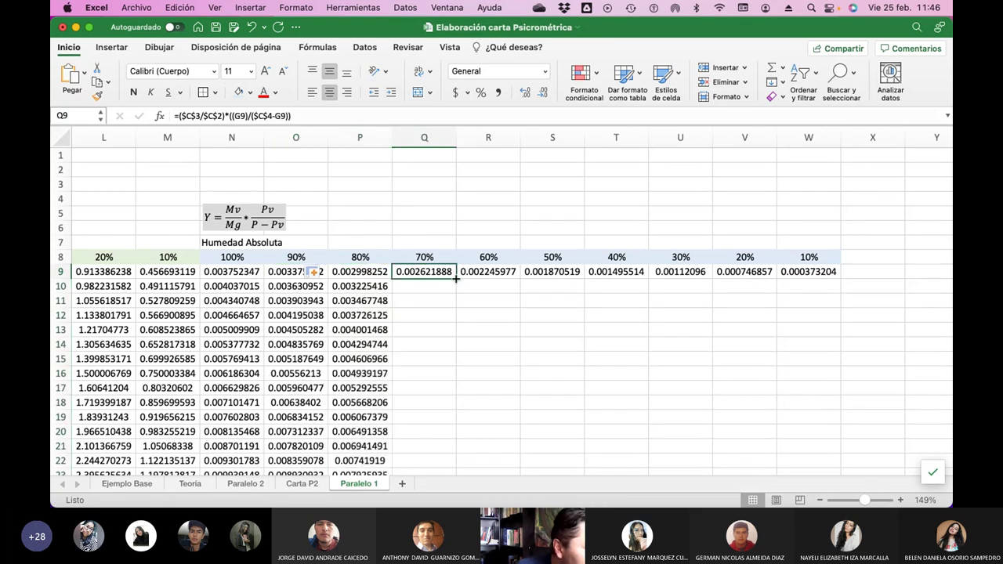
double_click(455, 278)
left_click(478, 275)
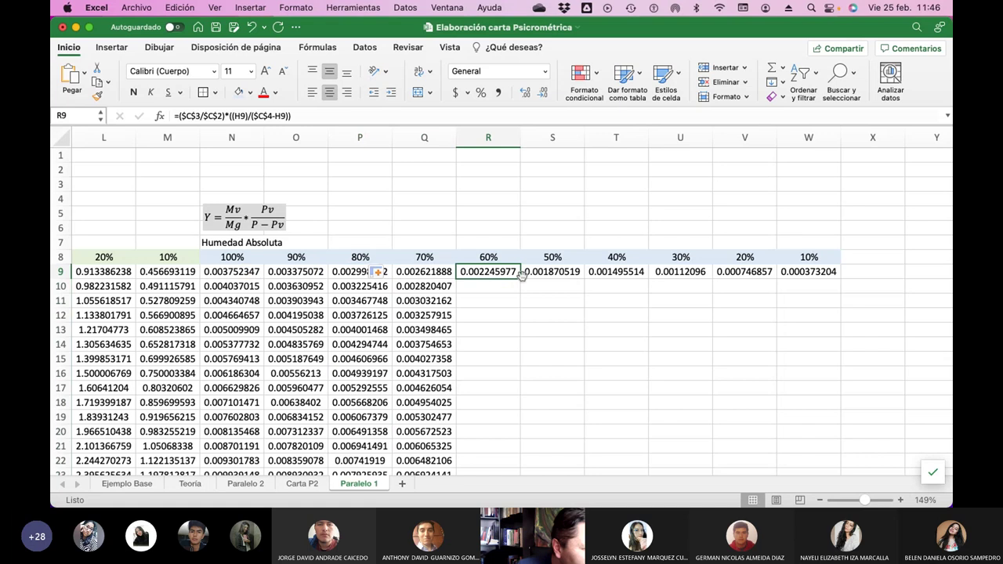
double_click(520, 278)
left_click(548, 273)
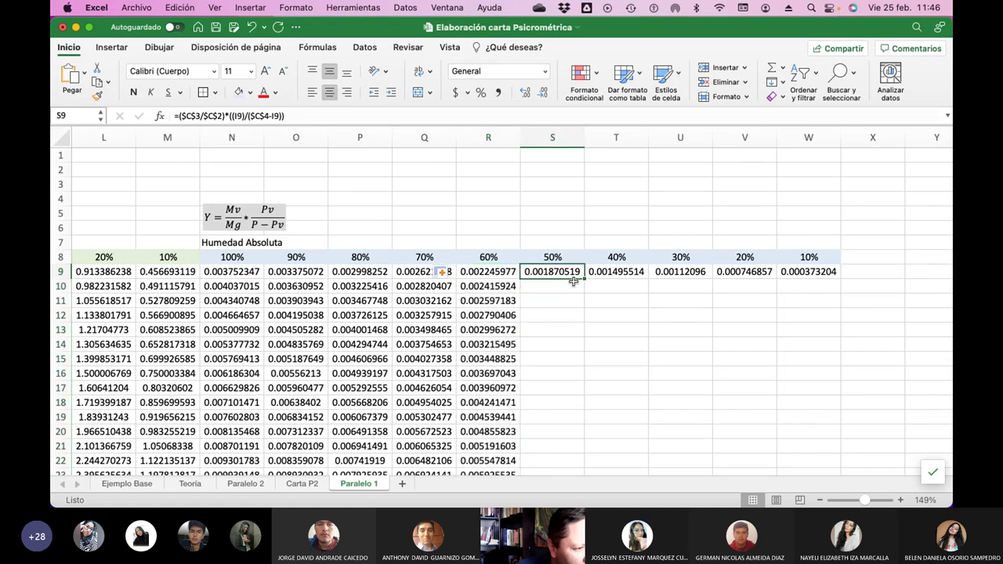
double_click(583, 279)
Fill the row 9 absolute humidity formulas down the 40%, 30%, 20% and 10% columns, and check the rows further down.
left_click(615, 273)
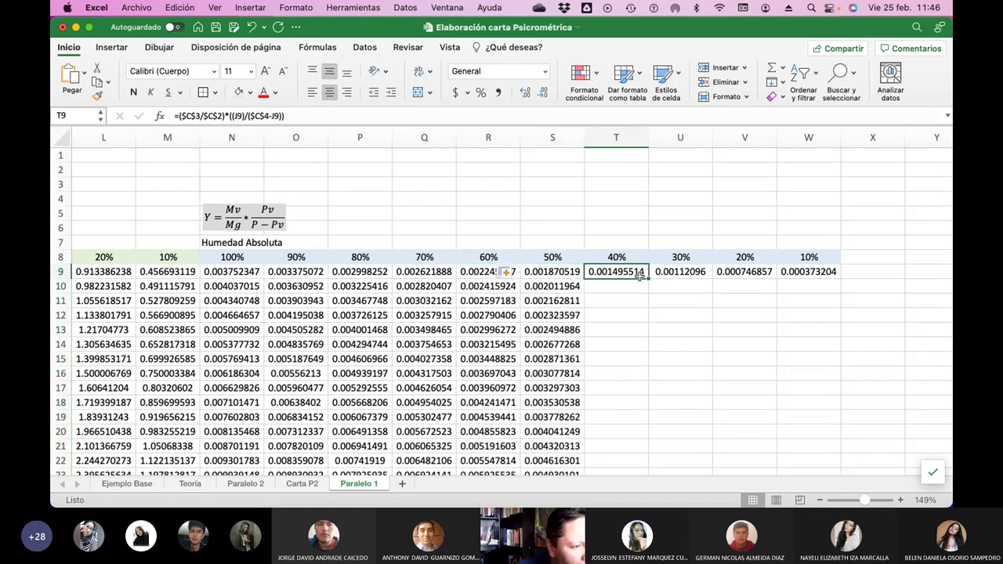
double_click(648, 278)
left_click(679, 274)
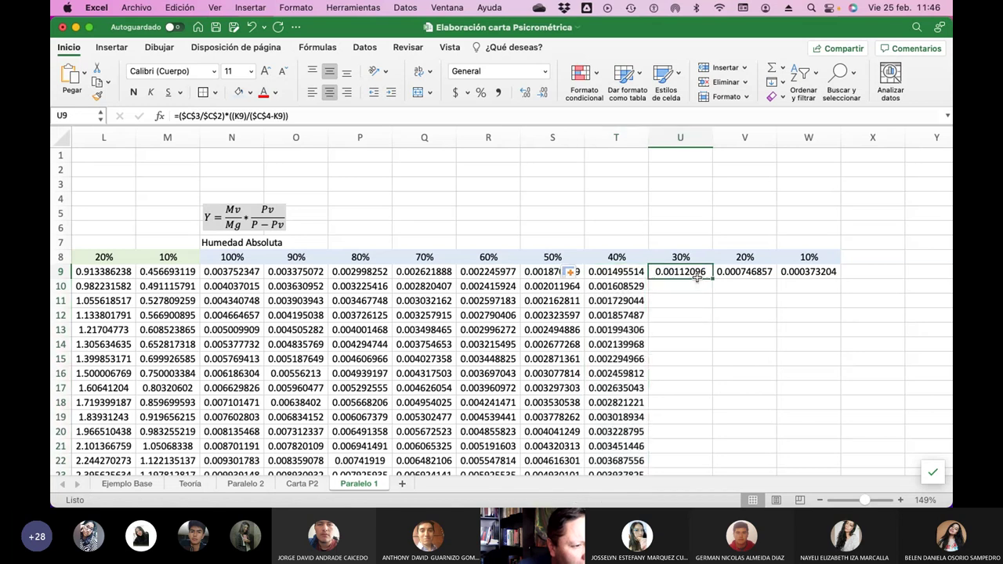
double_click(712, 278)
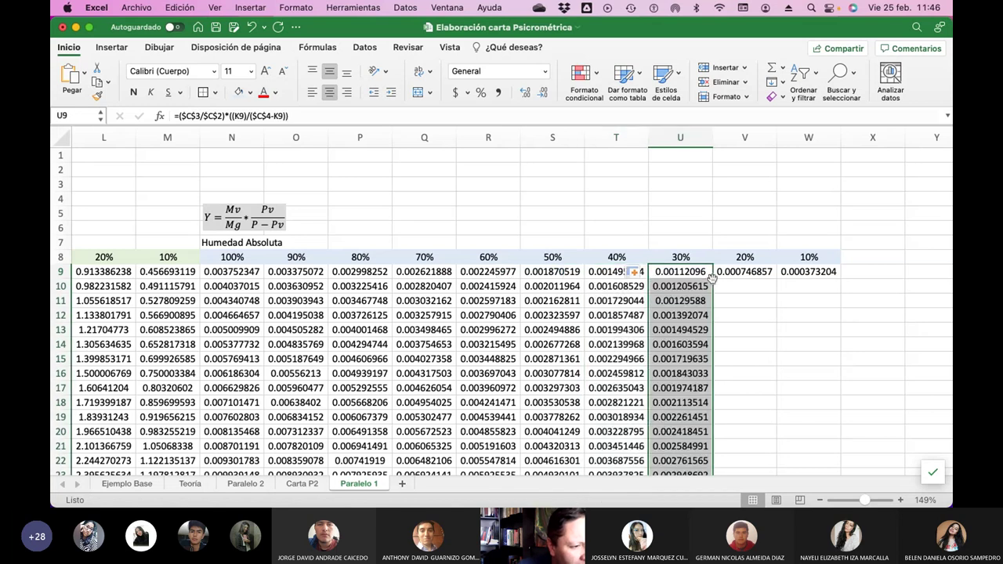
left_click(750, 274)
double_click(776, 278)
left_click(811, 274)
double_click(840, 278)
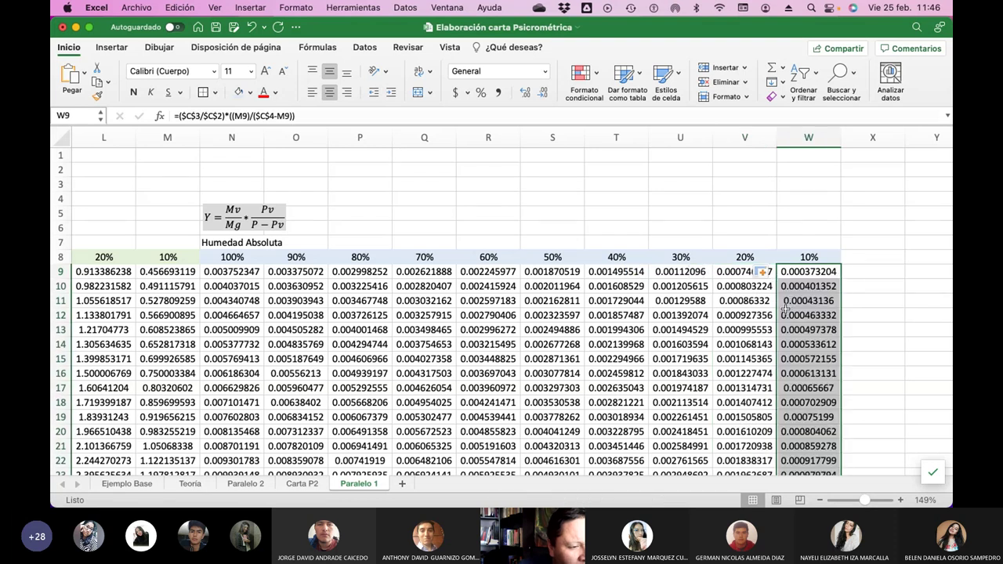
scroll(586, 323, "down", 10)
scroll(586, 323, "down", 6)
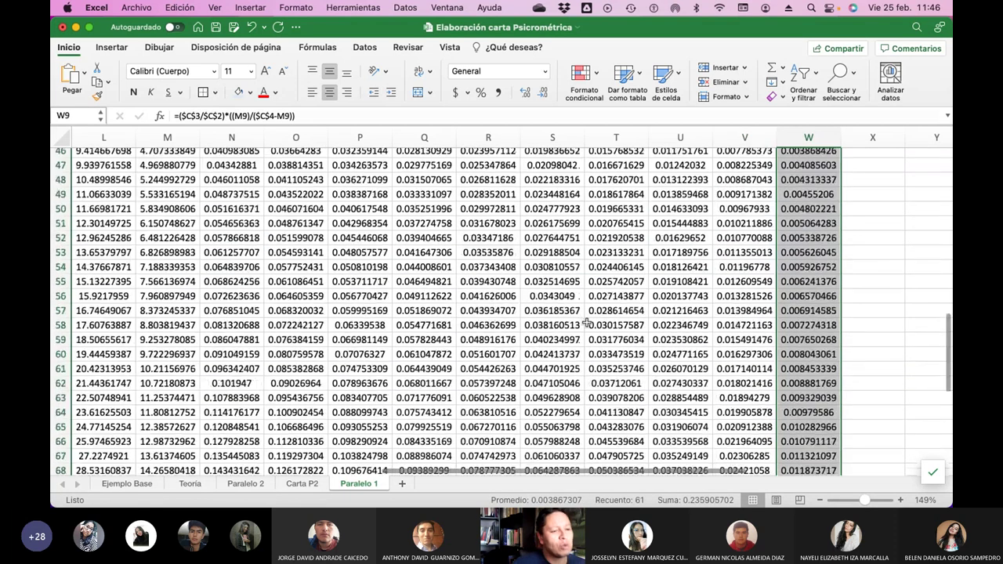
scroll(587, 323, "up", 15)
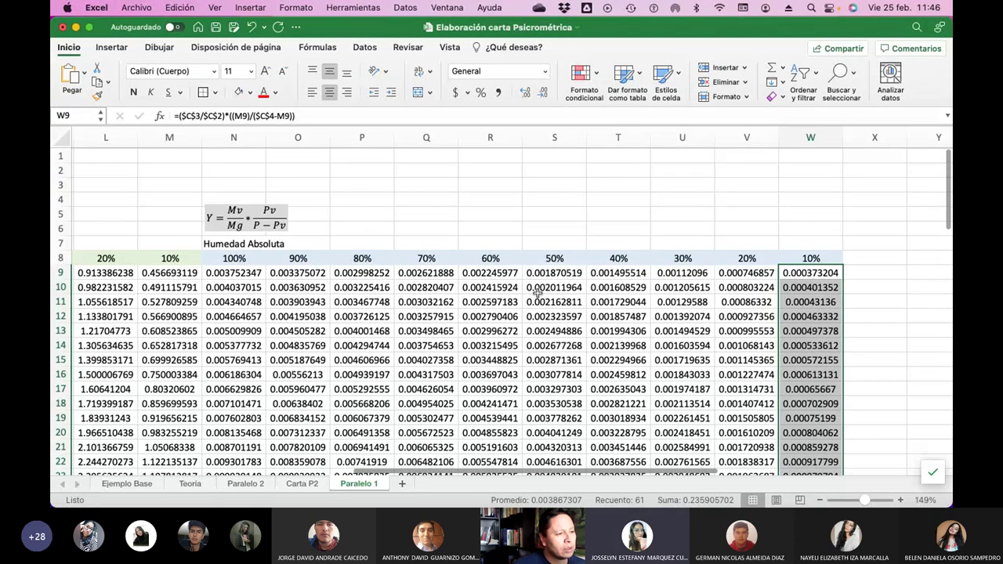
Add units to the heading in N7 so it reads "Humedad Absoluta (kg Agua / Kg Aire)".
scroll(502, 276, "left", 3)
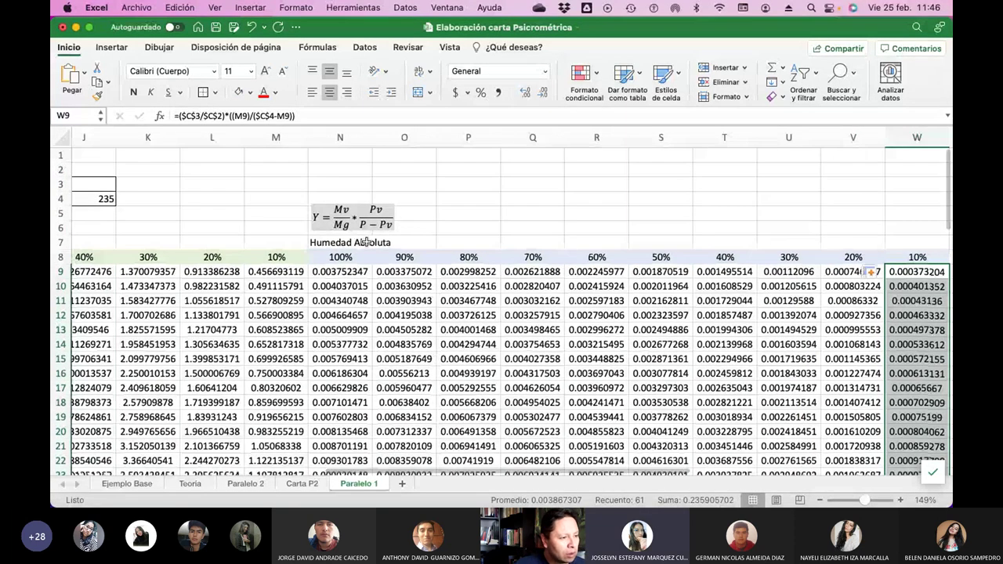
left_click(366, 243)
left_click(249, 115)
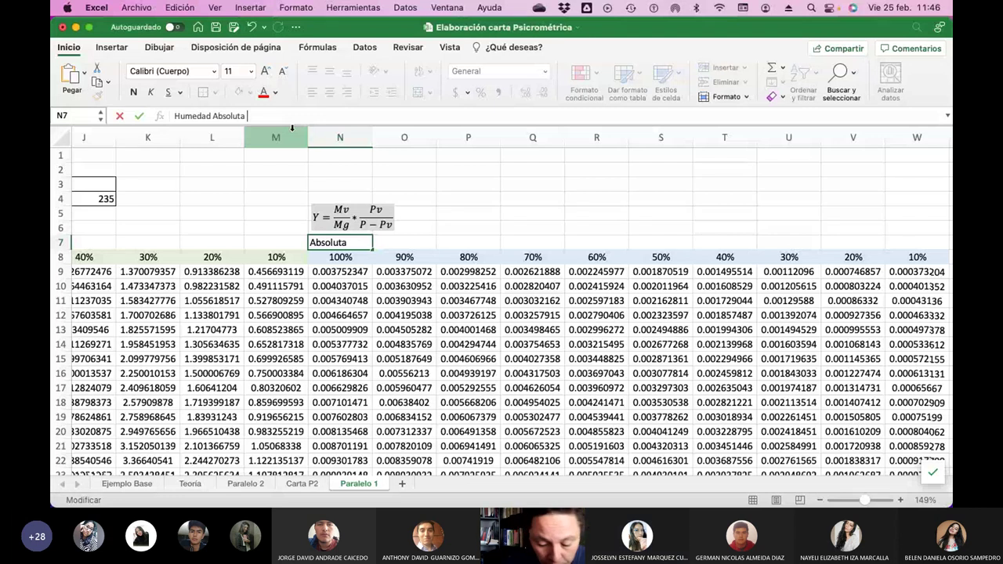
type("(")
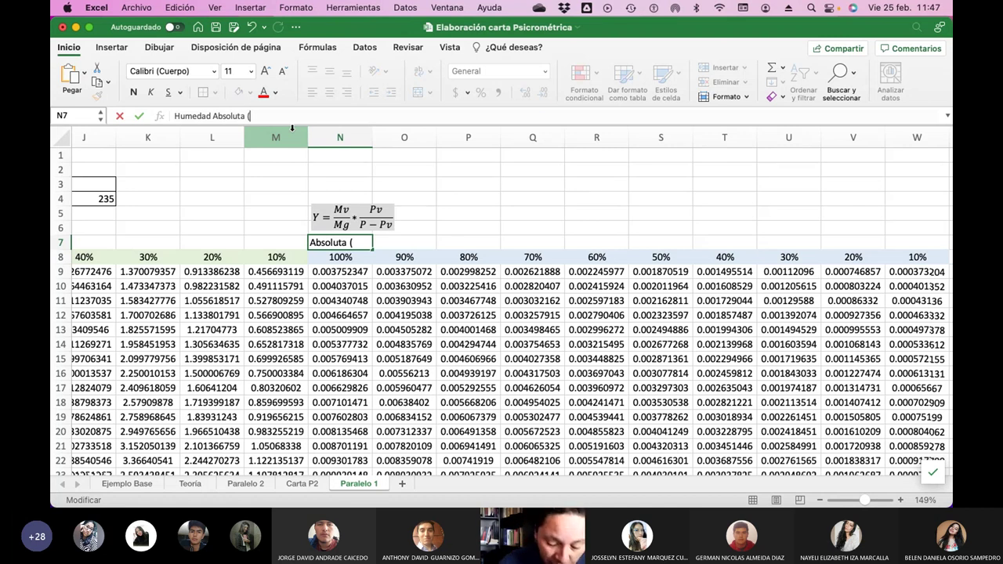
type("kg Agua")
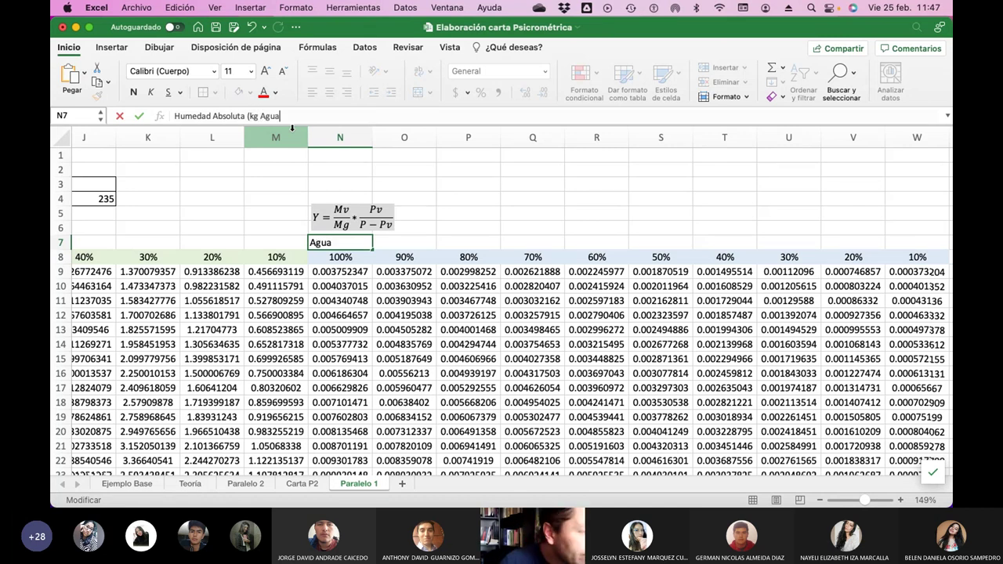
type(" / Kg Aire)")
key("Return")
key("Return")
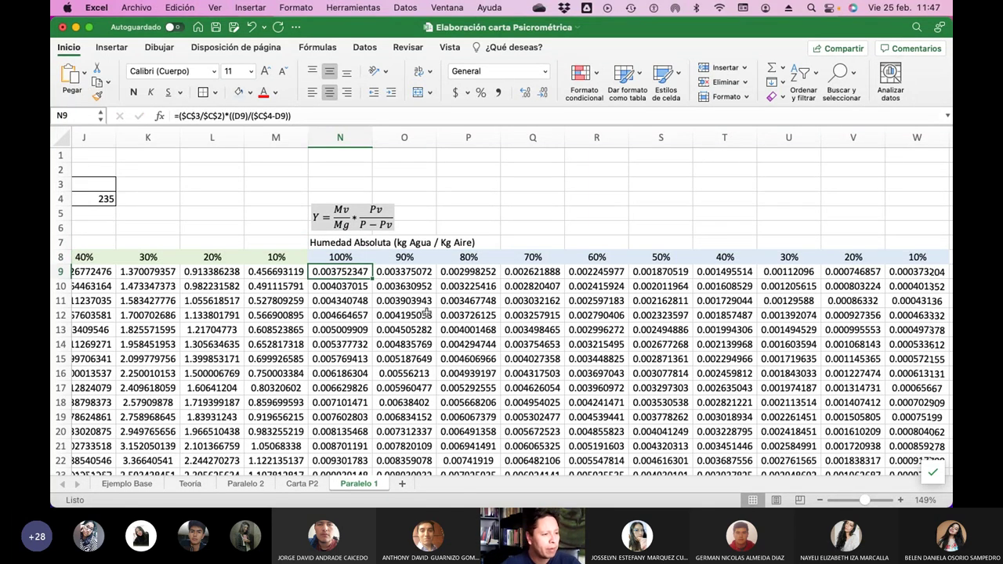
Apply a border around the vapor pressure block D8:M69, including its 100% to 10% headings.
scroll(426, 312, "down", 4)
scroll(425, 312, "down", 15)
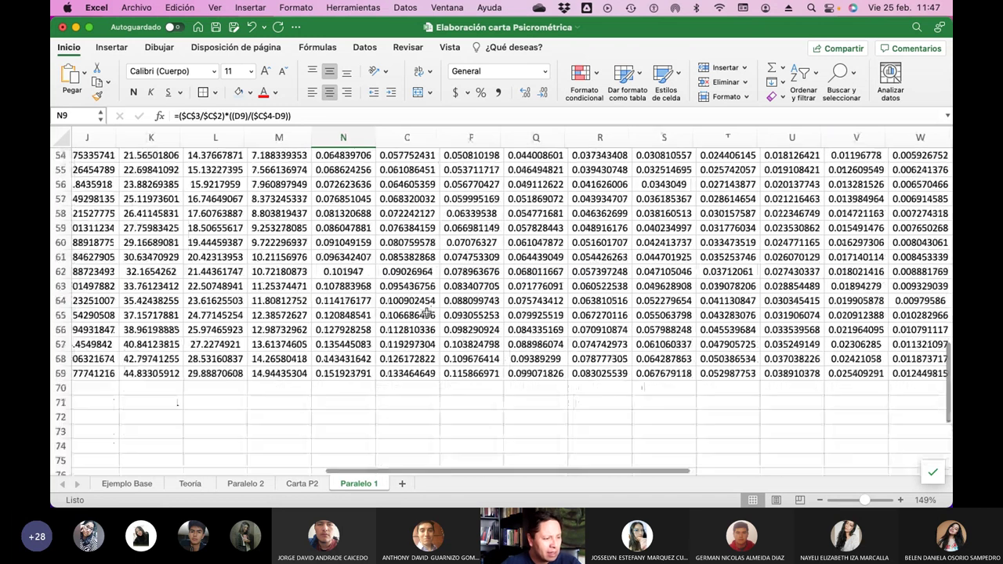
scroll(425, 312, "up", 19)
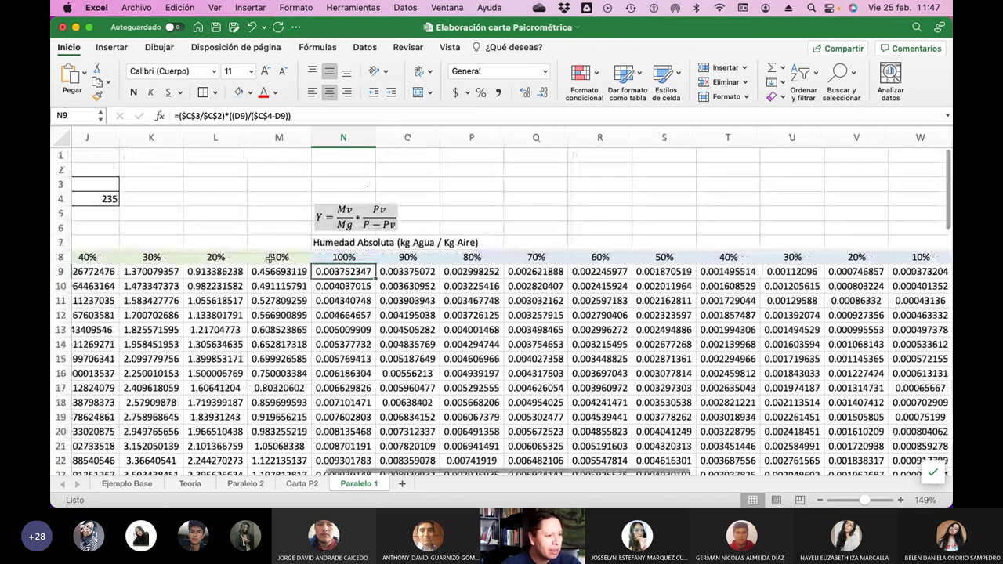
left_click(270, 258)
key("Left")
key("Left")
key("Left")
key("Left")
key("Left")
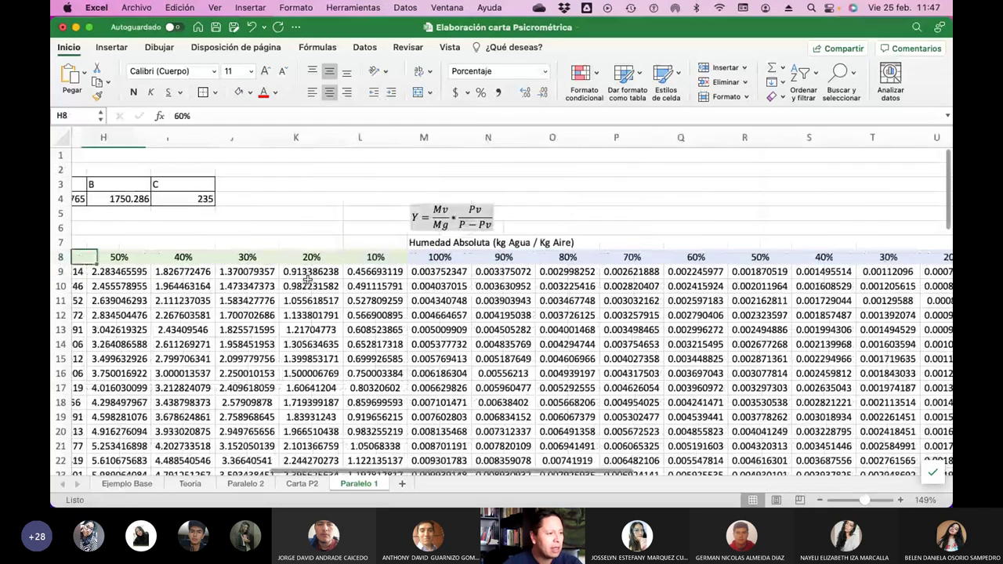
key("Left")
key("Left")
key("Left")
key("Left")
key("Left")
key("Left")
key("Right")
key("Right")
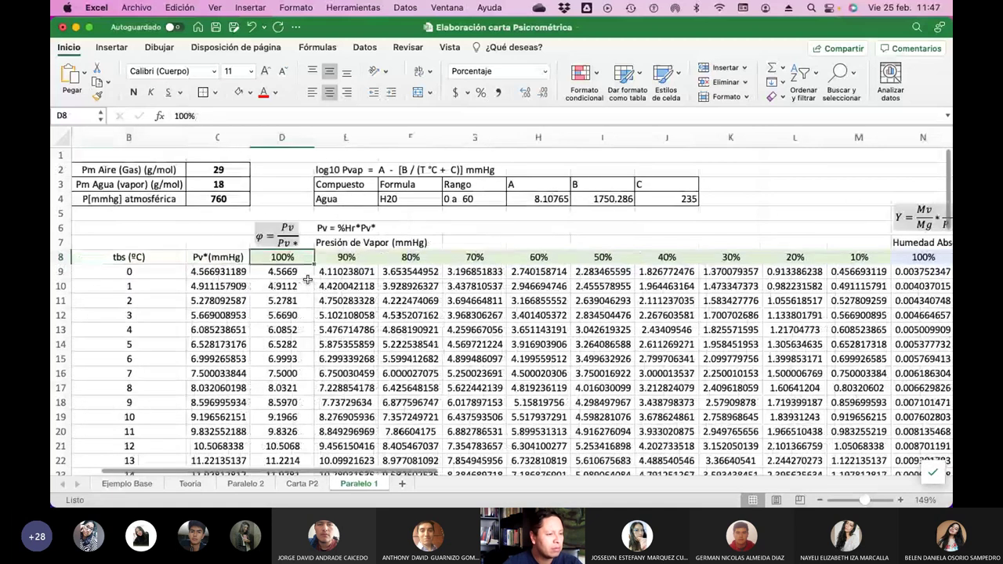
key("shift+Right")
key("shift+Right")
key("shift+Right")
key("shift+Right")
key("shift+Right")
key("shift+Right")
key("shift+Right")
key("shift+Right")
key("shift+Right")
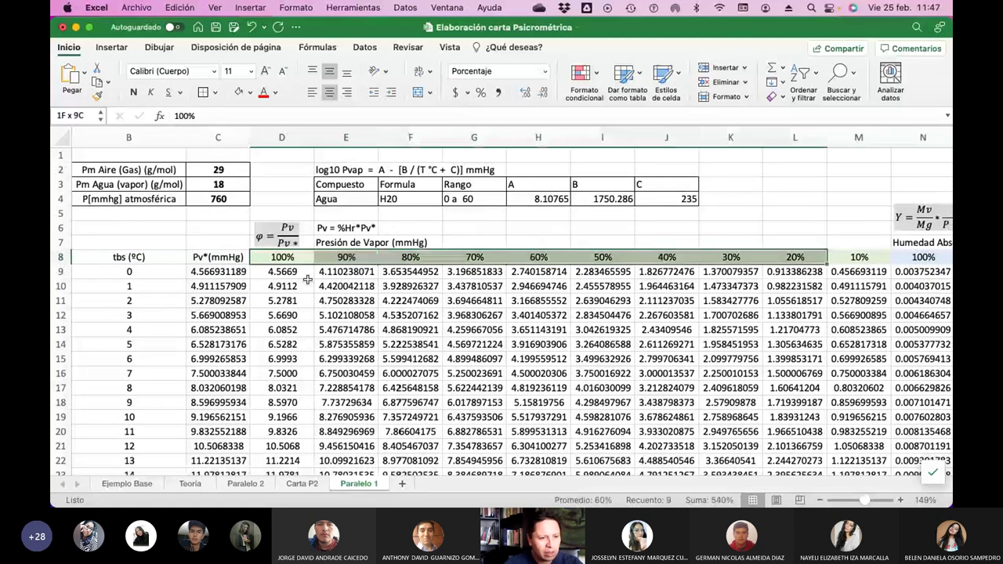
key("ctrl+shift+Down")
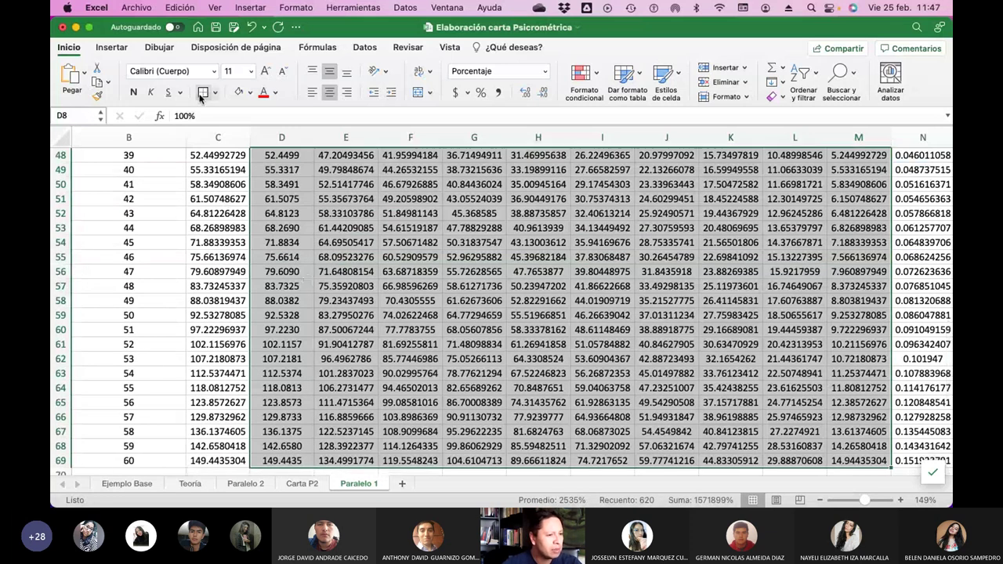
key("ctrl+BackSpace")
Apply a border around the absolute humidity block N8:W69, including its 100% to 10% headings, and save the workbook.
scroll(556, 345, "right", 4)
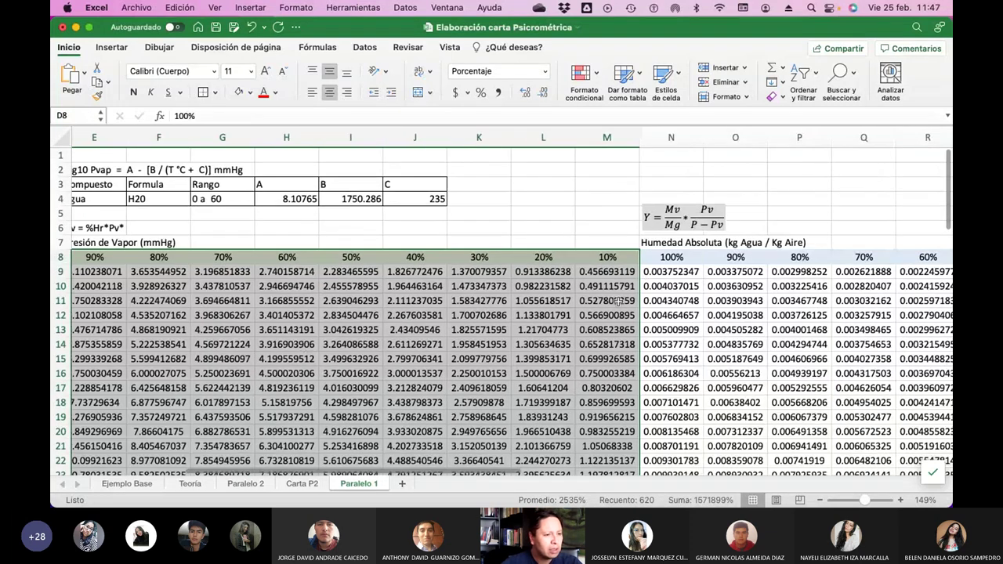
left_click(666, 259)
key("shift+Right")
key("shift+Right")
key("shift+Right")
key("shift+Right")
key("shift+Right")
key("shift+Right")
key("shift+Right")
key("shift+Right")
key("shift+Right")
key("shift+Right")
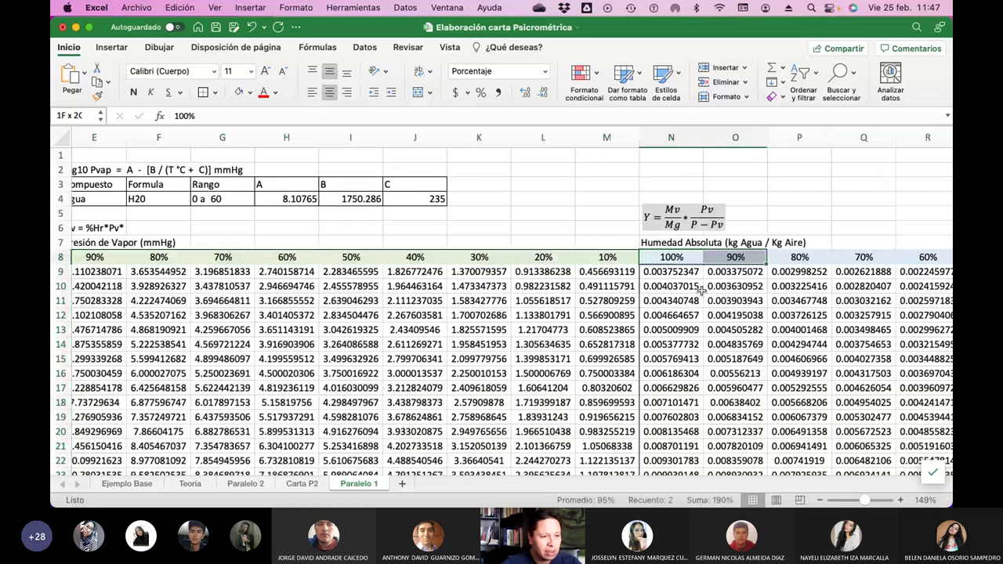
key("shift+Left")
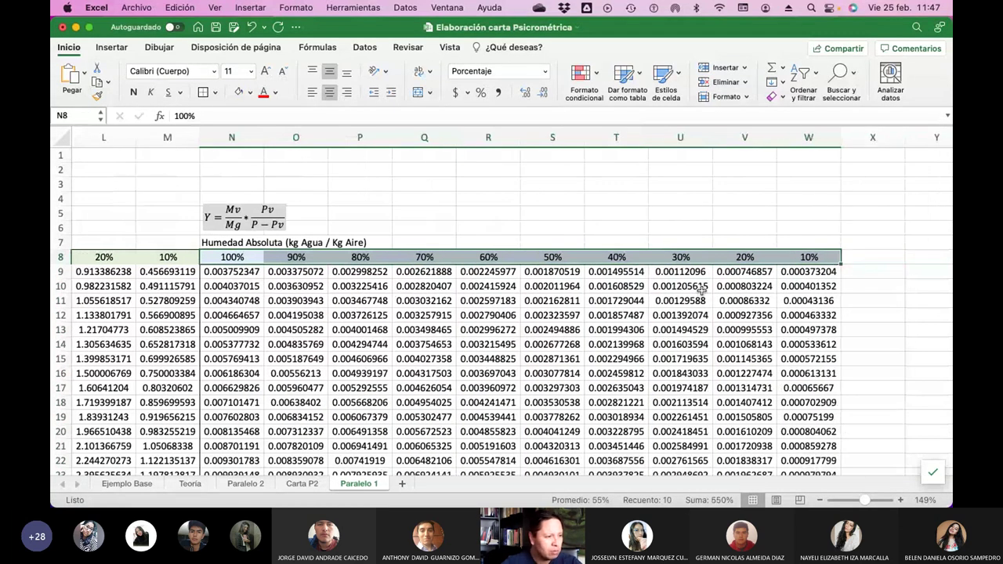
key("super+shift+Down")
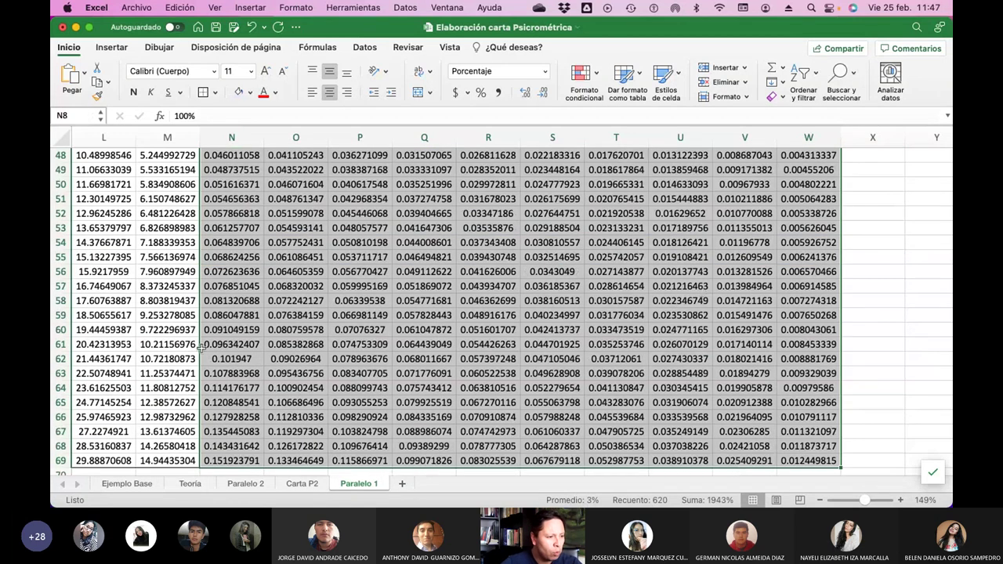
scroll(437, 335, "down", 2)
scroll(436, 335, "up", 2)
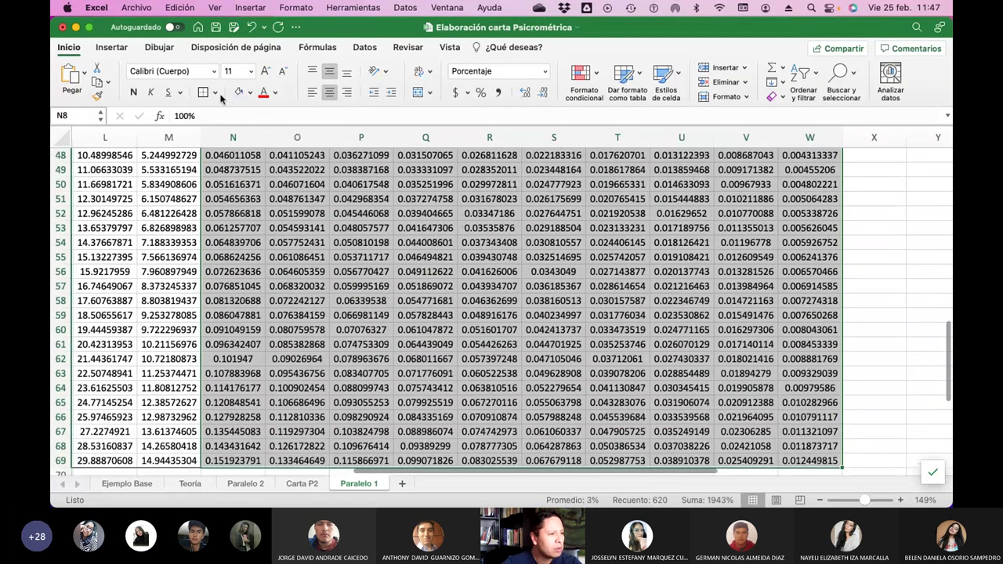
left_click(201, 93)
left_click(866, 324)
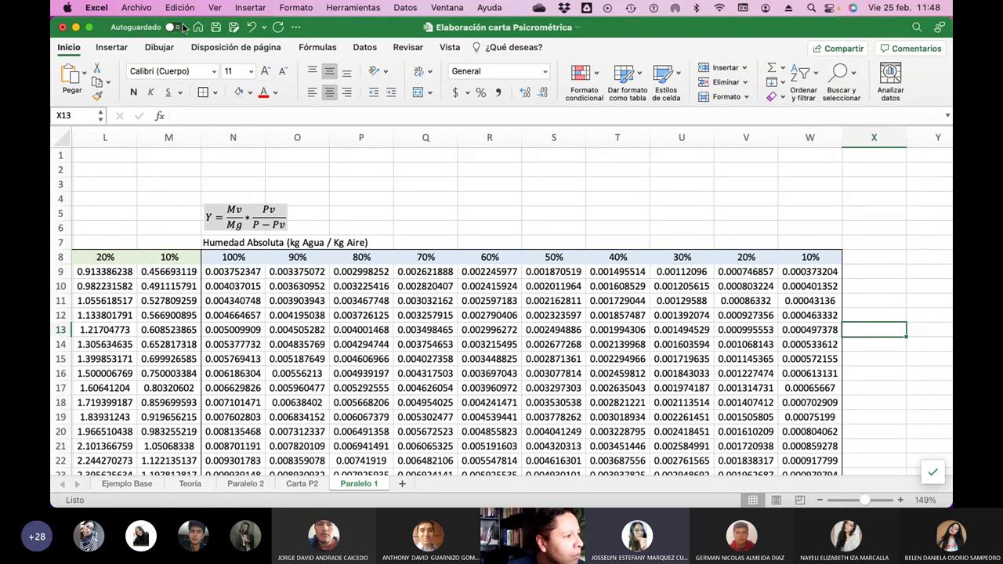
left_click(215, 27)
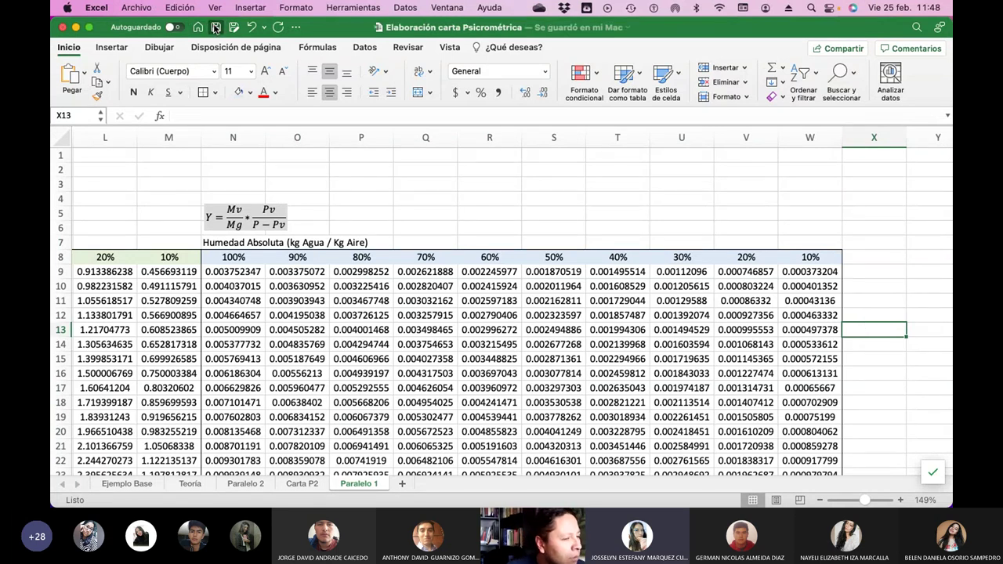
Check which cells the 90% absolute humidity formula in O9 references by tracing it back to the vapor pressure block.
left_click(278, 271)
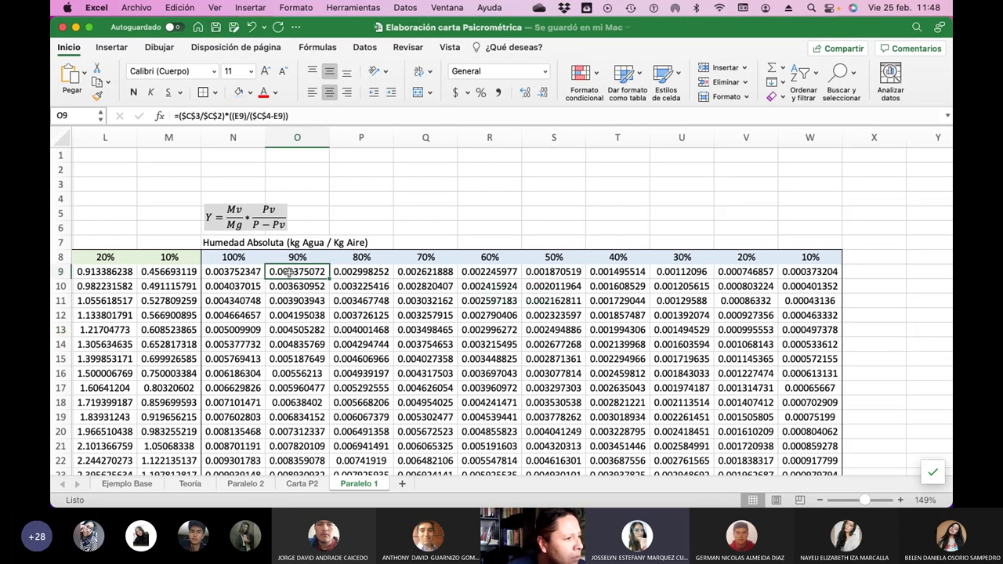
left_click(297, 115)
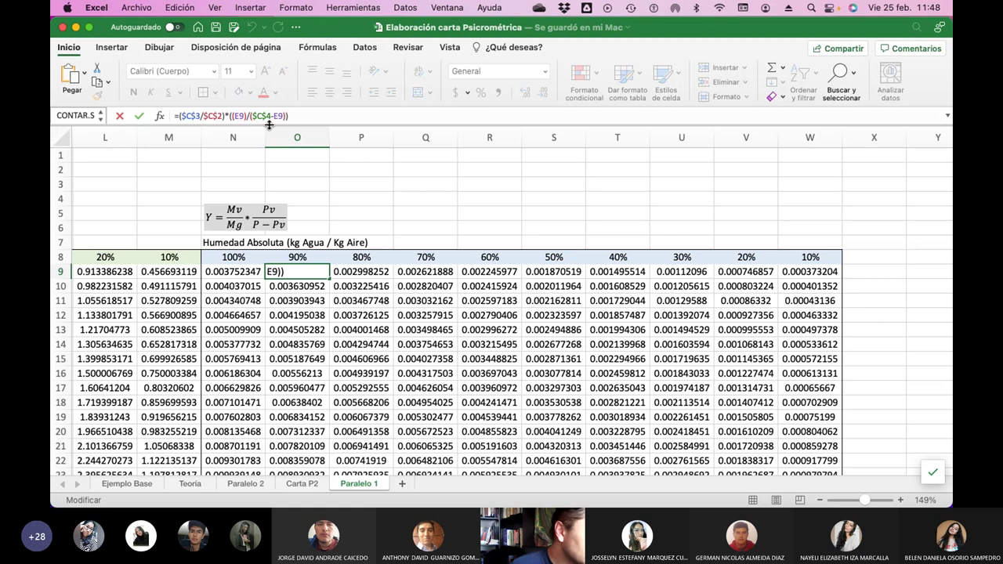
scroll(225, 287, "left", 10)
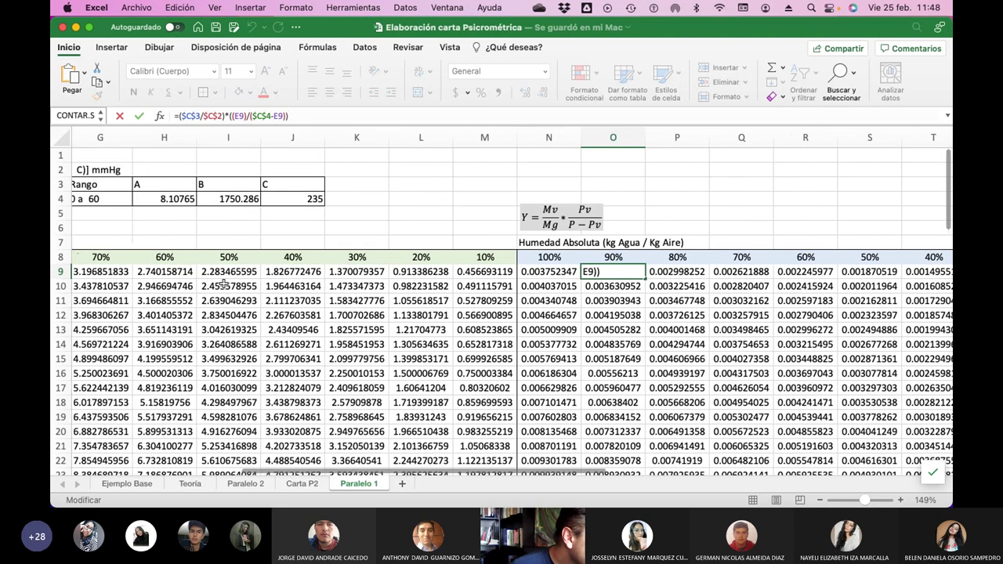
scroll(225, 286, "left", 3)
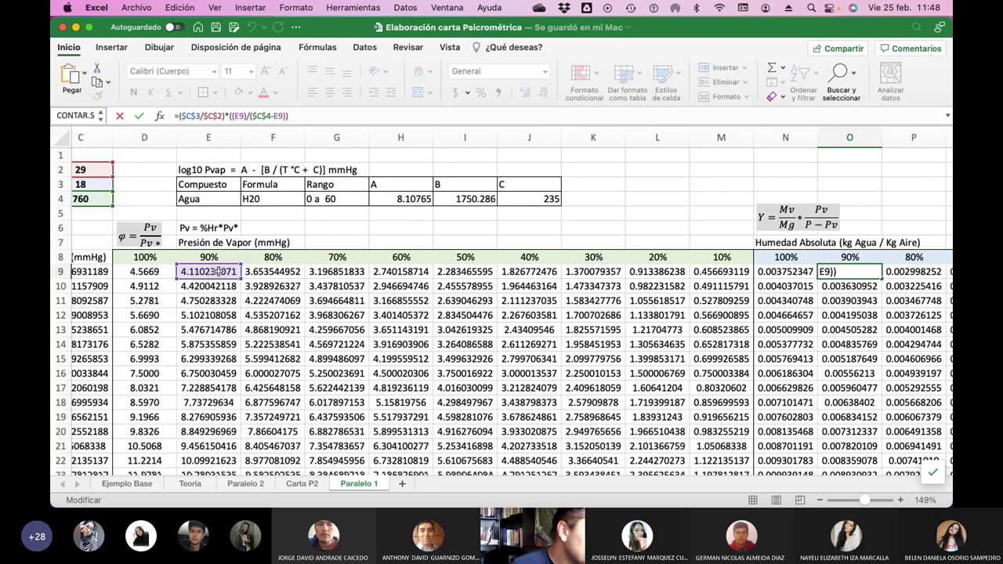
scroll(218, 271, "right", 10)
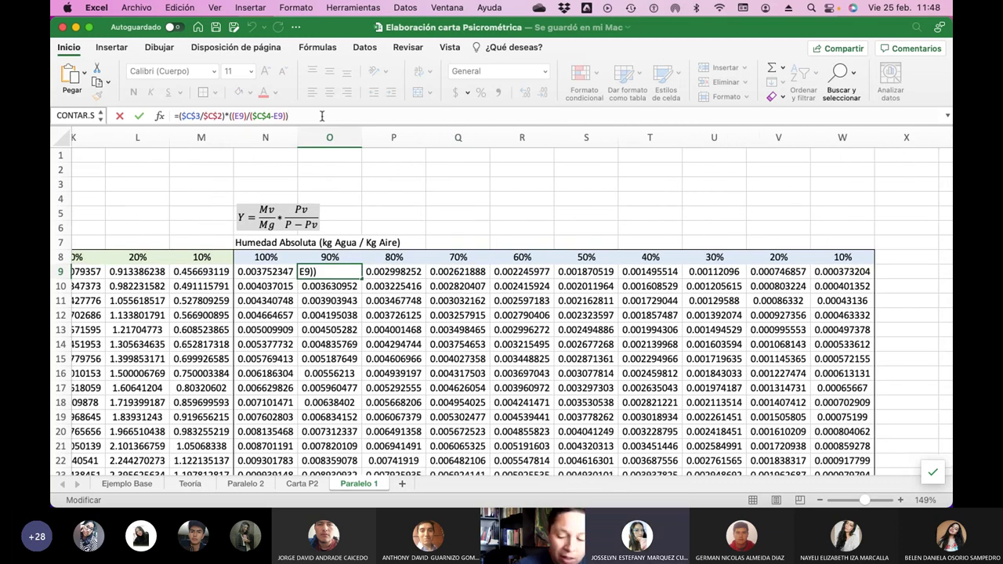
key("Return")
key("Up")
Check the cell references of the 80% absolute humidity formula in P9 and the remaining row 9 formulas through W9.
key("Right")
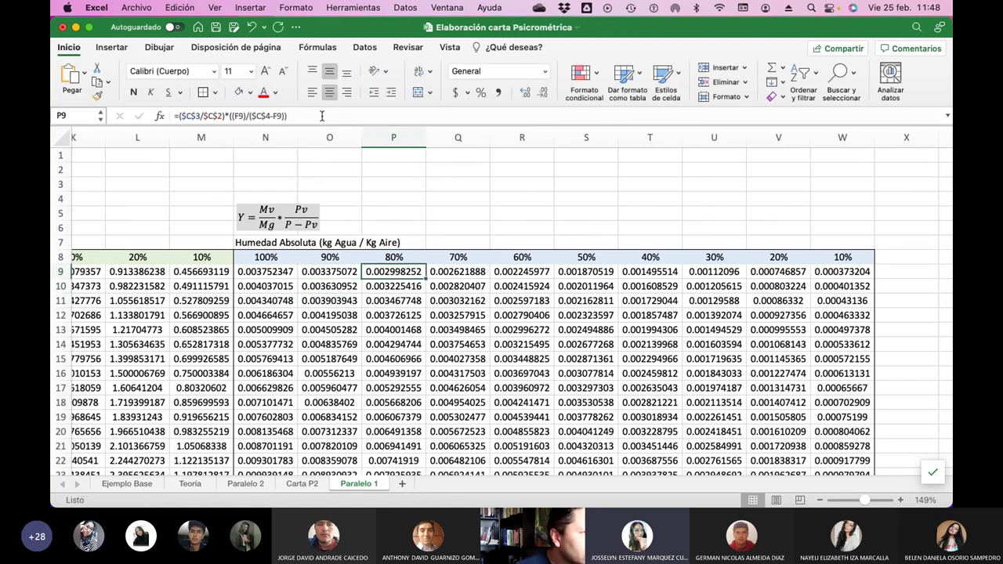
left_click(322, 115)
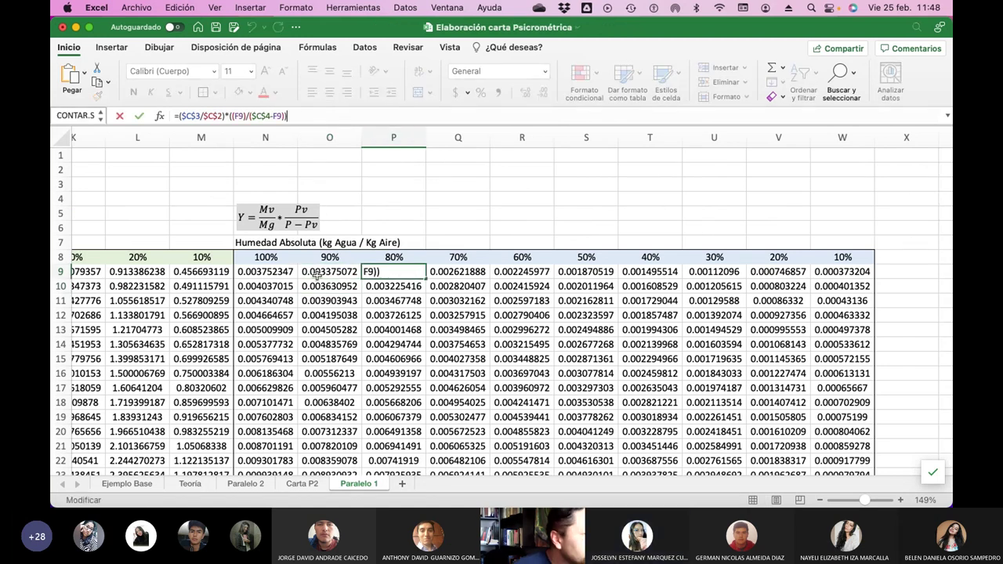
scroll(316, 275, "left", 2)
scroll(316, 275, "left", 5)
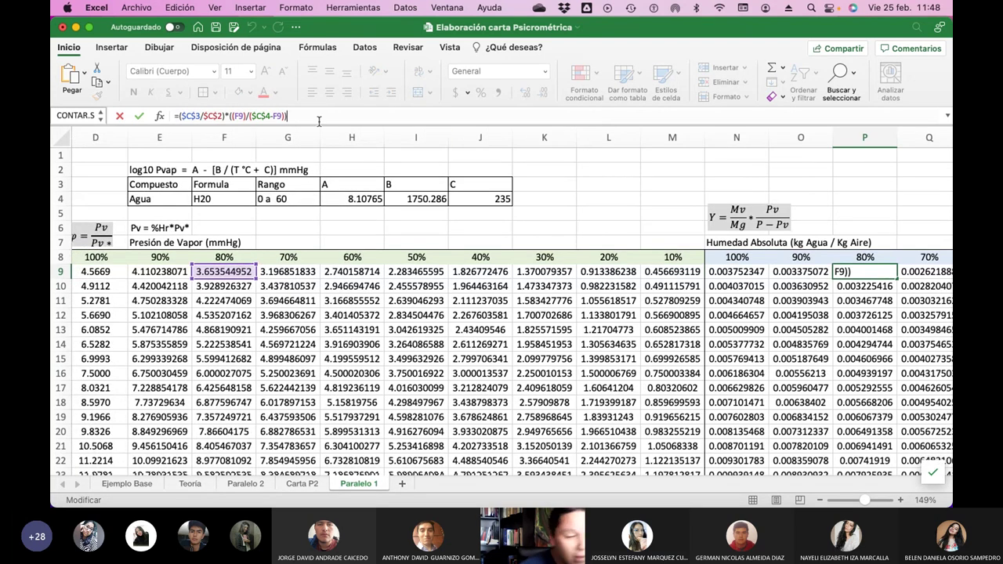
key("Return")
key("Up")
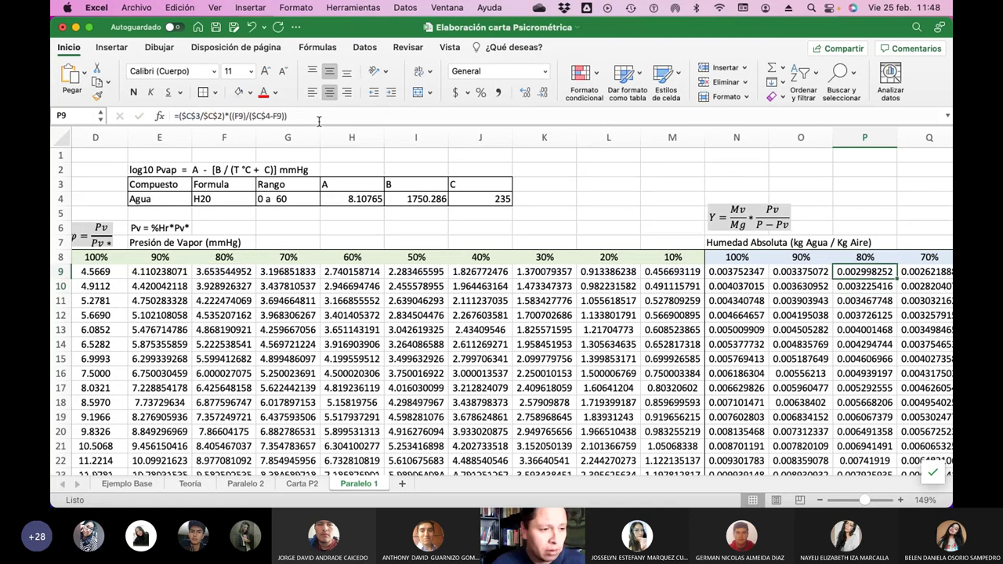
key("Right")
key("Right")
key("Right")
key("Right")
key("Right")
key("Right")
key("Right")
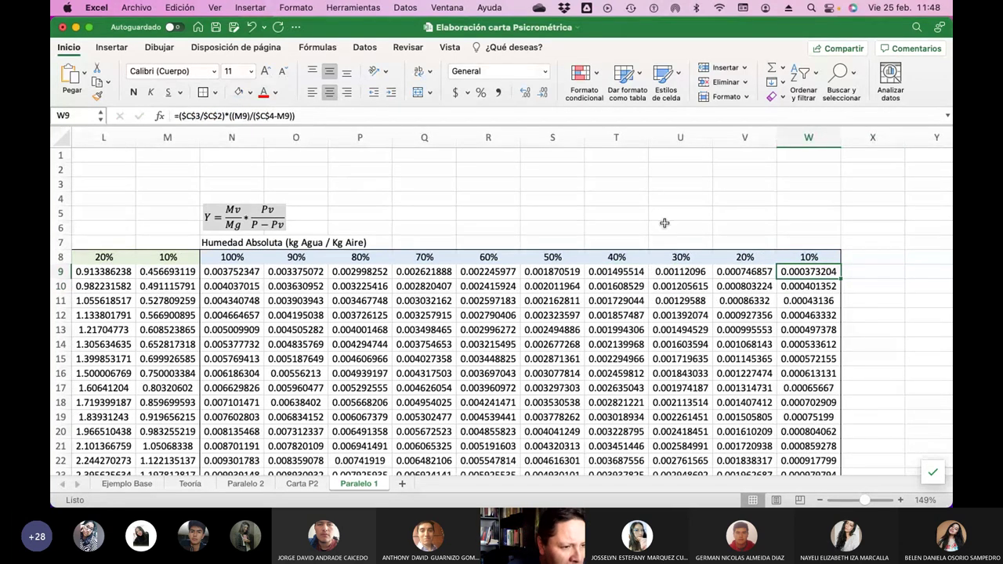
Examine the 10% absolute humidity formula in X9 of the Ejemplo Base sheet and the cells it references.
left_click(126, 484)
scroll(410, 377, "right", 5)
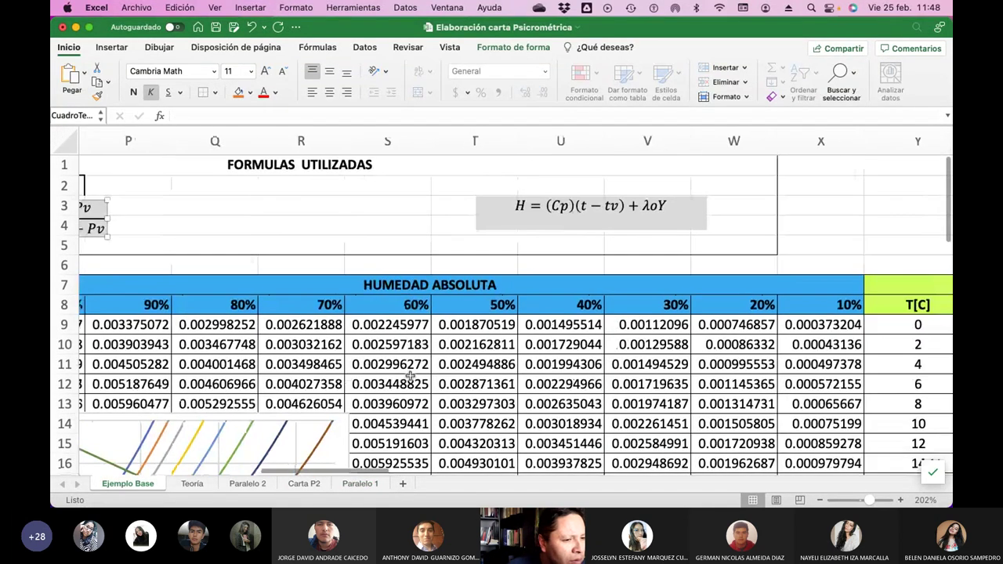
left_click(844, 326)
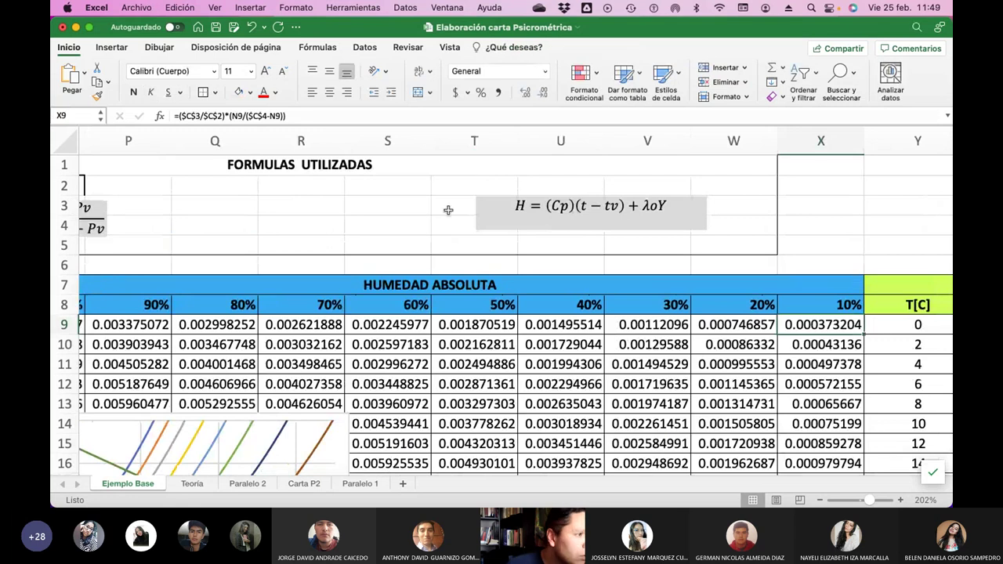
left_click(323, 116)
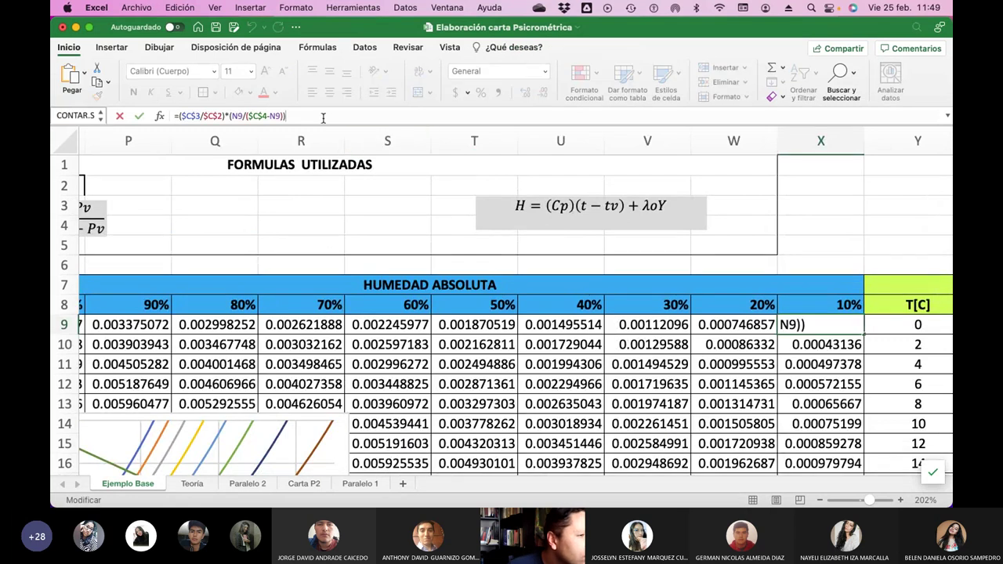
scroll(373, 285, "left", 5)
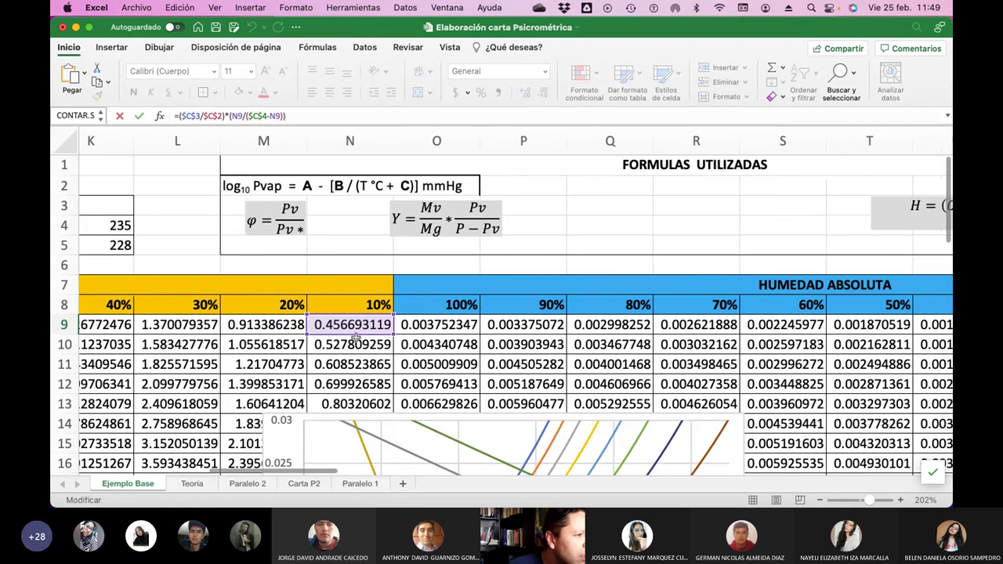
key("Return")
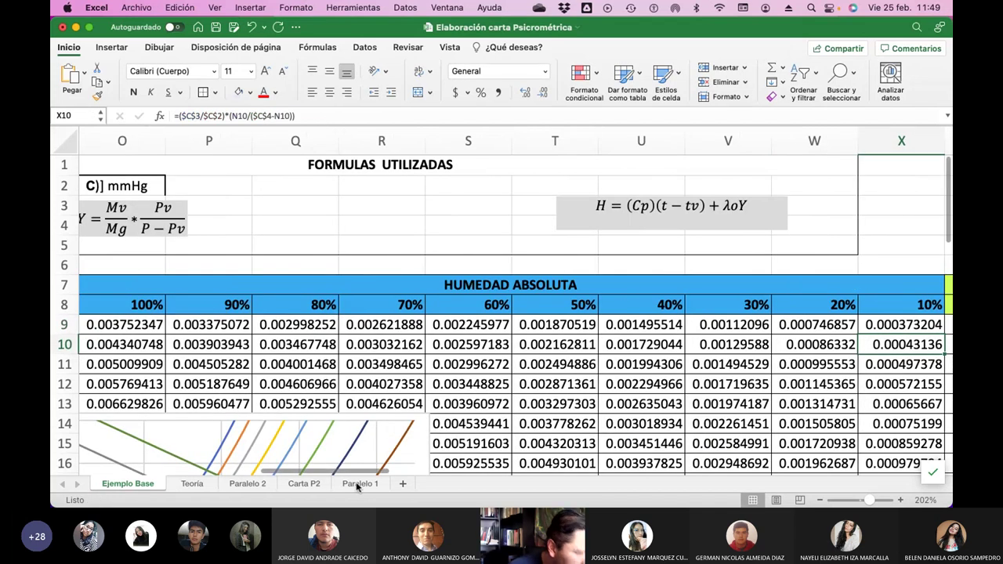
Return to the Paralelo 1 sheet and apply a border around the tbs (ºC) column B8:B69, including its heading.
left_click(357, 487)
left_click(864, 290)
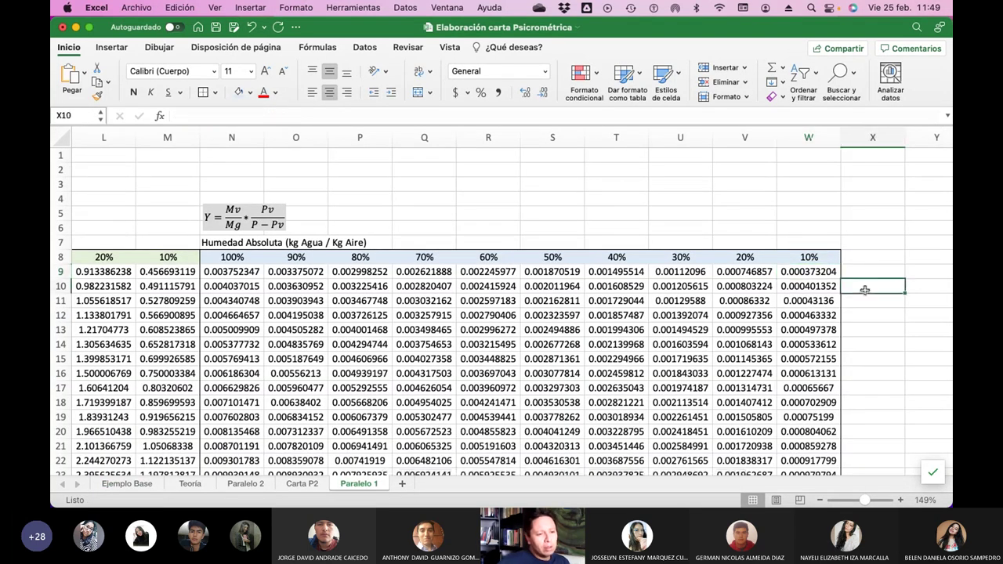
scroll(863, 291, "down", 3)
scroll(861, 292, "up", 3)
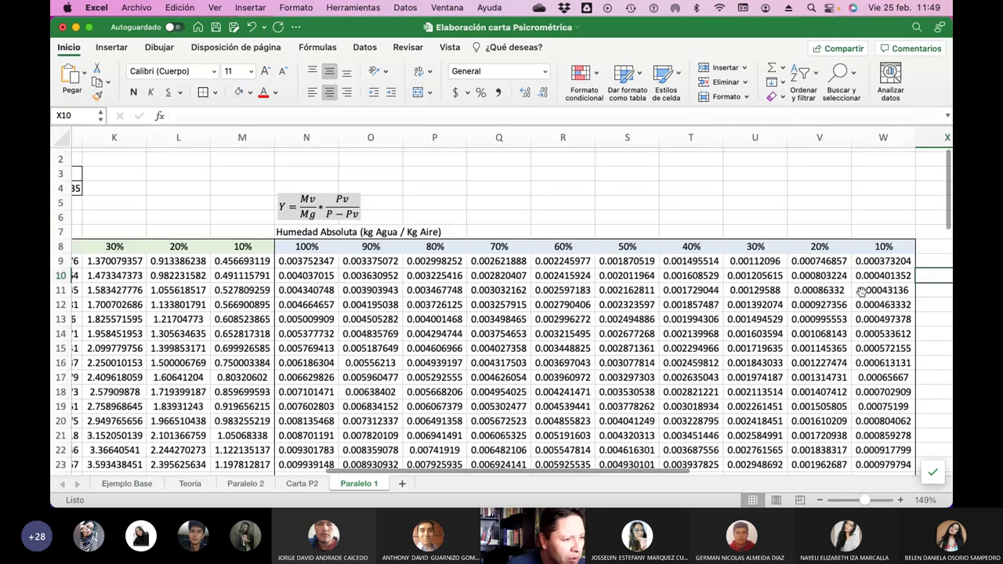
scroll(862, 292, "left", 5)
scroll(862, 292, "left", 3)
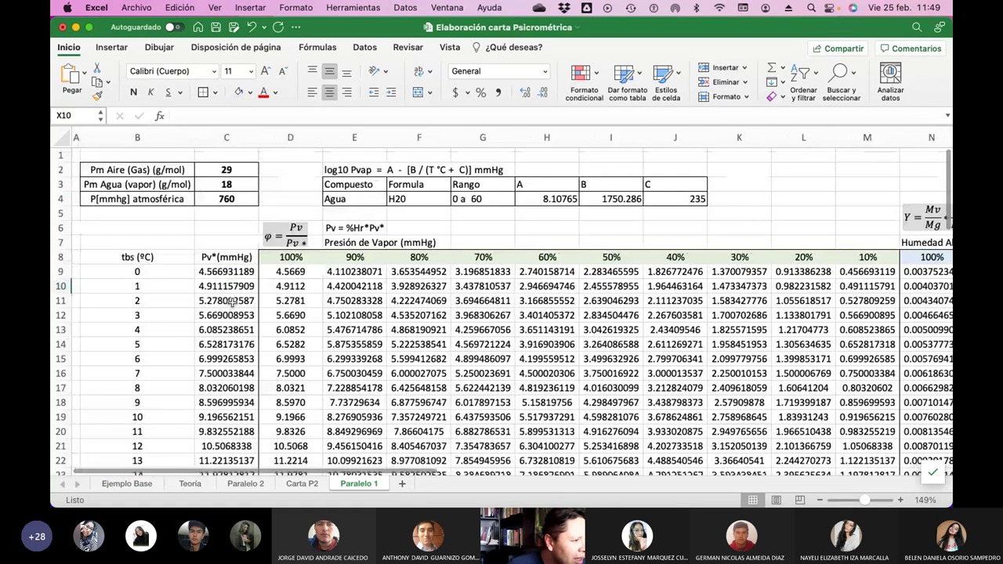
left_click(177, 262)
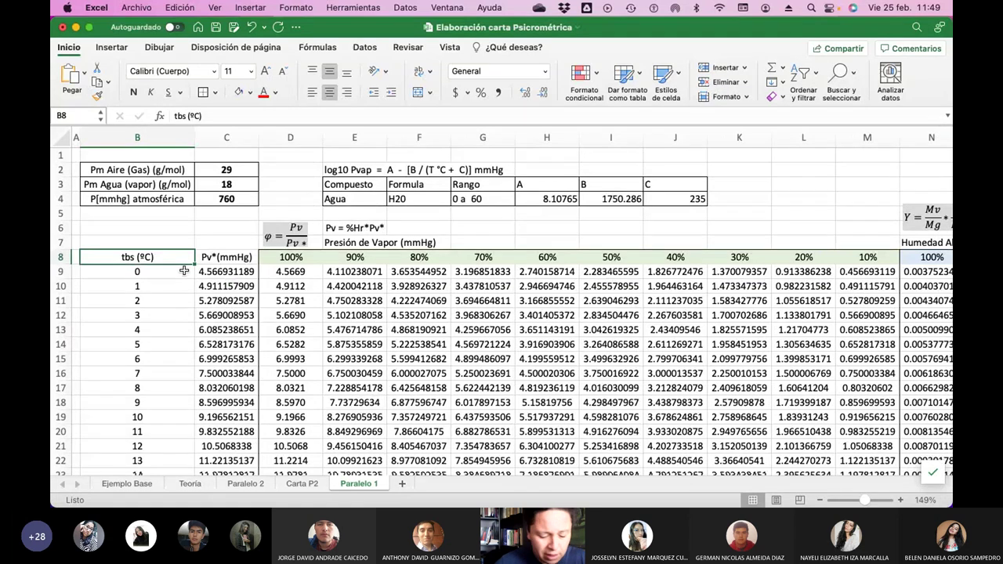
key("shift+Down")
key("shift+Down")
key("shift+Down")
key("shift+Down")
key("shift+Down")
key("shift+Down")
key("shift+Down")
key("shift+Down")
key("shift+Down")
key("shift+Down")
key("shift+Down")
key("shift+Down")
key("shift+Down")
key("shift+Down")
key("shift+Down")
key("shift+Down")
key("shift+Down")
key("shift+Down")
key("shift+Down")
key("shift+Down")
key("shift+Down")
key("shift+Down")
key("shift+Down")
key("shift+Down")
key("shift+Down")
key("shift+Down")
key("shift+Down")
key("shift+Down")
key("shift+Down")
key("shift+Down")
key("shift+Down")
key("shift+Down")
key("shift+Down")
key("shift+Down")
key("shift+Down")
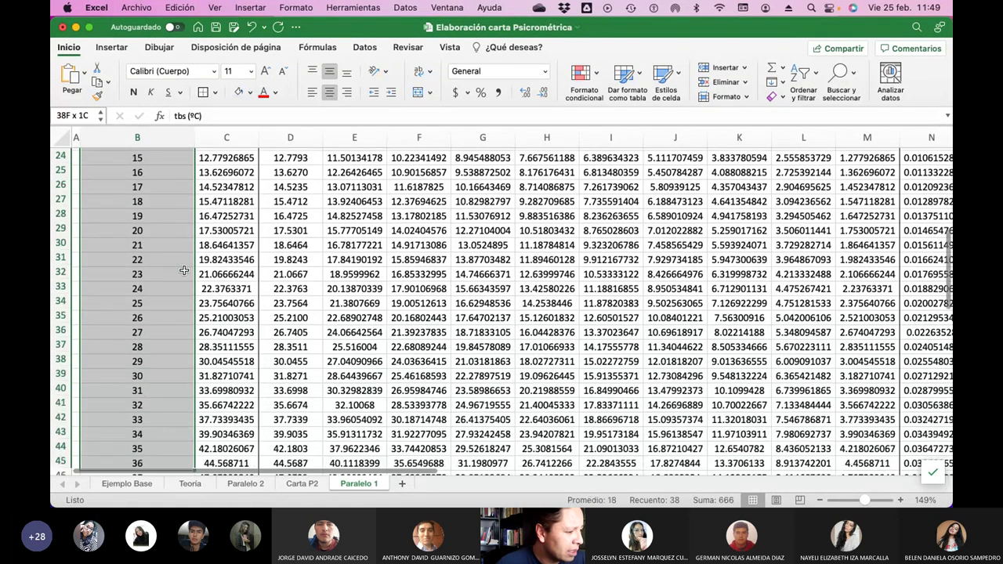
key("shift+Down")
key("shift+Down")
key("shift+Down")
key("shift+Down")
key("shift+Down")
key("shift+Down")
key("shift+Down")
key("shift+Down")
key("shift+Down")
key("shift+Down")
key("shift+Down")
key("shift+Down")
key("shift+Down")
key("shift+Down")
key("shift+Down")
key("shift+Down")
key("shift+Down")
key("shift+Down")
key("shift+Down")
key("shift+Down")
key("shift+Down")
key("shift+Down")
key("shift+Down")
key("shift+Down")
key("shift+Down")
key("shift+Up")
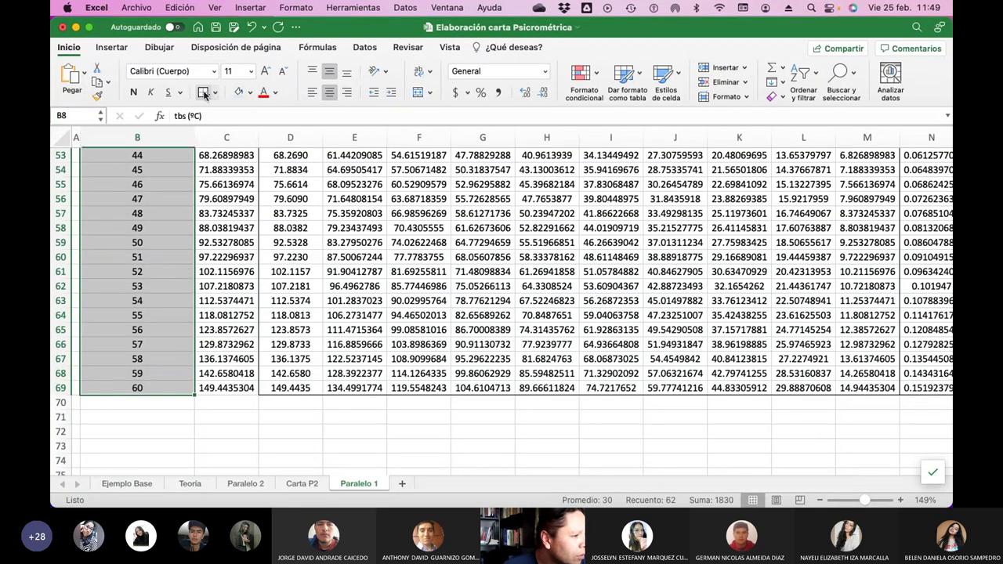
scroll(158, 298, "up", 15)
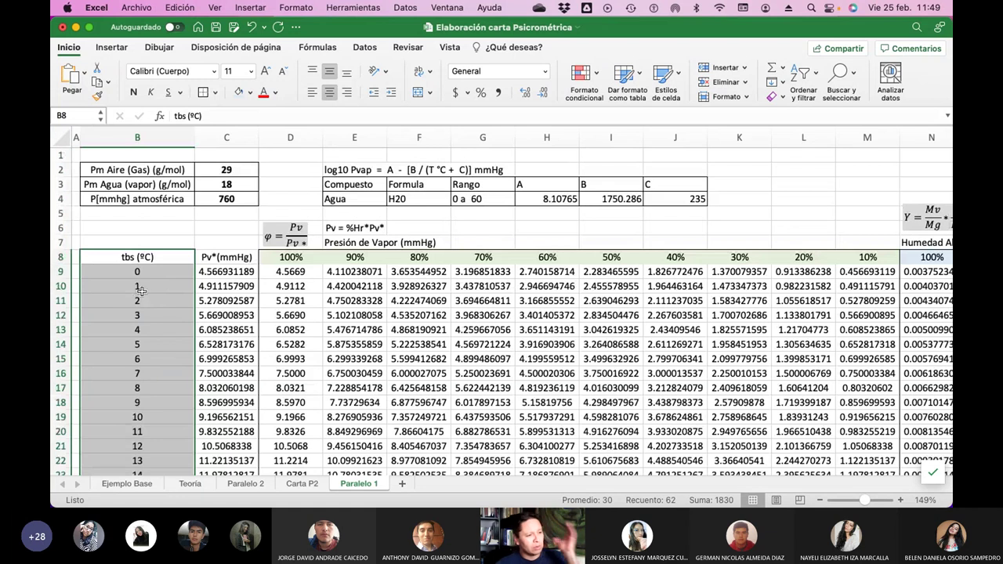
Apply a border around the Pv*(mmHg) column C8:C69, including its heading.
left_click(227, 259)
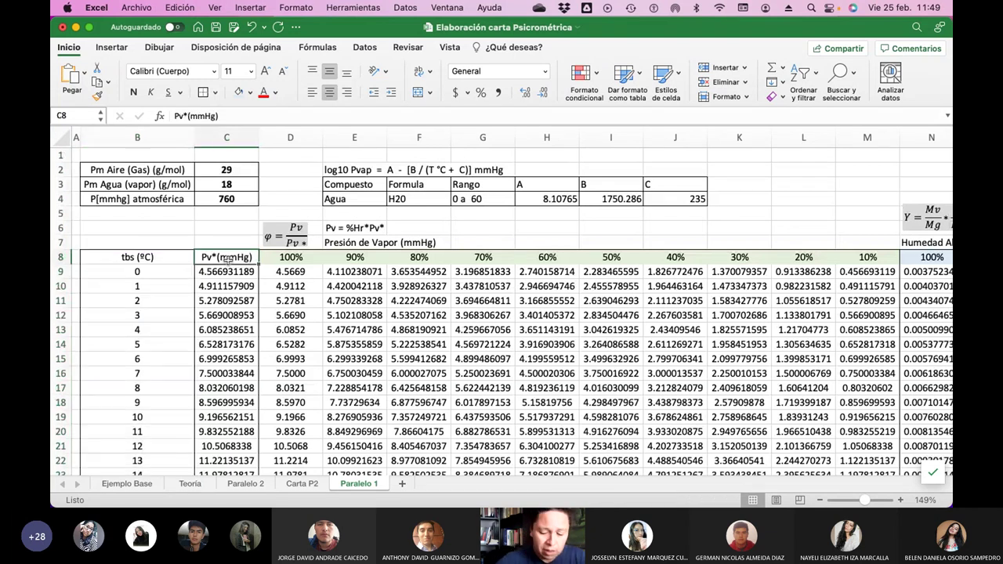
left_click_drag(226, 259, 226, 462)
left_click_drag(227, 258, 226, 257)
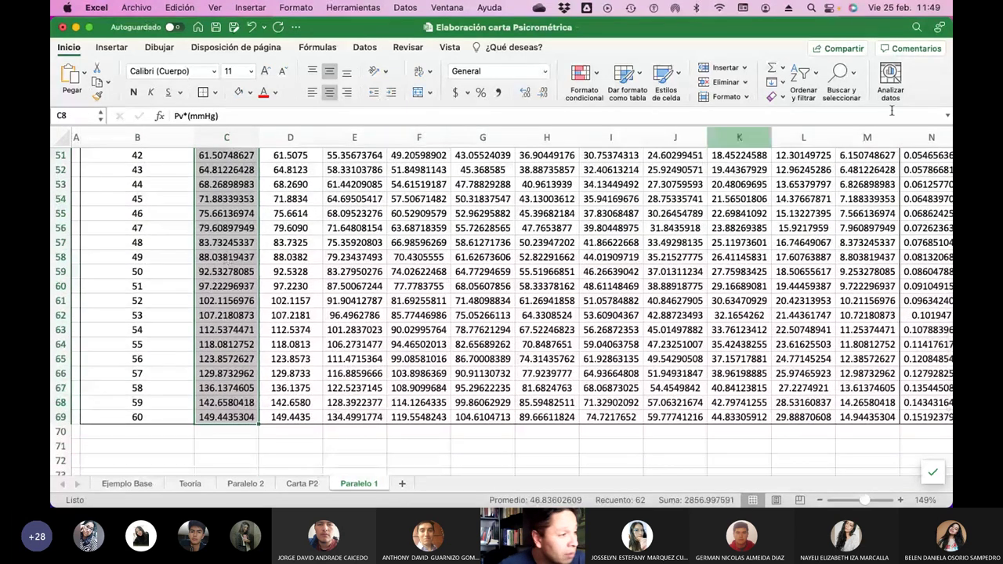
scroll(147, 278, "up", 15)
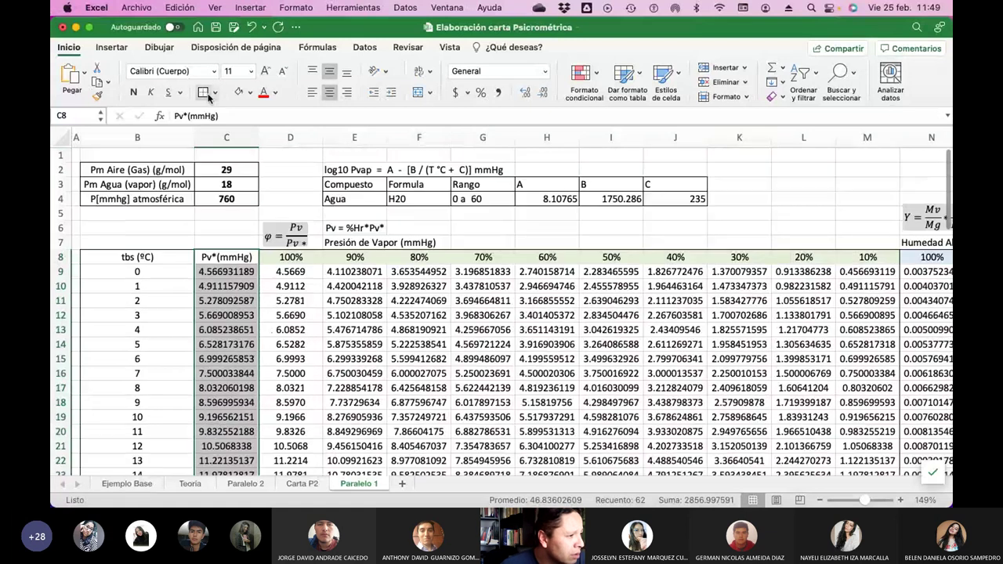
Select the tbs (ºC) column B8:B69, including its heading.
key("Left")
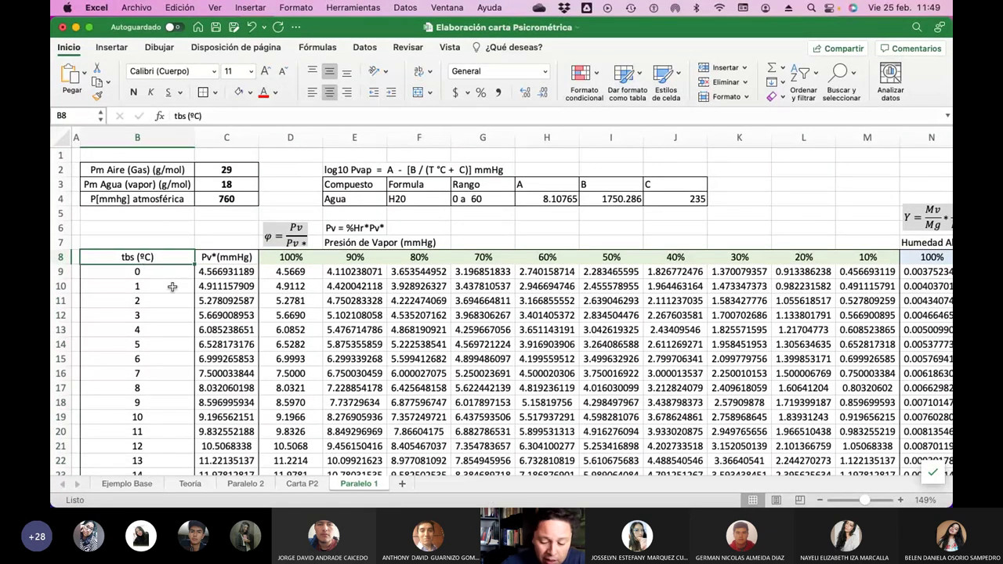
key("shift+Down")
key("shift+Down")
key("shift+Down")
key("shift+Down")
key("shift+Down")
key("shift+Down")
key("shift+Down")
key("shift+Down")
key("shift+Down")
key("shift+Down")
key("shift+Down")
key("shift+Down")
key("shift+Down")
key("shift+Down")
key("shift+Down")
key("shift+Down")
key("shift+Down")
key("shift+Down")
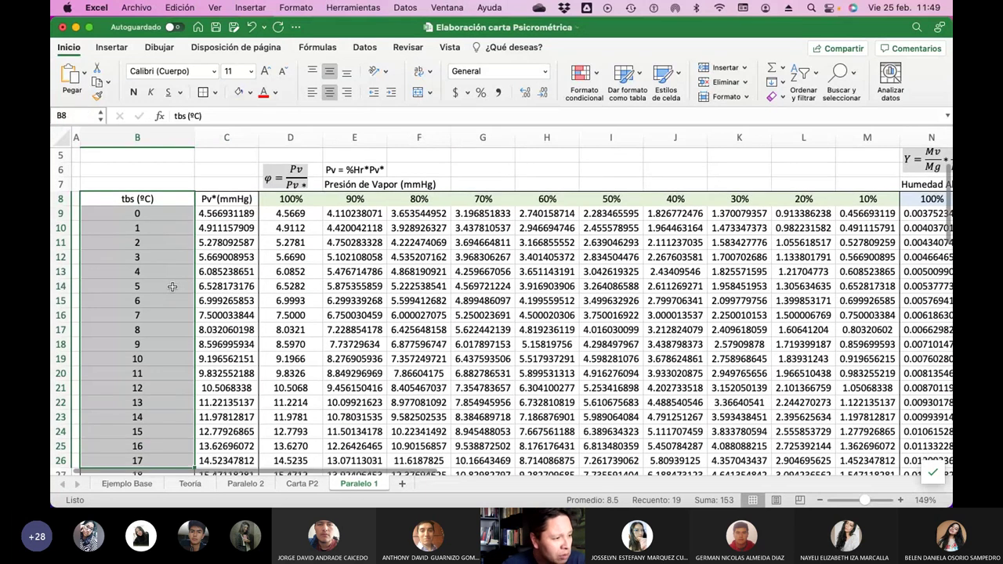
key("shift+Down")
key("shift+Down")
key("shift+Down")
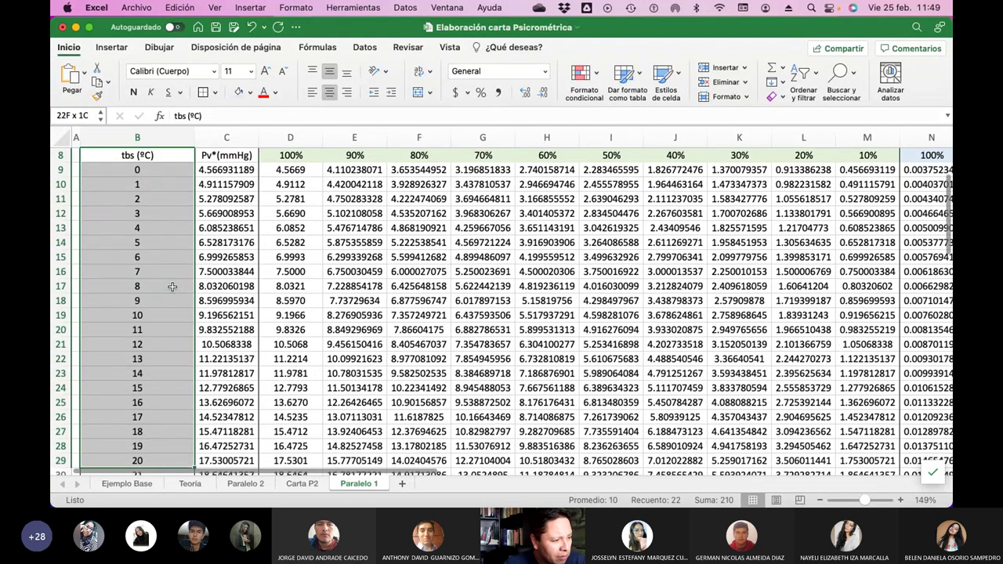
key("shift+Down")
key("shift+Down")
key("shift+Down")
key("shift+Down")
key("shift+Down")
key("shift+Down")
key("shift+Down")
key("shift+Down")
key("shift+Down")
key("shift+Down")
key("shift+Down")
key("shift+Down")
key("shift+Down")
key("shift+Down")
key("shift+Down")
key("shift+Down")
key("shift+Down")
key("shift+Down")
key("shift+Down")
key("shift+Down")
key("shift+Down")
key("shift+Down")
key("shift+Down")
key("shift+Down")
key("shift+Down")
key("shift+Down")
key("shift+Down")
key("shift+Down")
key("shift+Down")
key("shift+Down")
key("shift+Down")
key("shift+Down")
key("shift+Down")
key("shift+Down")
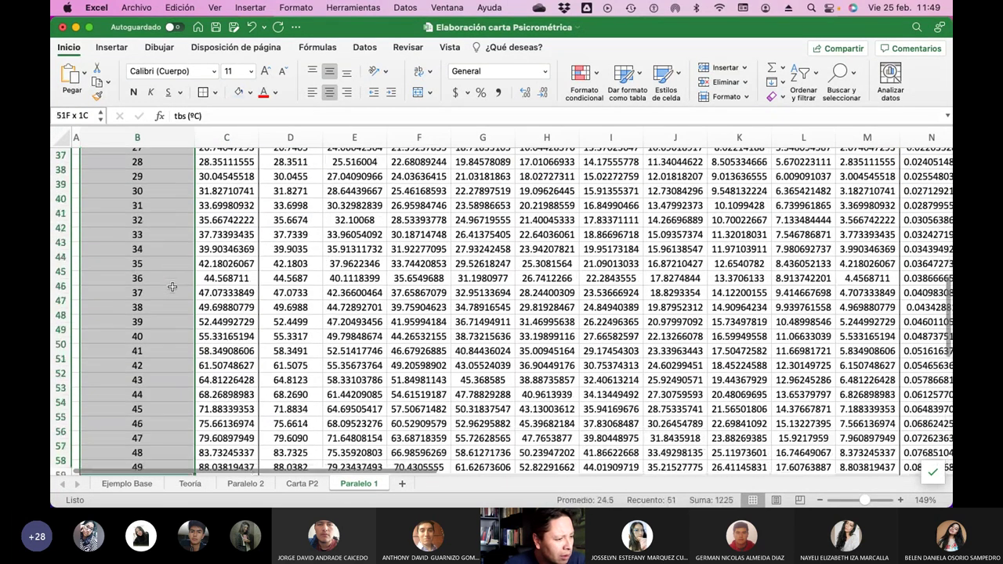
key("shift+Down")
key("shift+Down")
key("shift+Down")
key("shift+Down")
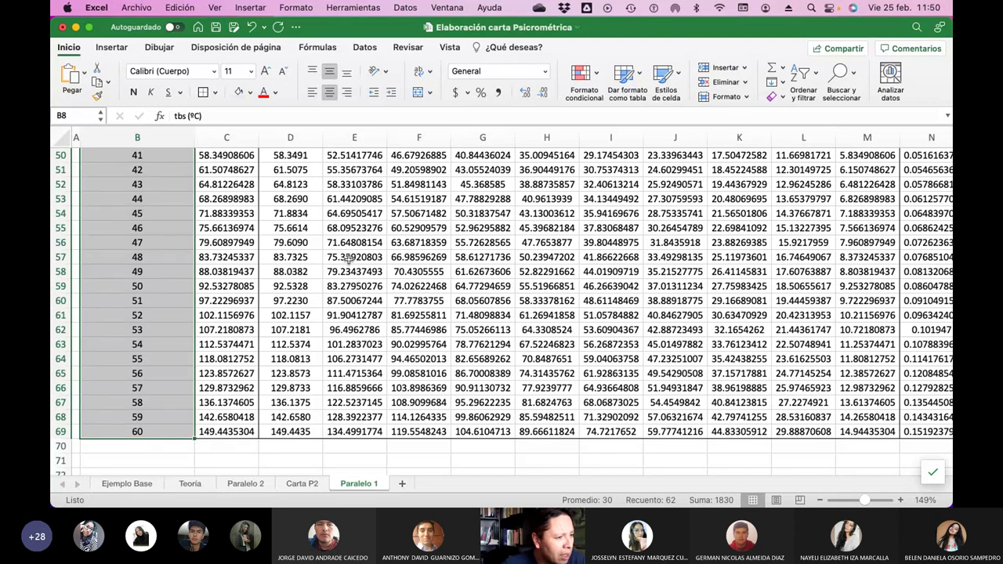
Add the absolute humidity values N9:W69 to the temperature column selection.
scroll(351, 259, "right", 10)
scroll(530, 270, "up", 5)
scroll(542, 269, "up", 6)
scroll(542, 268, "up", 5)
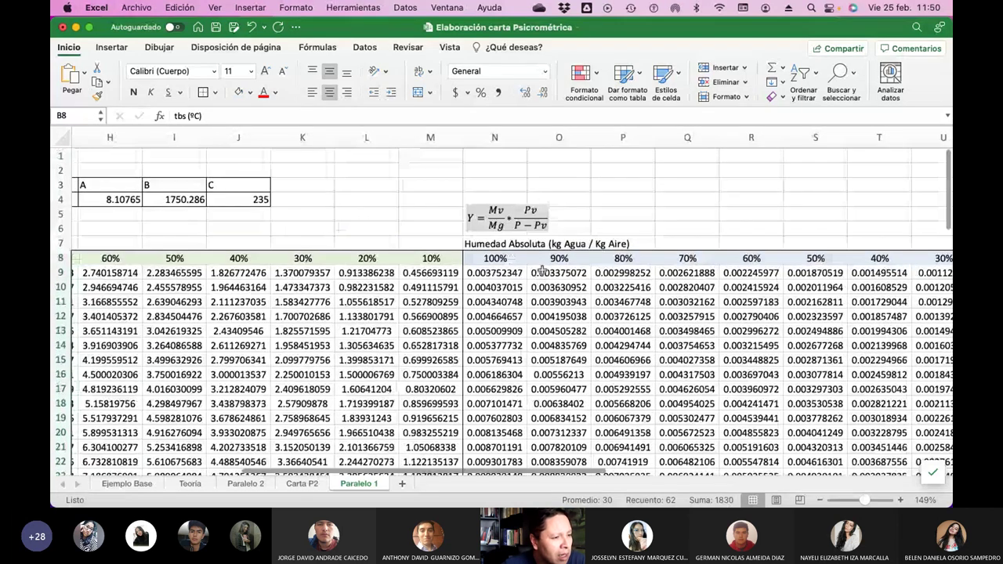
left_click(494, 271, "super")
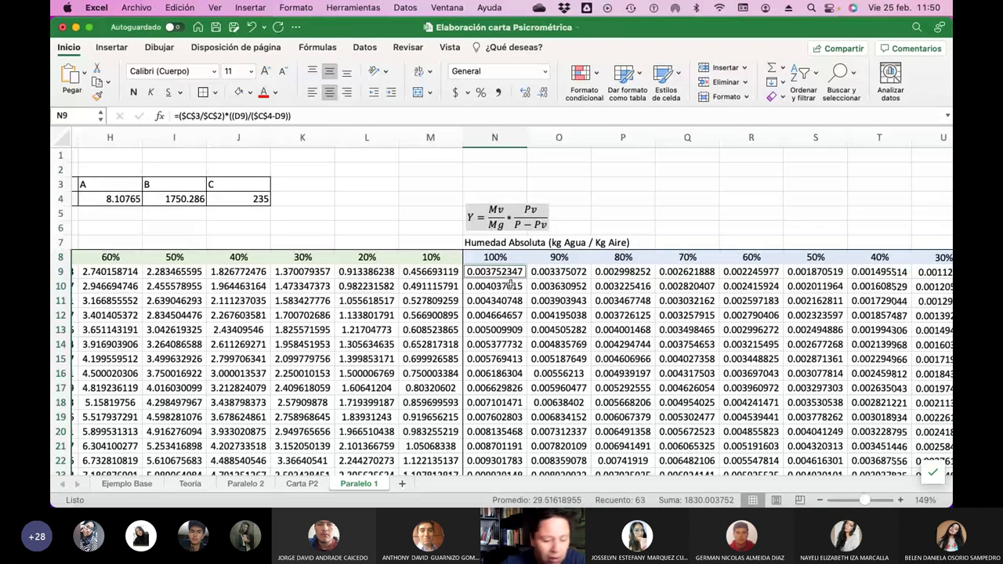
key("super+shift+Right")
key("super+shift+Down")
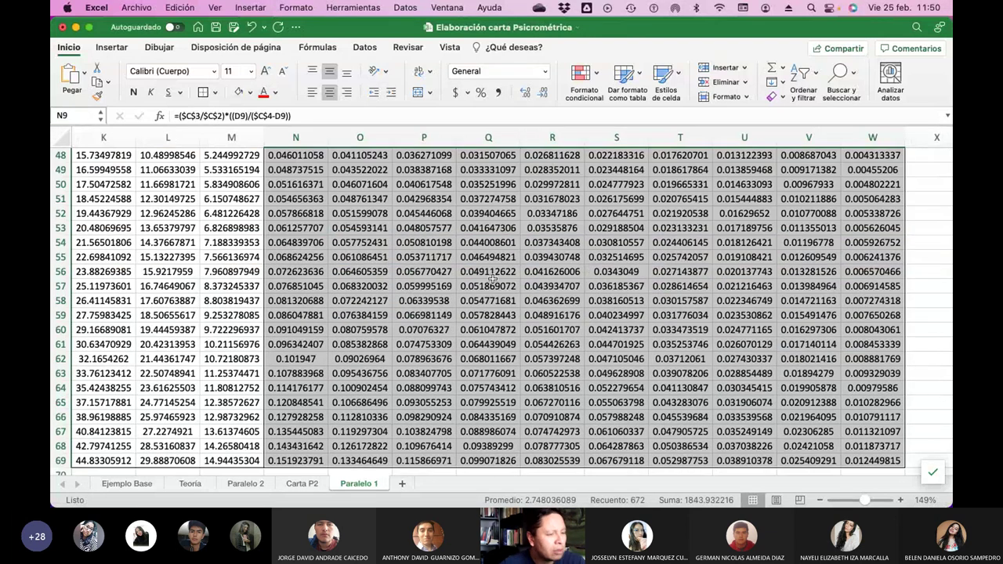
Examine the extent of the combined selection across the temperature column and the absolute humidity block.
scroll(492, 278, "left", 5)
scroll(492, 278, "up", 15)
scroll(492, 278, "left", 5)
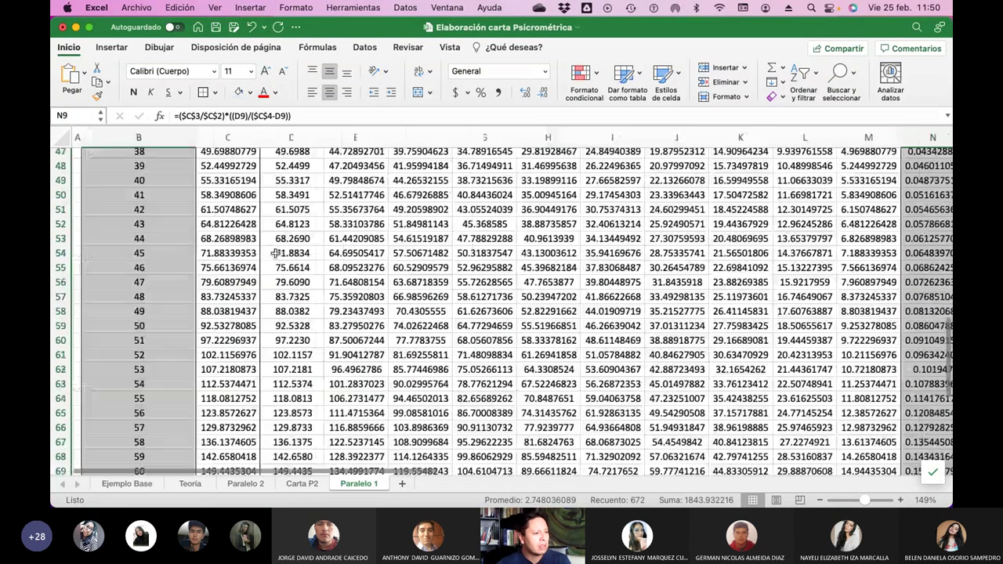
scroll(155, 270, "up", 2)
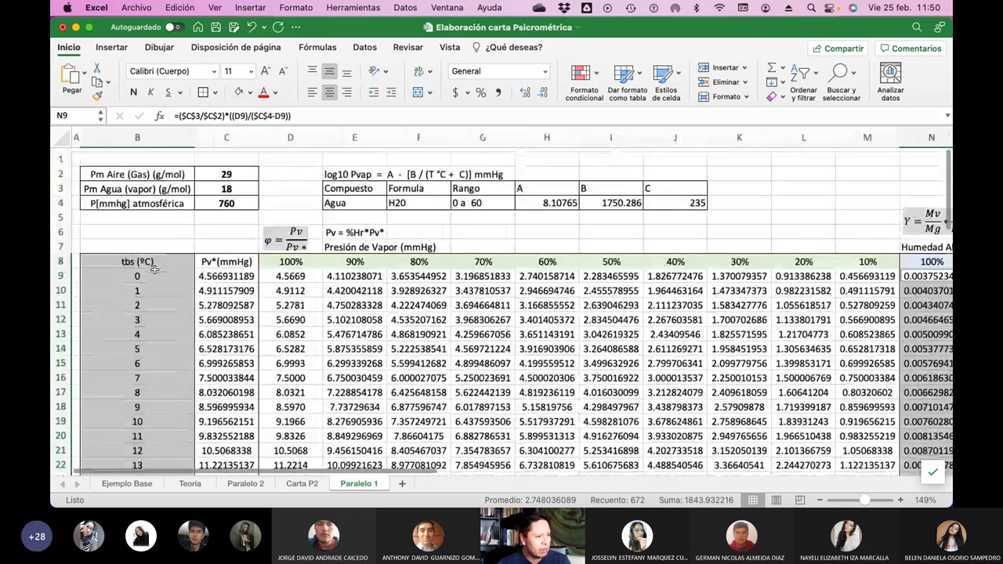
scroll(155, 299, "right", 5)
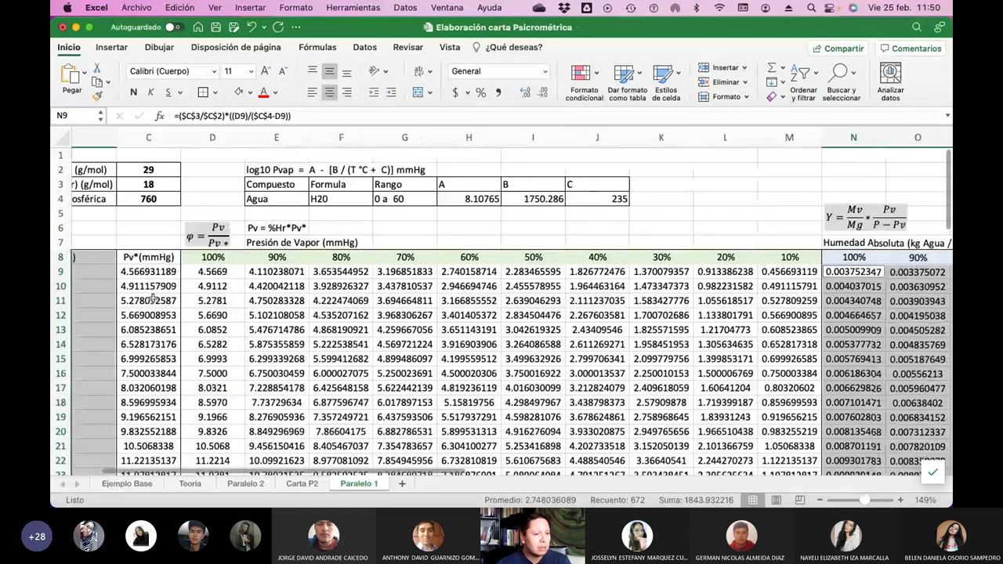
scroll(651, 321, "right", 8)
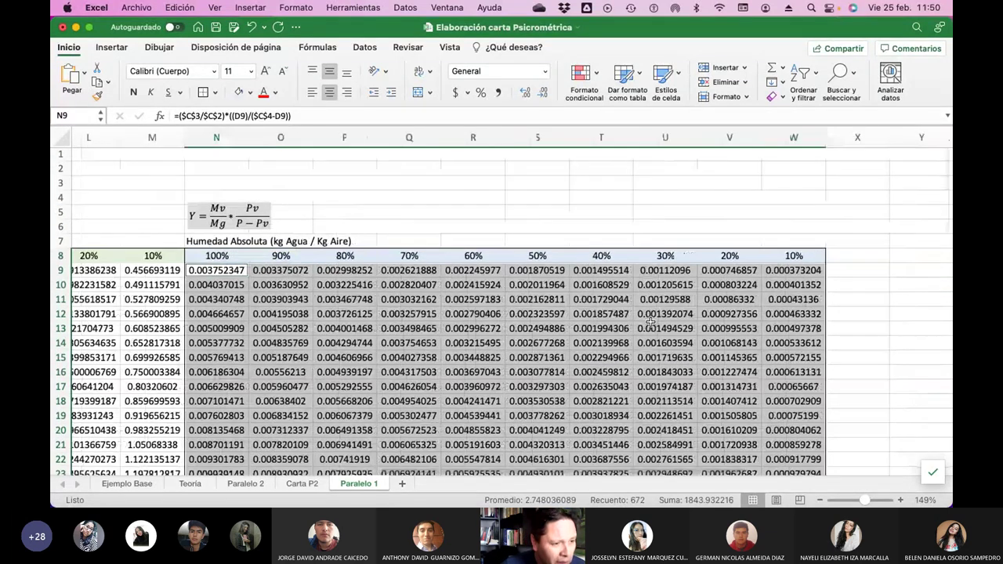
scroll(651, 321, "down", 9)
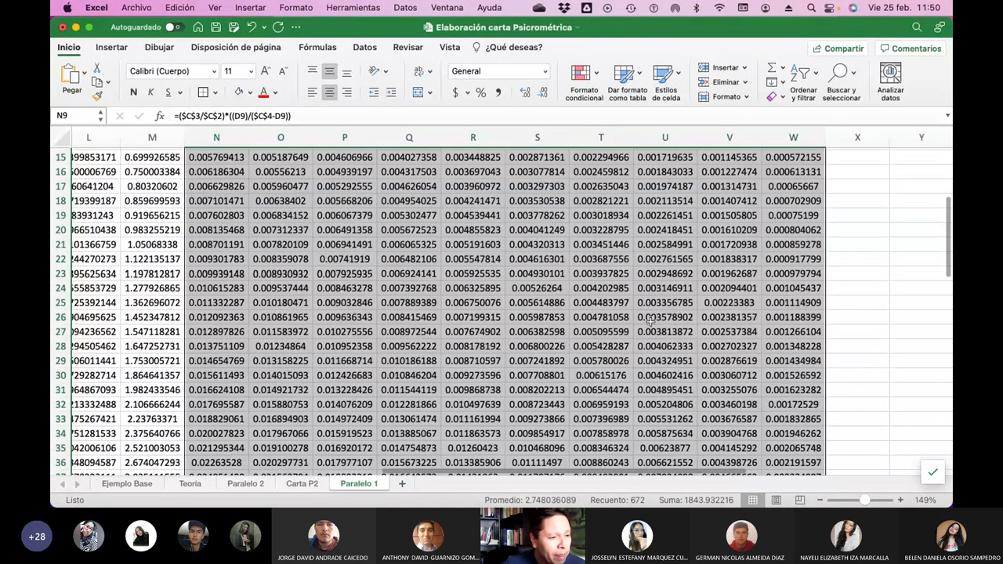
scroll(650, 321, "down", 3)
scroll(651, 321, "down", 7)
scroll(650, 322, "up", 10)
scroll(651, 321, "up", 8)
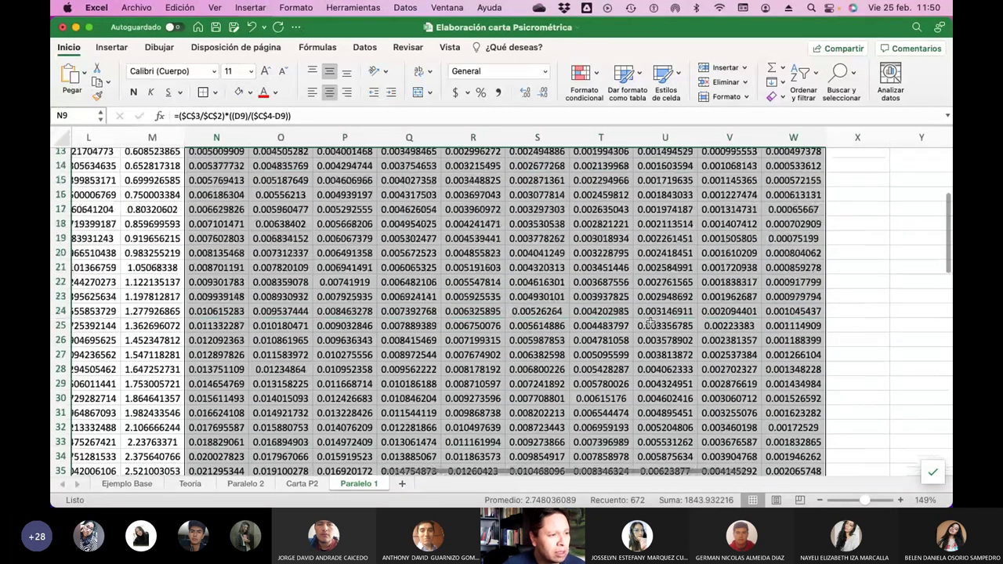
Try to plot the selected temperatures and absolute humidities as a smooth-line scatter chart without markers, and delete the chart.
left_click(118, 50)
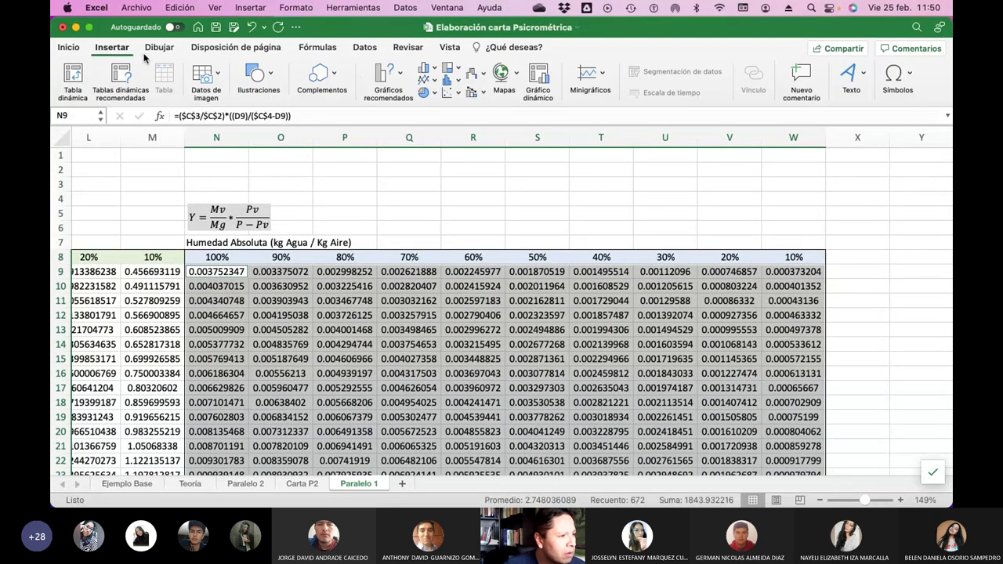
left_click(460, 94)
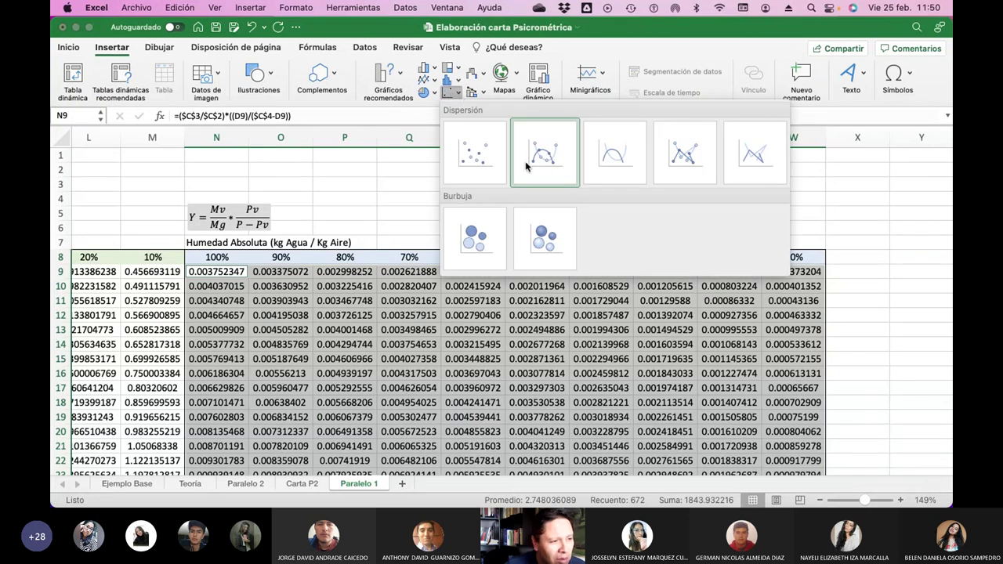
left_click(625, 150)
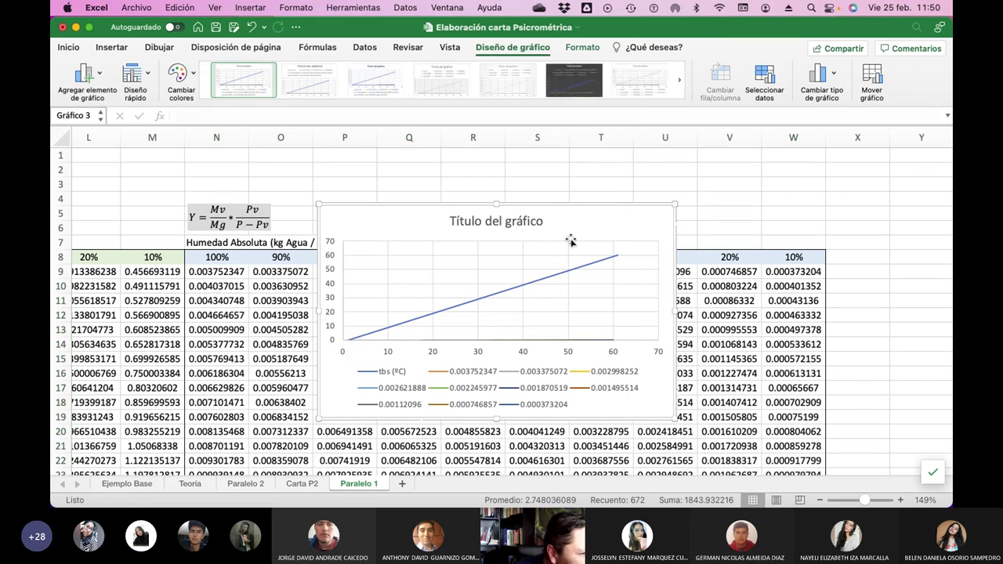
left_click_drag(385, 220, 503, 194)
left_click_drag(772, 379, 586, 408)
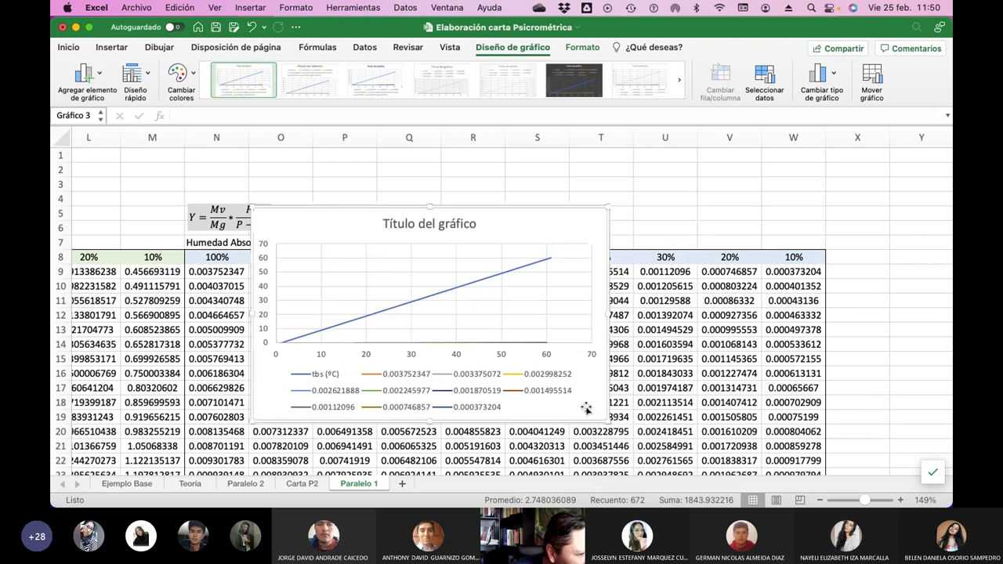
scroll(369, 295, "down", 2)
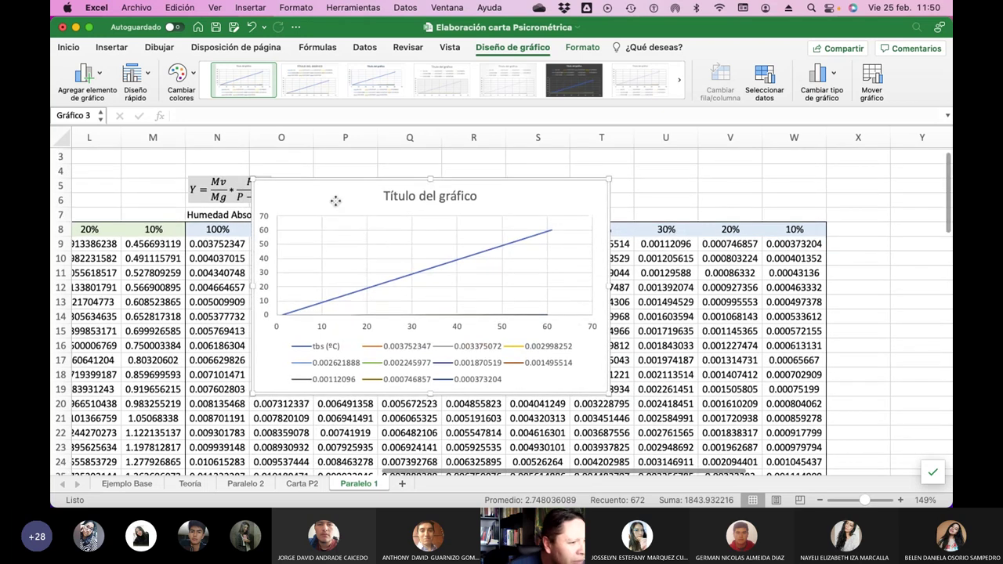
key("Delete")
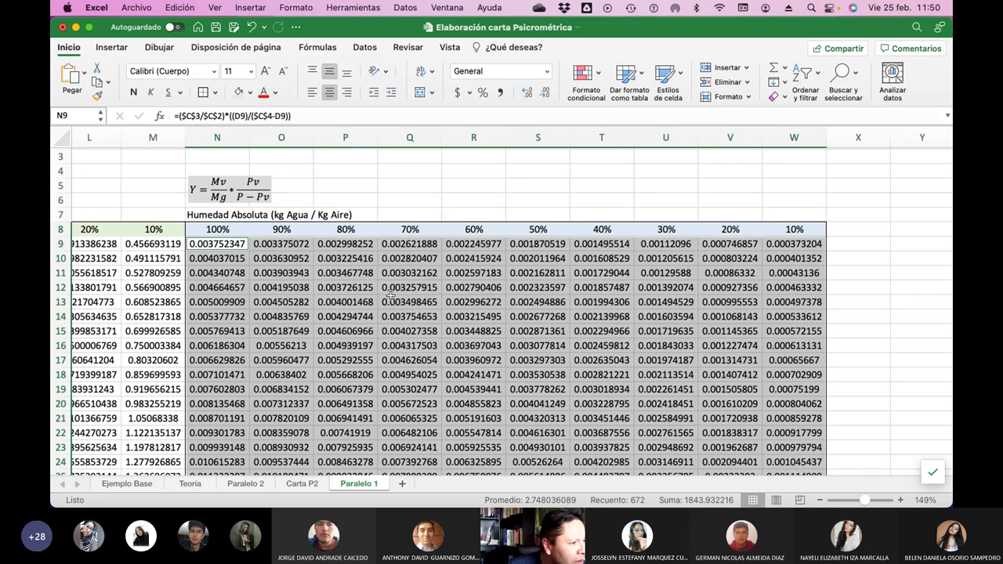
Reselect the tbs (ºC) column B8:B69 with its heading together with the absolute humidity values N9:W69.
scroll(390, 295, "left", 3)
scroll(391, 295, "left", 5)
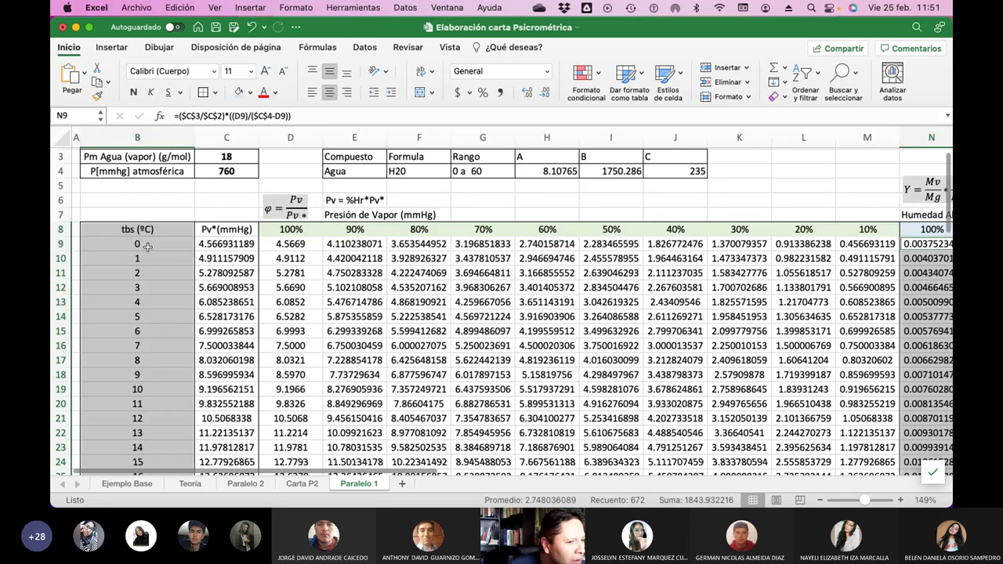
left_click(147, 233)
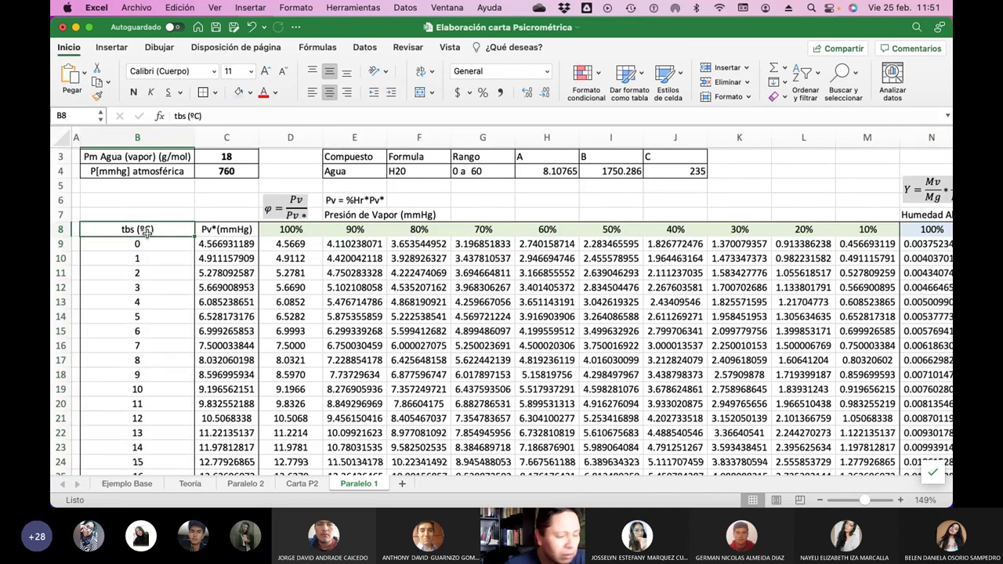
key("ctrl+shift+Down")
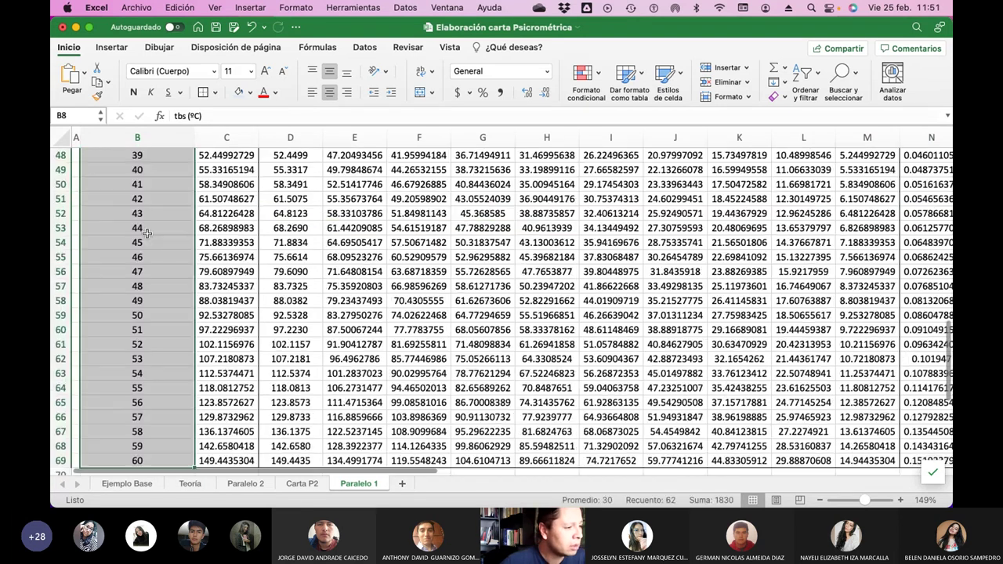
scroll(563, 299, "right", 6)
scroll(564, 298, "down", 3)
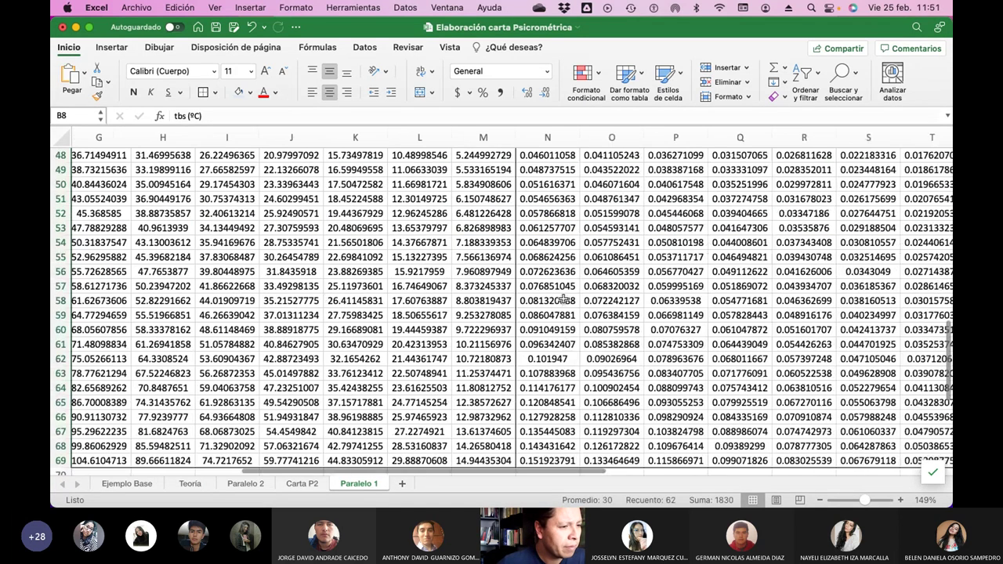
scroll(564, 300, "right", 3)
scroll(564, 299, "up", 15)
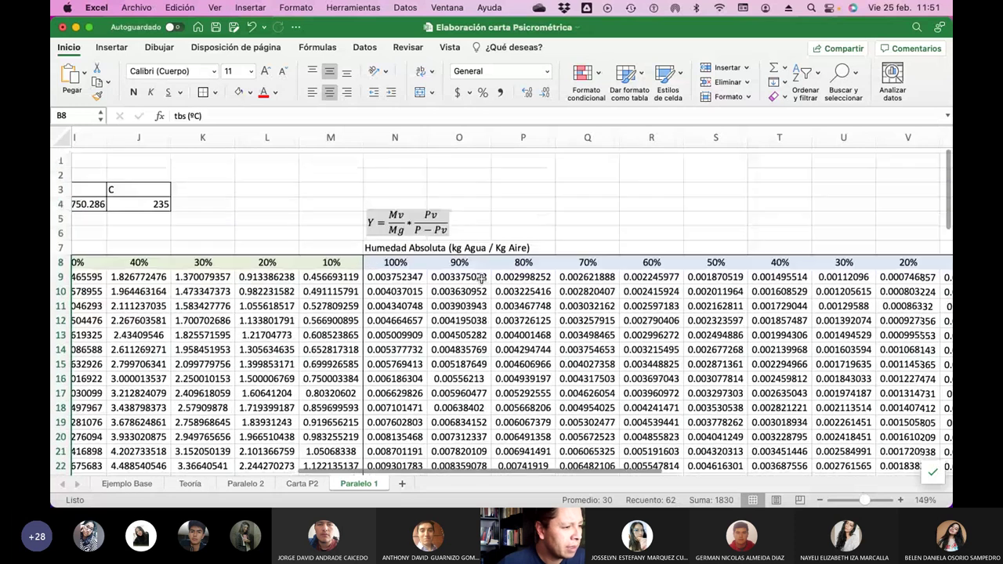
left_click(396, 272, "super")
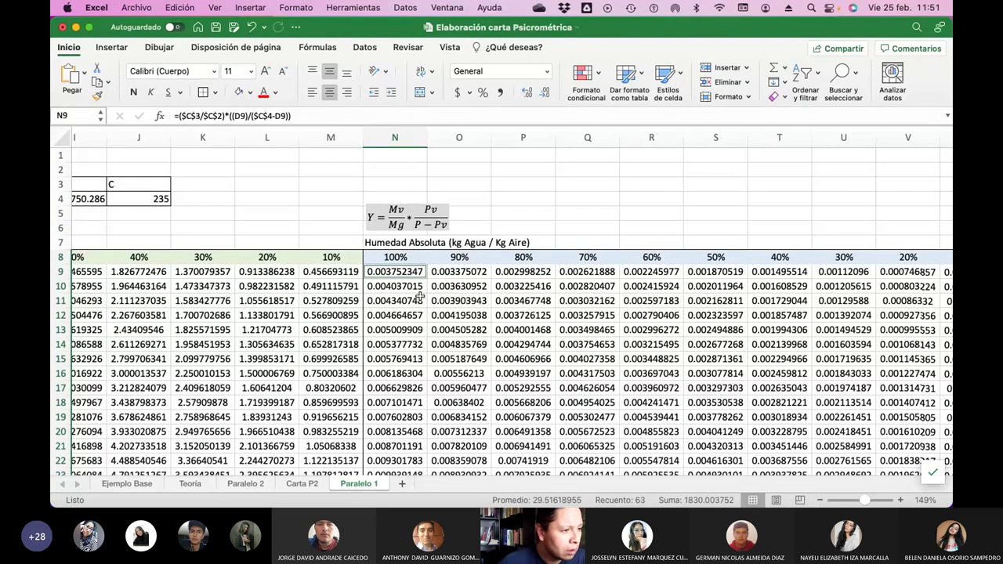
key("super+shift+Down")
key("super+shift+Right")
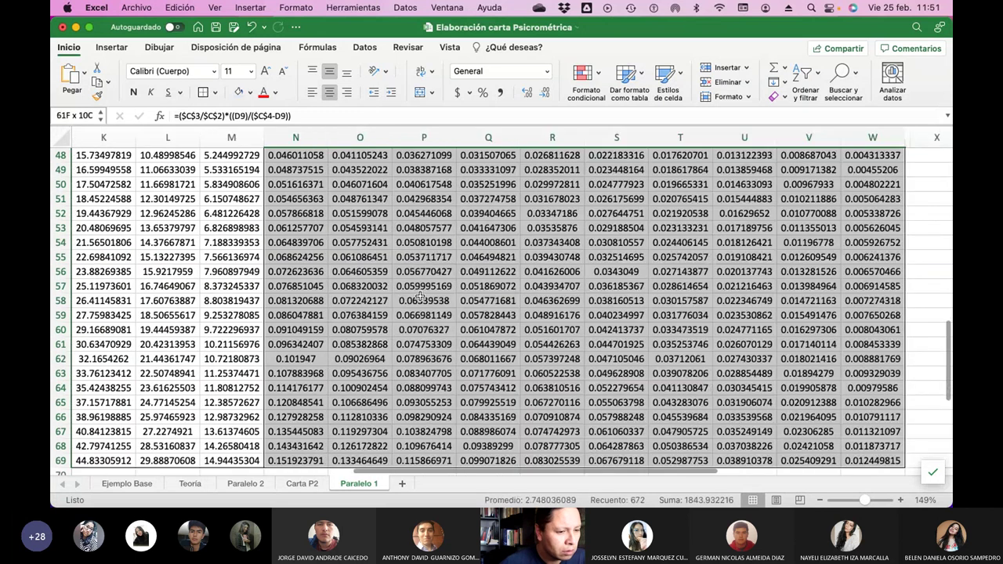
Try the smooth-line scatter chart again from the reselected temperature and humidity ranges, and delete it.
left_click(111, 49)
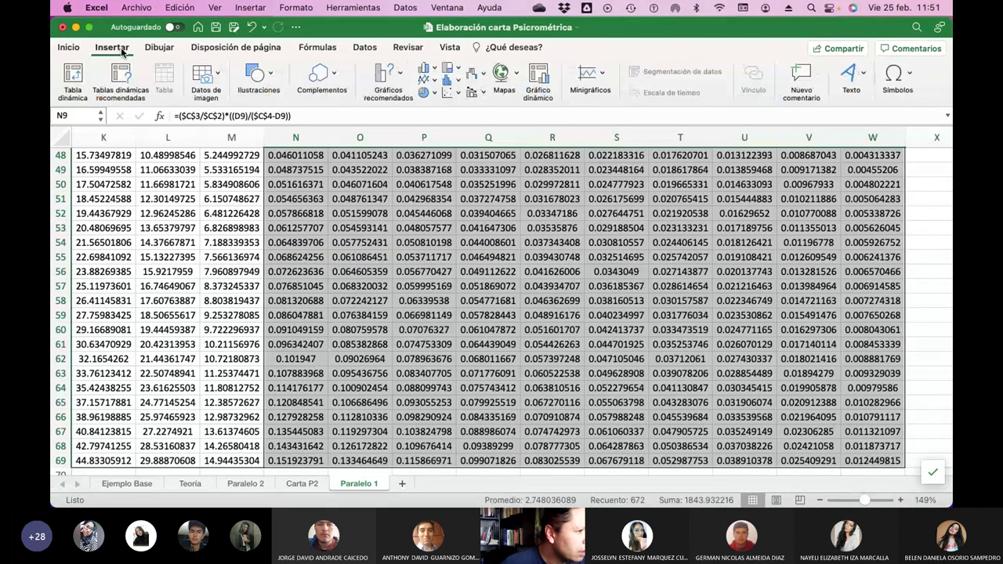
left_click(456, 95)
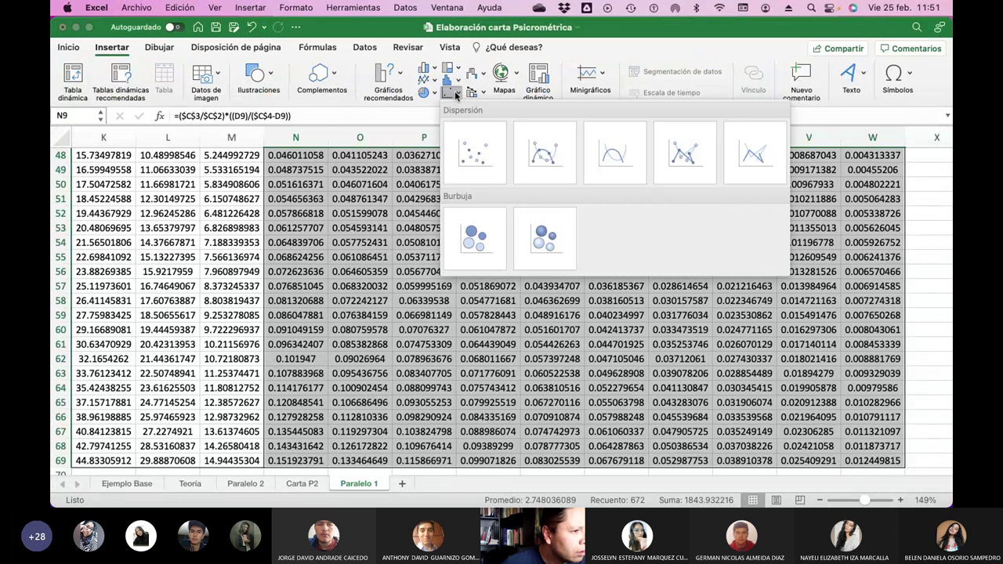
left_click(614, 159)
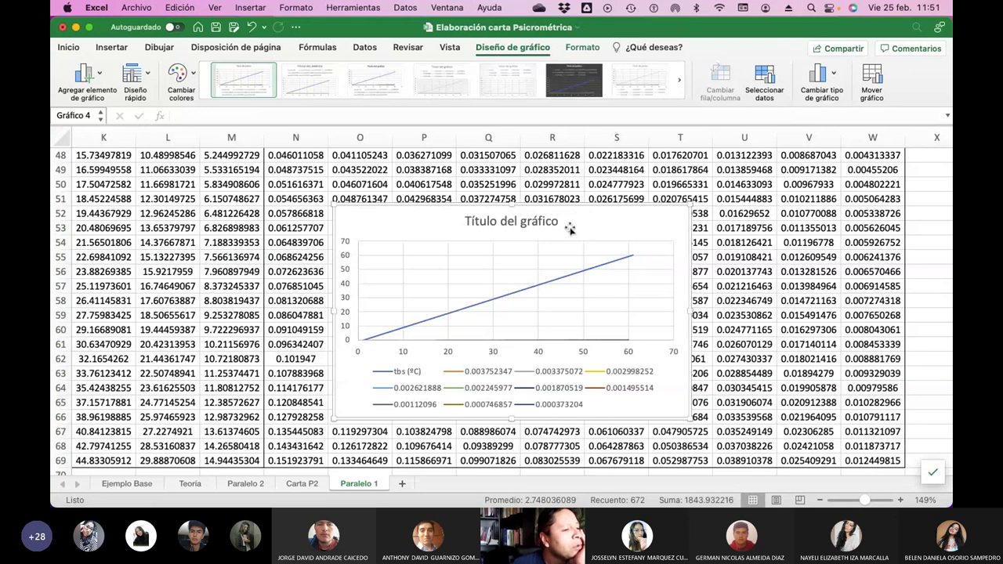
right_click(594, 220)
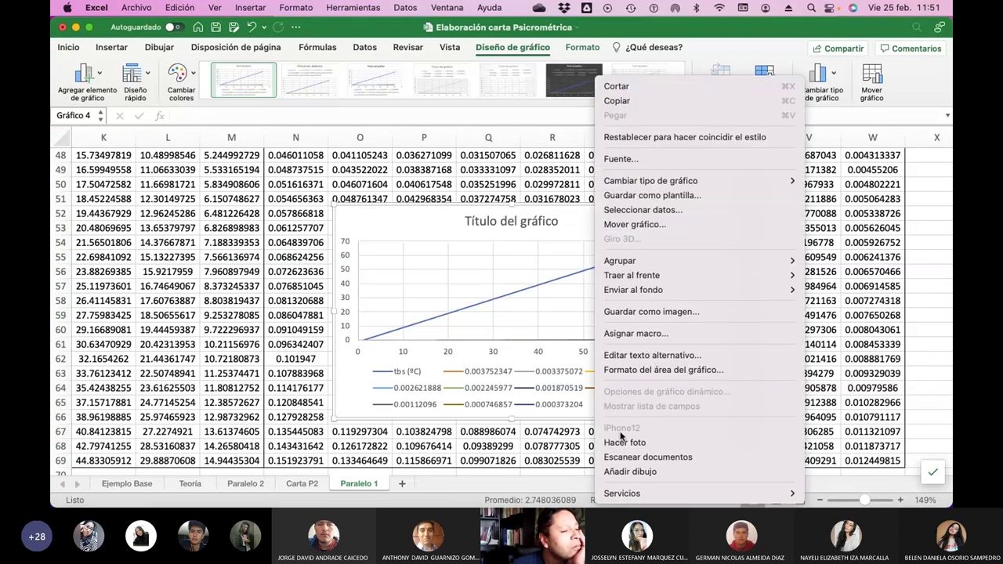
key("Escape")
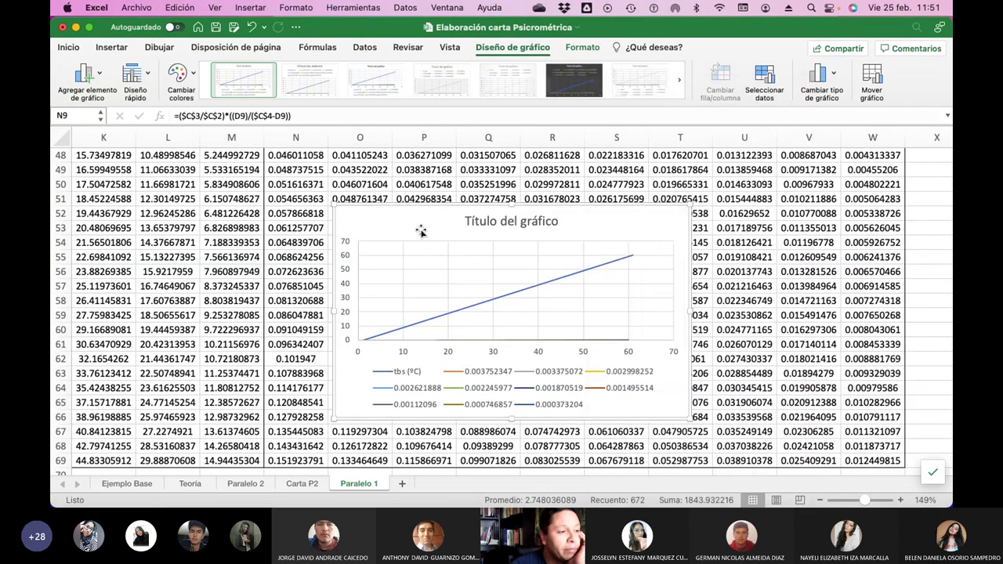
key("Delete")
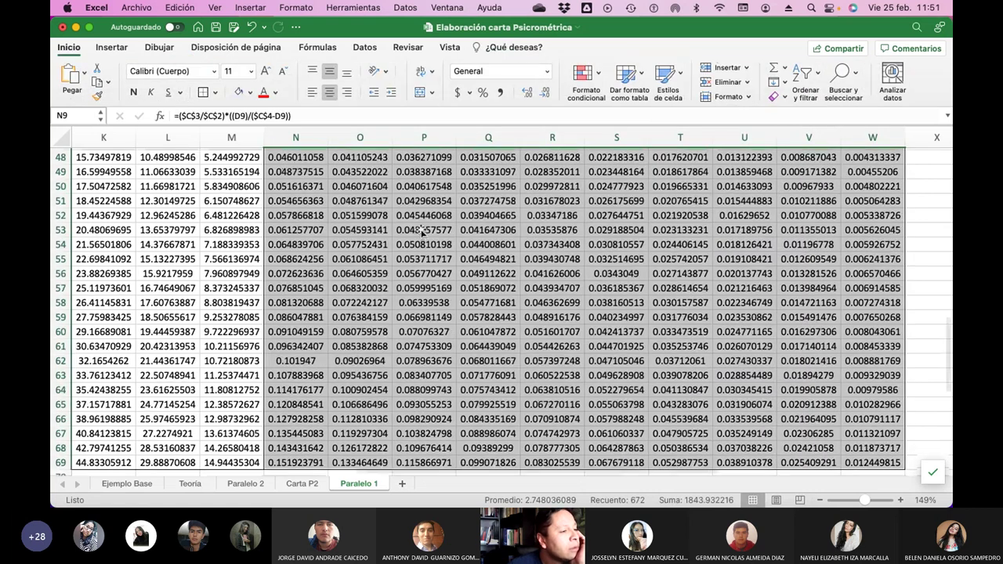
scroll(421, 231, "up", 15)
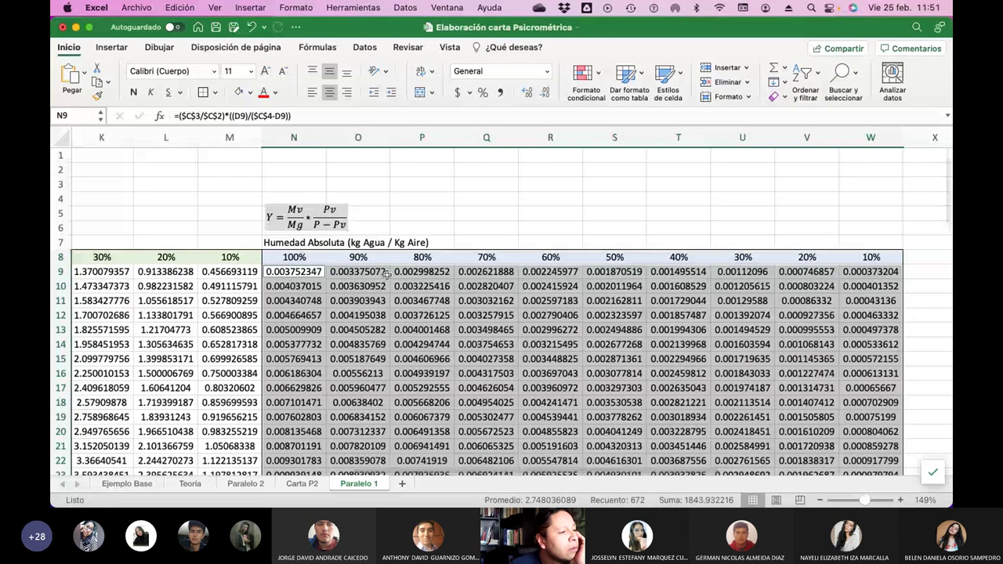
scroll(385, 275, "left", 4)
scroll(384, 274, "left", 6)
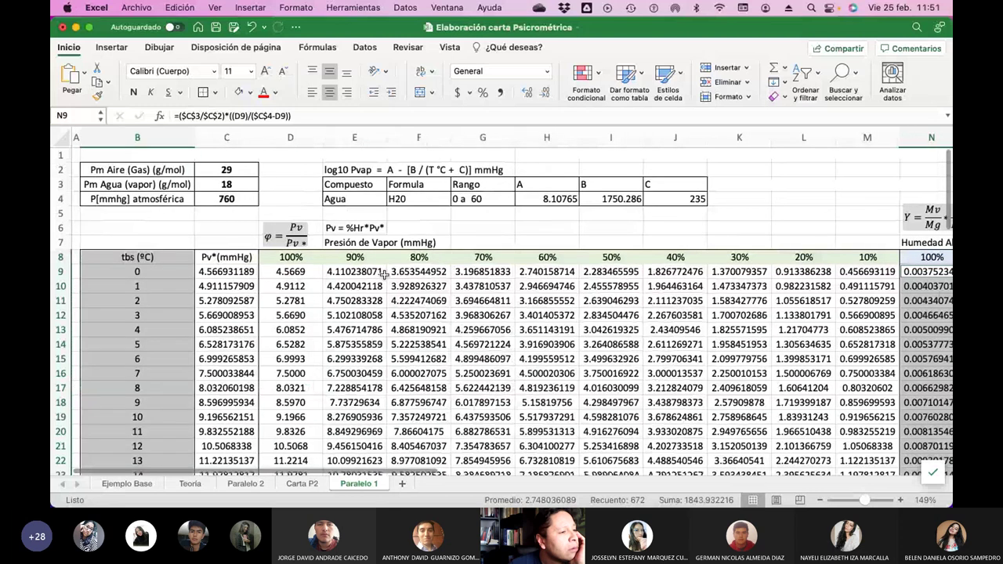
Insert a smooth-line scatter chart without markers from the selected tbs (ºC) column with heading and the absolute humidity block.
left_click(110, 47)
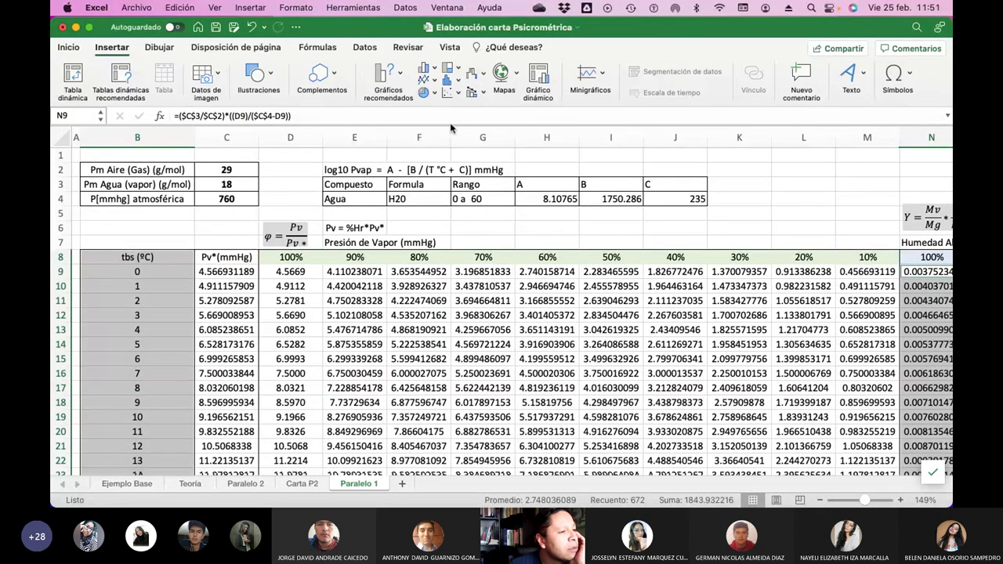
left_click(463, 94)
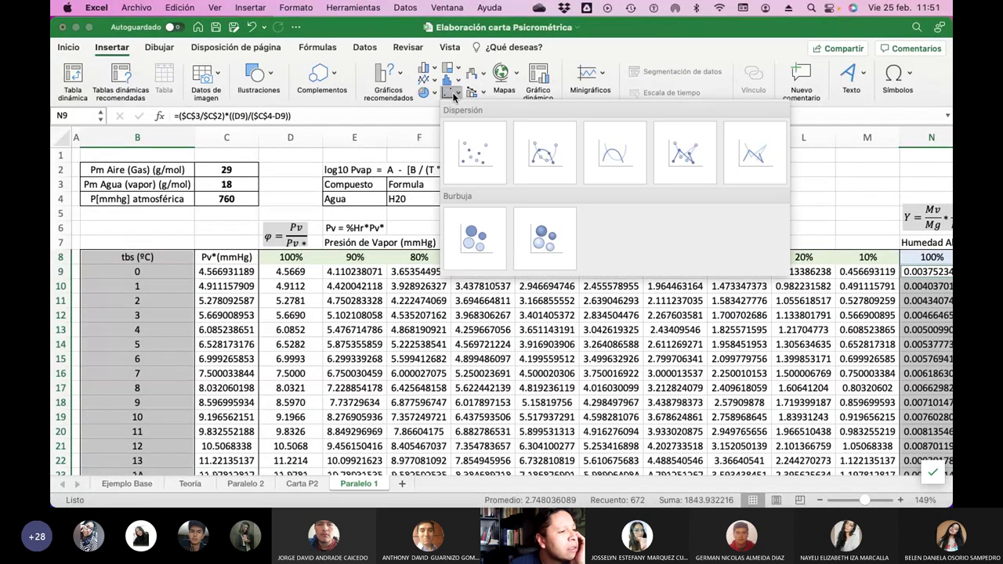
left_click(621, 170)
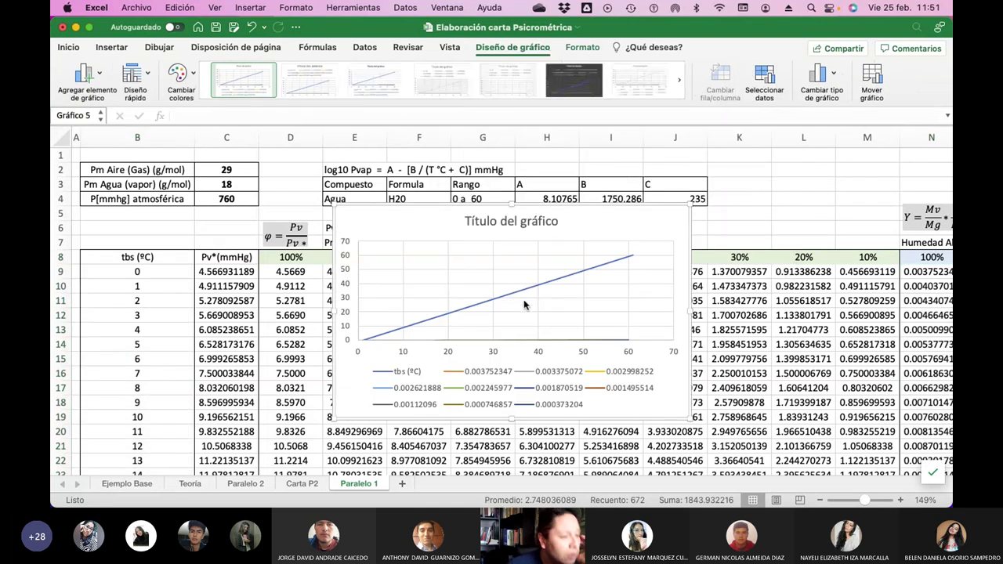
Review the series listed in the scatter chart's data source, cancel without changes, and delete the chart.
mouse_move(498, 289)
right_click(466, 280)
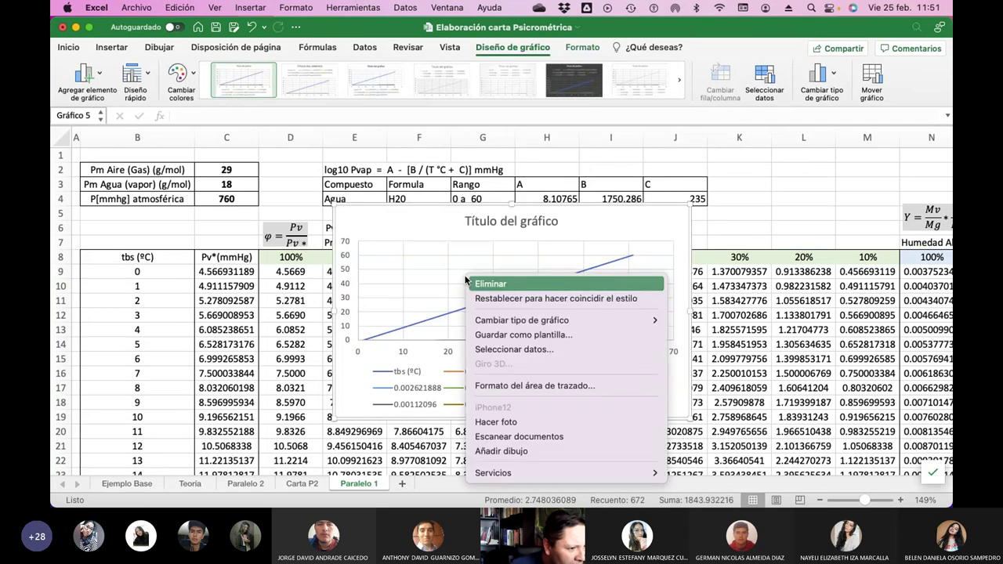
left_click(556, 350)
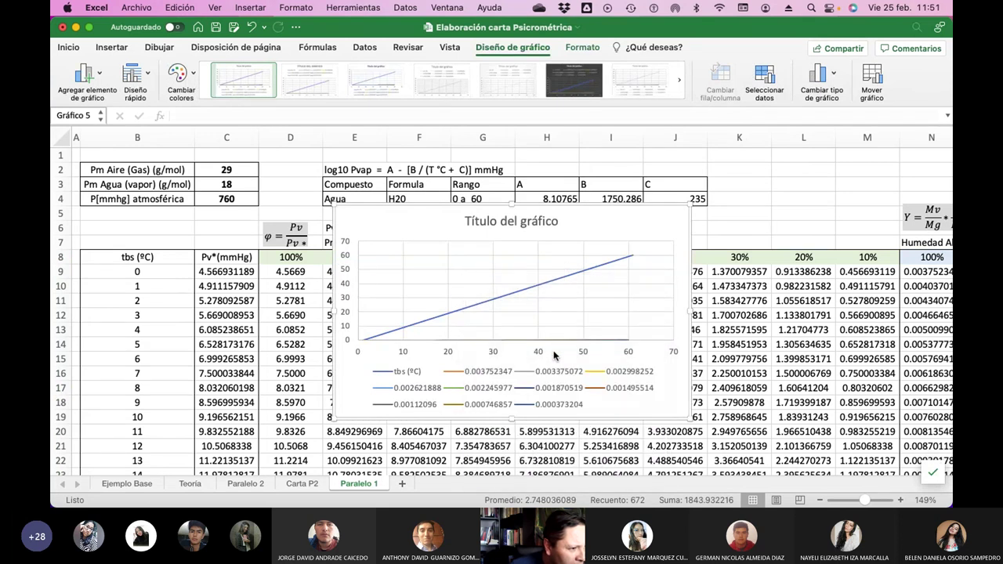
scroll(413, 218, "down", 4)
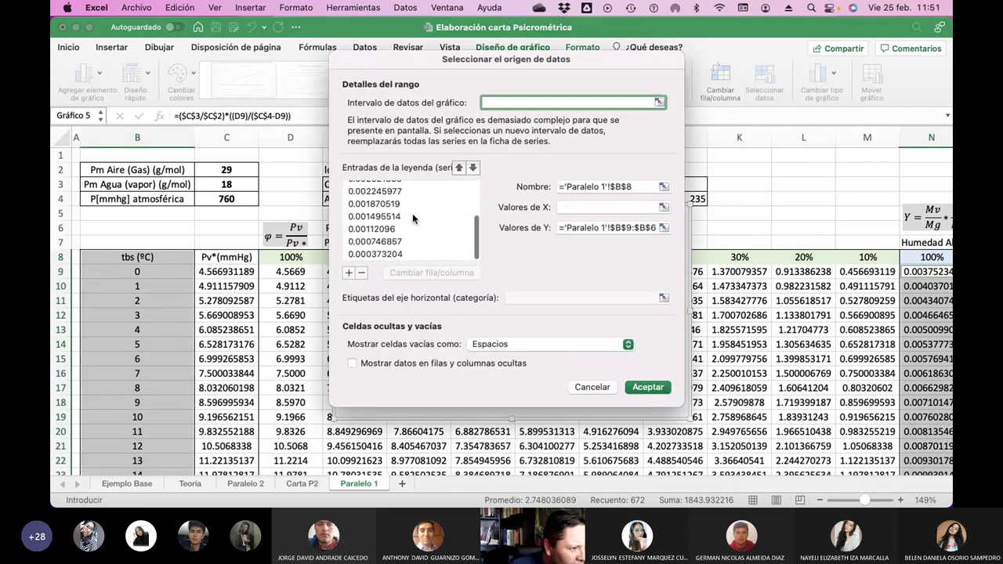
scroll(413, 214, "up", 5)
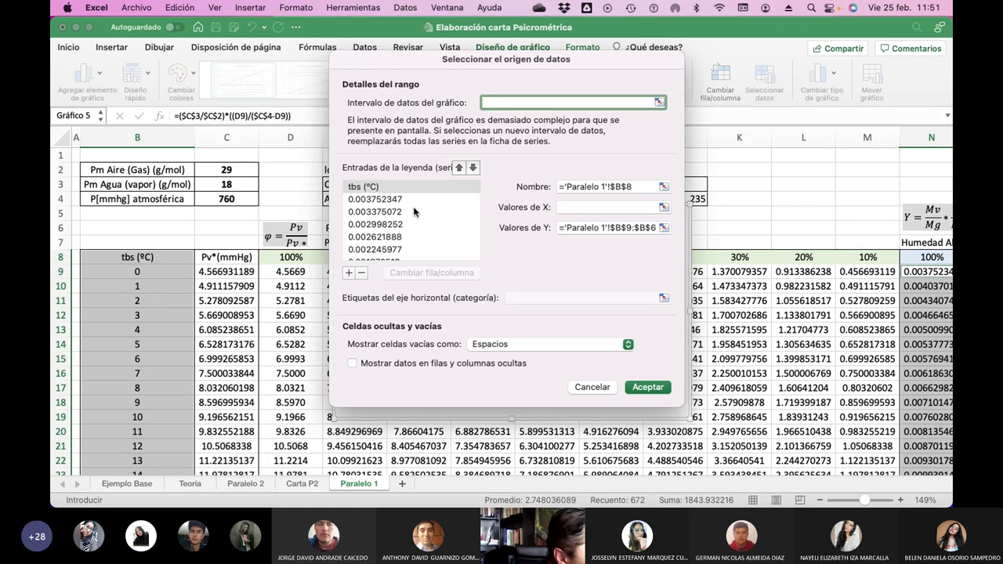
scroll(413, 213, "down", 10)
scroll(413, 212, "up", 10)
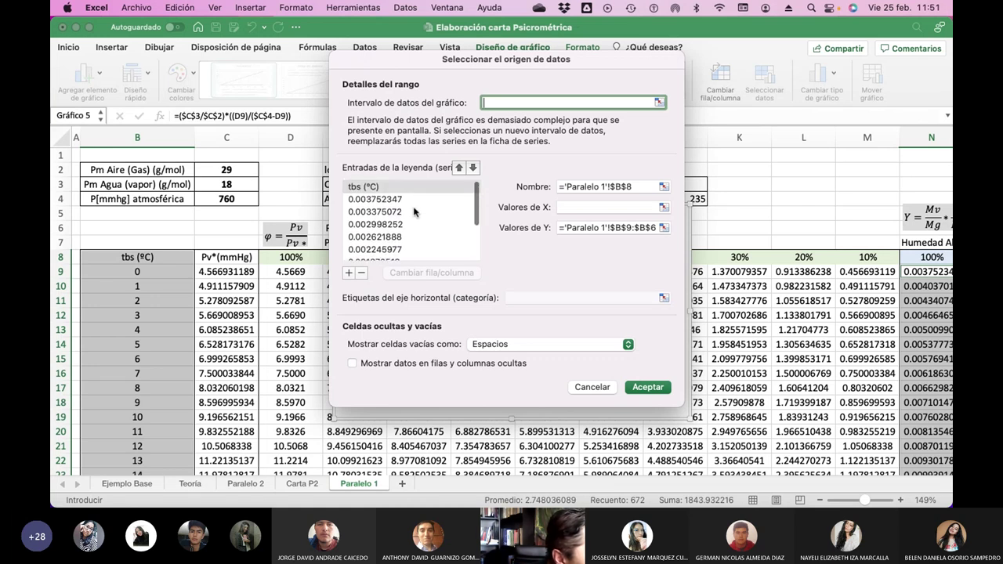
left_click(592, 387)
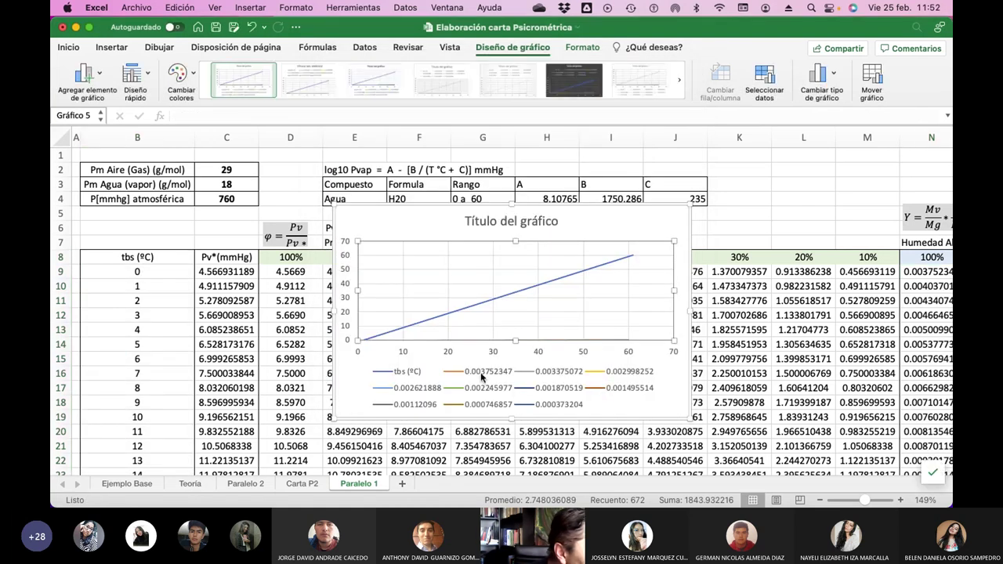
key("Escape")
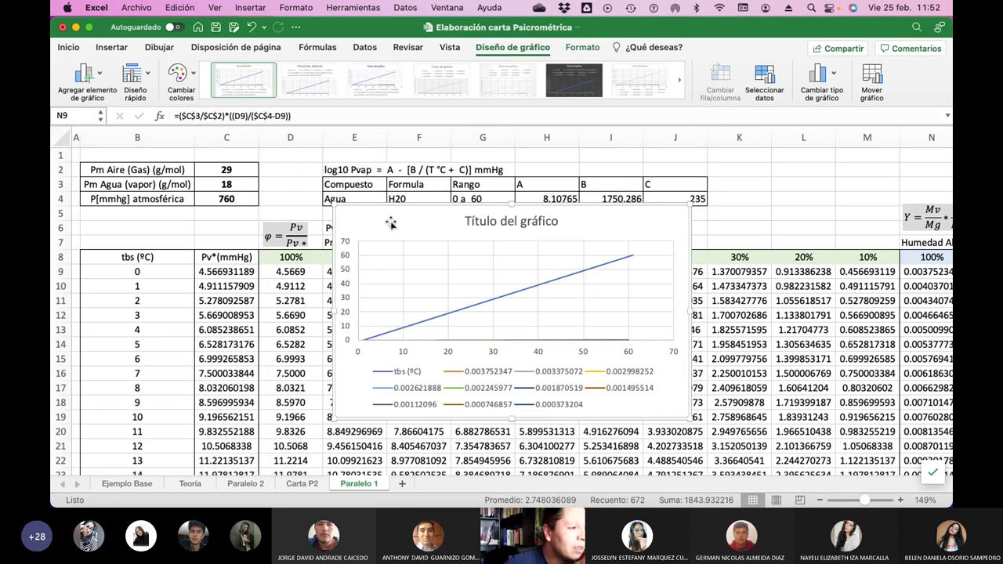
key("Delete")
Select the temperatures B9:B69 without their heading together with the absolute humidity values N9:W69.
left_click(149, 271)
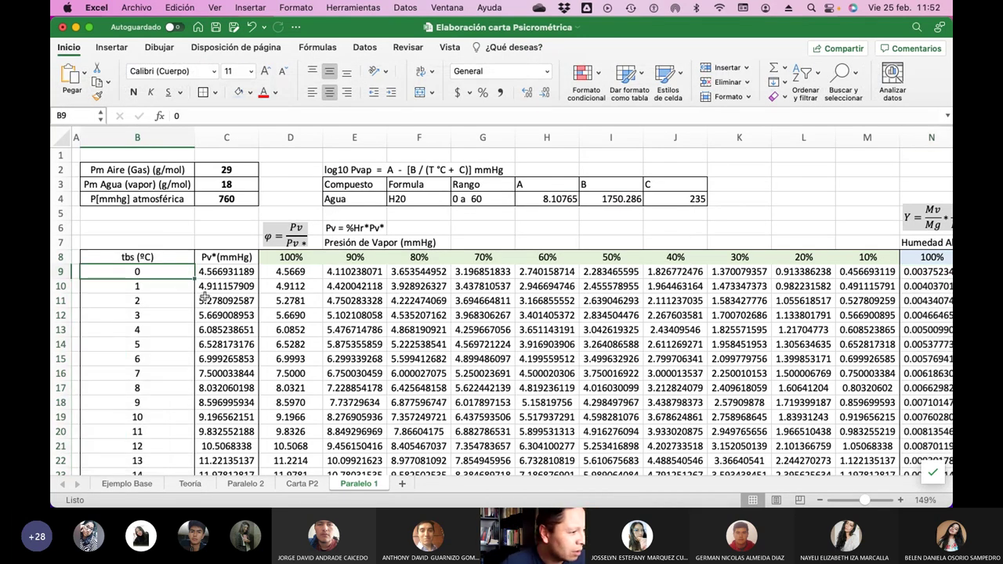
key("super+shift+Down")
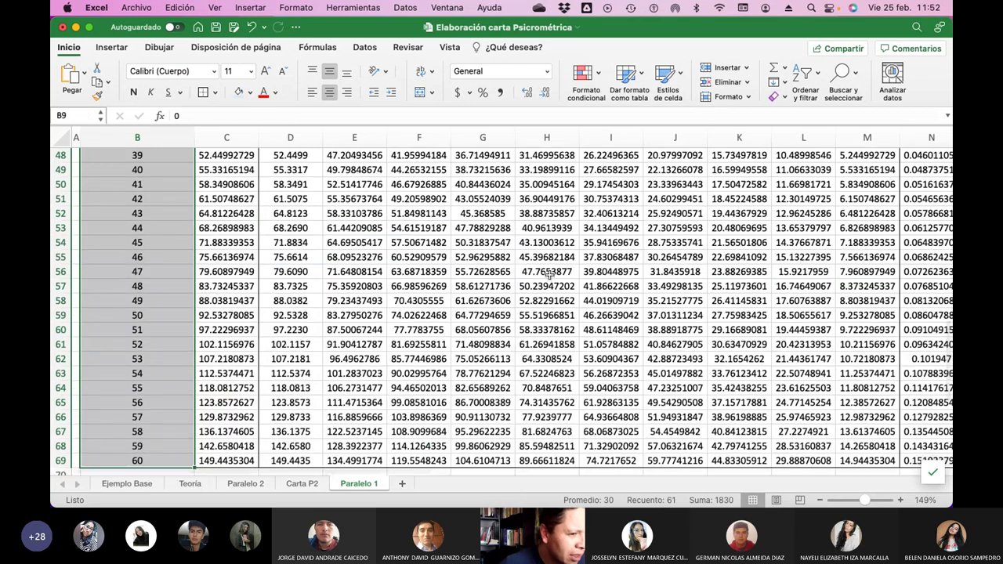
scroll(549, 274, "right", 5)
scroll(563, 281, "up", 6)
scroll(563, 280, "right", 1)
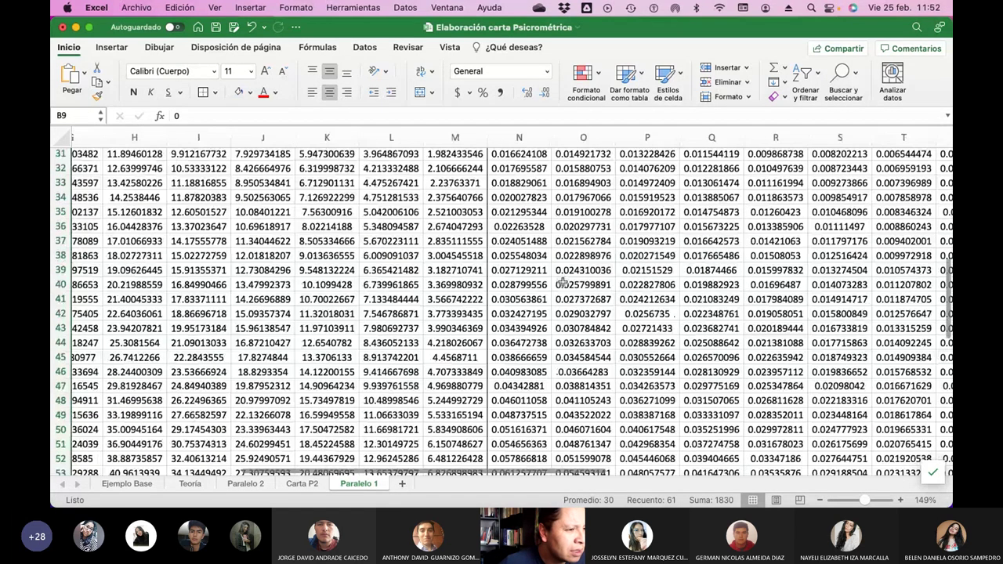
scroll(562, 282, "up", 10)
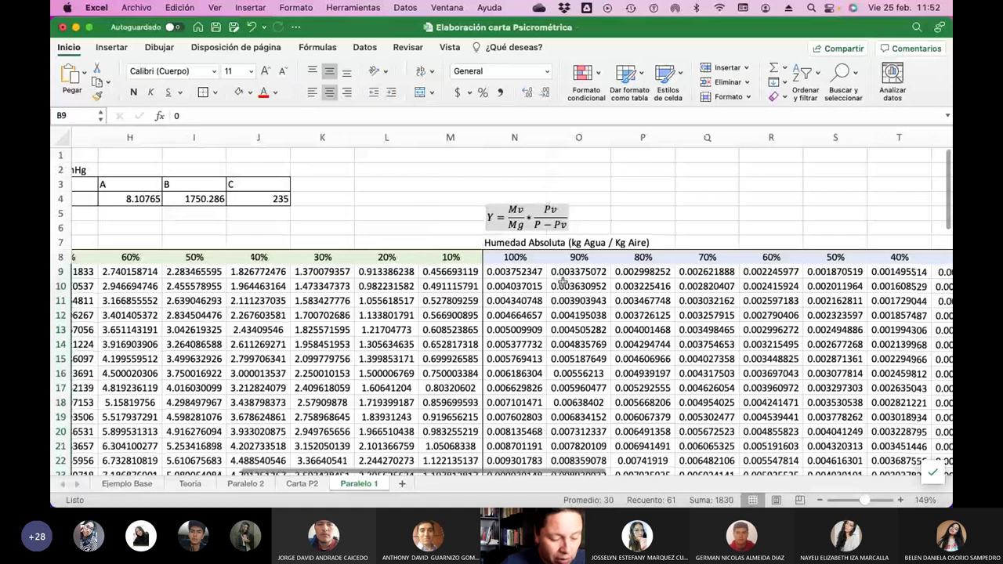
left_click(506, 271)
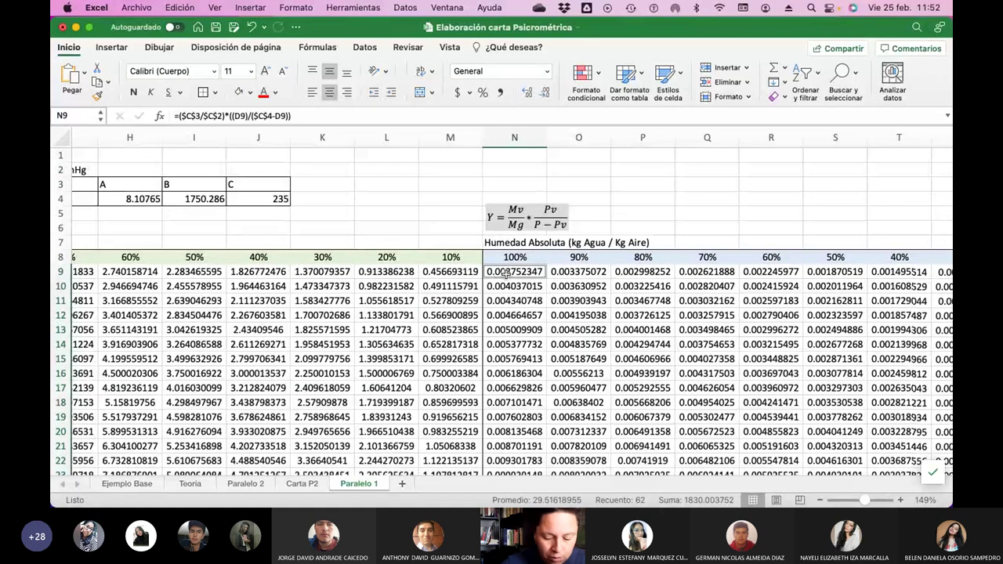
key("super+shift+Down")
key("super+shift+Right")
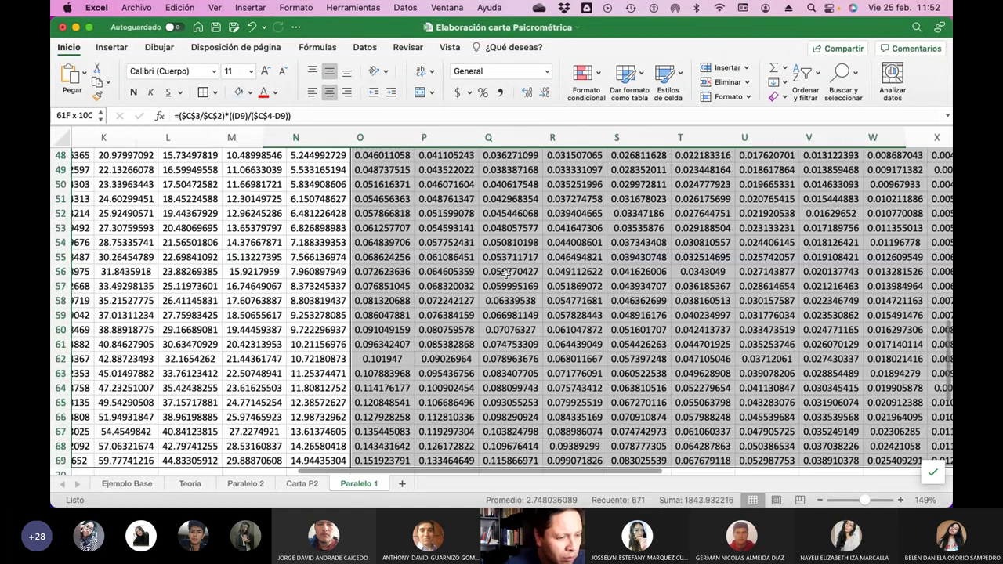
scroll(506, 271, "left", 10)
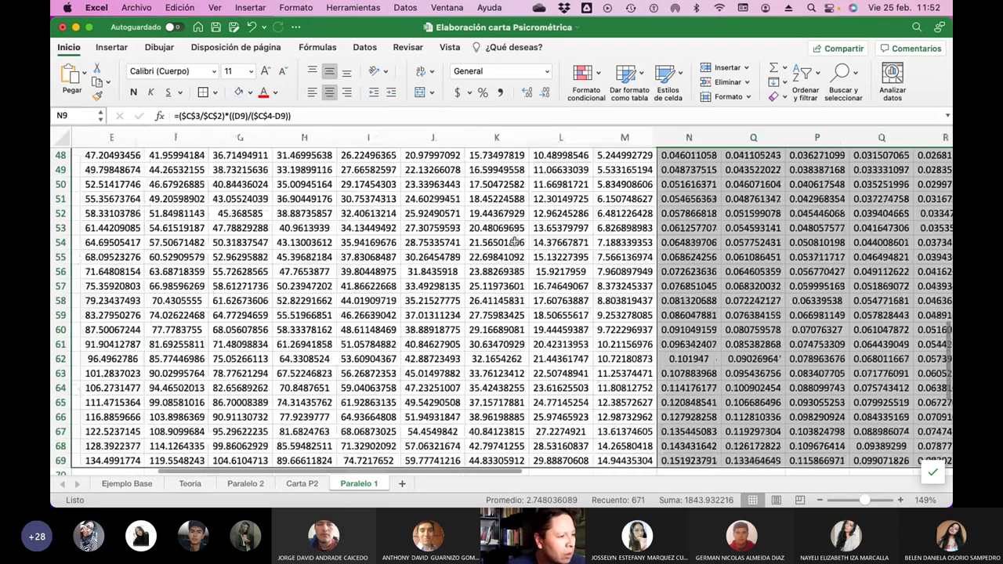
scroll(373, 303, "up", 15)
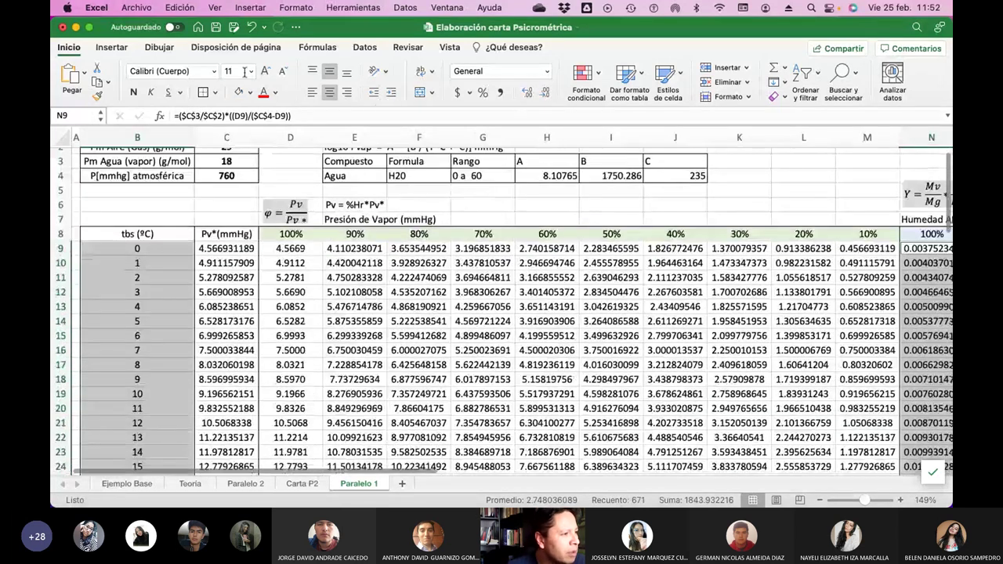
Plot the selected temperatures and absolute humidities as a smooth-line scatter chart without markers.
left_click(112, 47)
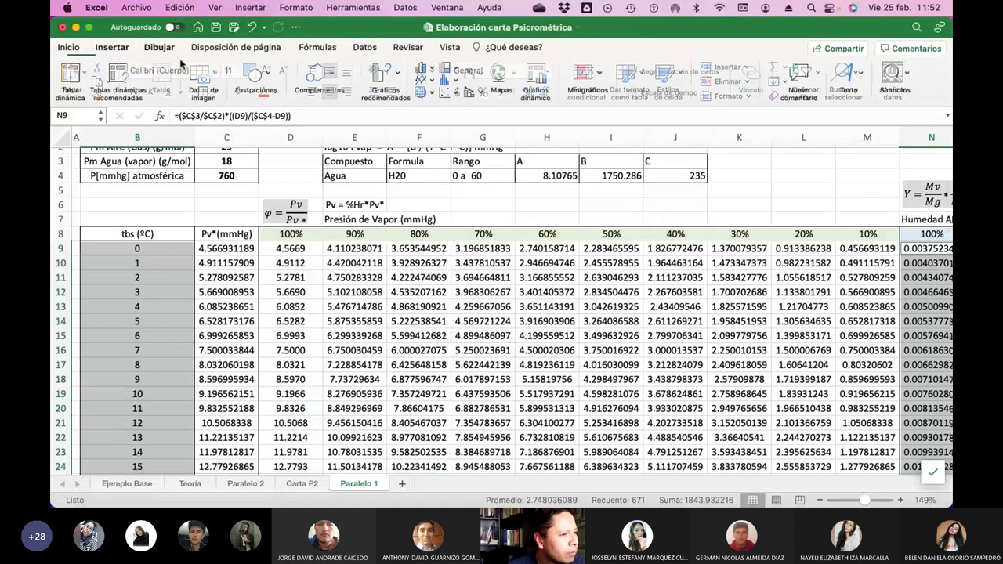
left_click(456, 92)
left_click(612, 168)
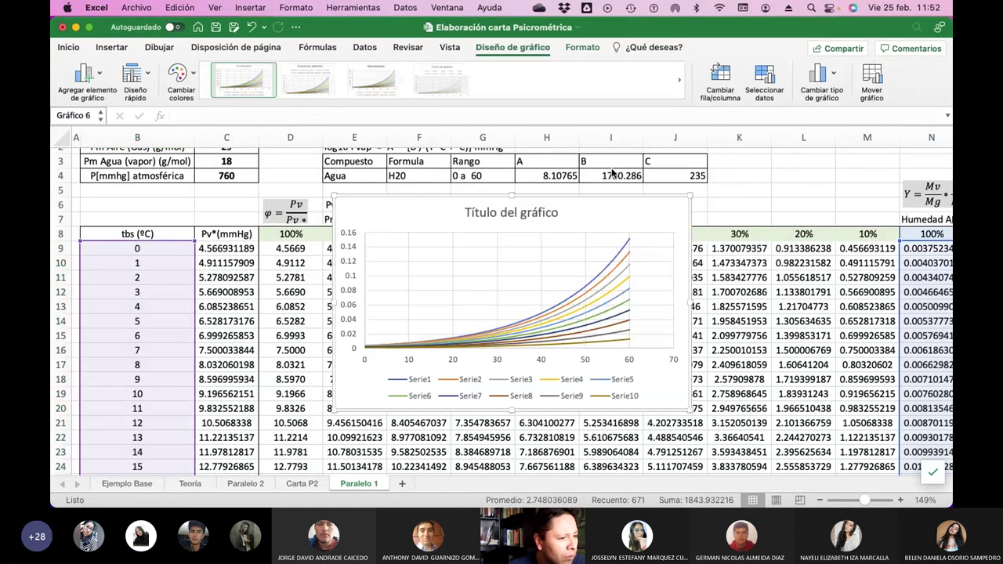
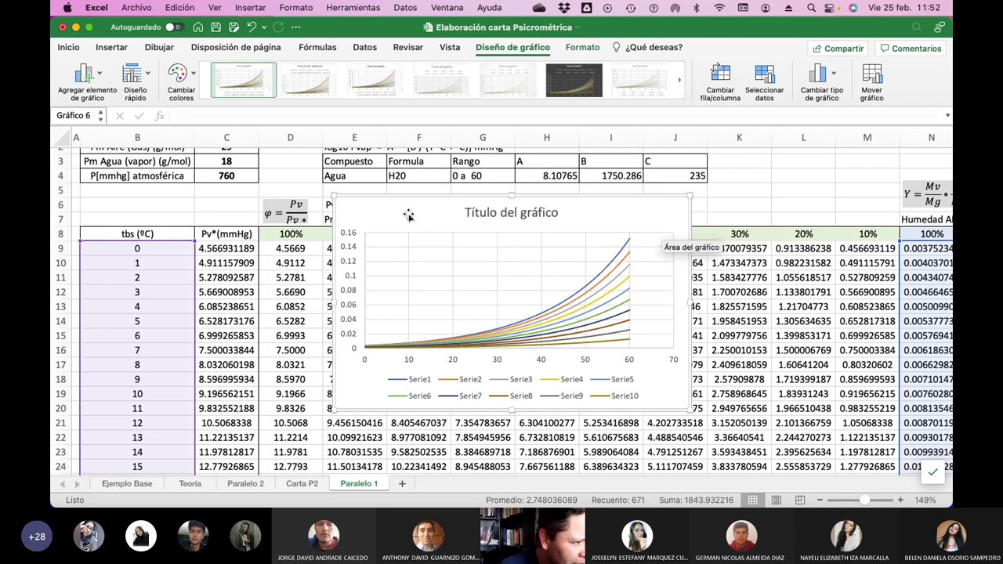
Move the humidity chart to a new sheet named Carta P1.
right_click(382, 213)
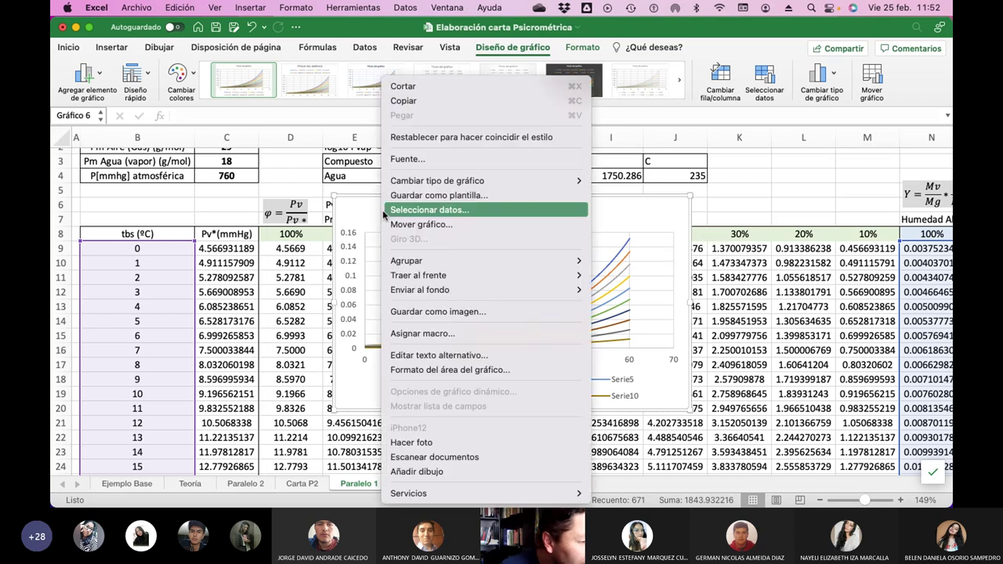
left_click(412, 226)
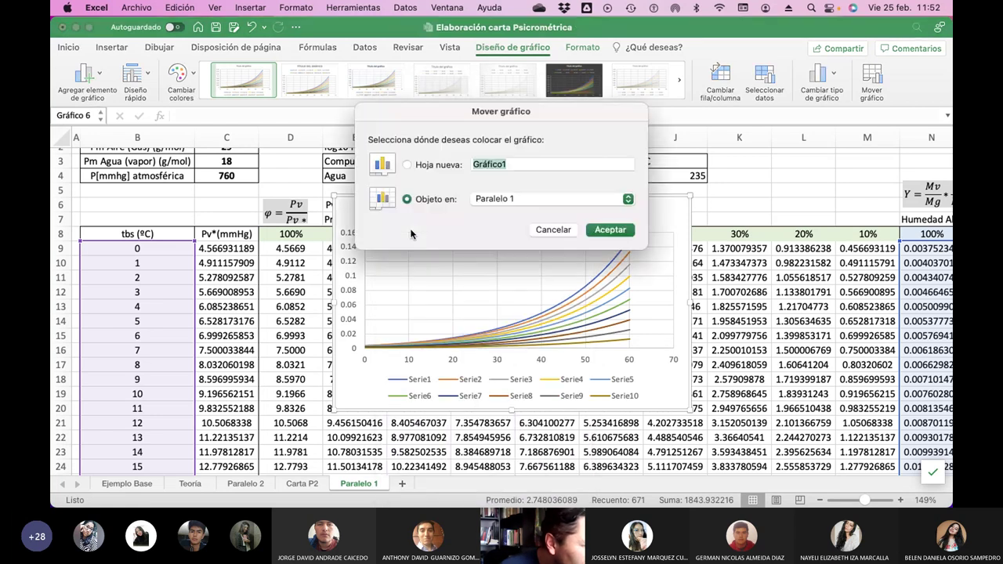
left_click(417, 171)
type("Carta ")
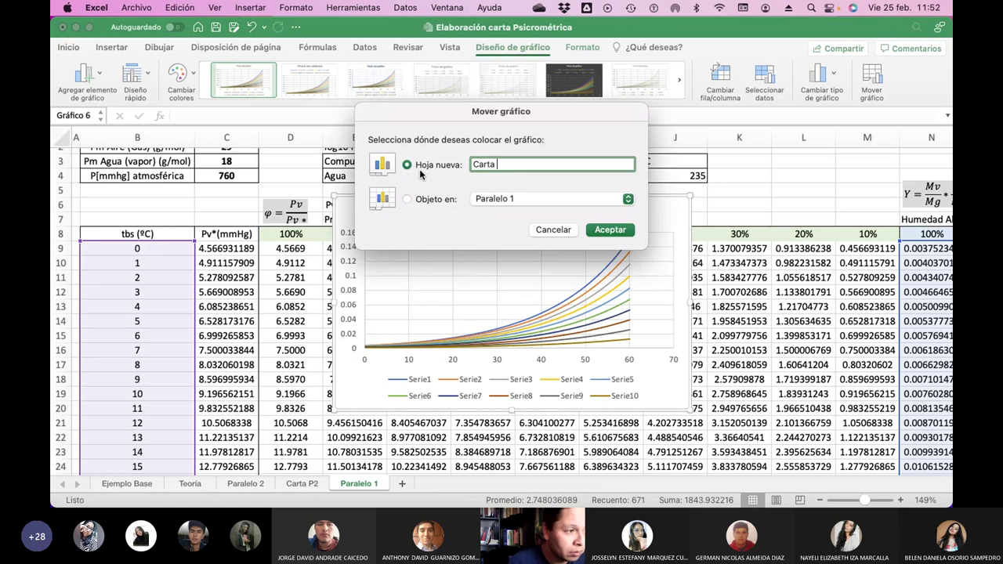
type("P1")
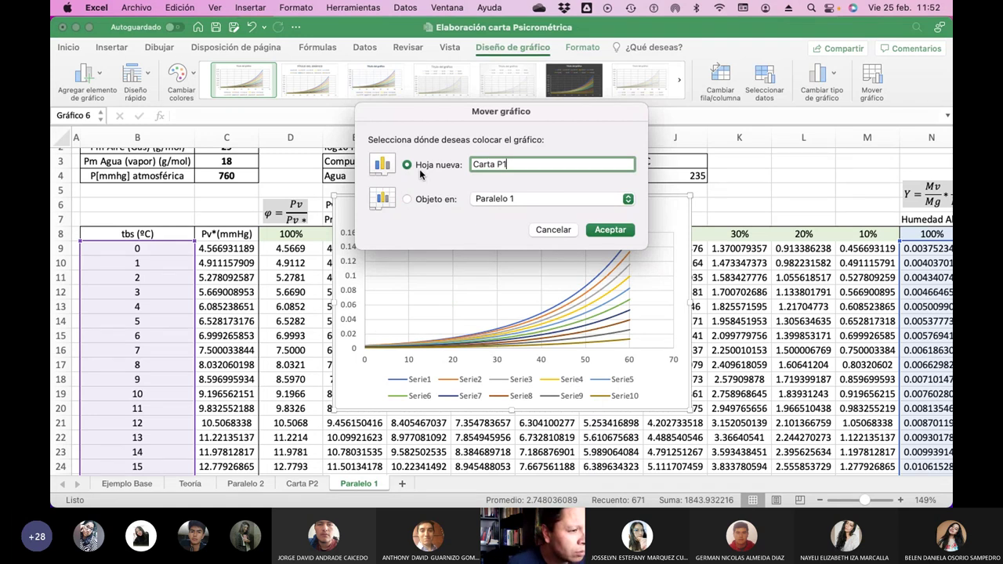
key("Return")
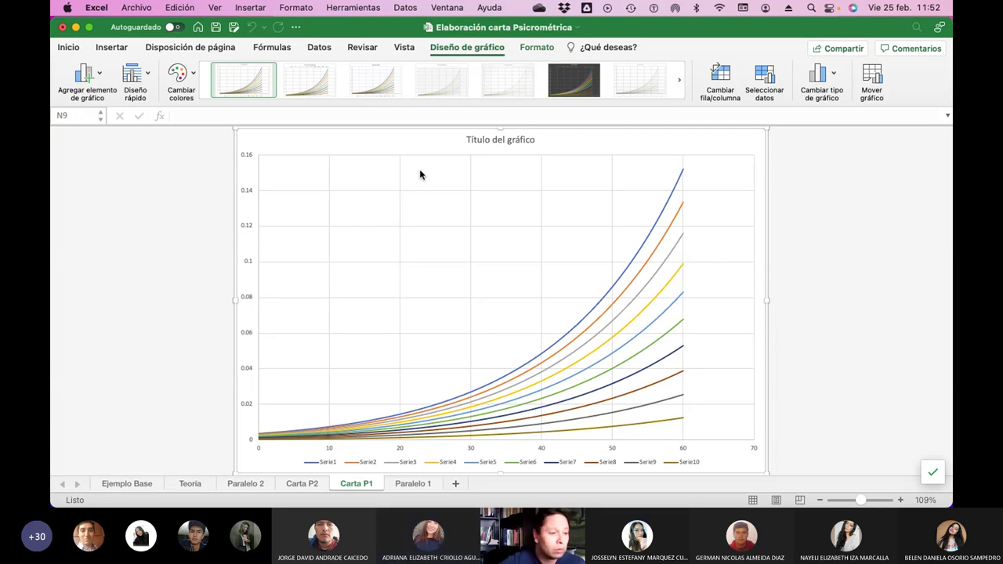
Delete the Carta P1 chart sheet permanently from the workbook.
right_click(372, 488)
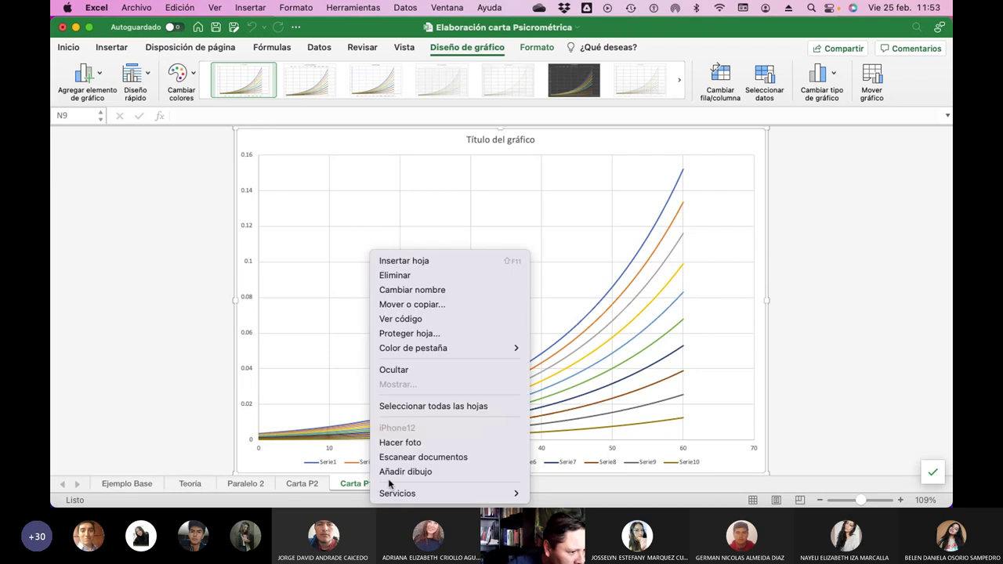
mouse_move(420, 349)
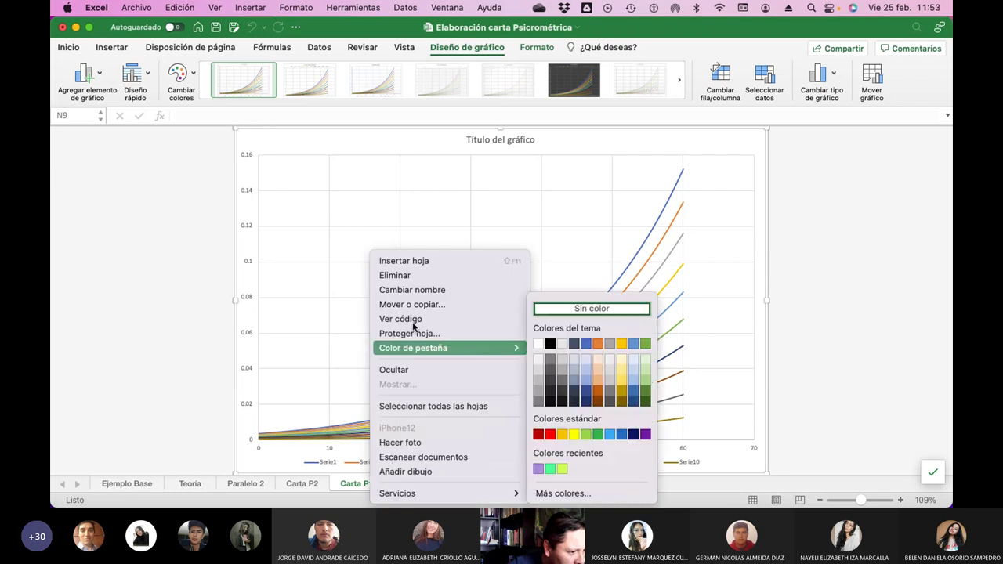
left_click(403, 280)
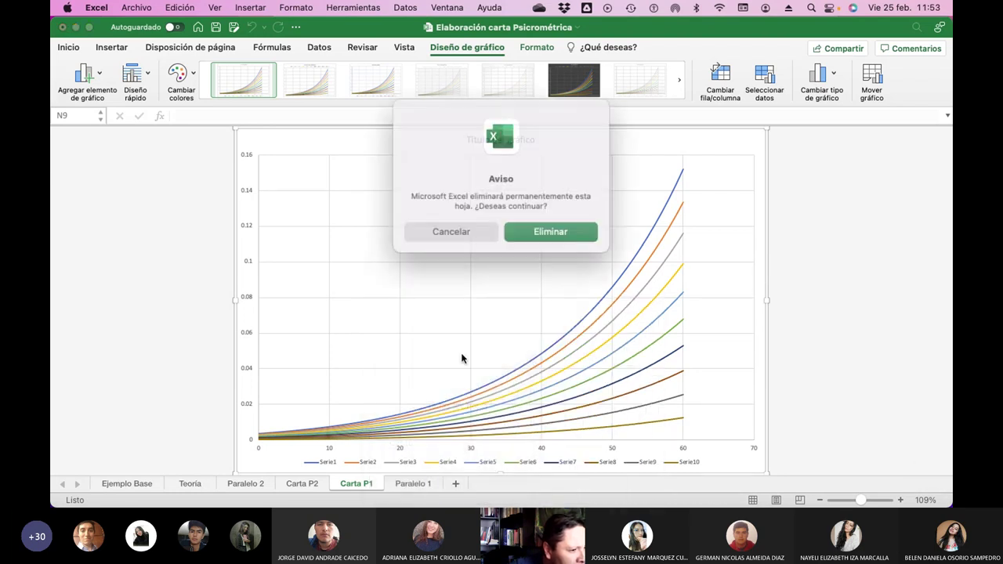
left_click(548, 228)
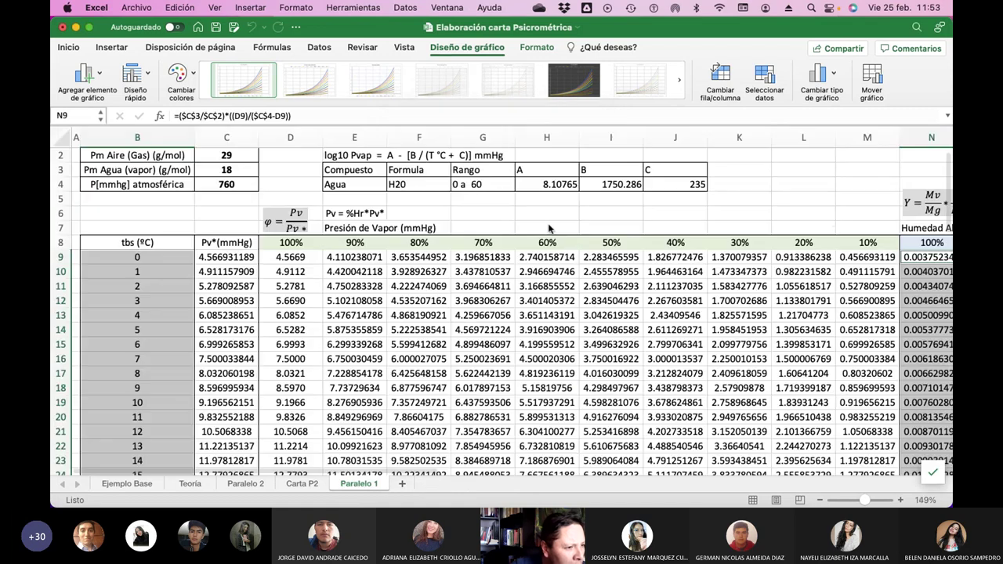
Examine the absolute humidity columns from 100% to 10% and the tbs (ºC) column in Paralelo 1.
left_click(751, 373)
scroll(745, 373, "right", 6)
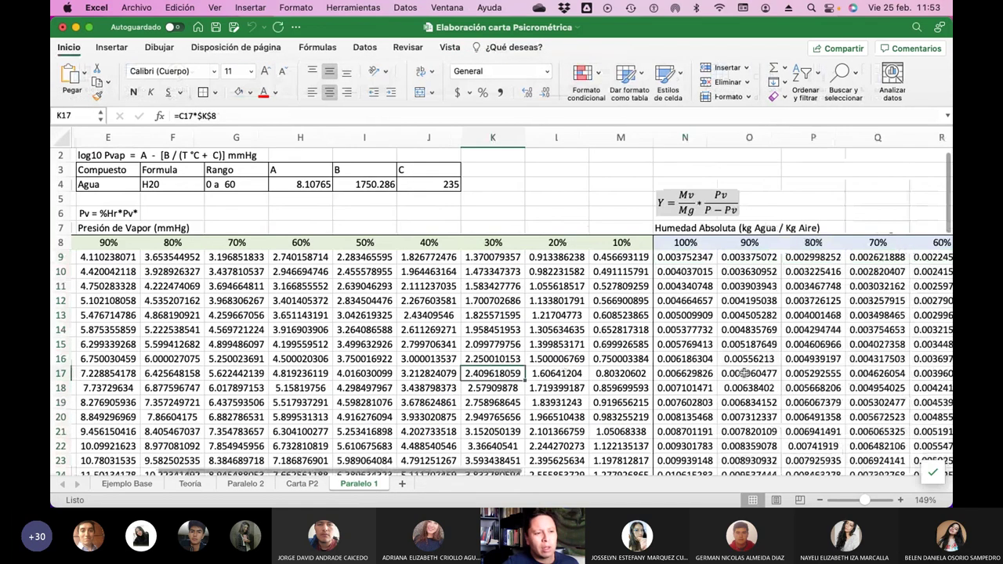
scroll(315, 270, "right", 3)
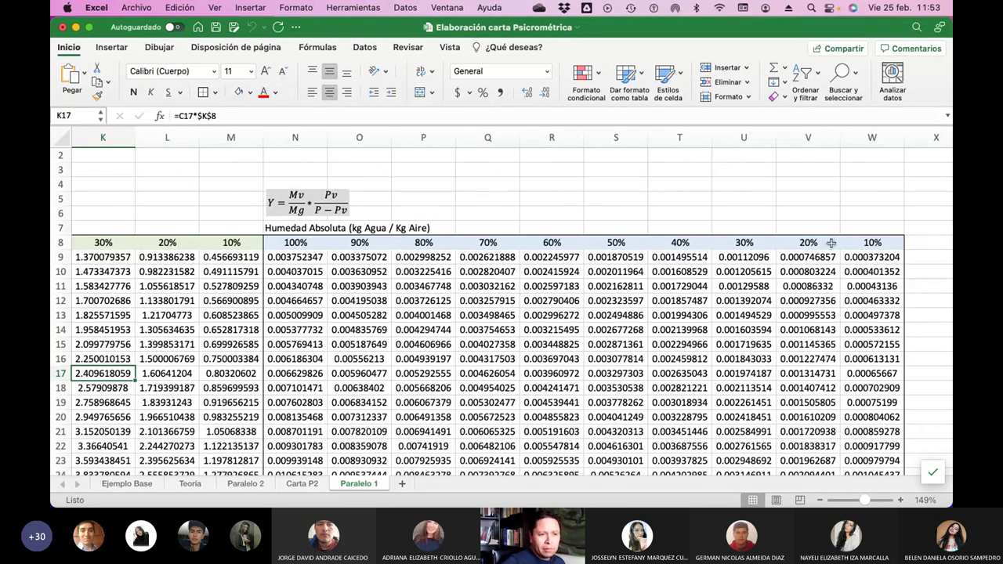
scroll(719, 321, "left", 1)
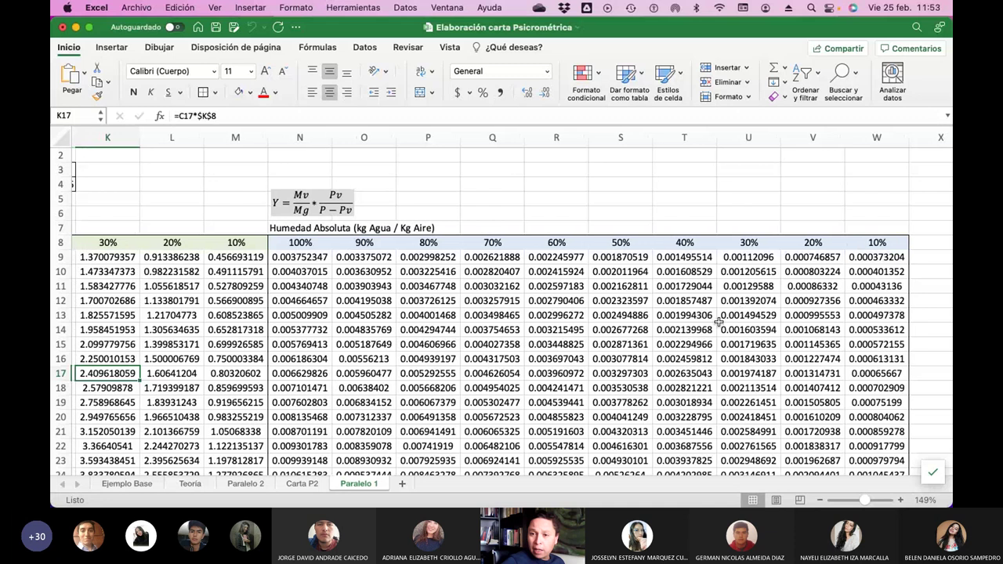
scroll(718, 321, "left", 10)
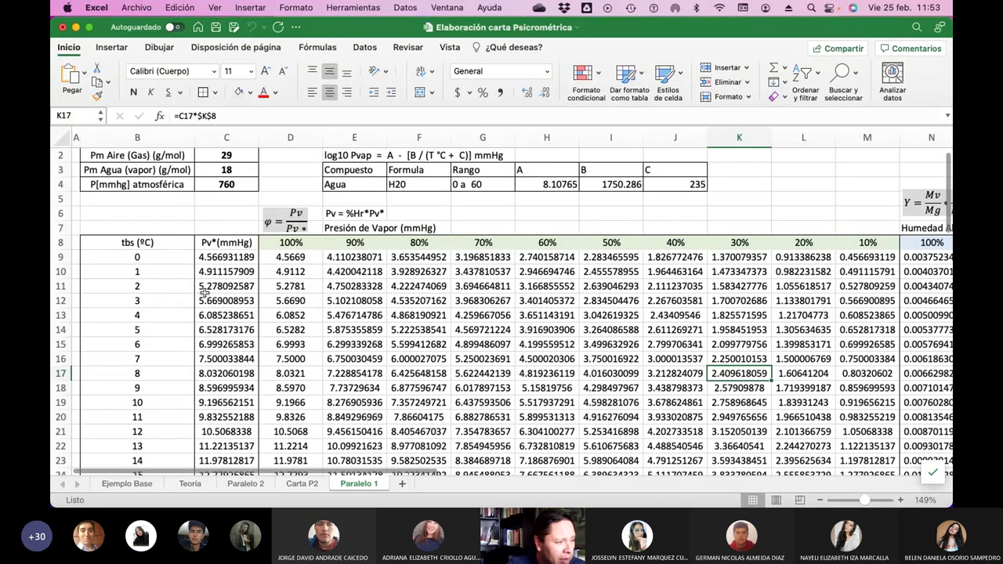
Examine the psychrometric diagram around point P in the Teoría sheet.
left_click(190, 483)
scroll(440, 350, "left", 10)
scroll(430, 313, "up", 5)
scroll(459, 333, "right", 2)
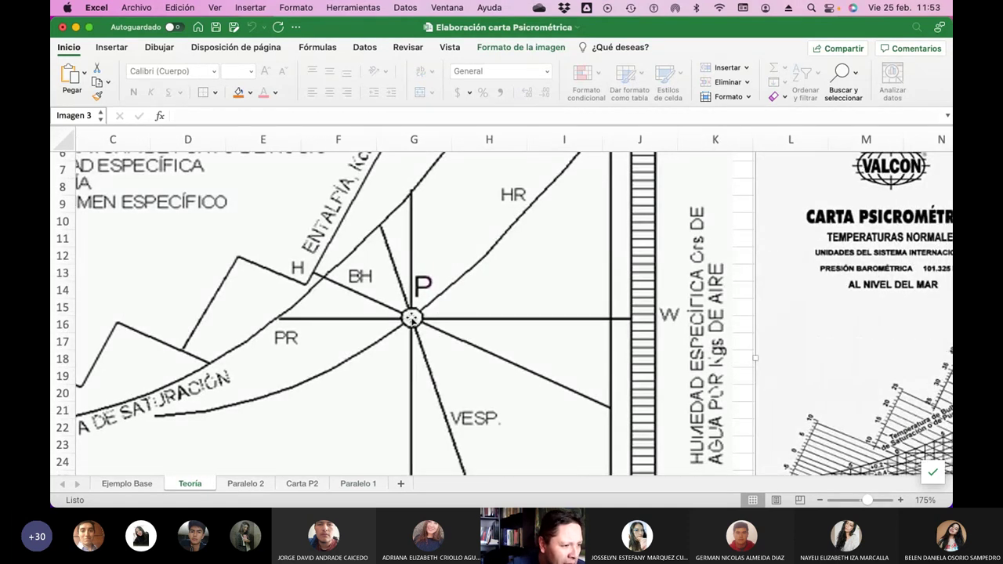
In Paralelo 1, select the tbs (ºC) temperature values from 0 to 60 in B9:B69.
scroll(412, 318, "down", 4)
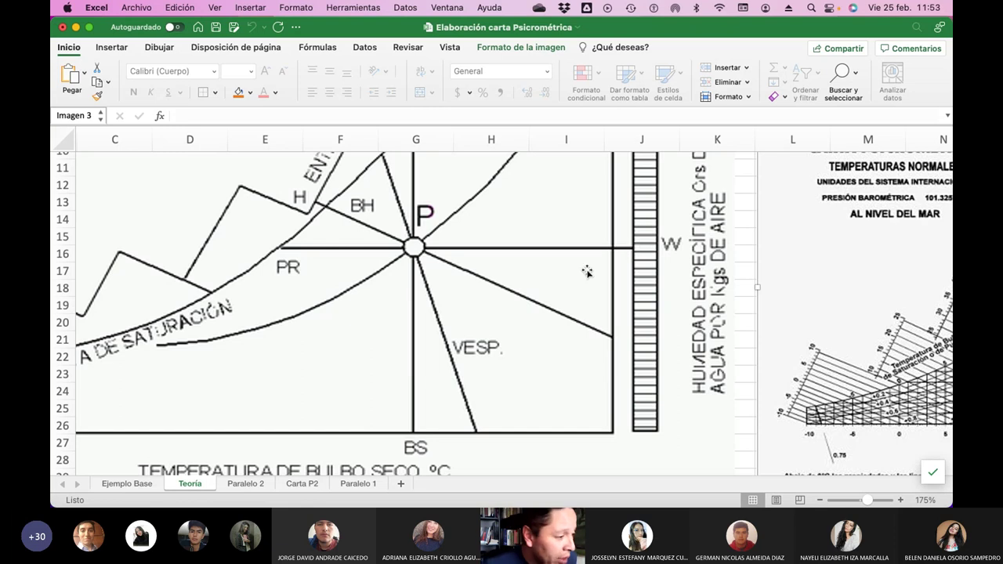
left_click(354, 483)
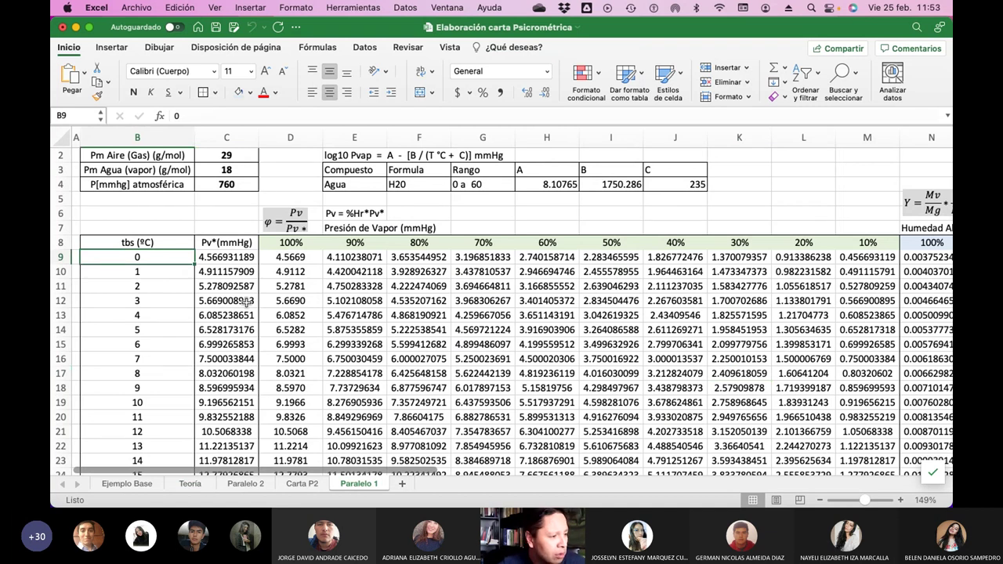
key("super+shift+Down")
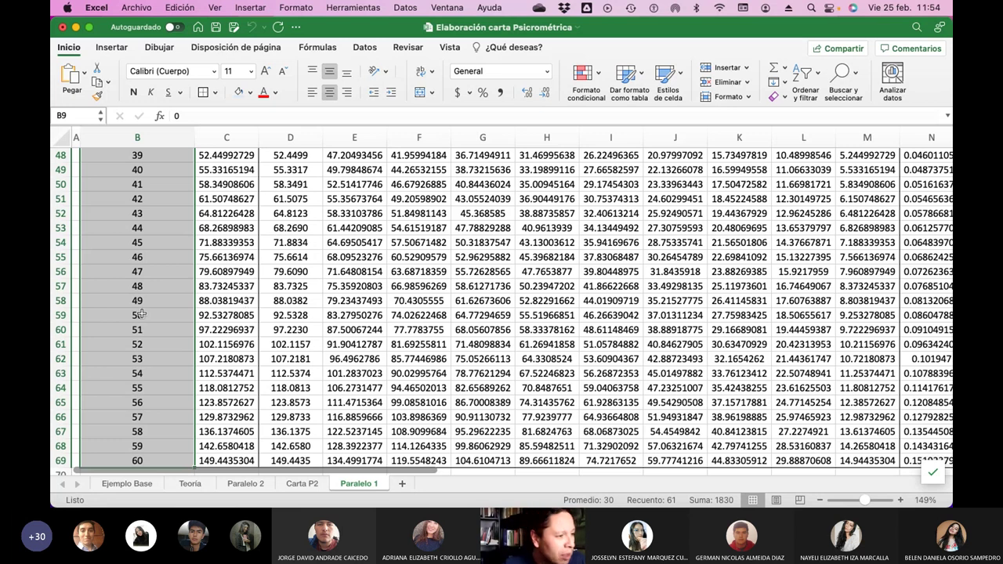
scroll(287, 344, "up", 11)
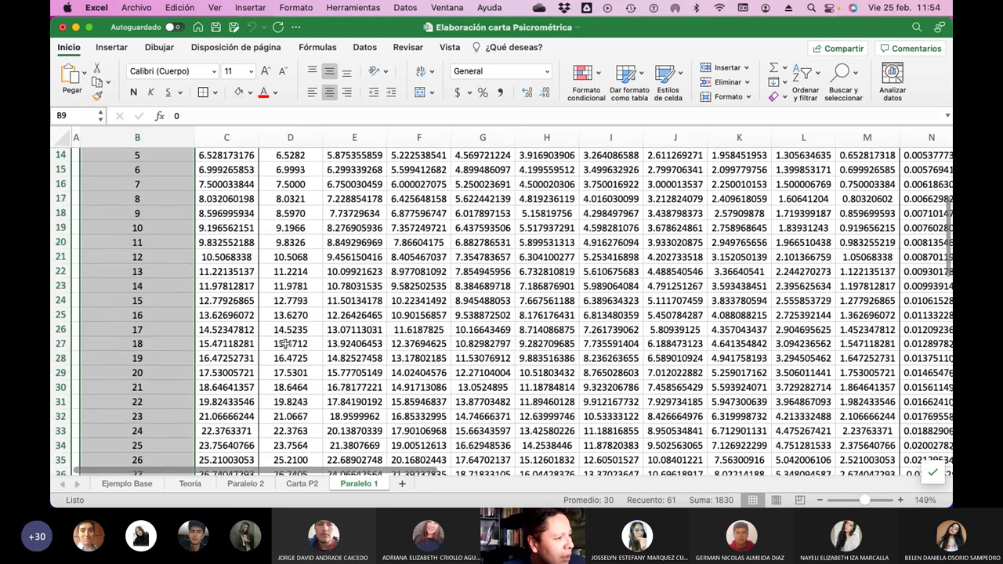
scroll(287, 344, "up", 5)
Add the absolute humidity values for 100% to 10%, N9:W69, to the temperature selection.
scroll(401, 314, "right", 6)
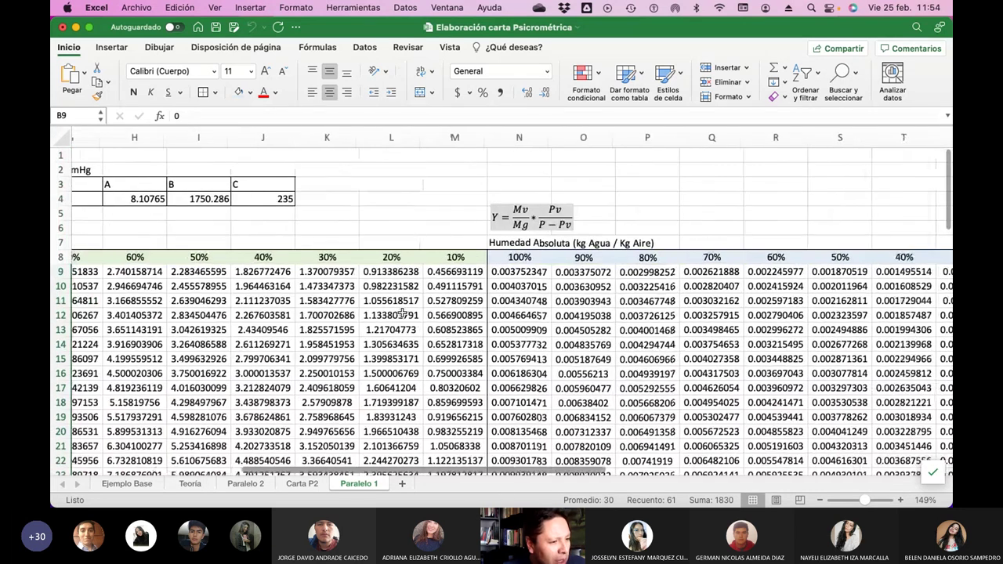
left_click(505, 274)
scroll(536, 325, "left", 7)
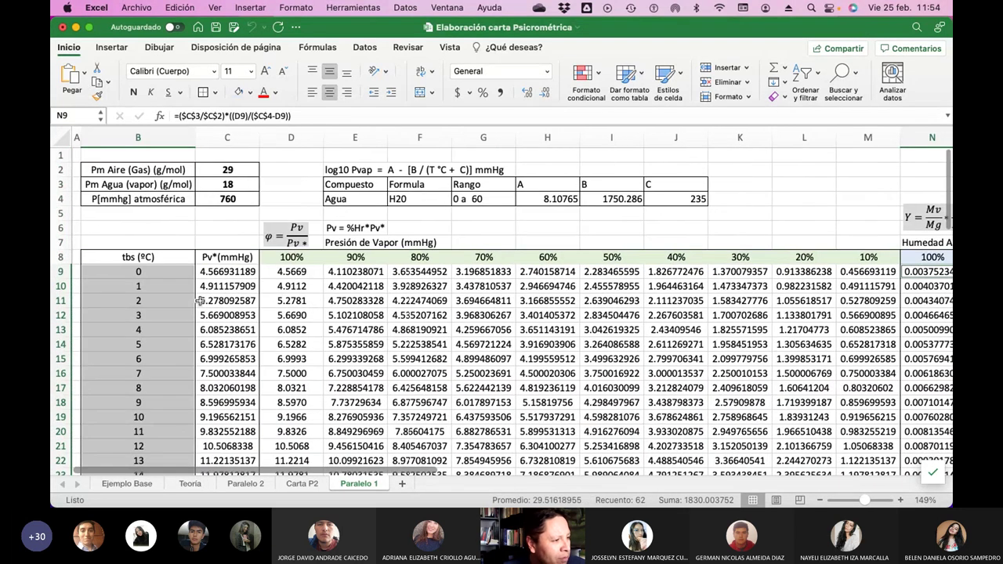
scroll(732, 307, "right", 4)
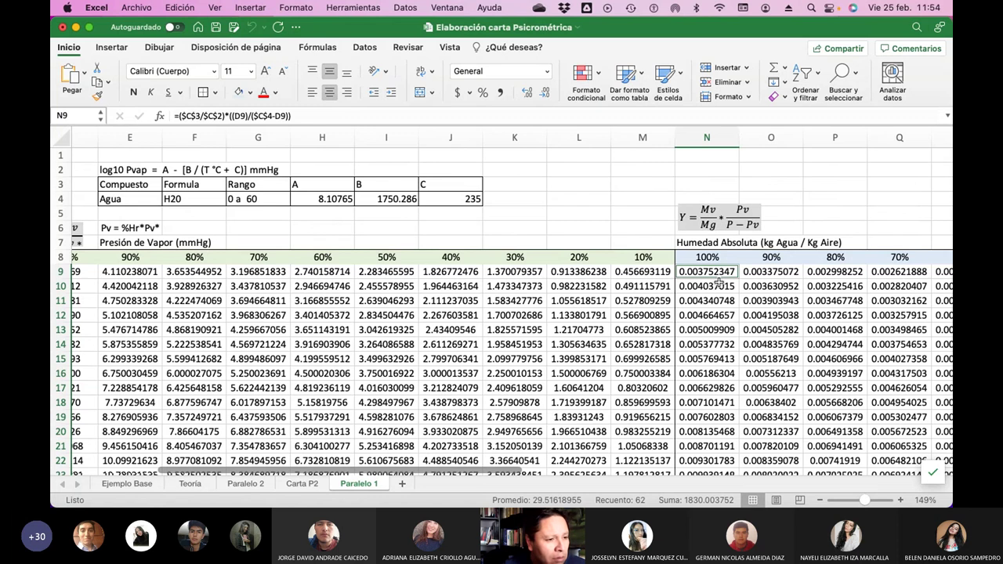
key("super+shift+Down")
key("super+shift+Right")
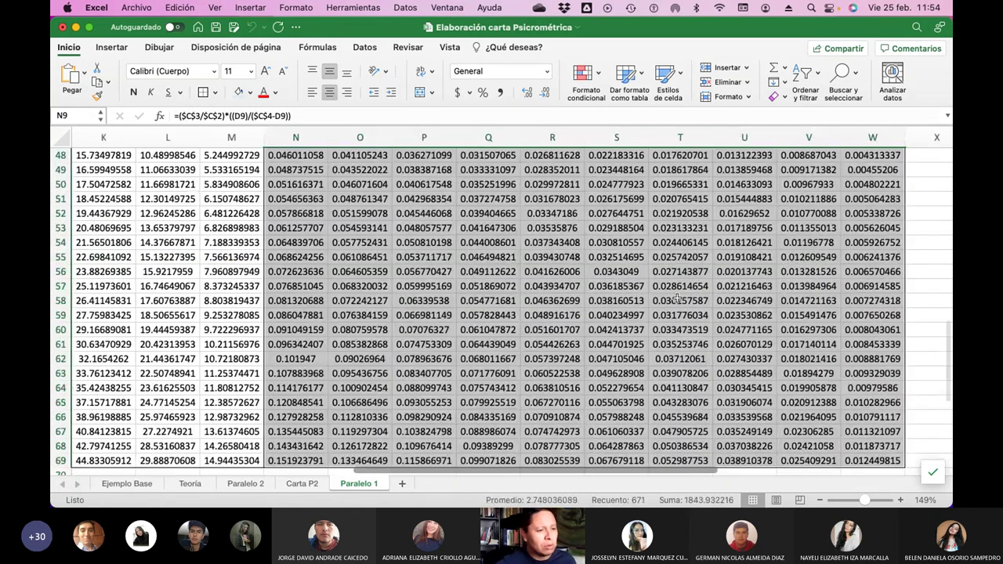
scroll(677, 297, "up", 3)
scroll(677, 298, "right", 1)
scroll(677, 298, "up", 15)
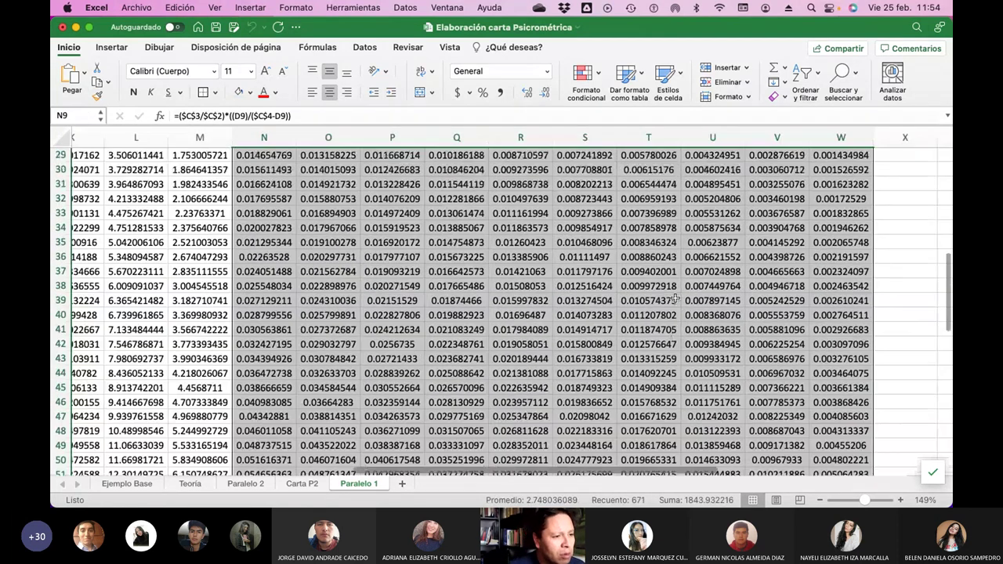
scroll(668, 296, "left", 10)
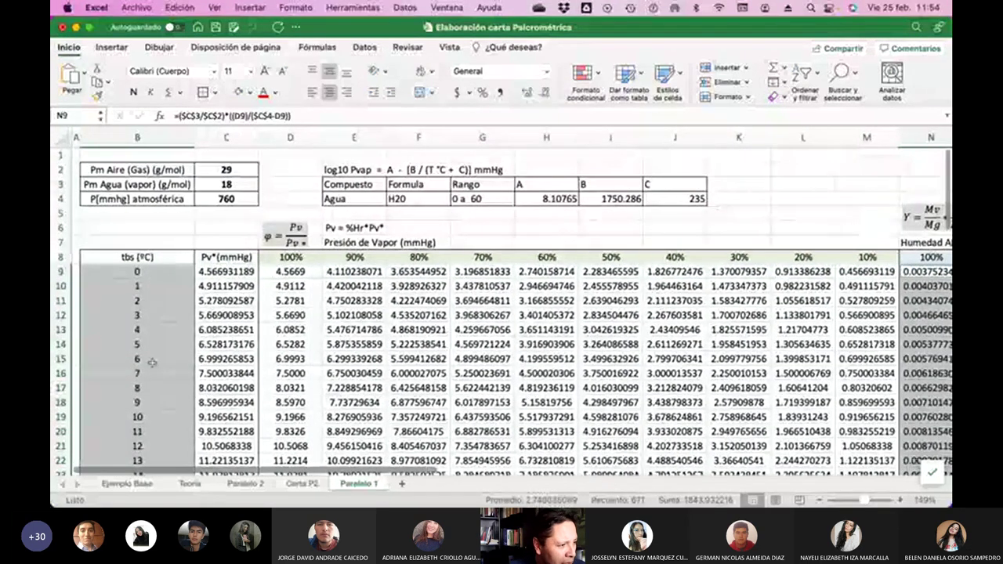
scroll(737, 355, "right", 8)
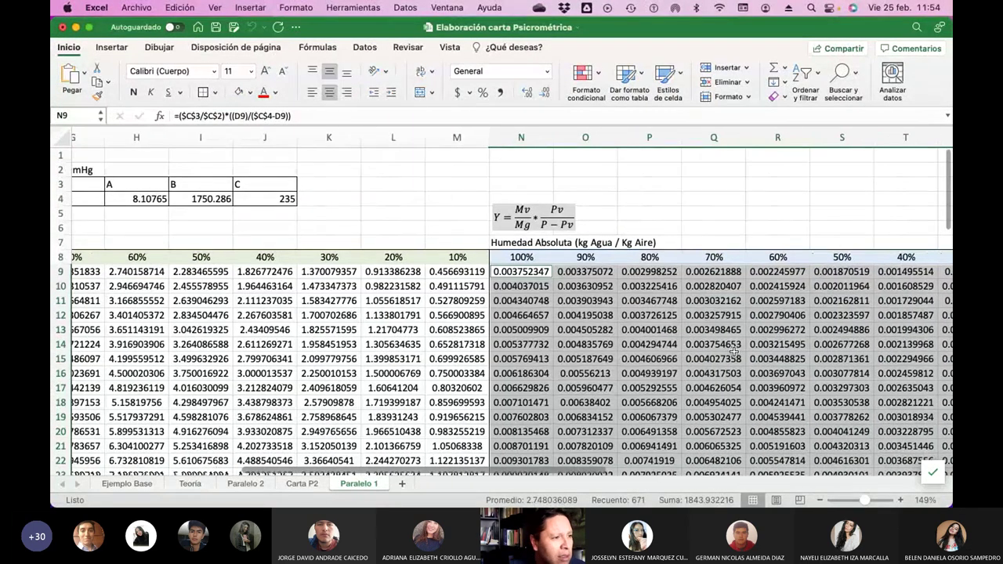
Insert a scatter chart with smooth lines and no markers from the selected data, and delete its legend.
left_click(111, 47)
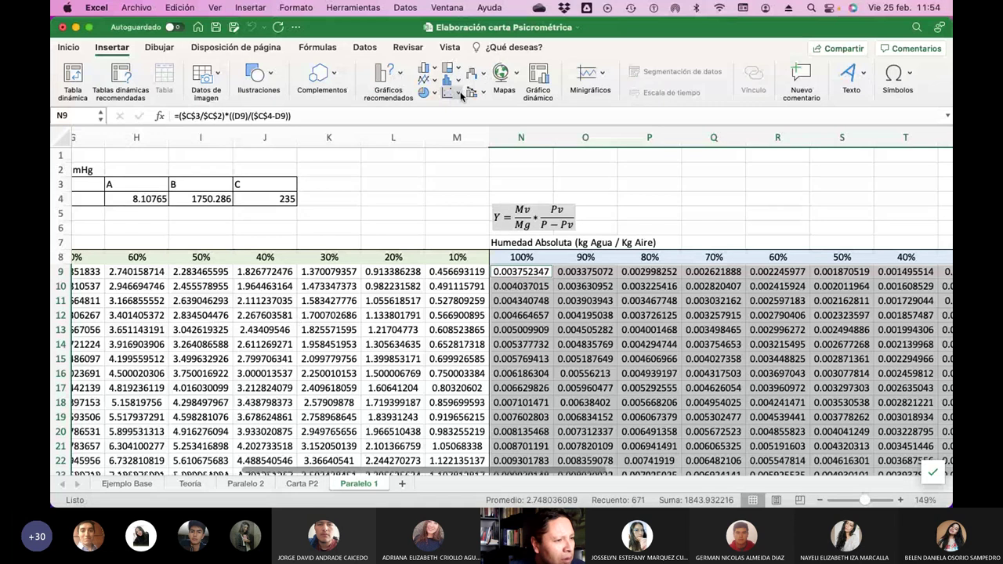
left_click(460, 93)
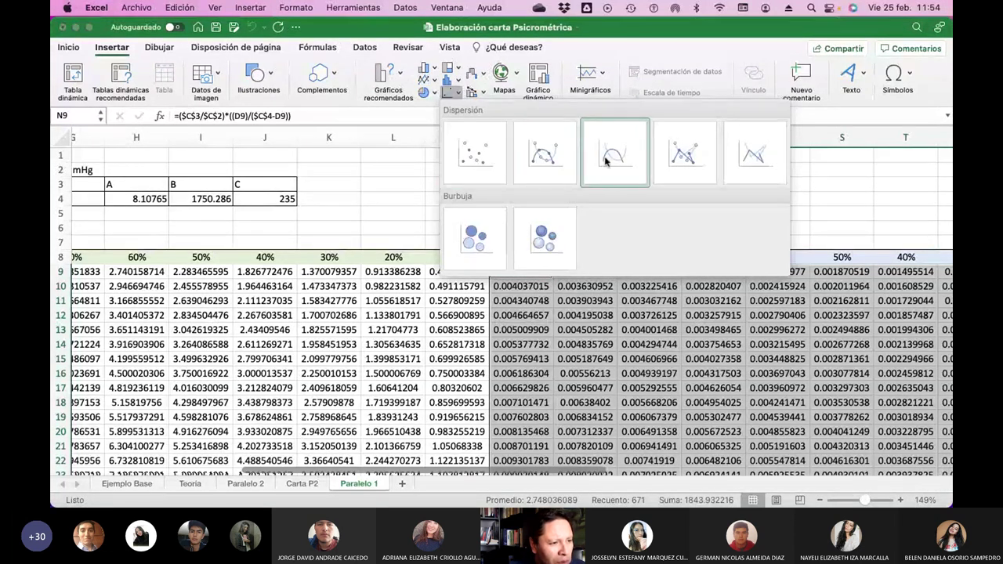
left_click(612, 159)
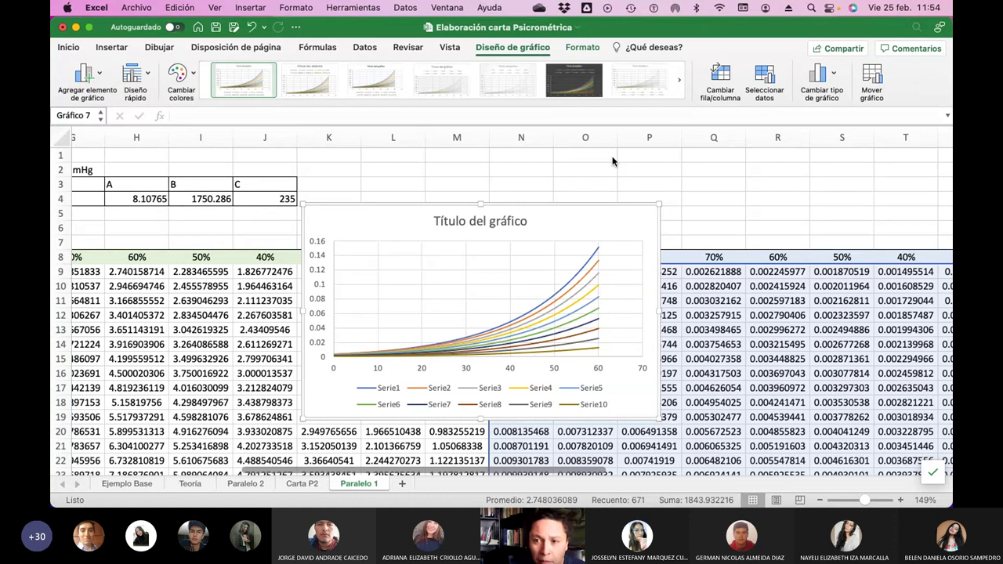
left_click(552, 390)
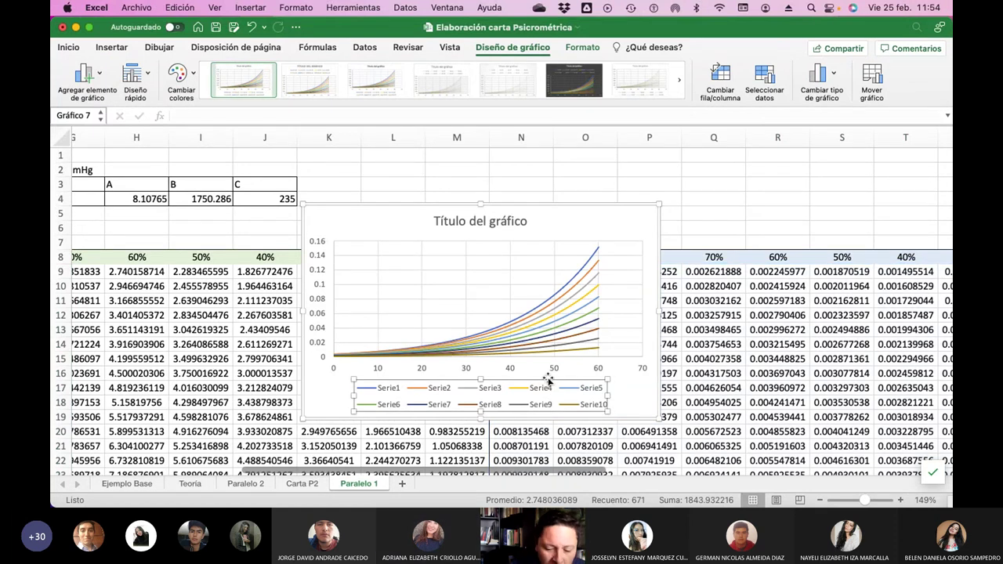
key("Delete")
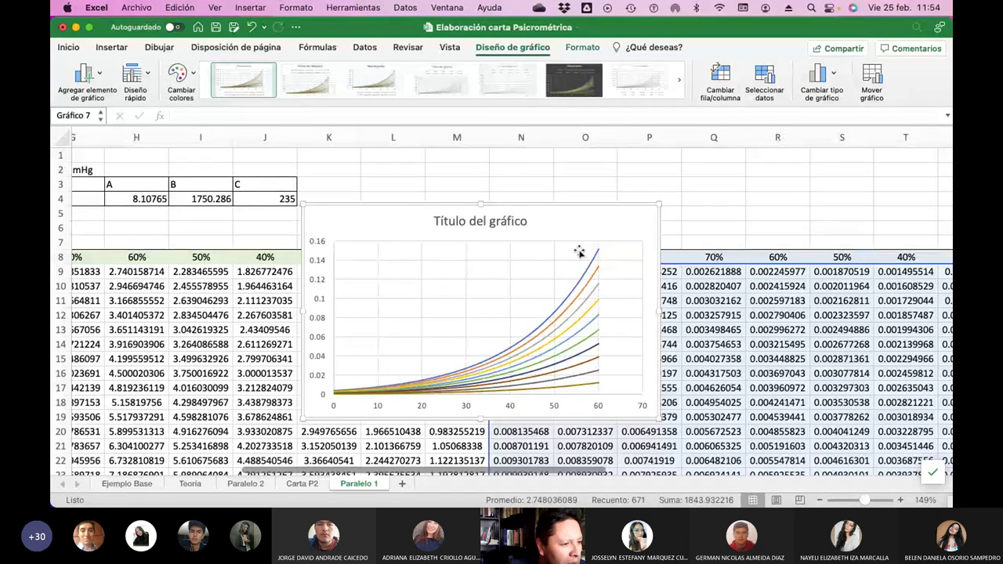
Move the humidity scatter chart to a new chart sheet named Carta P1.
right_click(591, 226)
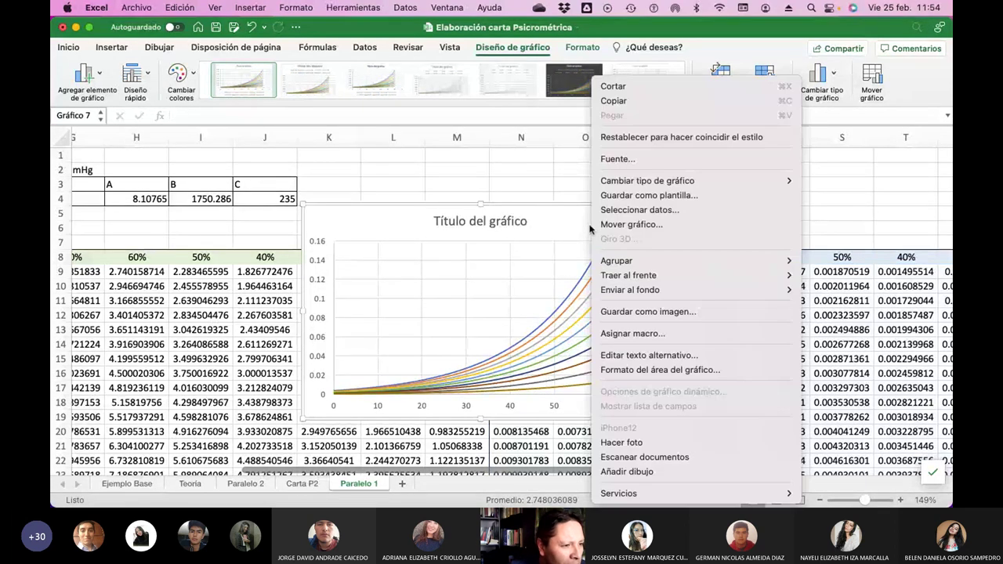
left_click(635, 226)
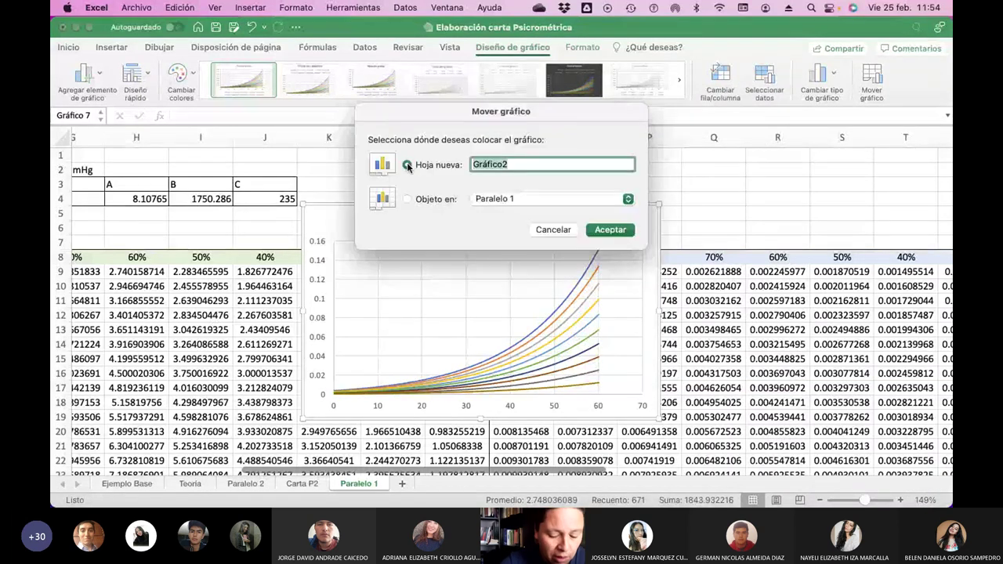
type("Carta P1")
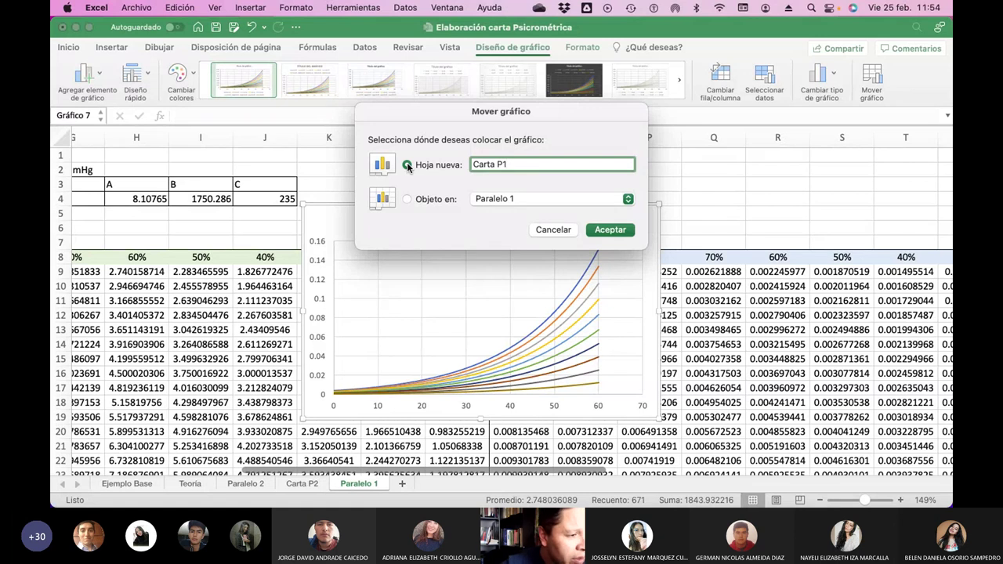
left_click(607, 230)
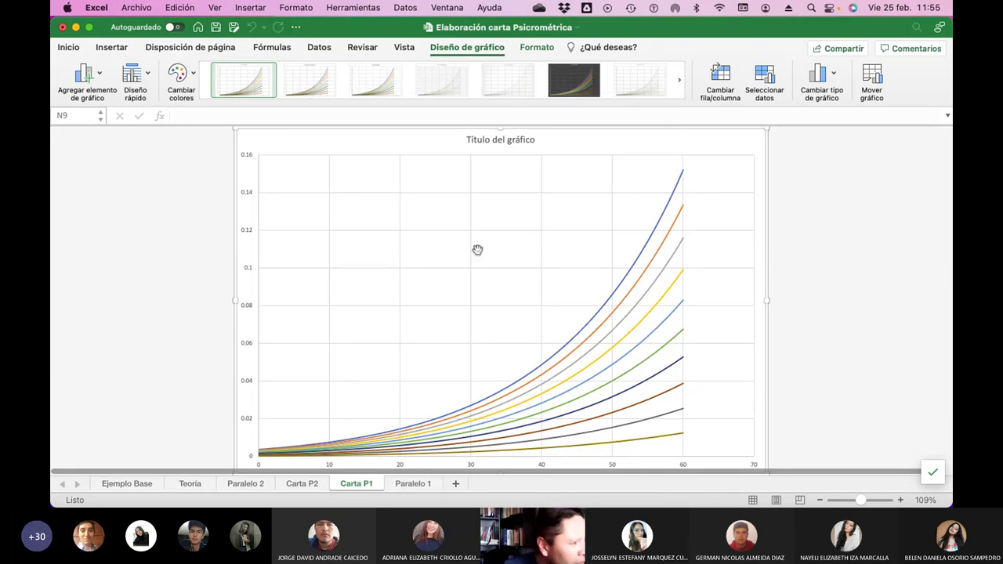
scroll(392, 333, "down", 1)
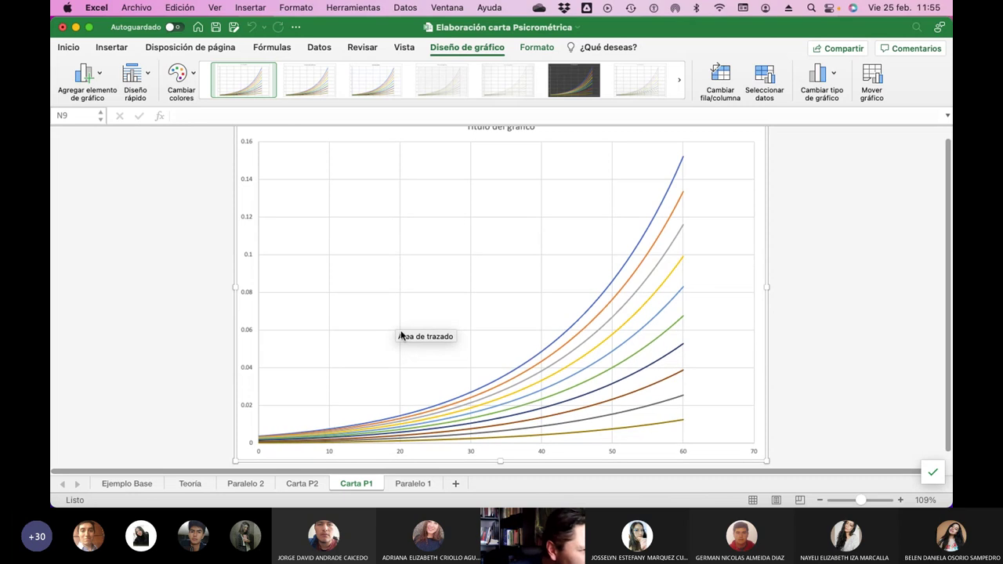
left_click(102, 74)
mouse_move(136, 103)
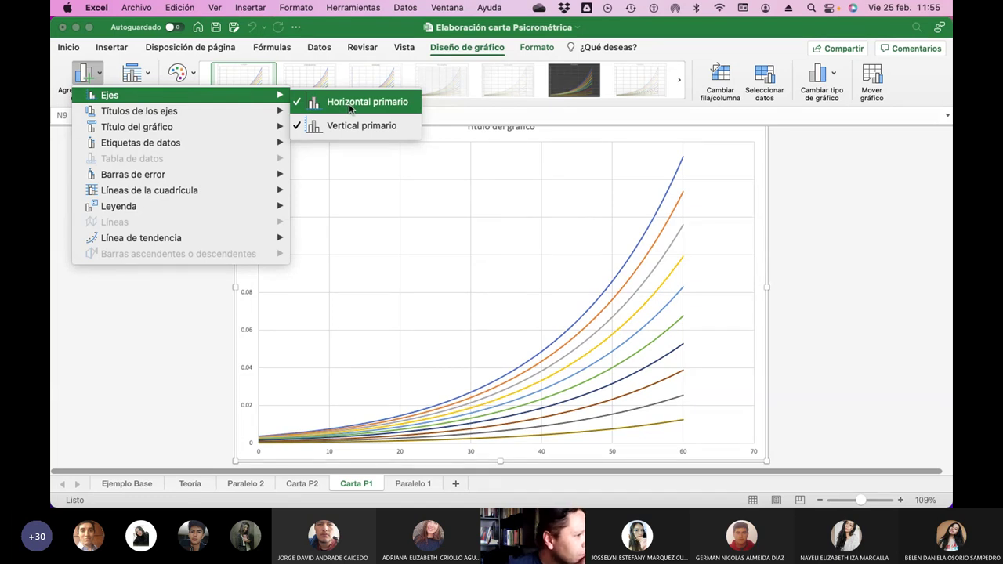
mouse_move(266, 117)
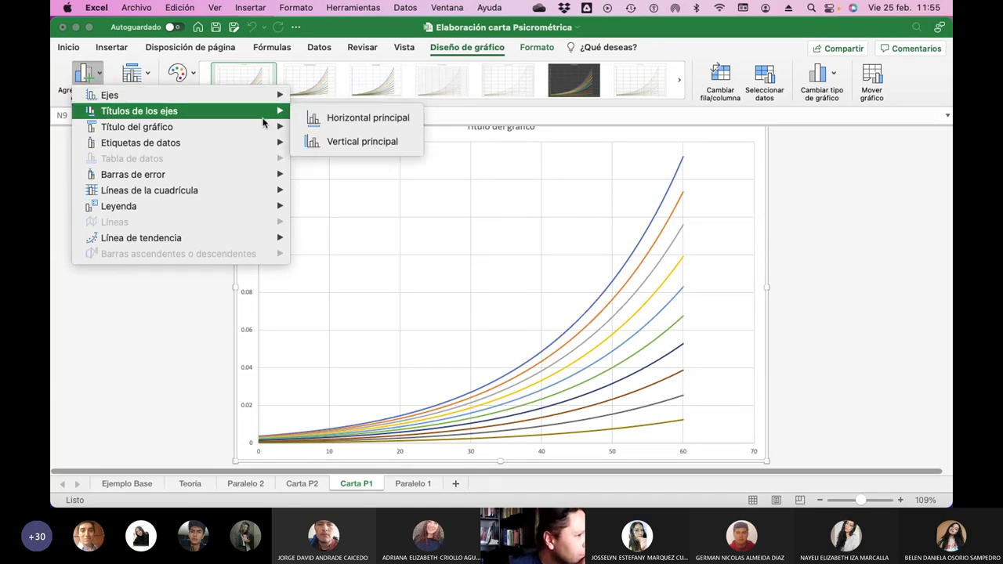
left_click(387, 119)
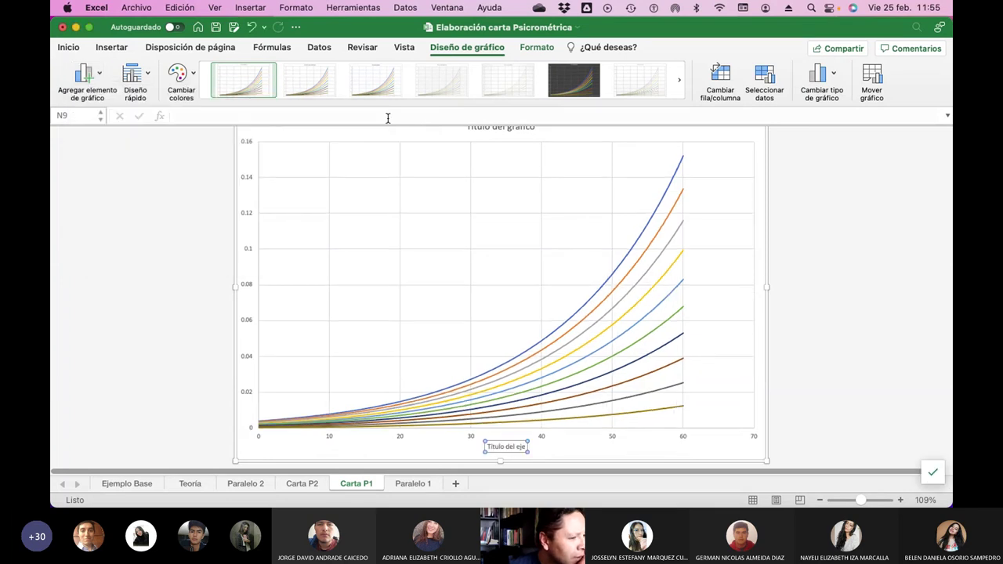
left_click(519, 449)
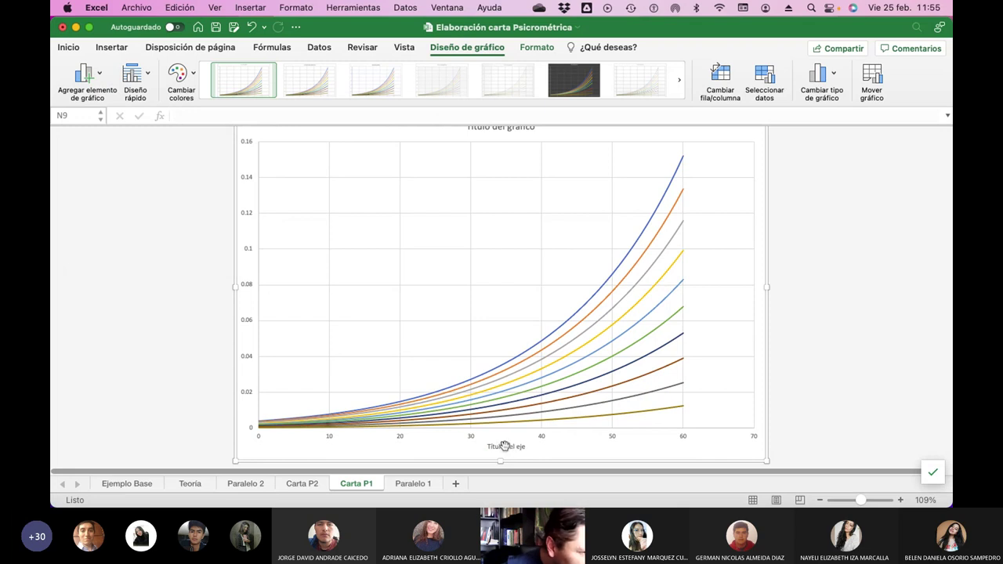
left_click(103, 77)
mouse_move(196, 110)
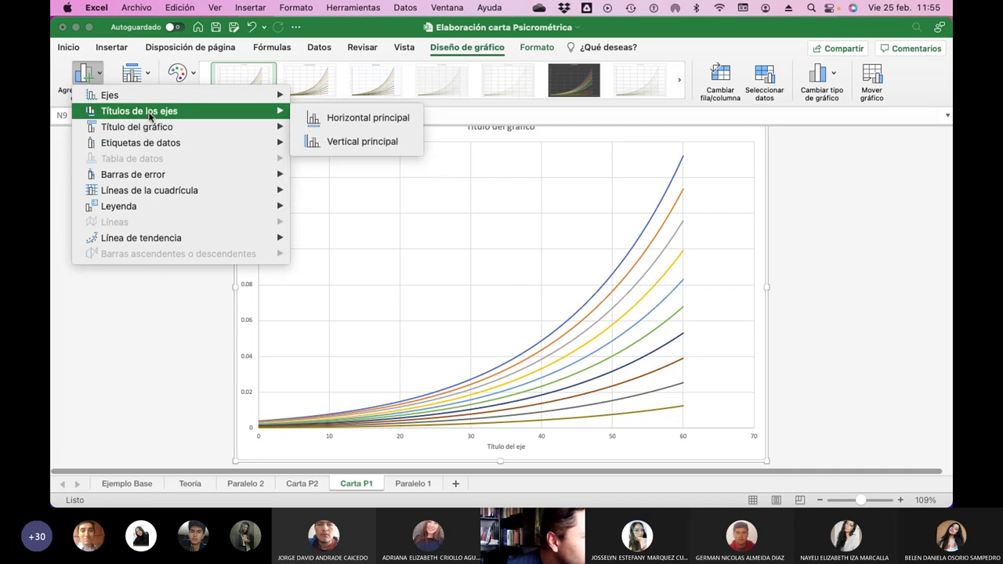
left_click(356, 118)
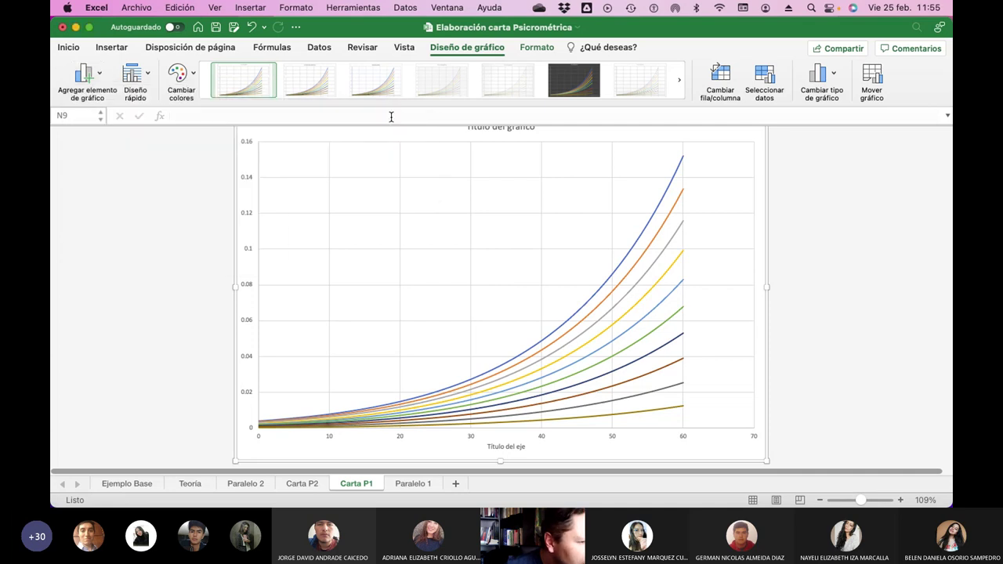
Add a primary horizontal axis title to the Carta P1 chart reading "T (ºC)".
left_click(101, 77)
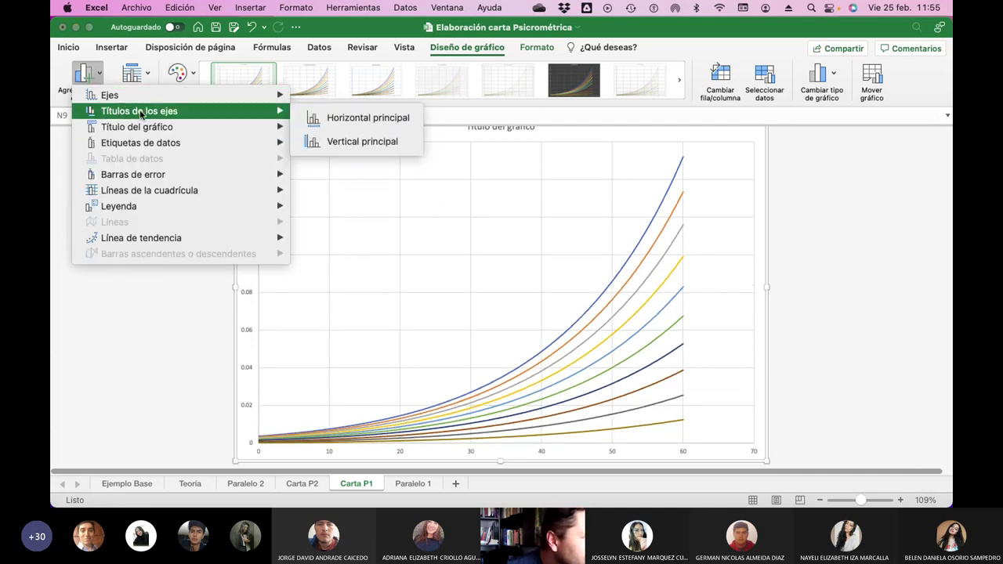
mouse_move(141, 112)
left_click(318, 117)
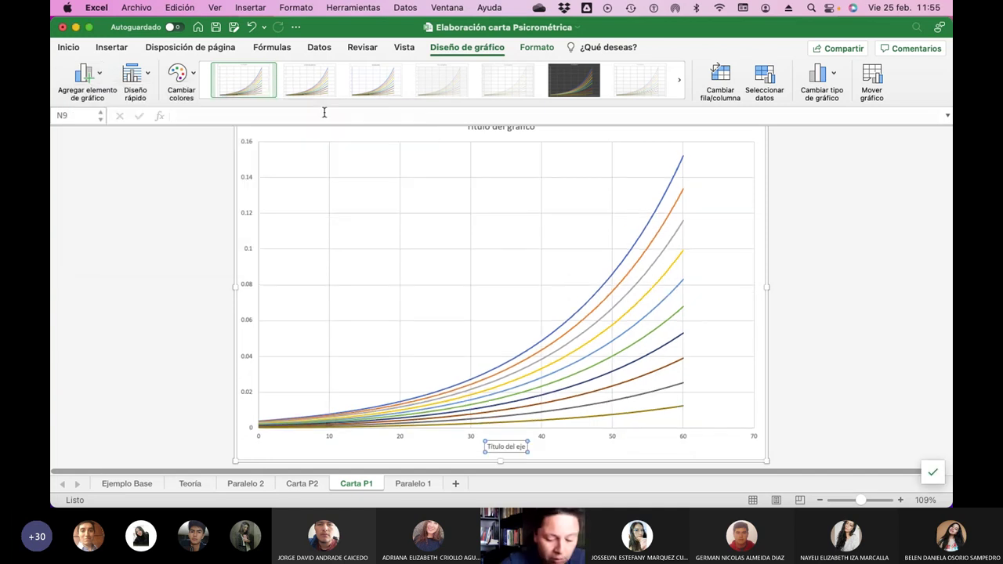
type("Te")
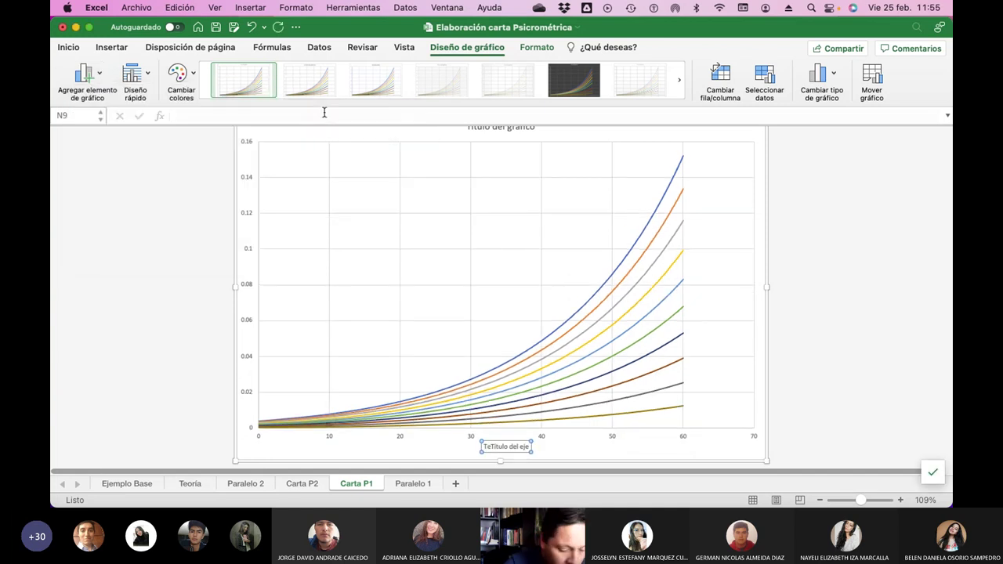
key("super+a")
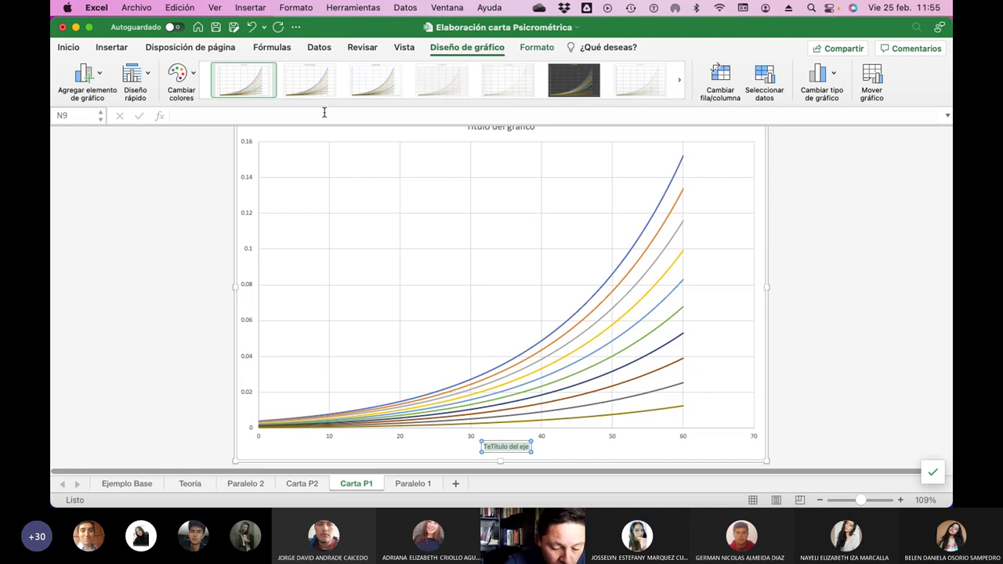
key("BackSpace")
type("T (ºC")
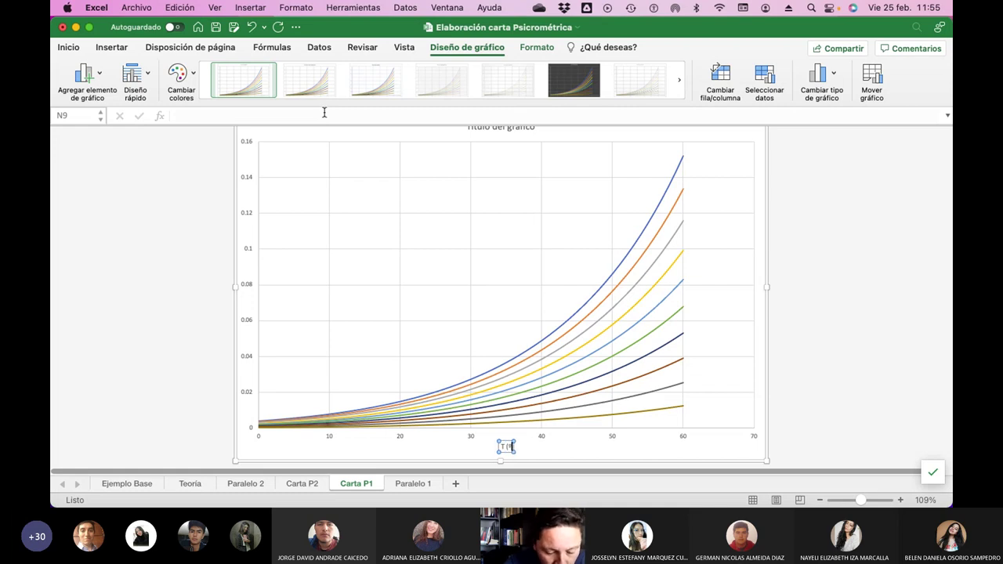
type(")")
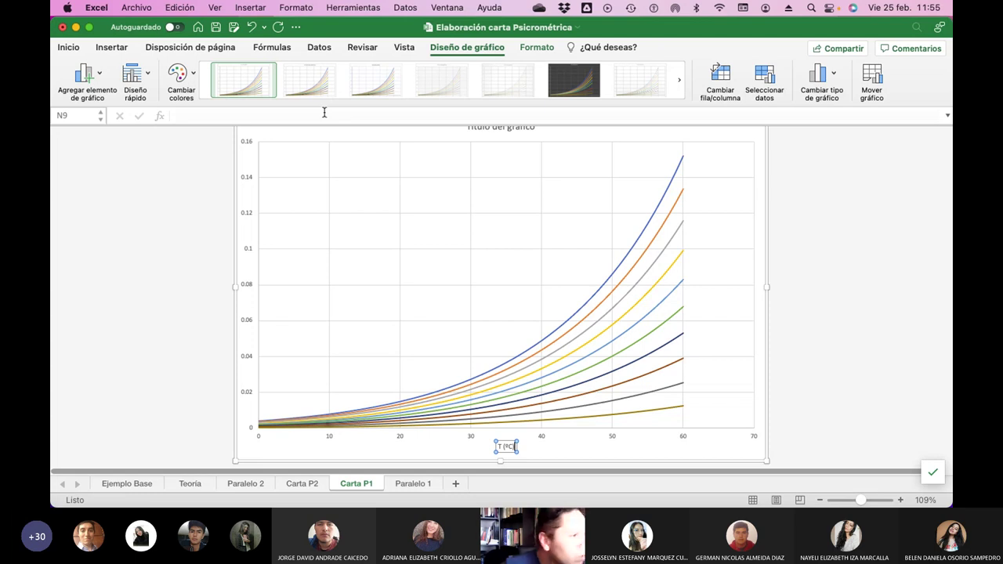
Add a primary vertical axis title to the Carta P1 chart reading "Y (kgAgua / Kg Aire)".
left_click(98, 75)
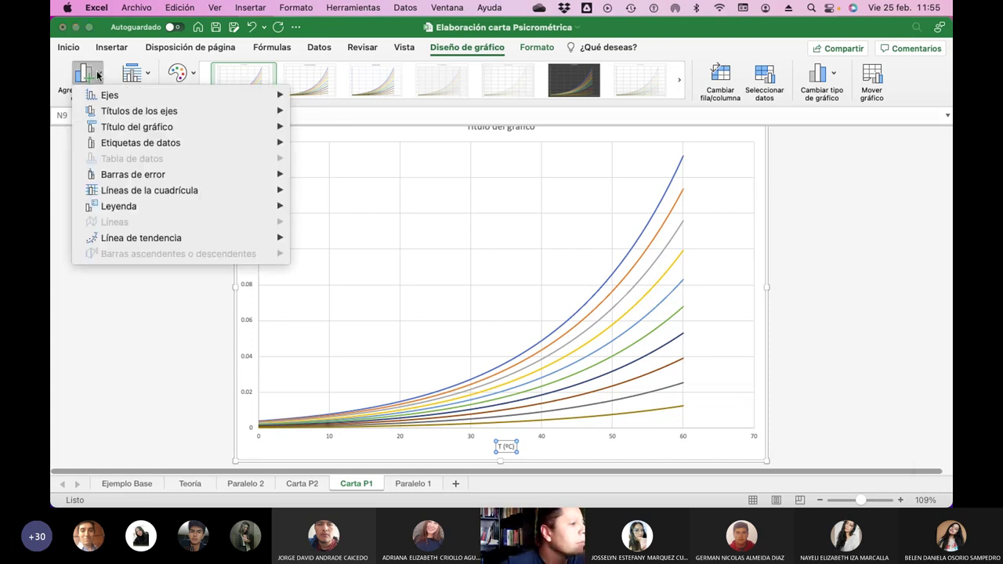
mouse_move(118, 113)
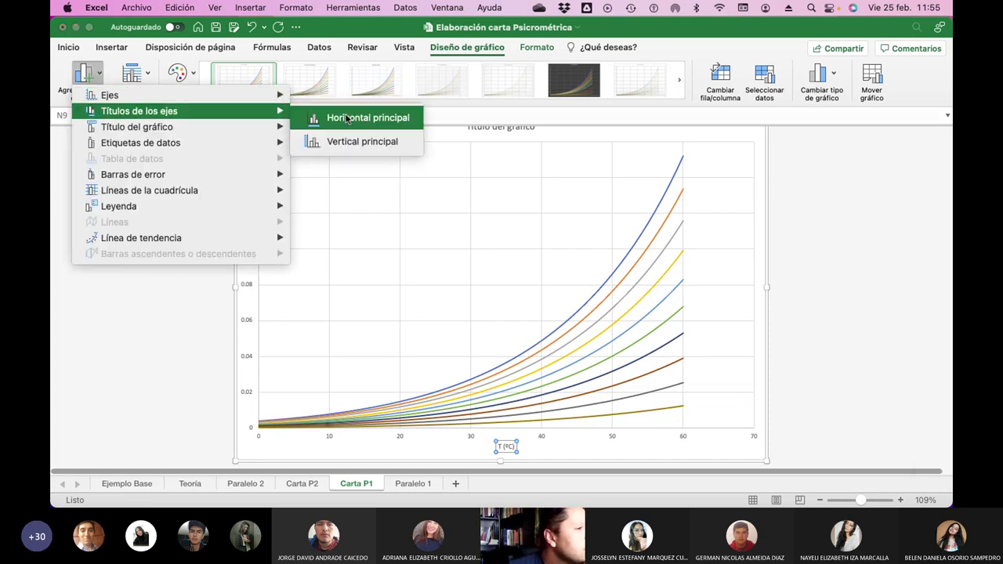
left_click(352, 141)
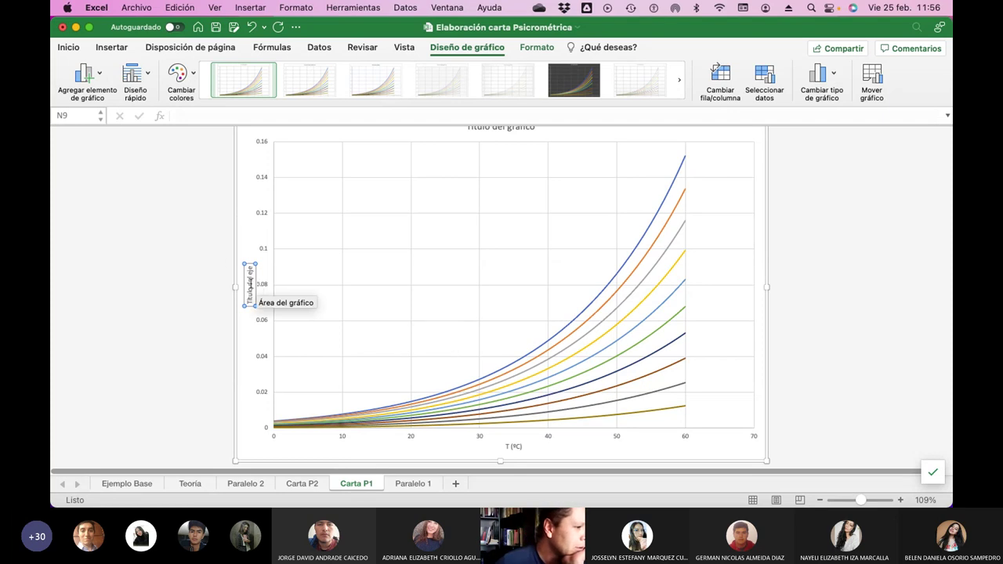
triple_click(250, 285)
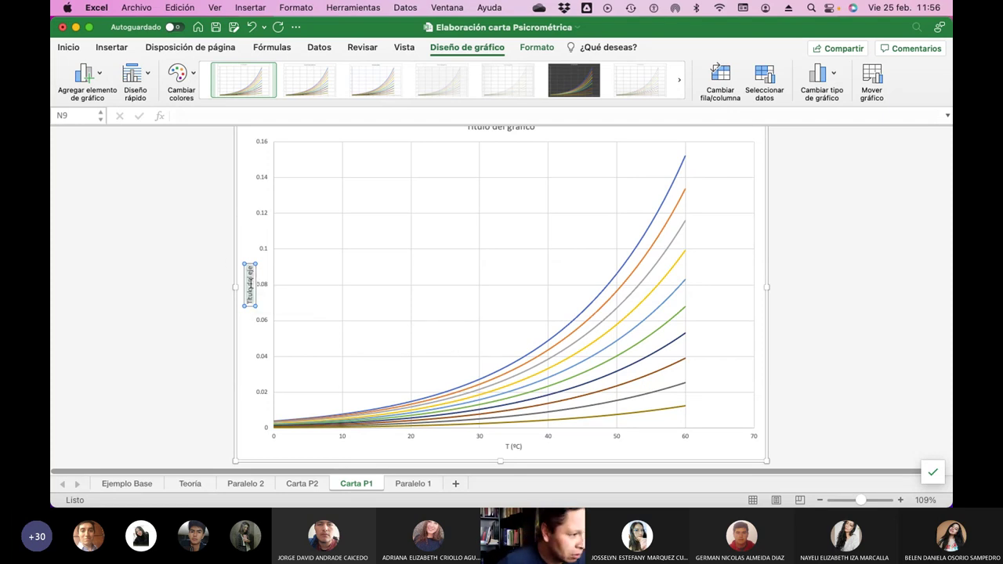
key("BackSpace")
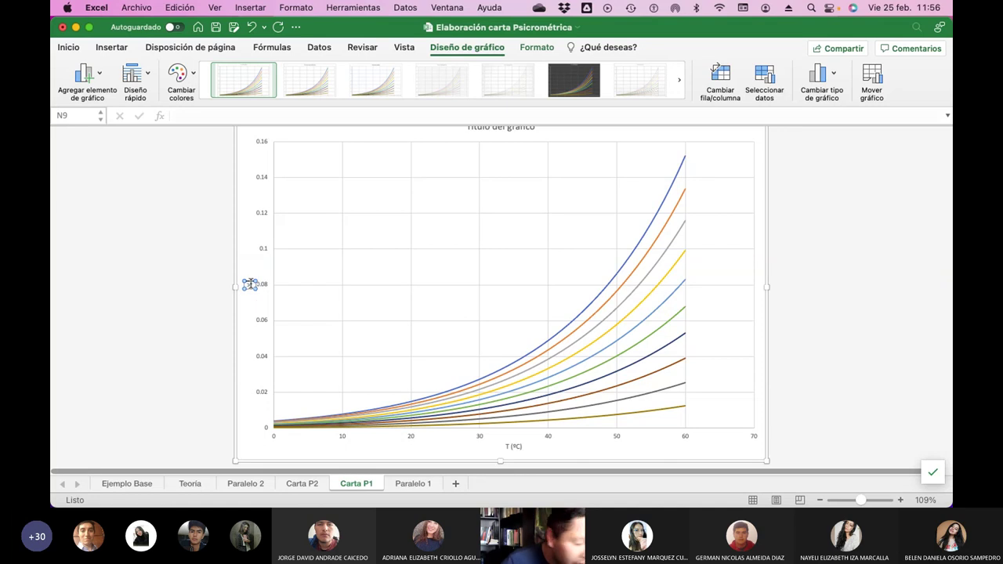
type("W (kg")
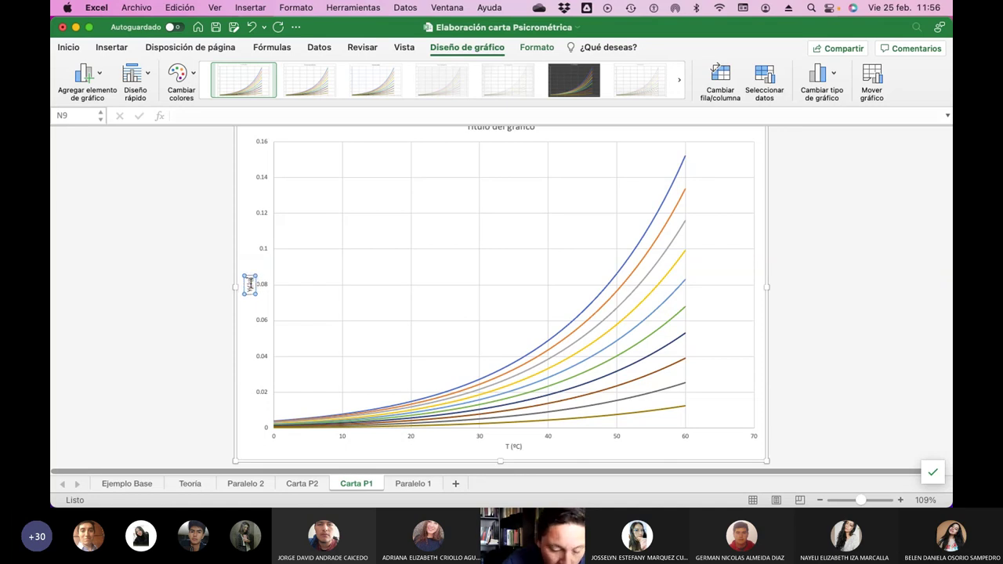
type("/kg")
type("agua/kg ai")
type("re")
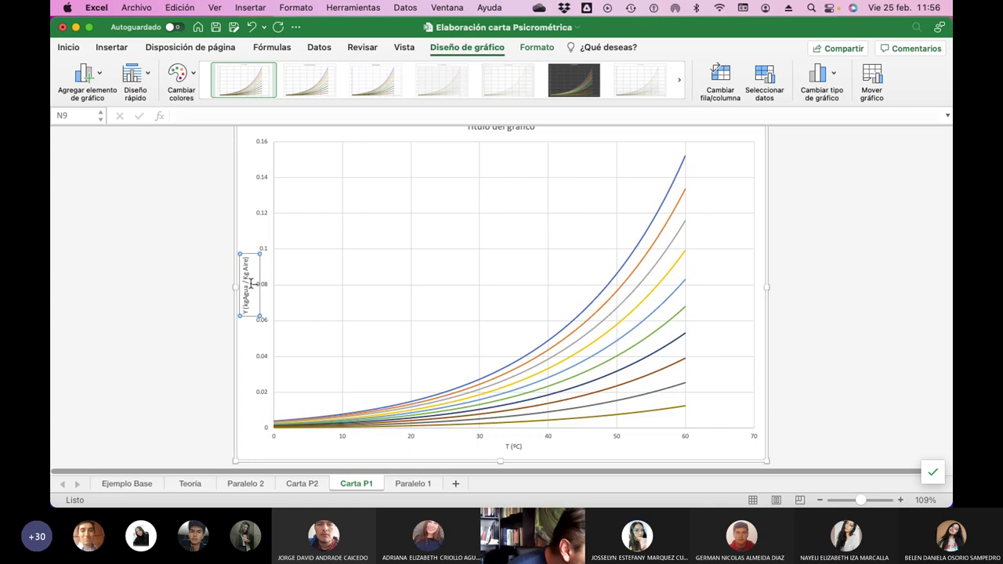
key("Escape")
left_click(228, 293)
left_click(250, 303)
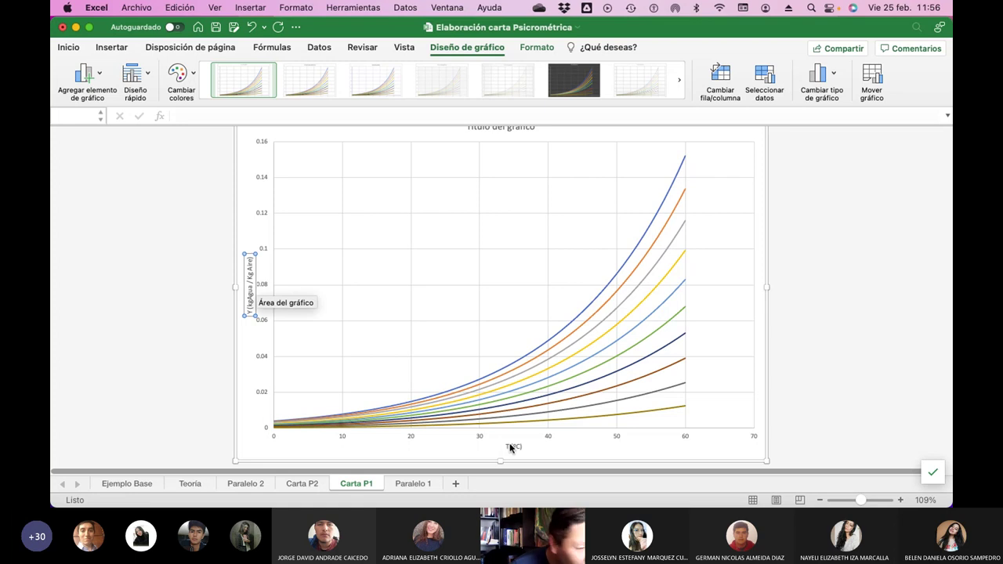
key("Escape")
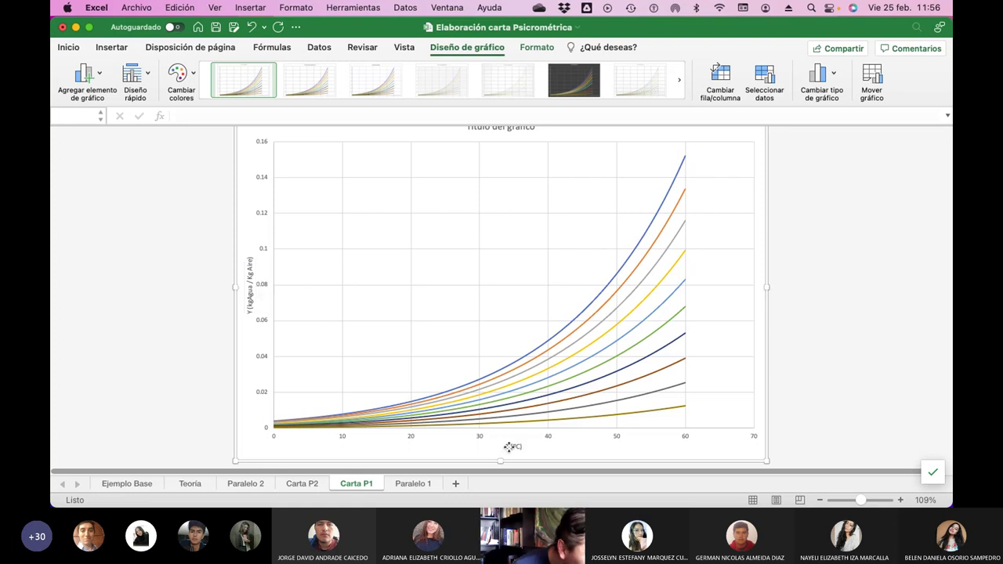
left_click(97, 77)
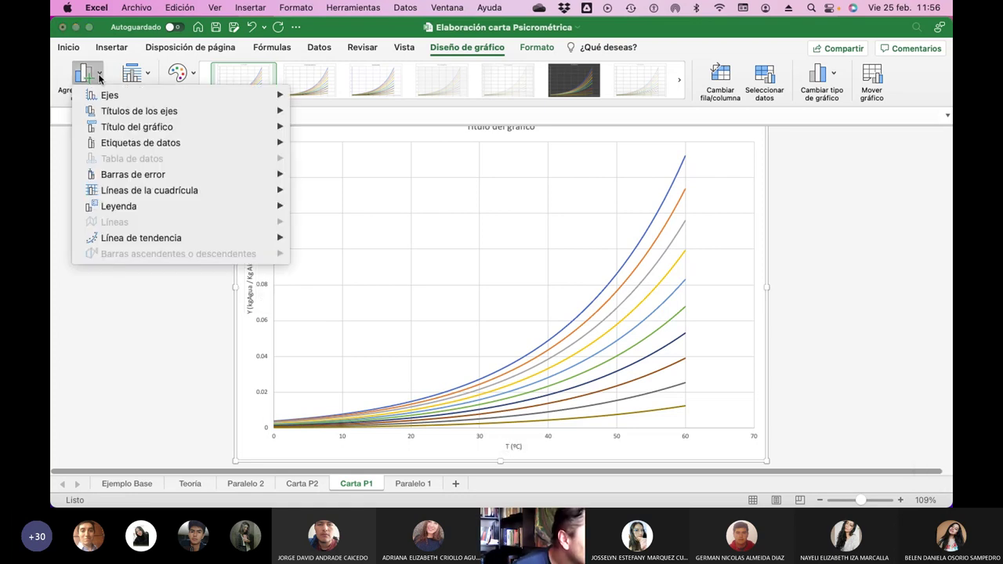
left_click(150, 75)
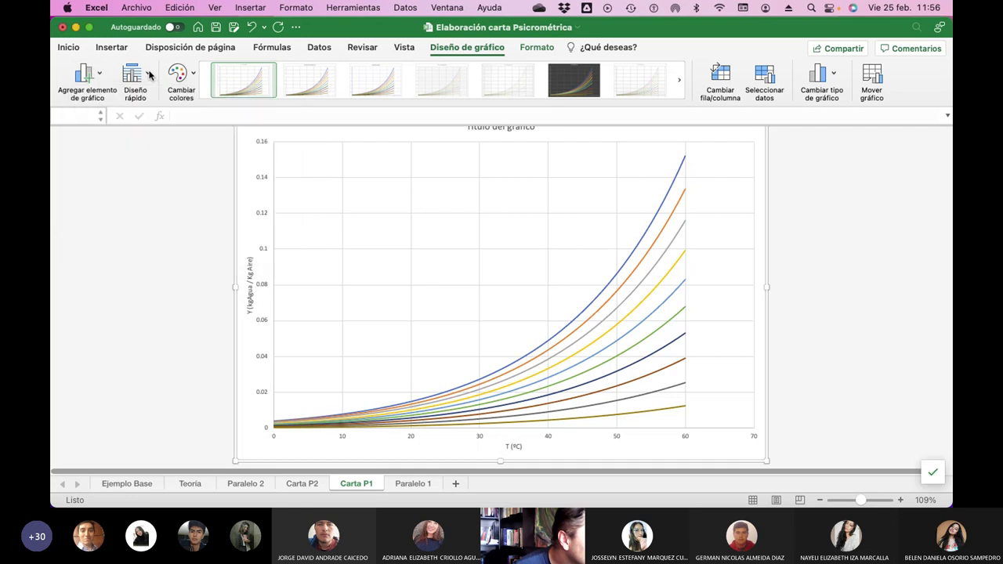
left_click(149, 74)
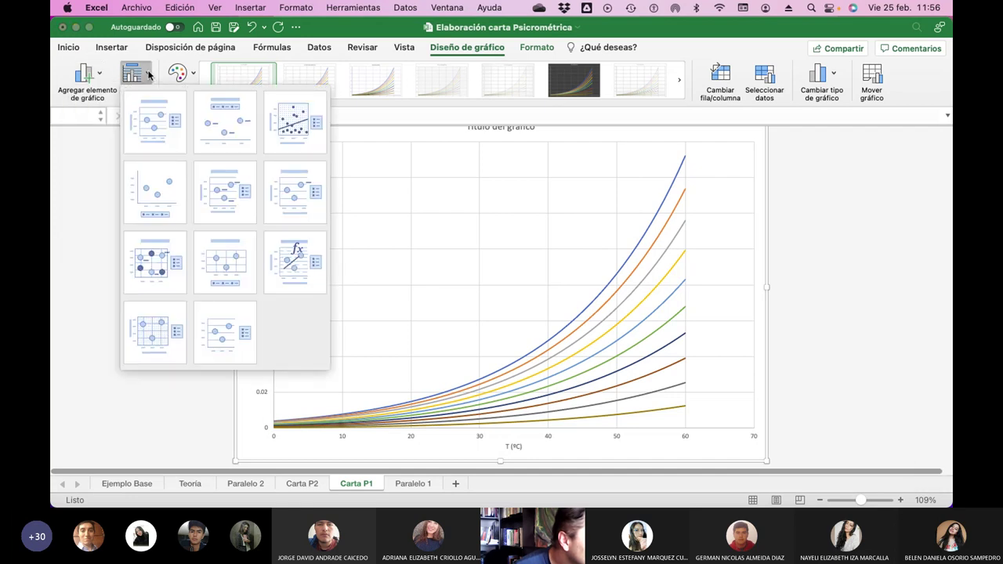
left_click(149, 74)
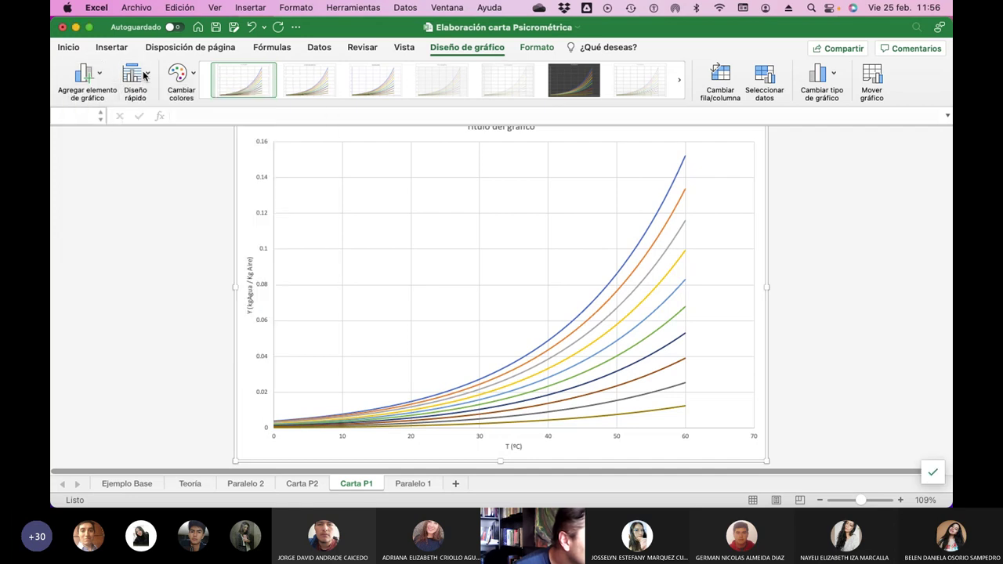
Set the chart title of Carta P1 to the position above the chart.
left_click(99, 75)
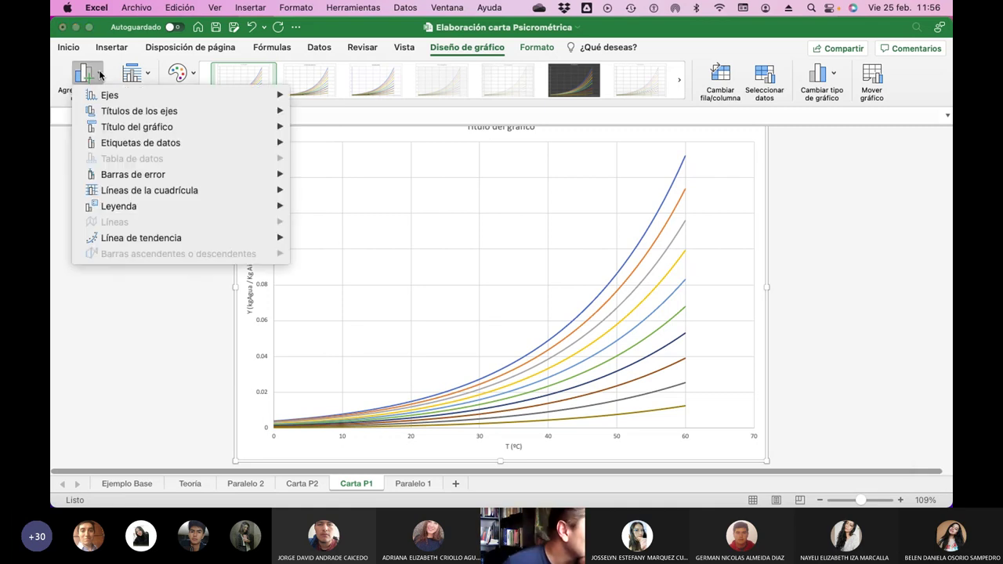
mouse_move(163, 208)
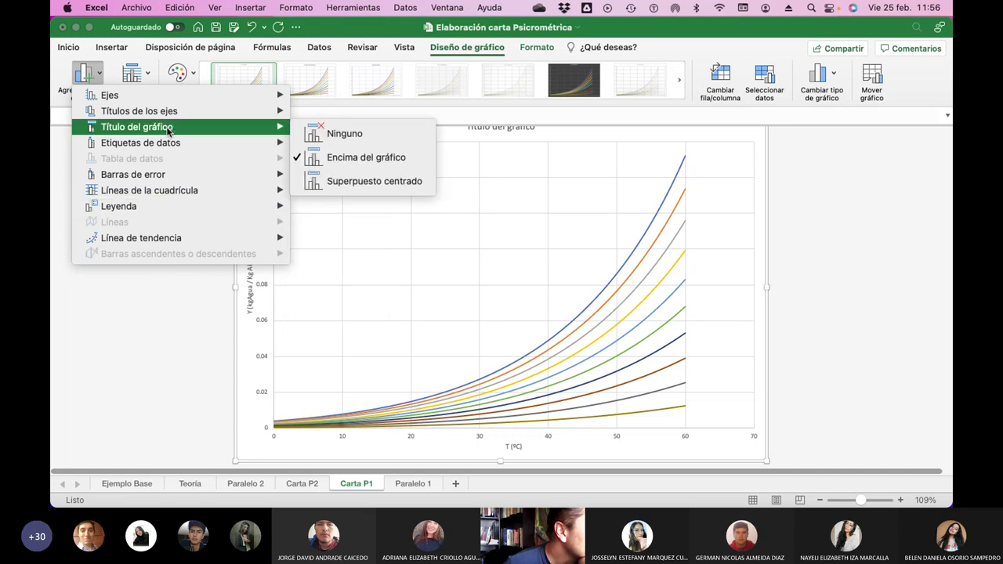
mouse_move(172, 117)
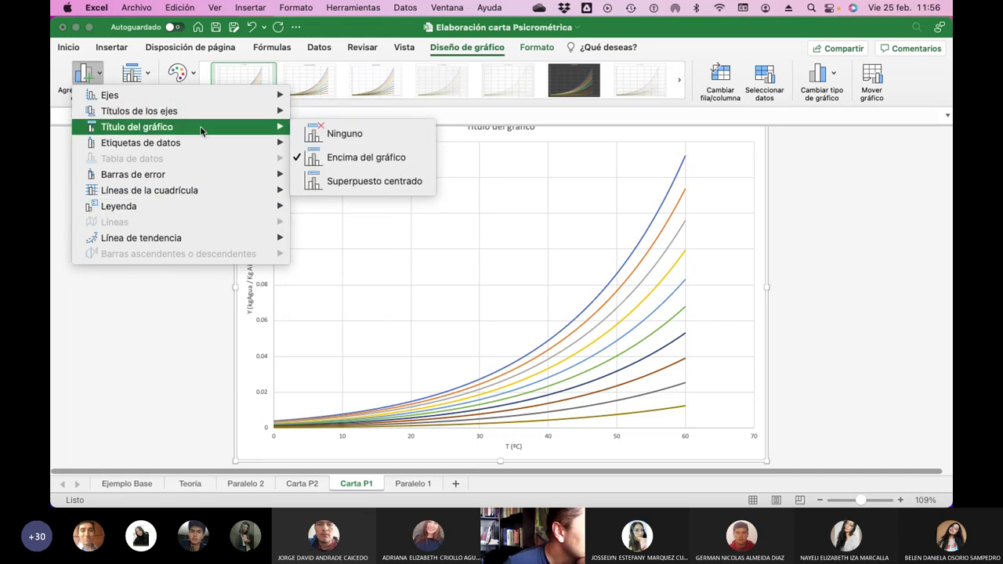
left_click(398, 160)
scroll(805, 268, "up", 2)
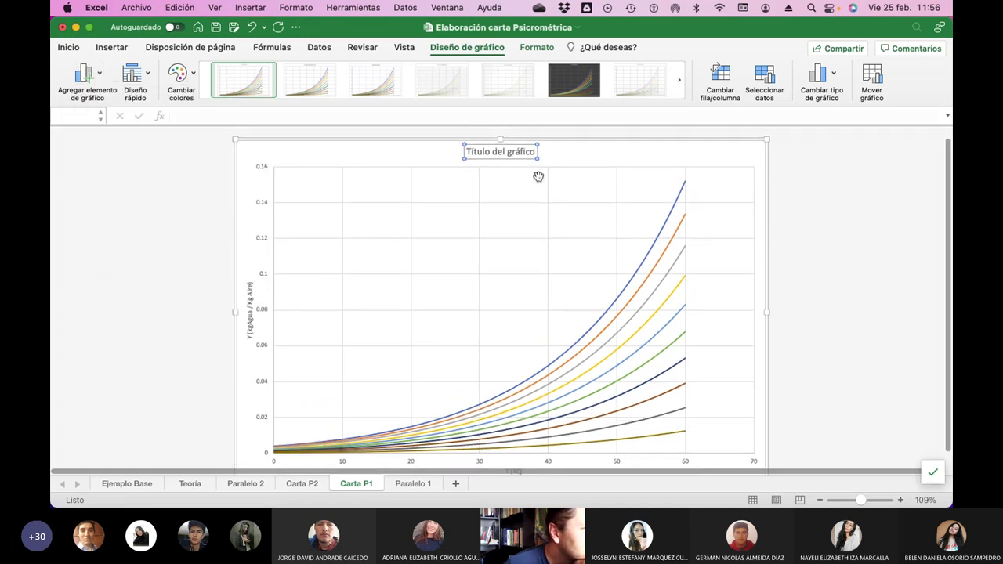
left_click(282, 294)
left_click(510, 152)
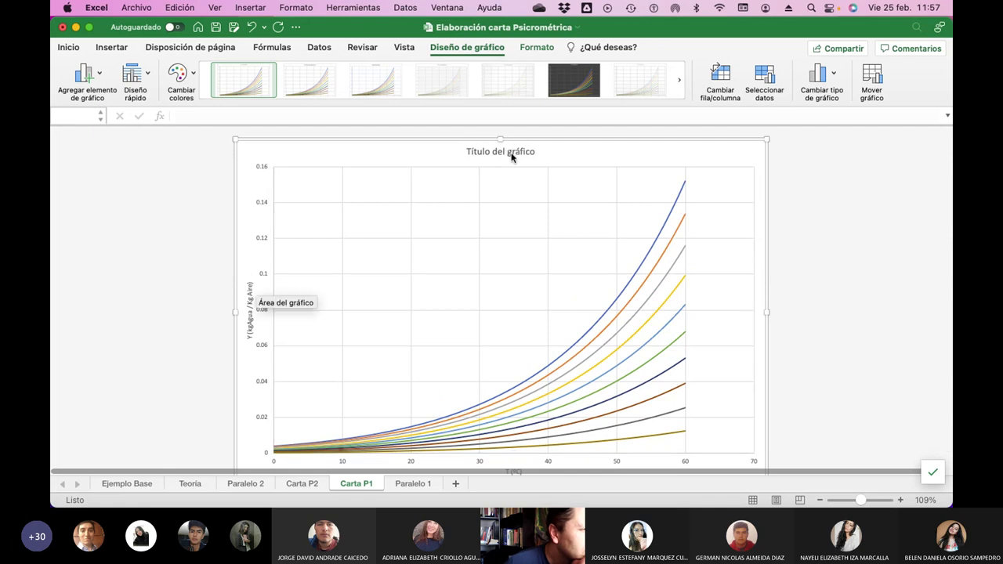
left_click(86, 76)
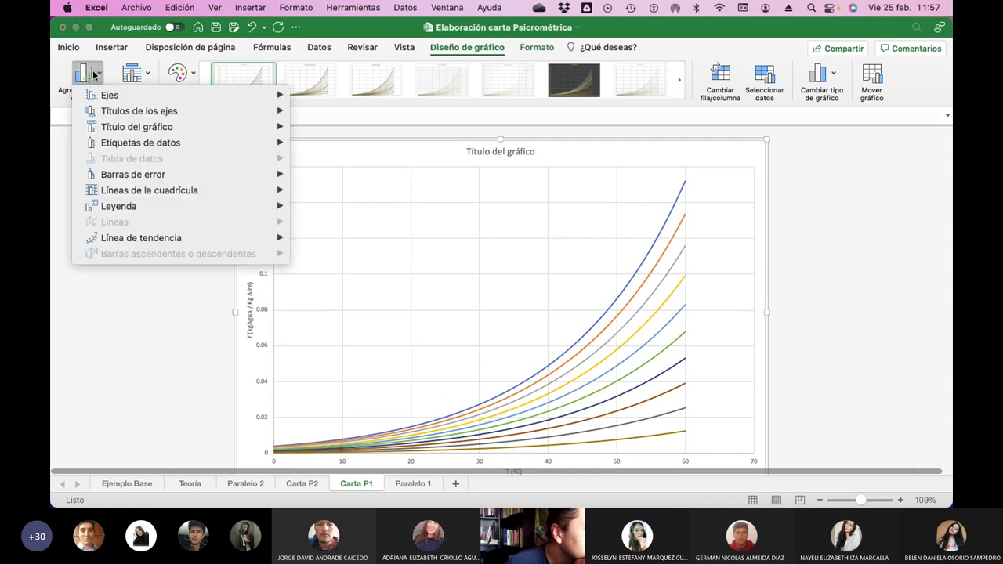
mouse_move(264, 130)
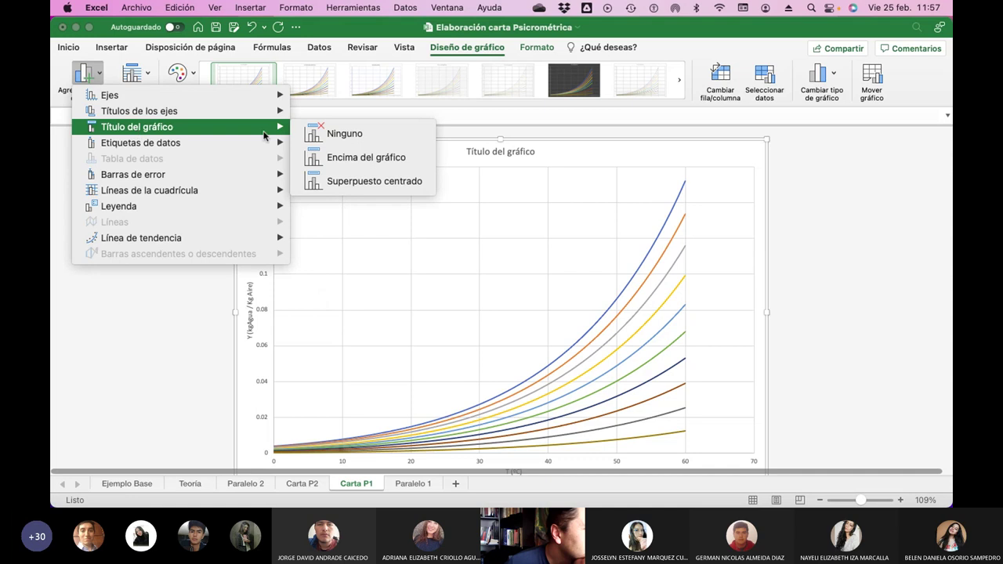
left_click(379, 157)
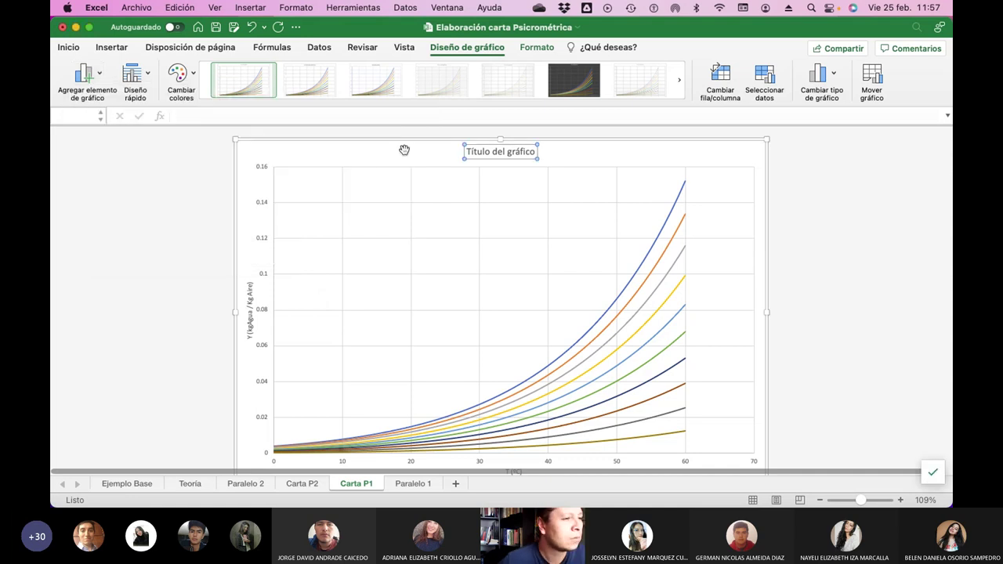
left_click(474, 154)
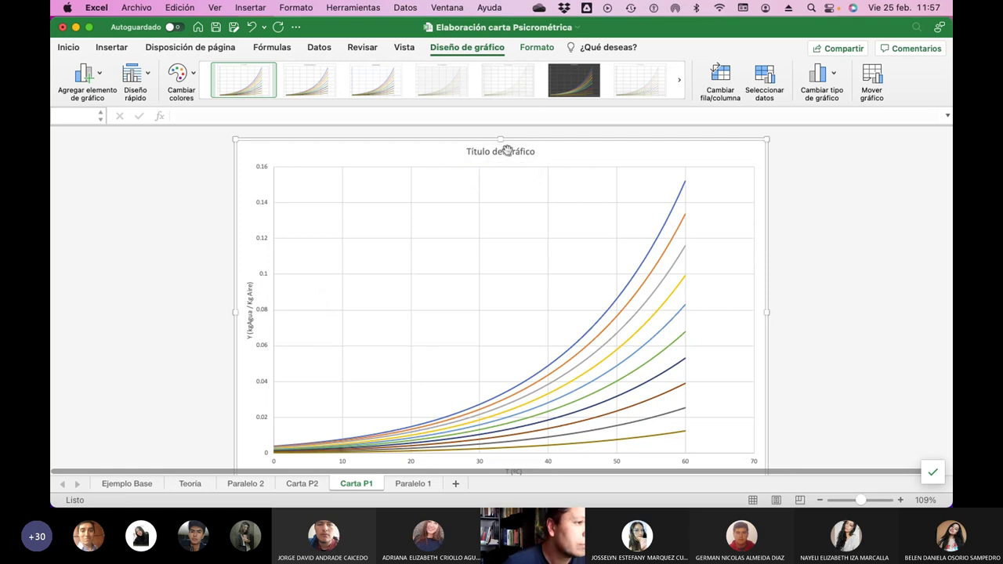
double_click(507, 150)
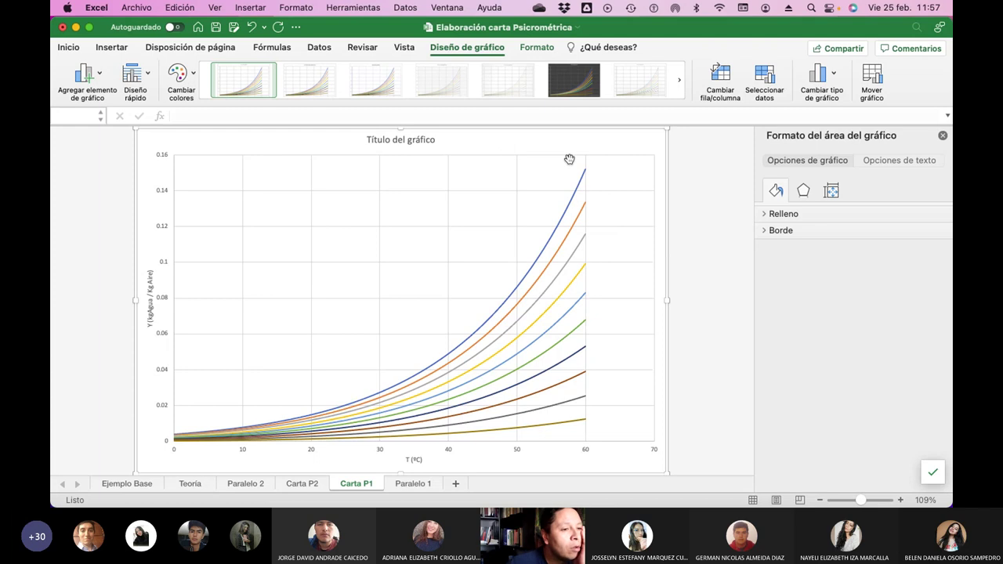
Replace the placeholder chart title with "Carta Psicrométrica" and make it bold.
left_click(411, 142)
left_click(412, 141)
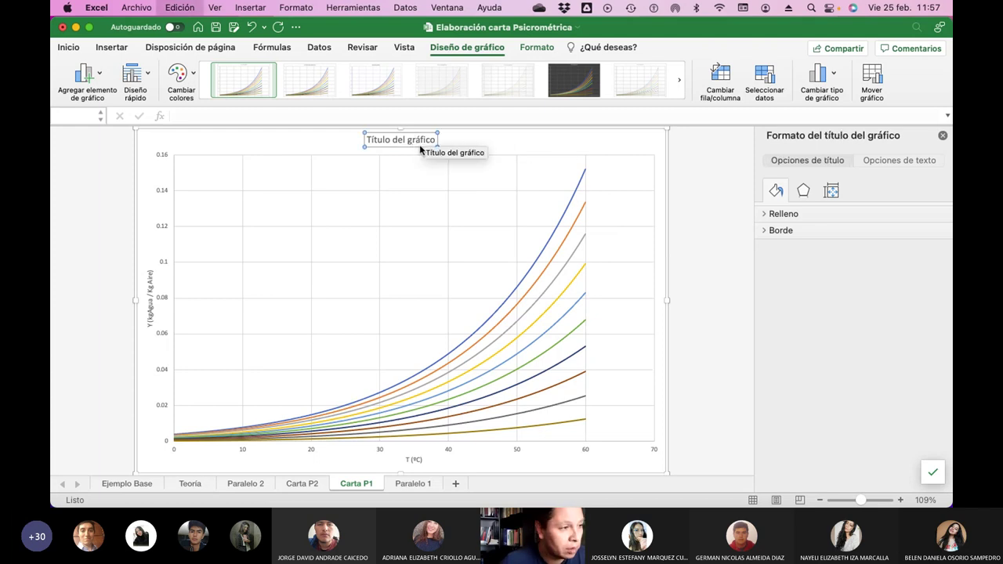
key("super+a")
type("Carta")
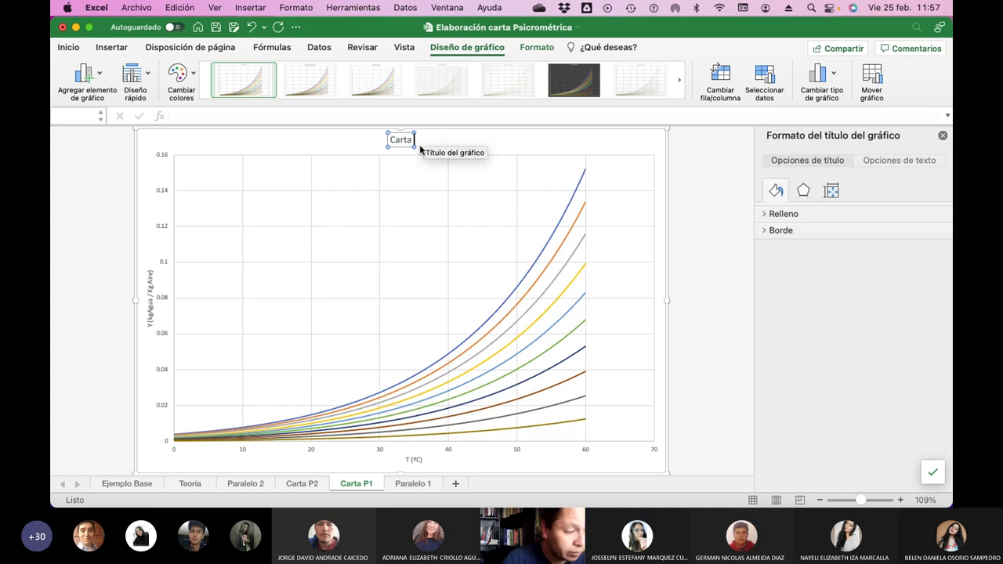
type(" Psic")
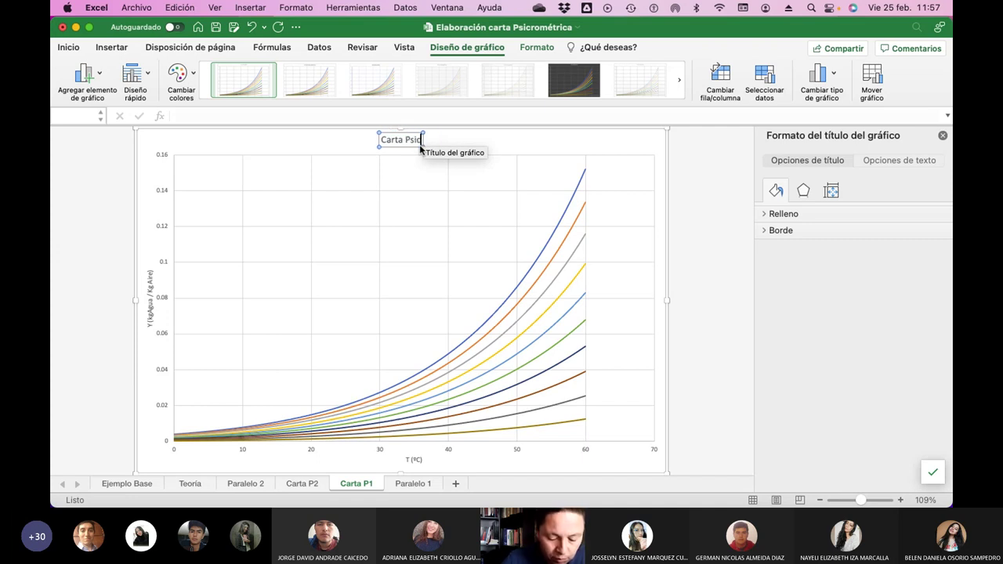
type("rométrica")
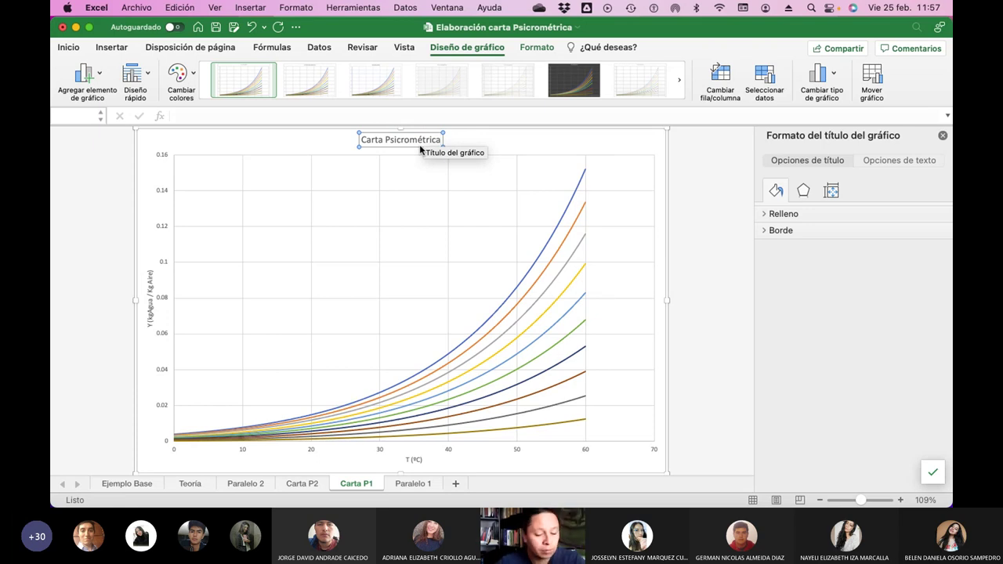
key("super+a")
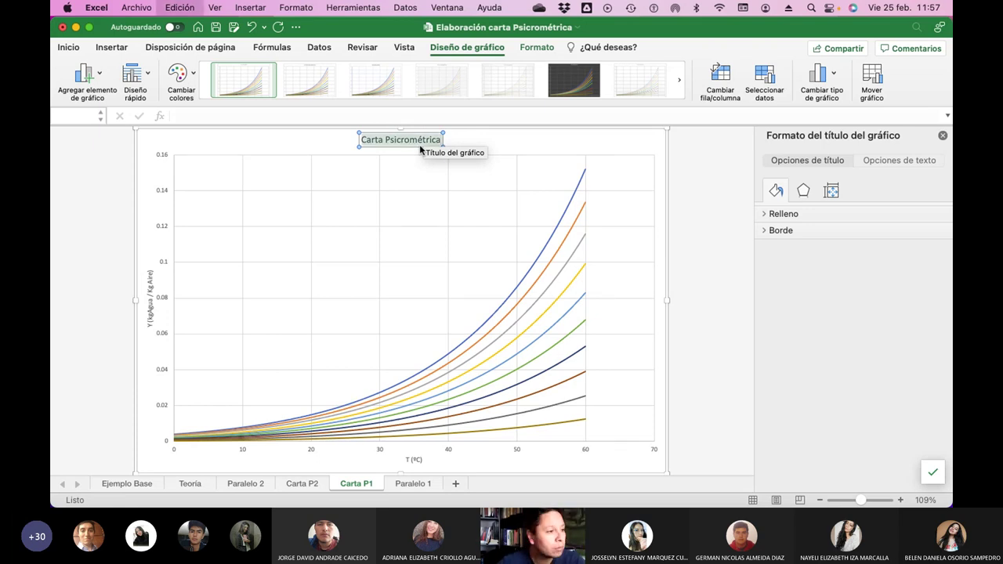
left_click(68, 48)
left_click(133, 92)
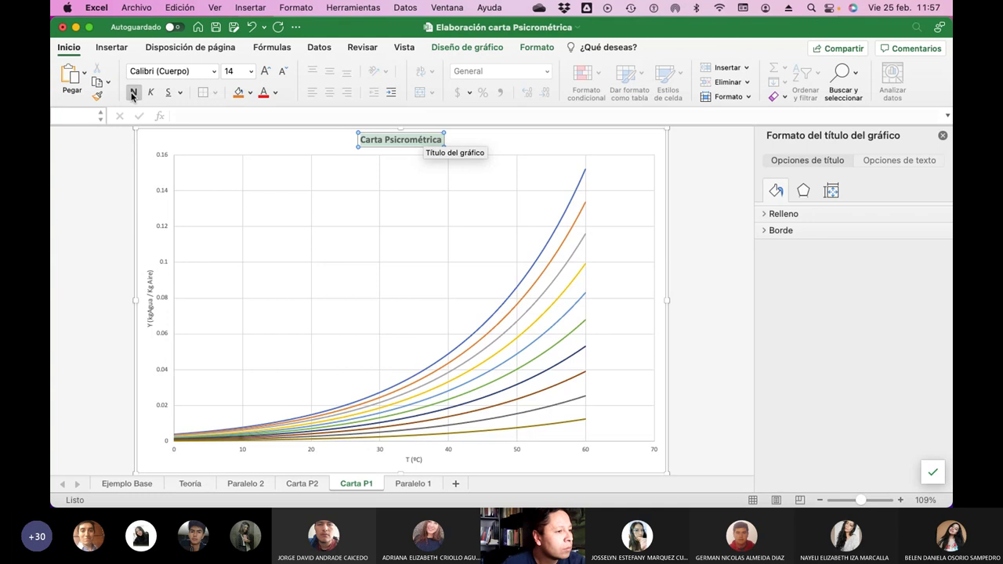
Make the vertical axis title bold and increase its font size to 16.
left_click(148, 274)
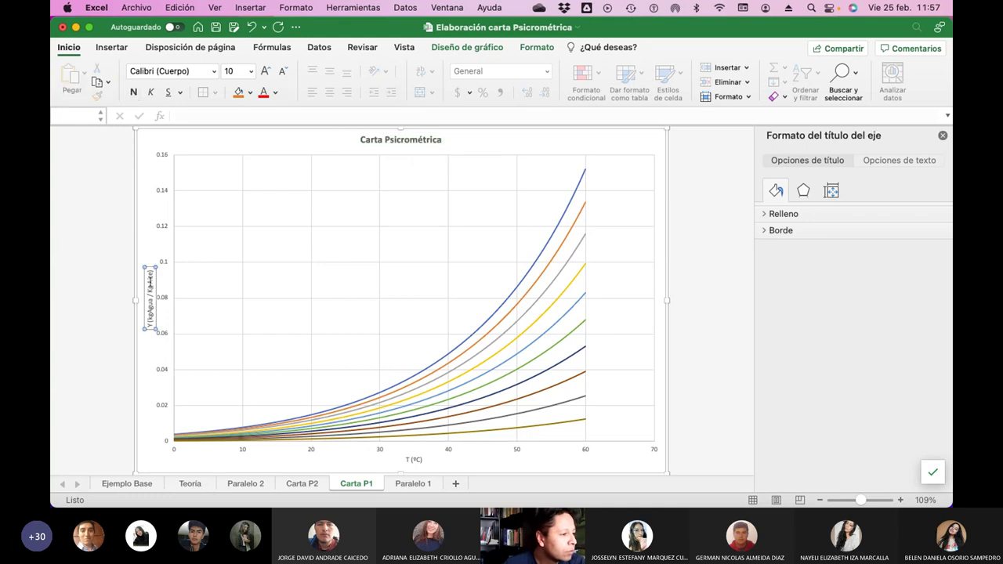
key("super+a")
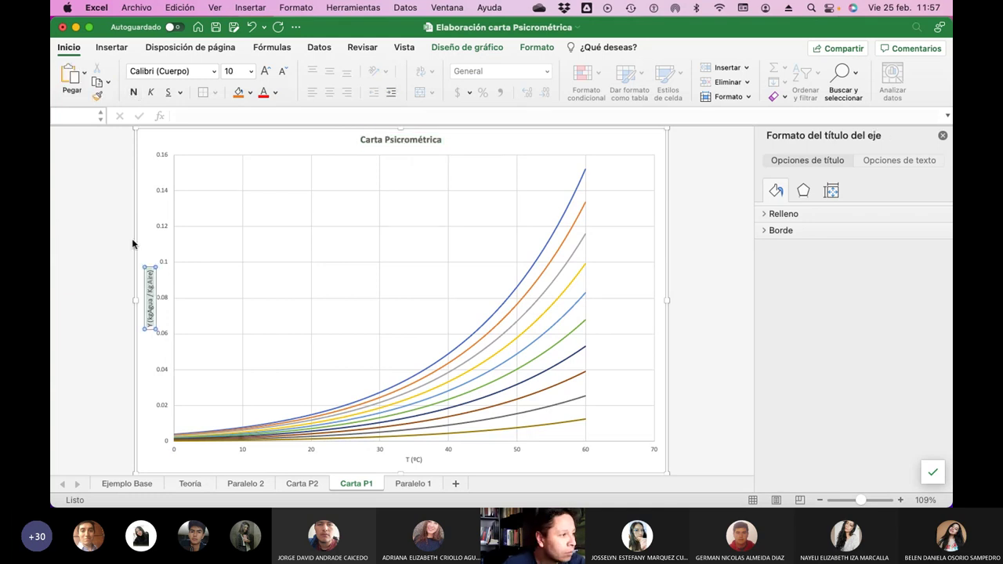
left_click(133, 92)
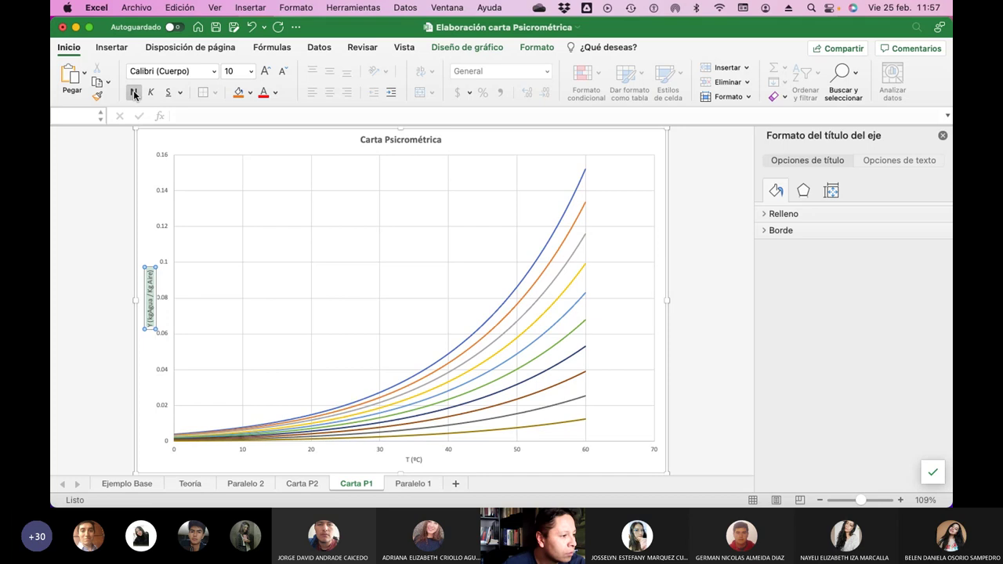
left_click(264, 71)
left_click(265, 71)
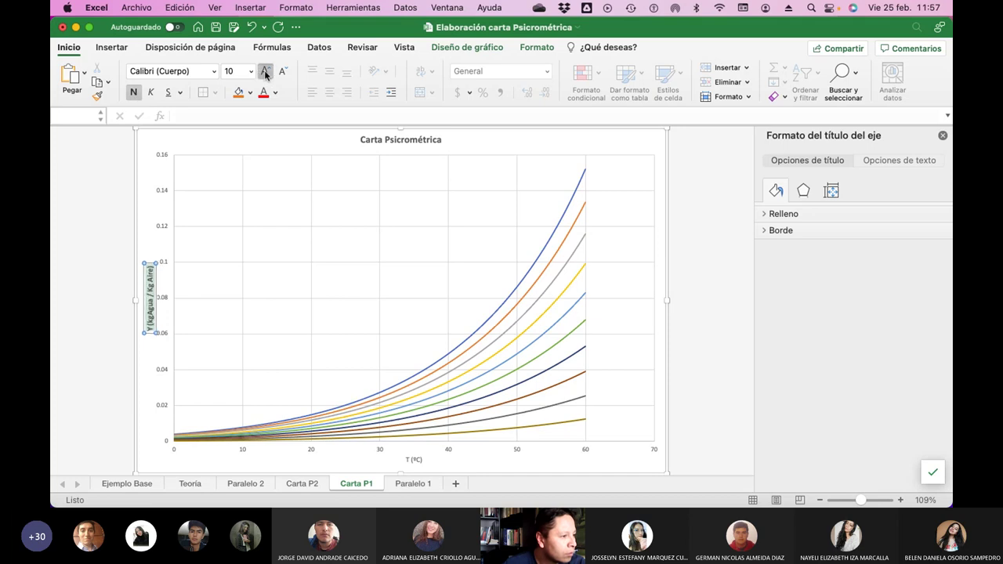
left_click(264, 71)
left_click(264, 72)
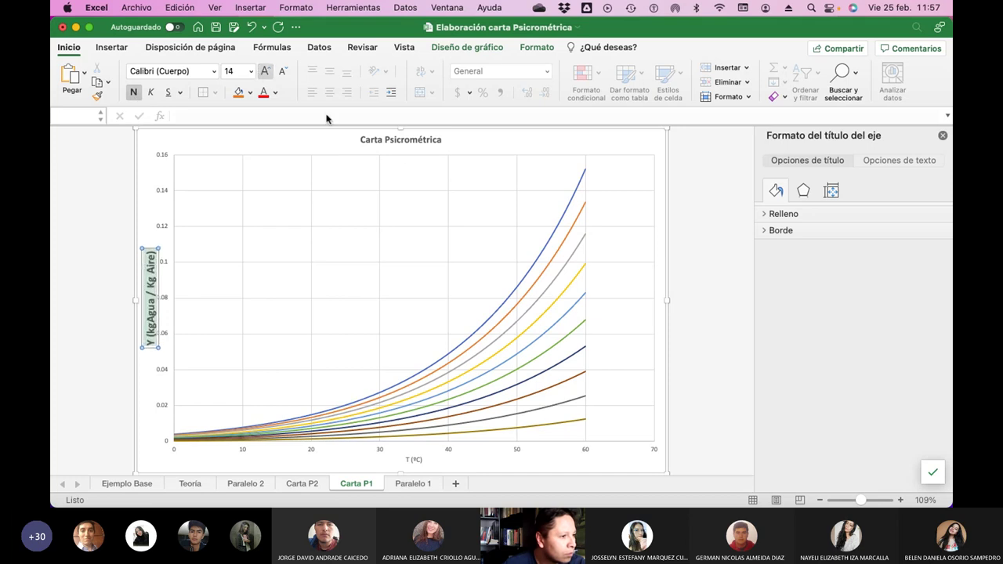
Increase the font size of the chart title "Carta Psicrométrica" by three steps.
left_click(395, 140)
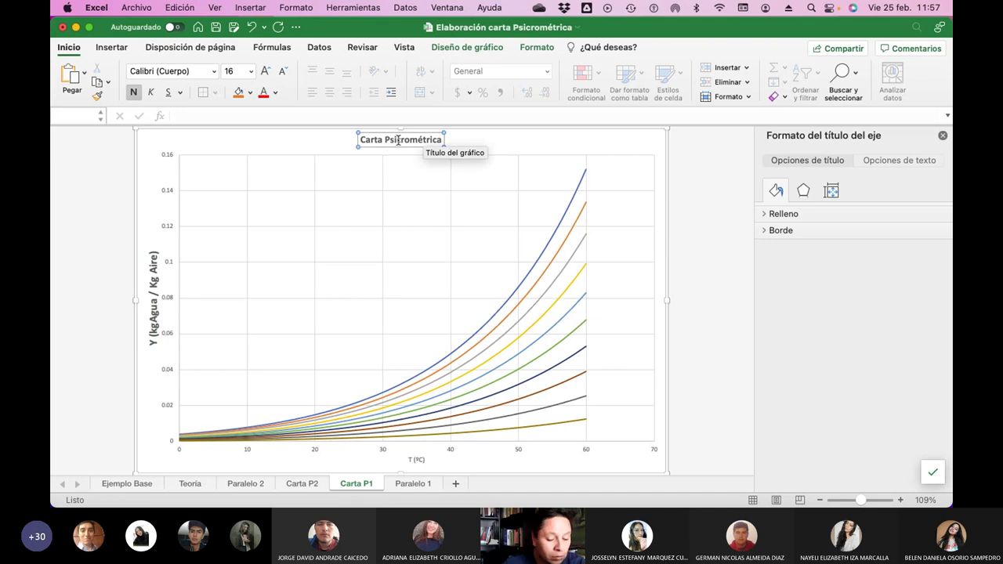
left_click(397, 140)
left_click(265, 71)
left_click(265, 72)
left_click(265, 71)
Make the horizontal axis title "T (ºC)" bold at font size 18 and close the formatting pane.
left_click(413, 459)
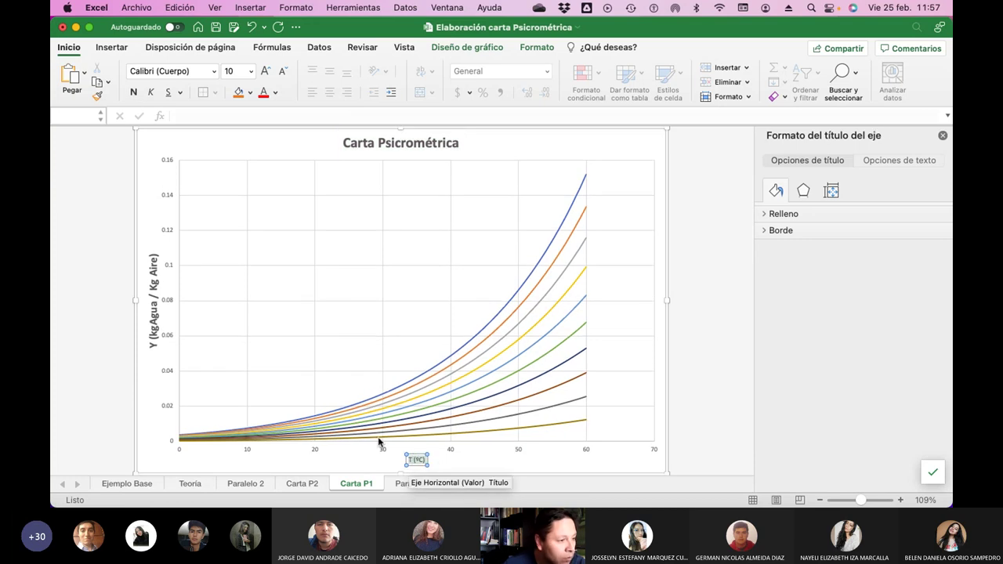
left_click(264, 71)
left_click(264, 71)
left_click(264, 72)
left_click(264, 71)
left_click(264, 71)
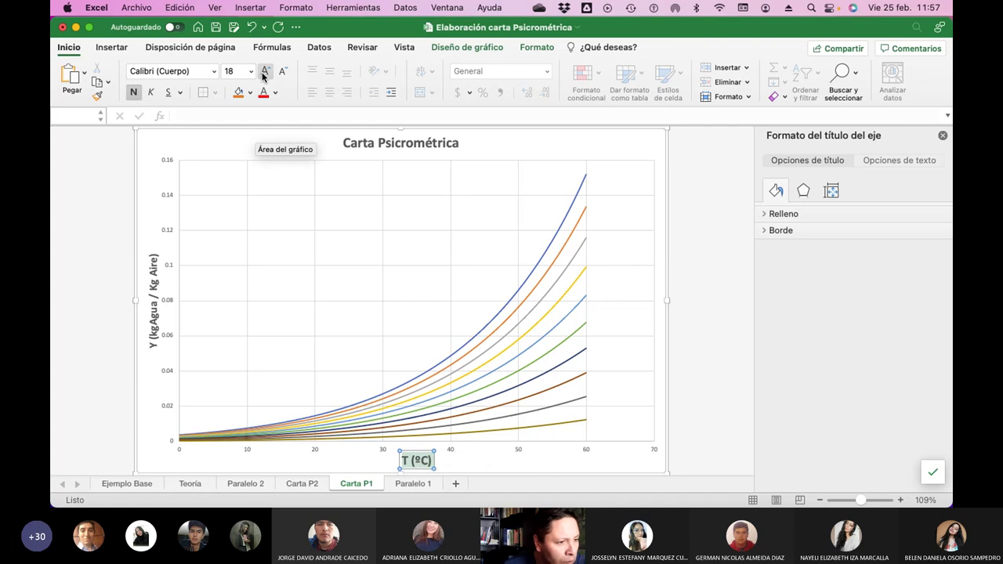
left_click(707, 279)
left_click(942, 135)
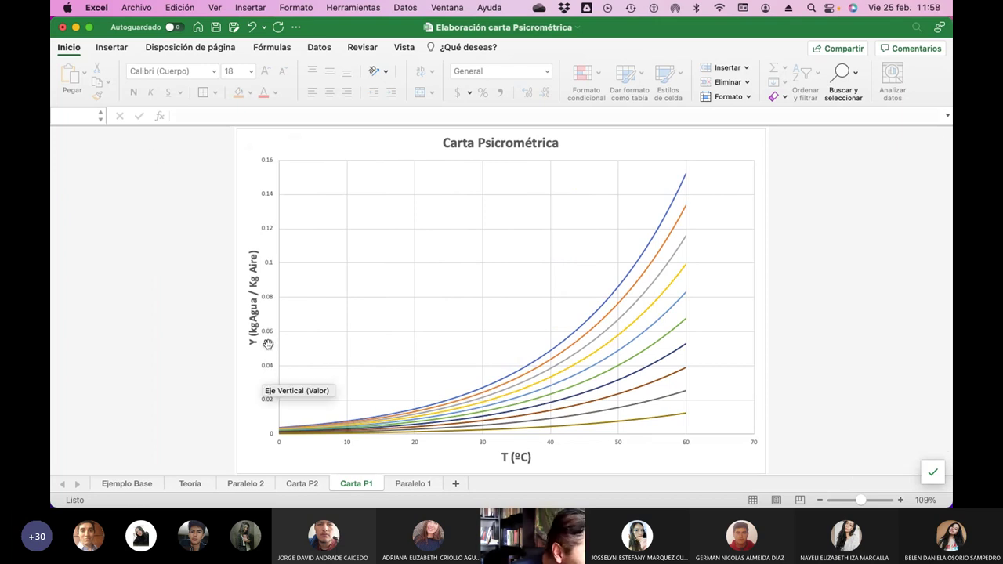
Set the maximum limit of the chart's horizontal value axis to 60.
left_click(723, 139)
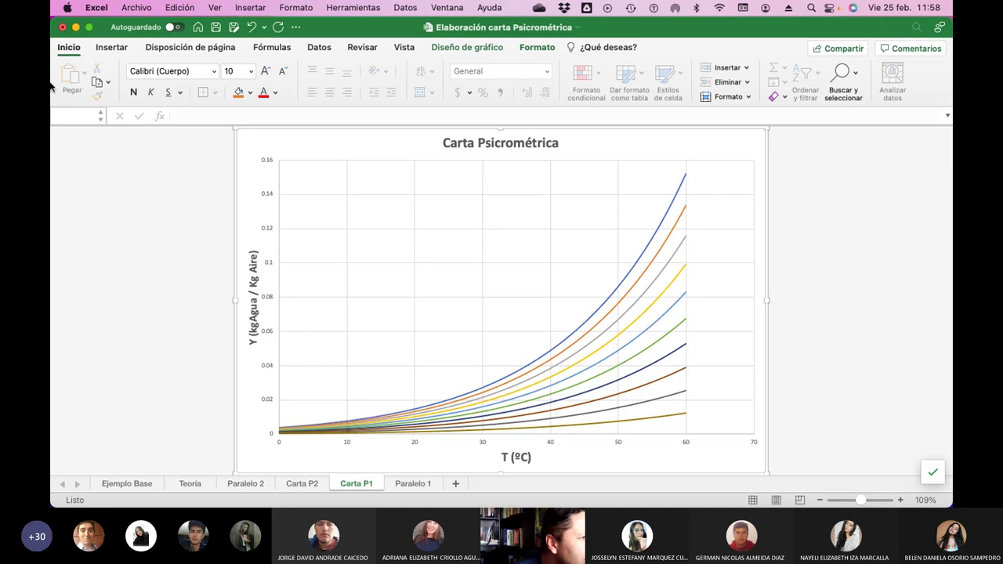
left_click(208, 72)
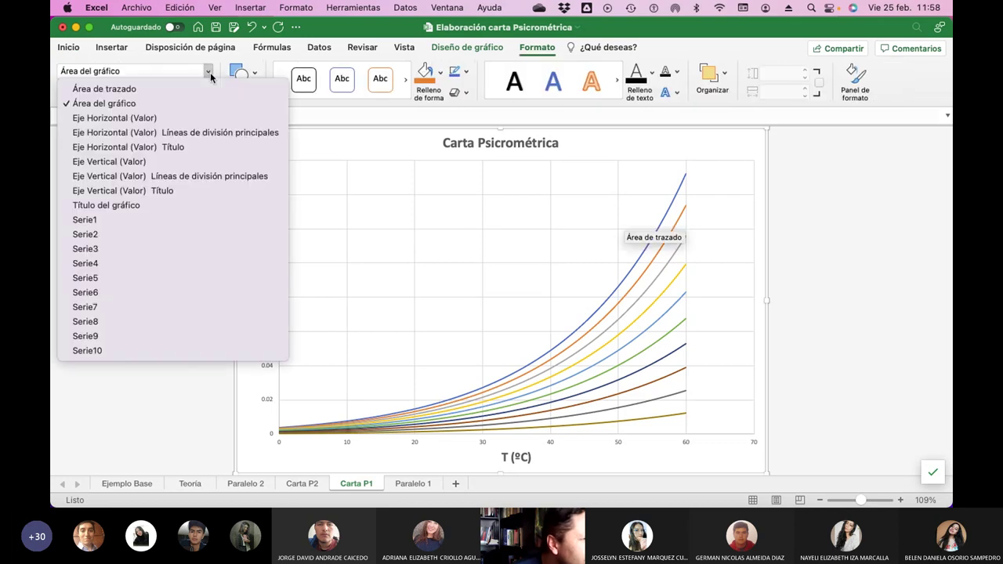
left_click(200, 117)
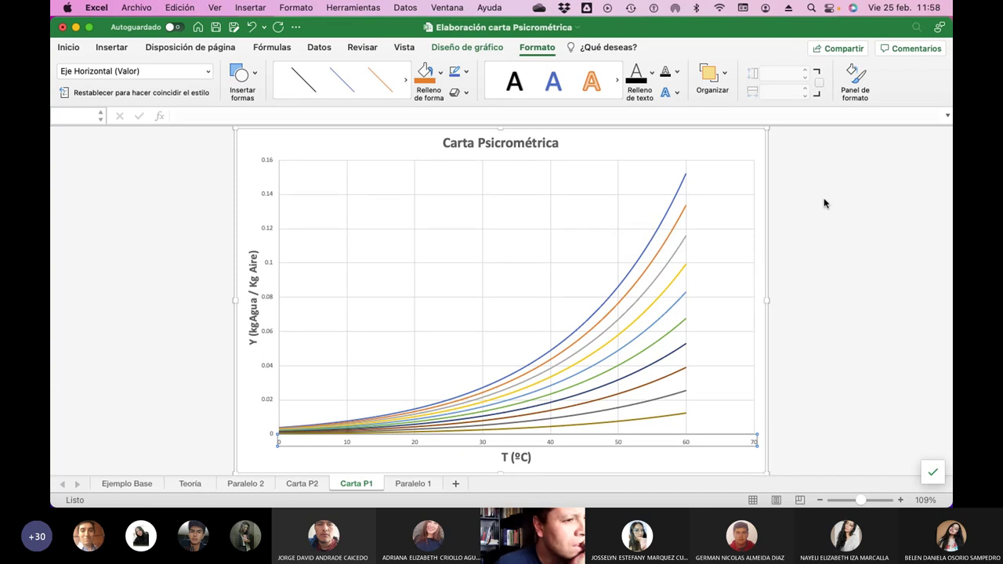
left_click(854, 86)
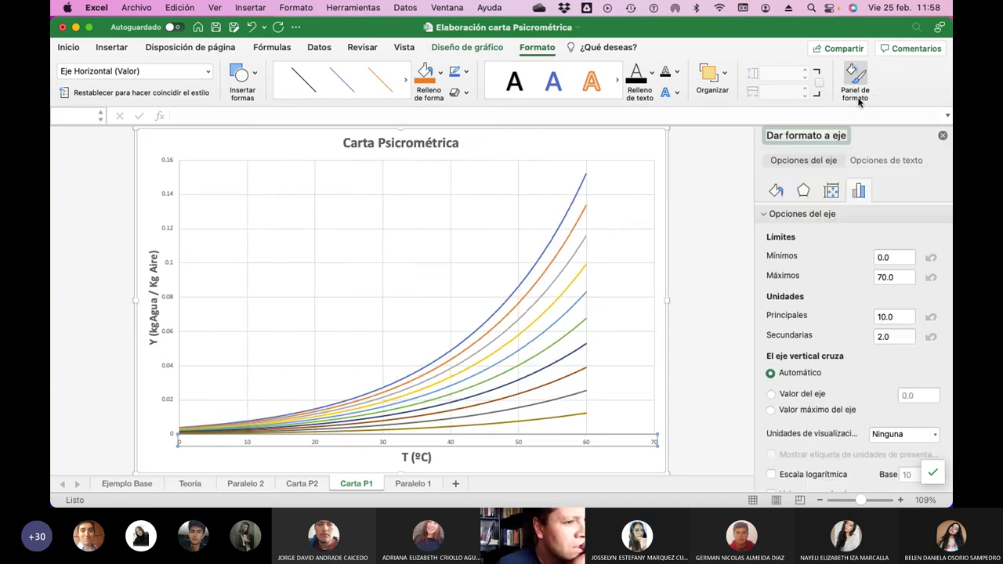
left_click(898, 277)
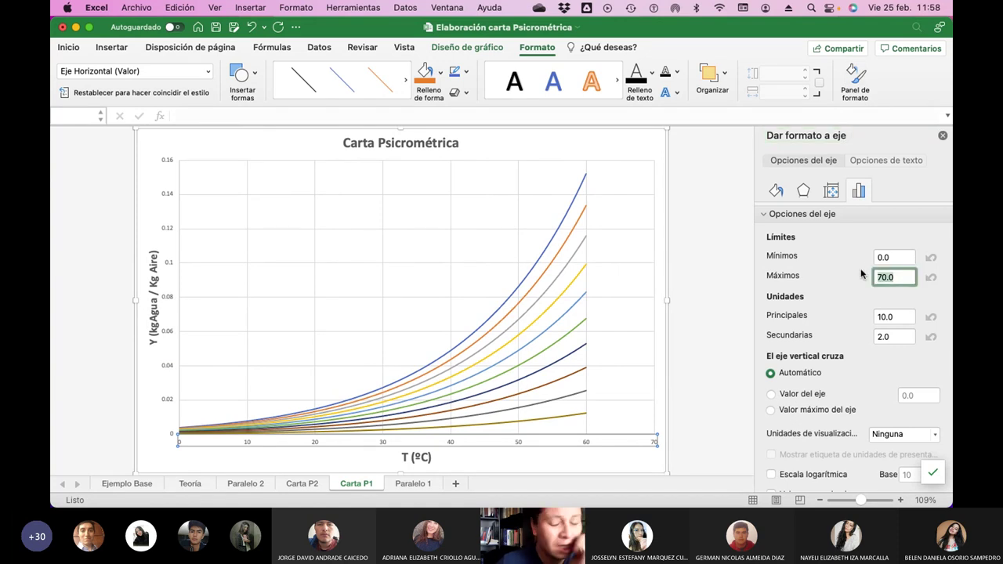
type("60")
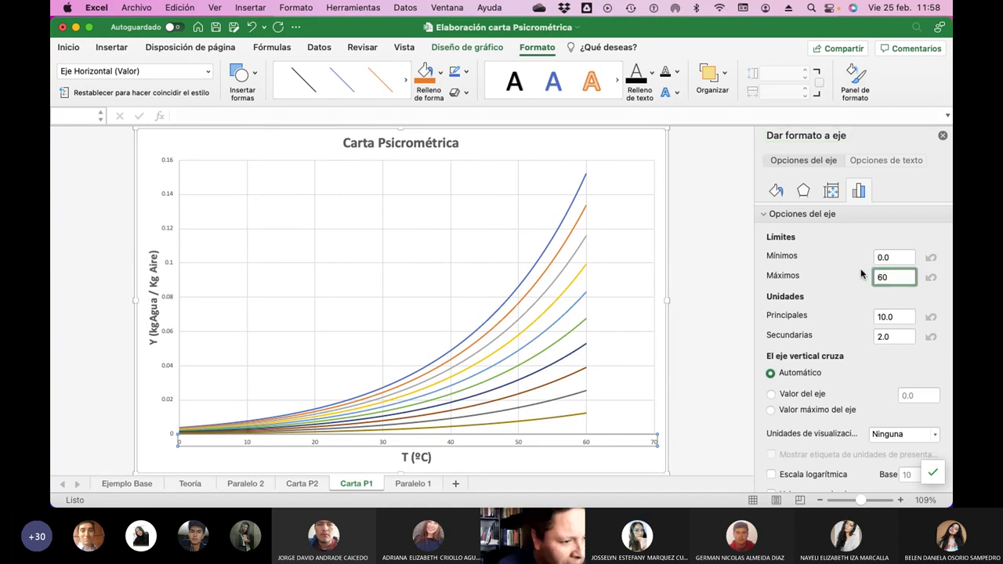
Set the horizontal axis major unit to 5 and the minor unit to 1.
left_click(903, 318)
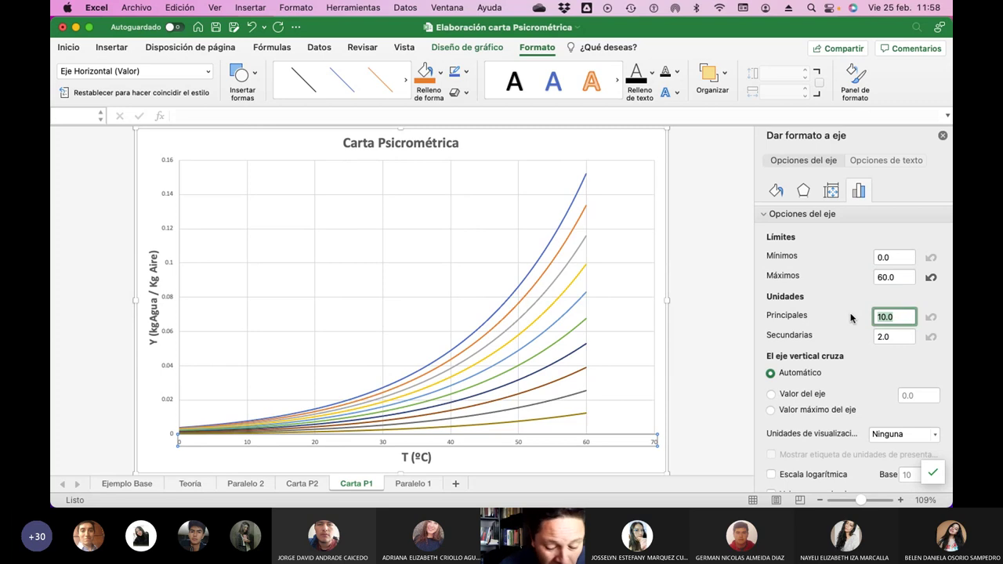
type("5")
key("Tab")
type("1")
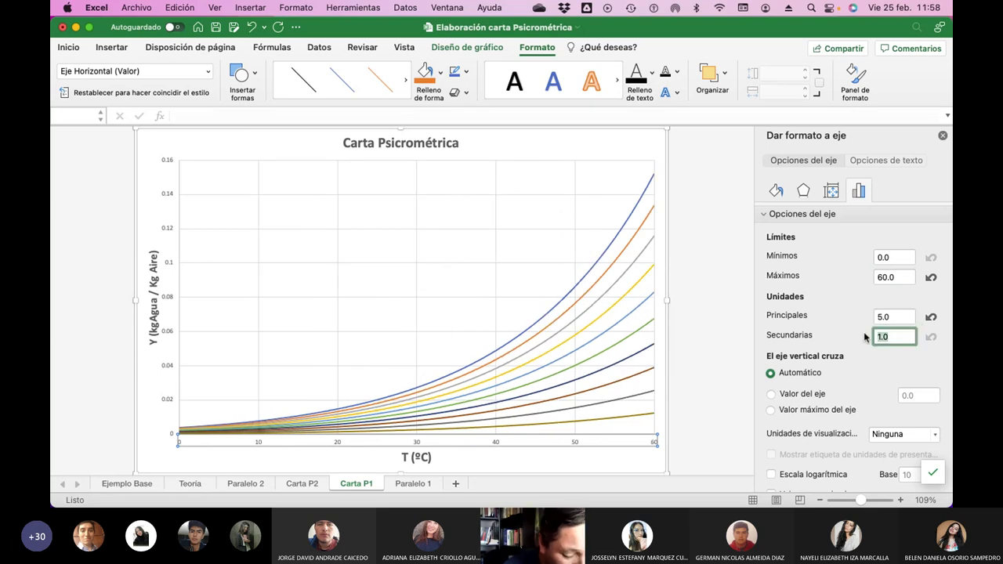
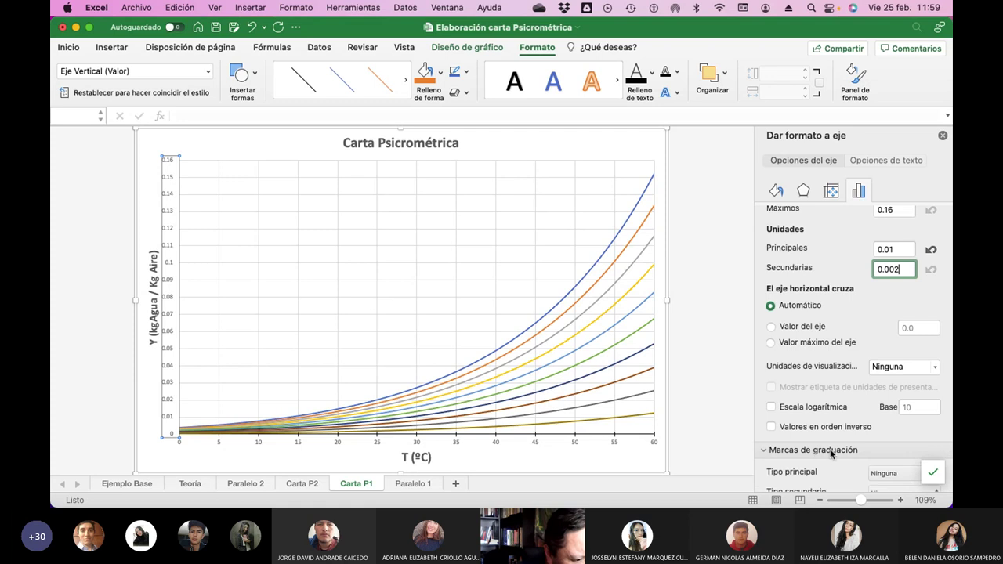
Set the vertical axis major tick marks to Cruz and colour the axis line black.
left_click(885, 425)
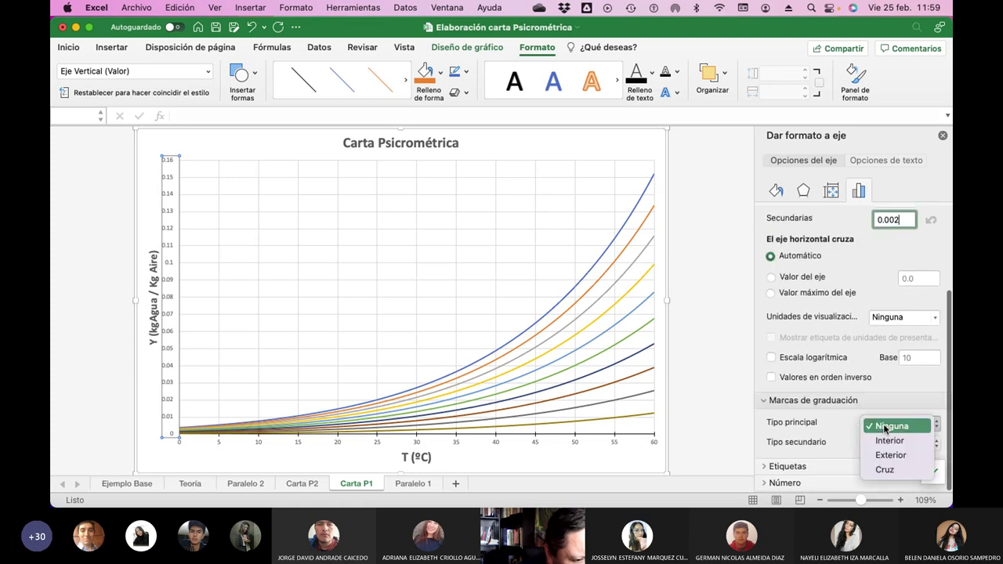
left_click(882, 469)
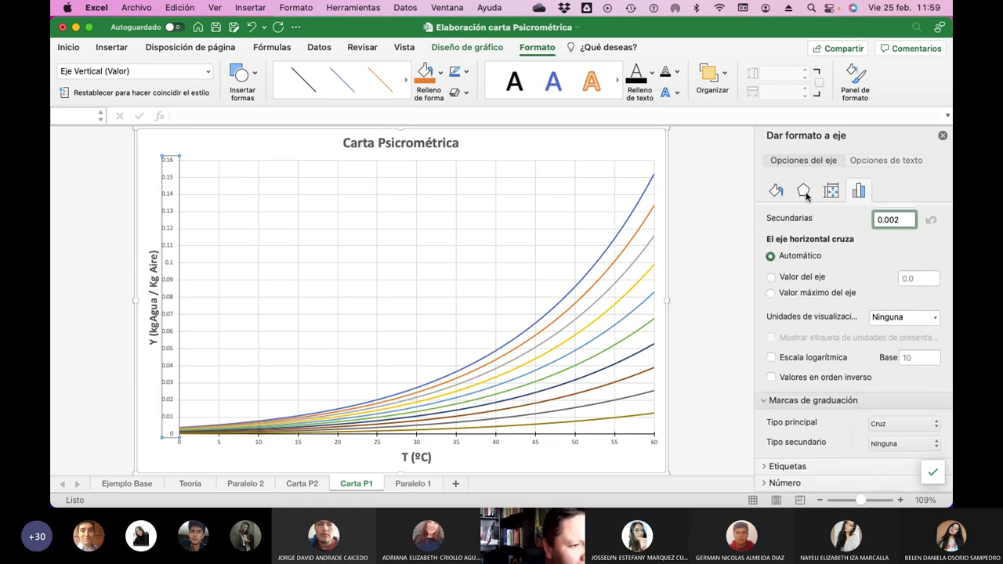
left_click(832, 191)
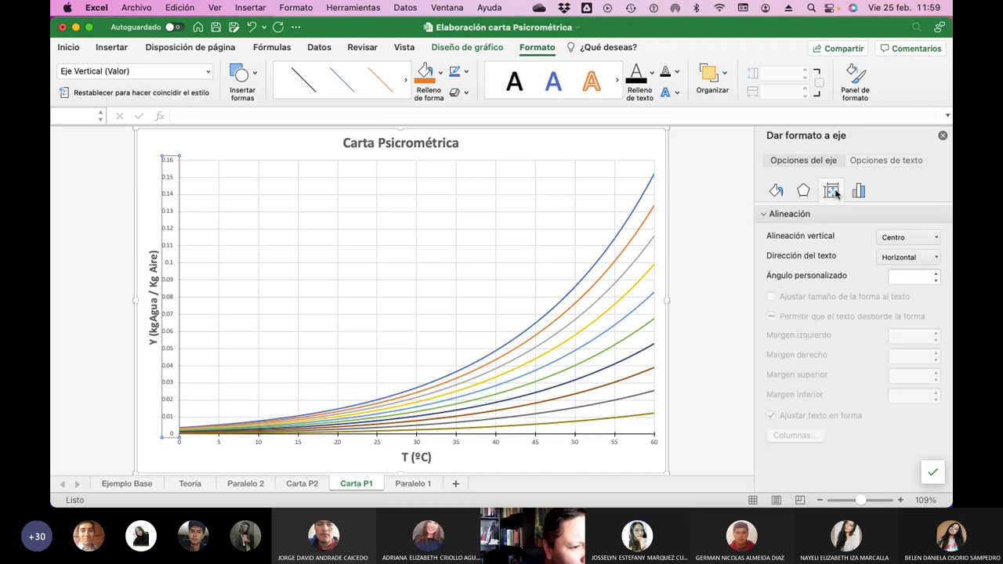
left_click(803, 192)
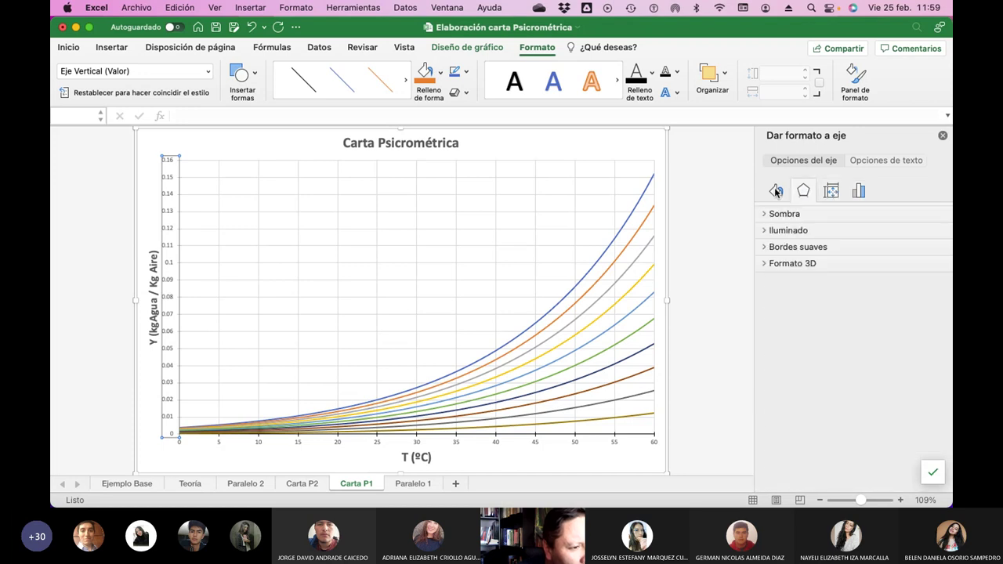
left_click(776, 191)
left_click(935, 314)
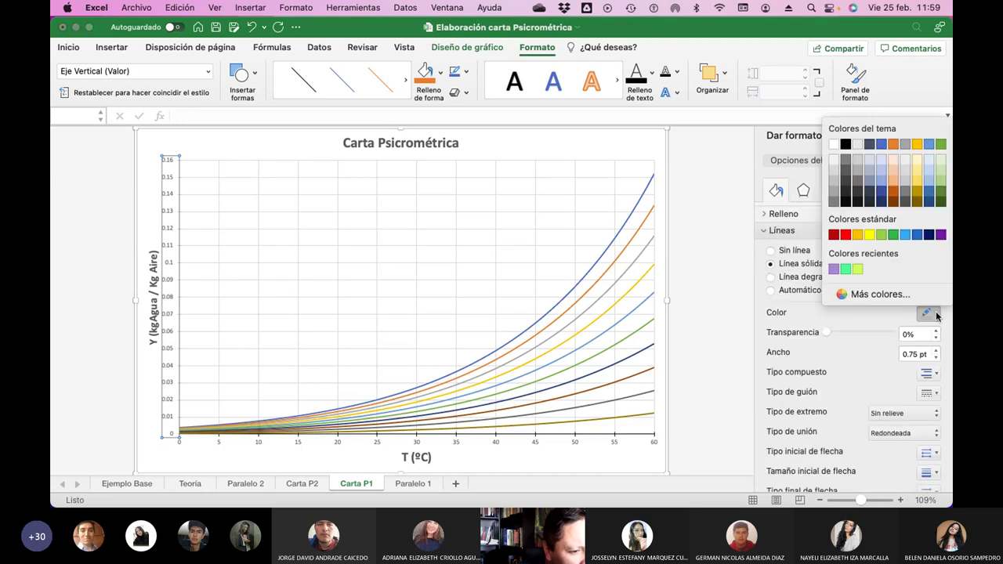
left_click(846, 144)
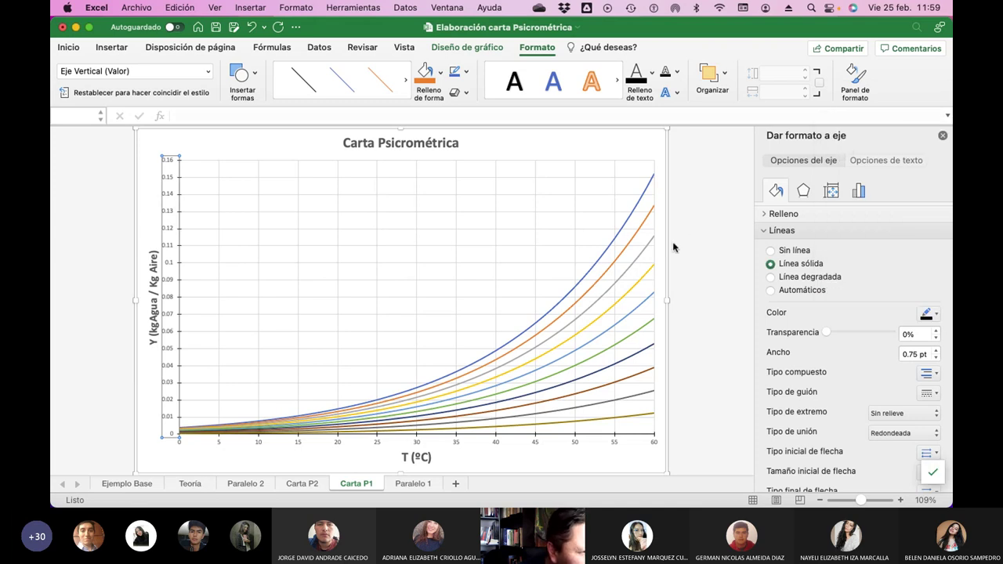
Give the plot area a solid black border and close the formatting pane.
left_click(208, 72)
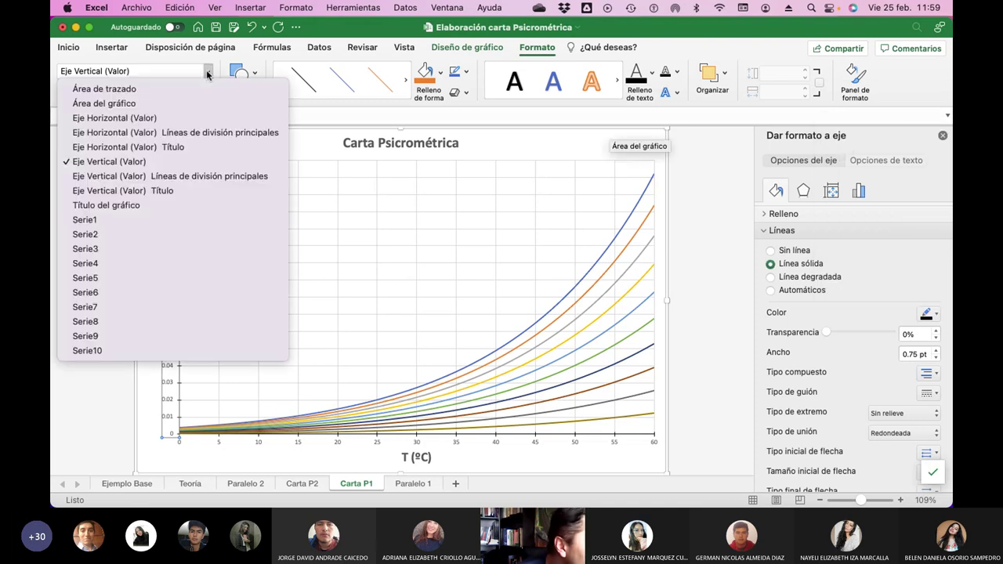
left_click(165, 88)
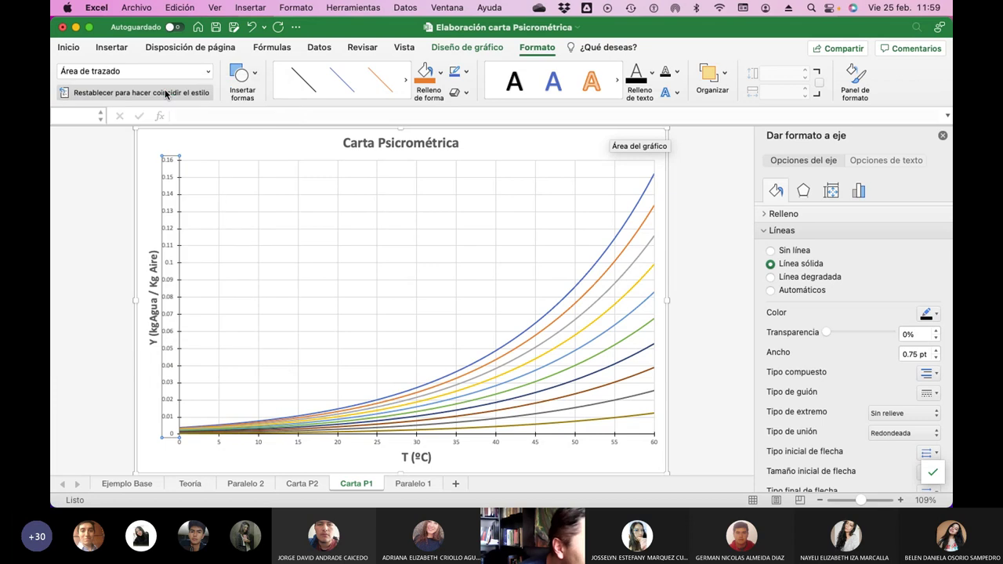
left_click(932, 290)
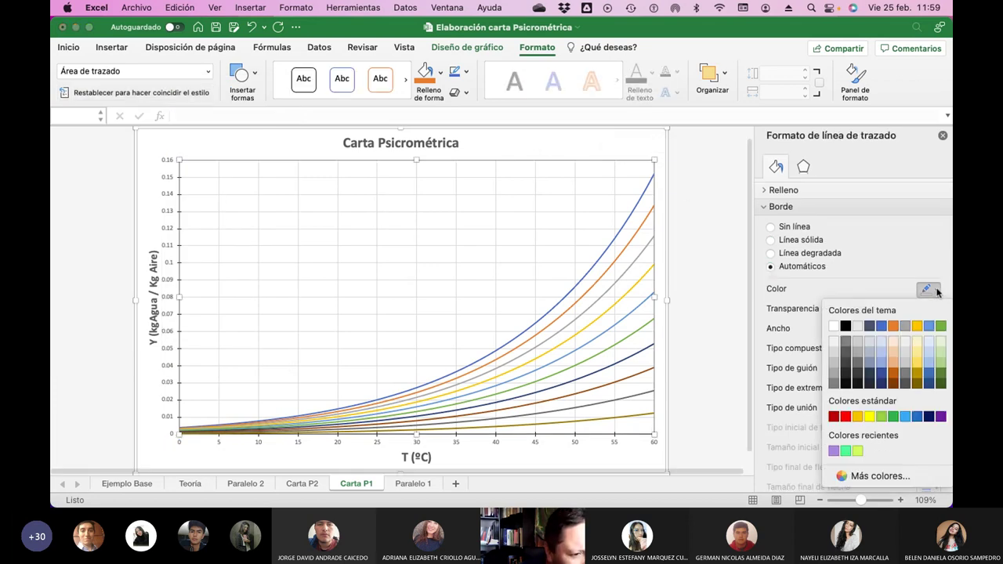
left_click(845, 326)
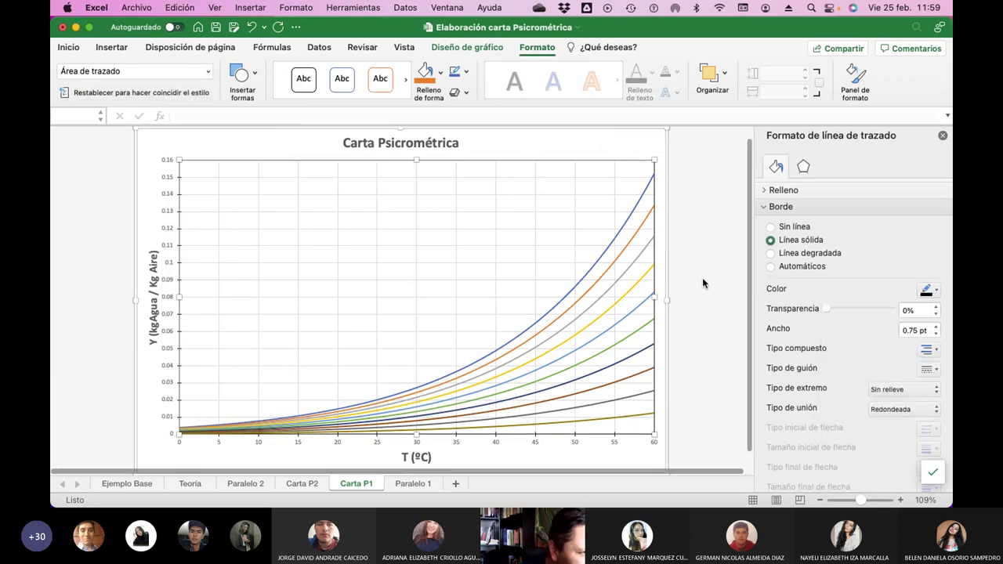
left_click(715, 267)
scroll(716, 267, "up", 5)
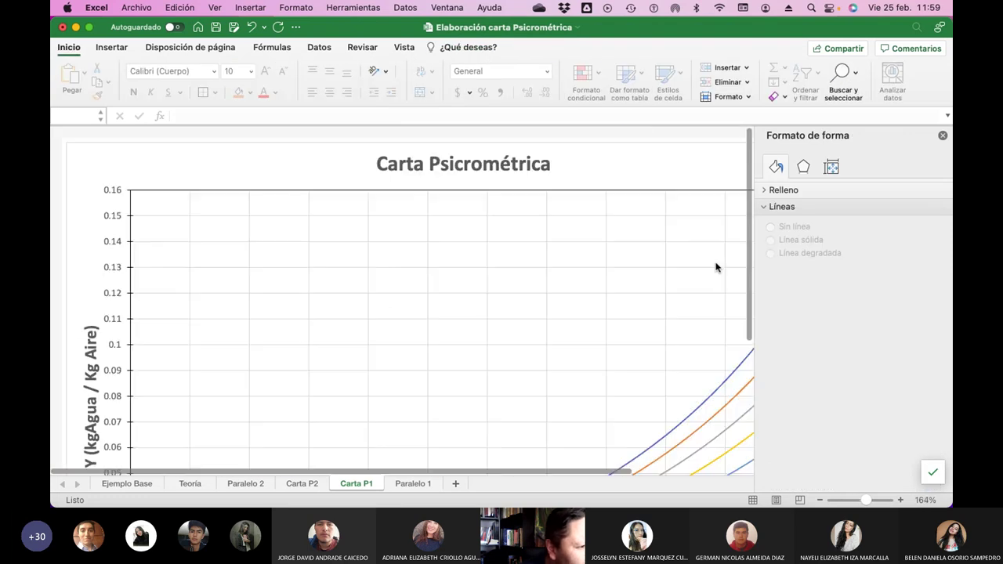
left_click(942, 135)
Compare the Carta P1 curves with the absolute humidity columns from 100% to 10% on the Paralelo 1 sheet.
scroll(923, 229, "down", 2)
scroll(923, 229, "down", 3)
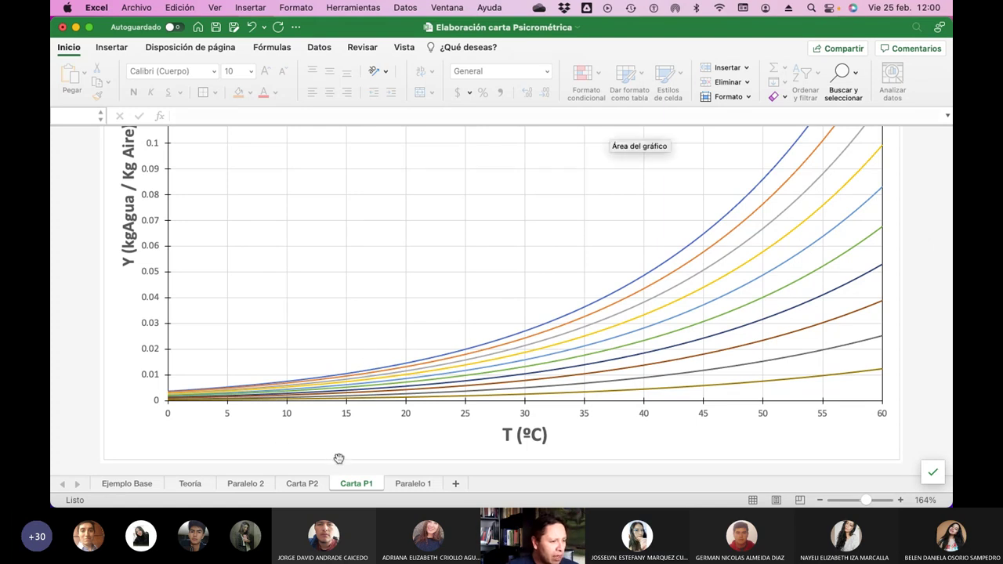
scroll(335, 450, "up", 5)
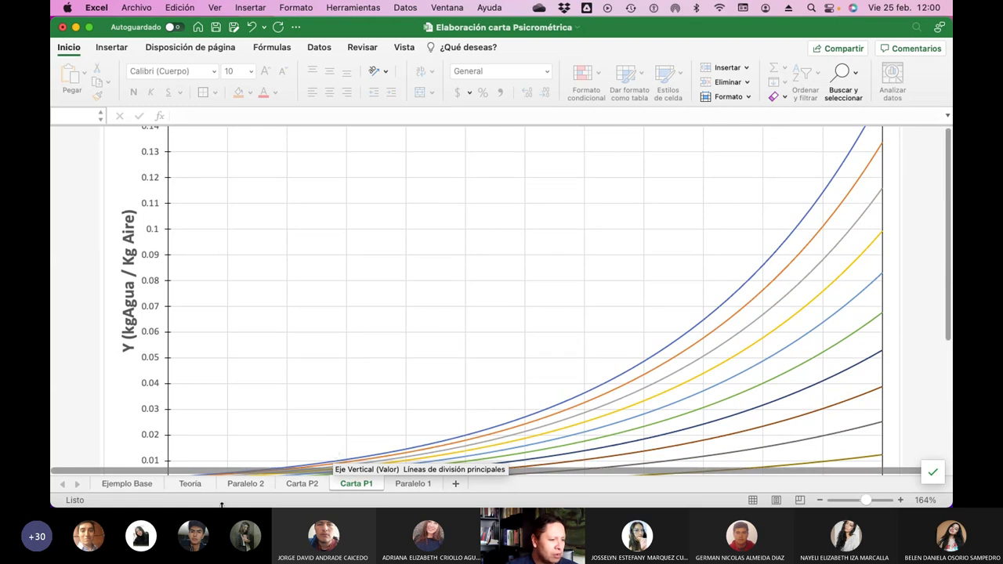
left_click(427, 485)
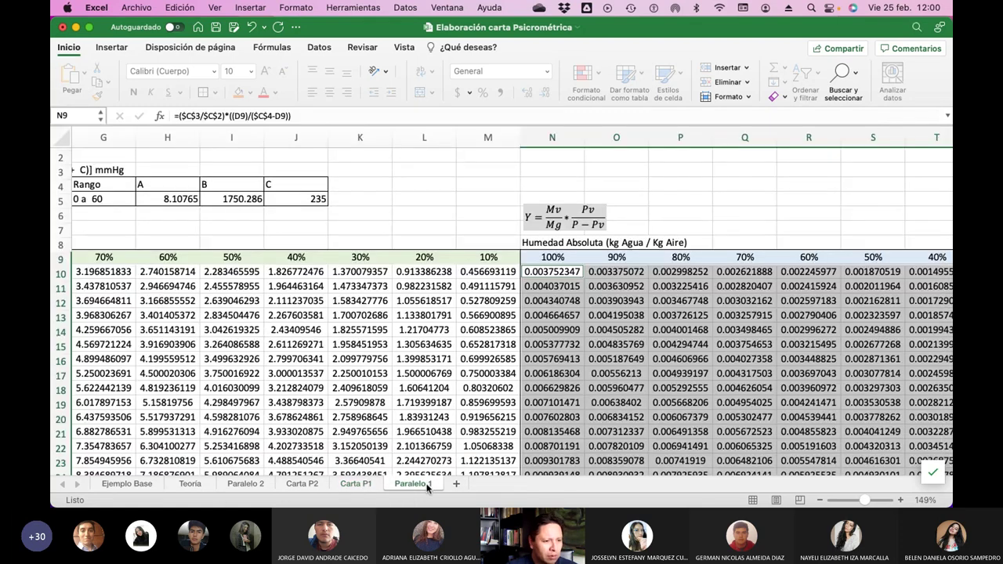
scroll(699, 330, "right", 5)
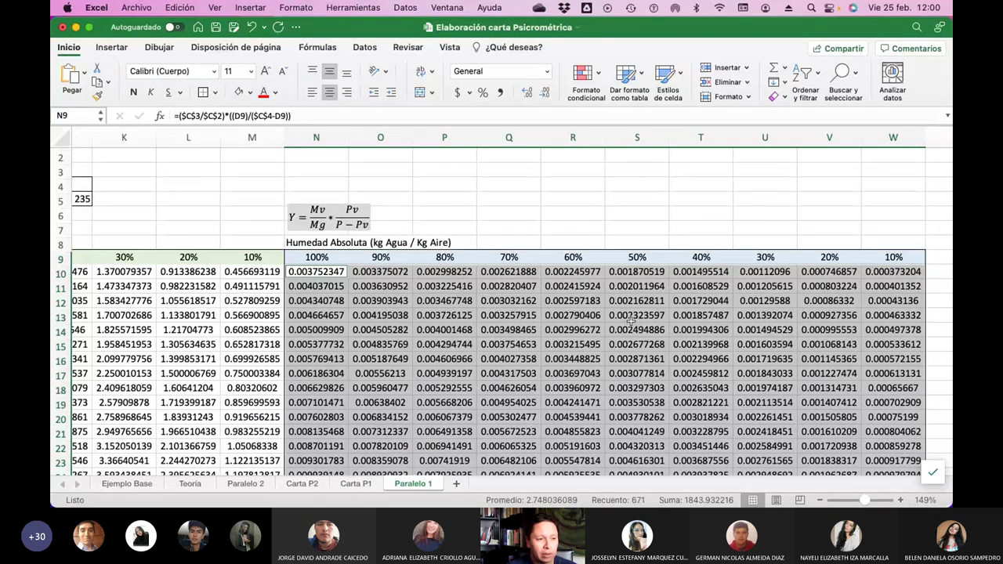
left_click(363, 483)
scroll(437, 312, "down", 2)
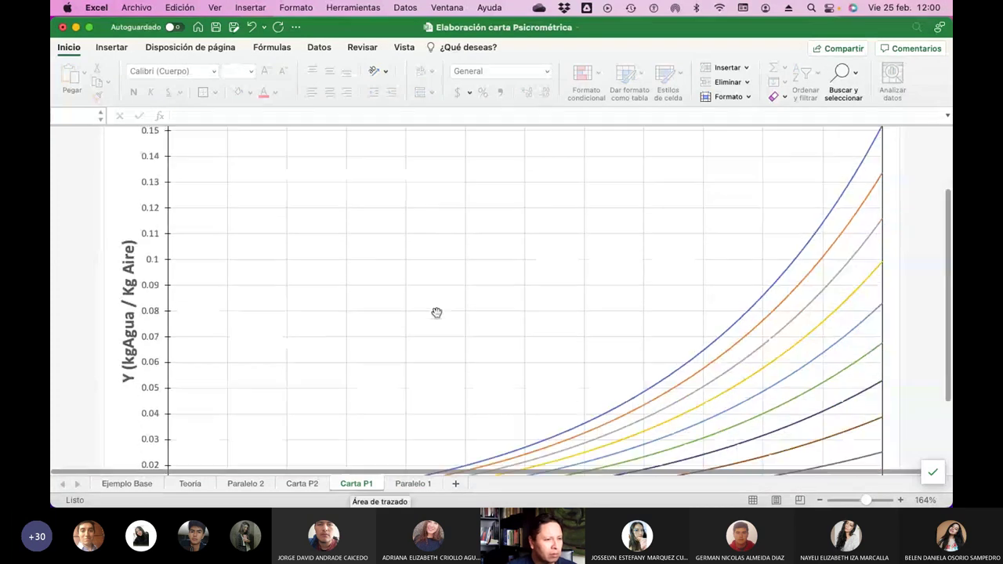
Collapse the ribbon and zoom the Carta P1 sheet out to 91% to fit the whole chart.
left_click(70, 50)
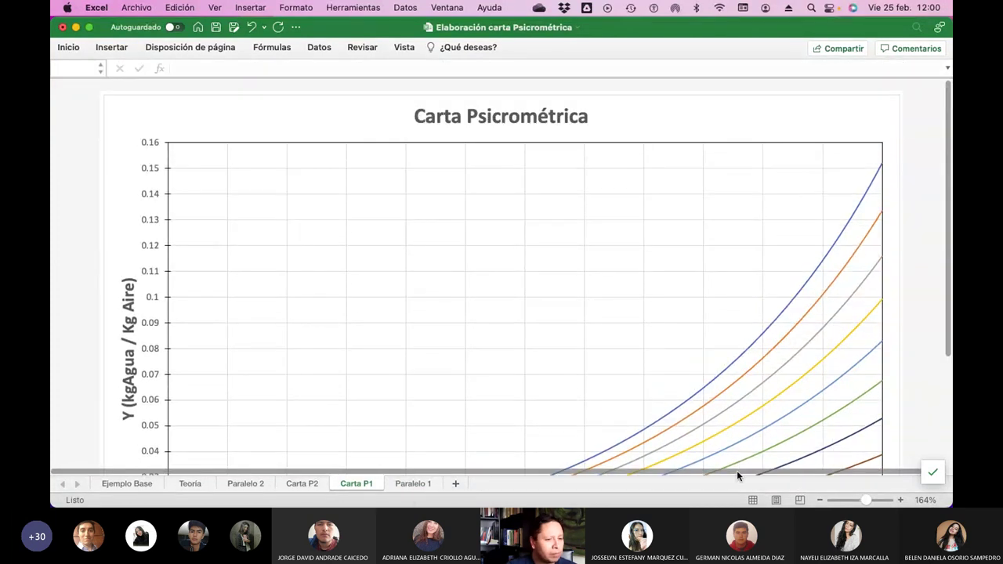
left_click_drag(867, 501, 857, 504)
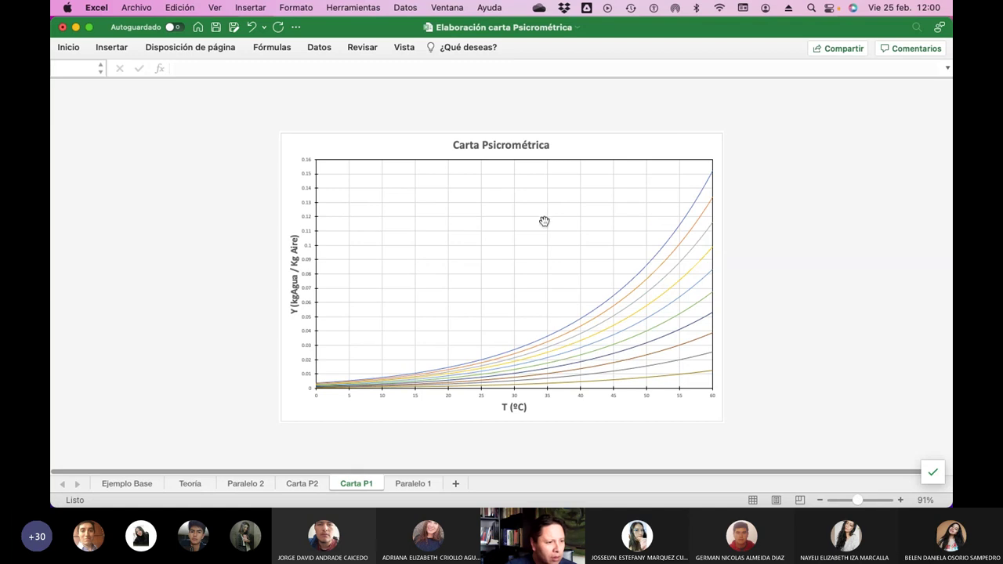
Examine the chart's data source settings for the series and their X and Y ranges, and leave them without changes.
right_click(491, 224)
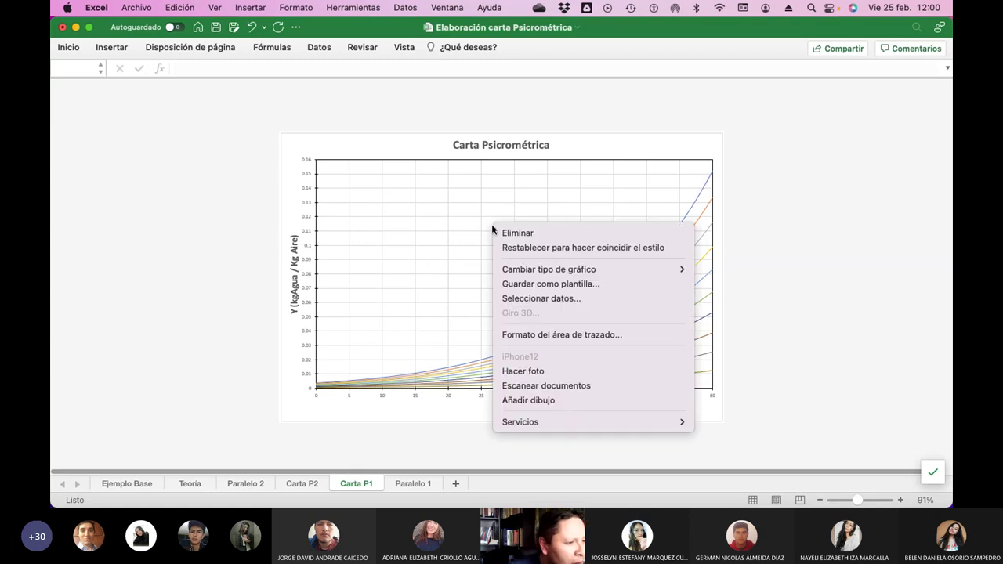
left_click(541, 299)
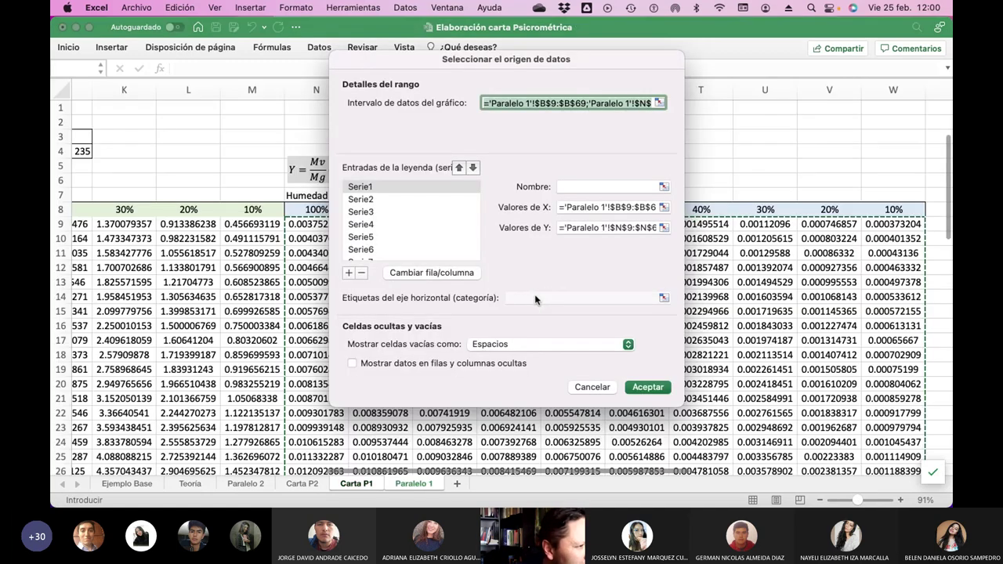
left_click_drag(433, 65, 415, 82)
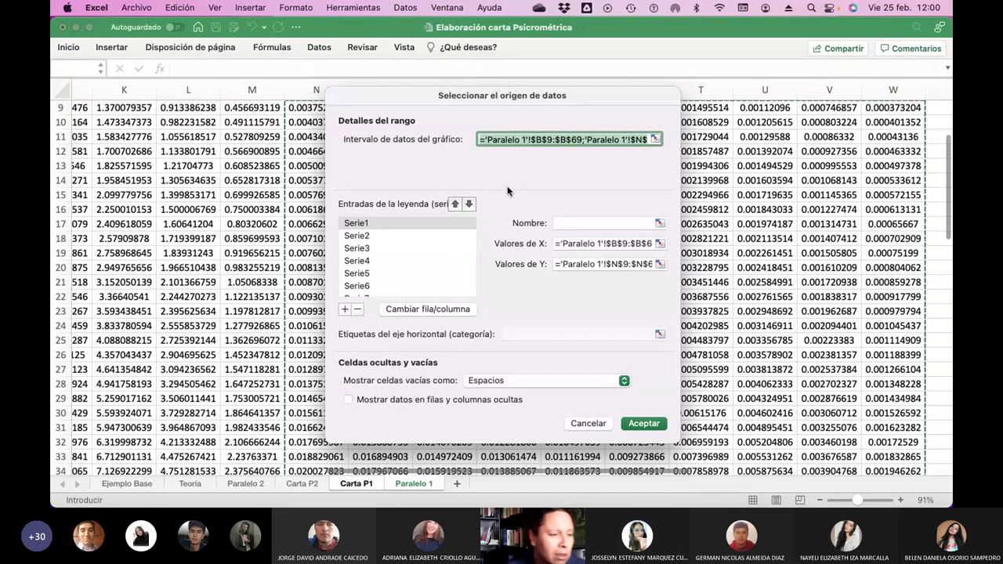
left_click(582, 424)
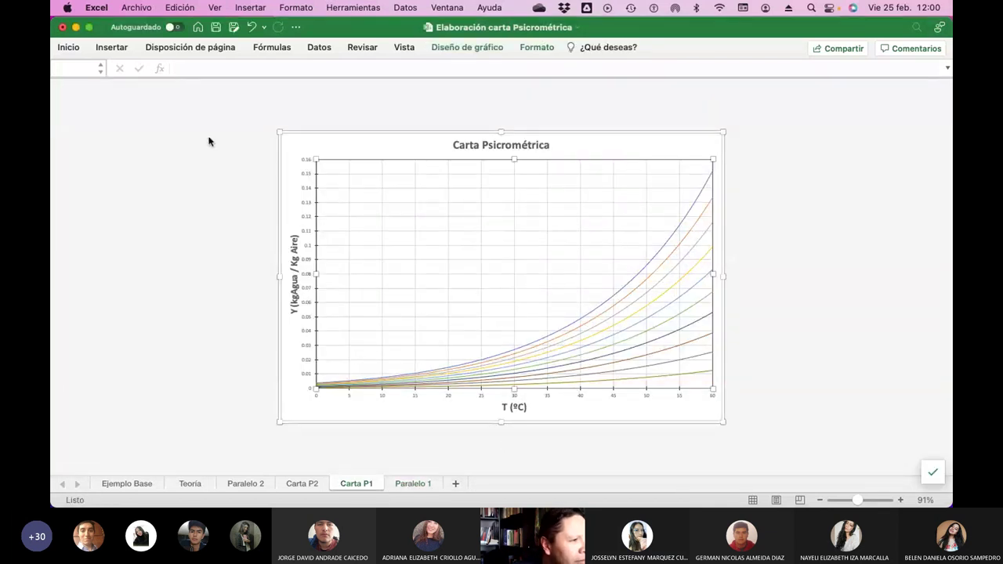
Set the secondary tick mark type of the vertical humidity axis to Cruz.
left_click(69, 49)
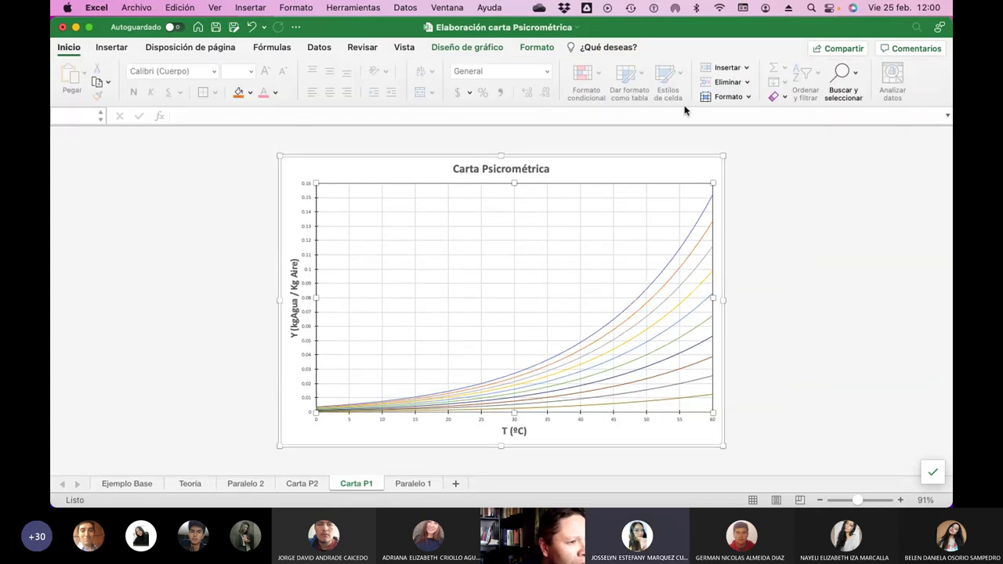
left_click(535, 49)
left_click(207, 72)
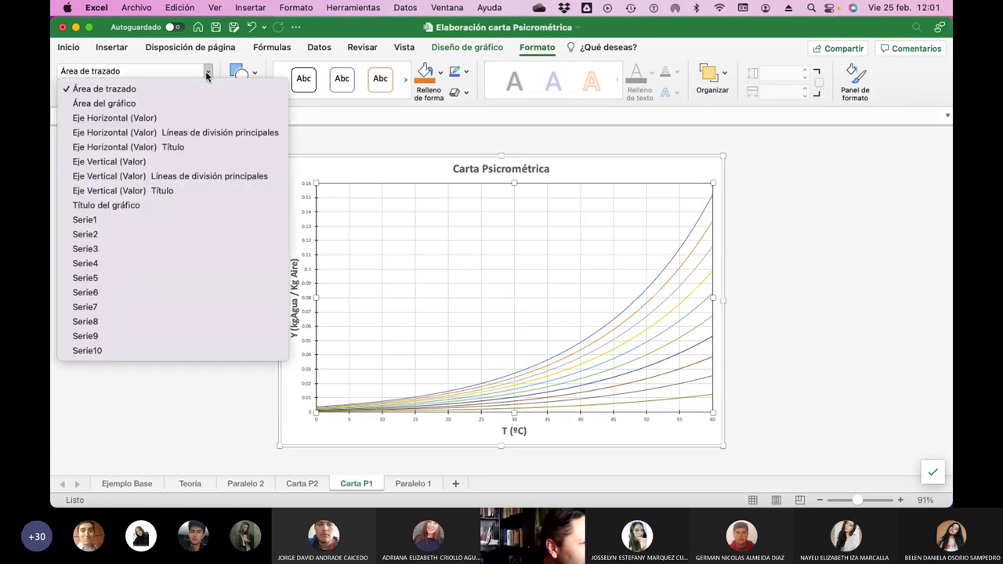
left_click(202, 161)
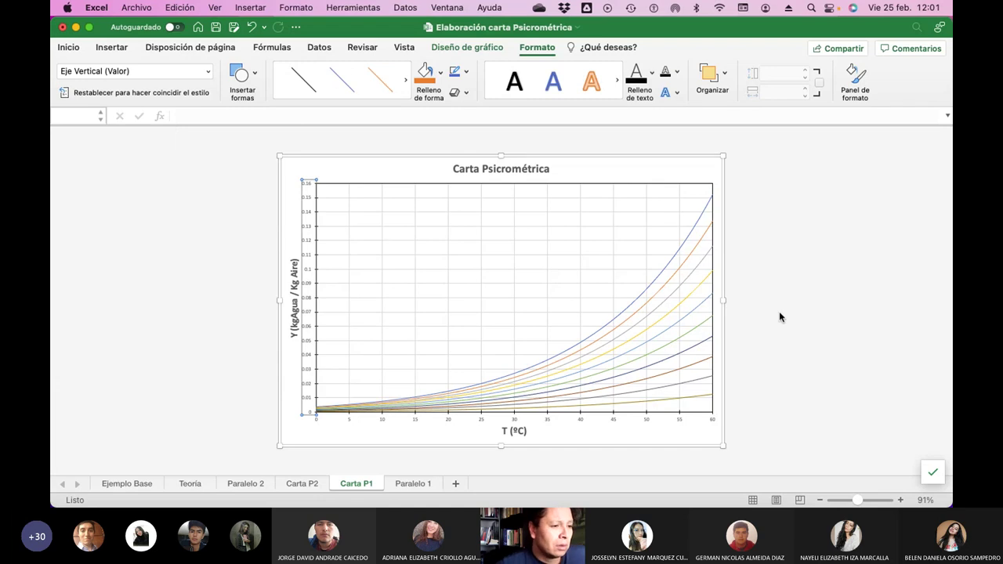
left_click(853, 75)
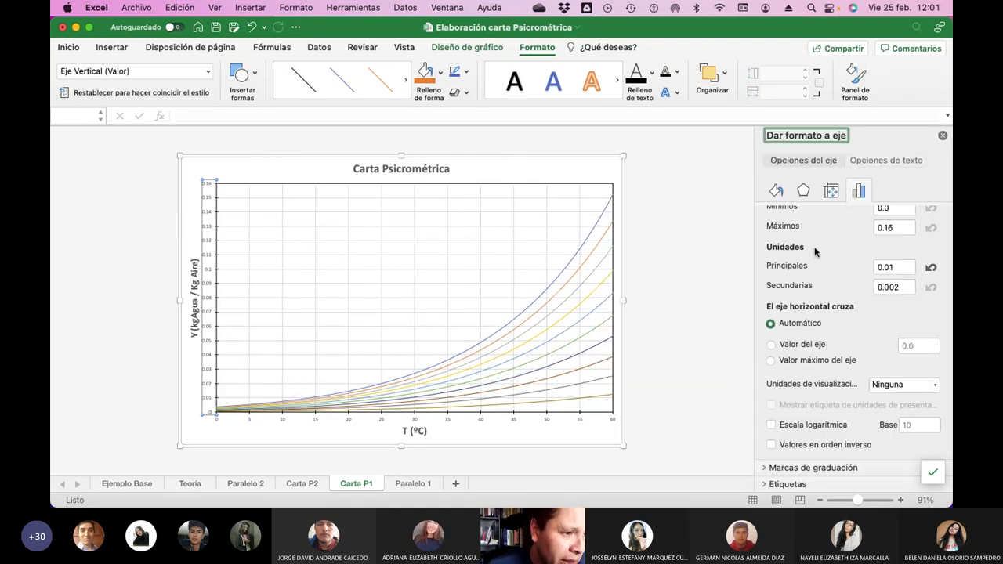
scroll(862, 292, "up", 3)
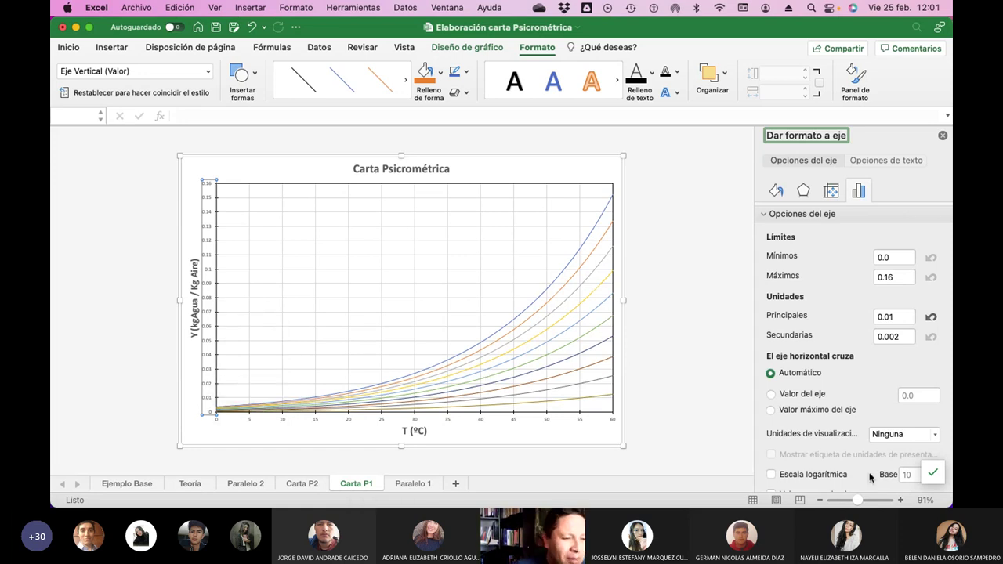
scroll(836, 413, "down", 4)
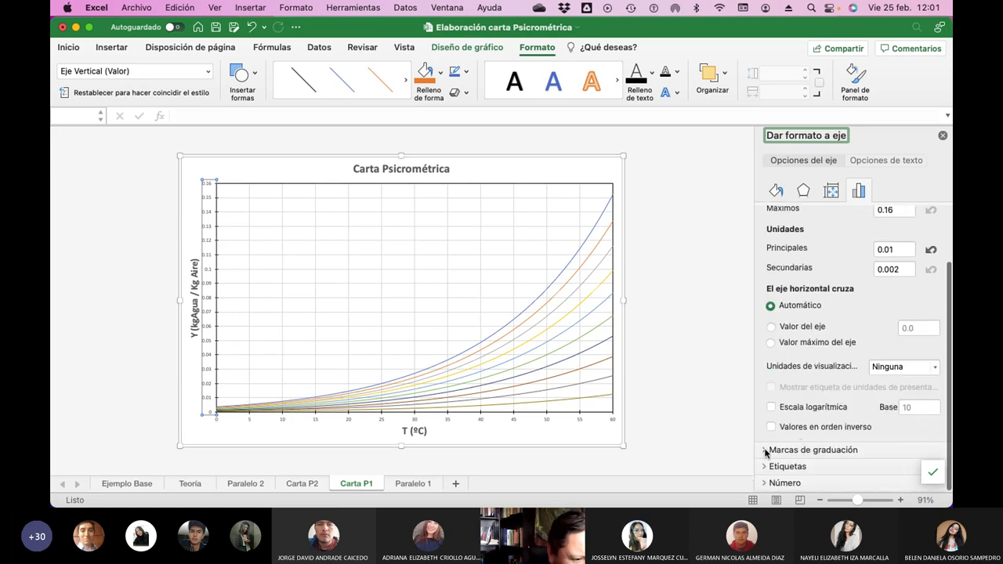
left_click(766, 453)
scroll(859, 440, "down", 4)
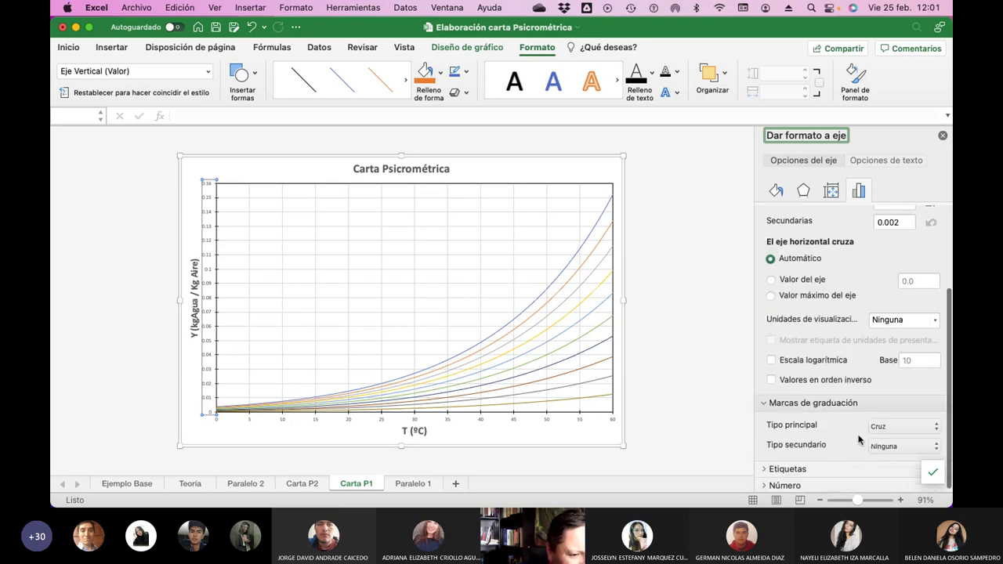
left_click(936, 444)
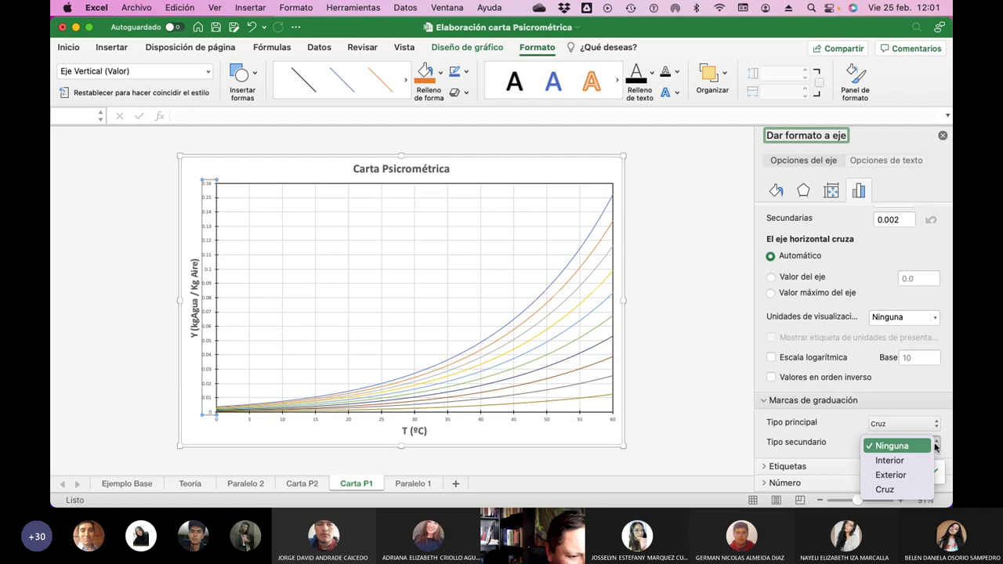
left_click(894, 487)
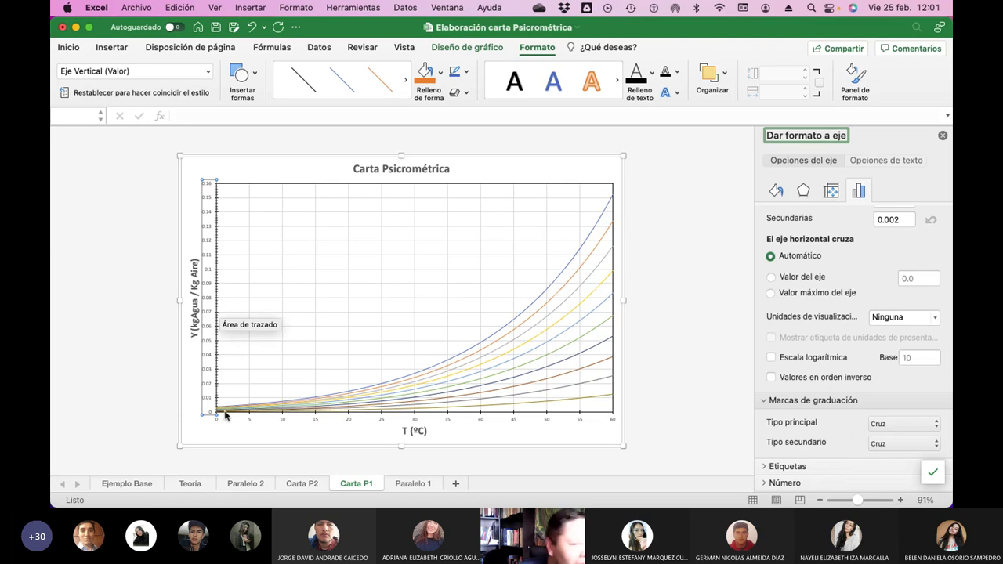
Set the secondary tick mark type of the horizontal temperature axis to Cruz.
left_click(208, 71)
left_click(157, 116)
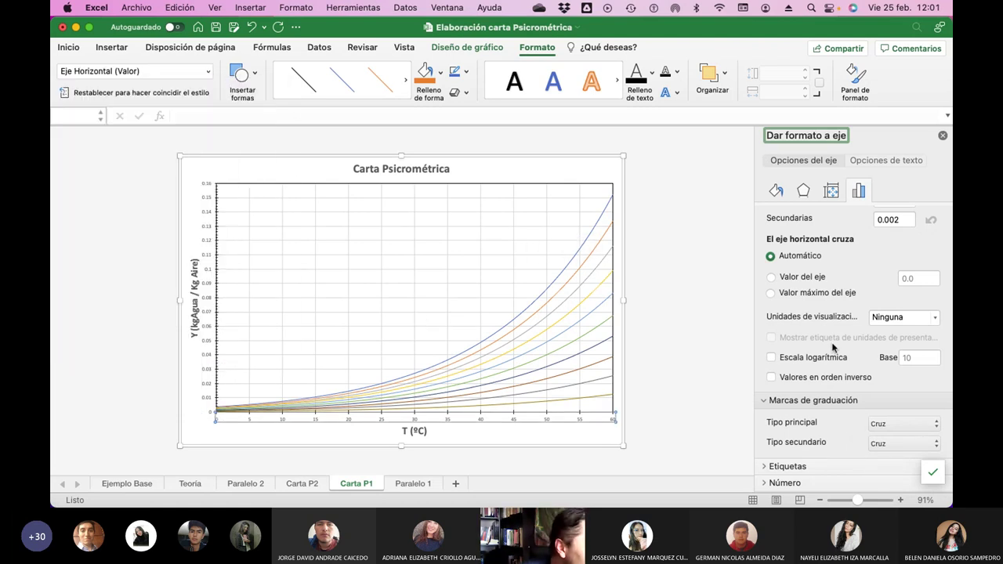
left_click(897, 444)
left_click(895, 489)
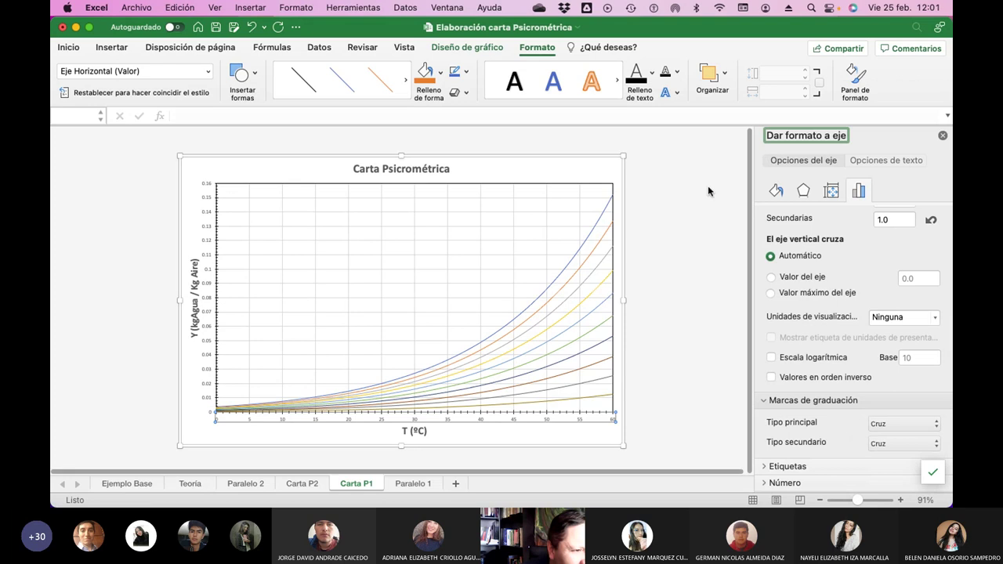
Zoom the Carta P1 sheet with the Ajustar selección option.
left_click(925, 500)
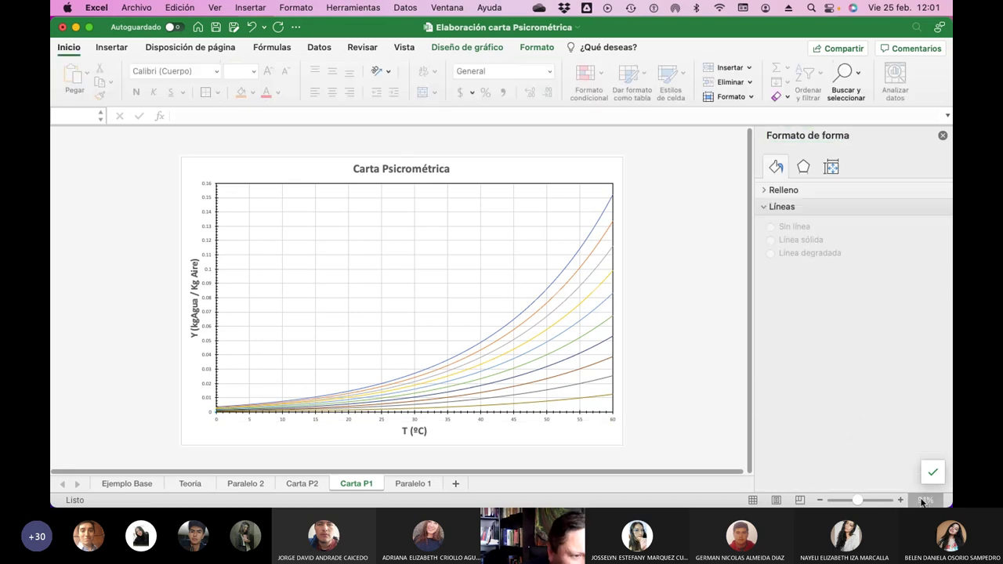
left_click(455, 236)
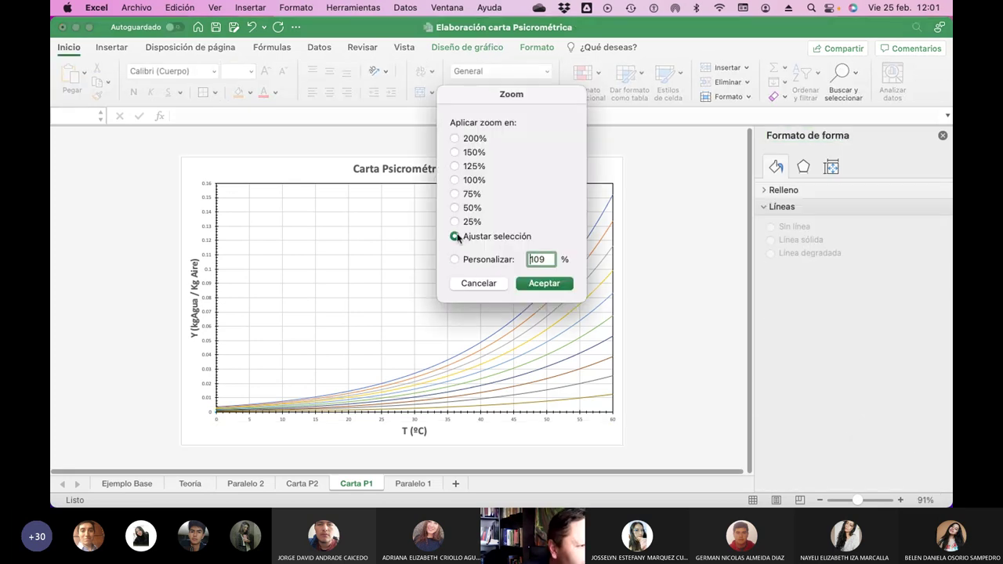
left_click(548, 283)
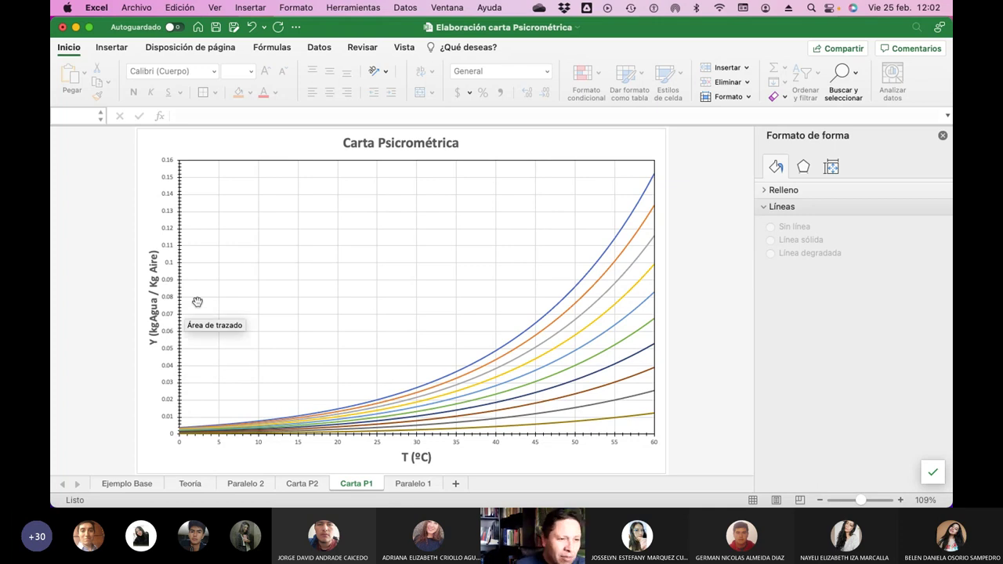
Recolor the 90% relative humidity curve, second from the top, with the theme blue used by the 100% curve.
left_click(568, 299)
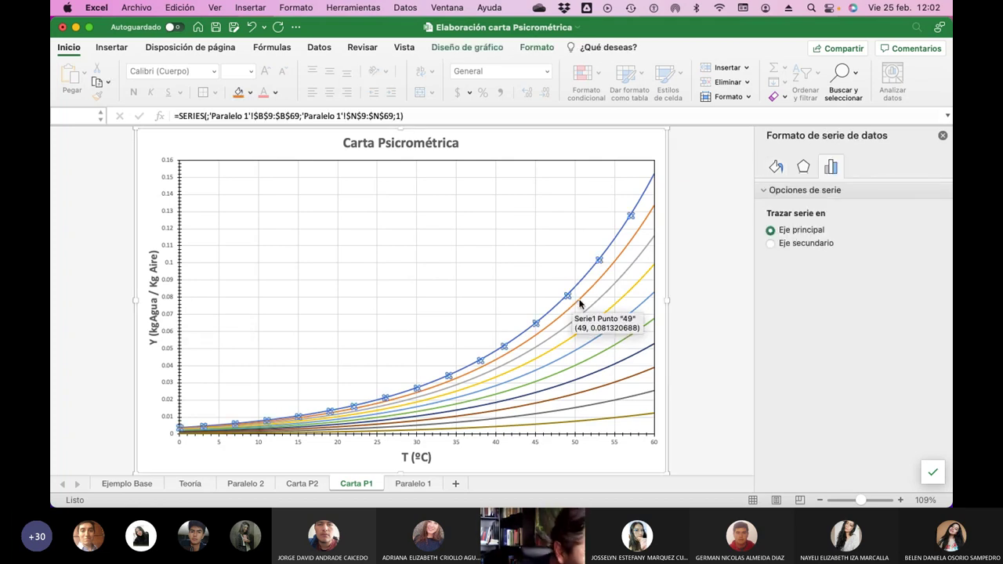
left_click(580, 303)
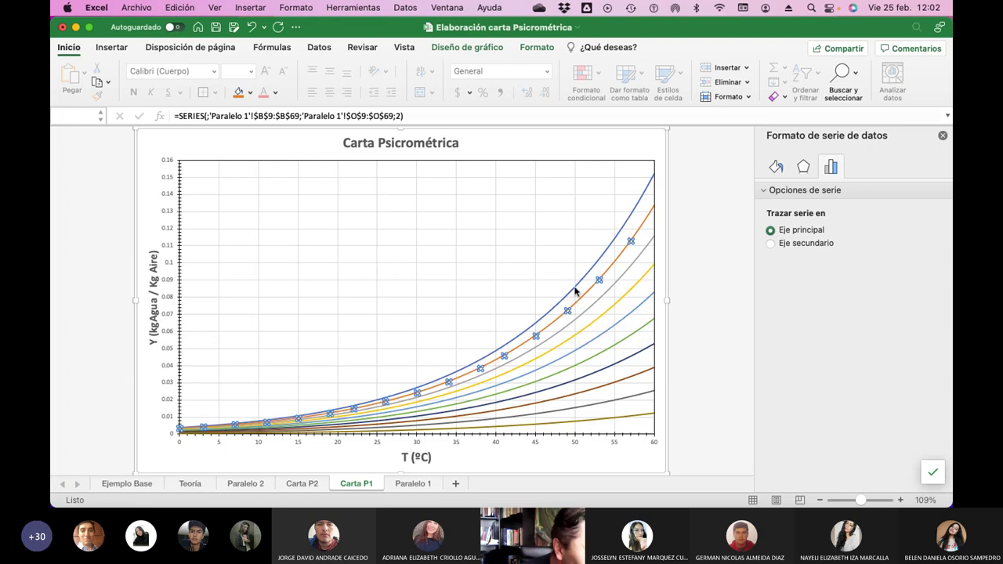
left_click(575, 289)
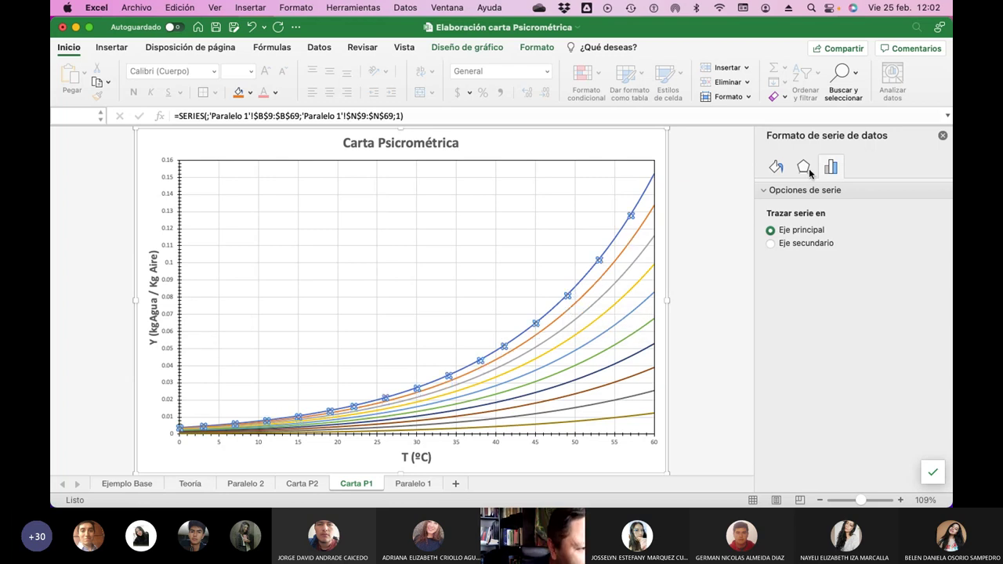
left_click(776, 169)
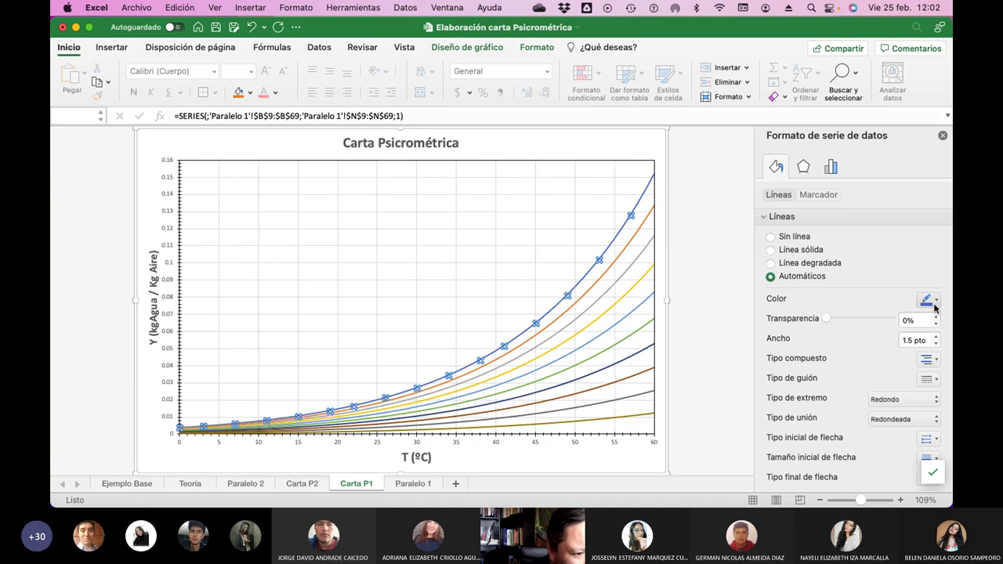
left_click(586, 295)
left_click(934, 301)
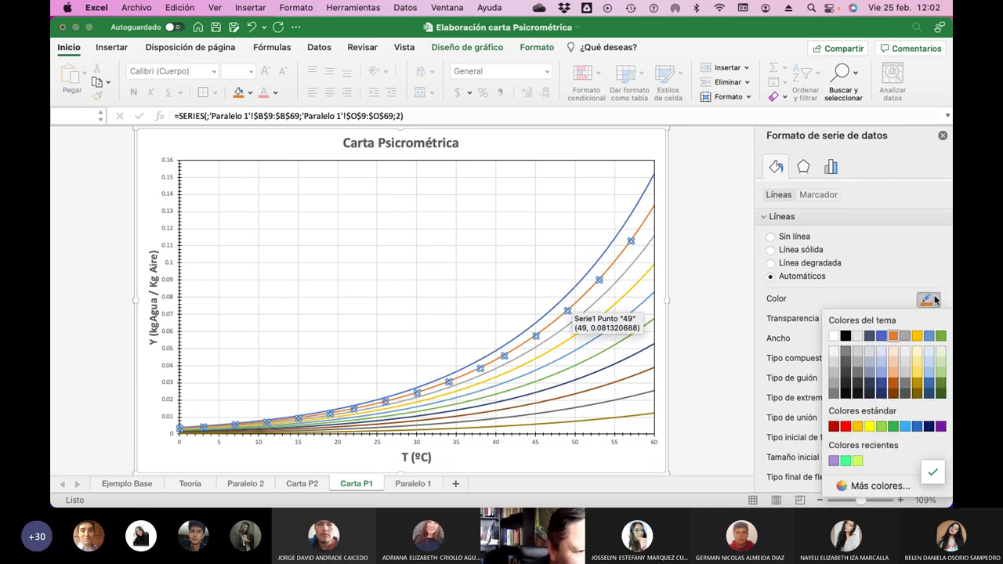
left_click(881, 335)
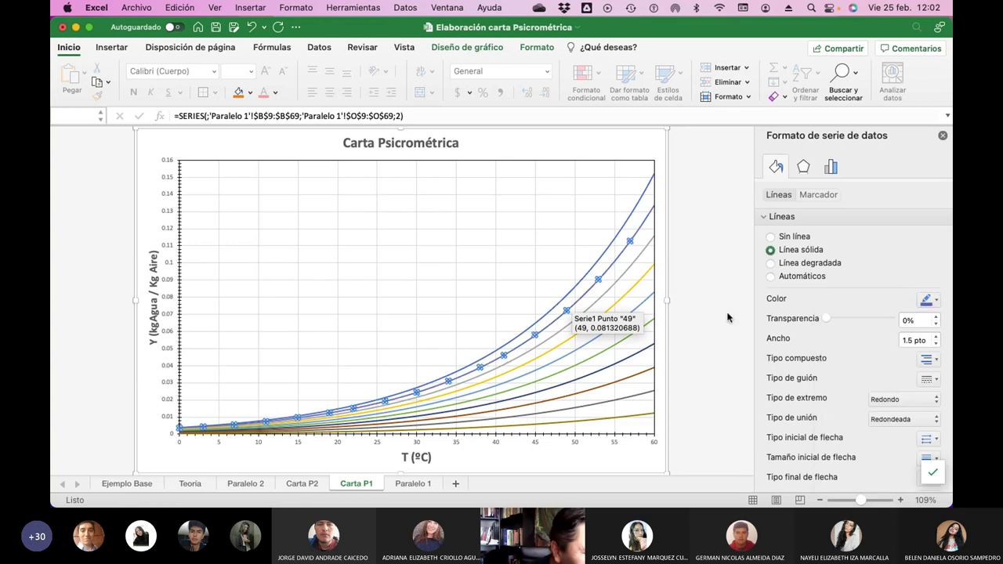
Recolor the third and fourth curves from the top, for 80% and 70% humidity, with the same theme blue.
left_click(605, 297)
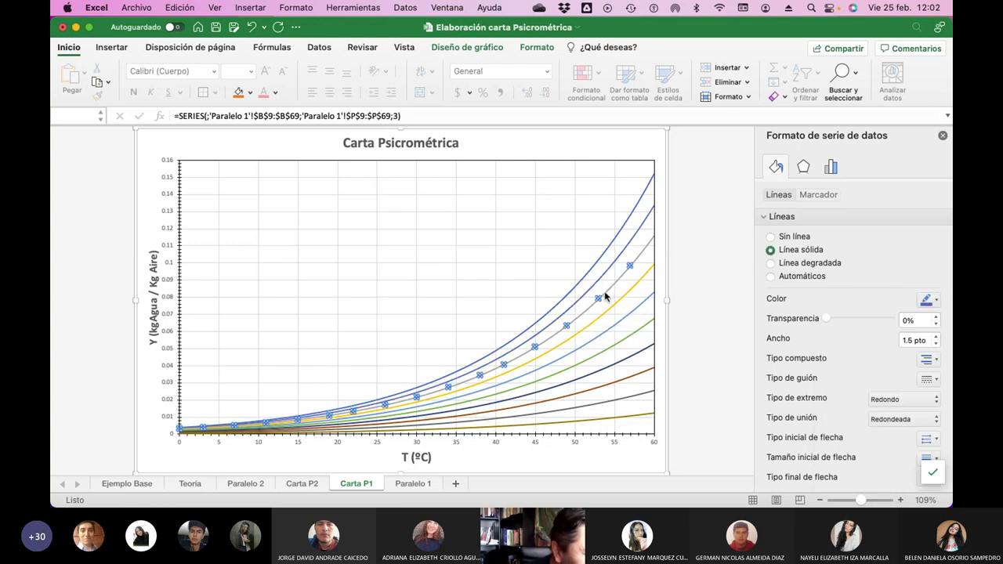
left_click(934, 300)
left_click(882, 336)
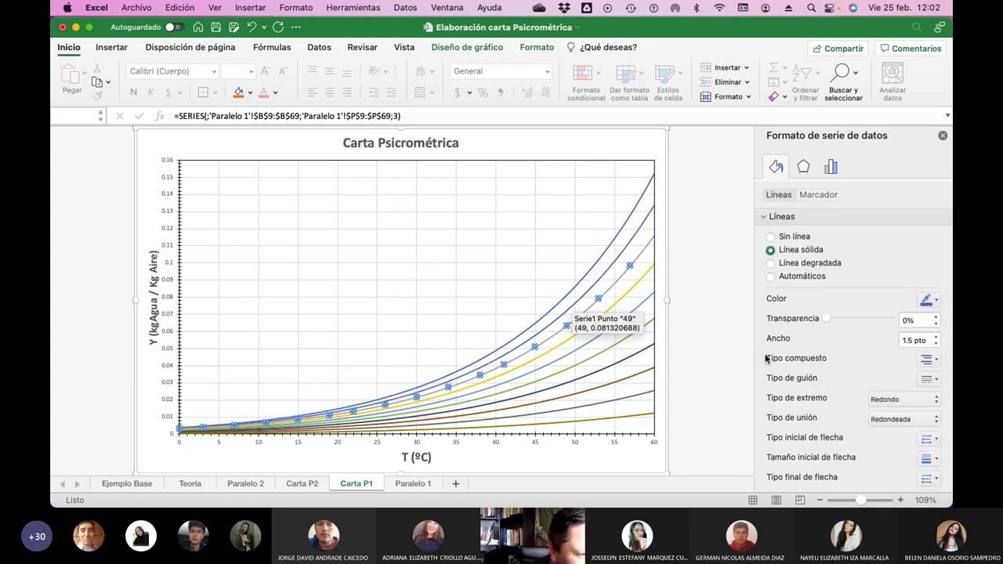
left_click(565, 343)
left_click(939, 302)
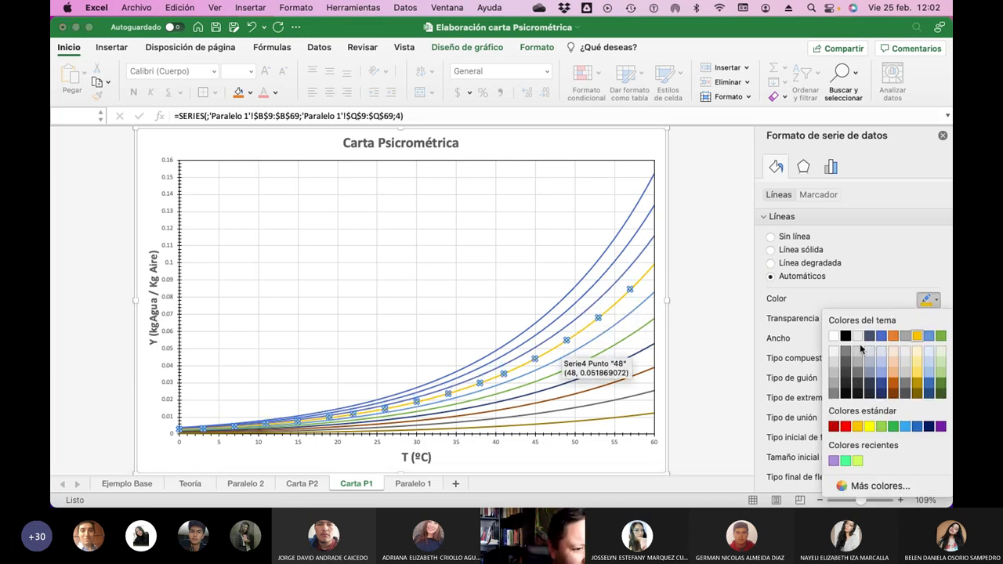
left_click(882, 336)
Recolor the fifth and sixth curves from the top, for 60% and 50% humidity, with the same theme blue.
left_click(619, 333)
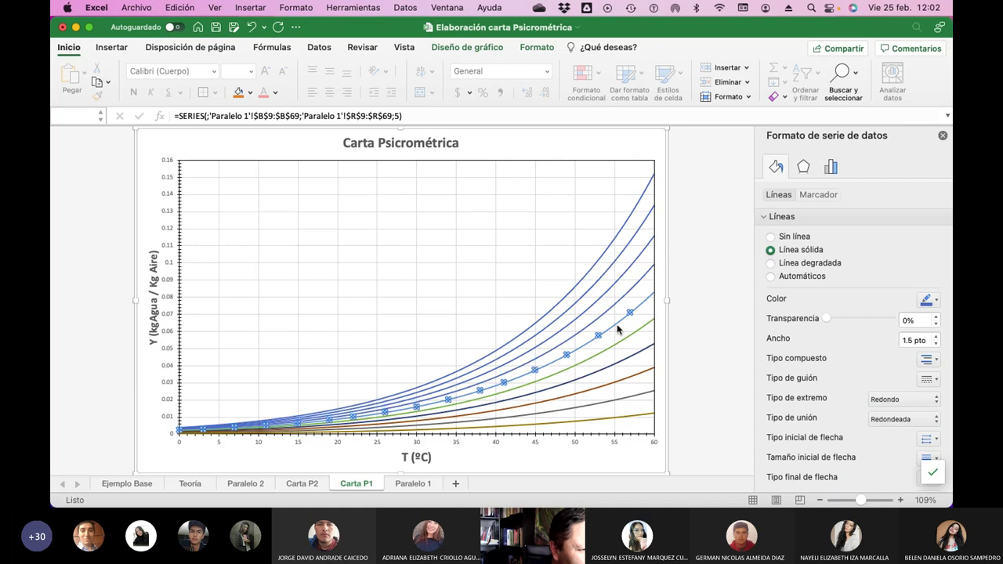
left_click(939, 302)
left_click(883, 342)
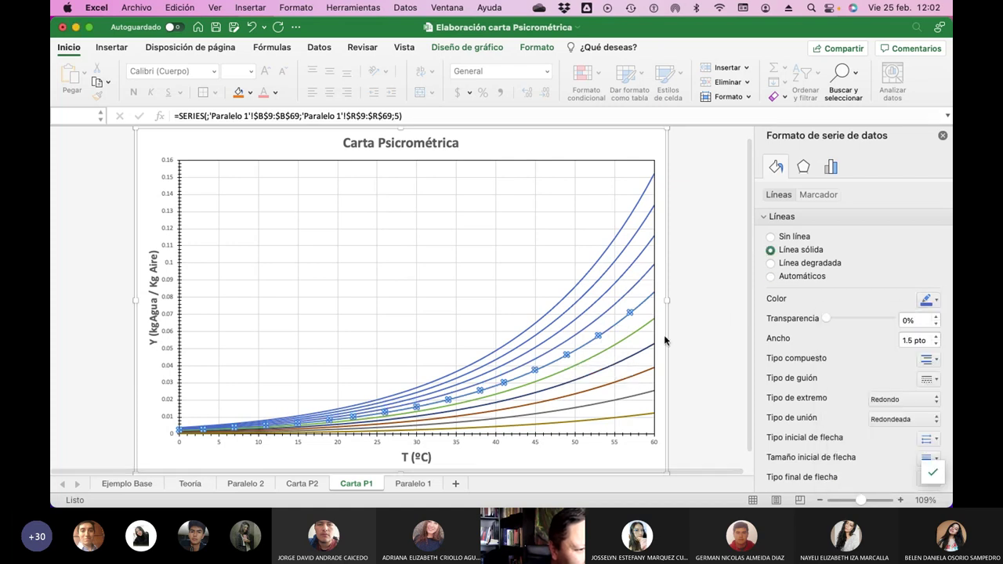
left_click(602, 350)
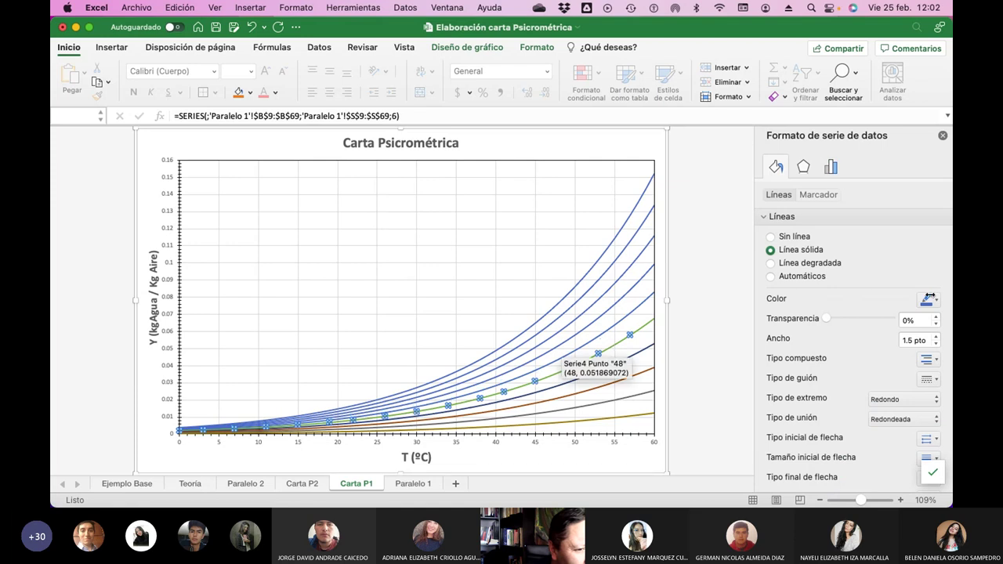
left_click(933, 300)
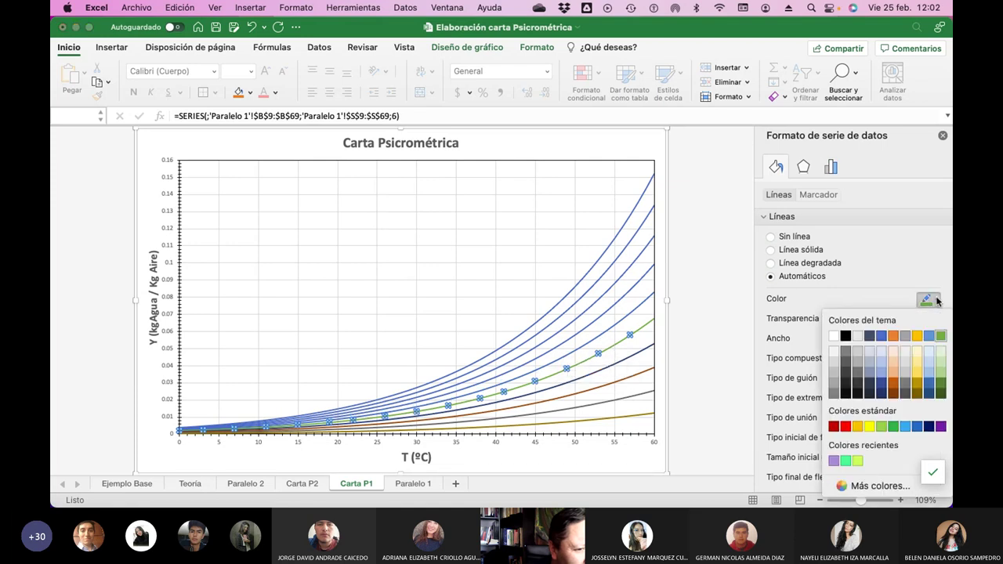
left_click(880, 337)
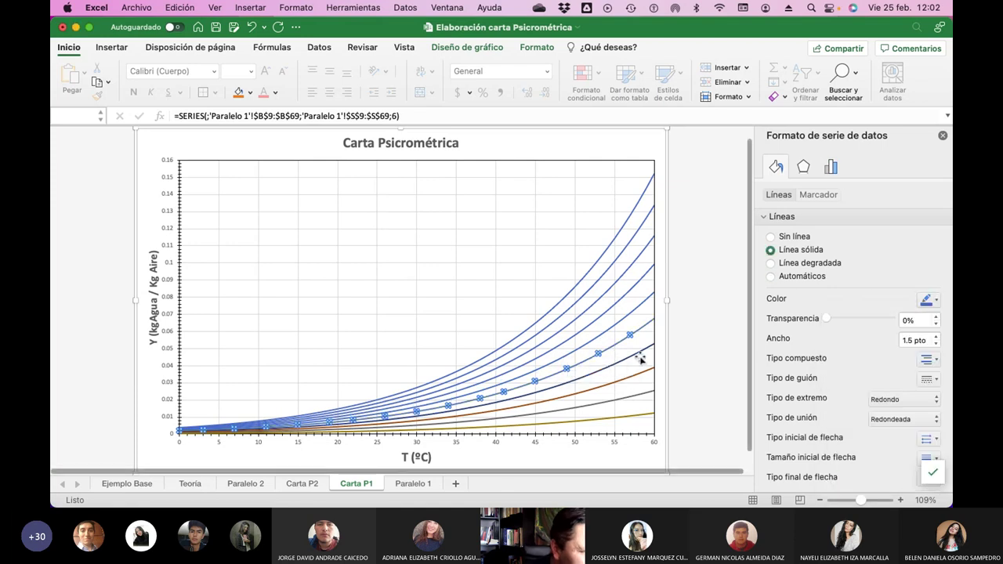
Recolor the seventh and eighth curves from the top, for 40% and 30% humidity, with the same theme blue.
left_click(638, 356)
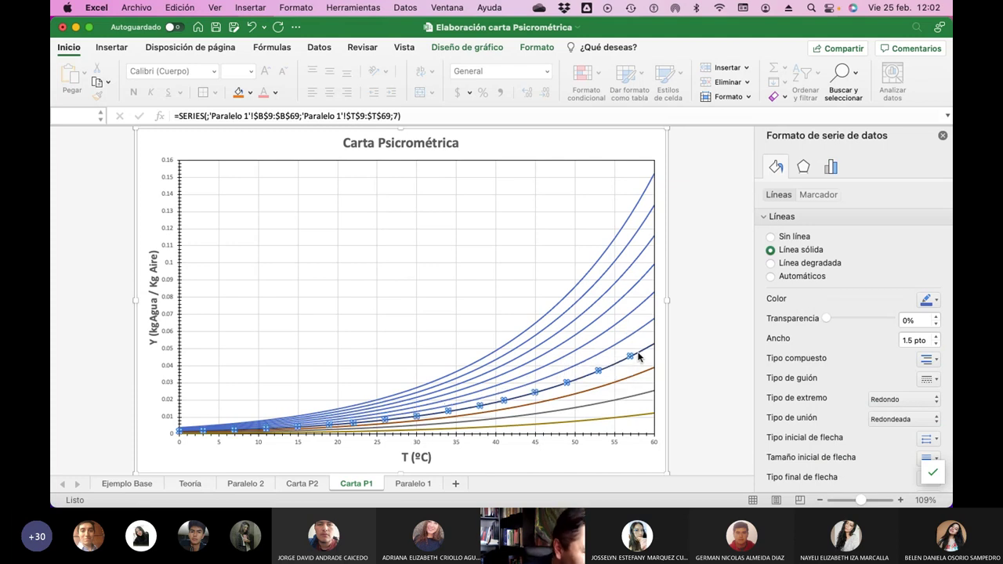
left_click(931, 300)
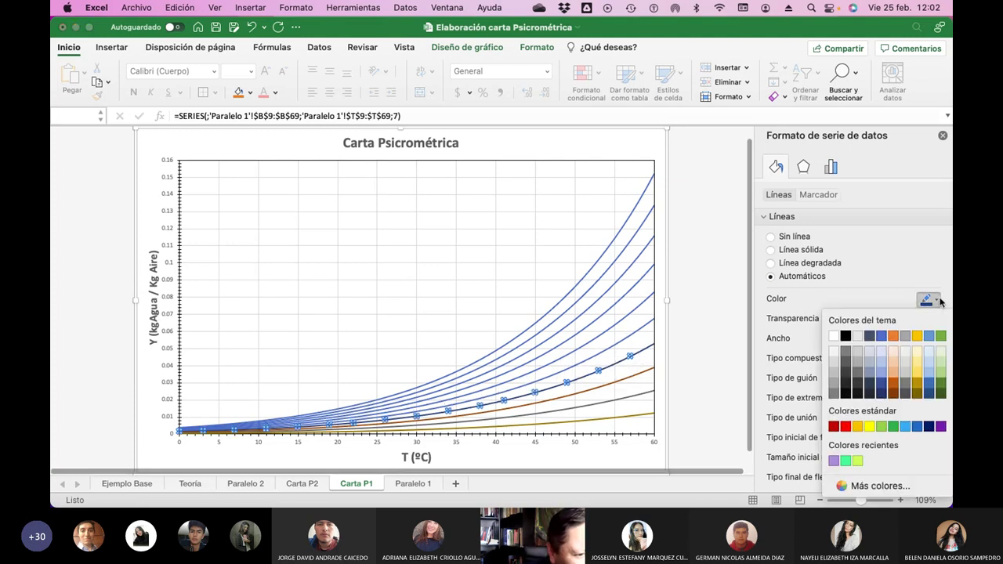
left_click(881, 336)
left_click(610, 386)
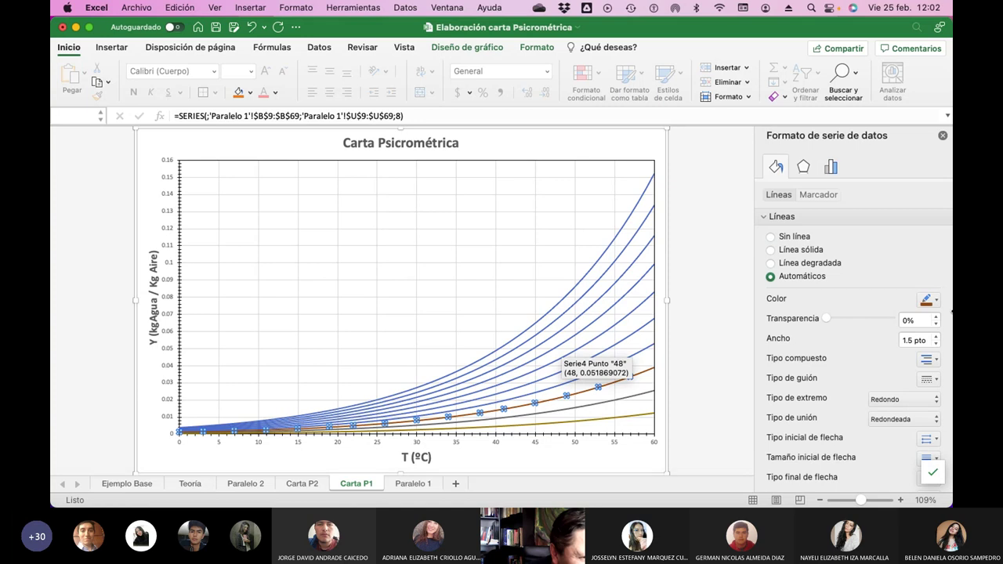
left_click(931, 299)
left_click(881, 336)
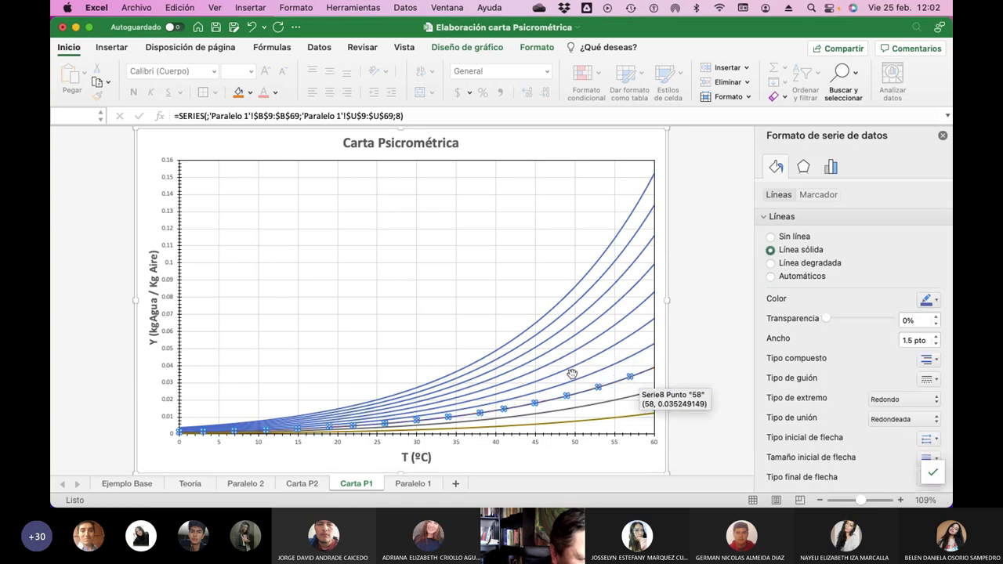
Recolor the two lowest curves, for 20% and 10% relative humidity, with the same theme blue and deselect the chart.
left_click(603, 403)
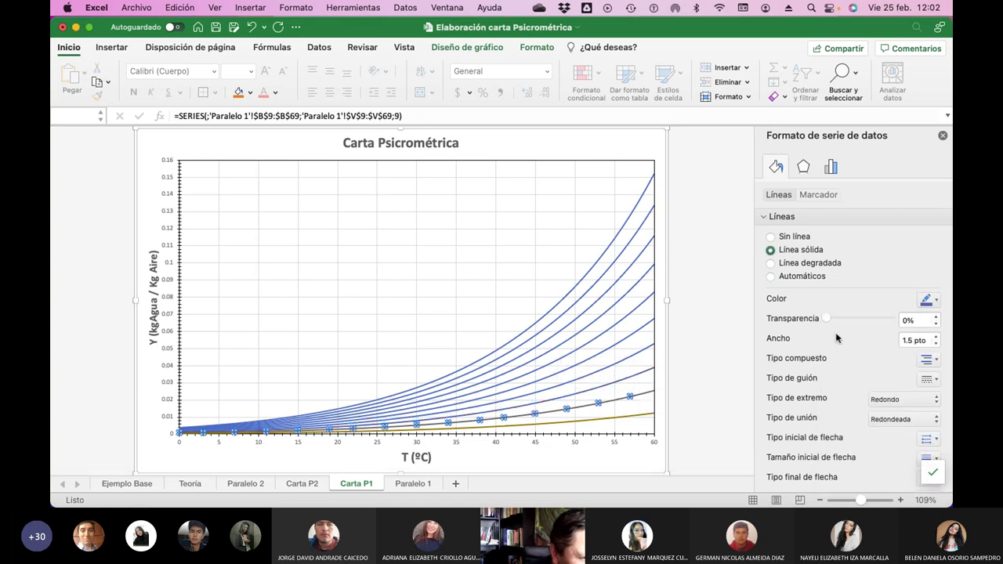
left_click(931, 299)
left_click(881, 336)
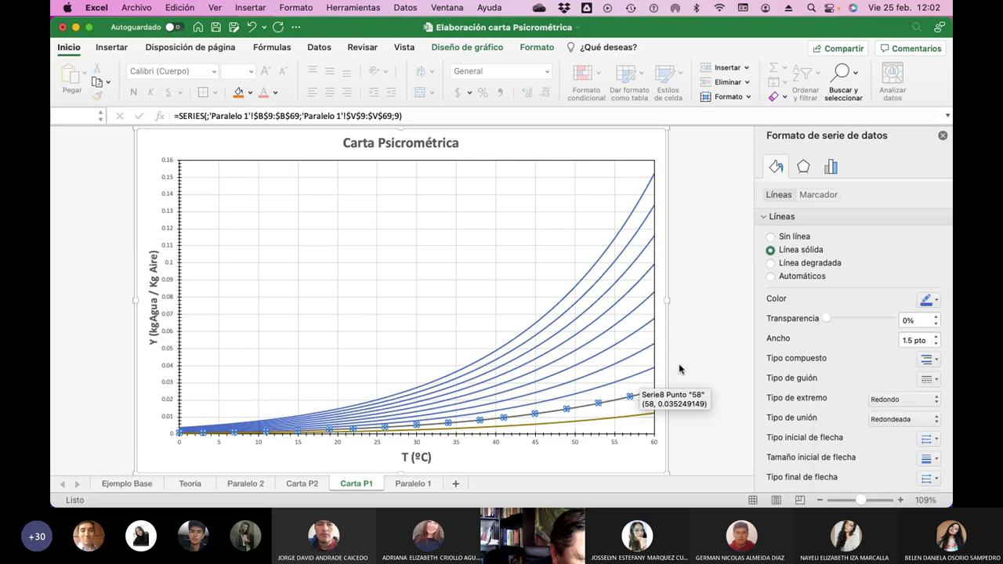
left_click(615, 421)
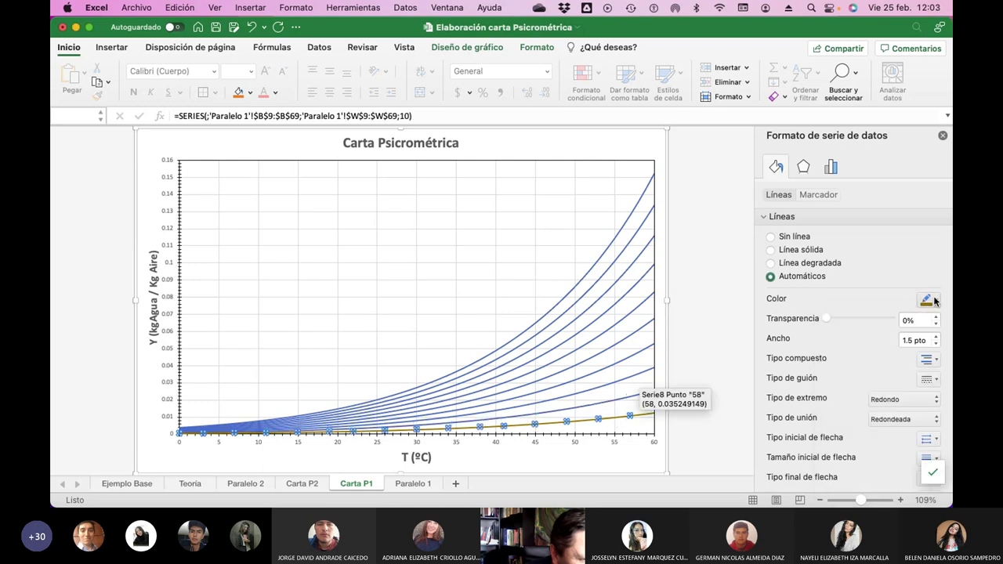
left_click(931, 299)
left_click(881, 336)
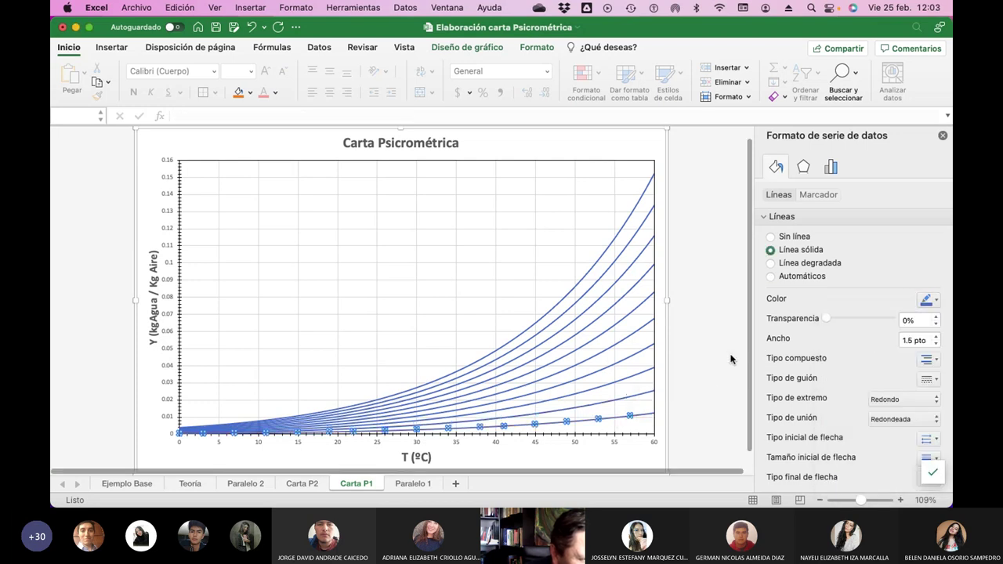
left_click(733, 321)
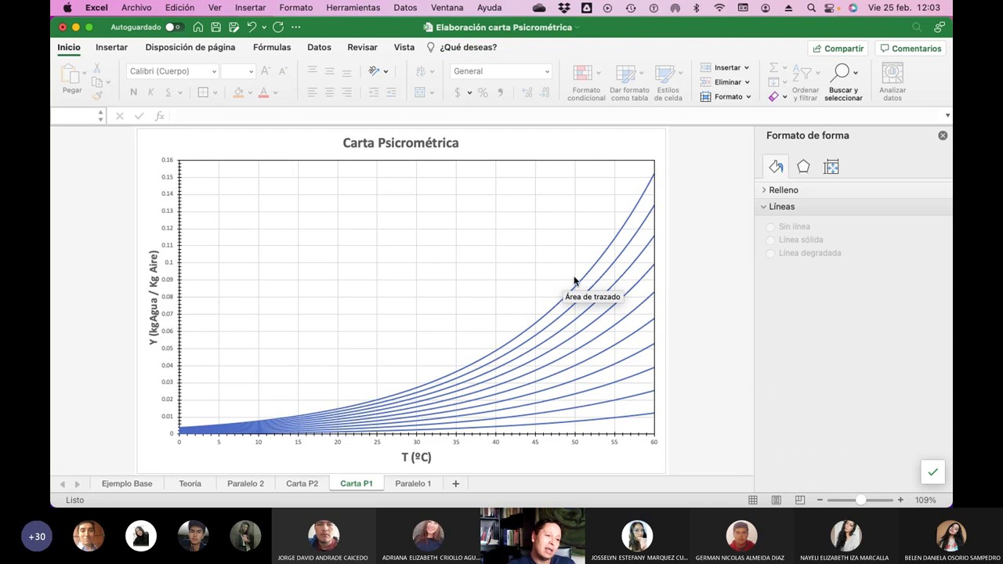
Set the atmospheric pressure in cell C4 of the Paralelo 1 sheet to 542 mmHg.
mouse_move(599, 307)
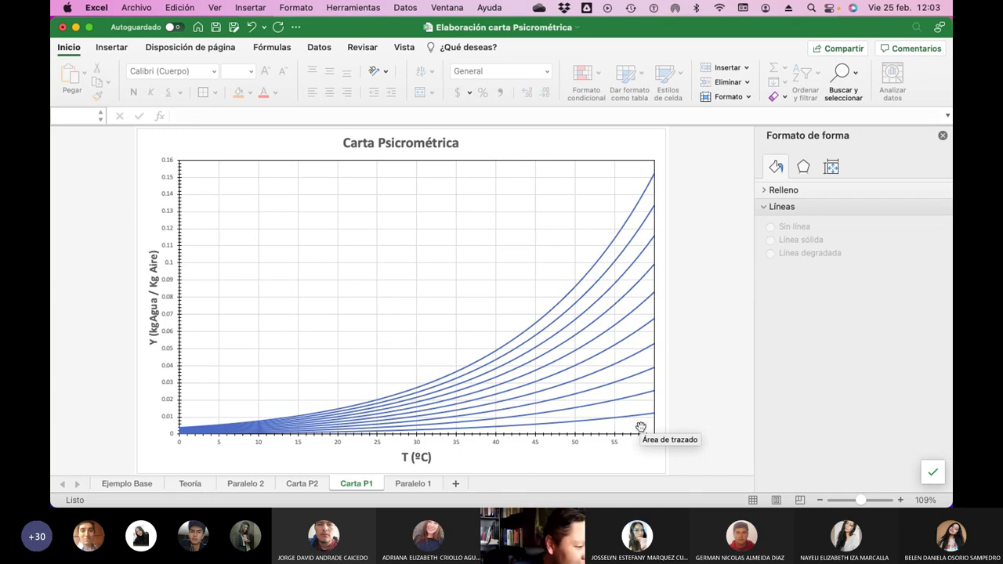
left_click(416, 484)
scroll(463, 201, "up", 3)
left_click(463, 201)
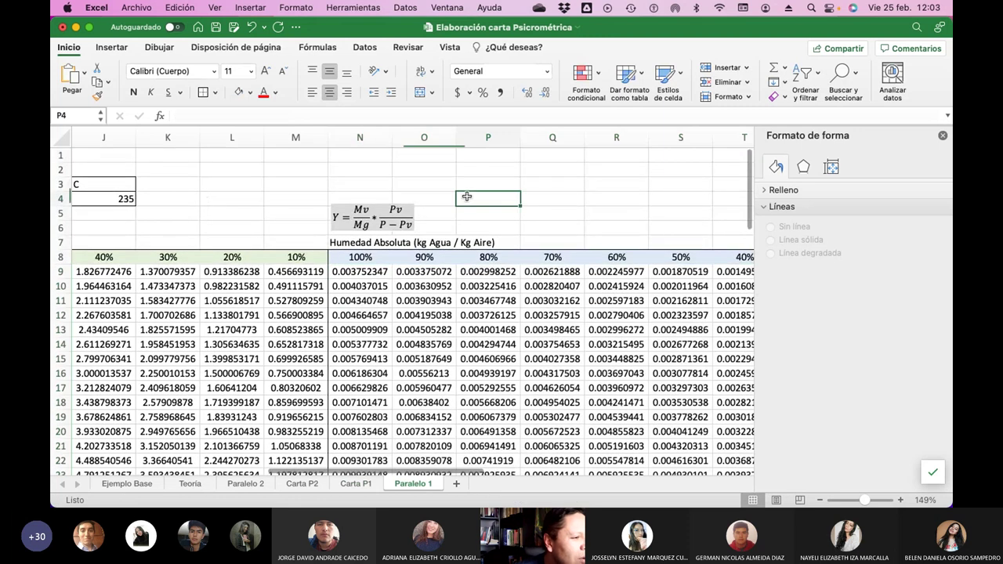
scroll(463, 202, "left", 5)
left_click(244, 201)
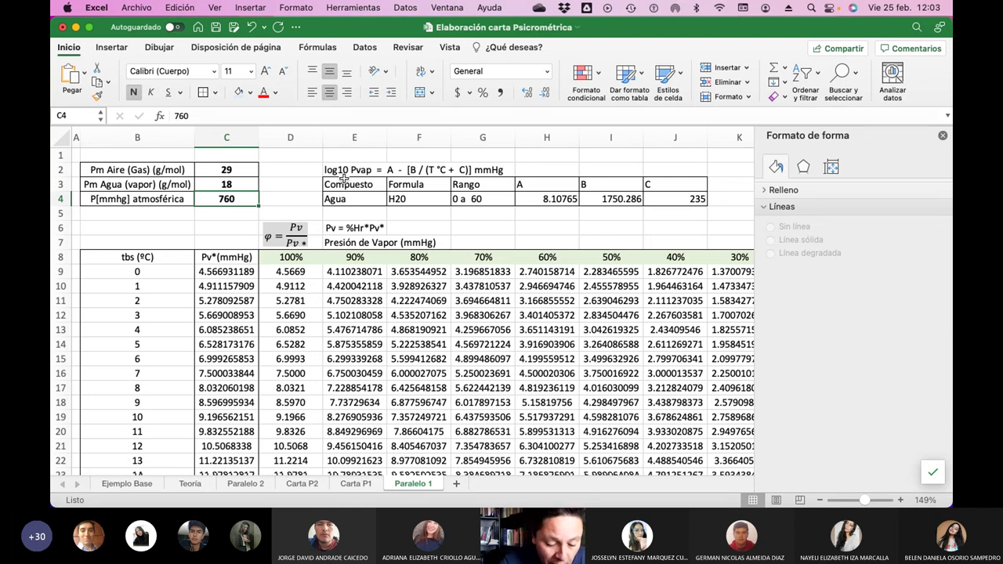
type("542")
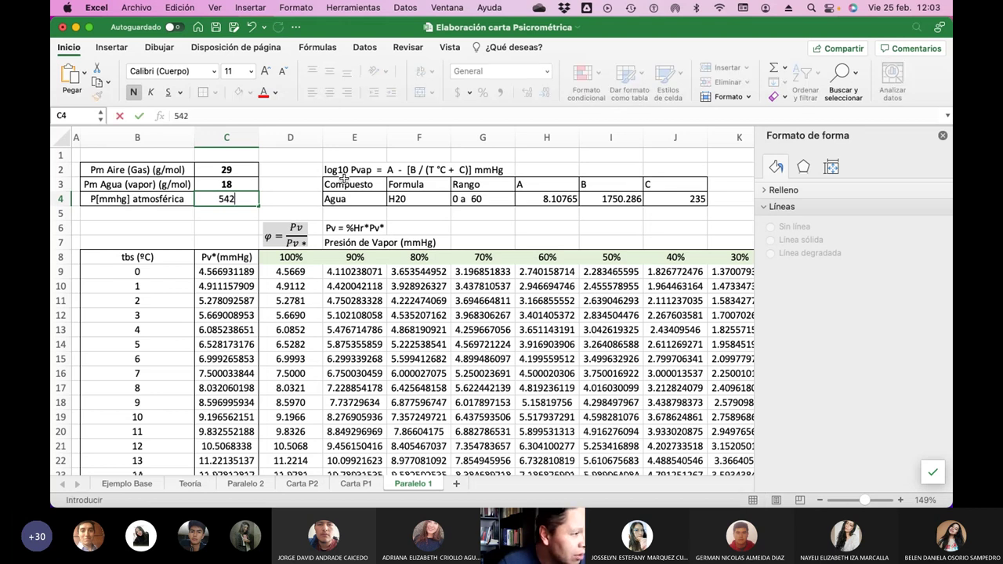
key("Return")
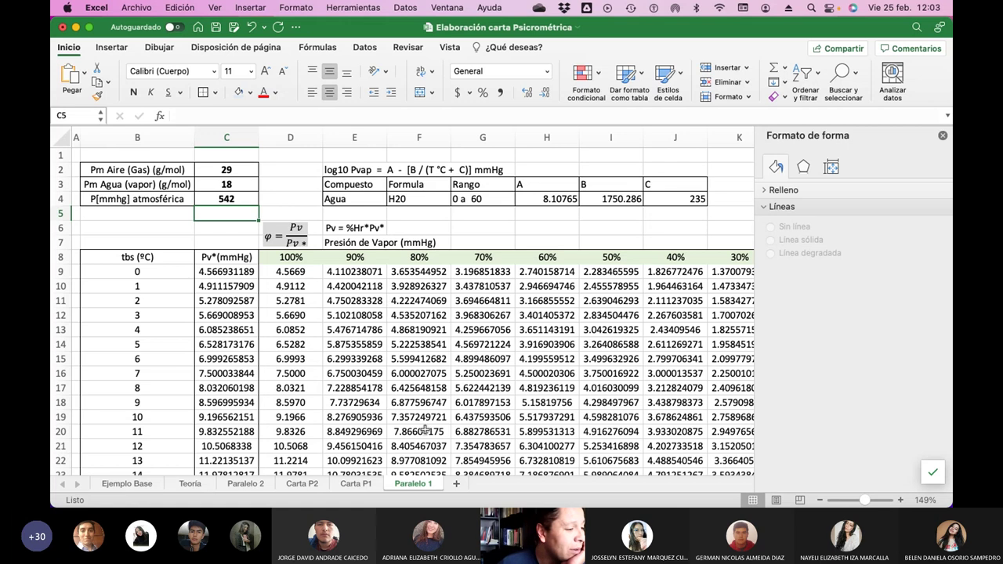
Set the atmospheric pressure in the Paralelo 1 sheet to 300 mmHg and view the Carta P1 chart.
left_click(365, 484)
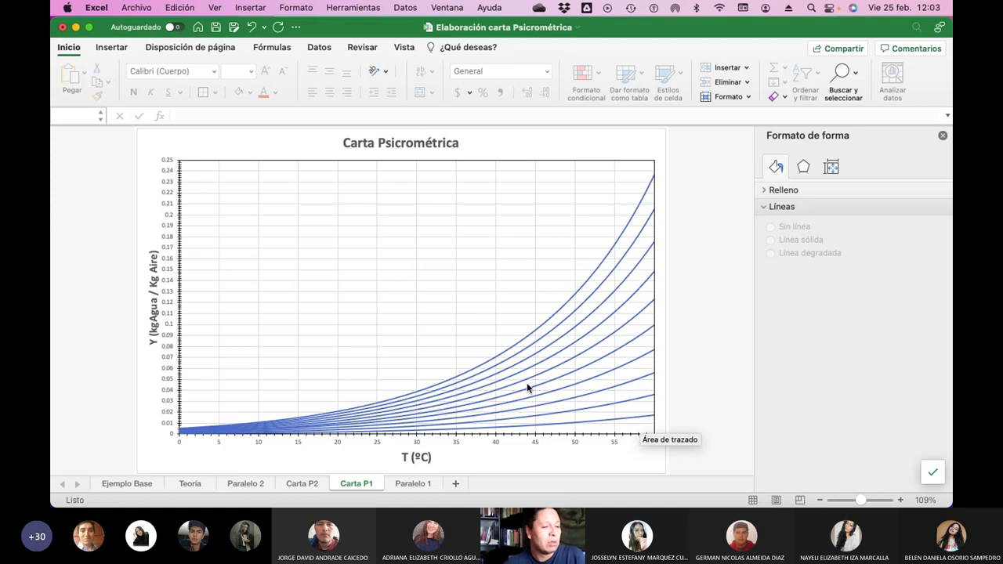
left_click(411, 483)
left_click(232, 201)
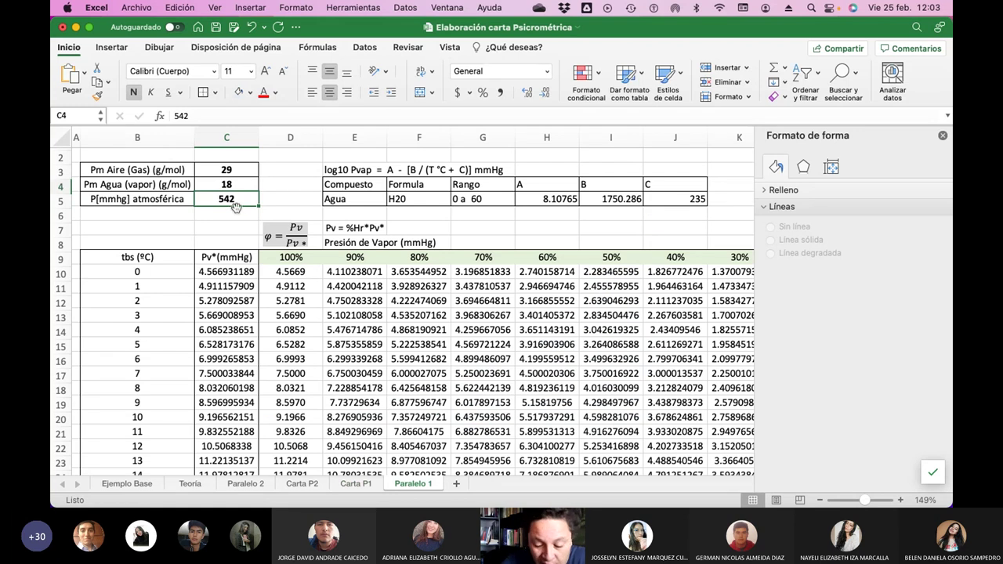
type("30")
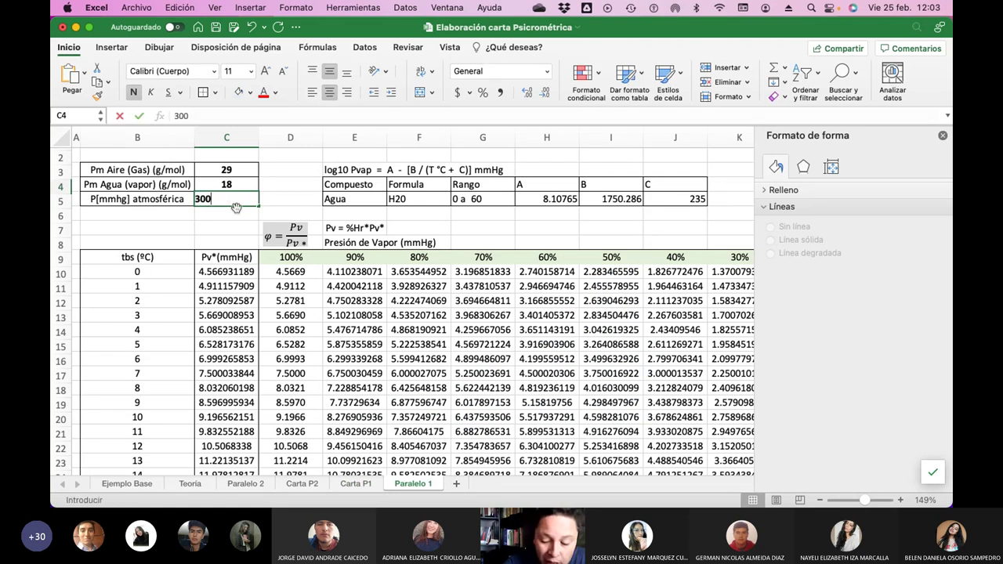
type("0")
key("Return")
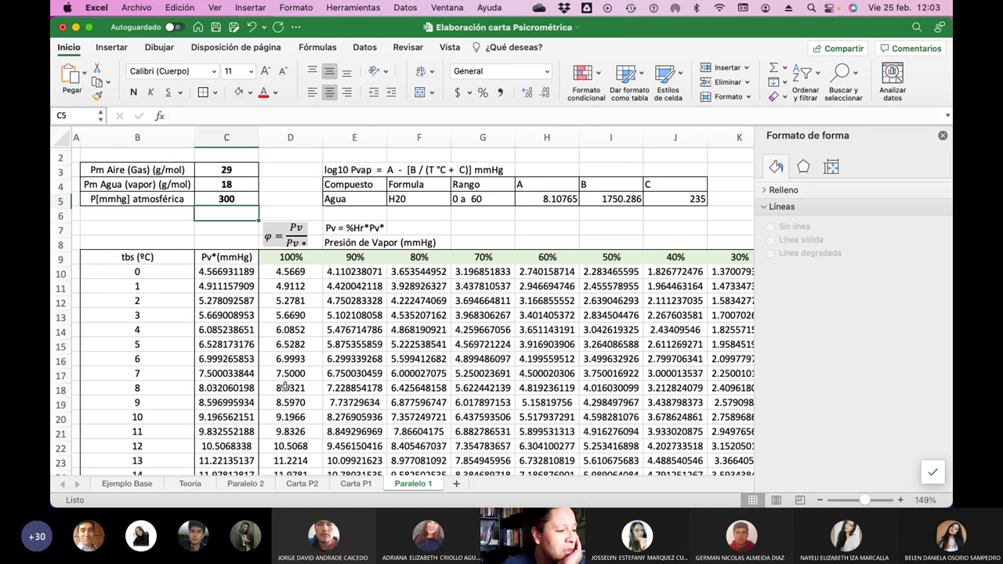
left_click(365, 485)
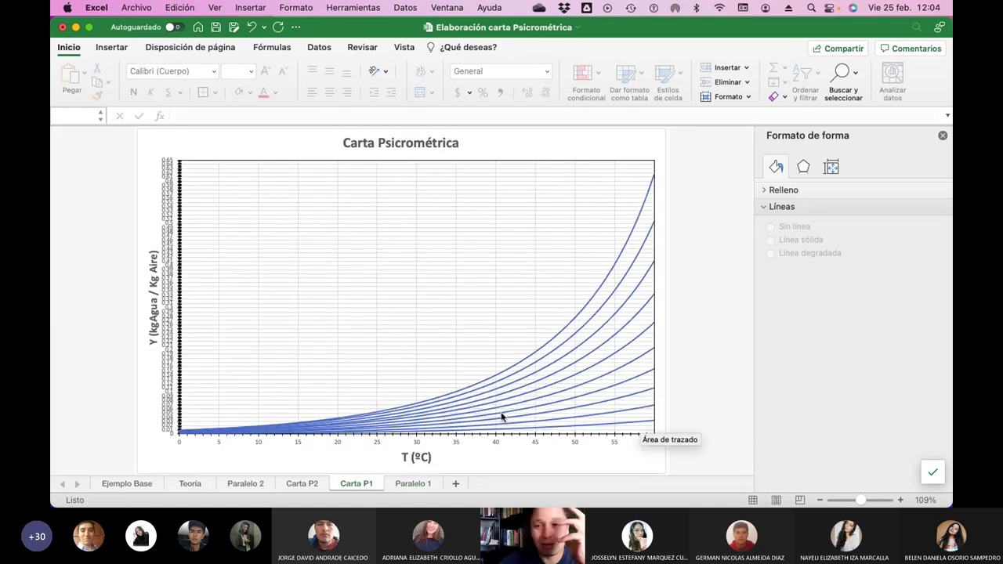
mouse_move(502, 417)
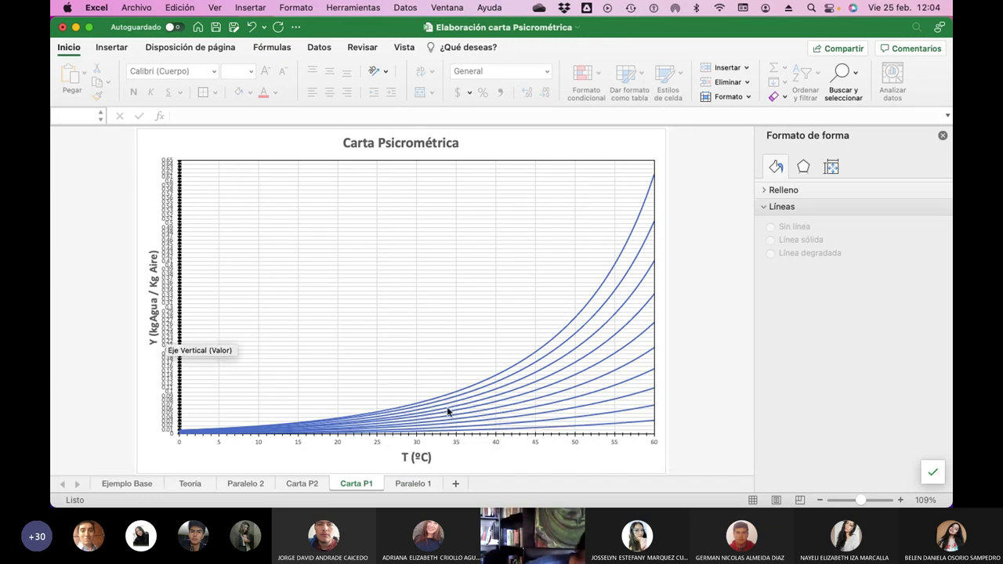
Set the atmospheric pressure in the Paralelo 1 sheet to 100 mmHg and check the Carta P1 chart again.
left_click(415, 484)
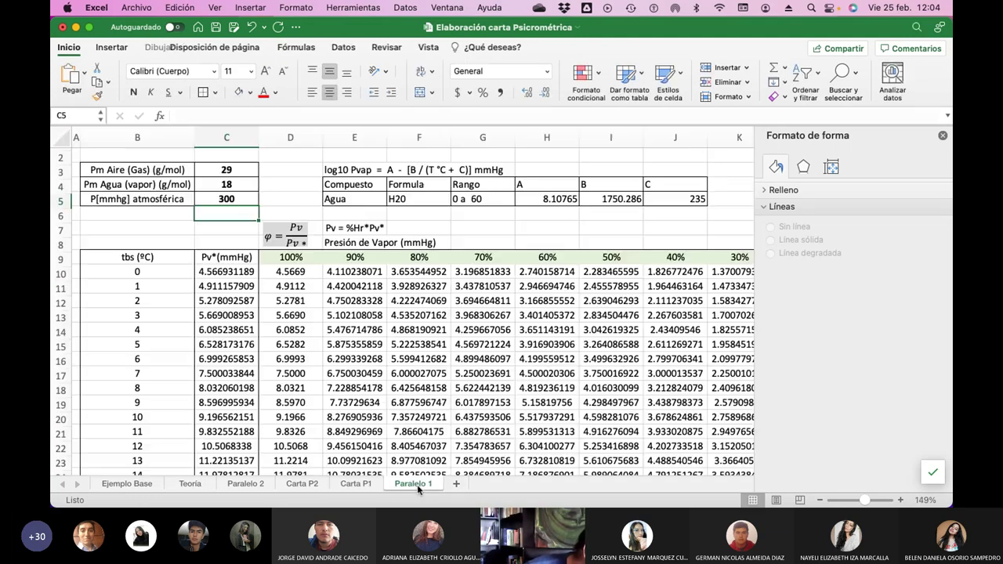
left_click(239, 198)
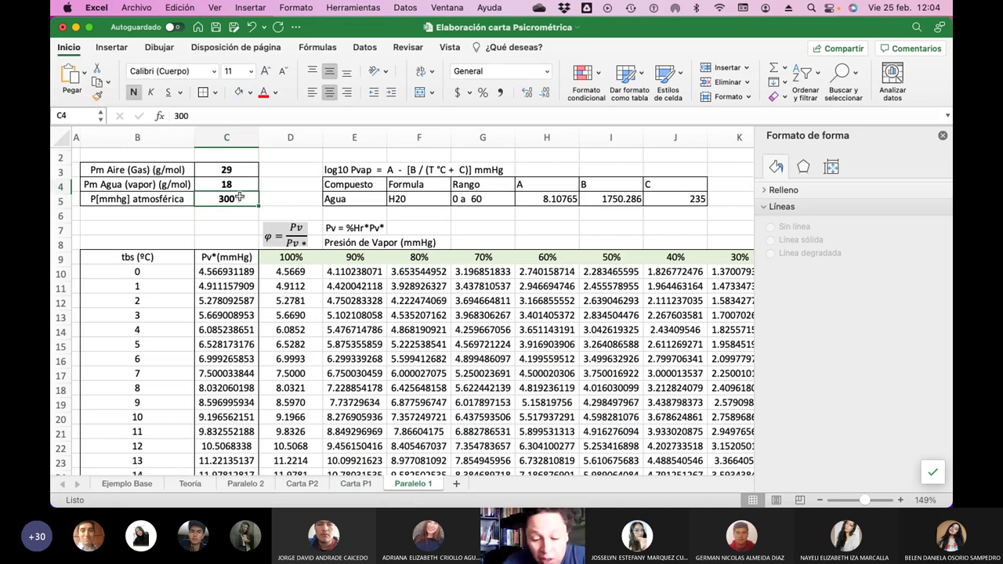
type("10")
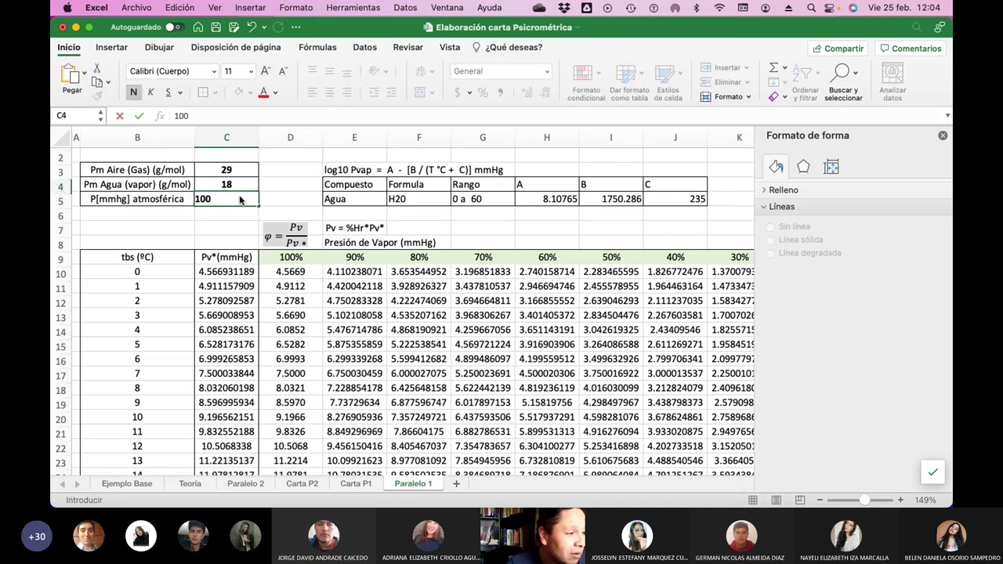
key("Return")
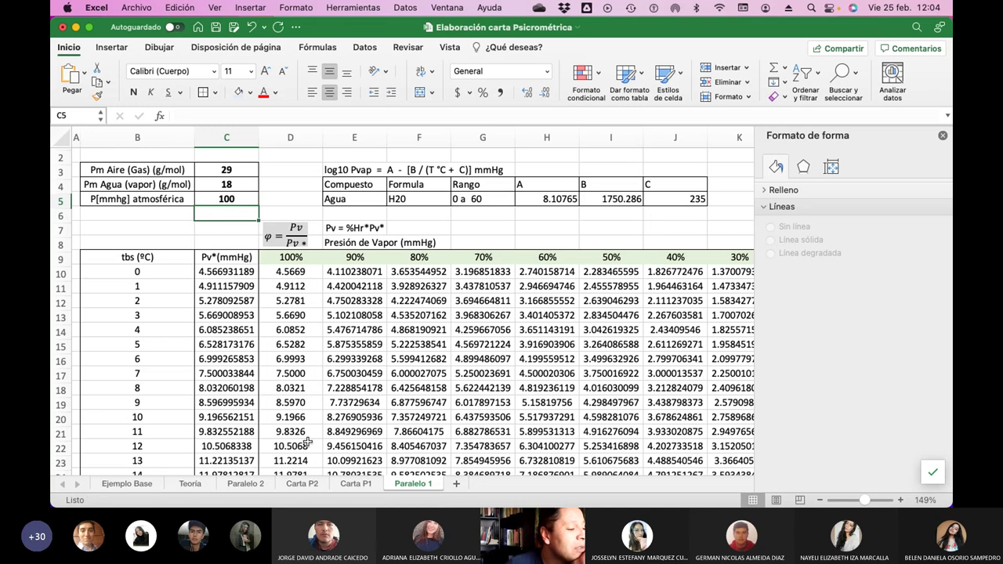
left_click(355, 484)
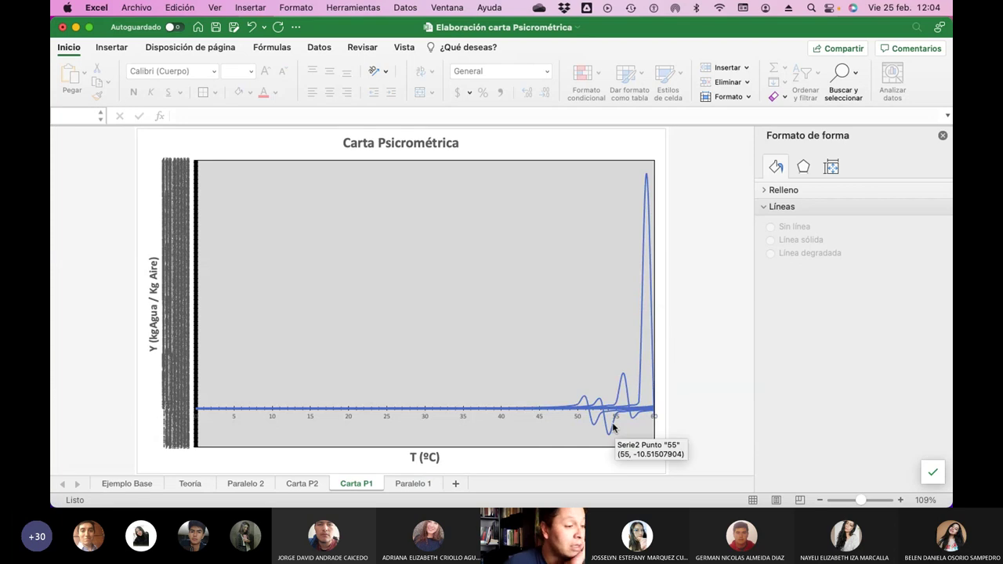
Set the atmospheric pressure in Paralelo 1 to 760 mmHg and show the Carta P1 chart without the shape formatting pane.
left_click(409, 484)
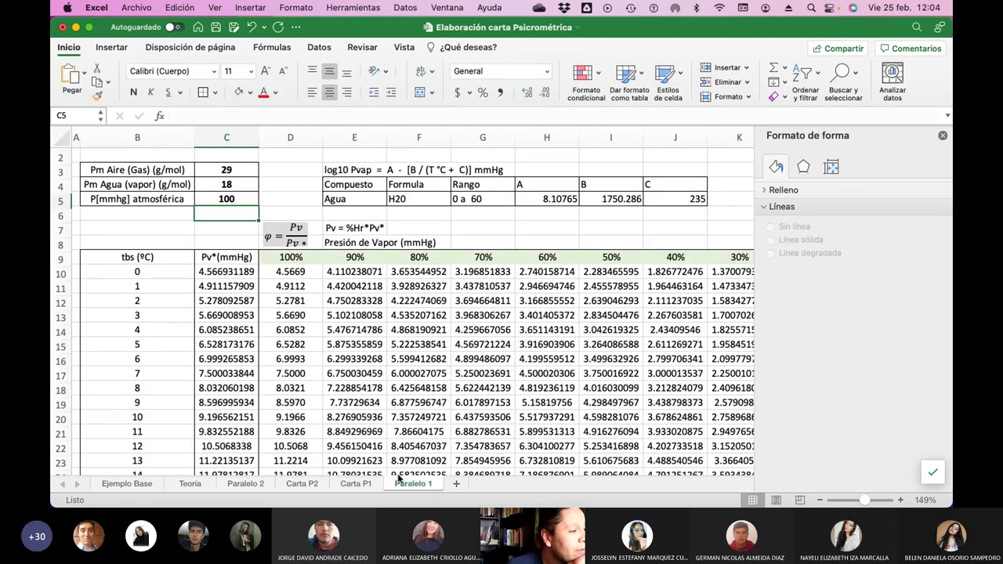
left_click(227, 199)
type("760")
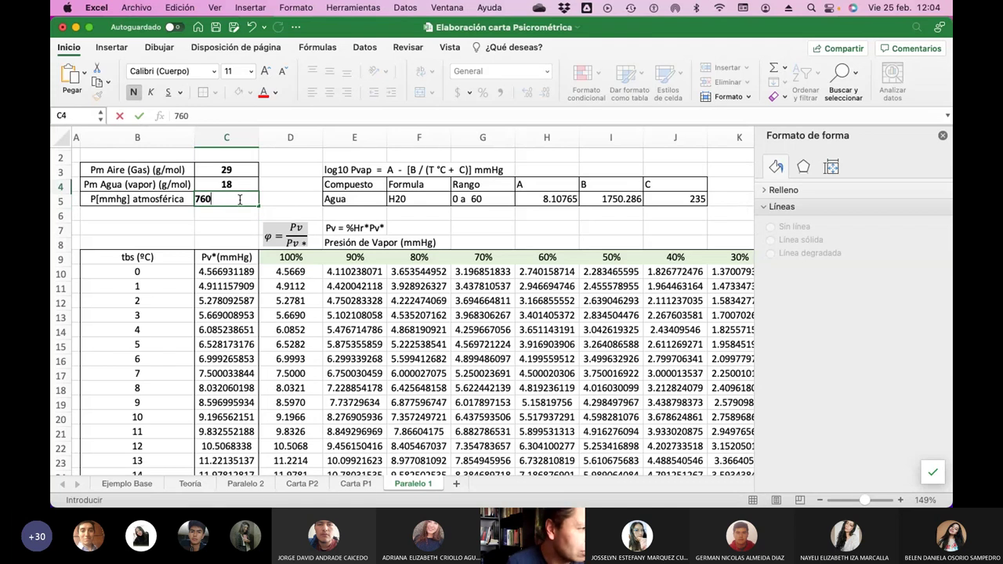
key("Return")
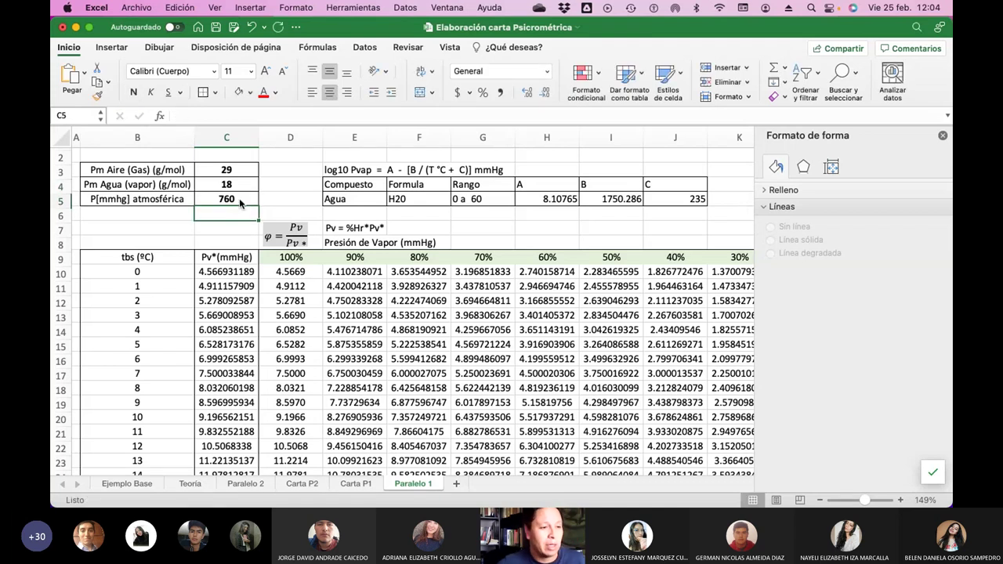
left_click(942, 135)
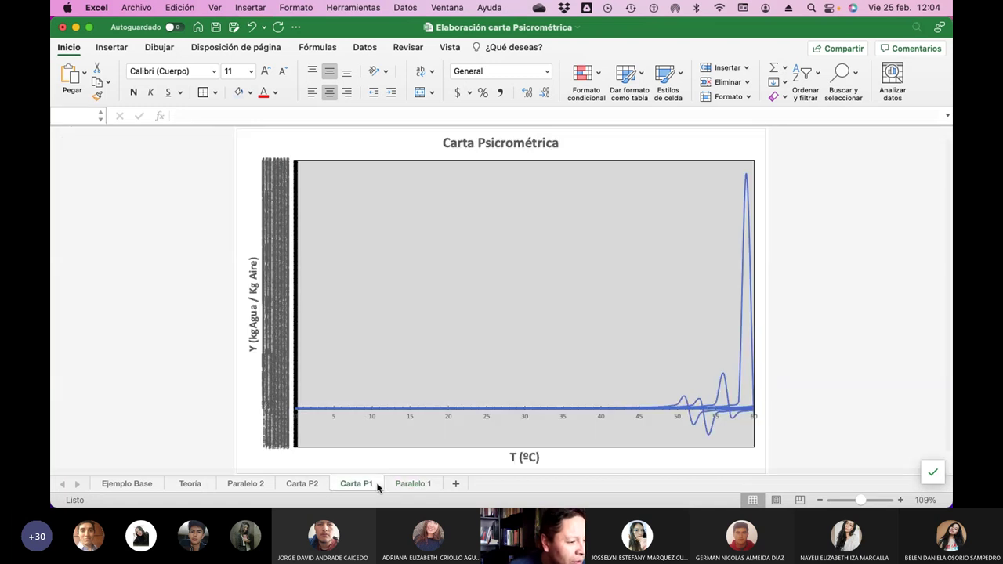
left_click(374, 486)
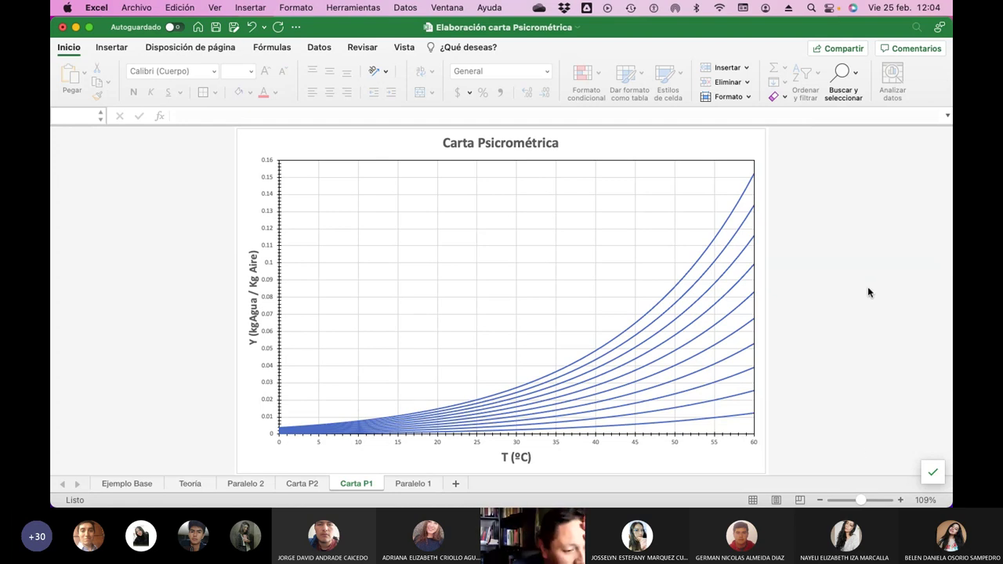
Examine both ends of the Carta P1 humidity curves at up to 400% zoom and fit the whole chart back in view.
left_click_drag(867, 503, 878, 500)
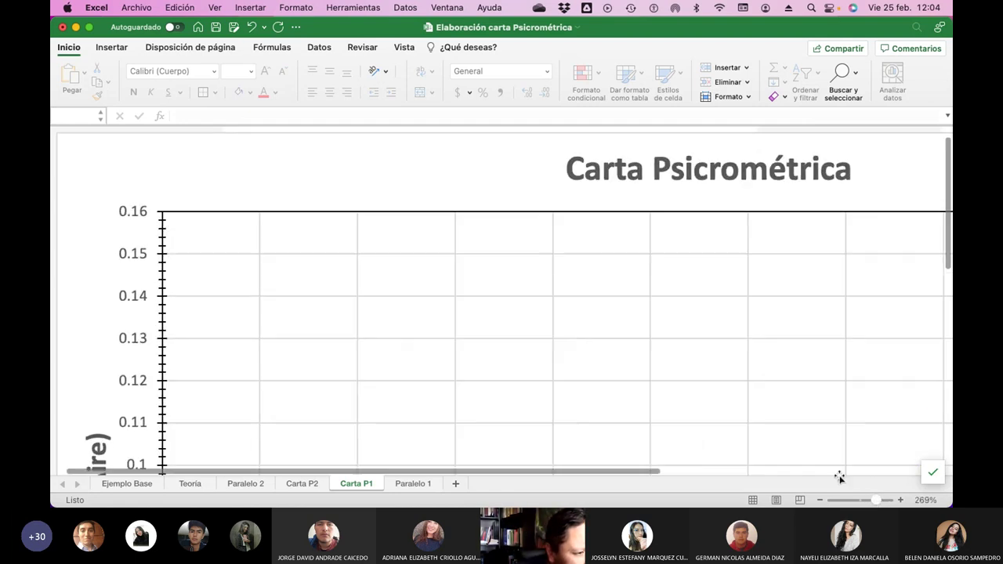
scroll(647, 331, "down", 5)
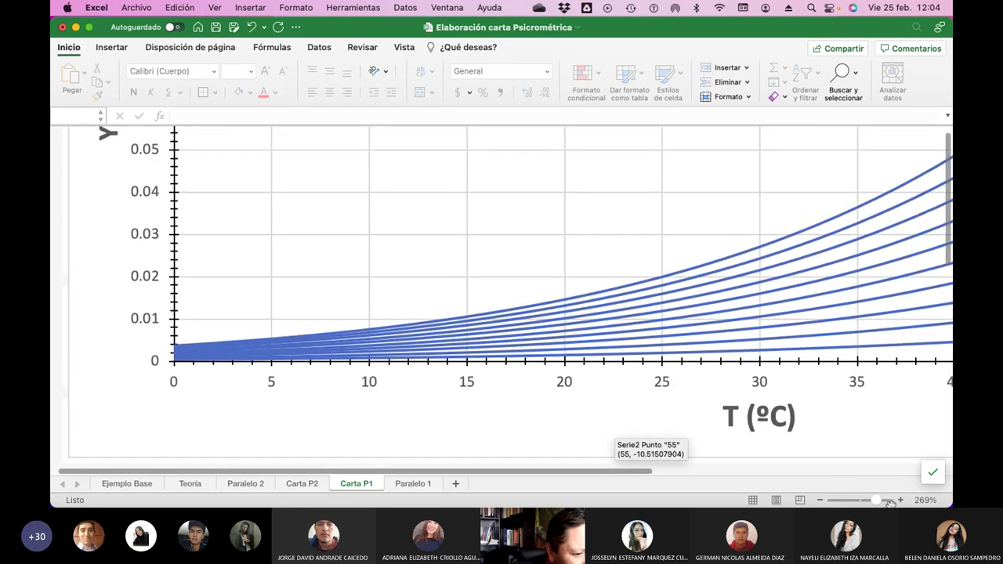
left_click_drag(877, 500, 886, 503)
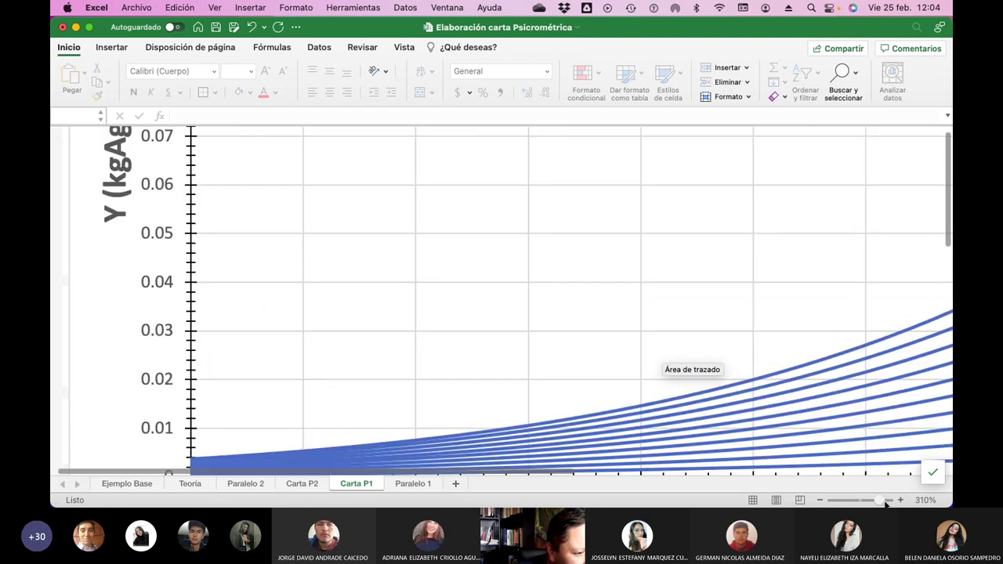
scroll(633, 316, "down", 4)
scroll(633, 316, "down", 5)
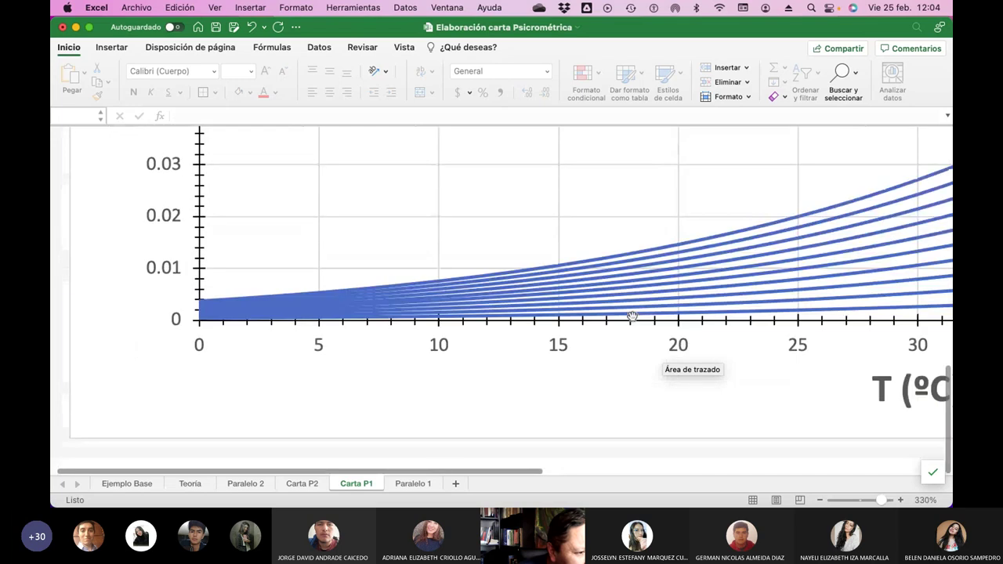
left_click_drag(884, 504, 887, 501)
scroll(550, 260, "down", 5)
scroll(550, 259, "down", 5)
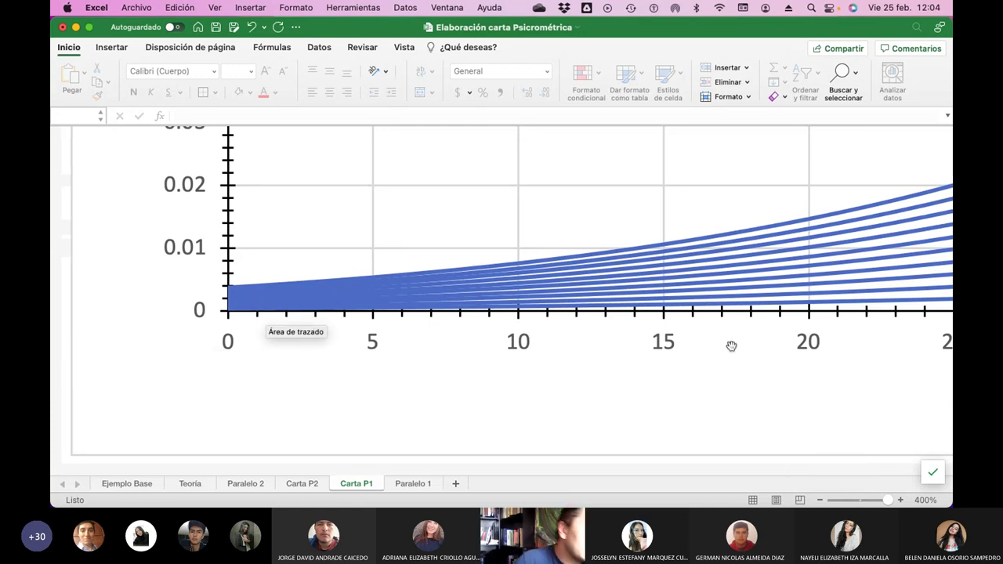
scroll(729, 343, "right", 10)
scroll(730, 345, "up", 10)
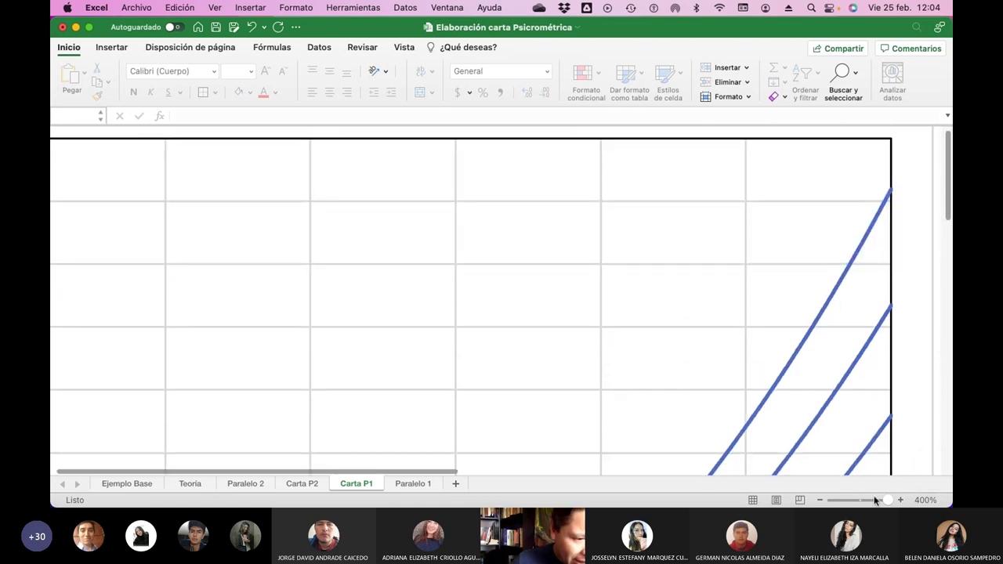
left_click(926, 500)
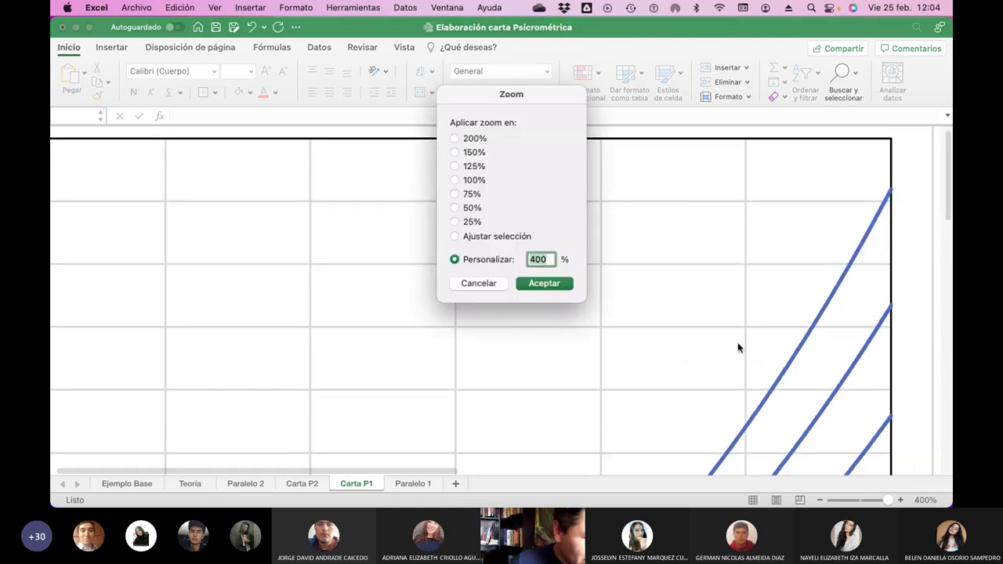
left_click(488, 236)
left_click(536, 284)
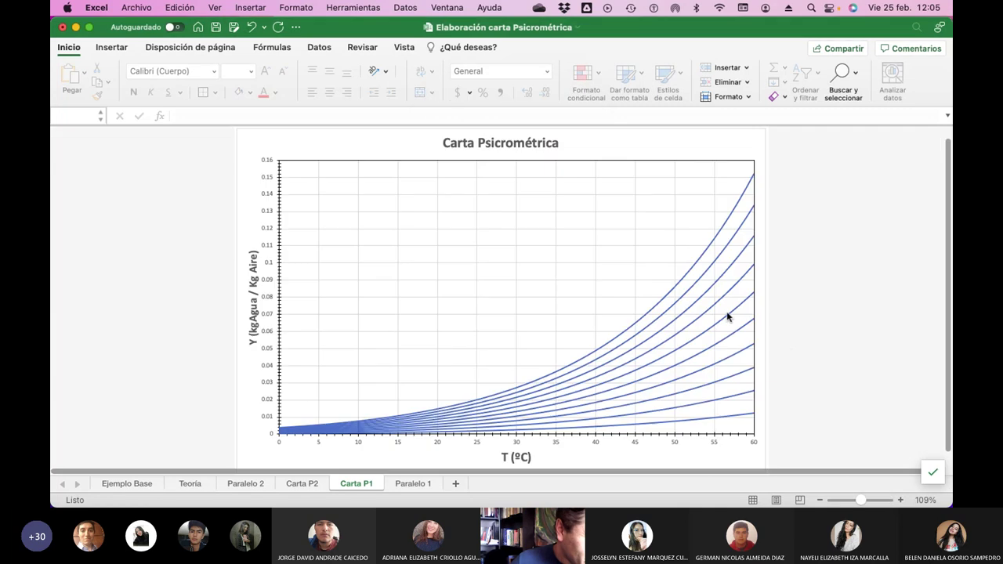
Open the line formatting of the topmost humidity curve in Carta P1 and reduce its line width.
left_click(683, 284)
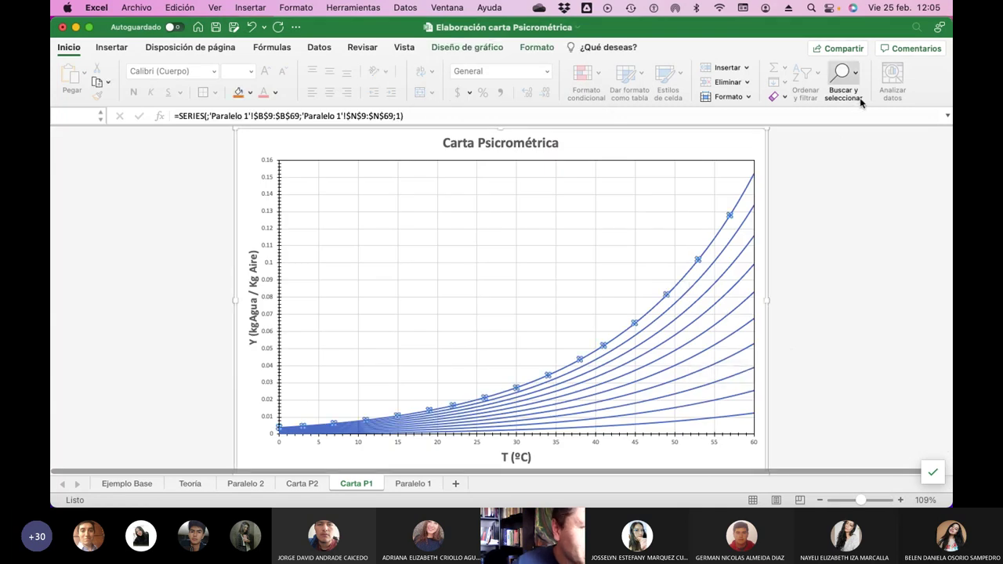
left_click(533, 47)
left_click(854, 78)
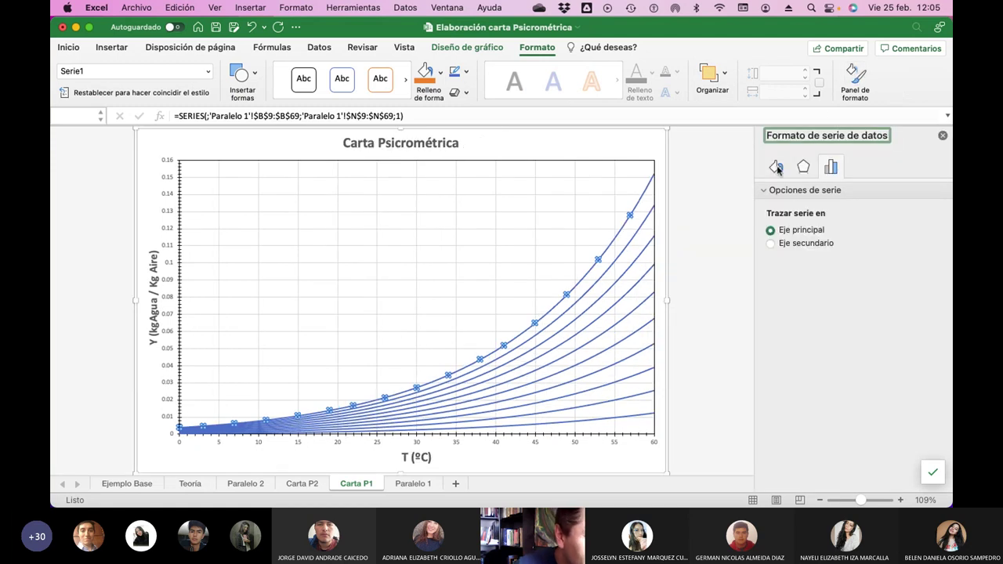
left_click(776, 167)
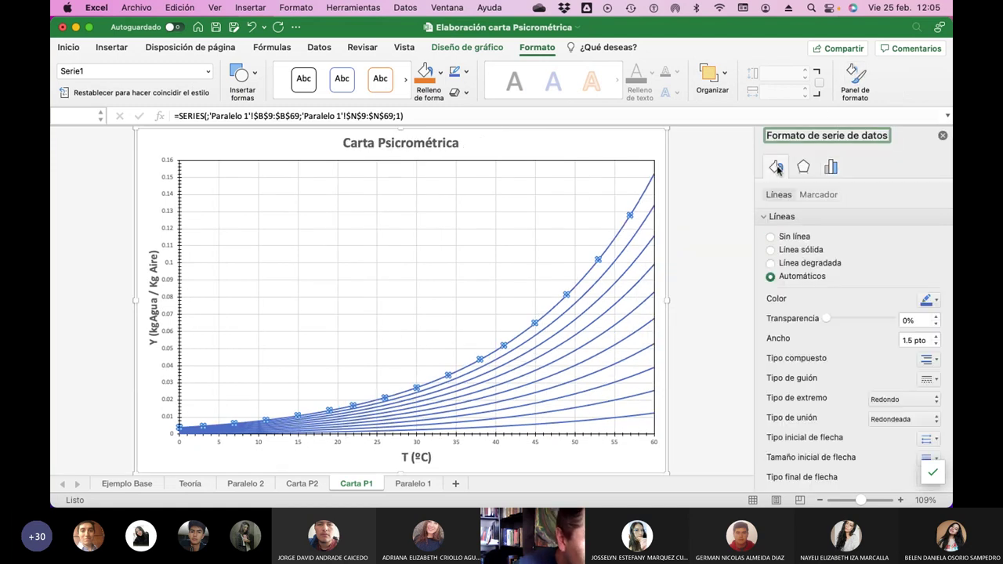
left_click(935, 343)
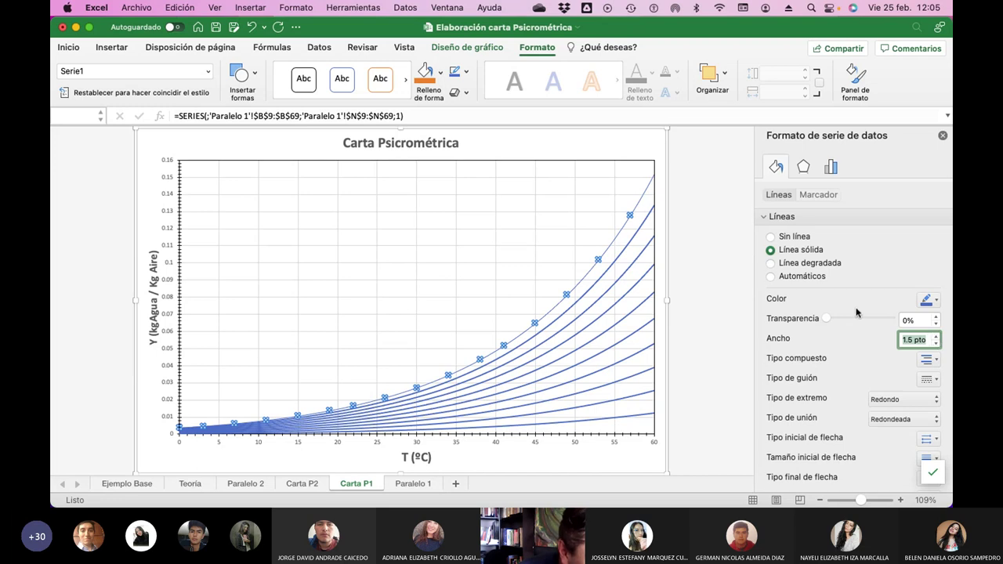
Choose the continuous line as the dash type of the topmost curve.
scroll(858, 313, "down", 3)
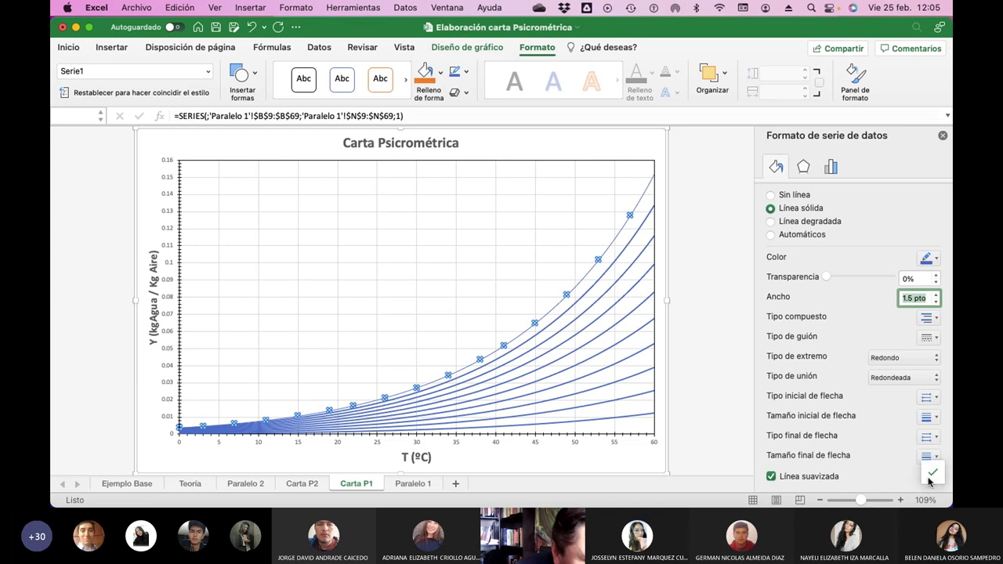
left_click(935, 302)
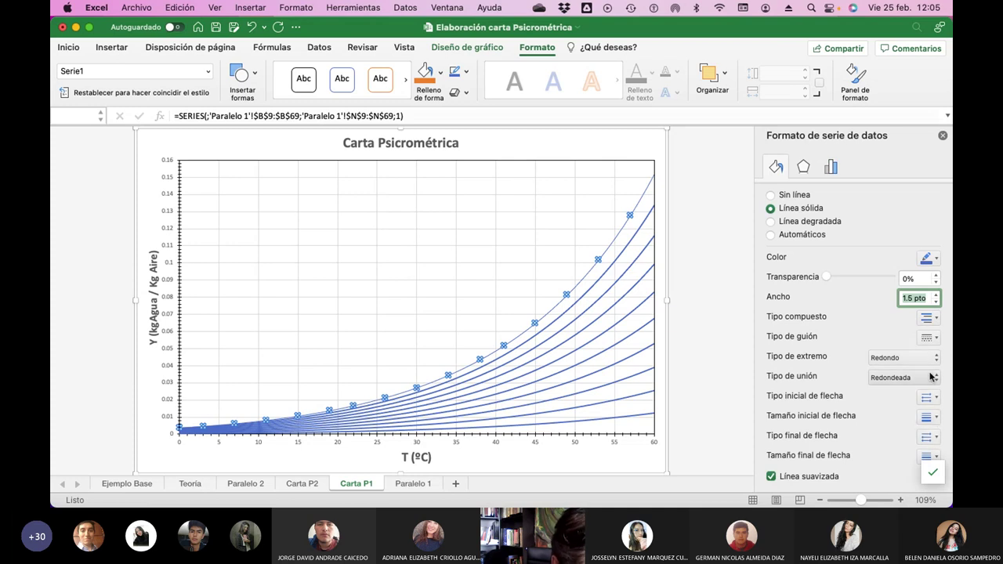
left_click(933, 336)
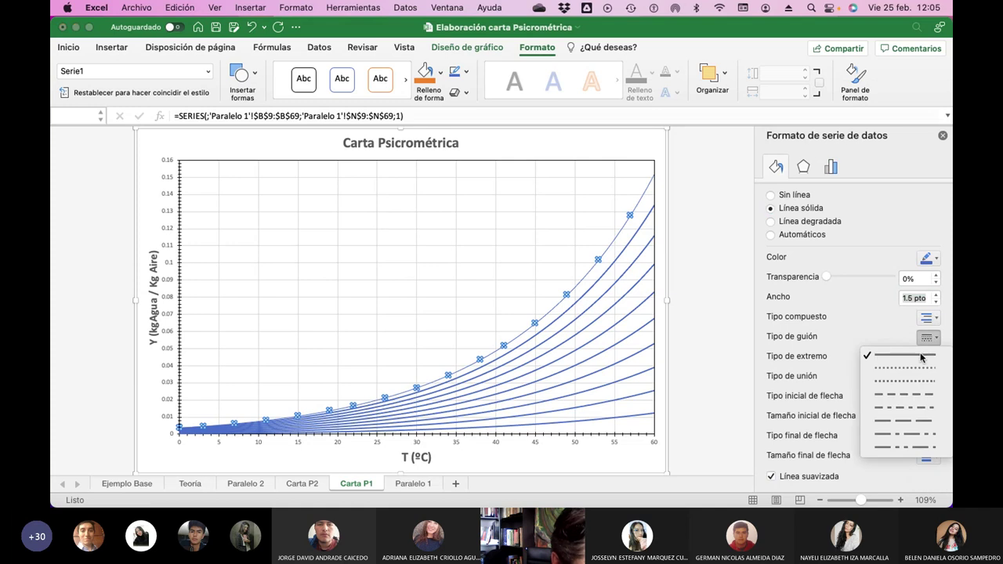
left_click(931, 355)
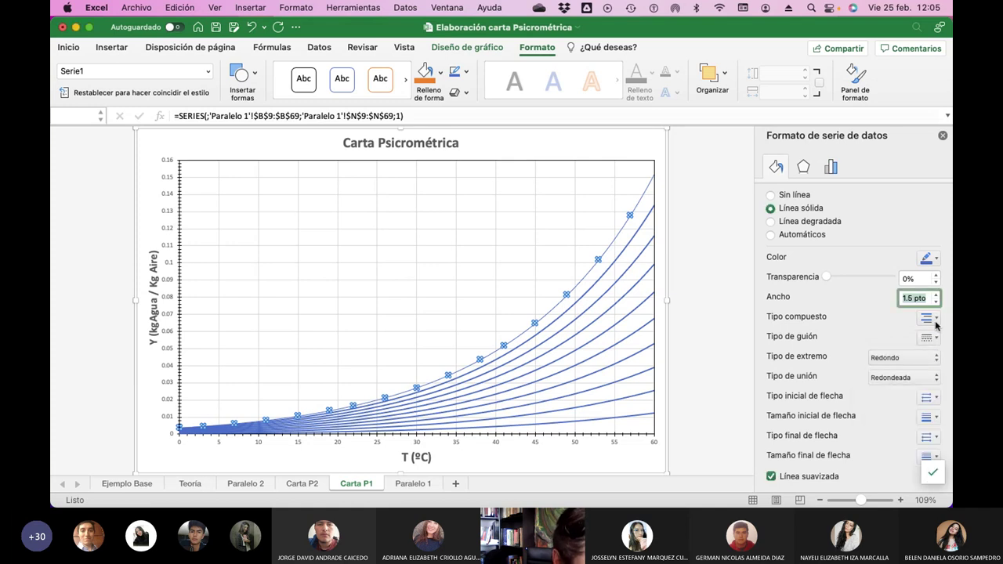
Set the line width of the topmost curve to 0.5 pt.
left_click(914, 299)
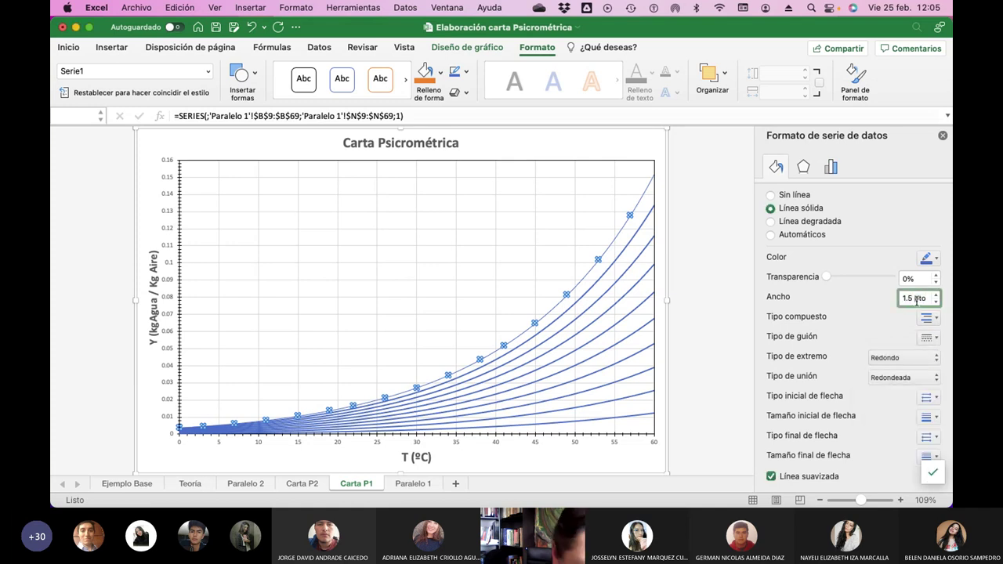
key("BackSpace")
key("BackSpace")
type("0.5")
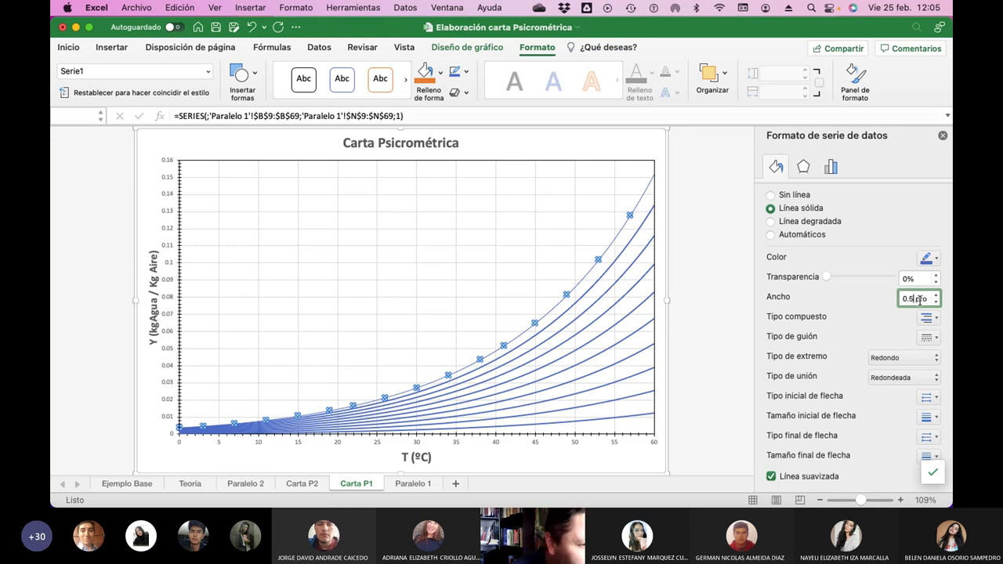
key("Return")
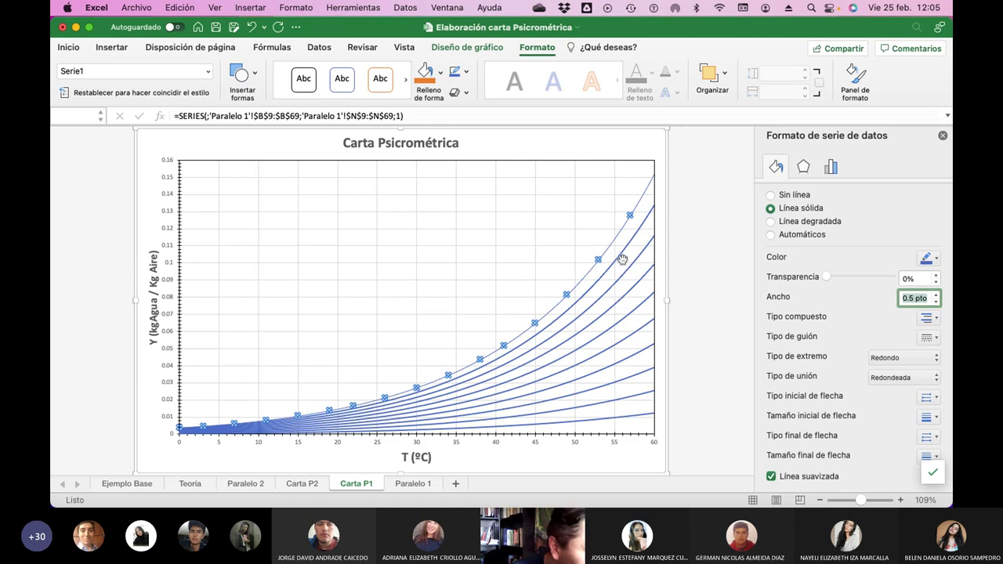
Set the line width of the second humidity curve from the top in Carta P1 to 0.5 pt.
left_click(620, 264)
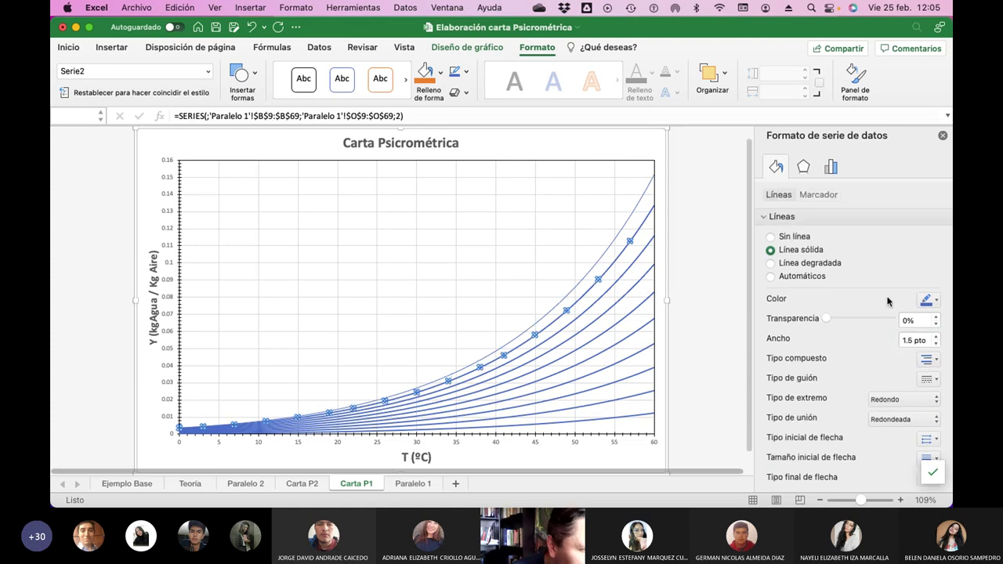
left_click(934, 342)
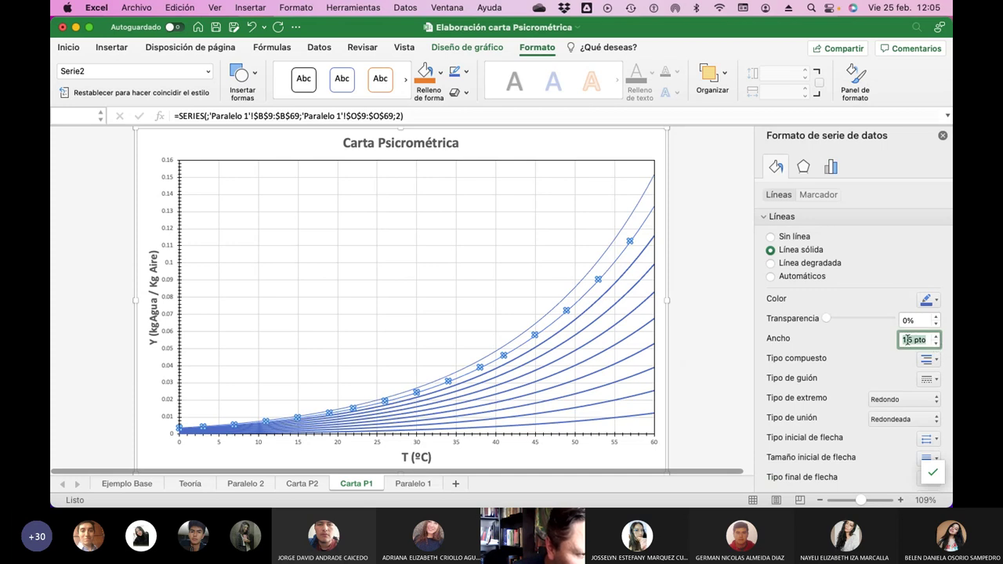
key("Down")
key("Down")
key("Down")
key("Down")
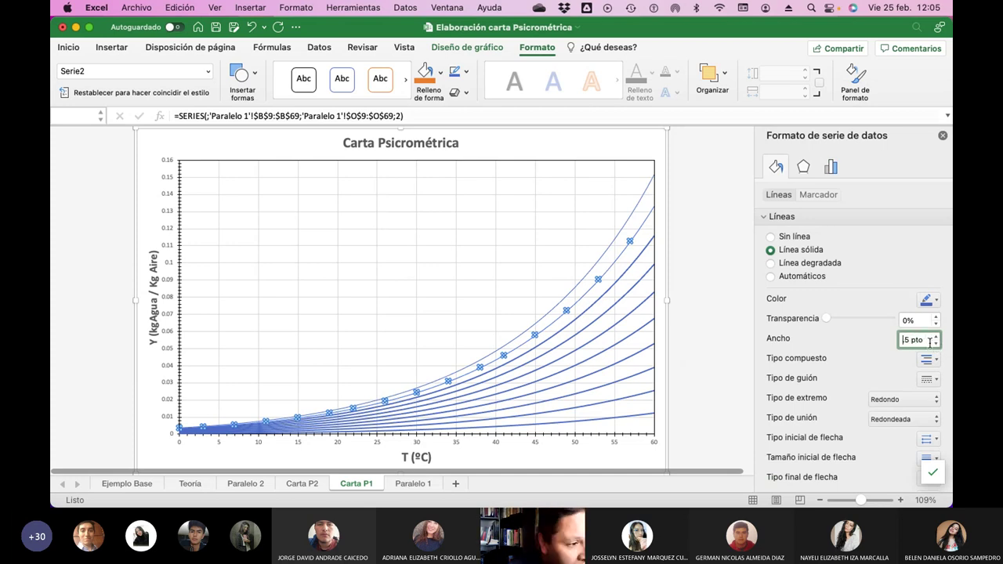
left_click(930, 342)
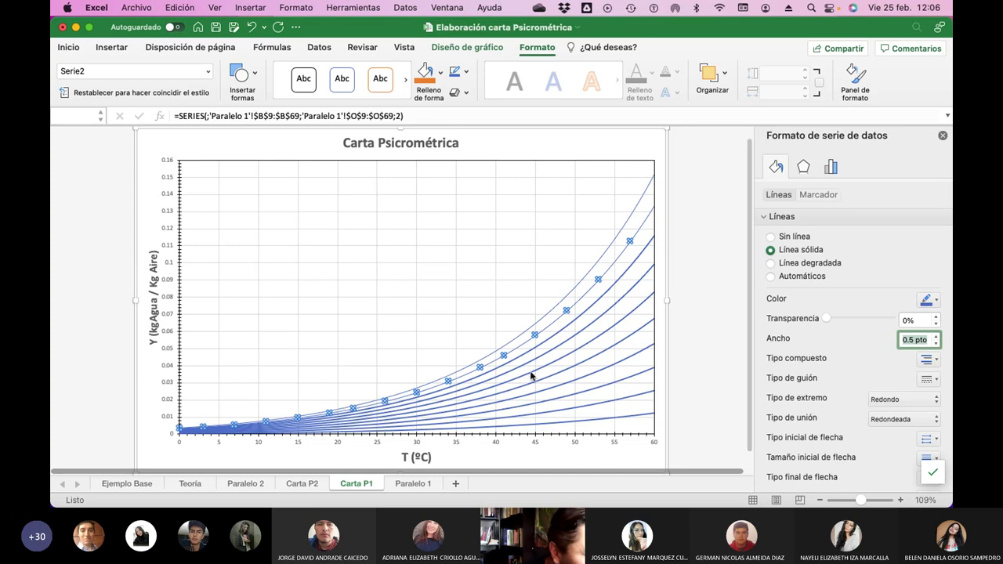
Set the line width of the third humidity curve from the top to 0.5 pt.
left_click(602, 297)
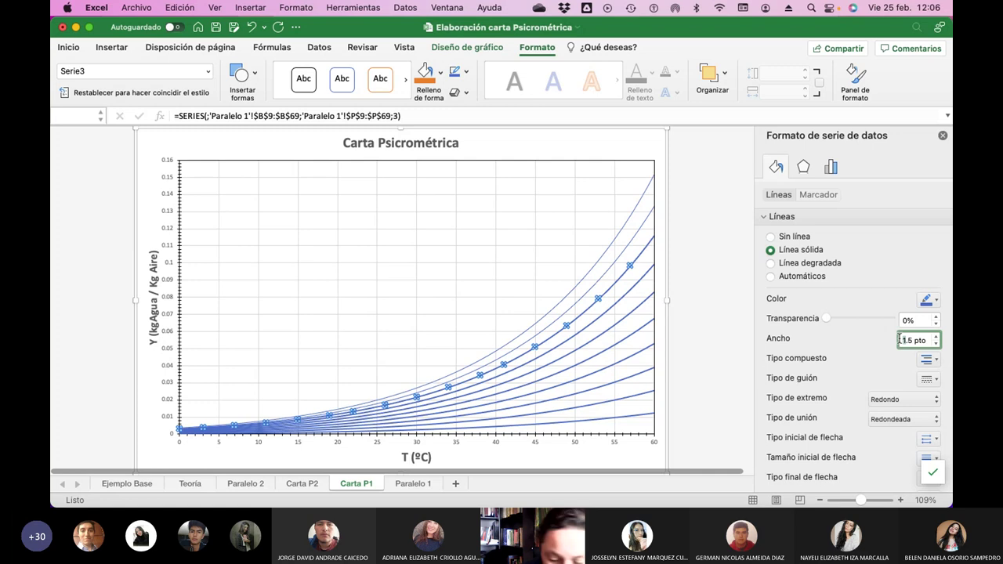
key("Delete")
type("0")
key("Return")
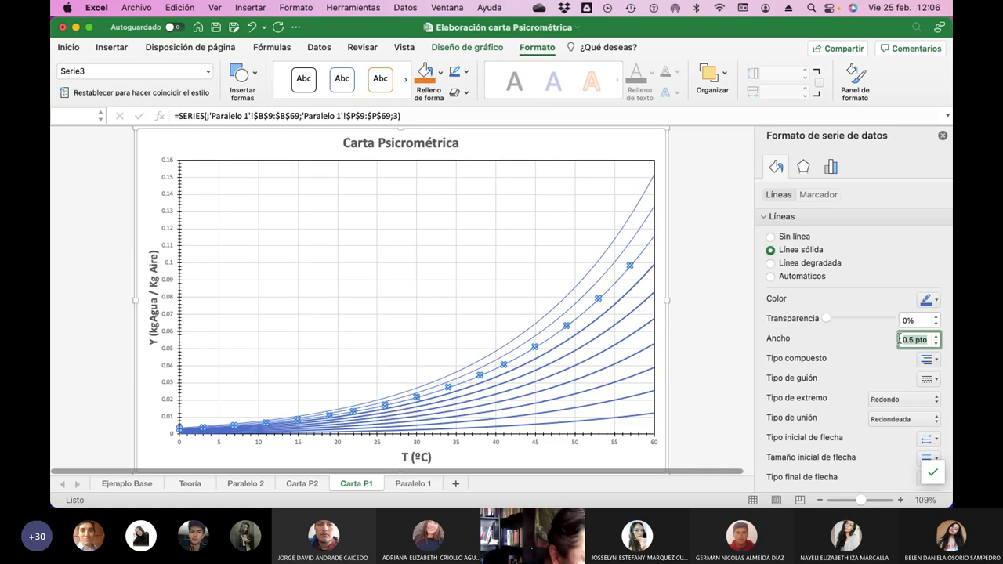
Set the line width of the fourth humidity curve from the top to 0.5 pt.
left_click(617, 301)
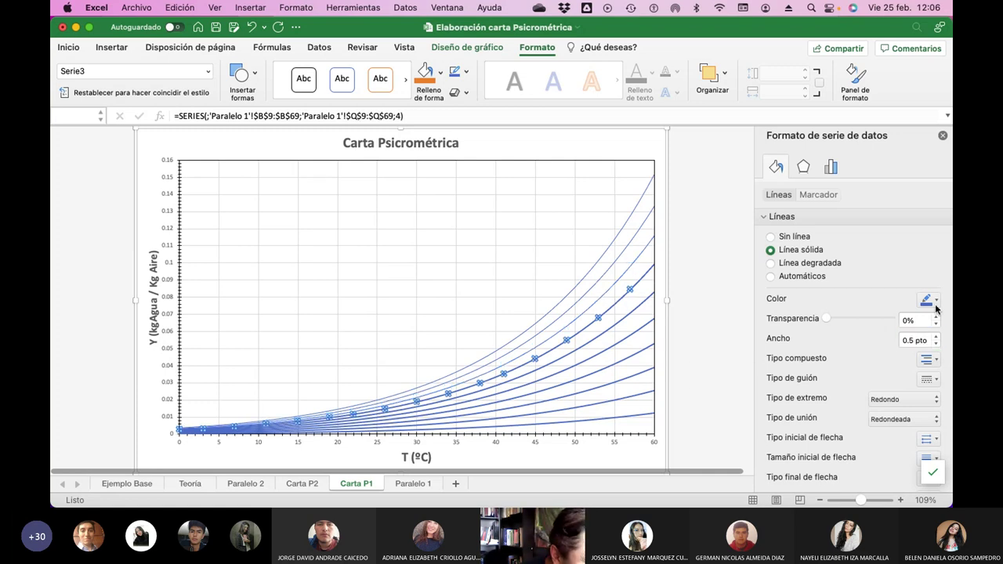
left_click(904, 338)
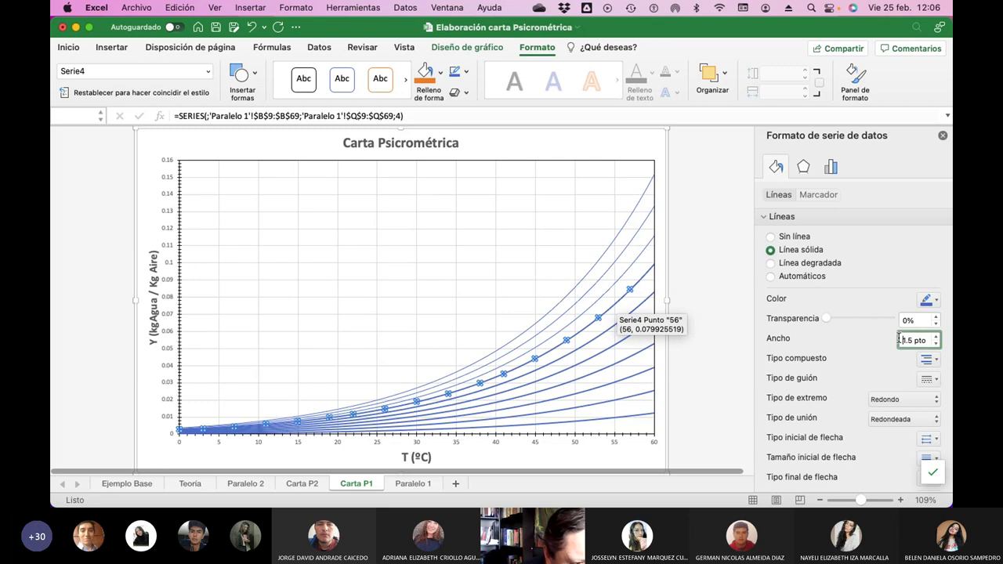
key("Delete")
type("0")
key("Return")
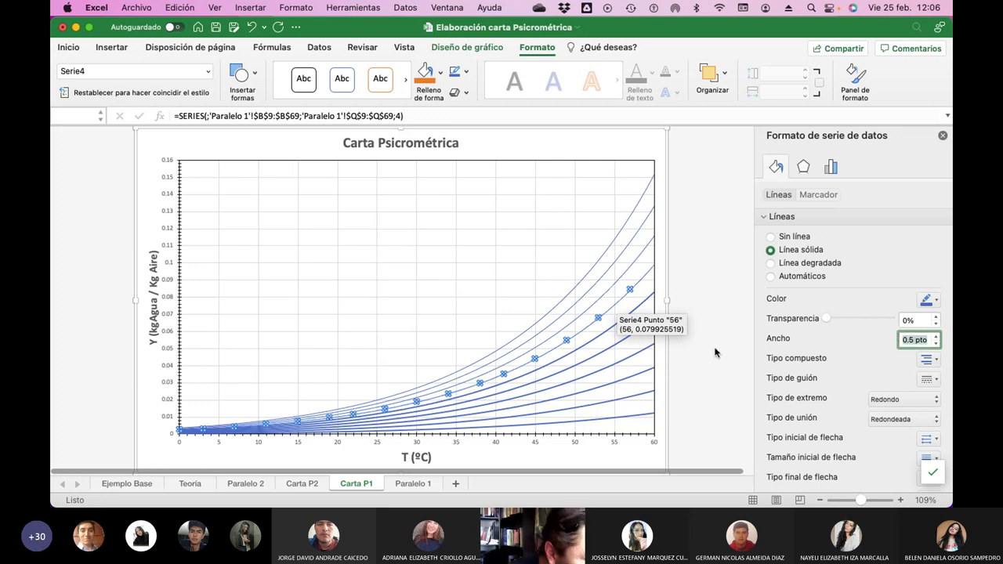
Set the line width of the fifth humidity curve from the top to 0.5 pt.
left_click(607, 332)
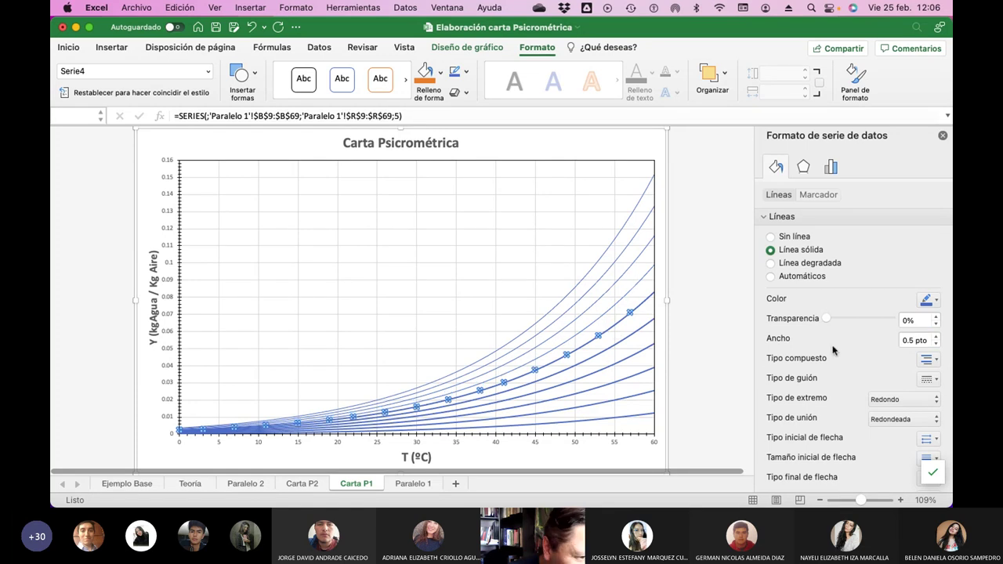
left_click(905, 340)
key("Delete")
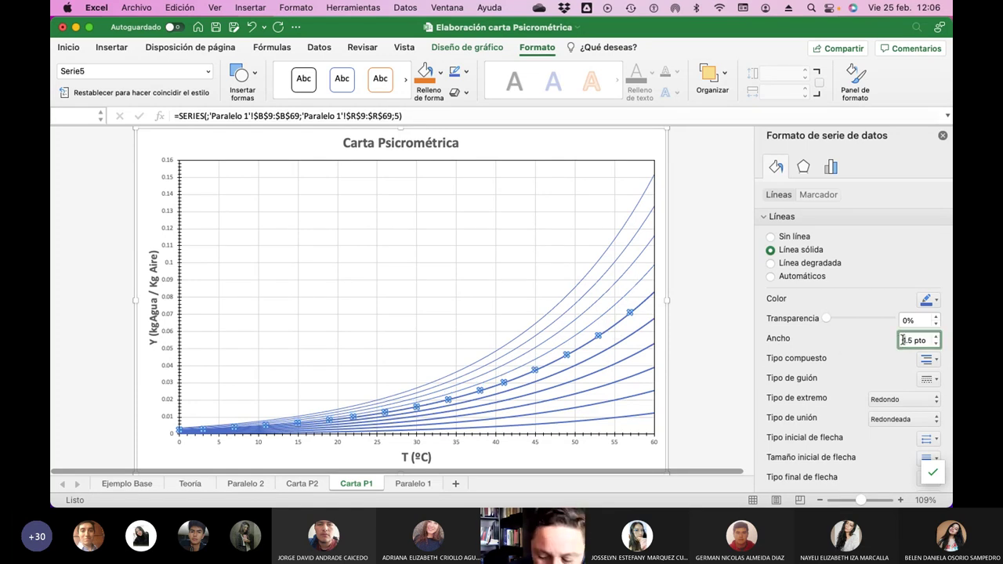
type("0")
key("Return")
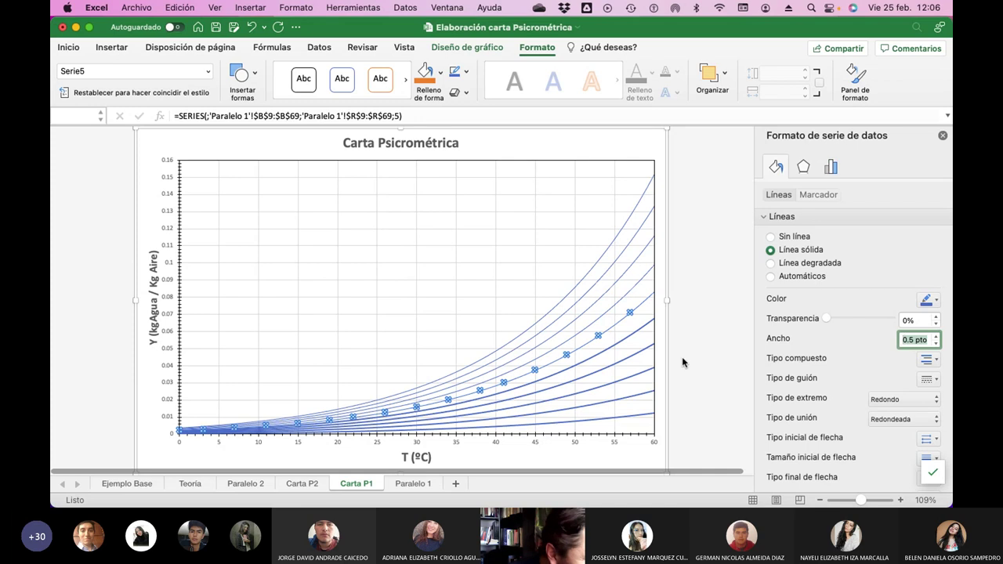
Set the line width of the sixth humidity curve from the top to 0.5 pt.
left_click(627, 336)
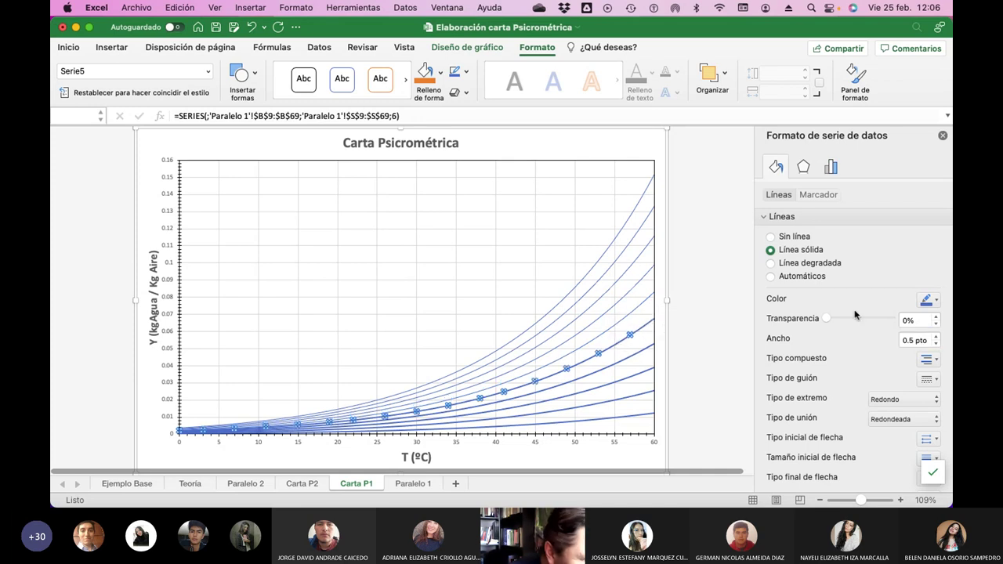
left_click(905, 340)
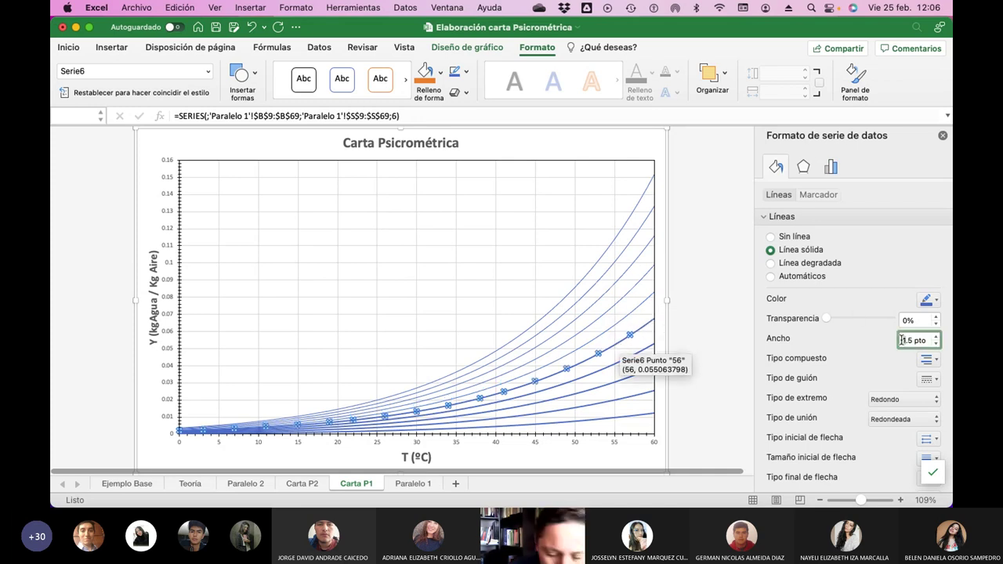
key("Delete")
type("0")
key("Return")
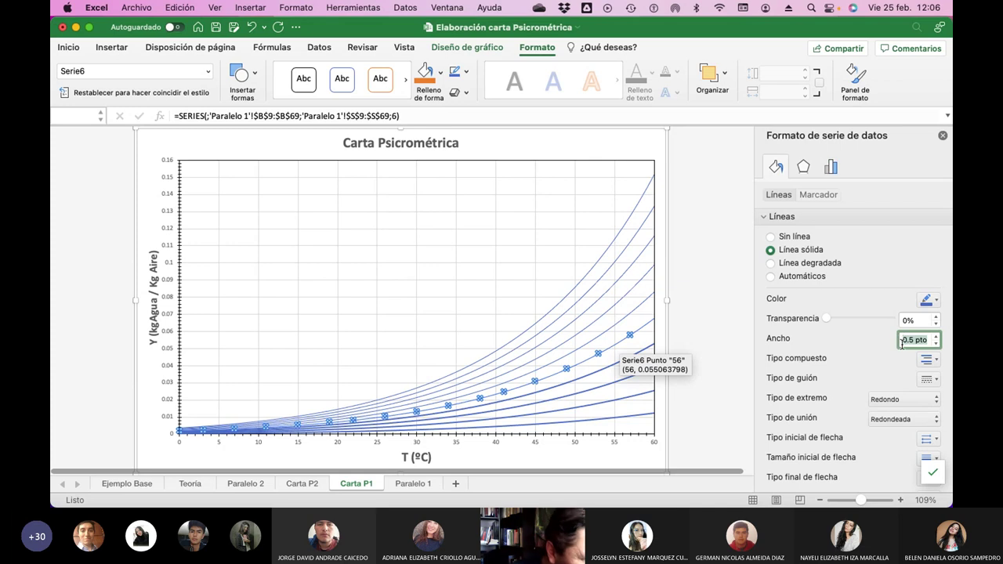
Set the line width of the seventh humidity curve from the top to 0.5 pt.
left_click(614, 367)
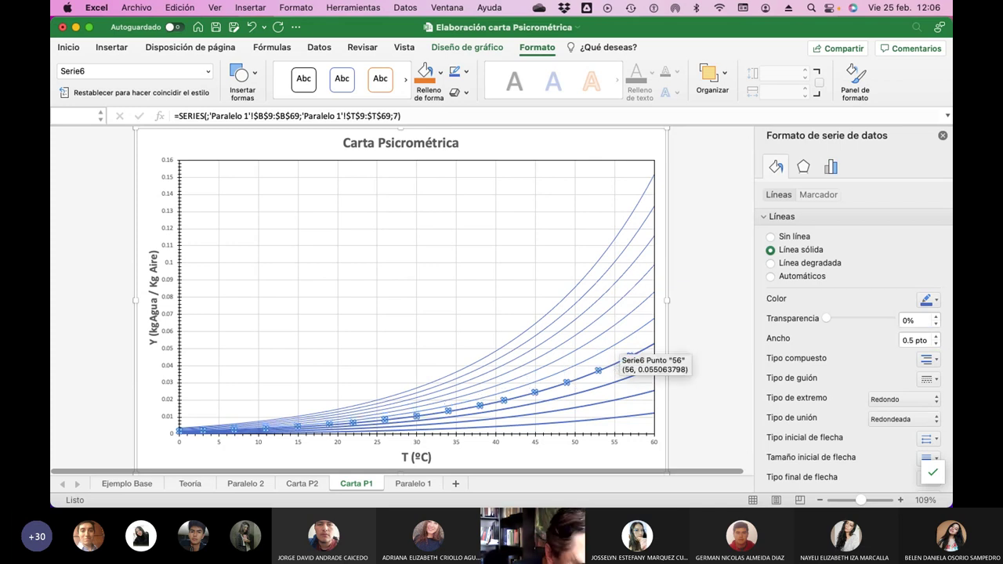
left_click(905, 340)
key("Delete")
type("0")
key("Return")
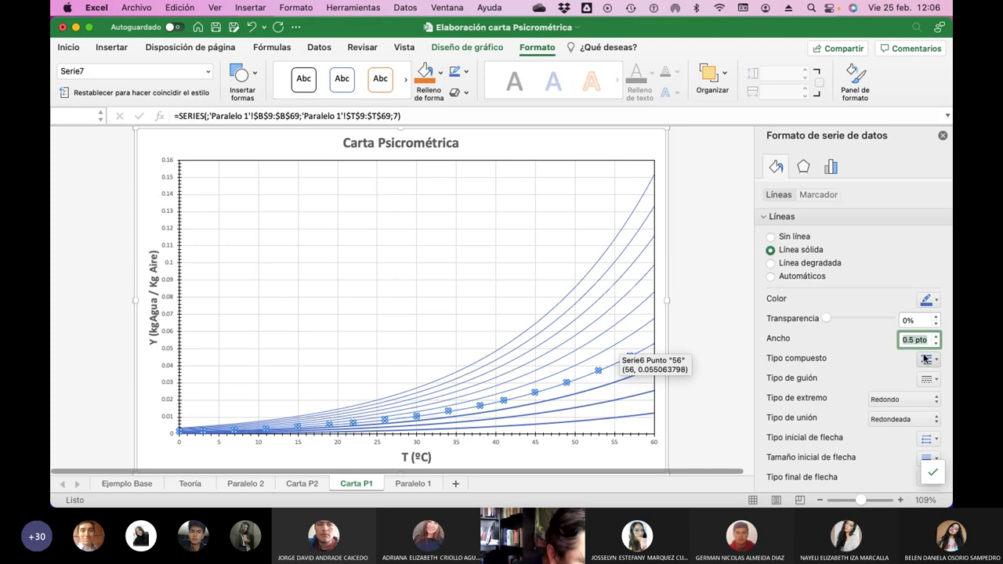
Set the line width of the eighth humidity curve from the top to 0.5 pt.
left_click(608, 391)
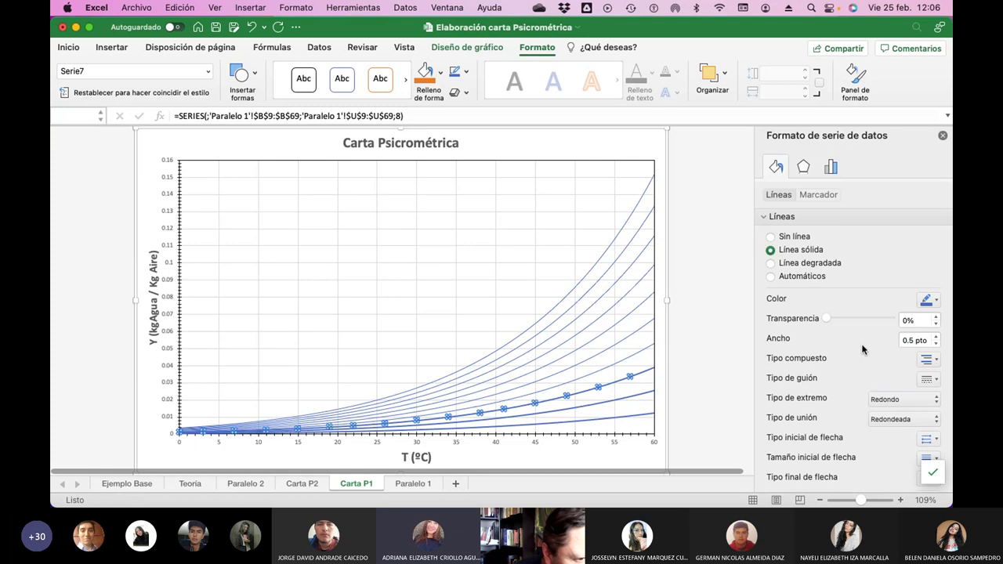
left_click(904, 340)
type("0.5")
key("Return")
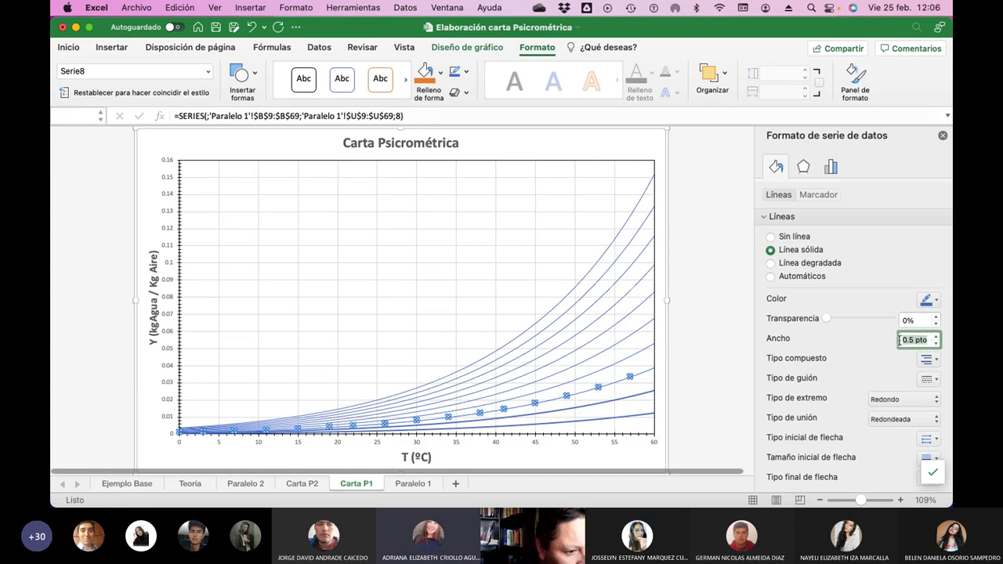
Set the line width of the two lowest humidity curves to 0.5 pt each.
left_click(628, 400)
left_click(902, 340)
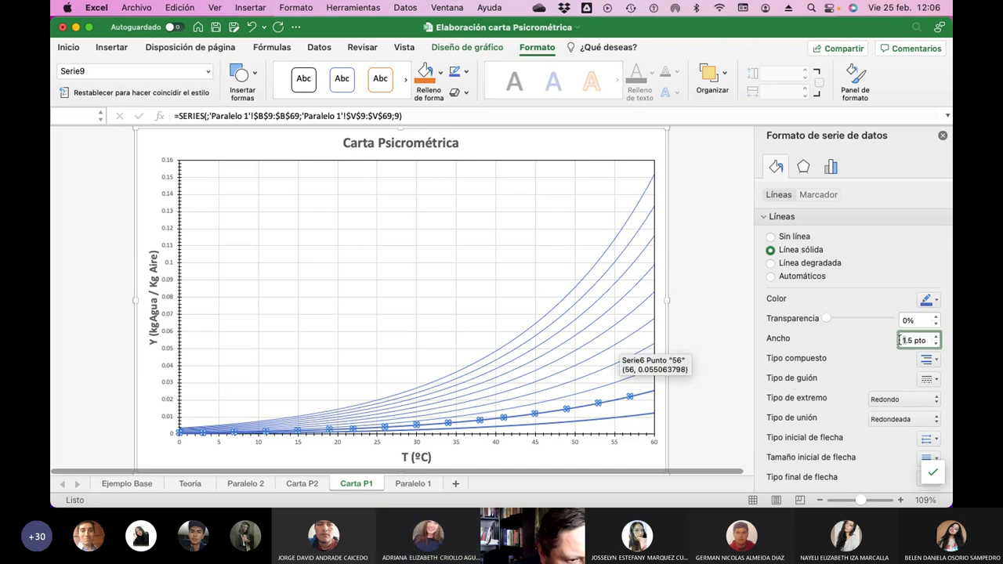
type("0")
key("Return")
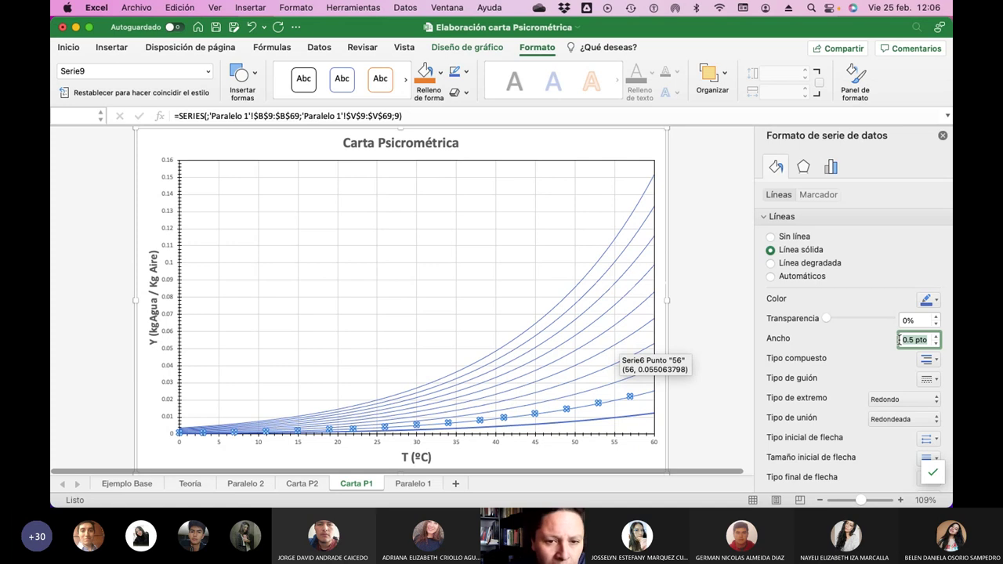
left_click(632, 416)
left_click(907, 345)
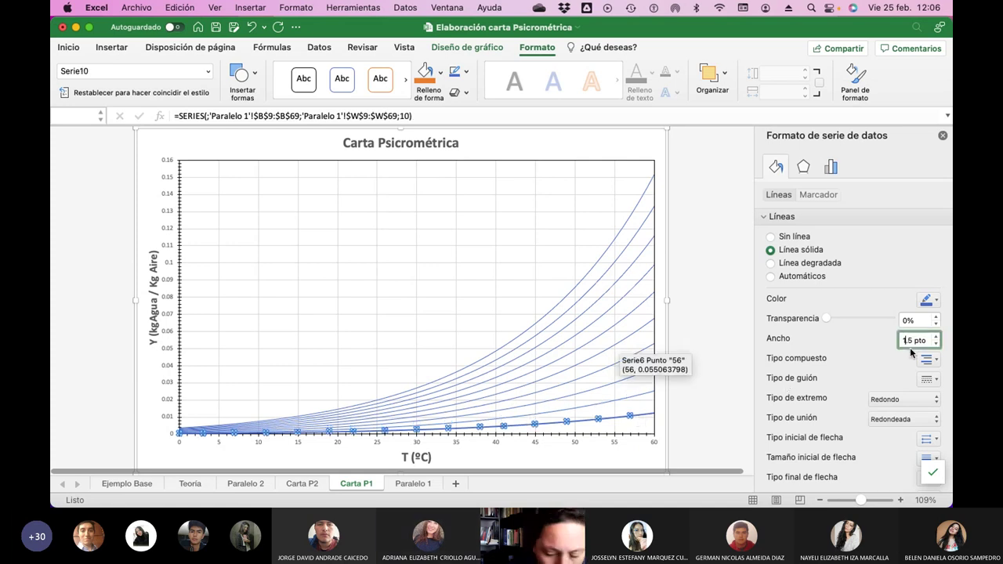
key("Return")
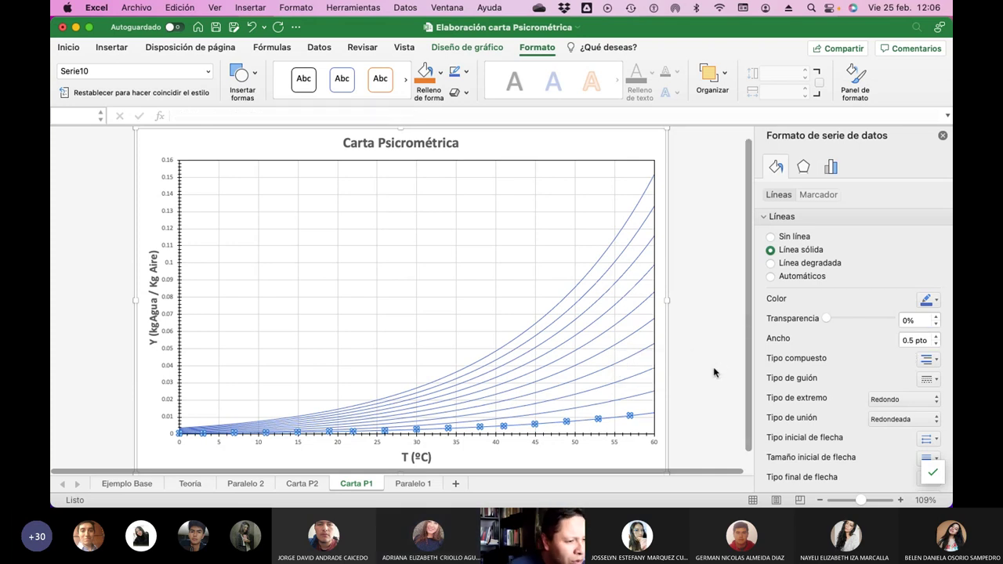
Go to the Paralelo 1 sheet and close the shape formatting pane.
left_click(405, 476)
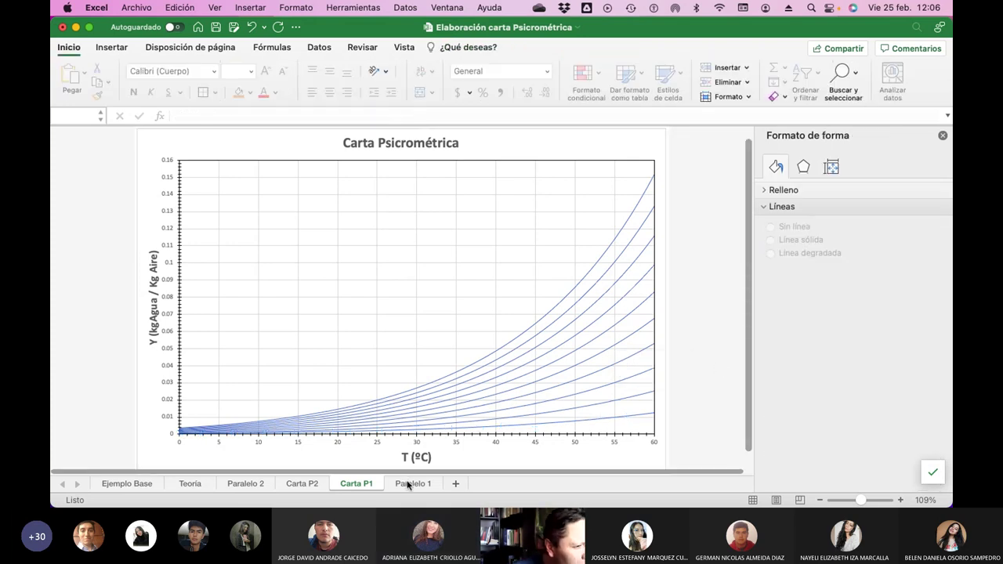
left_click(408, 484)
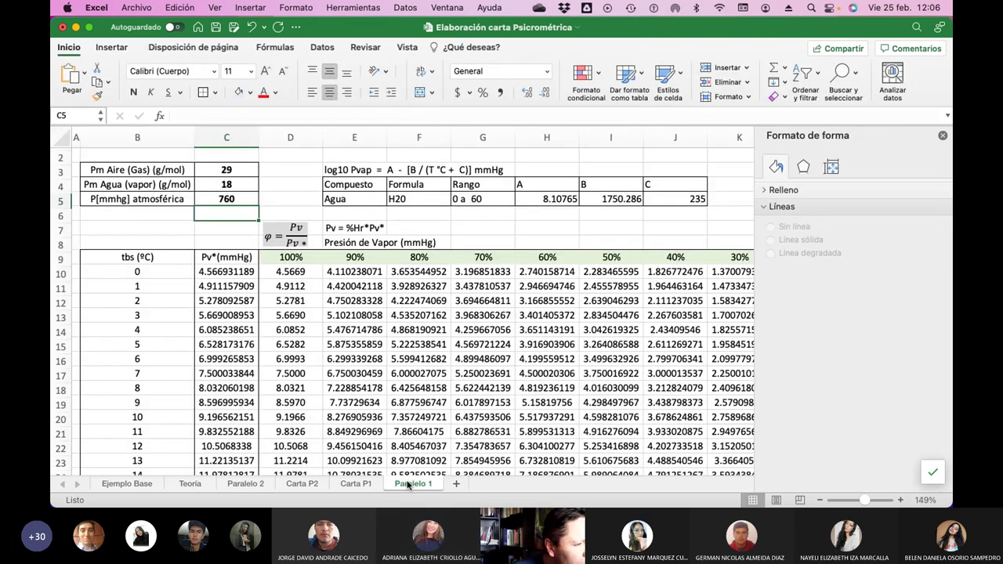
left_click(943, 135)
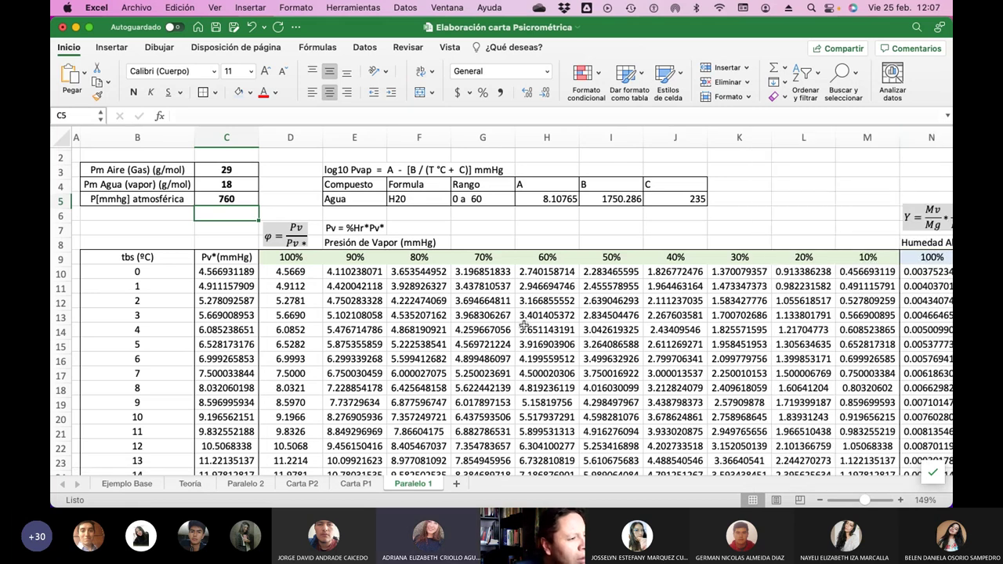
Examine the vapour pressure and absolute humidity tables of Paralelo 1 across their 100% to 10% relative humidity columns.
left_click(313, 259)
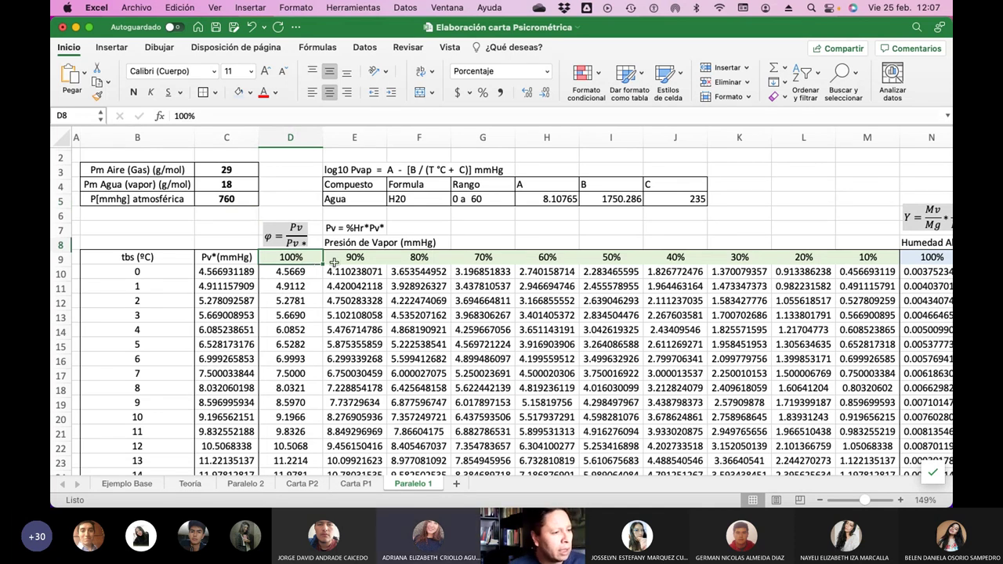
scroll(407, 276, "right", 4)
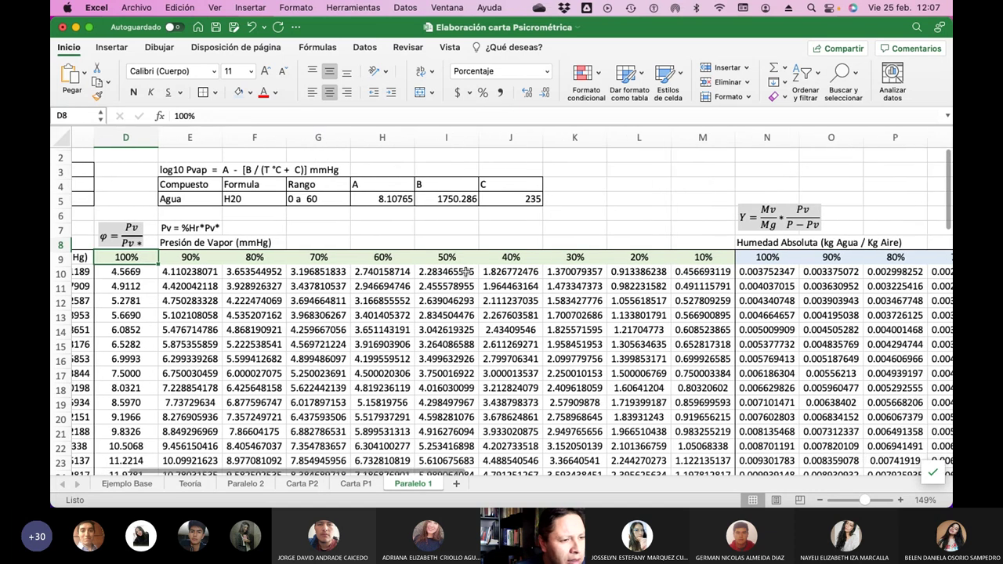
left_click(482, 257)
left_click(767, 257)
scroll(778, 303, "right", 5)
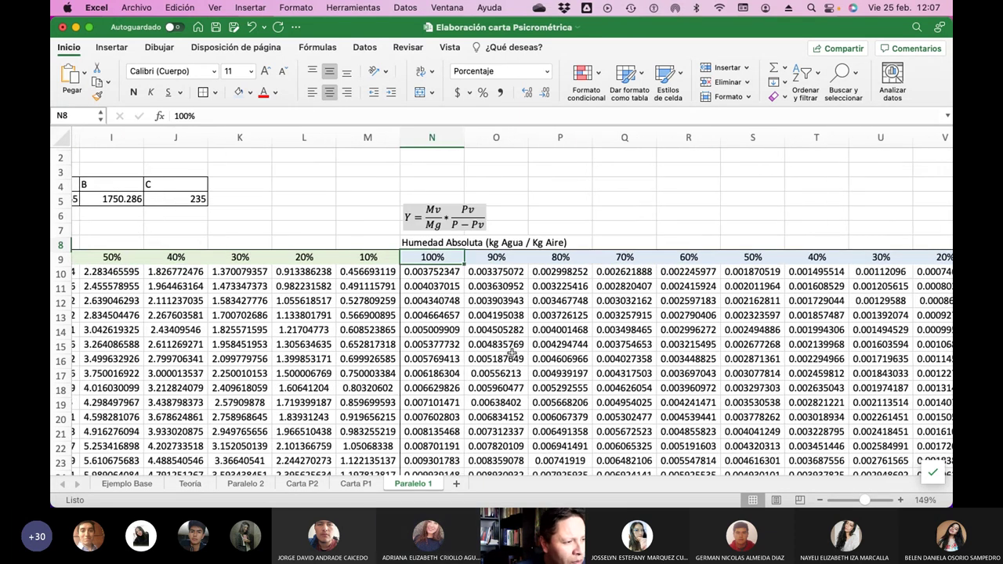
scroll(511, 354, "up", 1)
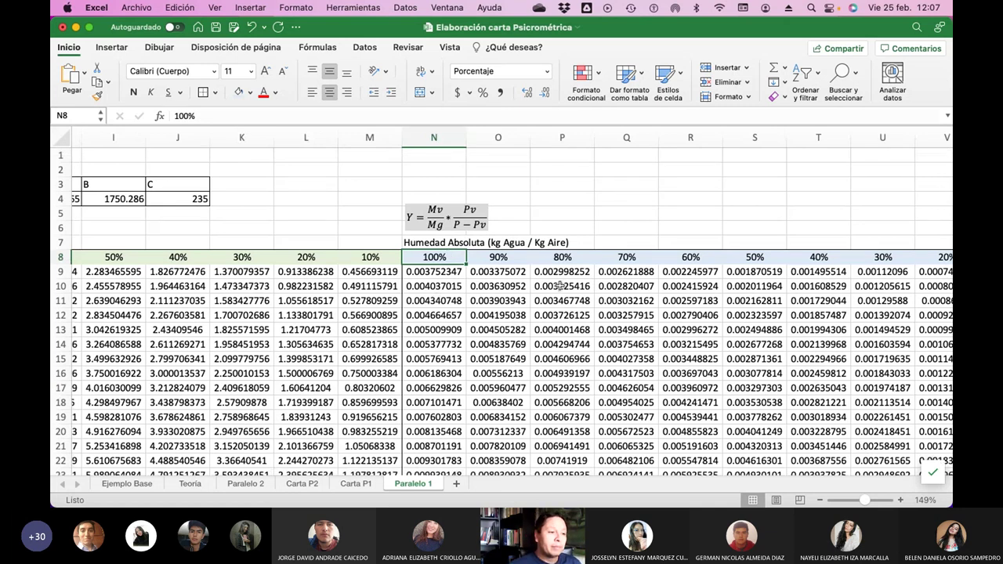
scroll(584, 289, "down", 5)
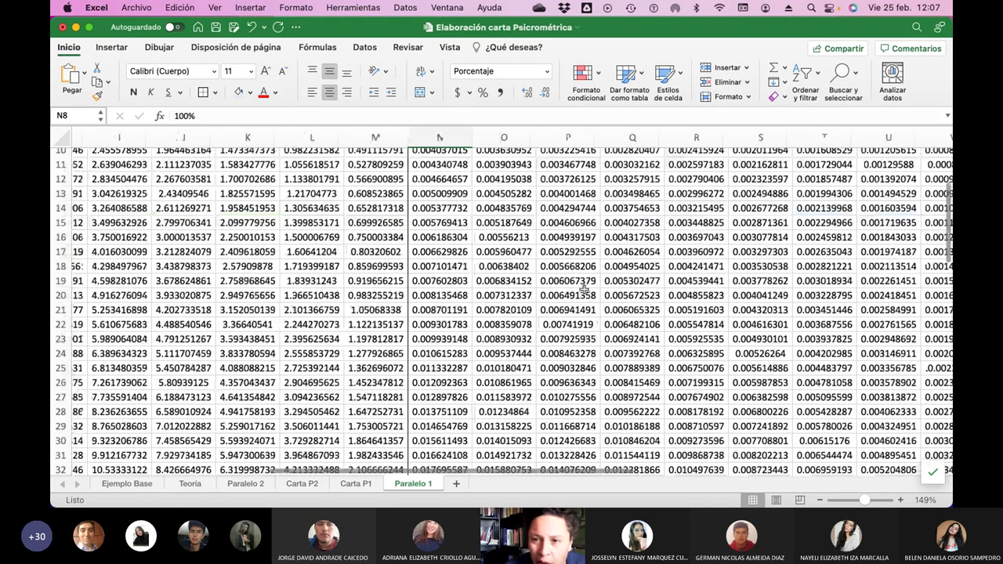
scroll(583, 288, "up", 5)
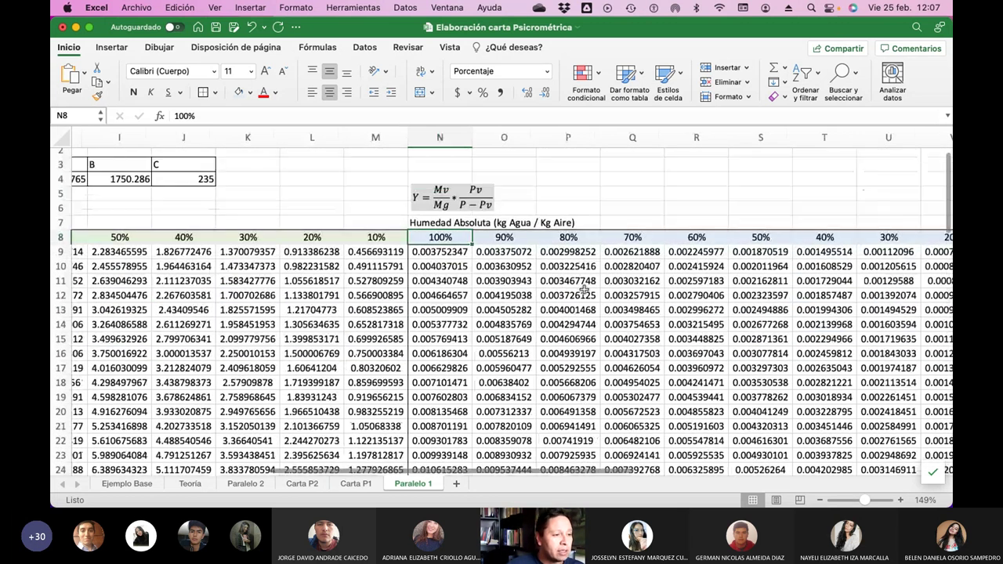
scroll(452, 321, "left", 8)
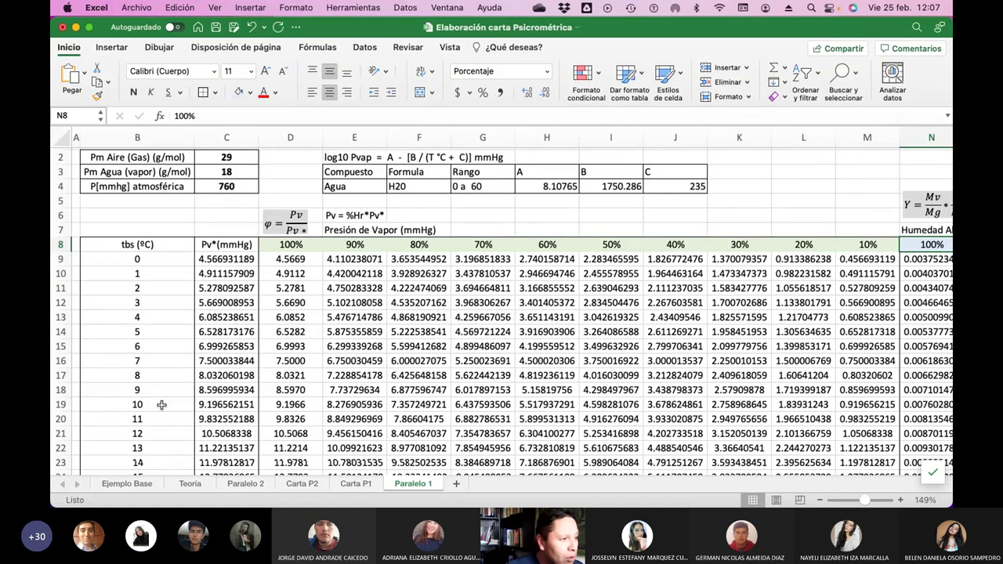
Set the atmospheric pressure on the Paralelo 1 sheet to 542 mmHg.
left_click(232, 186)
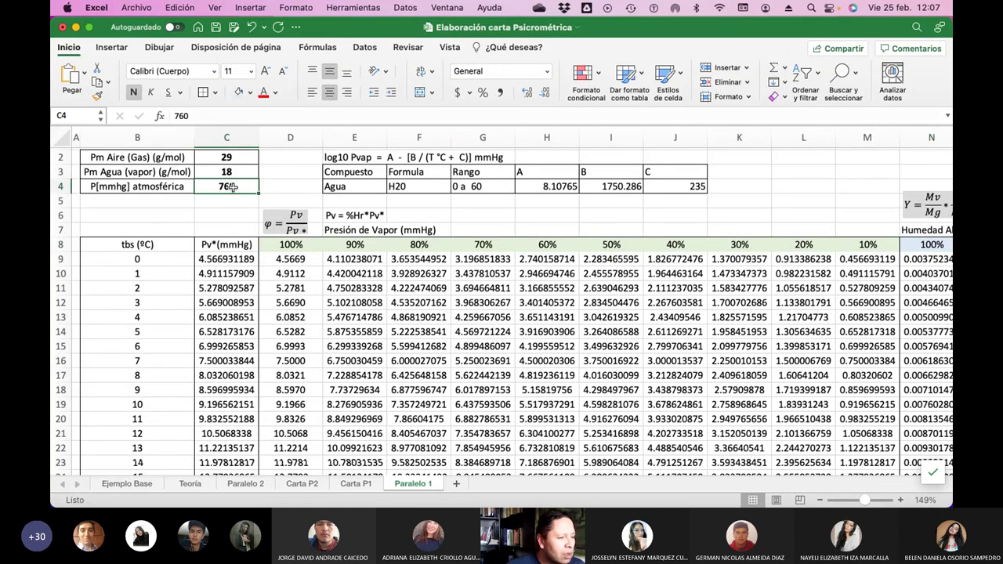
type("542")
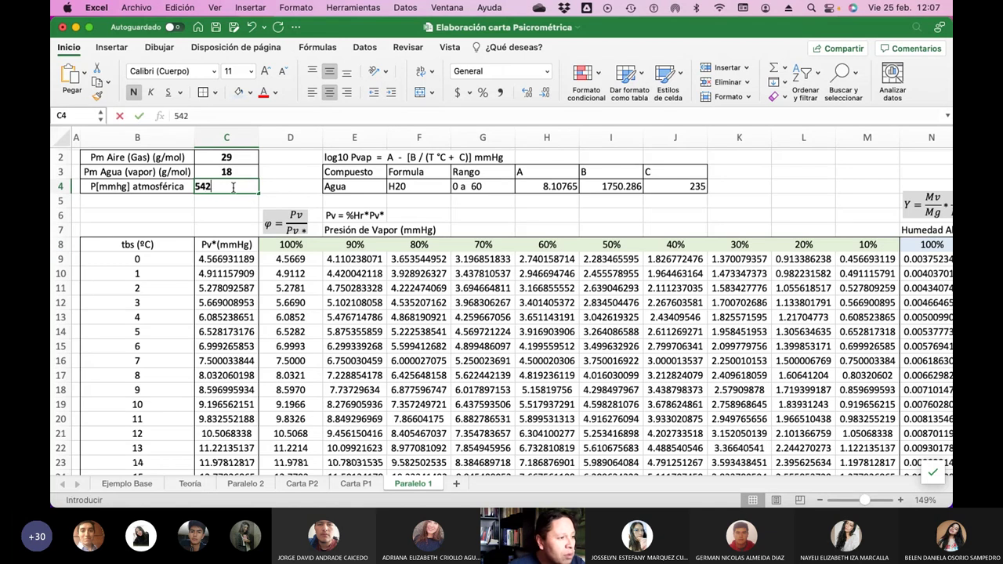
key("Return")
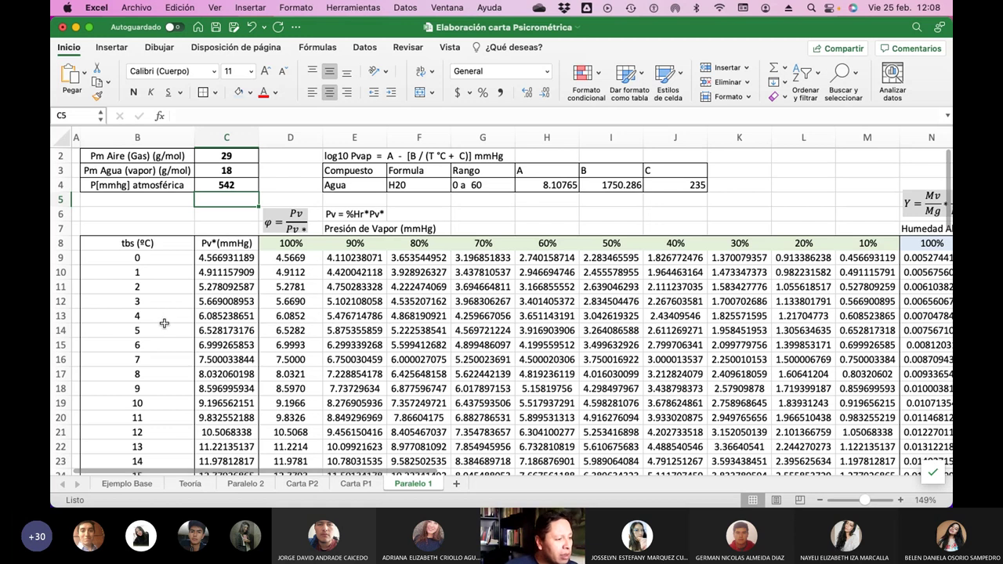
Highlight the entire row for the 15 ºC dry-bulb temperature with a light blue fill.
scroll(164, 323, "down", 1)
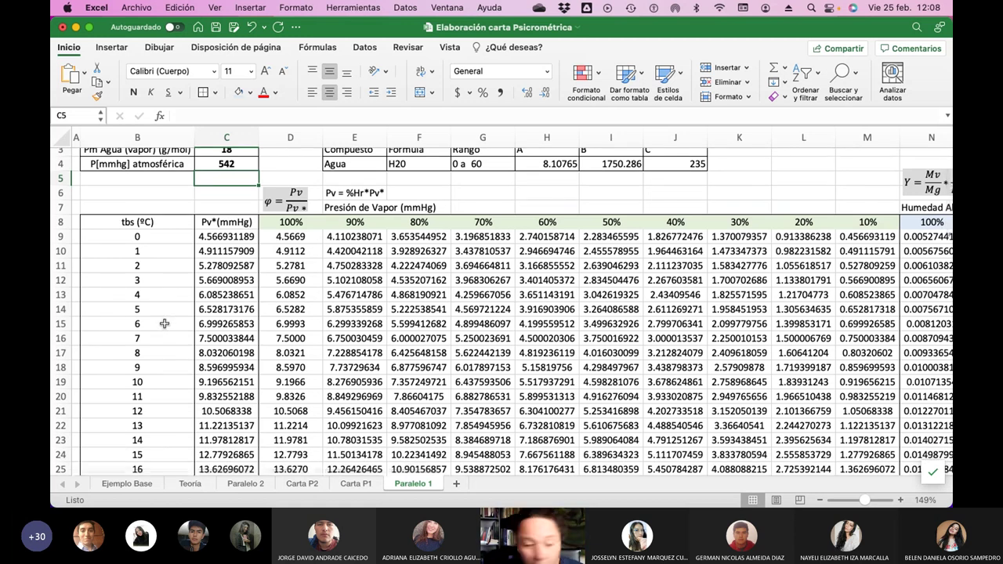
left_click(162, 454)
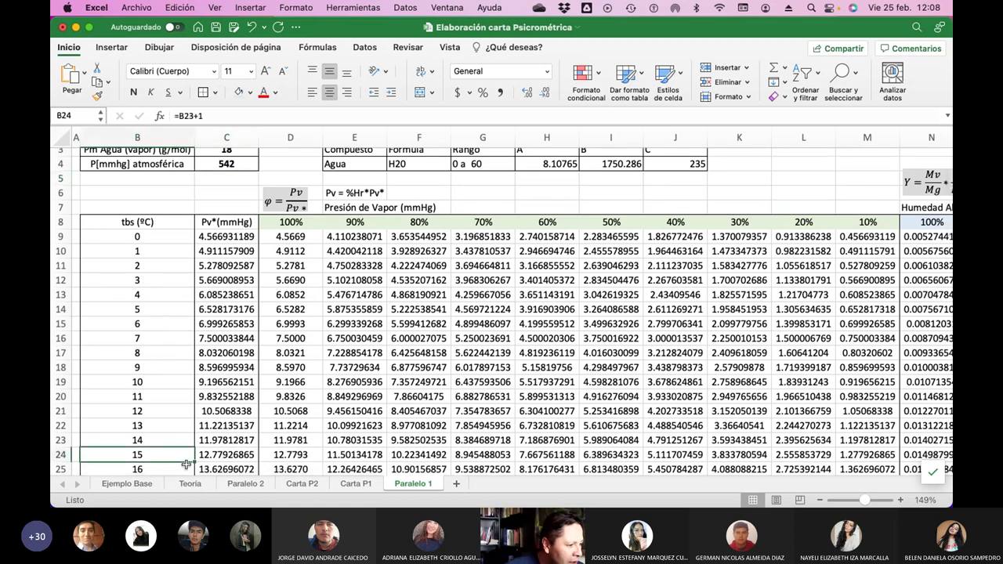
left_click(67, 455)
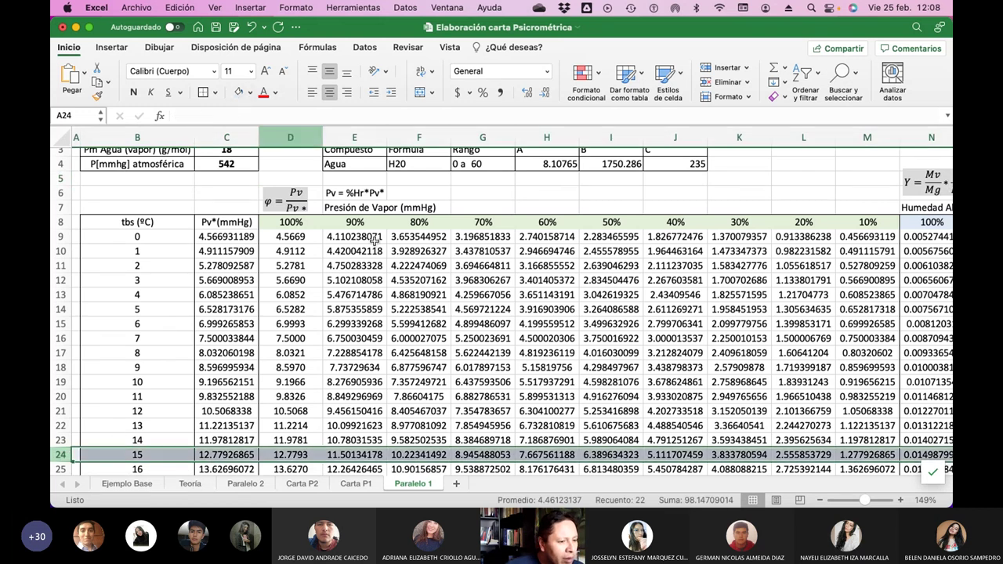
scroll(584, 378, "right", 10)
scroll(585, 378, "right", 3)
scroll(584, 378, "down", 3)
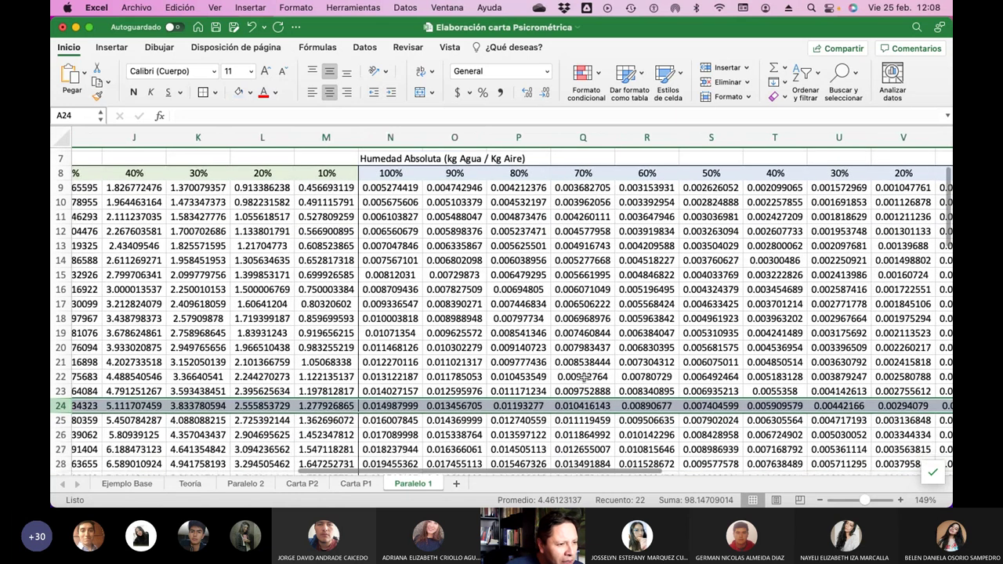
Fill the absolute humidity column for 70% with light blue and select its cell in the 15 ºC row.
scroll(584, 377, "up", 3)
left_click(583, 138)
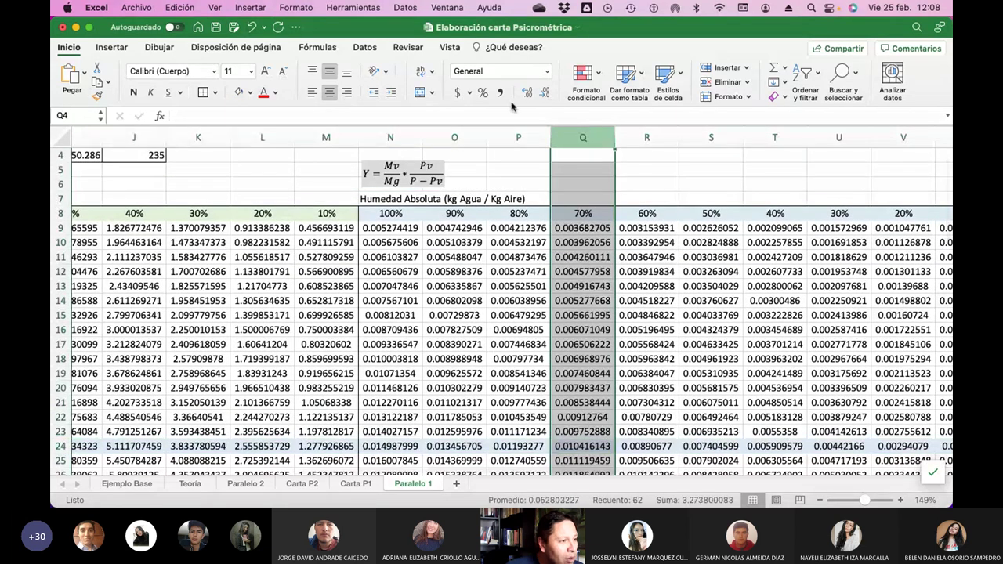
left_click(238, 91)
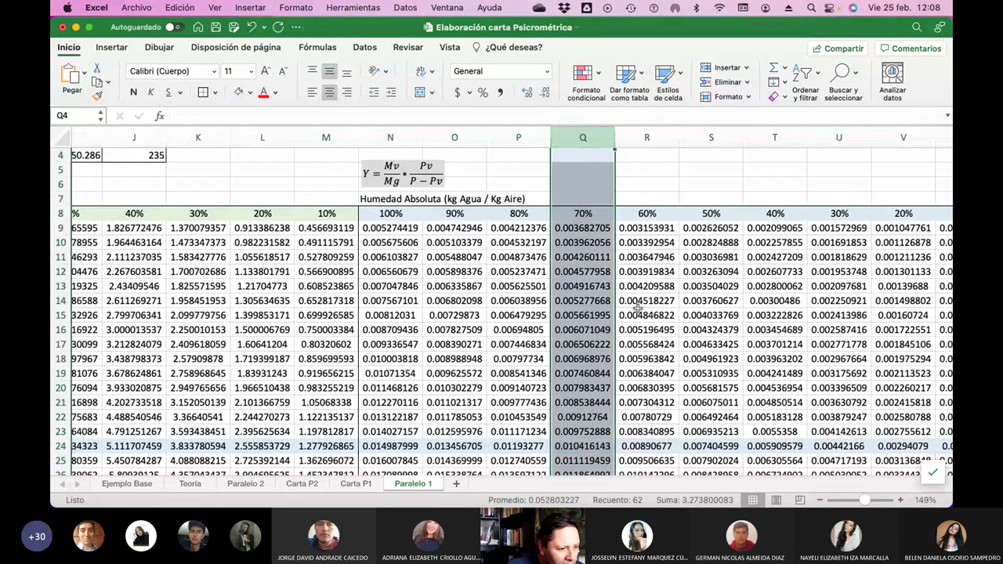
scroll(638, 308, "down", 2)
left_click(592, 389)
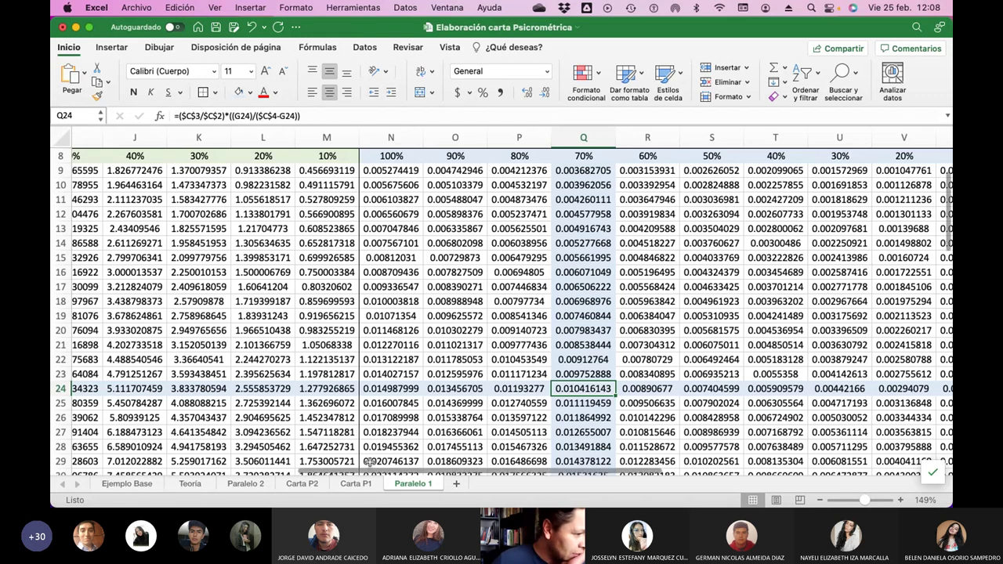
Examine the low-temperature end of the curves on the Carta P1 chart at 400% zoom.
left_click(357, 484)
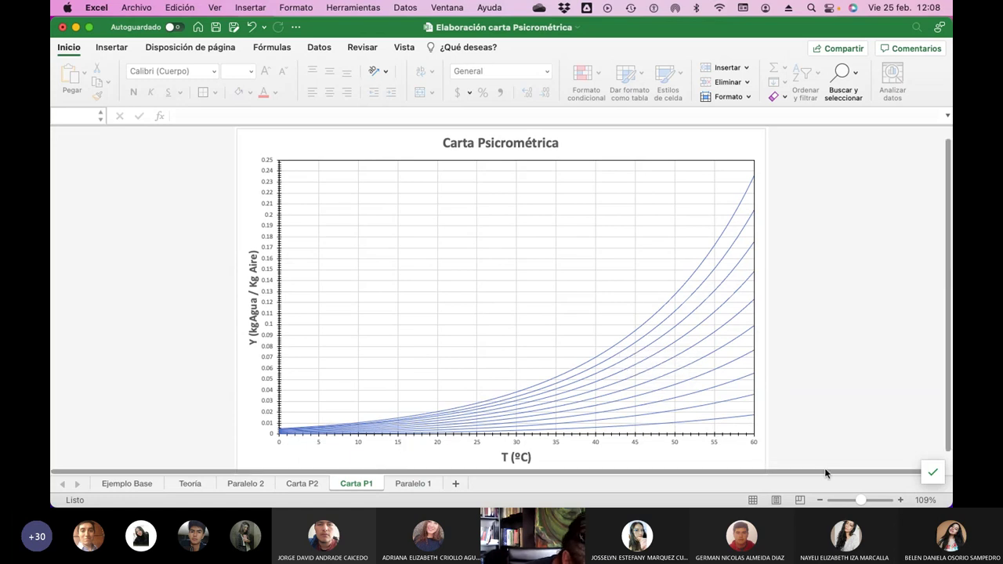
left_click_drag(860, 501, 888, 500)
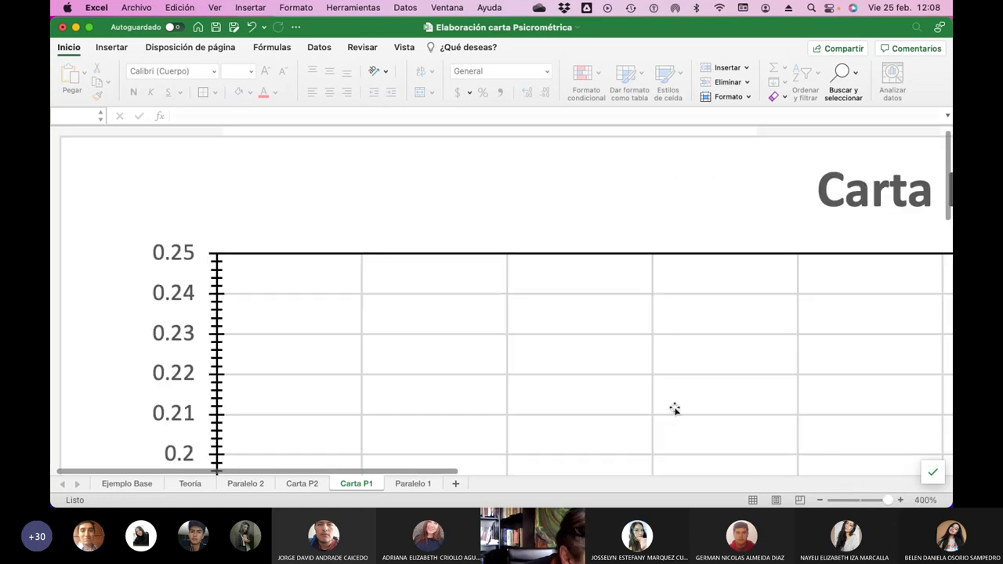
scroll(600, 395, "down", 10)
scroll(604, 394, "down", 5)
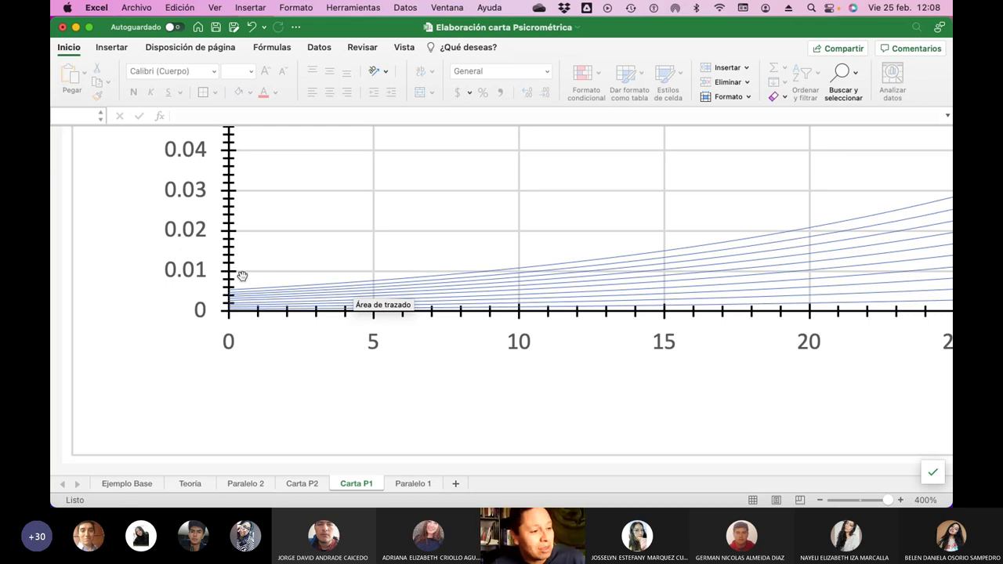
On Paralelo 1, remove the fill from row 24 beyond the table, from column X to the last column.
left_click(402, 481)
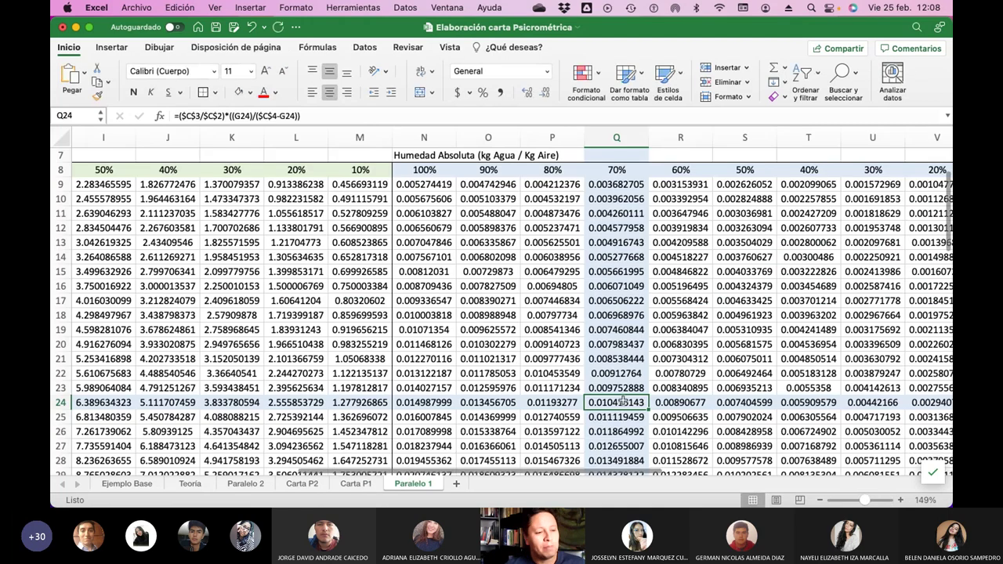
scroll(615, 406, "right", 2)
scroll(622, 401, "right", 1)
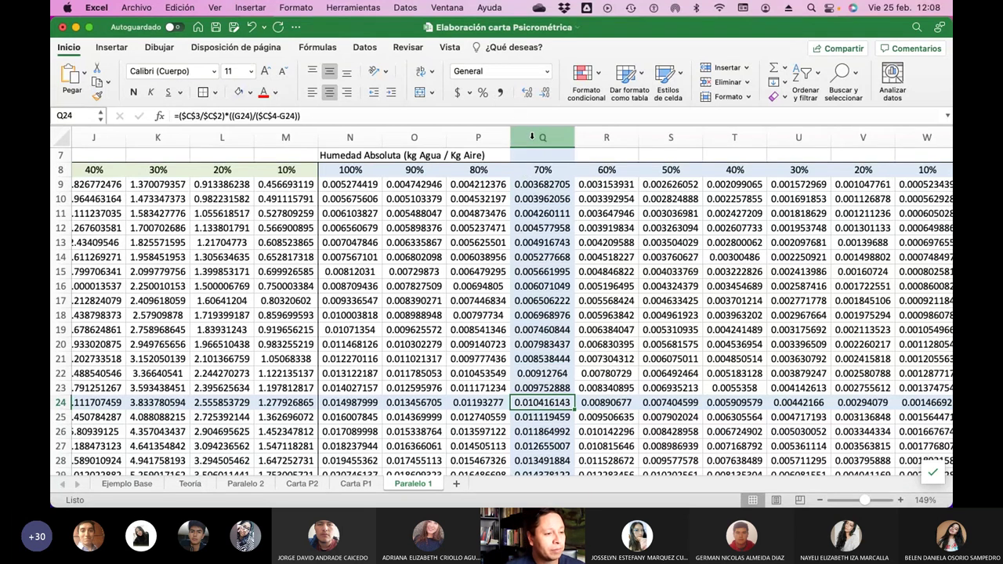
scroll(564, 264, "right", 10)
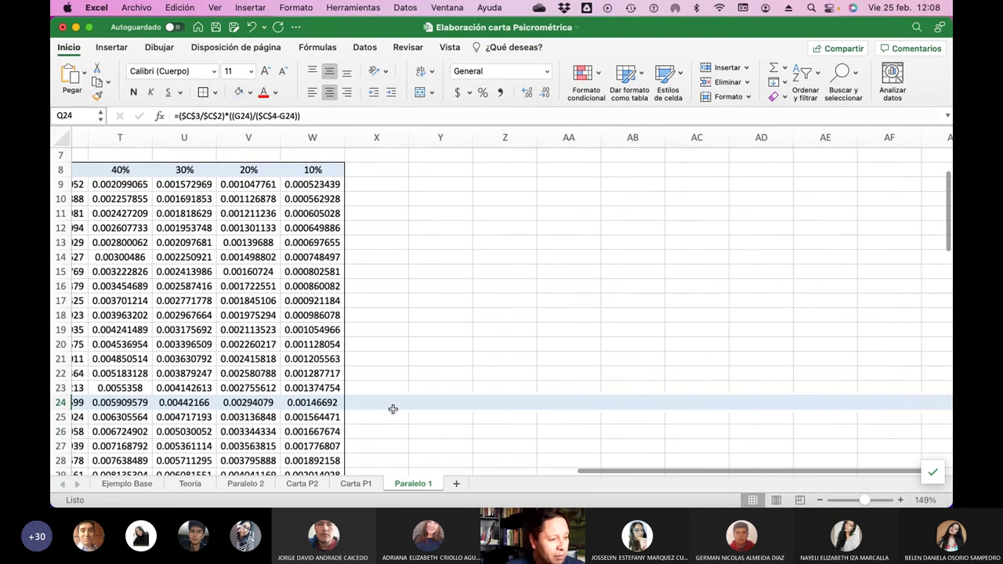
left_click(382, 402)
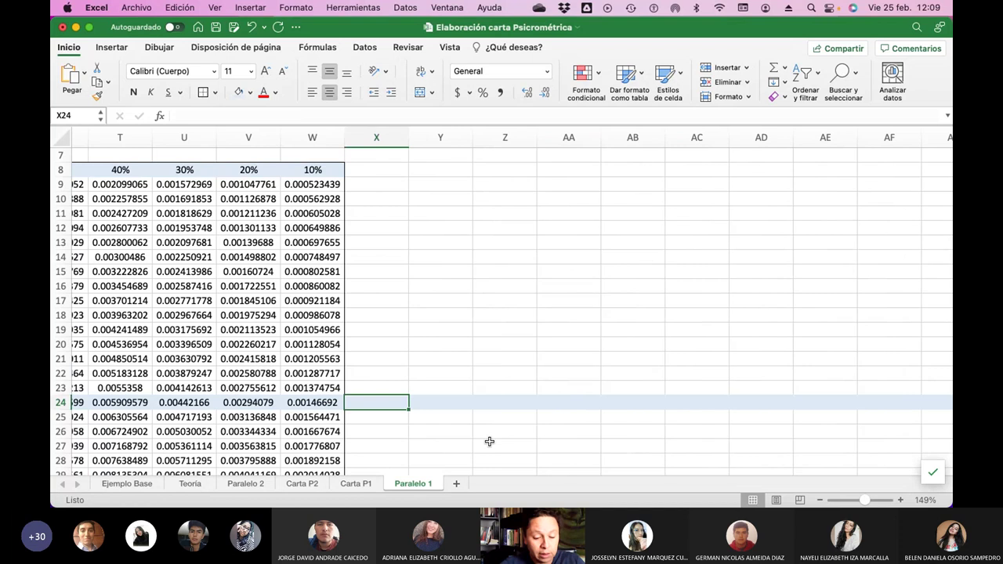
key("super+shift+Right")
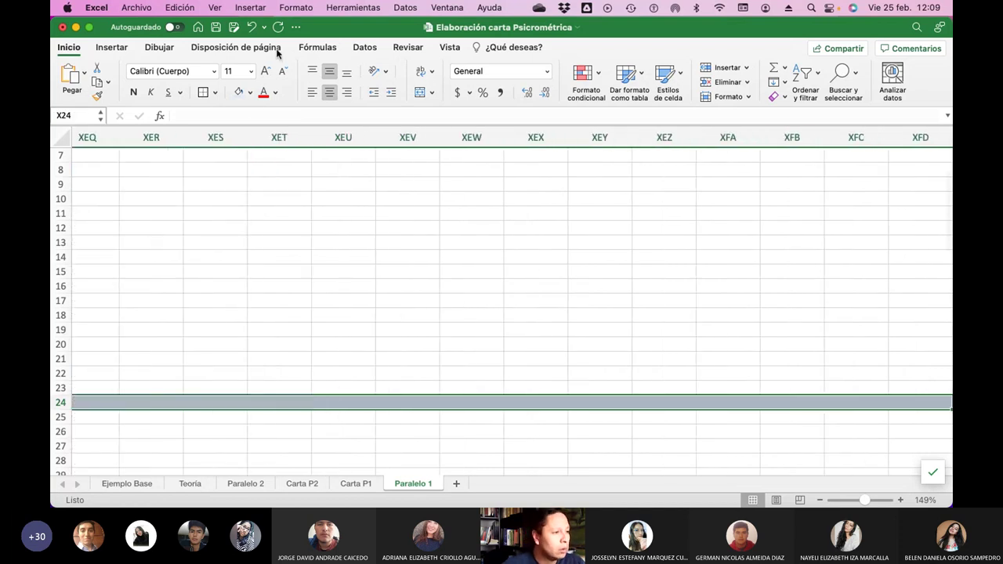
left_click(250, 92)
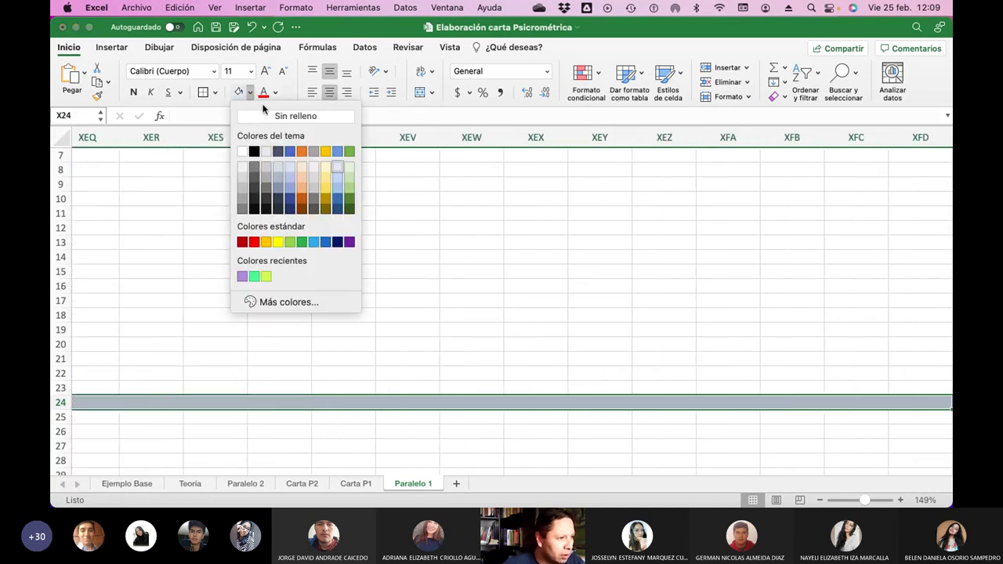
left_click(264, 110)
key("ctrl+BackSpace")
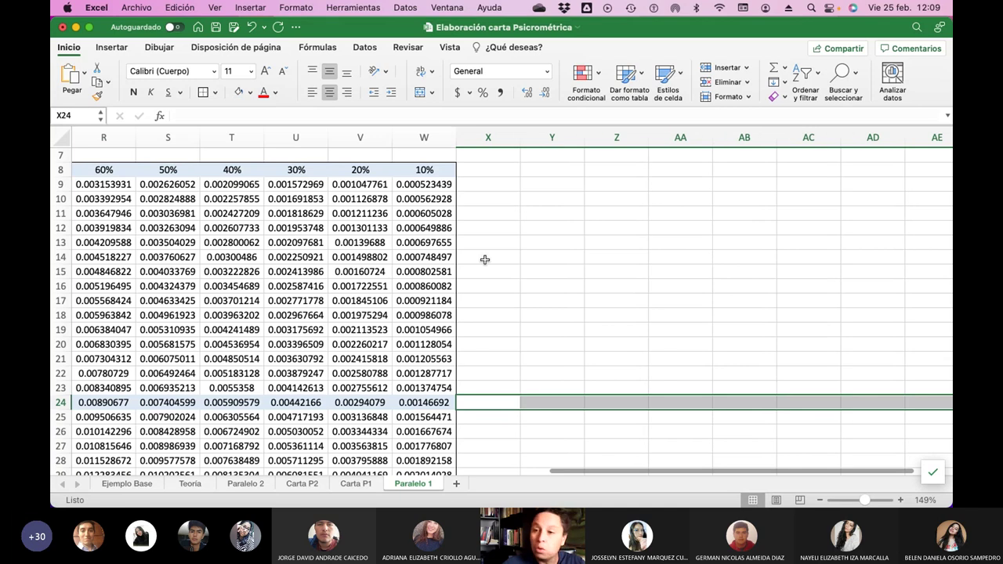
right_click(485, 260)
left_click(781, 253)
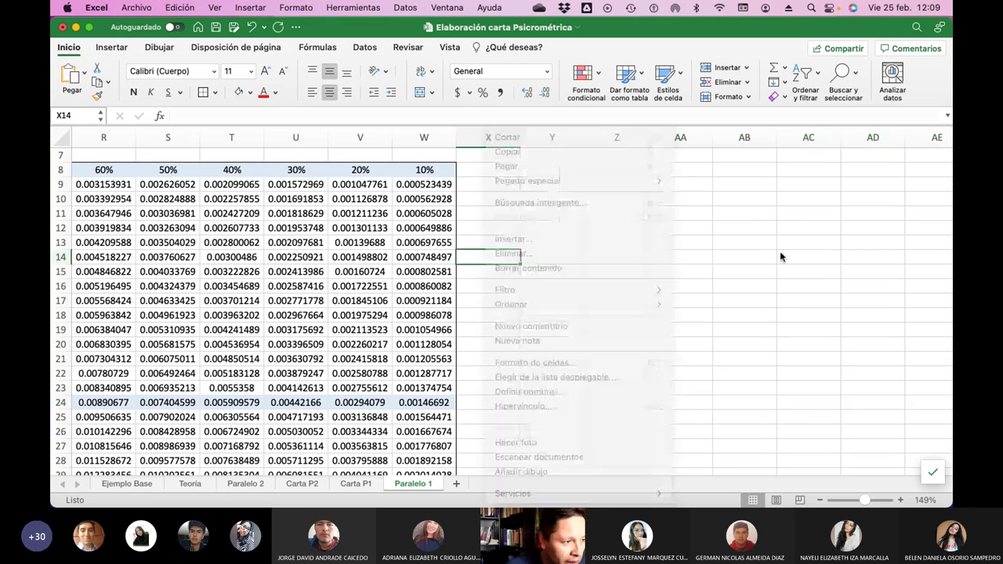
left_click(728, 240)
Go to the Carta P1 chart and fit its zoom to the selection.
scroll(568, 245, "left", 2)
scroll(568, 245, "left", 10)
scroll(568, 246, "up", 3)
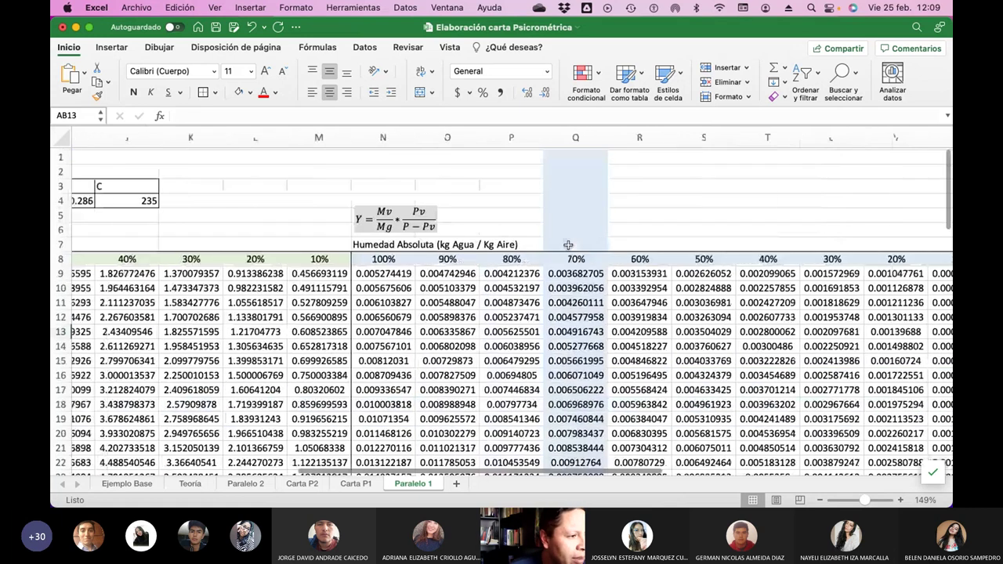
scroll(568, 246, "right", 3)
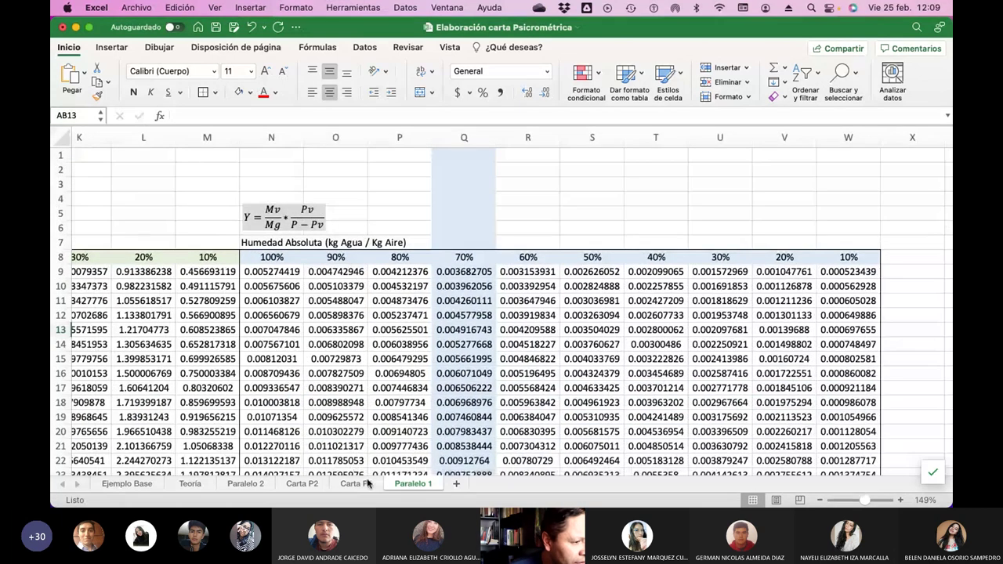
left_click(367, 484)
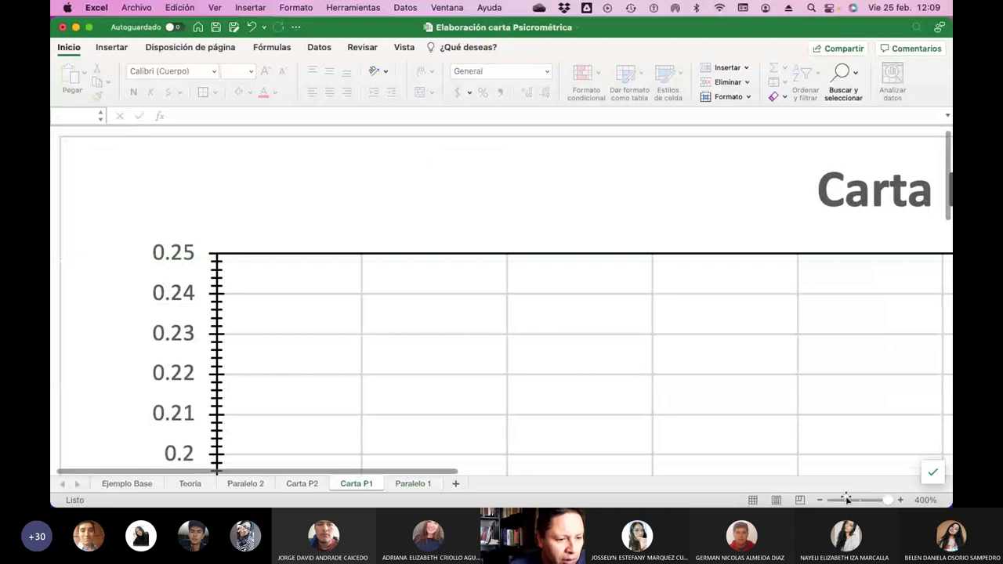
left_click(929, 500)
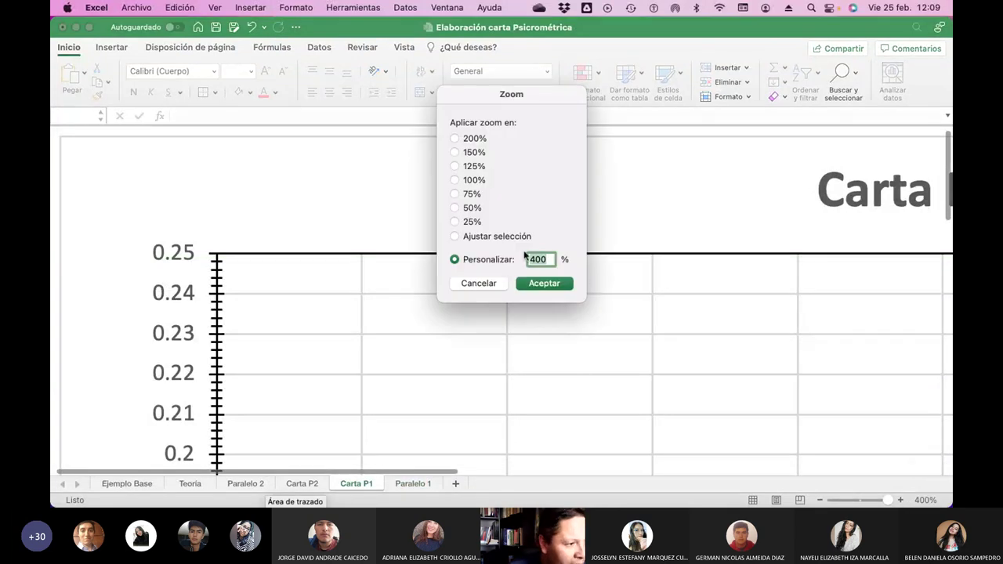
left_click(484, 240)
left_click(558, 284)
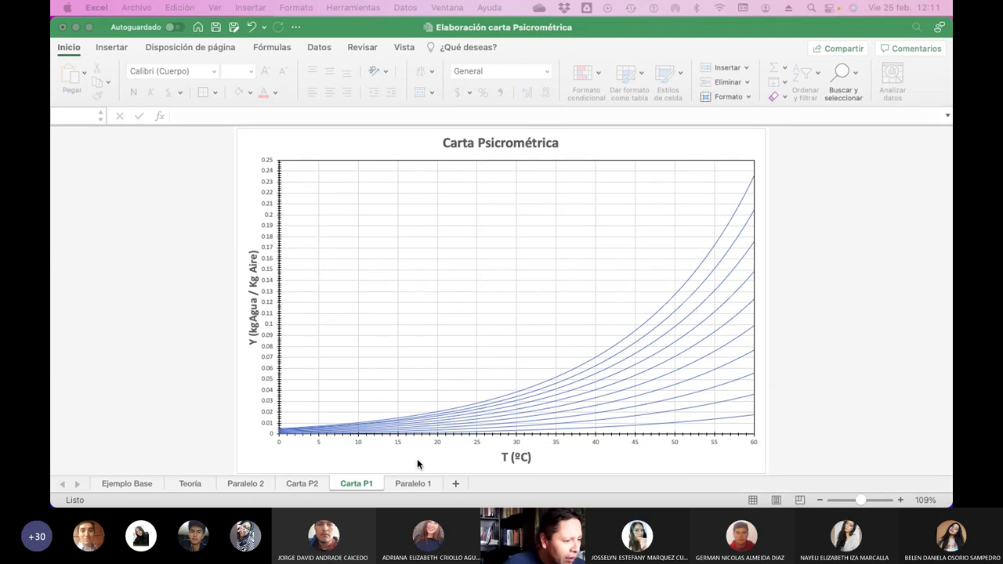
Set the atmospheric pressure on Paralelo 1 to 760 mmHg and view the result in the Carta P1 chart.
left_click(415, 484)
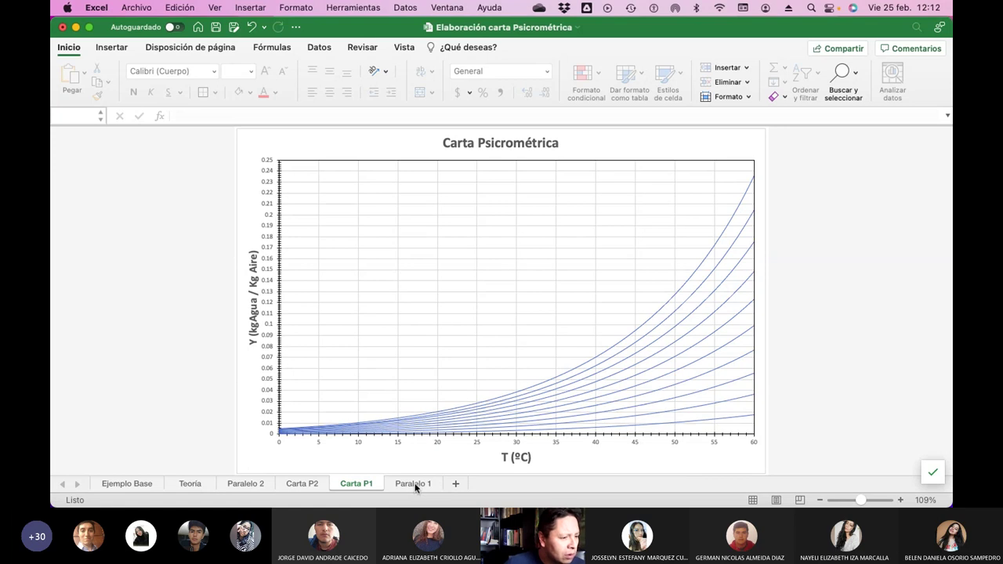
left_click(415, 484)
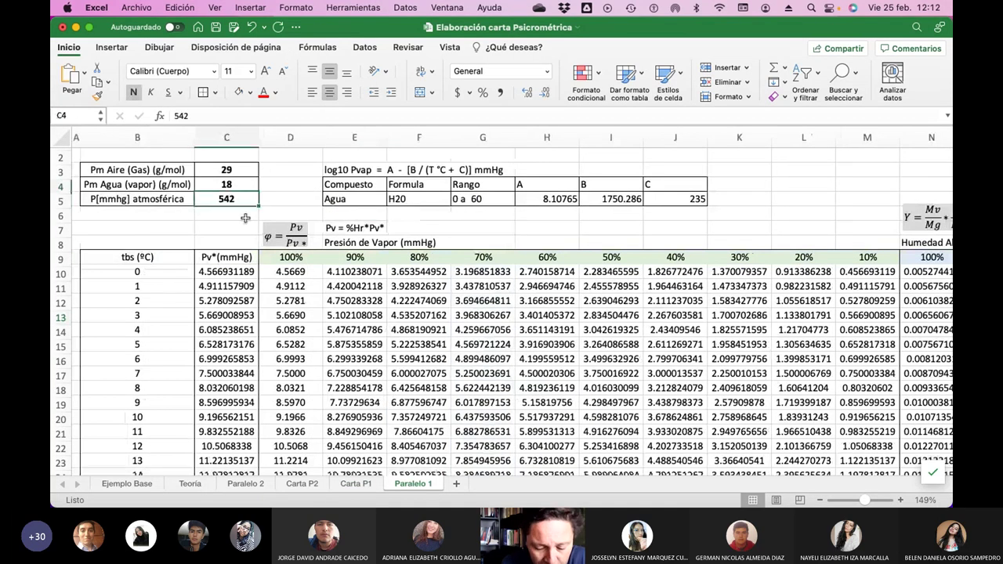
type("760")
key("Return")
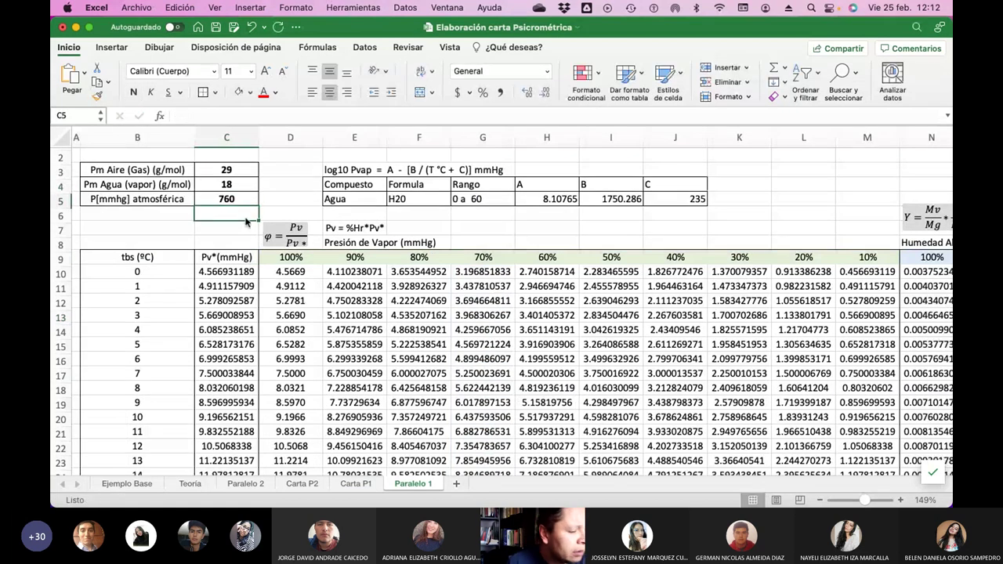
left_click(359, 485)
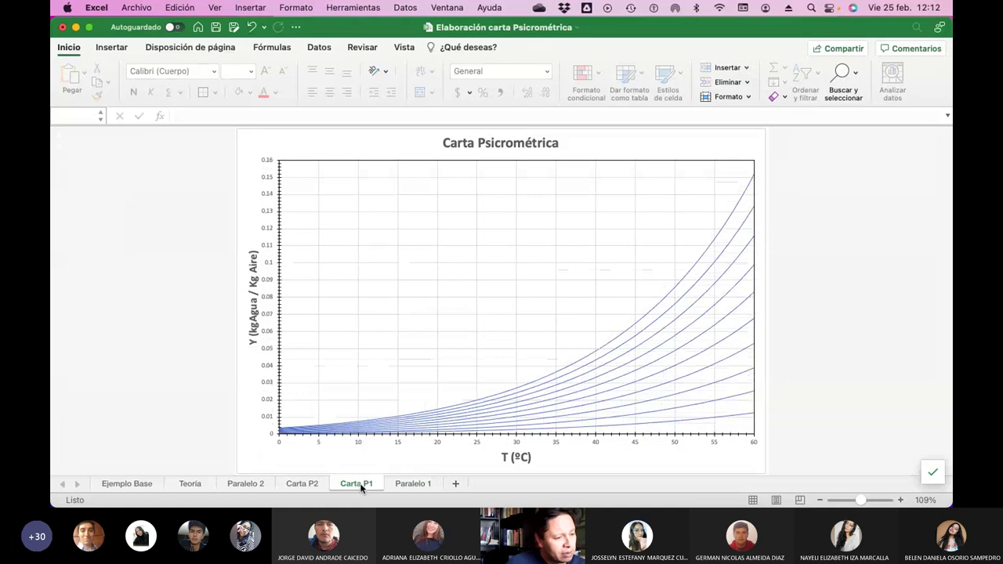
Change the atmospheric pressure on Paralelo 1 to 1500 mmHg and check the curves in Carta P1.
left_click(401, 484)
left_click(227, 199)
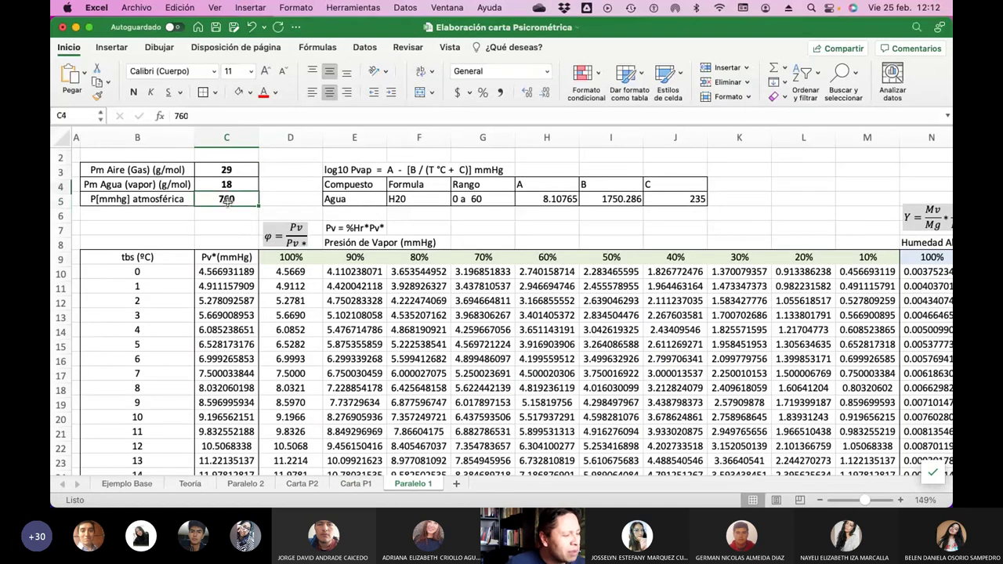
type("1")
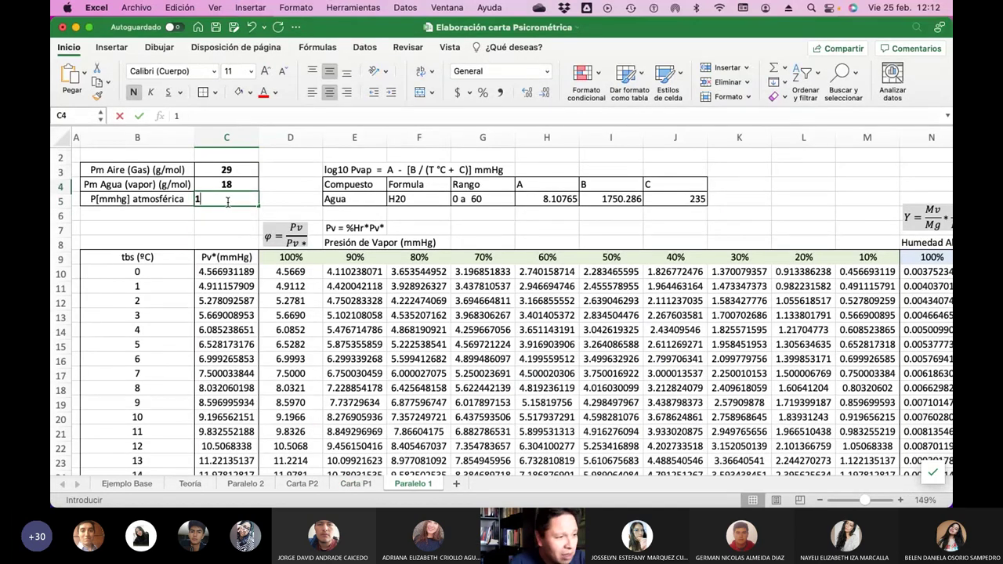
type("500")
key("Return")
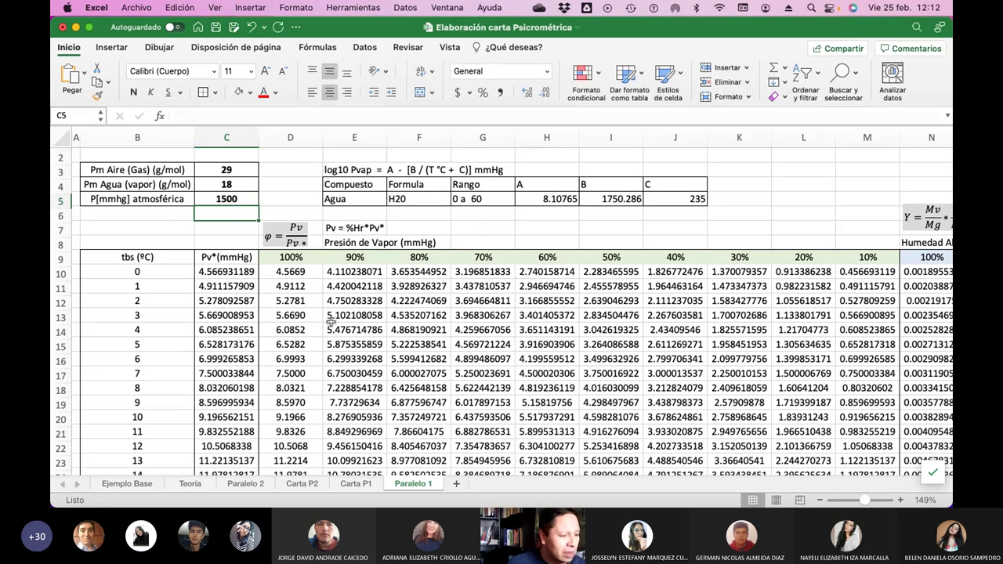
left_click(358, 484)
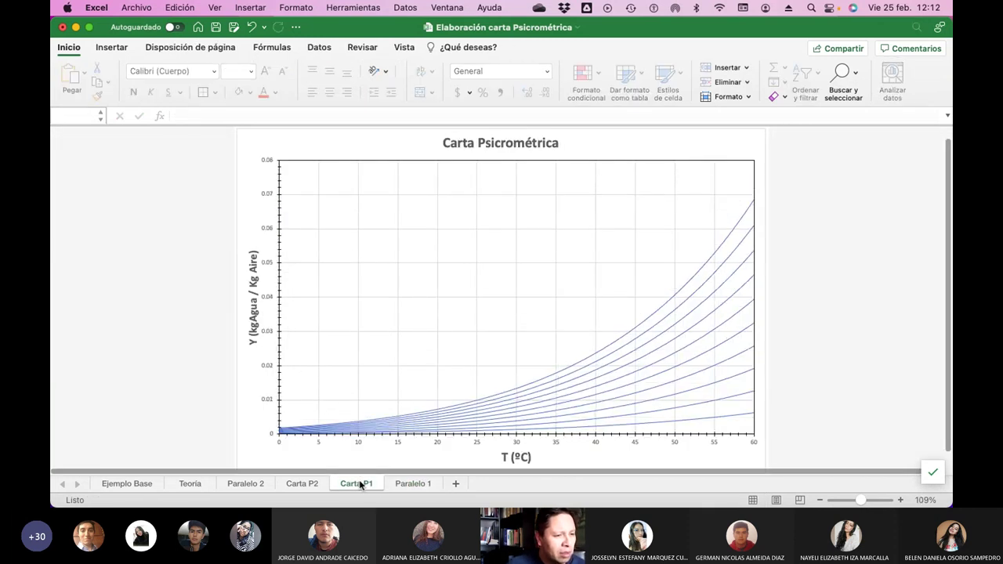
Set the atmospheric pressure on Paralelo 1 back to 760 mmHg and view the recalculated absolute humidity table.
left_click(408, 482)
left_click(227, 201)
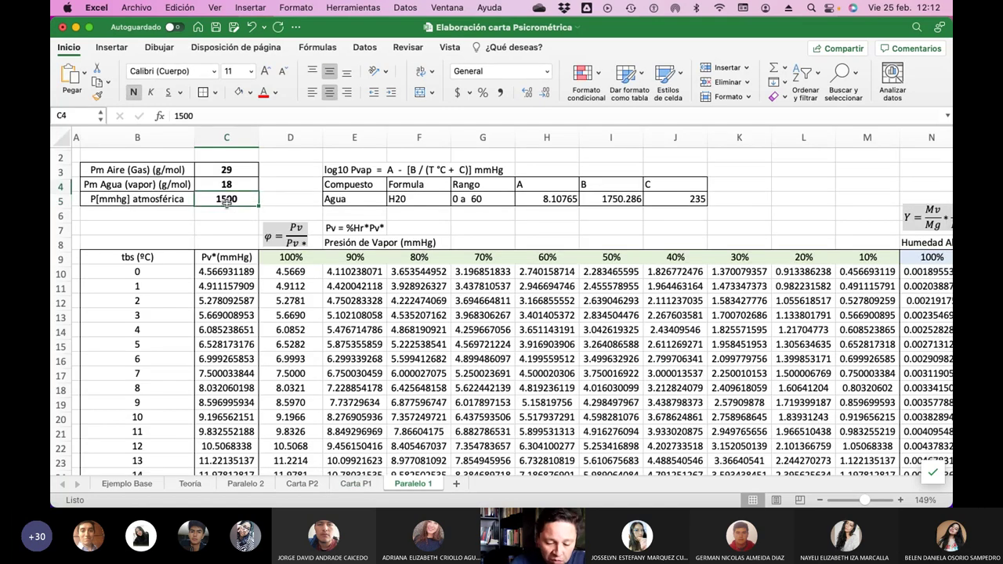
type("760")
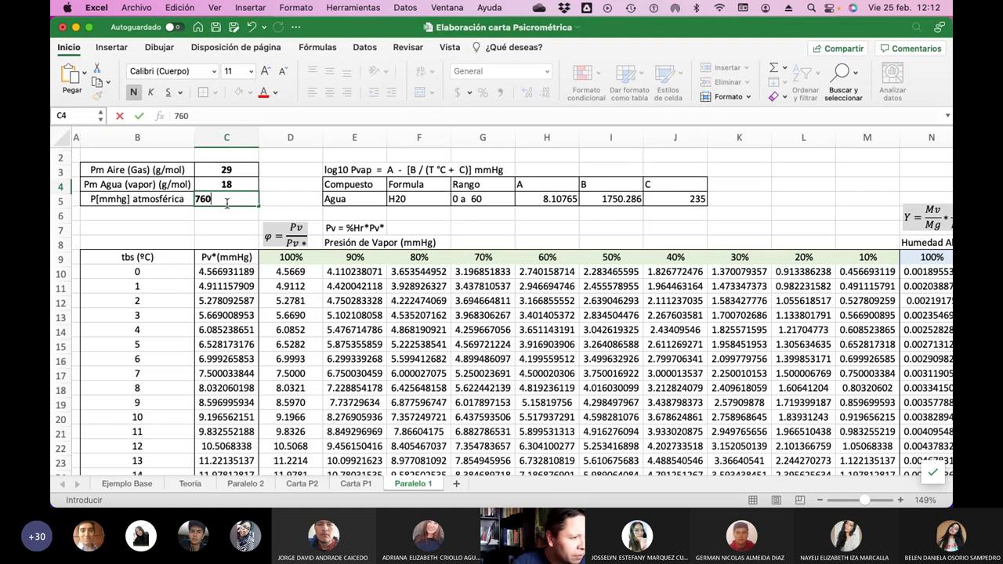
key("Return")
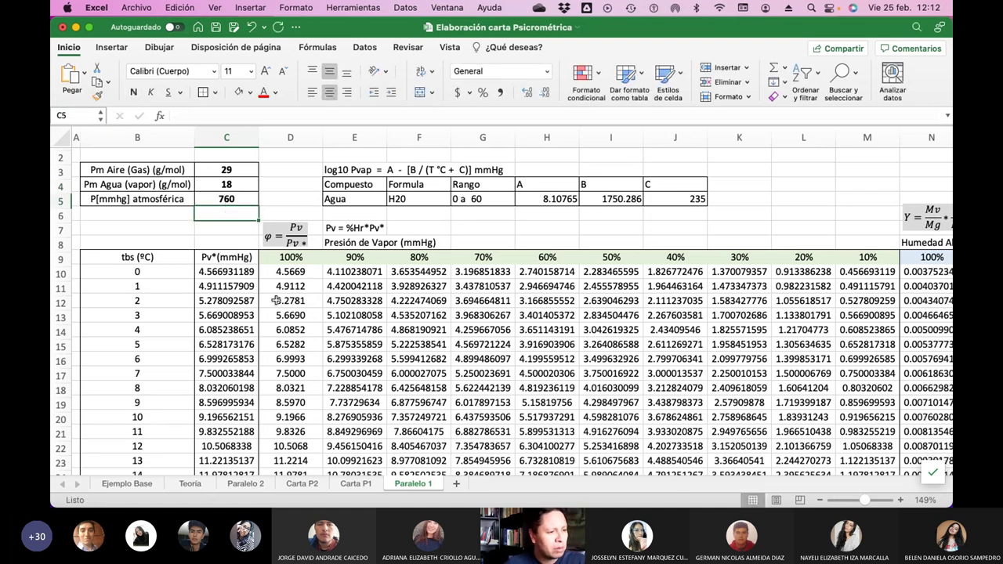
scroll(382, 364, "right", 10)
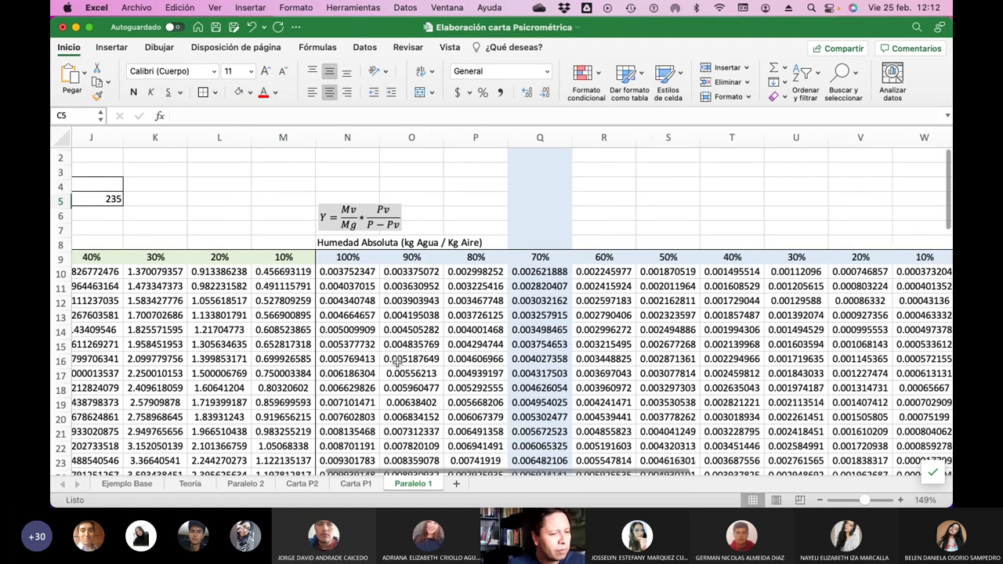
scroll(396, 361, "right", 5)
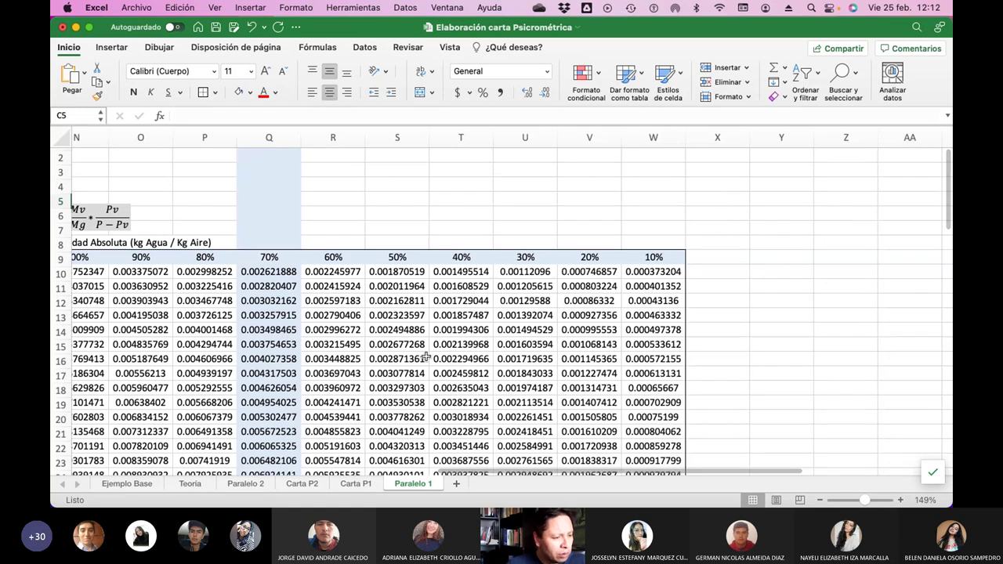
On the Ejemplo Base sheet, examine the specific volume formula and its value columns for each relative humidity.
left_click(140, 485)
scroll(401, 363, "right", 10)
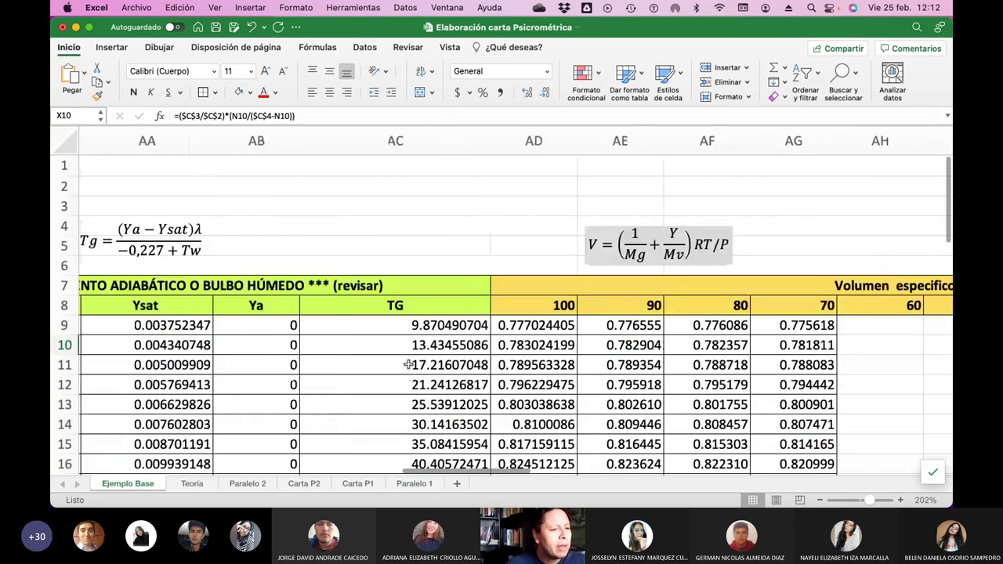
scroll(407, 364, "right", 5)
scroll(408, 364, "right", 2)
scroll(407, 362, "left", 1)
scroll(407, 362, "down", 2)
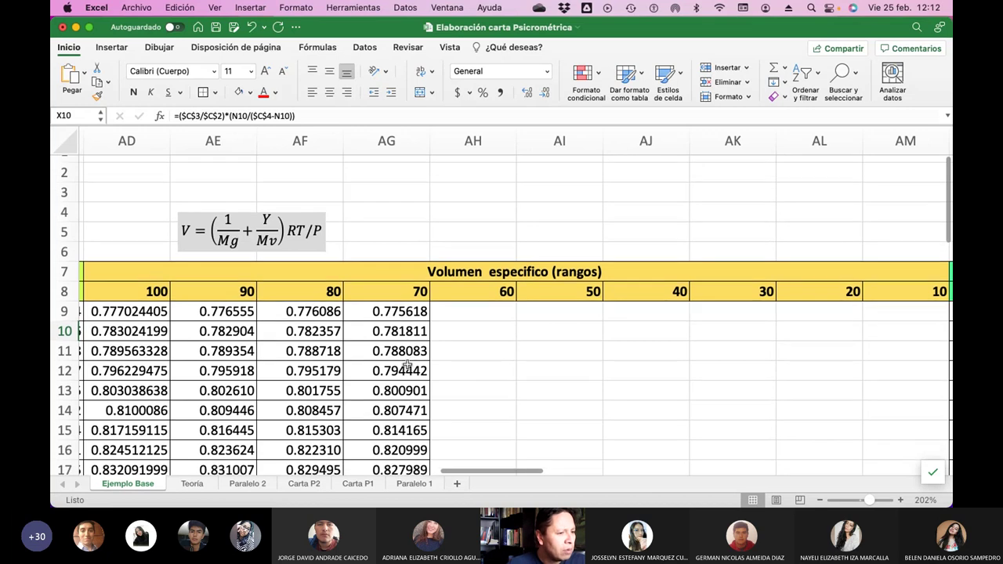
scroll(406, 362, "down", 2)
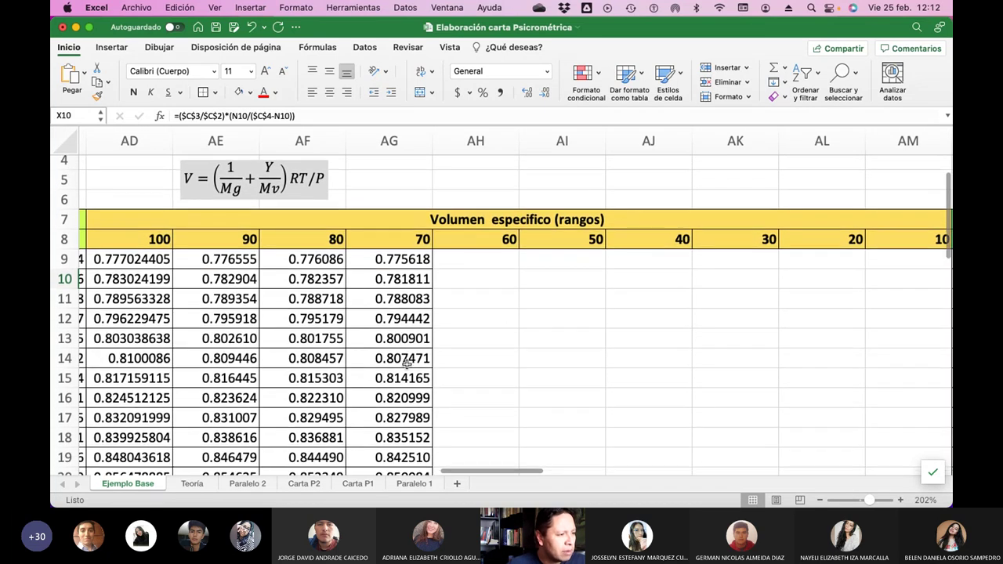
scroll(407, 362, "up", 1)
scroll(404, 363, "up", 1)
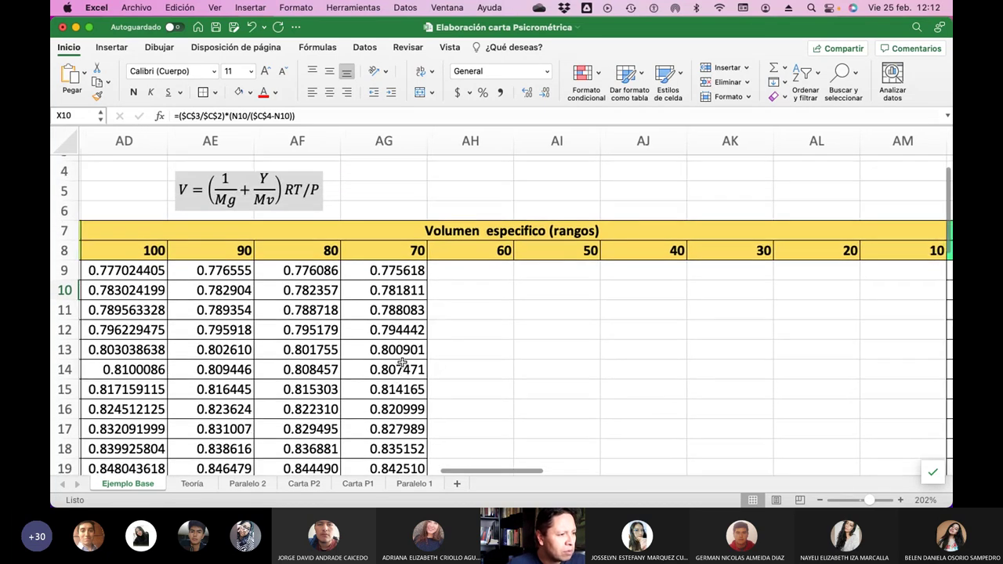
Copy the specific volume formula box from Ejemplo Base to Paralelo 1, placing it above columns X and Y at rows 4–5.
left_click(188, 201)
left_click(193, 211)
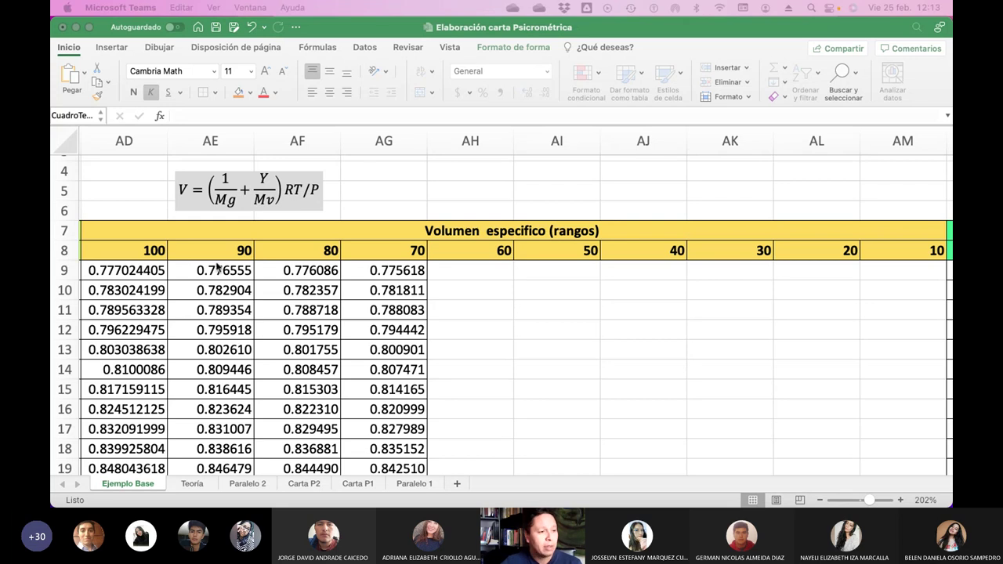
scroll(284, 311, "left", 2)
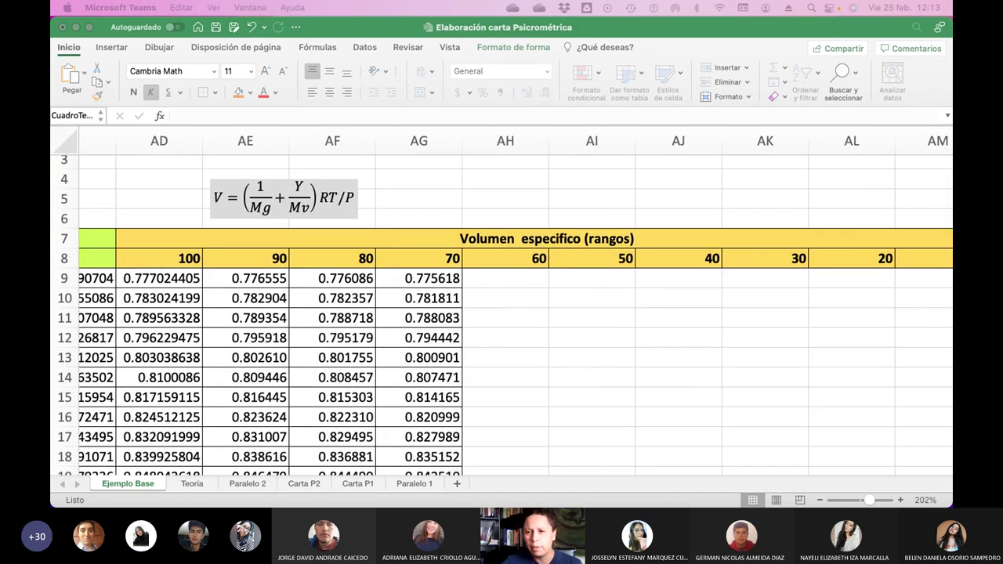
left_click(332, 213)
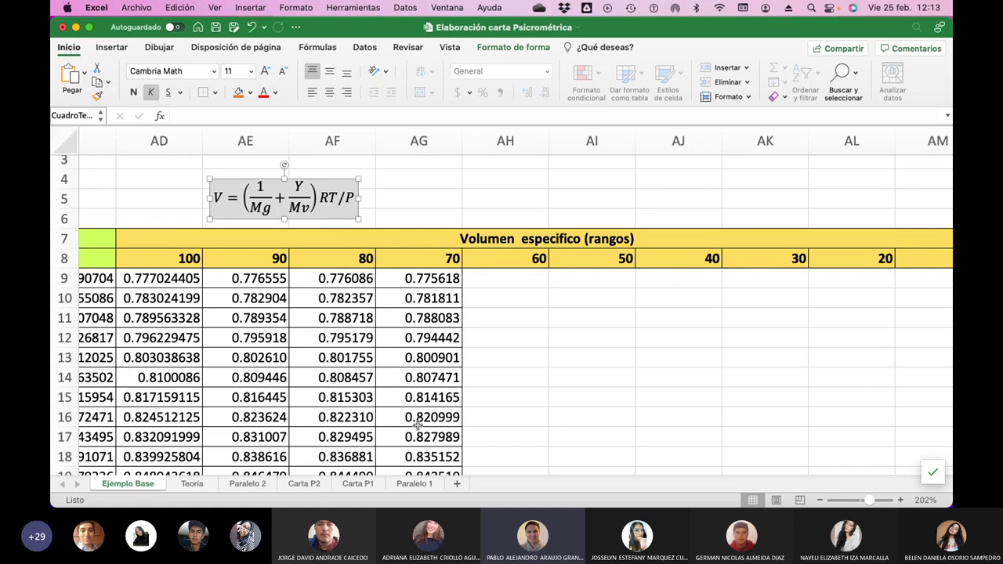
left_click(417, 483)
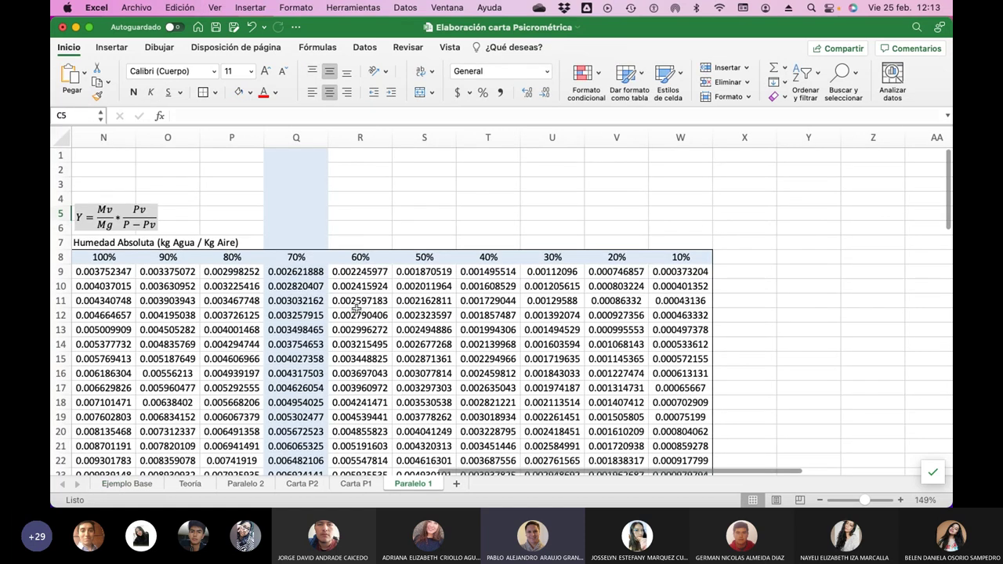
scroll(790, 289, "right", 1)
left_click(632, 221)
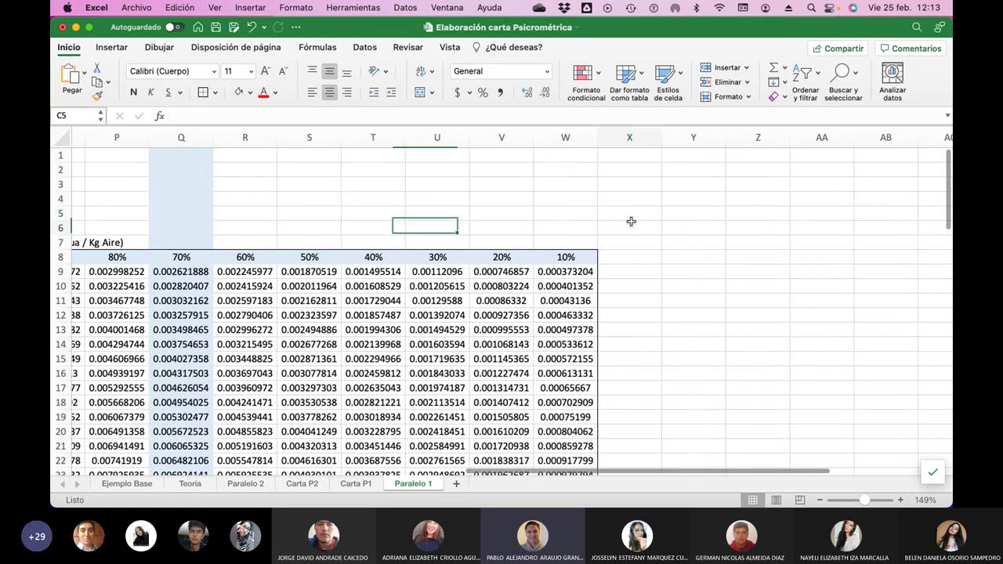
key("super+v")
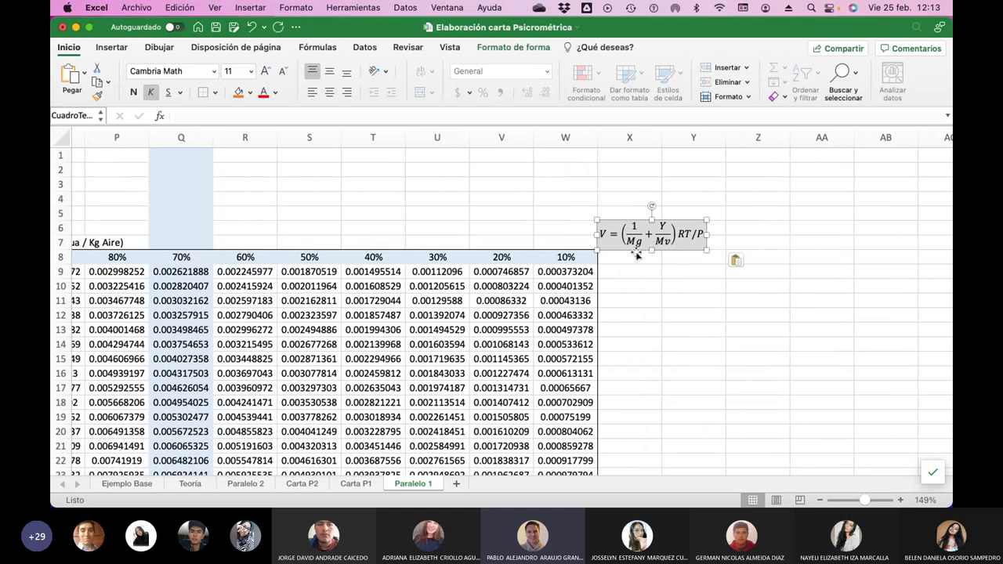
left_click_drag(636, 252, 631, 219)
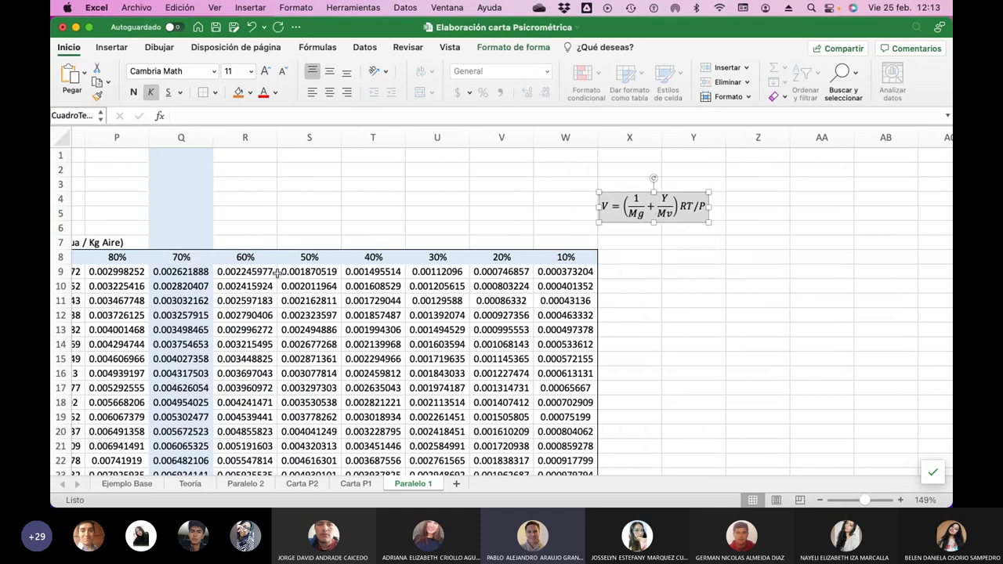
Copy the 100% to 10% headings of the absolute humidity table from N8:W8 to the cells starting at X8.
scroll(186, 274, "left", 2)
scroll(187, 274, "left", 2)
left_click(180, 265)
key("shift+Right")
key("shift+Right")
key("shift+Right")
key("shift+Right")
key("shift+Right")
key("shift+Right")
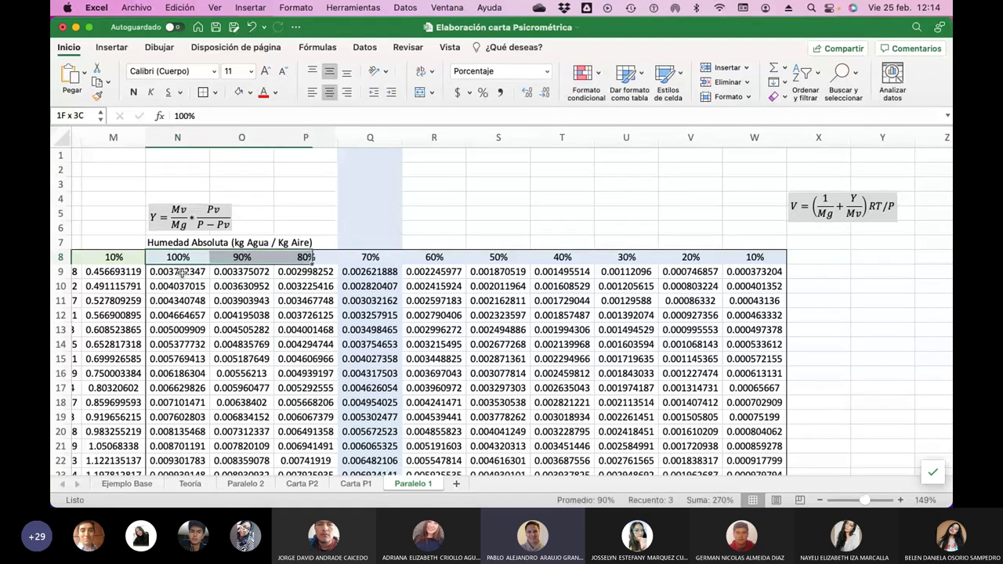
key("shift+Right")
key("shift+Right")
key("shift+Right")
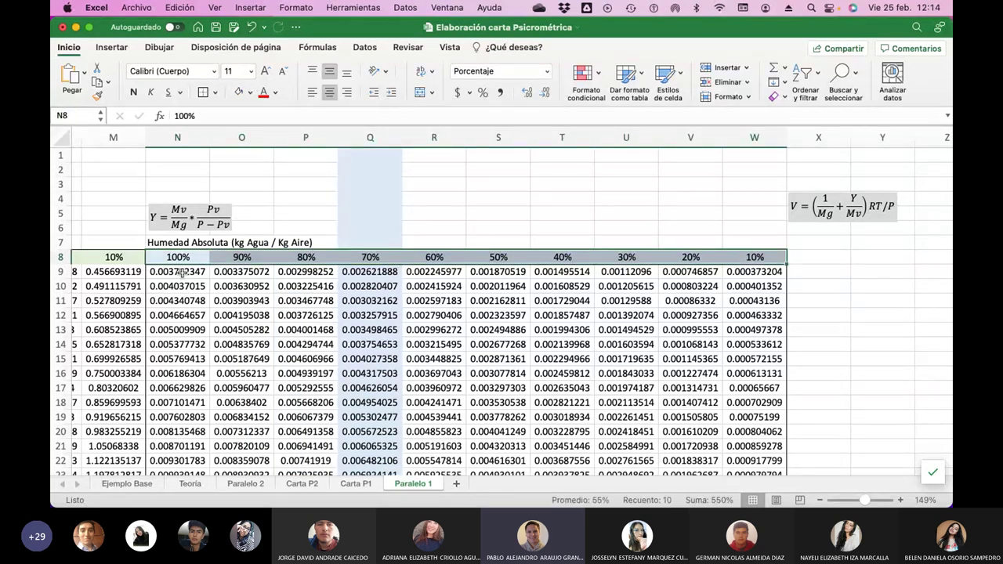
key("super+c")
key("Right")
key("Right")
key("Right")
key("Right")
key("Right")
key("Right")
key("Right")
key("Right")
key("Right")
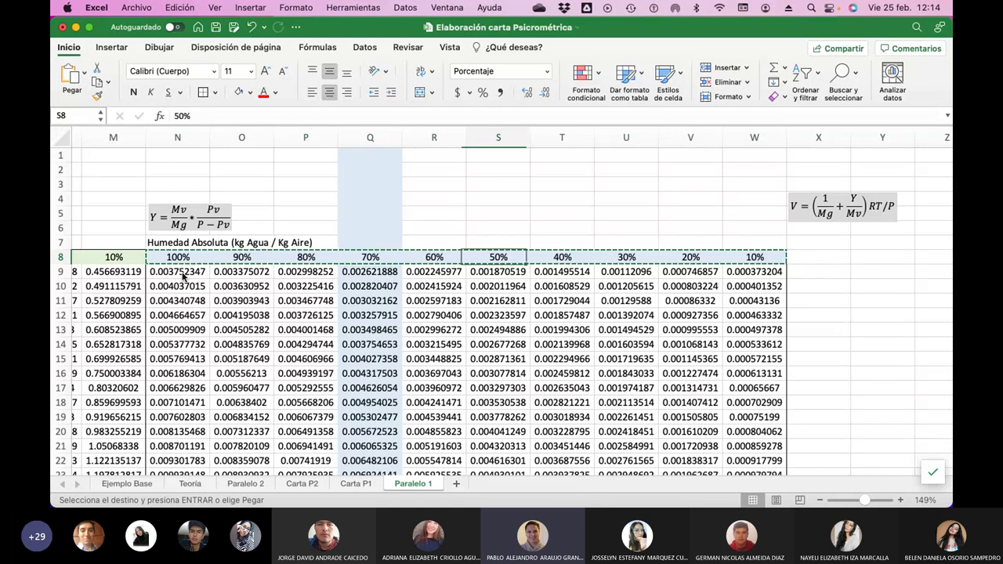
key("Right")
key("super+v")
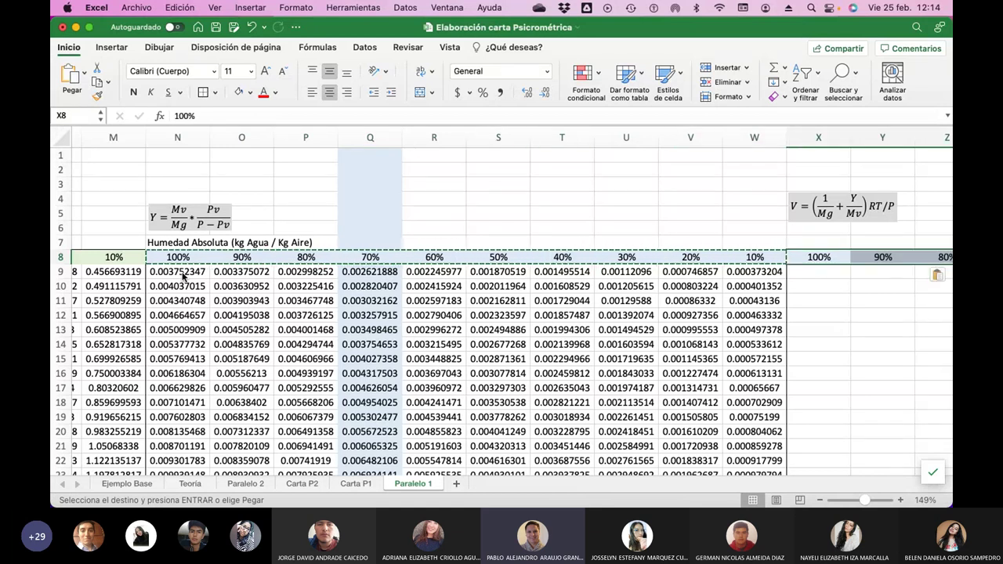
Fill the copied percentage headings in X8:AG8 with light yellow.
key("Tab")
key("Tab")
key("Tab")
key("Tab")
key("Tab")
key("Tab")
key("Tab")
key("Tab")
key("Tab")
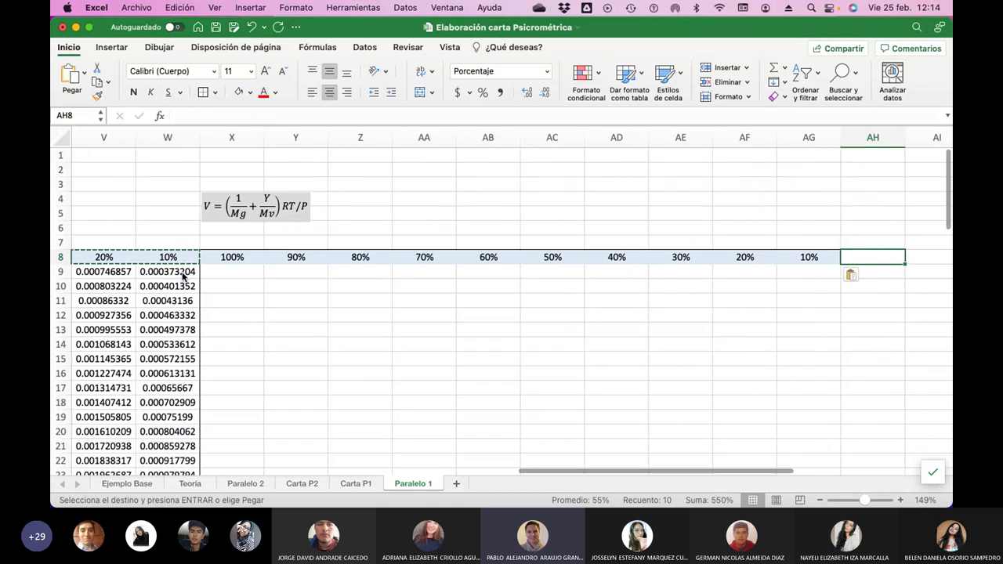
key("shift+Tab")
key("Left")
key("Left")
key("Left")
key("Left")
key("Left")
key("Left")
key("Left")
key("Left")
key("Left")
key("Right")
key("shift+Right")
key("shift+Right")
key("shift+Right")
key("shift+Right")
key("shift+Right")
key("shift+Right")
key("shift+Right")
key("shift+Right")
key("shift+Right")
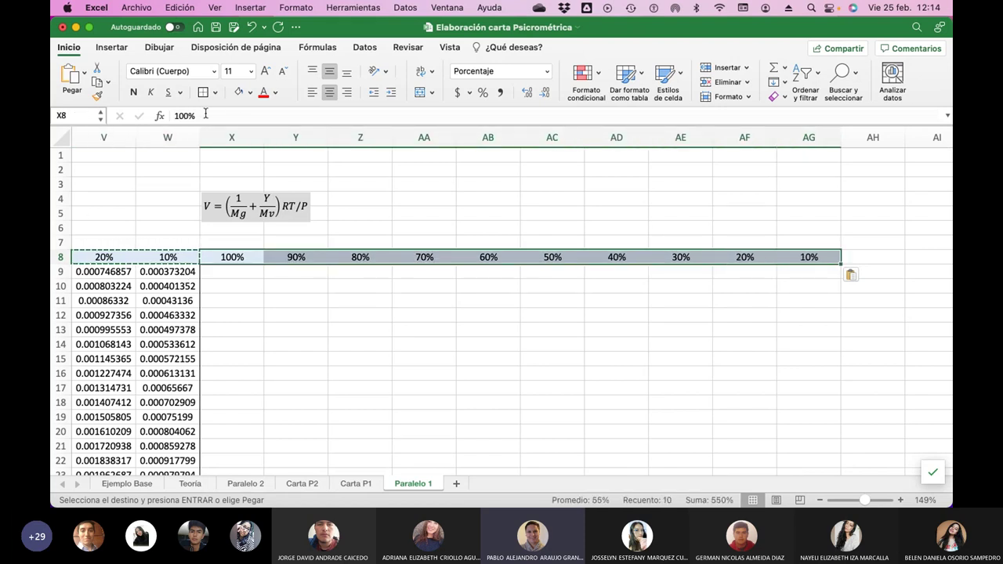
left_click(249, 93)
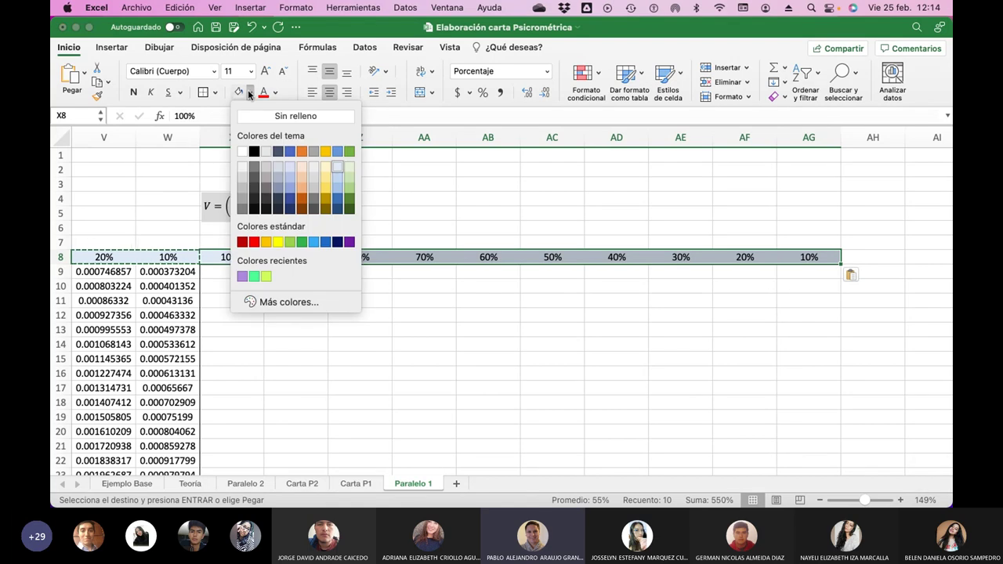
left_click(328, 168)
left_click_drag(306, 280, 349, 281)
left_click(349, 281)
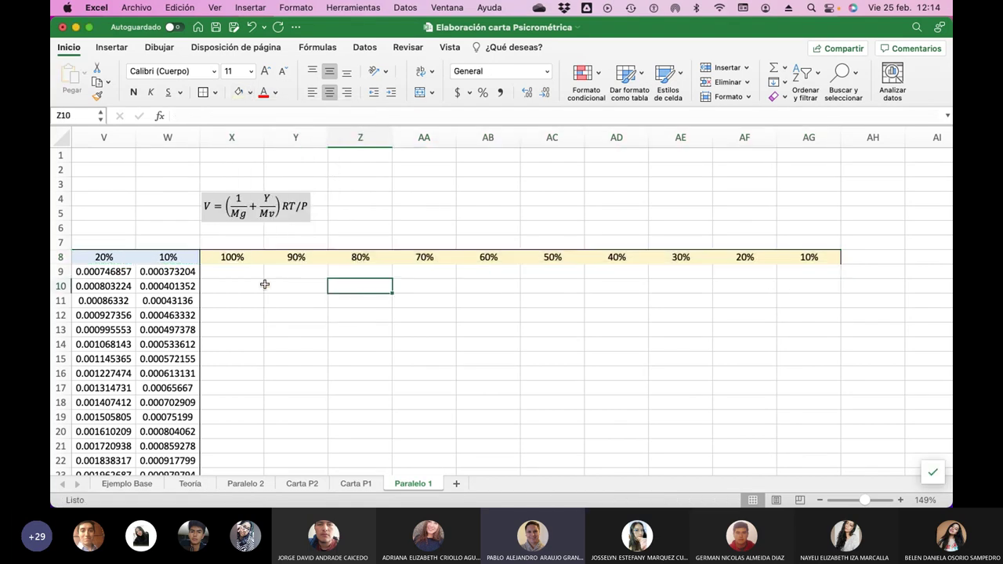
Enter the title "Volumen Específico" in X7 and align it left.
left_click(238, 247)
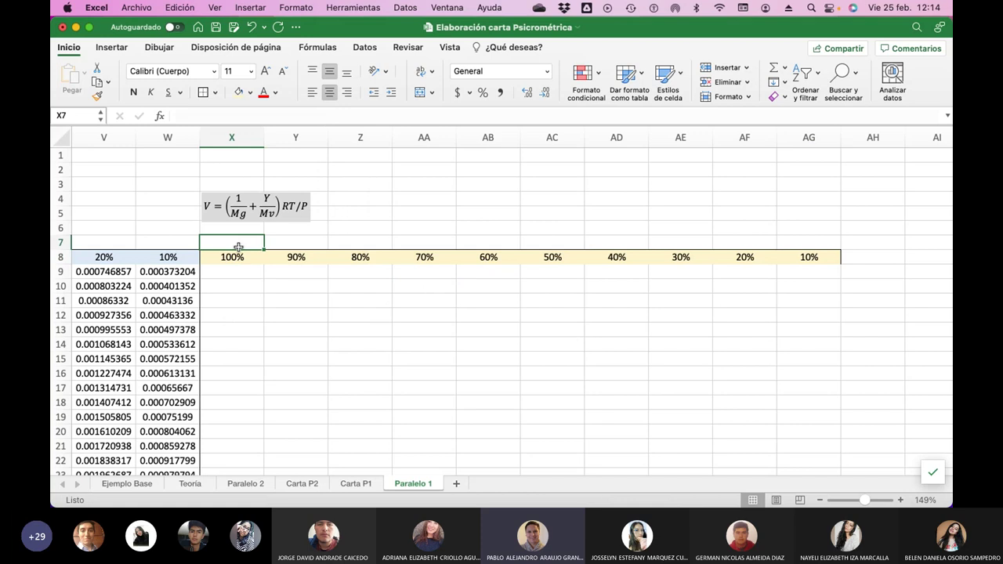
type("Volu")
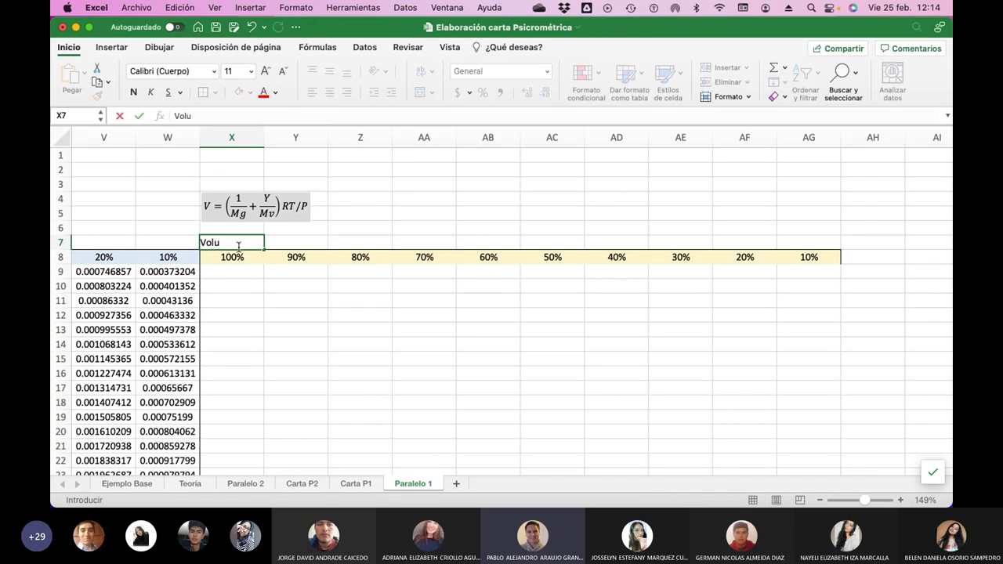
type("men Específico")
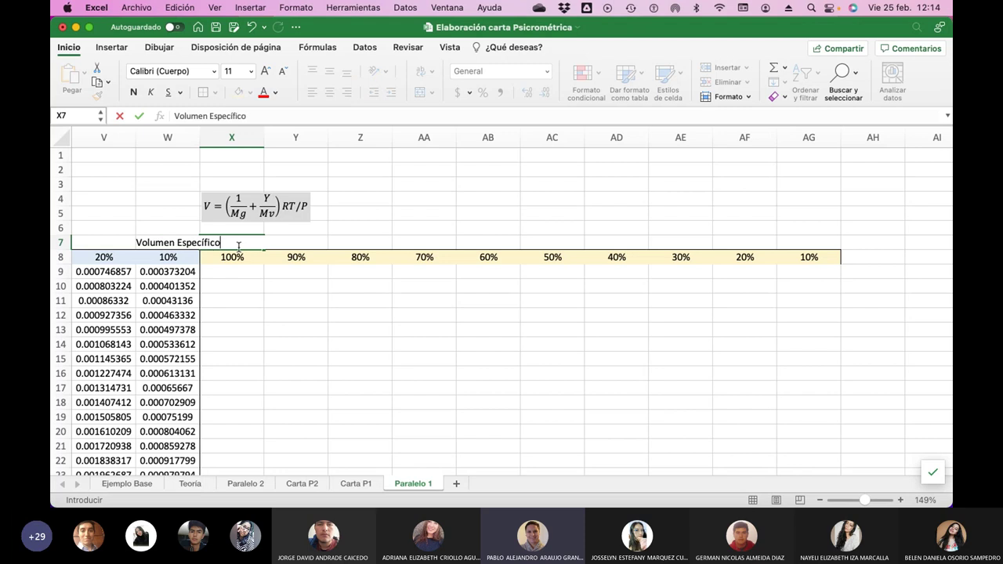
key("Return")
left_click(239, 246)
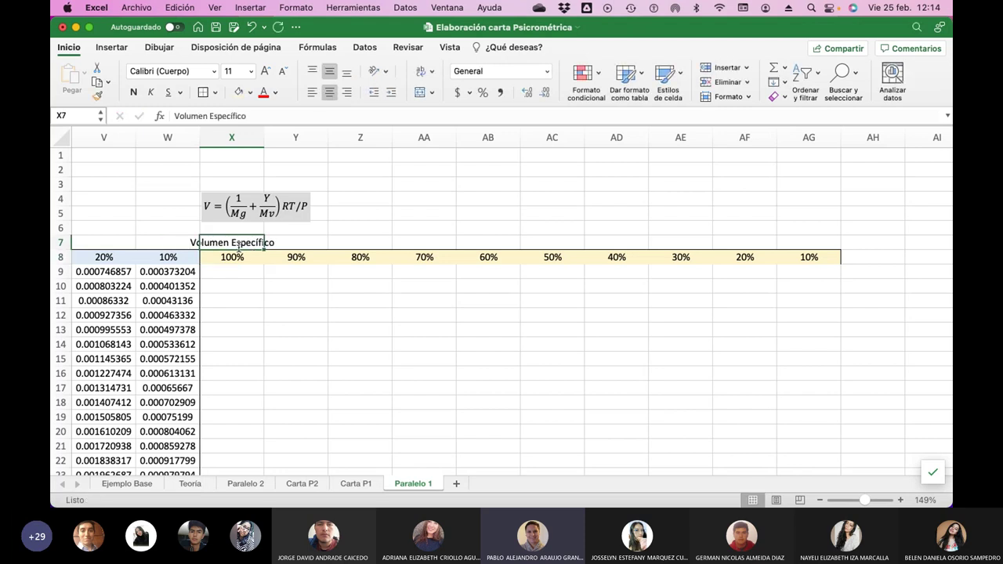
left_click(312, 92)
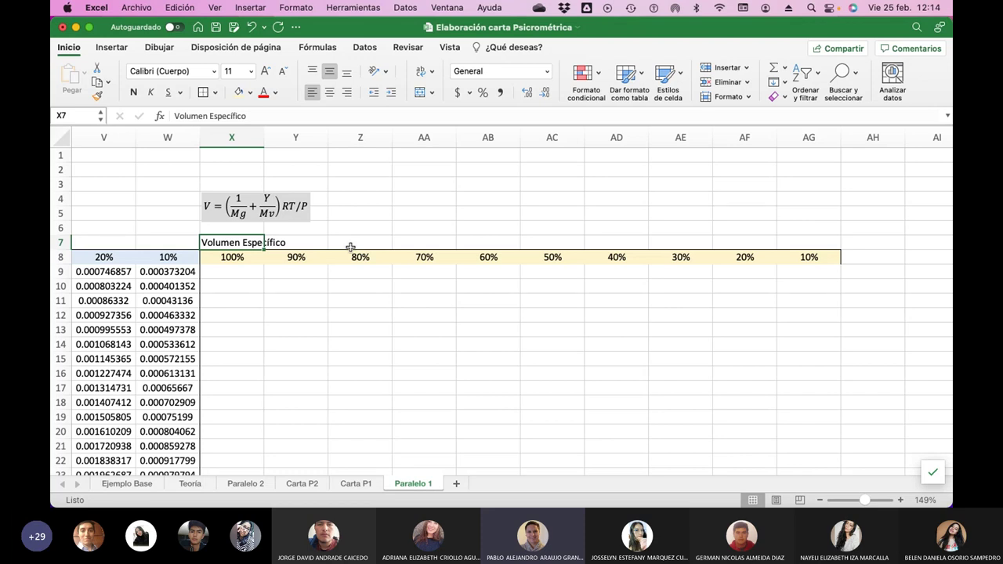
Add the units "(m3/ Kg)" to the Volumen Específico title in X7.
left_click(301, 239)
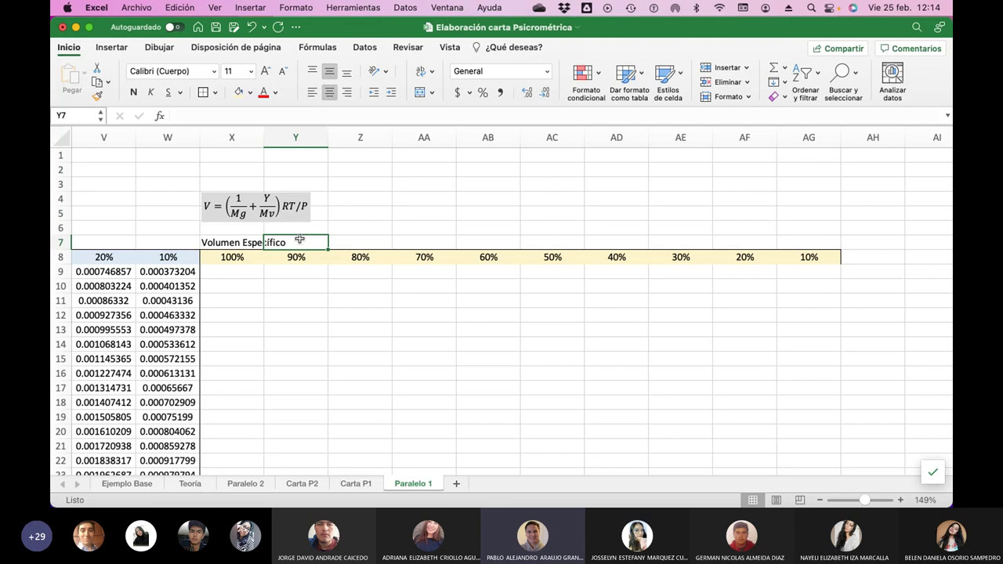
left_click(216, 244)
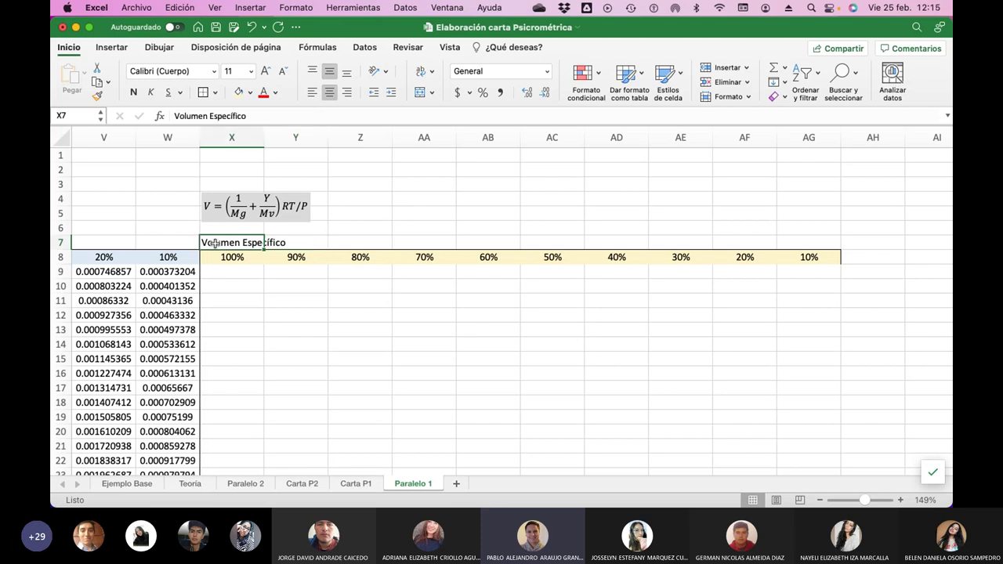
left_click(273, 116)
type("(m")
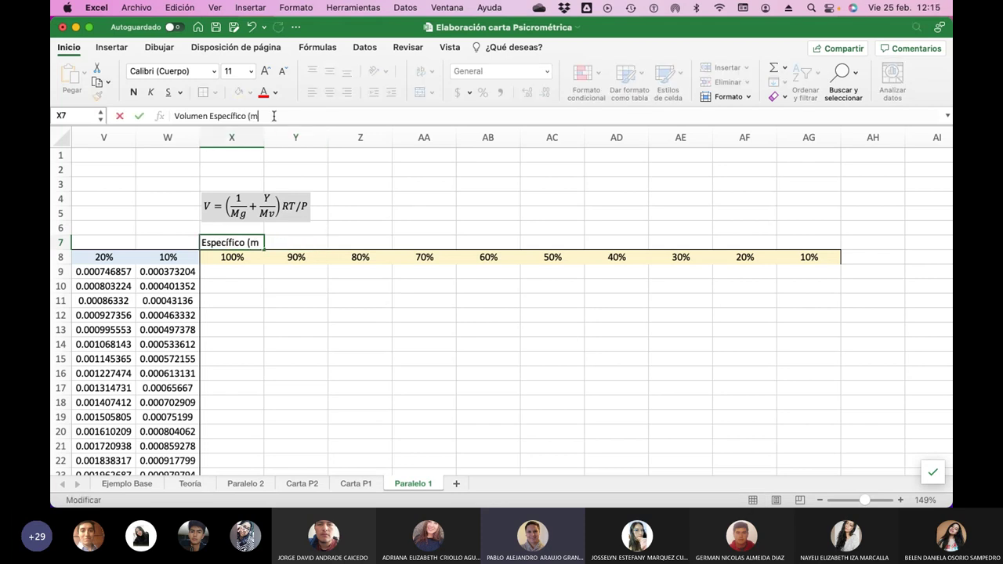
type("3/ Kg)")
key("Return")
key("Return")
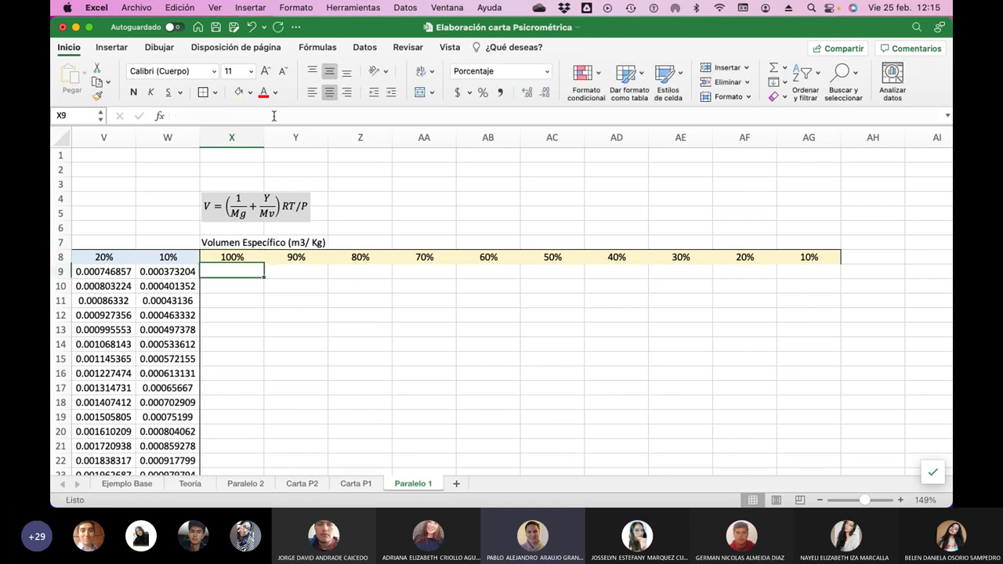
Start a formula in X9 with the empty parenthesis skeleton =(()+())*(()/()) for the specific volume equation.
type("=")
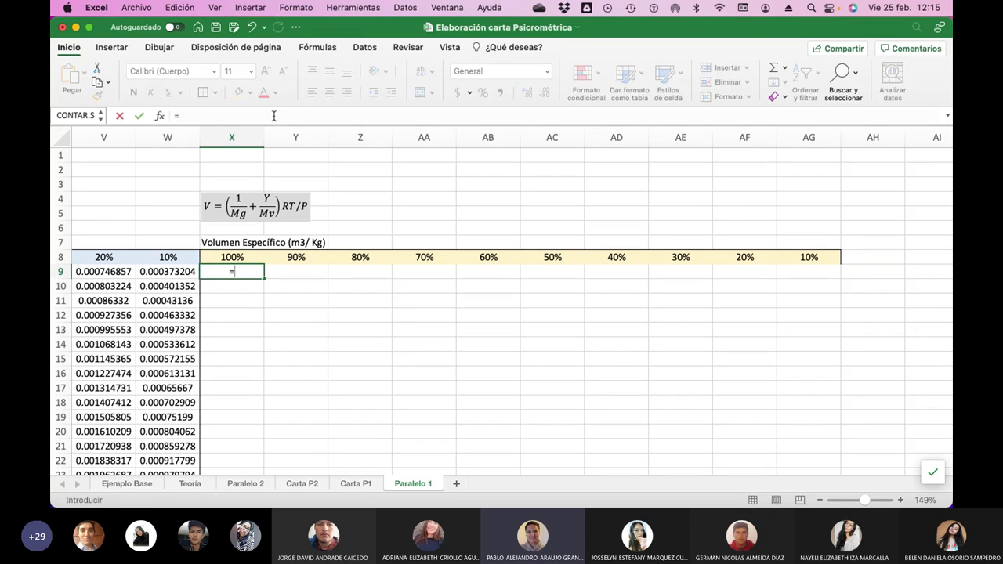
type("(()+())*()")
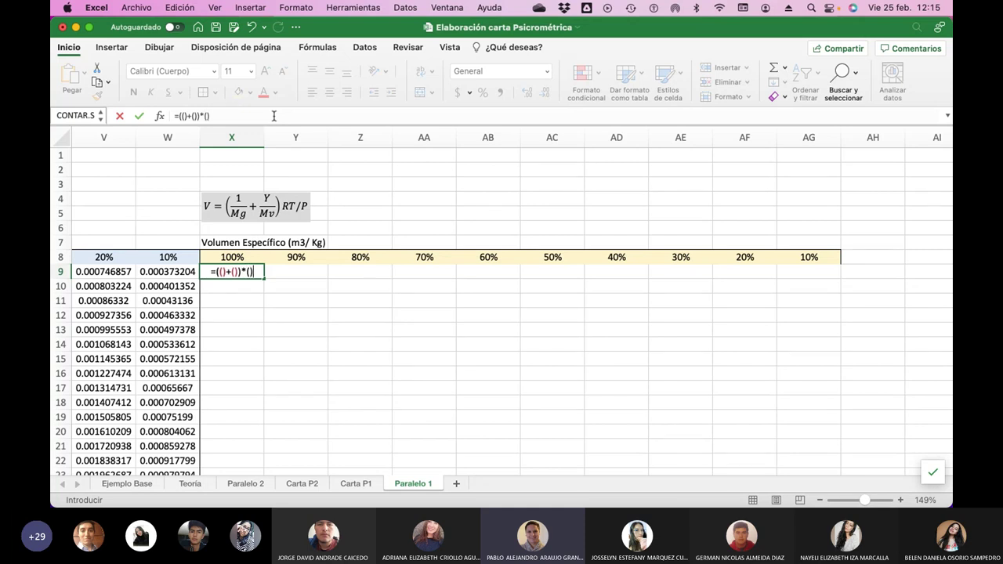
left_click(207, 116)
type("()")
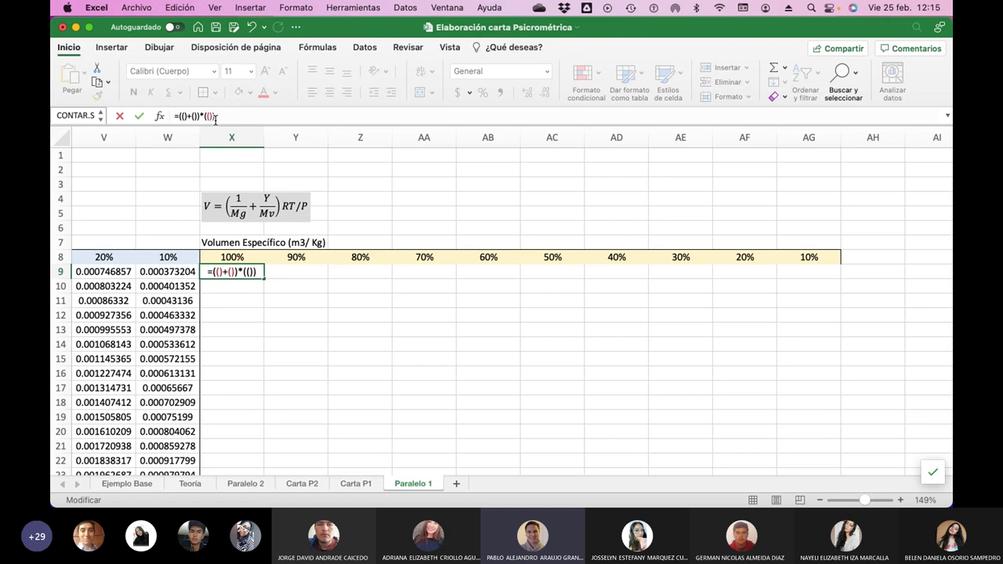
type("/()")
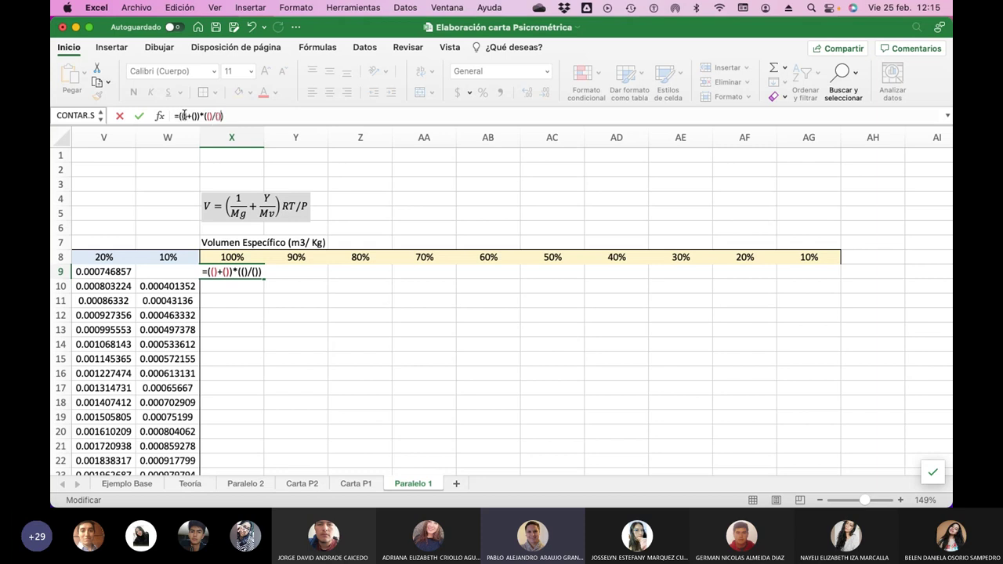
left_click(129, 4)
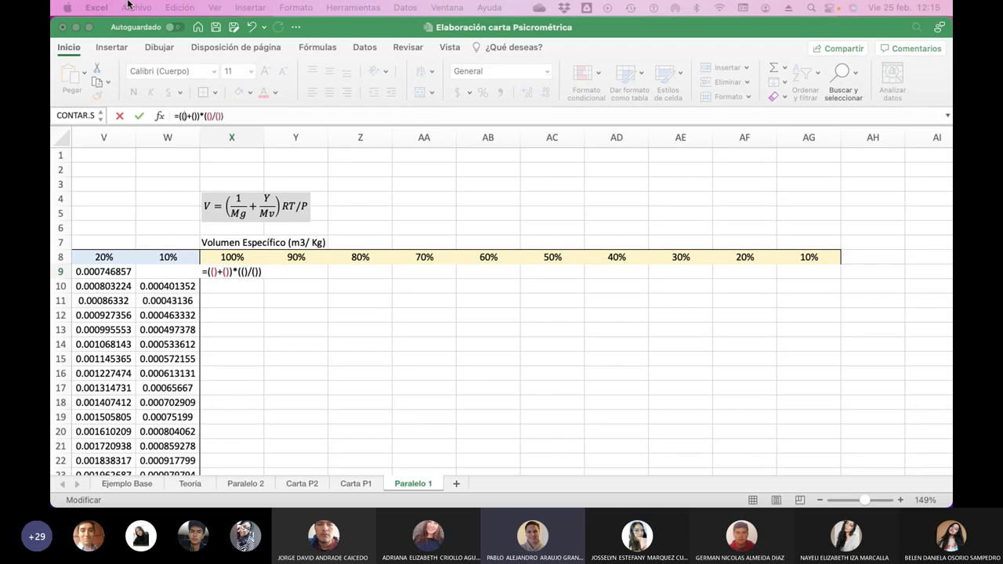
Fill the first term of the X9 formula with 1/$C$2, using the air molecular weight as an absolute reference.
left_click(185, 116)
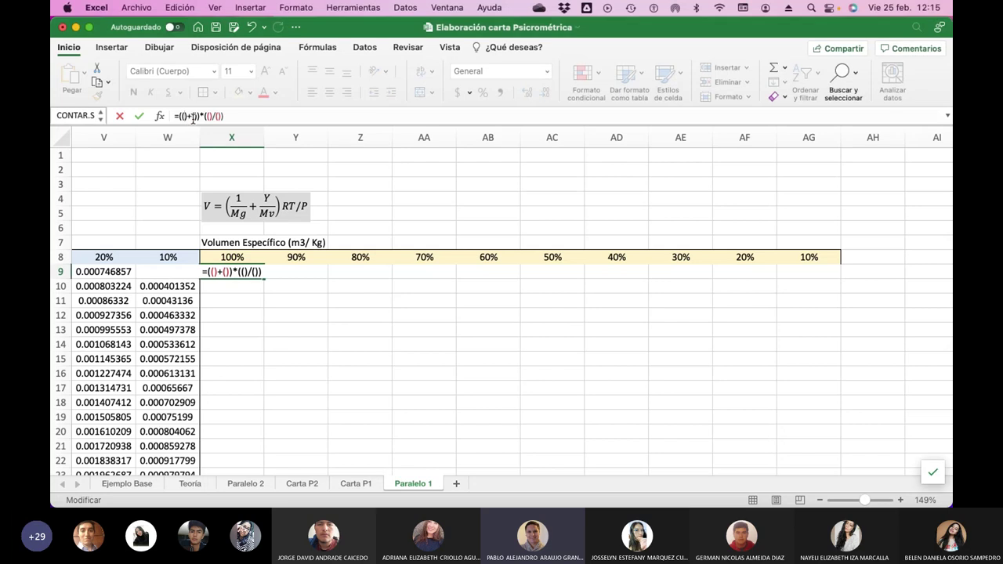
type("1/")
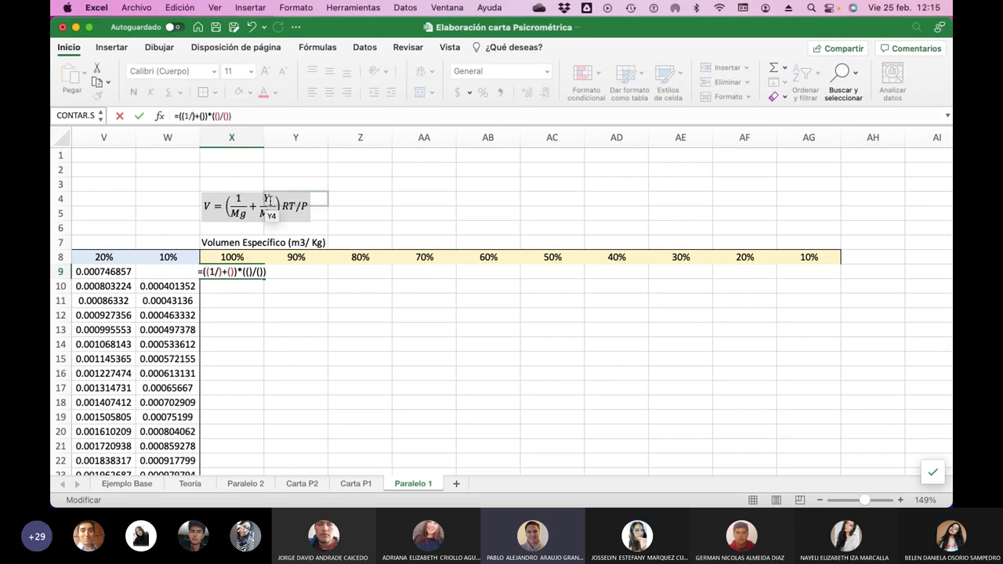
scroll(251, 200, "left", 15)
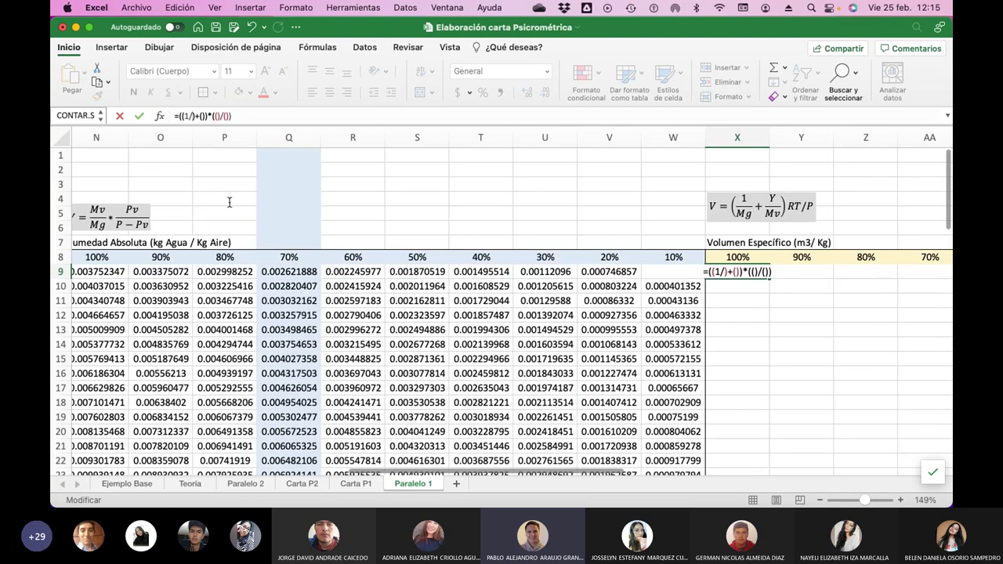
scroll(224, 199, "left", 3)
left_click(225, 170)
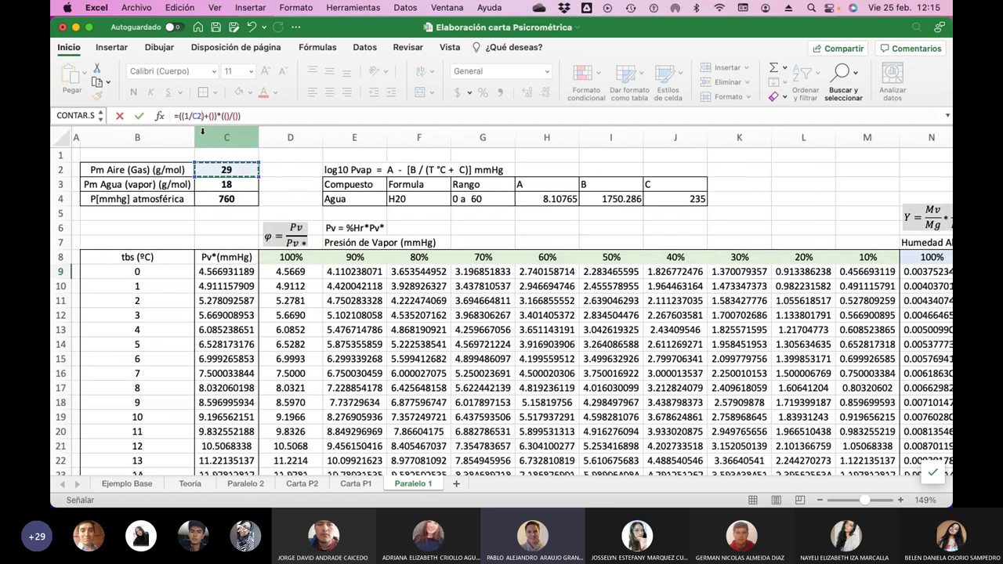
double_click(197, 116)
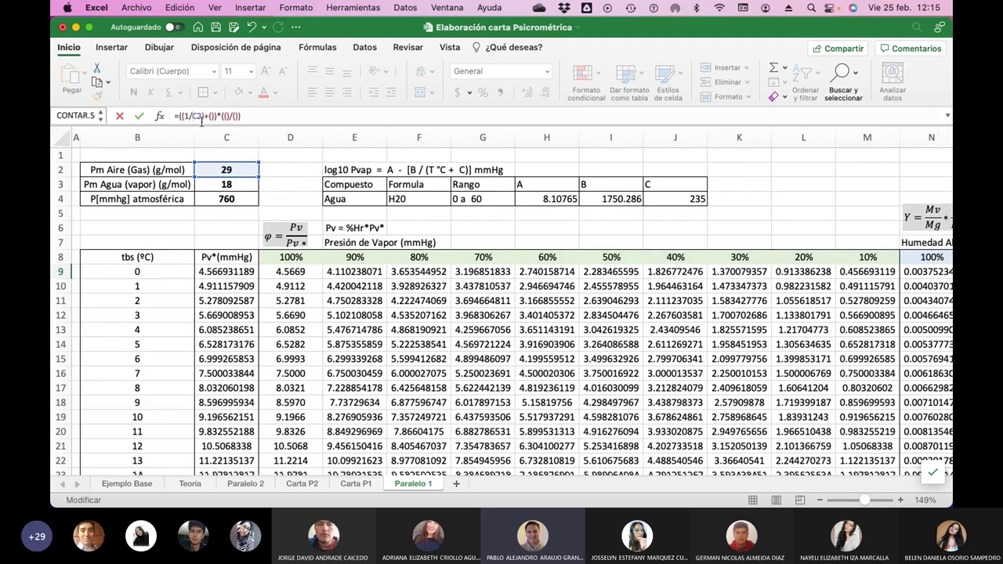
key("F4")
Begin the second term of the X9 formula with the 100% absolute humidity cell N9 followed by a division sign.
scroll(442, 211, "right", 3)
scroll(442, 211, "right", 10)
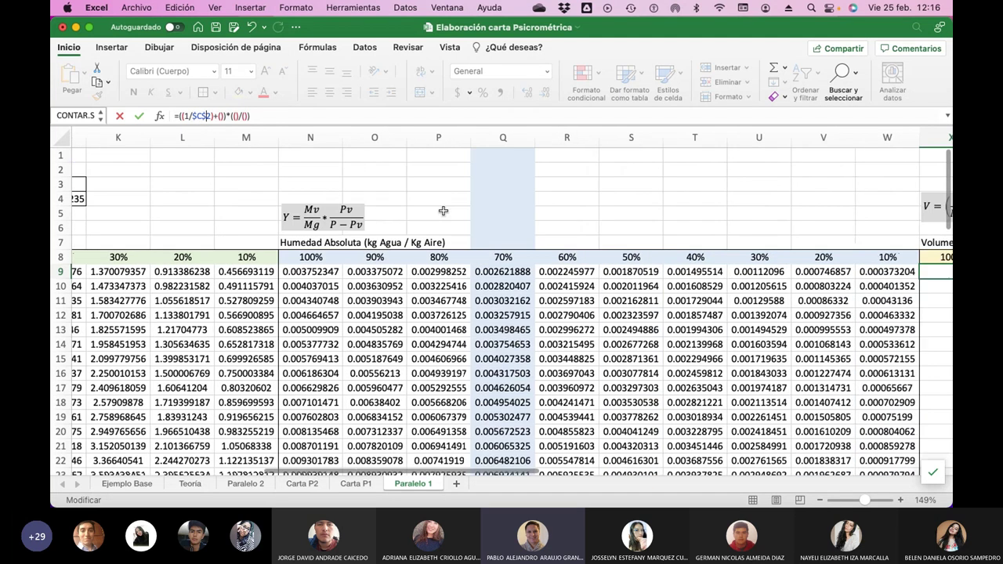
left_click(221, 116)
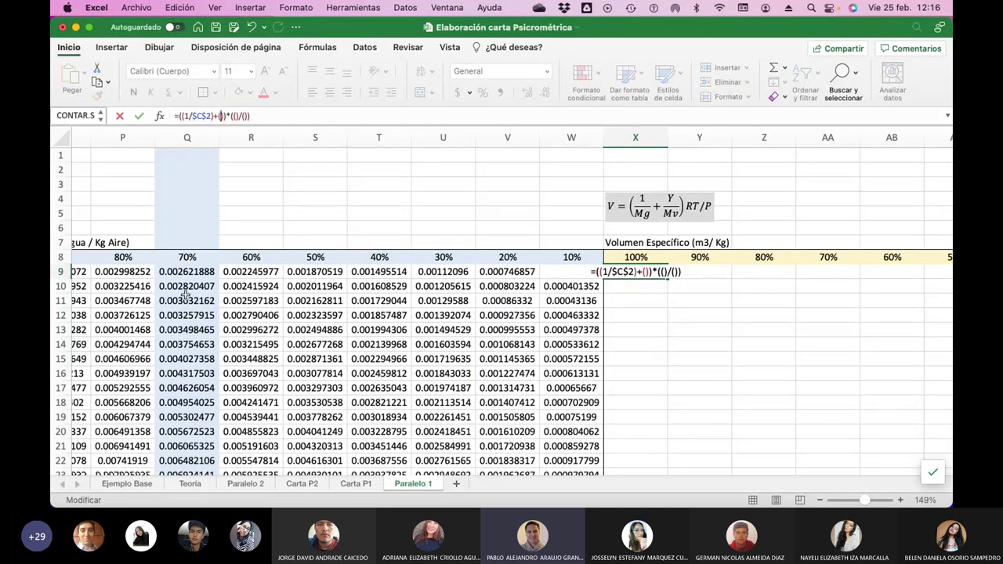
scroll(186, 293, "left", 2)
scroll(186, 293, "left", 3)
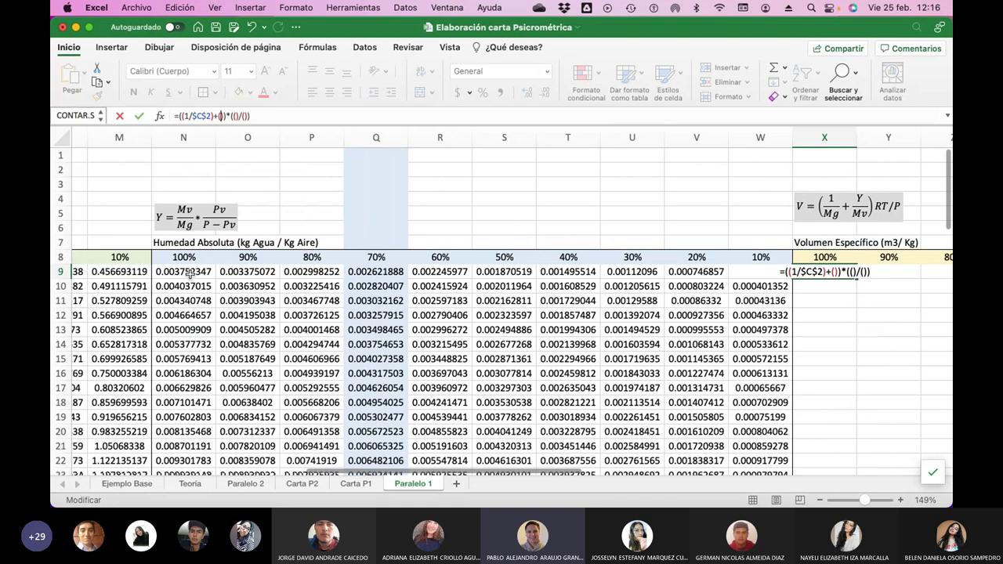
left_click(189, 272)
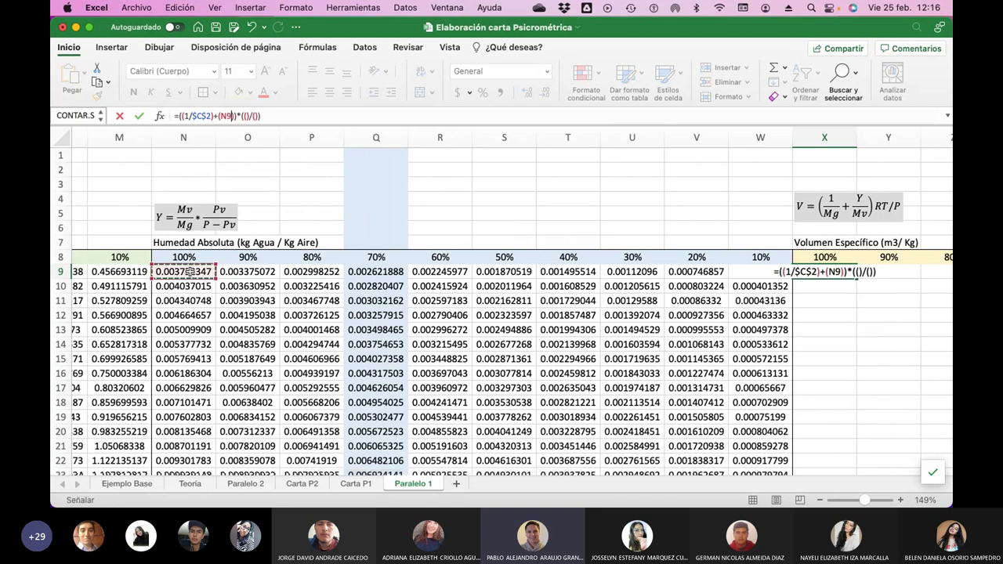
type("/")
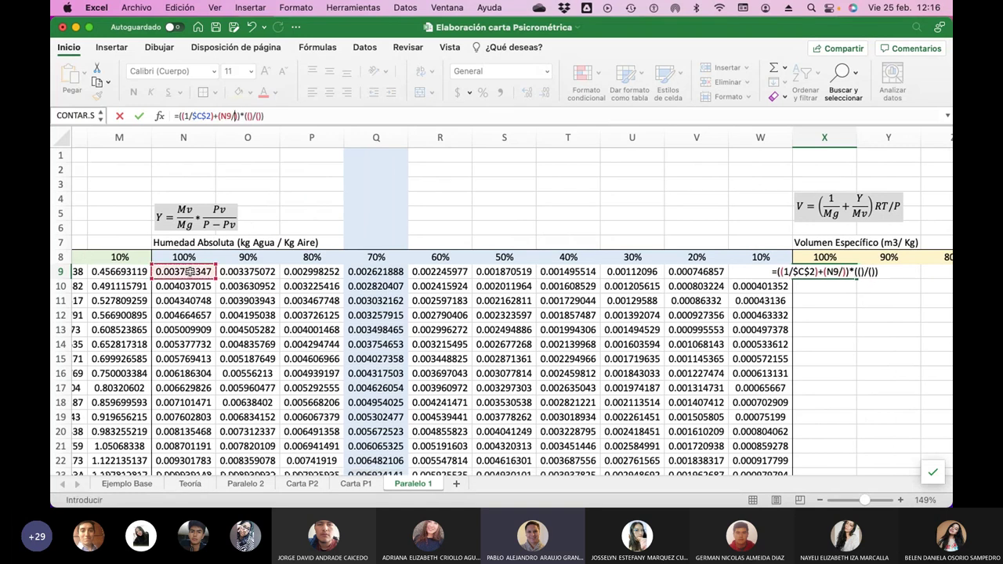
Complete the second term's divisor with the water molecular weight as the absolute reference $C$3.
scroll(258, 223, "left", 2)
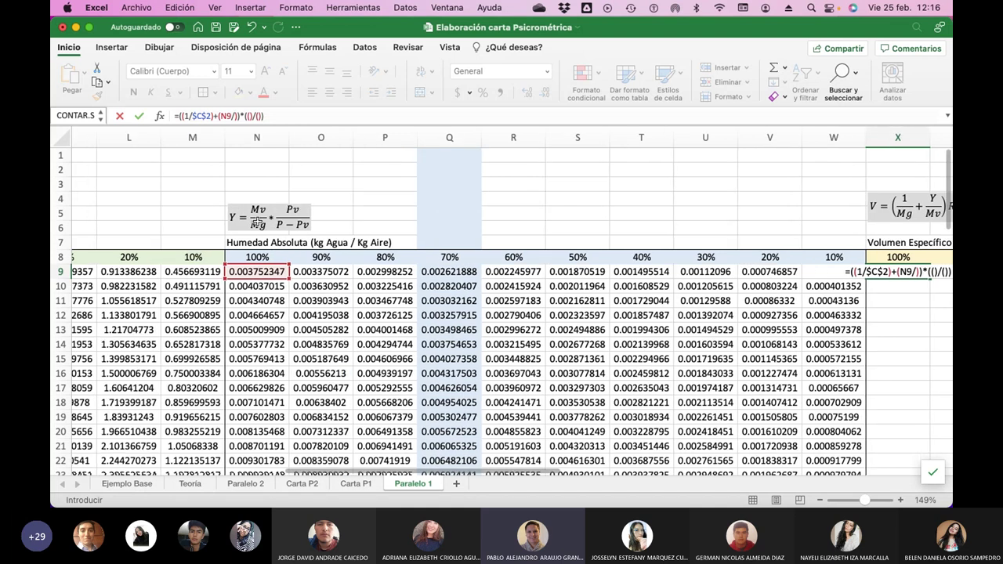
scroll(258, 223, "left", 5)
scroll(256, 222, "left", 4)
left_click(226, 184)
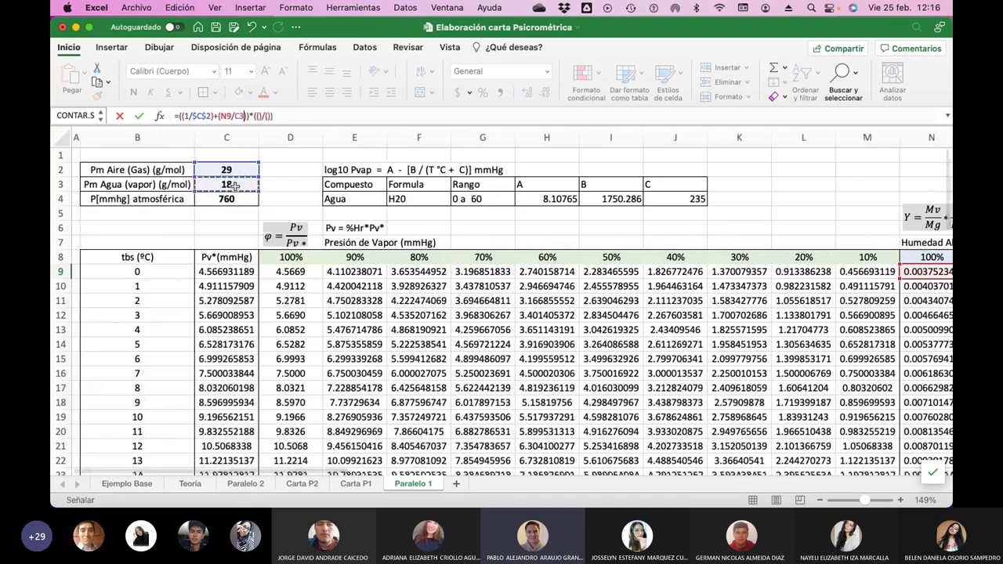
left_click(235, 116)
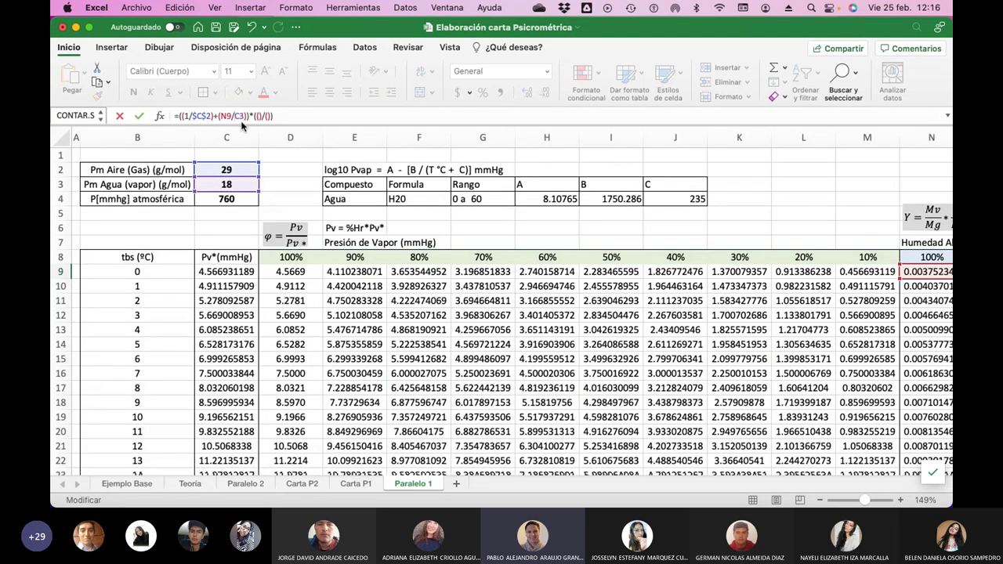
type("$")
key("Right")
type("$")
Enter the gas constant 0.08205 in the RT numerator of the X9 formula, multiplied by an empty pair of parentheses.
scroll(521, 332, "right", 3)
scroll(521, 332, "right", 8)
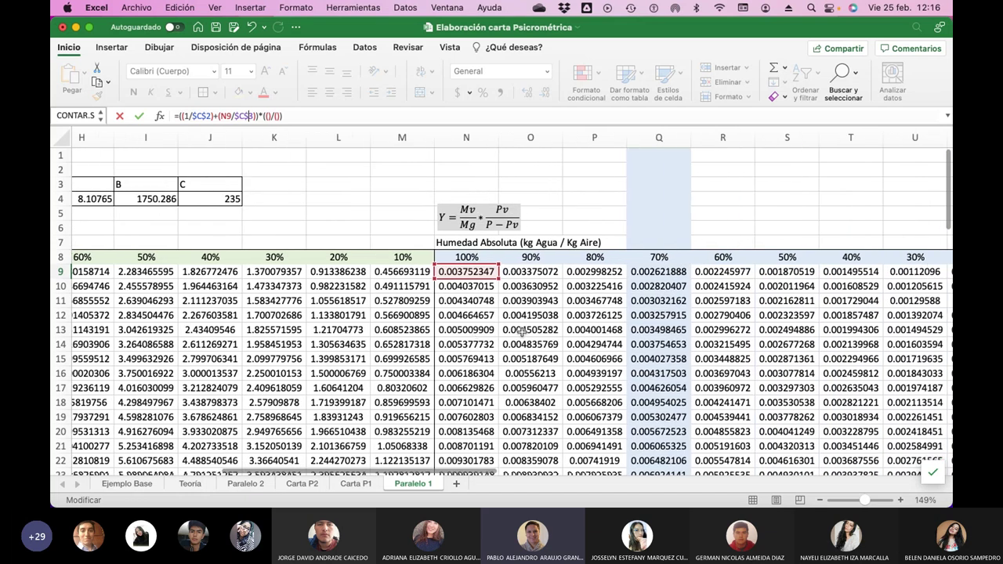
scroll(521, 332, "right", 8)
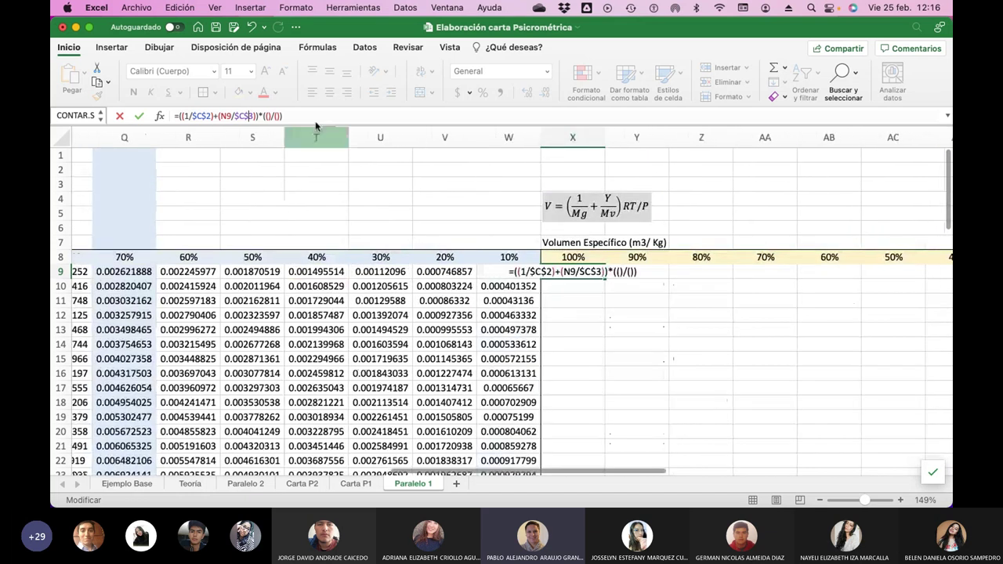
left_click(267, 116)
type("0.08")
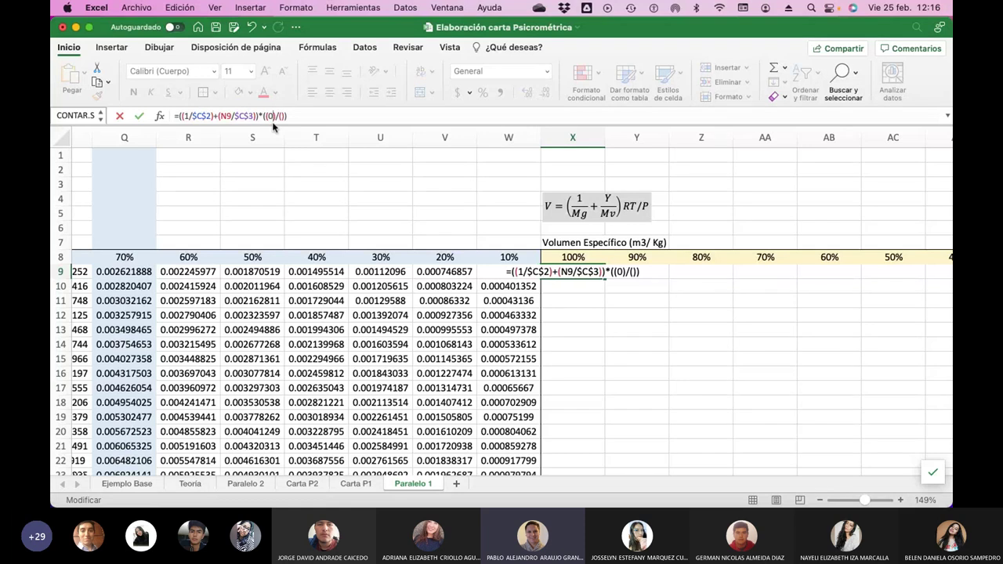
type("205")
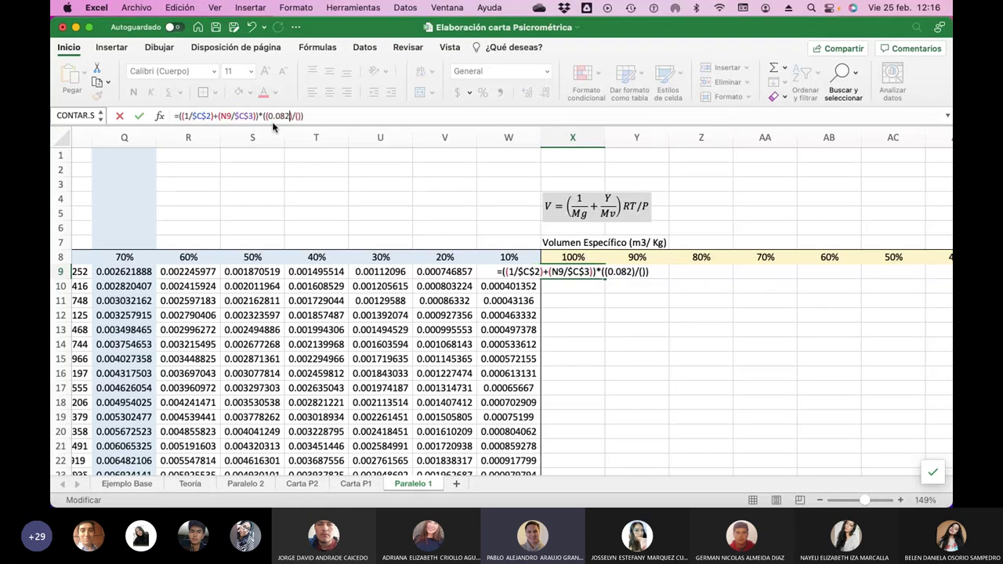
type("*()")
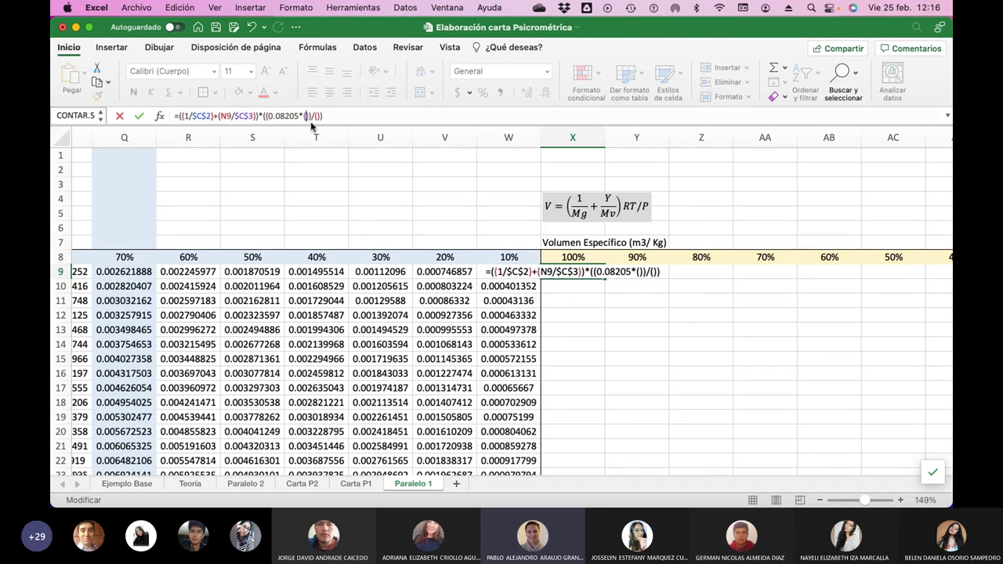
Fill the temperature parentheses of the X9 formula with B9+273.15 to convert the dry-bulb temperature to kelvin.
scroll(339, 290, "left", 8)
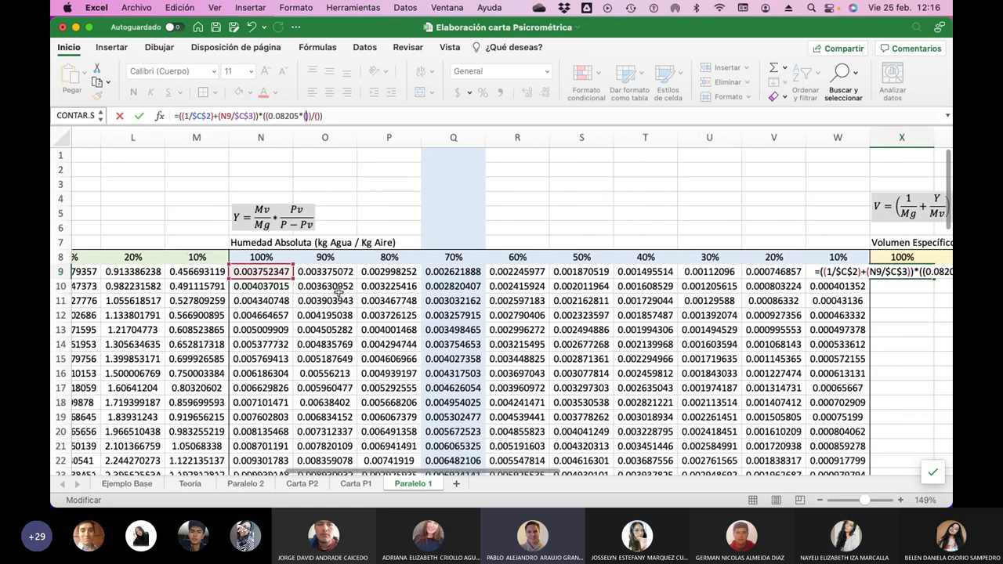
scroll(339, 291, "left", 10)
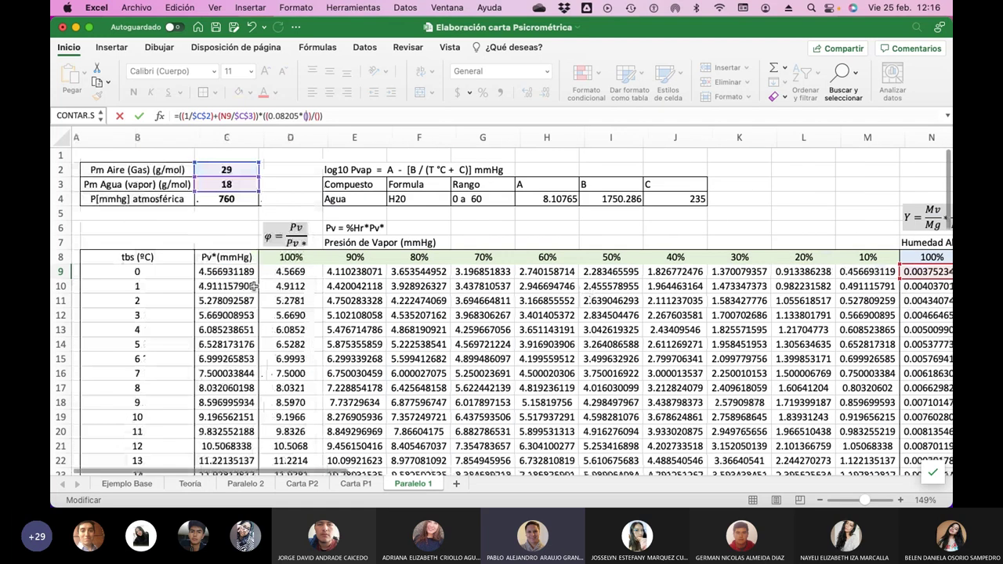
left_click(141, 272)
type("+2")
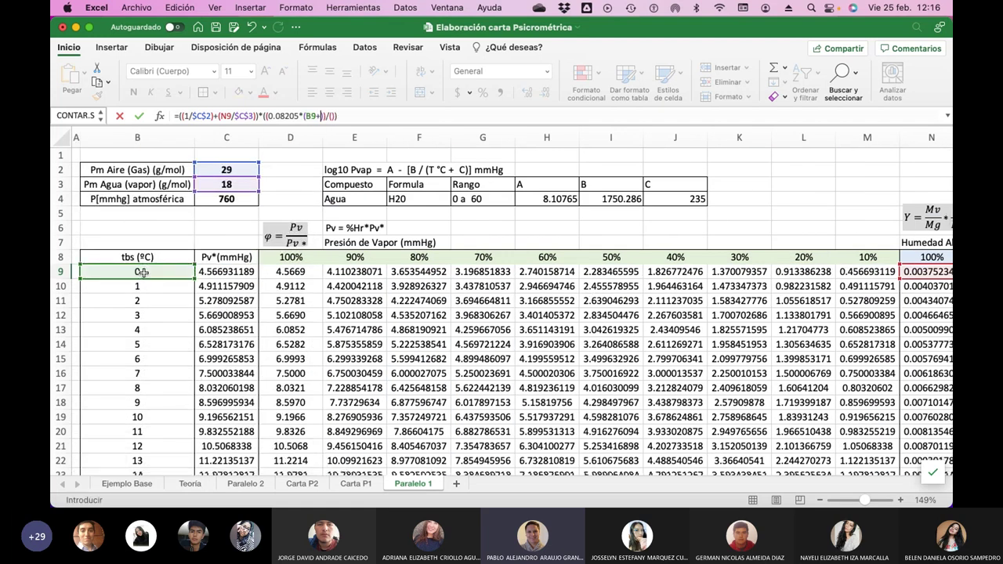
type("73.15")
Set the final divisor of the X9 formula to C4/760 to convert the atmospheric pressure to atmospheres.
scroll(521, 233, "right", 10)
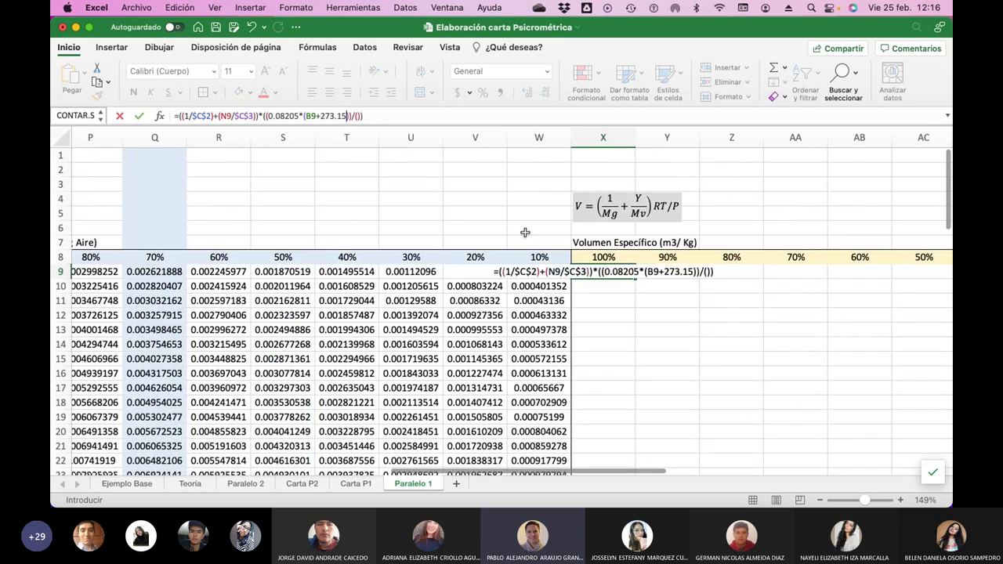
scroll(525, 232, "left", 2)
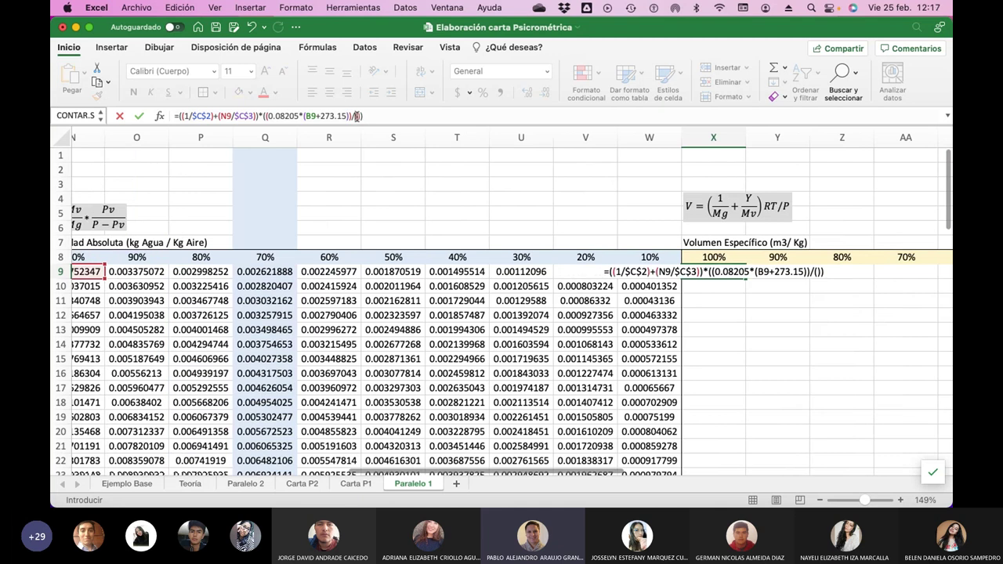
left_click(357, 116)
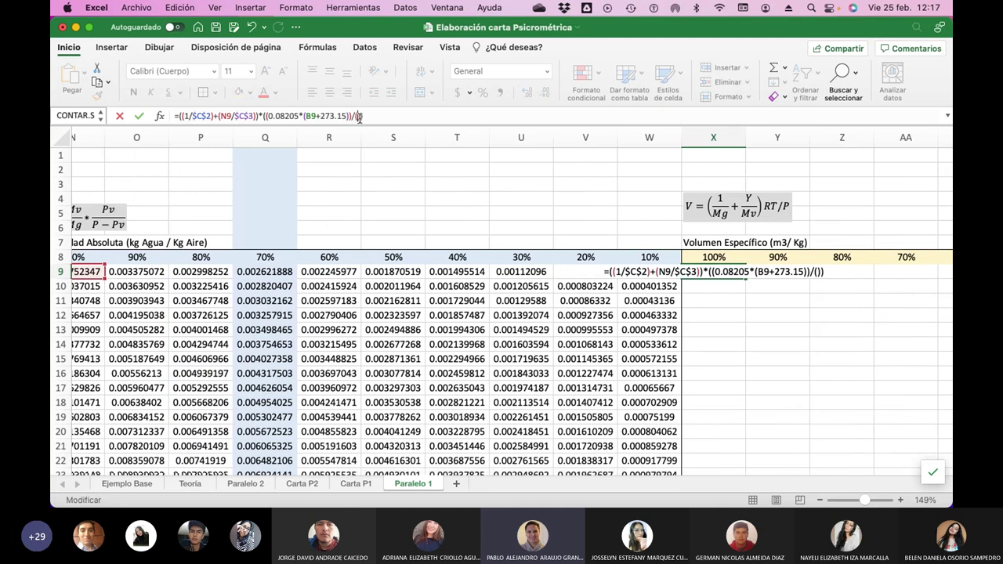
scroll(338, 177, "left", 5)
scroll(338, 176, "left", 8)
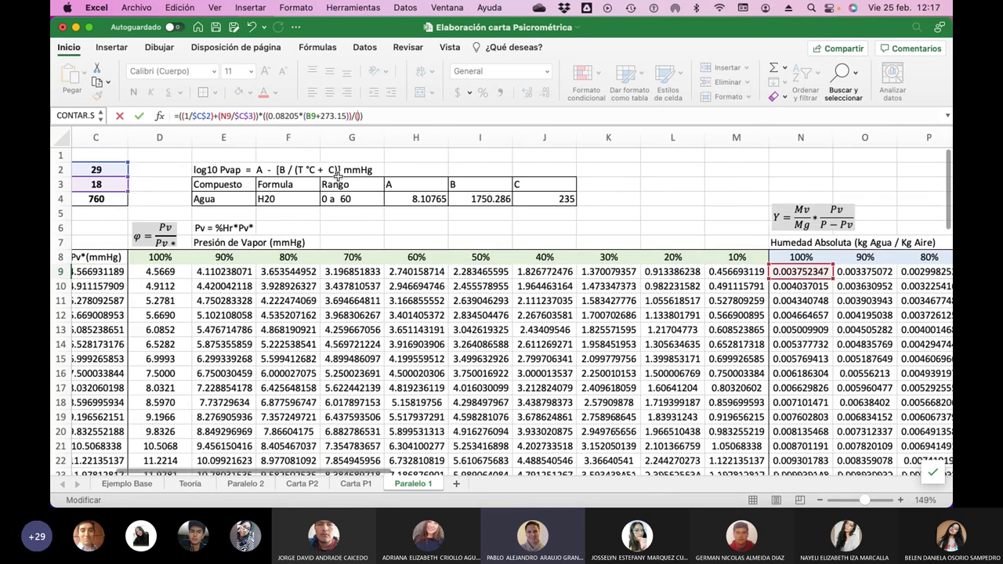
left_click(235, 199)
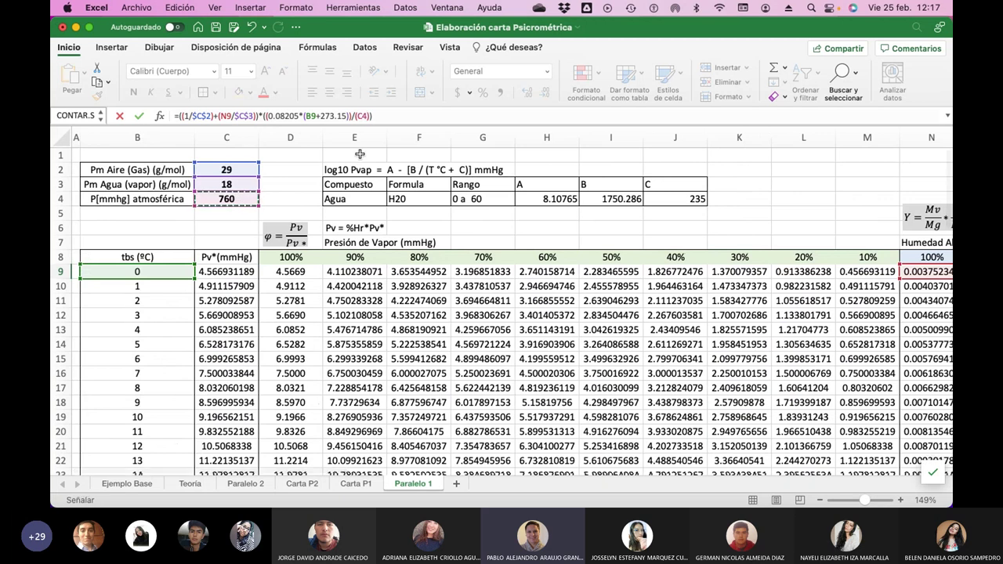
type("/760")
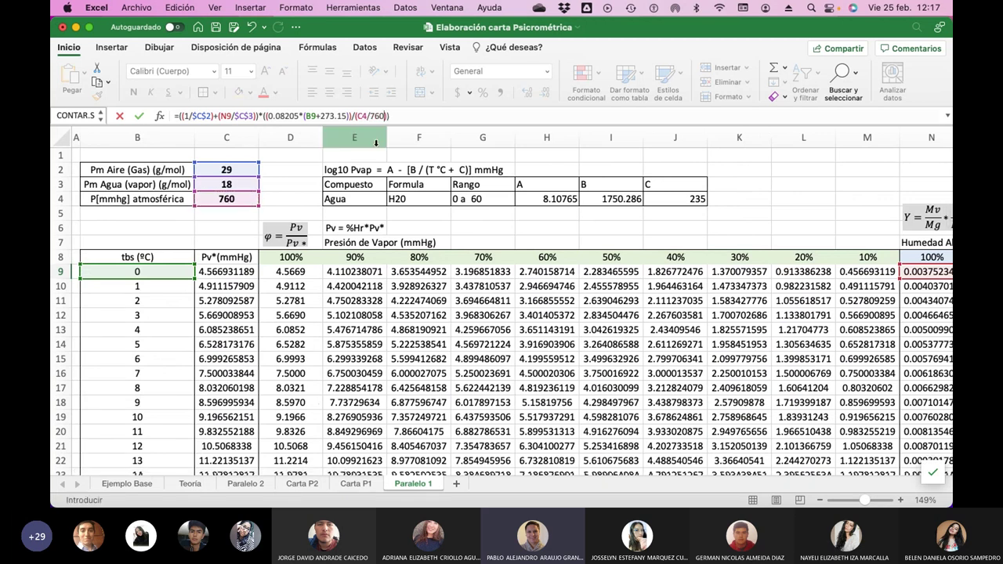
Make the pressure reference absolute as $C$4 and enter the completed specific volume formula in X9.
left_click(355, 116)
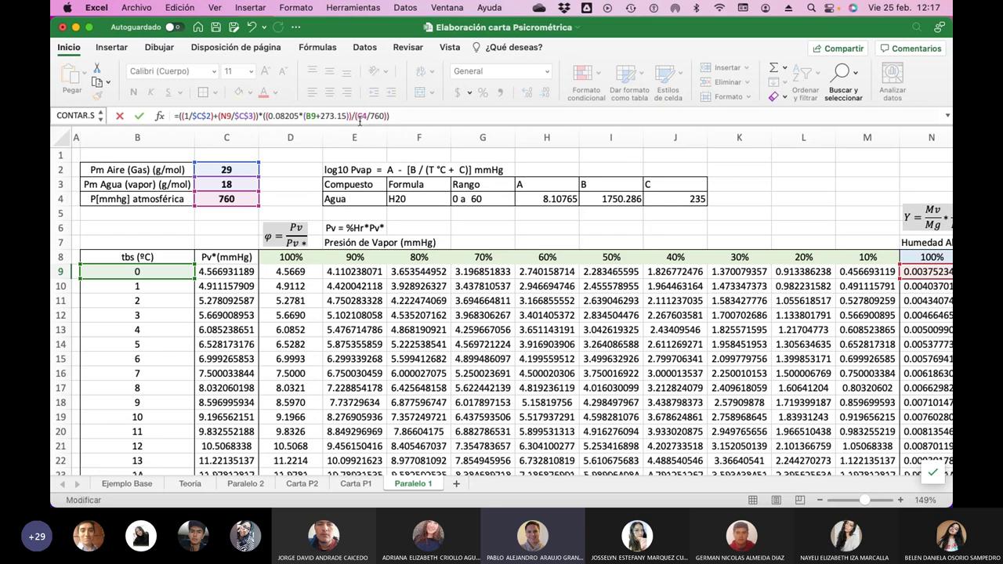
type("$")
key("Right")
type("$")
key("Return")
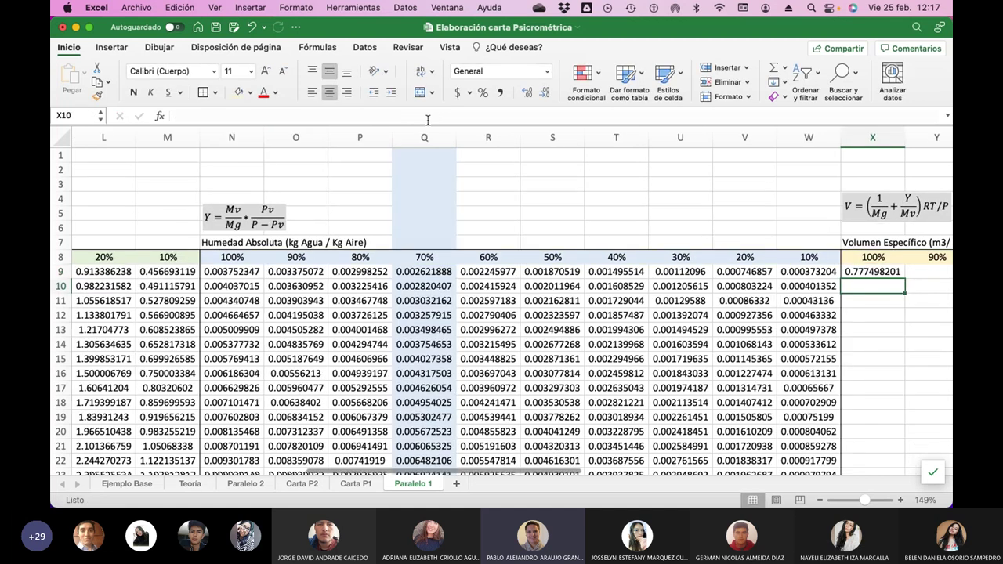
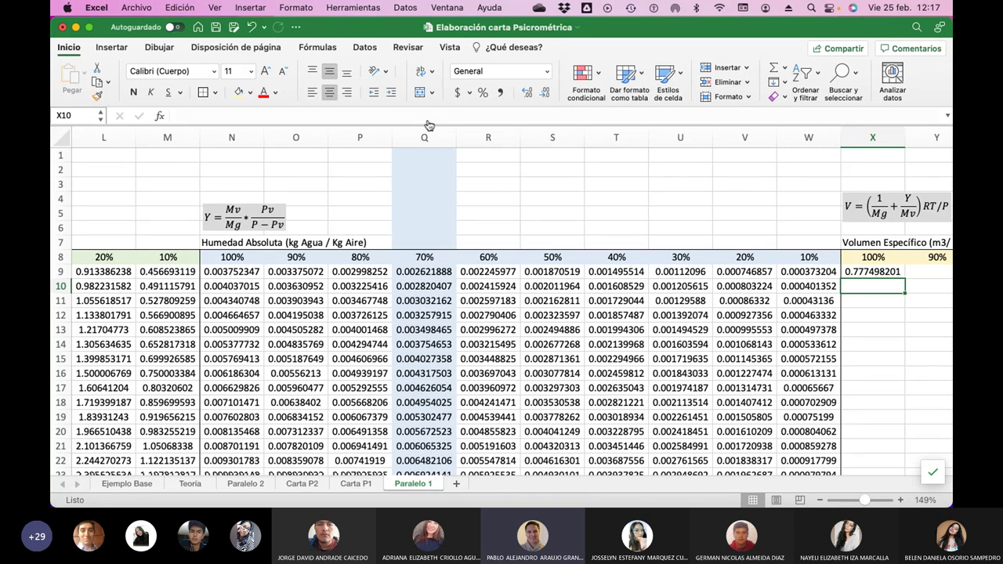
Check the reference specific volume formula in AD9 of the Ejemplo Base sheet, and return to Paralelo 1.
left_click(122, 484)
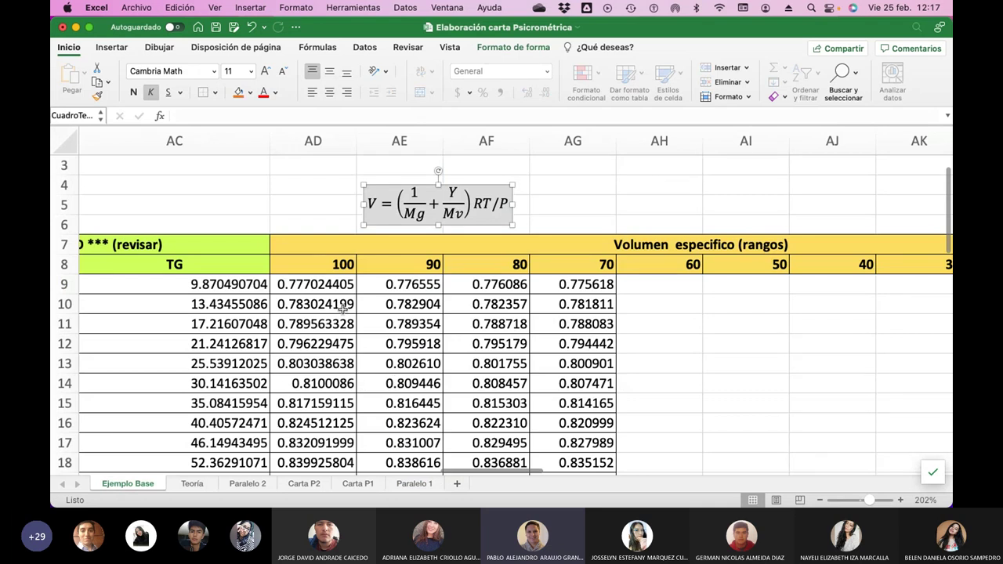
key("Right")
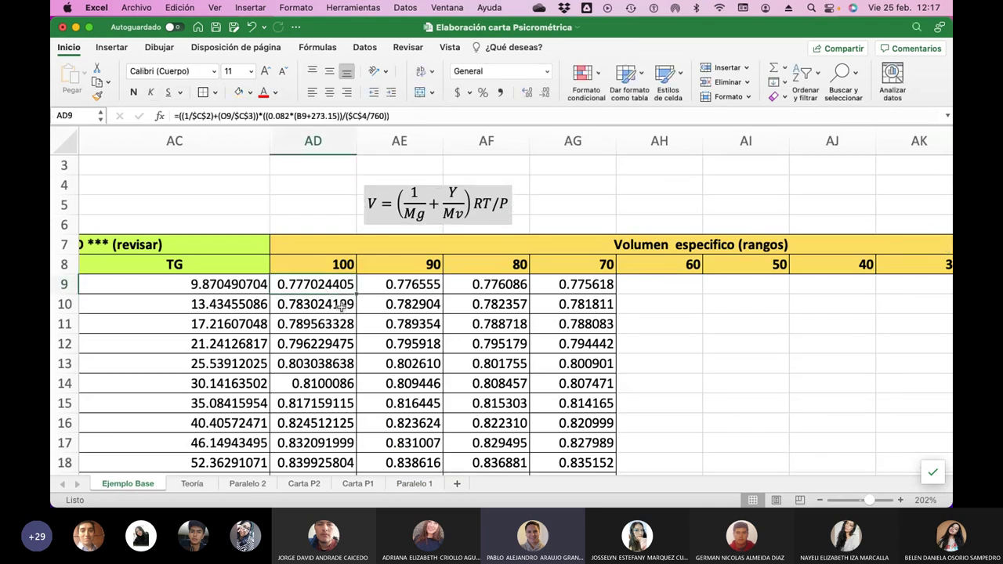
left_click(407, 485)
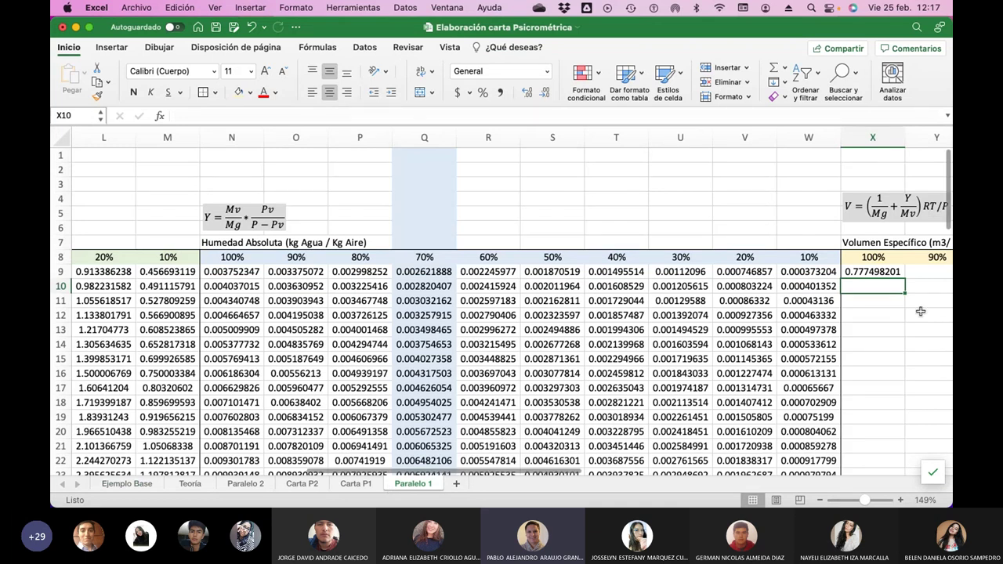
Fill the X9 specific volume formula across row 9 through AG9, covering the 90% to 10% humidity columns.
scroll(921, 312, "right", 8)
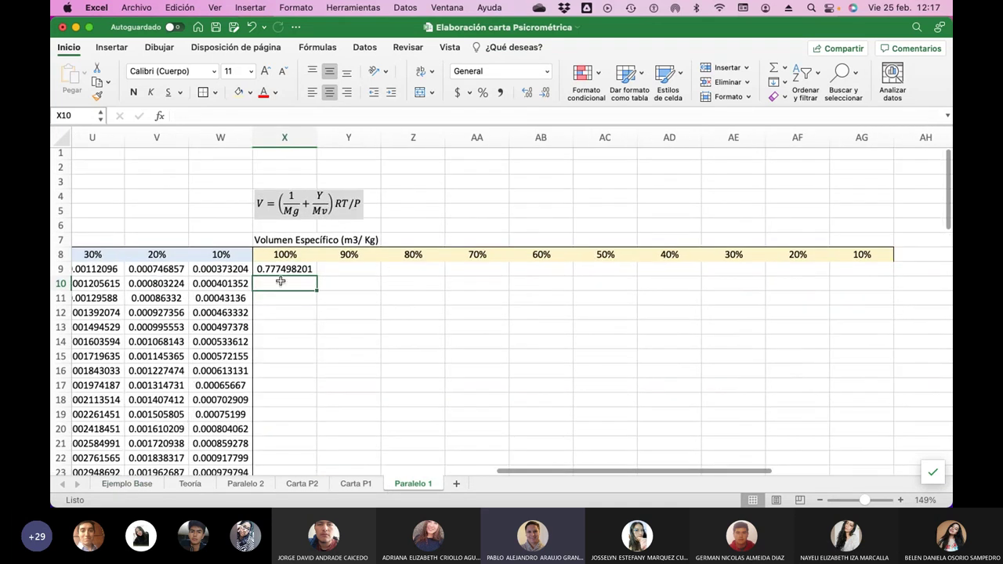
left_click(280, 269)
left_click_drag(316, 276, 871, 275)
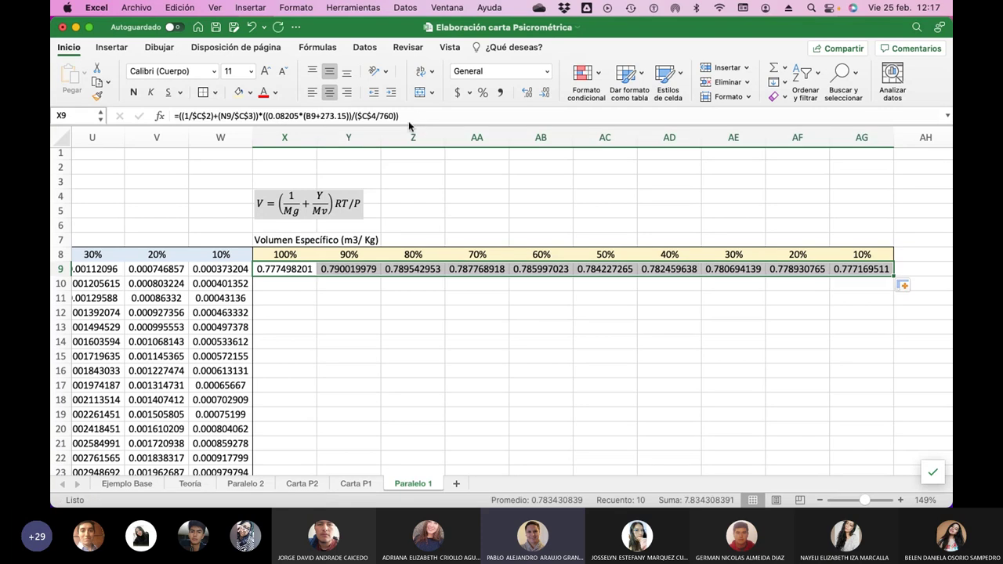
Examine which cells the X9 formula references across the humidity and temperature columns, leaving the formula as it is.
left_click(407, 117)
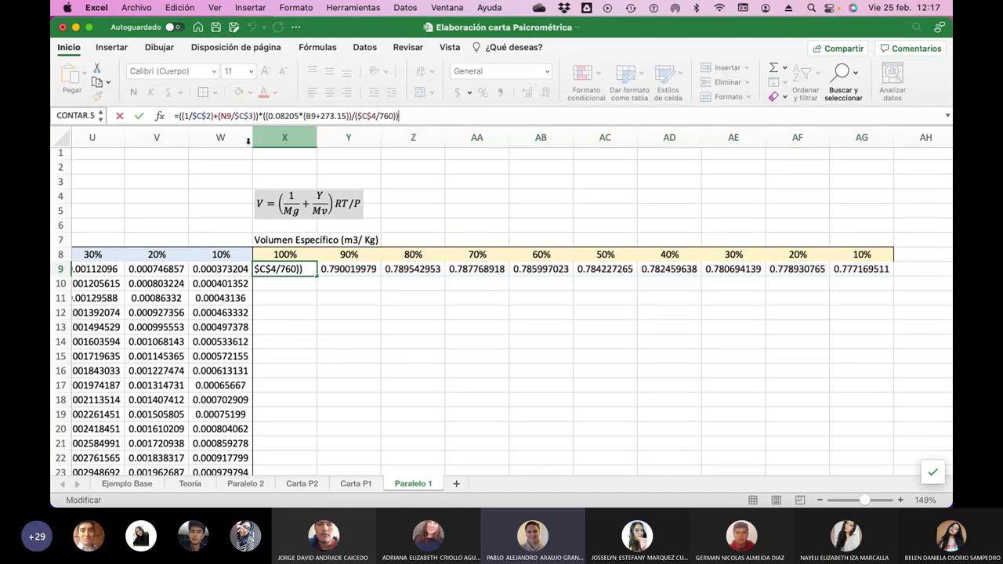
scroll(238, 246, "left", 8)
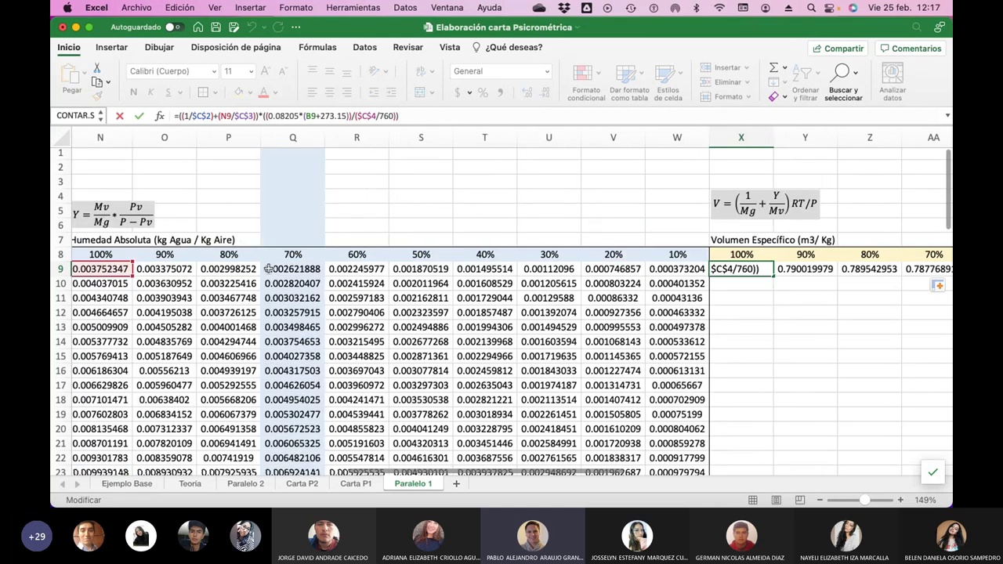
scroll(266, 269, "left", 1)
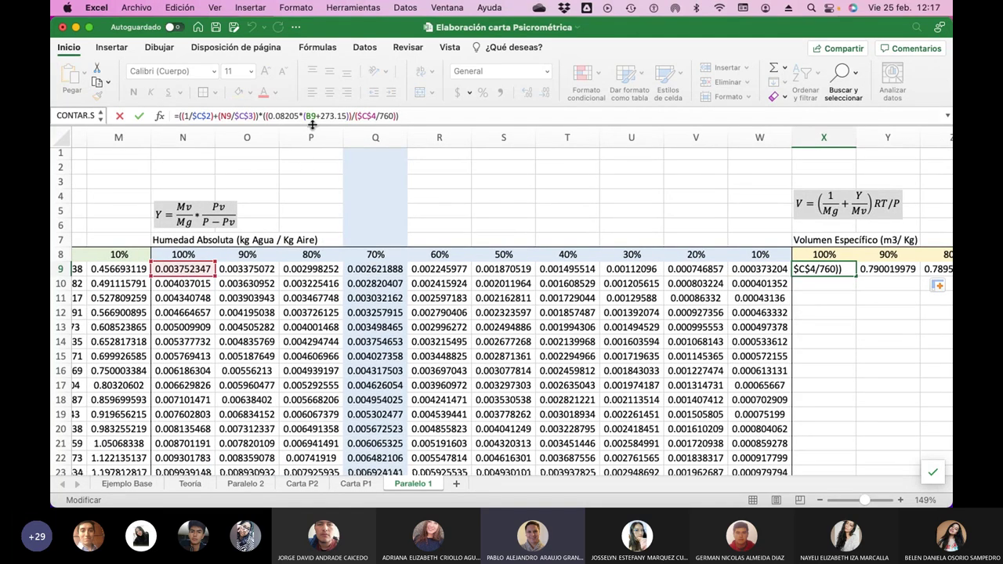
scroll(167, 311, "left", 12)
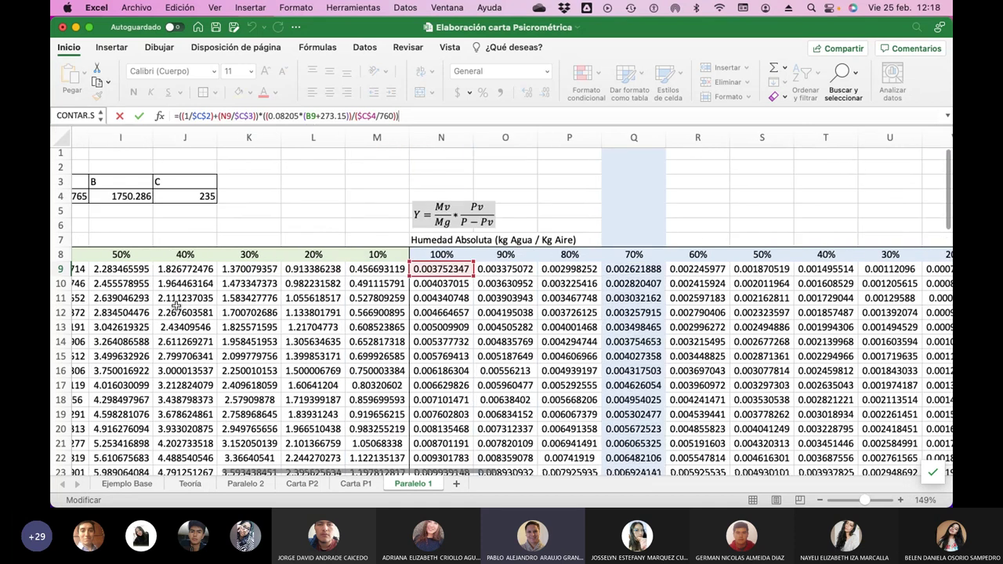
scroll(341, 322, "right", 8)
scroll(337, 321, "right", 15)
scroll(331, 321, "left", 10)
scroll(343, 322, "right", 2)
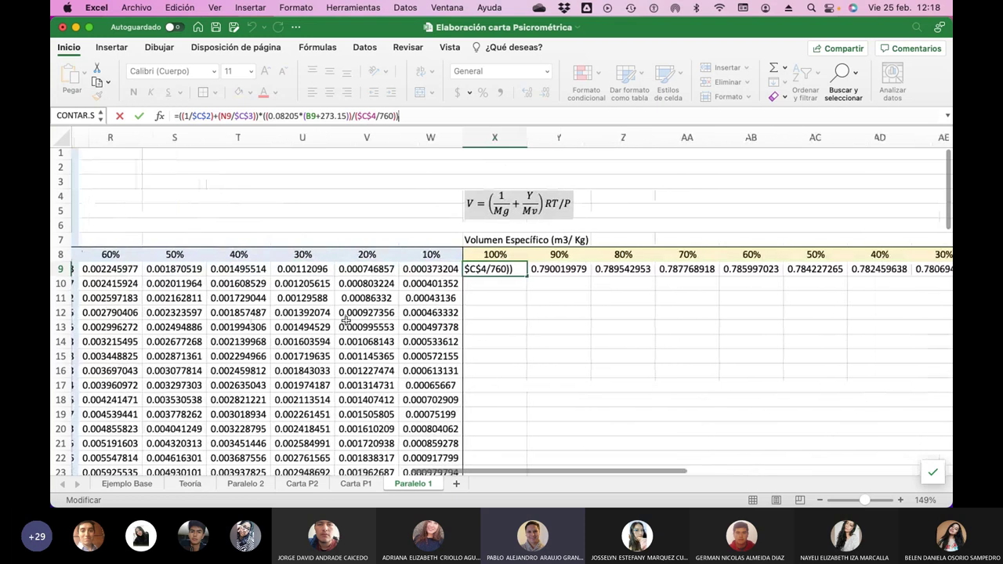
scroll(346, 320, "right", 2)
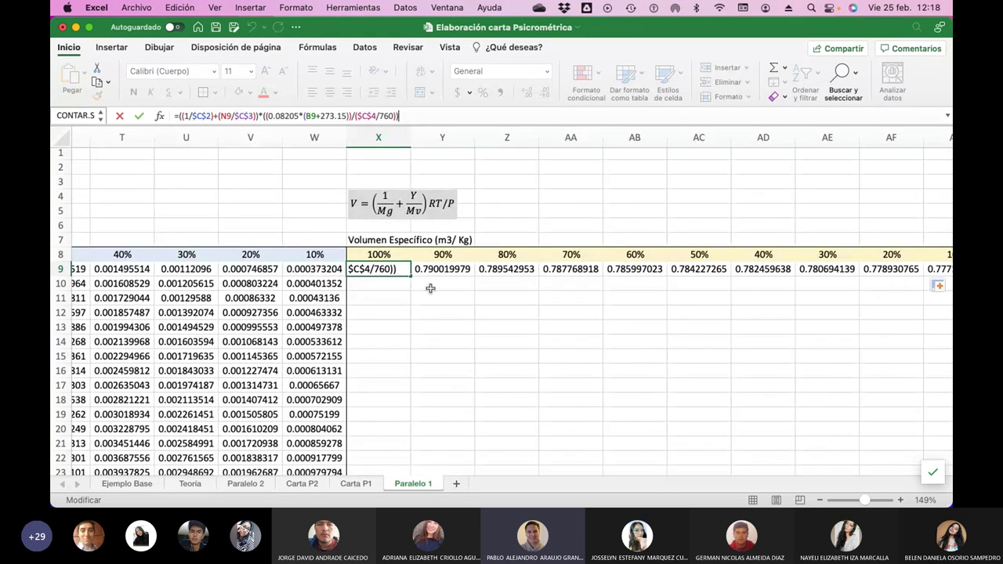
key("Return")
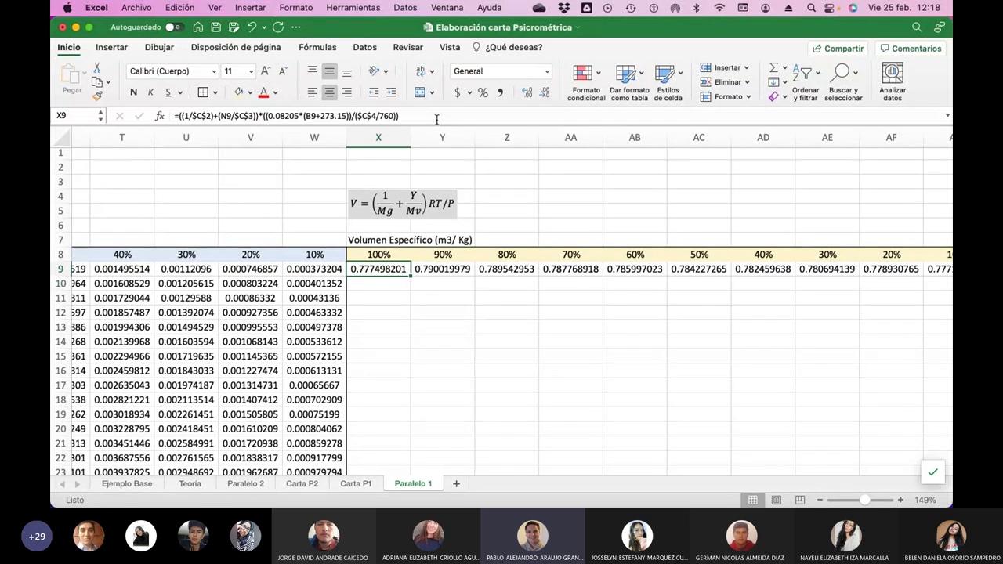
Correct the temperature reference in the 90% specific volume formula in Y9 to B9.
key("Right")
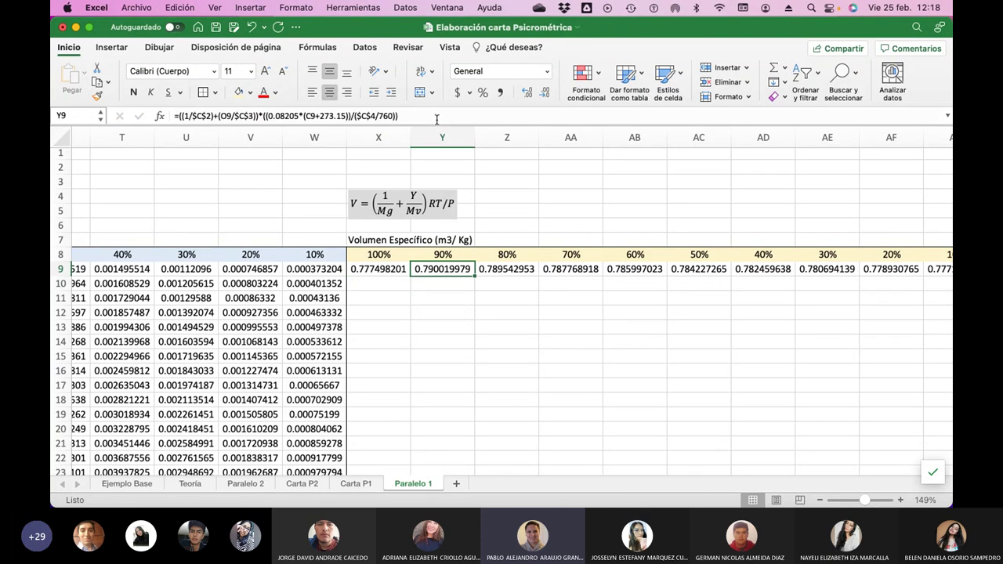
left_click(314, 118)
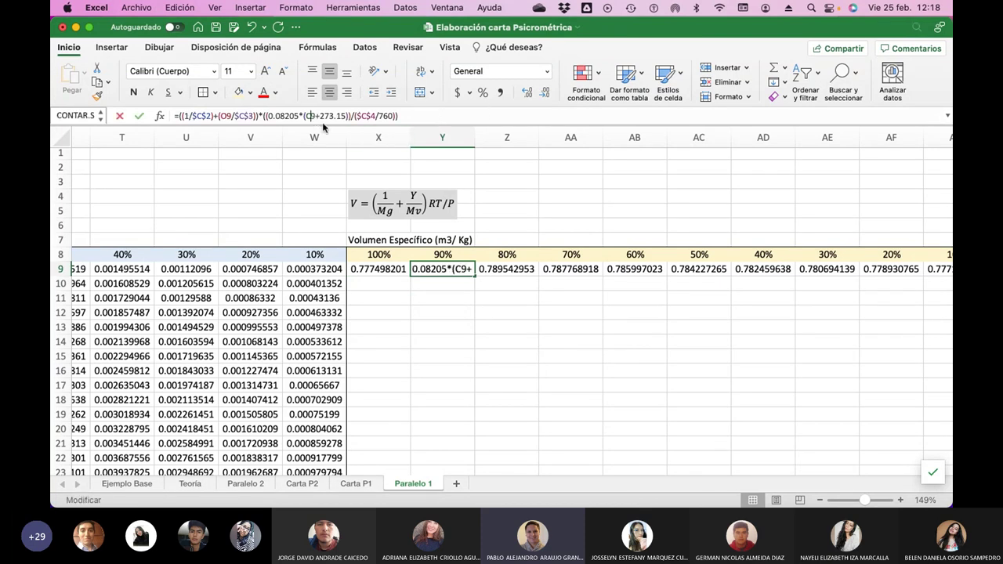
key("BackSpace")
type("B")
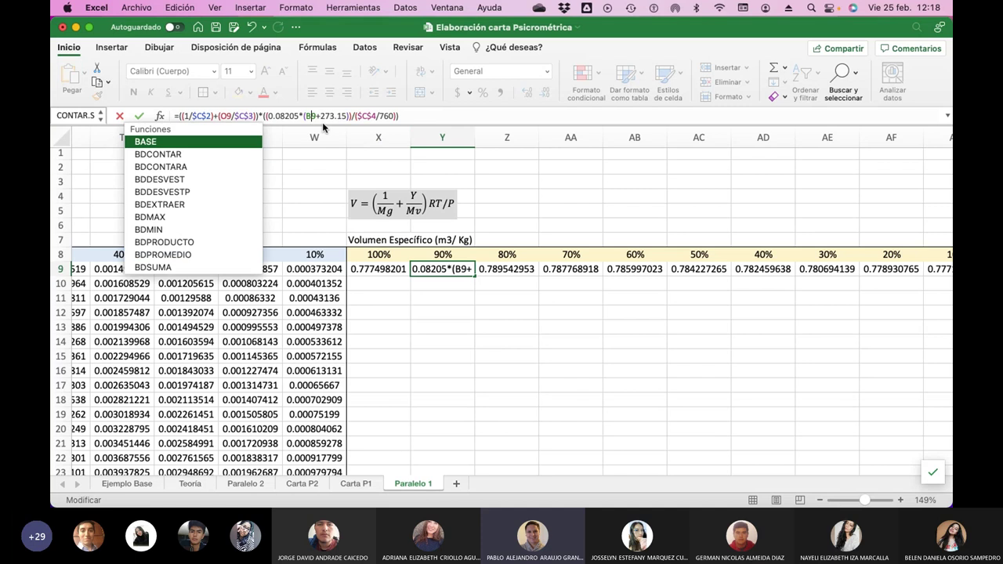
key("Return")
Correct the temperature reference in the 80% specific volume formula in Z9 to B9.
key("Up")
key("Right")
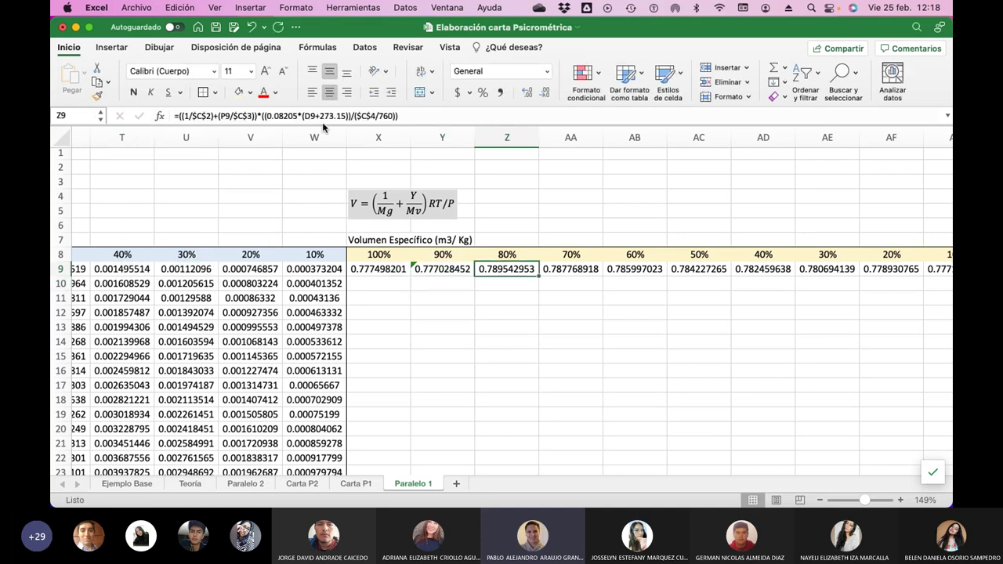
left_click(311, 117)
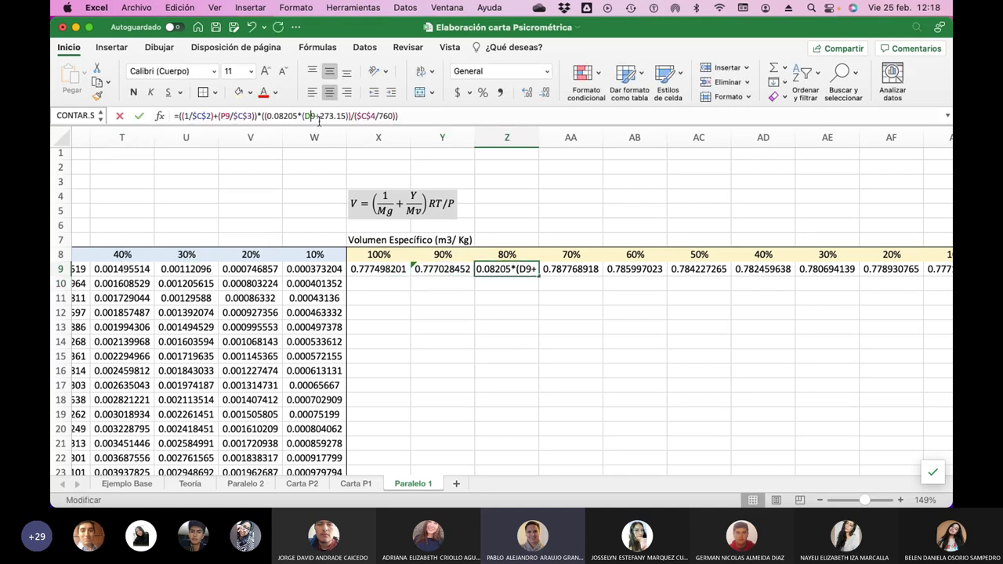
key("BackSpace")
type("B")
key("Return")
Correct the temperature reference in the 70% specific volume formula in AA9 to B9.
key("Up")
key("Right")
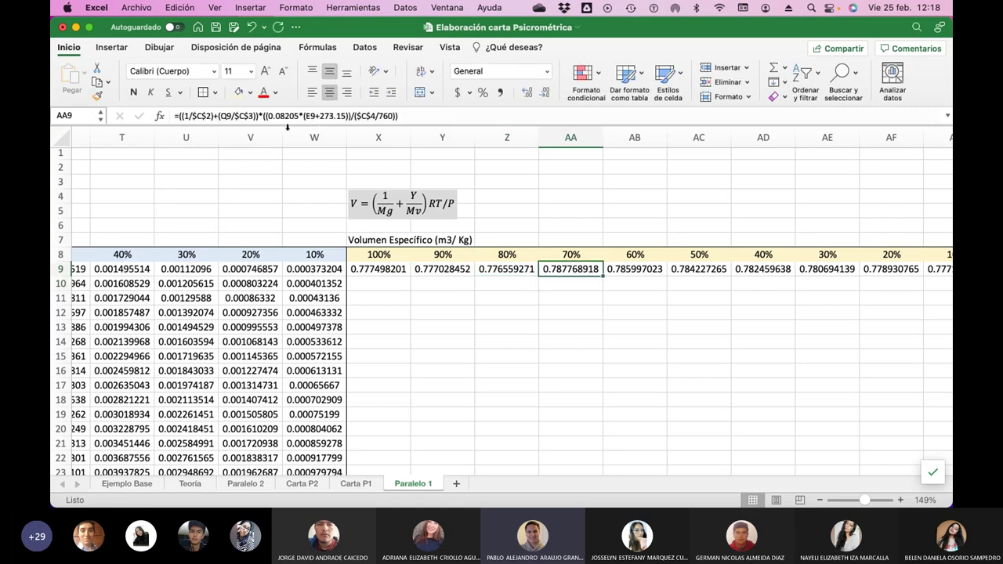
left_click(311, 118)
key("BackSpace")
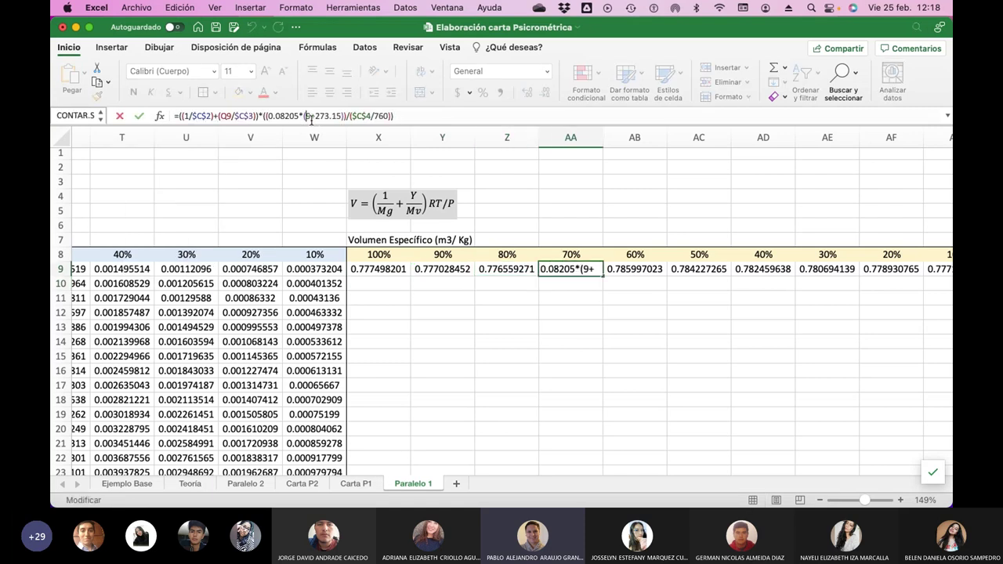
type("B")
key("Return")
Correct the temperature reference in the 60% specific volume formula in AB9 to B9.
key("Up")
key("Right")
left_click(311, 116)
key("BackSpace")
type("B")
key("Return")
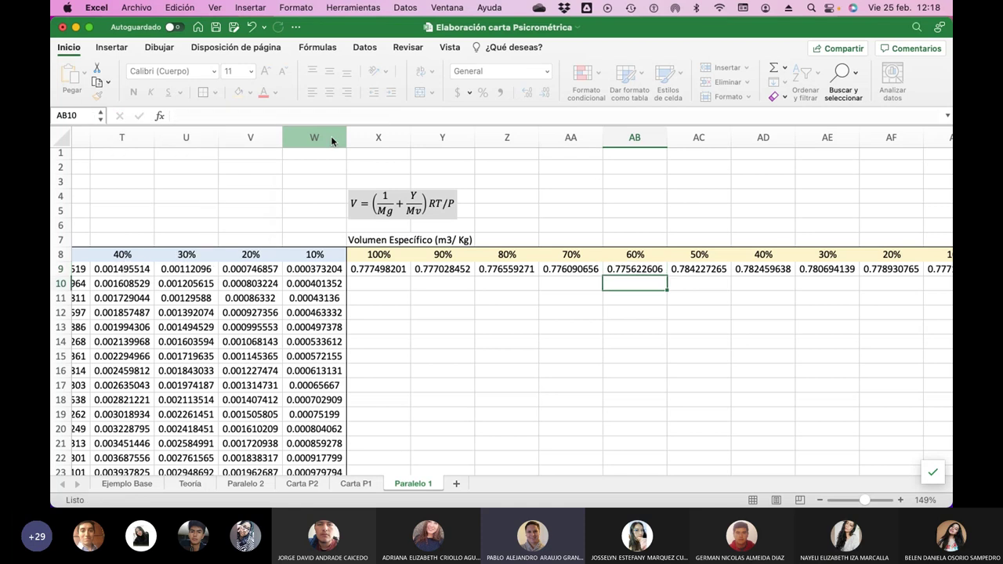
Correct the temperature reference in the 50% specific volume formula in AC9 to B9.
key("Up")
key("Right")
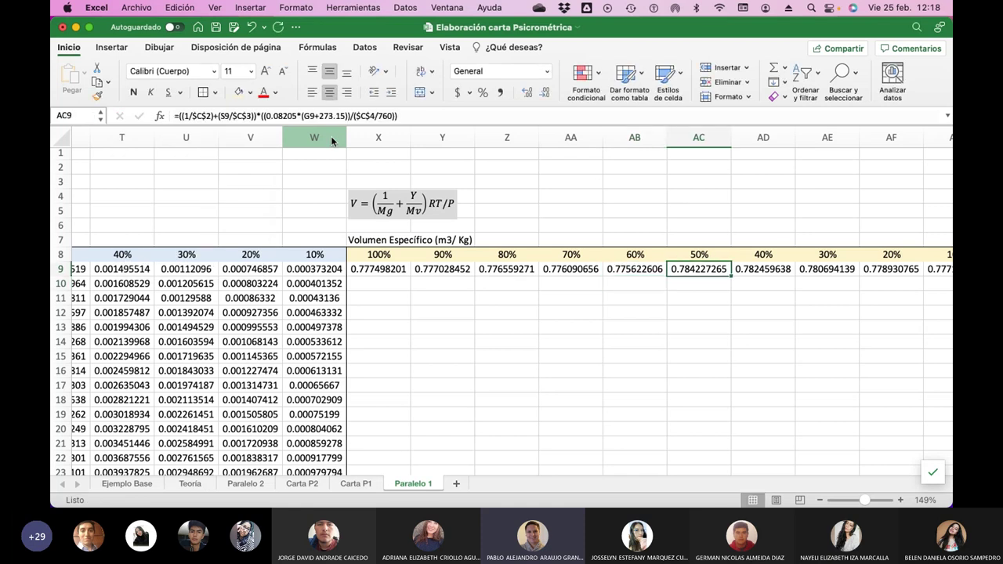
left_click(313, 117)
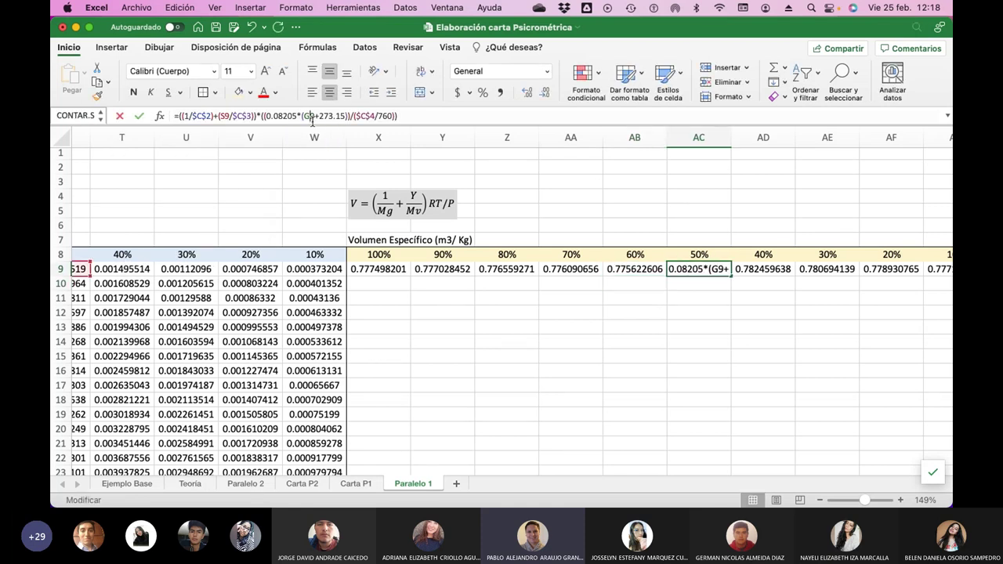
key("BackSpace")
type("B")
key("Return")
Correct the temperature reference in the 40% specific volume formula in AD9 to B9.
key("Up")
key("Right")
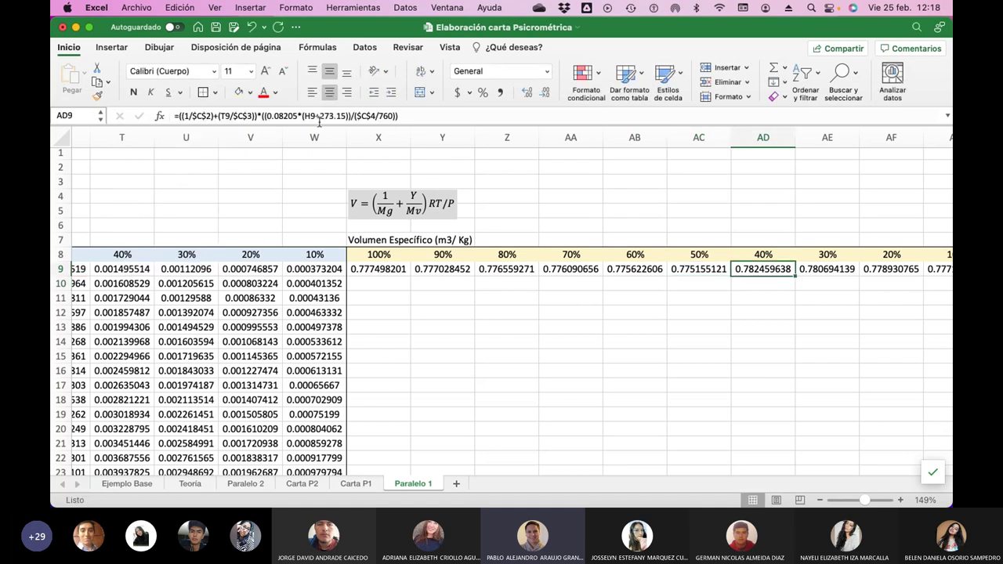
left_click(311, 116)
key("BackSpace")
type("B")
key("Return")
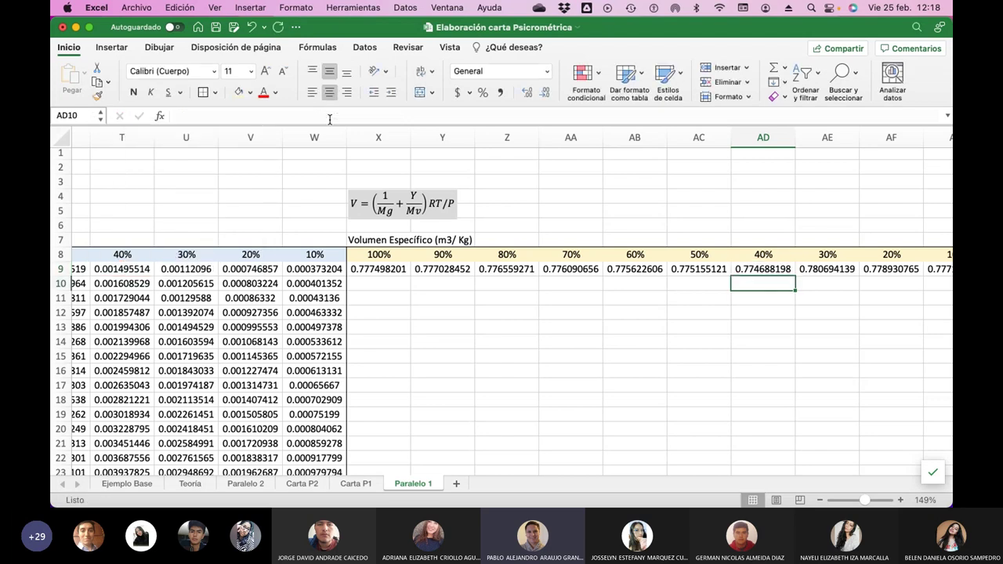
Correct the temperature reference in the 30% specific volume formula in AE9 to B9.
key("Up")
key("Right")
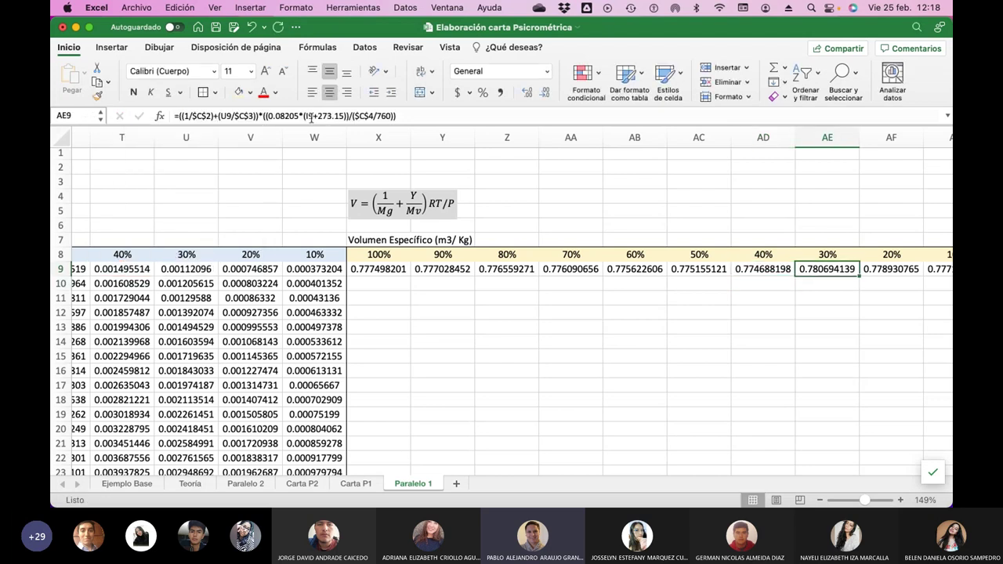
left_click(310, 116)
key("BackSpace")
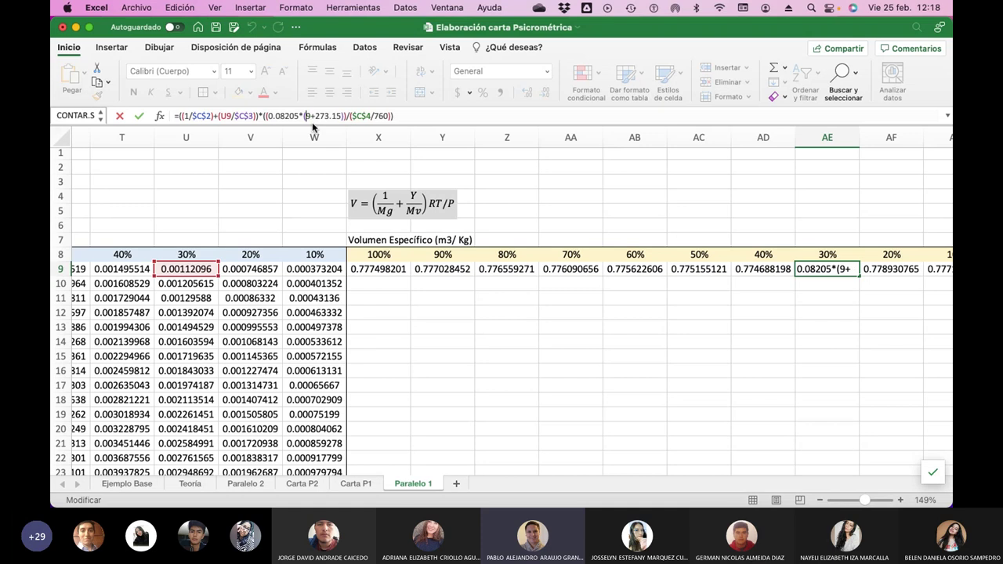
type("B")
key("Return")
Correct the temperature reference in the 20% specific volume formula in AF9 to B9.
key("Up")
key("Right")
left_click(311, 117)
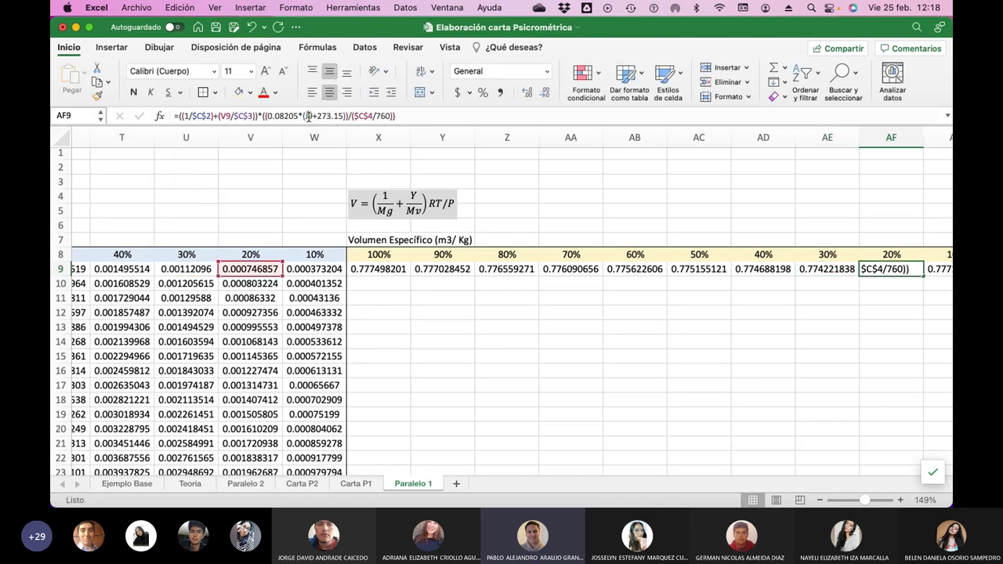
key("BackSpace")
type("B")
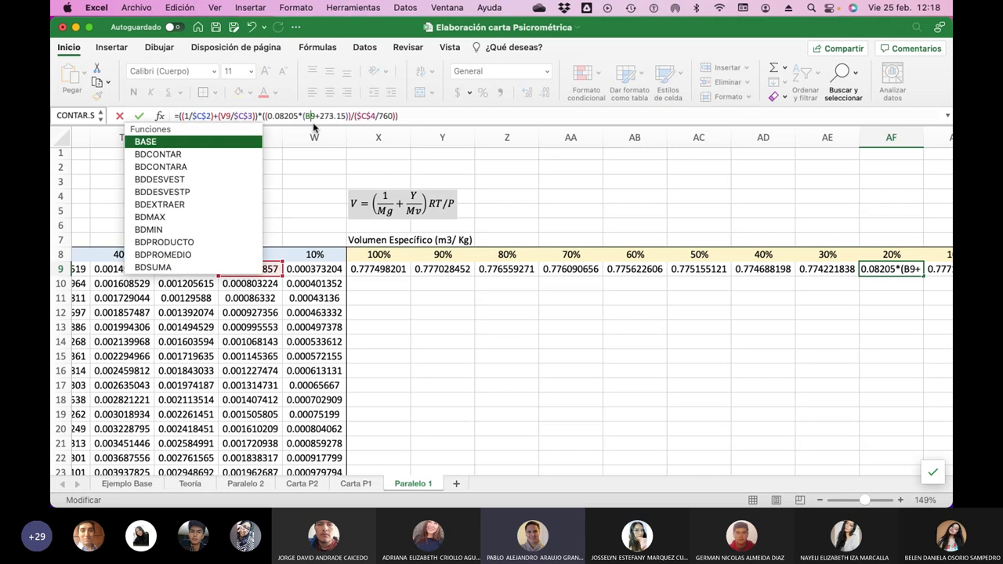
key("Return")
Correct the temperature reference in the 10% specific volume formula in AG9 to B9.
key("Up")
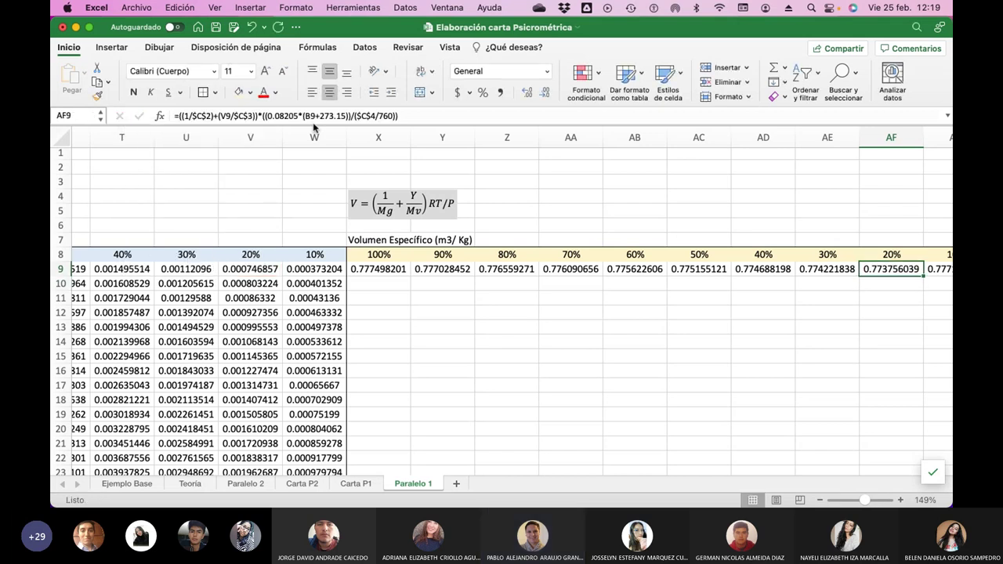
key("Right")
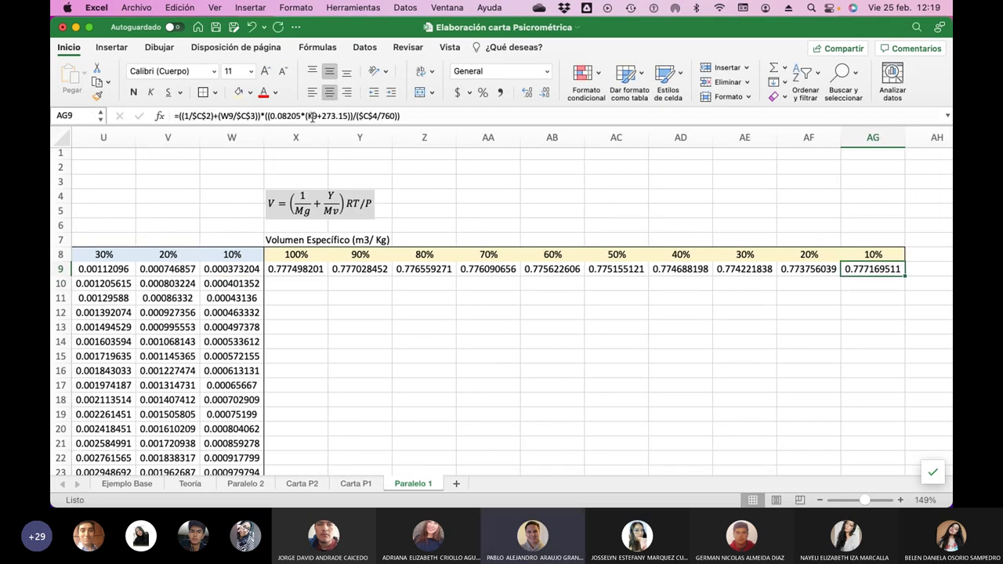
left_click(311, 117)
key("BackSpace")
type("B")
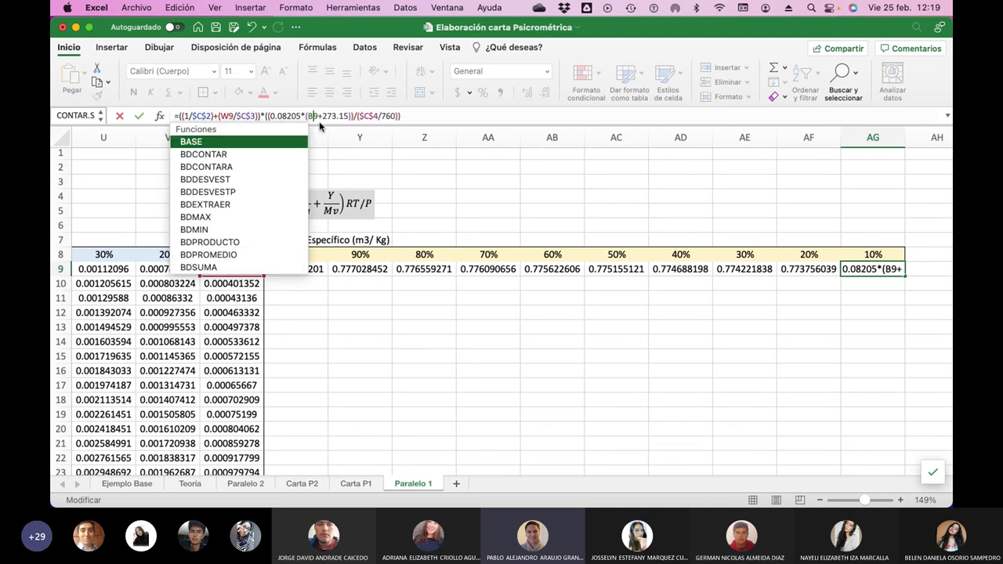
key("Return")
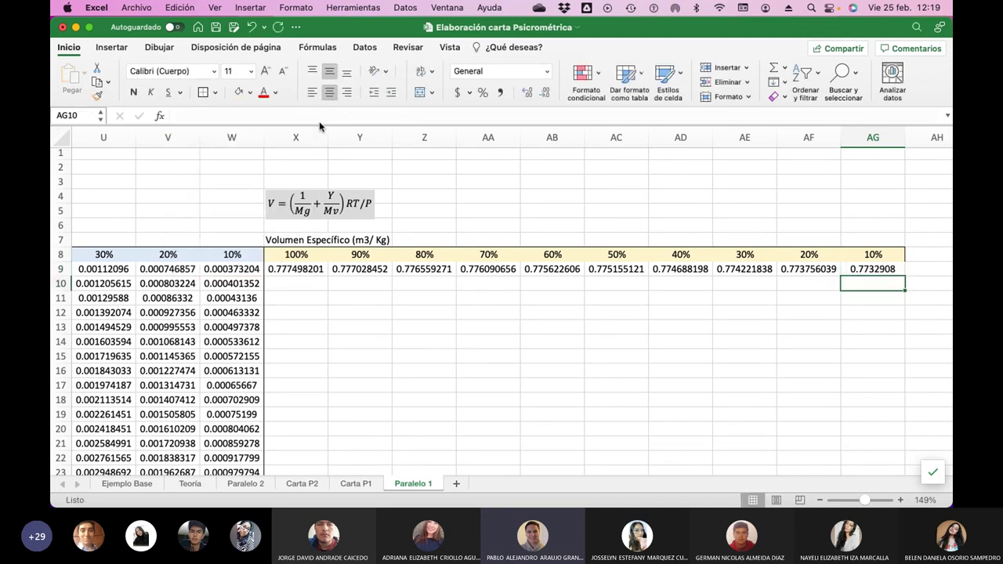
Inspect the 100% specific volume formula in X9 and trace its references across the humidity columns.
key("Up")
key("Left")
key("Left")
key("Left")
key("Left")
key("Left")
key("Left")
key("Left")
key("Left")
key("Left")
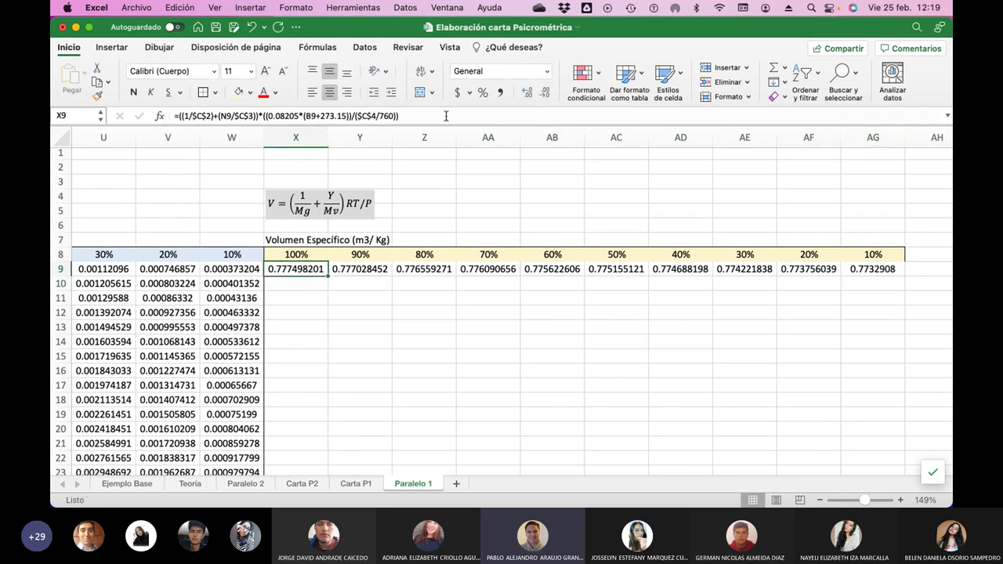
key("F2")
scroll(271, 298, "left", 7)
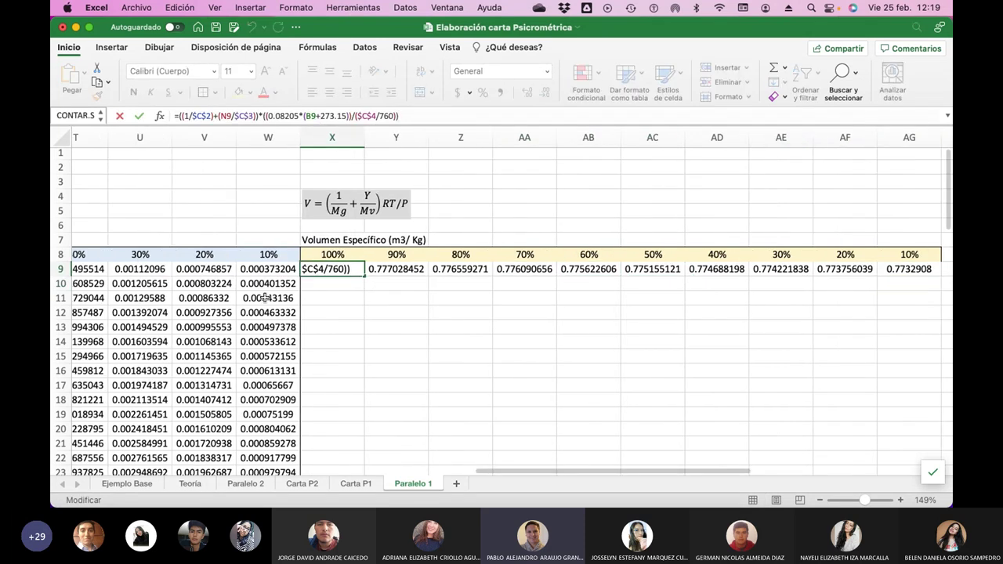
scroll(267, 298, "left", 2)
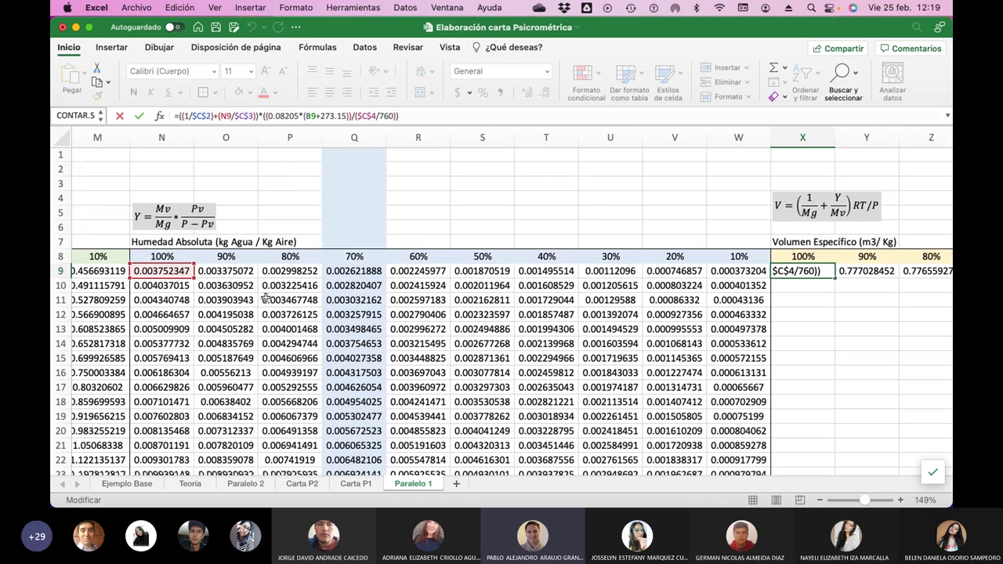
scroll(293, 370, "left", 4)
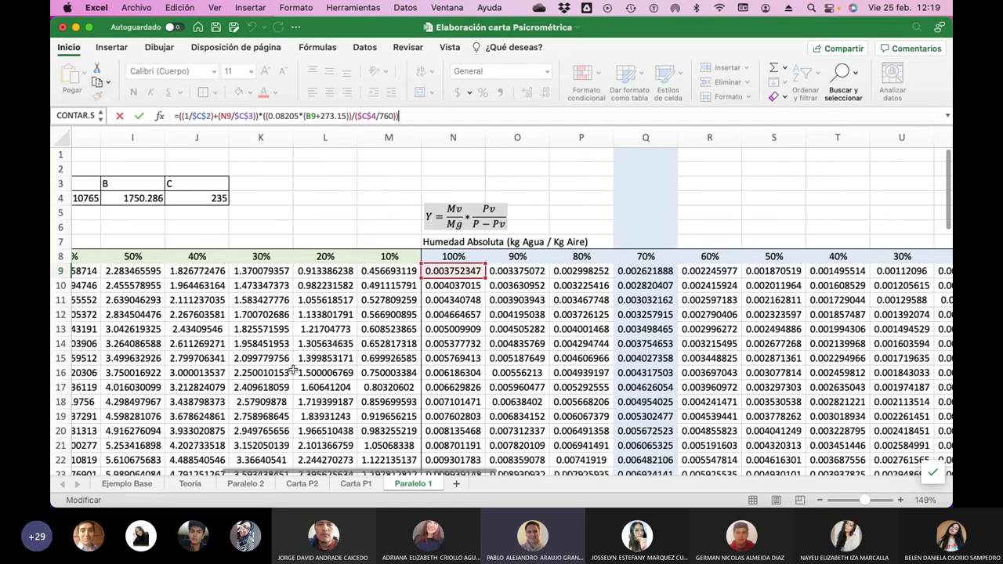
scroll(293, 370, "left", 4)
scroll(376, 157, "right", 2)
key("Return")
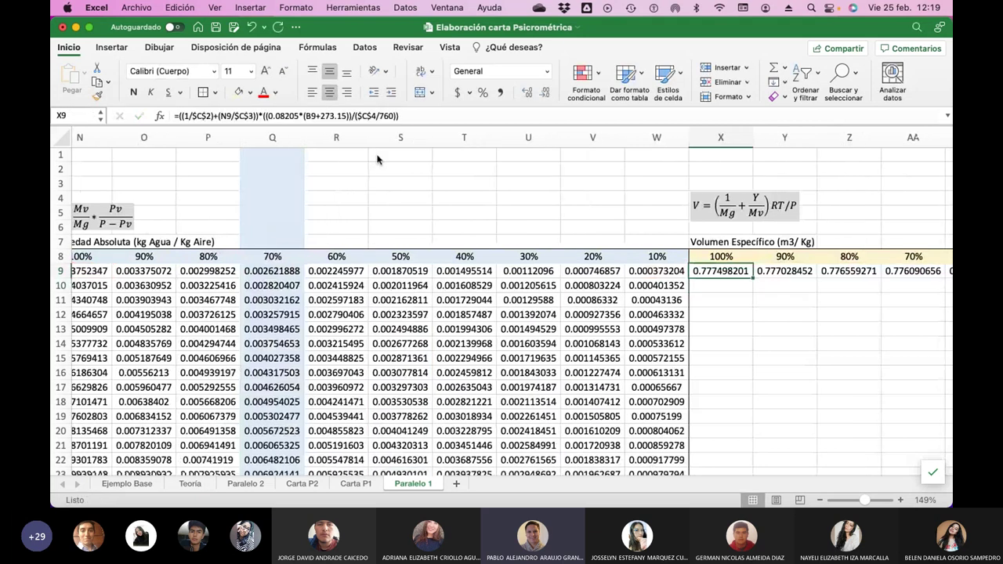
Check the row 9 specific volume formulas one by one from the 90% column through the 10% column.
key("Right")
key("Right")
key("Right")
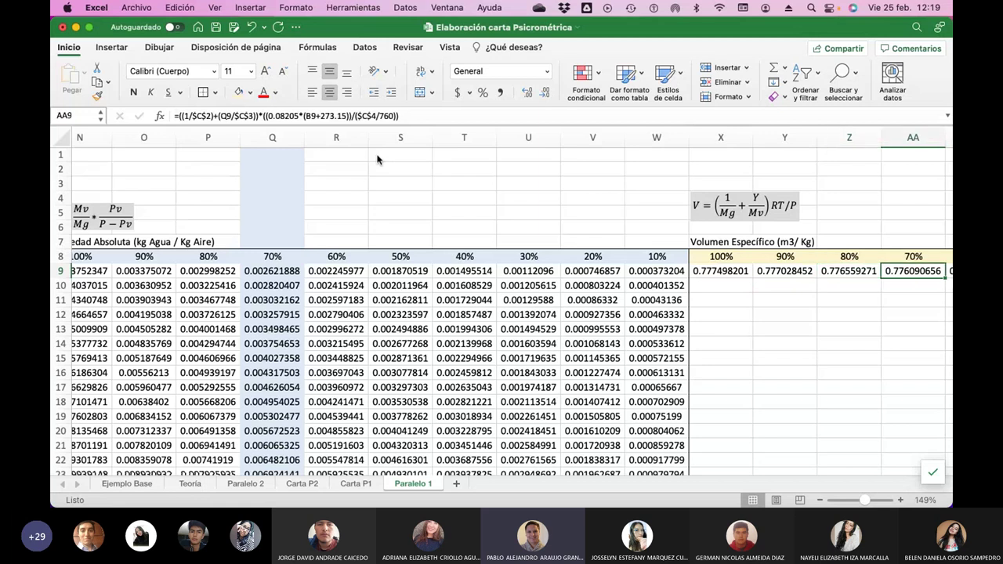
key("Right")
key("Right")
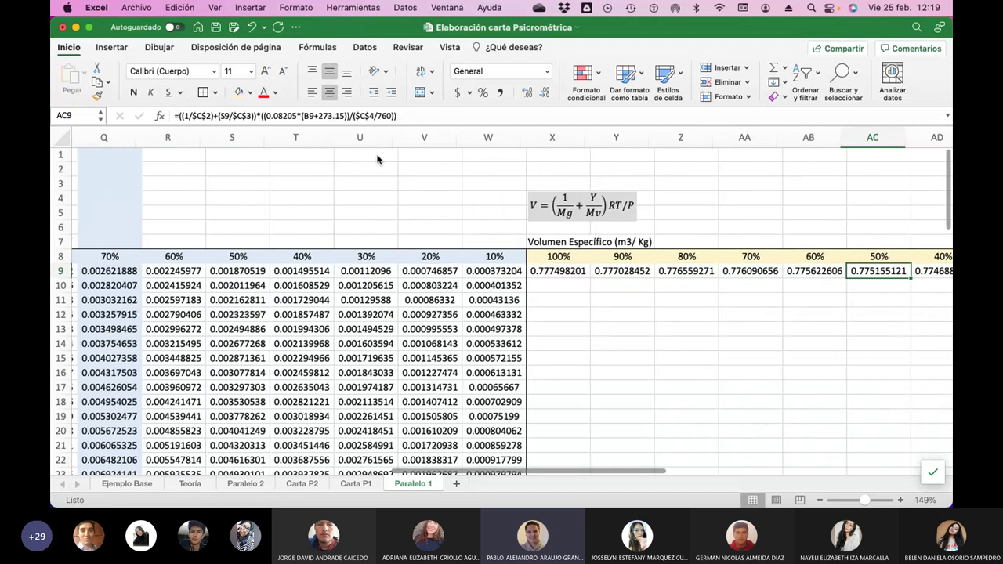
key("Right")
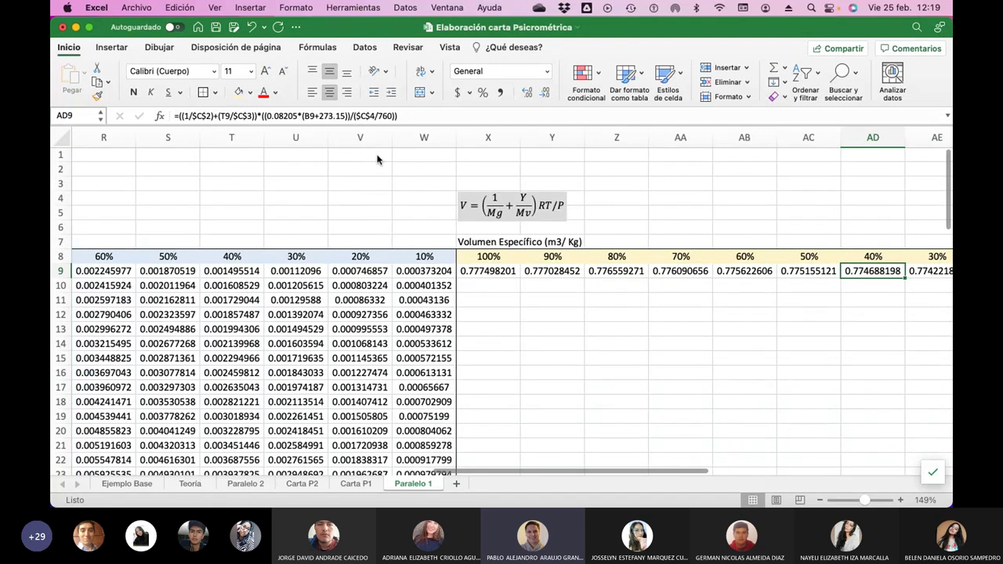
key("Right")
key("Right")
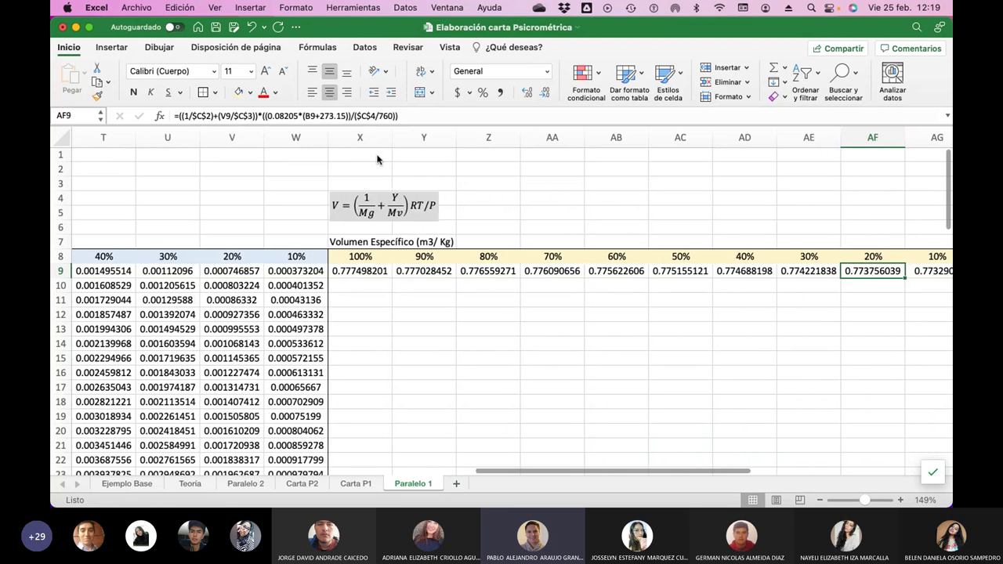
key("Right")
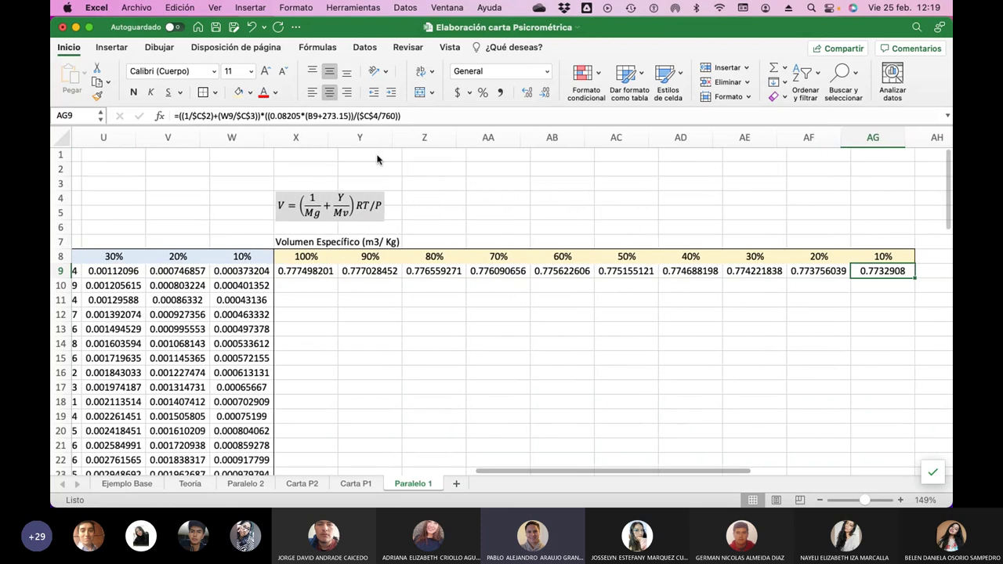
key("Right")
Fill the 100%, 90% and 80% specific volume formulas in X9, Y9 and Z9 down through row 69.
key("Left")
key("Left")
key("Left")
key("Left")
key("Left")
key("Left")
key("Left")
key("Left")
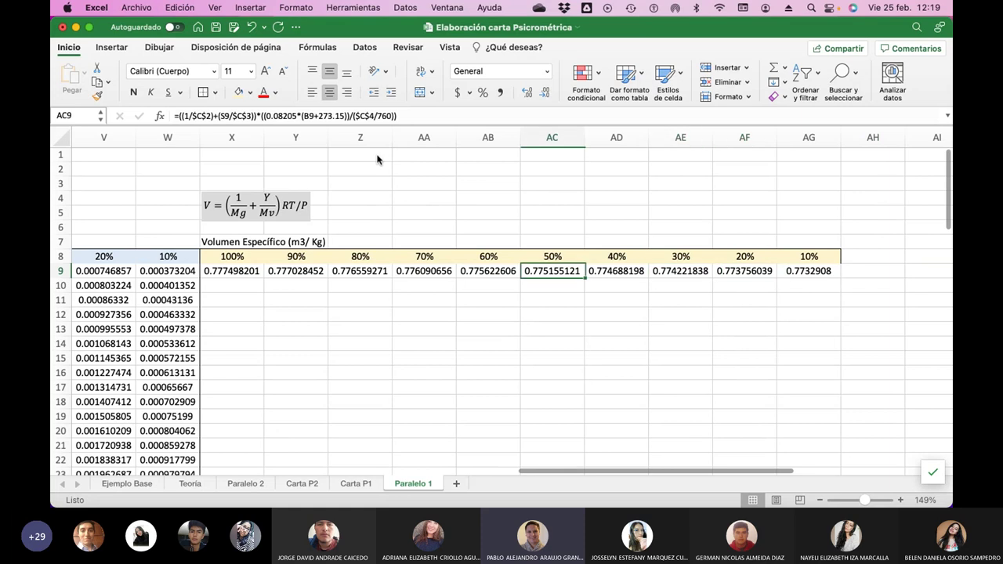
key("Left")
key("Left")
key("Left")
key("Right")
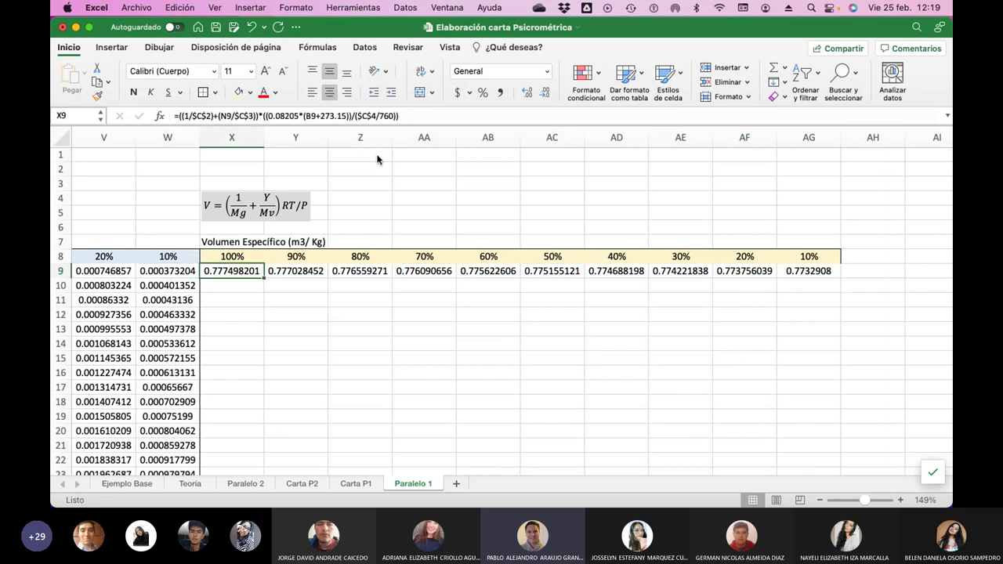
double_click(264, 277)
left_click(317, 272)
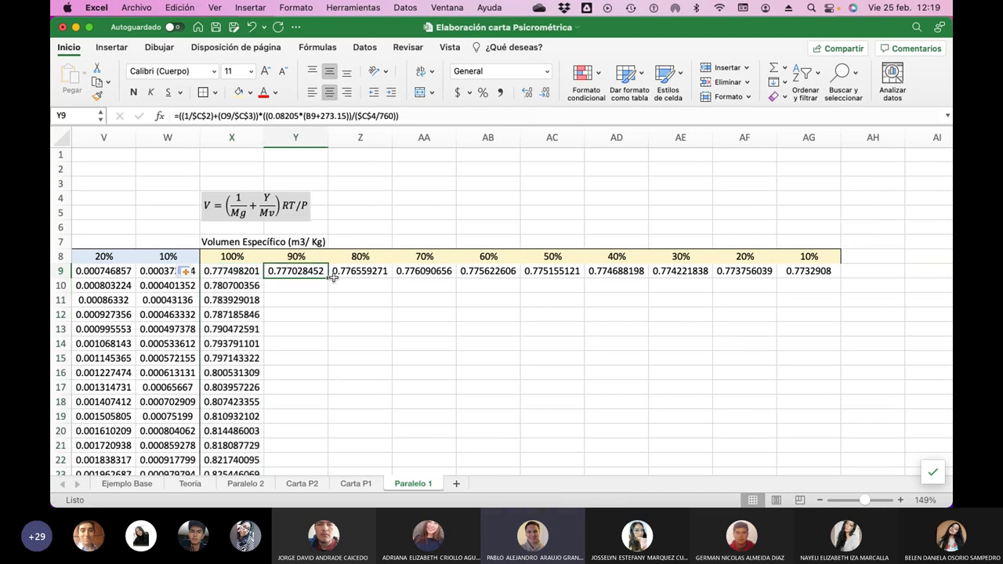
double_click(328, 277)
left_click(363, 272)
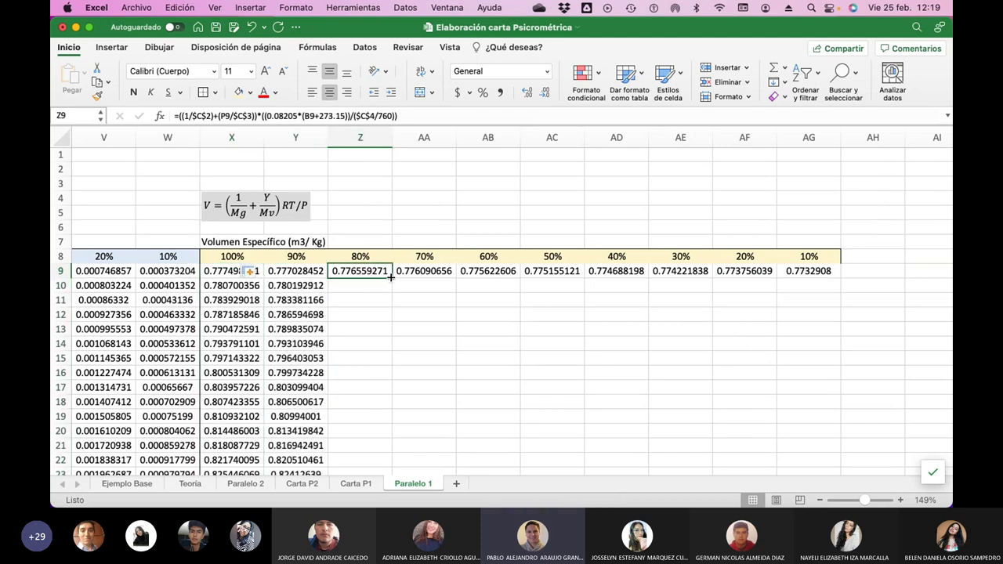
double_click(391, 278)
Fill the 70%, 60% and 50% specific volume formulas in AA9, AB9 and AC9 down through row 69.
left_click(427, 272)
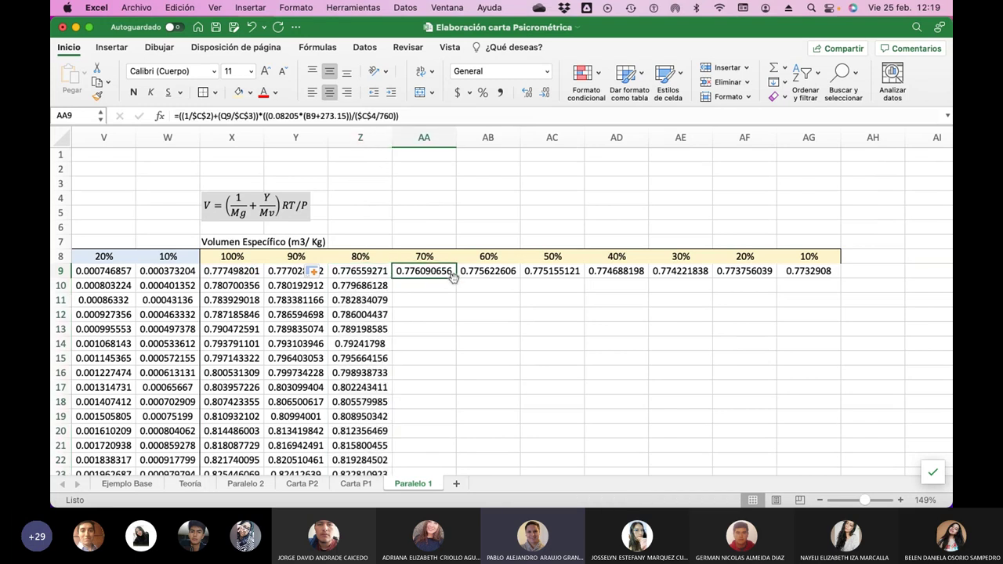
double_click(454, 277)
left_click(489, 273)
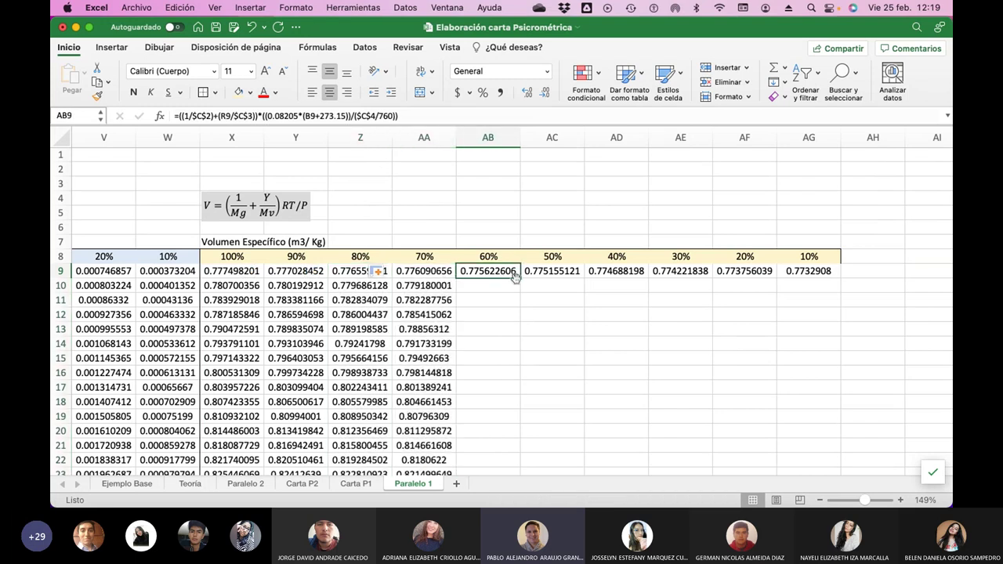
double_click(519, 277)
left_click(561, 273)
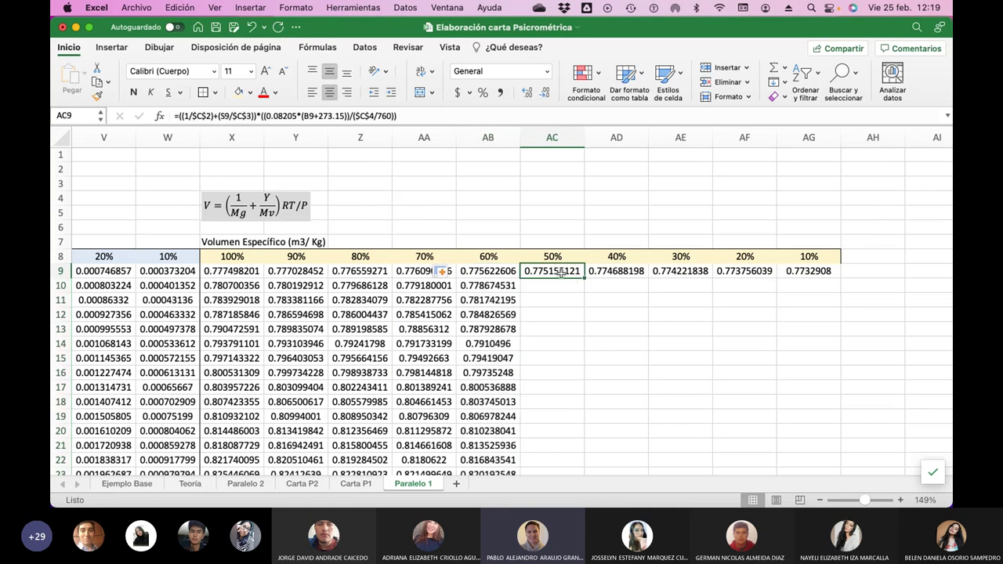
double_click(583, 277)
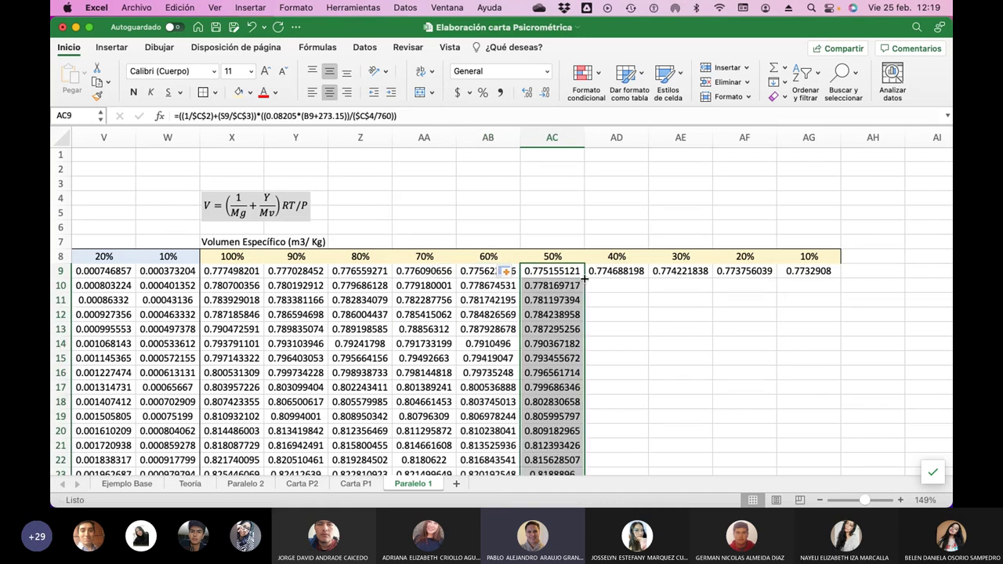
Fill the 40%, 30%, 20% and 10% specific volume formulas in AD9 through AG9 down through row 69.
left_click(631, 272)
double_click(648, 277)
left_click(699, 274)
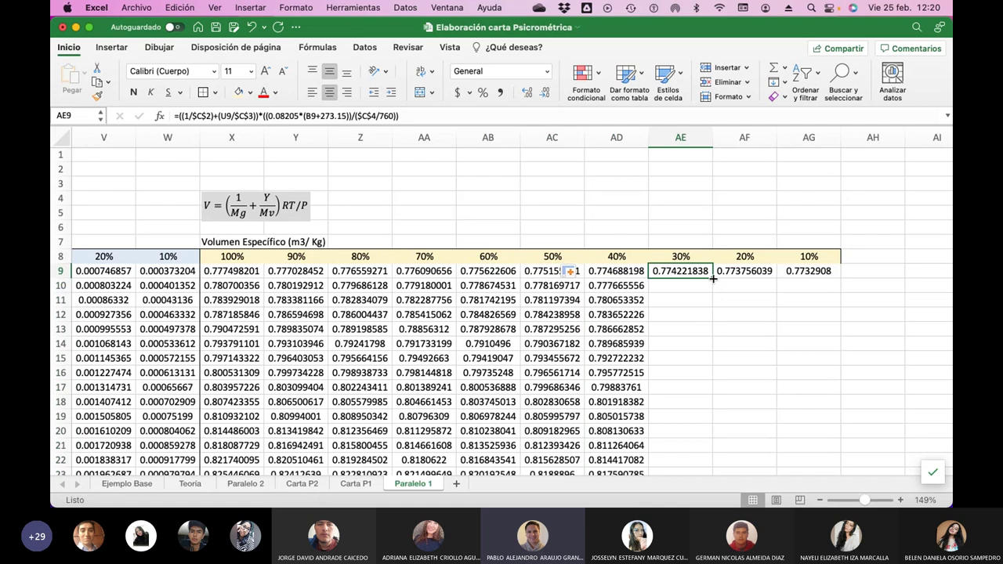
double_click(713, 278)
left_click(729, 273)
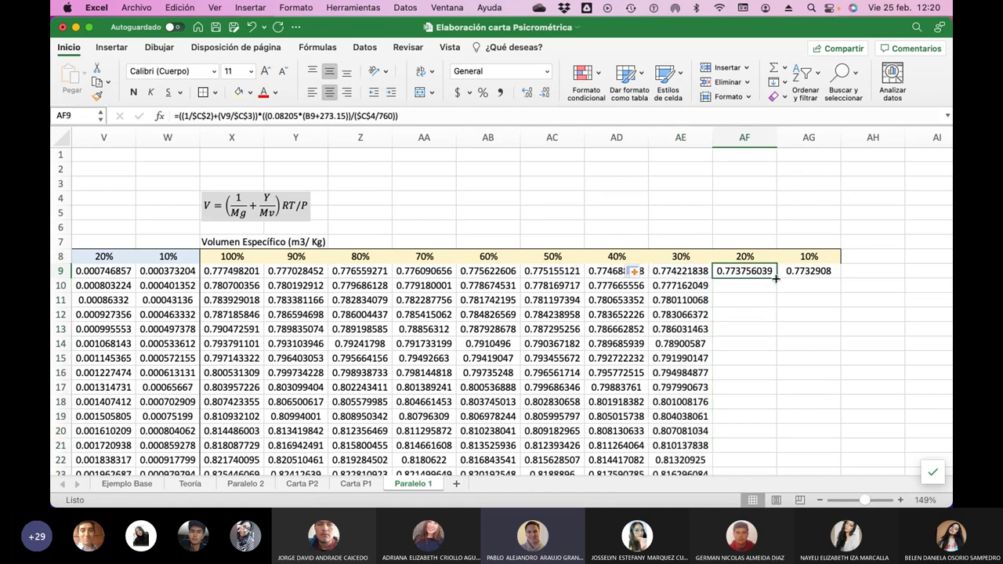
double_click(777, 278)
left_click(797, 271)
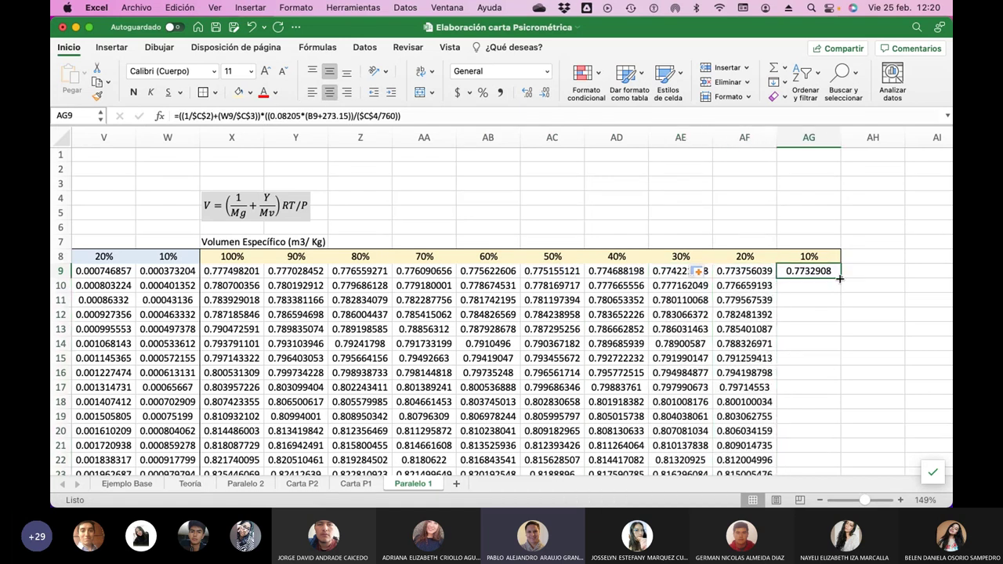
double_click(840, 278)
left_click(514, 202)
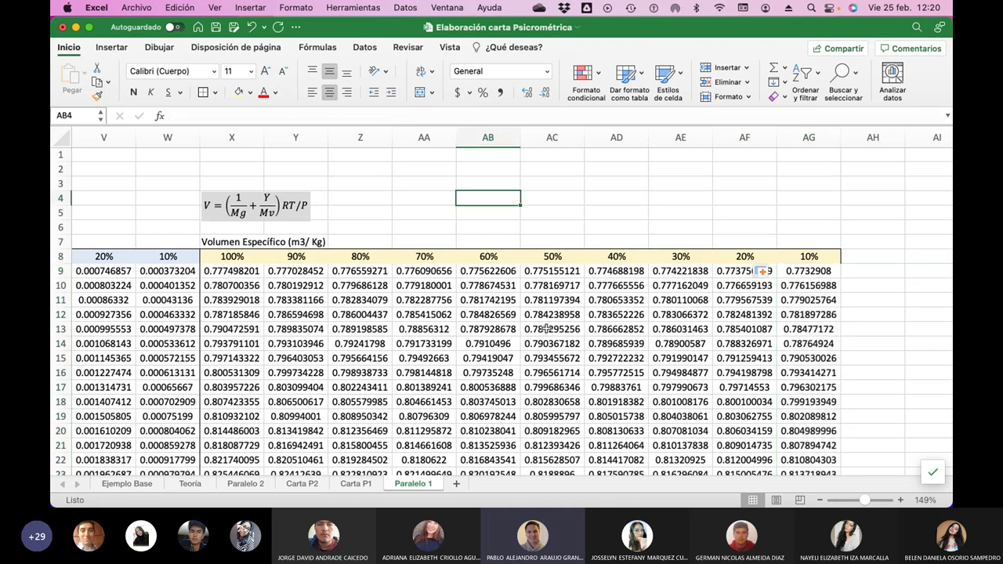
Apply an outside border to the specific volume table X8:AG69 and save the workbook.
left_click(211, 258)
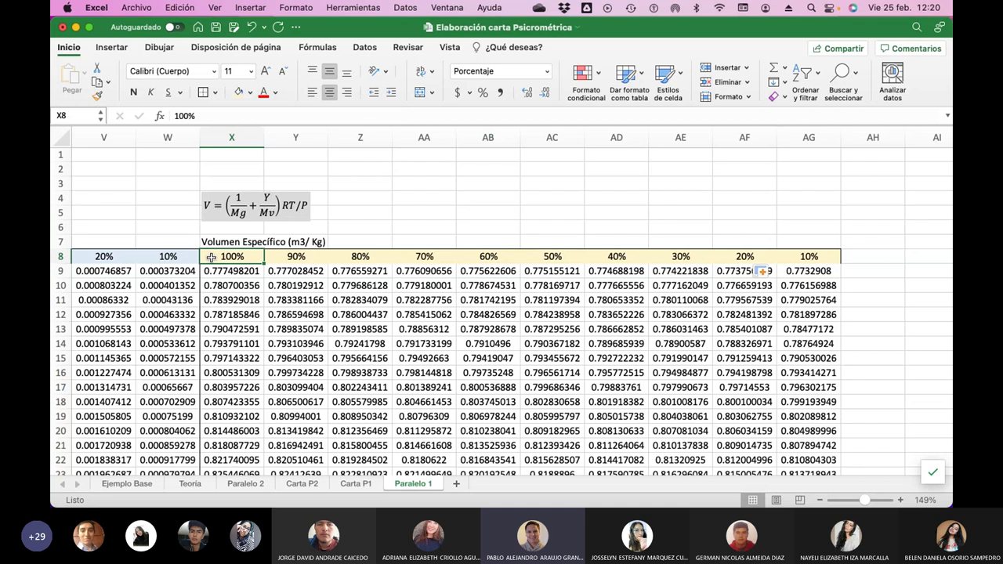
key("super+shift+Right")
key("super+shift+Down")
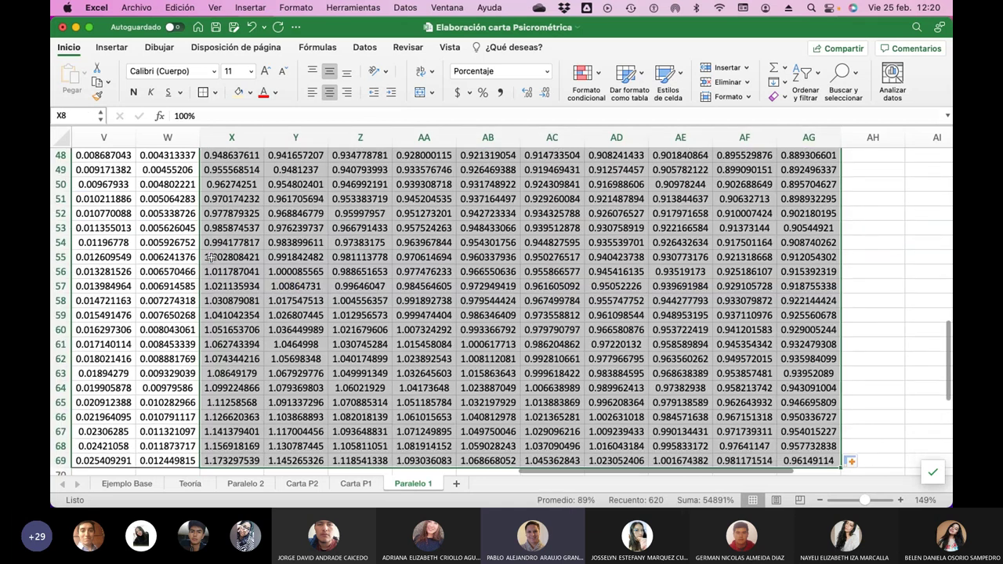
scroll(352, 161, "up", 15)
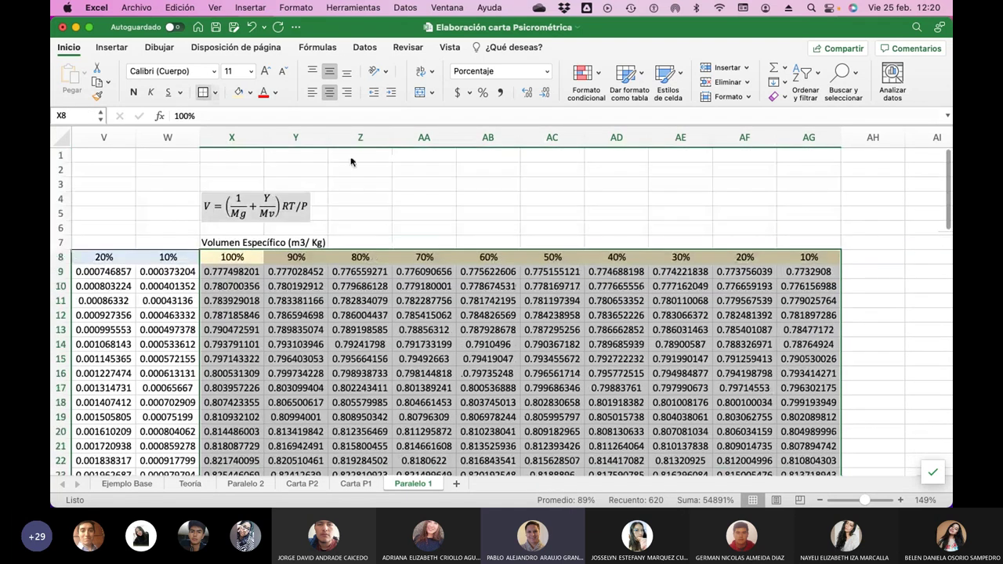
left_click(887, 289)
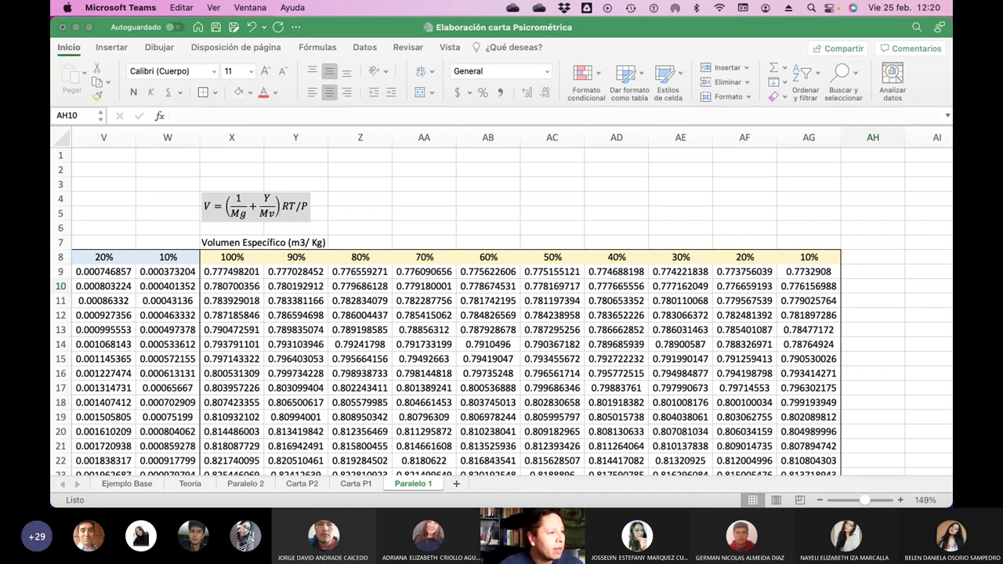
left_click(216, 29)
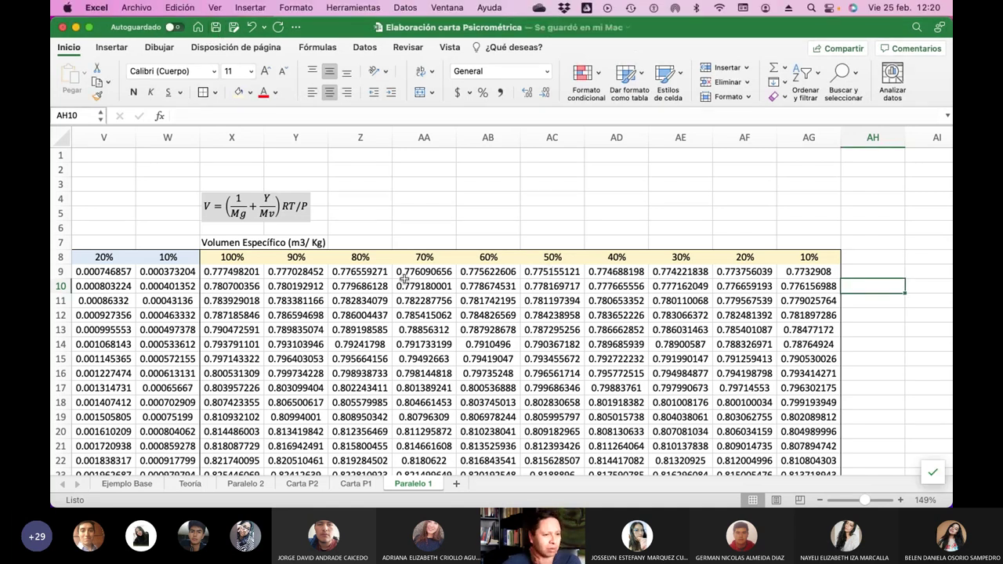
Review the completed specific volume table and the neighbouring absolute humidity columns down to the last rows.
scroll(404, 278, "down", 5)
scroll(403, 278, "up", 5)
scroll(408, 276, "left", 10)
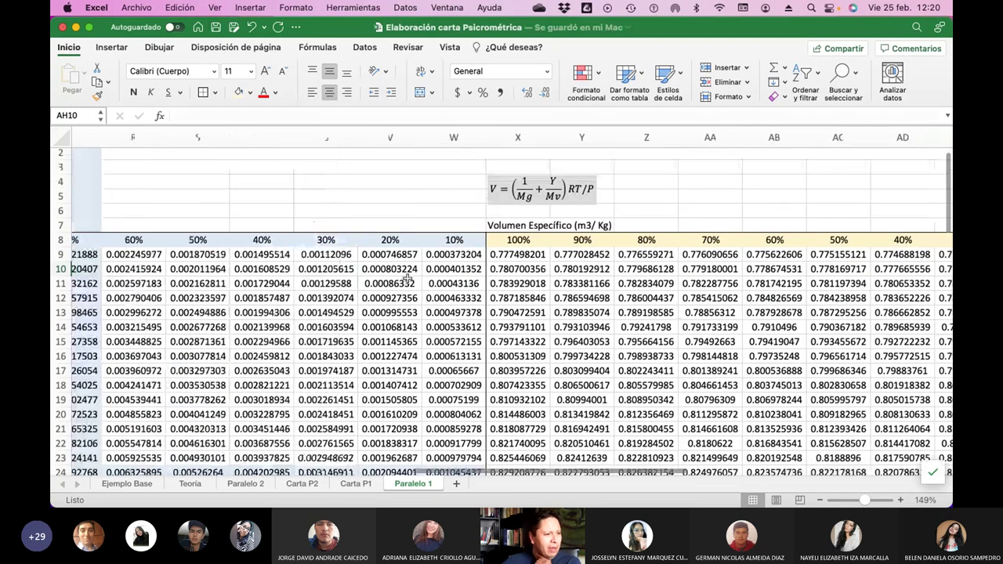
scroll(408, 277, "left", 5)
scroll(412, 279, "right", 7)
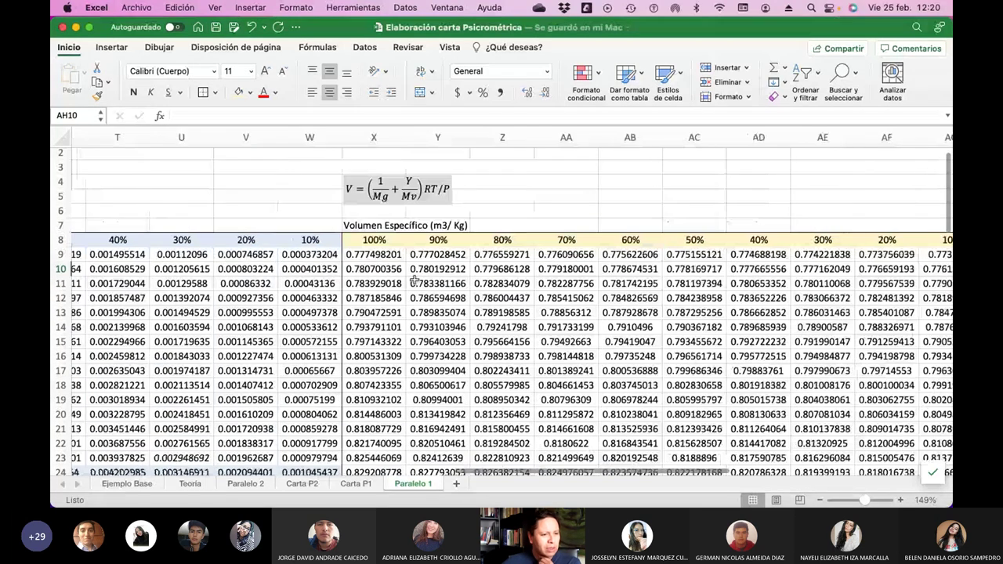
scroll(415, 280, "down", 8)
scroll(599, 302, "right", 2)
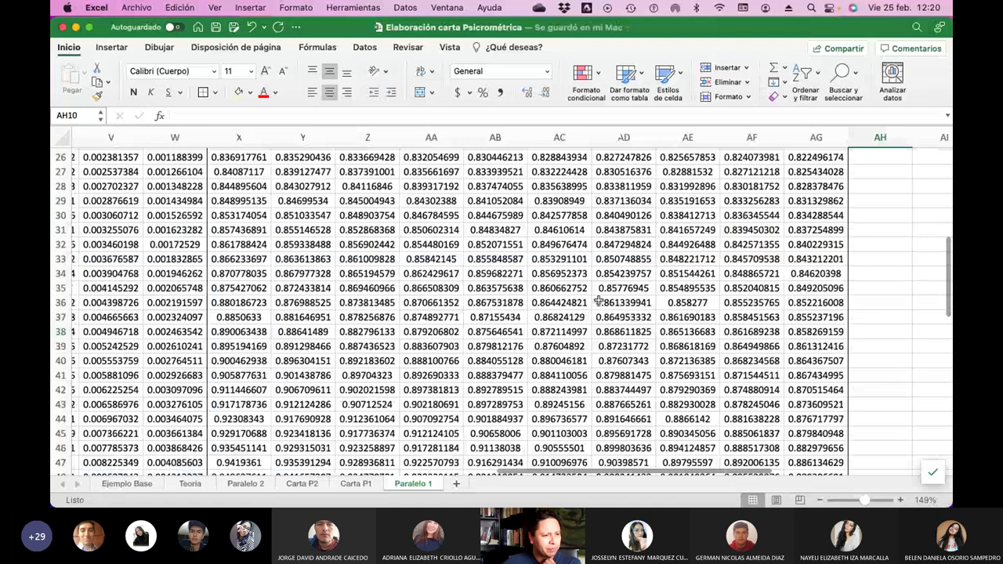
scroll(599, 302, "down", 10)
scroll(600, 302, "up", 5)
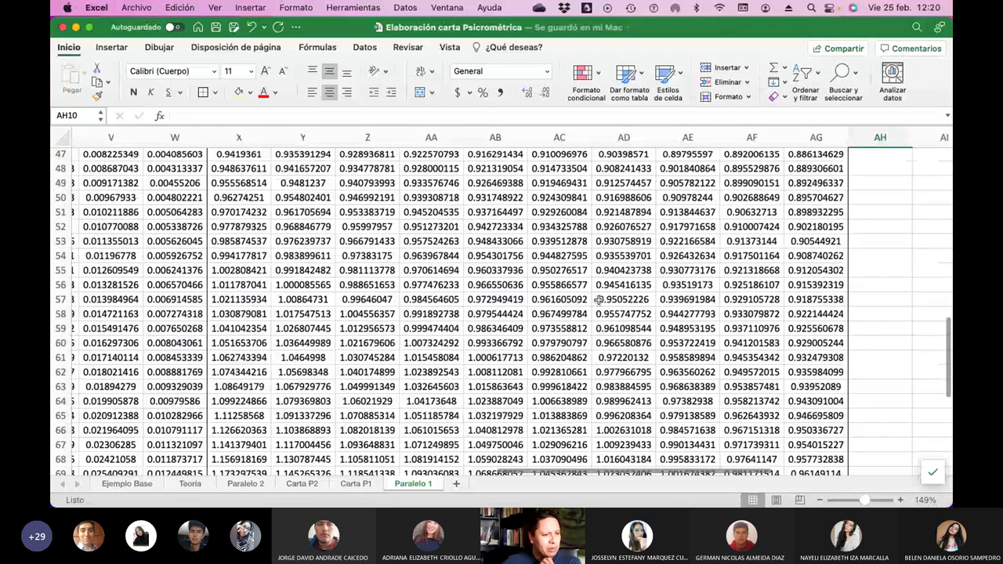
scroll(600, 301, "up", 5)
scroll(600, 302, "up", 10)
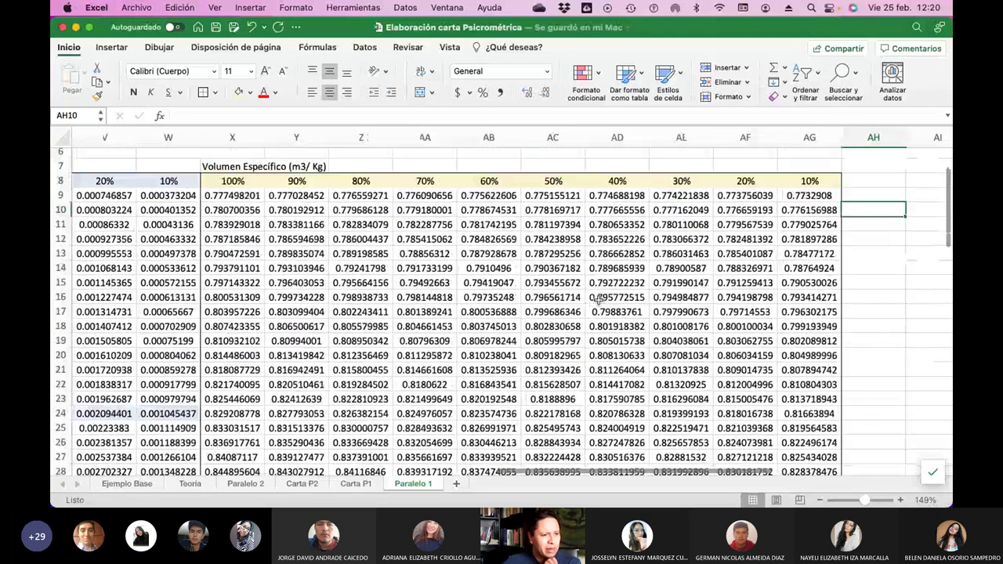
Collapse the ribbon so that more rows of the specific volume table fit in view.
scroll(599, 302, "right", 1)
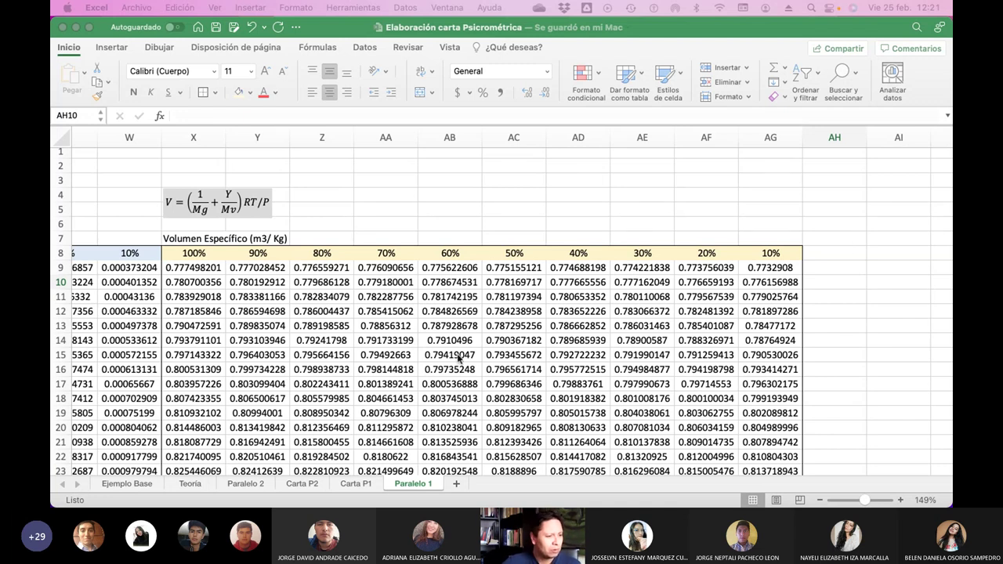
scroll(459, 353, "down", 2)
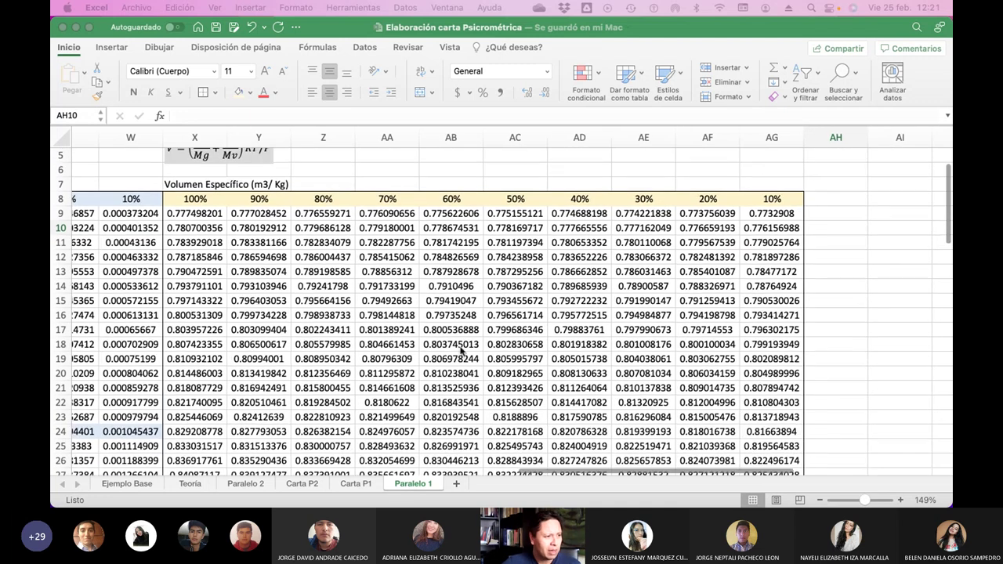
left_click(69, 50)
scroll(292, 245, "down", 1)
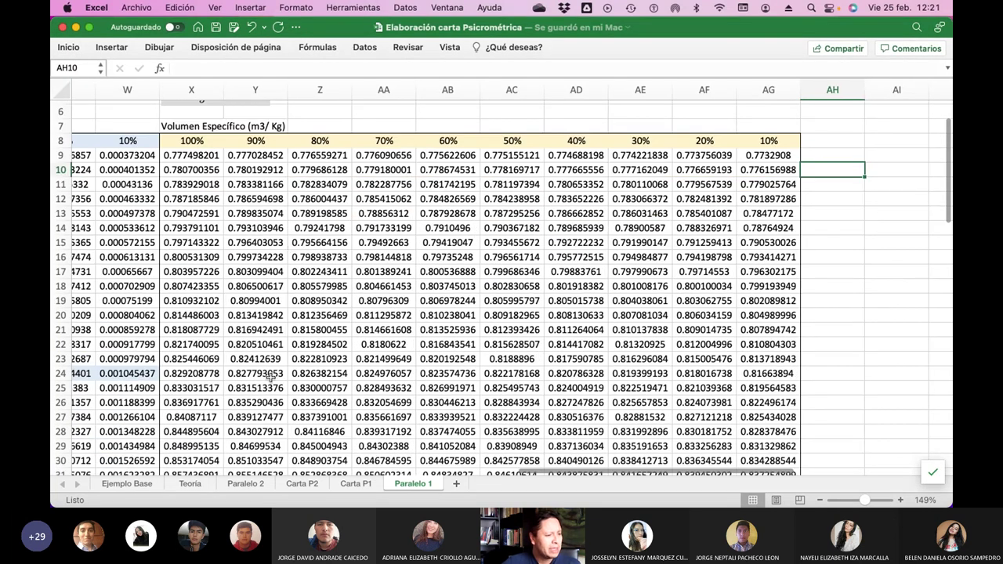
Open the Teoría sheet and examine the property diagram and the specific volume lines of the VALCON psychrometric chart.
left_click(190, 484)
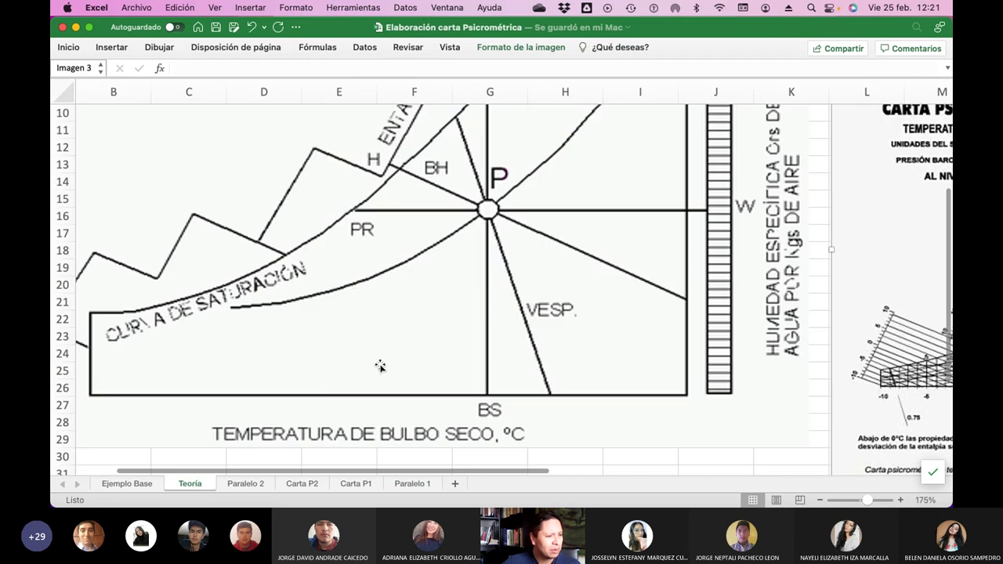
scroll(418, 354, "up", 3)
scroll(419, 357, "up", 5)
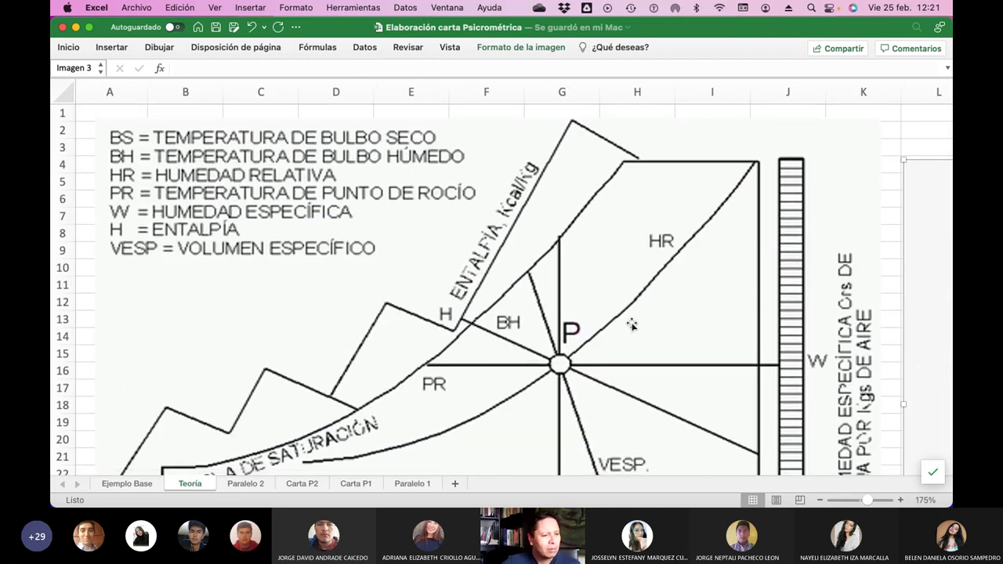
scroll(598, 354, "down", 5)
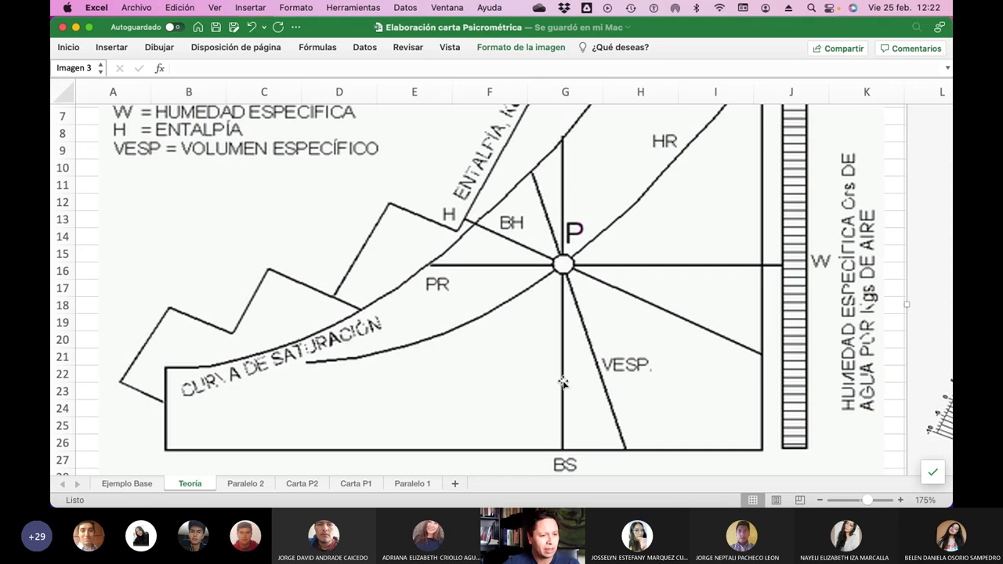
scroll(562, 382, "right", 10)
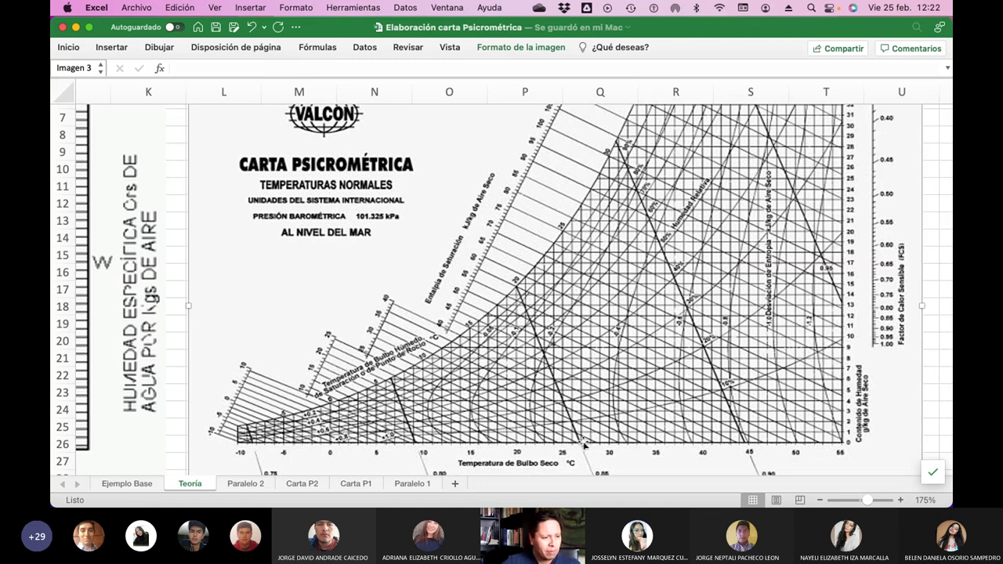
scroll(353, 416, "down", 3)
scroll(353, 416, "left", 1)
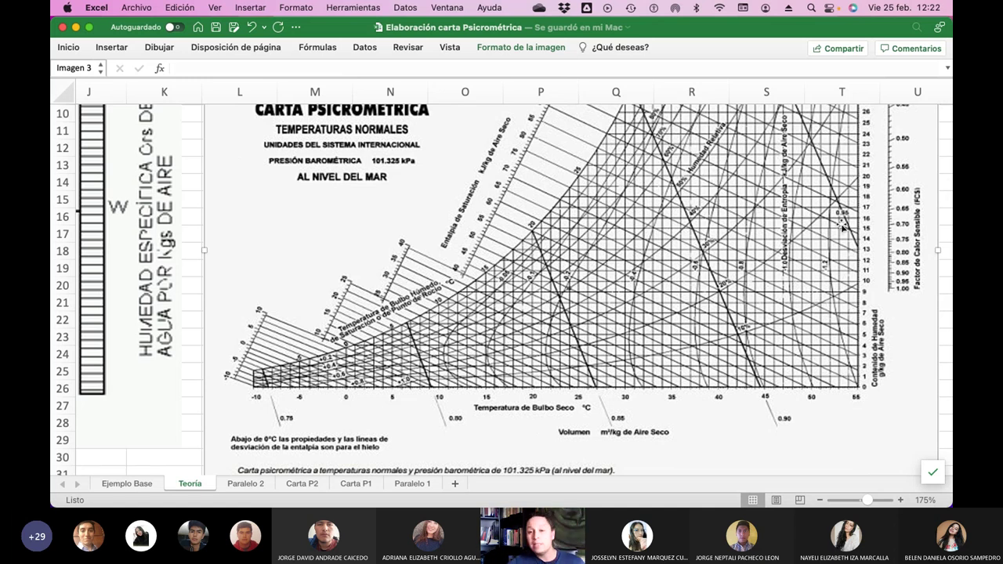
scroll(754, 325, "down", 5)
scroll(755, 324, "up", 6)
scroll(755, 325, "right", 2)
scroll(754, 325, "right", 2)
scroll(755, 324, "up", 8)
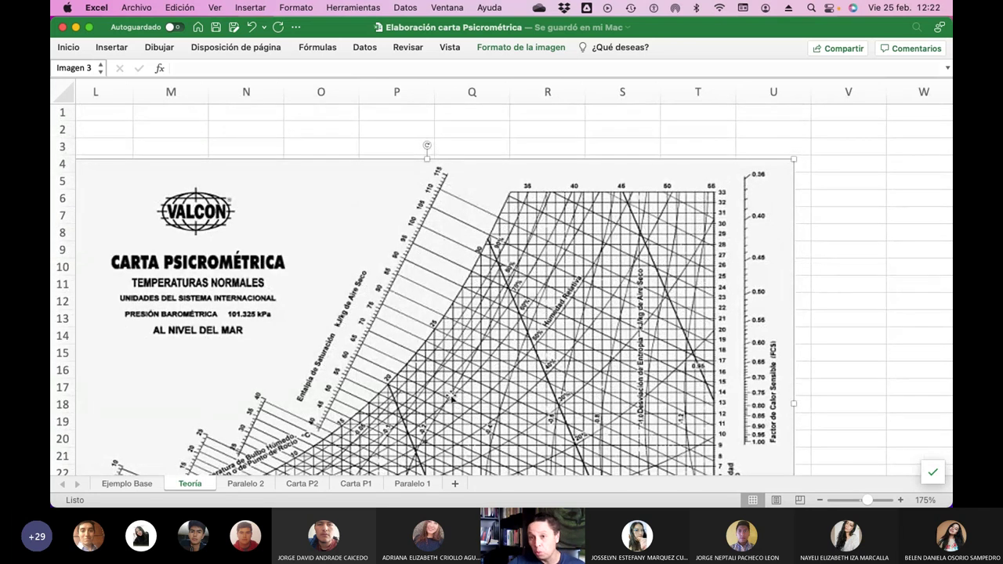
scroll(448, 399, "left", 1)
scroll(448, 399, "left", 2)
scroll(448, 398, "down", 4)
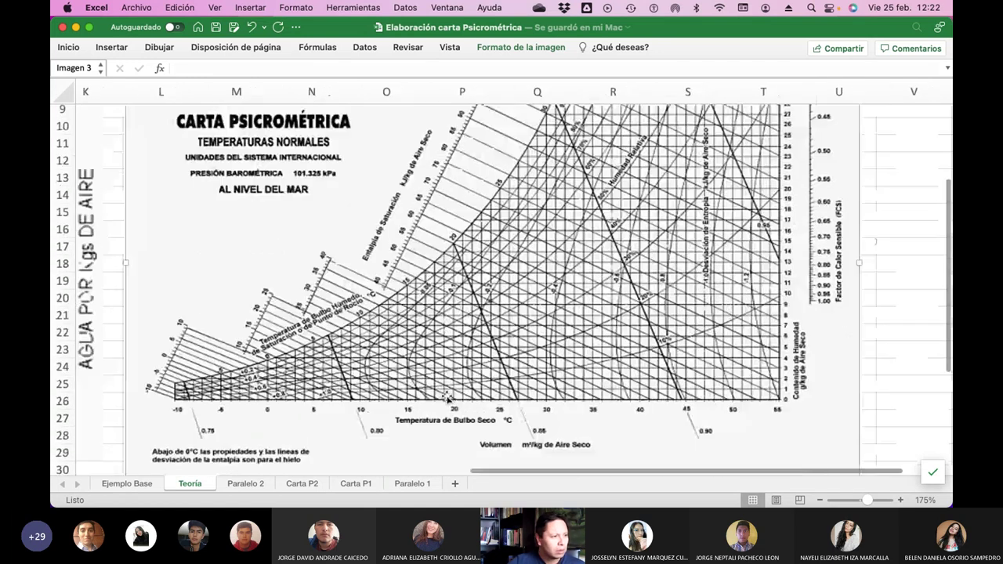
Mark a red ink dot on the VALCON psychrometric chart at about 30 °C dry bulb and 10.5 g/kg humidity content.
scroll(449, 399, "up", 1)
left_click(113, 55)
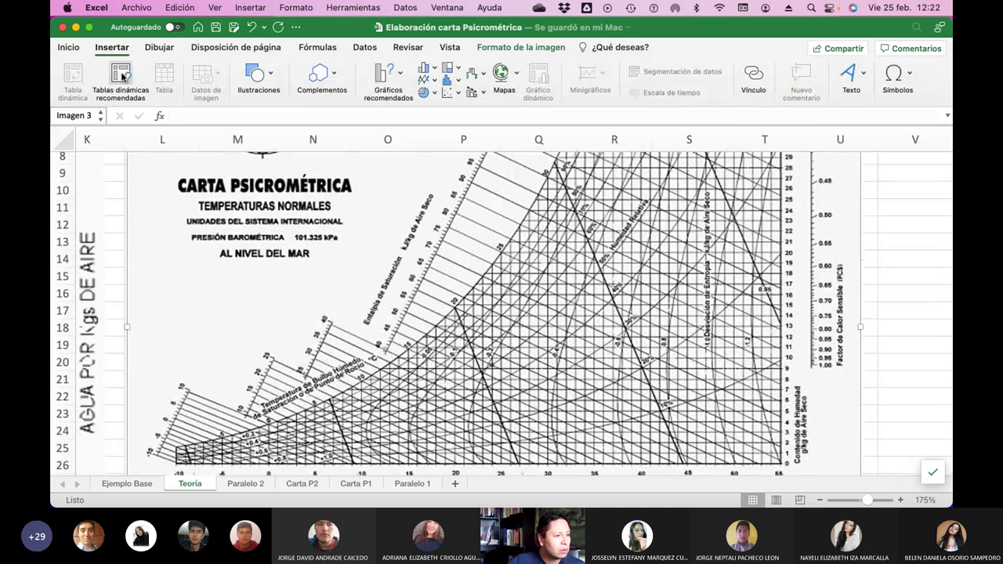
left_click(161, 49)
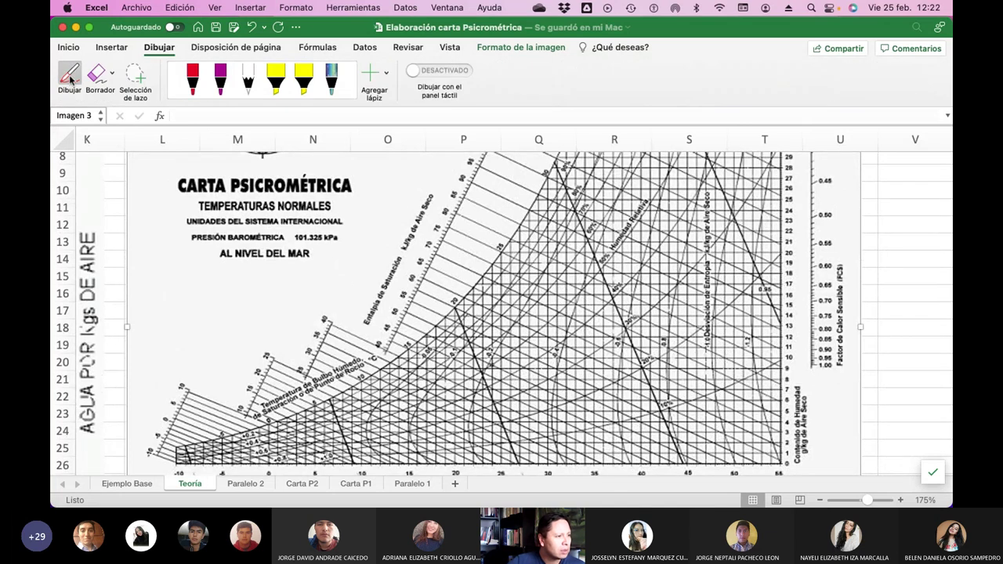
left_click(79, 83)
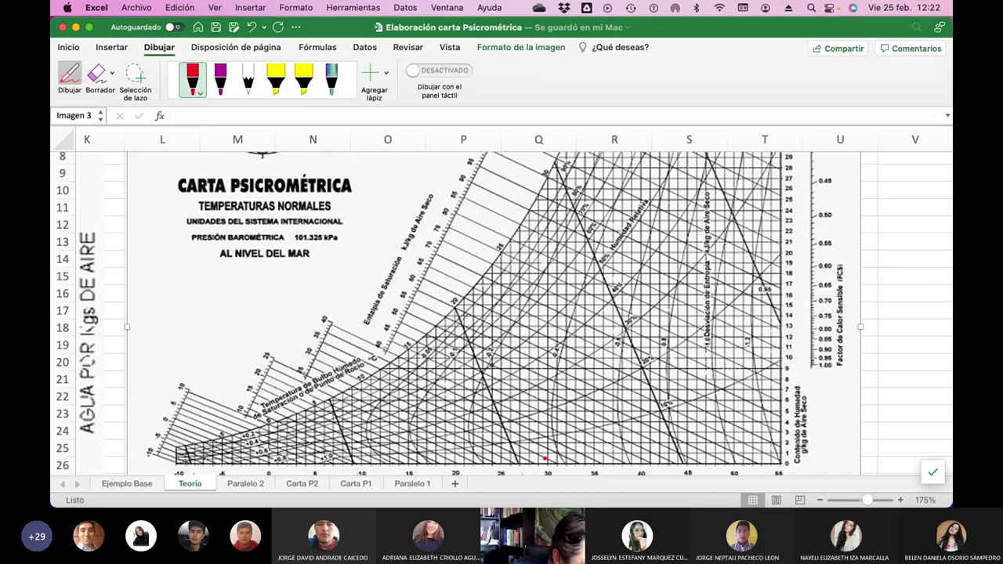
scroll(545, 415, "down", 1)
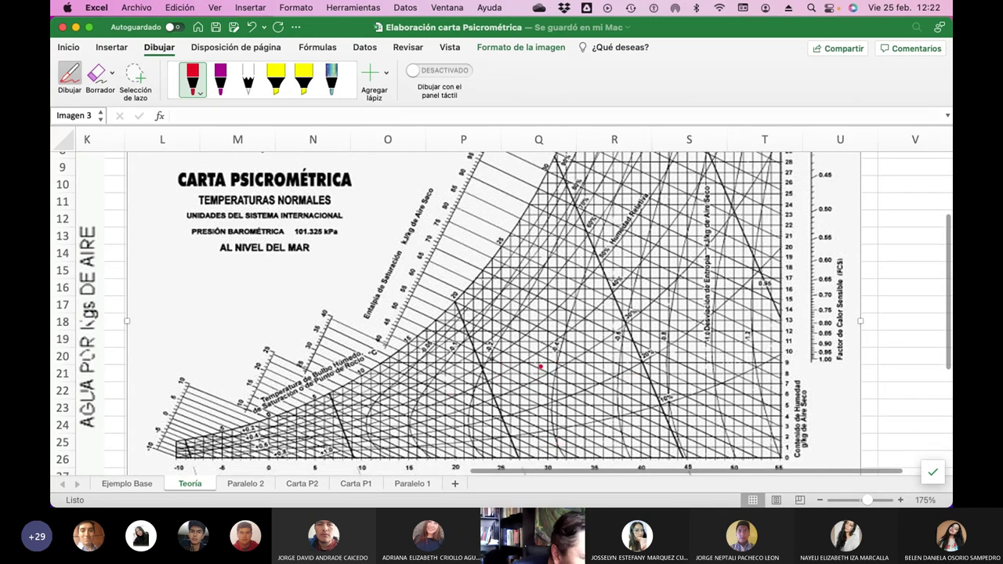
key("Escape")
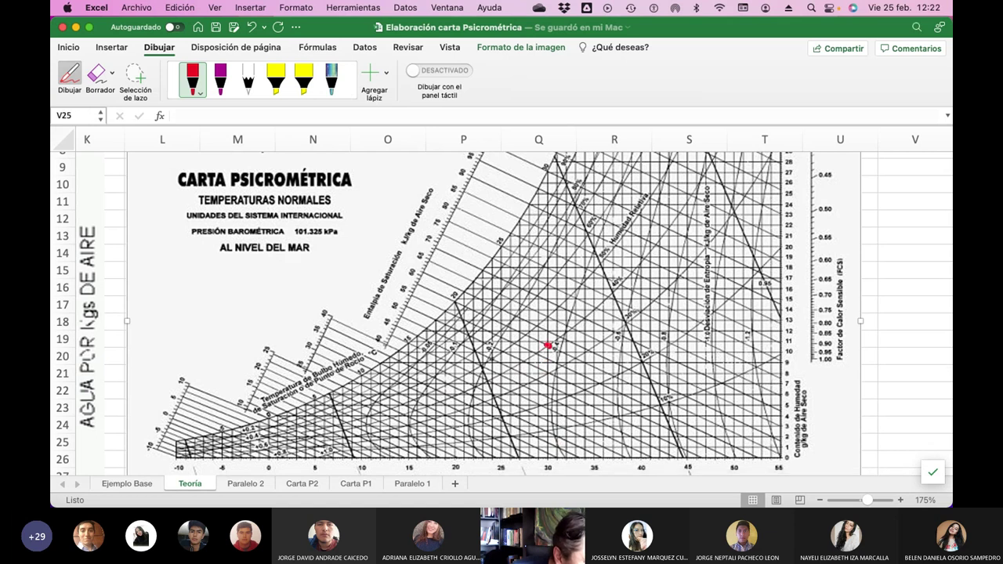
left_click(548, 346)
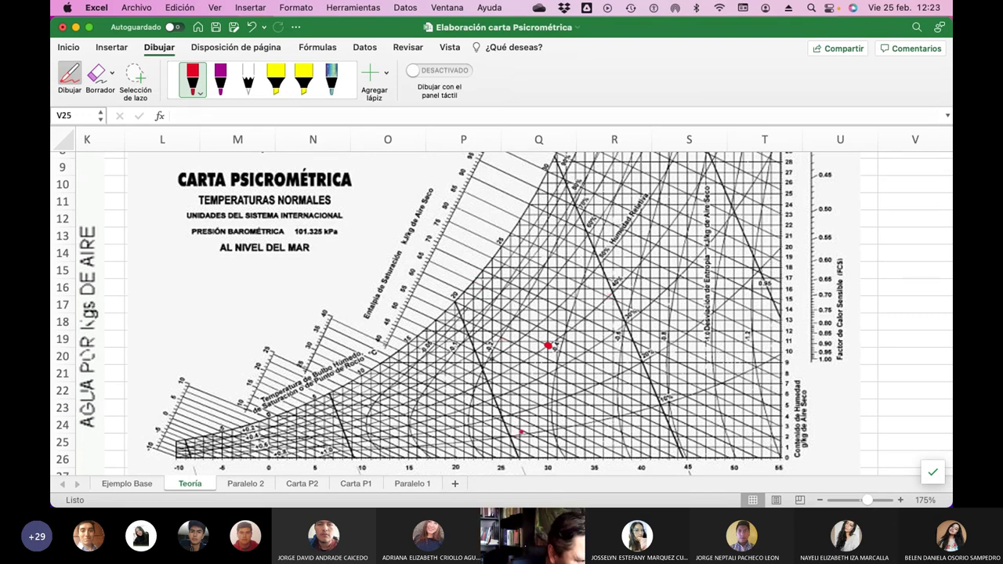
Draw four freehand red lines parallel to the specific volume lines, from the saturation curve down to about 30, 34, 39 and 41 °C.
scroll(517, 352, "down", 1)
scroll(553, 426, "down", 1)
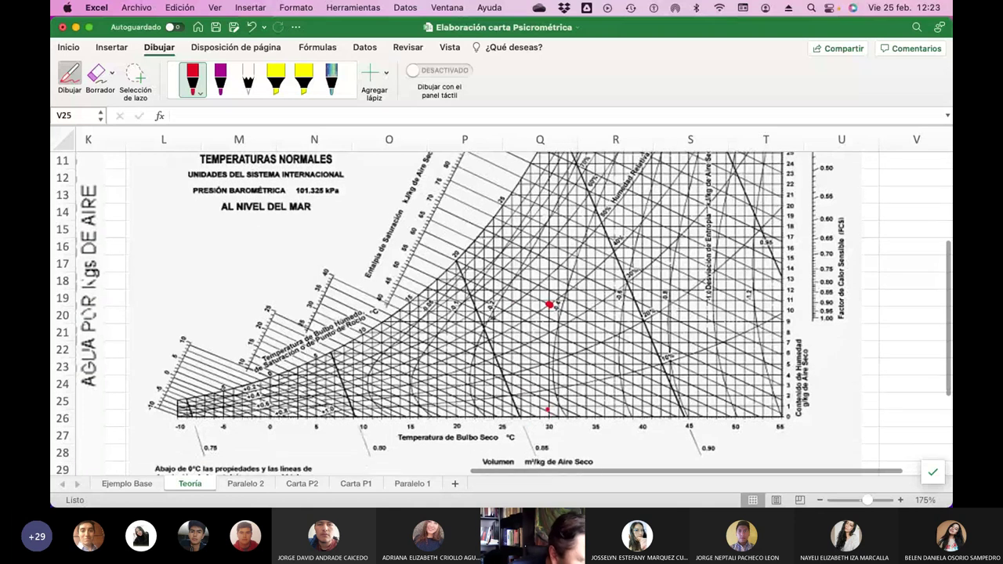
left_click_drag(475, 244, 549, 416)
left_click_drag(495, 219, 583, 419)
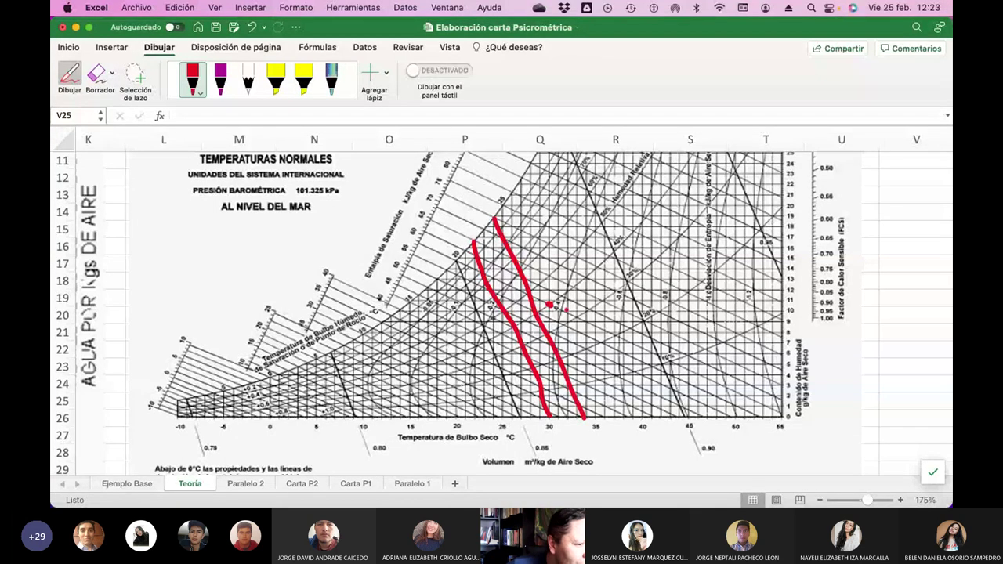
left_click_drag(514, 186, 631, 419)
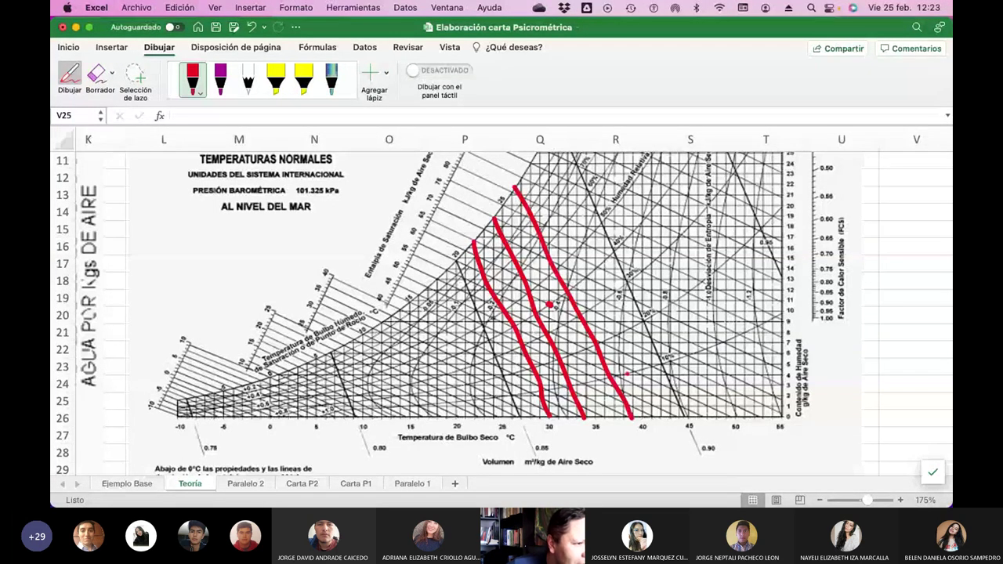
left_click_drag(537, 157, 655, 406)
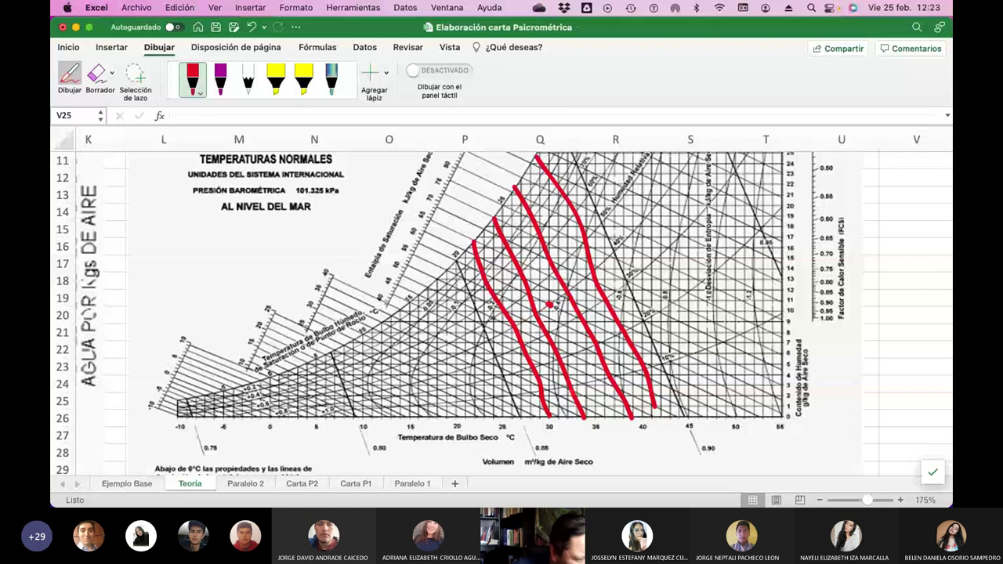
left_click(557, 314)
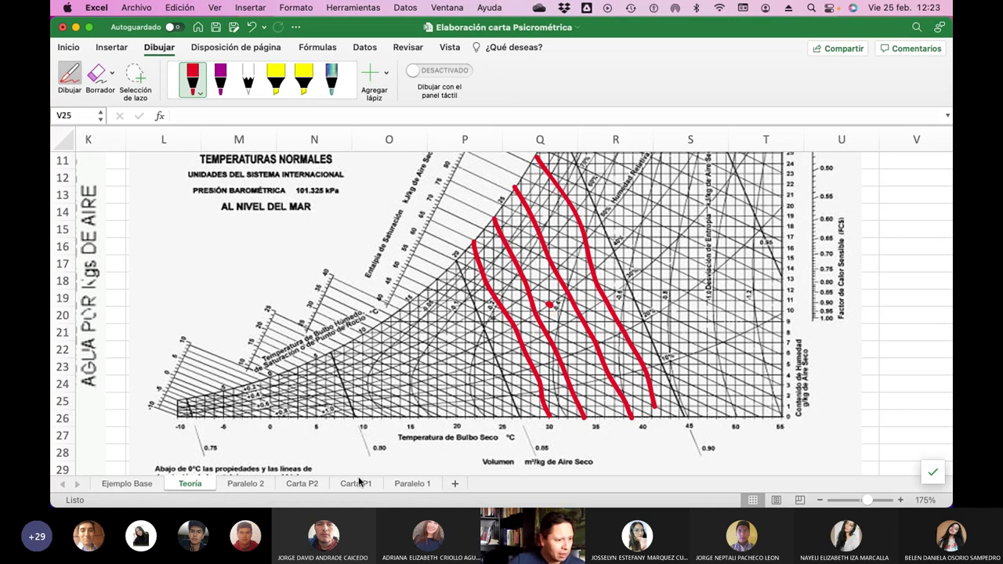
Return to the Paralelo 1 sheet, compare the absolute humidity table with the specific volume table, and put the drawing pen away.
left_click(416, 483)
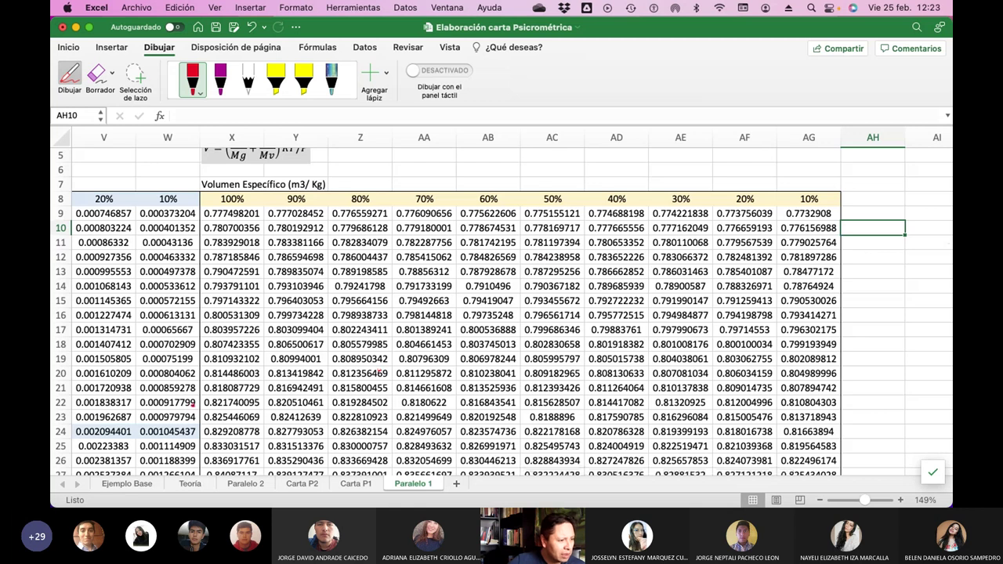
scroll(377, 373, "left", 10)
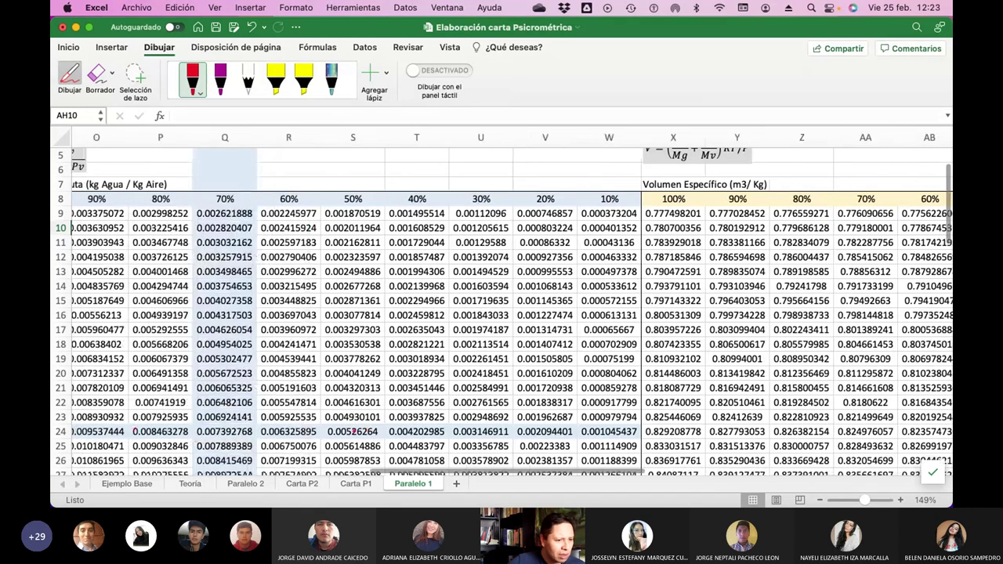
scroll(678, 428, "right", 5)
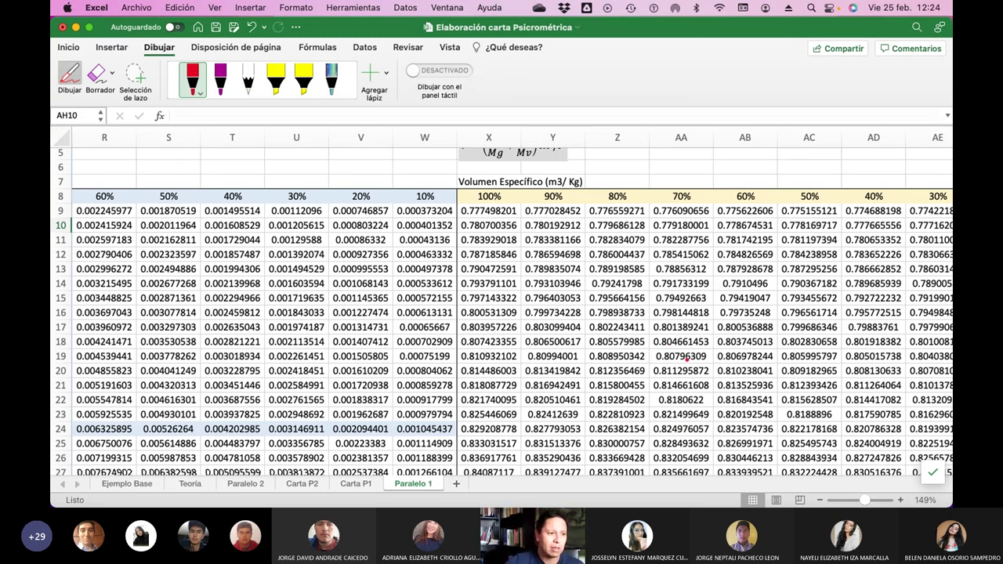
scroll(581, 280, "right", 5)
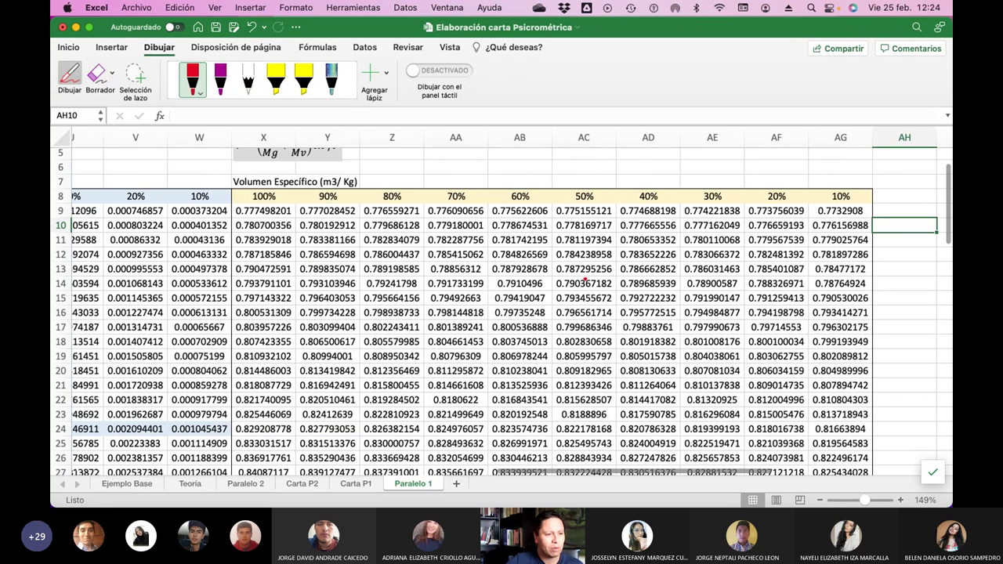
scroll(583, 281, "down", 3)
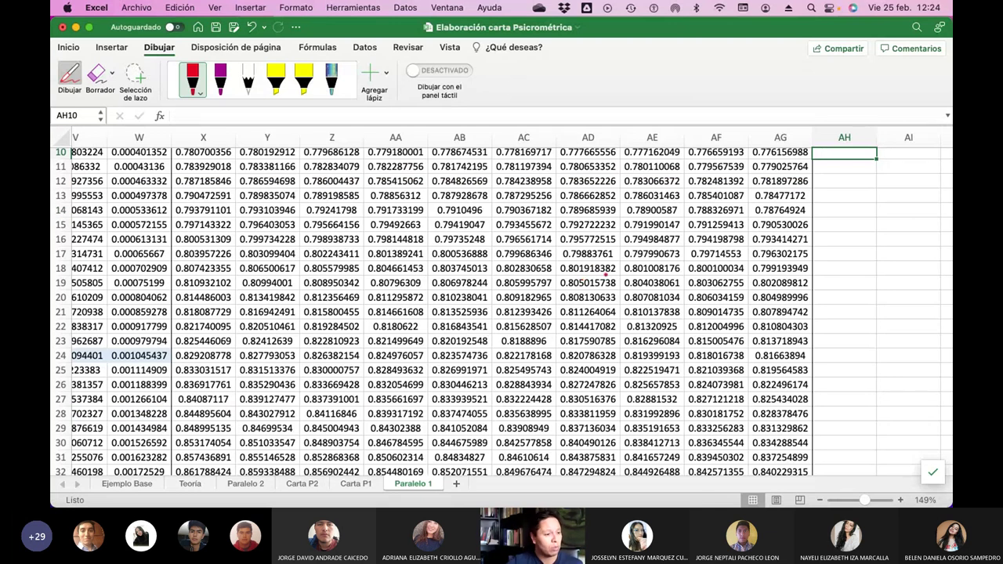
scroll(408, 329, "up", 5)
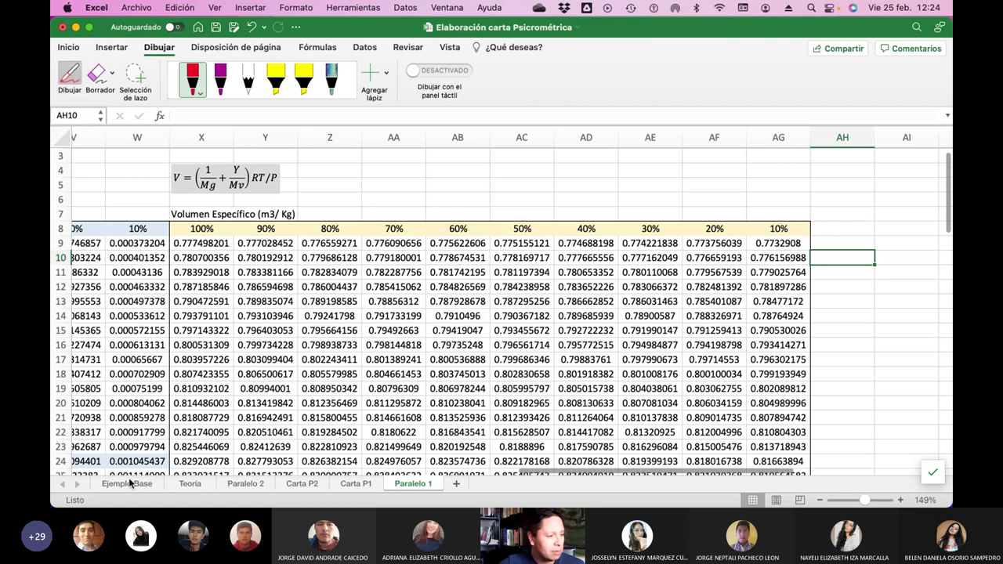
left_click(71, 76)
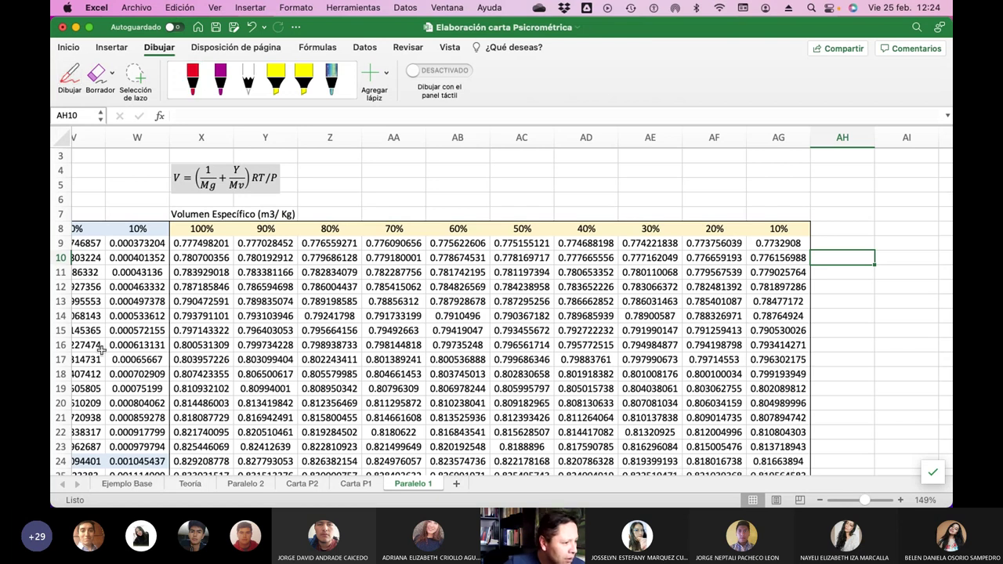
Compare row 24 across the vapor pressure, absolute humidity and specific volume tables and select its specific volumes, X24:AG24, for formatting.
scroll(146, 392, "down", 1)
scroll(145, 392, "down", 3)
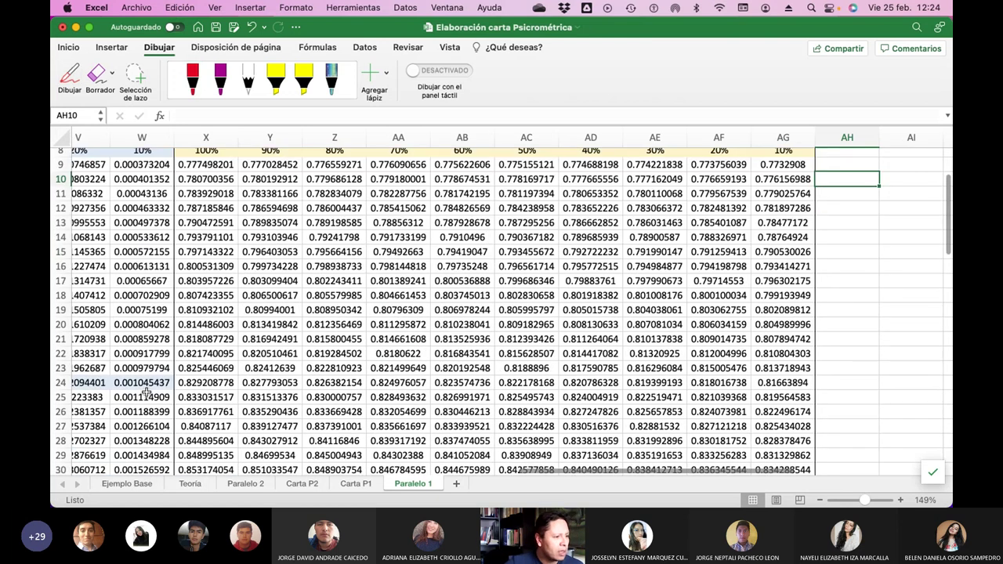
scroll(146, 392, "left", 10)
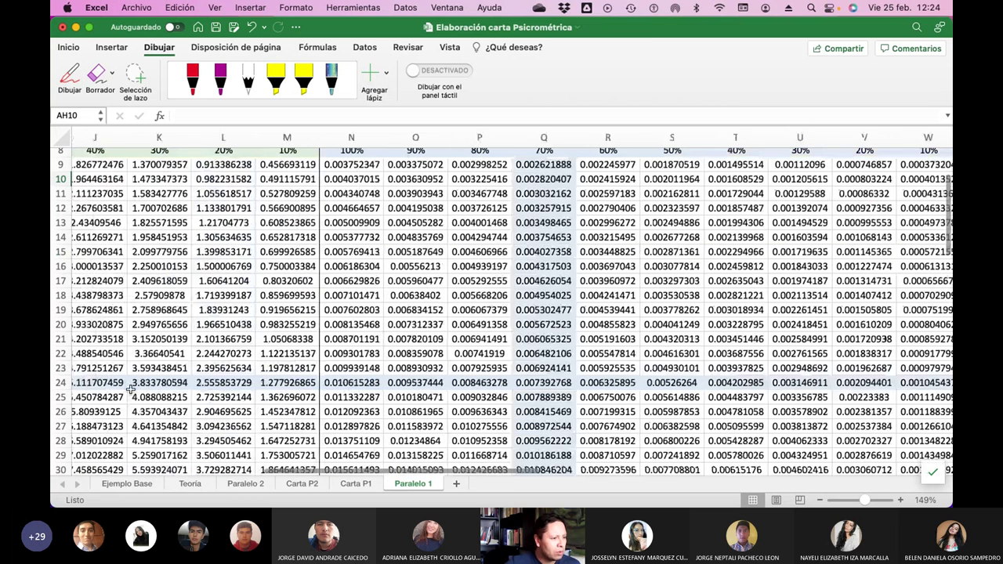
scroll(131, 389, "left", 5)
scroll(128, 388, "right", 5)
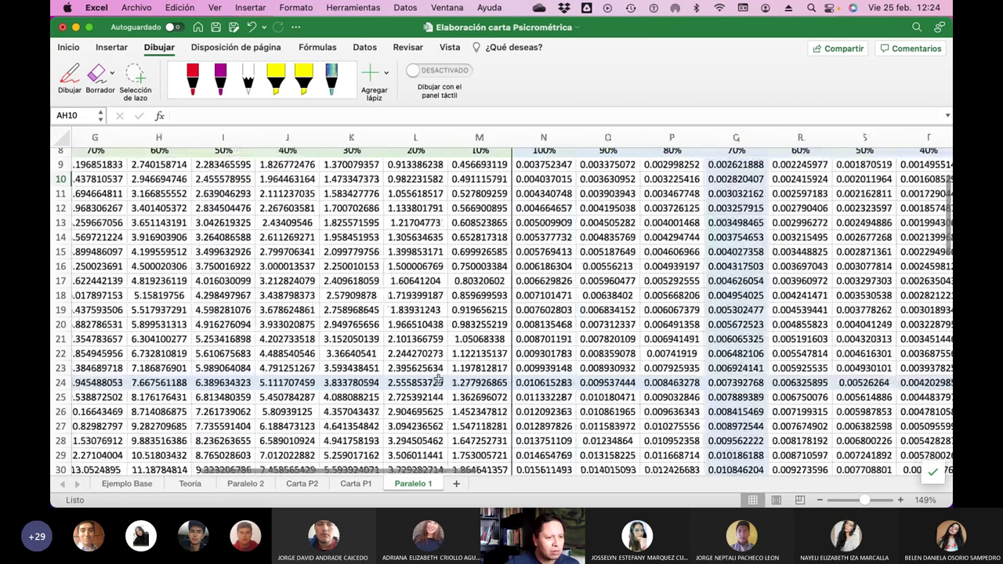
scroll(439, 379, "right", 5)
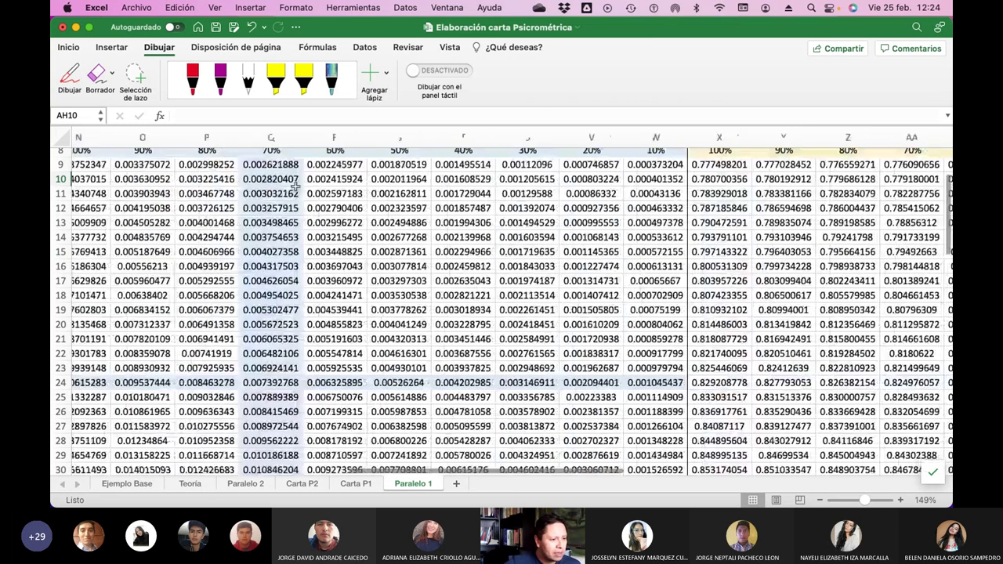
scroll(395, 357, "right", 3)
scroll(396, 357, "right", 2)
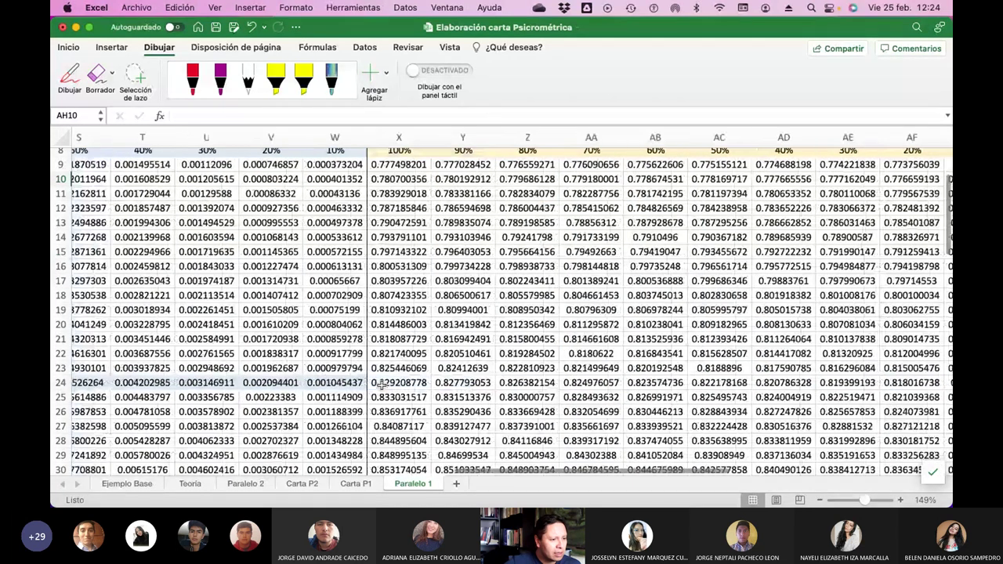
left_click_drag(381, 383, 815, 383)
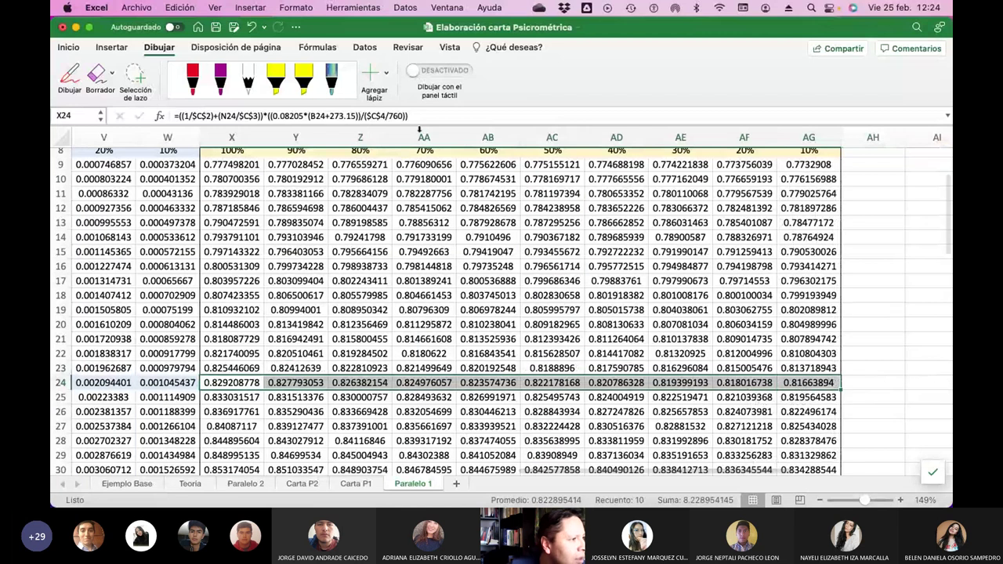
left_click(68, 47)
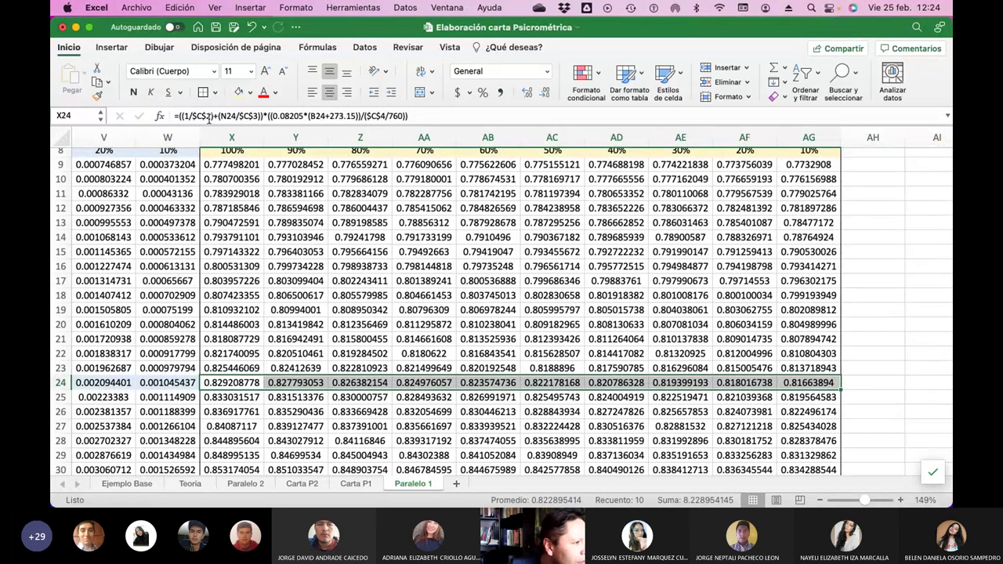
left_click(275, 93)
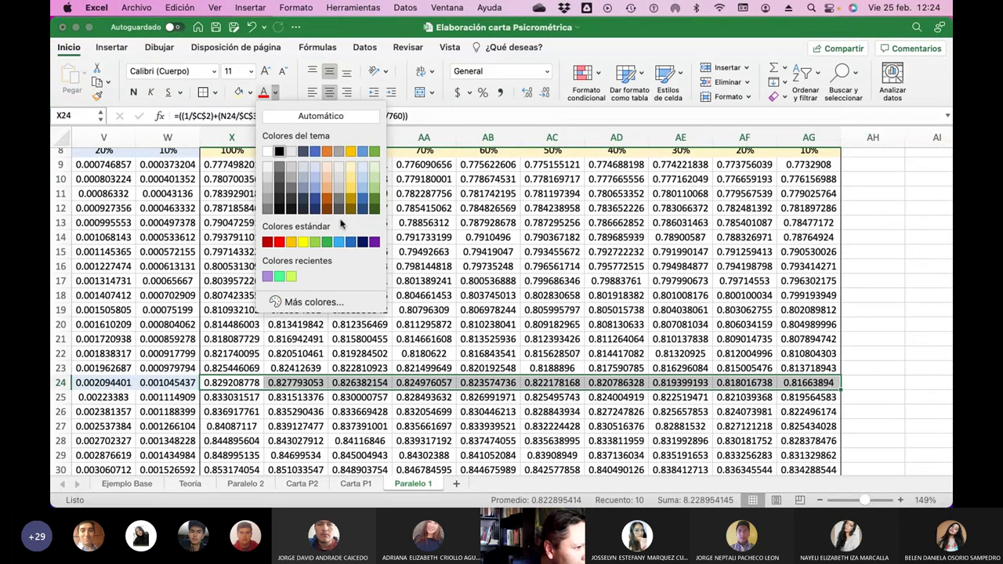
key("Escape")
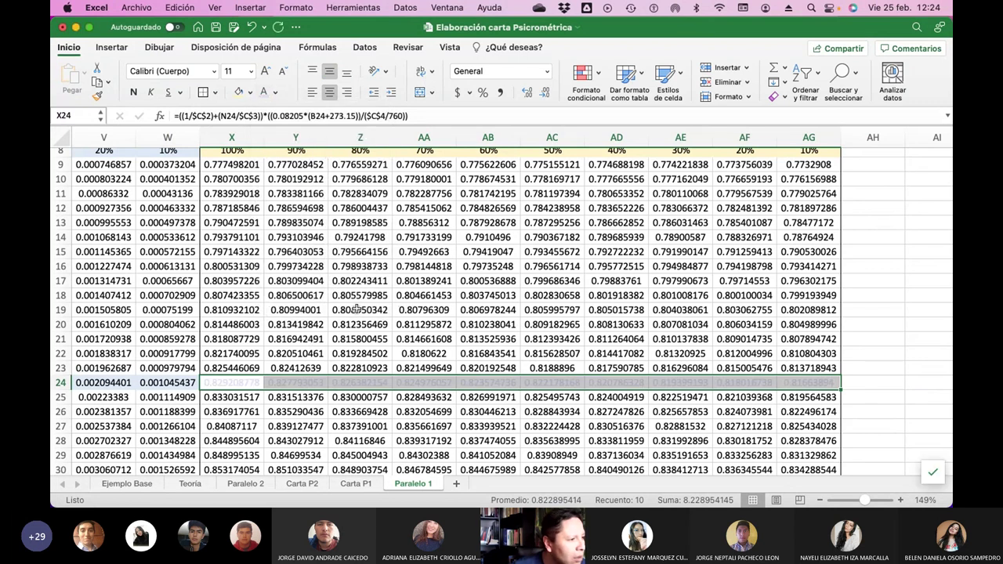
left_click(276, 93)
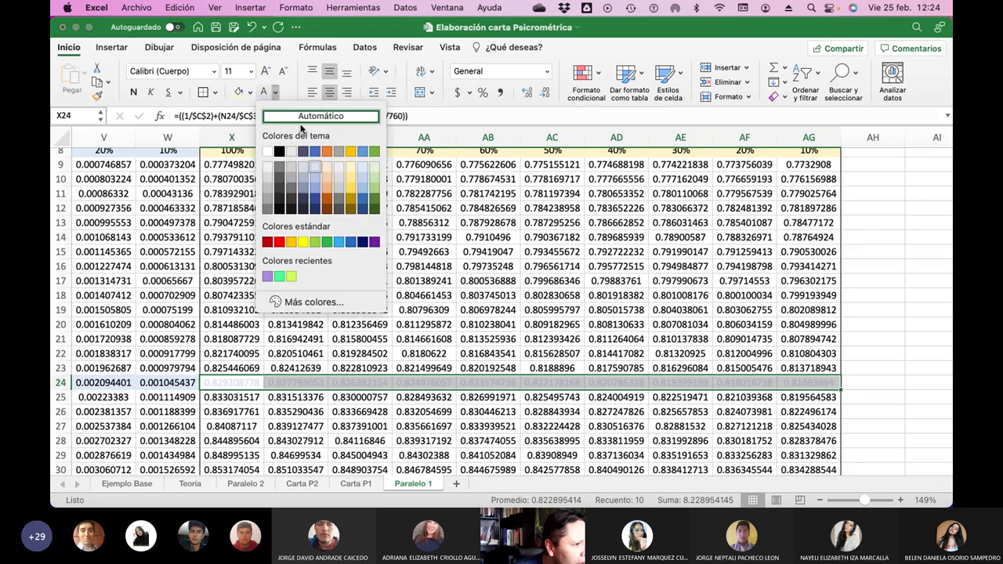
left_click(278, 152)
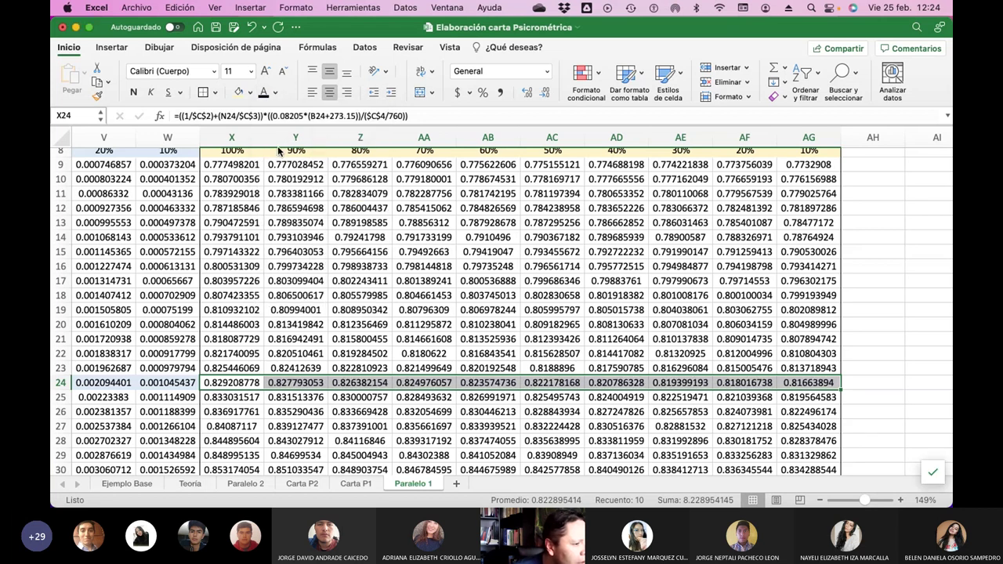
Fill the selected specific volume cells X24:AG24 with light blue.
left_click(249, 93)
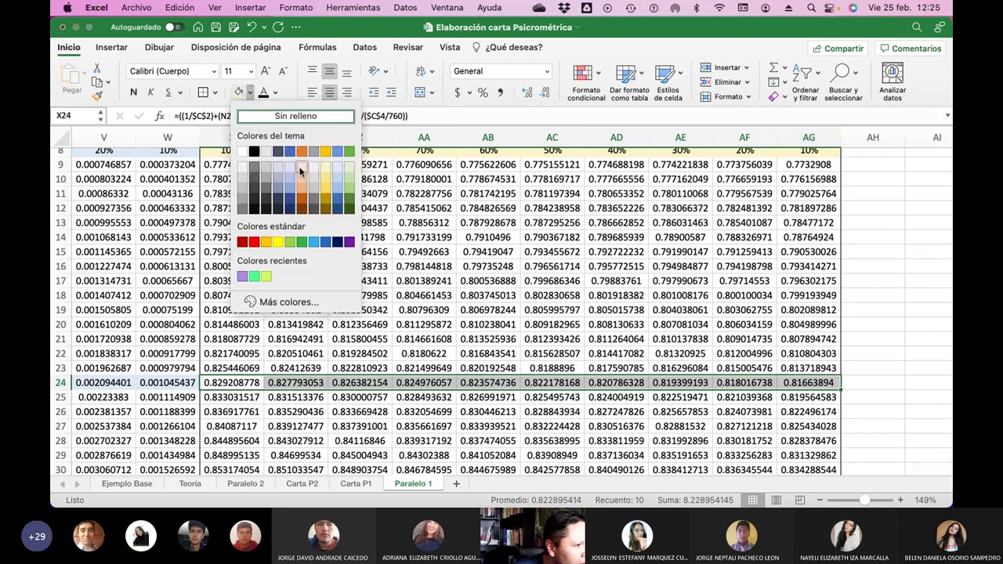
left_click(331, 169)
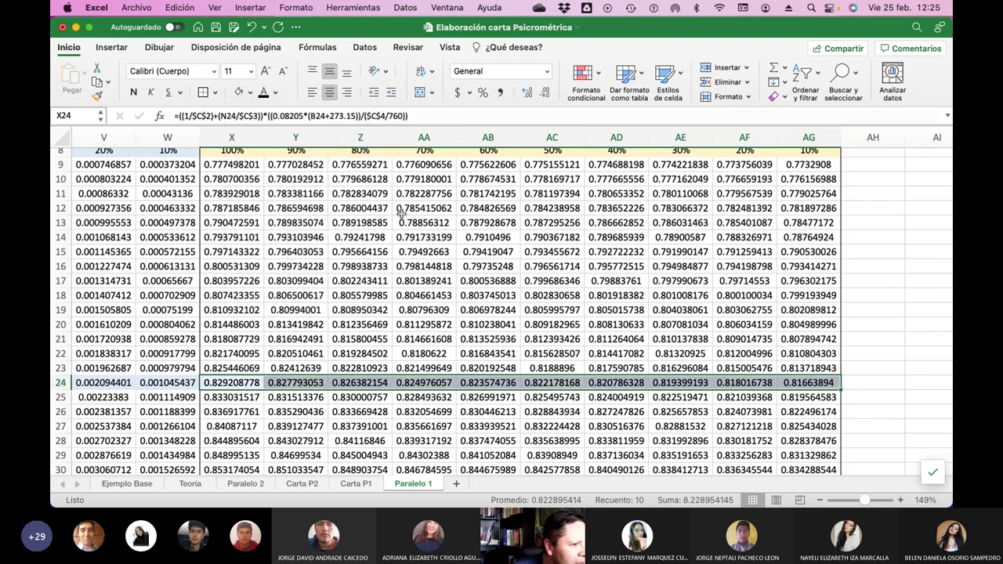
Fill the 70% specific volume column, AA9:AA69, with the same light blue and select AA24 where it crosses the shaded row.
scroll(401, 213, "up", 2)
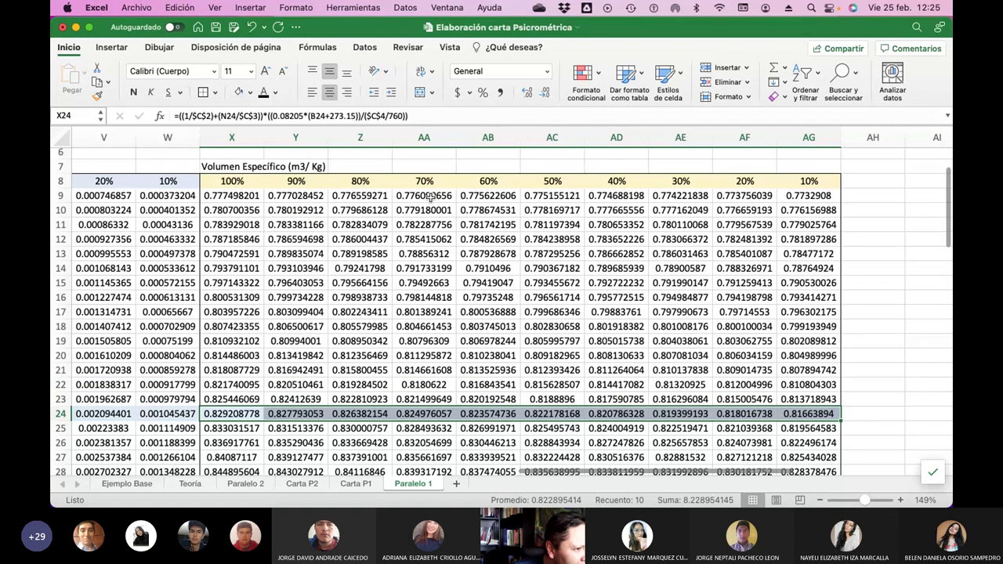
left_click_drag(426, 198, 454, 505)
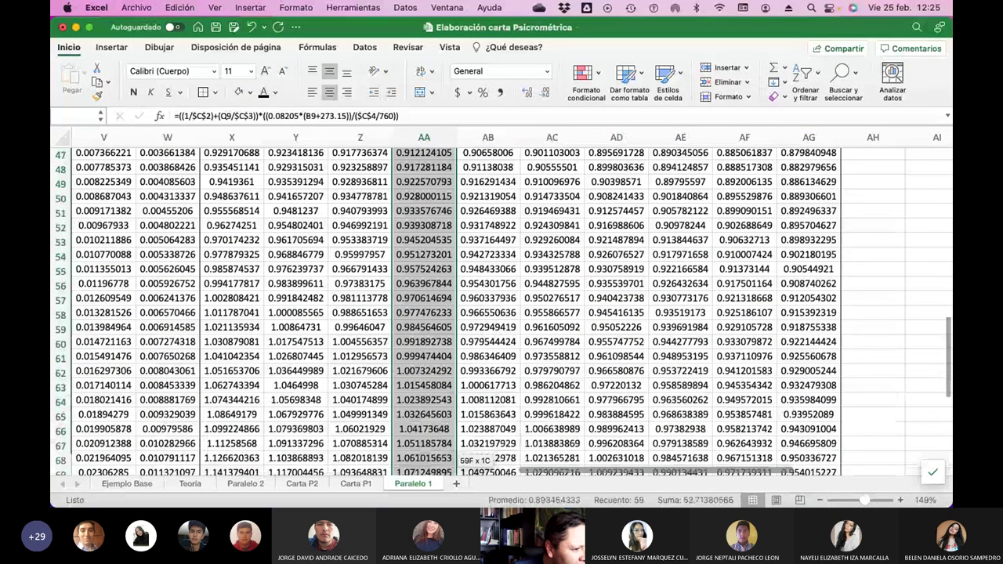
left_click_drag(454, 506, 439, 402)
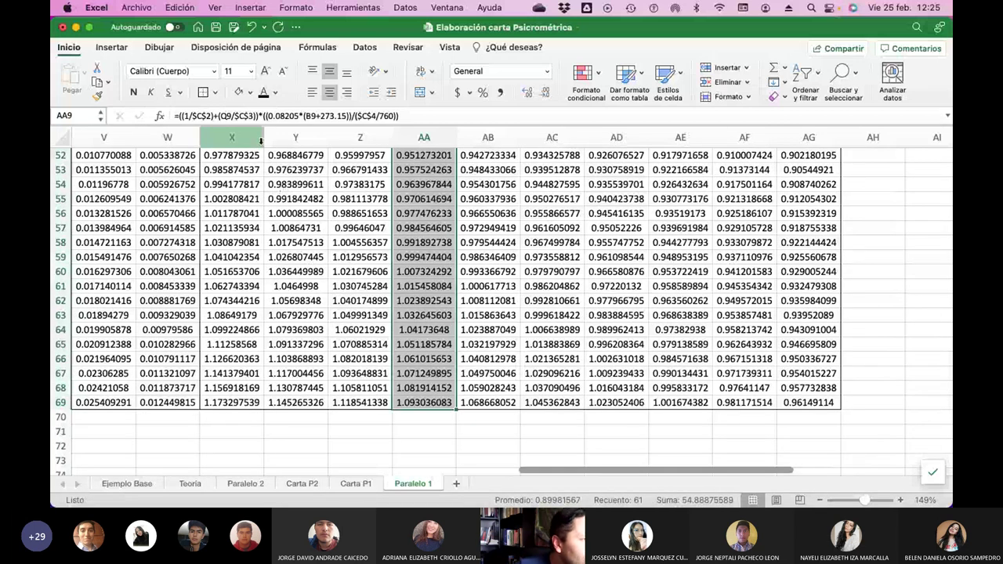
scroll(435, 335, "up", 15)
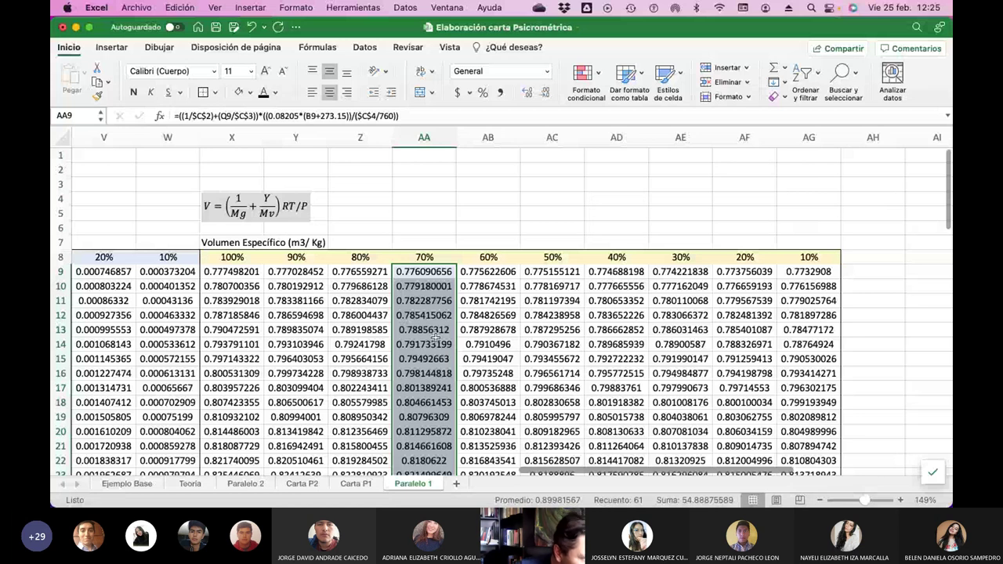
scroll(435, 337, "down", 3)
left_click(435, 364)
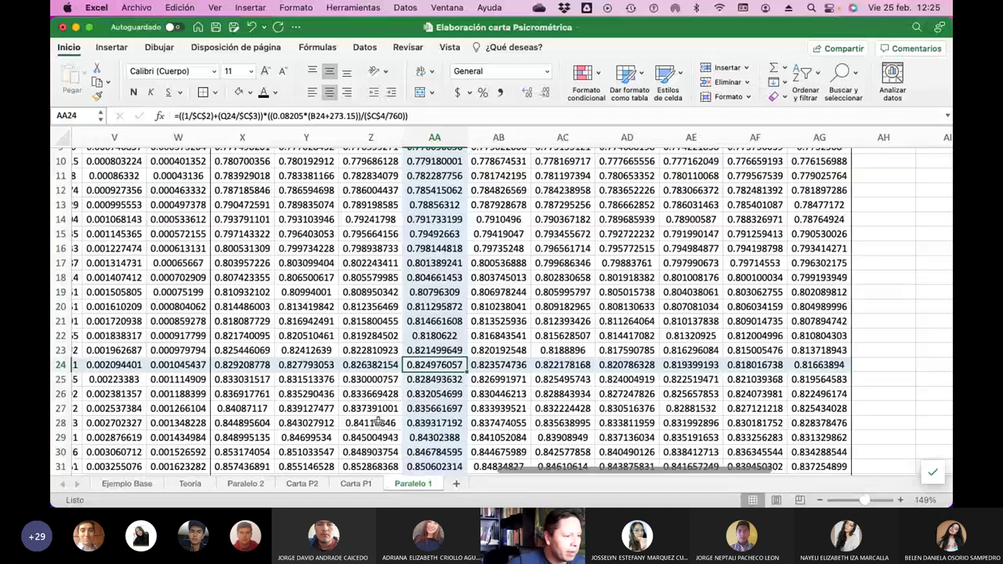
Compare the red specific volume lines on the Teoría chart with the 70% humidity and specific volume columns in Paralelo 1.
left_click(192, 485)
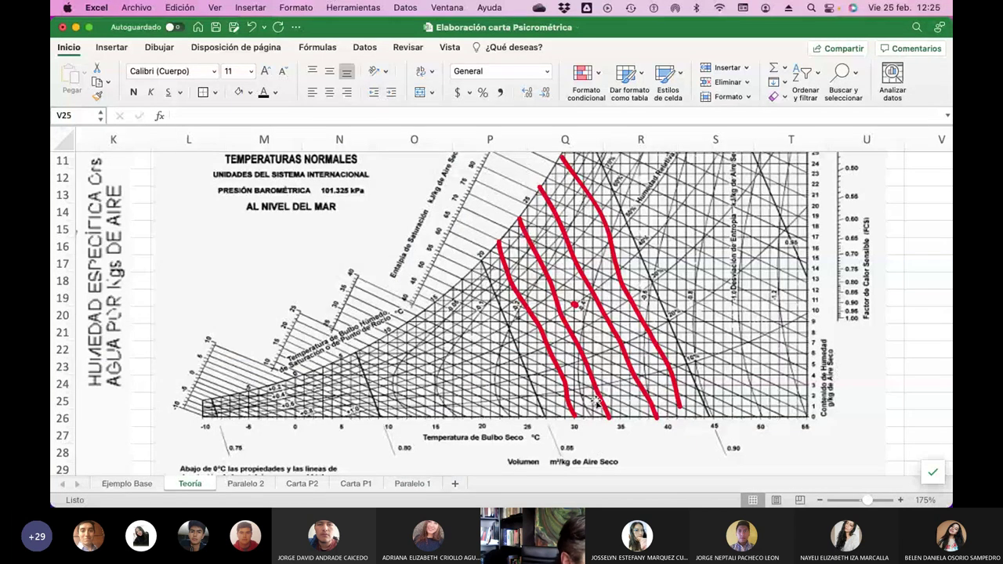
scroll(596, 402, "up", 1)
scroll(596, 403, "up", 1)
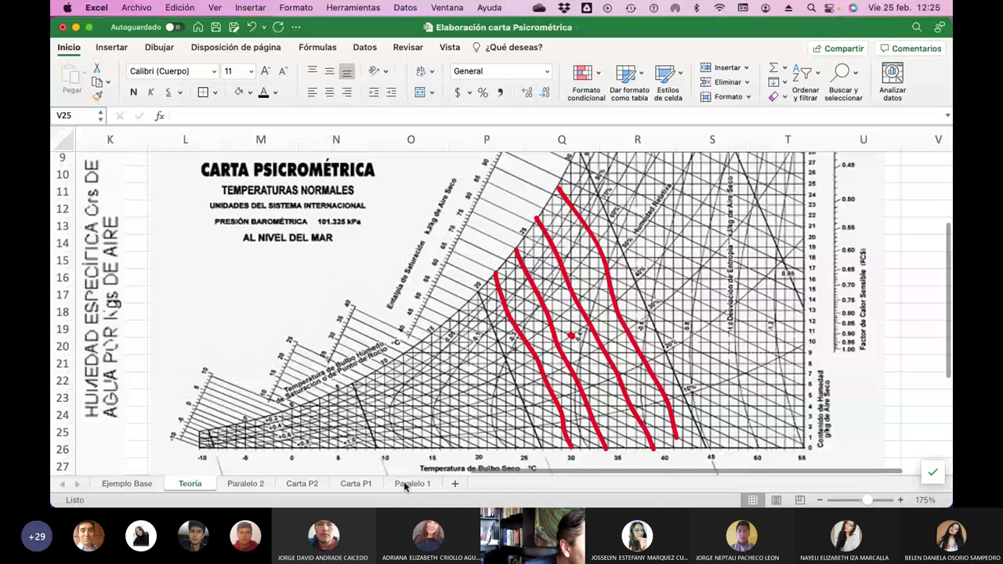
left_click(409, 484)
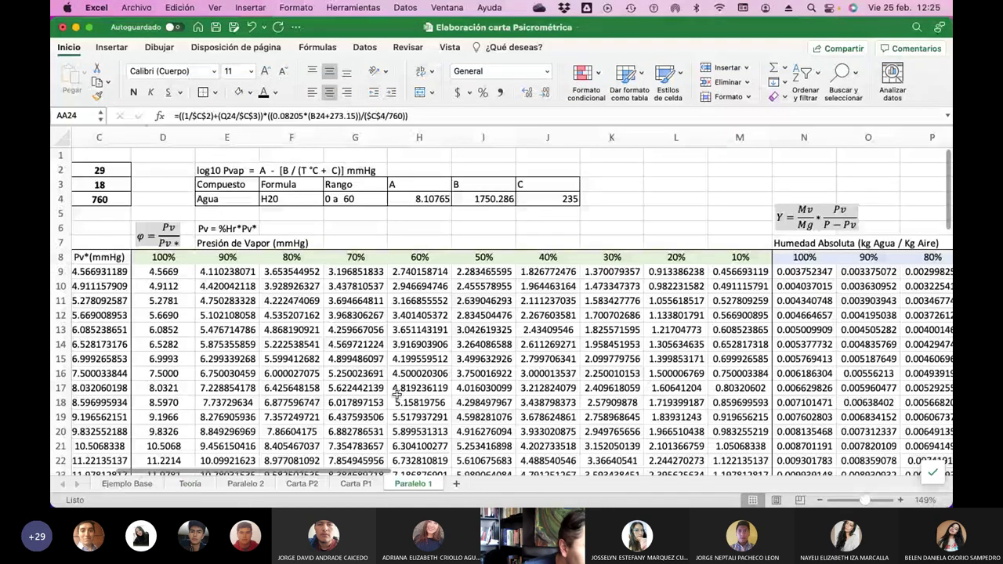
scroll(396, 394, "right", 10)
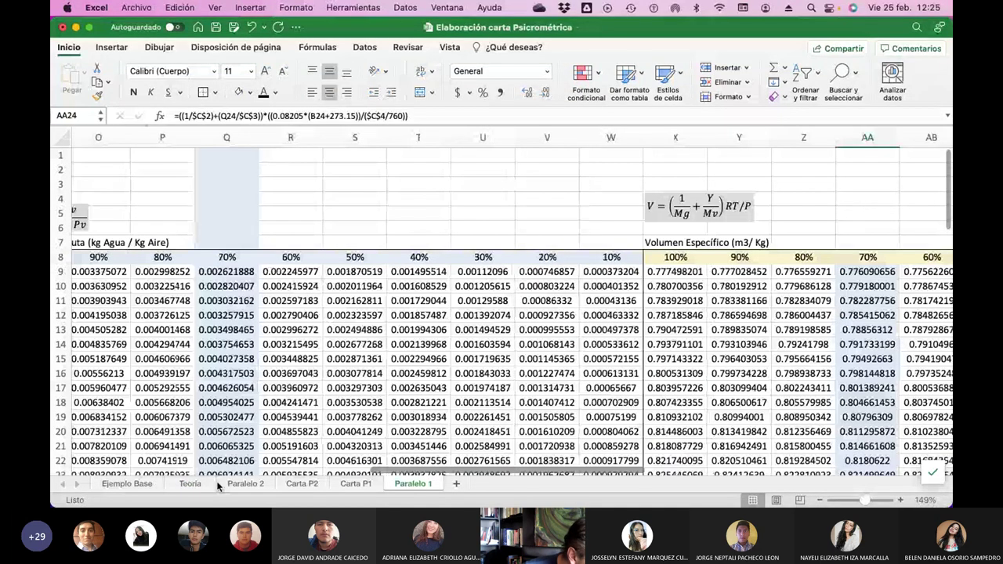
left_click(191, 484)
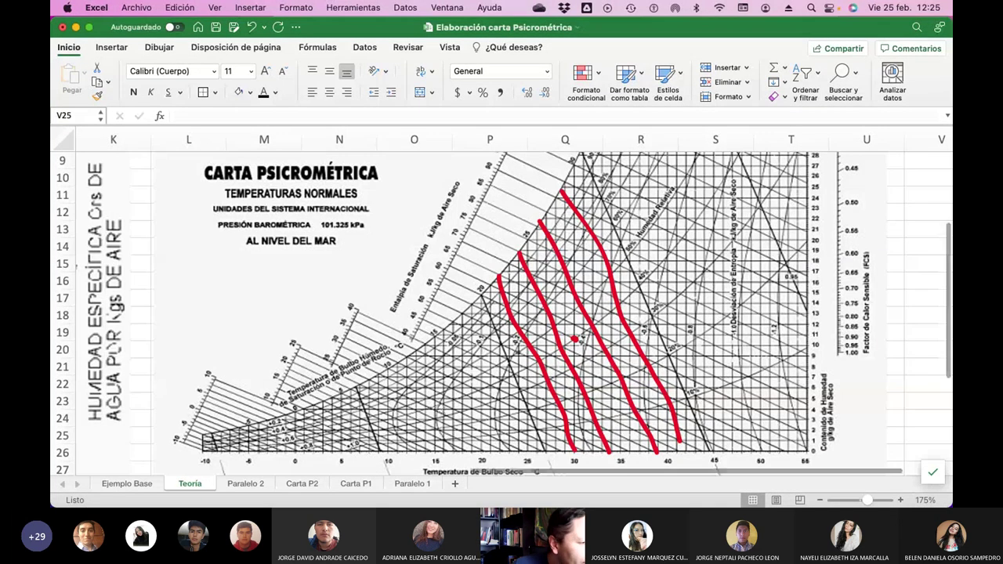
mouse_move(356, 413)
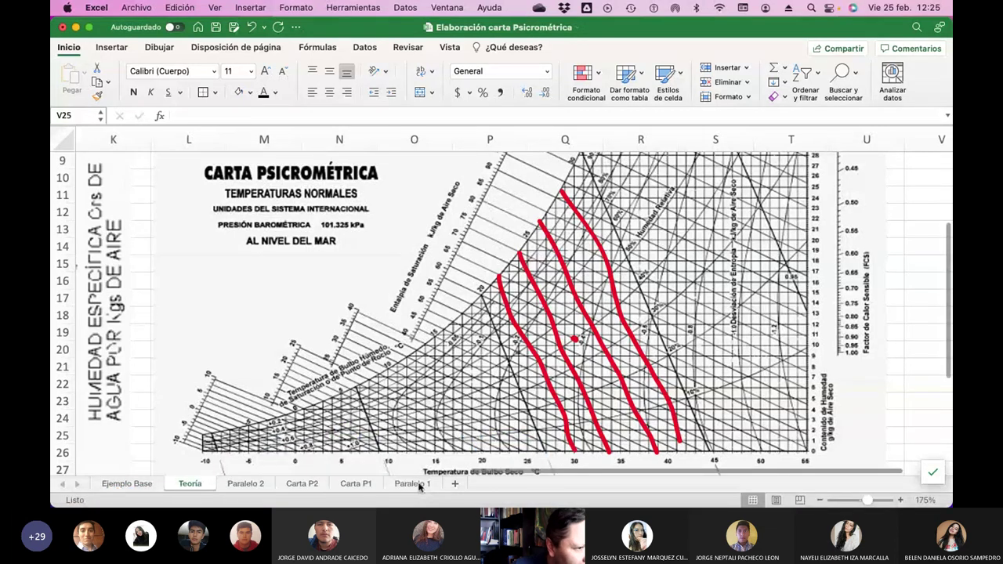
left_click(412, 484)
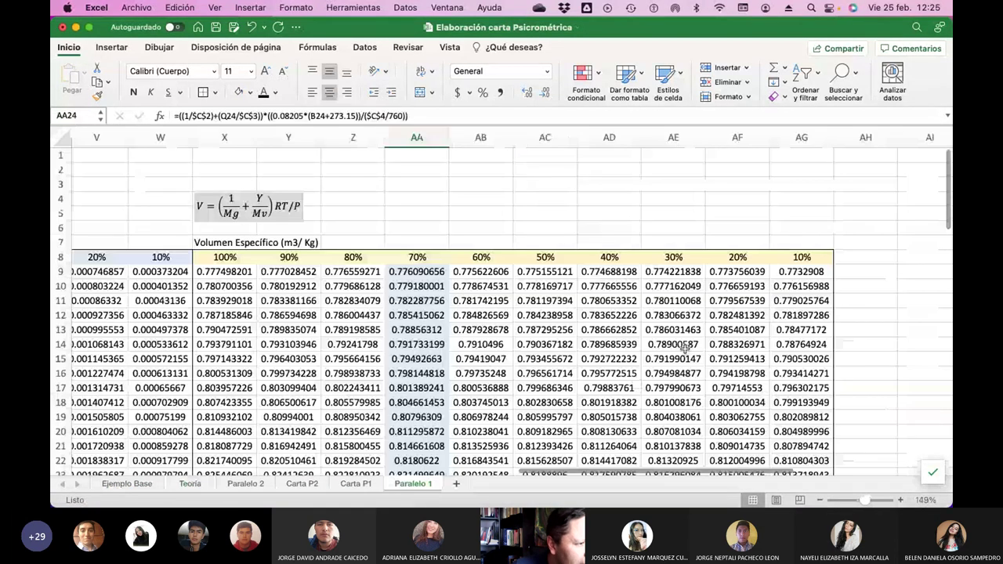
Trace the shaded row of AA24 back to its temperature in column B and return to the specific volume table.
scroll(402, 278, "down", 5)
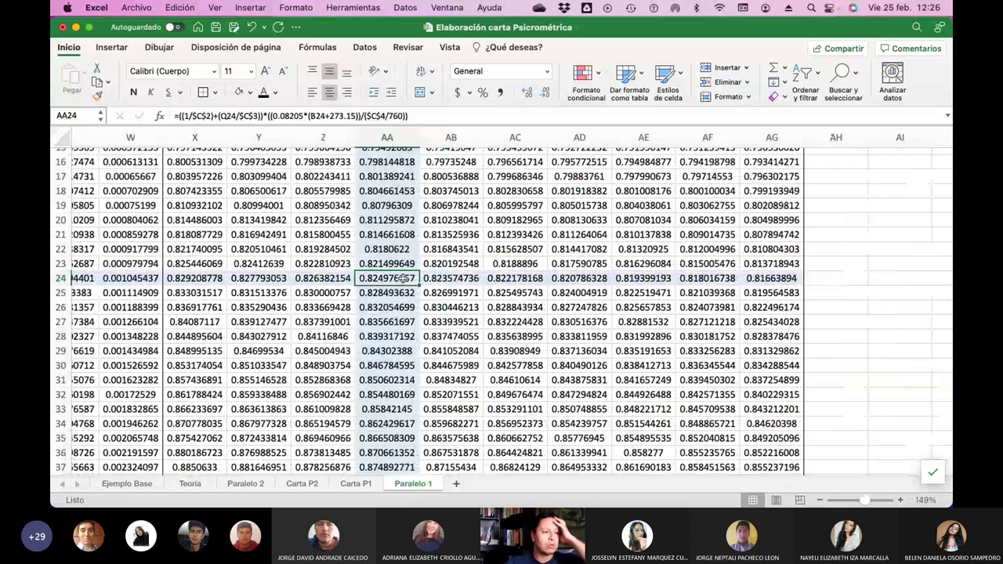
scroll(366, 307, "left", 3)
scroll(366, 308, "left", 10)
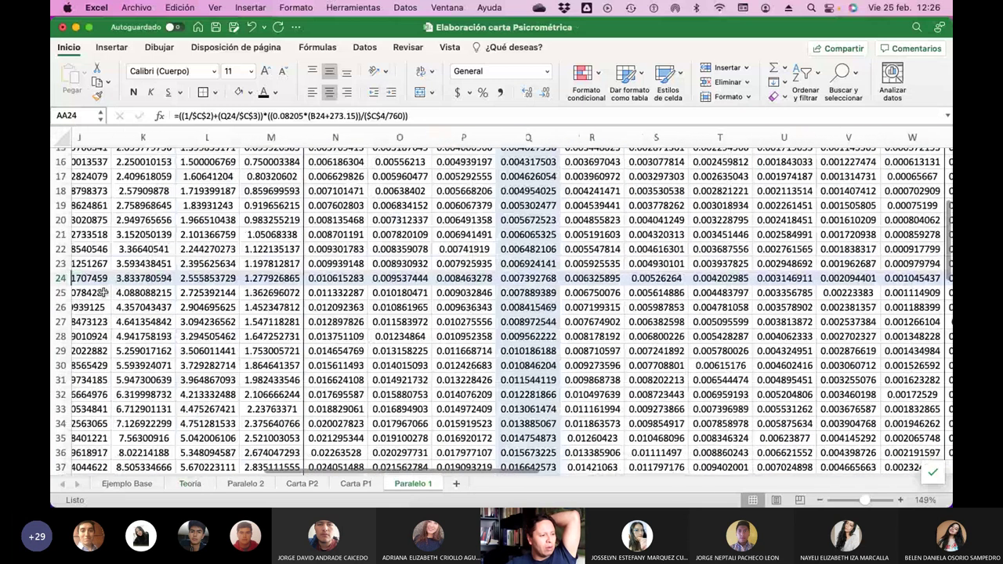
scroll(99, 291, "left", 8)
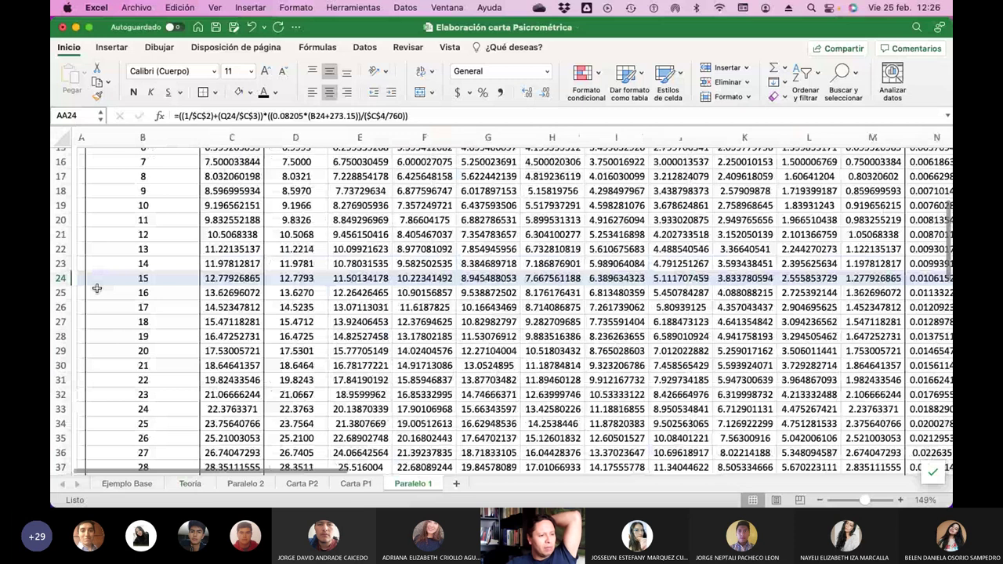
scroll(96, 289, "right", 15)
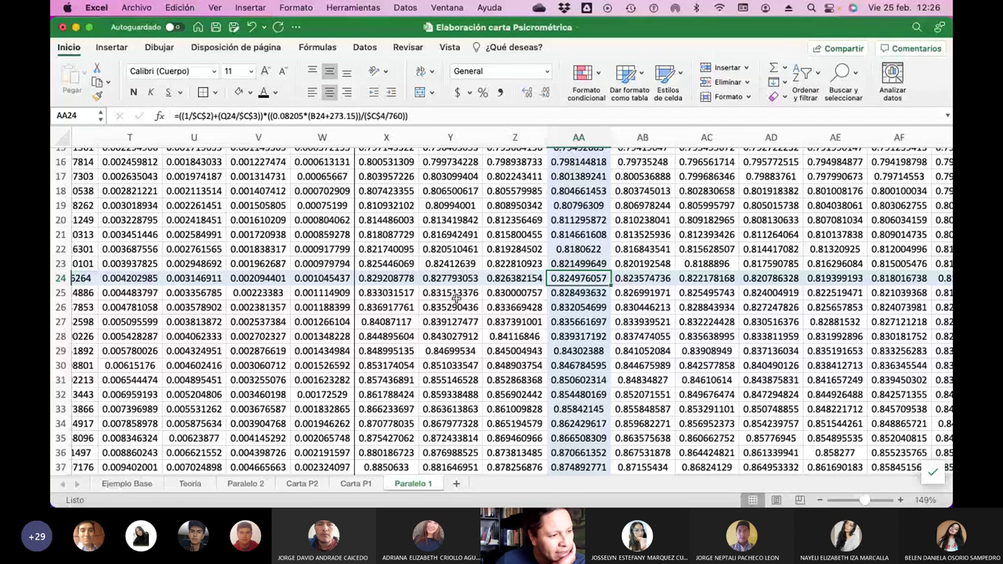
Copy the Vlínea equation box above the LÍNEA VOLUMEN ESPECÍFICO table on the Ejemplo Base sheet.
key("ctrl+Page_Up")
key("ctrl+Page_Up")
key("ctrl+Page_Up")
key("ctrl+Page_Up")
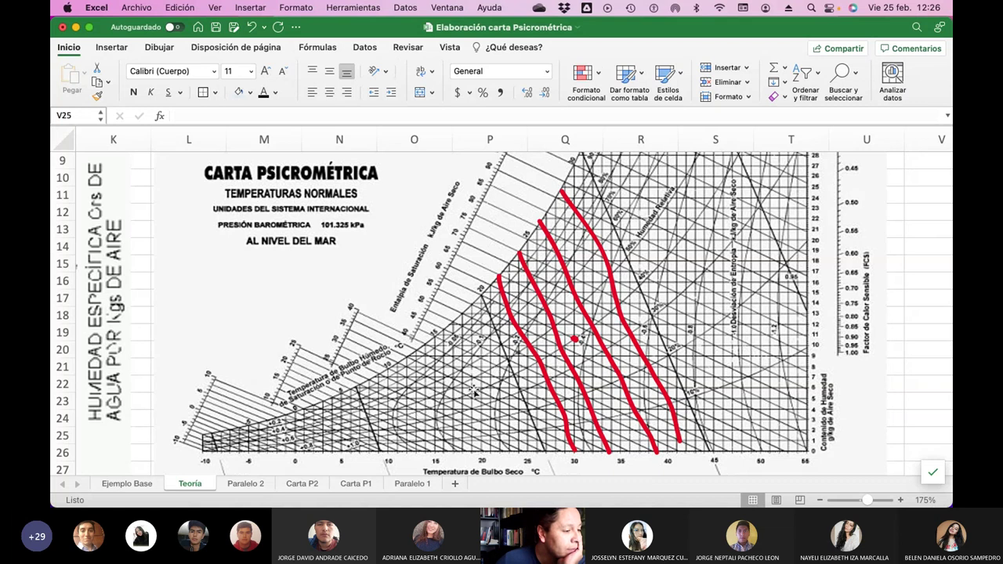
left_click(131, 482)
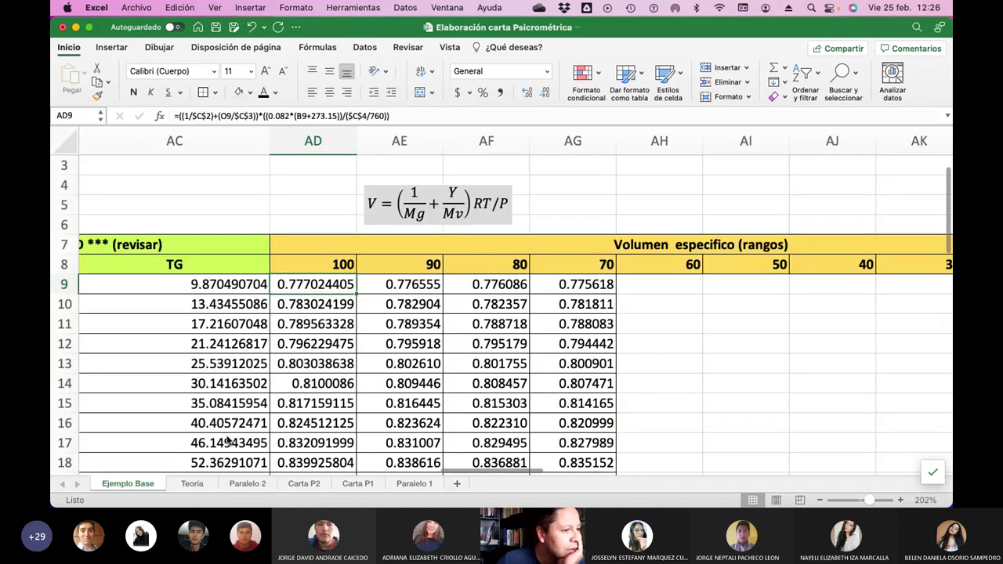
scroll(445, 337, "right", 5)
scroll(445, 337, "right", 3)
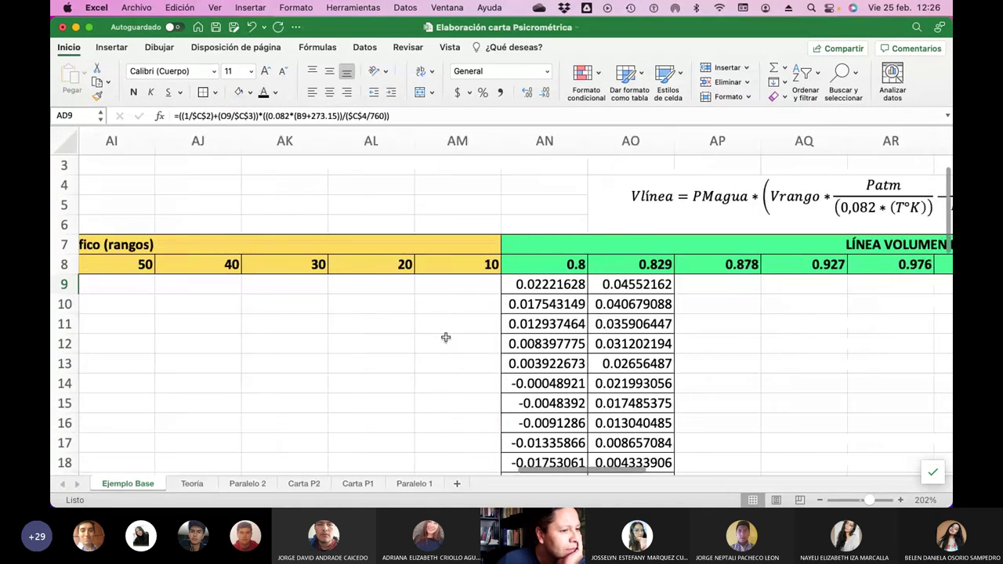
scroll(445, 337, "right", 2)
left_click(430, 202)
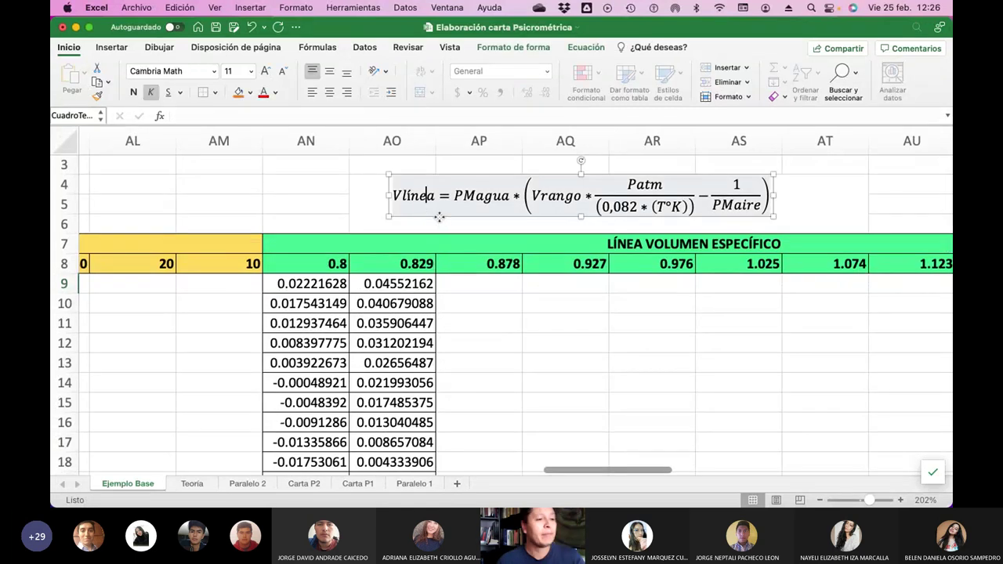
left_click(440, 218)
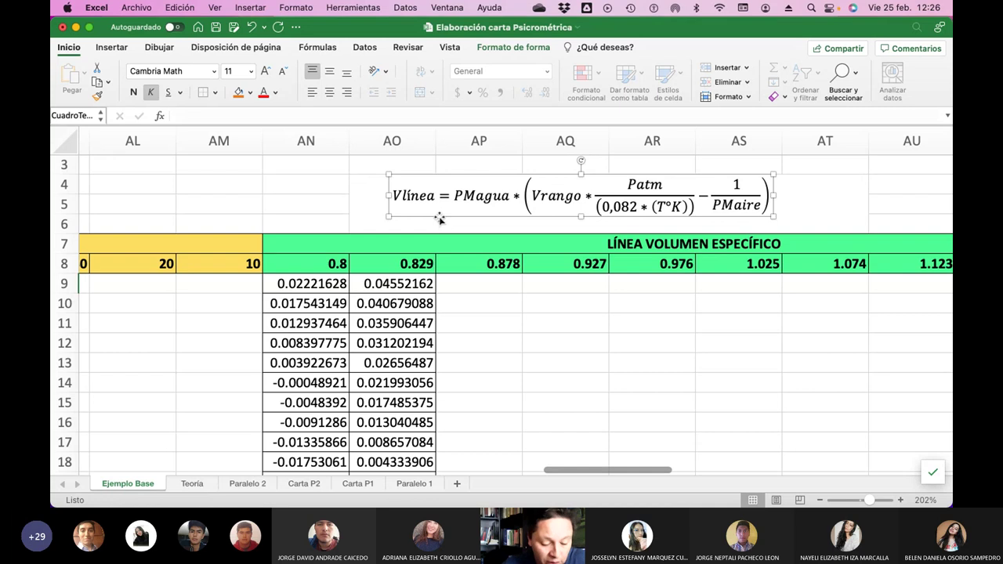
key("super+c")
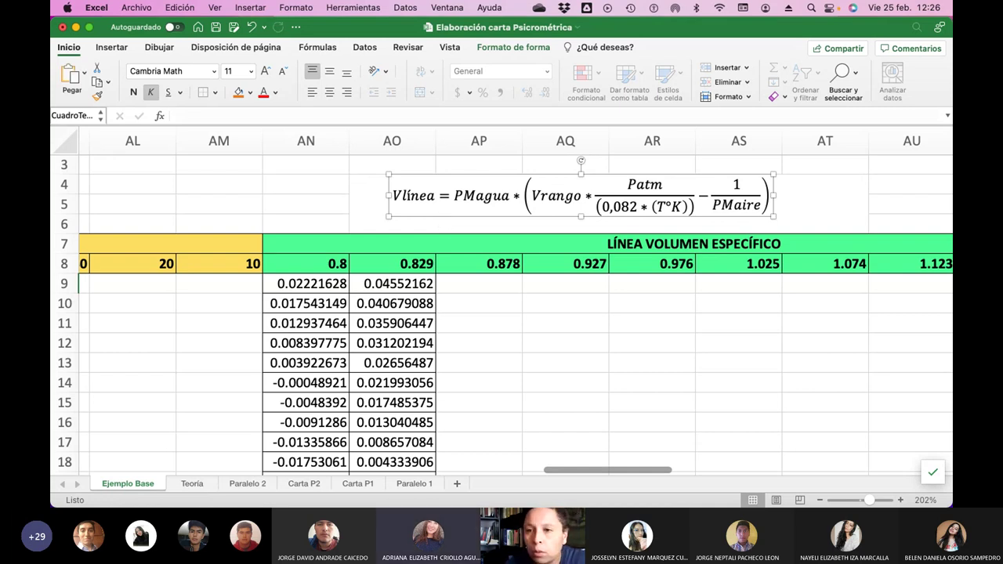
Inspect the specific volume formula in Y9 of Paralelo 1, tracing its references back to the absolute humidity in O9 and temperature in B9.
key("super+Tab")
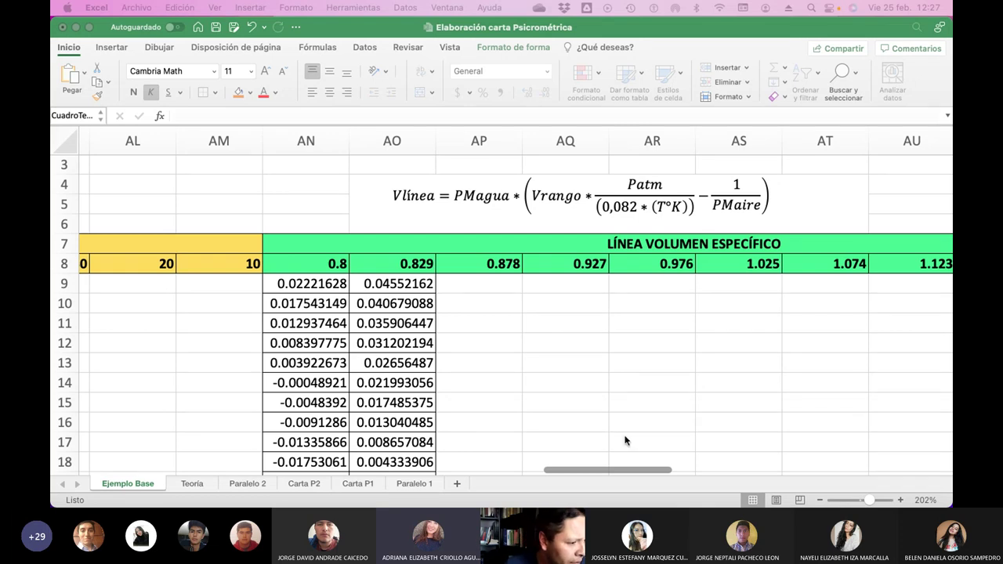
left_click(401, 484)
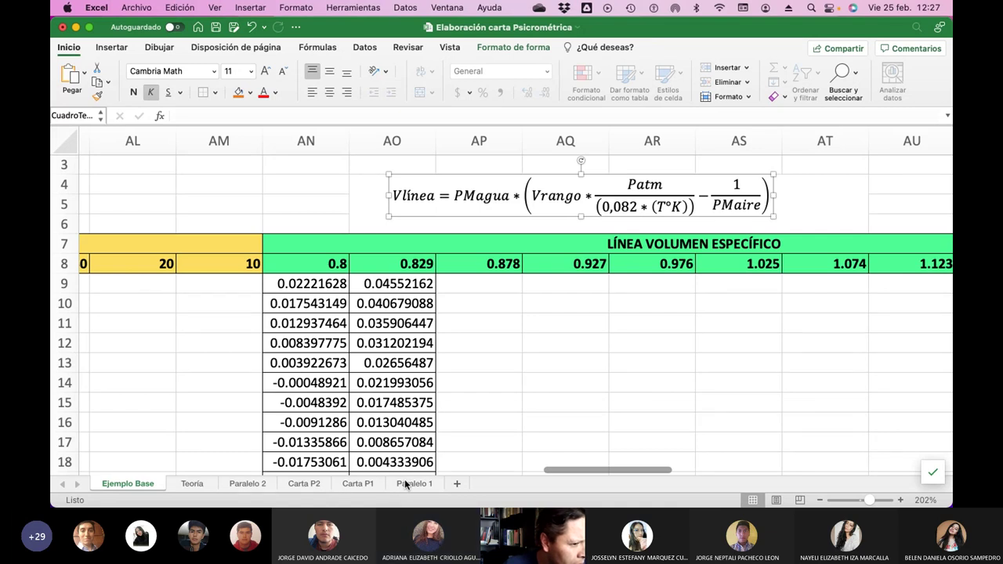
left_click(406, 484)
scroll(521, 300, "up", 5)
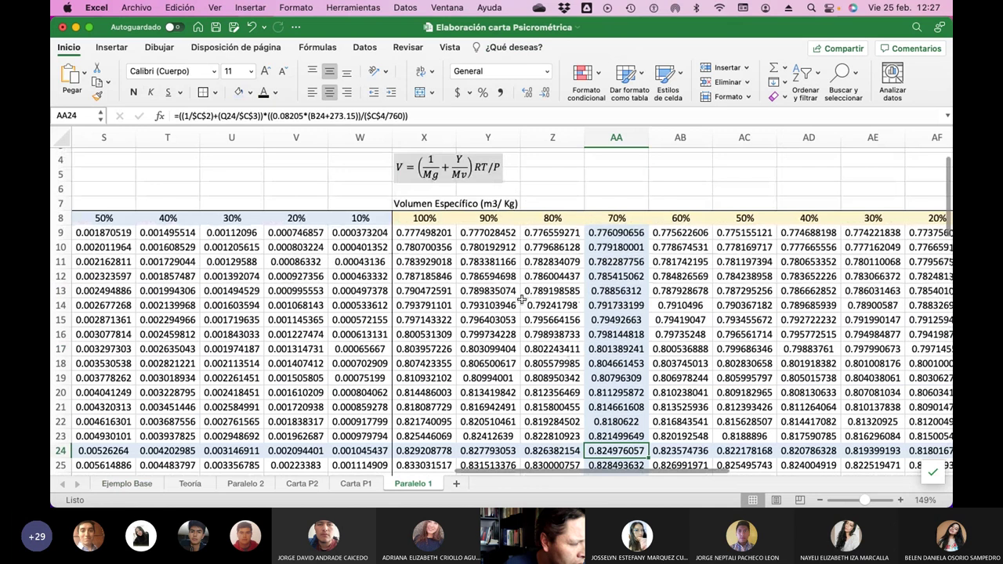
left_click(485, 233)
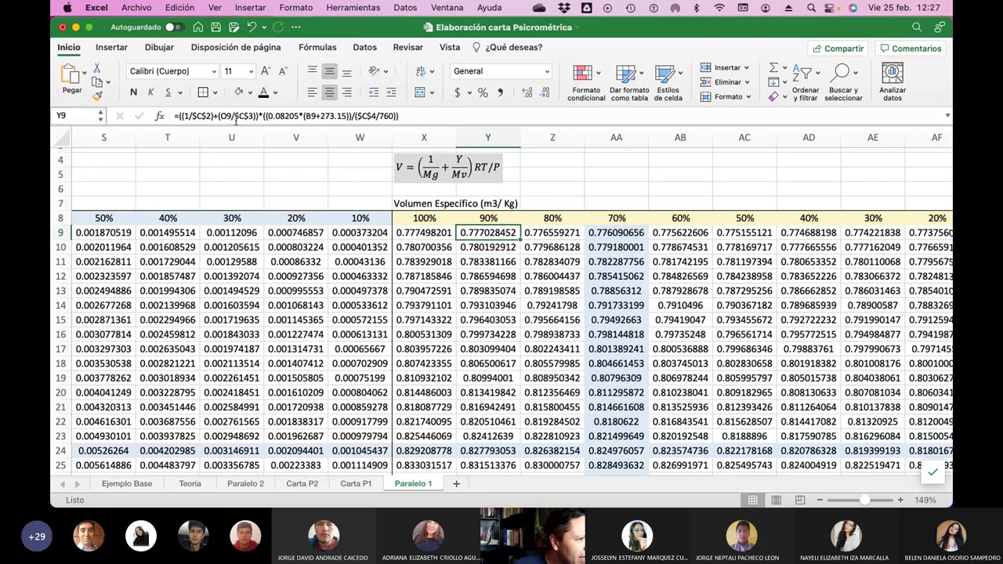
left_click(416, 115)
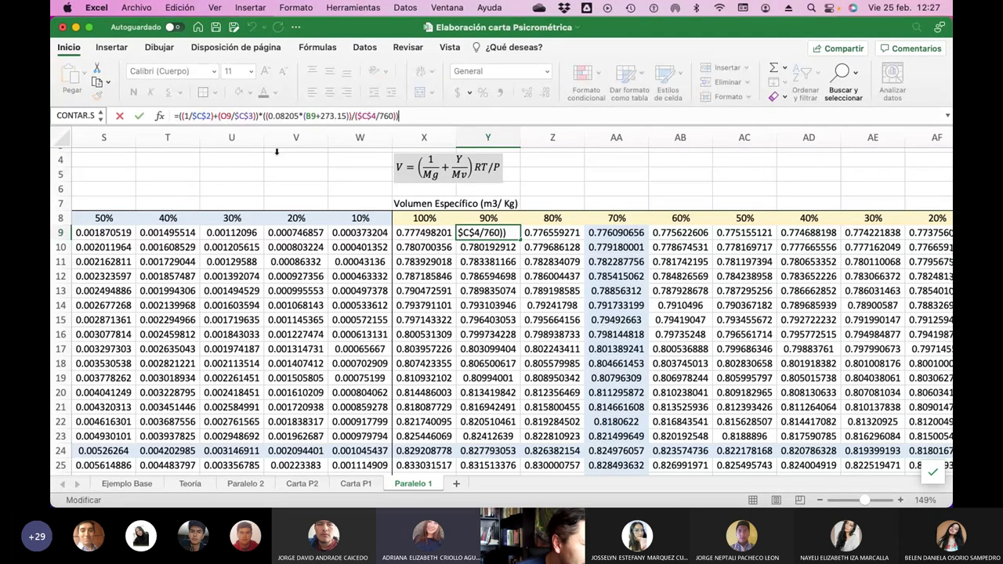
scroll(308, 243, "left", 5)
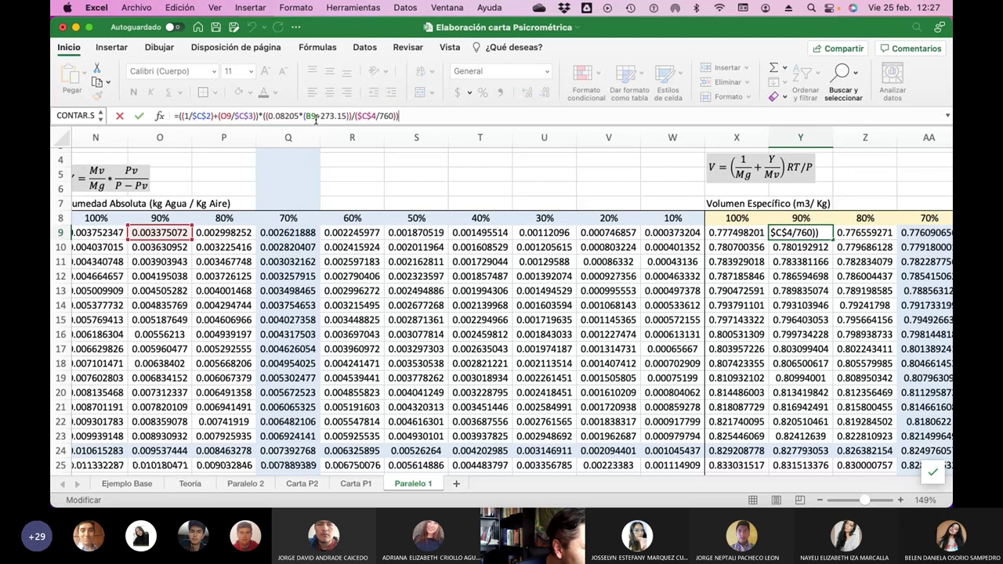
scroll(318, 223, "left", 10)
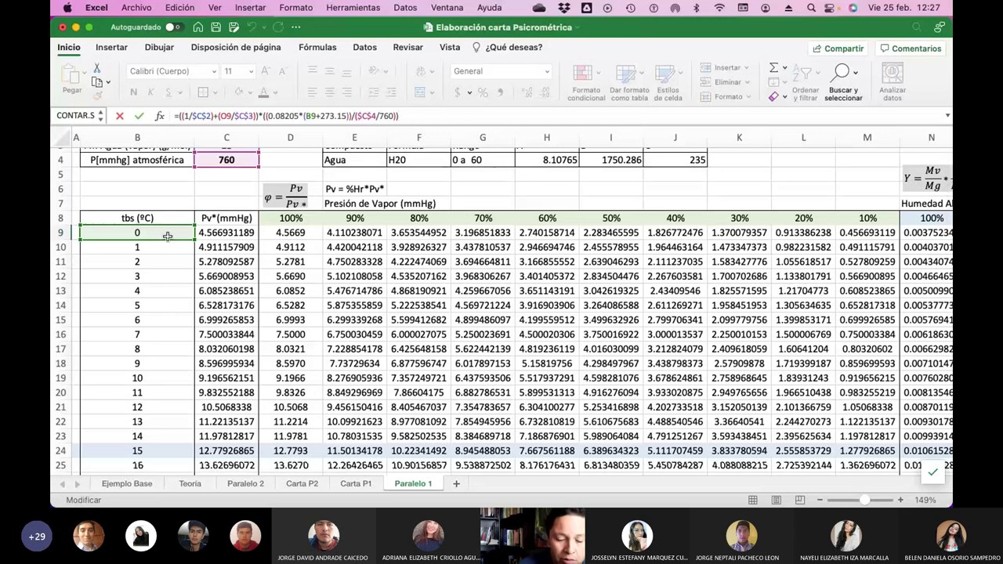
key("Return")
key("Up")
key("Right")
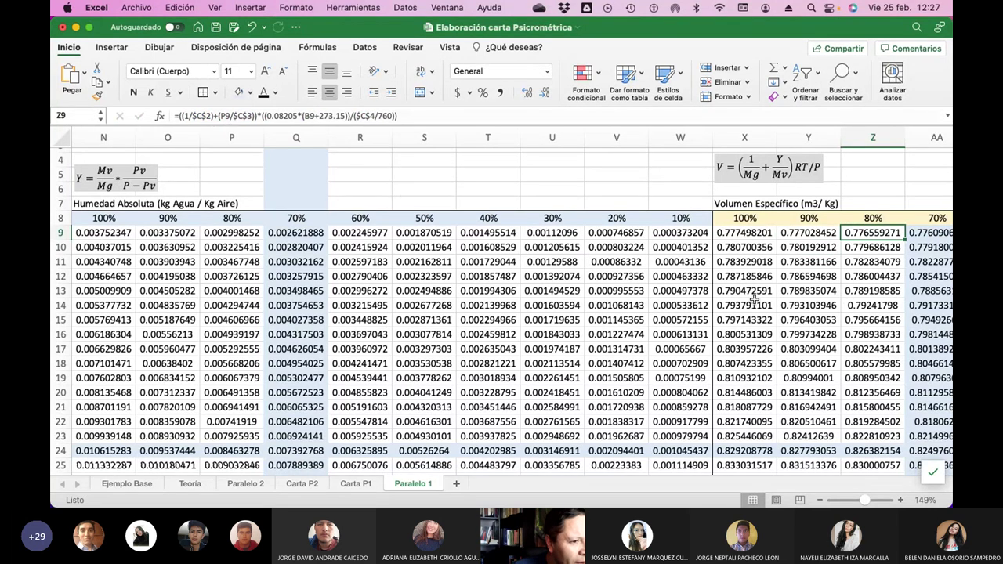
Review the Paralelo 1 specific volume table, the Carta P1 chart and the Teoría chart, and return to the Vlínea equation on Ejemplo Base.
scroll(755, 300, "right", 6)
scroll(755, 300, "right", 1)
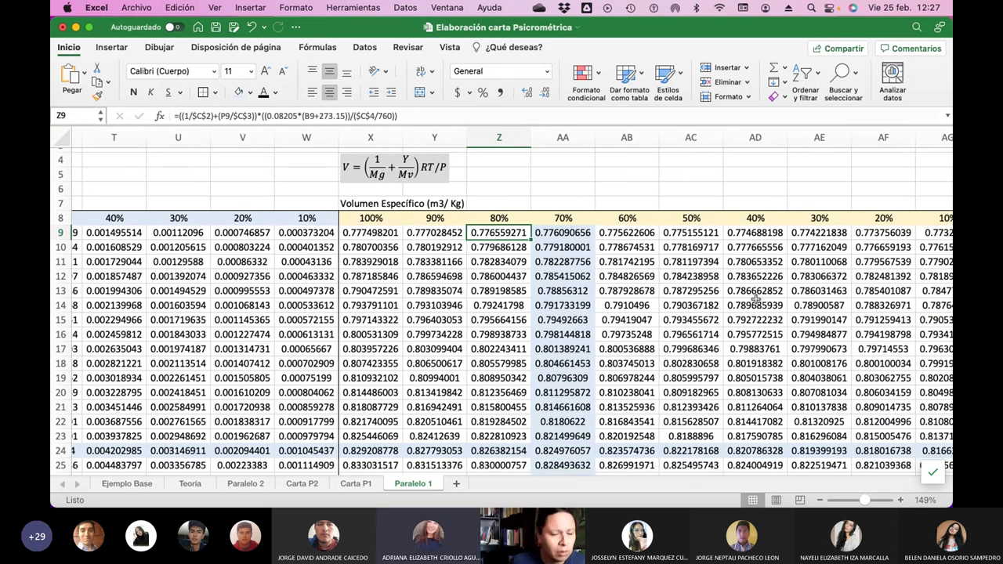
left_click(343, 483)
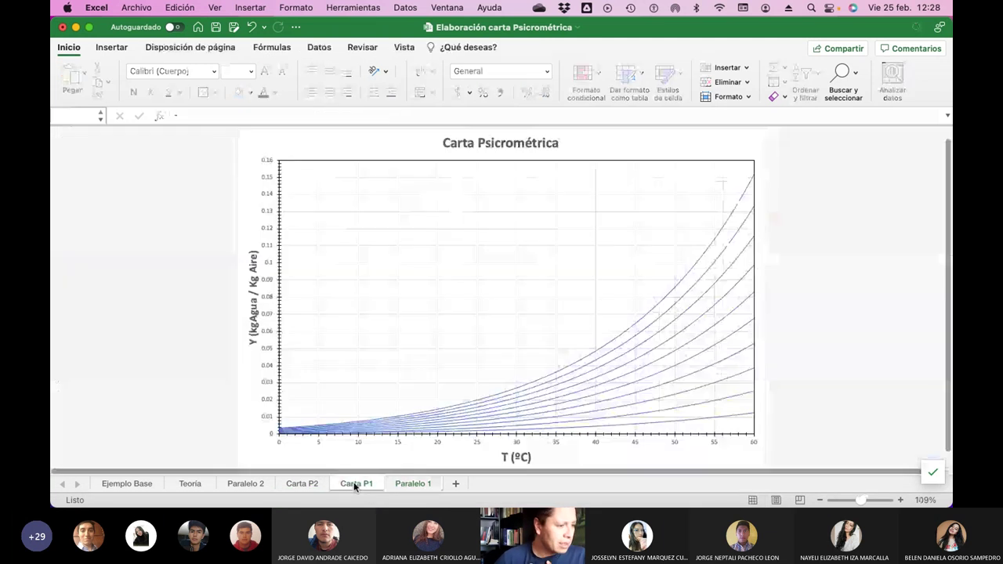
left_click(189, 483)
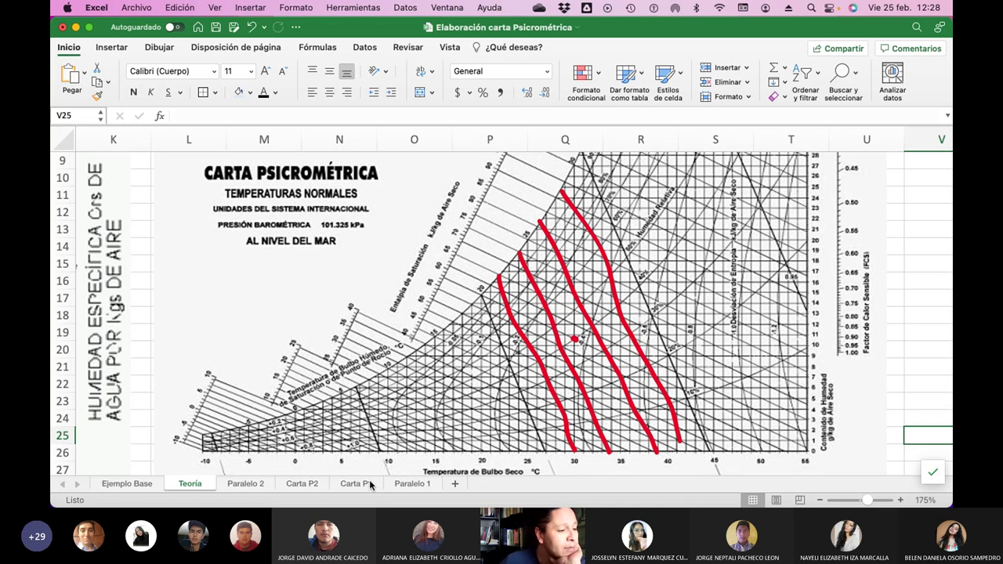
left_click(137, 484)
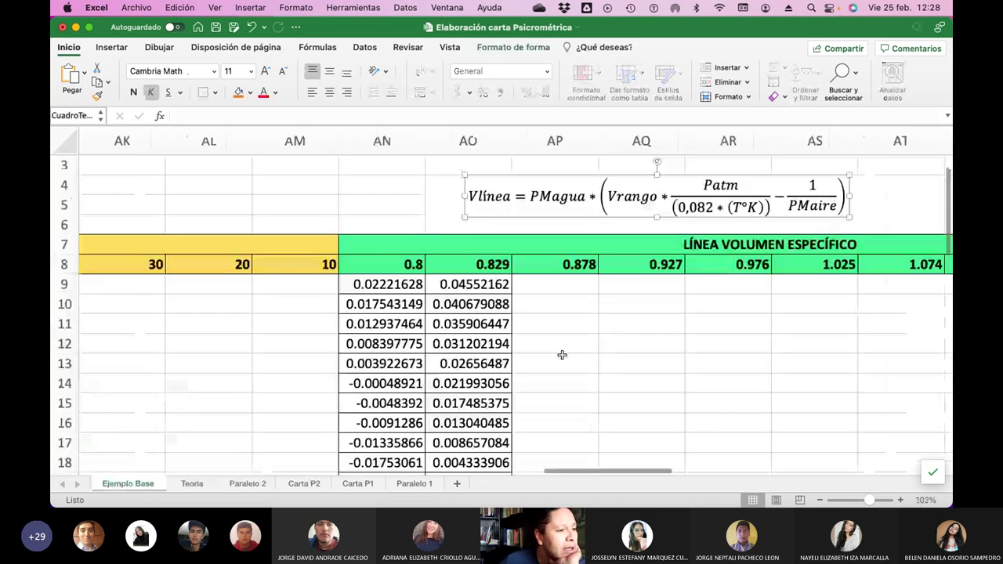
scroll(608, 229, "right", 3)
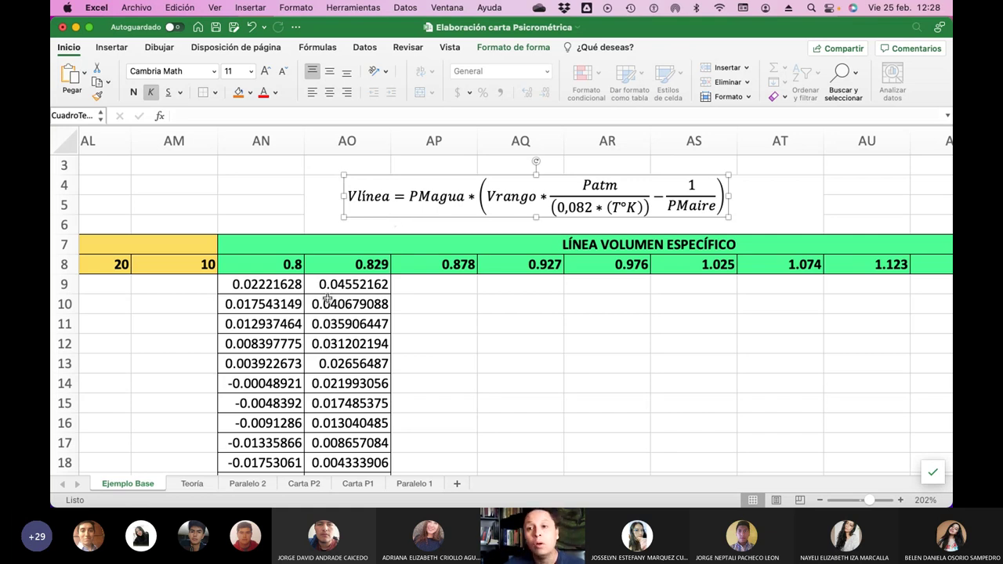
Go through the LÍNEA VOLUMEN ESPECÍFICO header values one by one from AN8 to AS8.
left_click(272, 266)
left_click(337, 268)
left_click(420, 266)
left_click(548, 268)
left_click(602, 268)
left_click(694, 268)
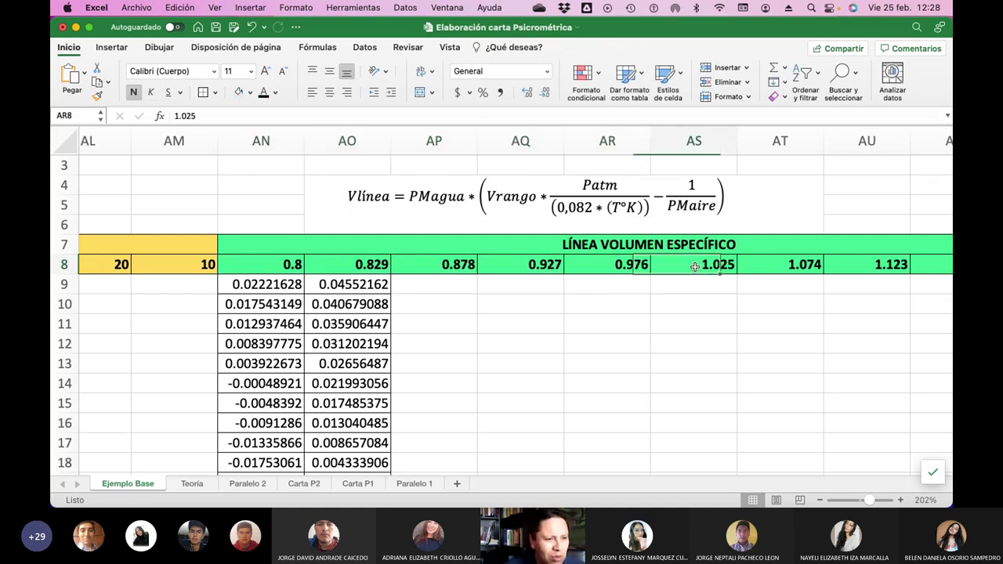
scroll(741, 269, "right", 2)
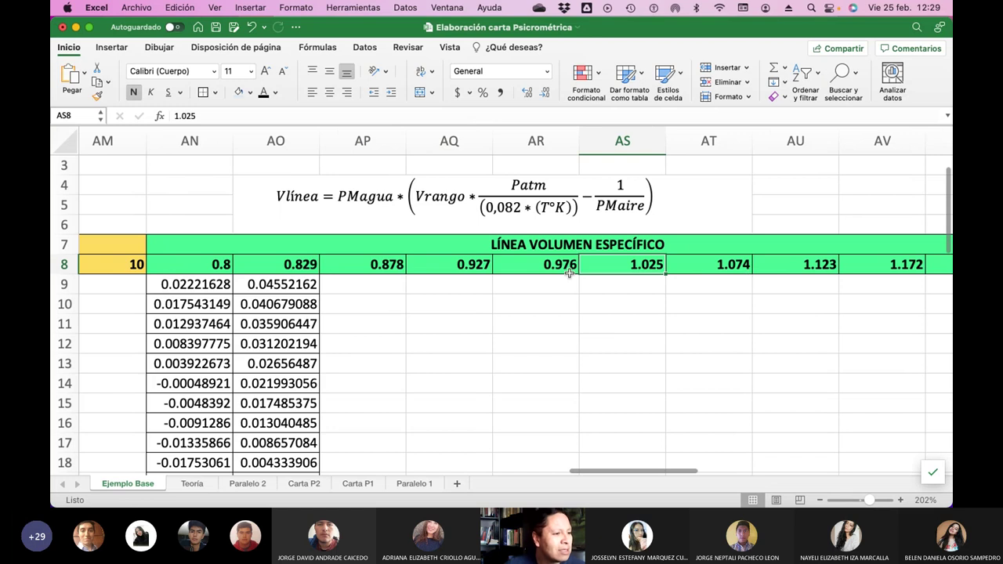
Relate the range header in AN8 to the Vrango term of the equation and inspect the Vlínea formula in AN9.
scroll(564, 269, "left", 3)
scroll(564, 270, "left", 2)
left_click(496, 267)
scroll(496, 267, "right", 3)
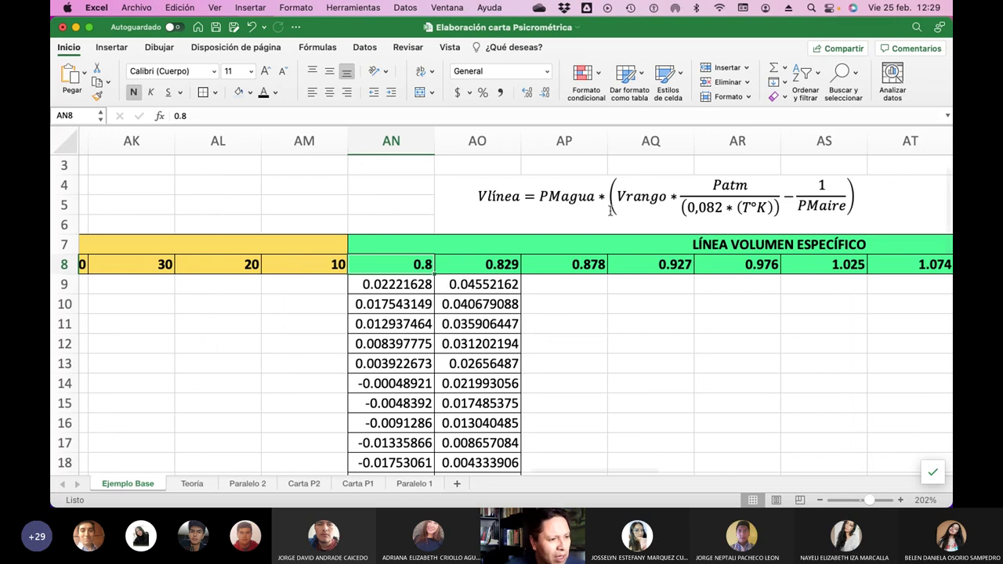
scroll(496, 267, "right", 1)
scroll(637, 201, "right", 1)
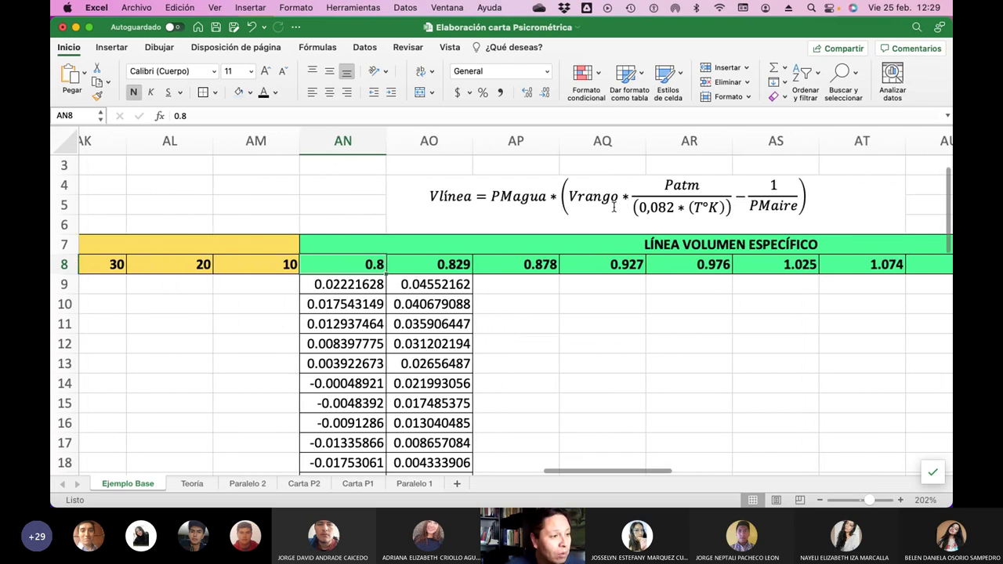
left_click(381, 284)
left_click(420, 115)
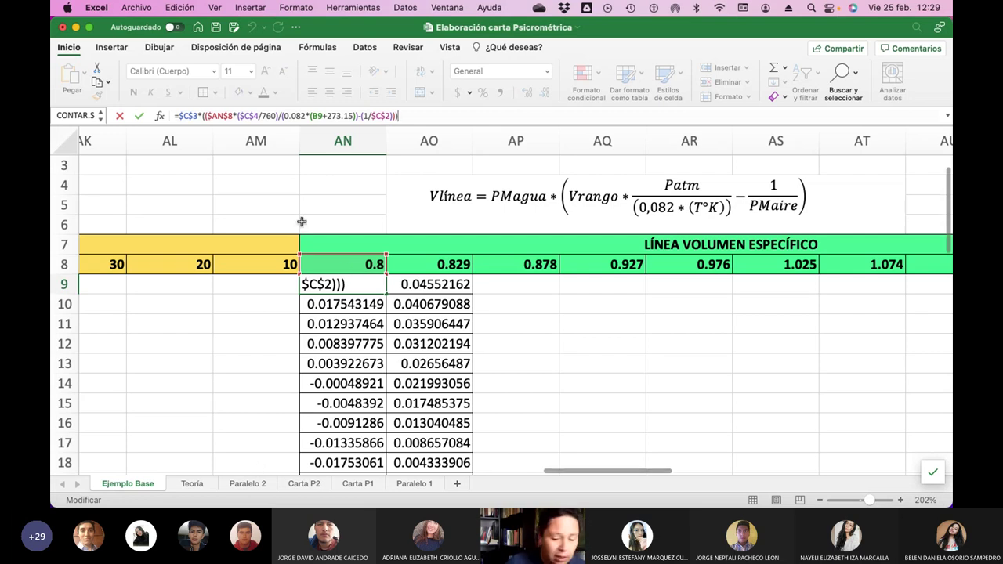
key("Return")
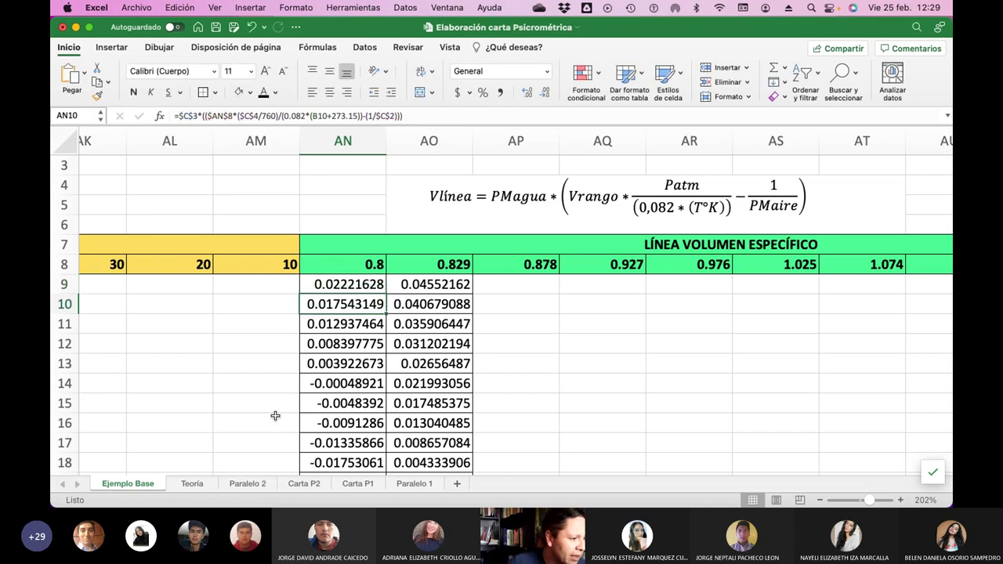
Examine the volume scale below the dry-bulb temperature axis of the Teoría chart at 336% magnification.
left_click(192, 483)
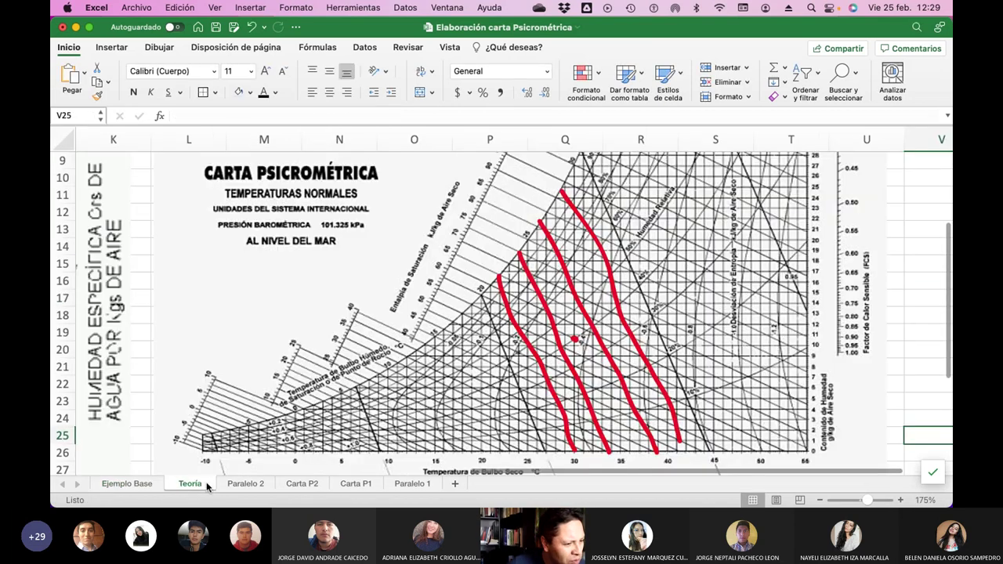
scroll(441, 409, "down", 4)
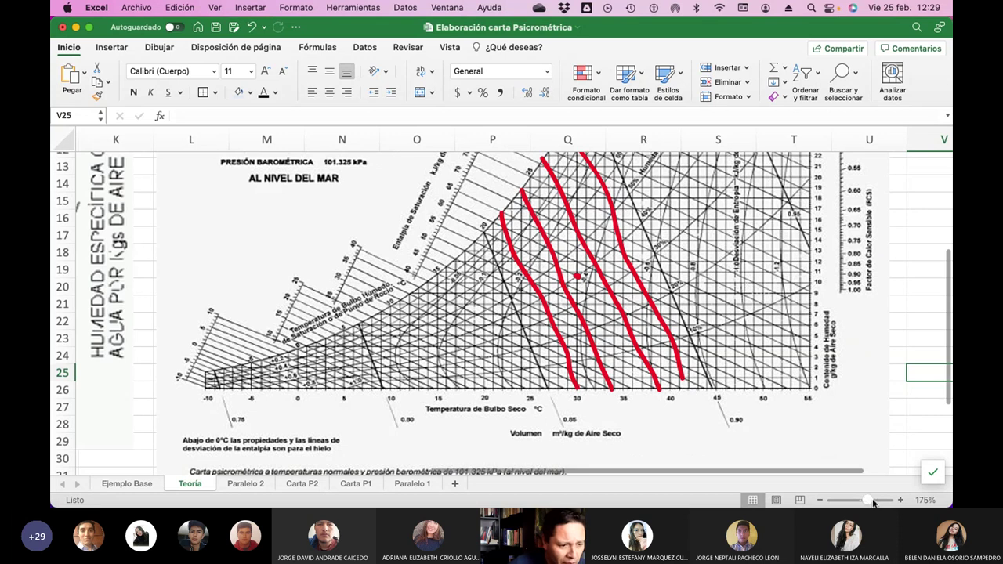
left_click_drag(862, 500, 886, 501)
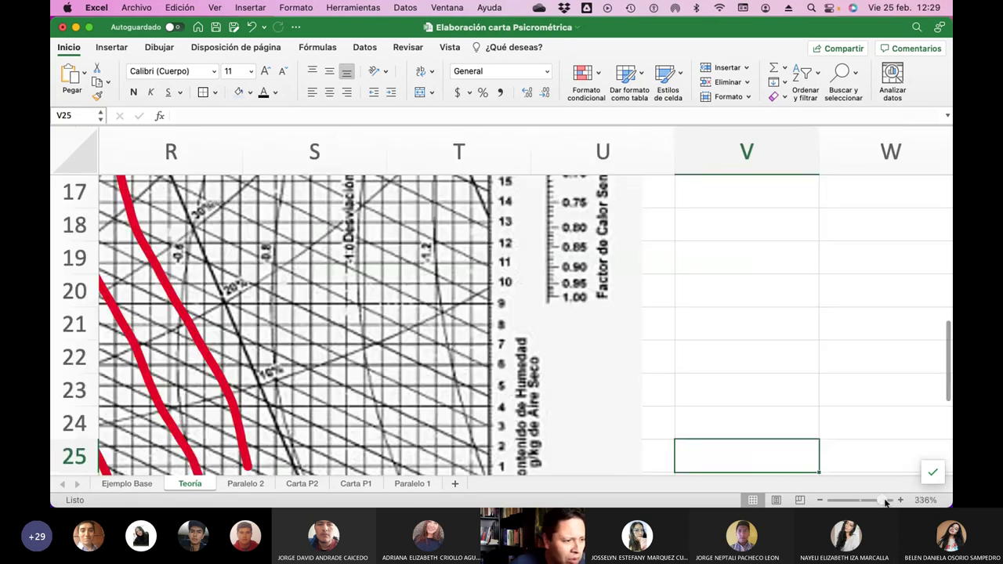
scroll(274, 333, "down", 8)
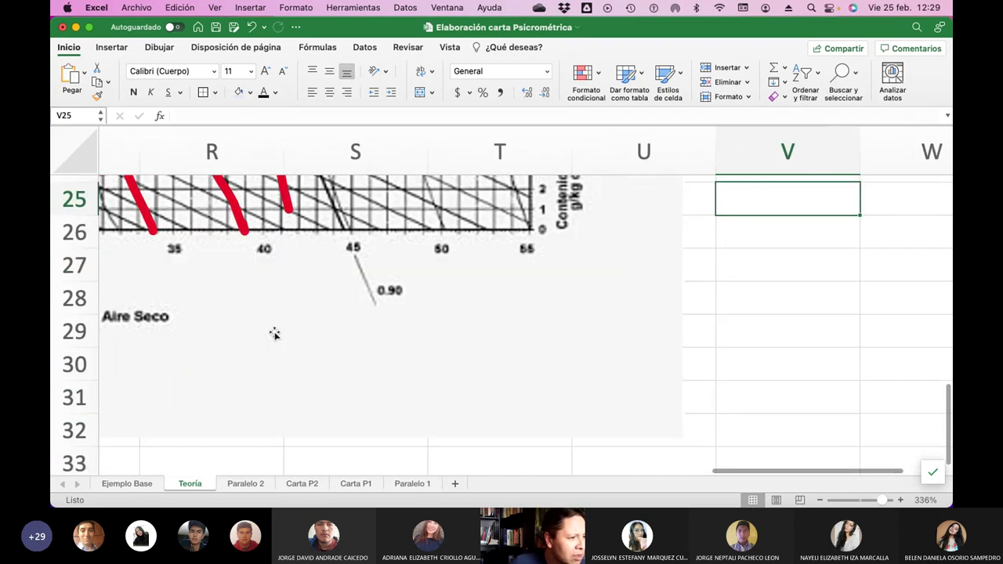
scroll(274, 334, "left", 4)
scroll(274, 334, "left", 5)
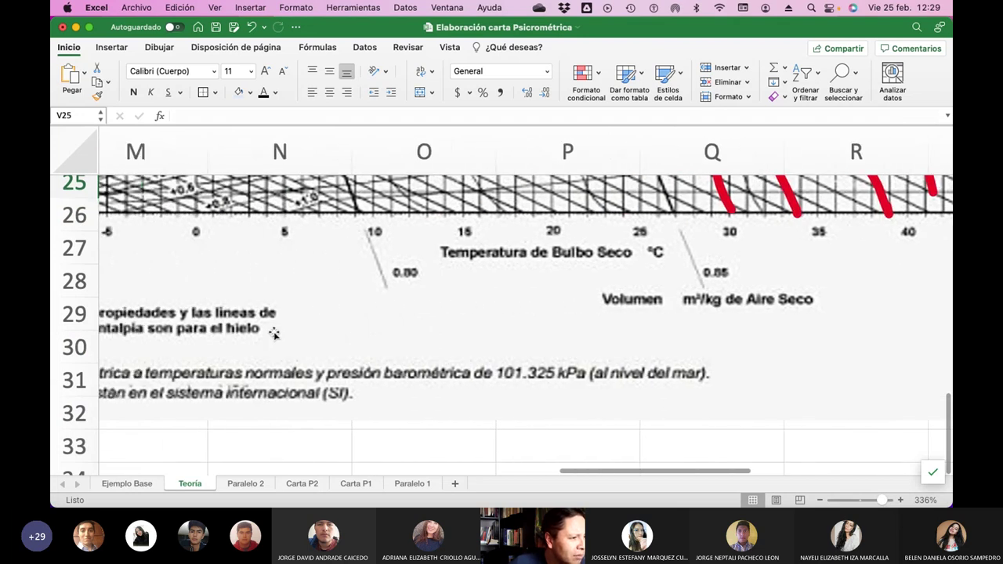
scroll(275, 335, "up", 4)
scroll(275, 334, "down", 1)
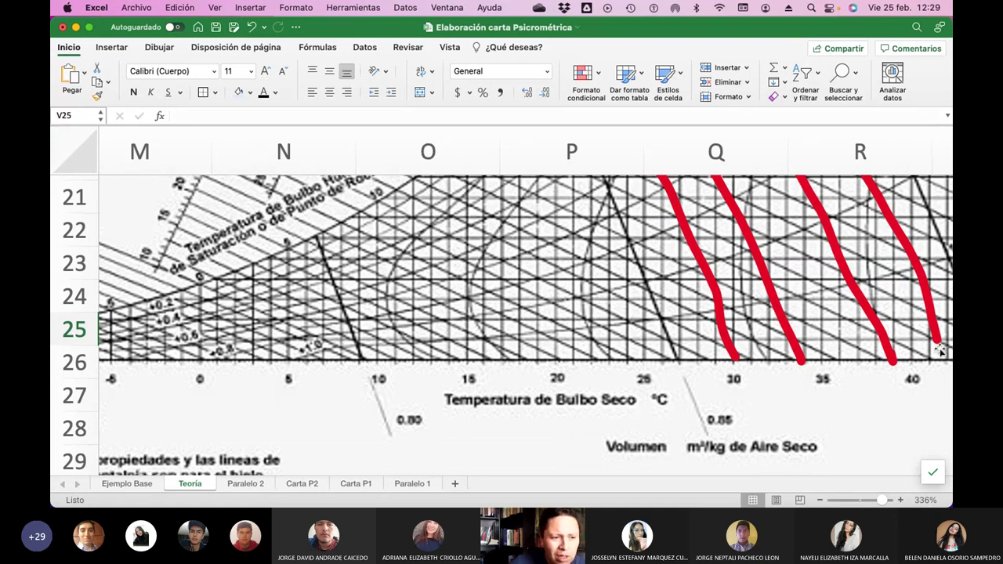
scroll(681, 403, "right", 3)
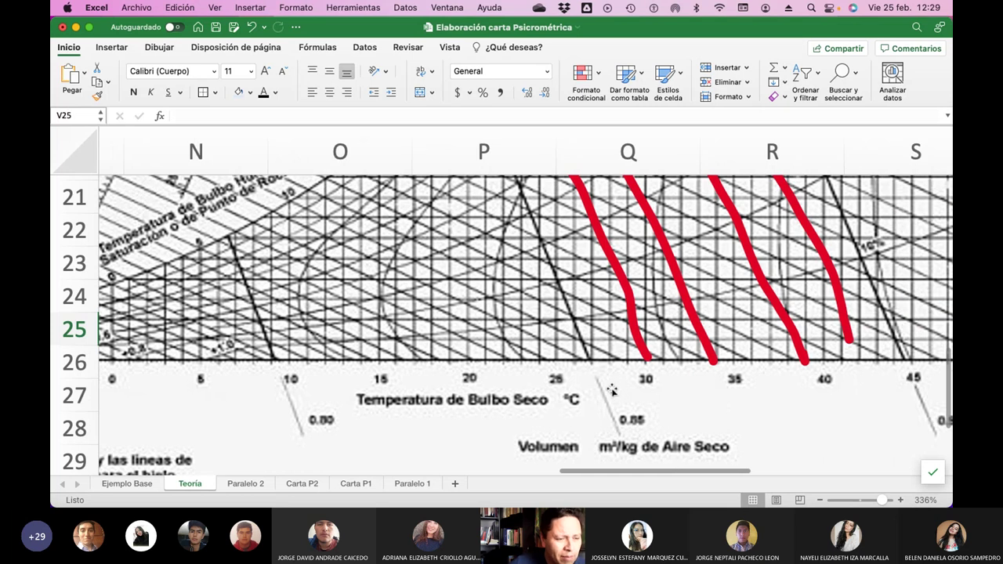
scroll(764, 397, "right", 3)
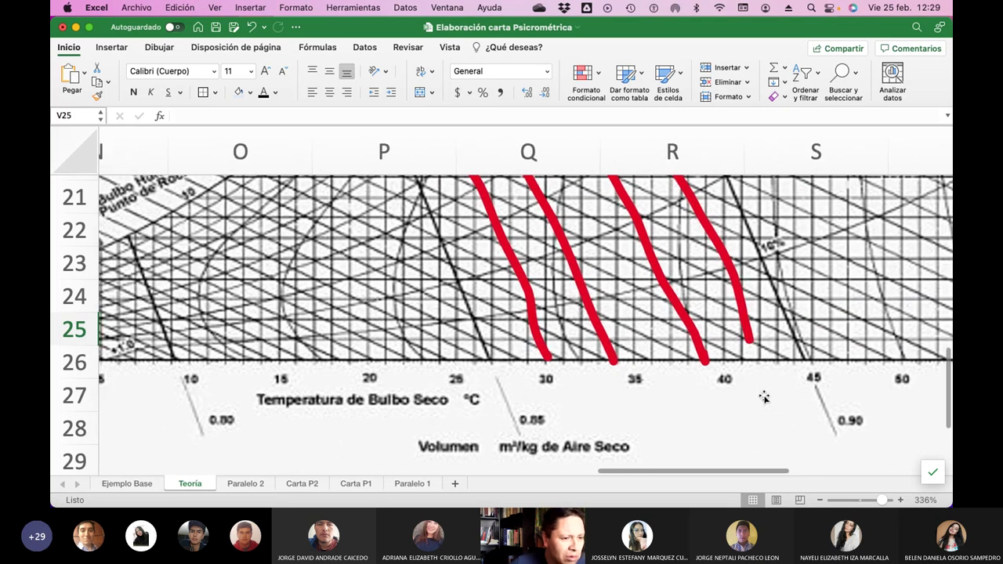
Follow the specific volume lines on the Teoría chart from the temperature axis up towards the saturation curve and back.
scroll(764, 398, "right", 1)
scroll(762, 398, "up", 5)
scroll(760, 398, "down", 2)
scroll(761, 398, "down", 3)
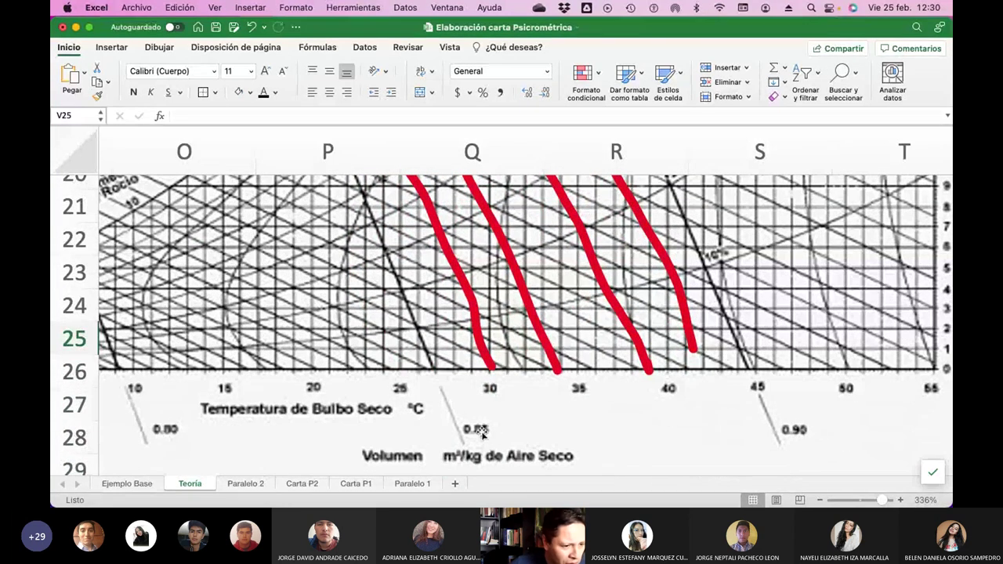
scroll(873, 398, "up", 5)
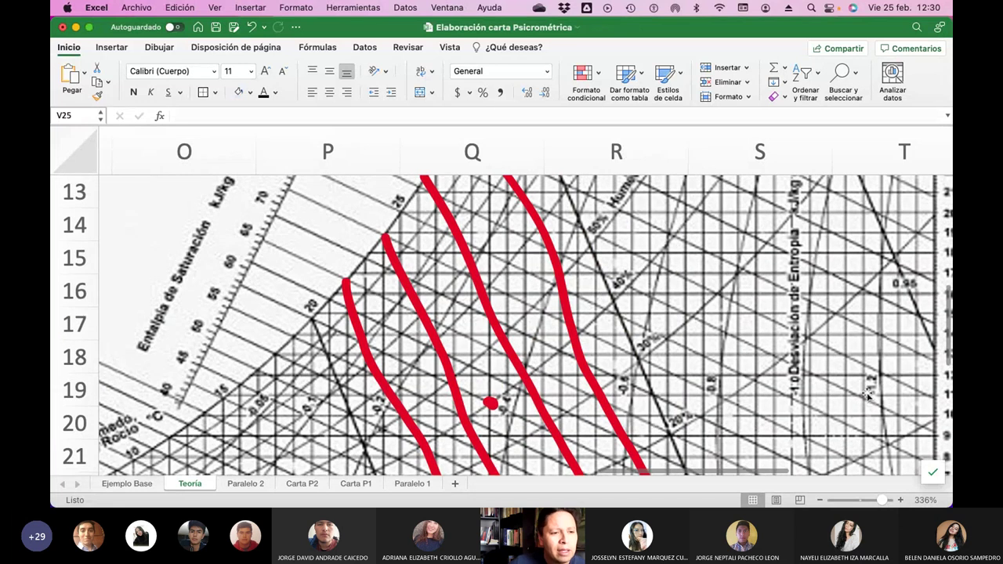
scroll(867, 396, "up", 1)
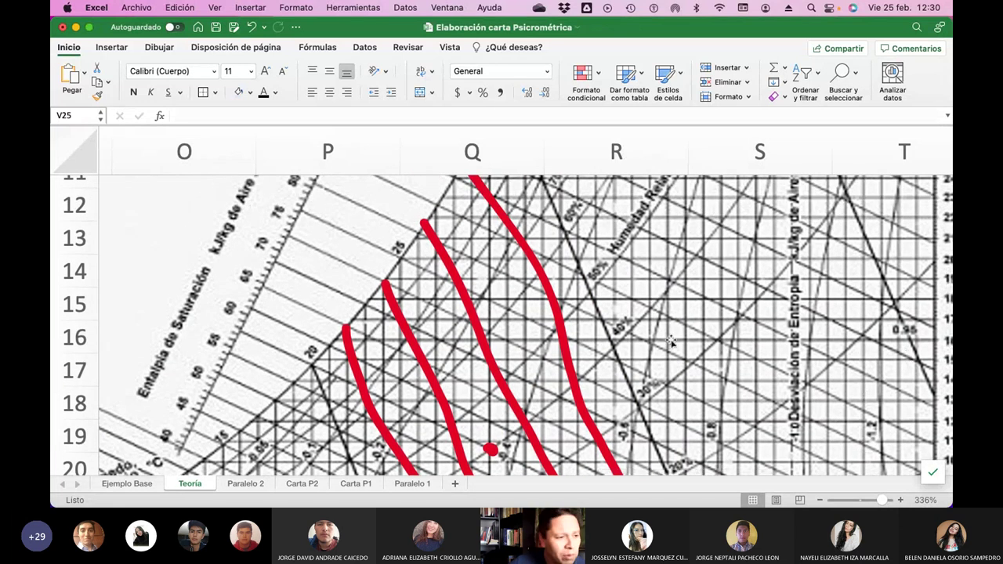
scroll(398, 375, "down", 5)
scroll(398, 374, "down", 3)
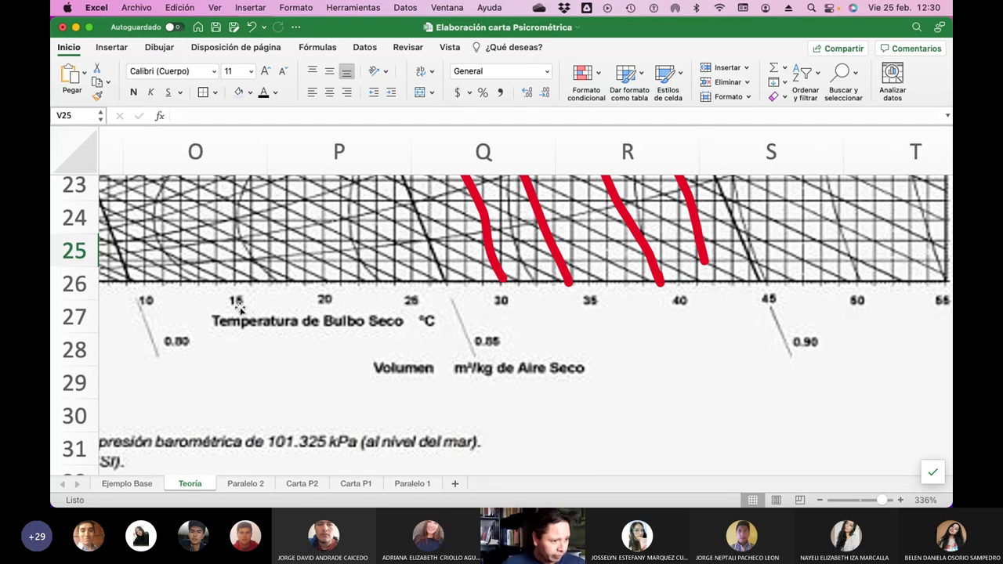
Return to Ejemplo Base and review the specific volume line range headers from AO8 to AS8.
left_click(146, 484)
left_click(500, 267)
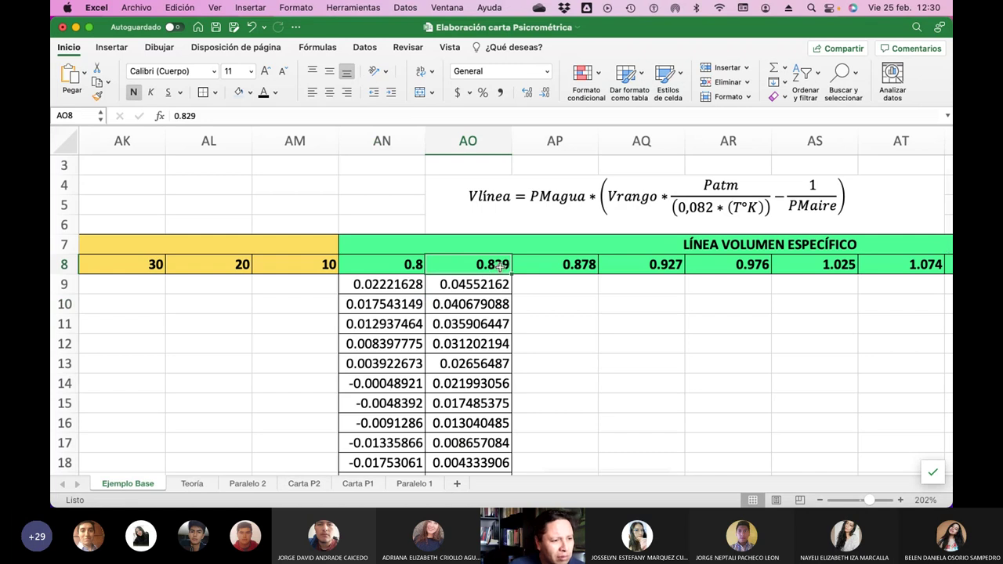
left_click(549, 266)
left_click(657, 265)
left_click(724, 267)
left_click(832, 268)
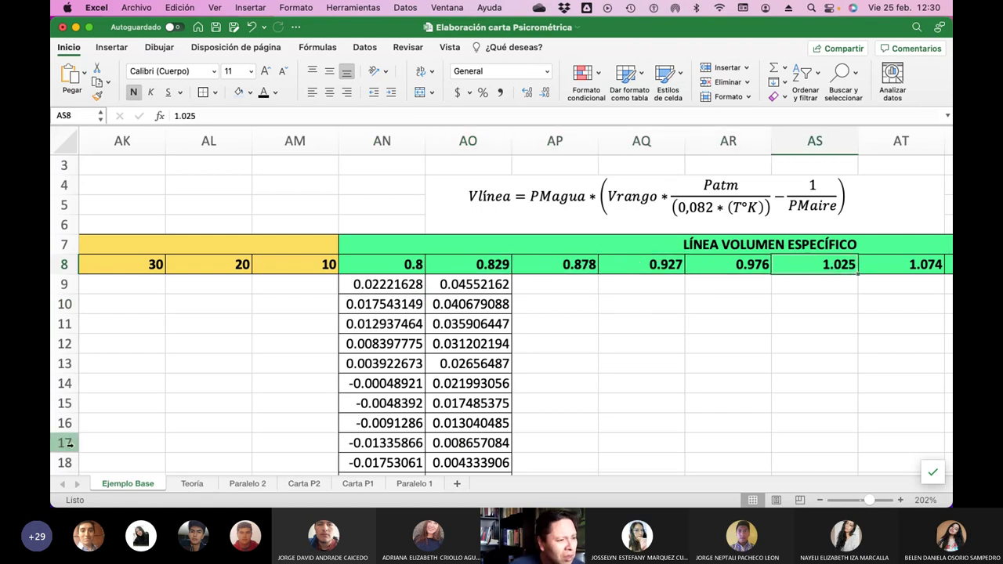
Review the specific volume values for the 100 to 70 ranges in columns AD to AG of Ejemplo Base.
scroll(353, 375, "left", 7)
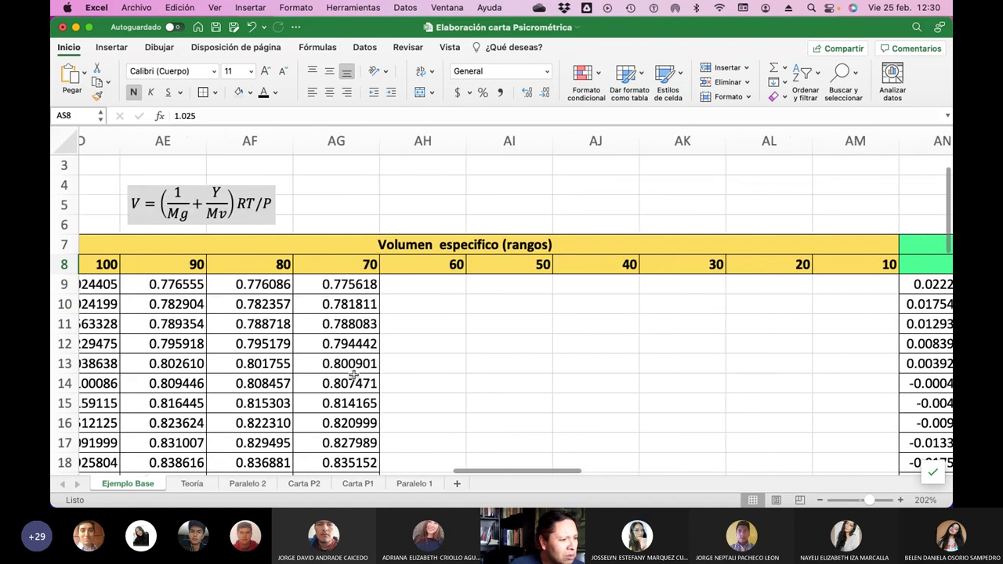
scroll(353, 375, "left", 3)
scroll(354, 374, "down", 4)
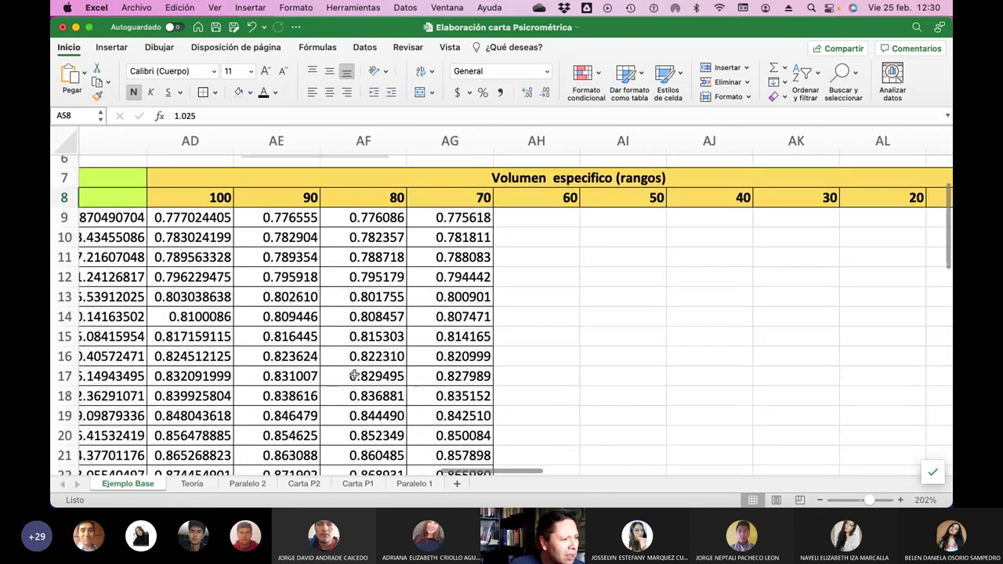
scroll(372, 315, "down", 20)
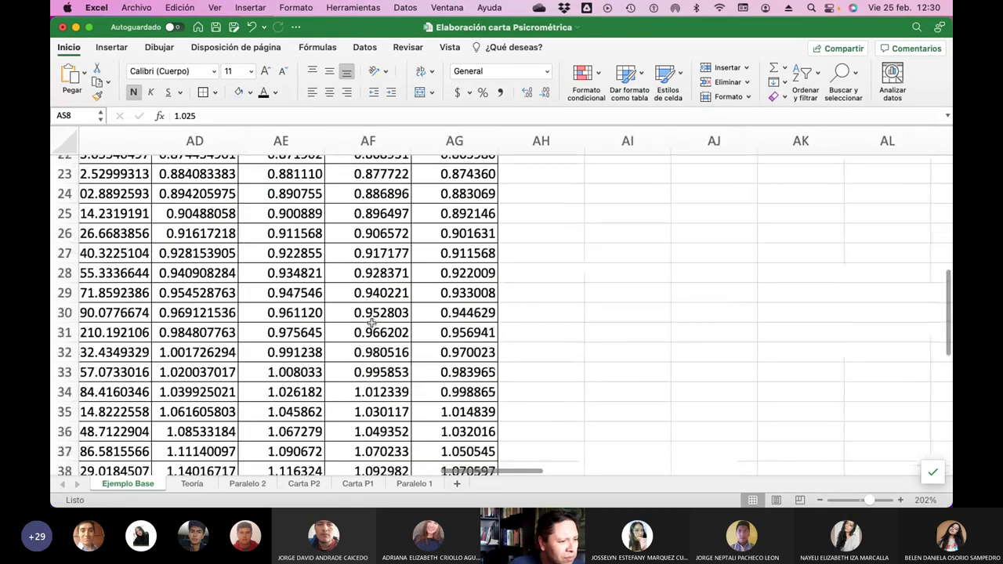
scroll(372, 321, "up", 12)
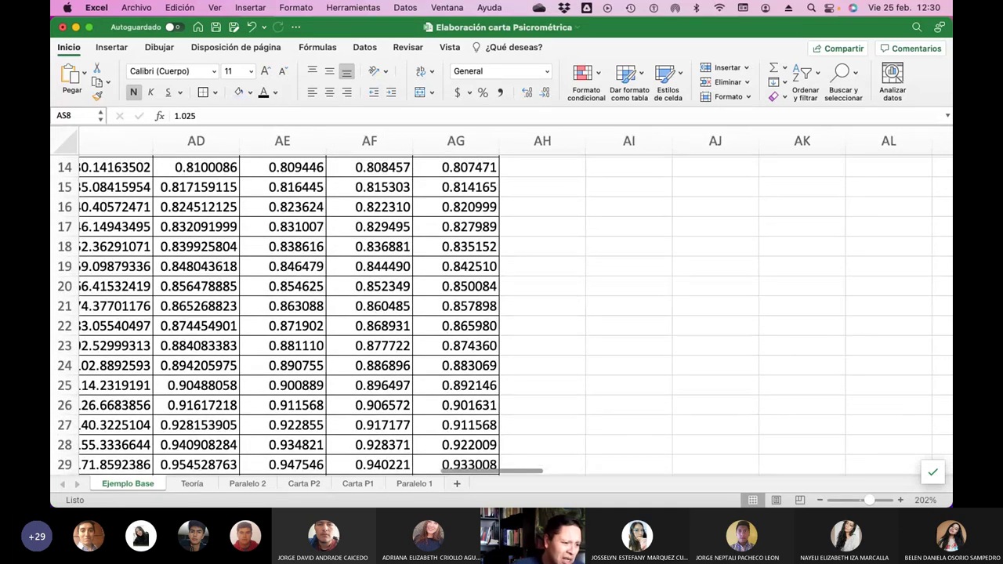
On the Paralelo 1 sheet, start the volume range headers beside the 10% column with 0.80 in AH8 and 0.85 in AI8.
left_click(414, 483)
scroll(461, 445, "right", 8)
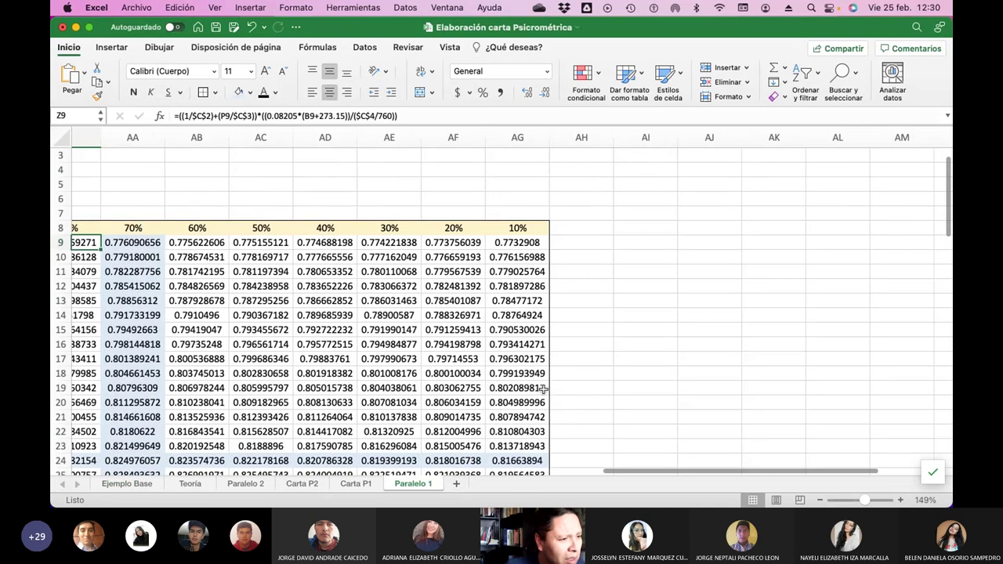
left_click(567, 229)
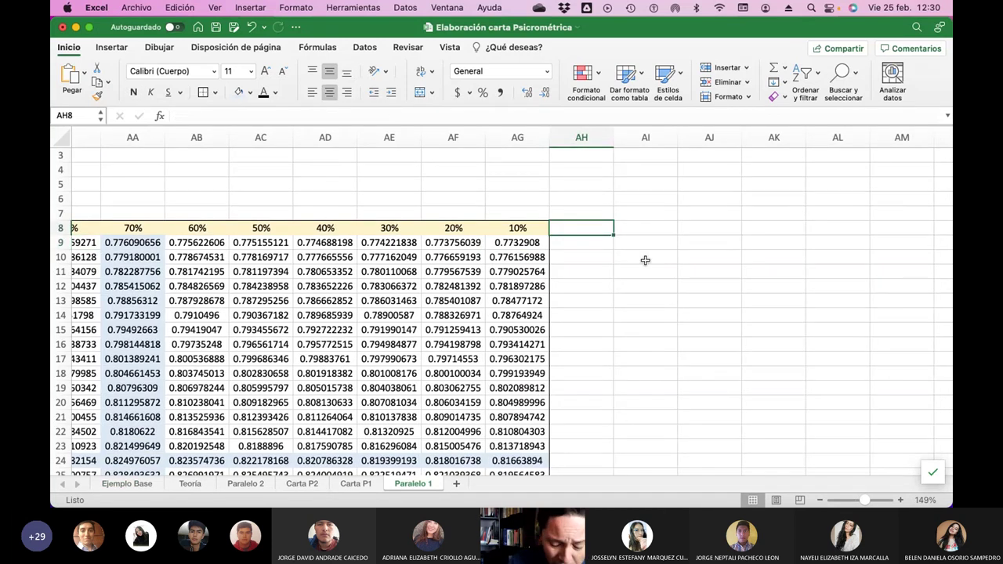
type("0.80")
key("Return")
key("Up")
key("Right")
type("0.85")
key("Return")
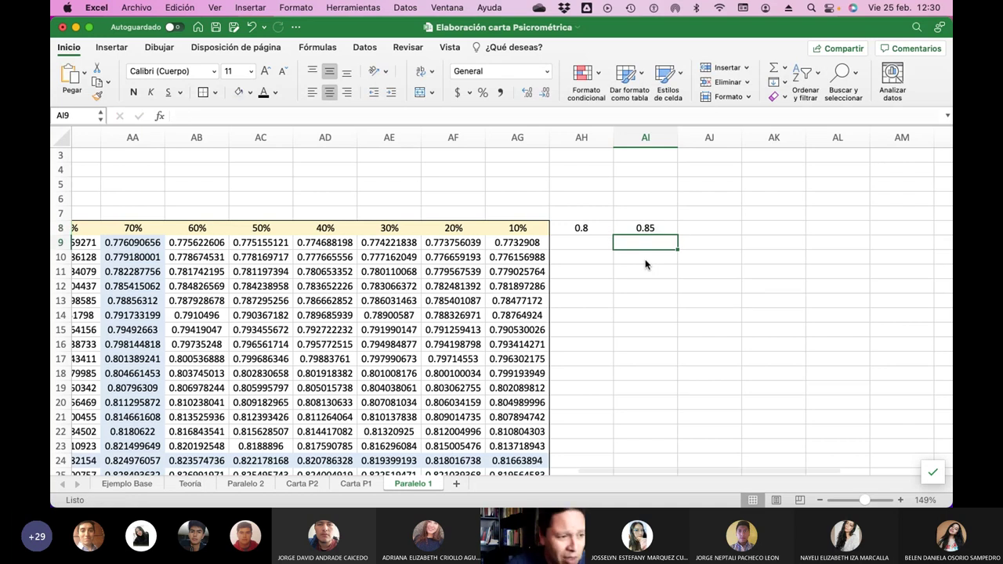
Change the range header in AI8 to 0.825 and continue the row with 0.85 in AJ8 and 0.875 in AK8.
key("Up")
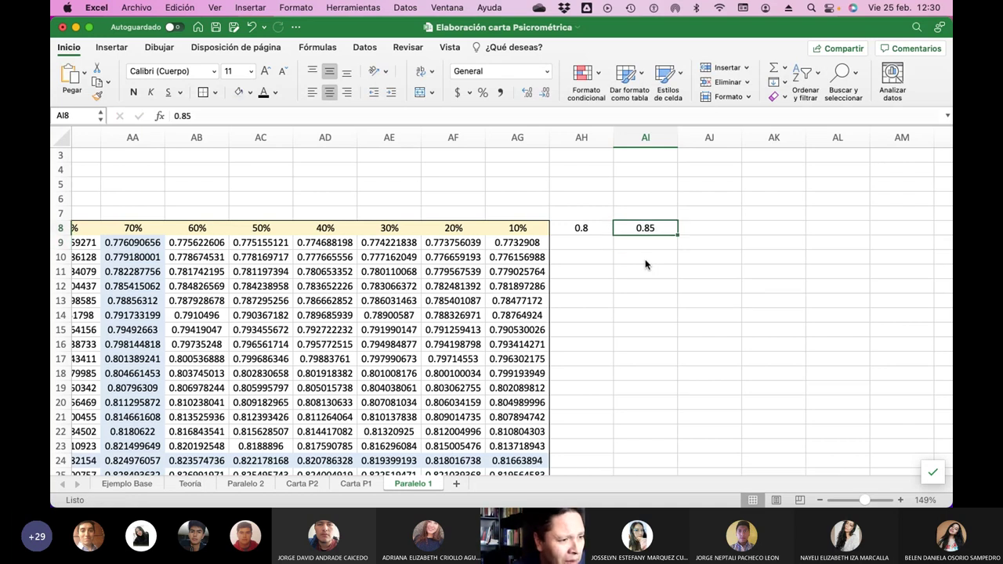
type("0.825")
key("Tab")
type("0.")
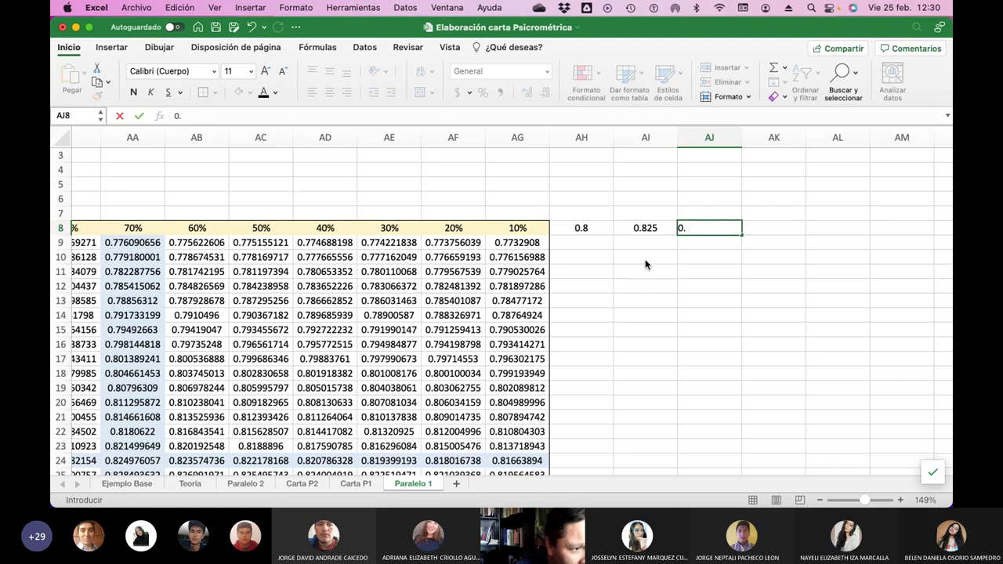
key("Return")
key("Up")
key("Right")
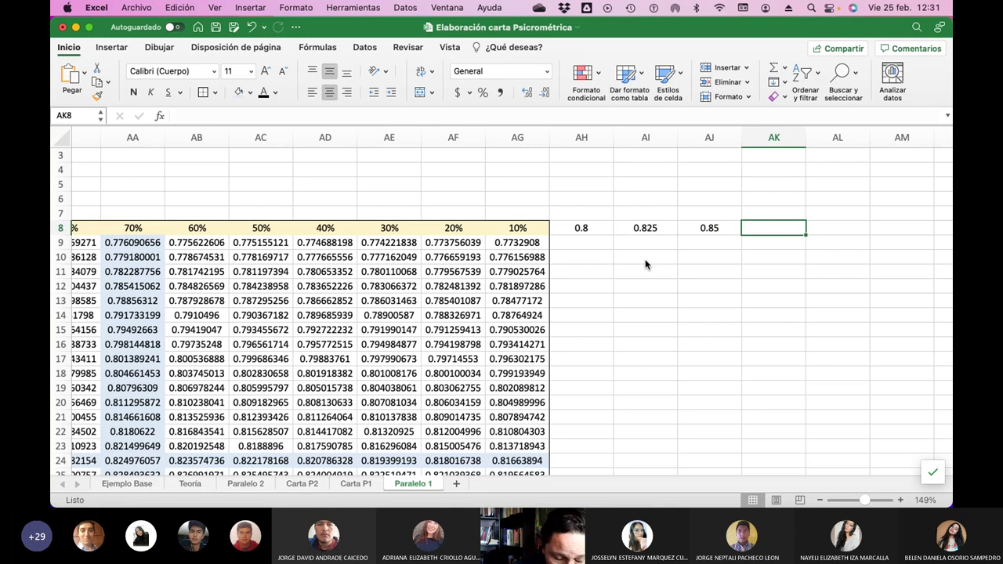
type("0.875")
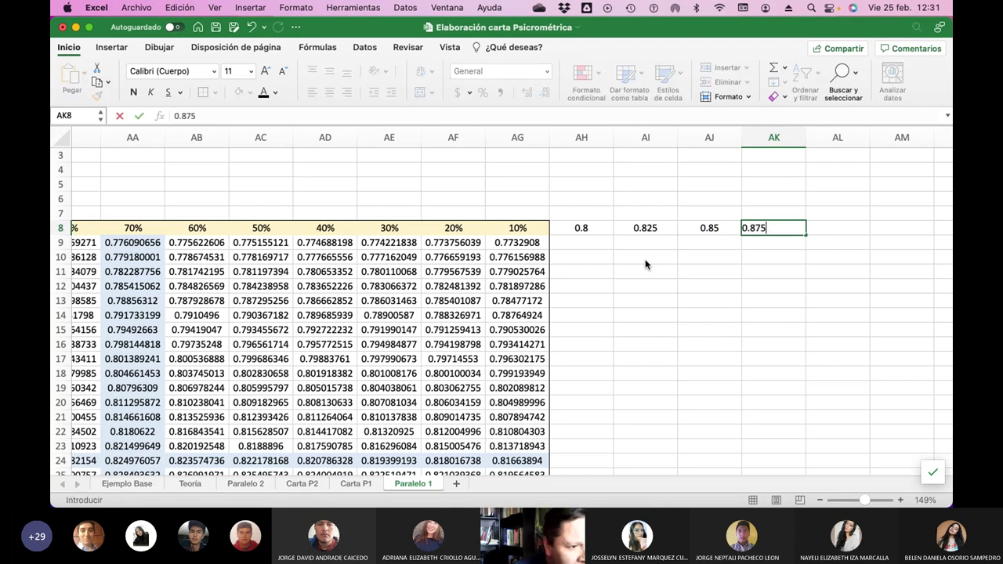
Complete the specific volume headings in row 8 with 0.875, 0.90, 0.925 and 0.95 in cells AK8 to AN8.
key("Return")
key("Up")
key("Right")
type("0.90")
key("Return")
key("Up")
key("Right")
type("0")
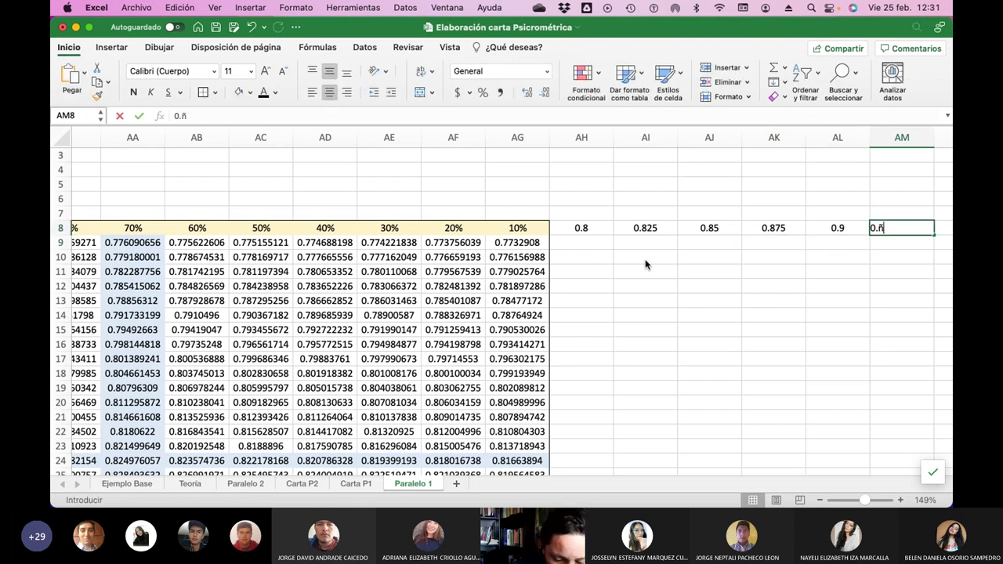
type(".925")
key("Return")
key("Up")
key("Right")
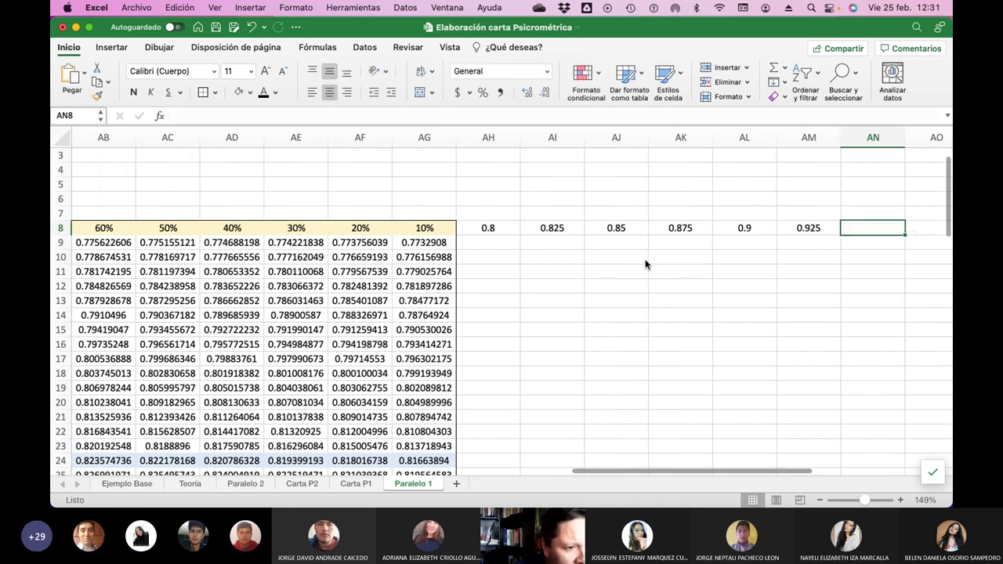
type("0.95")
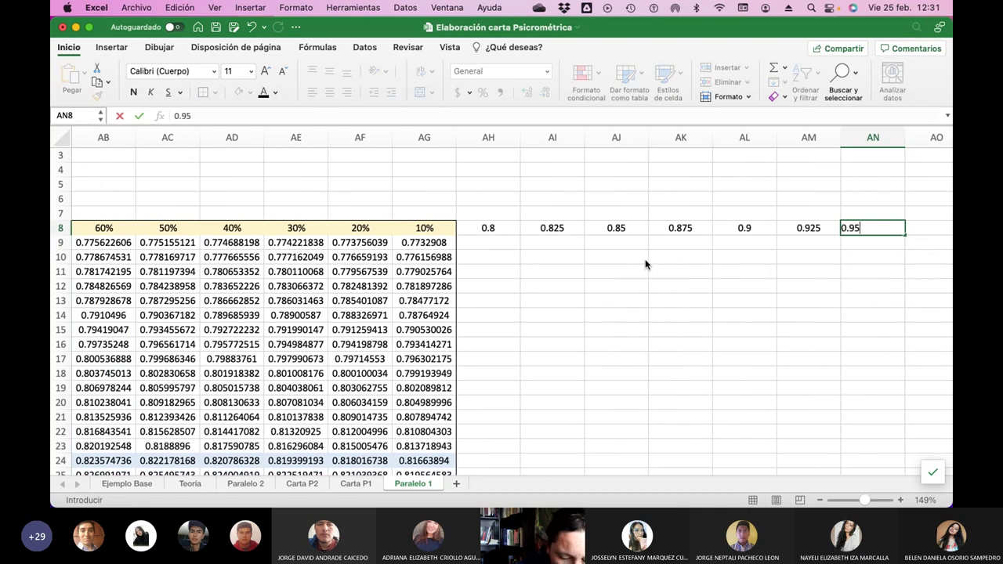
key("Return")
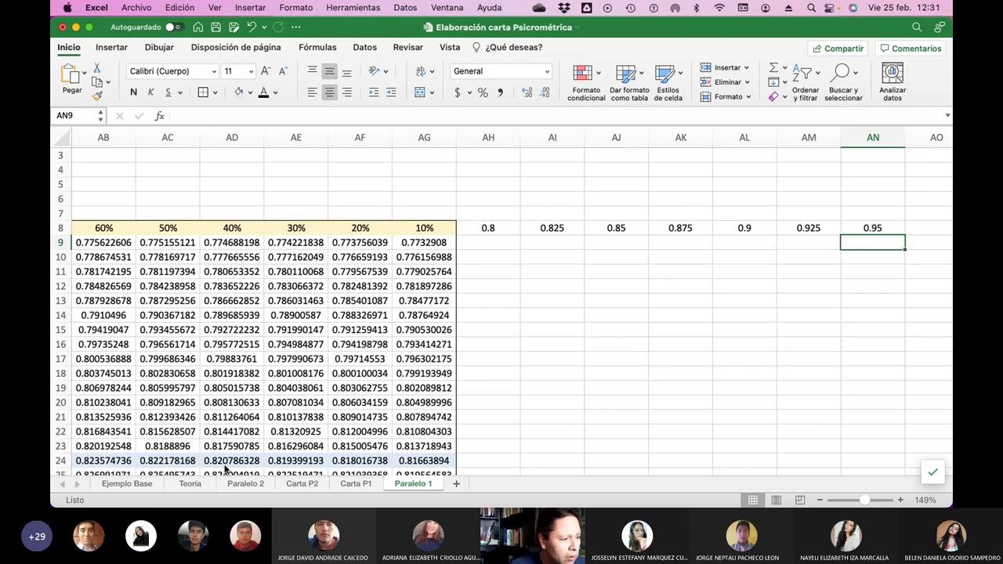
Examine the specific volume and saturation lines of the psychrometric chart on the Teoría sheet.
left_click(194, 485)
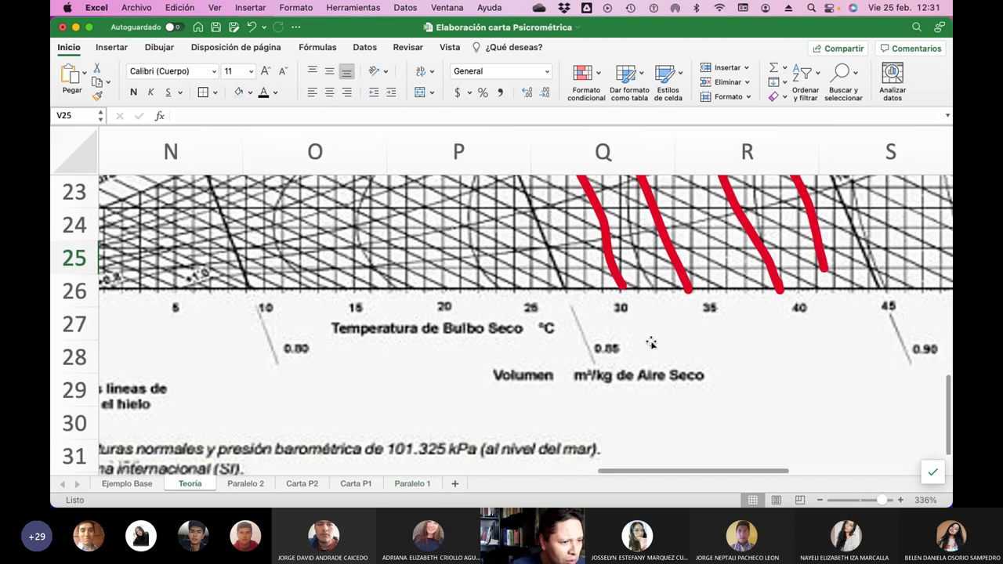
scroll(649, 343, "up", 5)
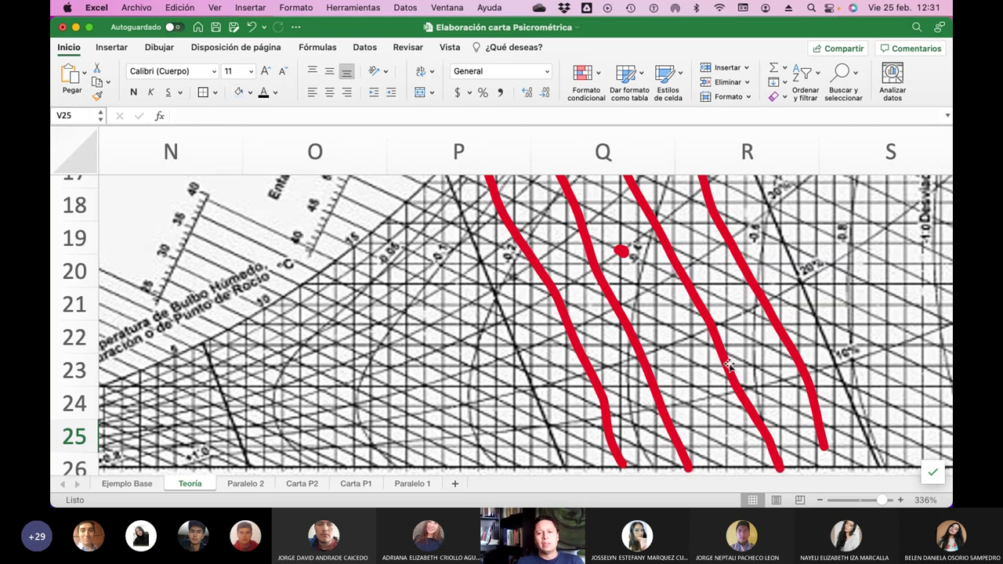
scroll(728, 364, "down", 1)
scroll(729, 364, "left", 2)
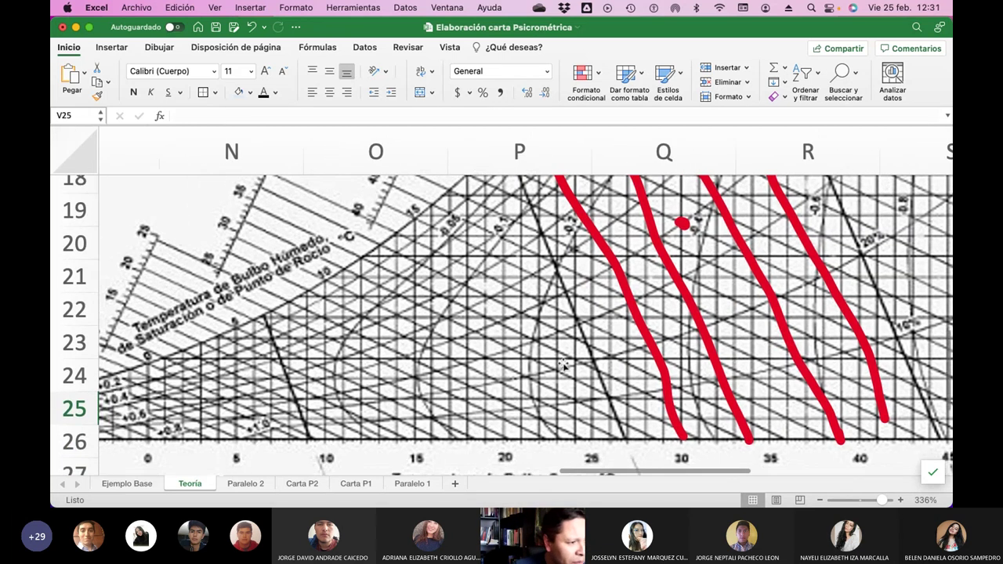
scroll(494, 353, "up", 10)
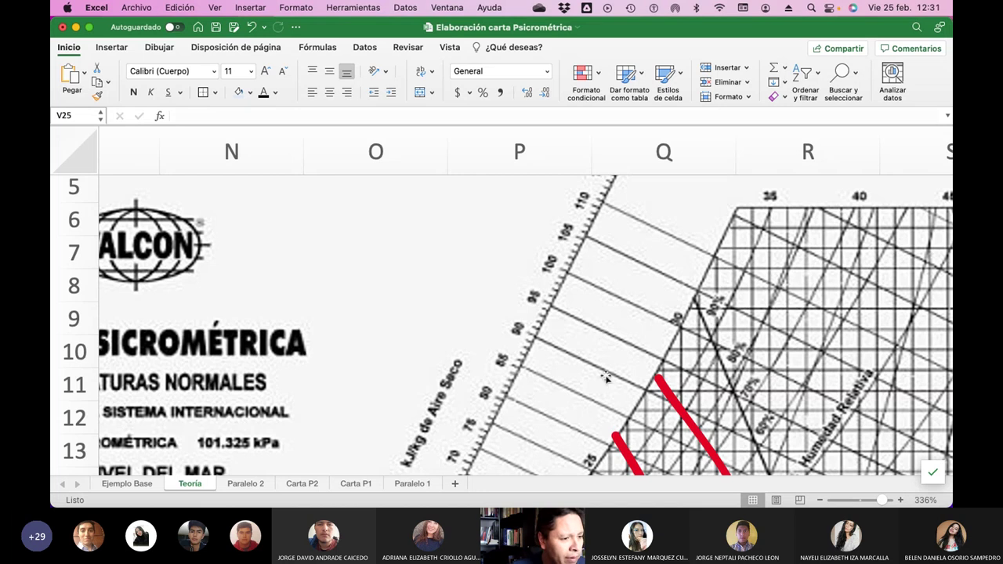
scroll(605, 378, "down", 8)
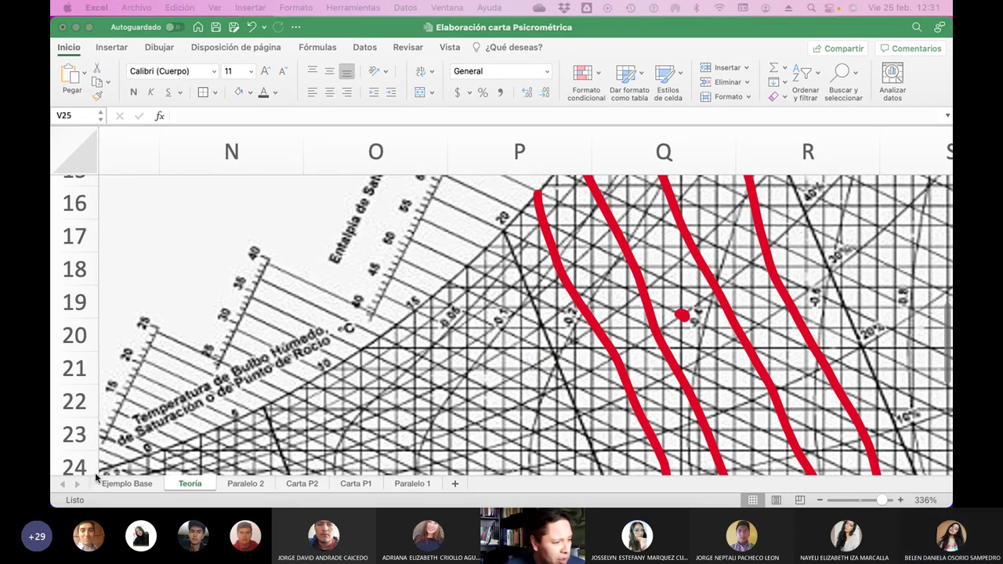
left_click(188, 483)
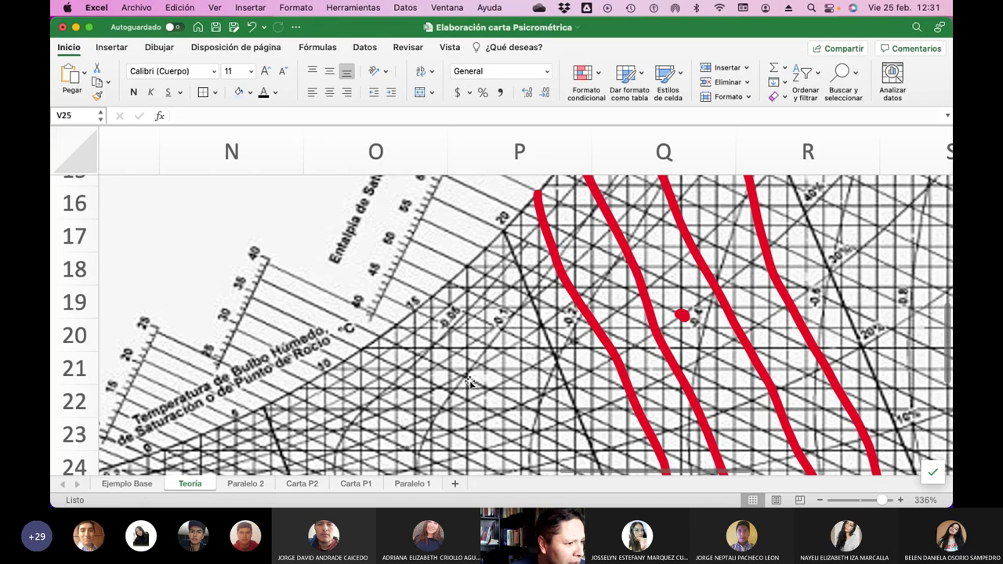
Copy the Vlínea equation box from the Ejemplo Base sheet to Paralelo 1, placing it above the headings starting at AH8.
left_click(127, 483)
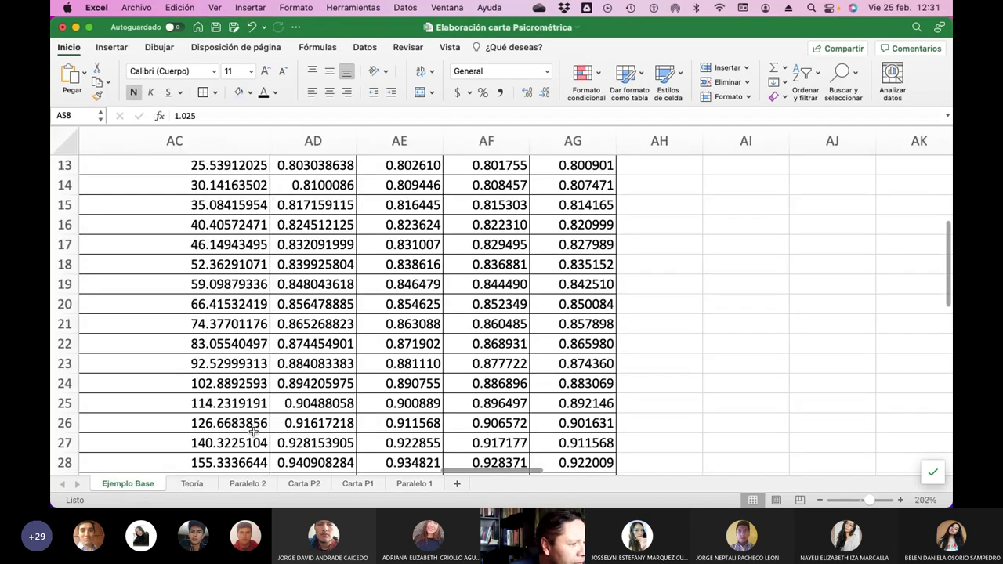
scroll(505, 286, "up", 5)
scroll(505, 286, "right", 10)
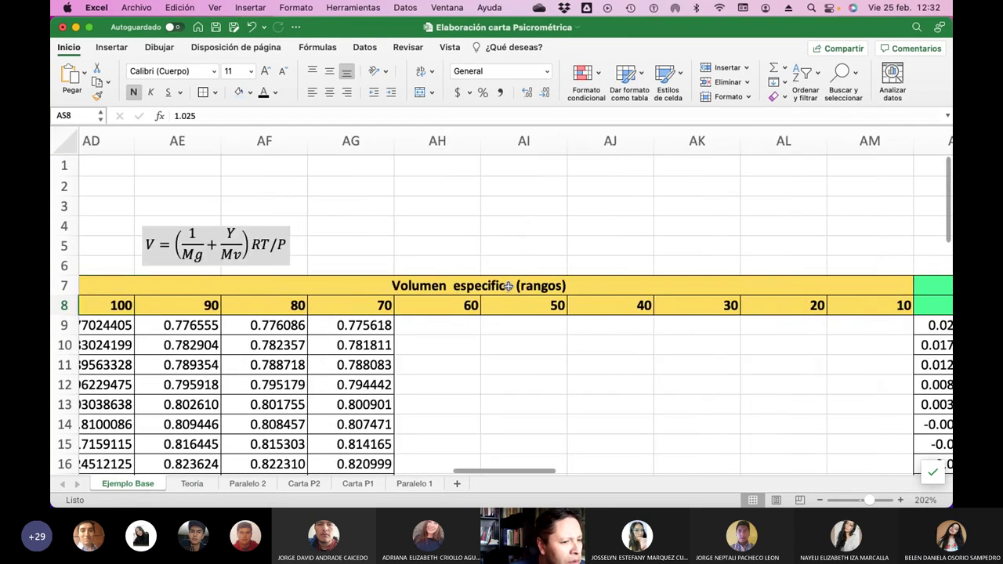
scroll(511, 285, "right", 2)
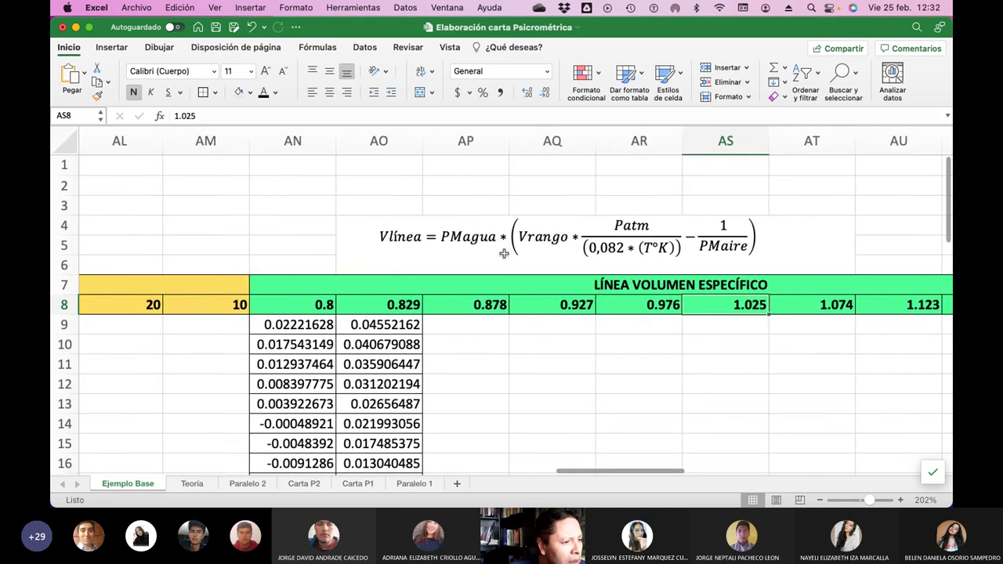
left_click(505, 252)
left_click(504, 253)
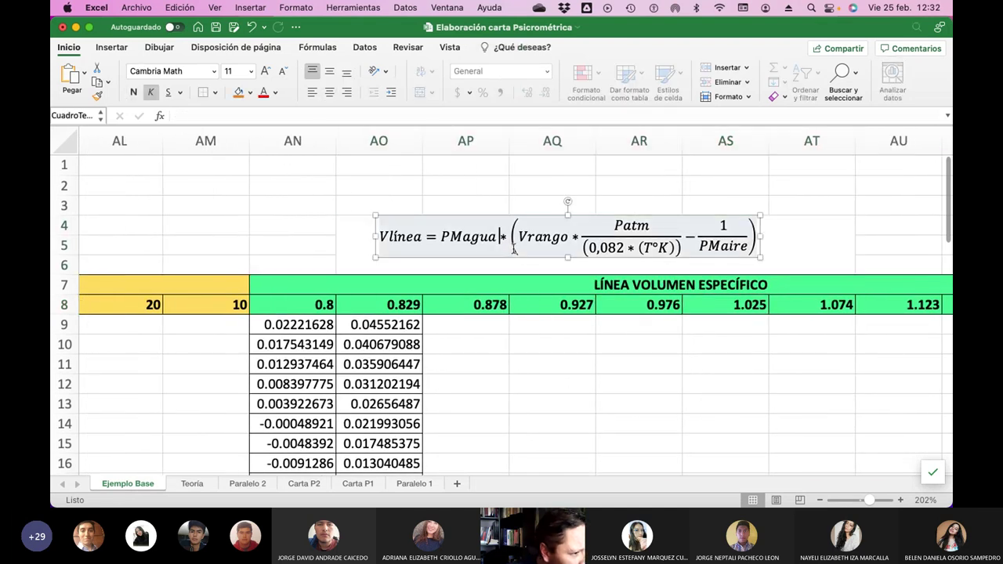
left_click(510, 258)
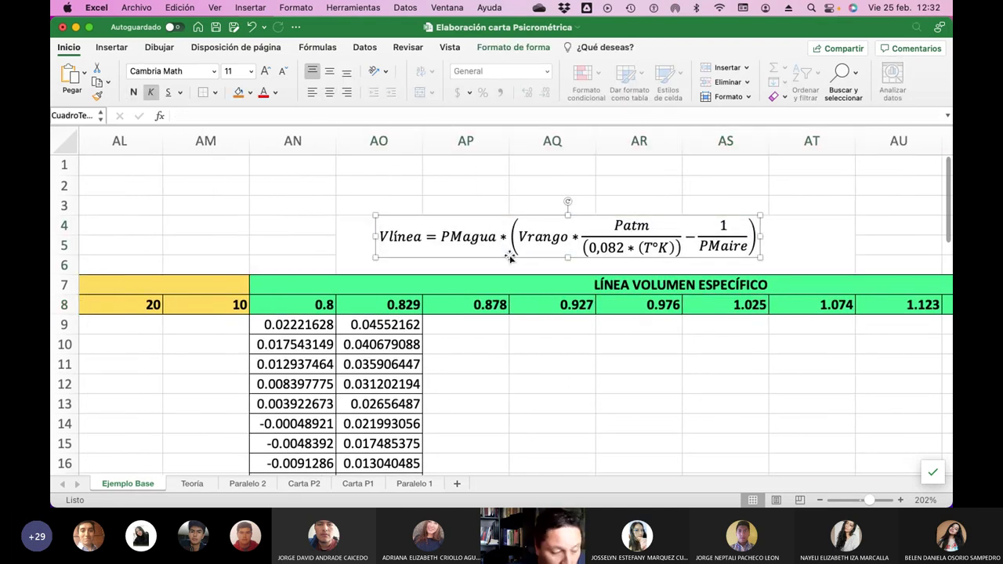
left_click(414, 484)
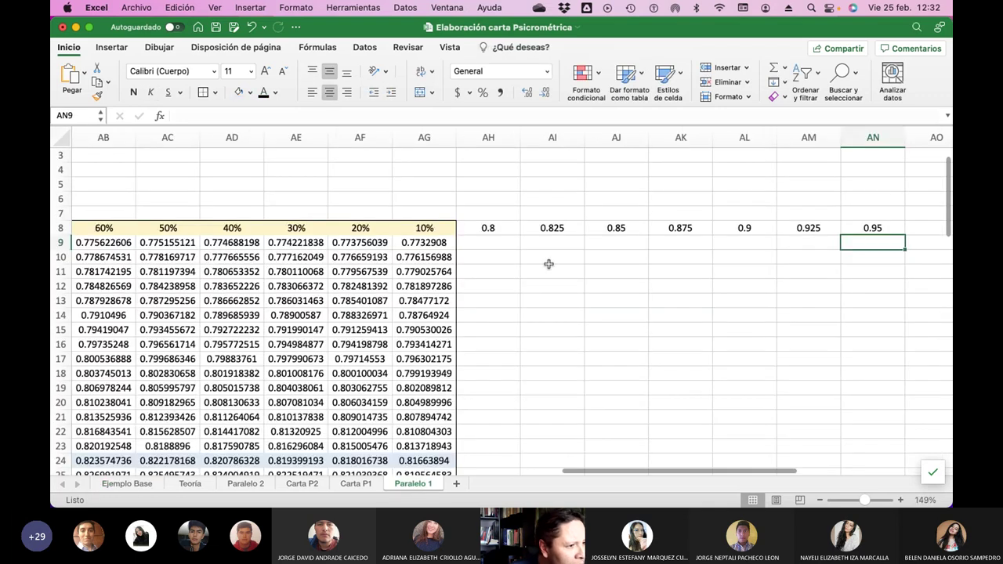
key("super+v")
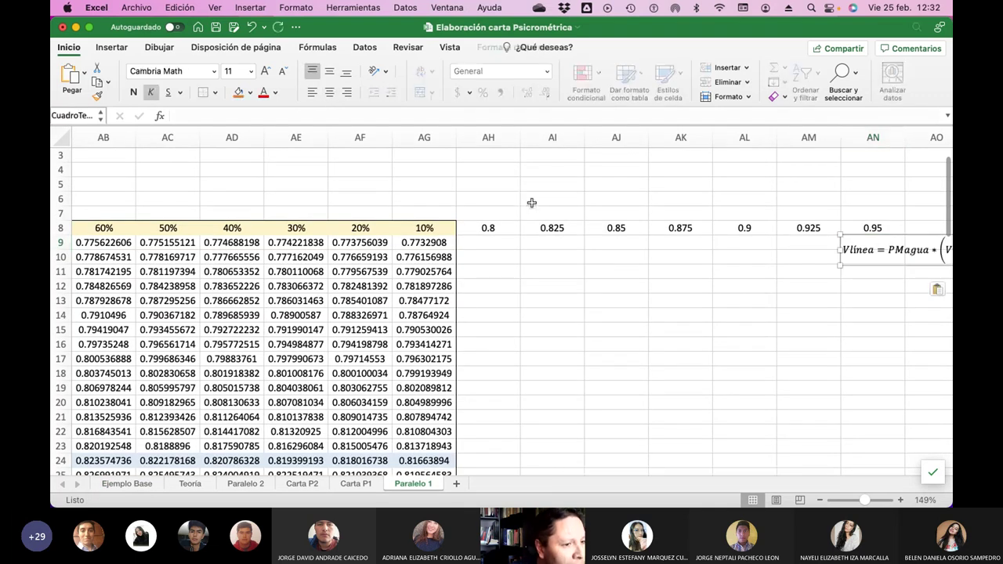
left_click_drag(863, 267, 486, 206)
Fill the specific volume headings in AH8:AN8 with light gray.
left_click(513, 232)
key("shift+Right")
key("shift+Right")
key("shift+Right")
key("shift+Right")
key("shift+Right")
key("shift+Right")
key("shift+Right")
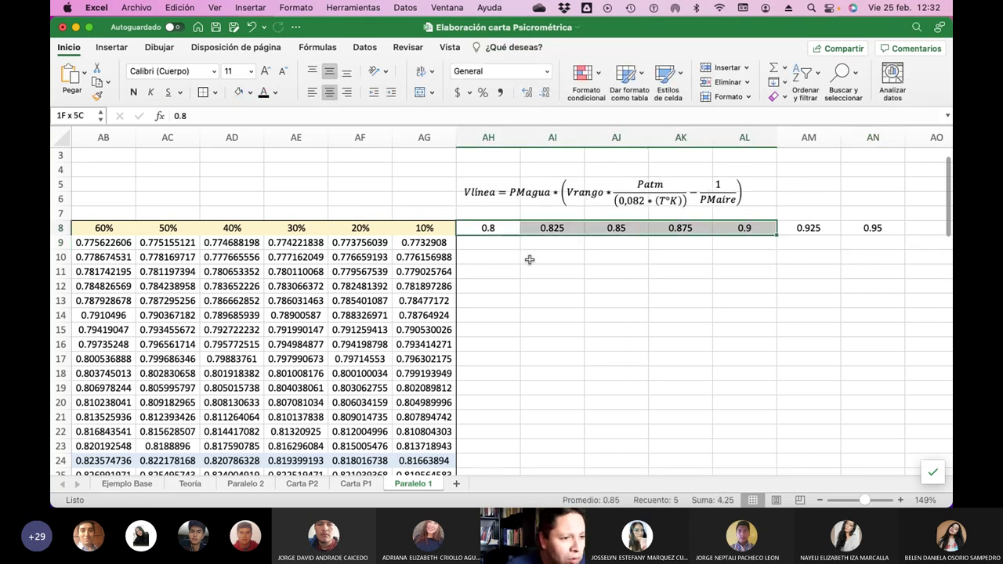
key("shift+Down")
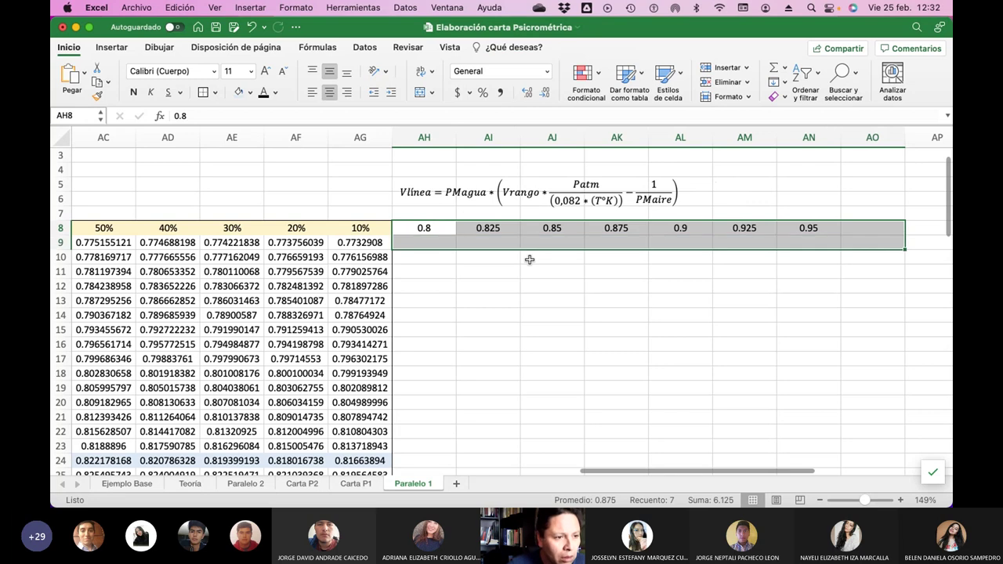
key("shift+Up")
key("shift+Left")
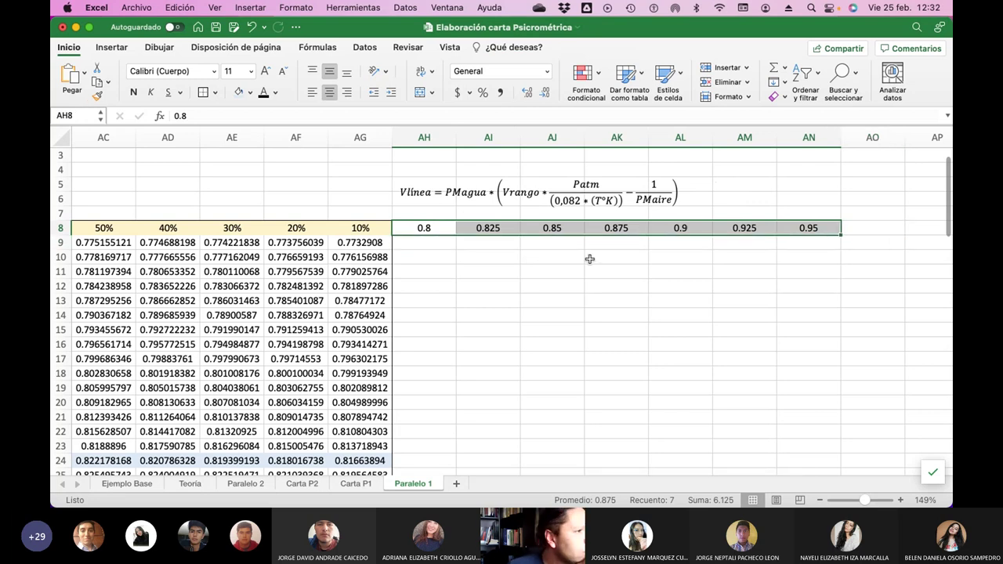
left_click(250, 93)
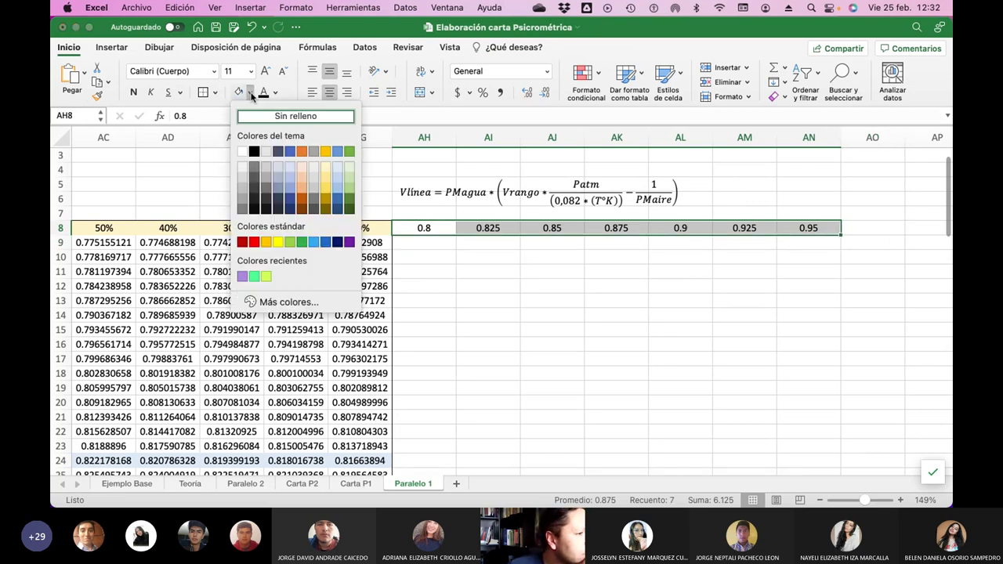
left_click(314, 169)
left_click(477, 260)
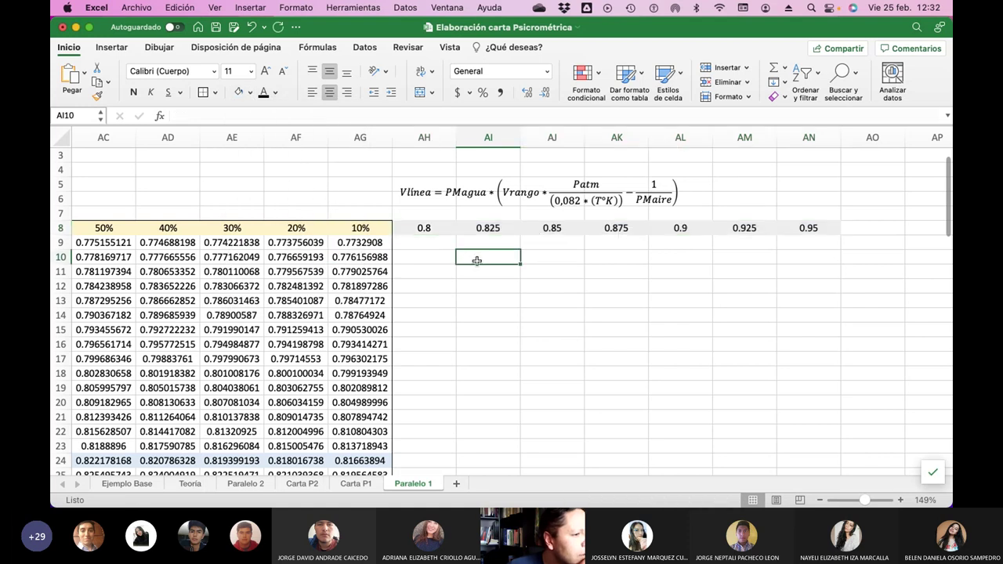
left_click(432, 231)
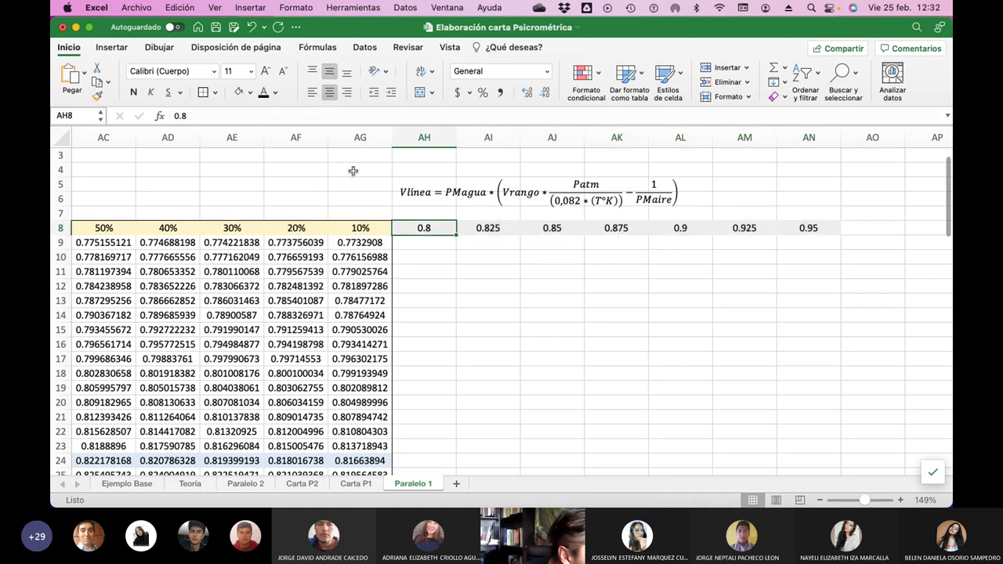
left_click(274, 93)
left_click(280, 152)
left_click(471, 290)
Fill the specific volume headings in AH8:AN8 with light orange.
left_click_drag(407, 229, 812, 228)
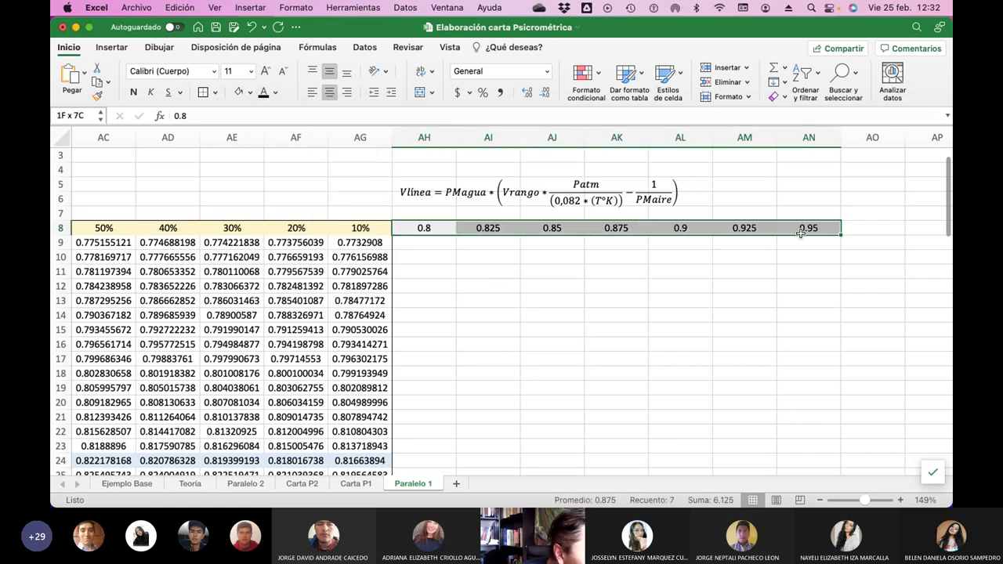
left_click(249, 94)
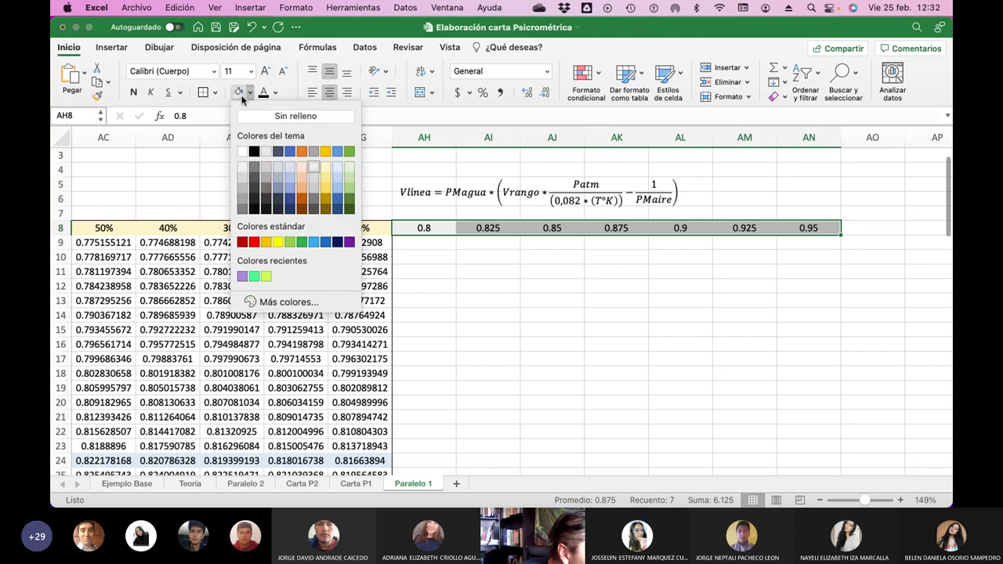
left_click(314, 168)
left_click(610, 316)
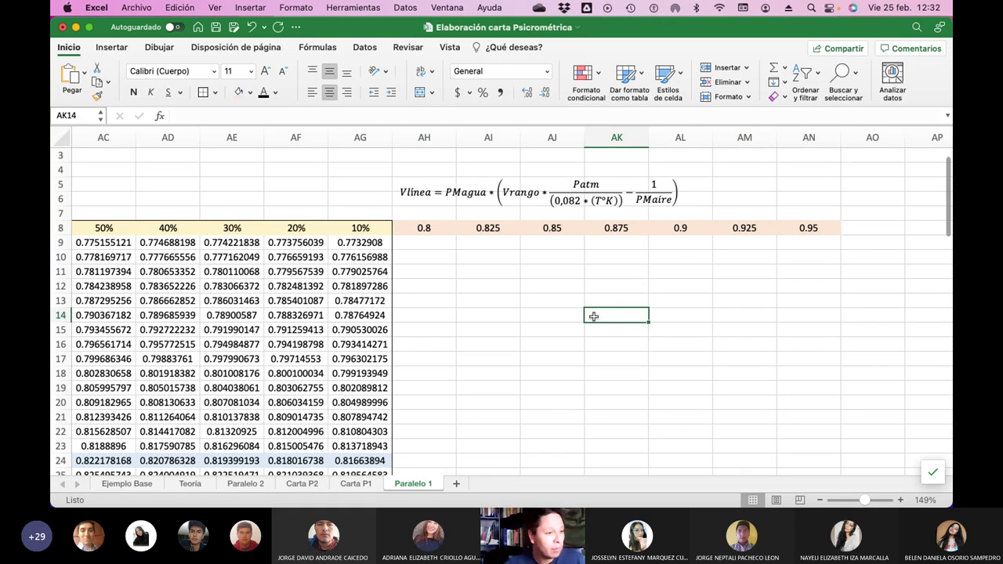
Start the Vlínea formula in AH9 with the empty bracket structure =()*(()*()-()).
left_click(431, 243)
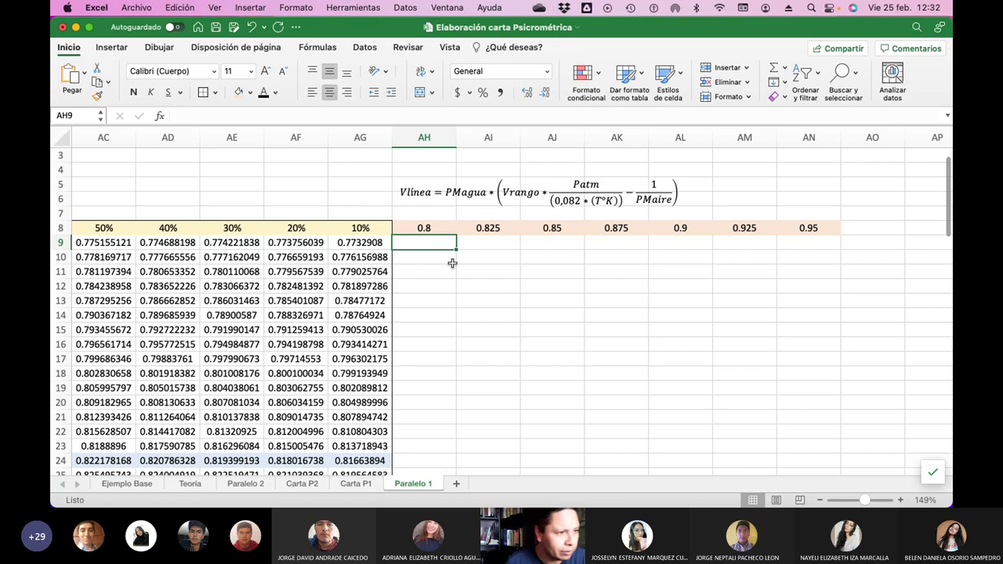
type("=")
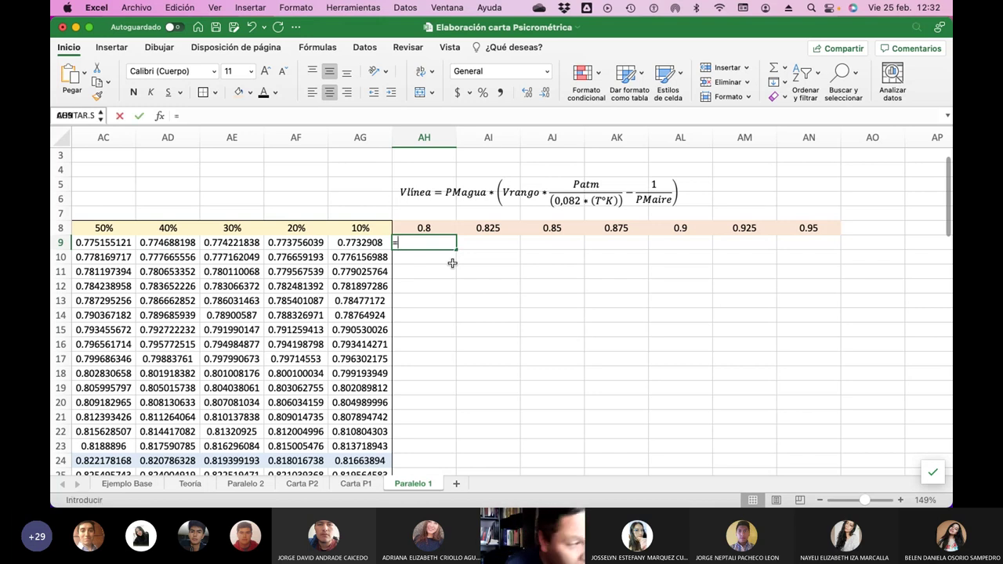
type("()+()")
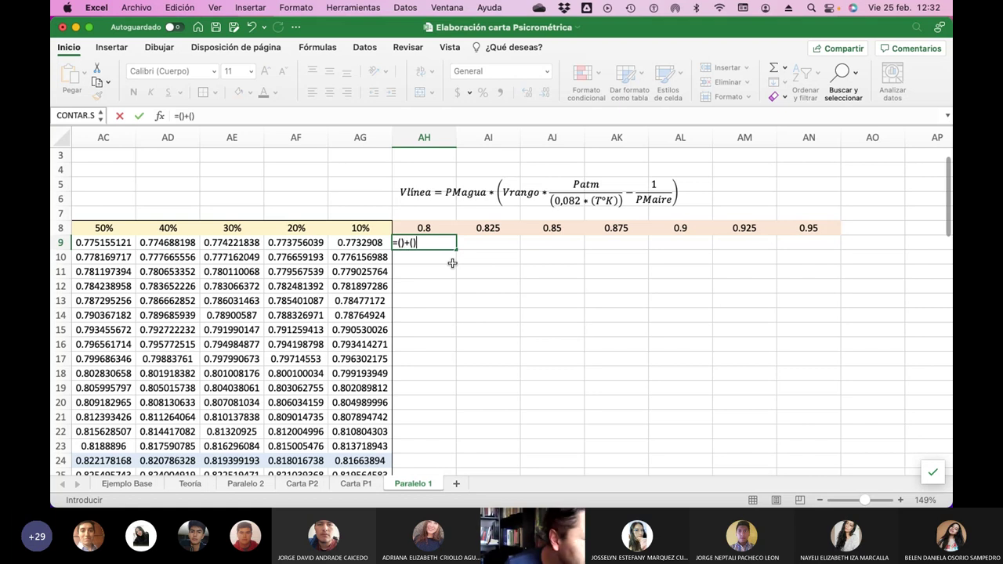
key("BackSpace")
key("BackSpace")
key("BackSpace")
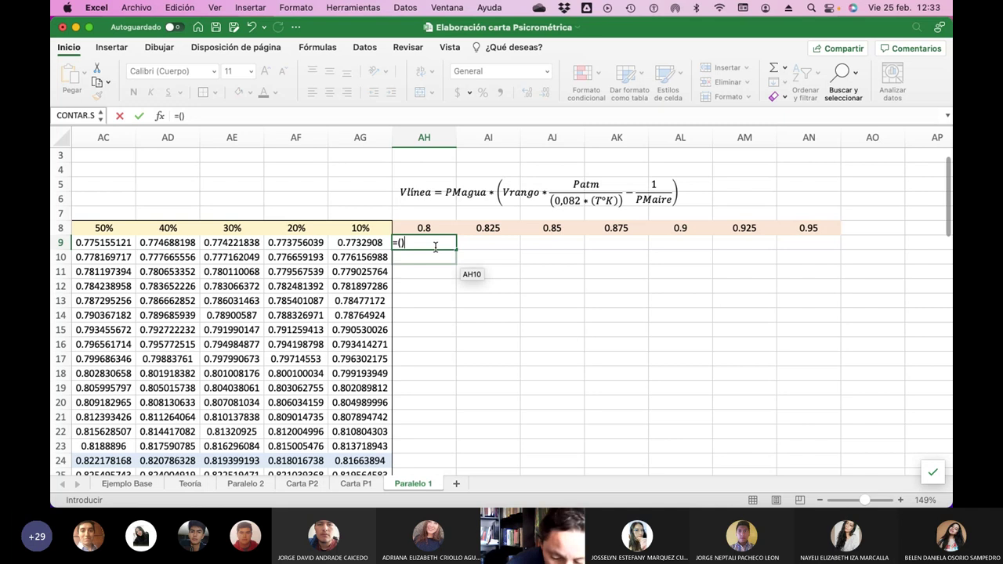
type("*()")
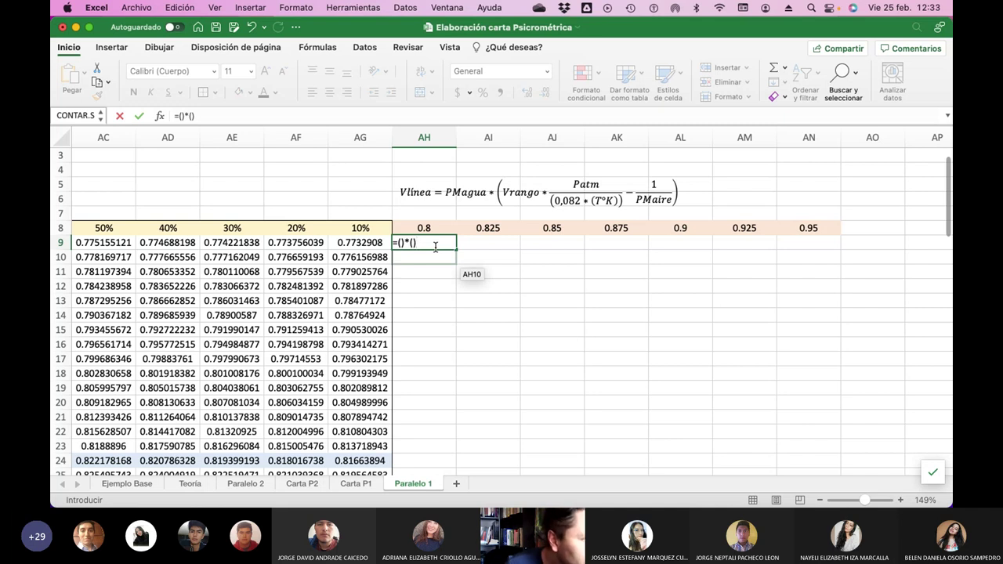
left_click(418, 248)
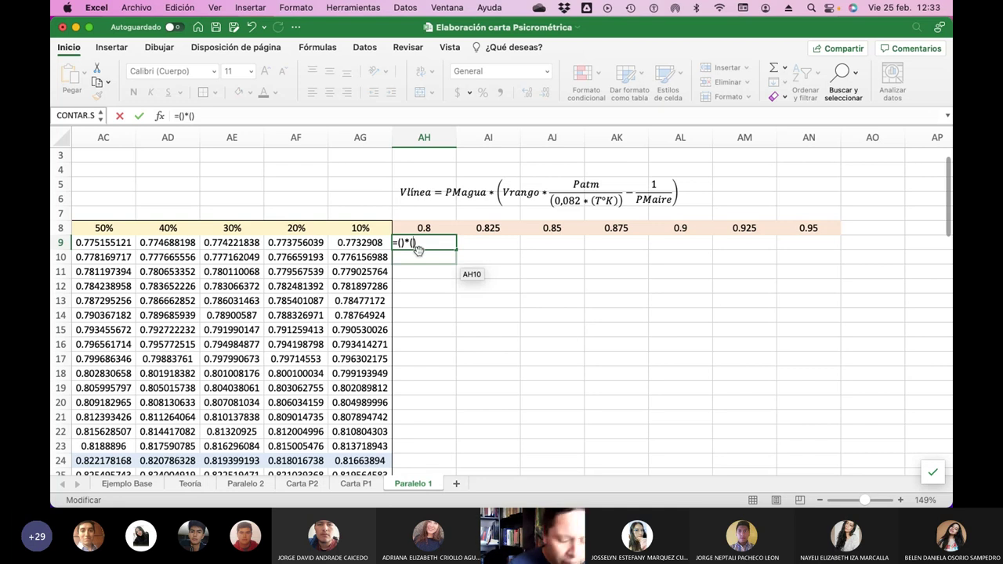
type("()*")
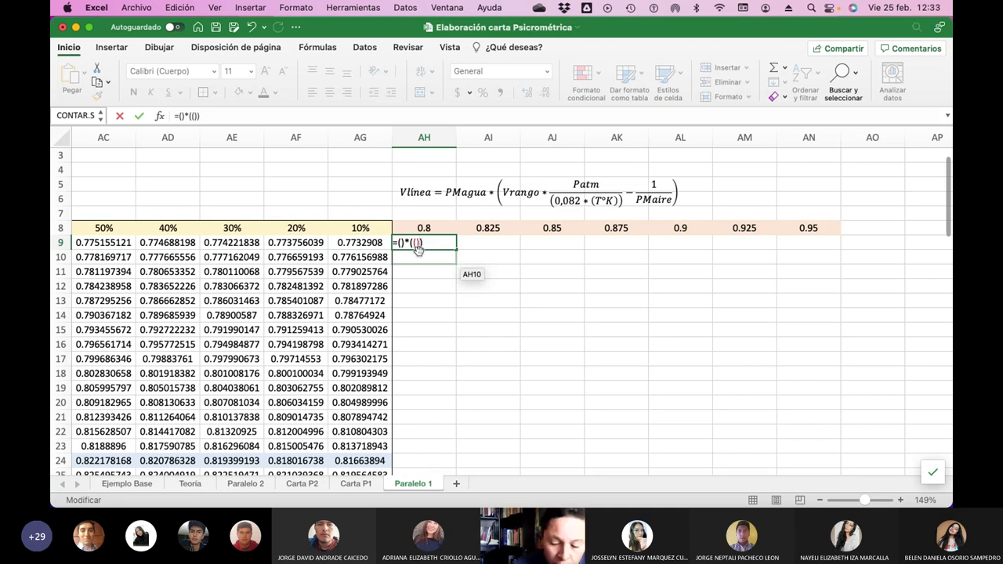
type("()*")
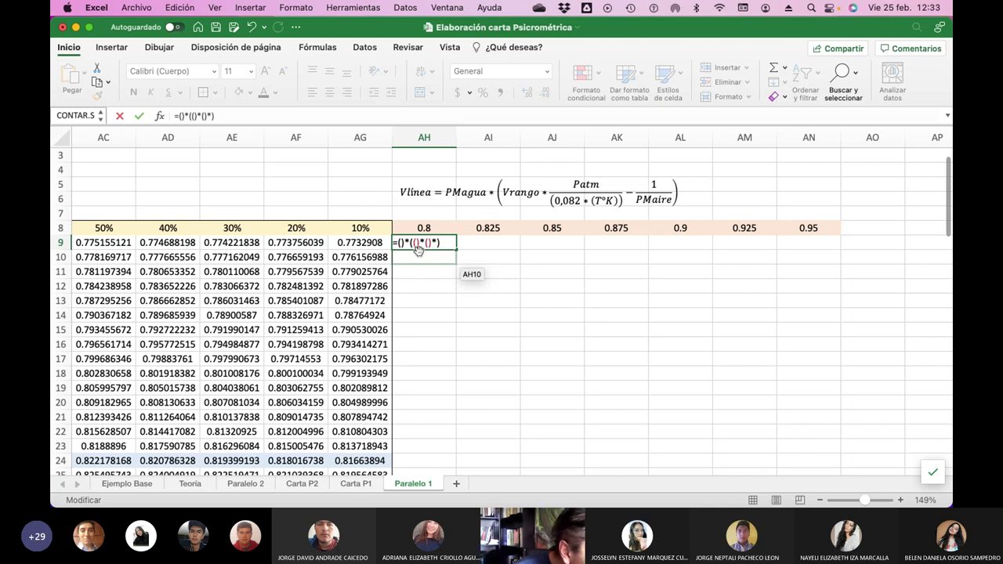
key("BackSpace")
type("-()")
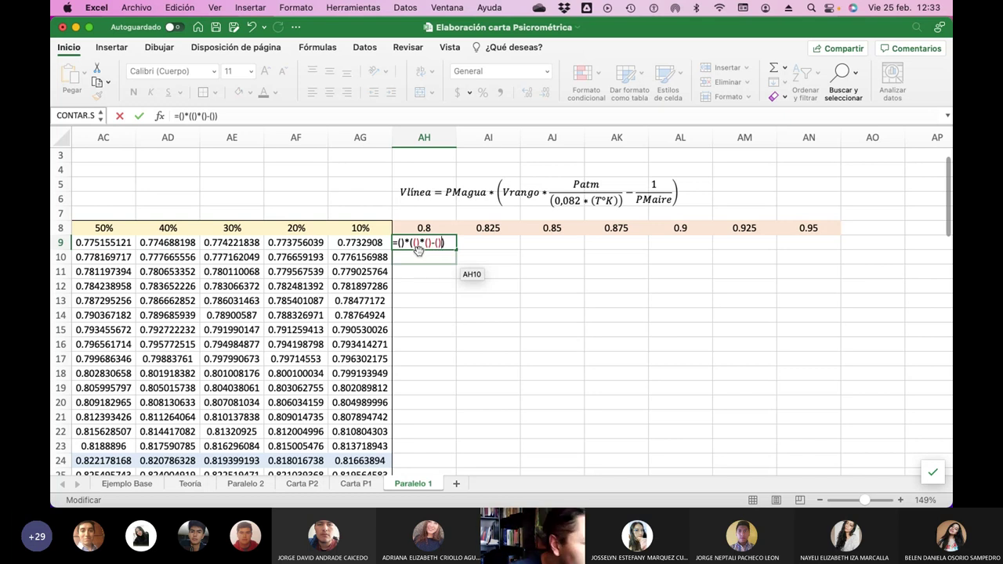
Fill the first bracket of the AH9 formula with the absolute reference $C$3 for the molecular weight of water.
left_click(402, 243)
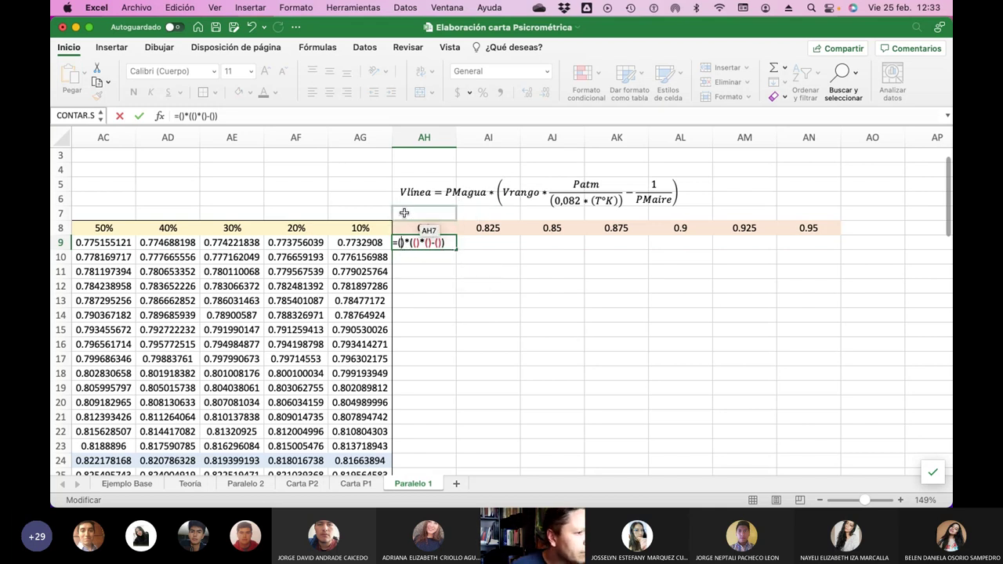
scroll(402, 210, "left", 2)
scroll(402, 210, "left", 10)
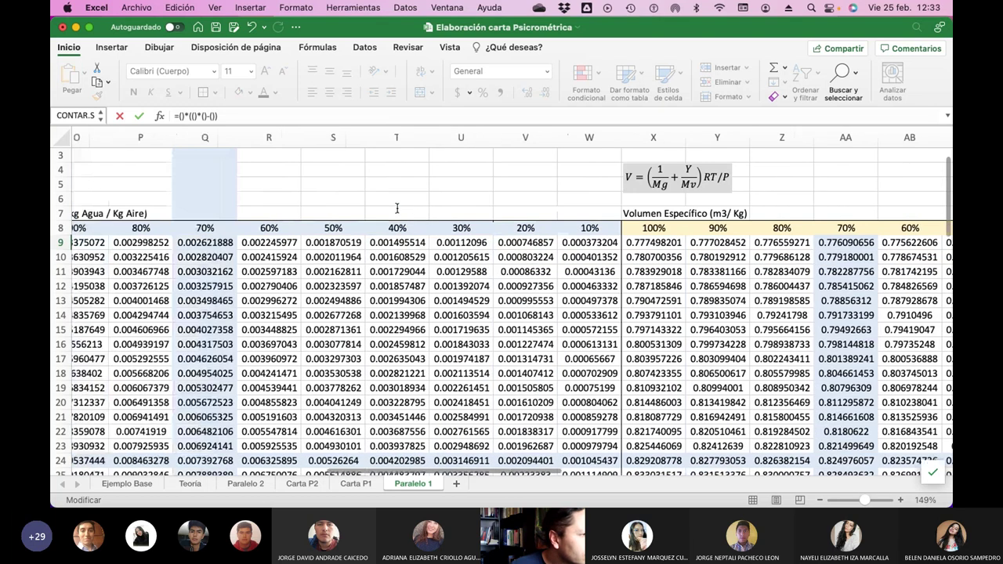
scroll(397, 208, "left", 10)
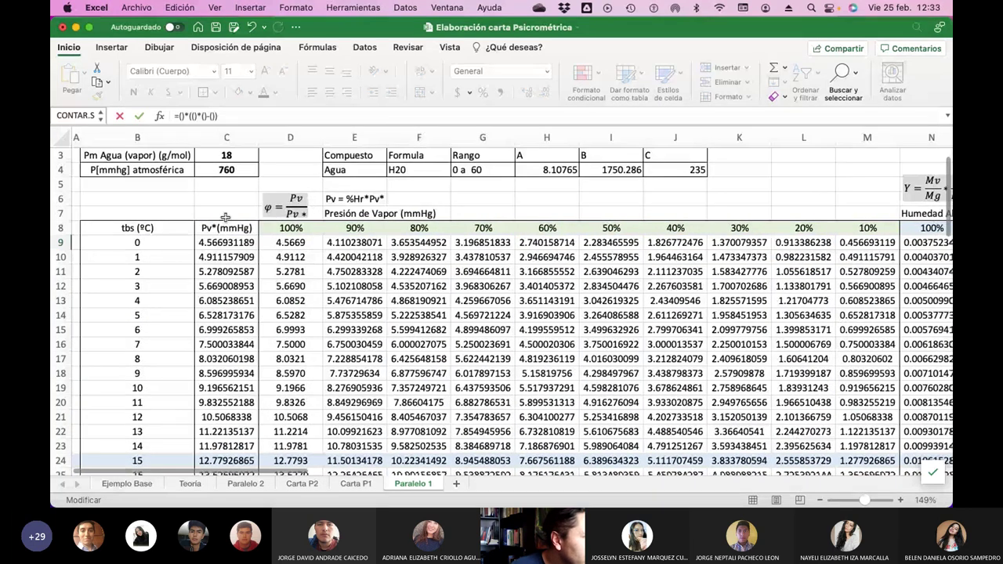
scroll(225, 217, "up", 2)
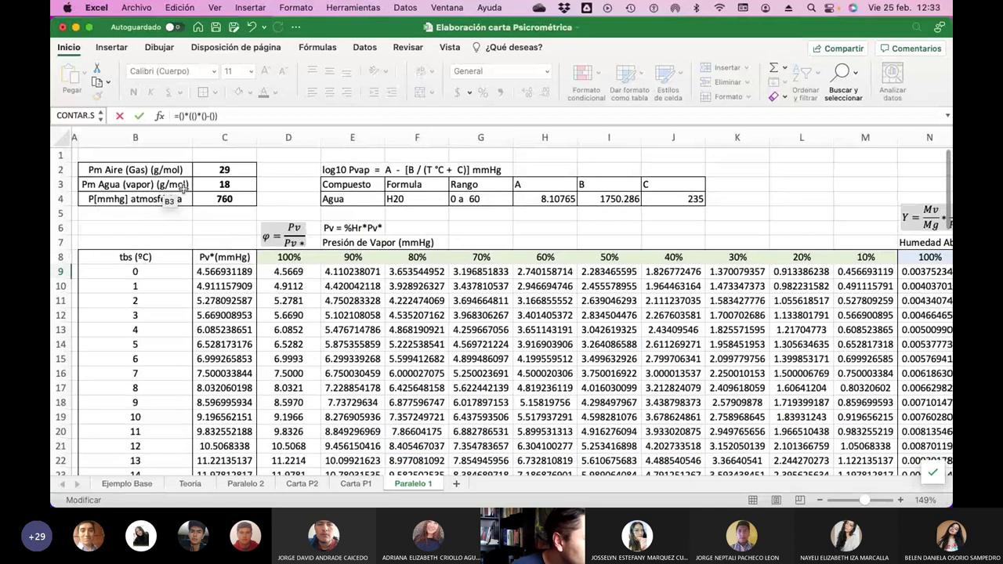
left_click(232, 185)
left_click(196, 116)
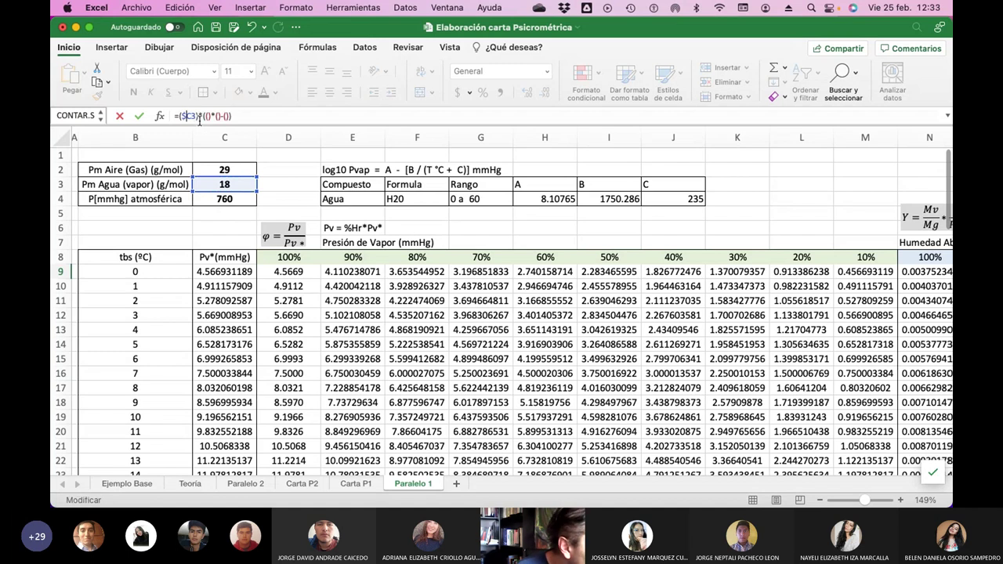
key("F4")
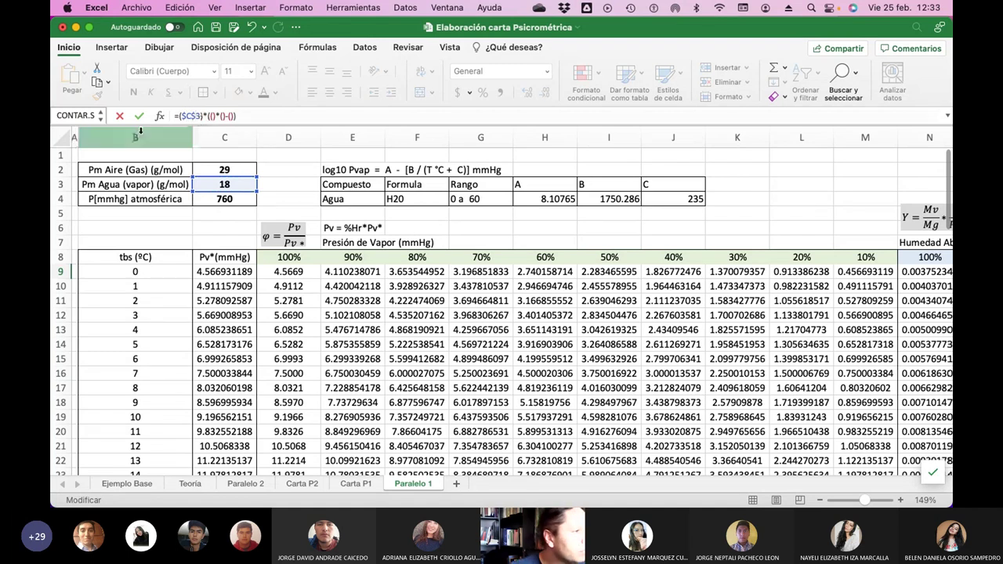
Reference the 0.8 heading in AH8 as the Vrango term of the formula.
scroll(523, 290, "right", 10)
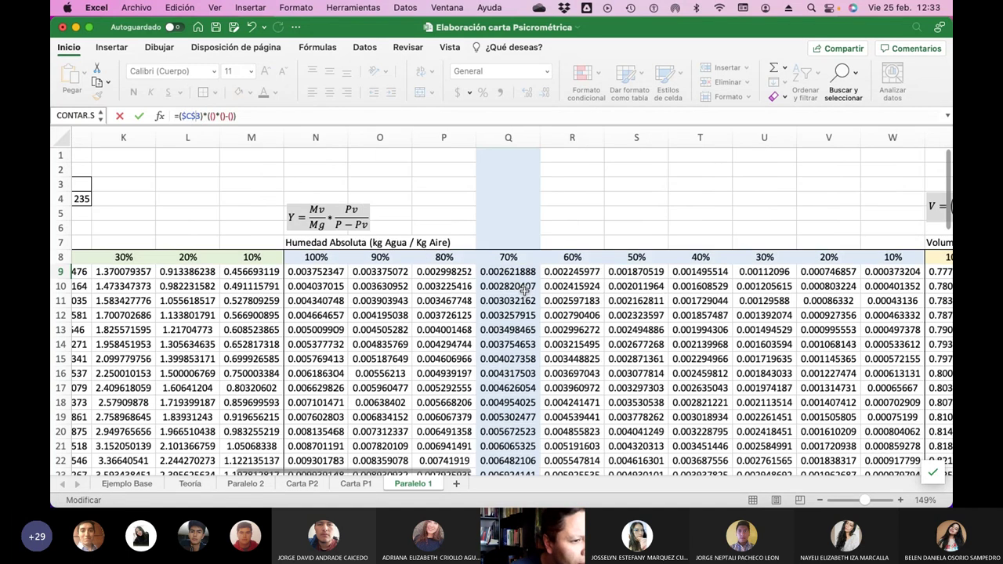
scroll(523, 290, "right", 15)
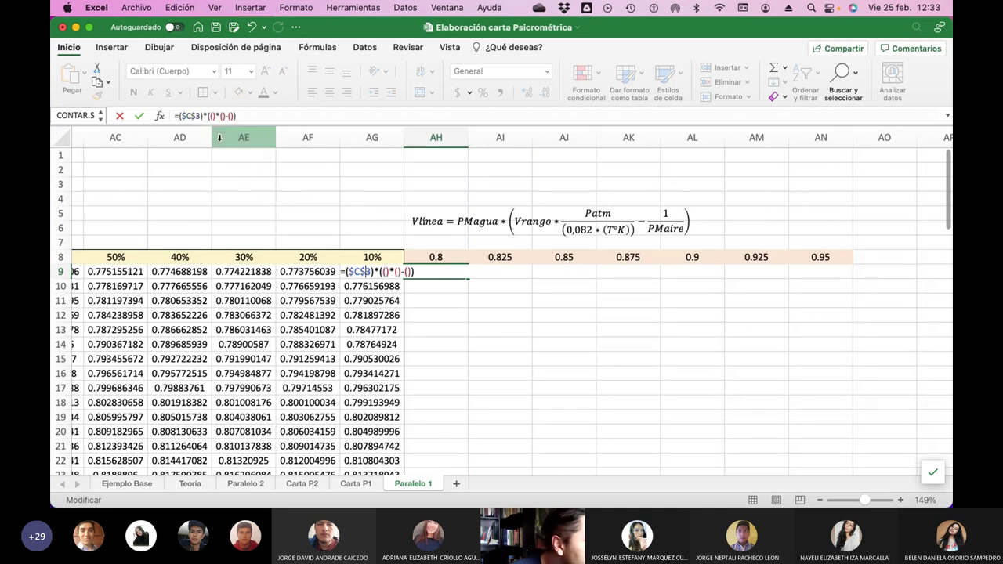
left_click(209, 116)
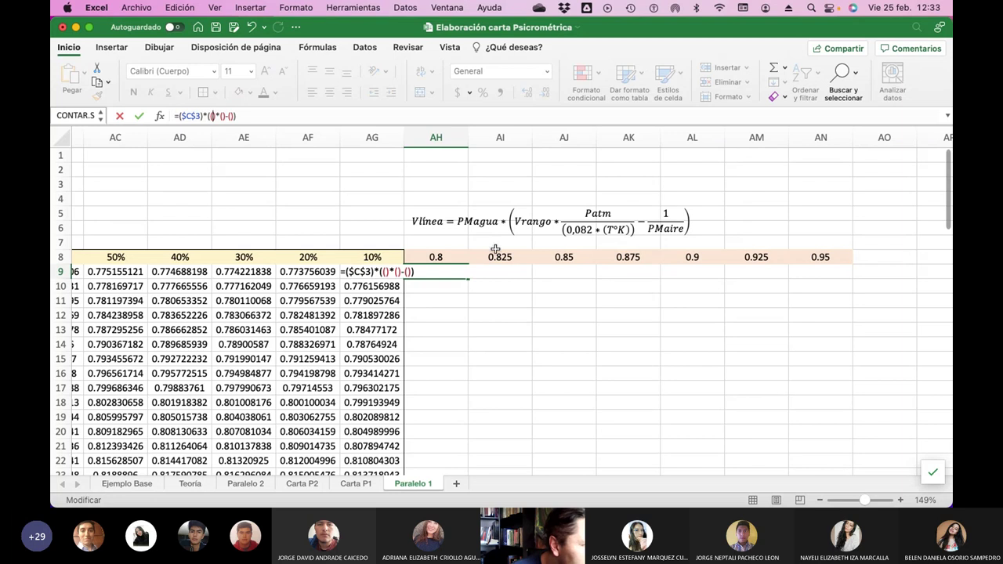
left_click(442, 256)
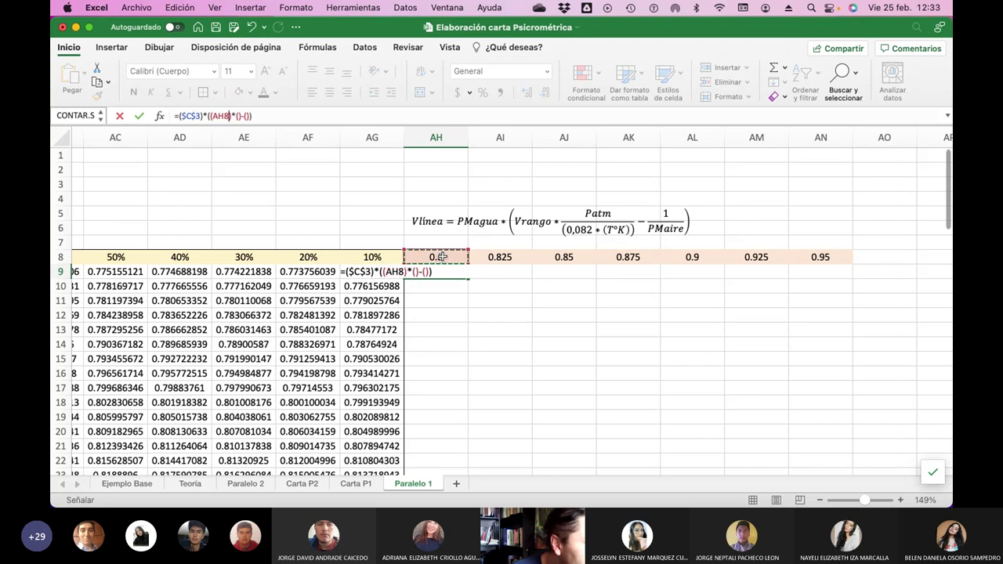
Add a ()/() fraction in the bracket after AH8 and fill its numerator with $C$4/760 for atmospheric pressure.
left_click(236, 116)
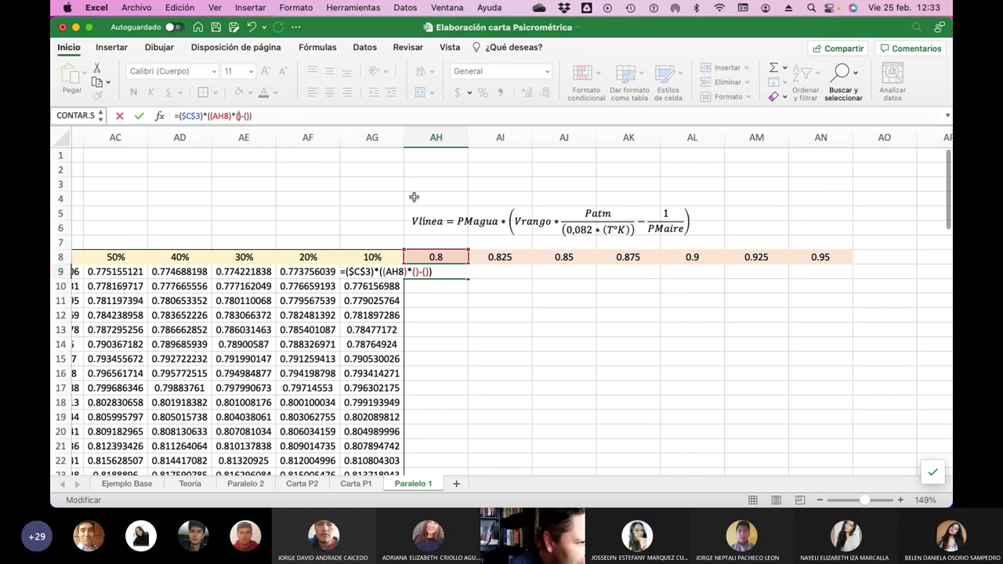
type("()/()")
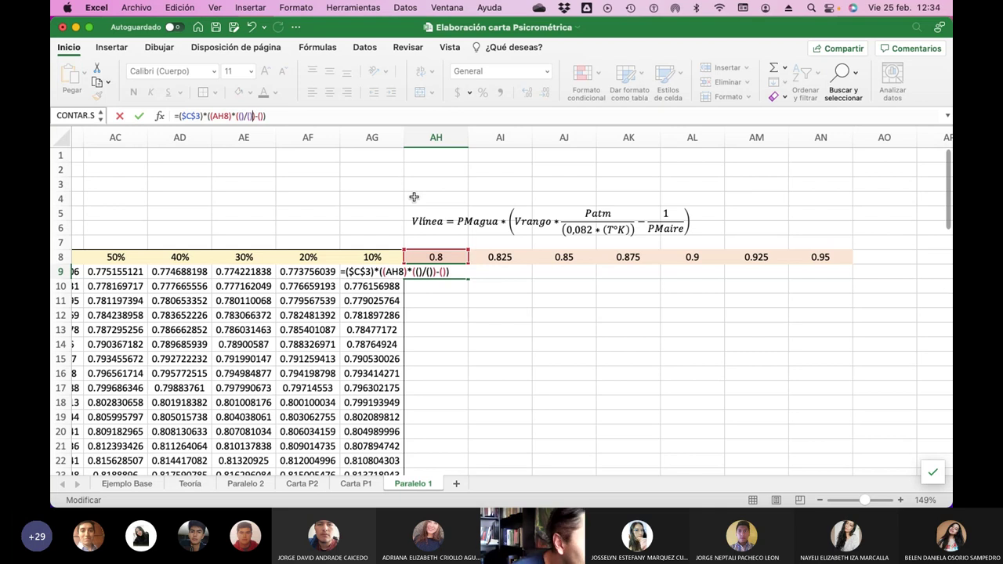
left_click(241, 116)
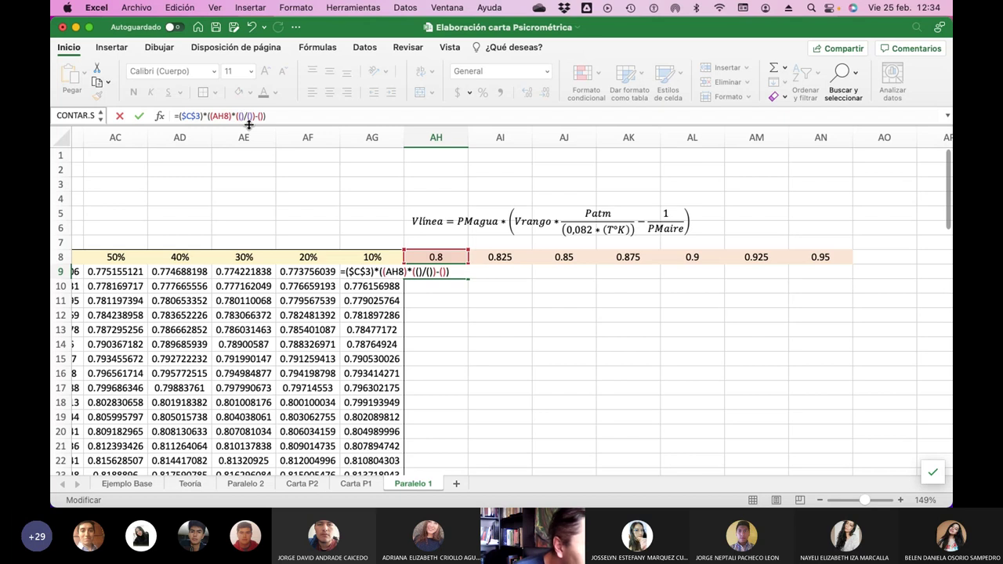
scroll(269, 170, "left", 10)
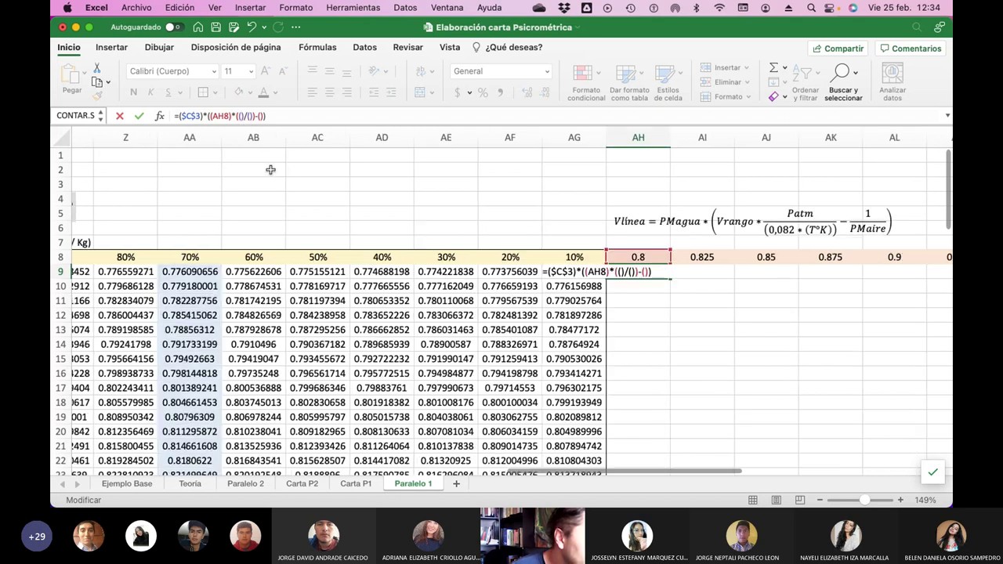
scroll(269, 170, "left", 12)
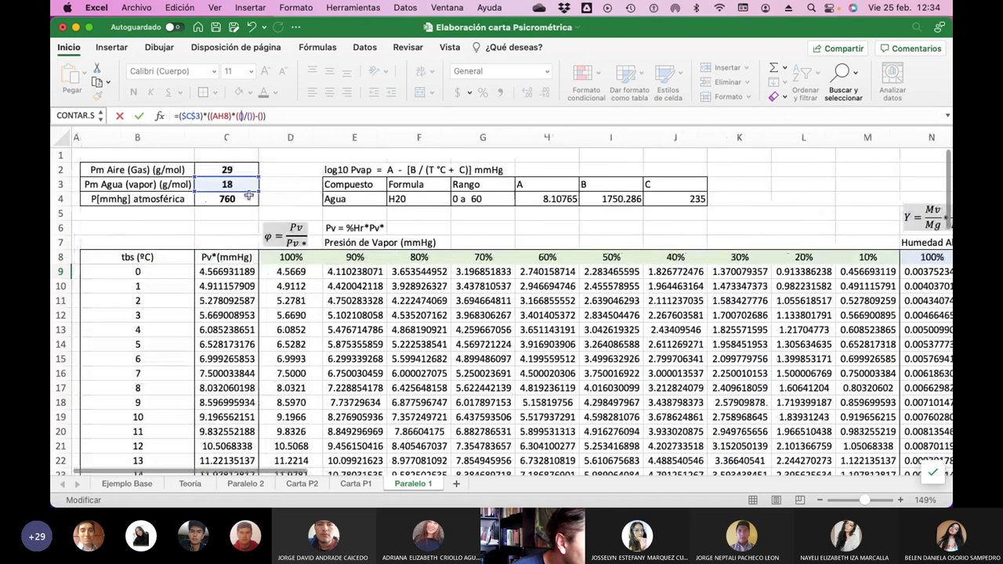
left_click(233, 198)
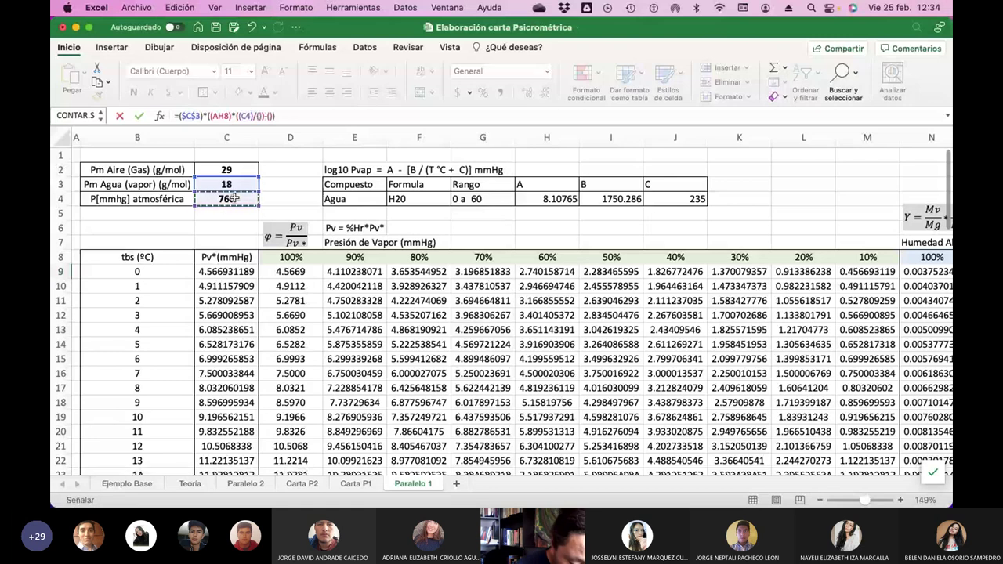
type("/")
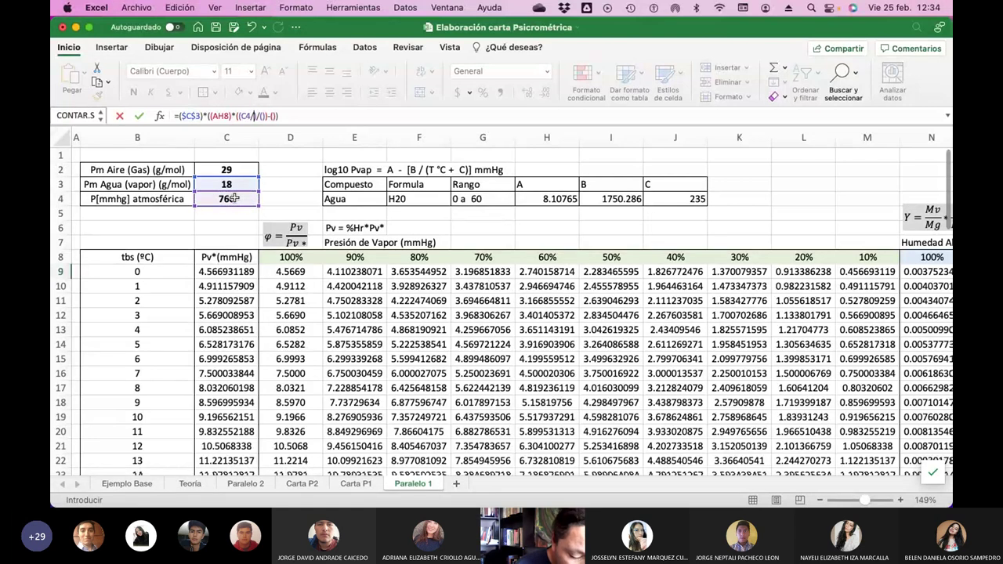
type("760")
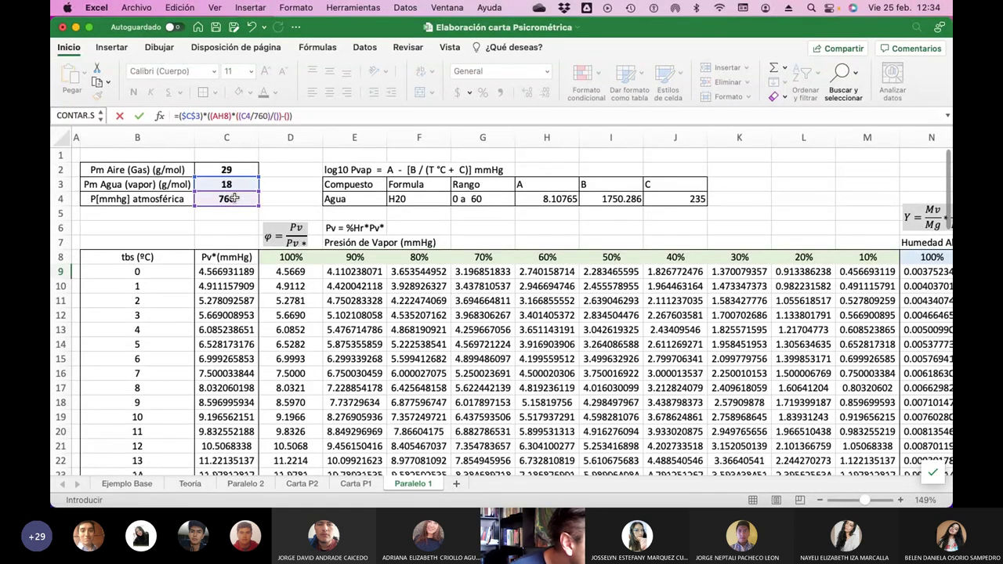
left_click(241, 116)
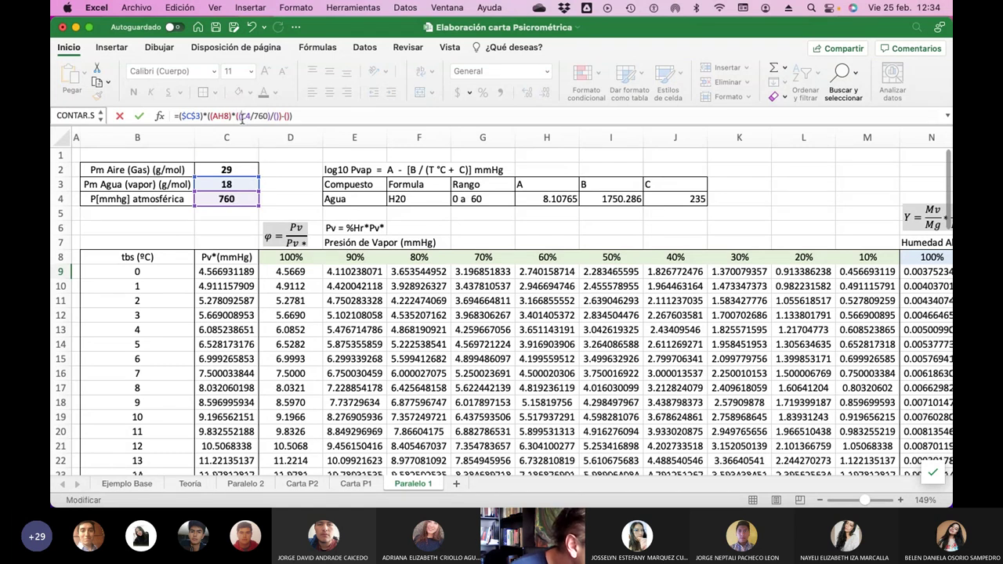
type("(")
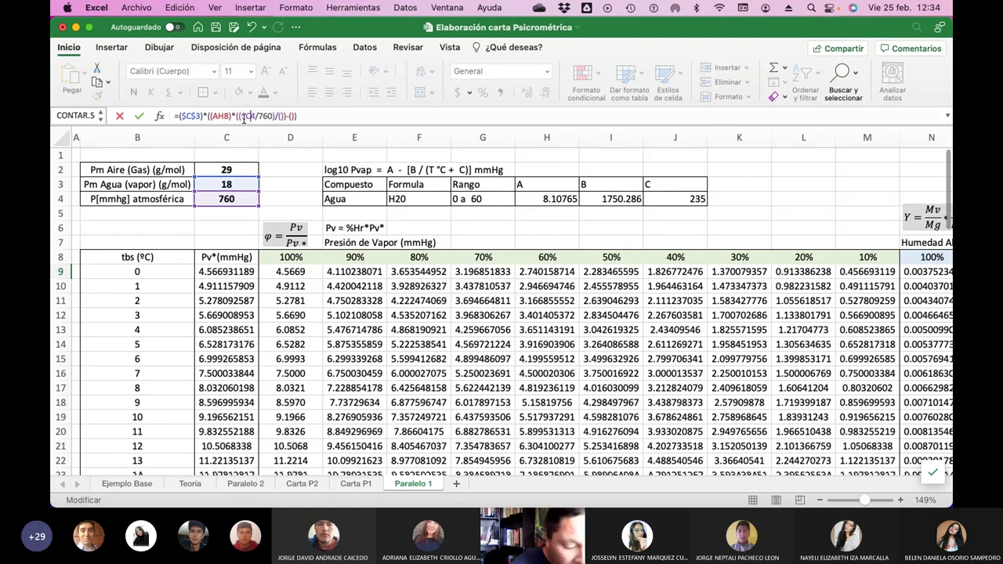
key("F4")
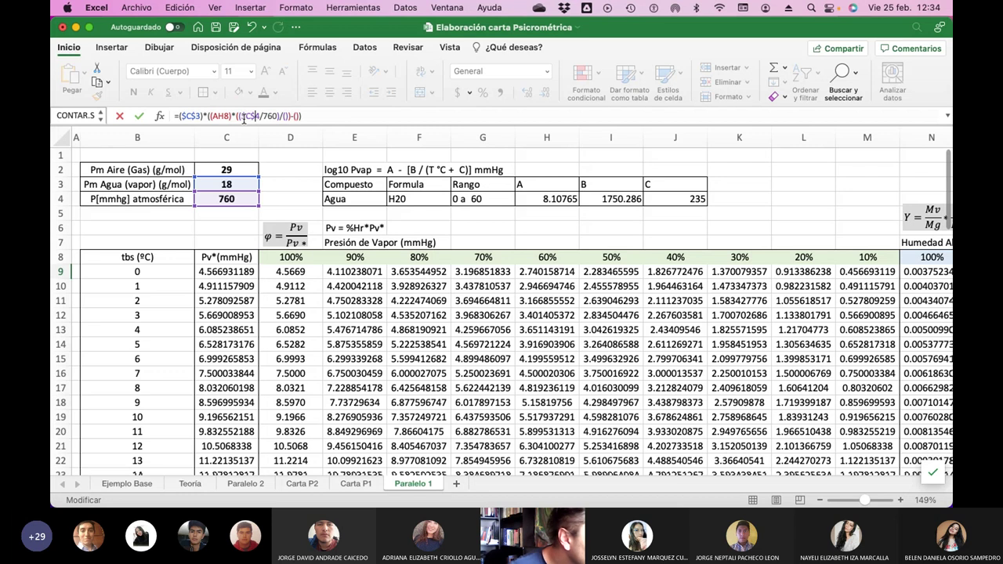
Fill the denominator of the Vlínea fraction in the AH9 formula with 0.08205*().
scroll(379, 172, "right", 5)
scroll(379, 173, "right", 7)
scroll(381, 172, "right", 15)
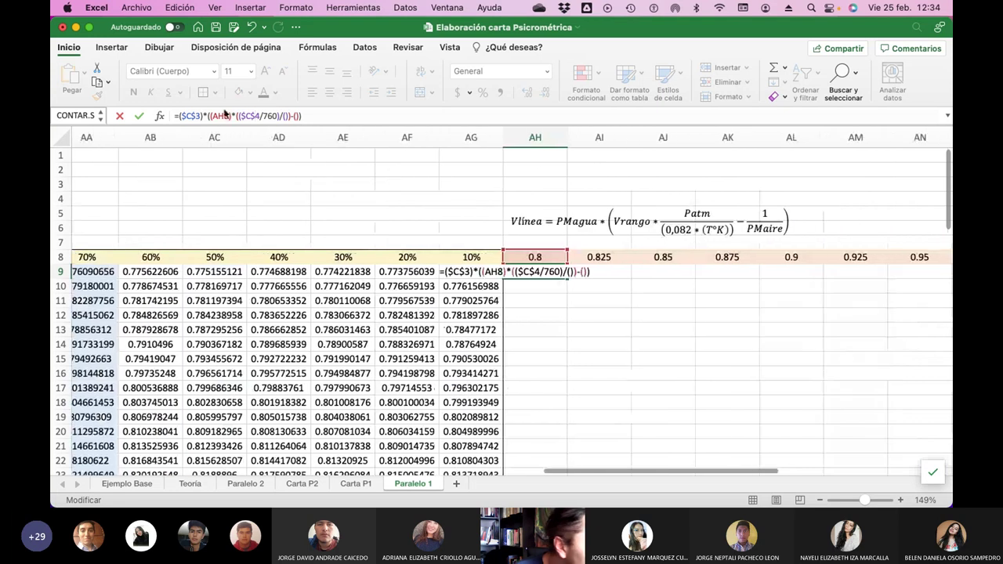
left_click(286, 116)
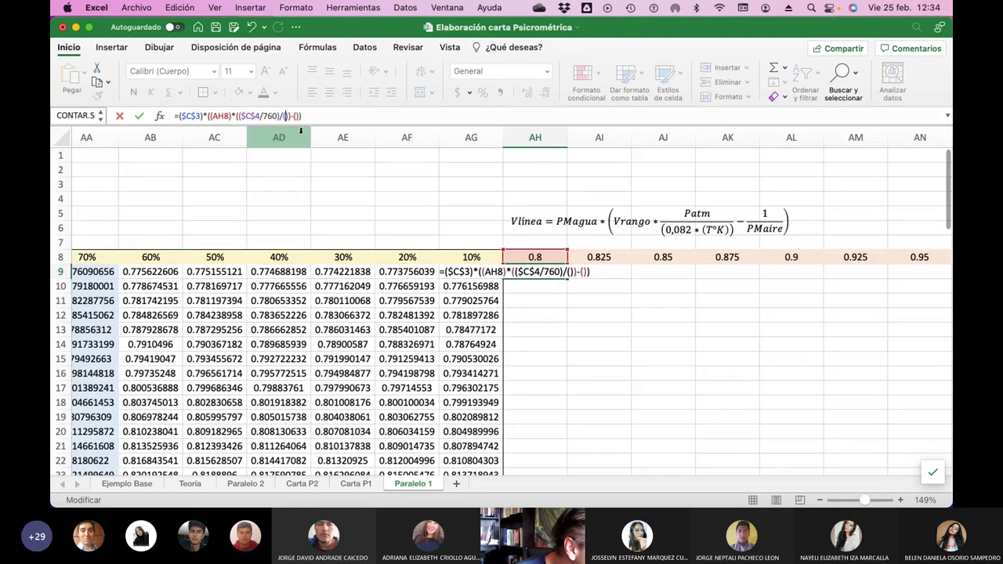
type("0.0")
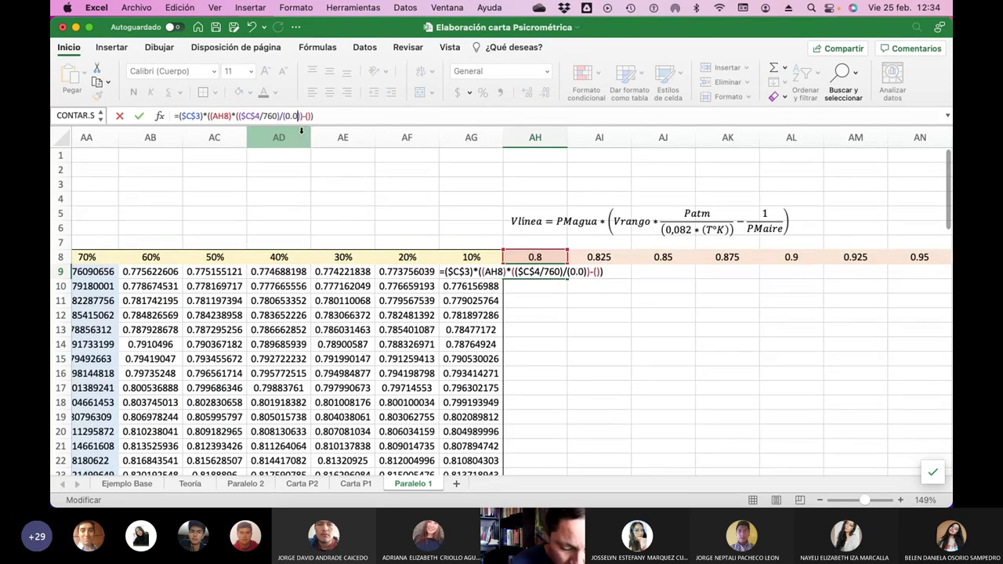
type("8205*())")
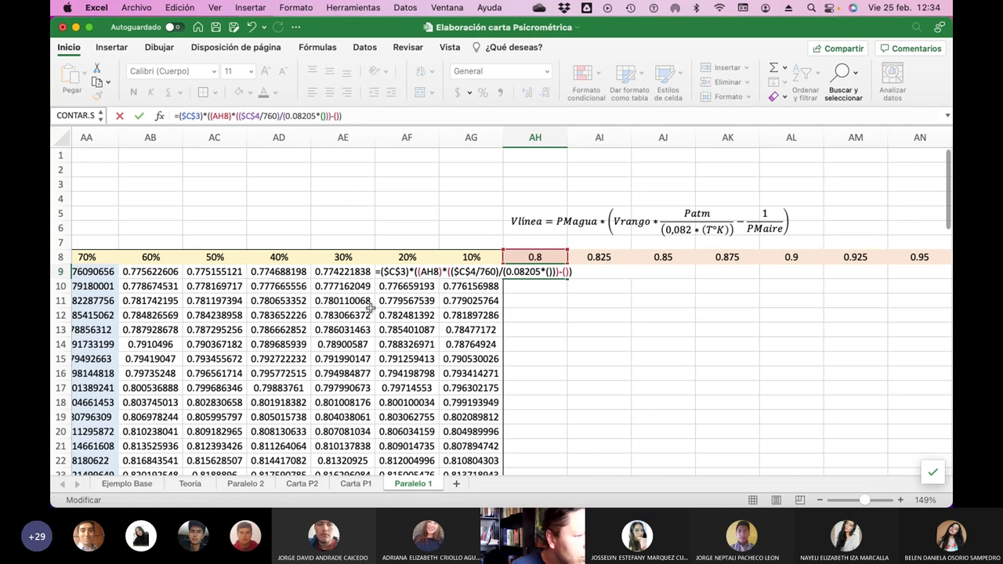
Fill the temperature bracket after 0.08205 in the formula with B9+273.15 to convert the dry-bulb temperature to kelvin.
scroll(368, 308, "left", 5)
scroll(369, 308, "left", 15)
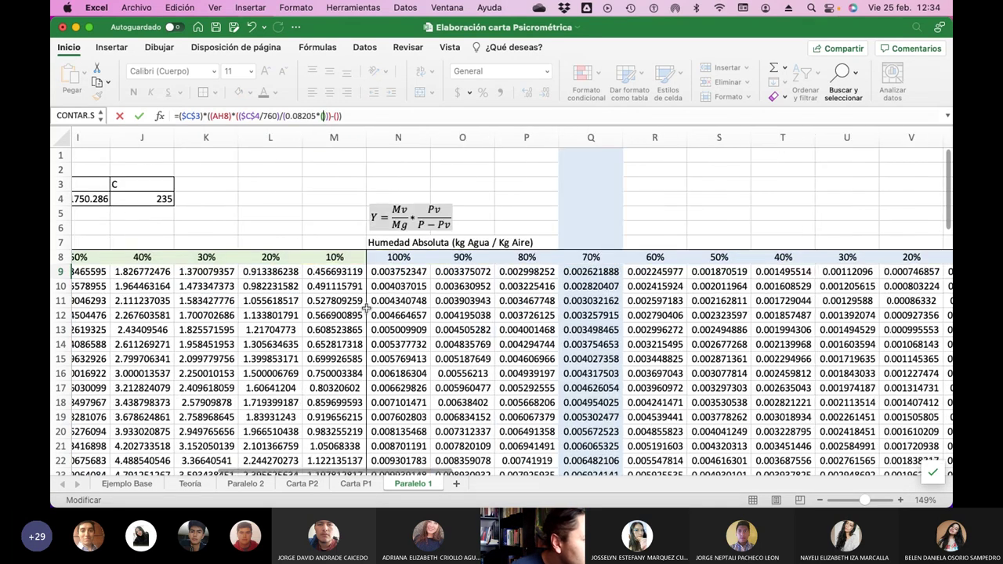
left_click(162, 274)
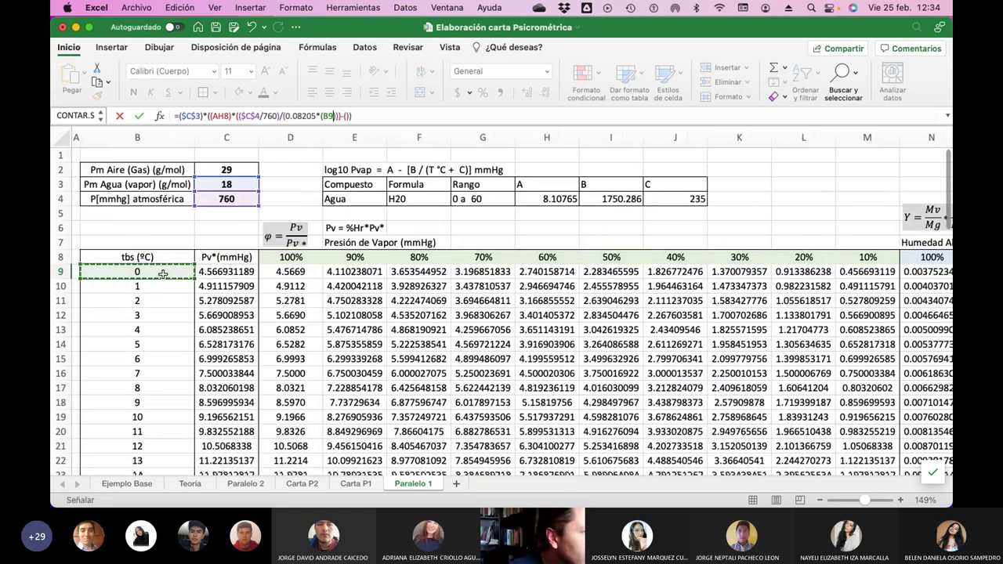
type("+273")
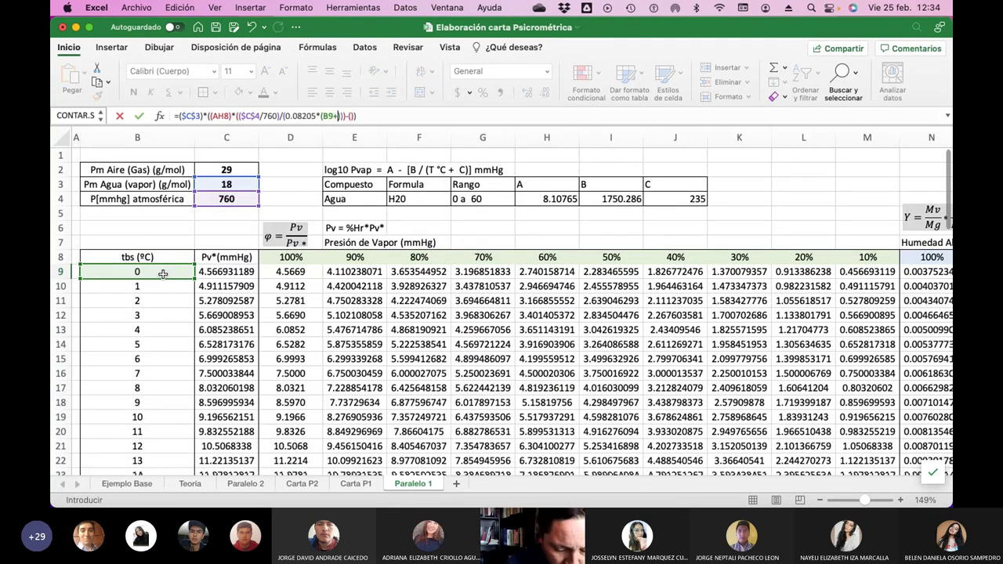
type(".")
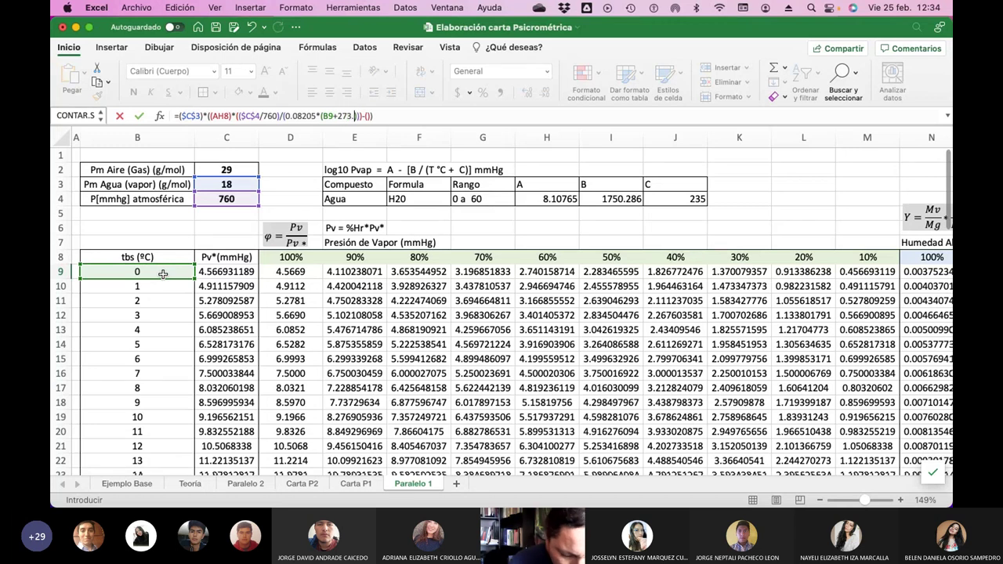
type("15")
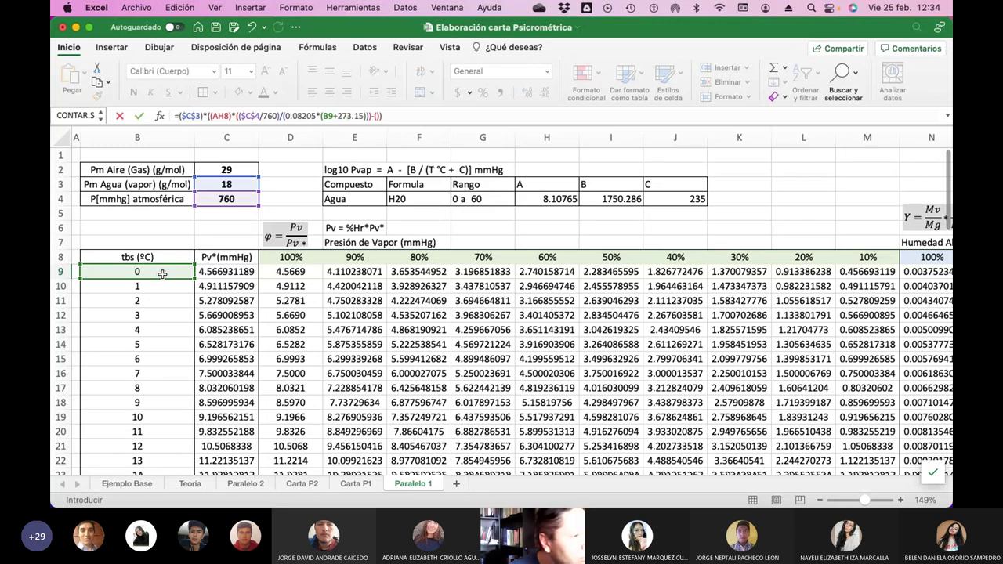
Complete the last bracket of the AH9 formula with 1/$C$2 for the molecular weight of air and enter the formula.
left_click(377, 116)
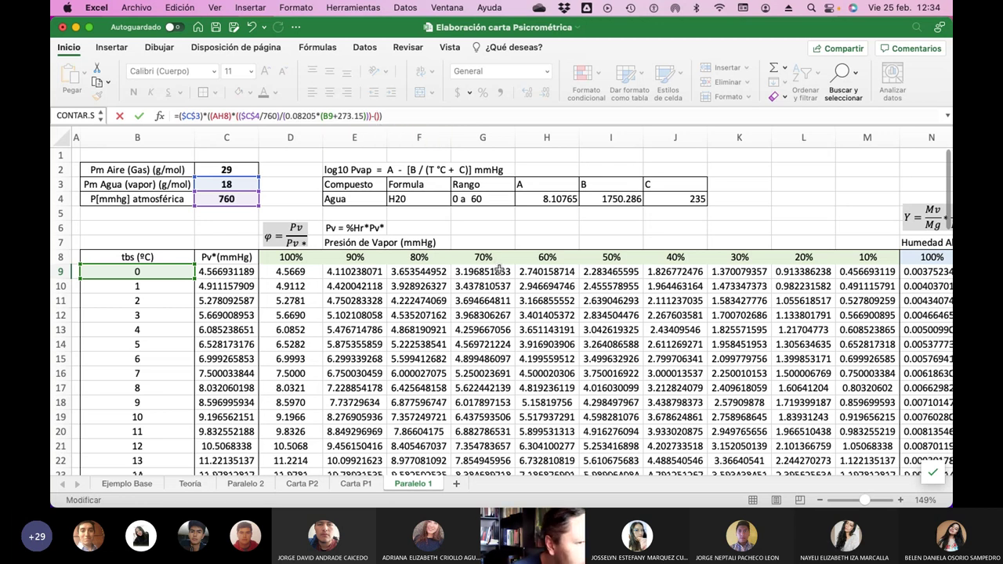
scroll(499, 270, "right", 2)
scroll(515, 290, "right", 20)
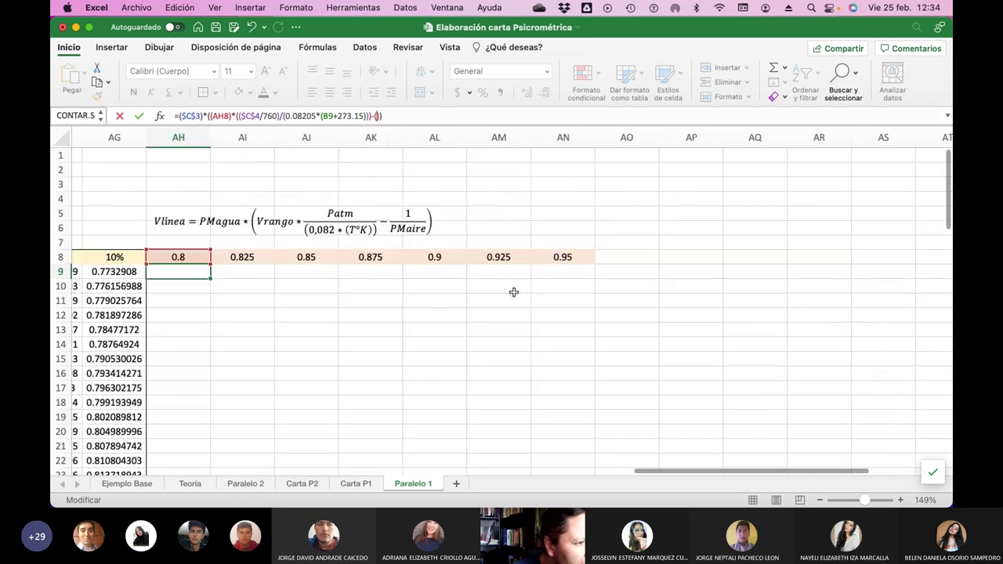
scroll(514, 292, "left", 20)
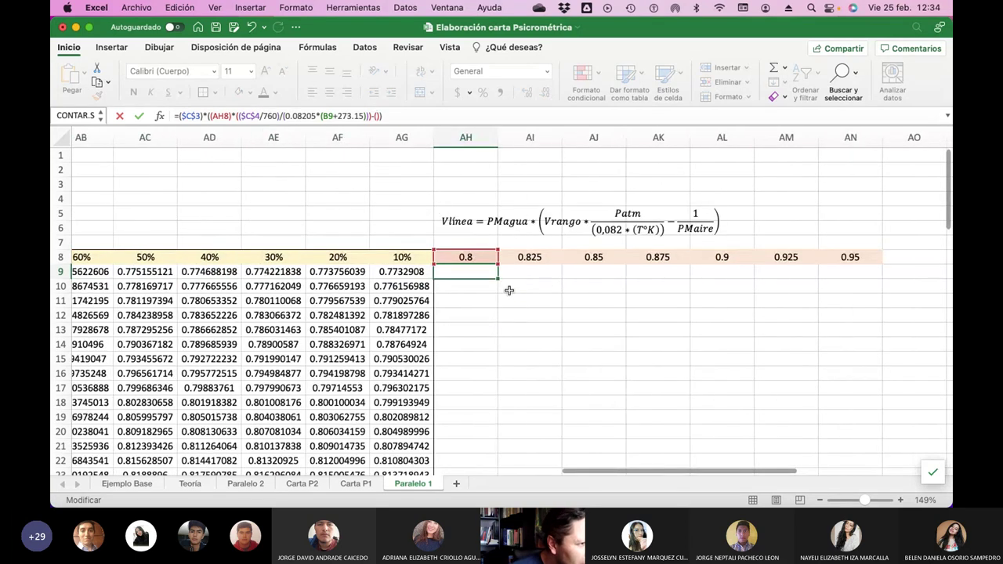
scroll(509, 290, "left", 10)
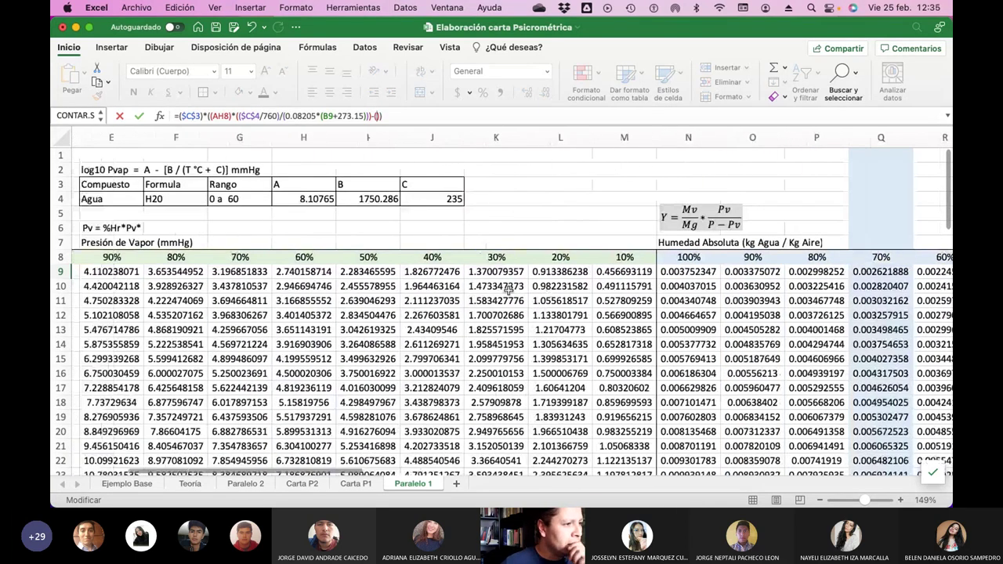
scroll(508, 290, "left", 1)
type("1/")
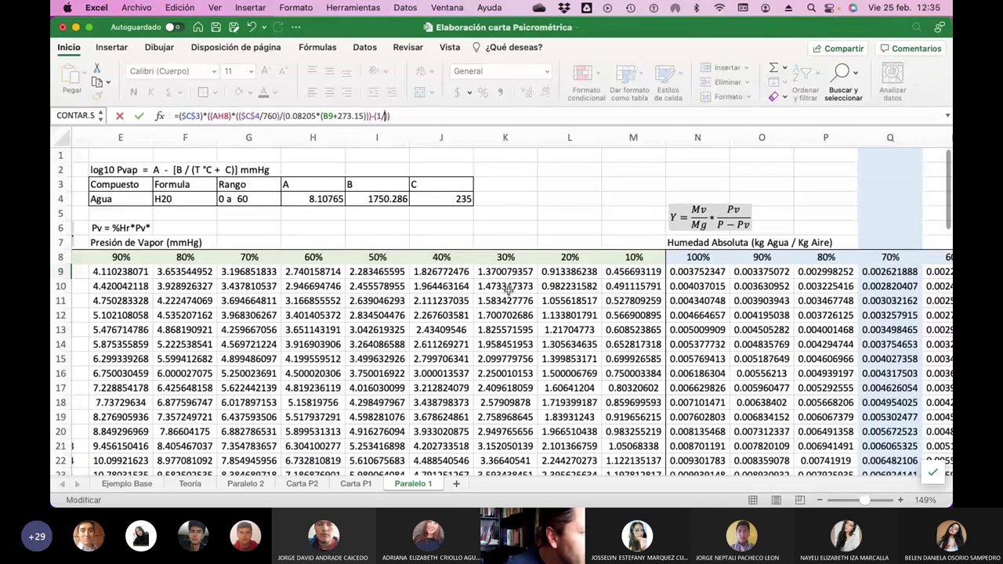
scroll(287, 266, "left", 5)
scroll(288, 267, "left", 5)
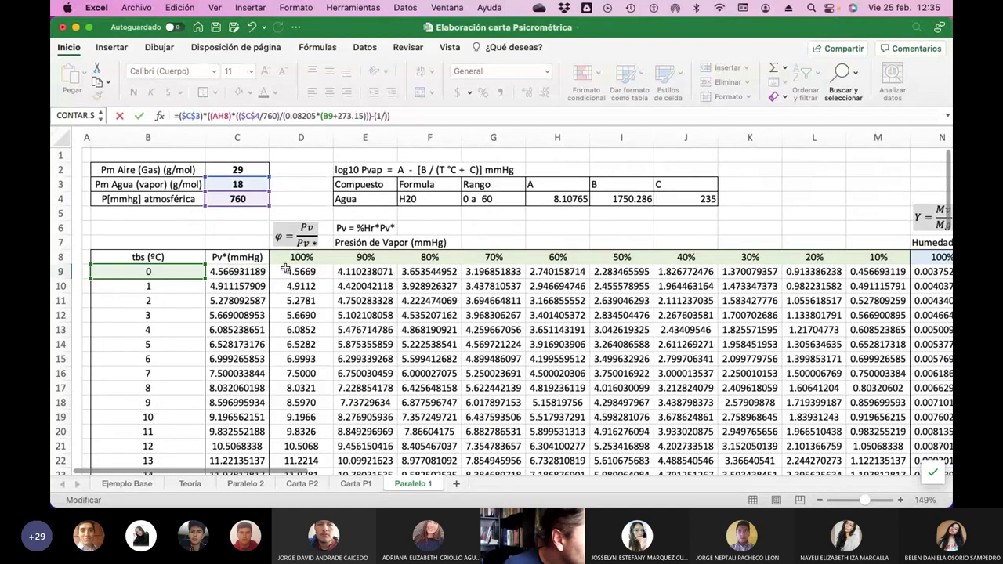
left_click(225, 170)
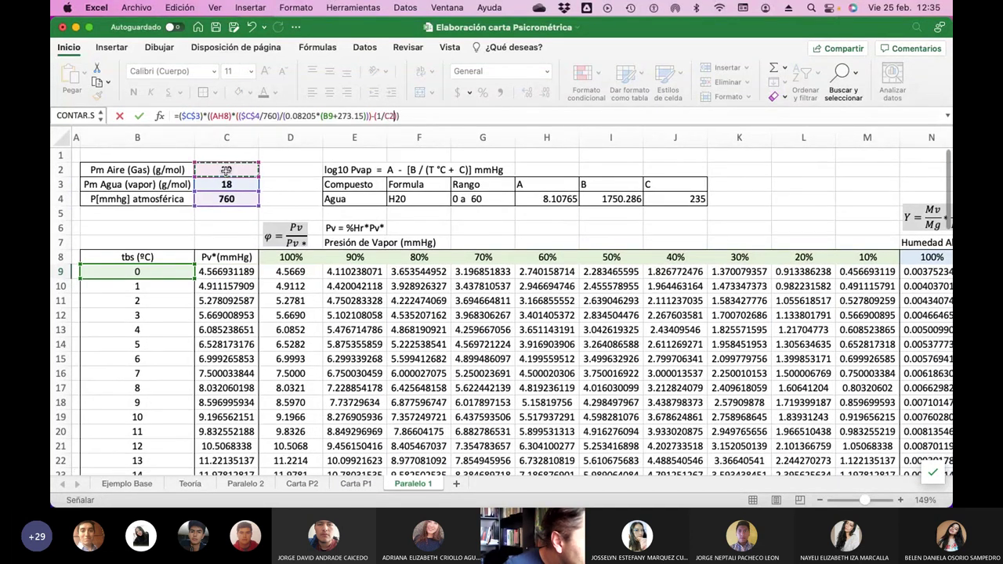
left_click(387, 116)
type("$C$")
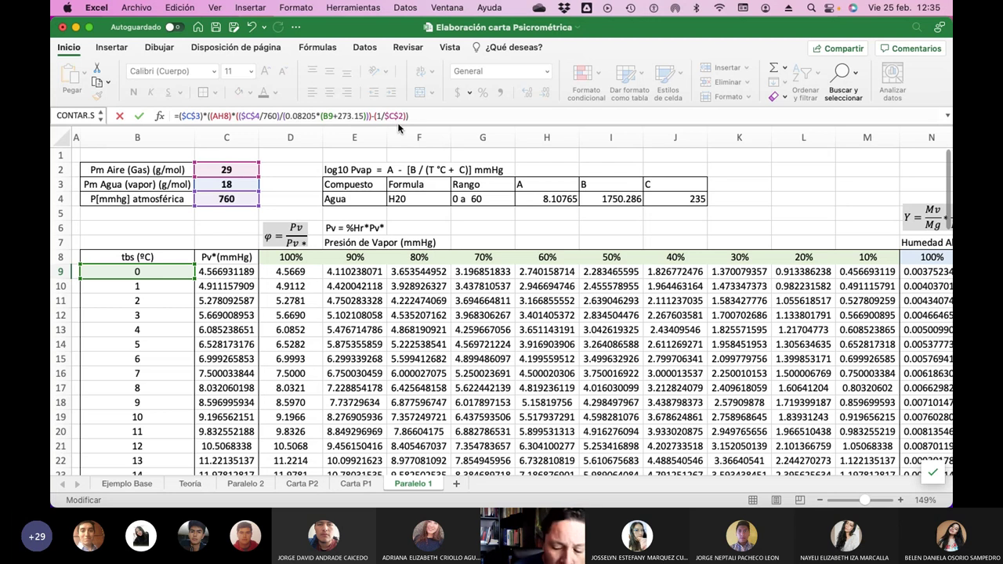
key("Return")
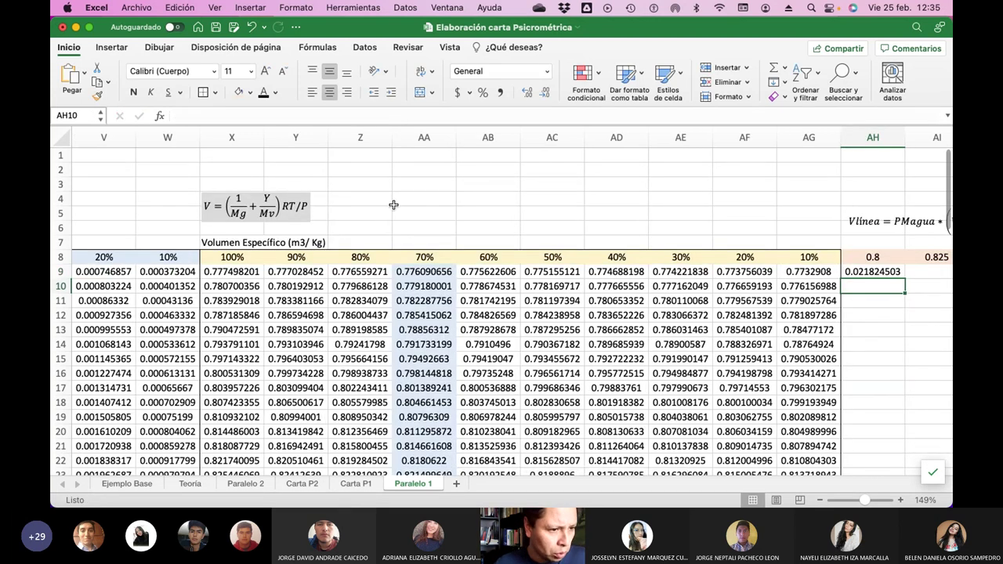
Examine the specific volume line table on the Ejemplo Base sheet and return to the Paralelo 1 sheet.
left_click(129, 485)
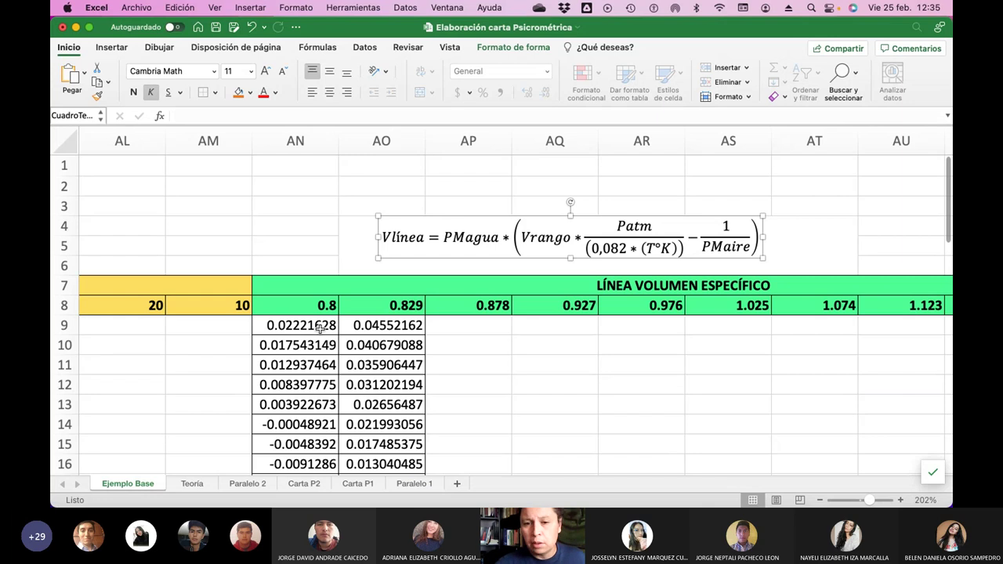
double_click(437, 306)
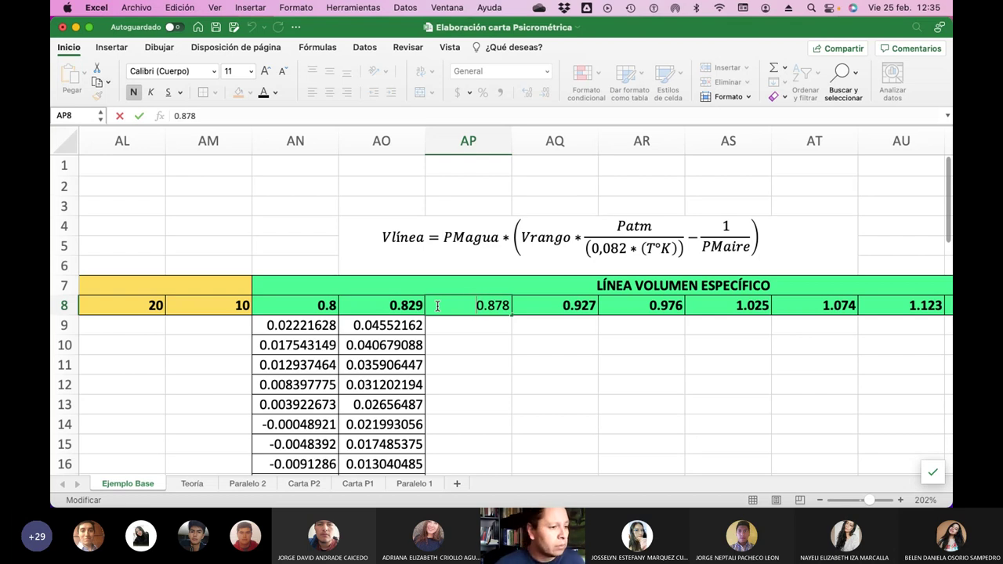
left_click(403, 484)
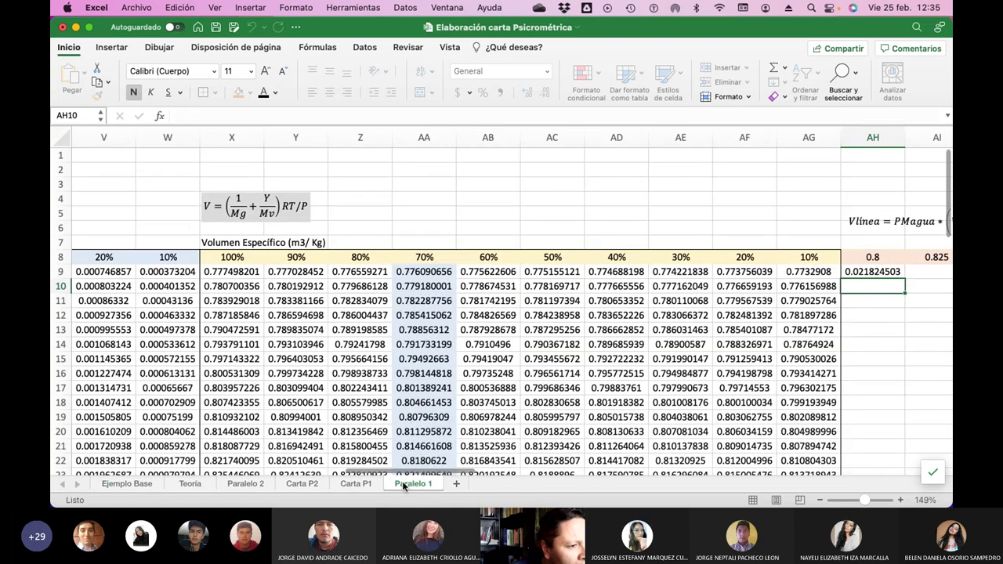
Change the AH8 reference in the AH9 formula to the absolute reference $AH$8.
scroll(533, 366, "right", 10)
left_click(353, 271)
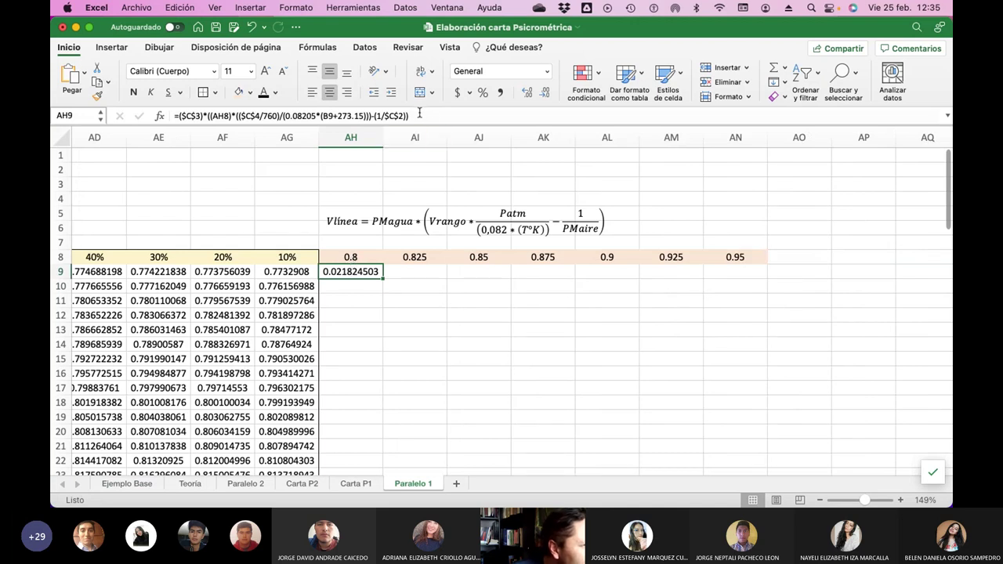
left_click(419, 115)
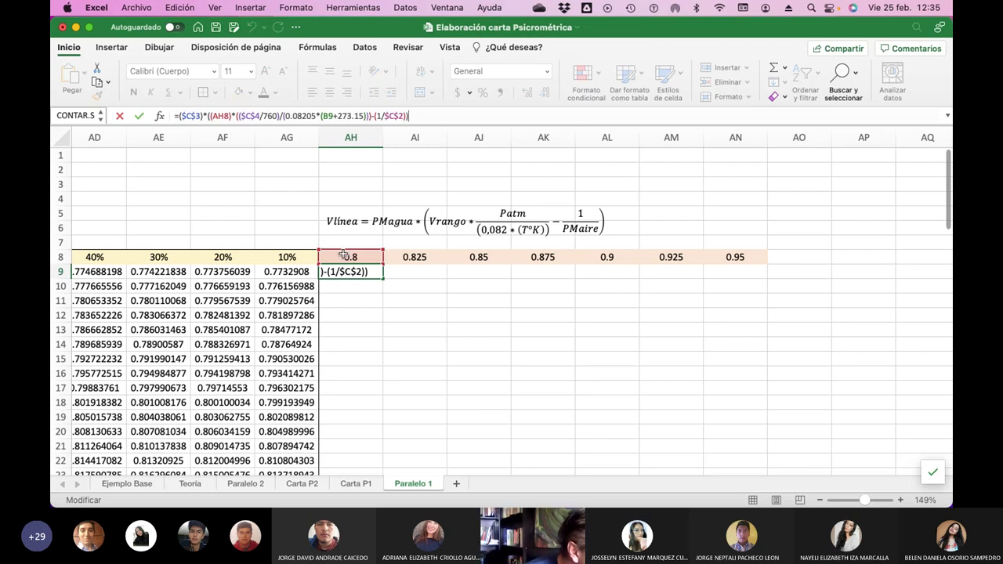
left_click(214, 117)
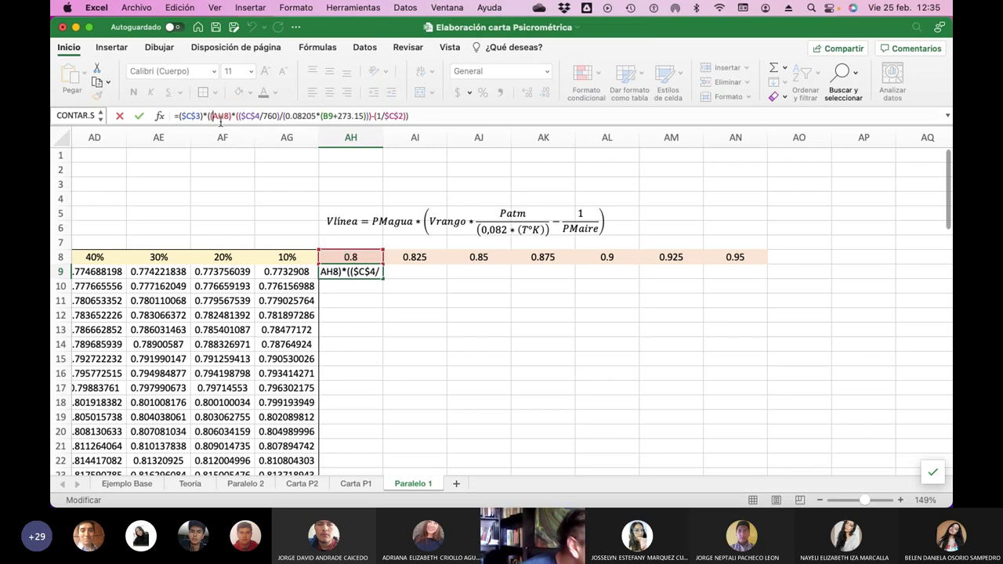
type("$C")
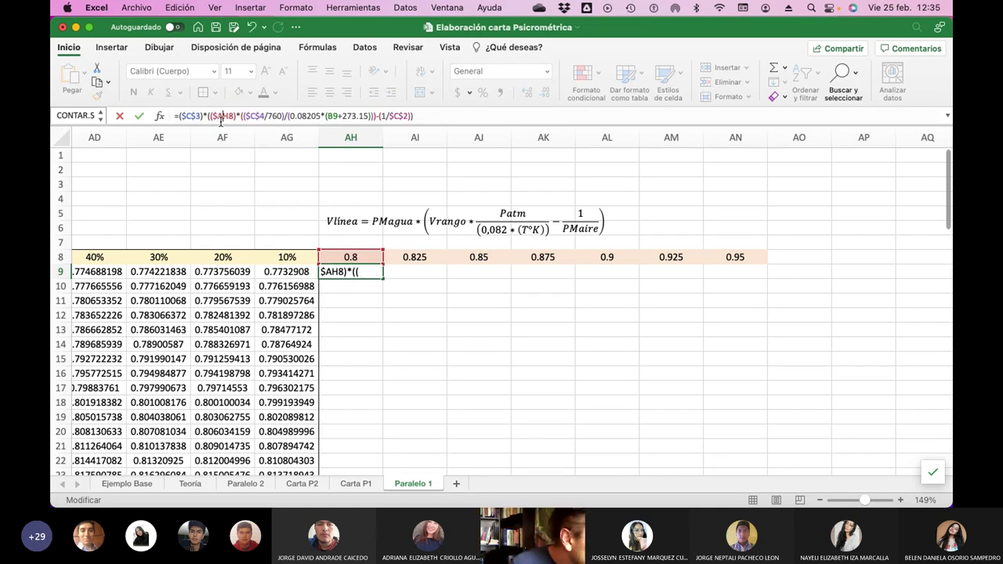
type("$")
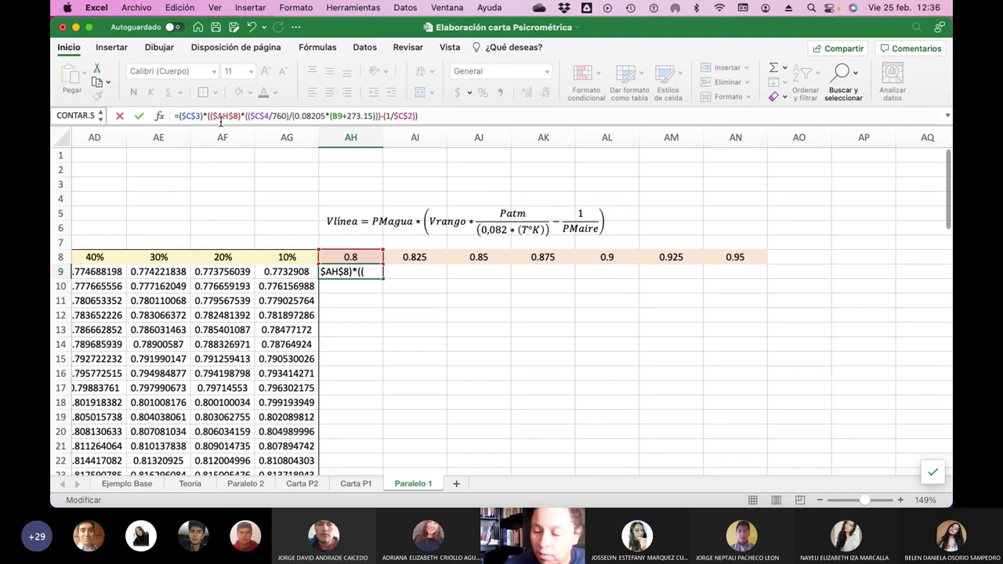
left_click(433, 118)
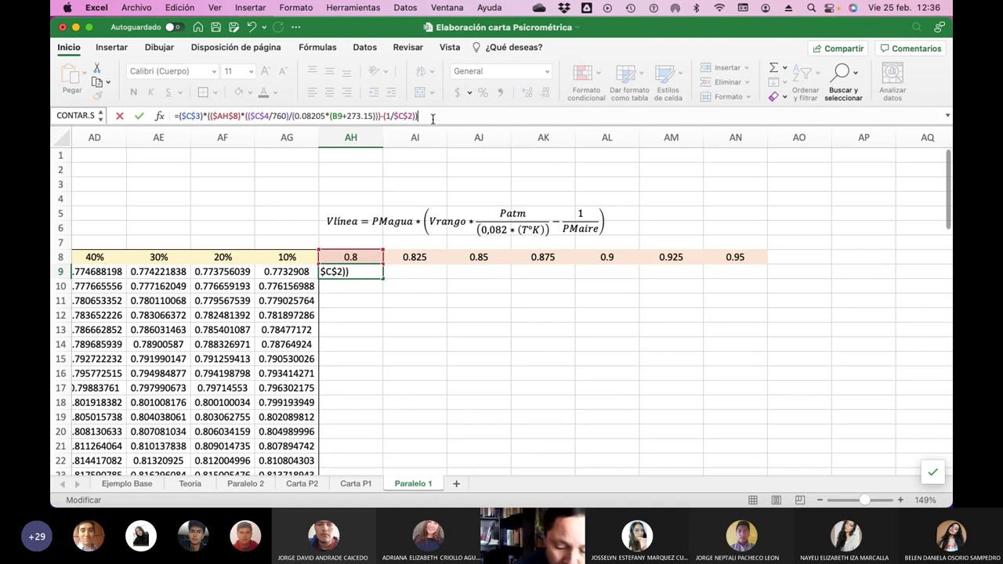
key("Return")
key("Up")
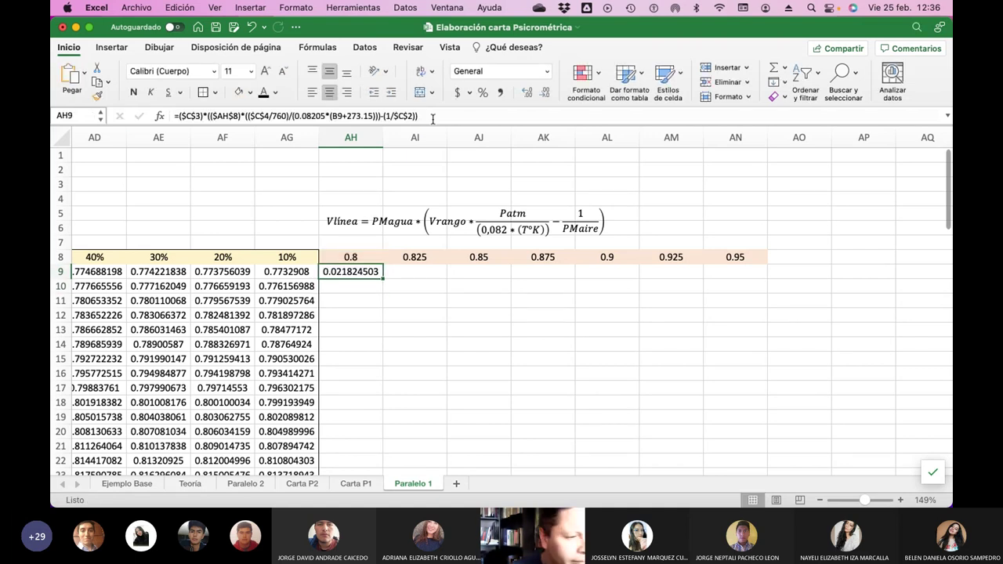
Copy the AH9 formula down the whole 0.8 column alongside the existing table rows and check the filled cells.
double_click(382, 278)
scroll(475, 354, "down", 10)
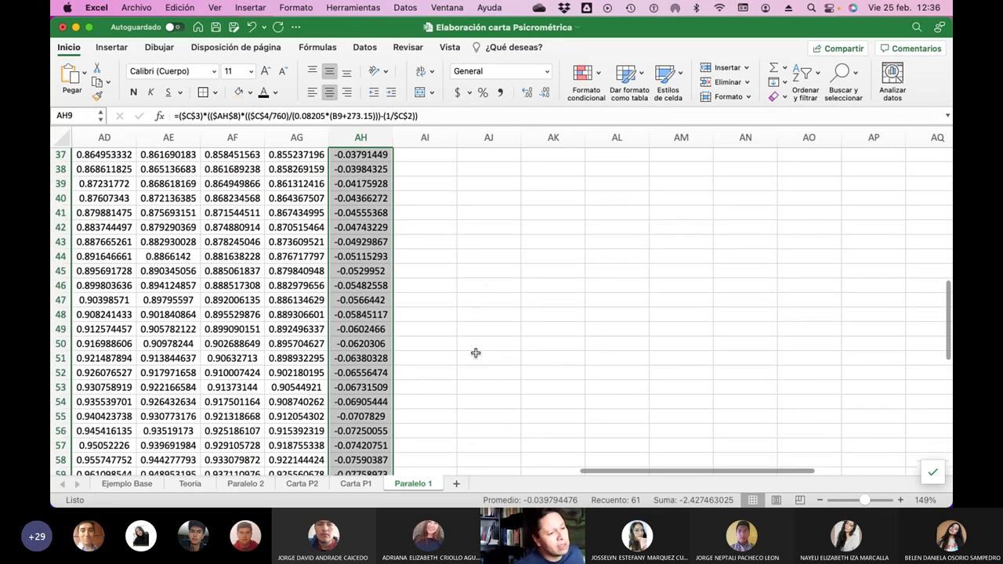
scroll(475, 354, "down", 5)
scroll(475, 354, "up", 8)
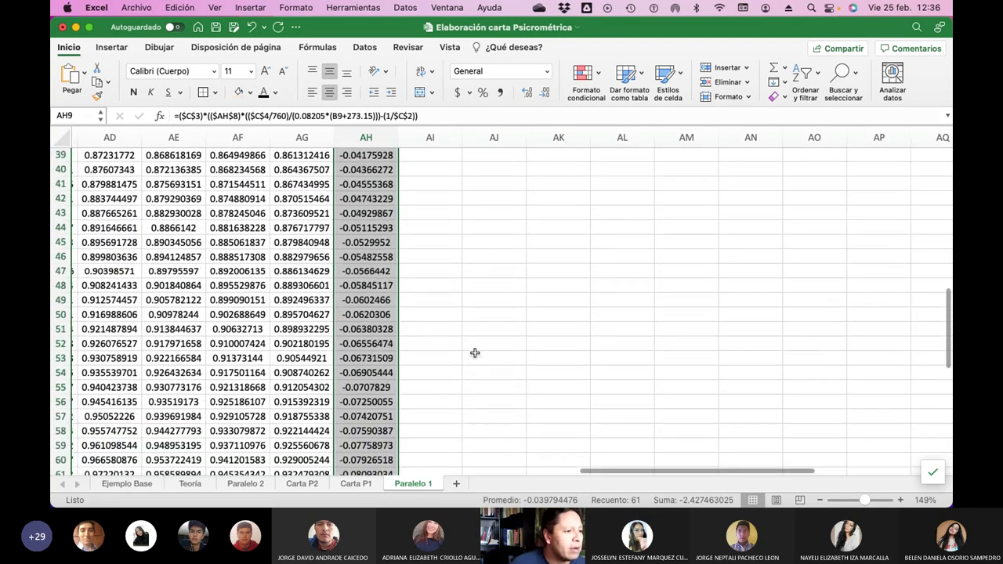
scroll(474, 354, "up", 10)
scroll(475, 354, "down", 5)
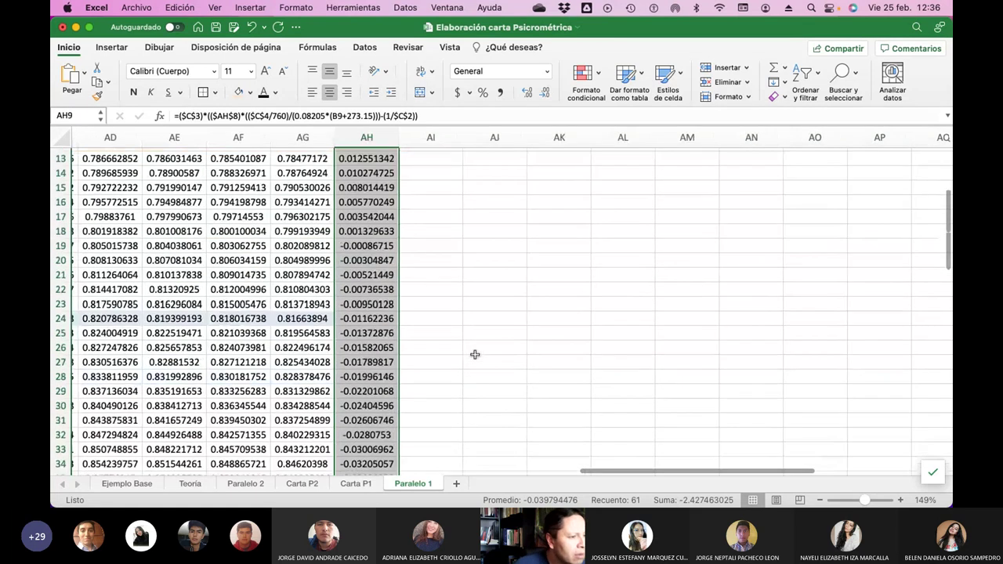
scroll(475, 355, "up", 5)
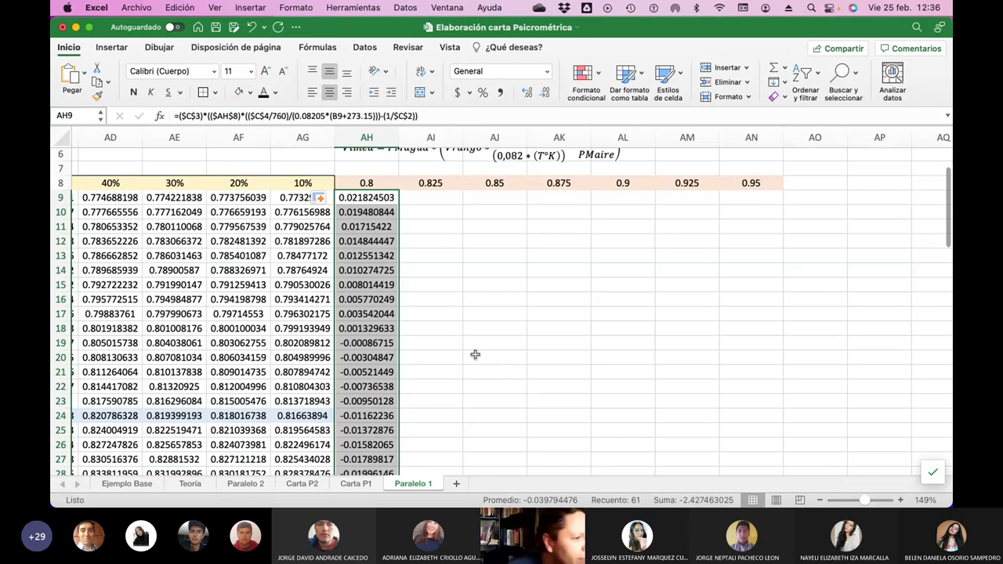
Inspect the copied formula in AH18 and the results further down the 0.8 column.
left_click(357, 329)
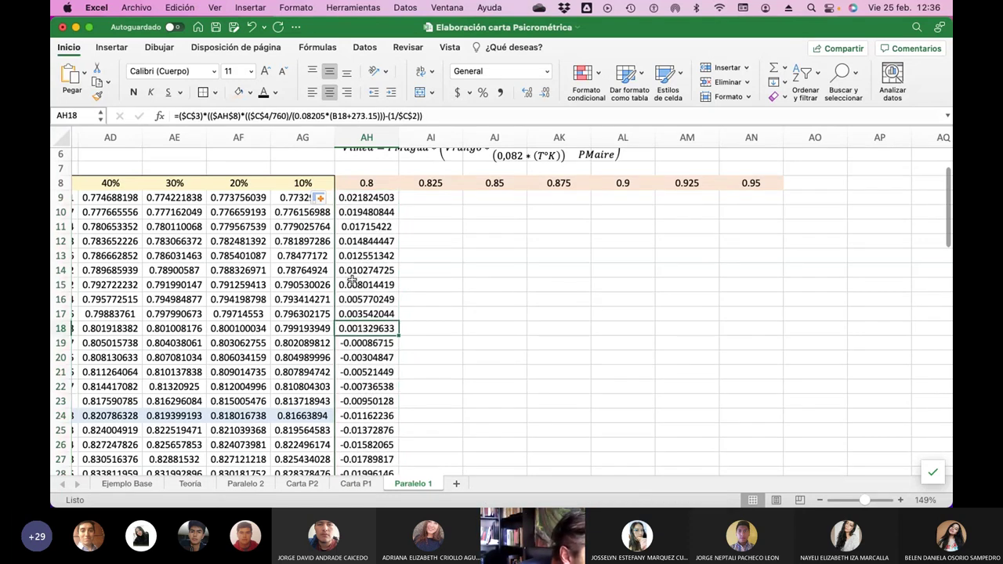
scroll(365, 357, "down", 15)
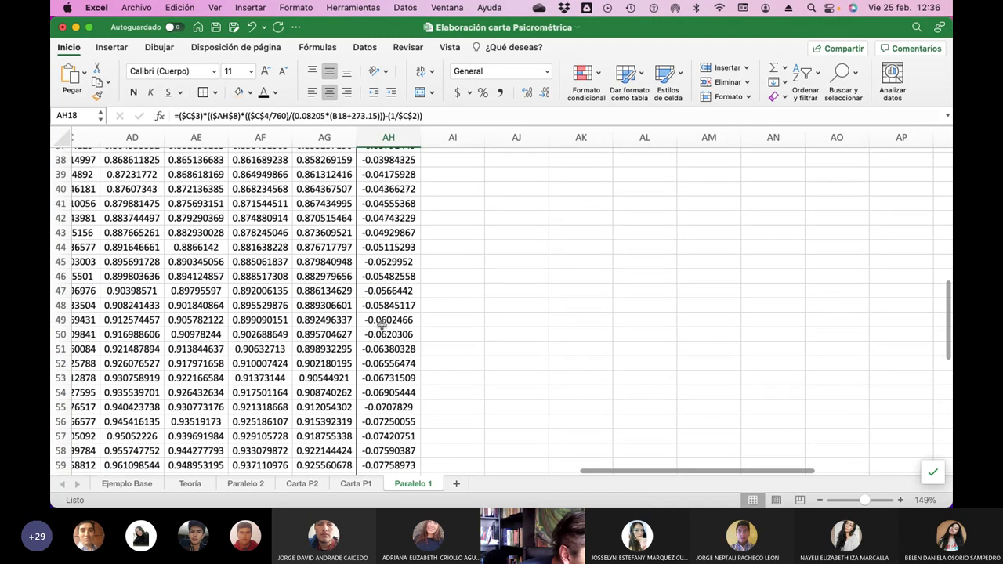
scroll(381, 325, "up", 10)
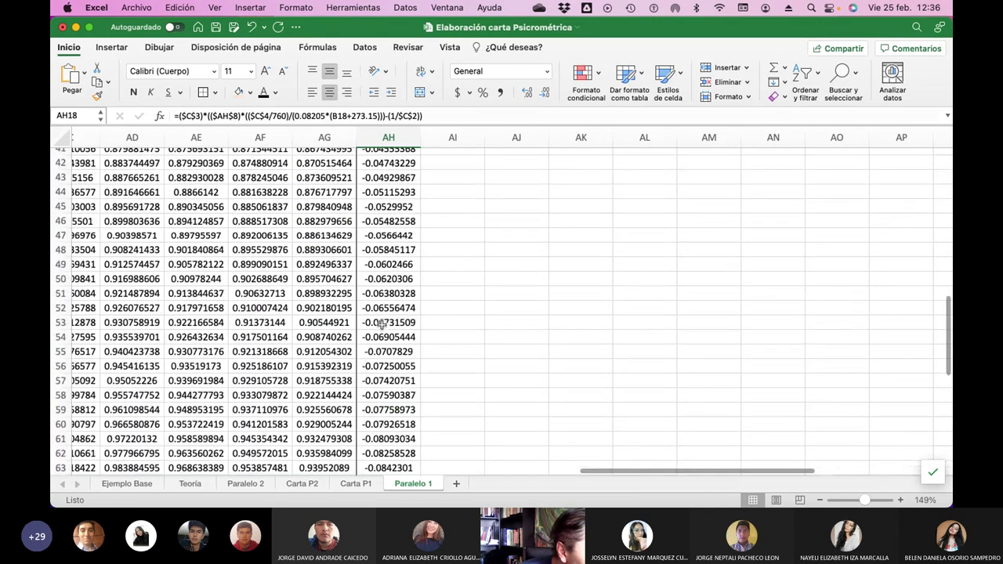
Add a new data series named "V1 0.8" to the psychrometric chart on the Carta P1 sheet.
scroll(381, 325, "up", 5)
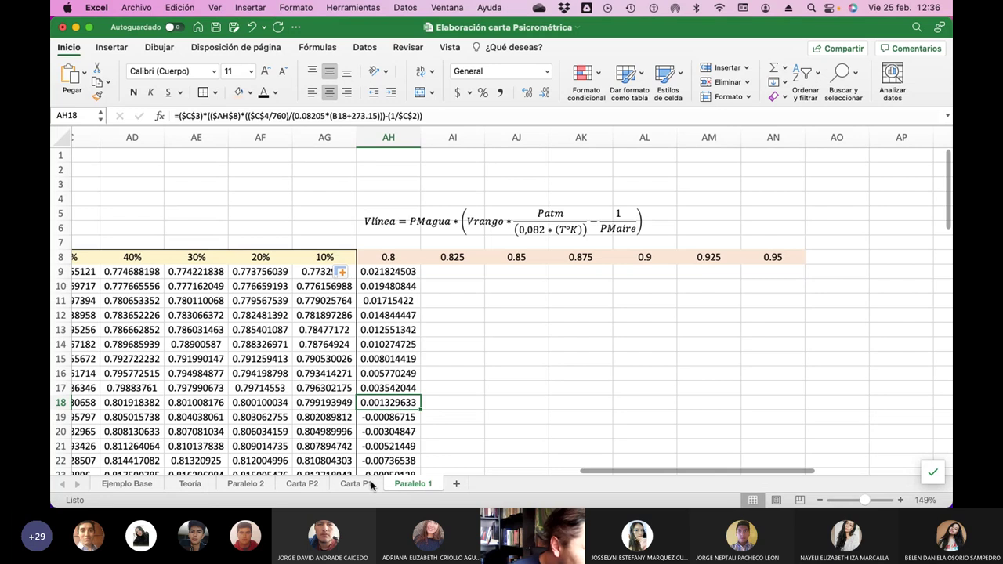
left_click(356, 483)
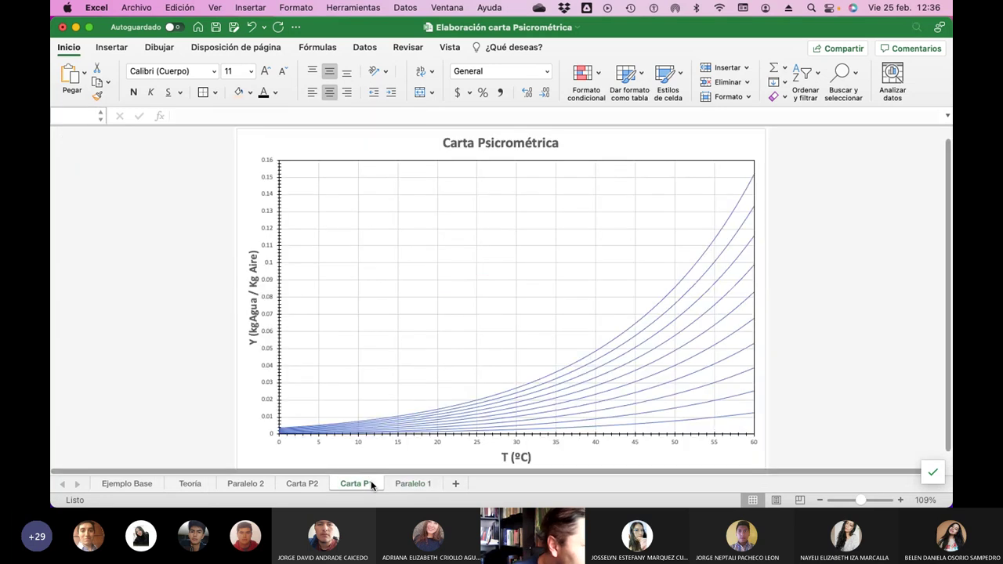
right_click(413, 307)
left_click(502, 375)
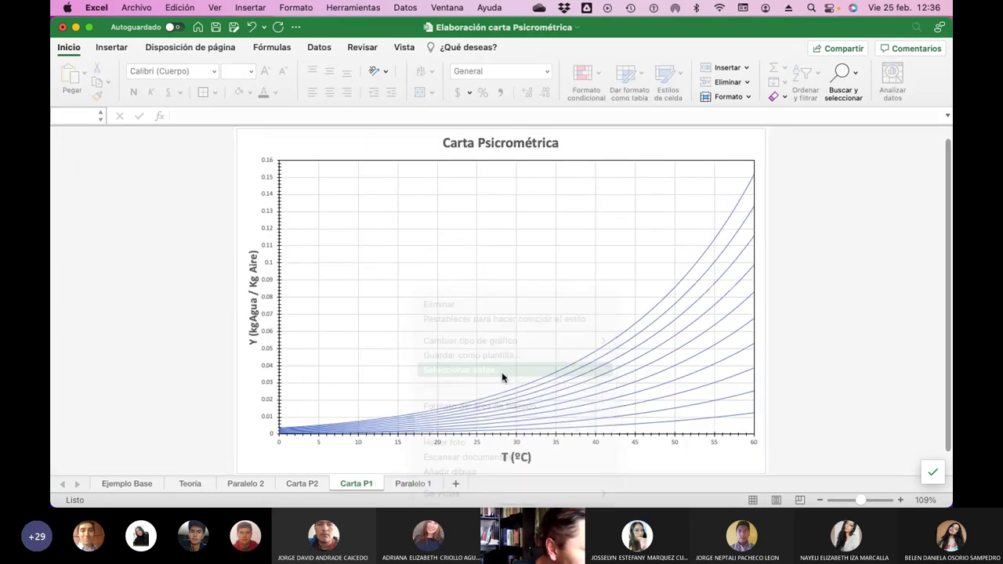
left_click(349, 274)
left_click(593, 186)
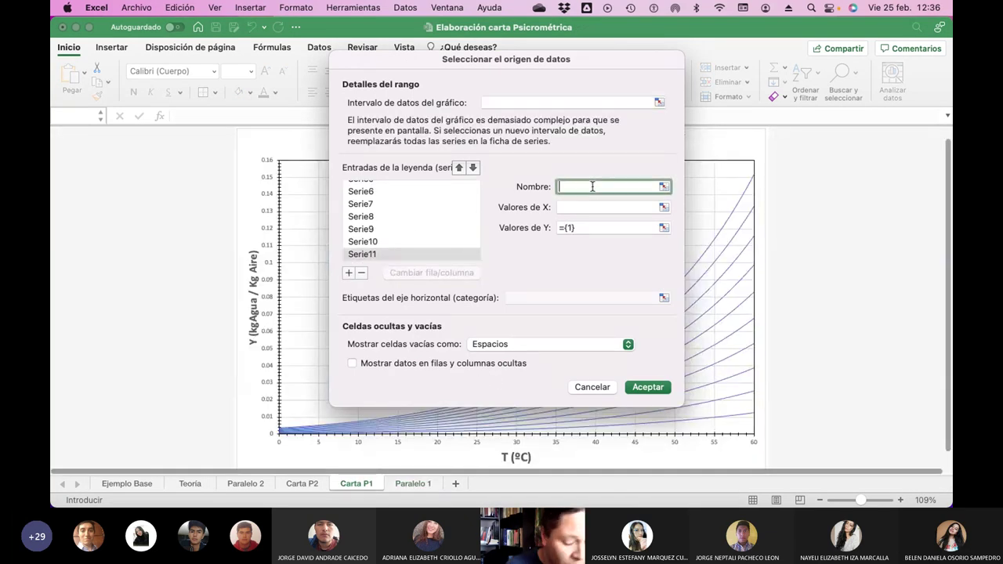
type("V1 0.8")
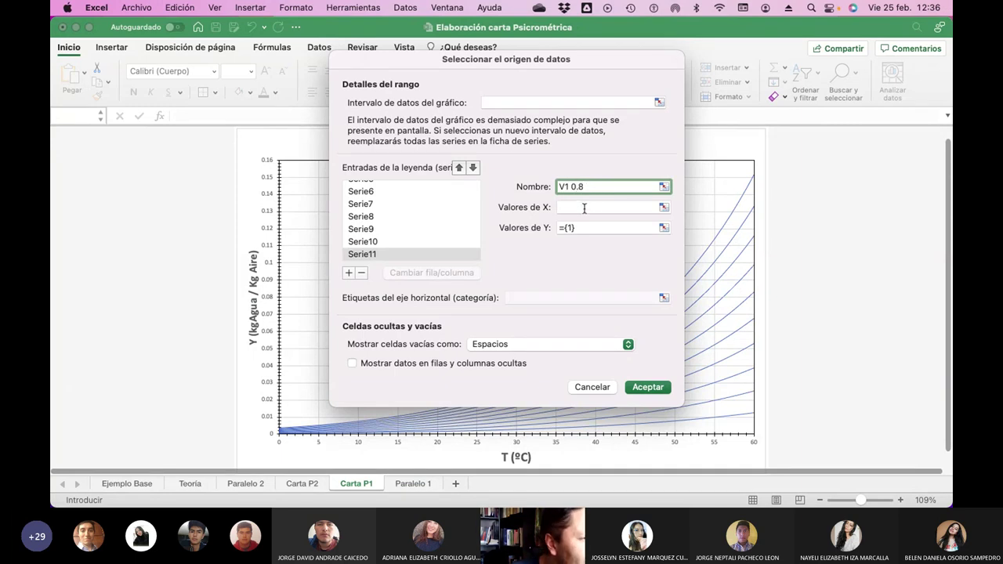
Set the X values of the V1 0.8 series to the temperatures in B9:B18 on the Paralelo 1 sheet.
left_click(583, 208)
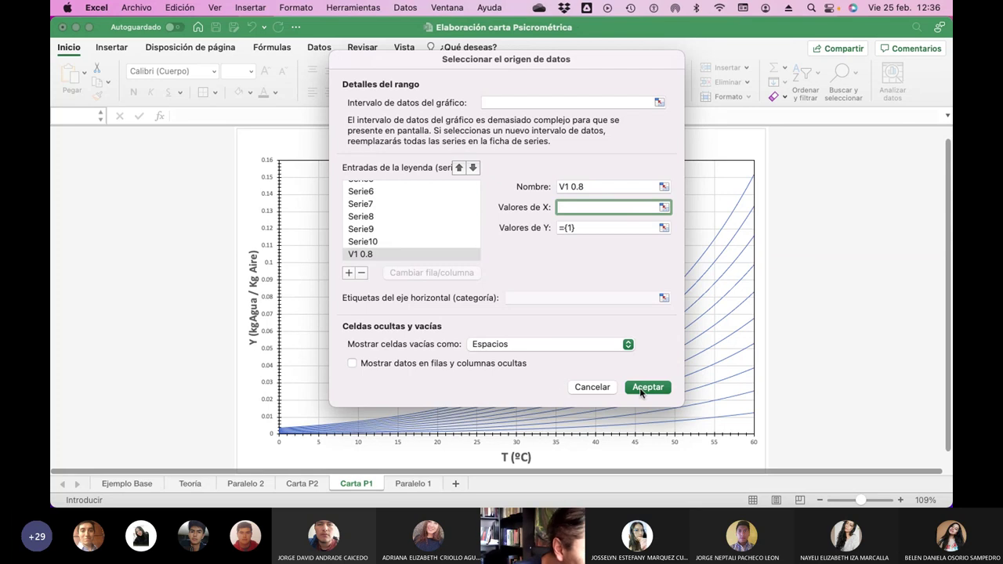
left_click(663, 208)
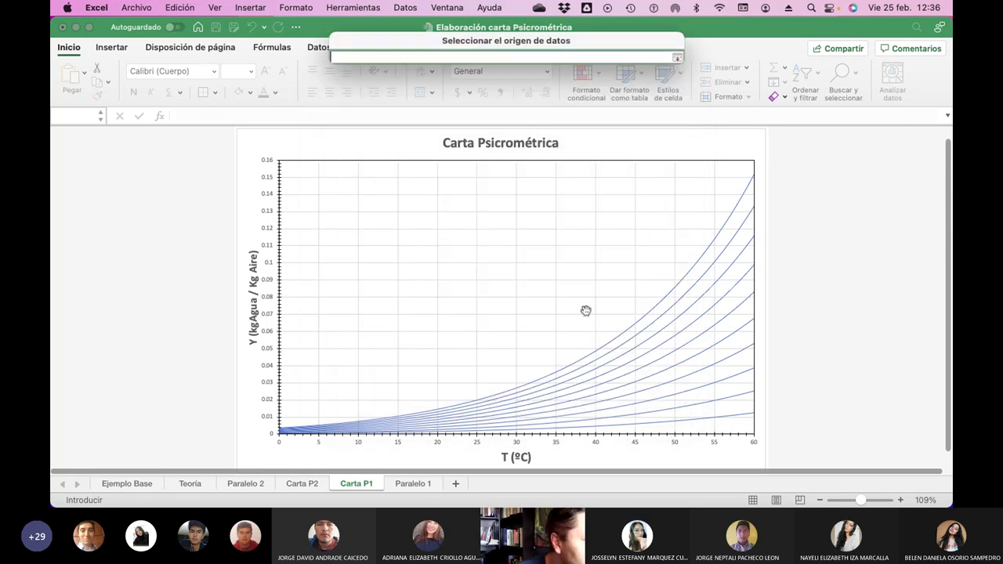
left_click(412, 484)
scroll(791, 271, "right", 8)
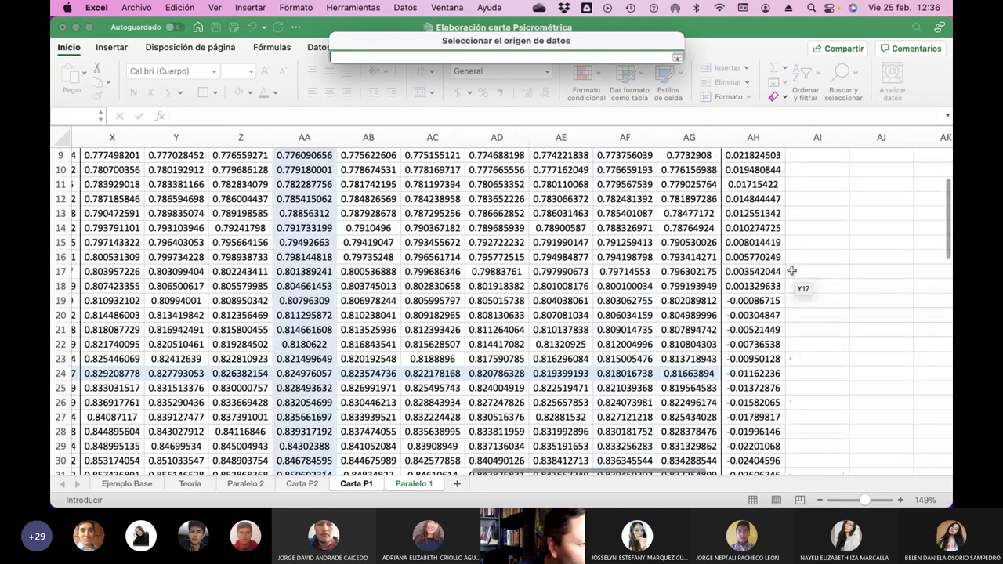
scroll(790, 270, "right", 5)
scroll(789, 270, "left", 10)
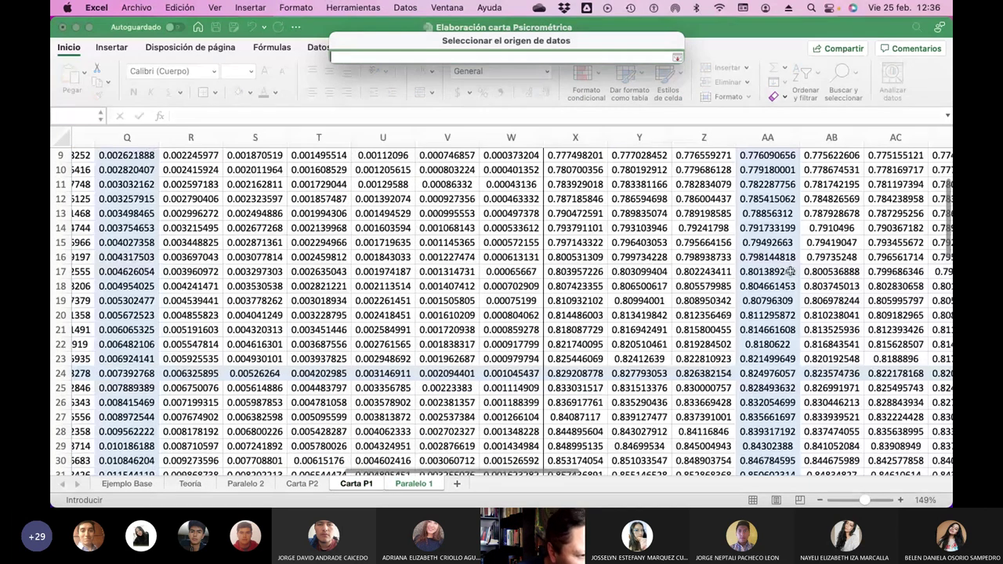
scroll(783, 274, "right", 6)
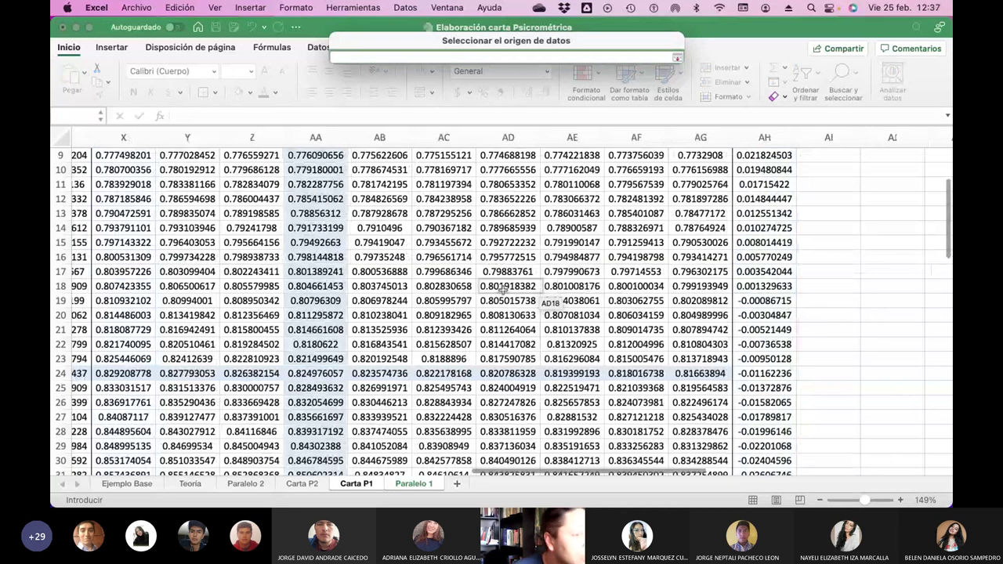
scroll(443, 288, "left", 2)
scroll(442, 288, "left", 11)
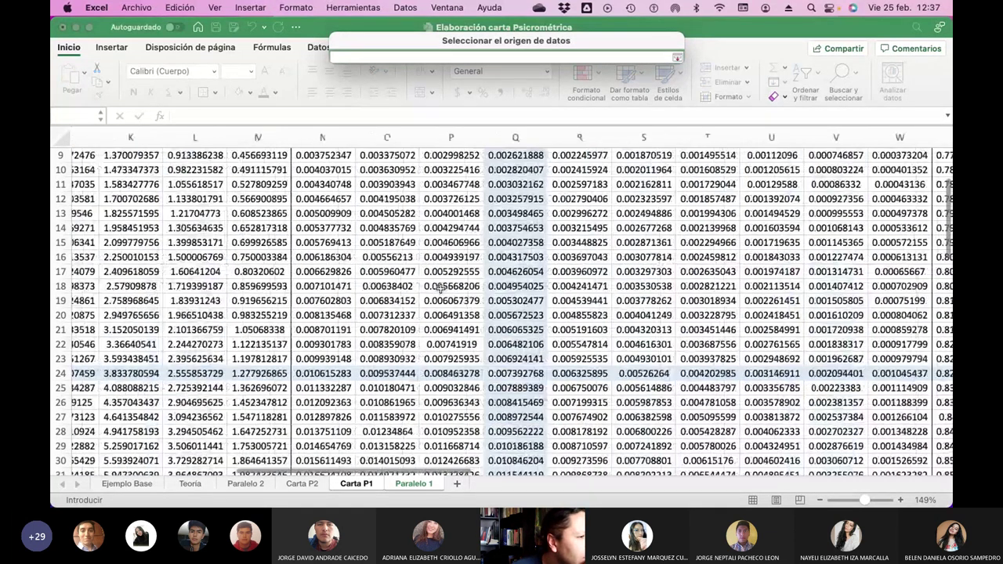
scroll(443, 287, "left", 7)
scroll(441, 288, "left", 3)
left_click(167, 286)
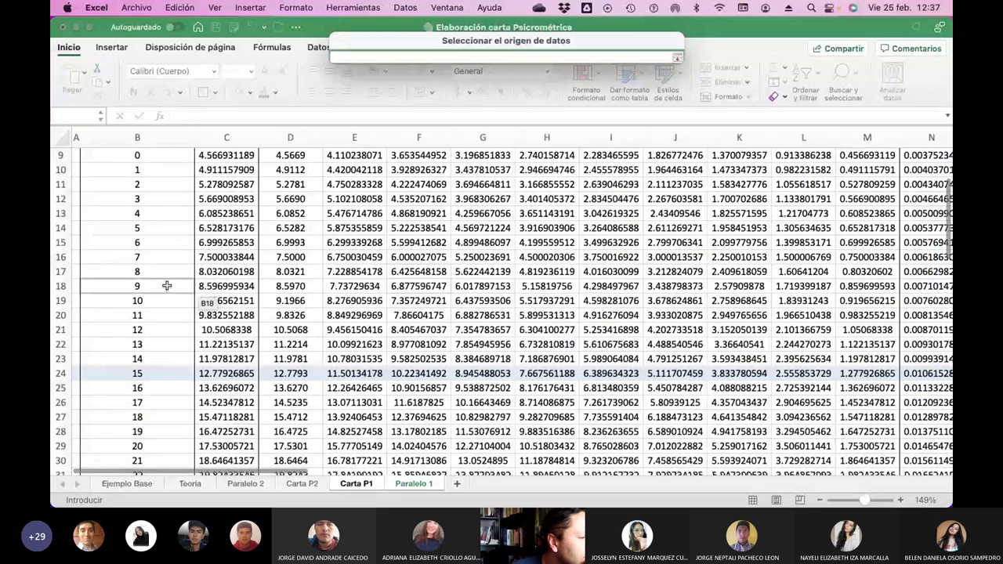
scroll(157, 284, "up", 3)
left_click_drag(157, 214, 166, 345)
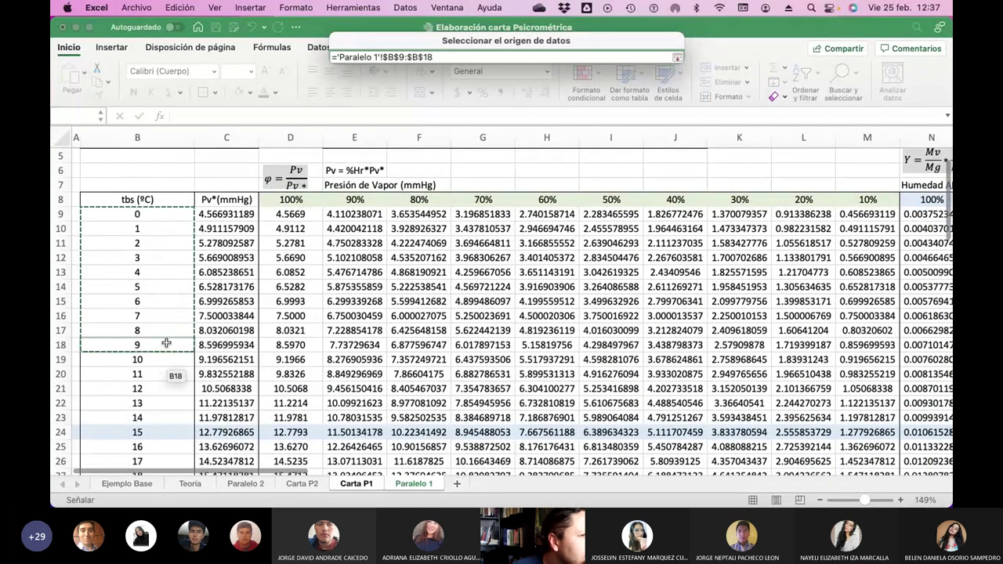
left_click(677, 58)
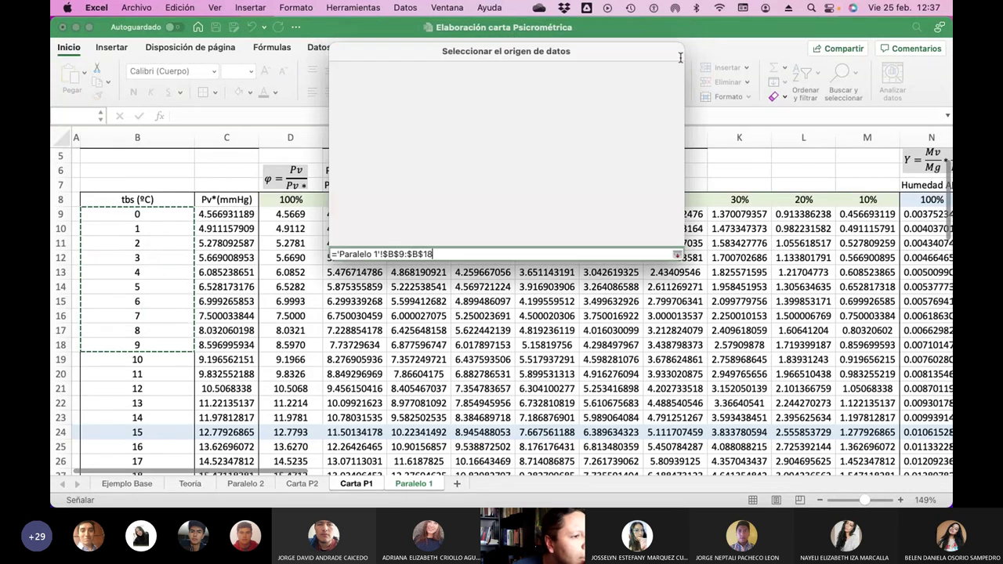
Set the Y values of the V1 0.8 series to AH9:AH18 on the Paralelo 1 sheet and accept the data source.
left_click(664, 228)
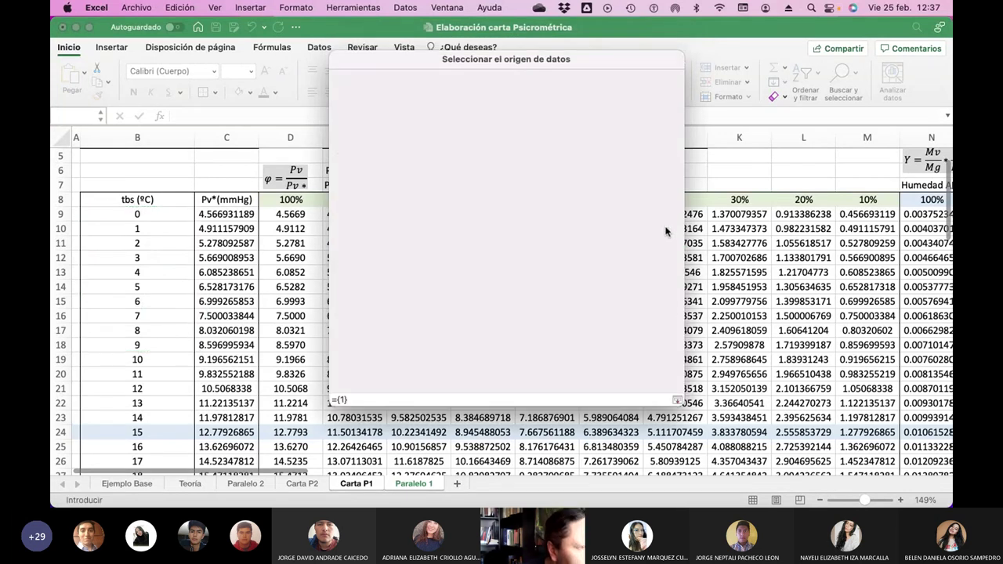
scroll(548, 249, "right", 10)
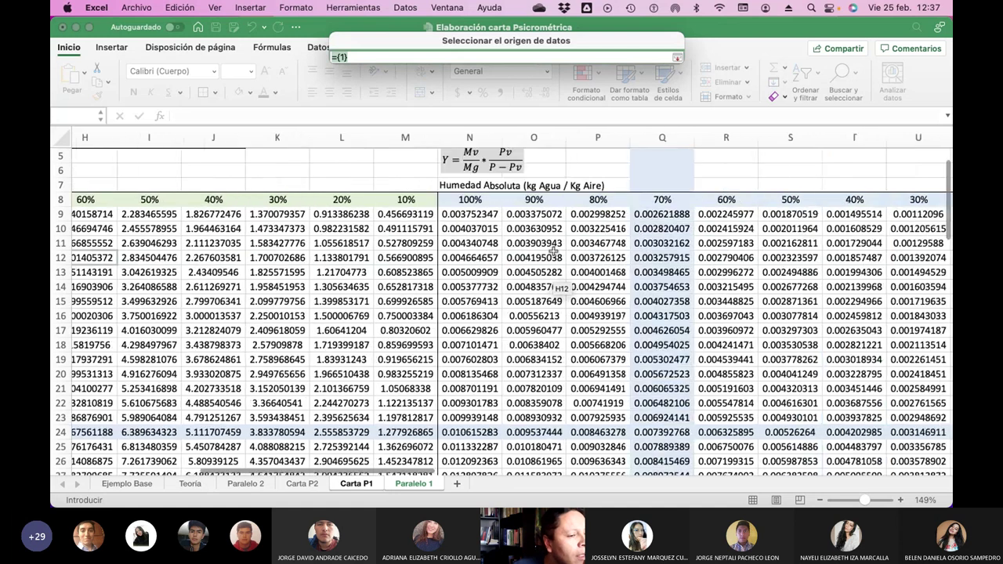
scroll(553, 248, "right", 10)
left_click_drag(463, 214, 475, 342)
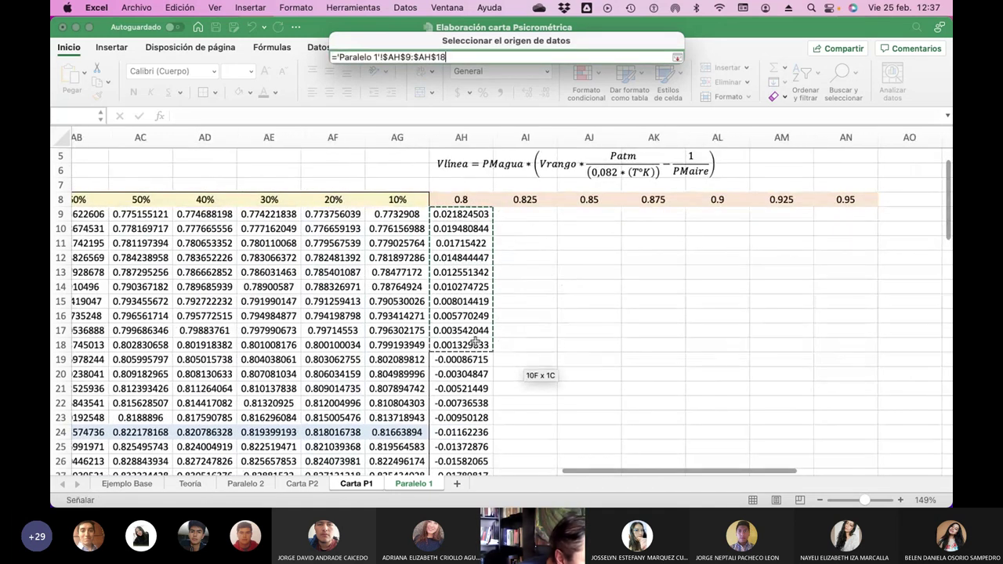
left_click(677, 58)
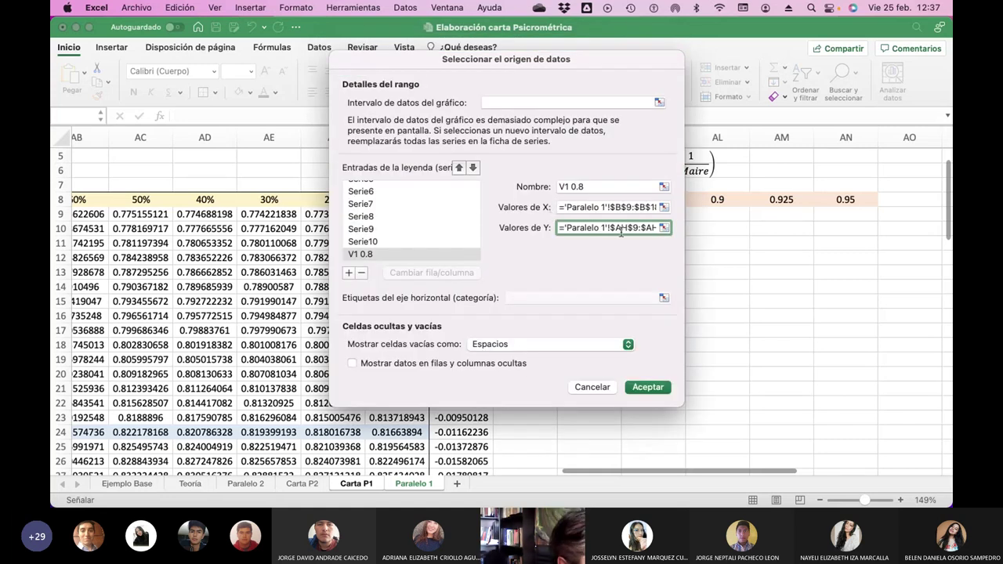
left_click(644, 389)
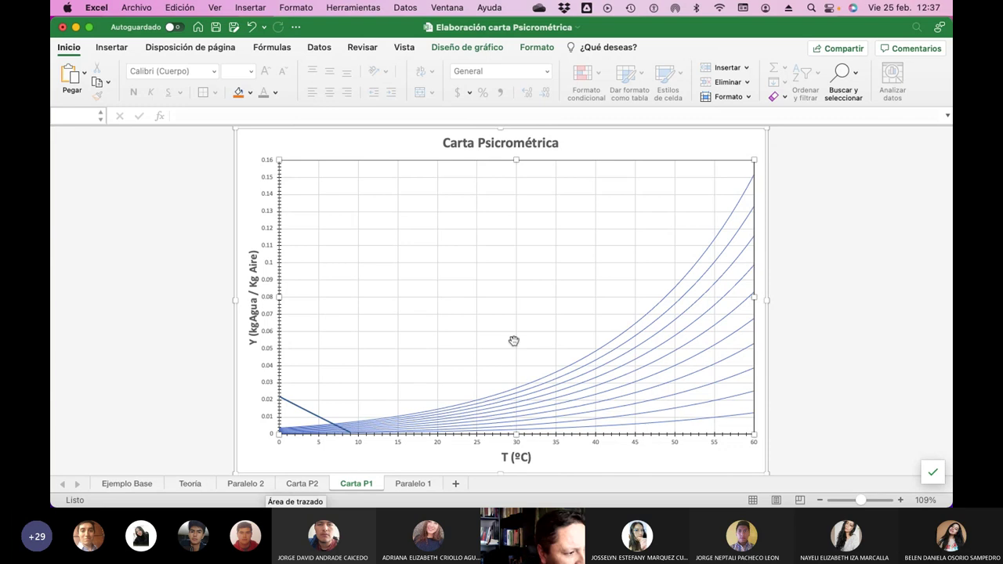
Change the line colour of the V1 0.8 series in the chart to solid black.
left_click(296, 410)
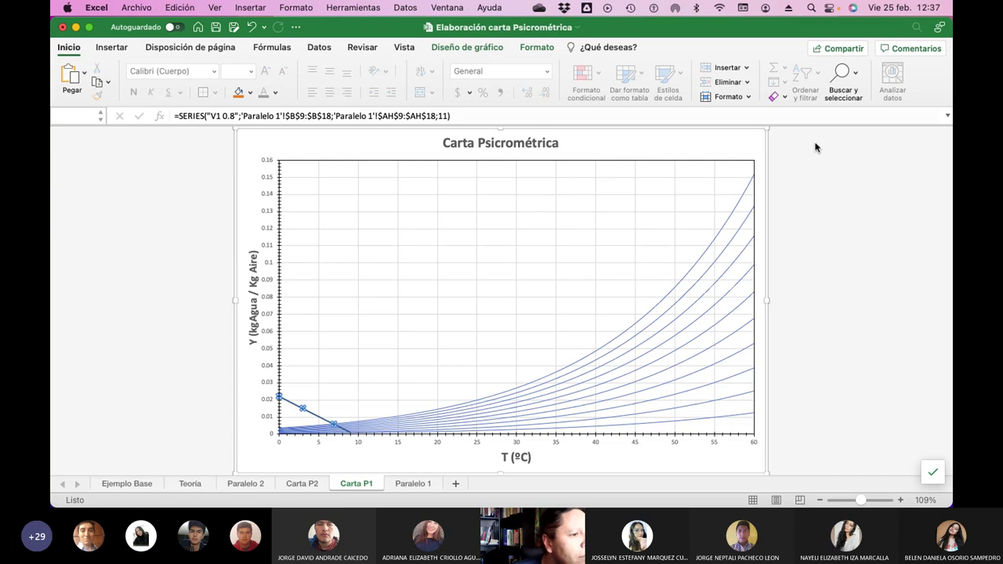
left_click(529, 47)
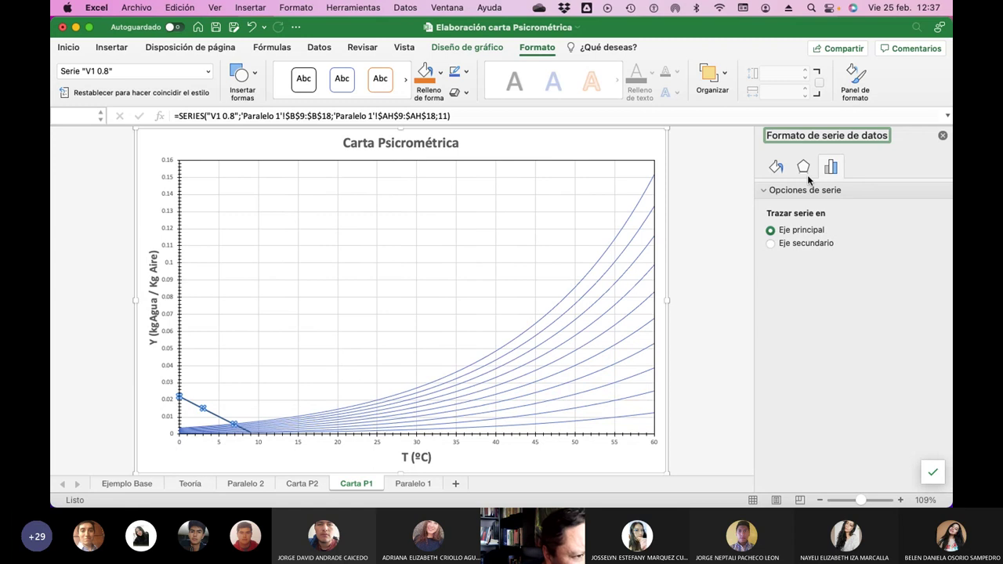
left_click(777, 167)
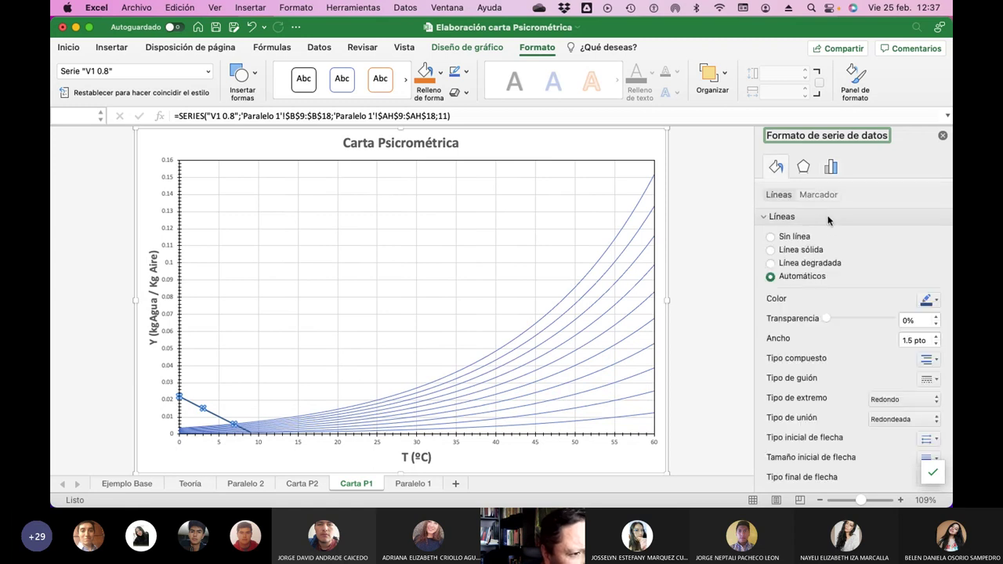
left_click(935, 303)
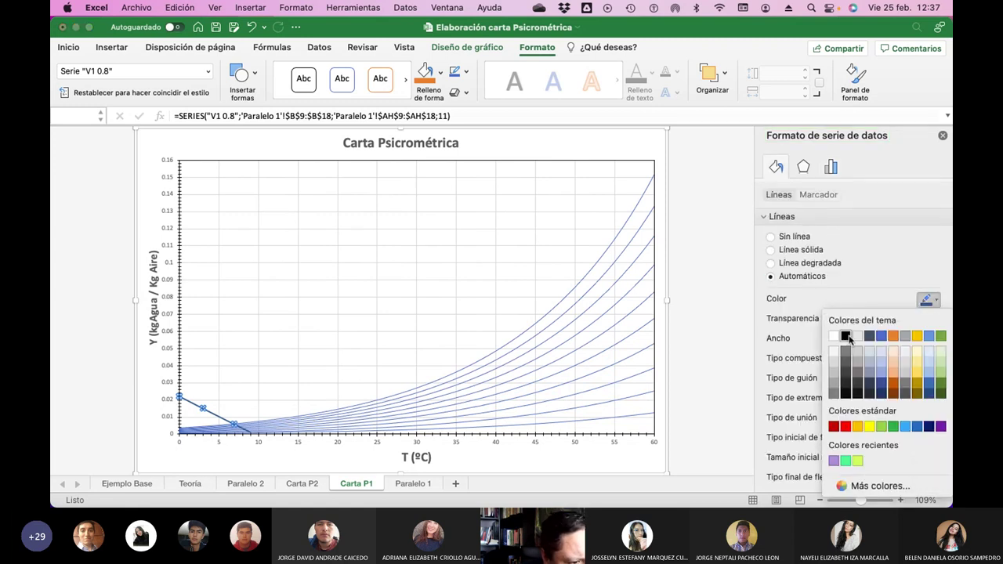
left_click(846, 336)
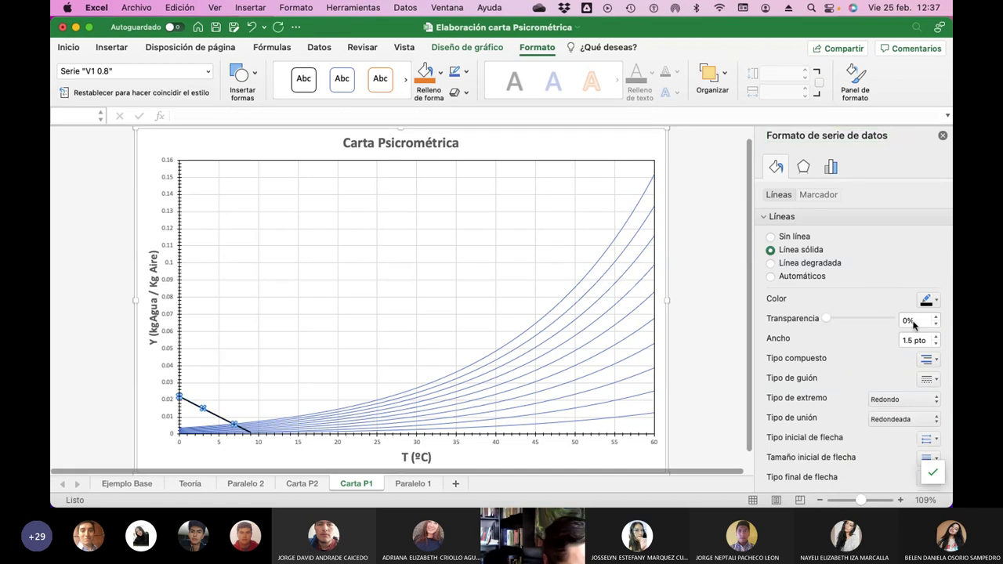
key("Escape")
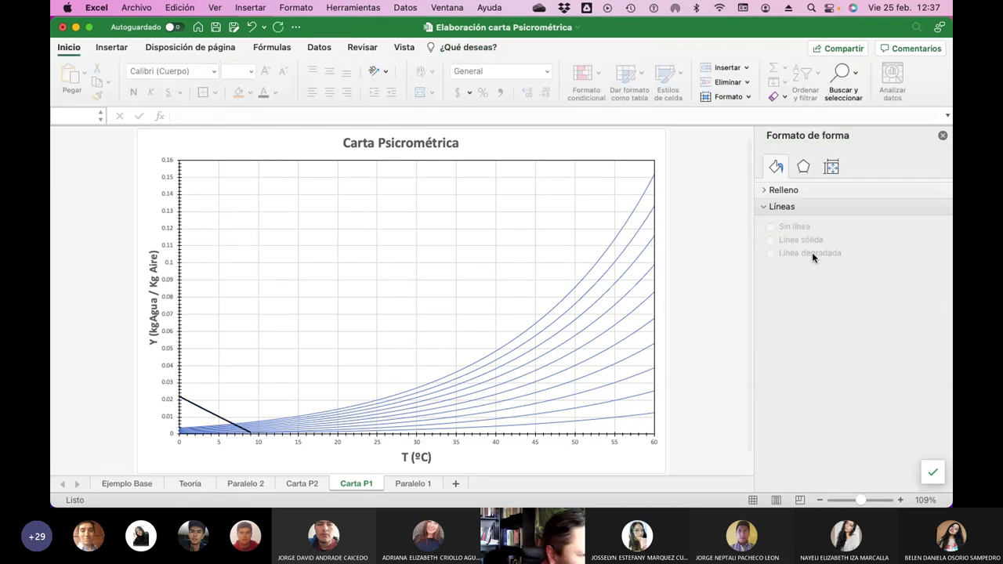
Set the line width of the V1 0.8 series to 0.5 pt.
left_click(803, 167)
left_click(201, 411)
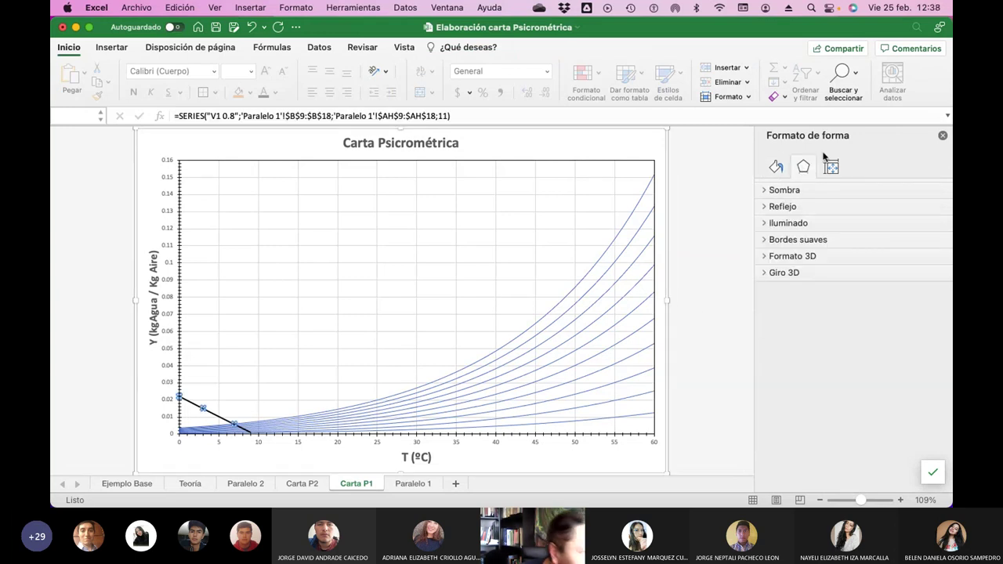
left_click(775, 169)
left_click(898, 340)
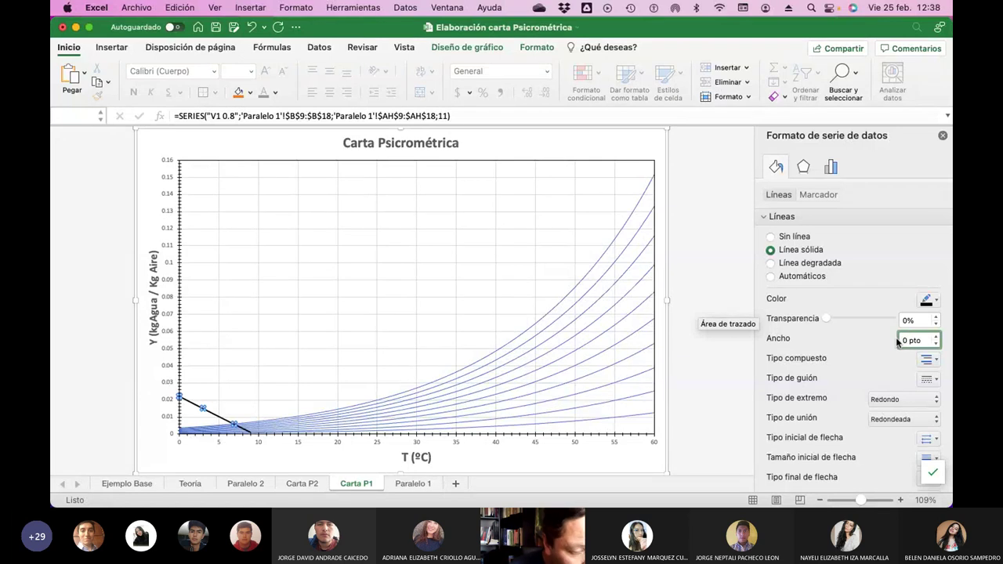
type("0.5")
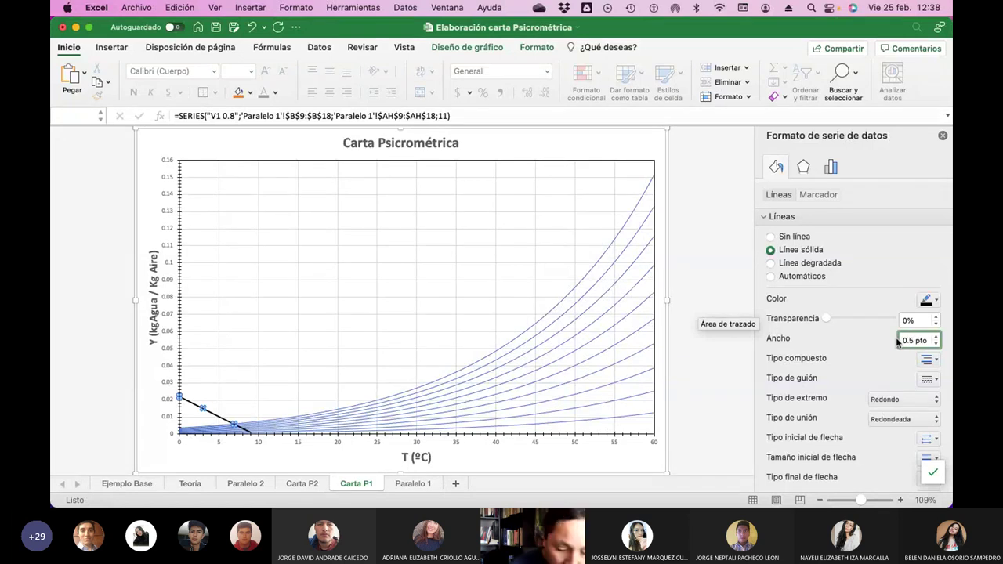
key("Return")
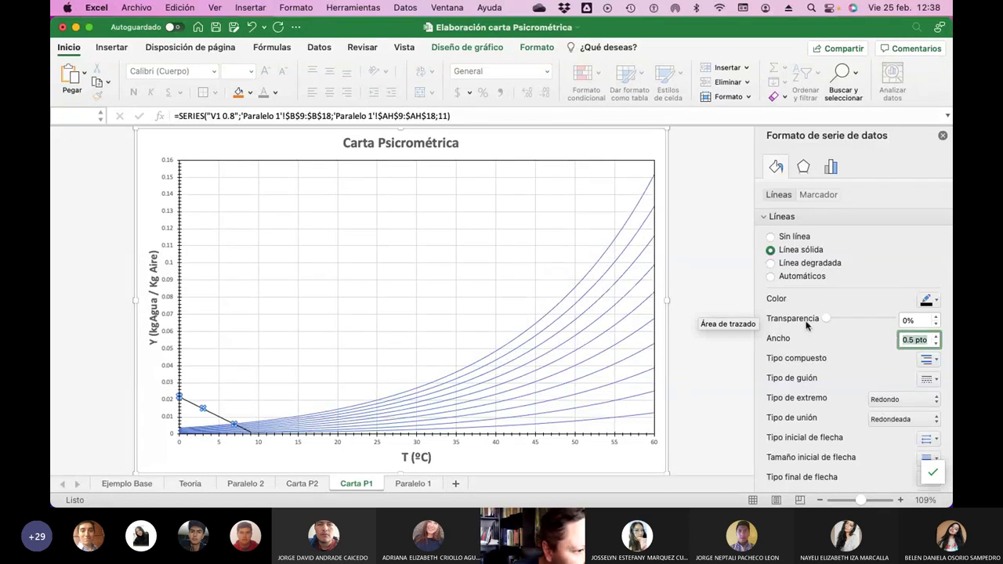
left_click(682, 305)
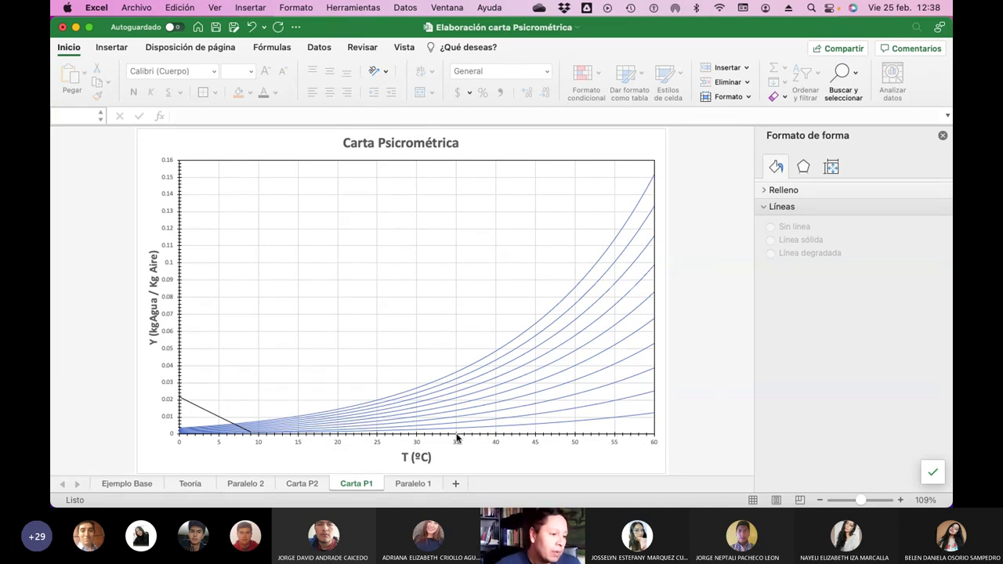
Examine up close where the V1 0.8 line ends relative to the chart's horizontal axis between 5 and 10 ºC.
left_click_drag(862, 503, 873, 503)
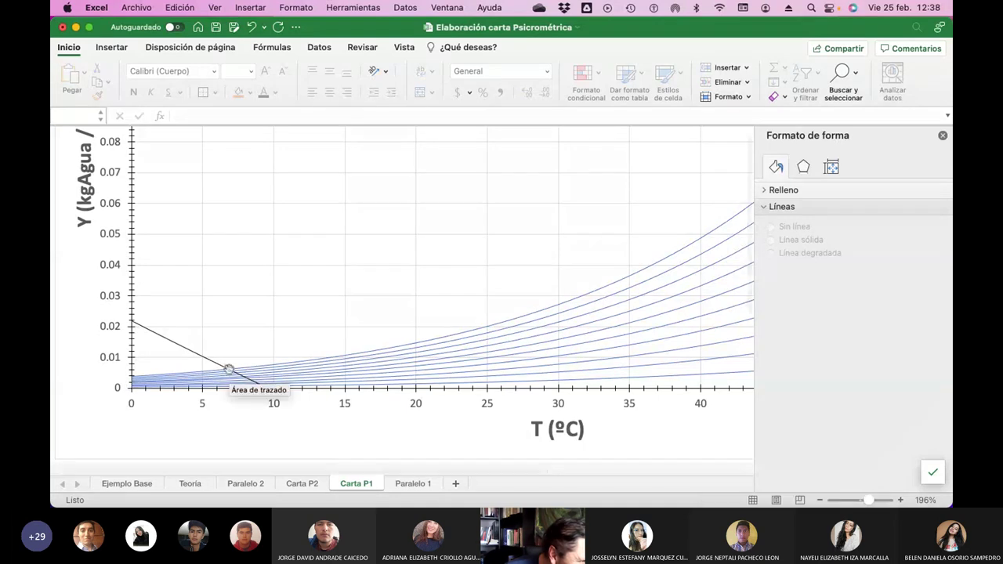
left_click_drag(874, 503, 877, 502)
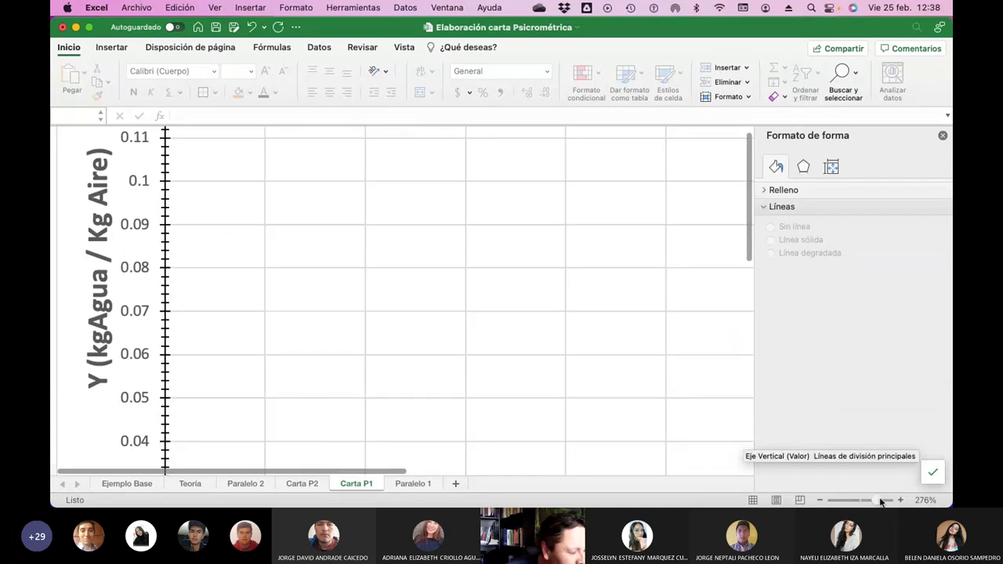
scroll(398, 339, "down", 5)
scroll(353, 337, "up", 1)
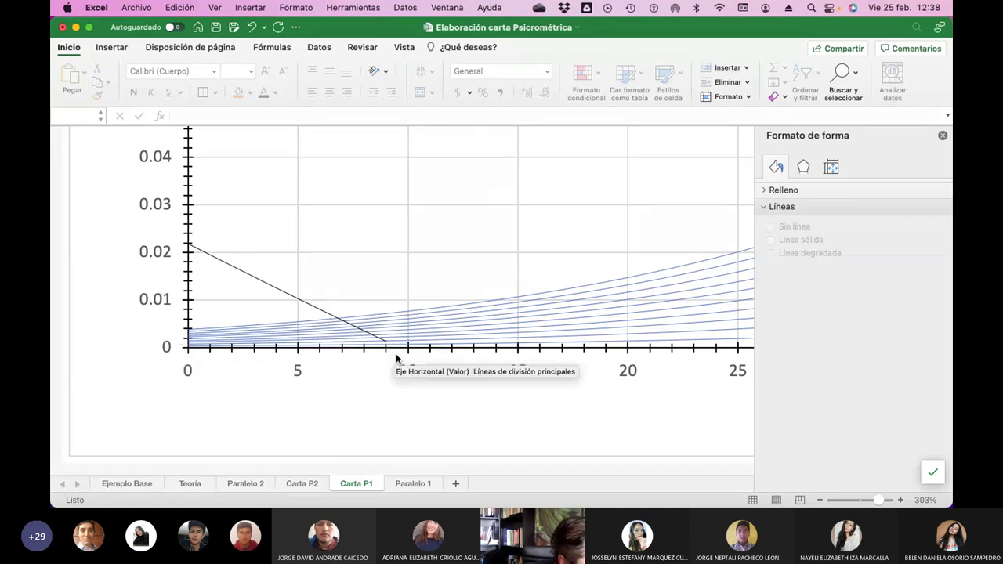
left_click_drag(878, 502, 884, 502)
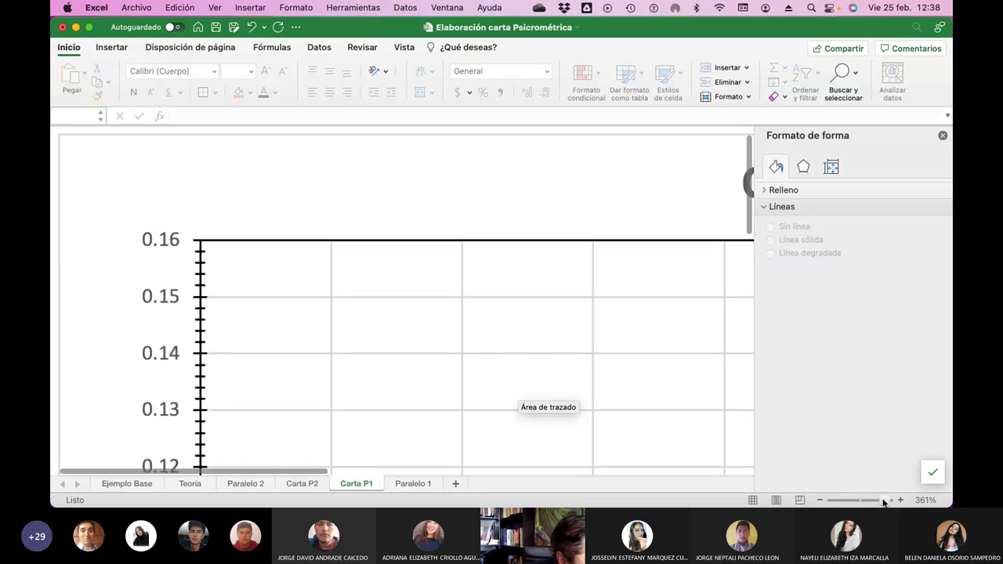
scroll(615, 368, "down", 10)
scroll(614, 369, "down", 5)
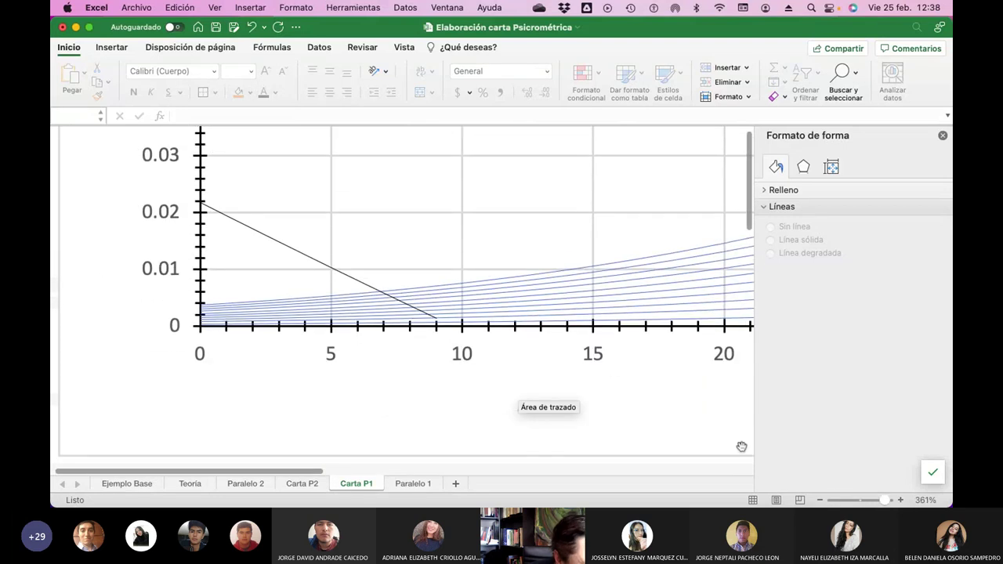
Examine at 400% zoom where the V1 0.8 line crosses the humidity curves and ends near the horizontal axis.
left_click_drag(884, 501, 888, 501)
scroll(604, 336, "down", 8)
scroll(604, 336, "down", 6)
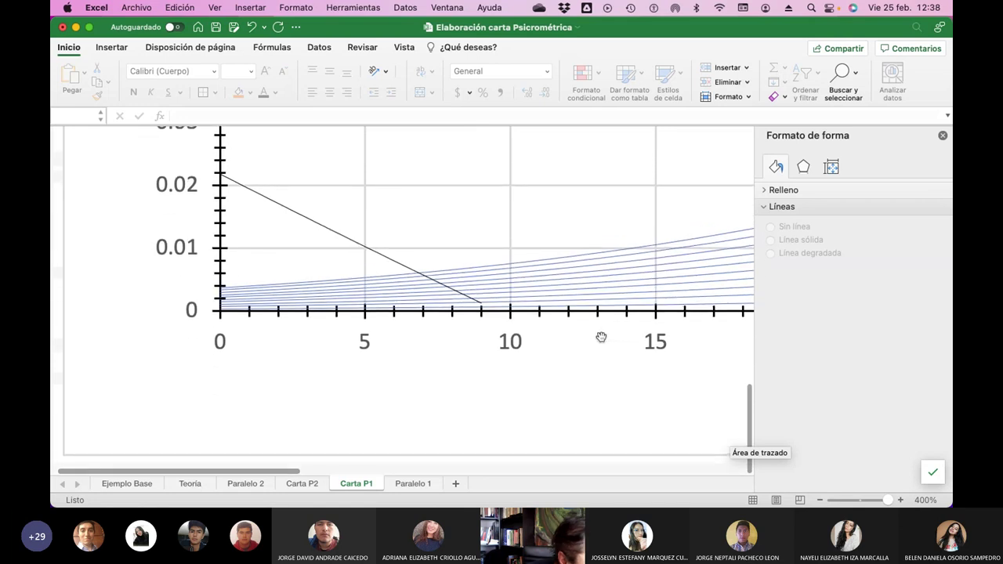
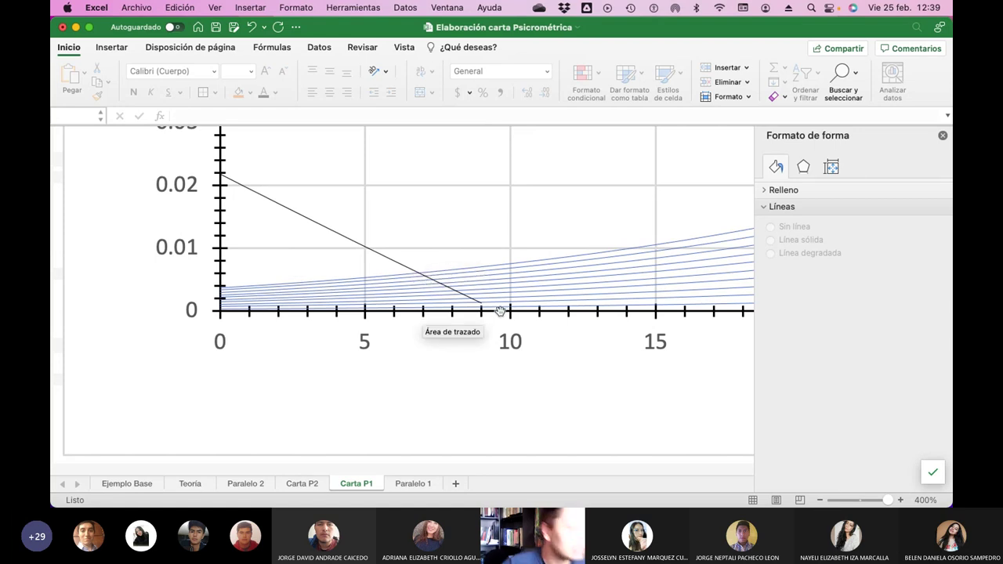
Compare the 7 to 10 ºC rows of the tbs column with the 0.8 specific volume column on the Paralelo 1 sheet.
left_click(413, 484)
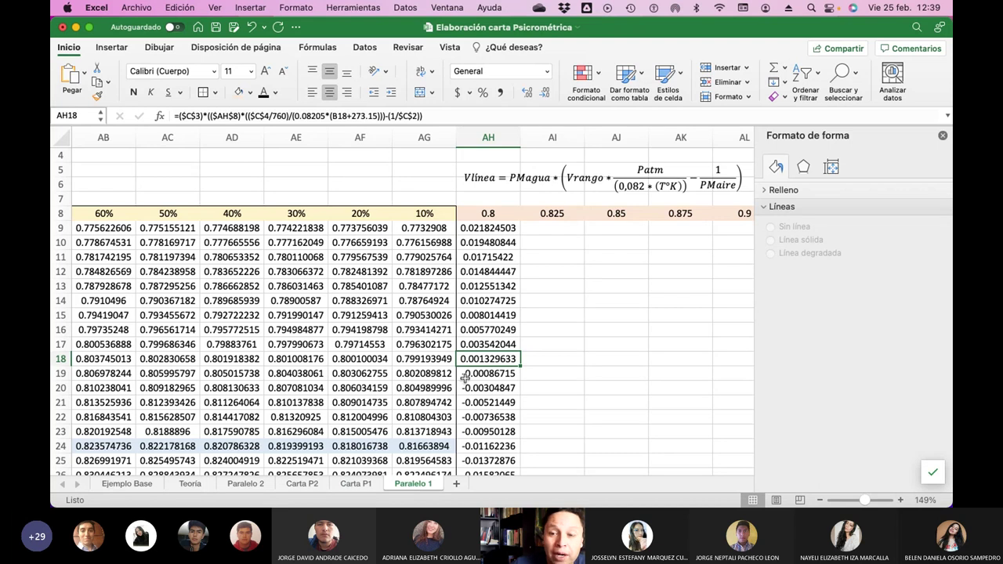
scroll(460, 347, "left", 7)
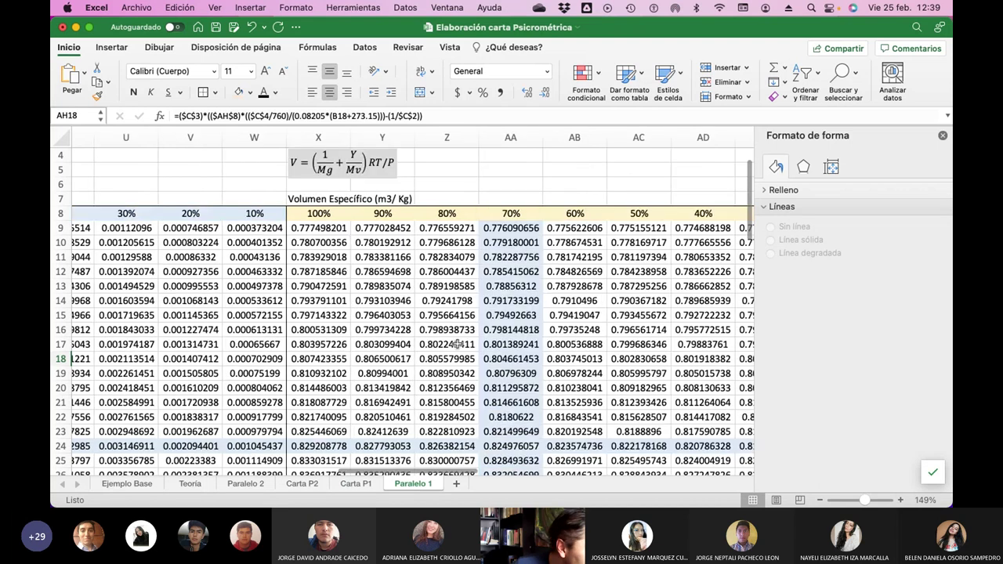
scroll(155, 311, "left", 10)
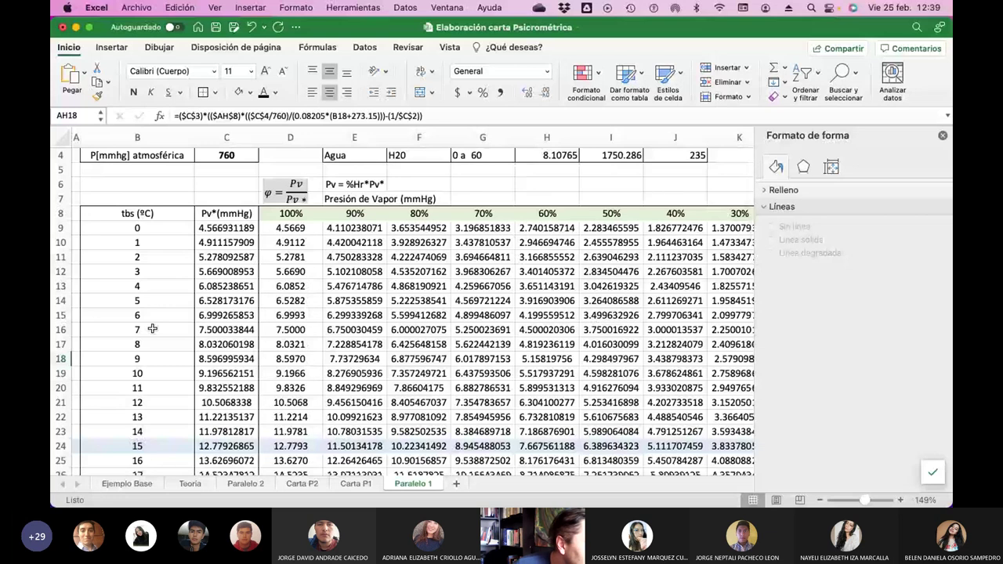
left_click(152, 330)
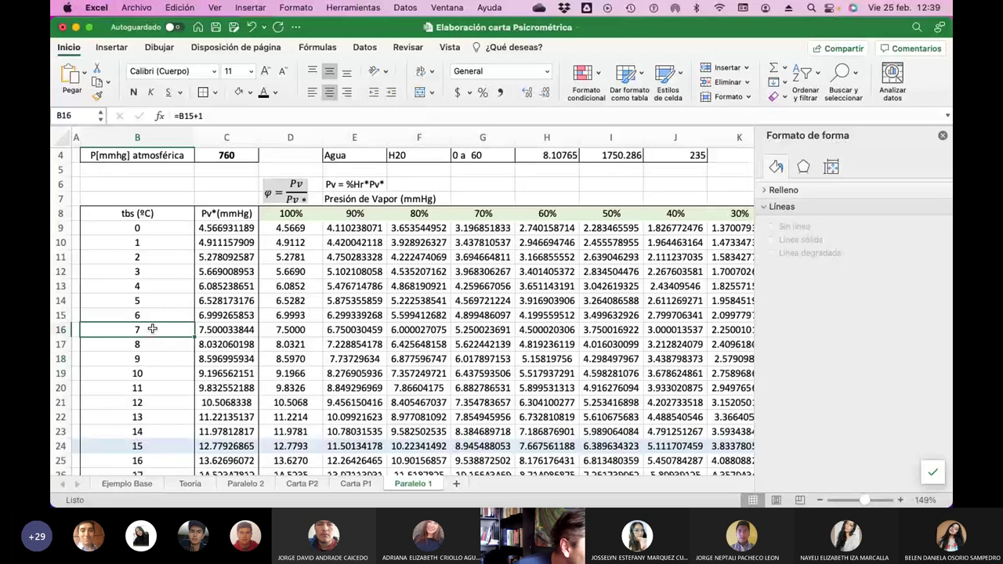
left_click(142, 374)
scroll(207, 367, "right", 10)
scroll(227, 366, "right", 10)
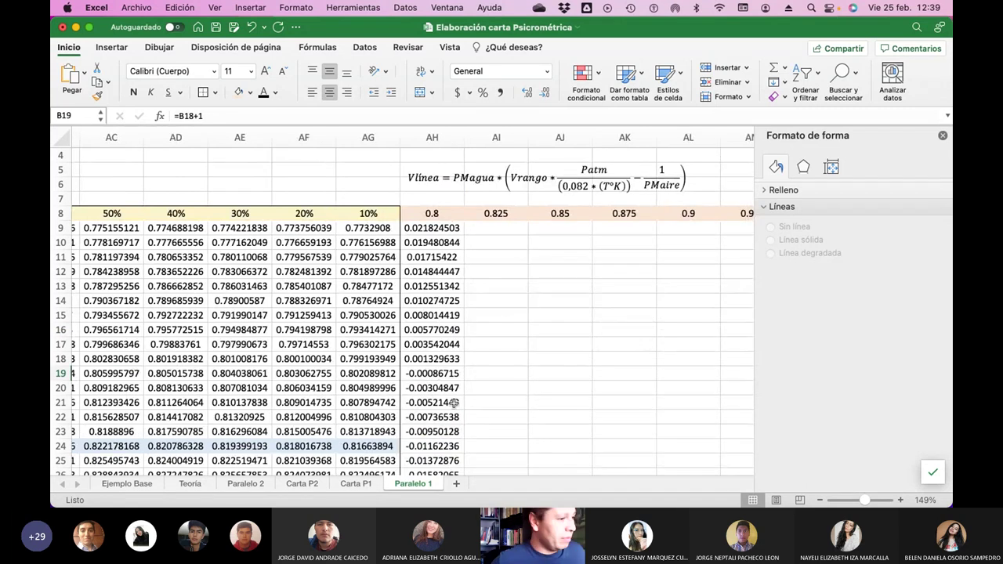
scroll(400, 382, "left", 20)
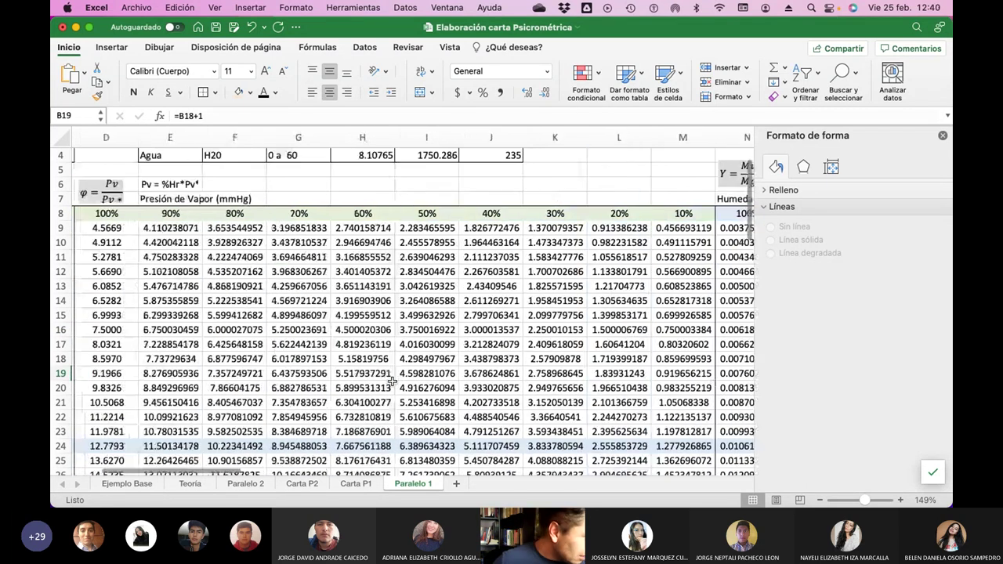
scroll(392, 380, "left", 5)
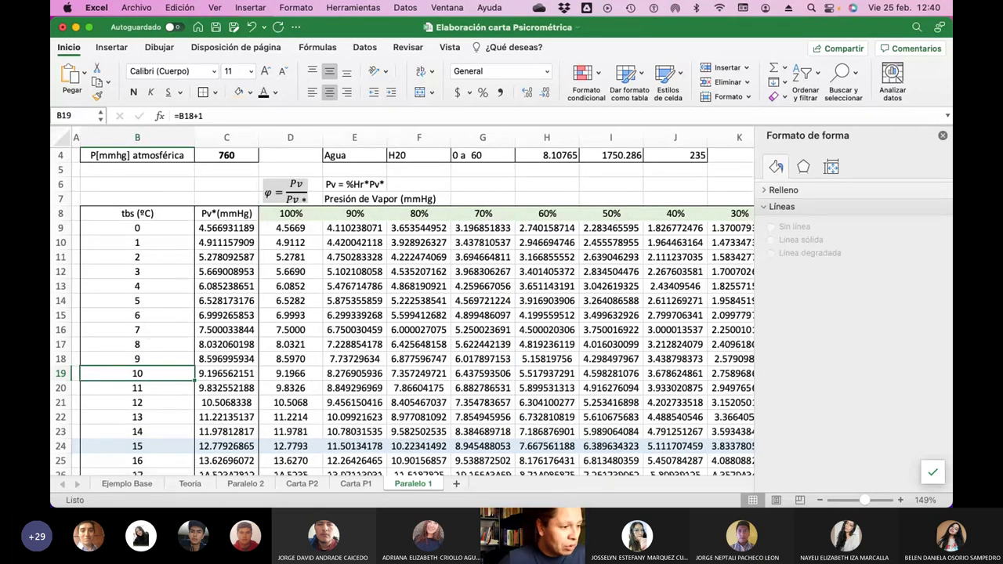
Edit the Carta P1 chart's data source and set the X values of the V1 0.8 series to B16:B19 on Paralelo 1.
left_click(357, 484)
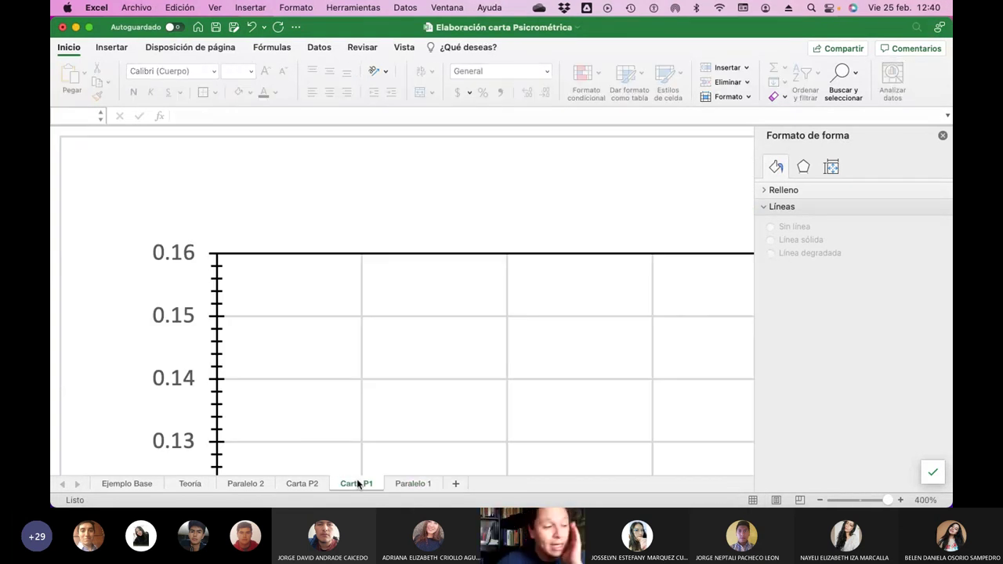
scroll(459, 380, "down", 10)
scroll(460, 382, "down", 10)
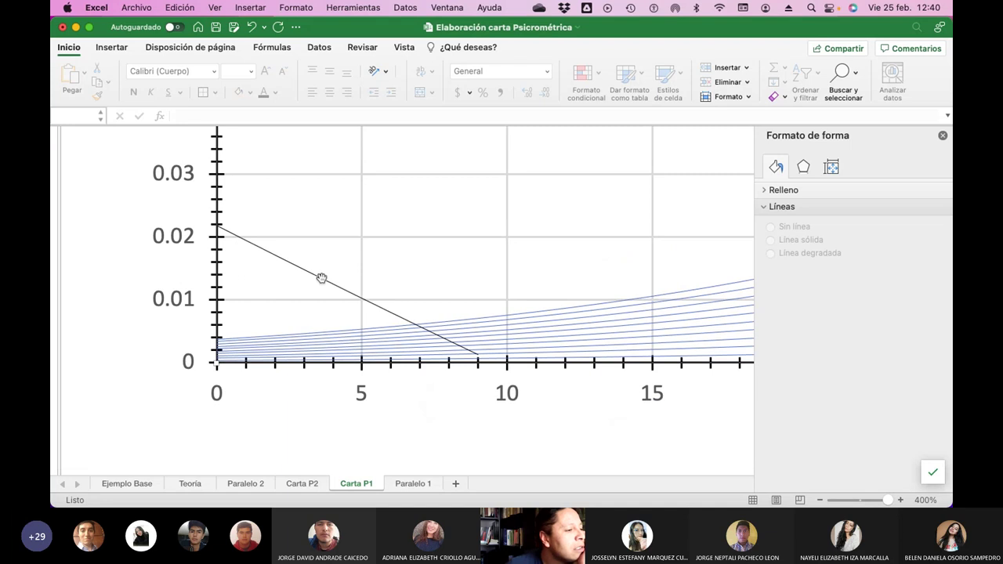
left_click(322, 279)
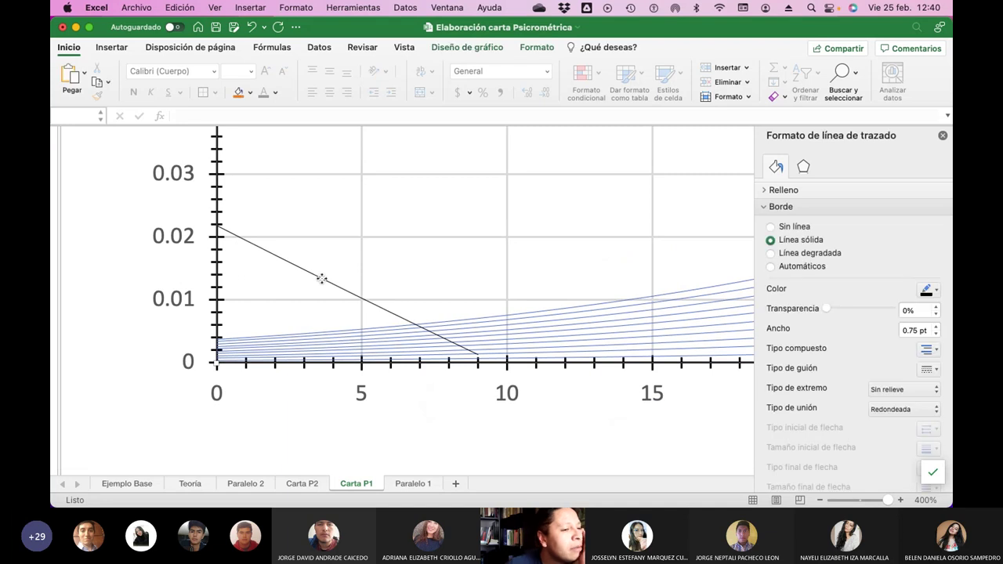
right_click(407, 247)
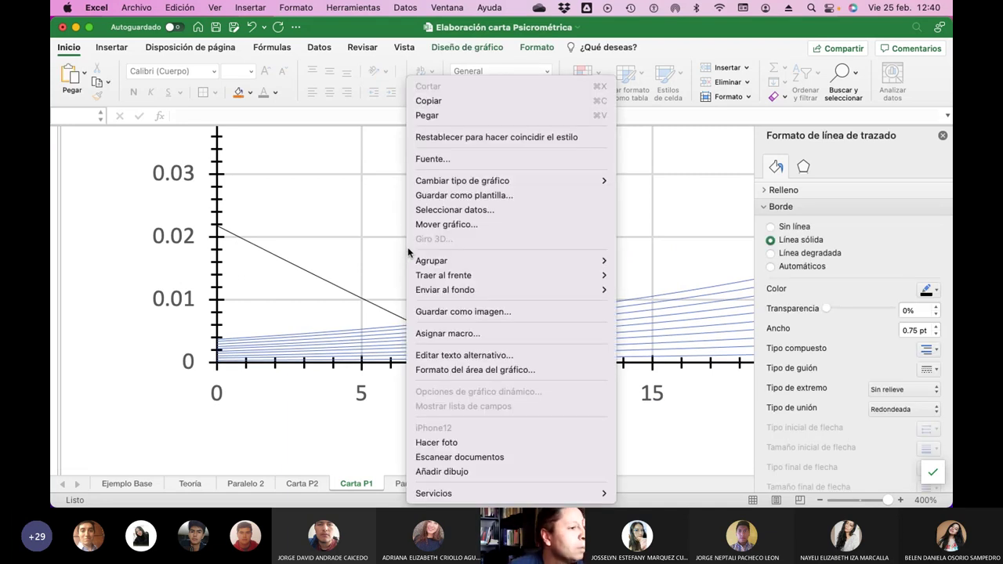
left_click(459, 209)
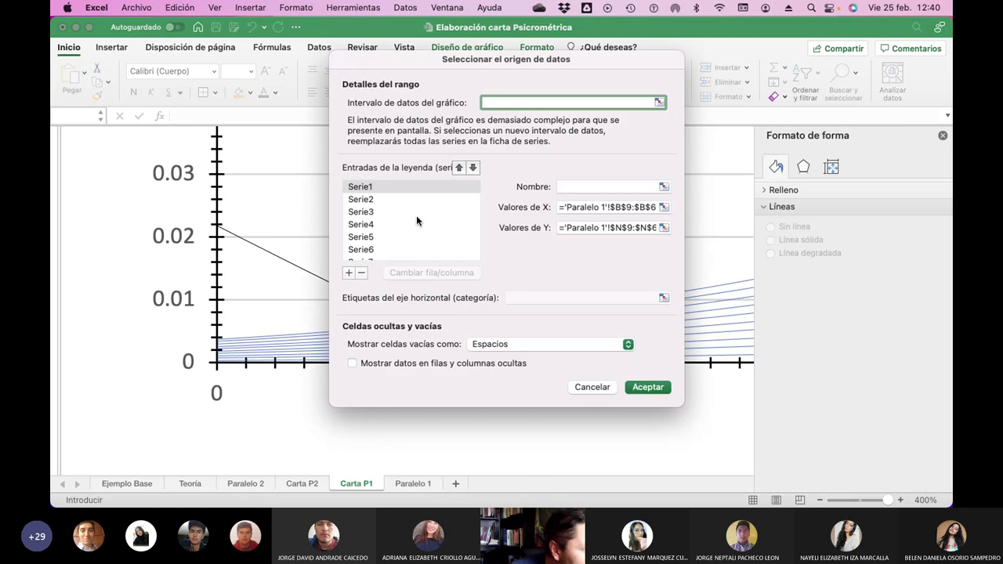
scroll(418, 222, "down", 3)
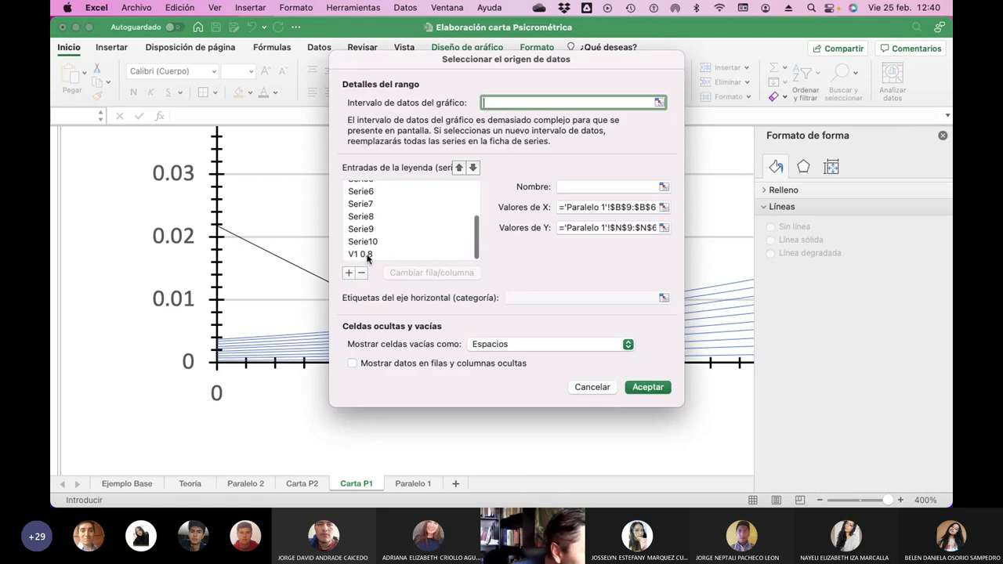
left_click(362, 254)
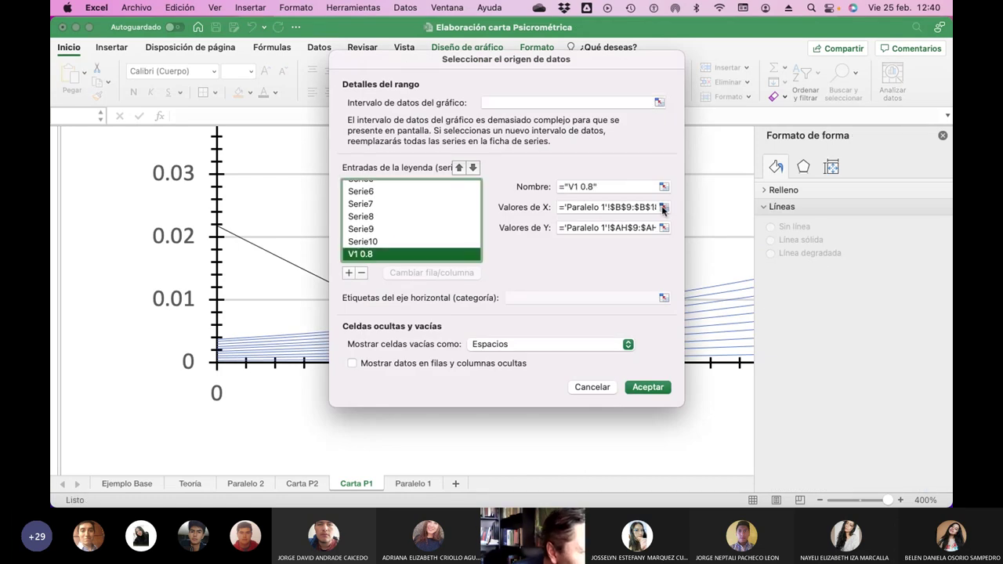
left_click(662, 208)
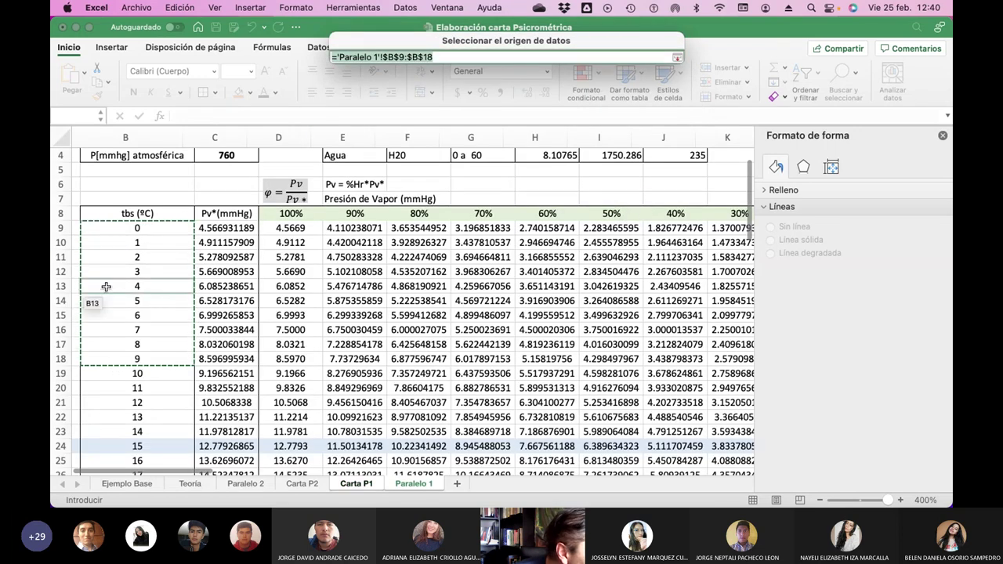
left_click_drag(152, 330, 152, 374)
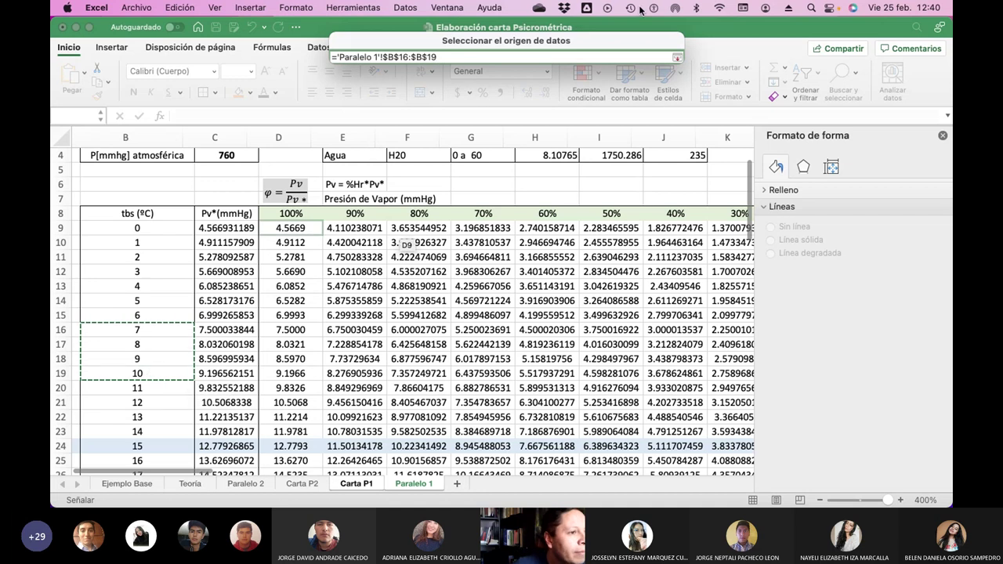
left_click(678, 56)
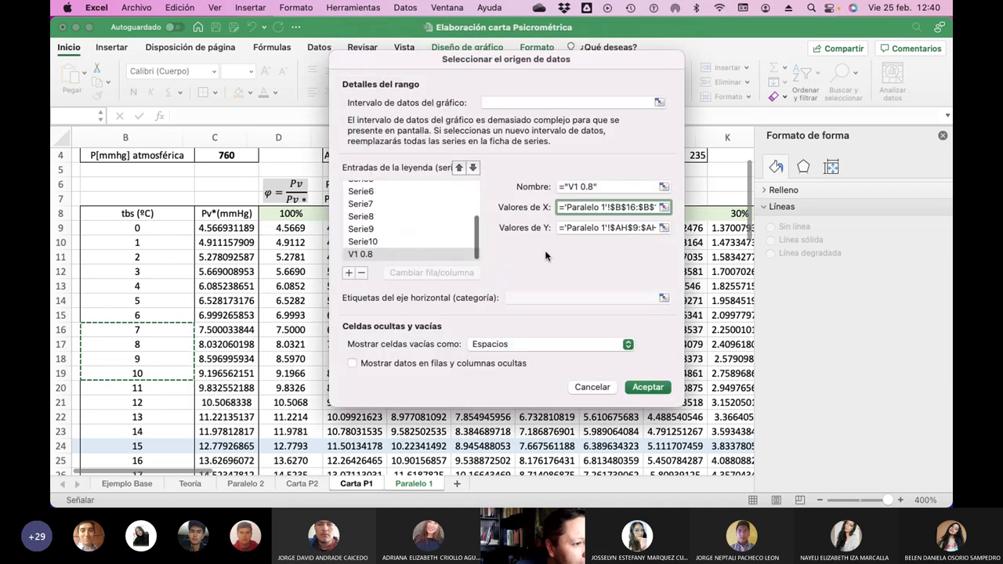
Set the Y values of the V1 0.8 series to AH16:AH19 on Paralelo 1 and accept the data source.
left_click(663, 227)
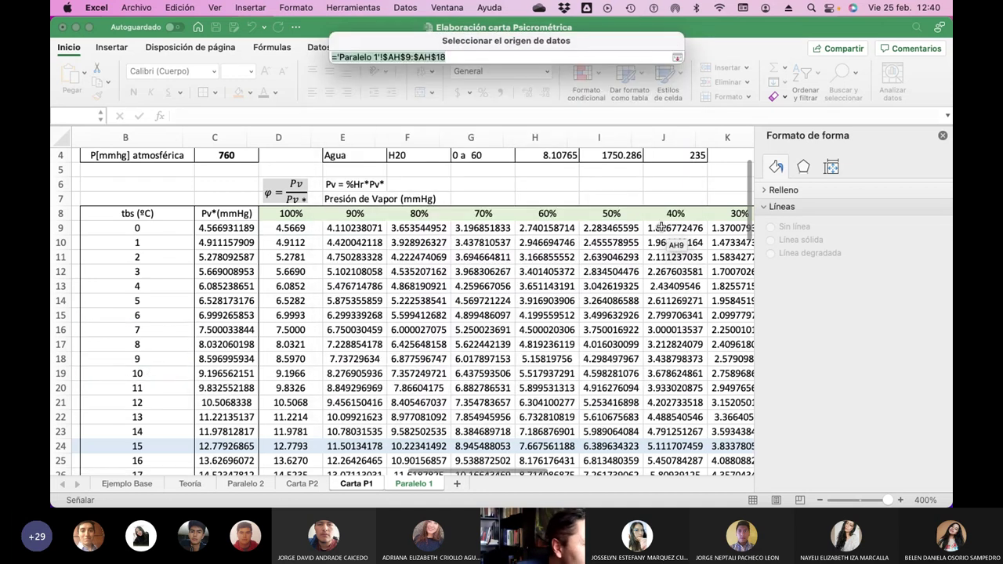
scroll(662, 227, "right", 20)
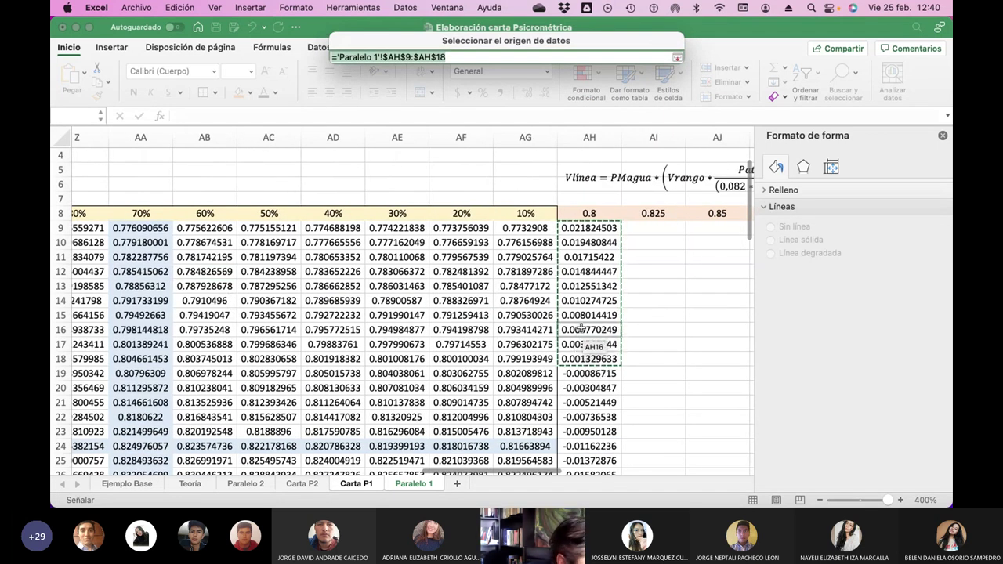
left_click_drag(580, 329, 582, 373)
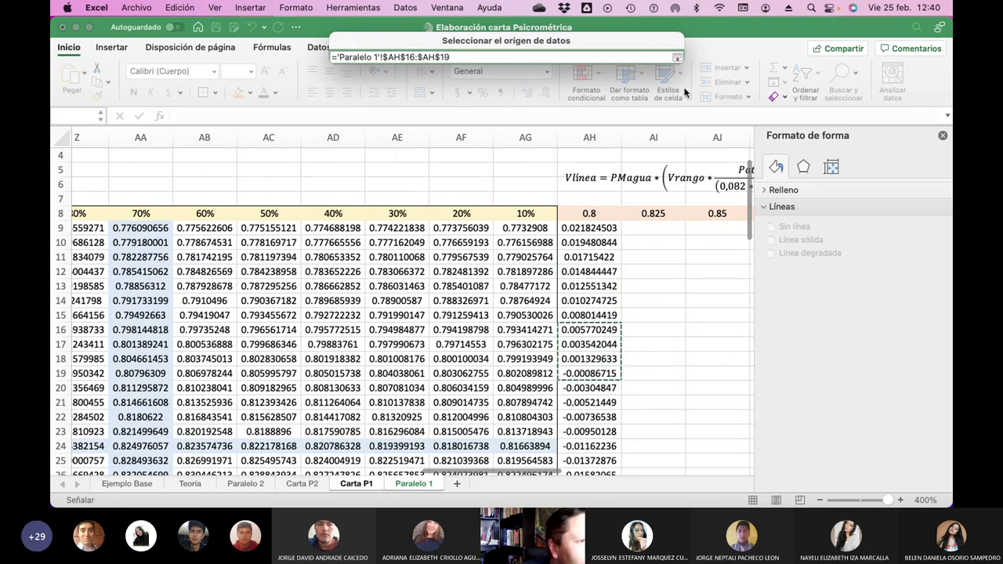
left_click(677, 57)
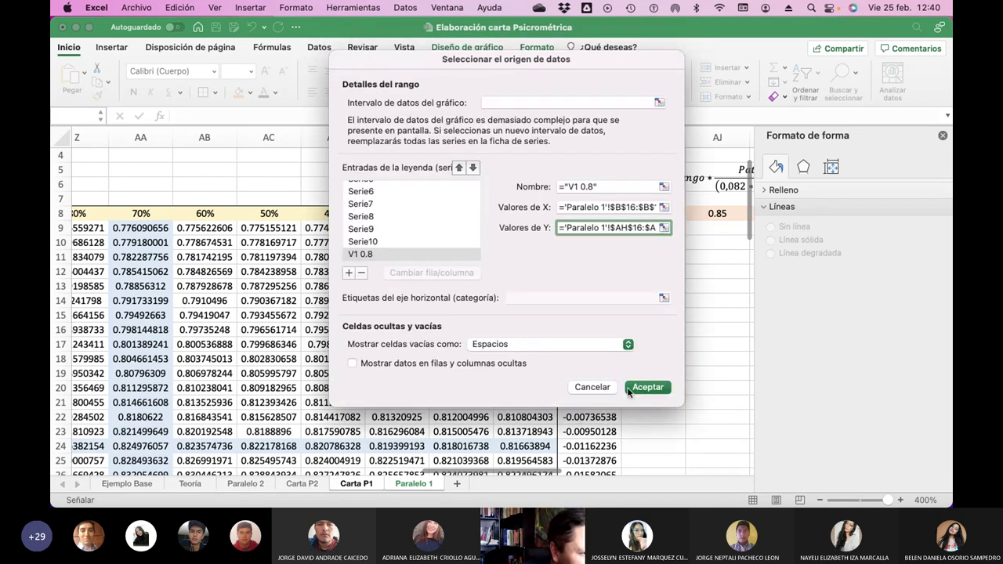
left_click(648, 387)
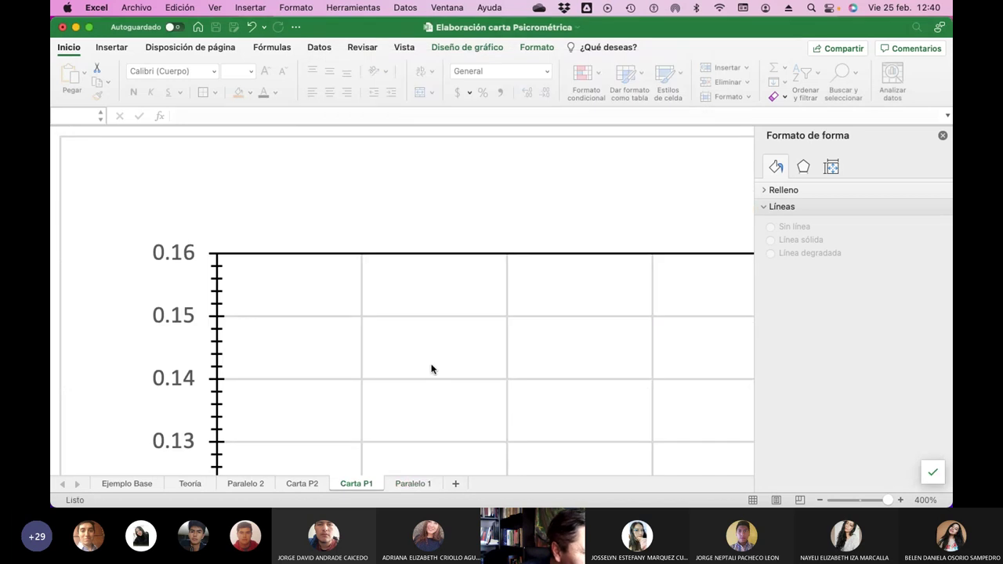
Examine where the shortened V1 0.8 line starts and ends relative to the 100% curve and horizontal axis, and recheck the Paralelo 1 values.
left_click(472, 335)
scroll(481, 330, "down", 5)
scroll(481, 330, "down", 10)
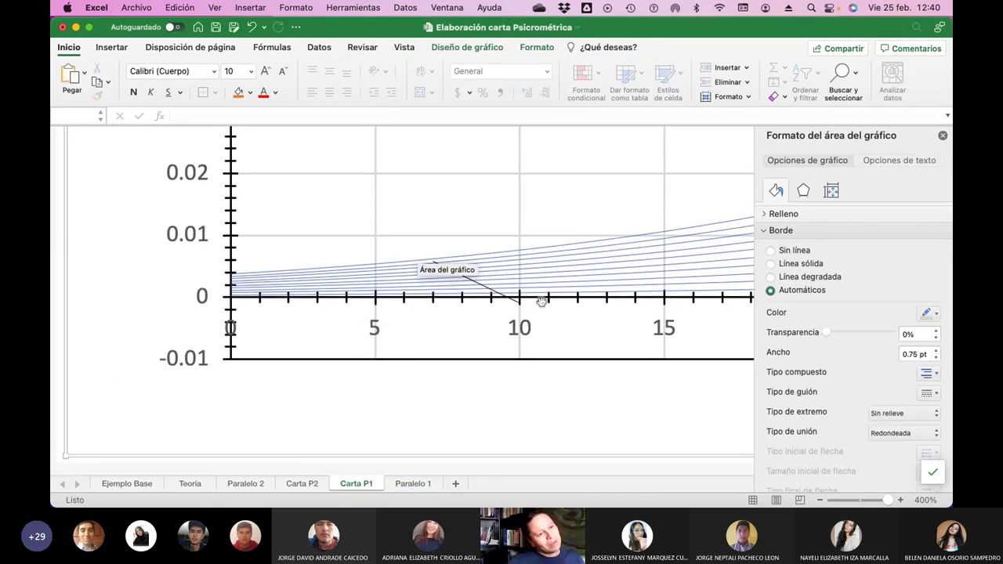
scroll(572, 284, "right", 3)
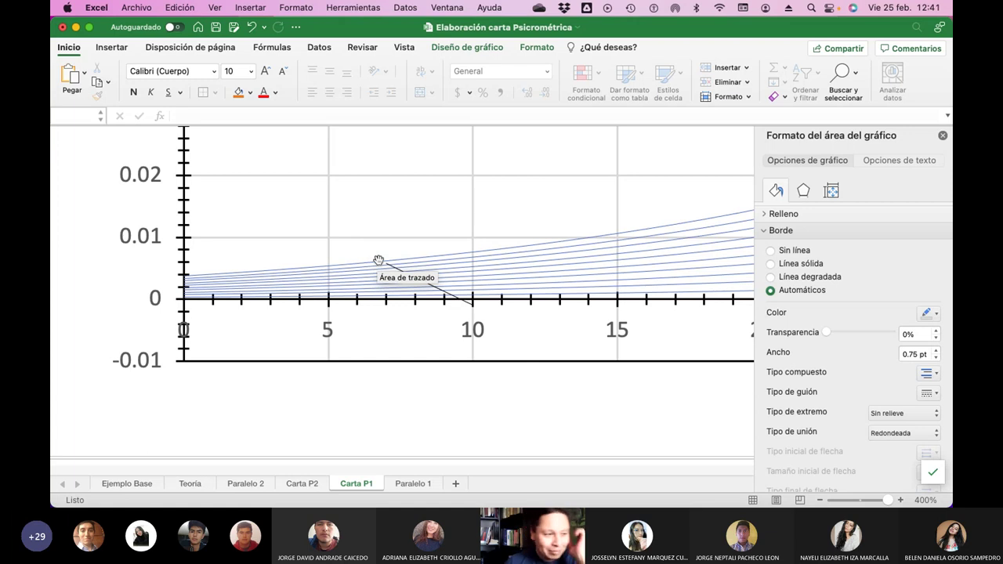
left_click(414, 484)
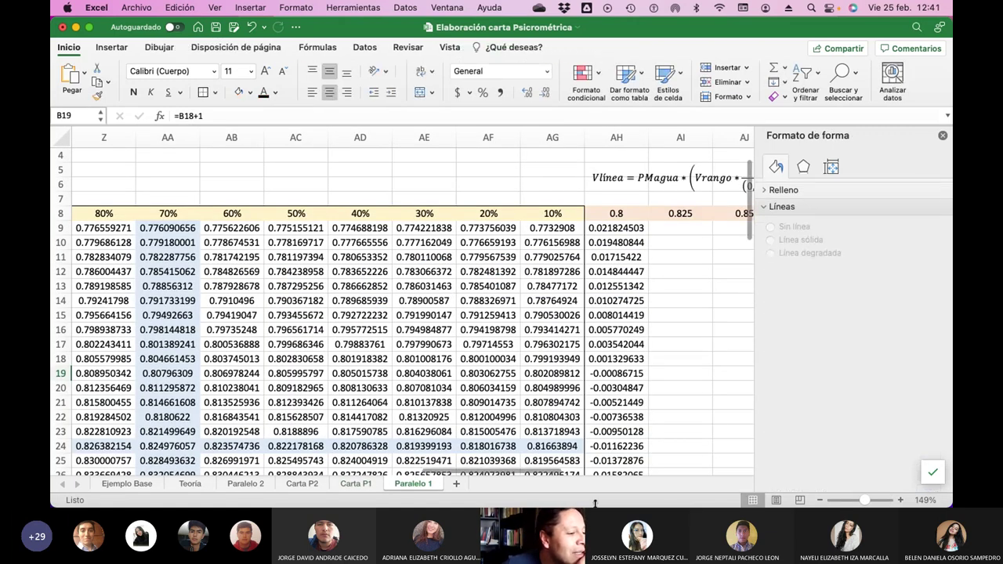
Extend the X values of the V1 0.8 series to B15:B19 in the Carta P1 chart's data source.
left_click(352, 484)
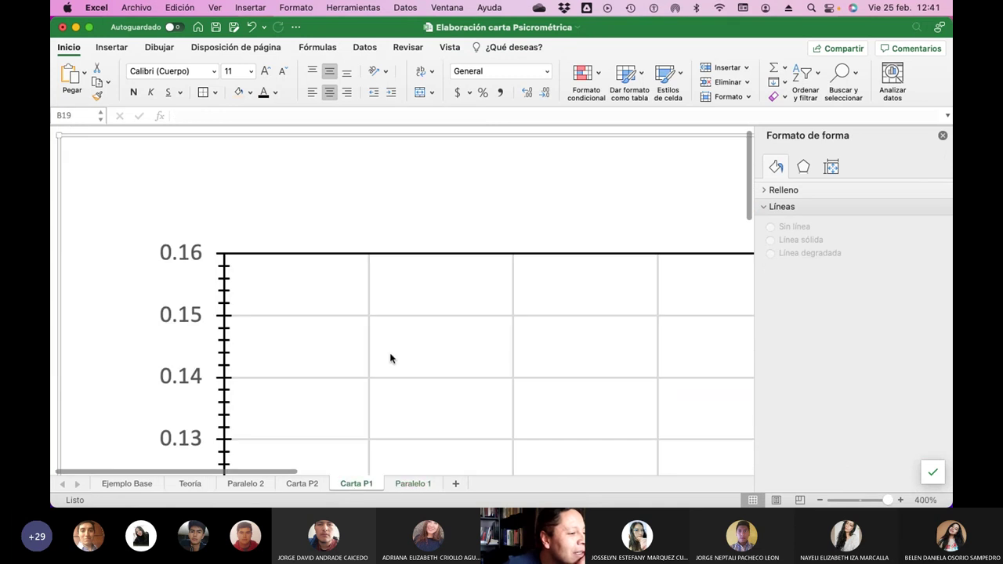
scroll(416, 353, "down", 5)
right_click(423, 336)
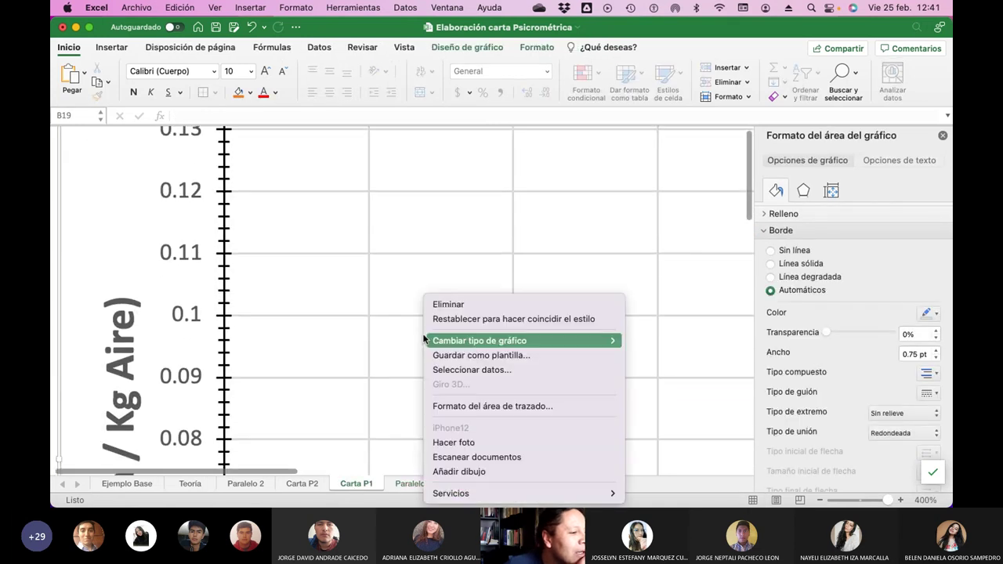
left_click(478, 370)
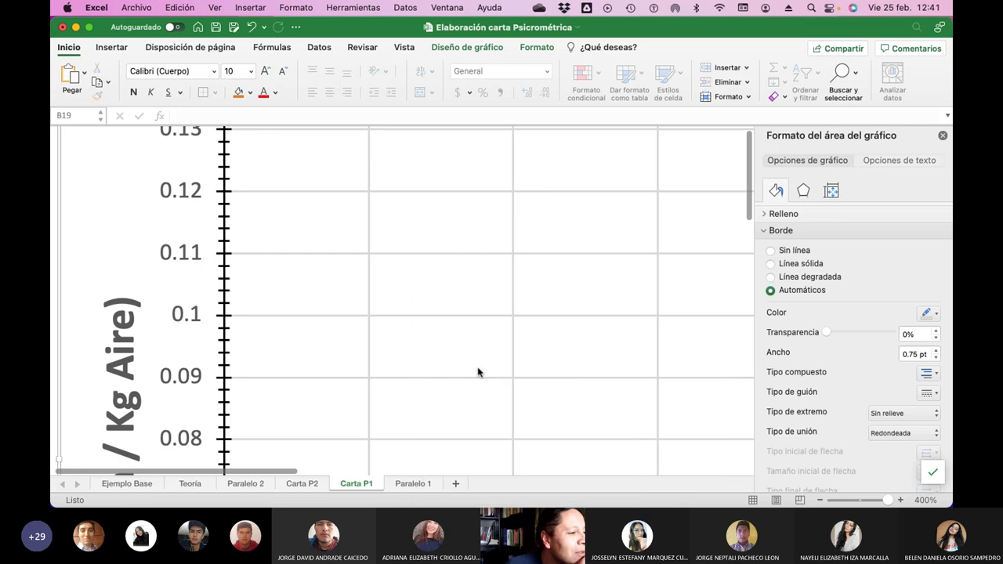
scroll(466, 232, "down", 5)
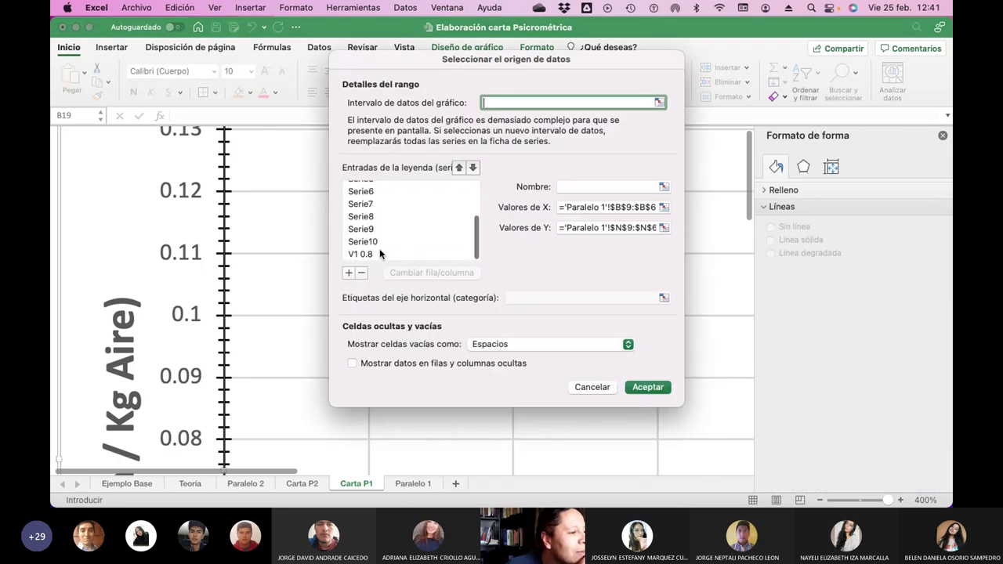
left_click(379, 253)
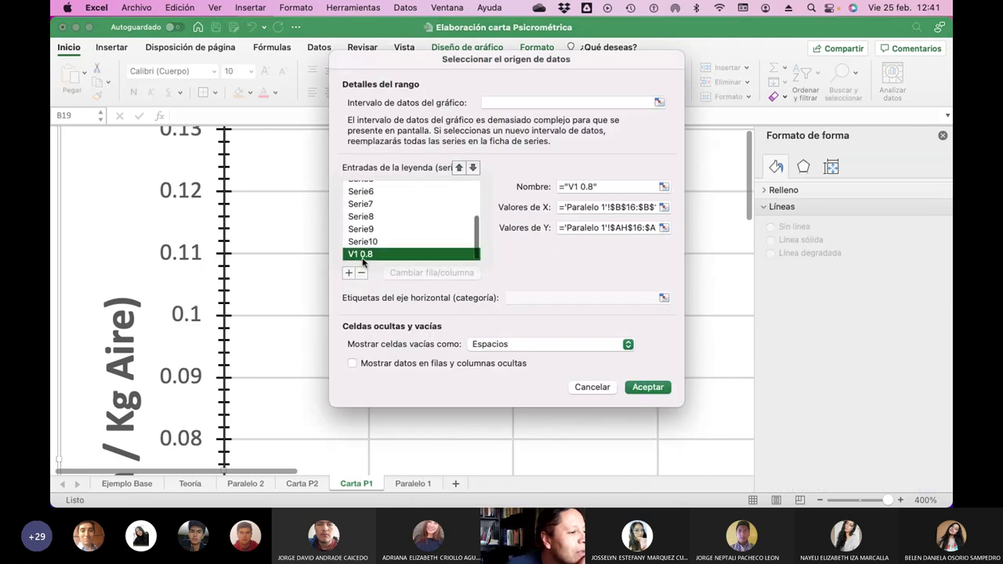
left_click(663, 208)
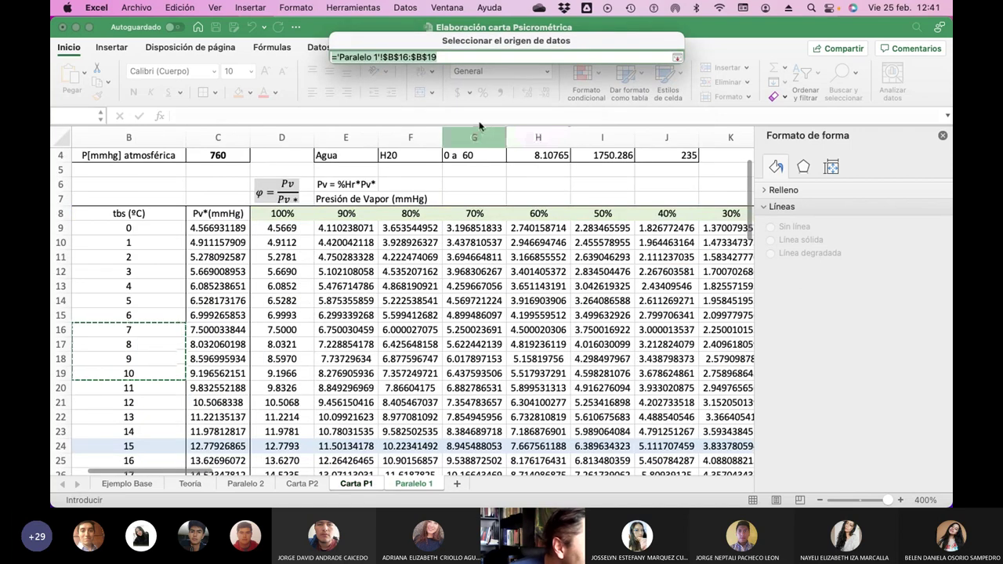
left_click(413, 63)
key("BackSpace")
type("5")
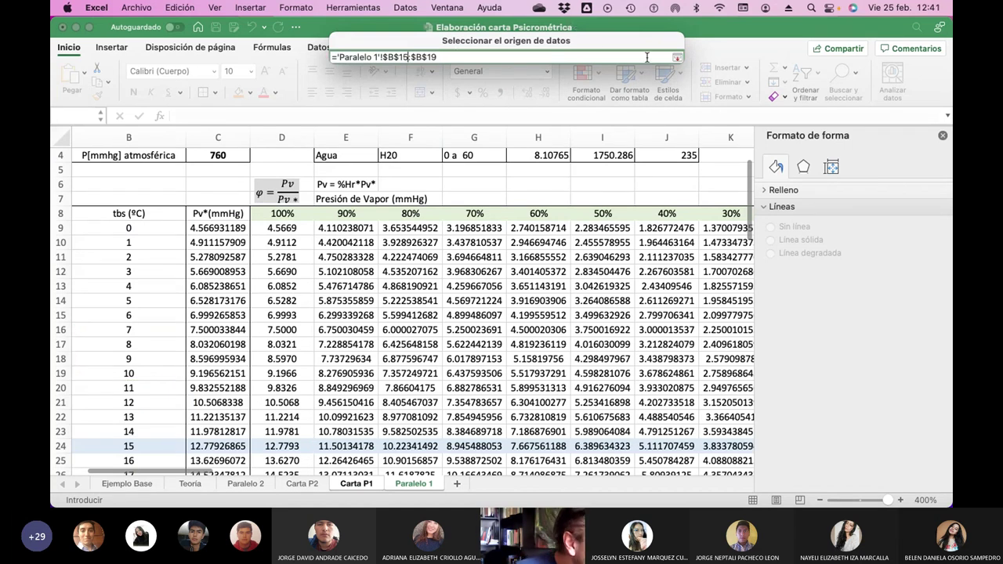
left_click(678, 61)
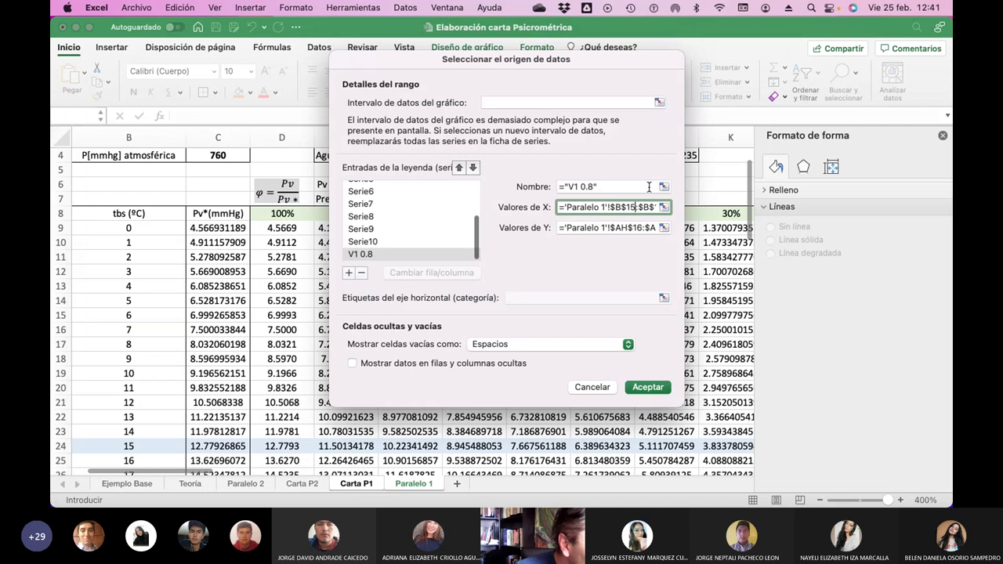
Extend the Y values of the V1 0.8 series to AH15:AH19 on Paralelo 1 and accept the data source.
left_click(663, 228)
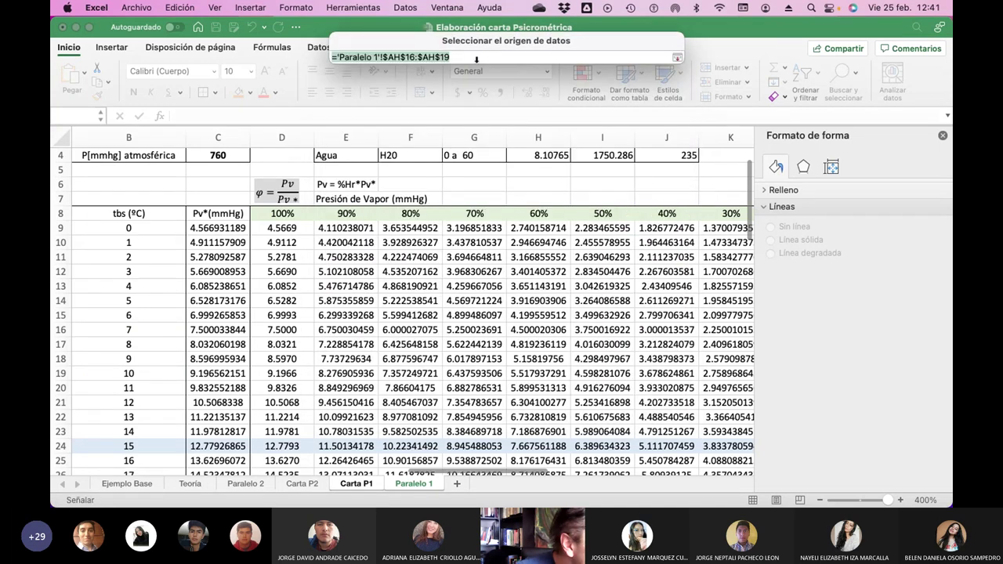
key("BackSpace")
type("5")
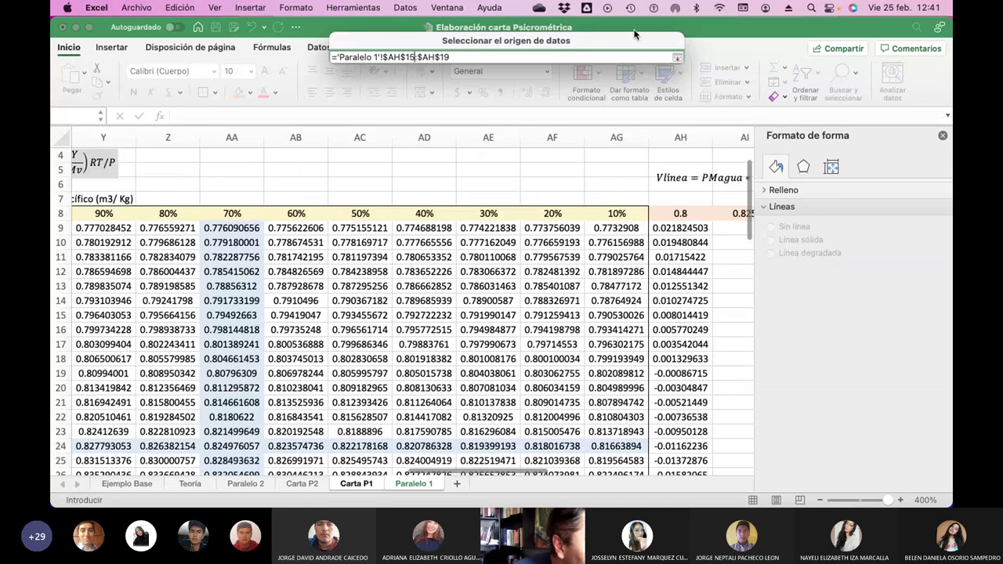
left_click(678, 61)
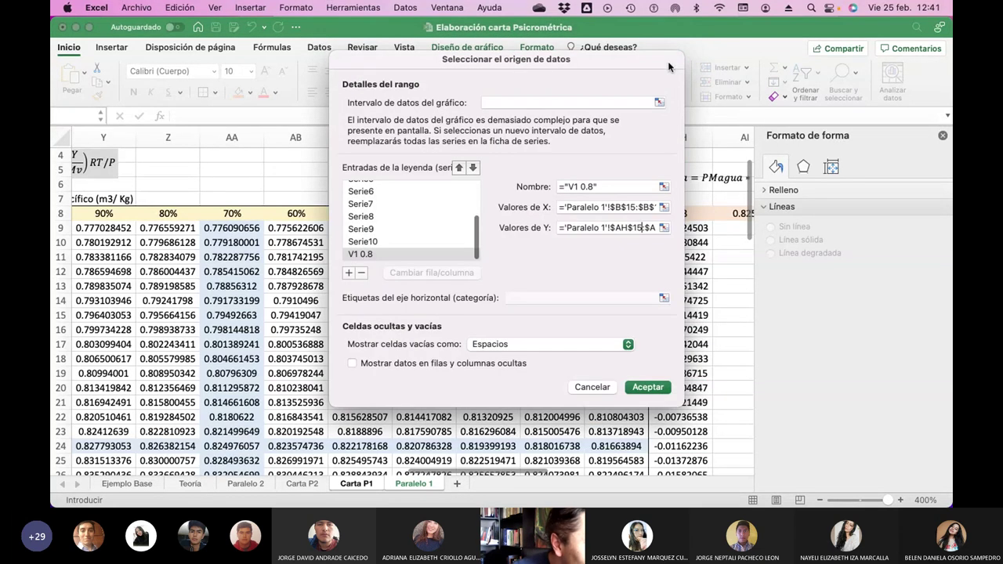
left_click(648, 387)
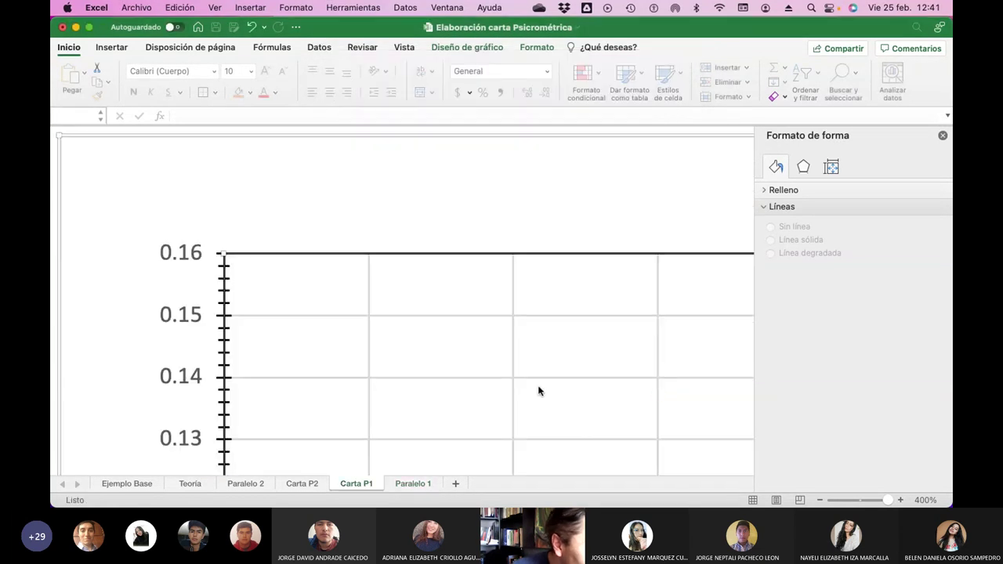
Check the extended V1 0.8 line, close the format pane and zoom the sheet to fit the whole chart.
scroll(551, 357, "down", 15)
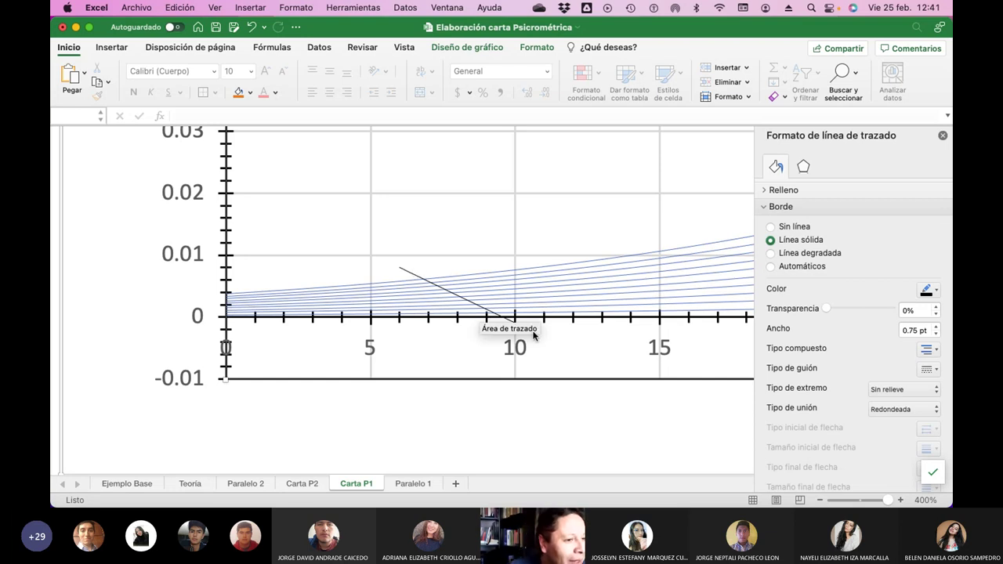
left_click(943, 136)
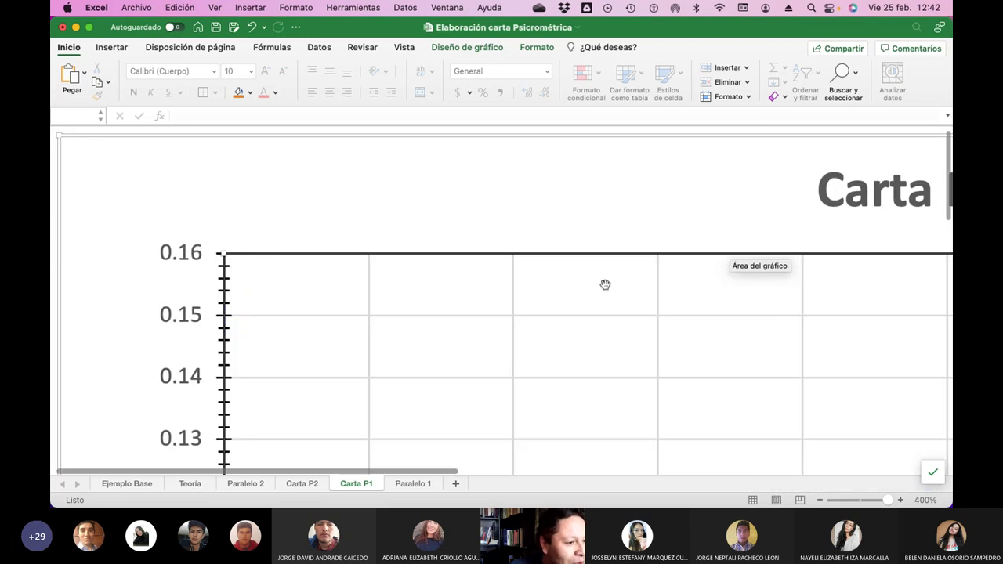
scroll(604, 284, "down", 5)
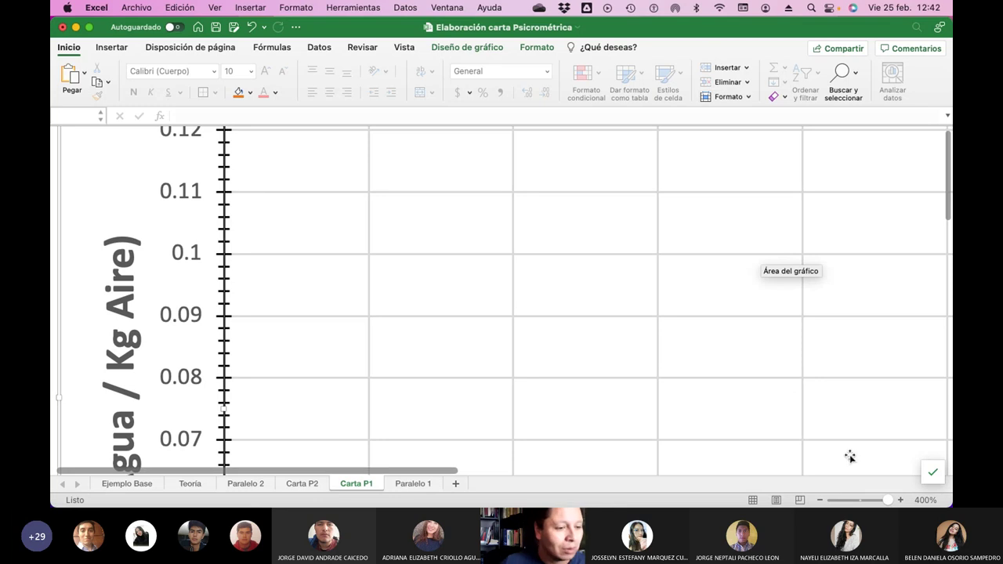
left_click(924, 500)
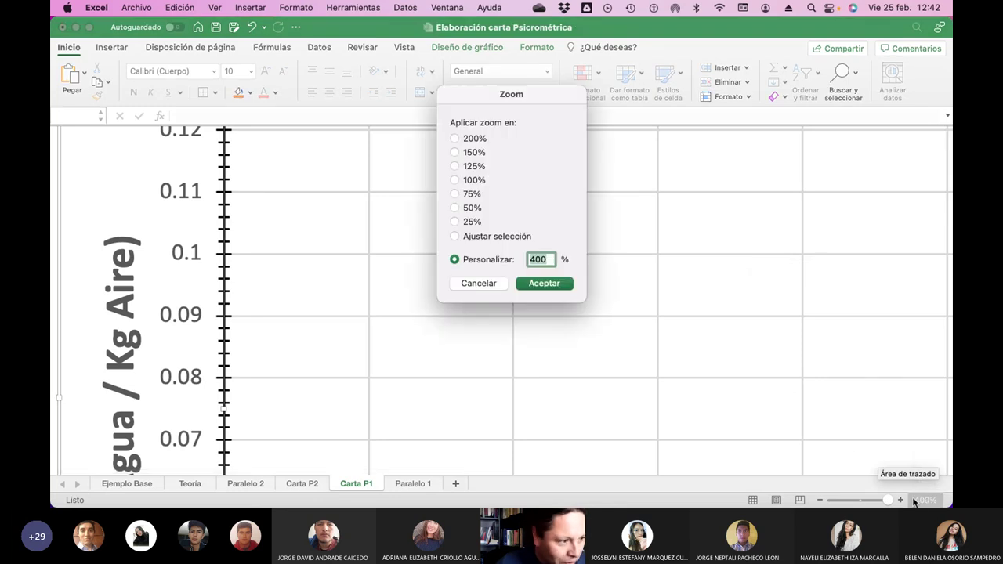
left_click(481, 237)
left_click(542, 283)
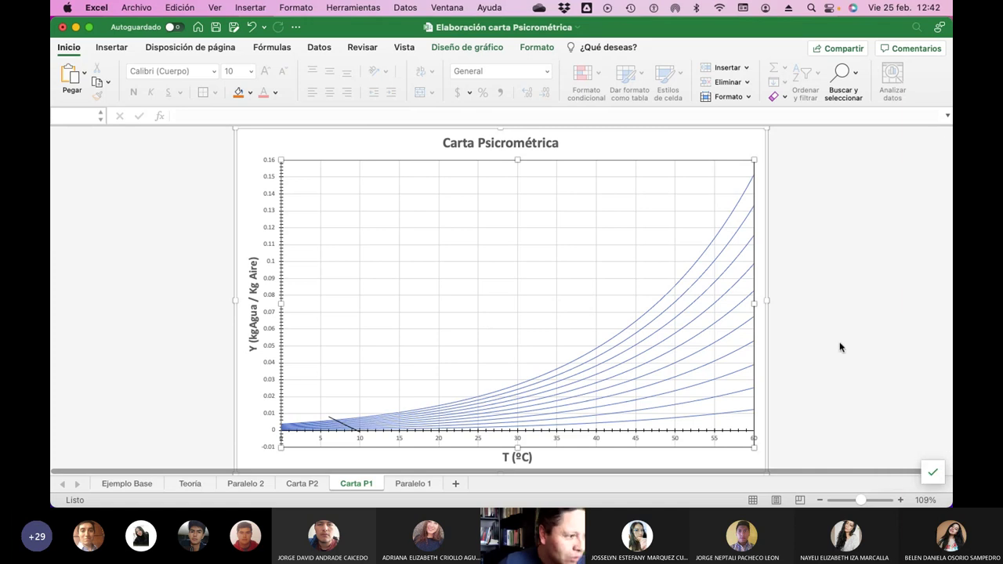
left_click(840, 347)
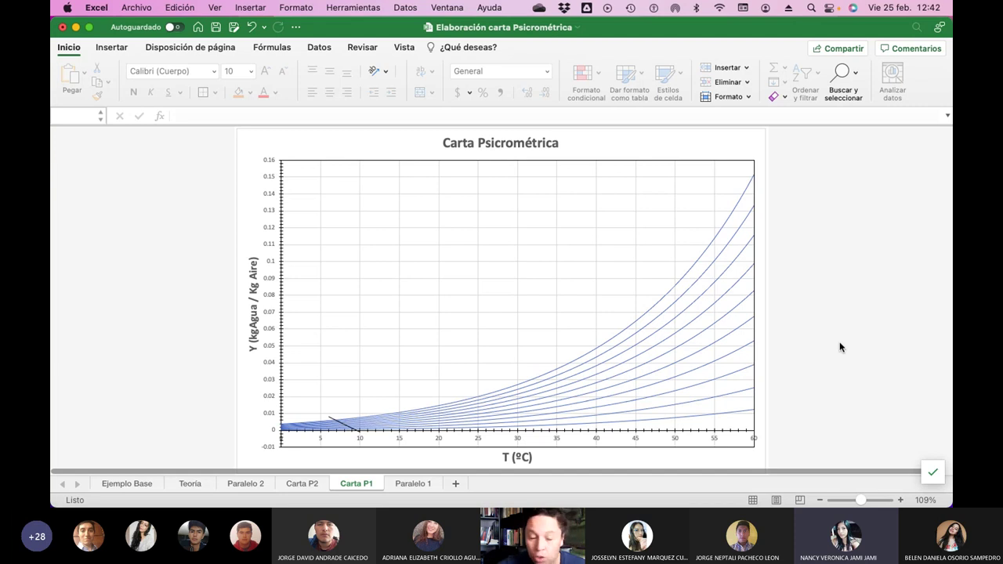
Inspect the chart's horizontal axis format options, including its bounds, units and major and minor tick mark types.
left_click(676, 439)
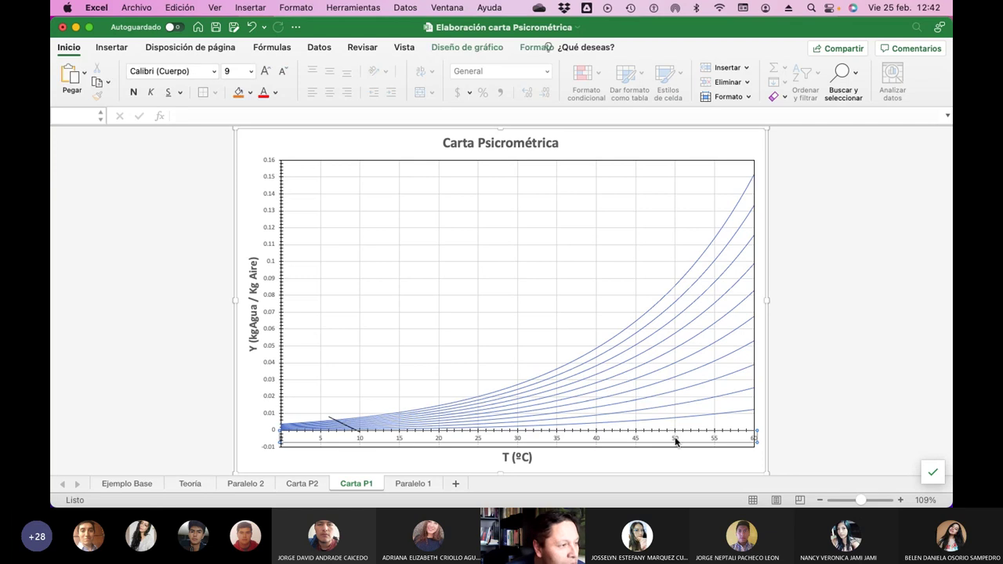
left_click(544, 48)
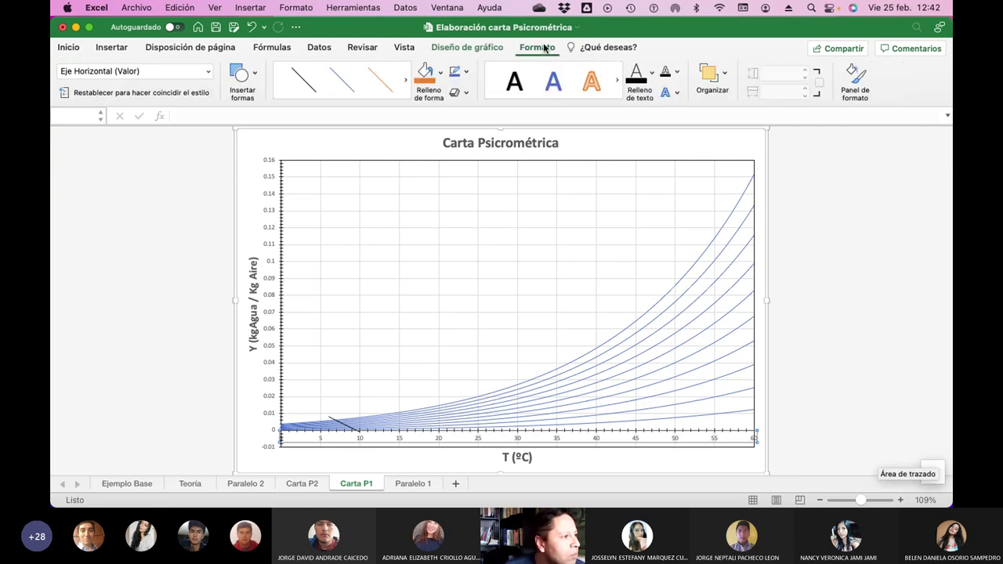
left_click(209, 71)
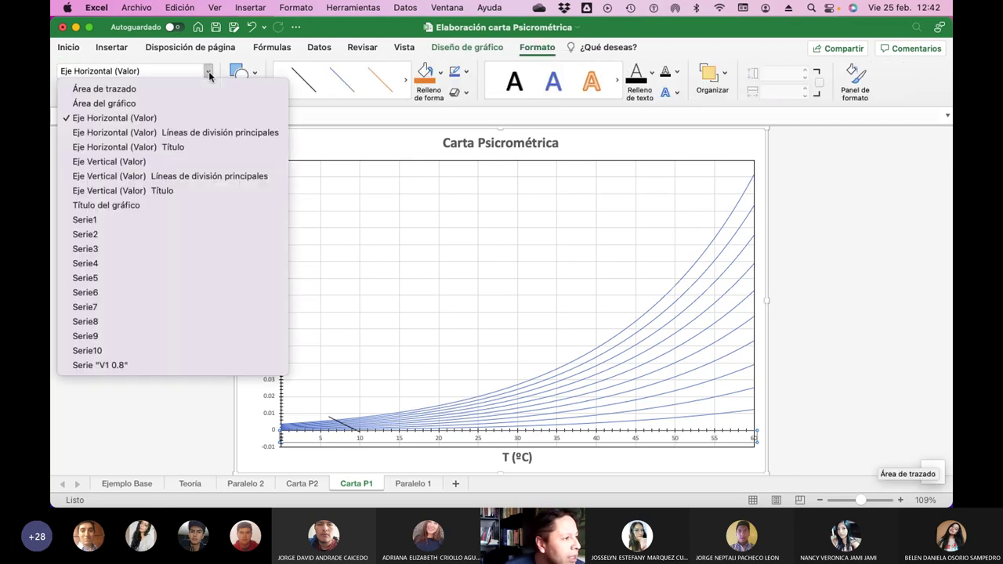
left_click(169, 118)
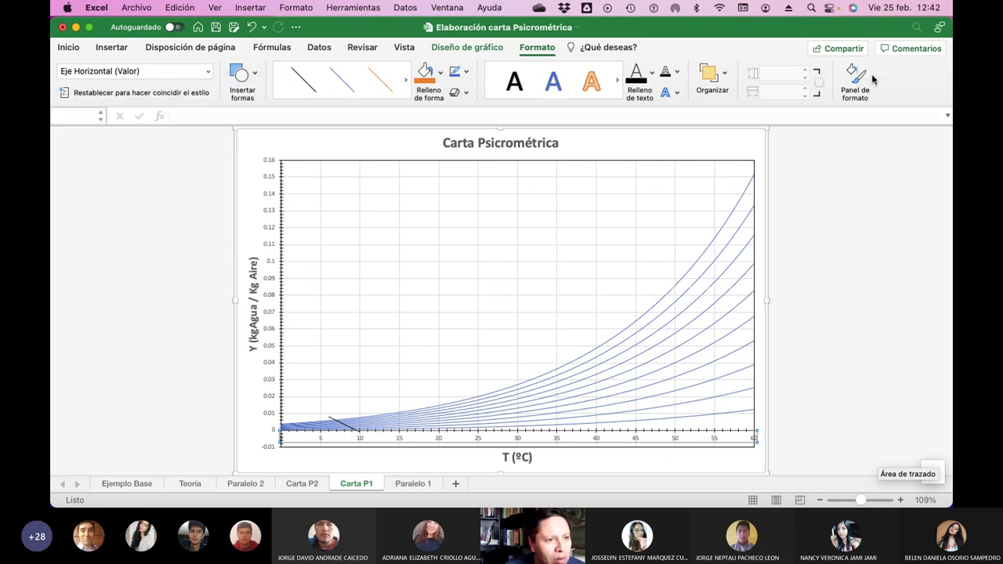
left_click(846, 74)
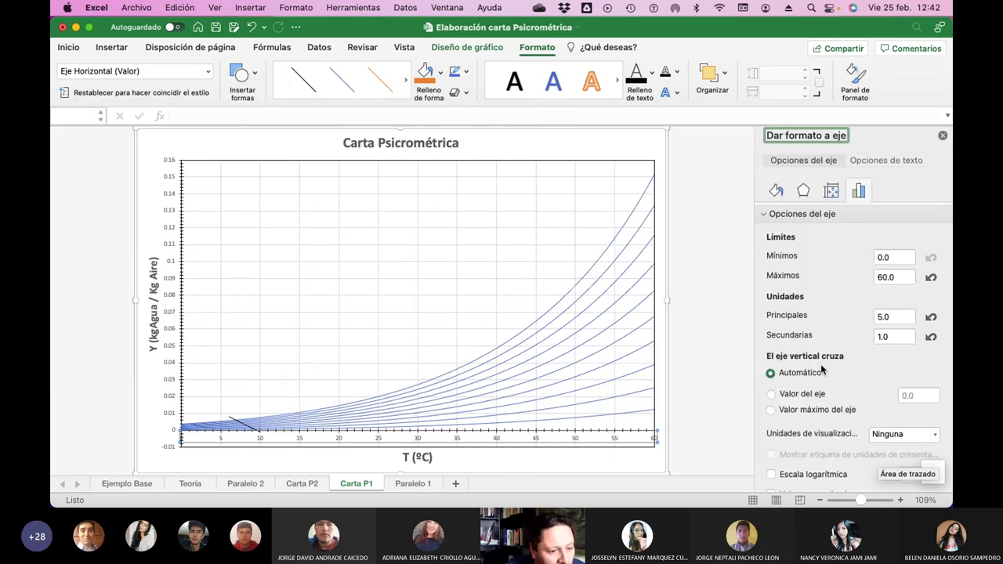
scroll(823, 356, "down", 3)
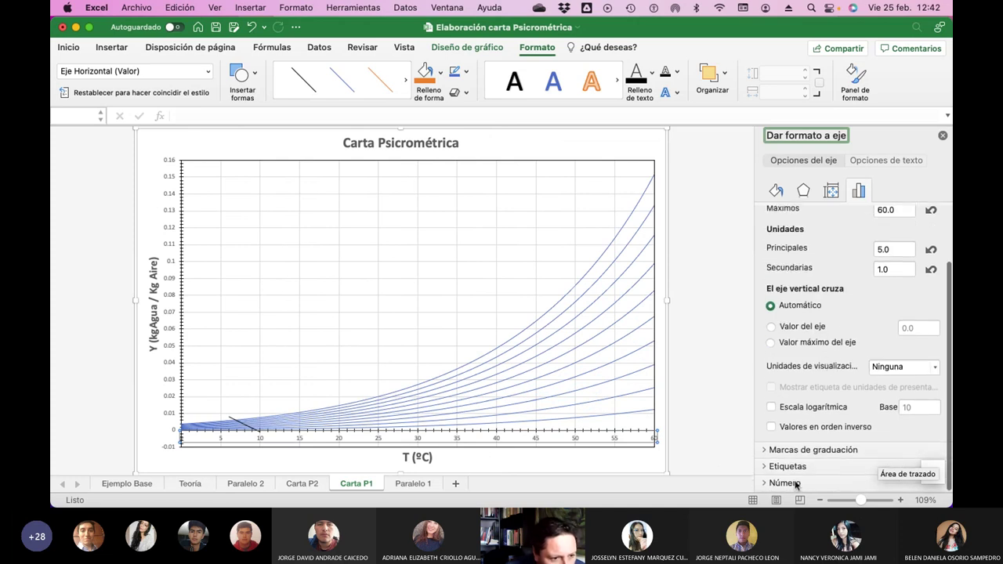
left_click(764, 453)
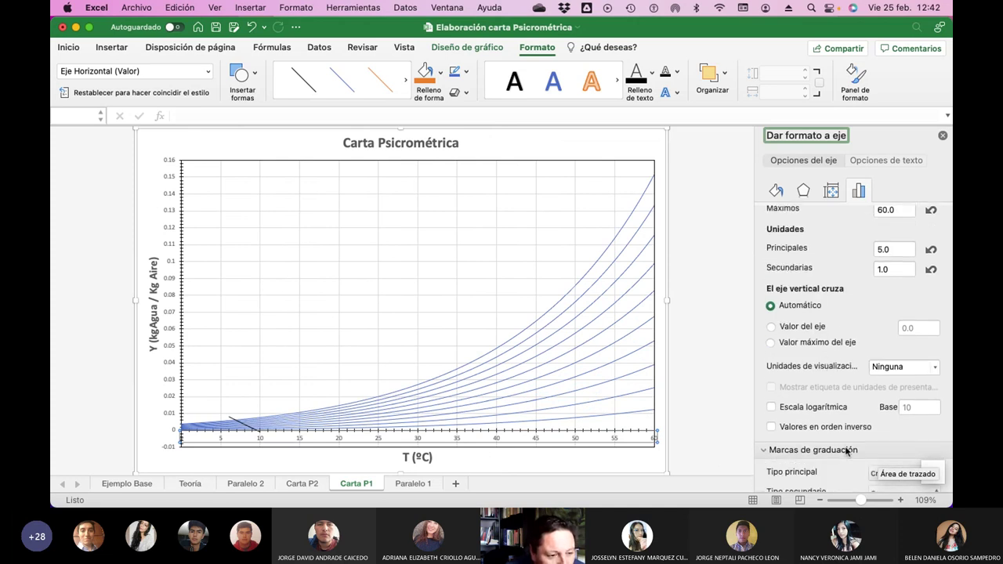
scroll(846, 448, "down", 3)
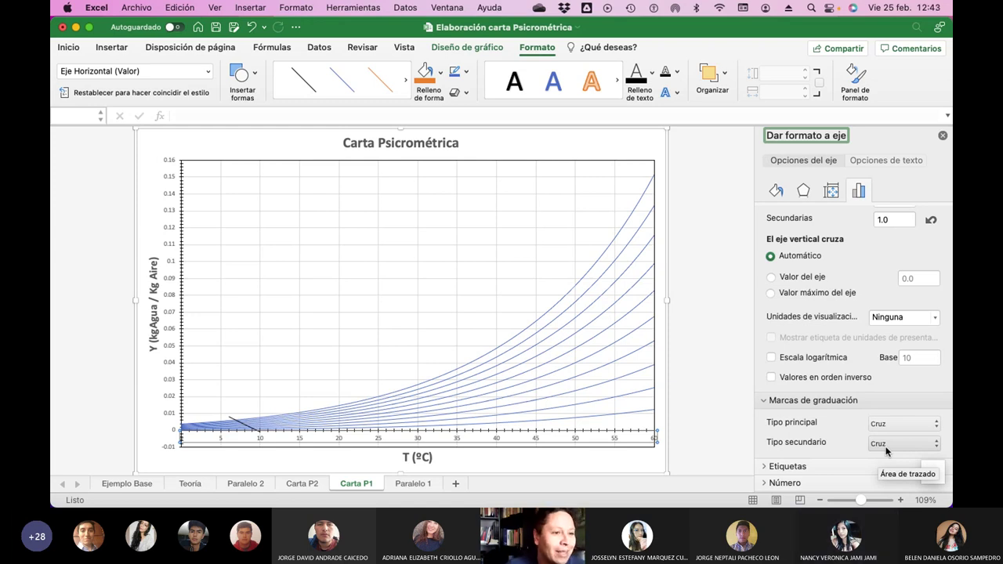
left_click(943, 136)
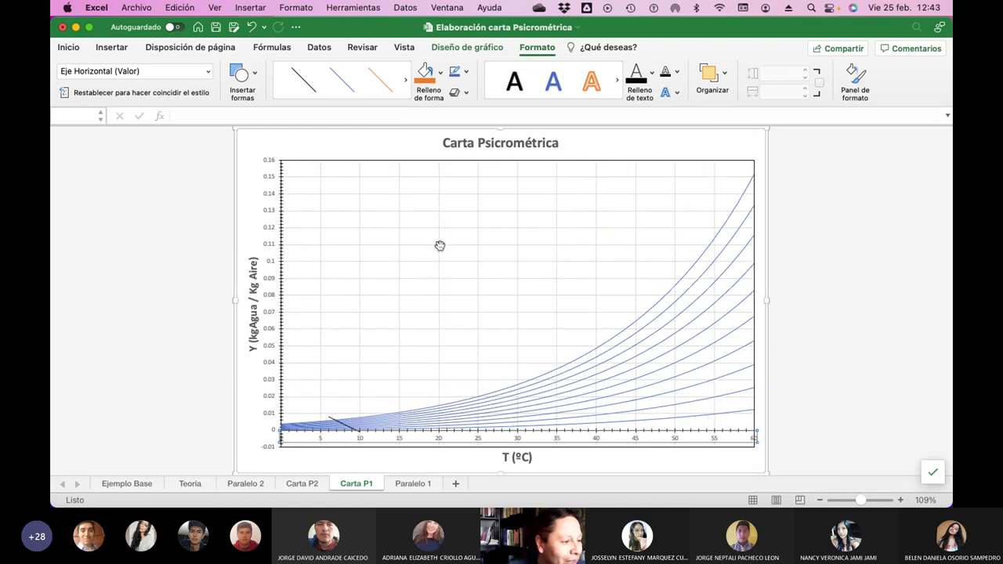
left_click(68, 49)
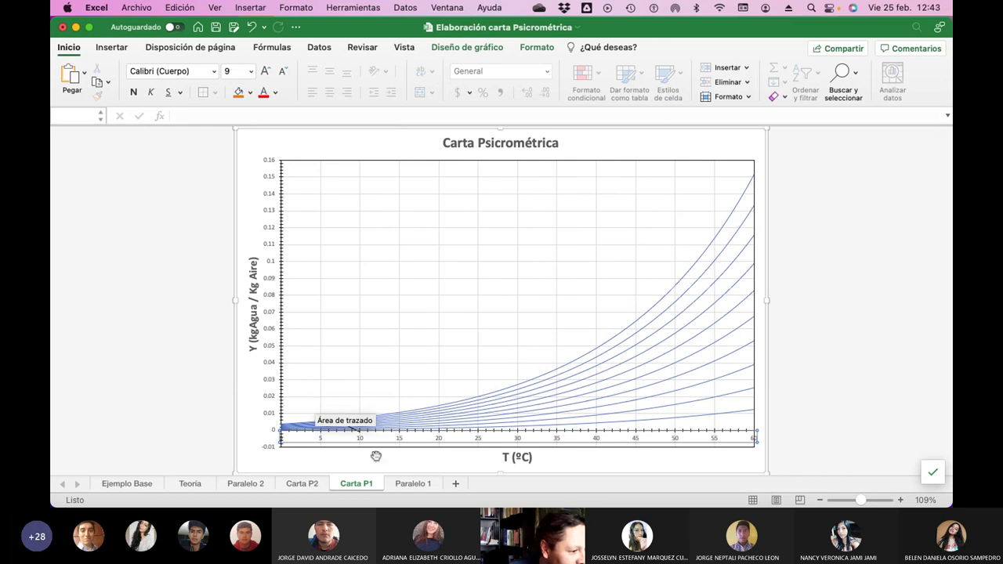
Copy the 0.8 line formula from AH9 on Paralelo 1 into AI9 under the 0.825 heading.
left_click(410, 484)
scroll(718, 303, "right", 2)
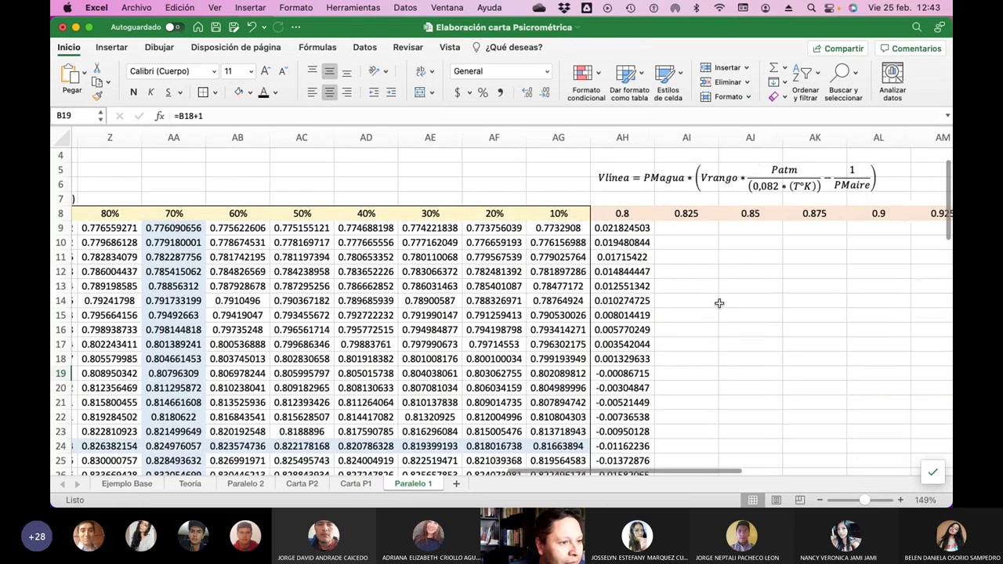
scroll(718, 303, "right", 1)
left_click(582, 228)
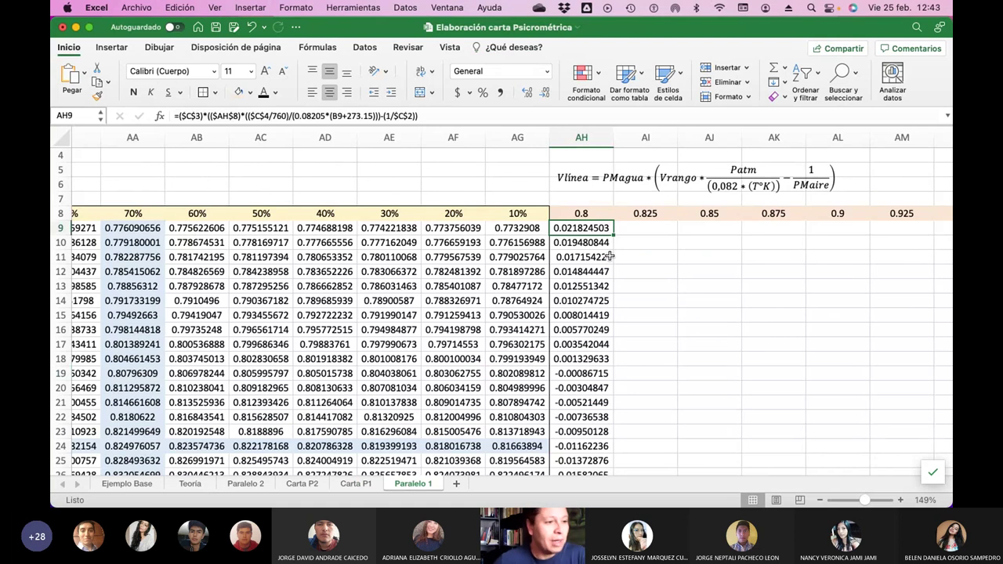
left_click_drag(614, 235, 665, 236)
left_click(656, 228)
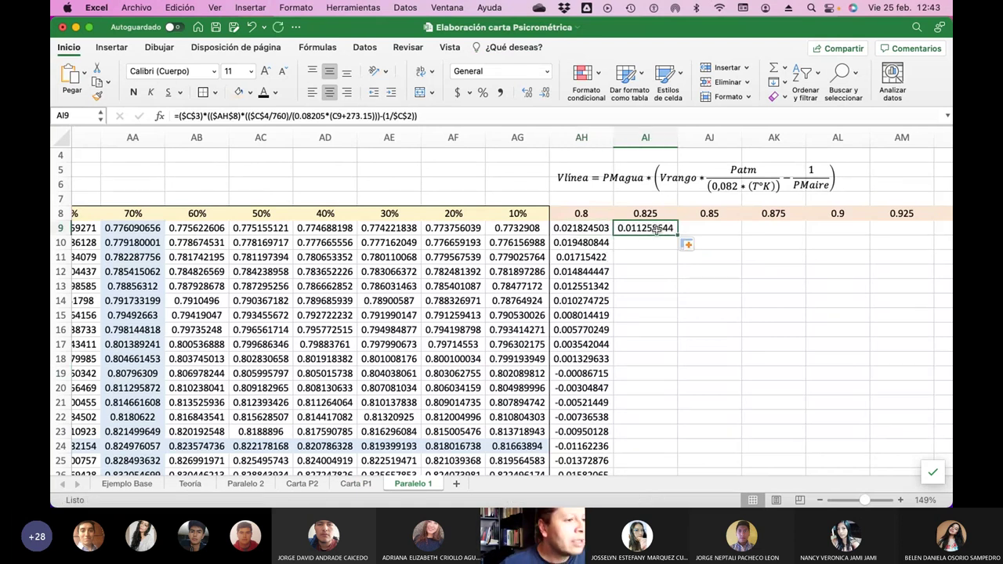
Change the volume reference in AI9's formula to $AI$8 and fill the formula down the 0.825 column.
left_click(429, 115)
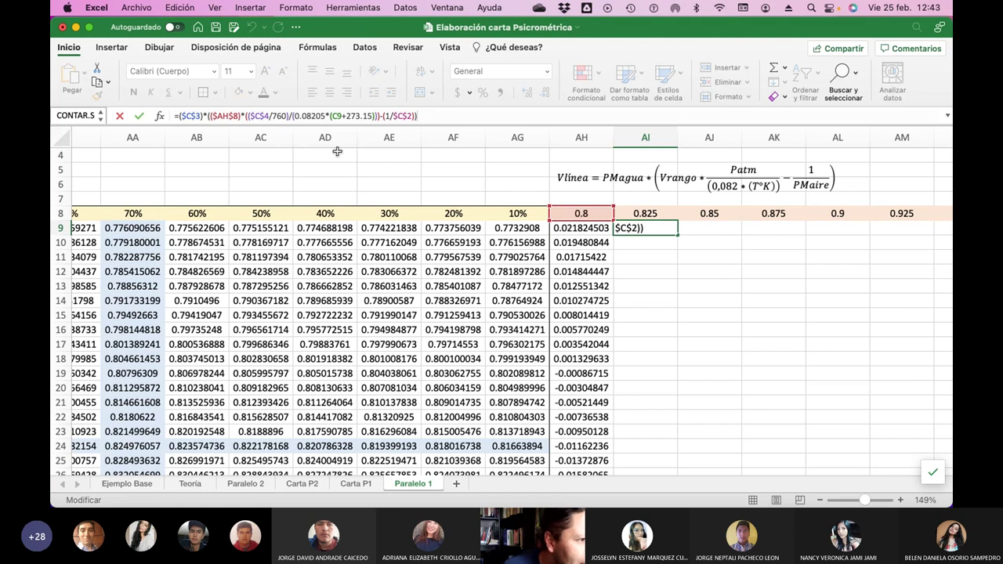
left_click(228, 115)
key("BackSpace")
type("I")
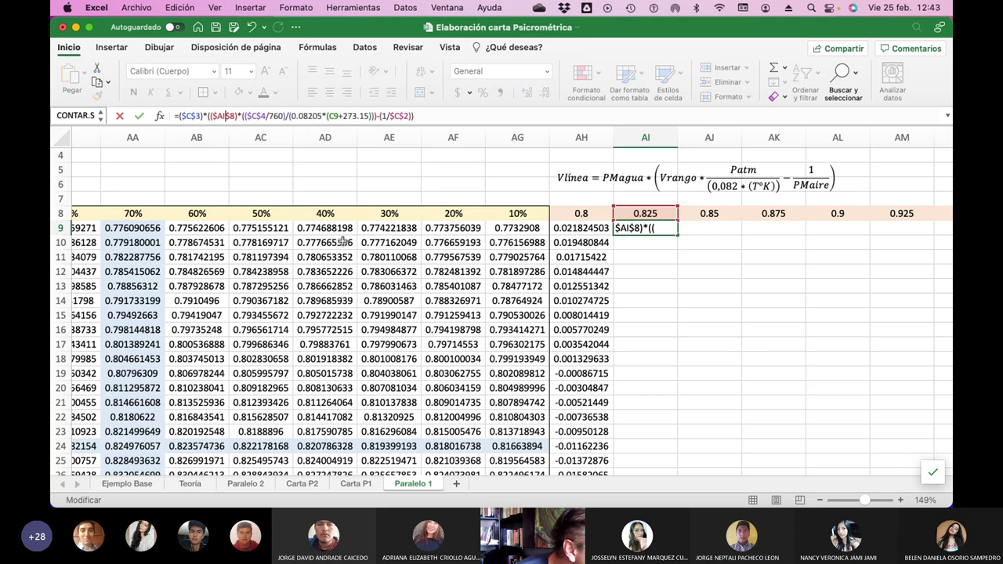
left_click(430, 116)
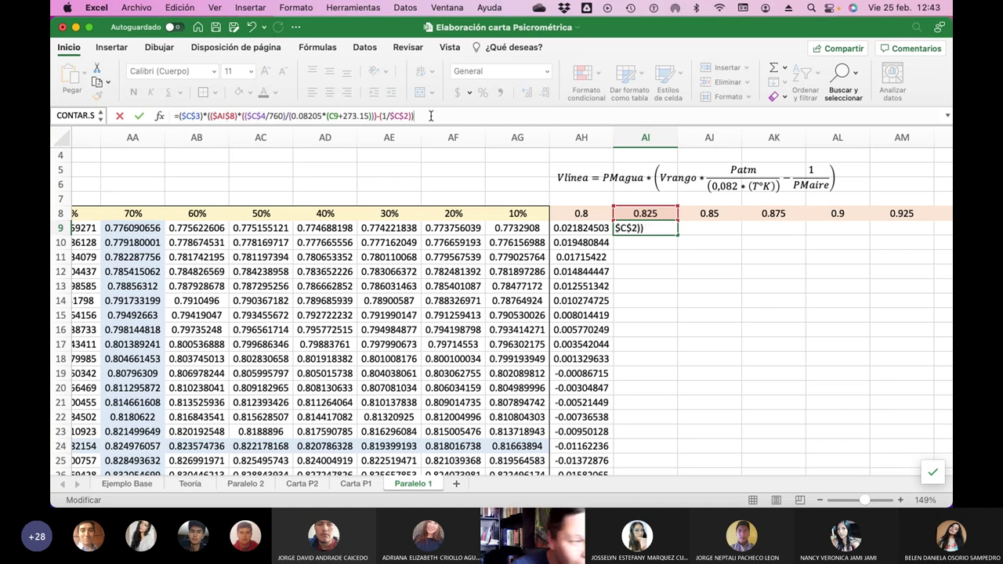
key("Return")
key("Up")
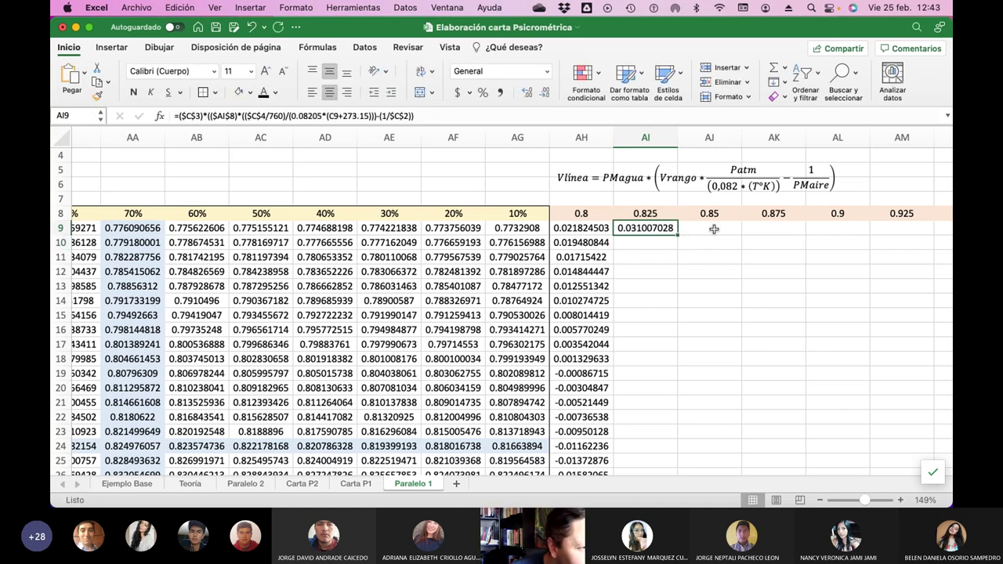
double_click(679, 237)
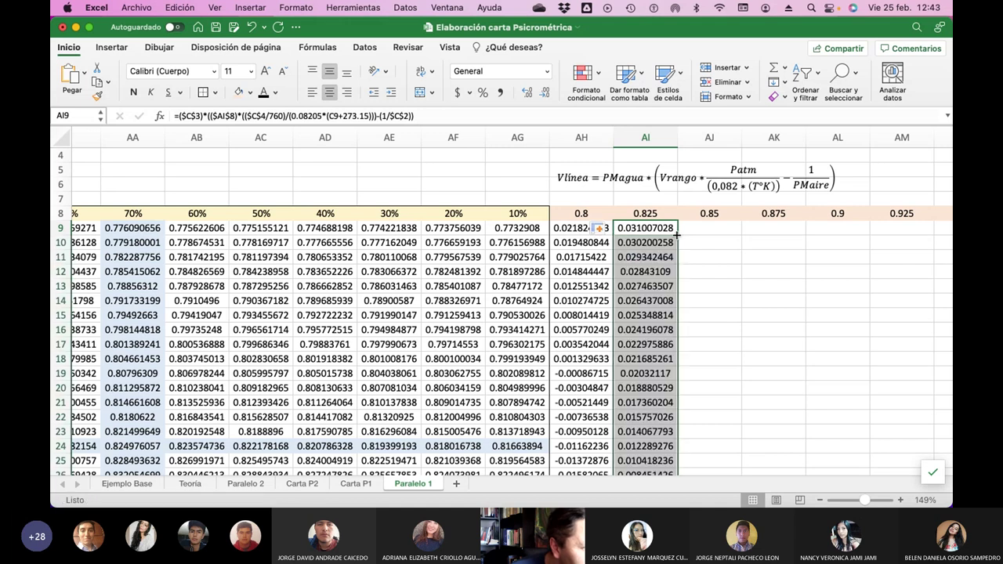
Check the temperature reference in AI9's formula against the tbs column and correct it to B9.
left_click(638, 228)
left_click(438, 117)
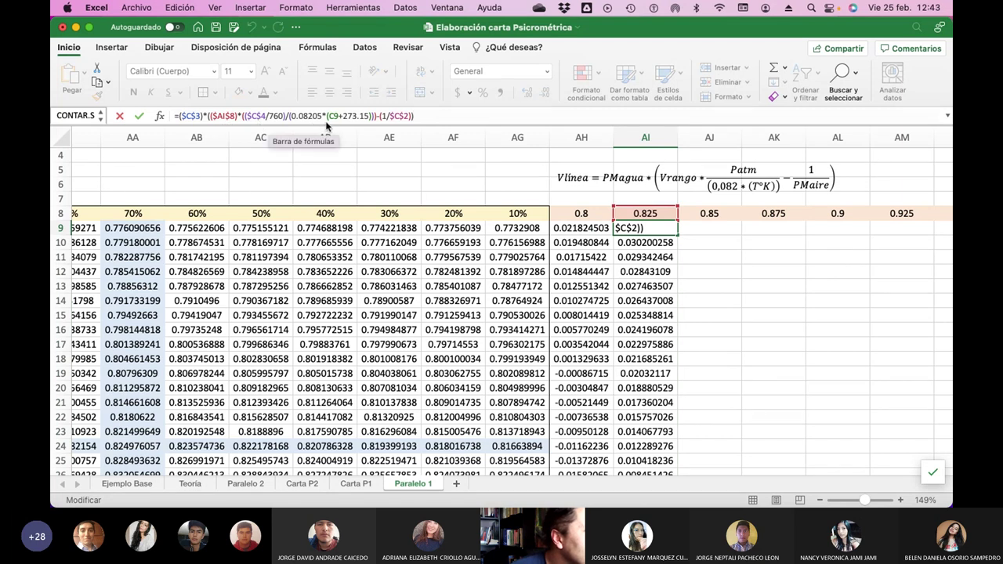
scroll(305, 228, "left", 15)
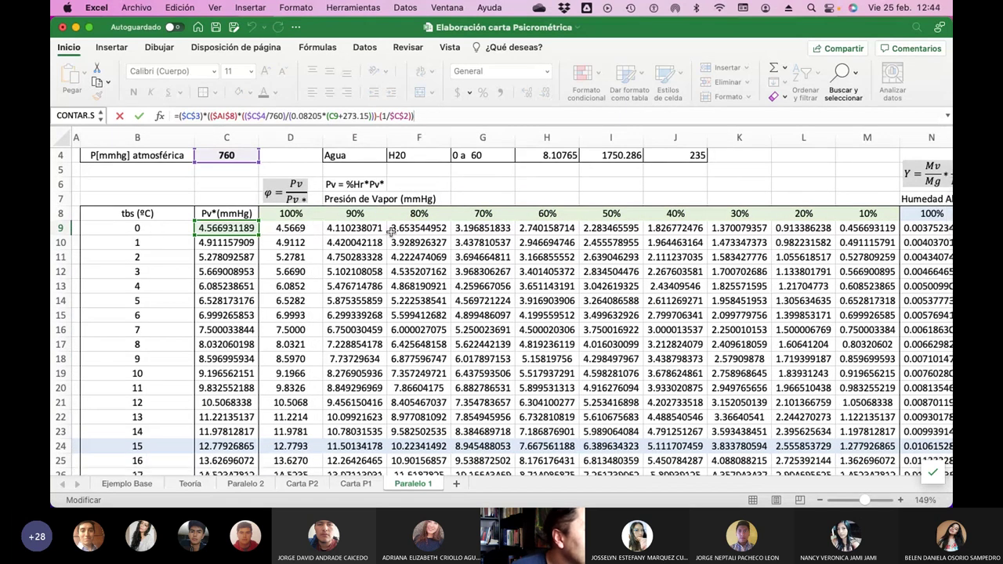
scroll(389, 233, "right", 15)
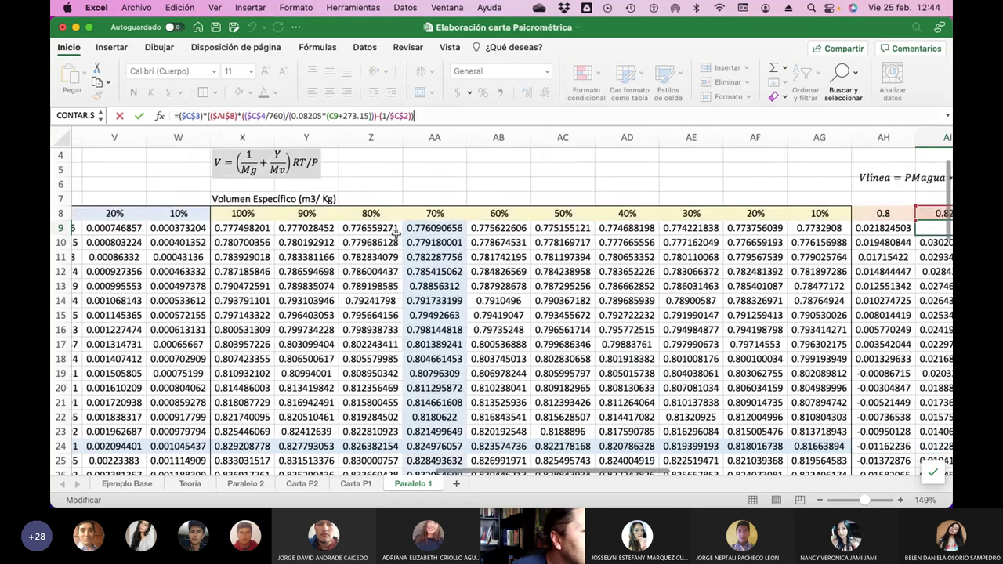
scroll(397, 234, "right", 3)
scroll(368, 196, "left", 5)
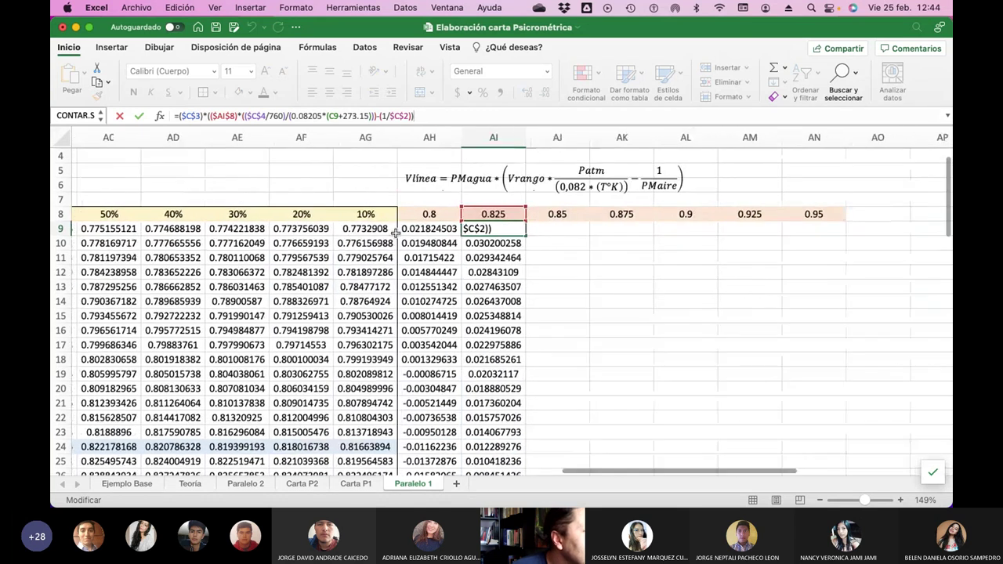
left_click(337, 116)
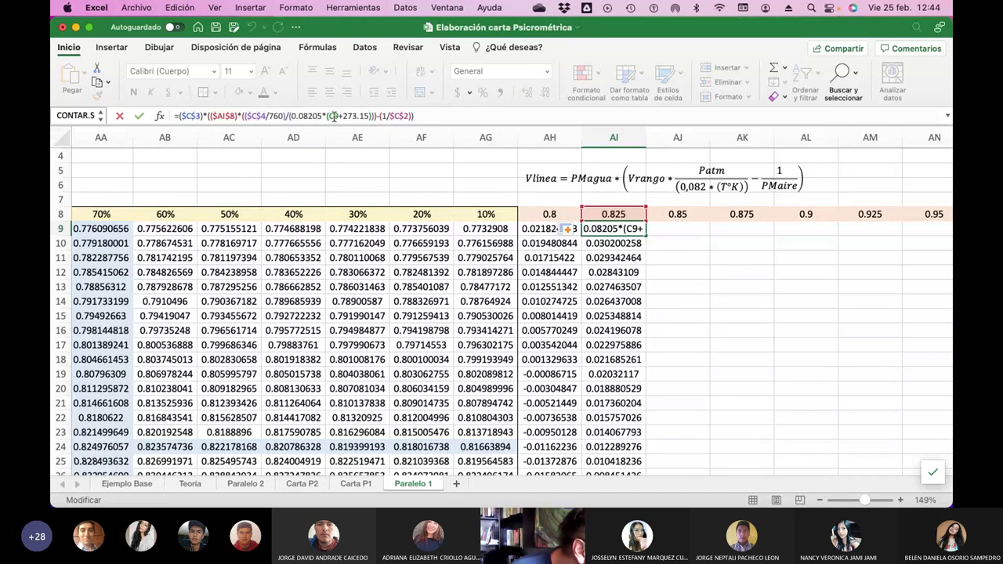
key("BackSpace")
type("B")
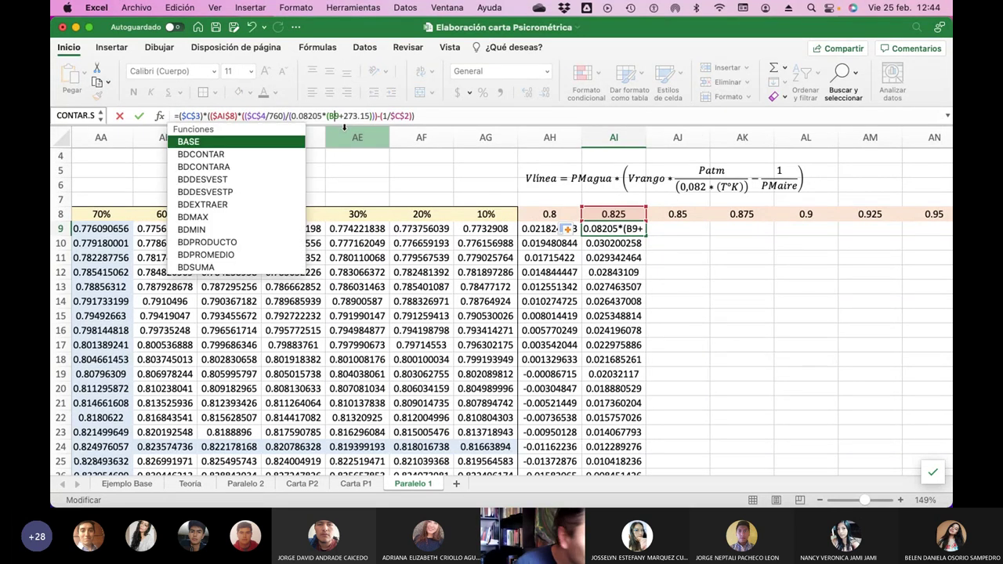
key("Return")
key("Up")
key("Left")
key("Right")
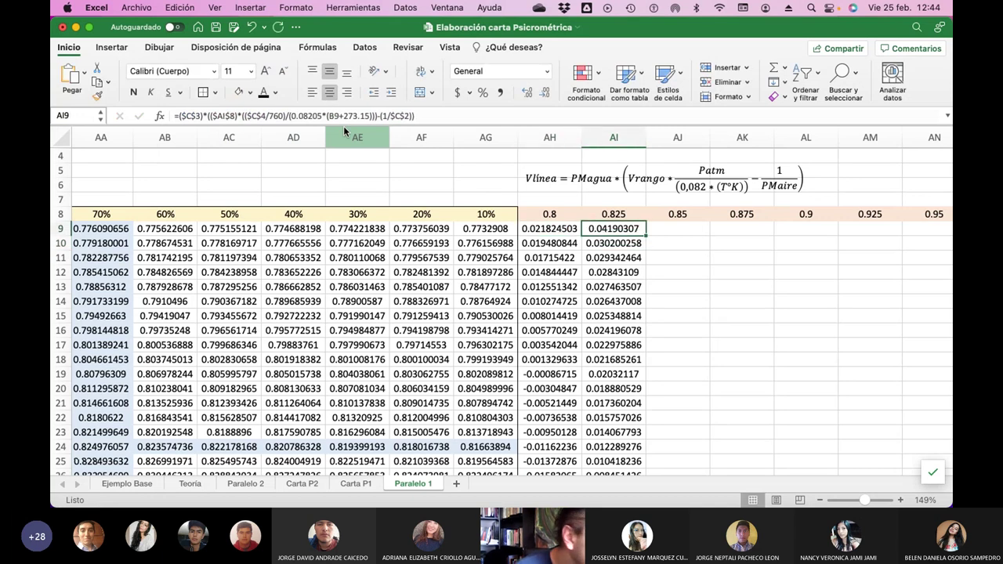
Fill AI9's corrected formula down the 0.825 column on Paralelo 1 and check its references and values.
double_click(647, 234)
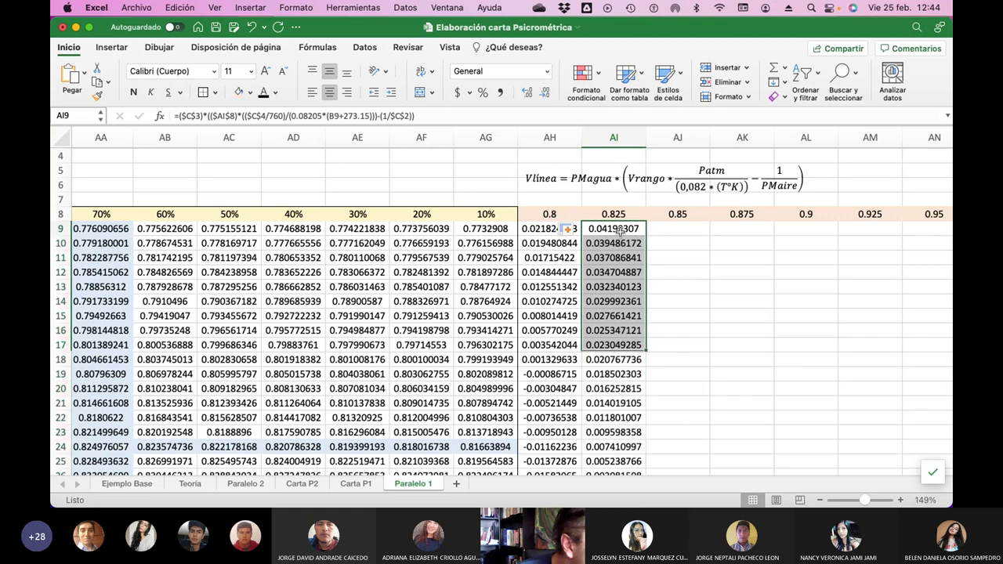
left_click(429, 115)
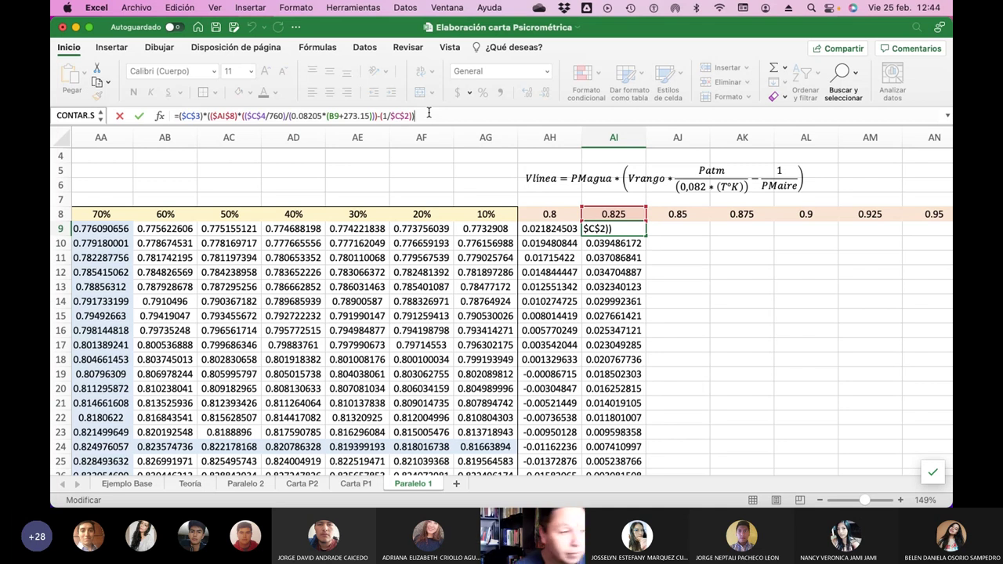
key("Return")
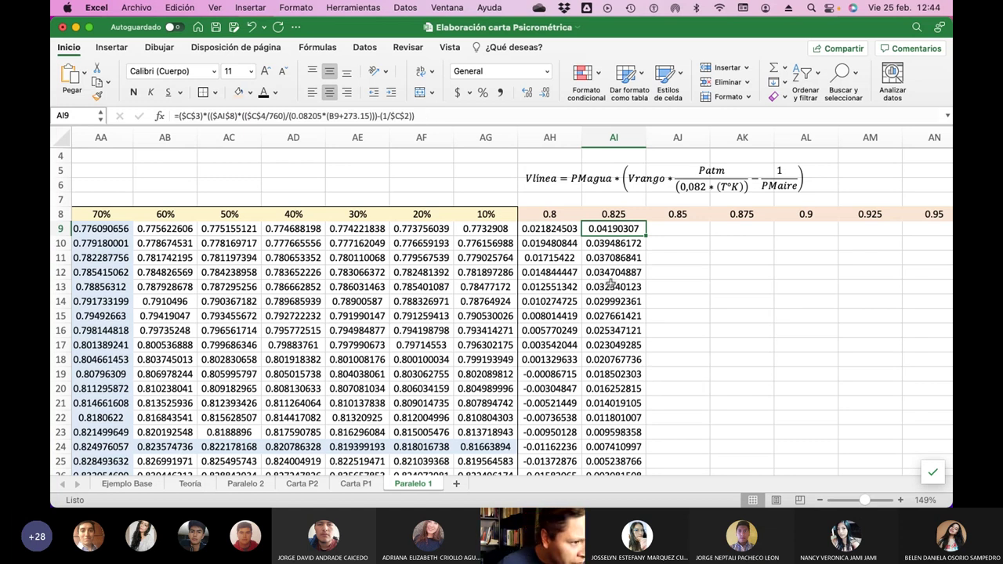
scroll(612, 282, "down", 3)
scroll(612, 282, "down", 3)
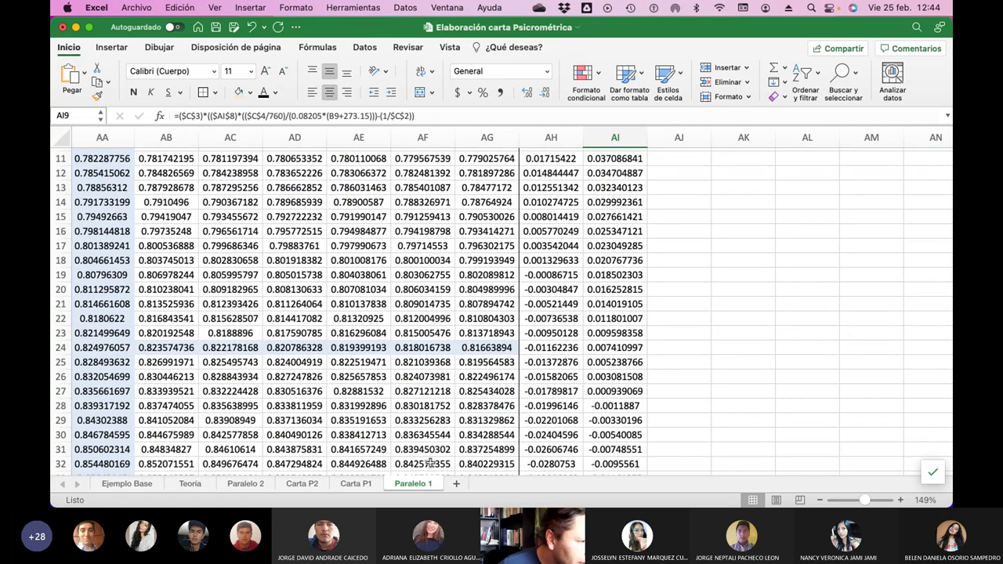
Add a new data series named V1 0.825 to the psychrometric chart on Carta P1.
left_click(362, 483)
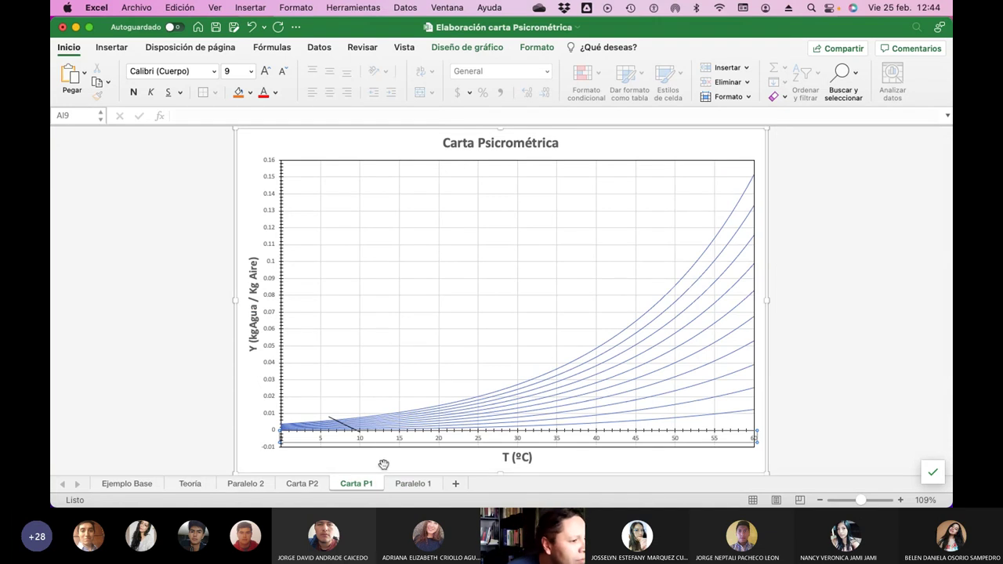
right_click(377, 322)
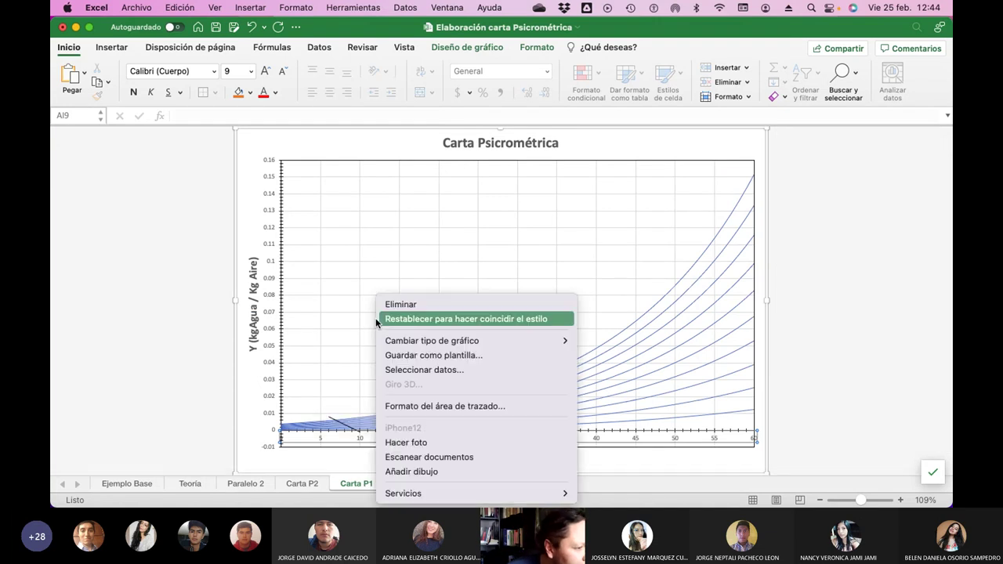
left_click(447, 370)
scroll(401, 244, "down", 3)
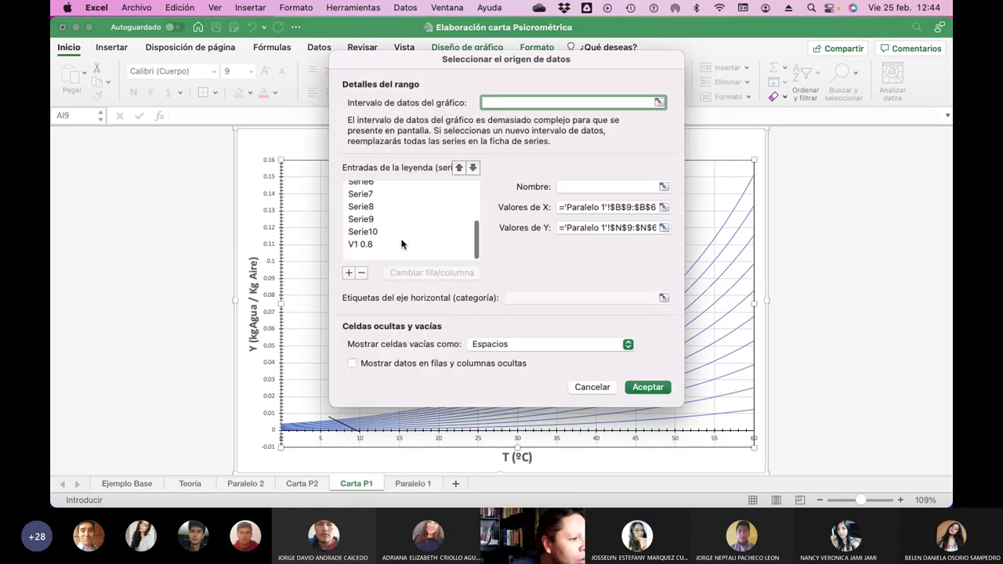
left_click(349, 272)
left_click(561, 187)
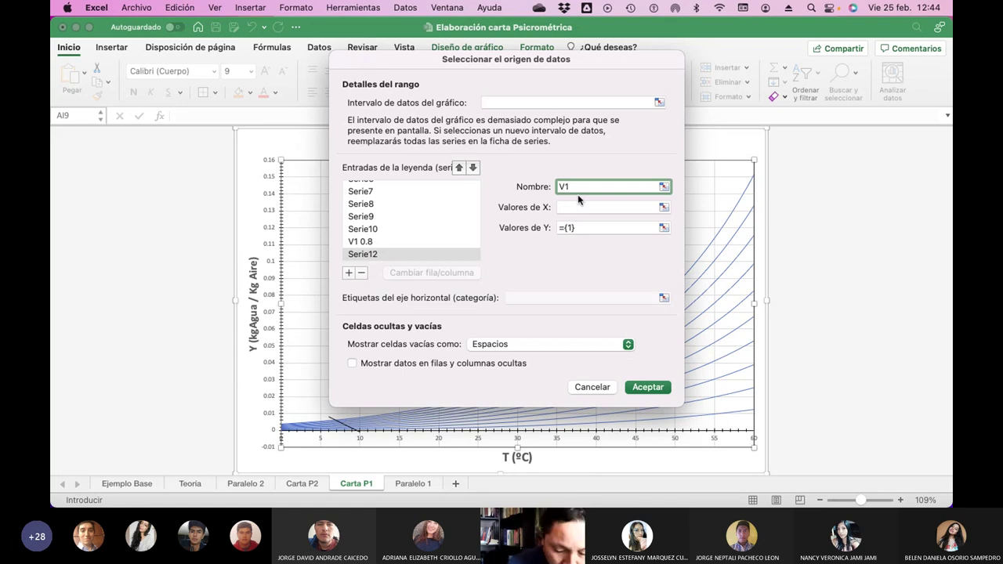
type("V1 0.8")
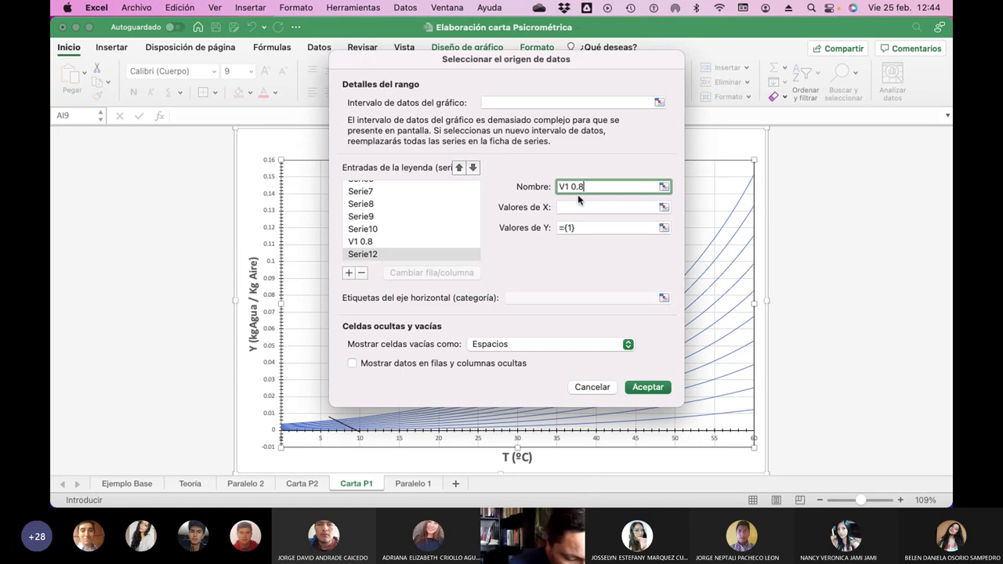
type("25")
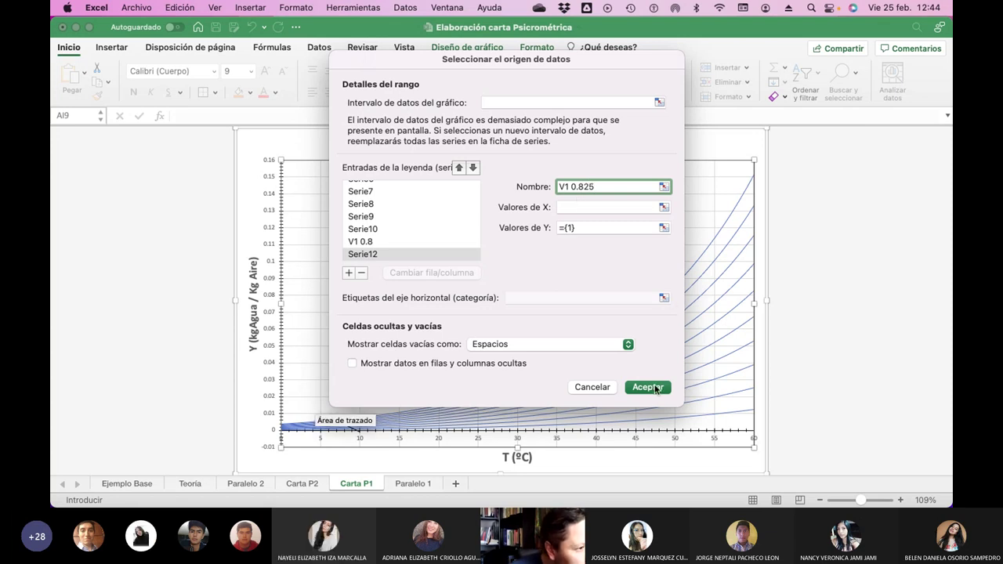
Set the V1 0.825 series' X values to the tbs temperatures in B9:B28 on Paralelo 1.
left_click(663, 208)
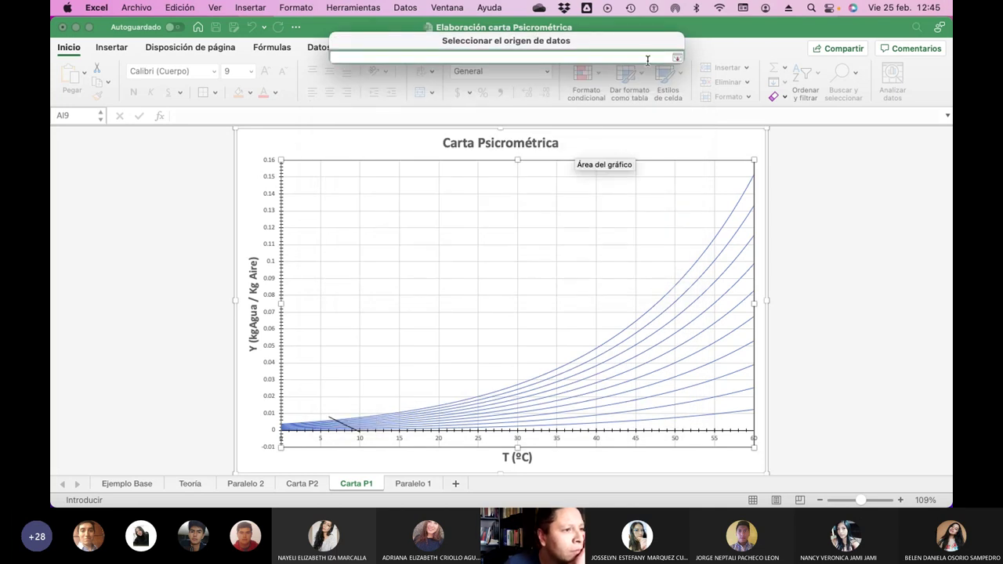
left_click(677, 58)
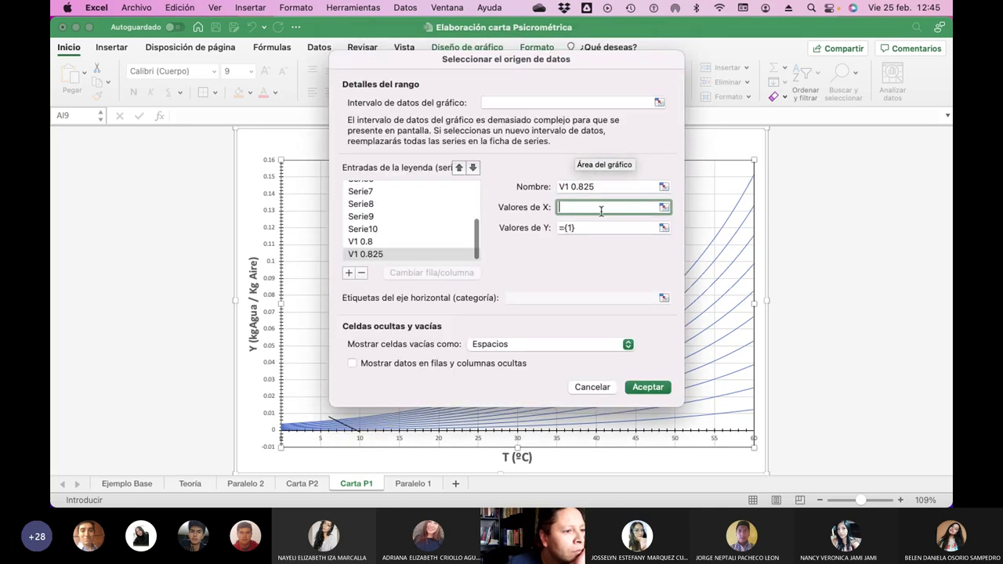
left_click(662, 208)
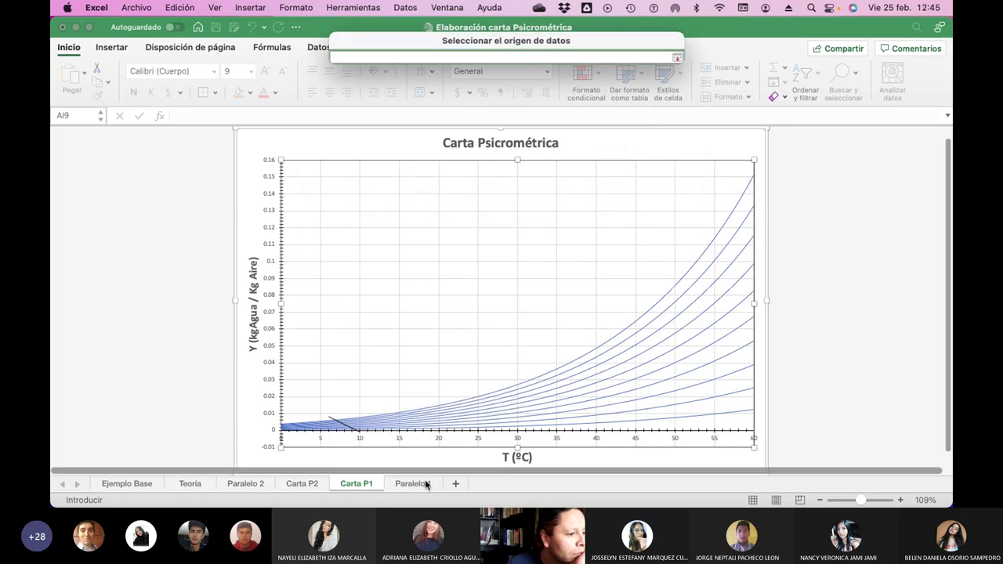
left_click(413, 484)
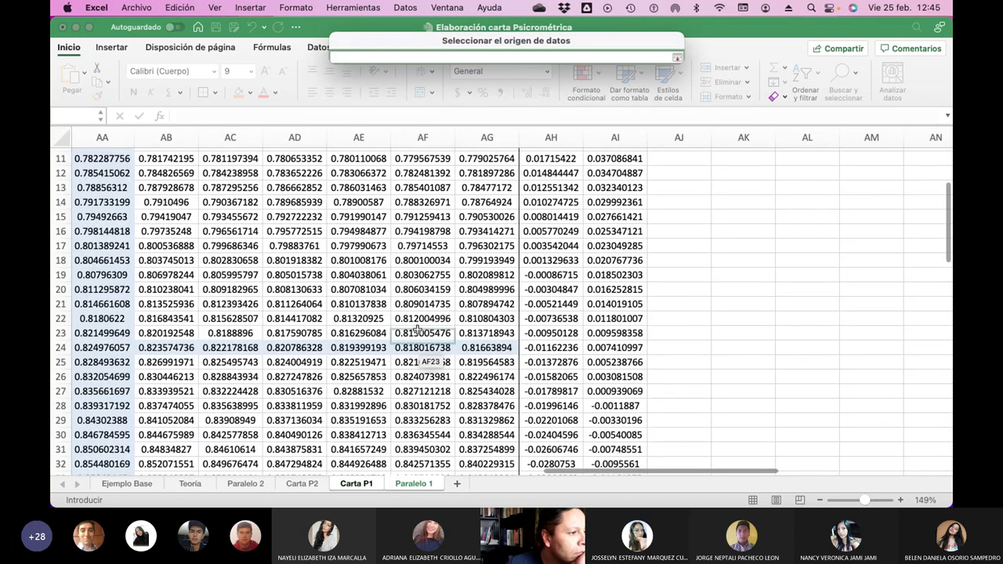
scroll(416, 330, "left", 10)
scroll(470, 313, "right", 8)
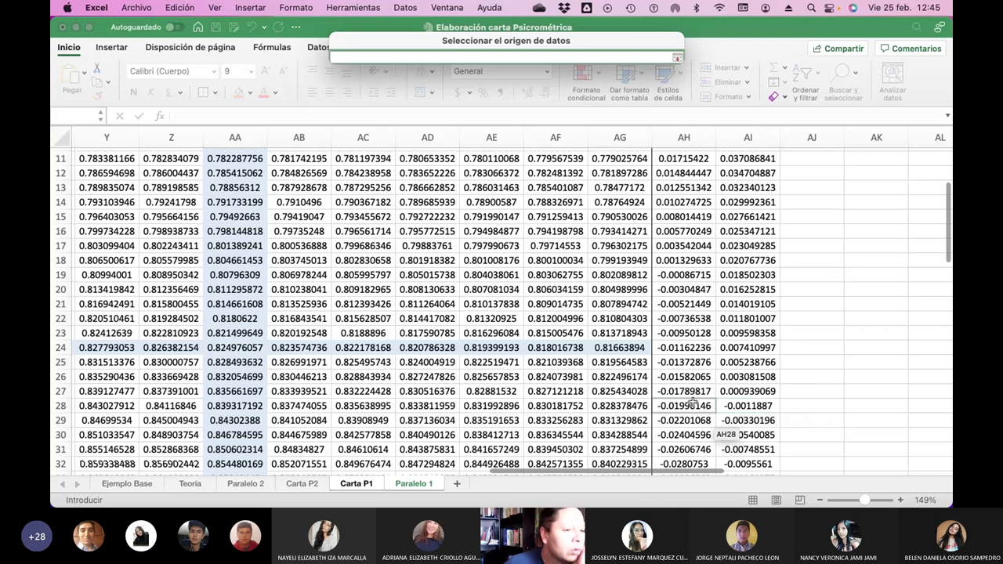
scroll(686, 401, "left", 10)
scroll(686, 401, "left", 10)
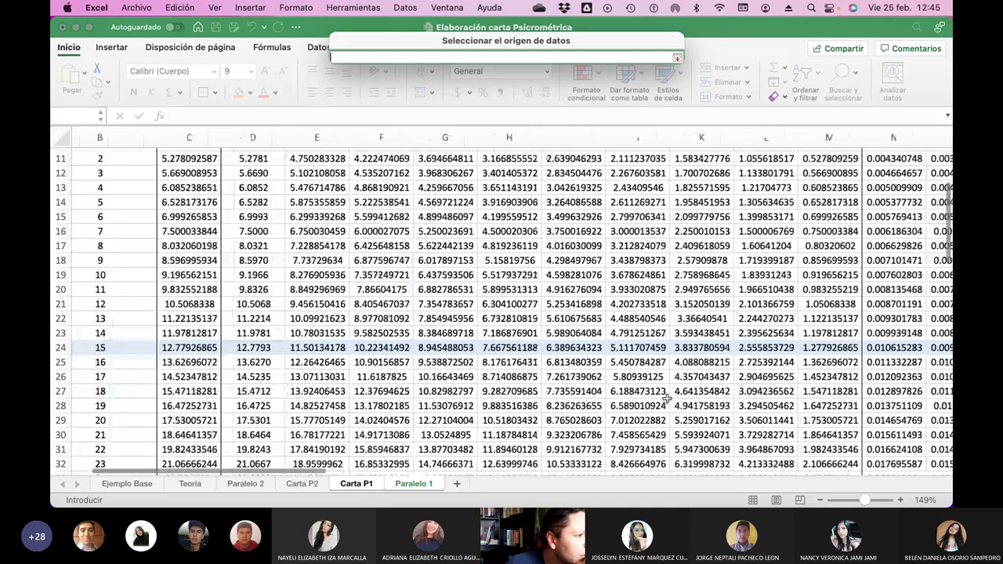
scroll(667, 399, "left", 2)
scroll(148, 199, "up", 3)
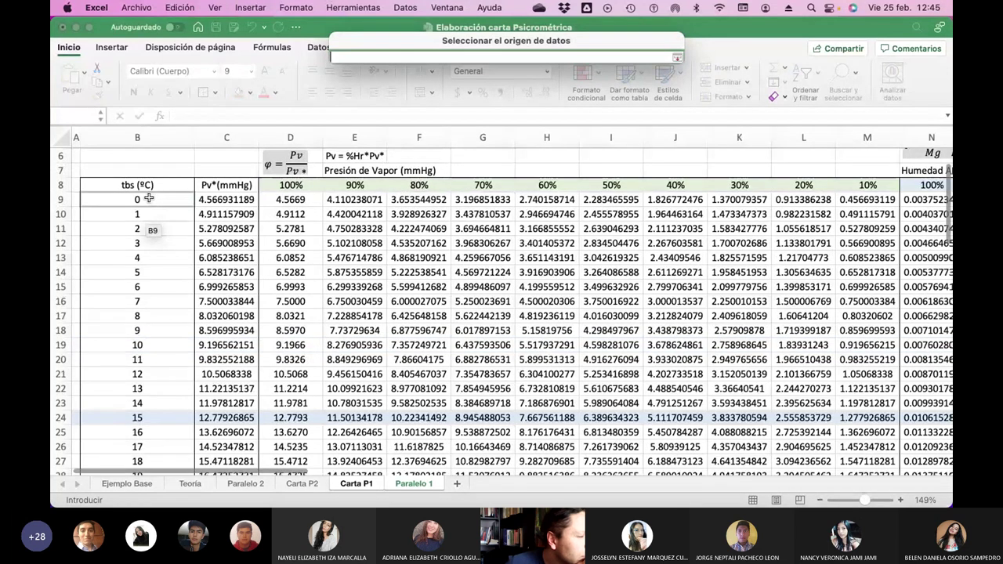
left_click_drag(148, 199, 153, 431)
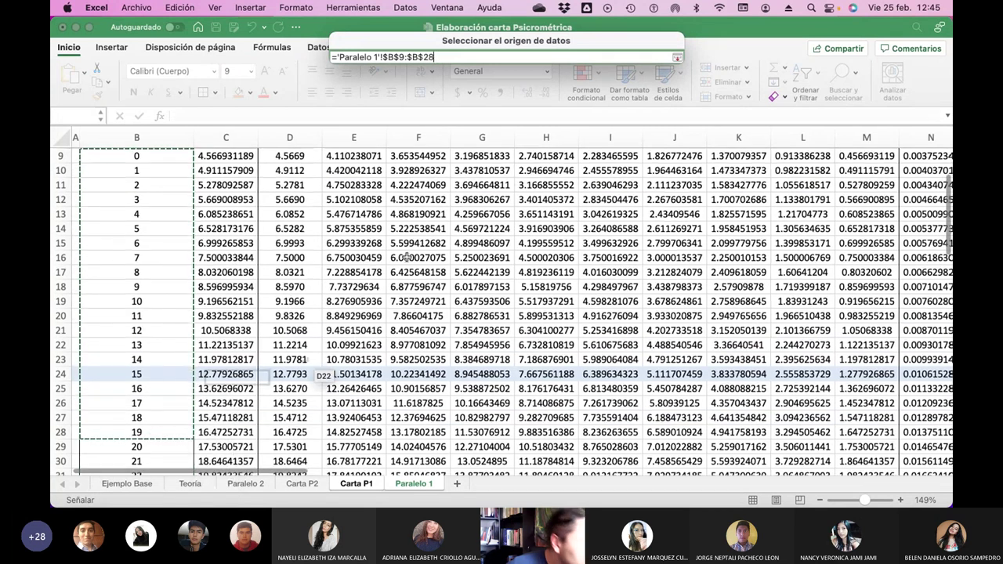
left_click(677, 57)
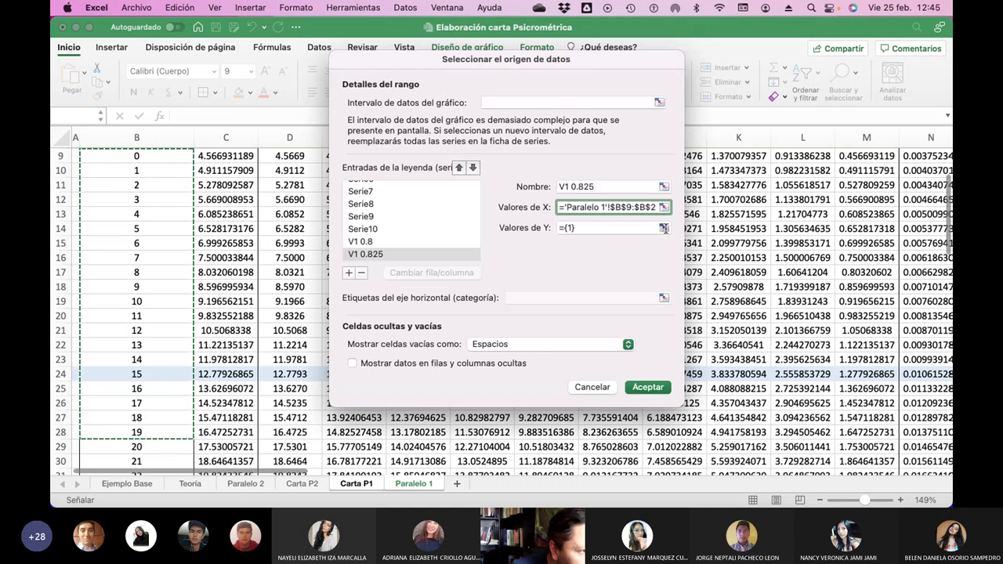
Set the V1 0.825 series' Y values to the 0.825 column on Paralelo 1, starting at AI9, and apply the new series.
left_click(670, 228)
scroll(588, 228, "right", 6)
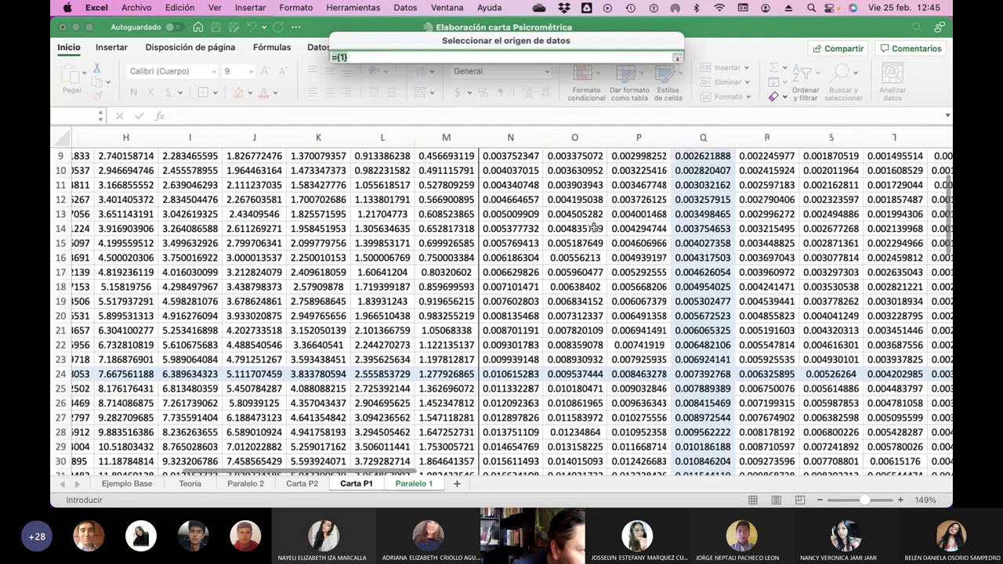
scroll(594, 227, "right", 20)
scroll(595, 226, "left", 8)
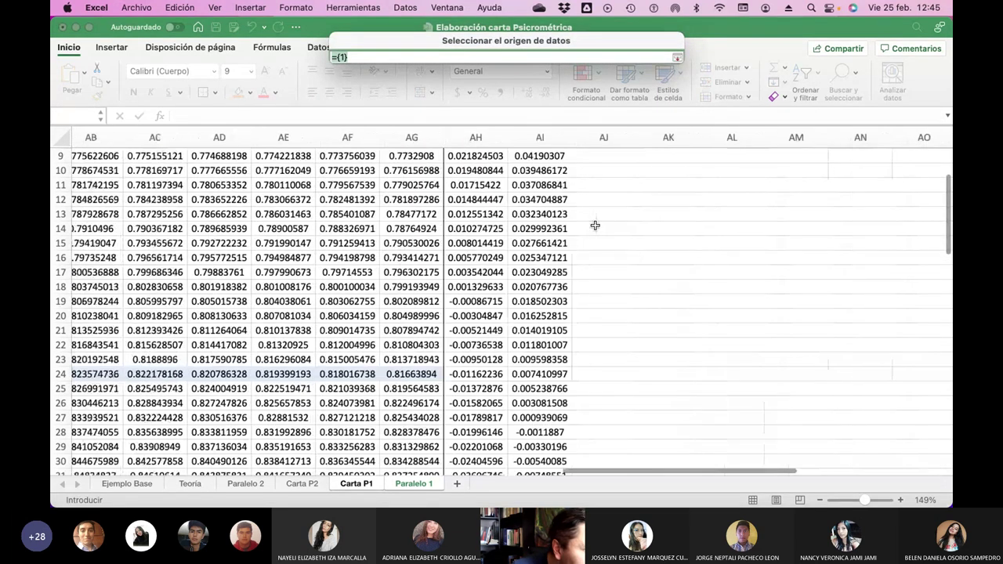
scroll(595, 226, "left", 2)
scroll(595, 226, "up", 4)
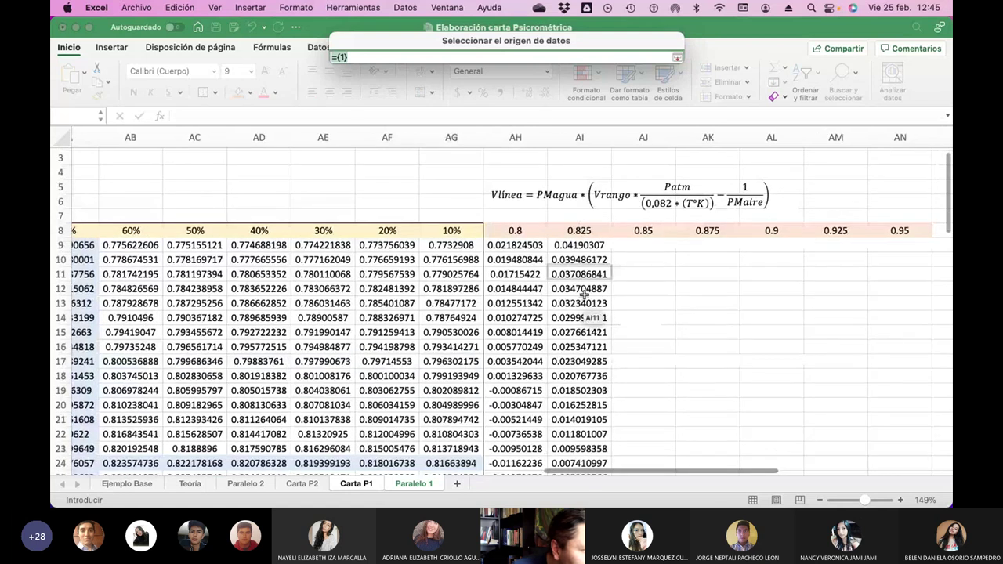
scroll(583, 296, "down", 1)
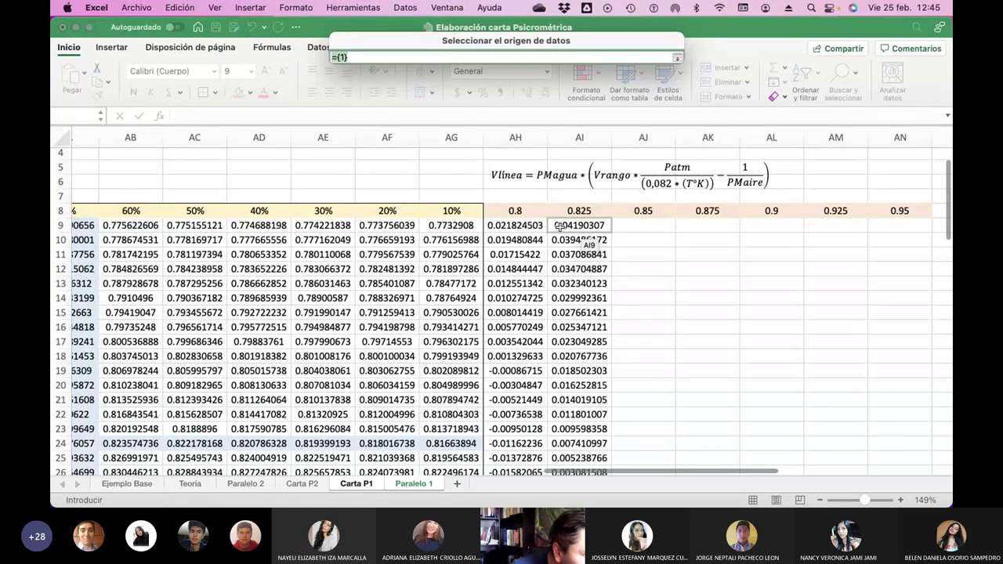
left_click_drag(560, 226, 584, 343)
left_click(676, 58)
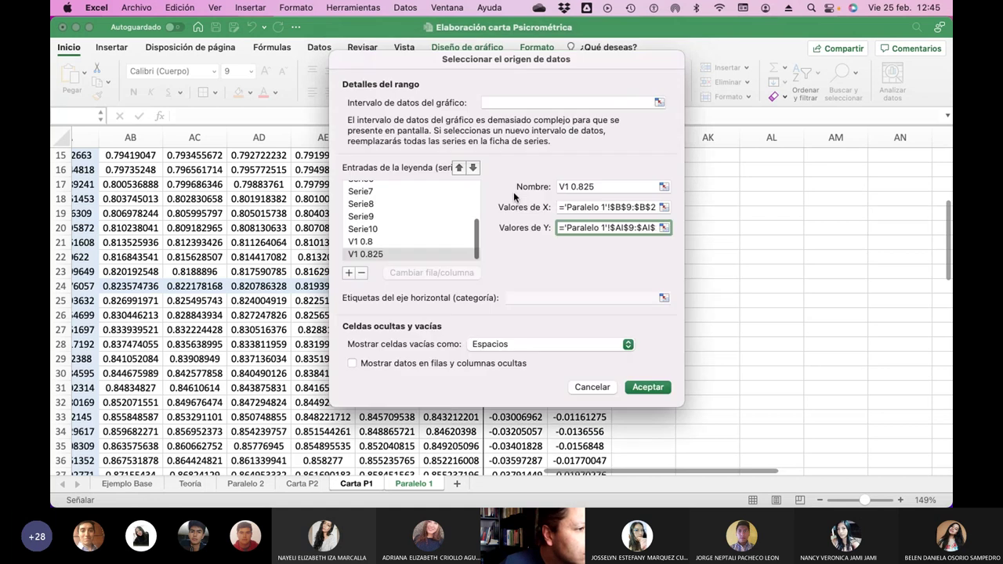
left_click(657, 387)
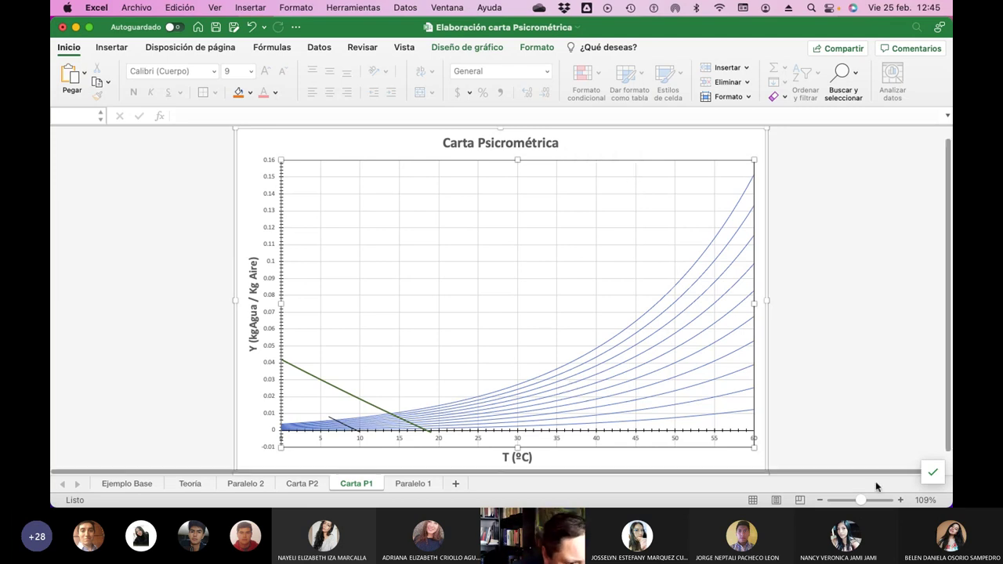
Examine at 400% zoom where the 0.825 line crosses the saturation curve and locate the starting temperature in the tbs column on Paralelo 1.
left_click_drag(863, 503, 893, 504)
scroll(665, 377, "down", 10)
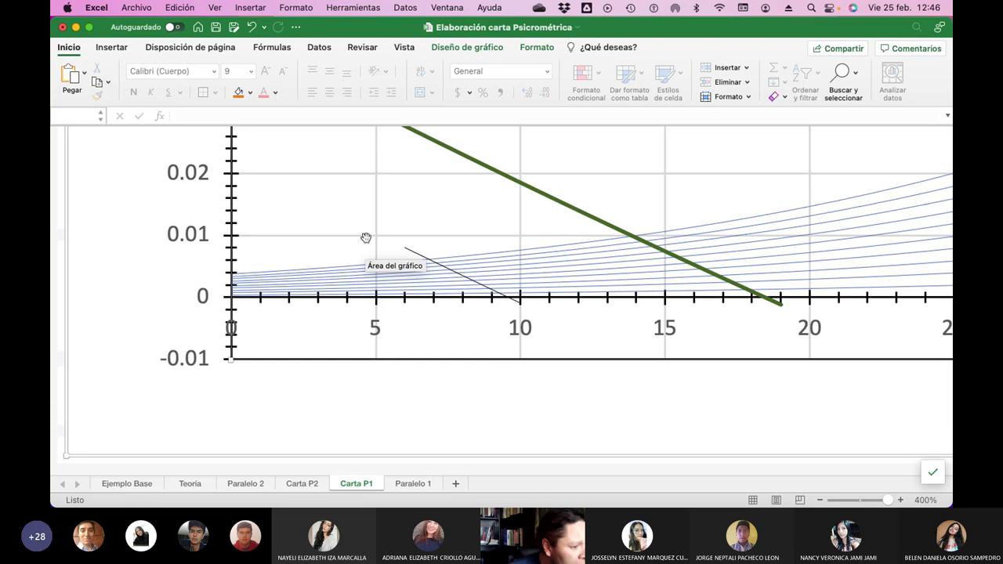
left_click(415, 484)
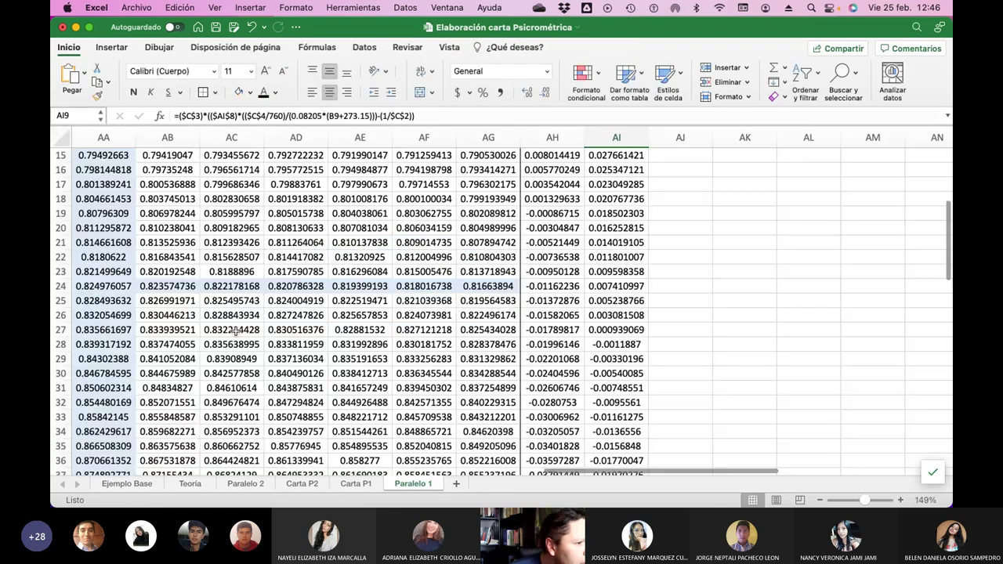
scroll(204, 306, "left", 15)
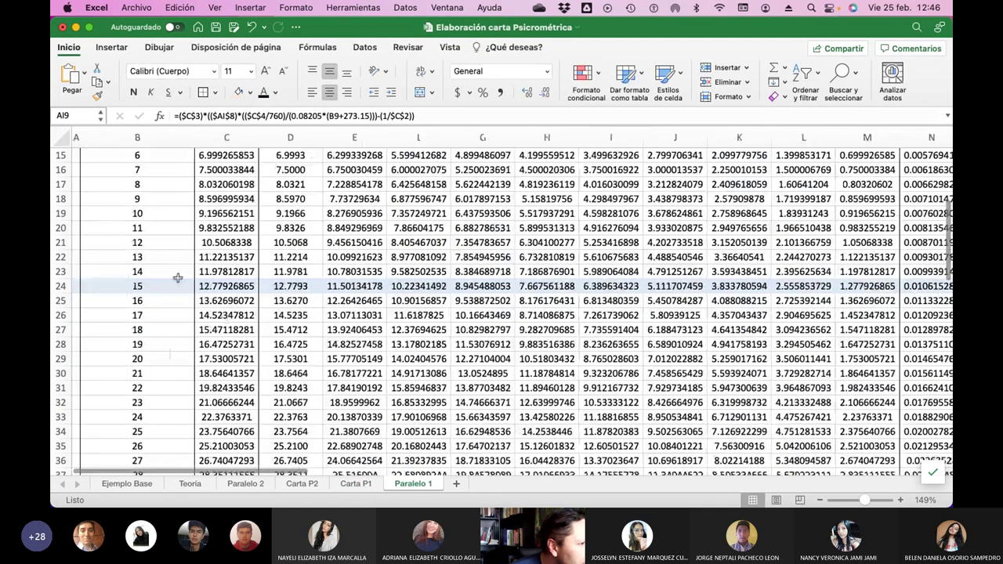
left_click(157, 257)
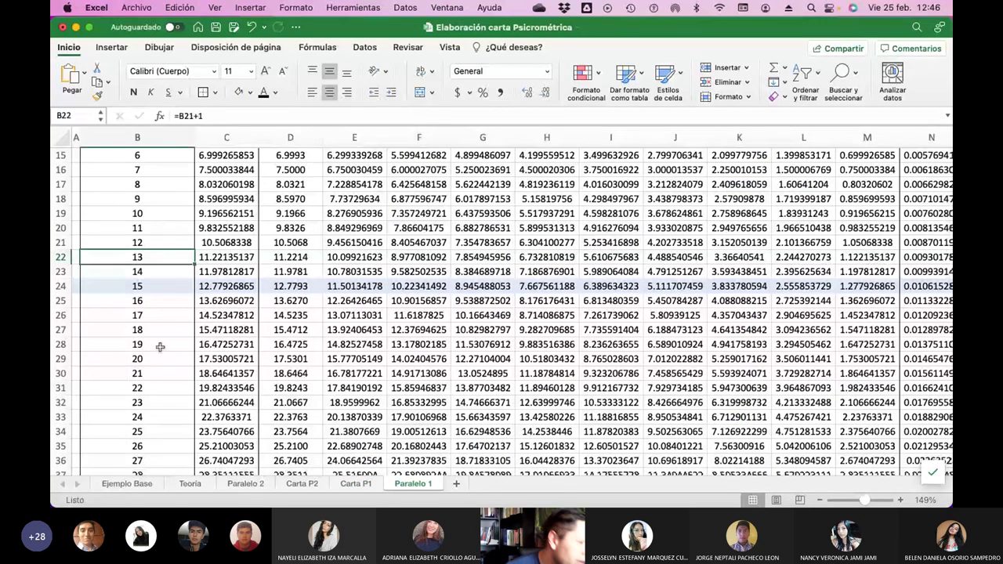
Change the V1 0.825 series' X values on the Carta P1 chart to B22:B28 from Paralelo 1.
left_click(373, 486)
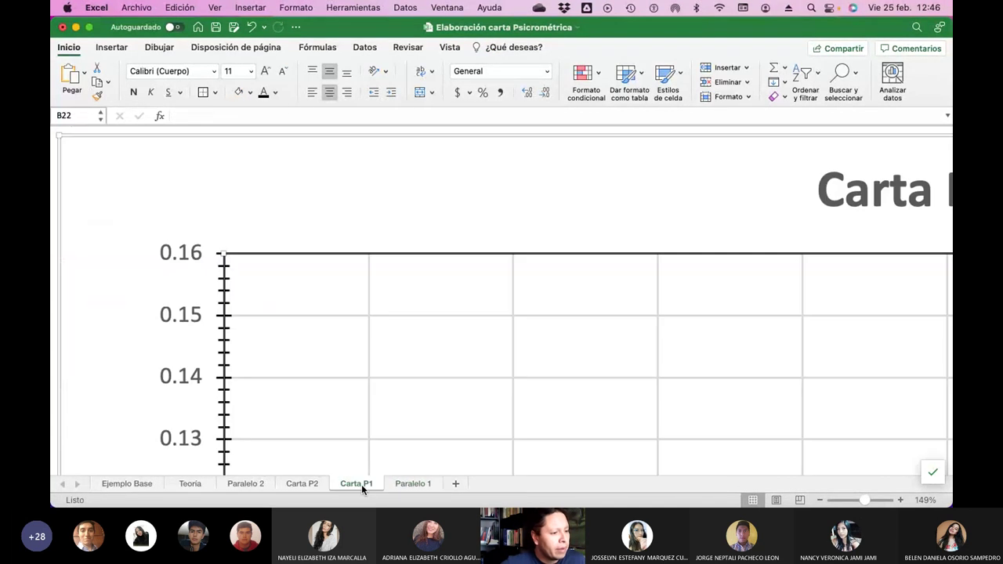
scroll(536, 396, "down", 10)
scroll(535, 396, "down", 6)
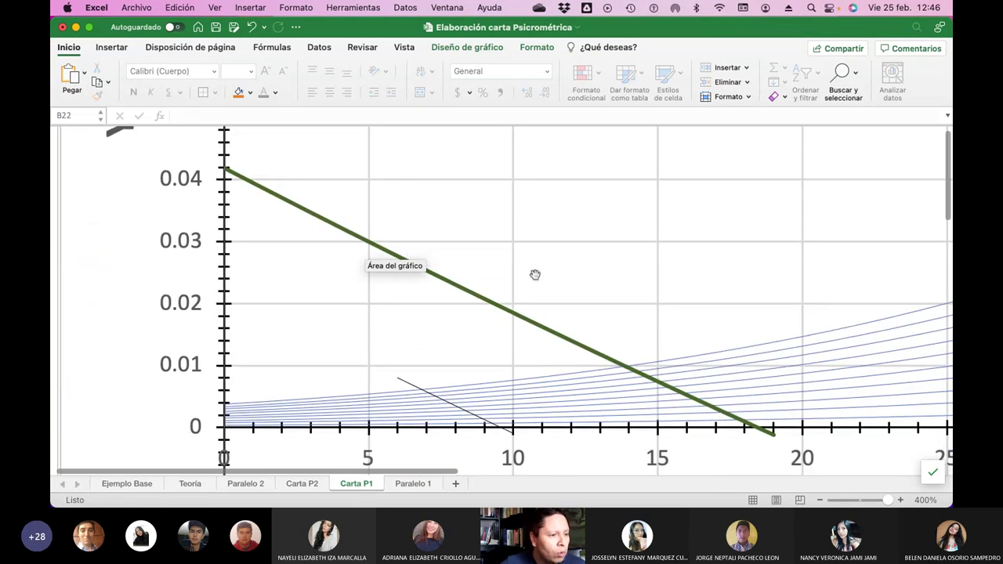
right_click(545, 271)
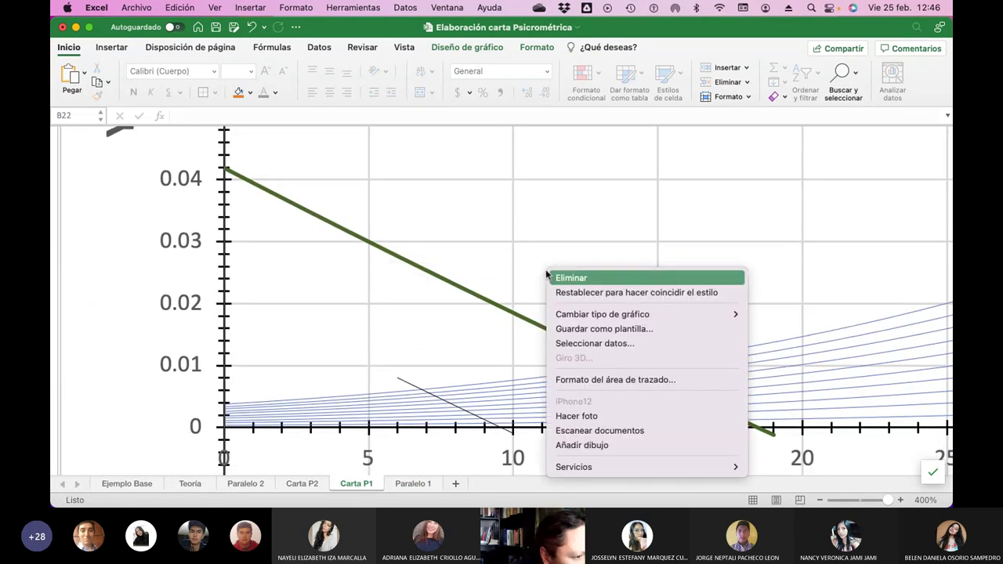
left_click(602, 347)
scroll(395, 239, "down", 5)
left_click(392, 253)
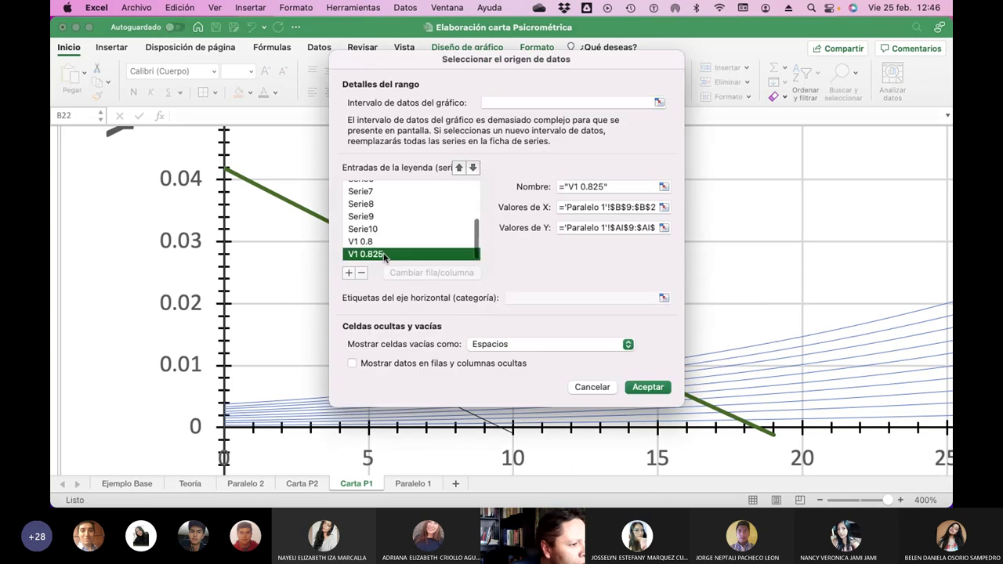
left_click(663, 207)
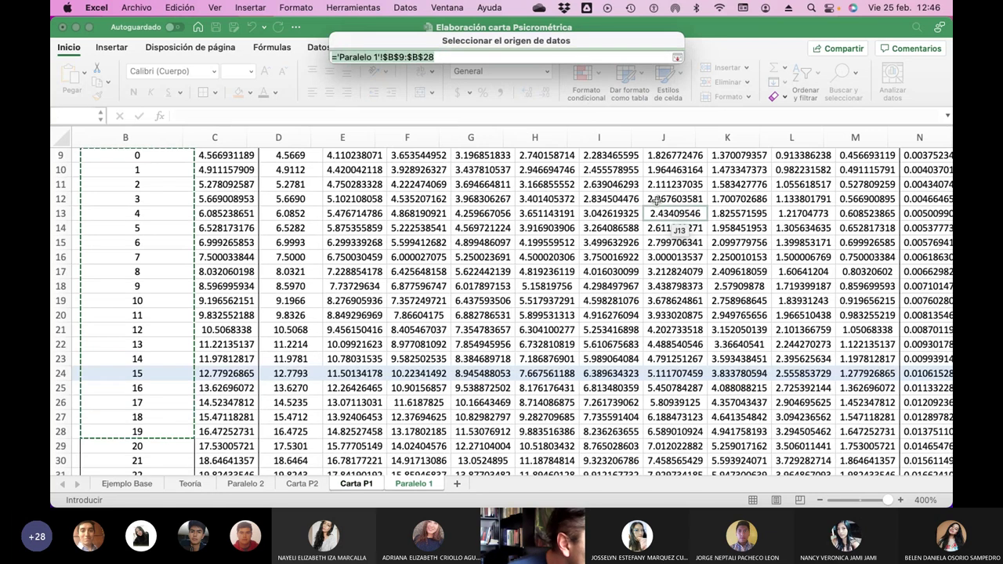
left_click(404, 57)
key("BackSpace")
type("2")
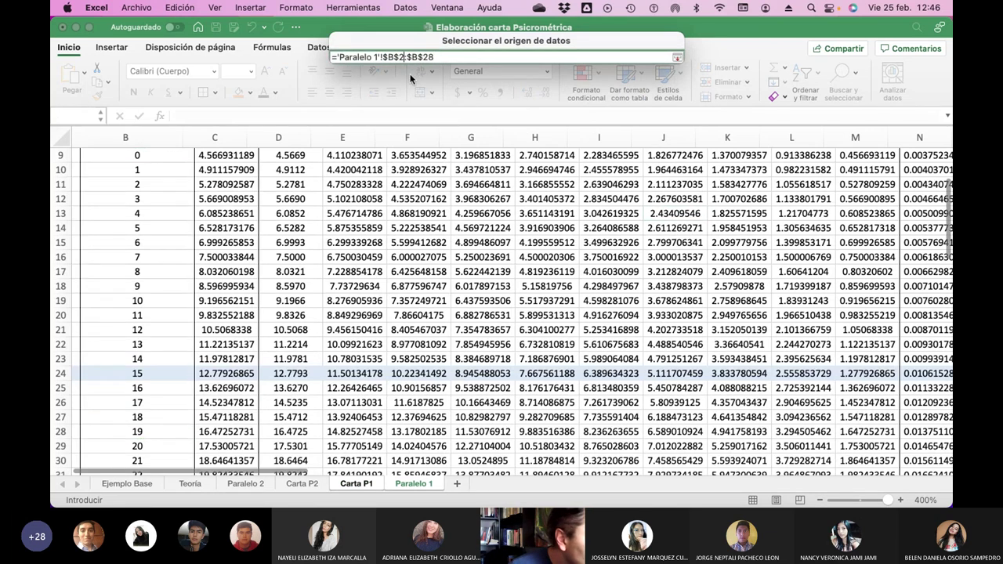
type("2")
left_click(675, 55)
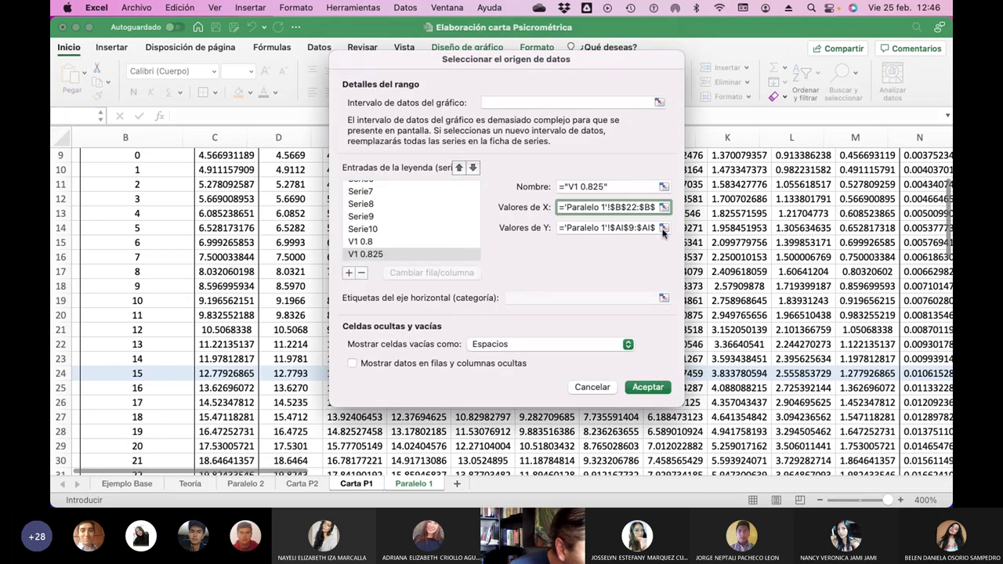
Set the V1 0.825 series' Y values to AI22:AI28 on Paralelo 1 and apply the shortened series.
left_click(663, 227)
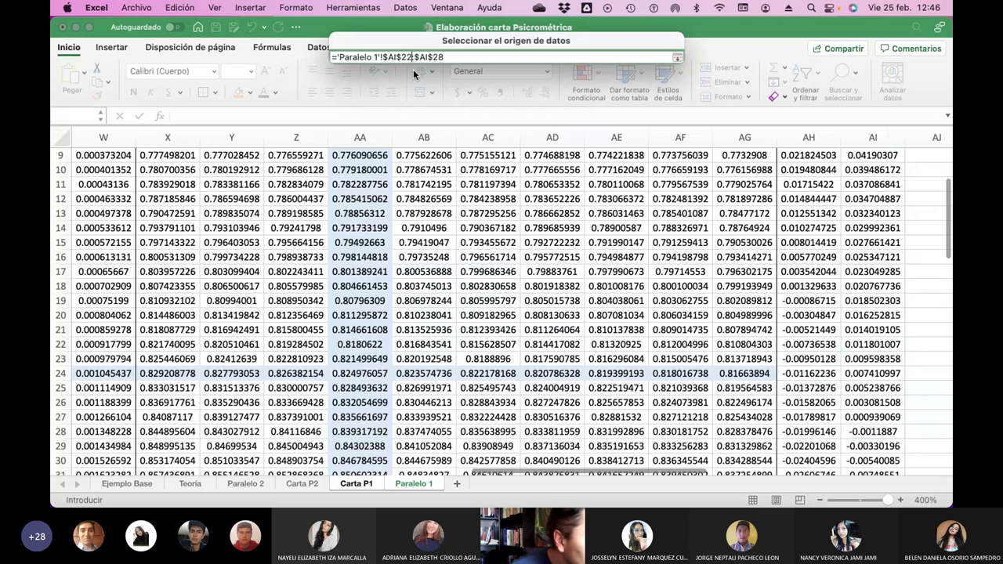
left_click(675, 57)
left_click(644, 386)
scroll(653, 390, "down", 10)
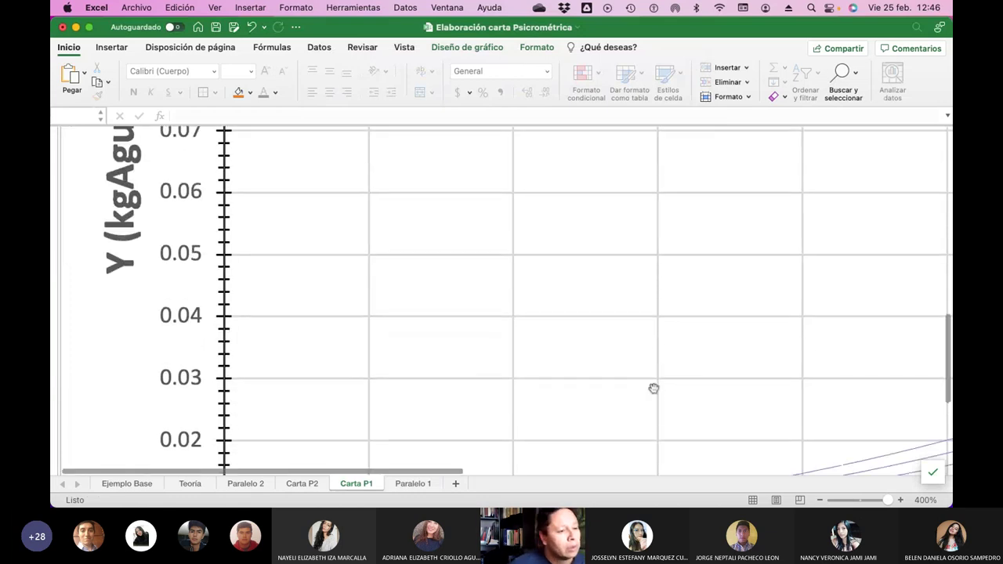
scroll(653, 389, "down", 5)
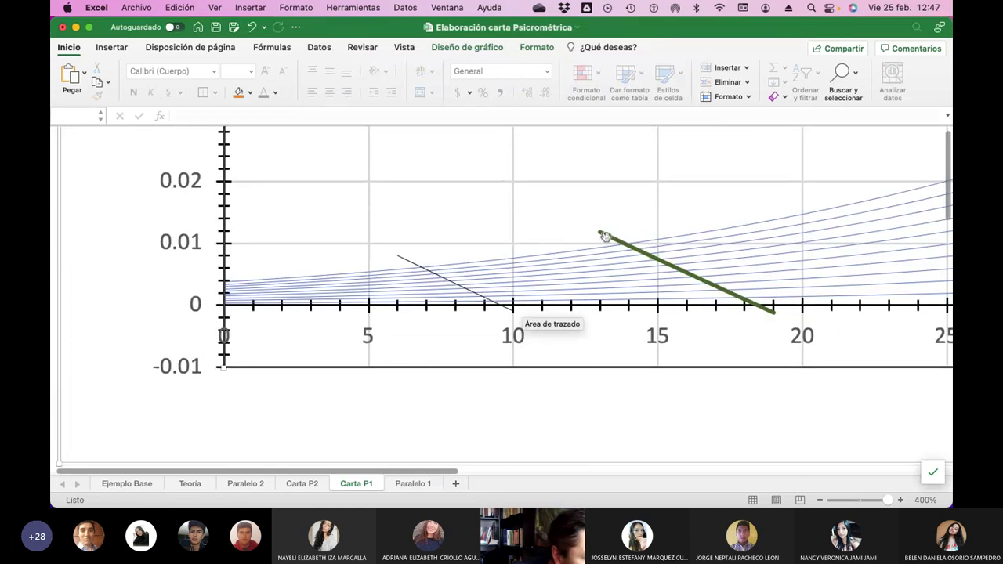
Examine the shortened 0.825 line on Carta P1 up close and within the whole chart at 141% zoom.
left_click(607, 236)
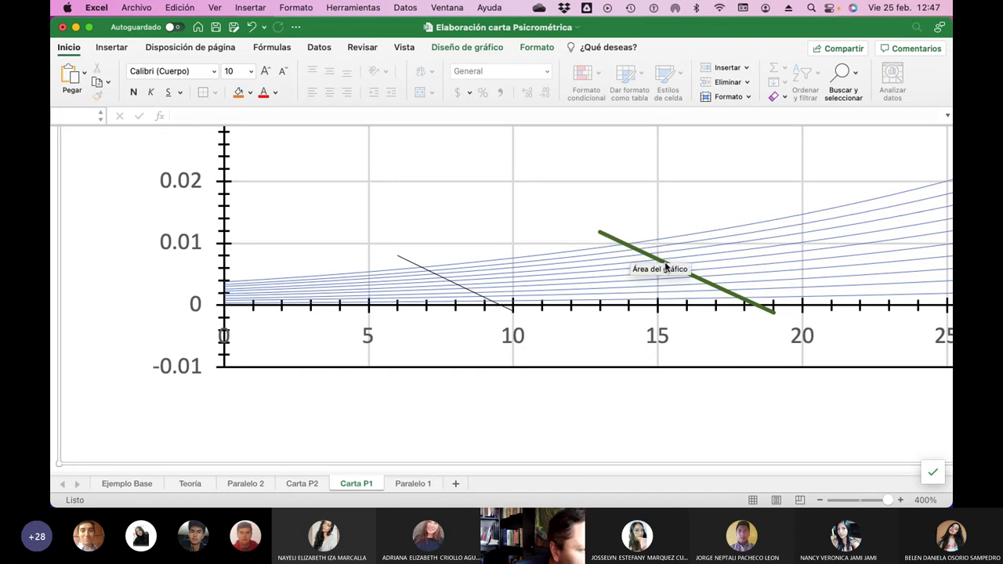
left_click(765, 308)
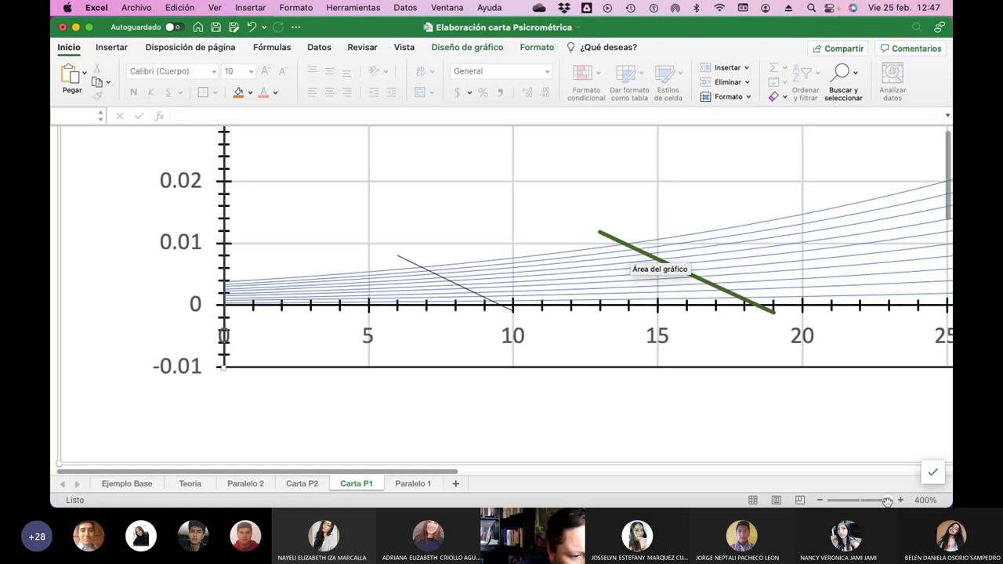
left_click_drag(887, 501, 864, 505)
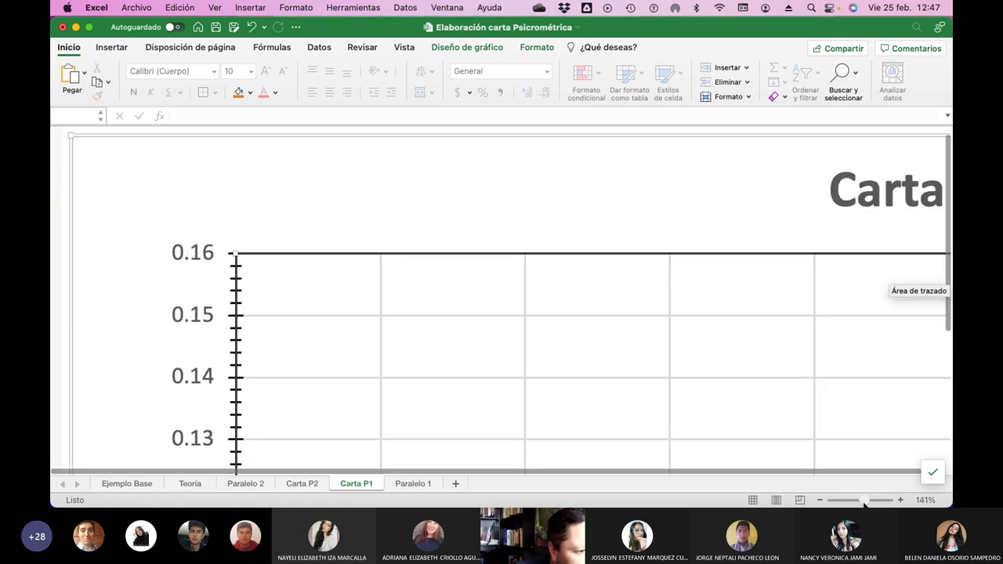
scroll(690, 356, "down", 2)
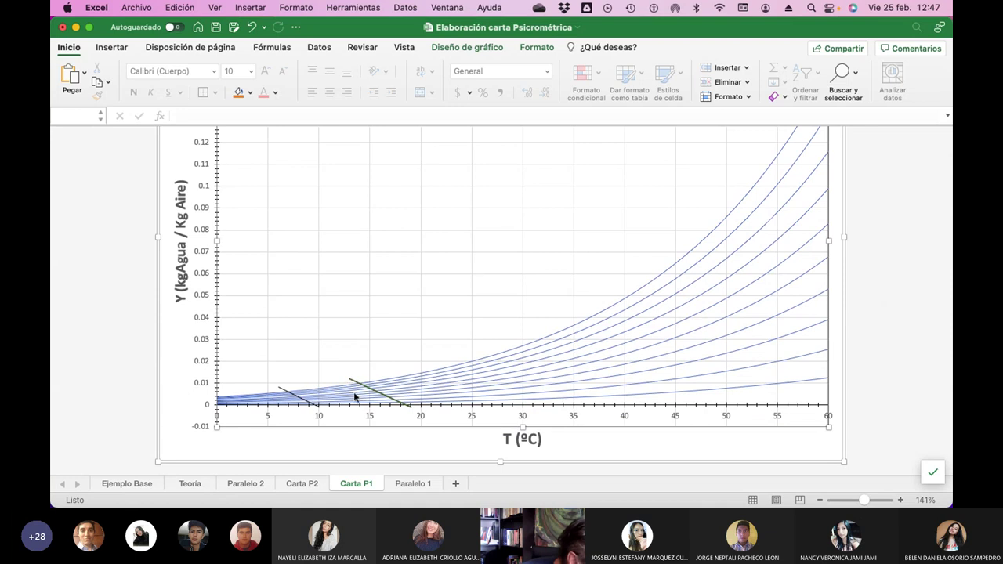
left_click(413, 484)
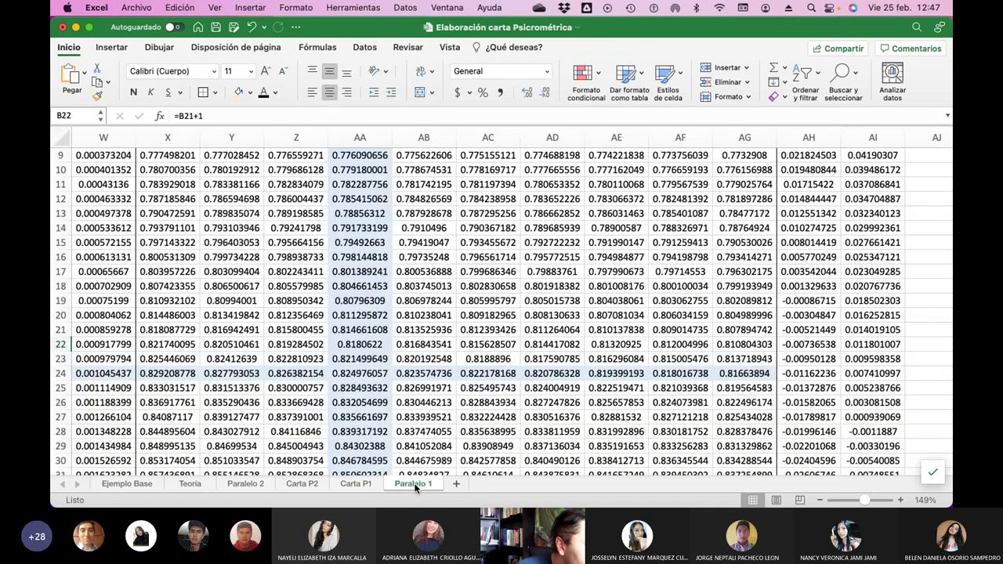
left_click(355, 484)
scroll(416, 376, "down", 3)
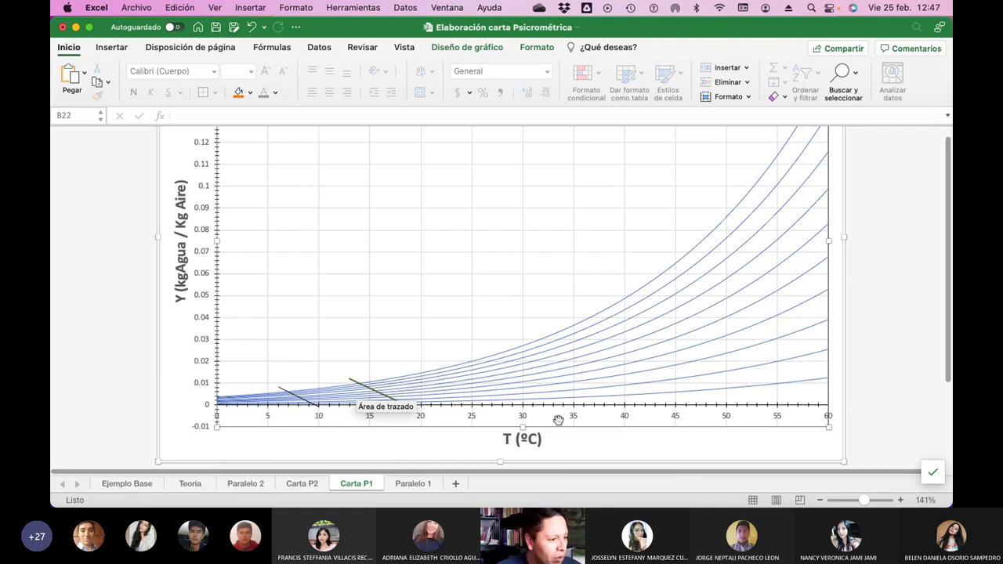
Review the 0.825 column and the remaining specific volume headings from 0.85 to 0.95 on Paralelo 1.
left_click(417, 485)
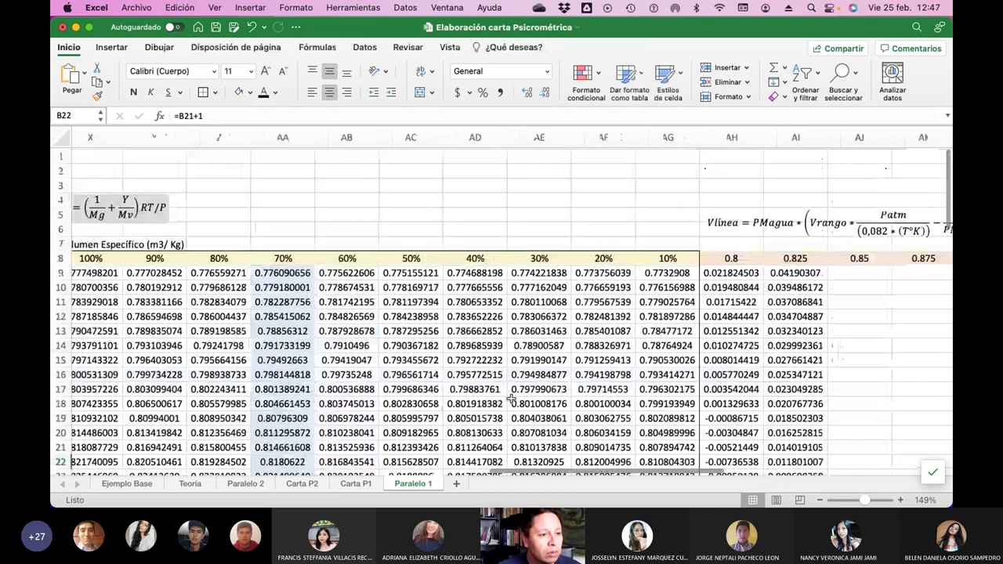
scroll(511, 400, "right", 10)
left_click(288, 254)
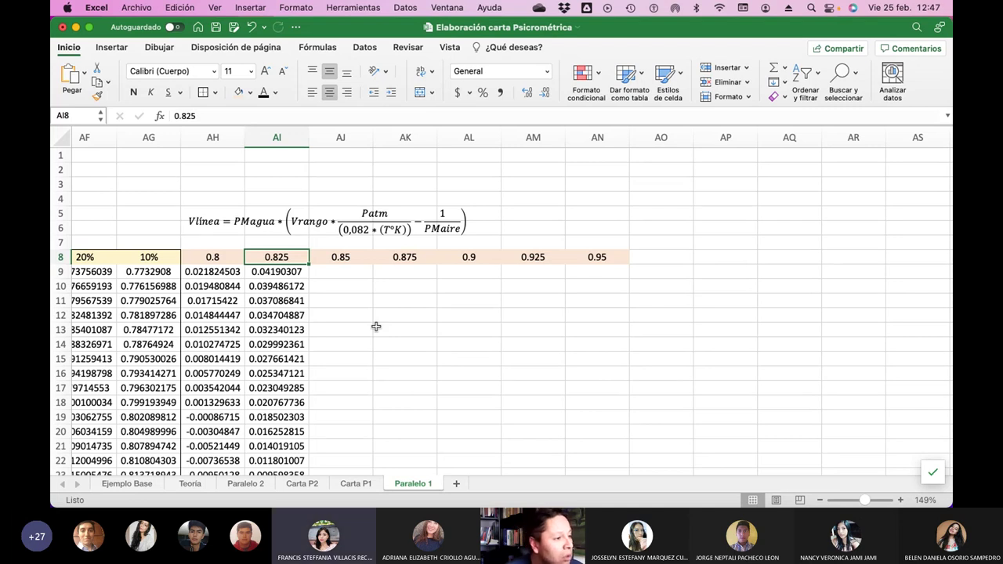
scroll(376, 325, "left", 5)
scroll(376, 327, "down", 3)
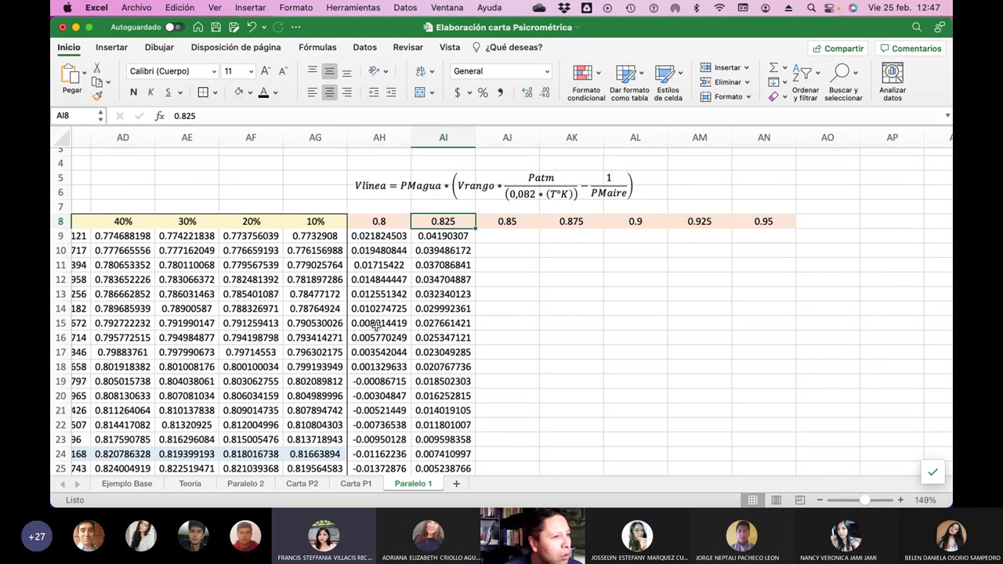
Examine at 400% zoom where the 0.8 and 0.825 lines on Carta P1 meet the saturation curve and the temperature axis.
left_click(367, 482)
scroll(595, 376, "down", 3)
left_click(649, 412)
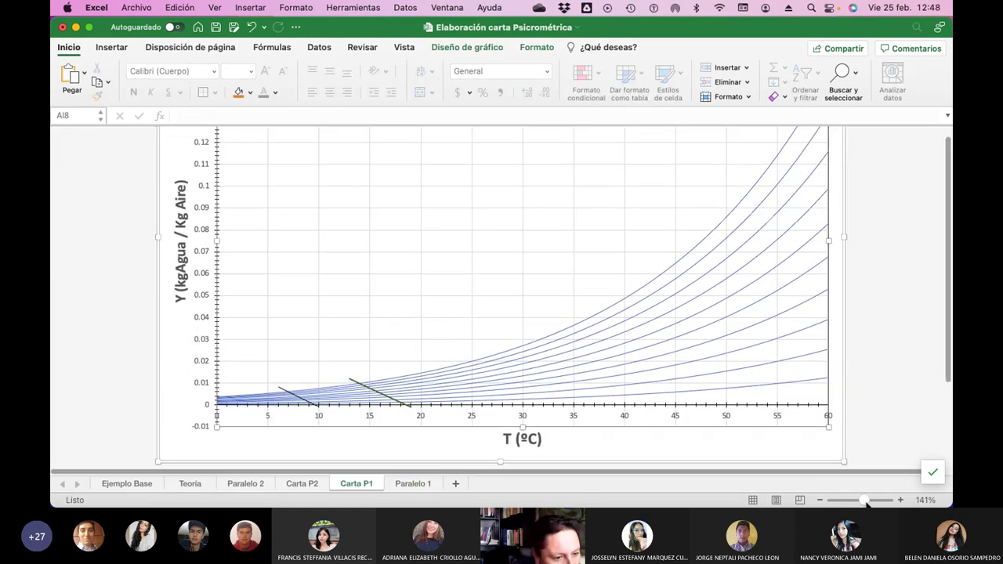
left_click_drag(867, 502, 889, 501)
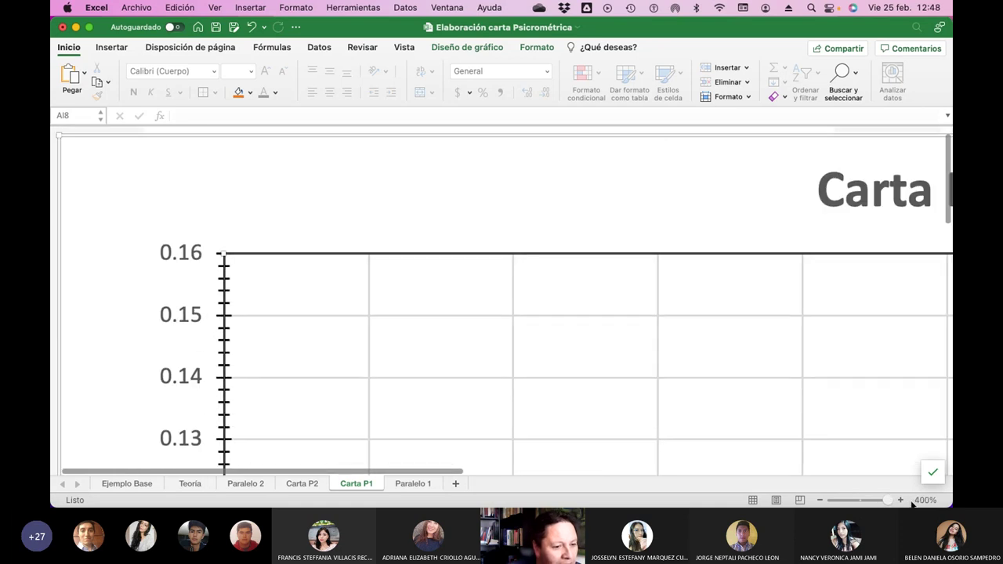
scroll(563, 340, "down", 15)
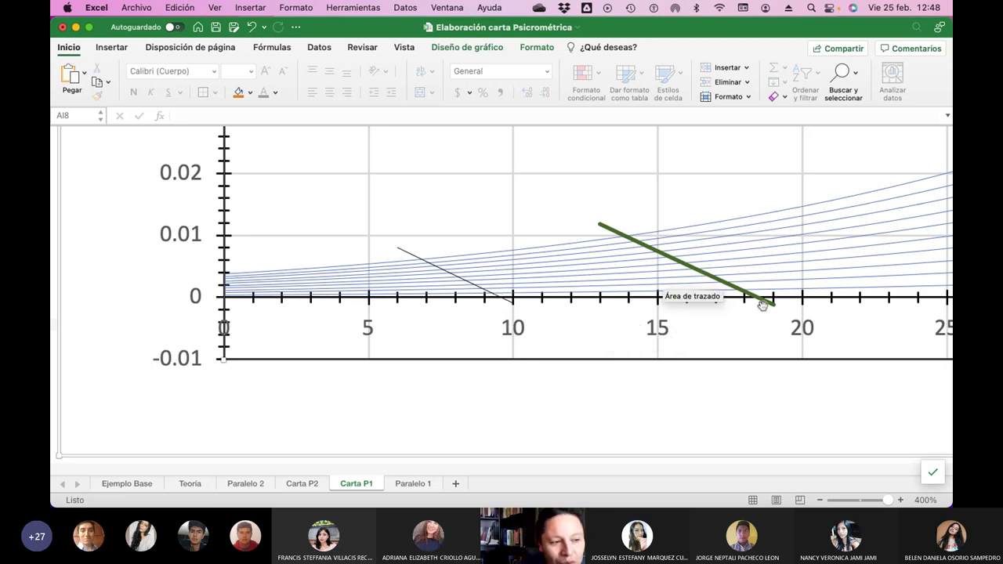
left_click(602, 228)
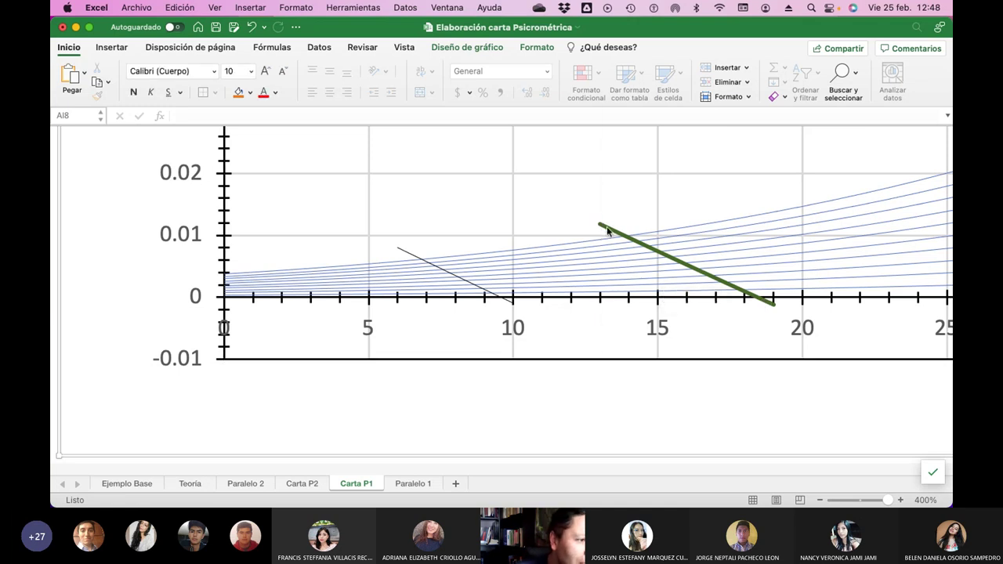
right_click(606, 229)
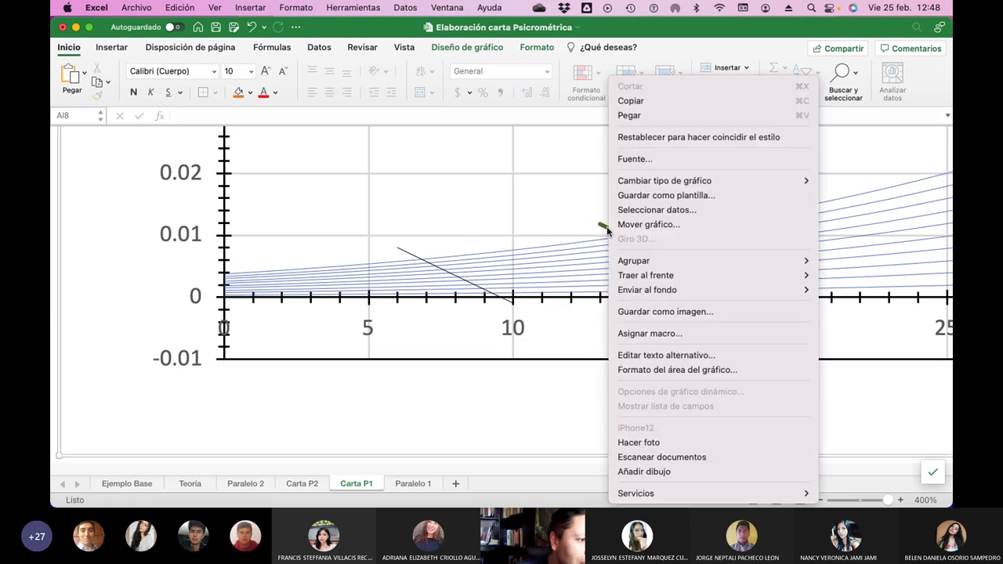
left_click(556, 210)
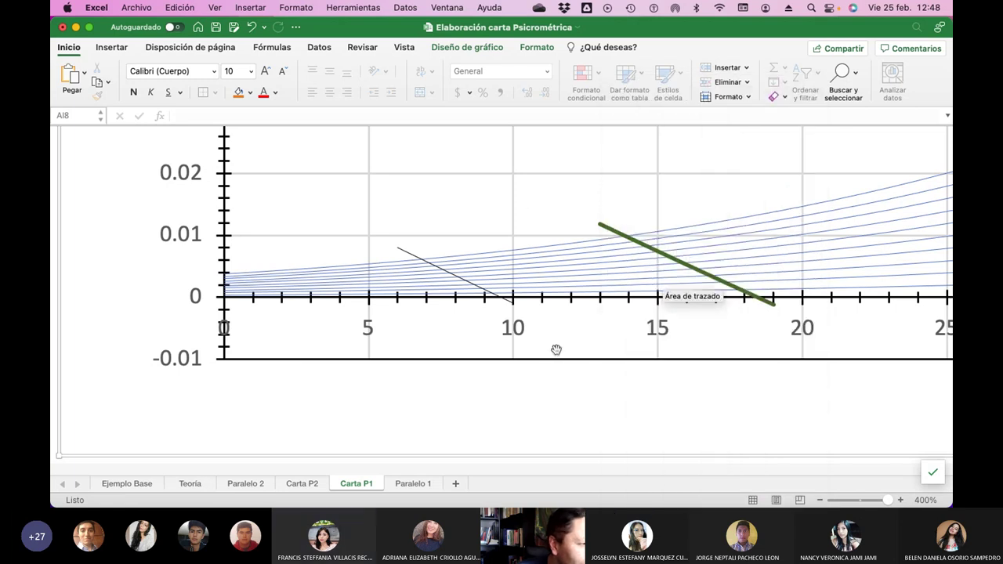
left_click(424, 378)
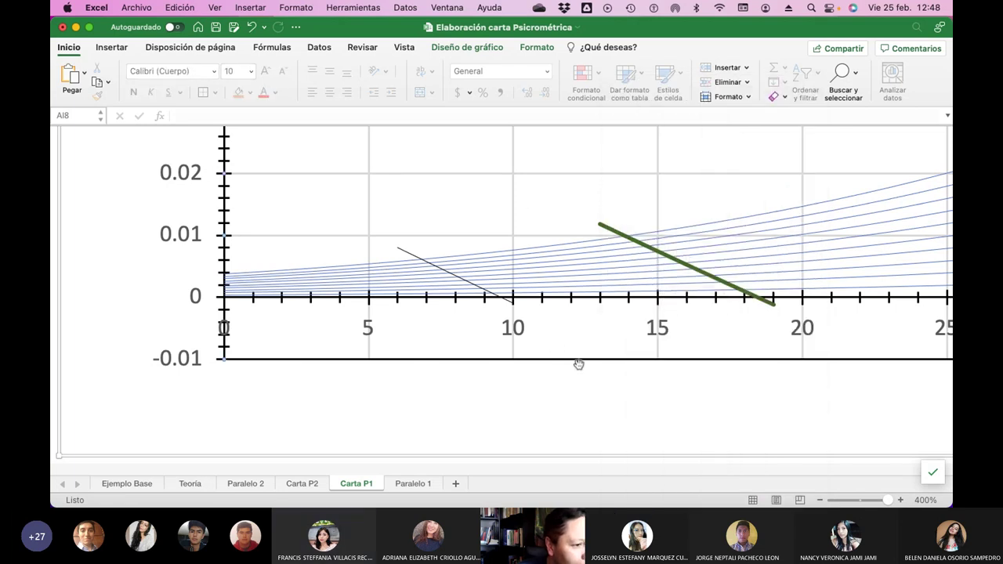
scroll(581, 364, "up", 5)
scroll(582, 363, "down", 1)
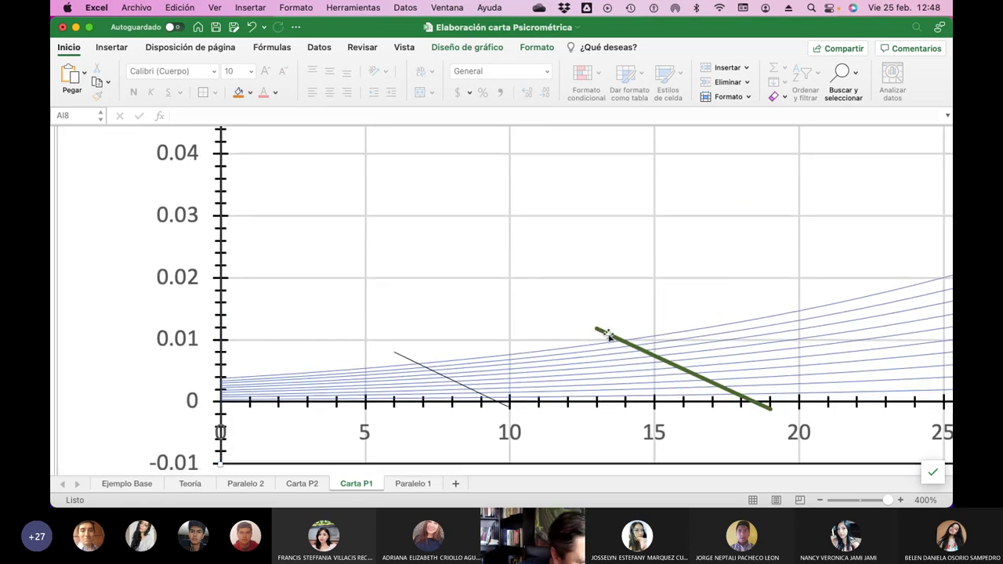
right_click(600, 331)
mouse_move(609, 337)
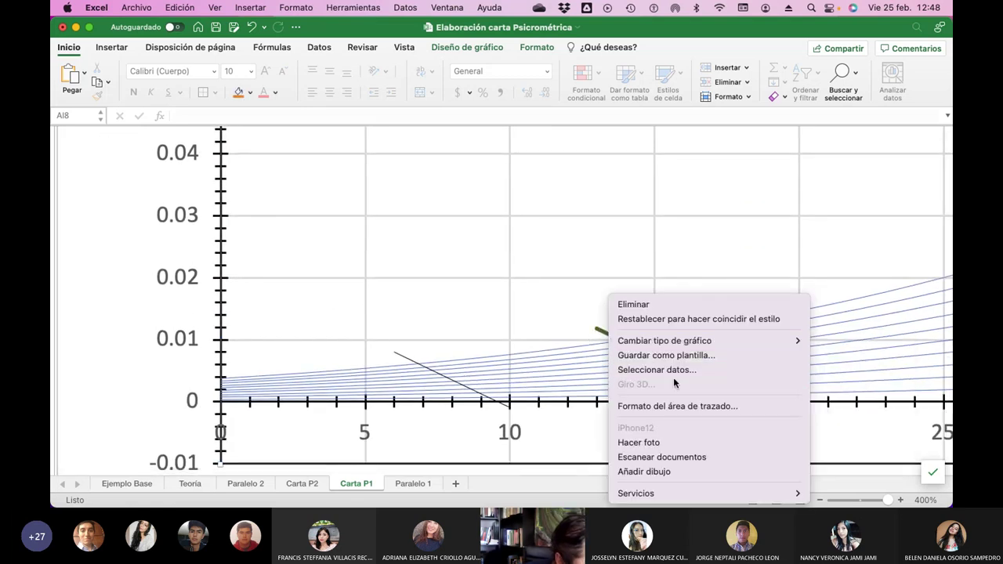
left_click(568, 427)
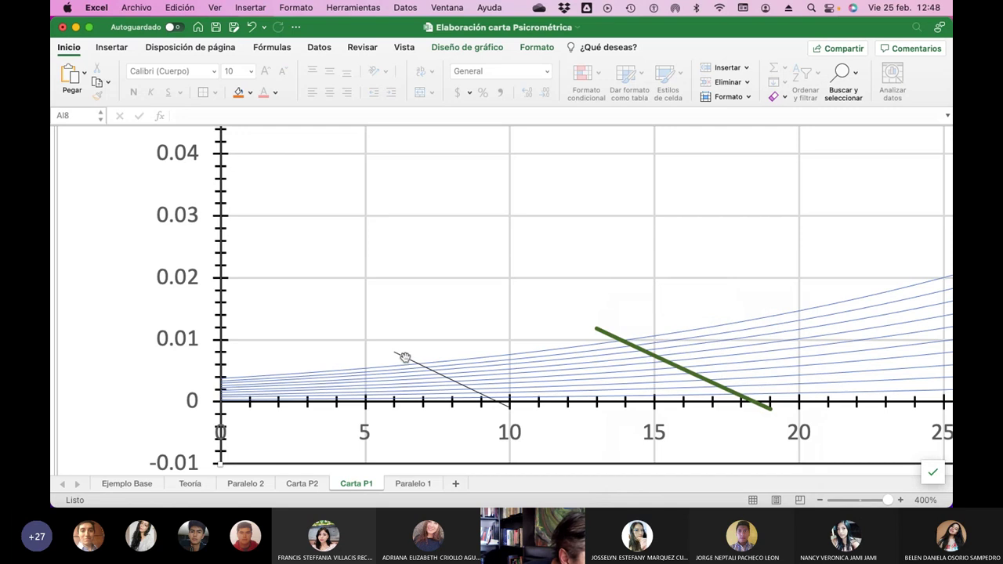
right_click(600, 329)
left_click(516, 270)
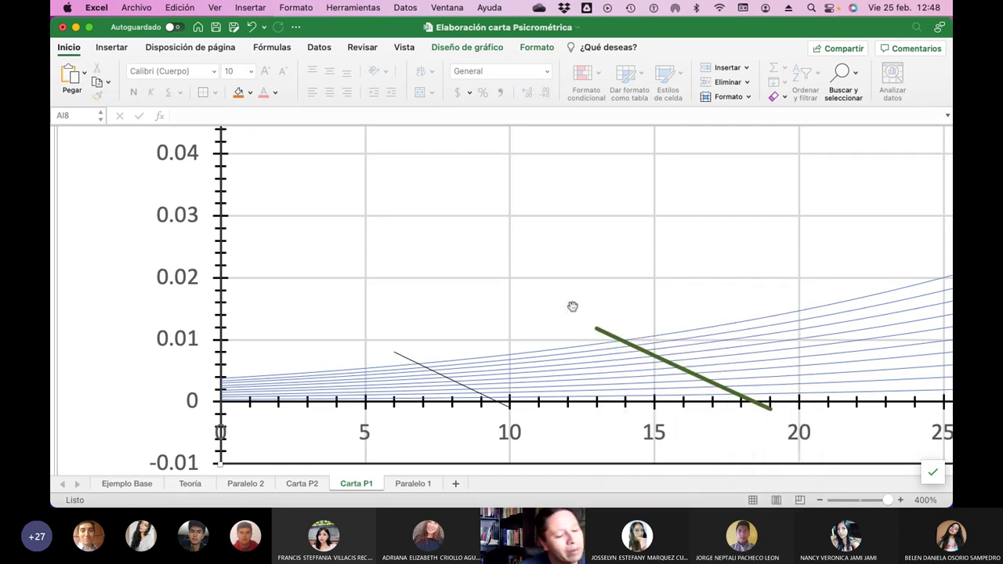
Examine the enthalpy formula and the enthalpy table from 100 to 10 kJ/kg on Ejemplo Base.
scroll(573, 306, "right", 10)
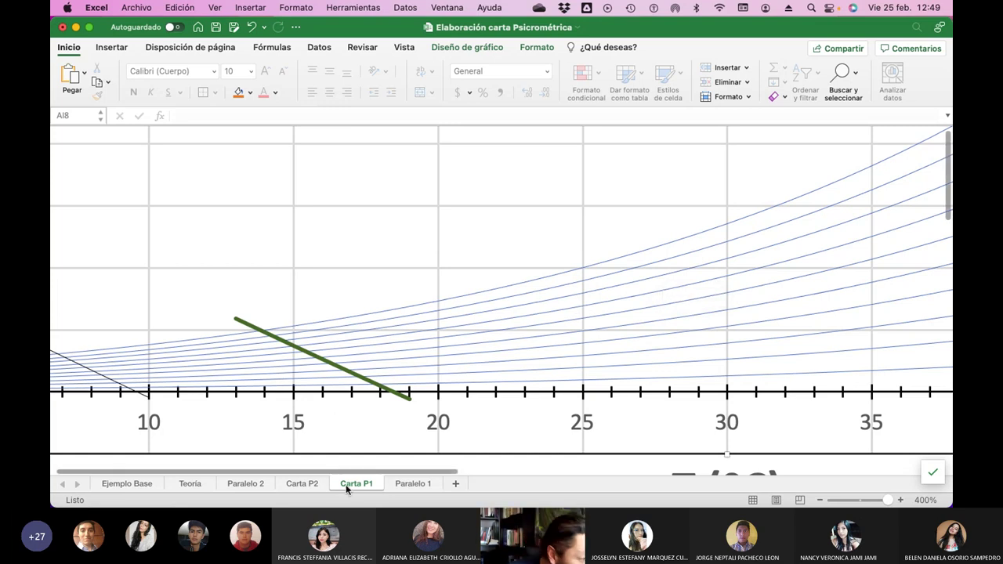
left_click(126, 484)
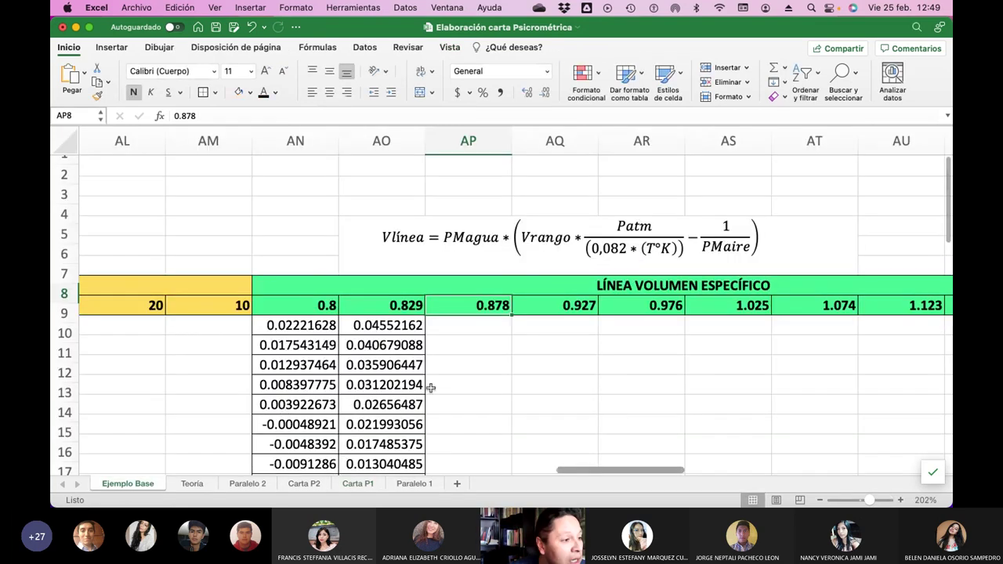
scroll(430, 388, "right", 5)
scroll(431, 388, "right", 10)
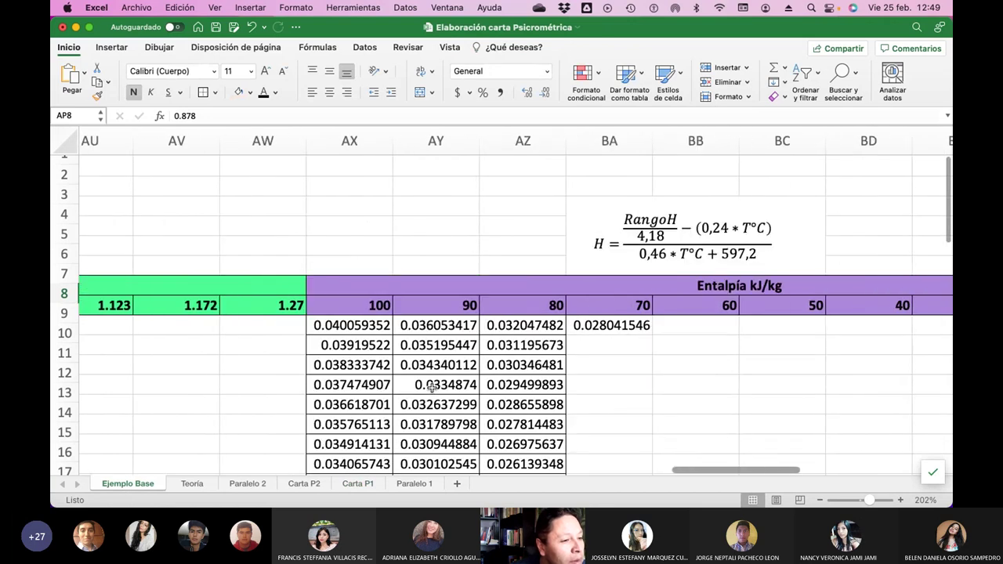
scroll(431, 387, "right", 2)
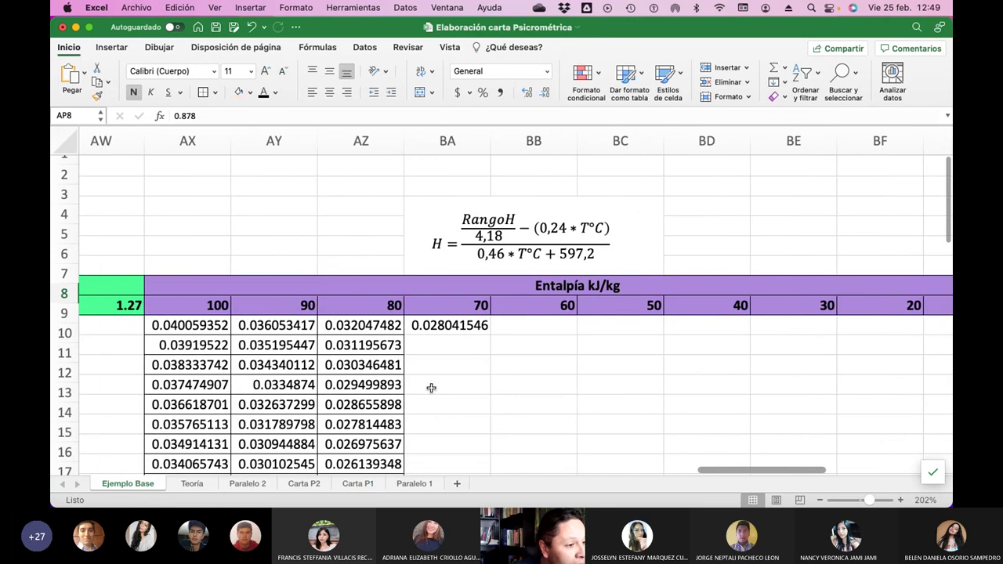
scroll(431, 388, "right", 2)
scroll(431, 388, "right", 10)
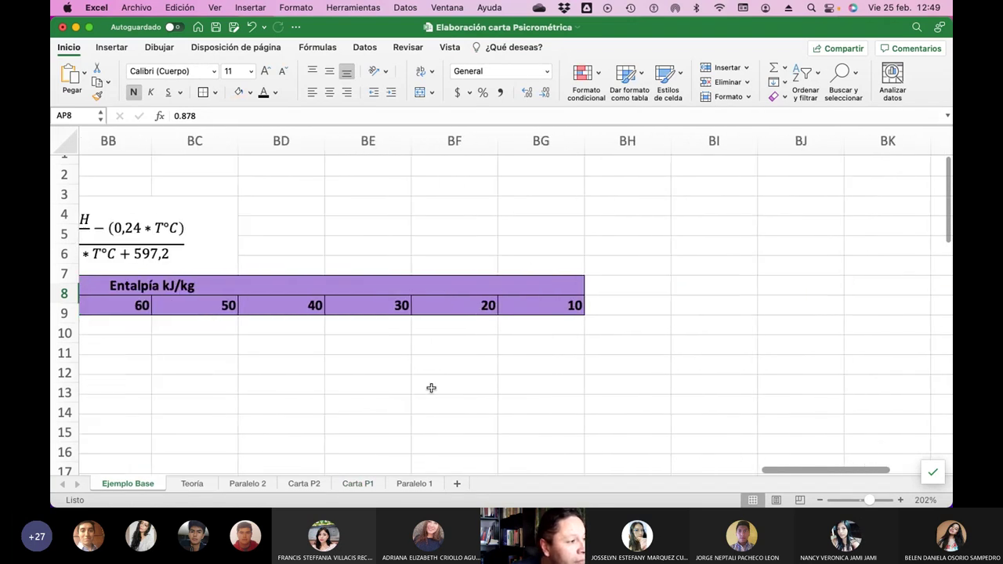
Examine the enthalpy formula above the 100 to 10 kJ/kg columns on Ejemplo Base and select its text box.
scroll(429, 388, "left", 10)
scroll(427, 389, "left", 3)
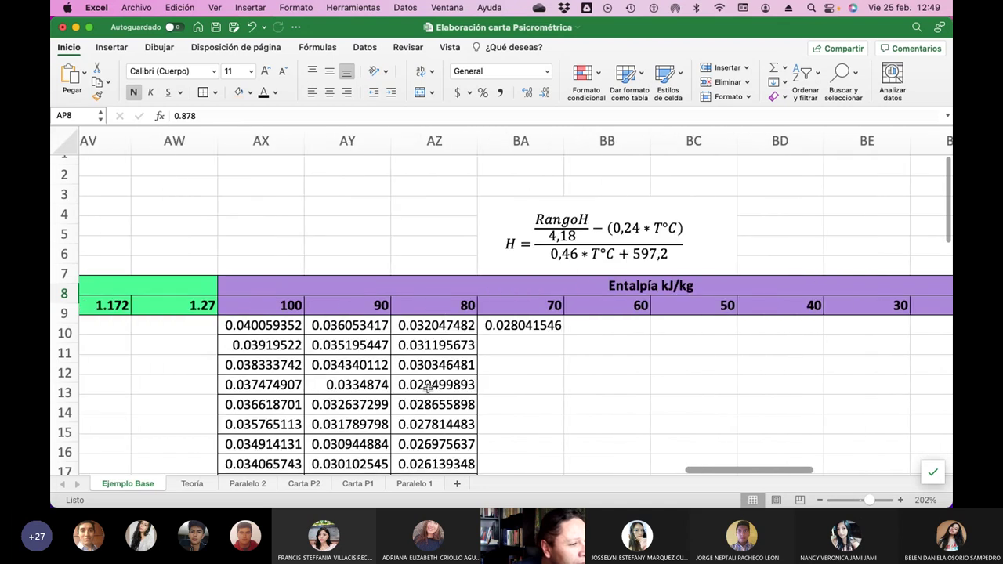
scroll(428, 388, "left", 1)
left_click(560, 263)
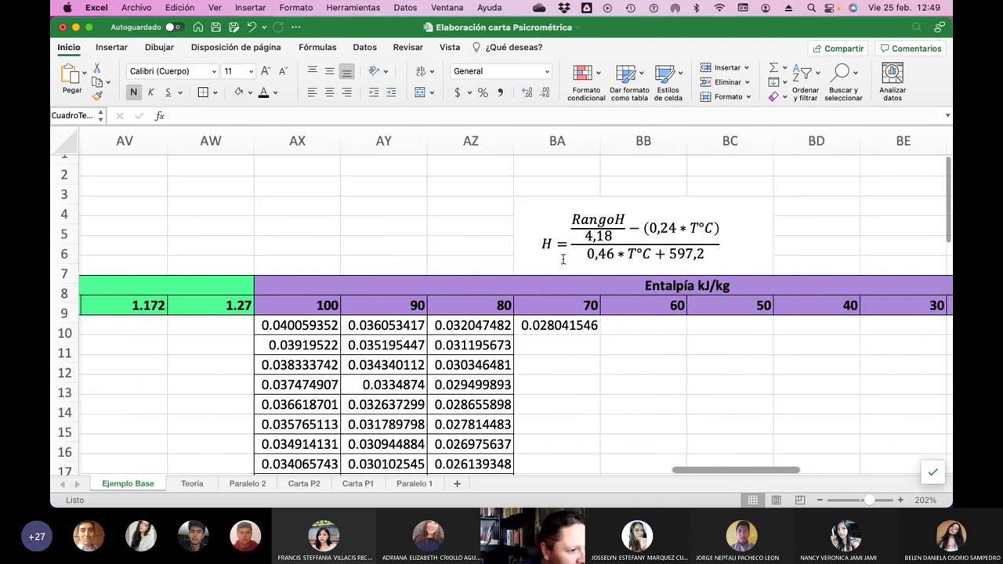
left_click(559, 263)
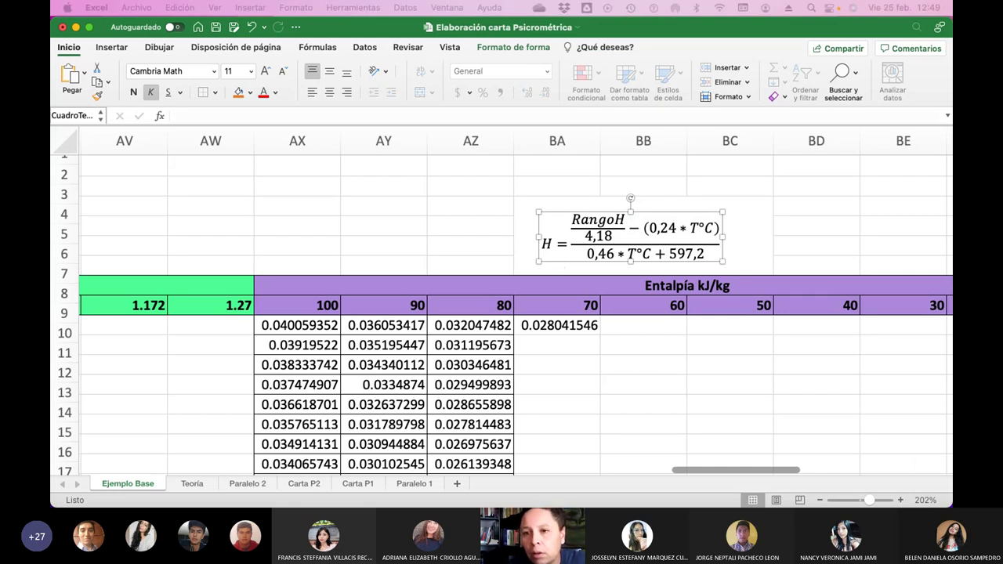
key("super+Tab")
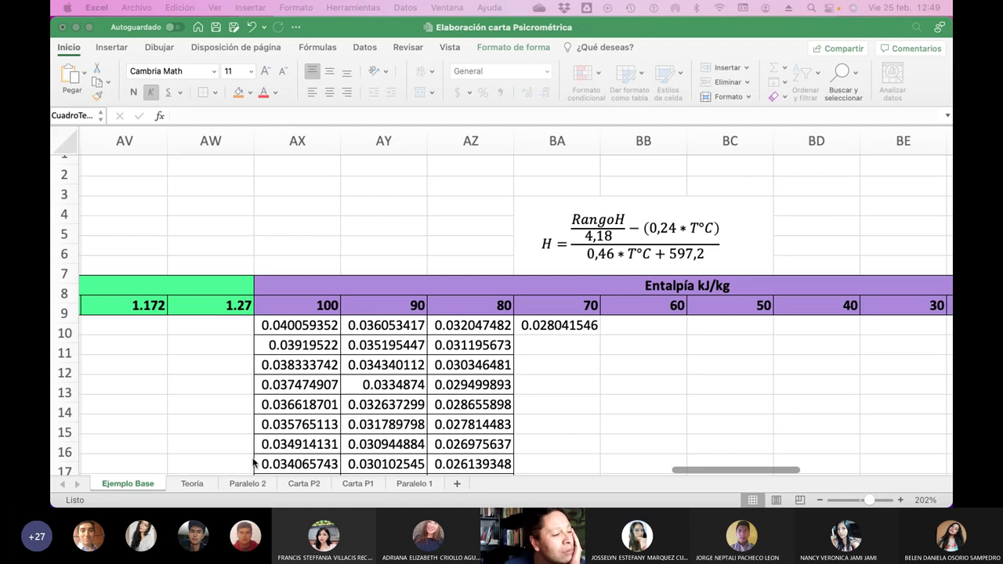
Examine the example psychrometric chart on Ejemplo Base, following its humidity curves, specific volume lines and enthalpy lines.
scroll(392, 392, "left", 15)
scroll(392, 392, "left", 10)
scroll(392, 392, "down", 5)
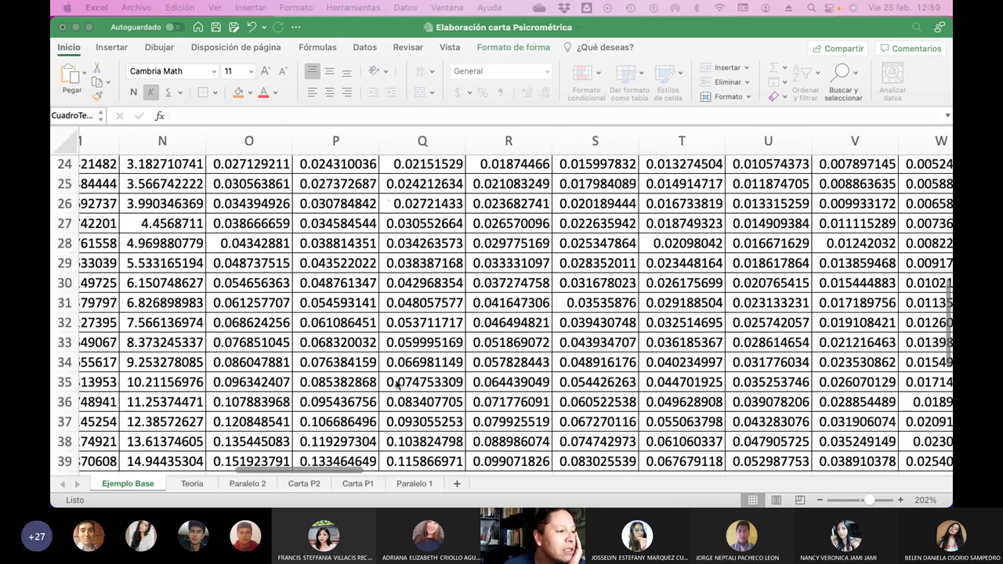
scroll(391, 389, "left", 5)
scroll(667, 351, "up", 5)
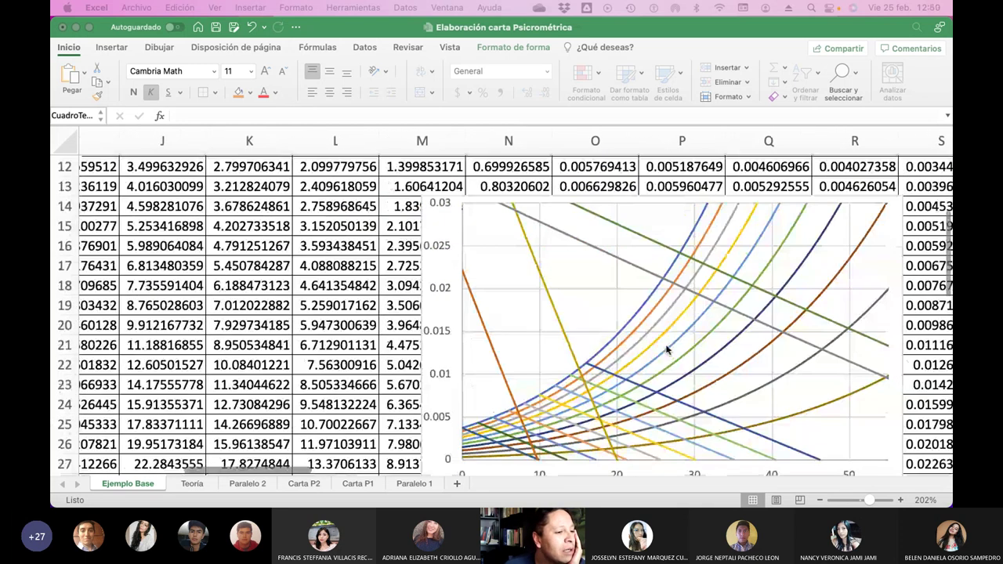
scroll(667, 350, "down", 2)
scroll(650, 348, "up", 2)
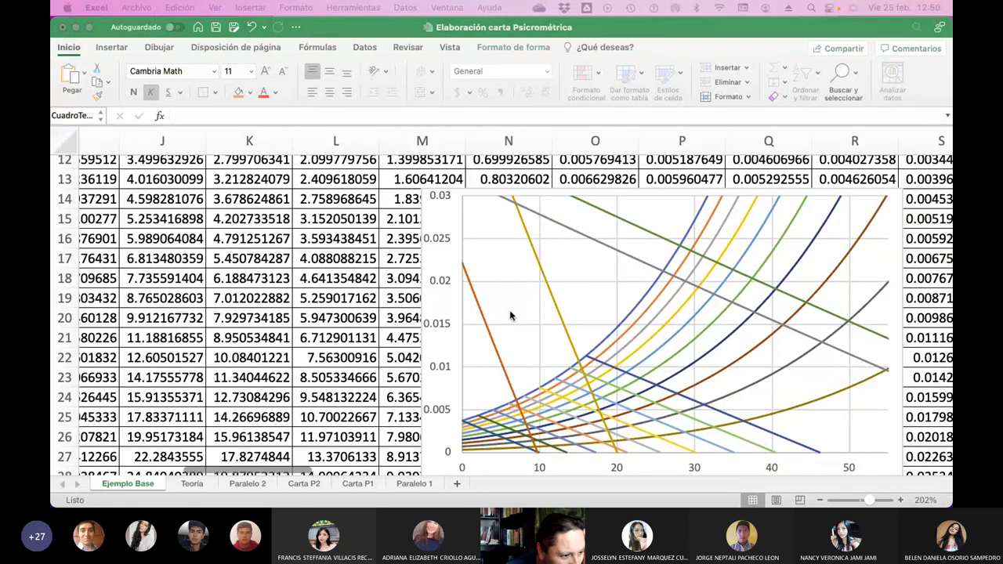
scroll(596, 310, "up", 2)
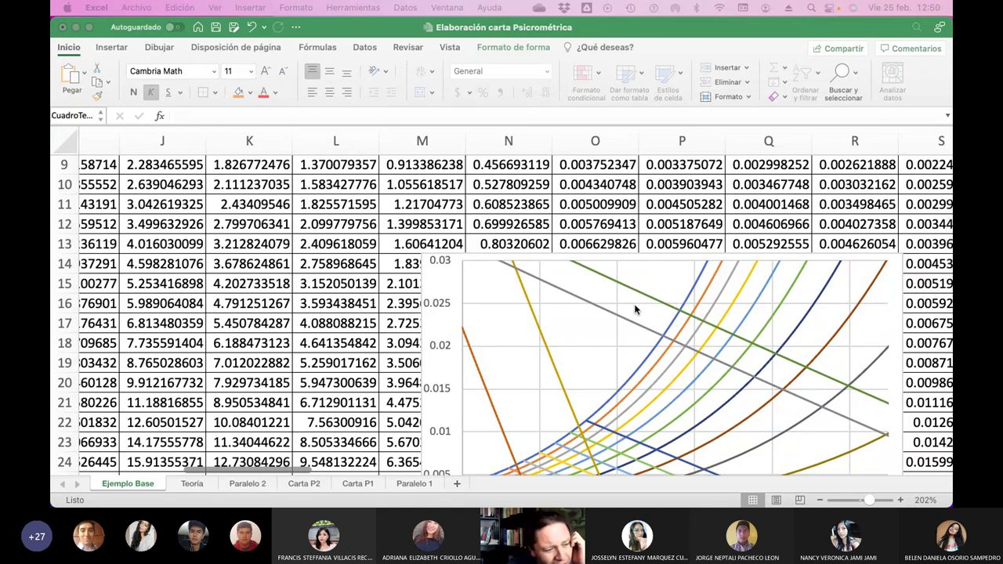
scroll(662, 343, "down", 3)
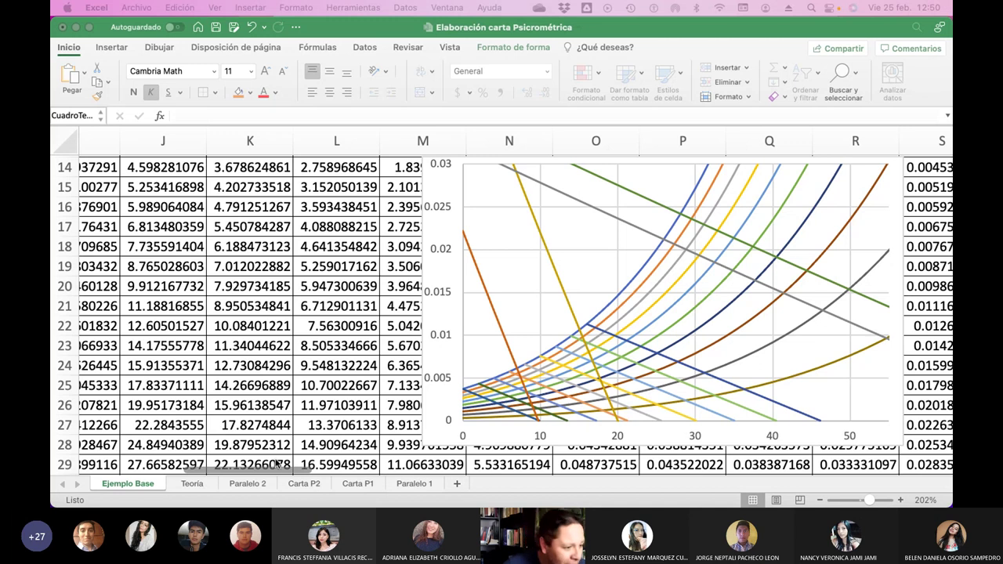
Fit the whole Carta P1 chart in view with the adjust-to-selection zoom and inspect points along its lower humidity curves.
left_click(370, 484)
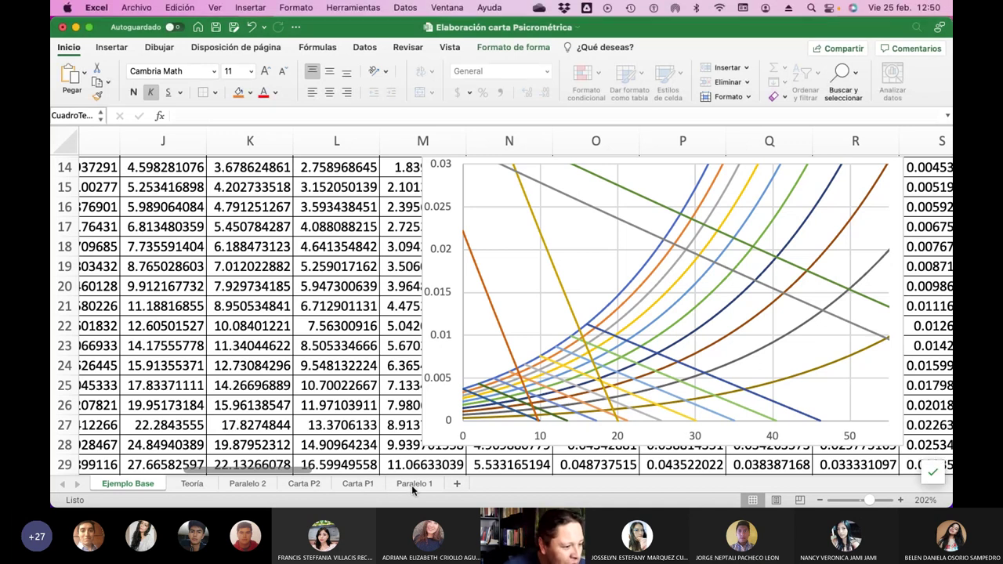
left_click(413, 483)
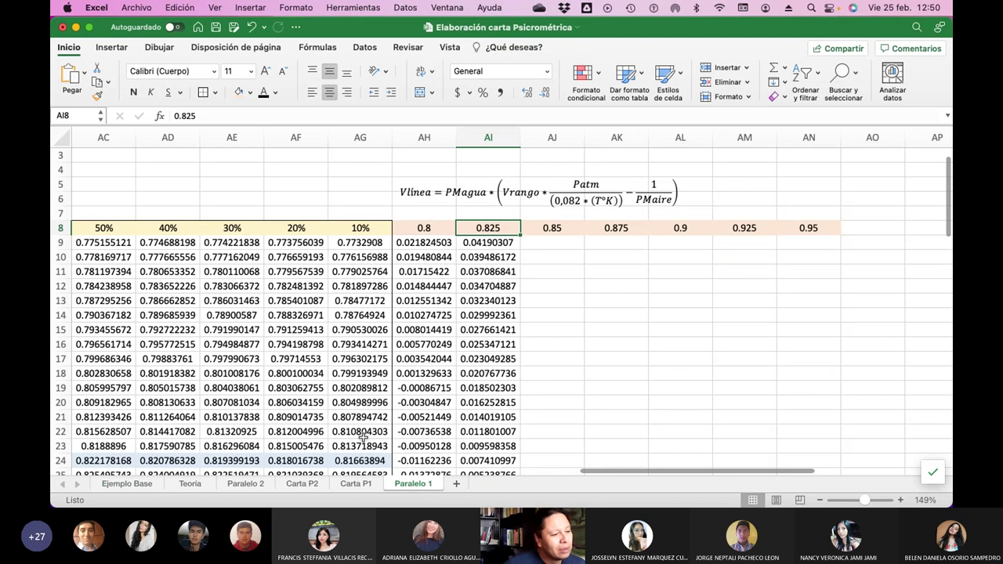
left_click(356, 484)
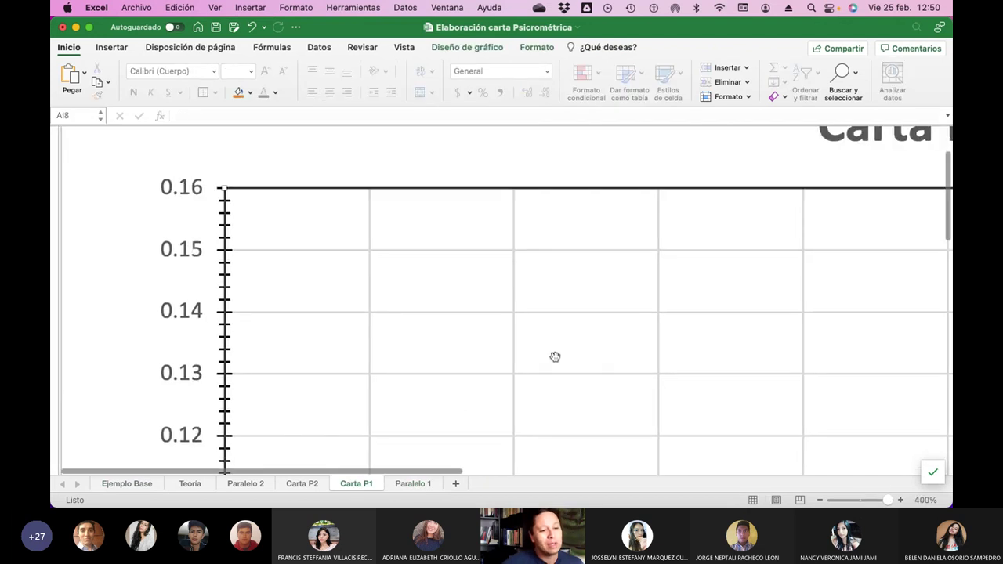
left_click(923, 500)
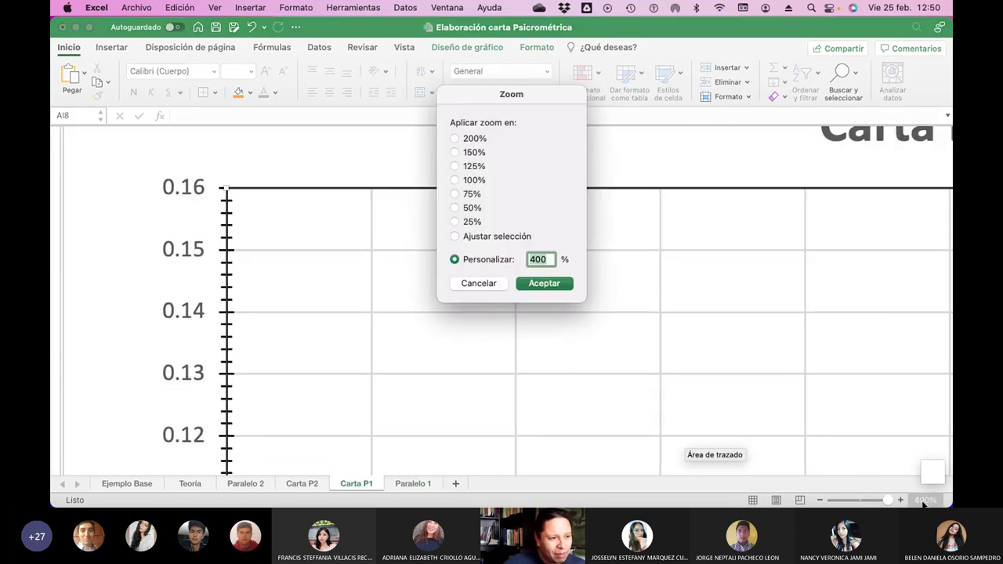
left_click(455, 237)
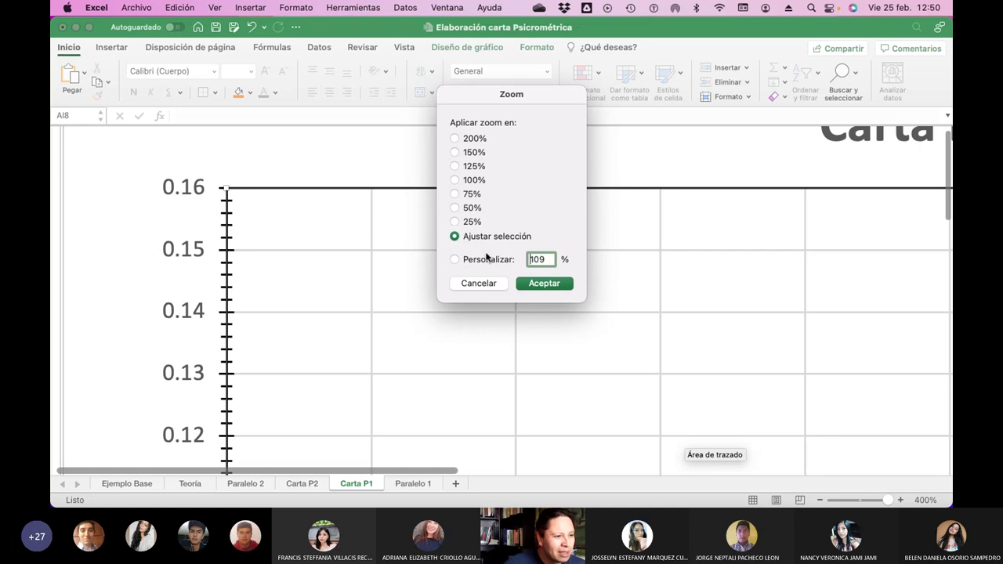
left_click(543, 282)
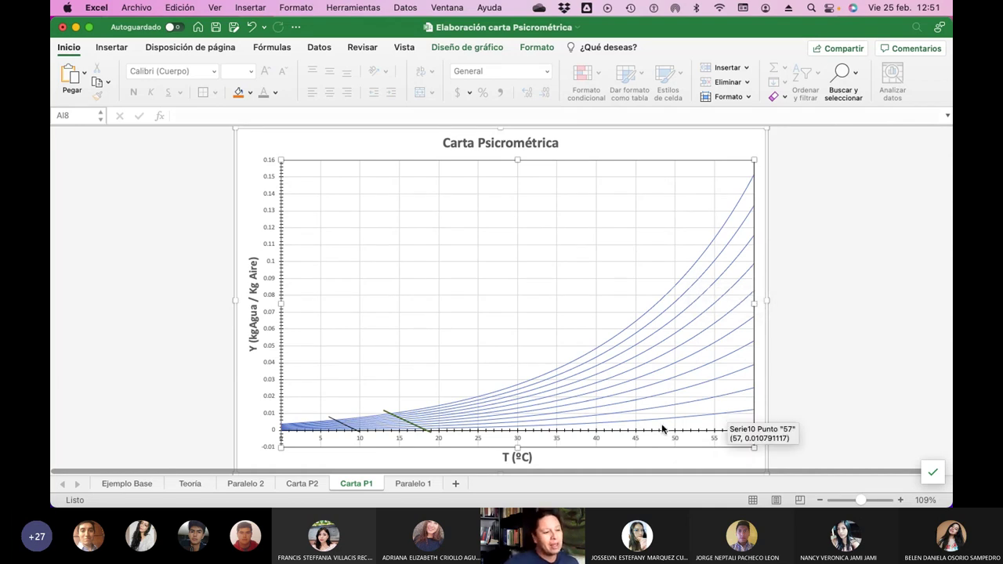
mouse_move(414, 425)
mouse_move(538, 423)
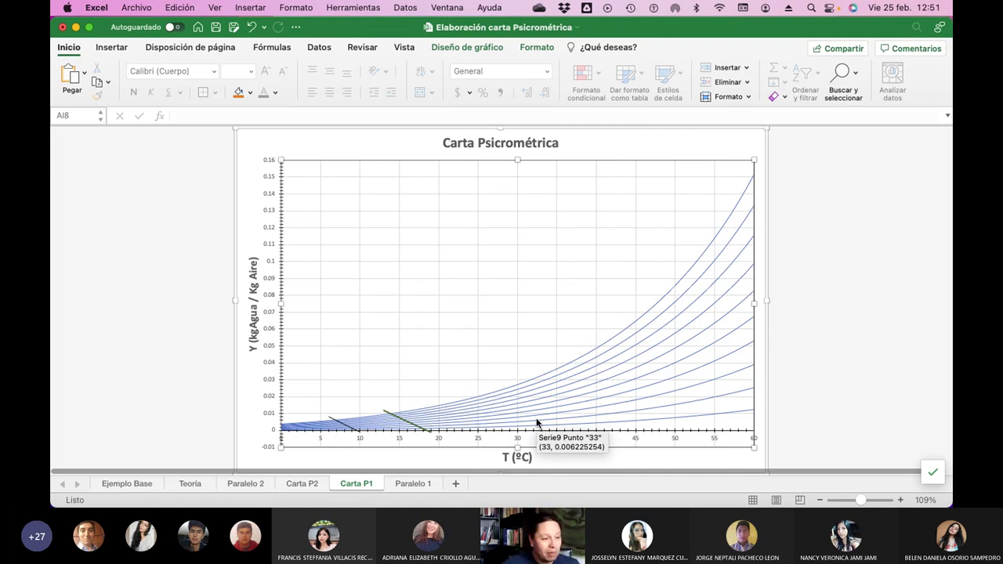
Set the atmospheric pressure in C4 of Paralelo 1 to 542 mmHg and check the effect on Carta P1.
left_click(428, 487)
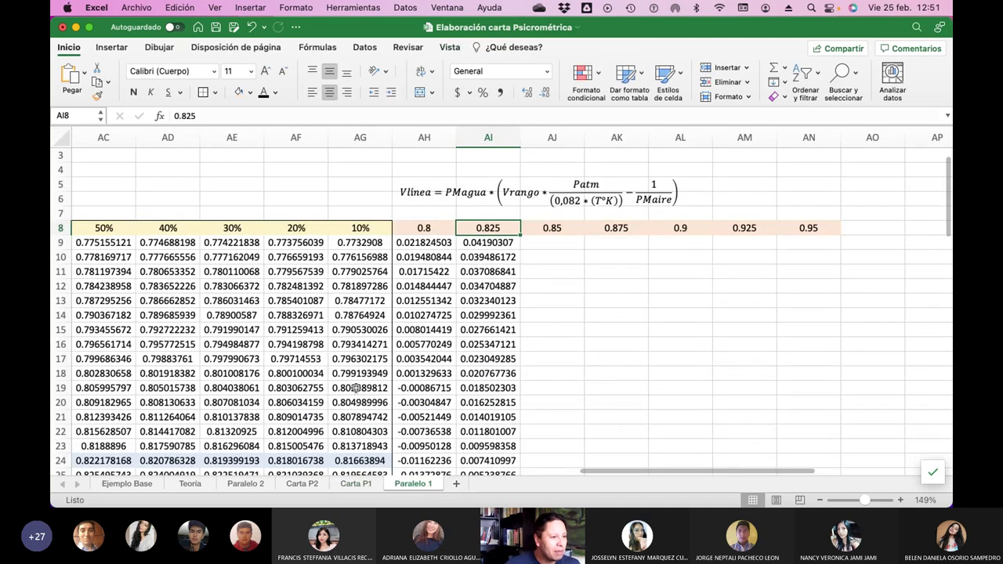
scroll(357, 388, "left", 2)
scroll(397, 298, "left", 20)
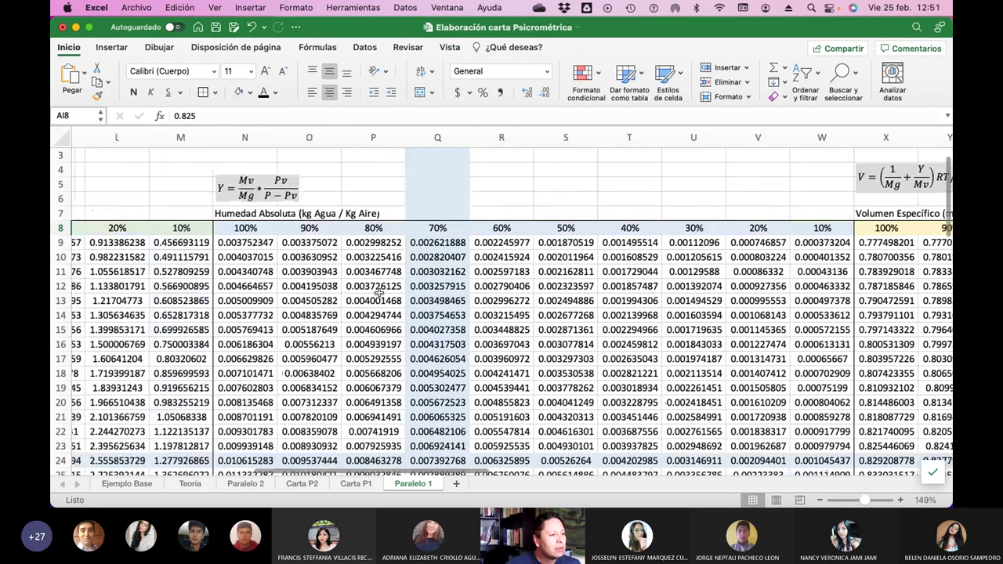
scroll(378, 291, "left", 15)
left_click(228, 170)
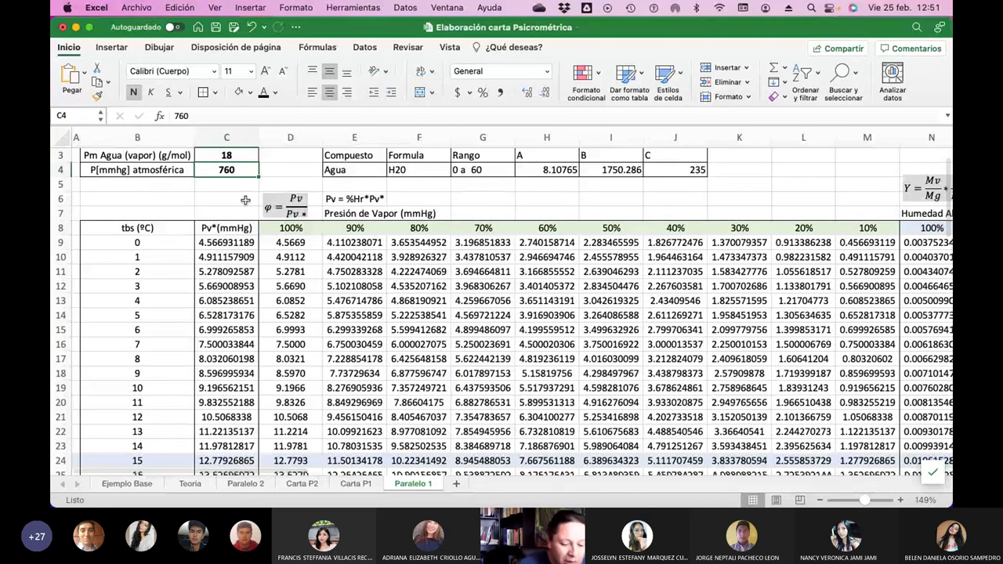
type("542")
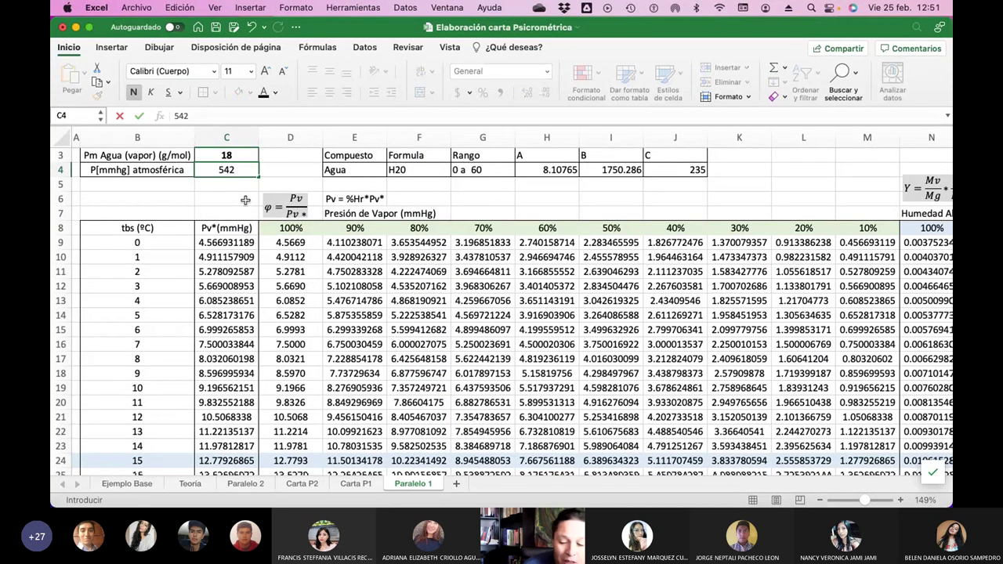
key("Return")
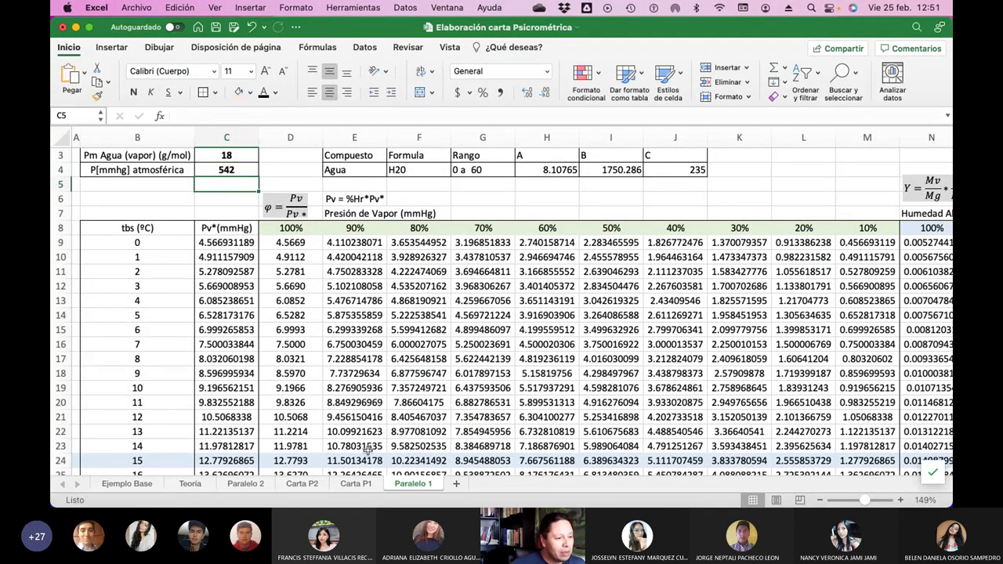
left_click(360, 485)
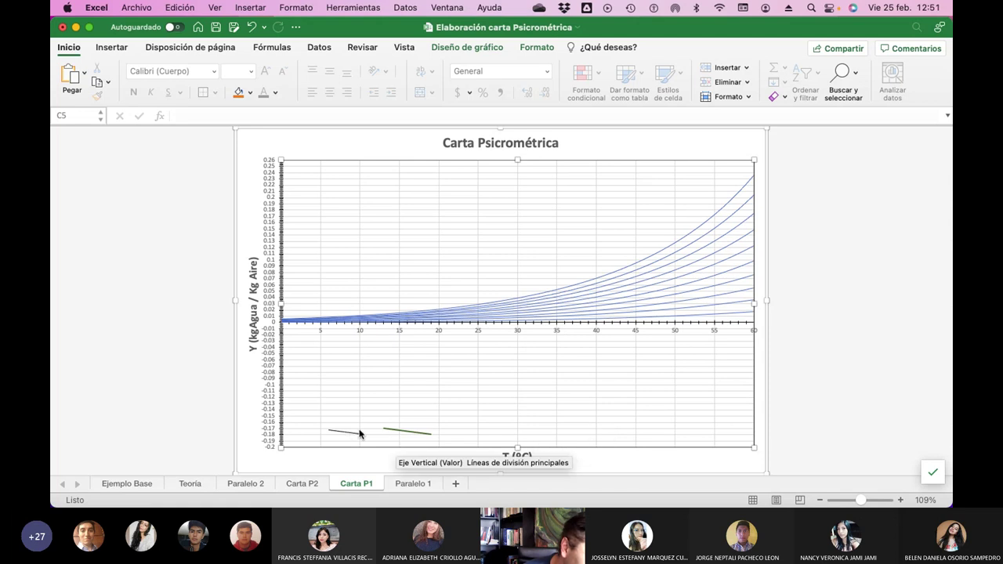
Examine the 0.8 and 0.825 specific volume columns on Paralelo 1 down to row 69, including the formula in AH9.
left_click(411, 483)
scroll(692, 374, "right", 10)
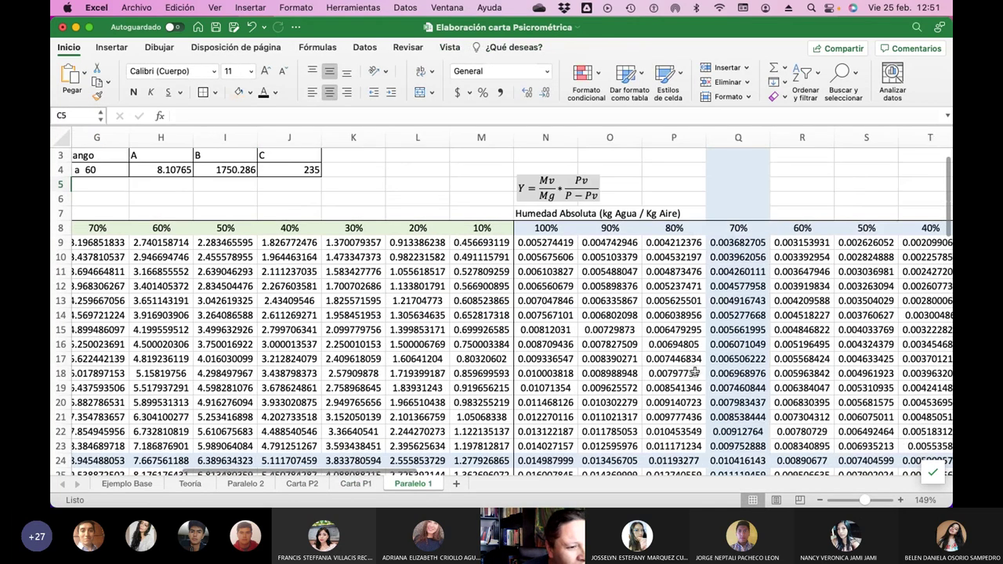
scroll(692, 373, "right", 5)
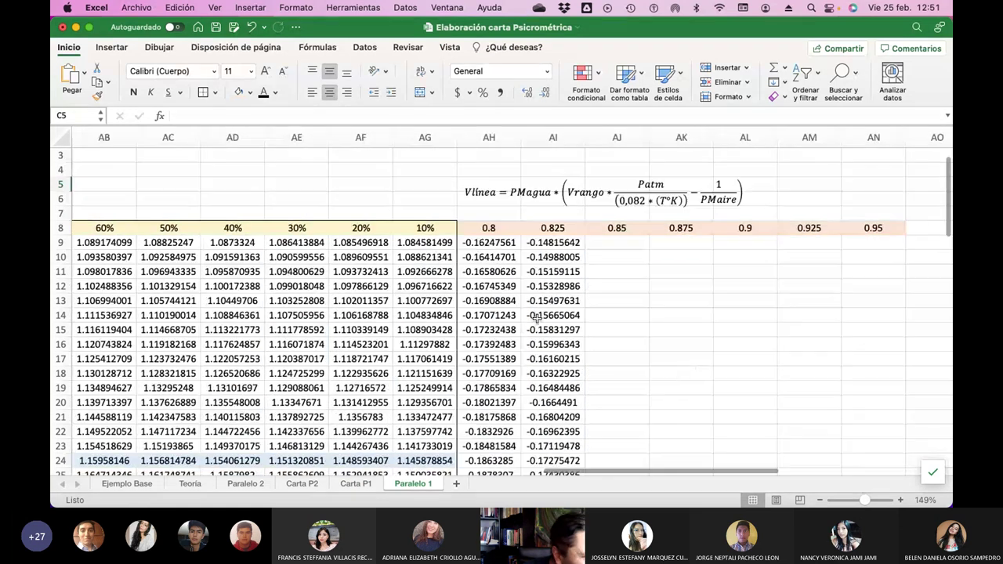
scroll(522, 313, "down", 3)
scroll(522, 314, "down", 10)
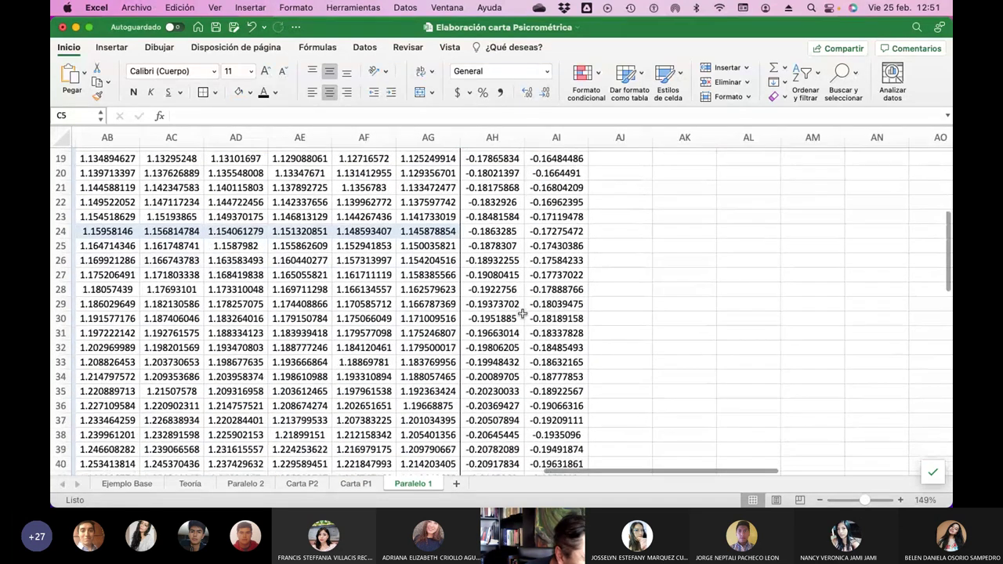
scroll(522, 313, "up", 12)
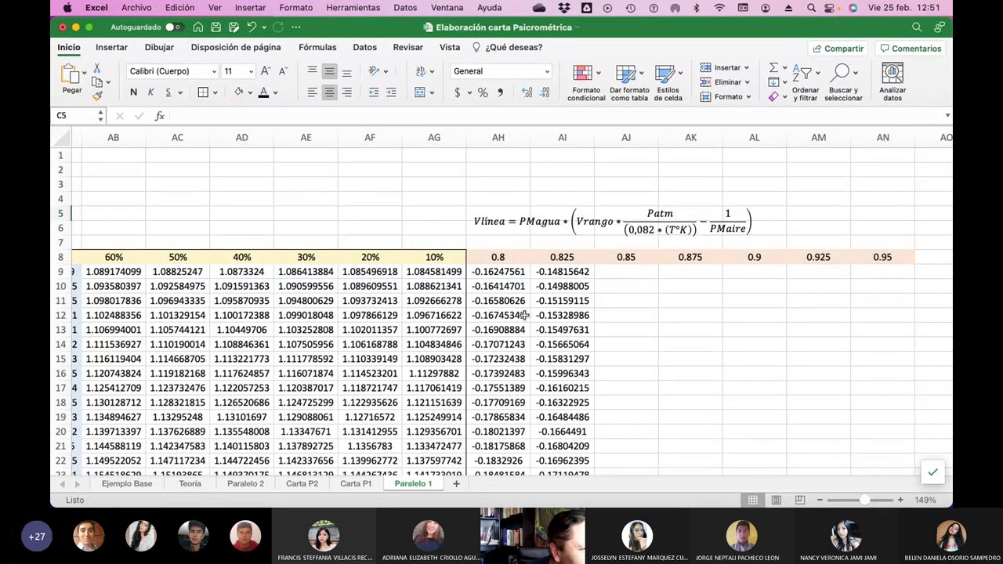
left_click(524, 279)
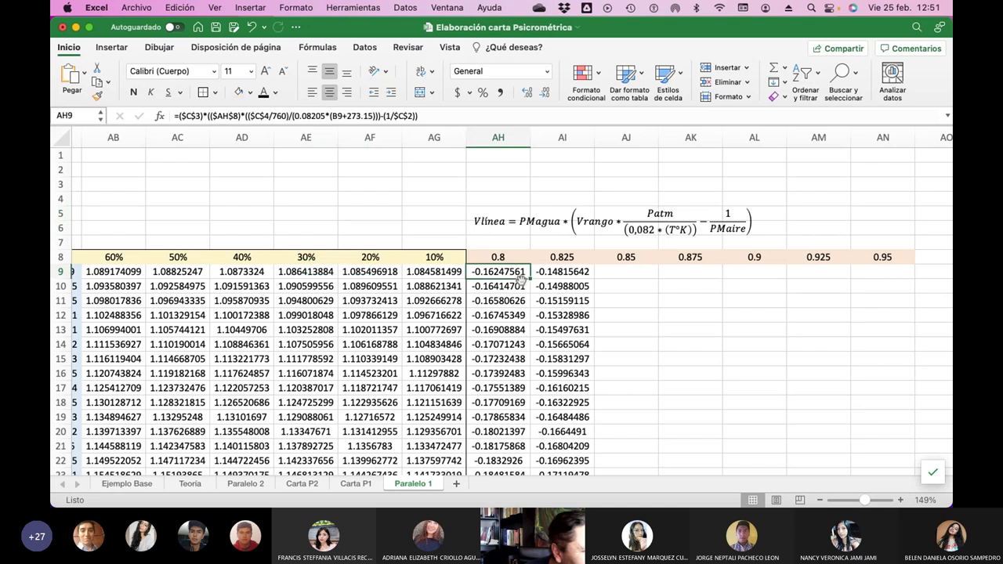
left_click(433, 116)
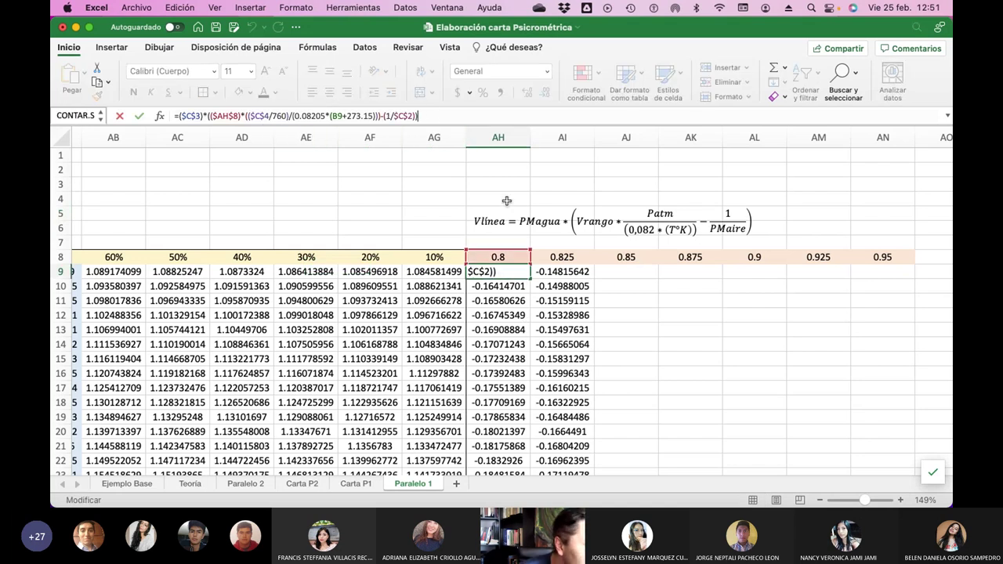
key("Return")
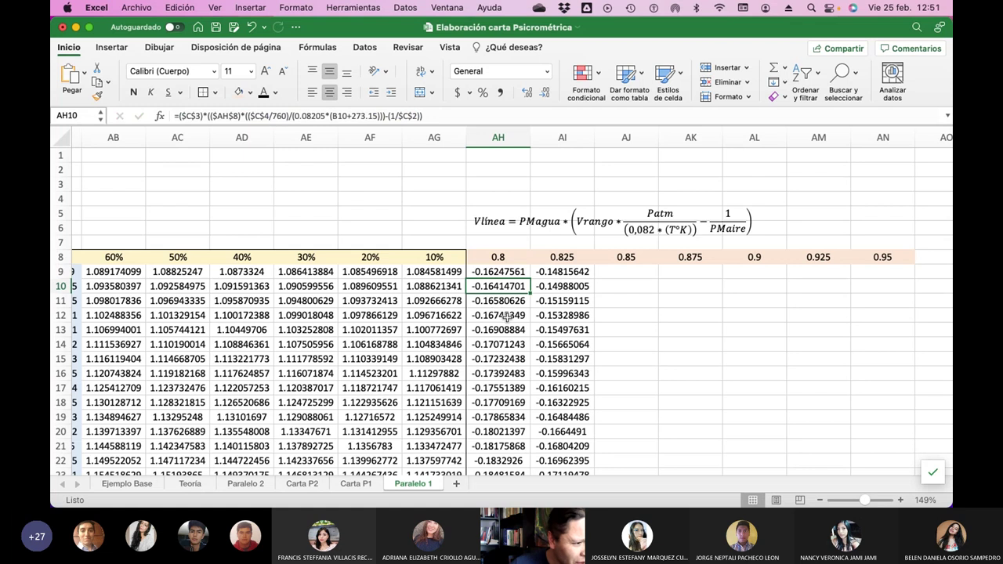
scroll(506, 316, "down", 19)
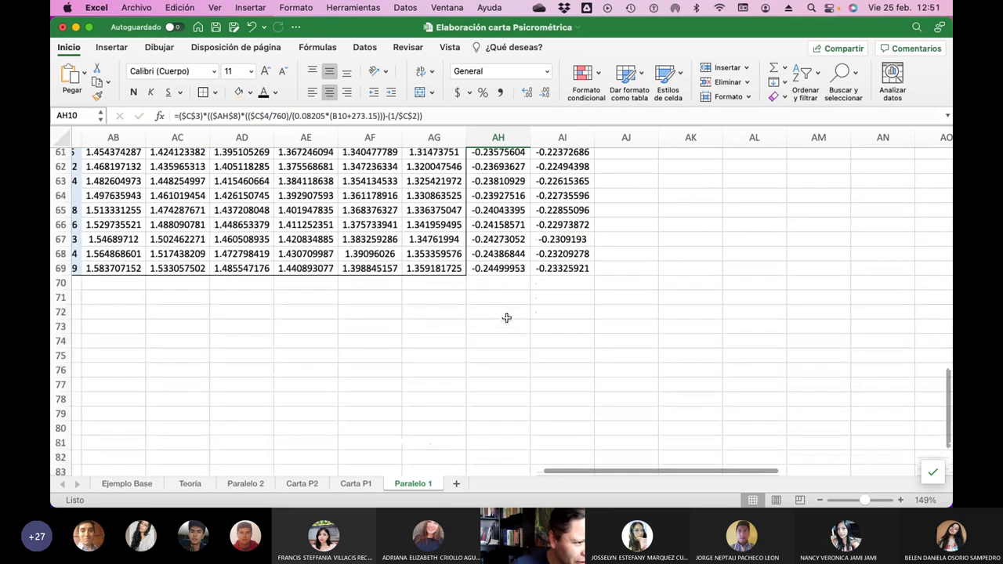
scroll(506, 316, "up", 20)
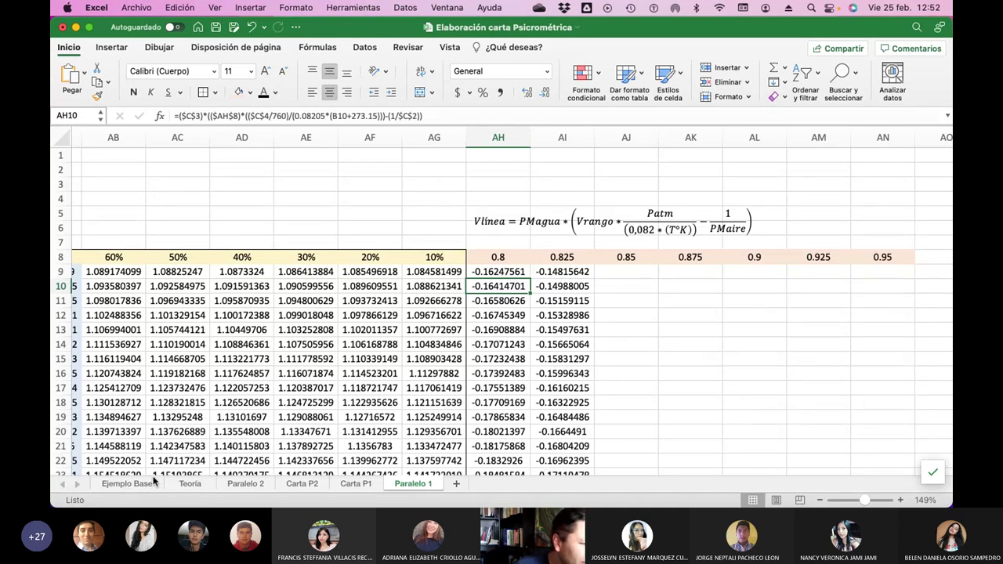
Set the atmospheric pressure in C4 of Paralelo 1 back to 760 mmHg and check Carta P1.
scroll(339, 369, "left", 10)
scroll(338, 370, "left", 10)
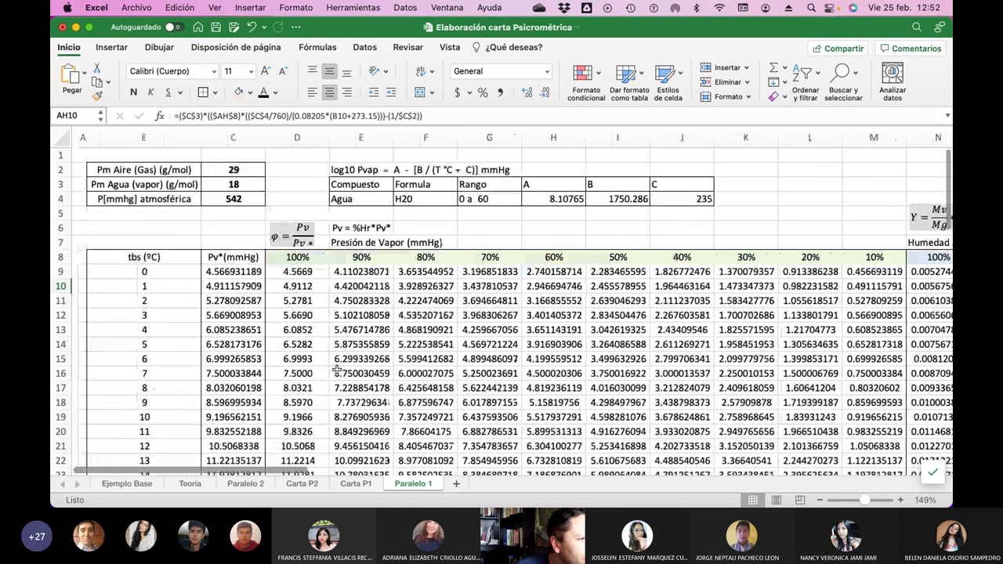
left_click(235, 199)
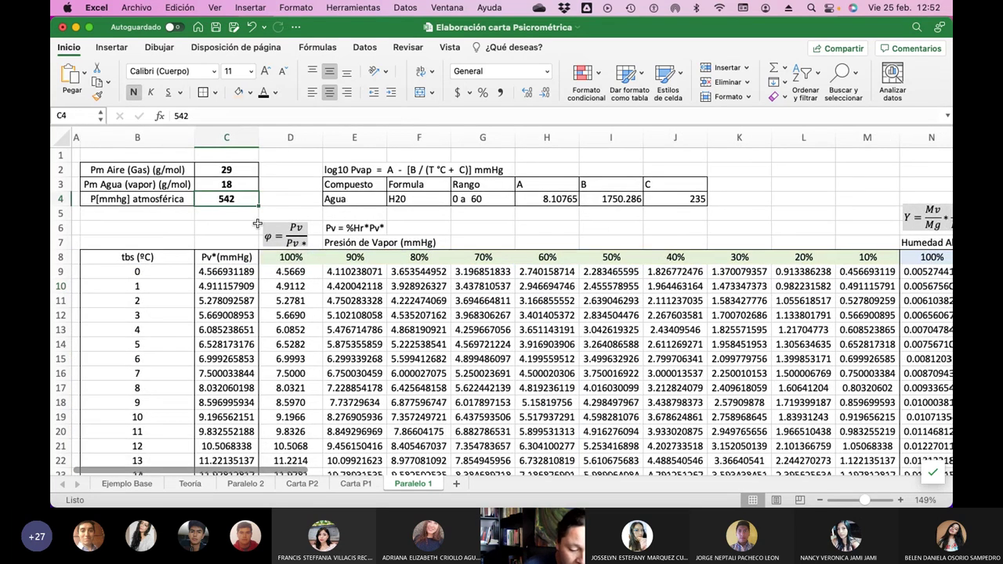
type("760")
key("Return")
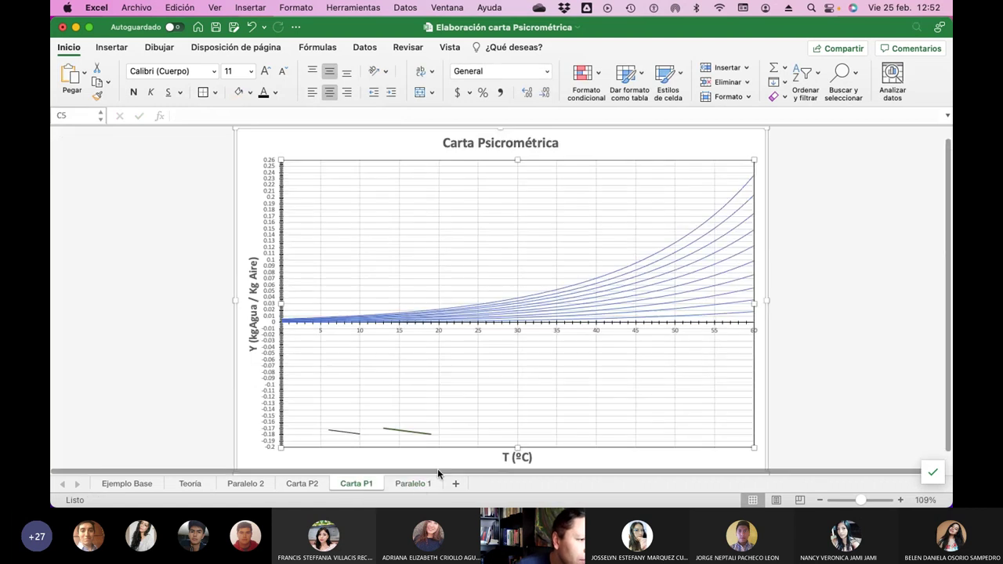
left_click(358, 485)
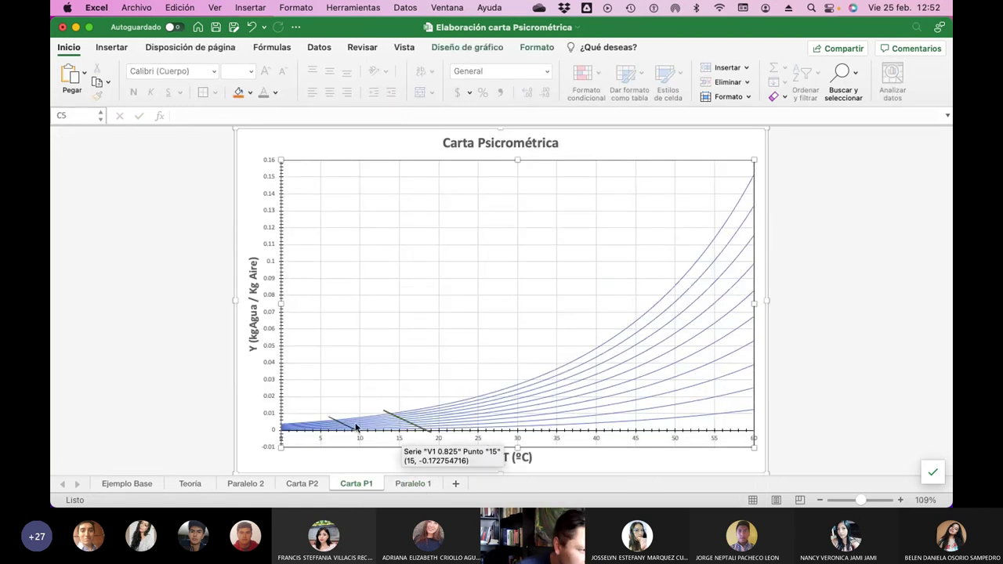
Inspect points along the 0.8 specific volume line and the lower curves of Carta P1, and save the workbook.
mouse_move(345, 427)
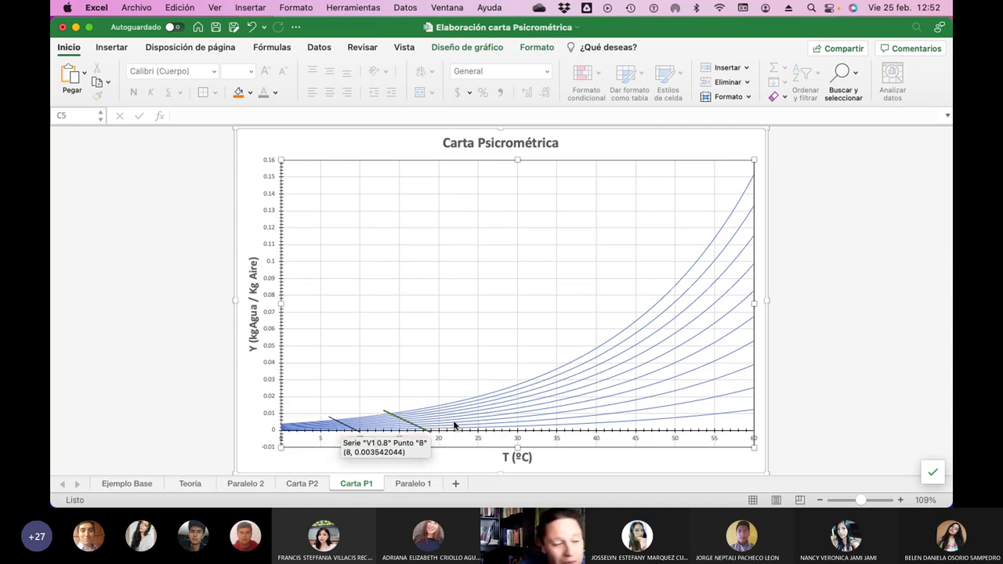
mouse_move(474, 421)
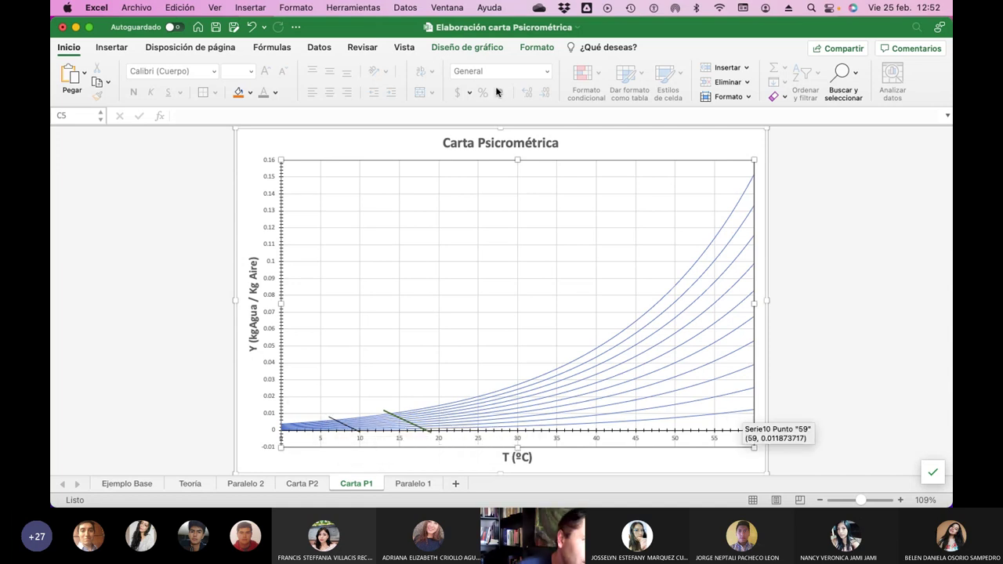
left_click(216, 27)
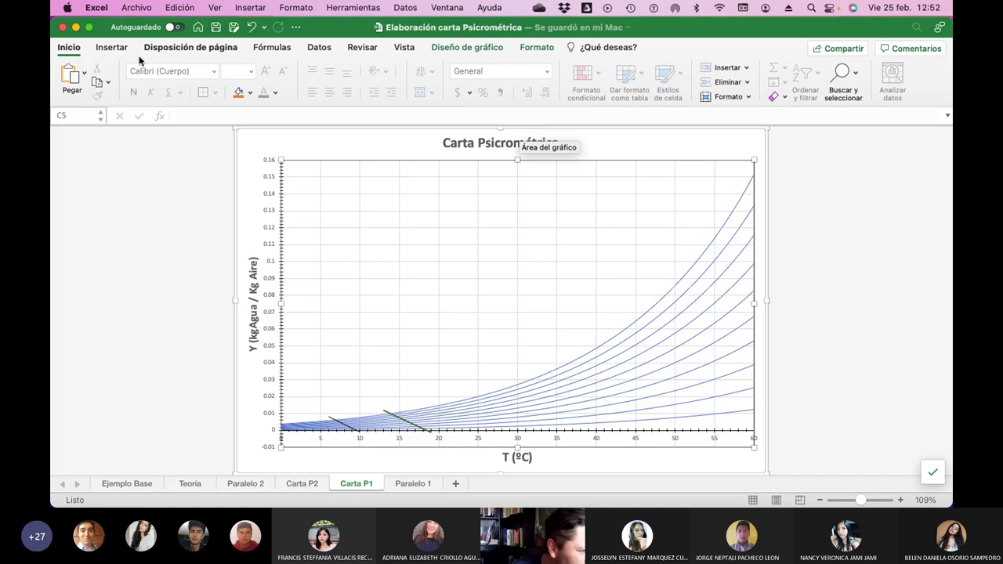
Examine the saturation enthalpy scale along the psychrometric chart on the Teoría sheet, from its lowest to its highest graduations.
left_click(194, 485)
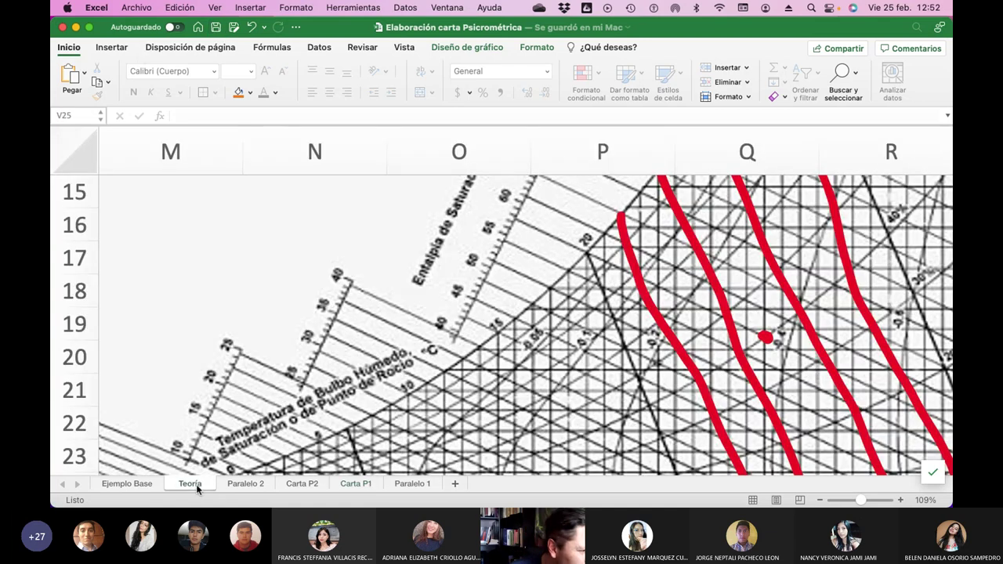
scroll(424, 383, "up", 5)
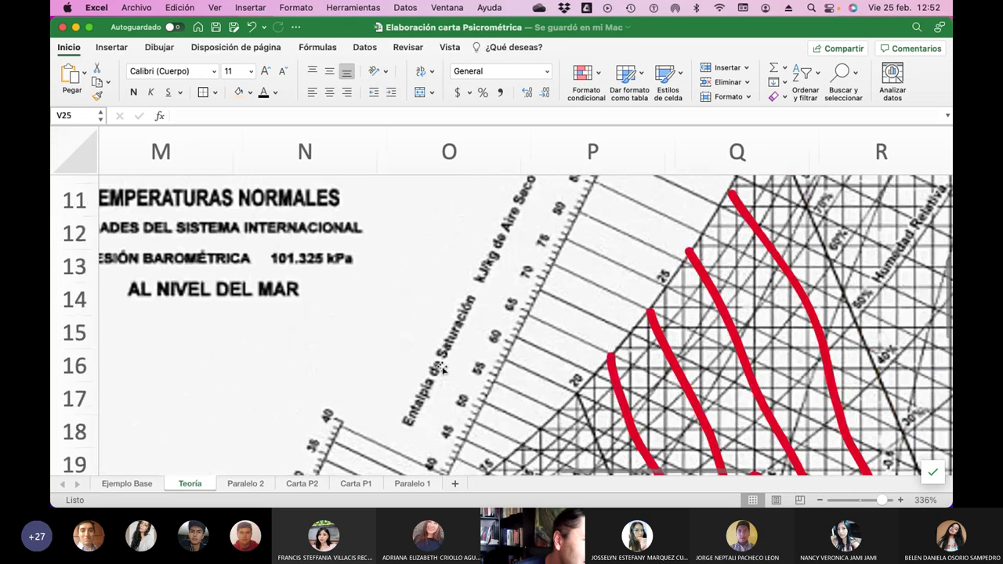
scroll(442, 369, "up", 6)
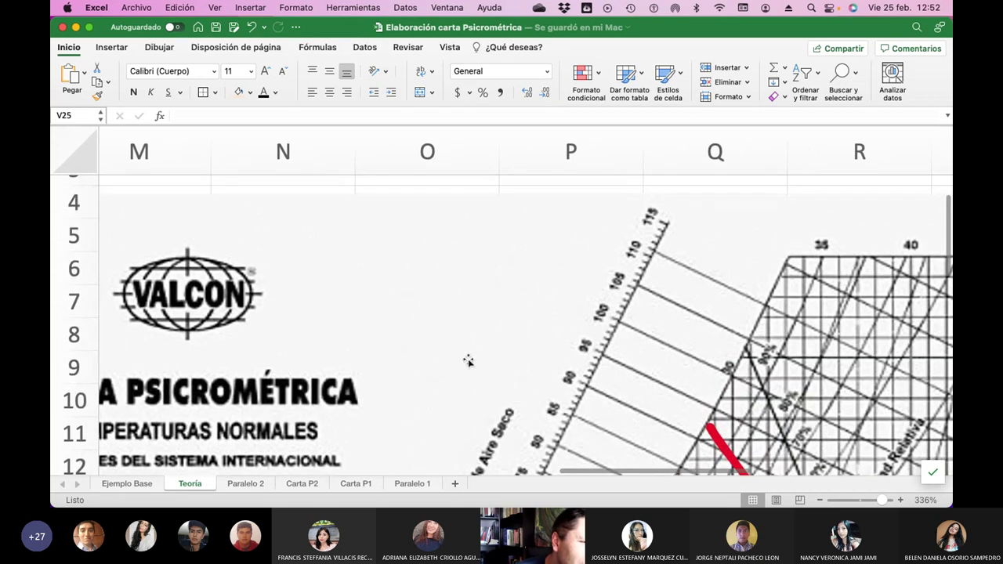
scroll(657, 263, "down", 2)
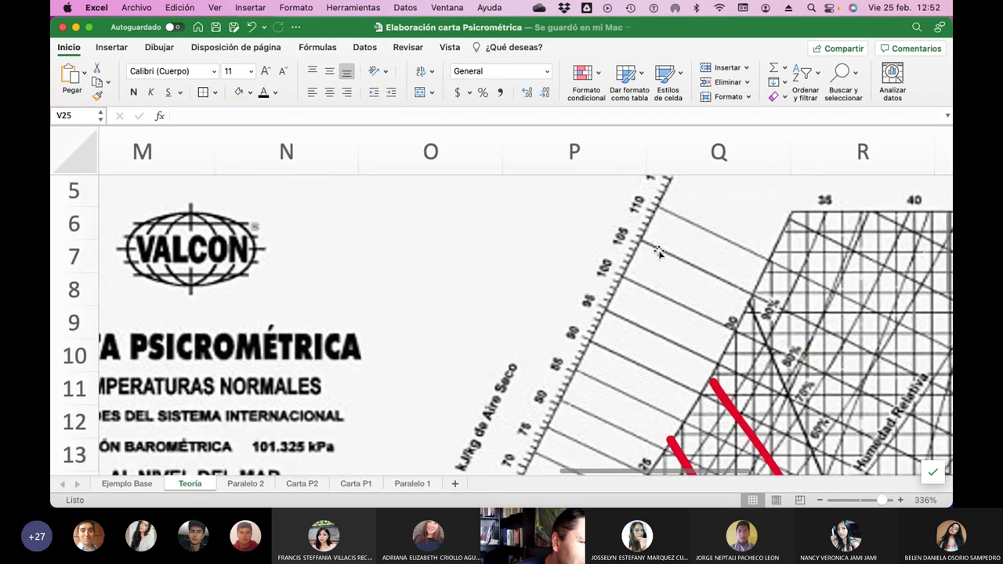
scroll(658, 252, "down", 5)
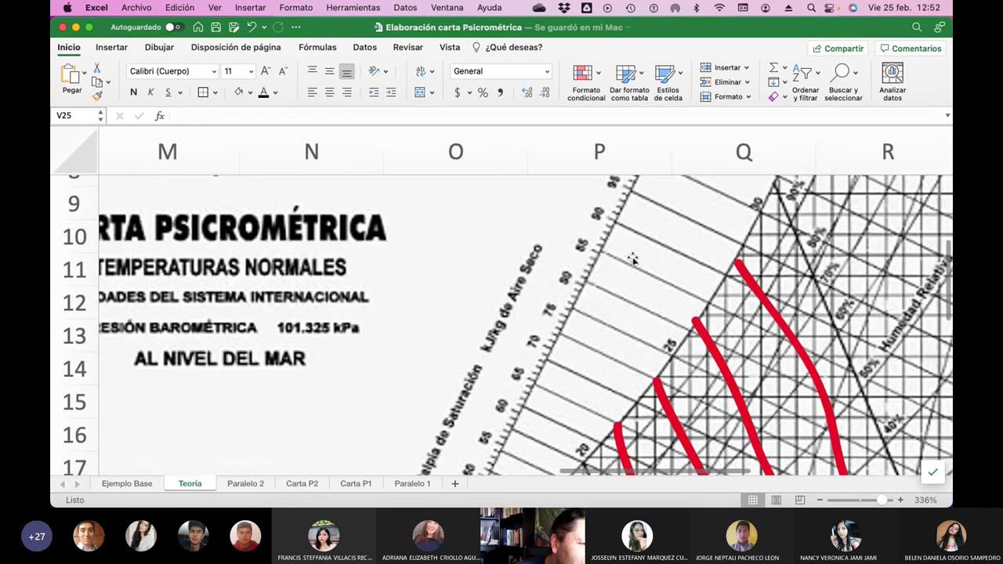
scroll(632, 259, "down", 3)
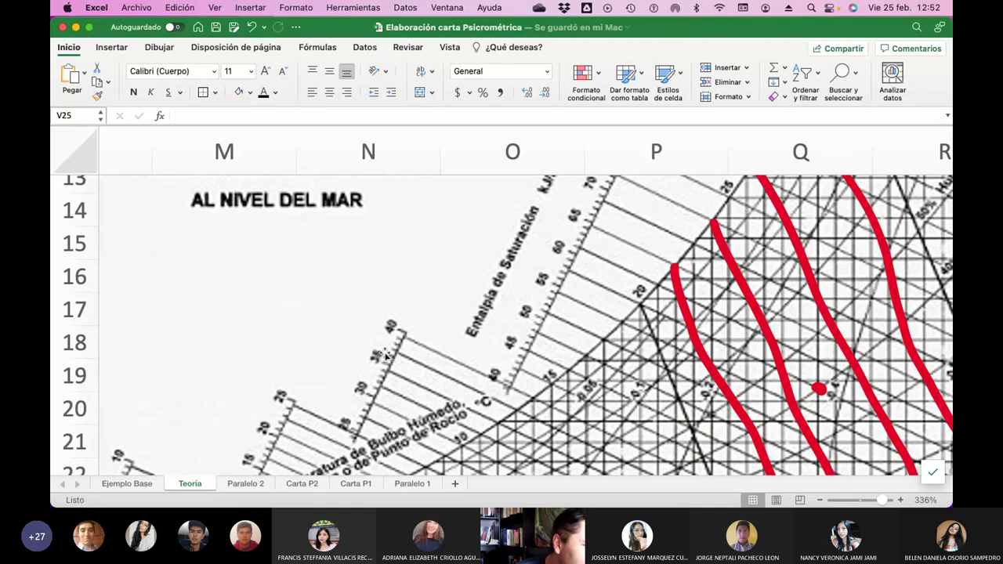
scroll(380, 361, "down", 5)
scroll(380, 360, "left", 2)
scroll(378, 335, "down", 1)
scroll(378, 335, "left", 1)
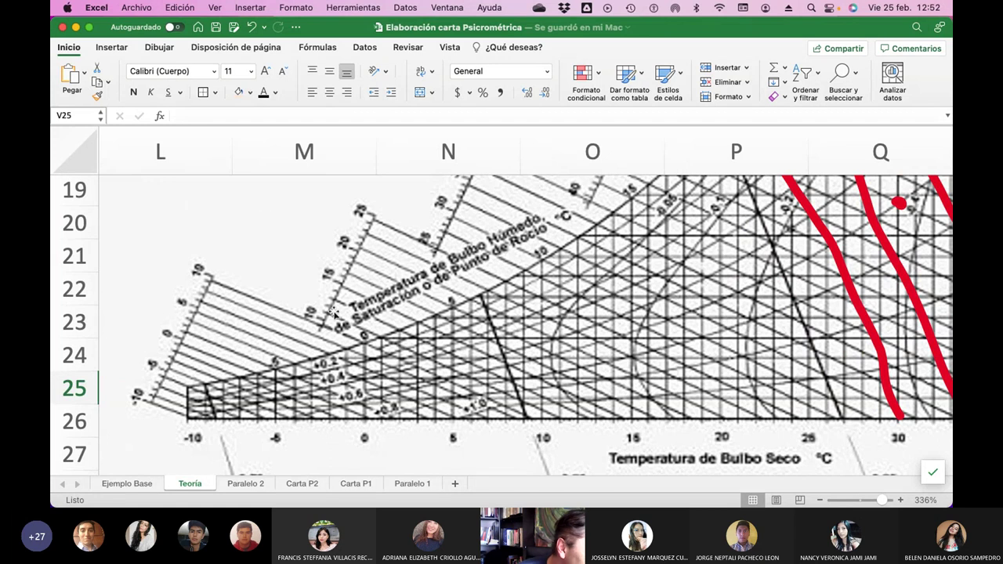
scroll(536, 326, "up", 6)
scroll(537, 327, "right", 1)
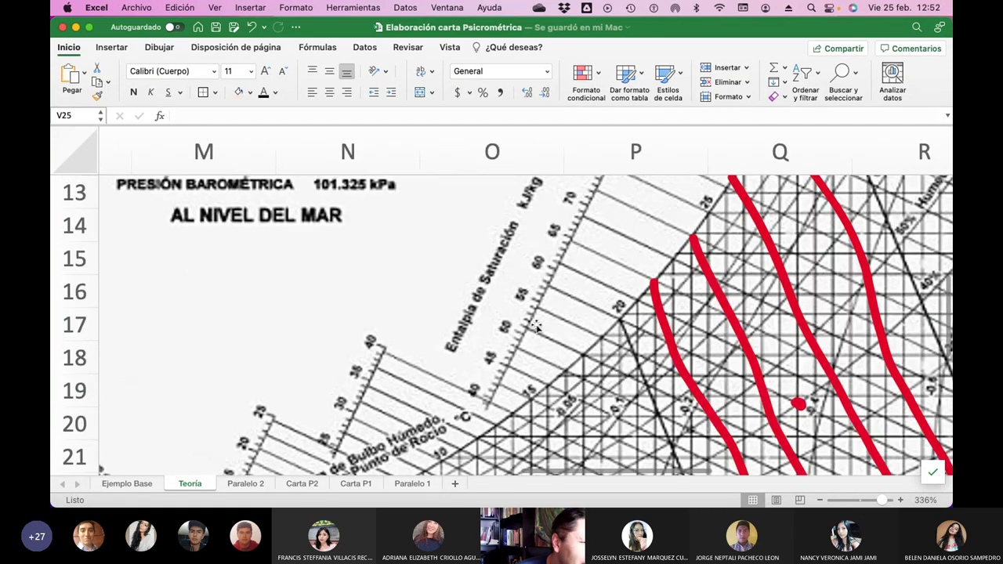
scroll(537, 327, "up", 10)
scroll(537, 327, "right", 1)
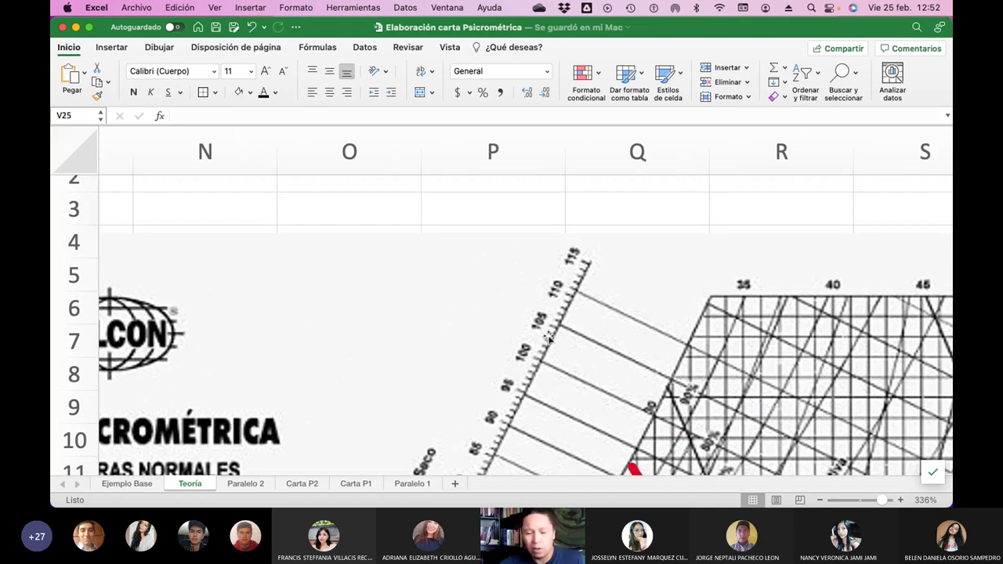
key("super+Tab")
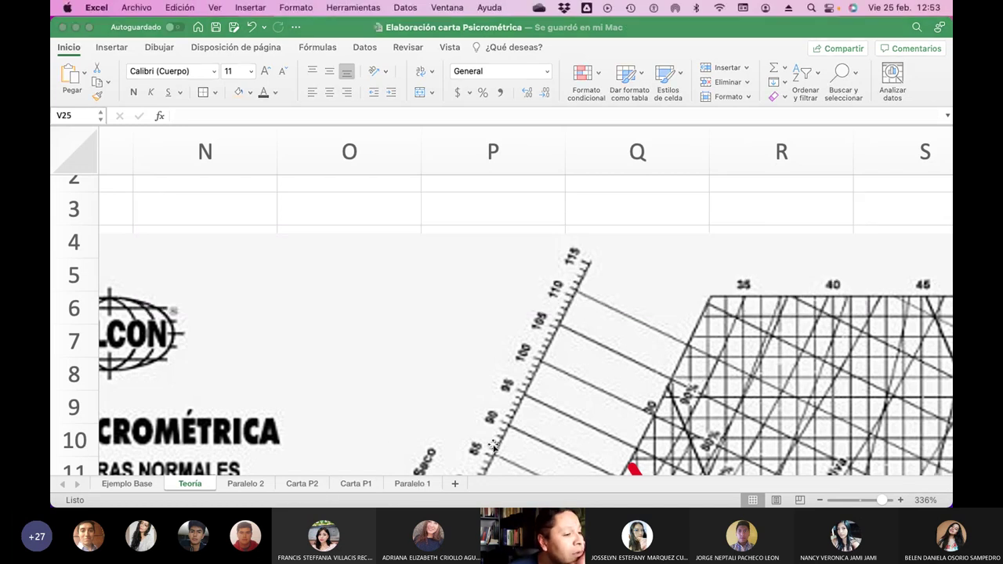
Select AO8 on Paralelo 1, the first empty header cell after the 0.95 specific volume column.
left_click(414, 485)
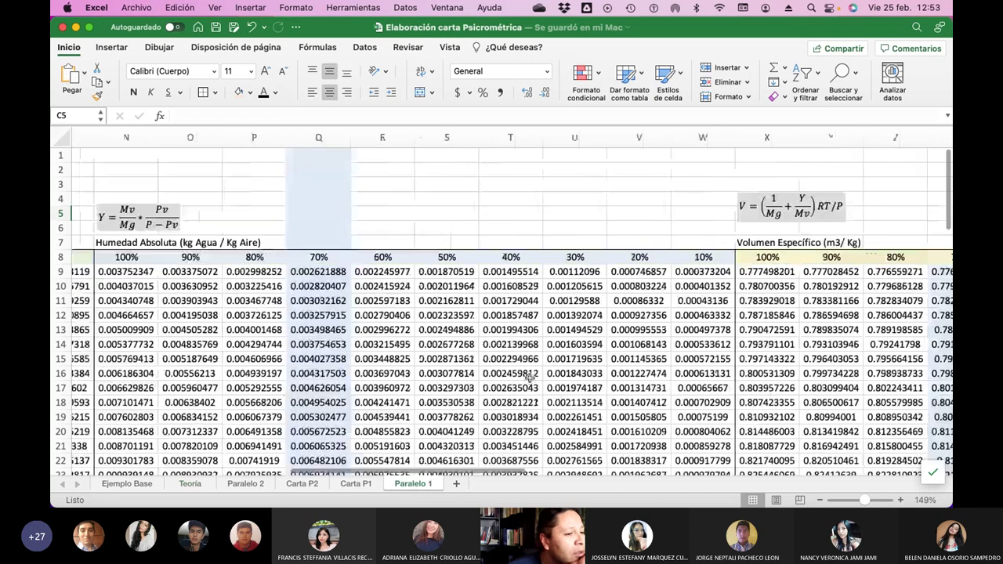
scroll(530, 377, "right", 10)
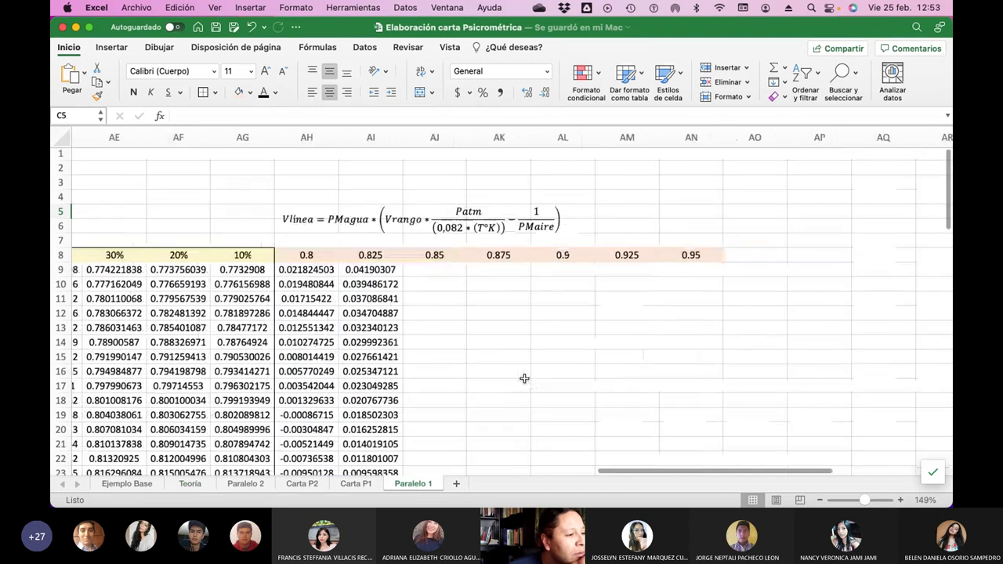
left_click(739, 255)
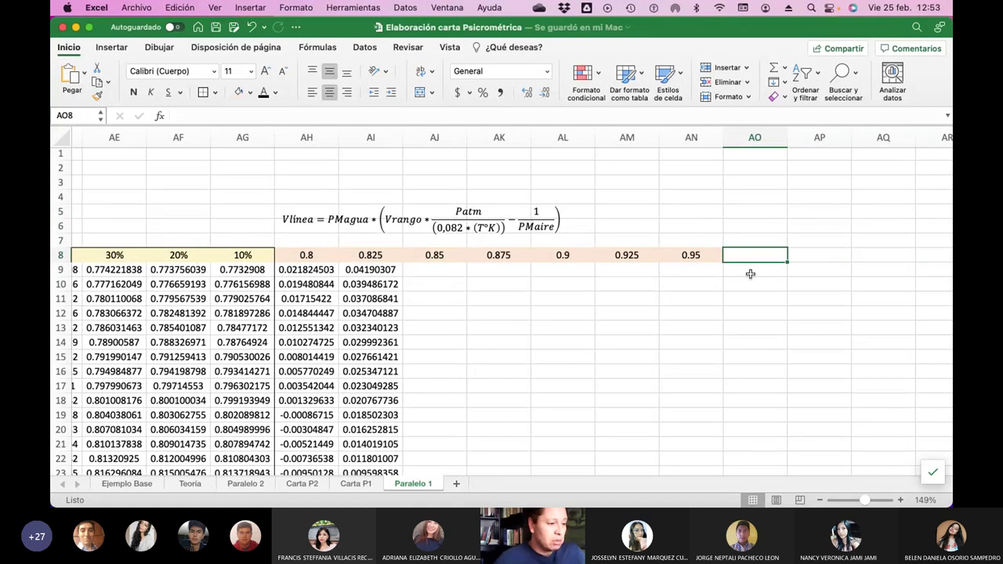
Check the range and spacing of the enthalpy graduations on the Teoría chart for use as column headers.
left_click(201, 488)
scroll(688, 334, "down", 3)
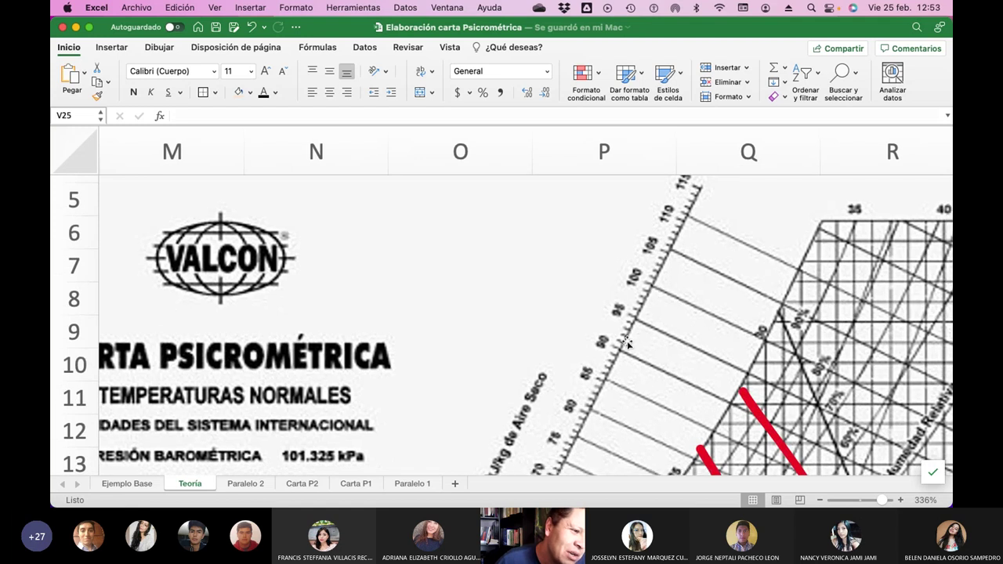
scroll(627, 343, "down", 3)
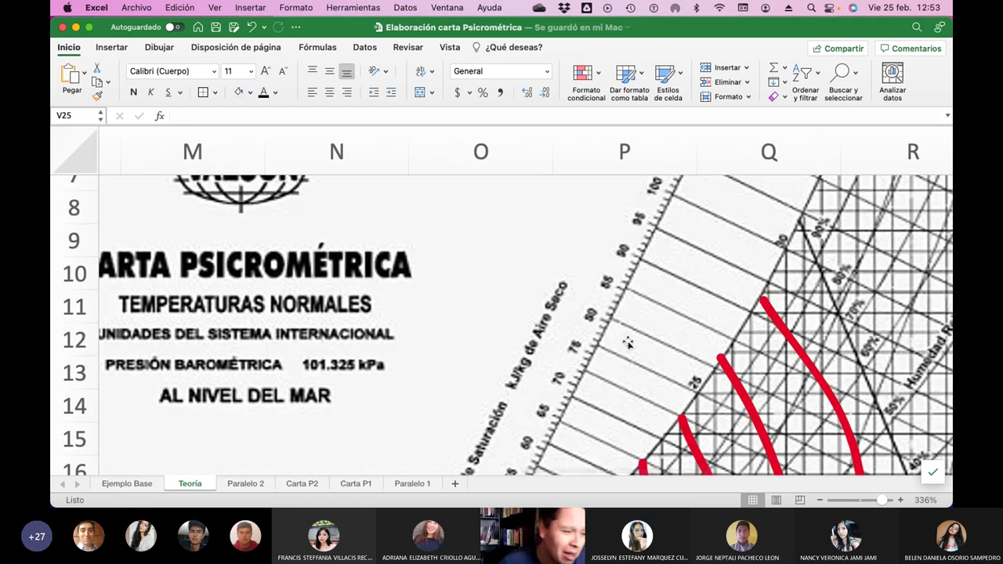
scroll(628, 342, "down", 4)
scroll(602, 321, "down", 5)
scroll(602, 321, "left", 3)
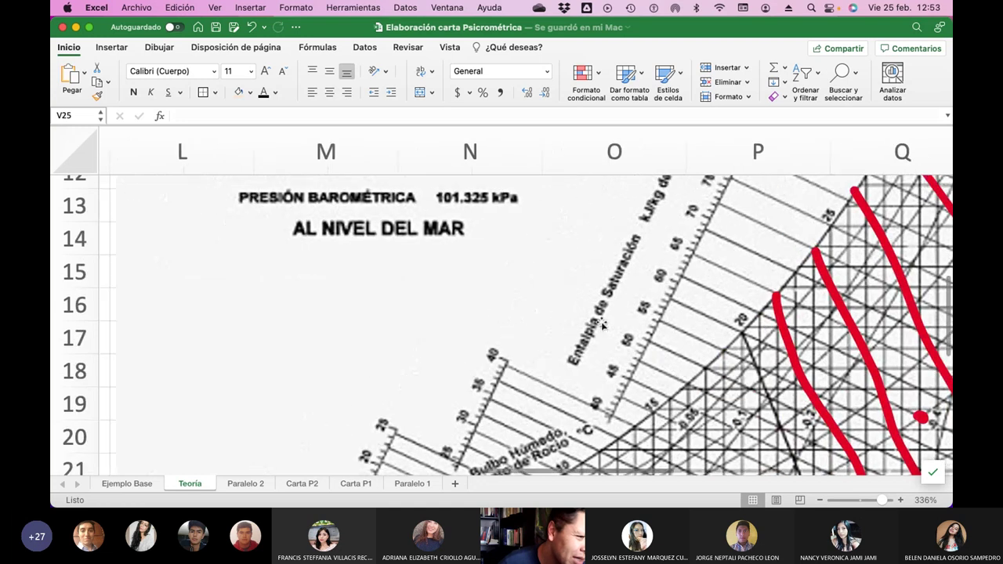
scroll(596, 324, "right", 3)
scroll(595, 325, "up", 8)
scroll(597, 324, "up", 5)
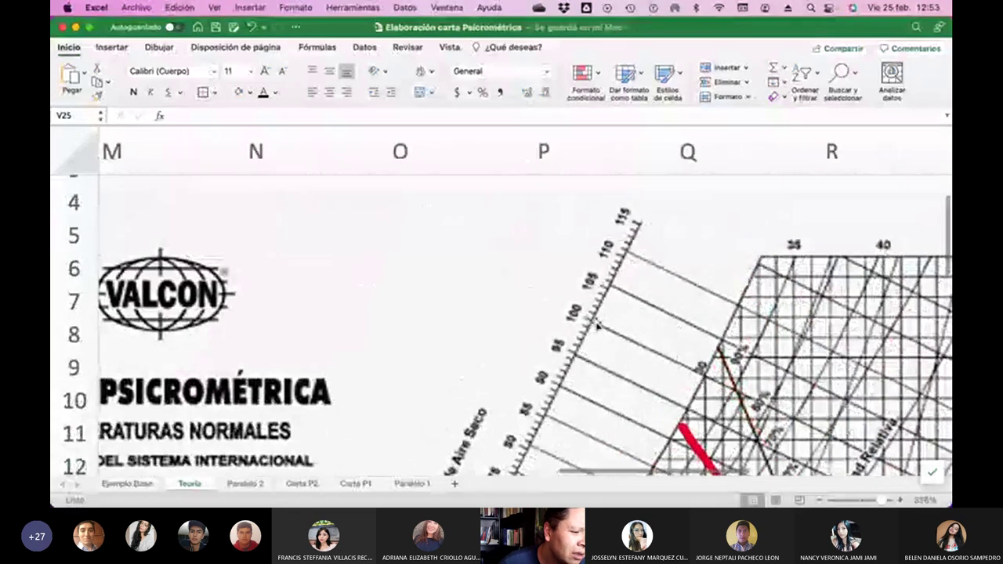
Enter 100 in AO8 of Paralelo 1 as the first enthalpy column header.
left_click(413, 484)
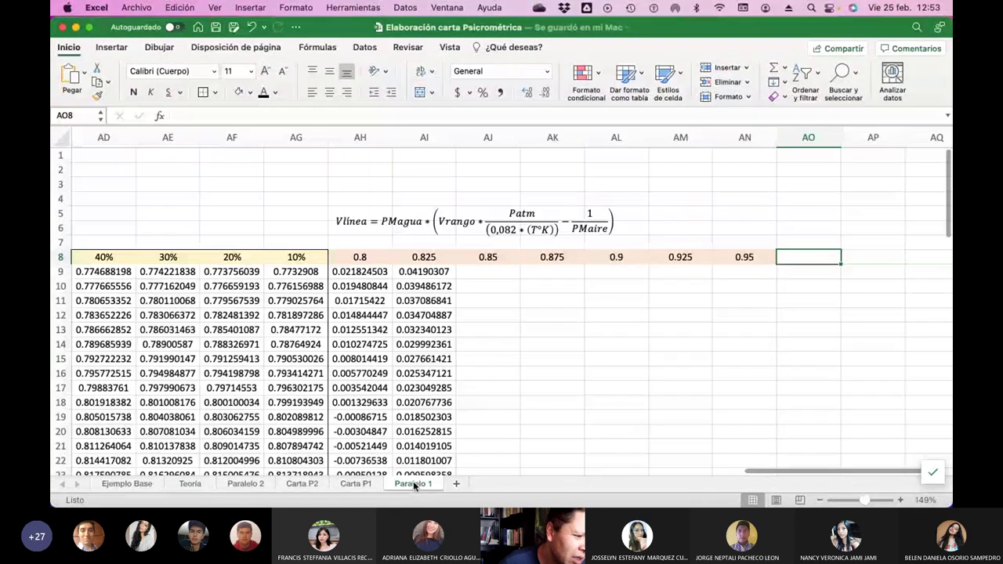
scroll(590, 307, "up", 3)
scroll(590, 307, "left", 3)
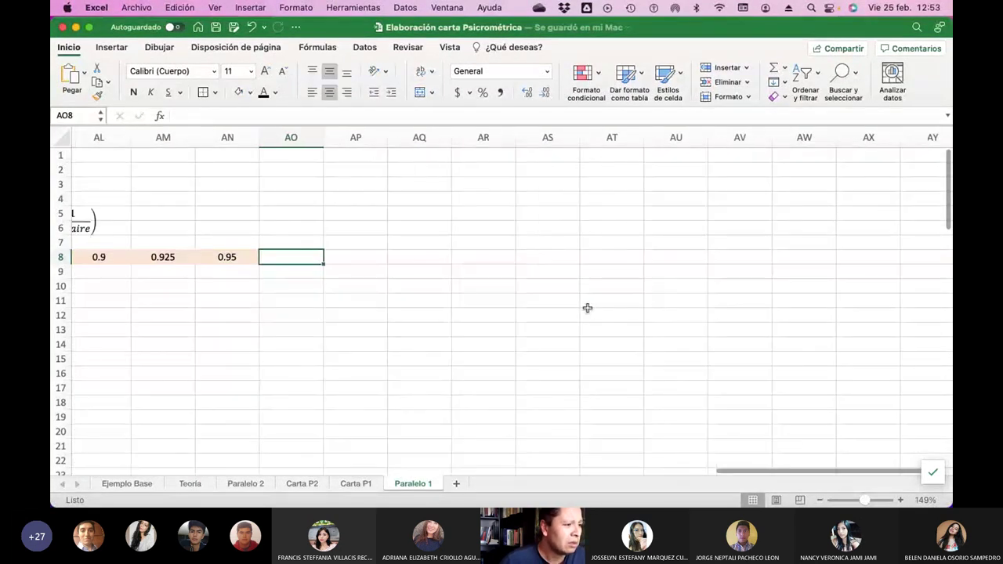
type("100")
key("Return")
key("Up")
key("Right")
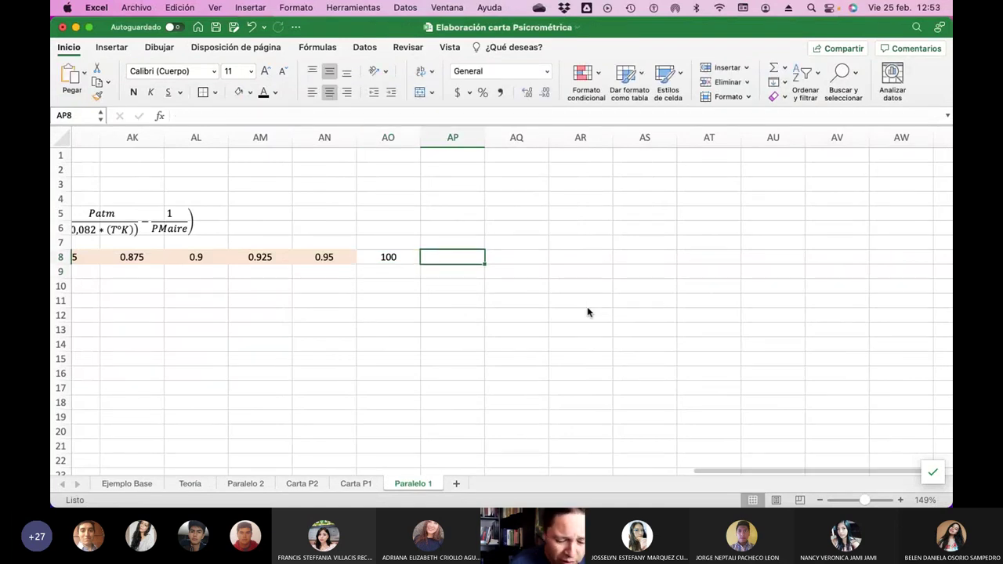
Enter the header values 95, 90, 85 and 70 in AP8 through AS8.
type("95")
key("Return")
key("Up")
key("Right")
type("90")
key("Return")
key("Up")
key("Right")
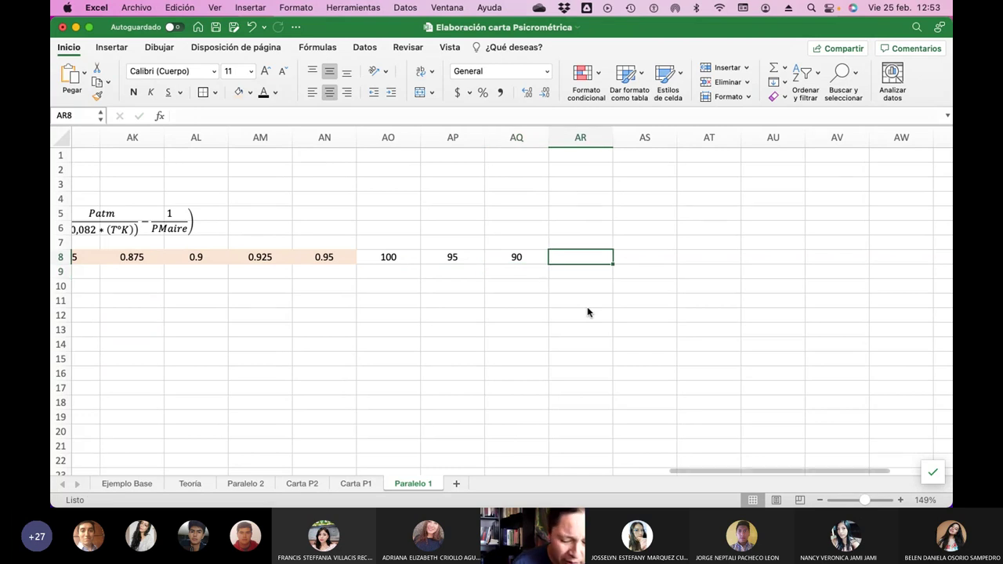
key("F2")
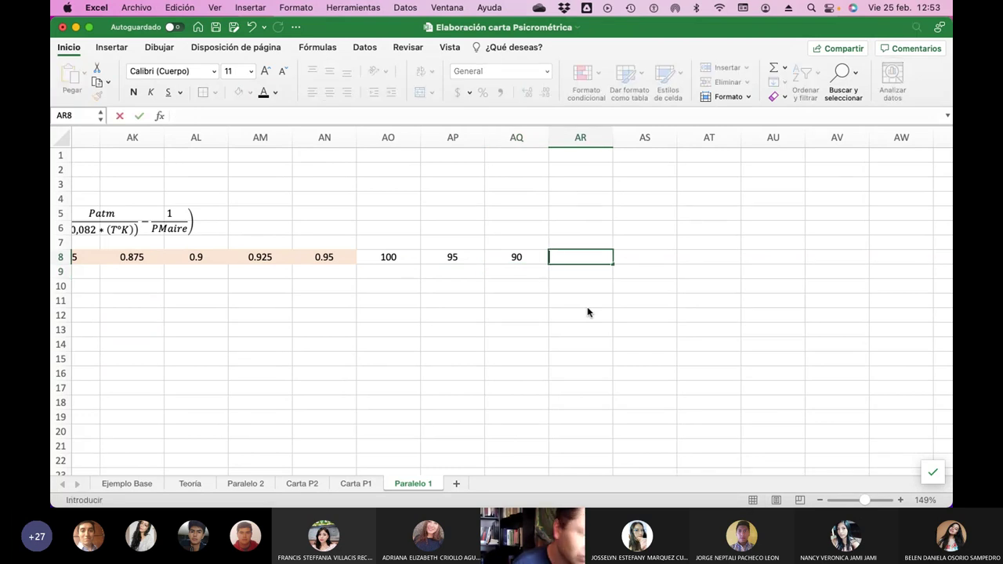
key("Escape")
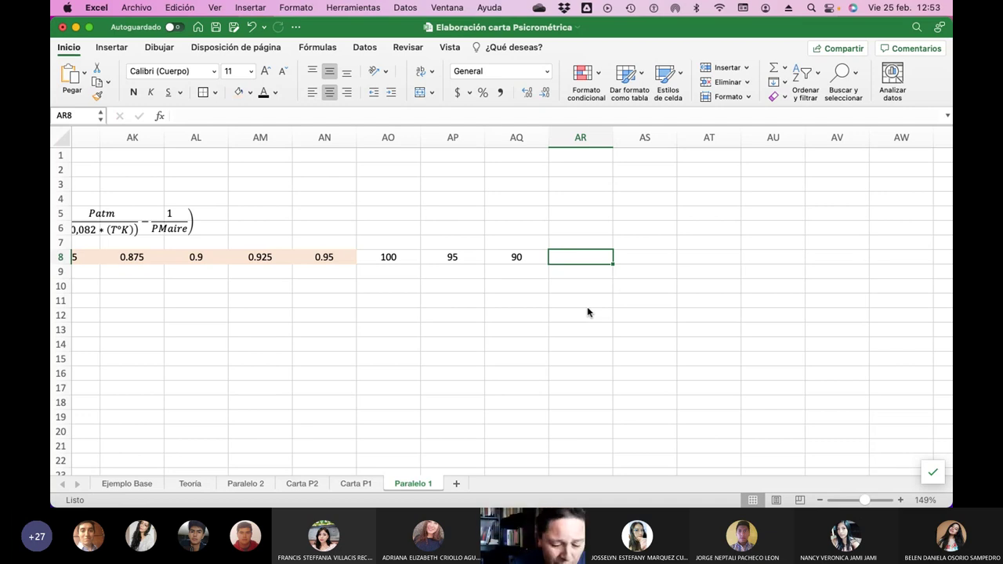
type("85")
key("Tab")
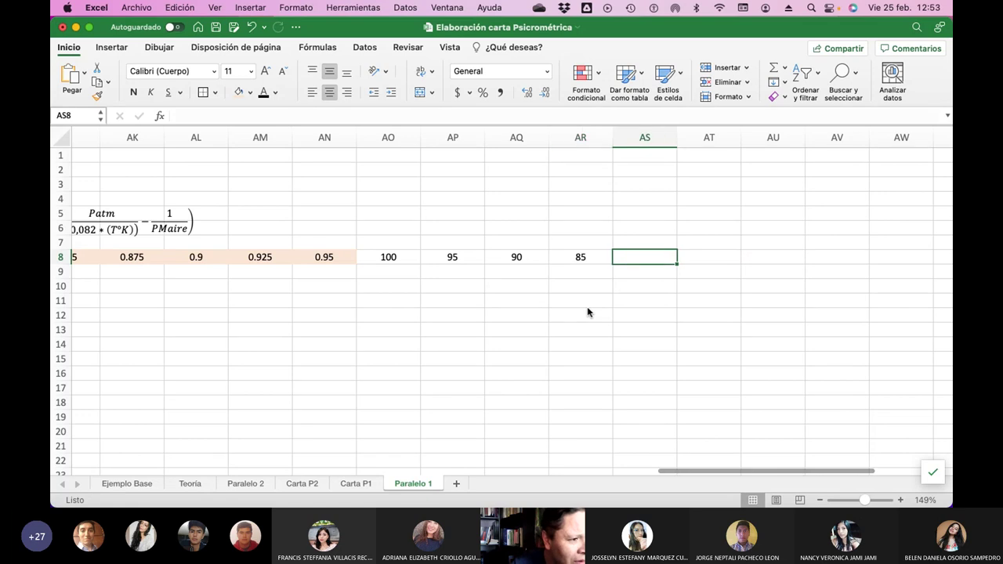
type("70")
key("Return")
Fill AP8 through AX8 with the enthalpy headers 90, 80, 70, 60, 50, 40, 30, 20 and 10.
key("Up")
key("Left")
key("Left")
key("Left")
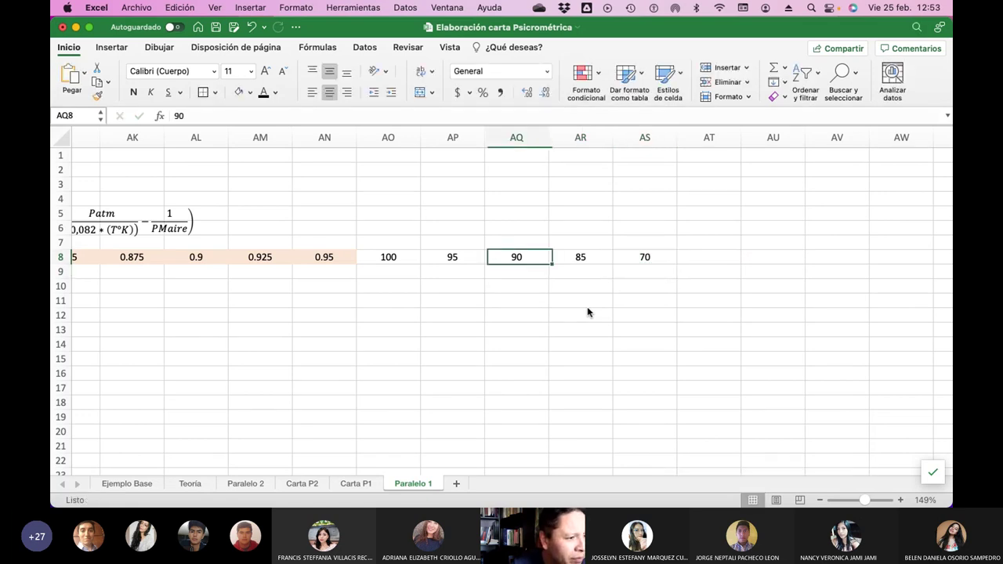
type("90")
key("Return")
key("Up")
key("Right")
type("80")
key("Return")
key("Up")
key("Right")
type("70")
key("Return")
key("Up")
key("Right")
type("60")
key("Return")
key("Up")
key("Right")
type("50")
key("Return")
key("Up")
key("Right")
type("40")
key("Return")
key("Up")
key("Right")
type("30")
key("Return")
key("Up")
key("Right")
type("20")
key("Return")
key("Right")
key("Up")
type("10")
key("Return")
Give the enthalpy header cells AO8:AX8 a light gray fill.
key("Up")
key("Left")
key("Left")
key("Left")
key("Left")
key("Left")
key("Left")
key("Left")
key("Left")
key("Left")
key("shift+Right")
key("shift+Right")
key("shift+Right")
key("shift+Right")
key("shift+Right")
key("shift+Right")
key("shift+Right")
key("shift+Right")
key("shift+Right")
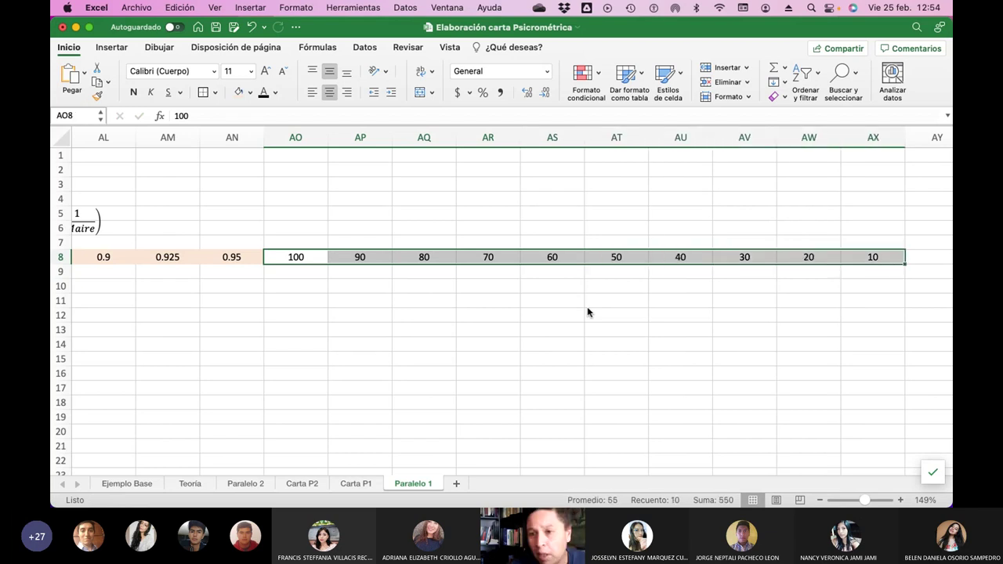
left_click(249, 92)
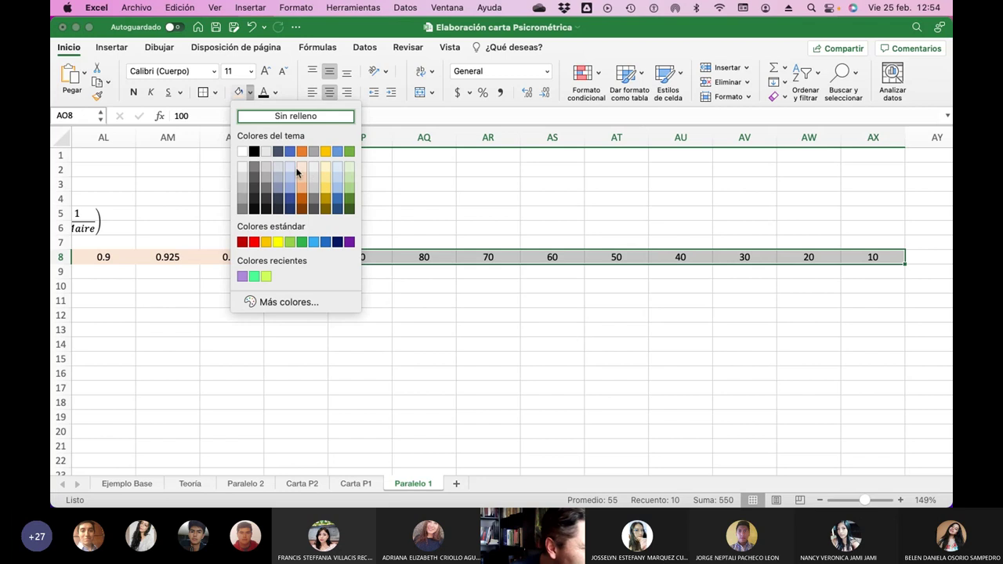
left_click(266, 167)
left_click_drag(392, 288, 541, 288)
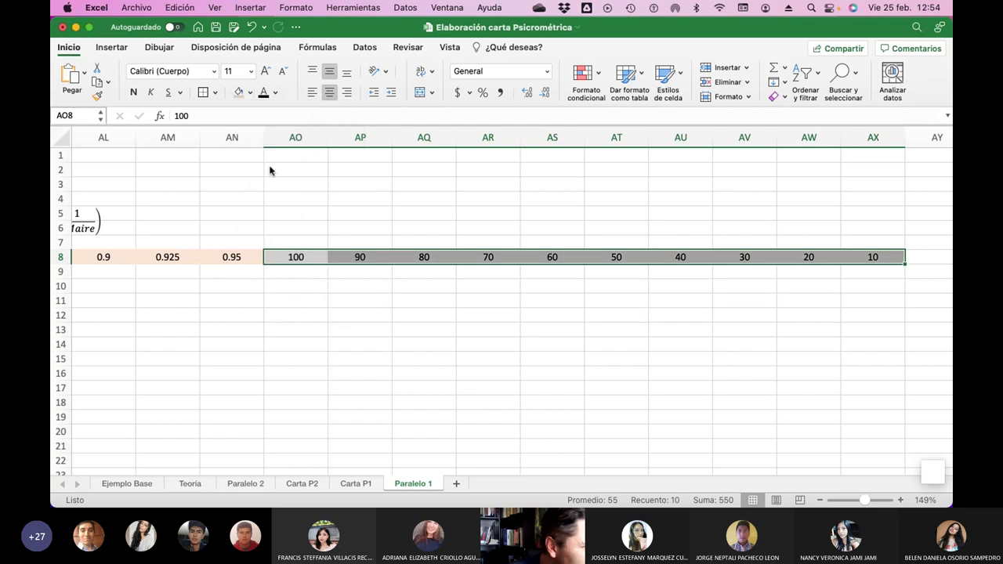
left_click(392, 300)
Select the specific volume block AH8:AN69 on Paralelo 1 and review its columns down to the last data row.
scroll(383, 298, "left", 10)
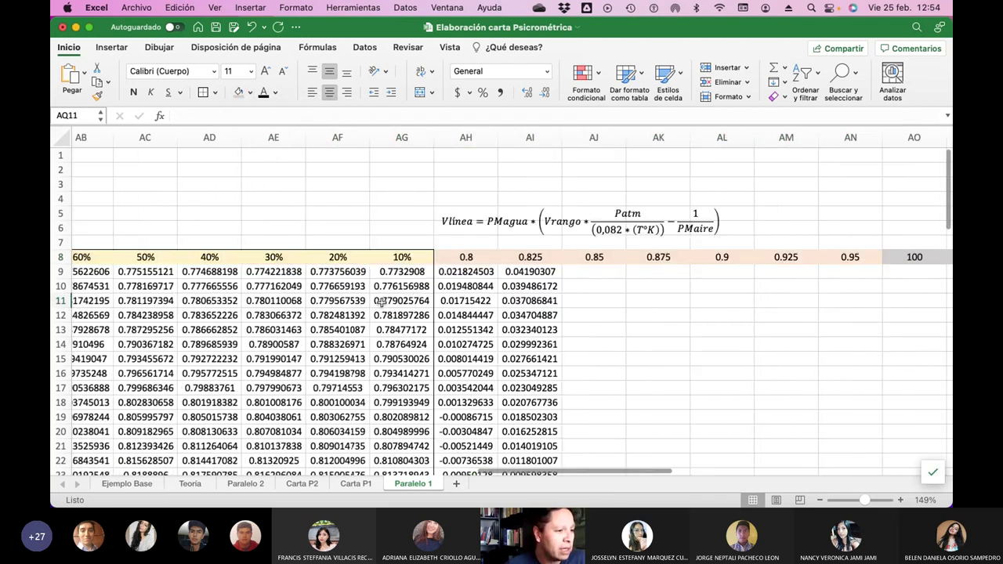
left_click_drag(465, 257, 850, 257)
key("super+shift+Down")
scroll(479, 272, "down", 10)
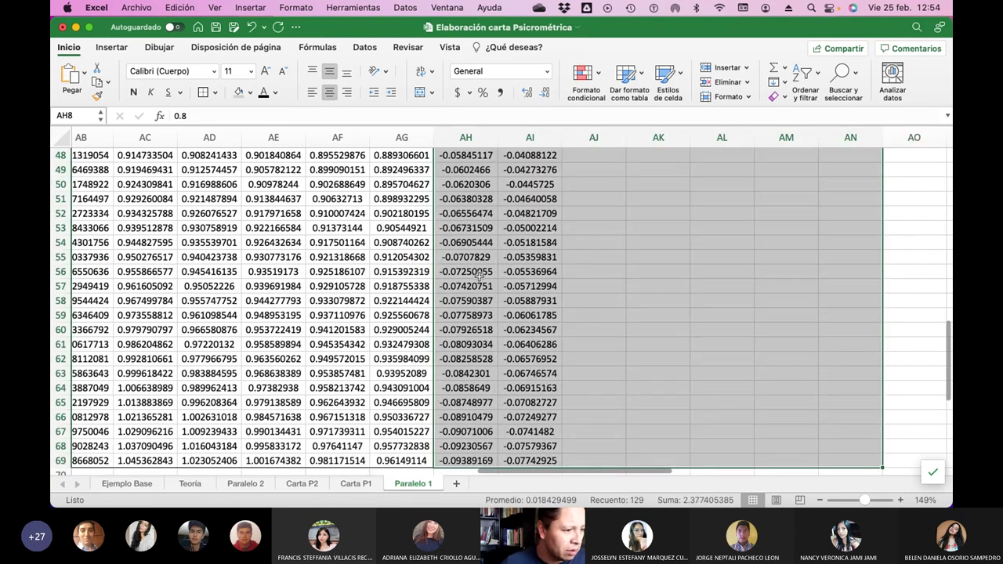
scroll(522, 309, "down", 5)
scroll(522, 309, "up", 2)
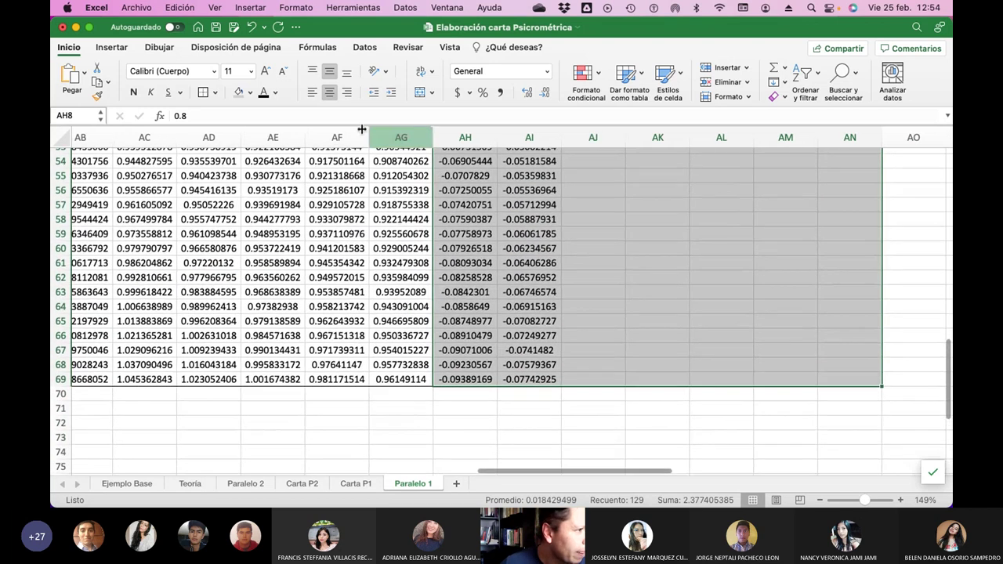
scroll(313, 313, "up", 15)
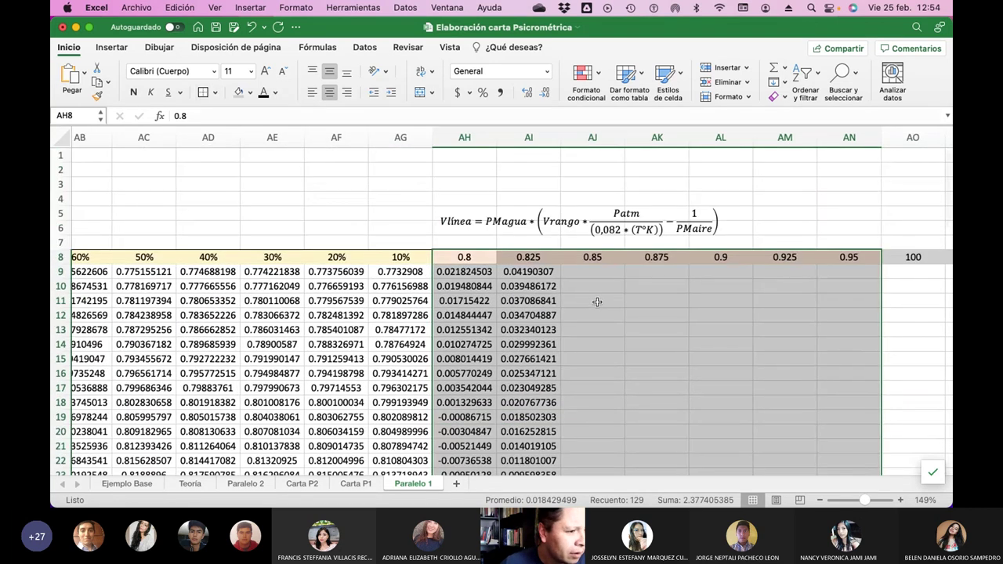
scroll(235, 352, "right", 1)
Examine the enthalpy line equation on Ejemplo Base and the formula in AX9 that applies it for the 100 kJ/kg column.
left_click(127, 484)
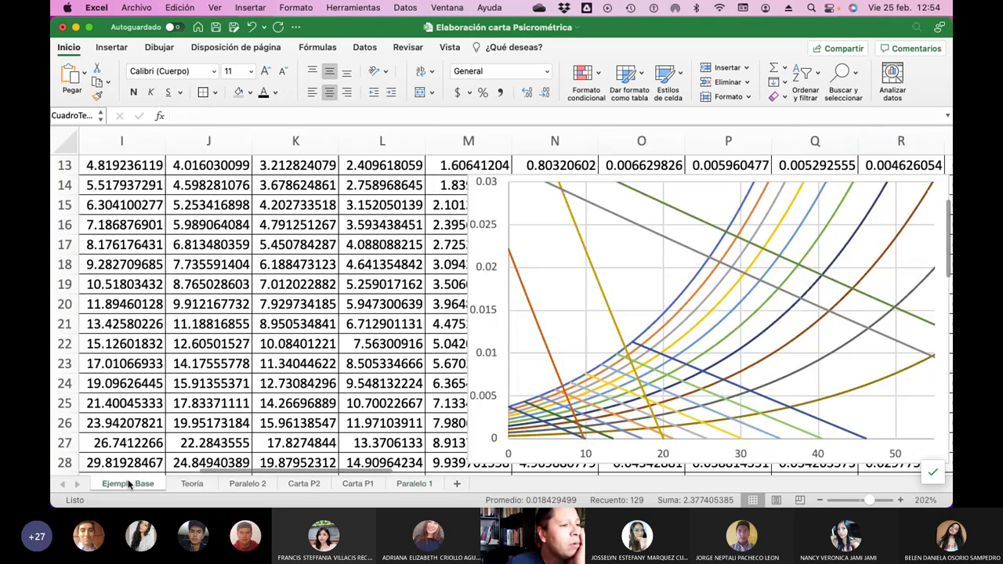
scroll(563, 359, "up", 4)
scroll(568, 357, "right", 10)
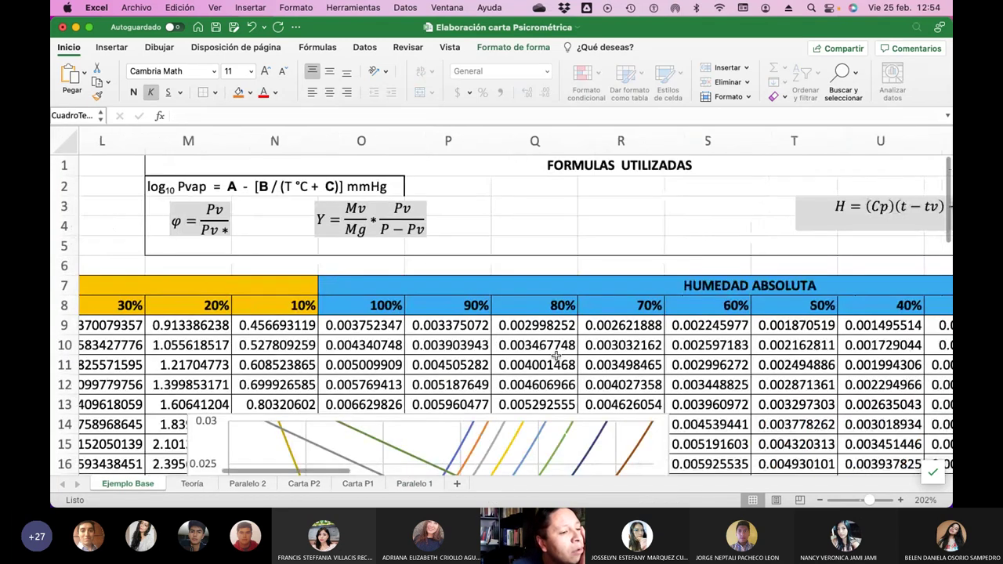
scroll(571, 353, "right", 9)
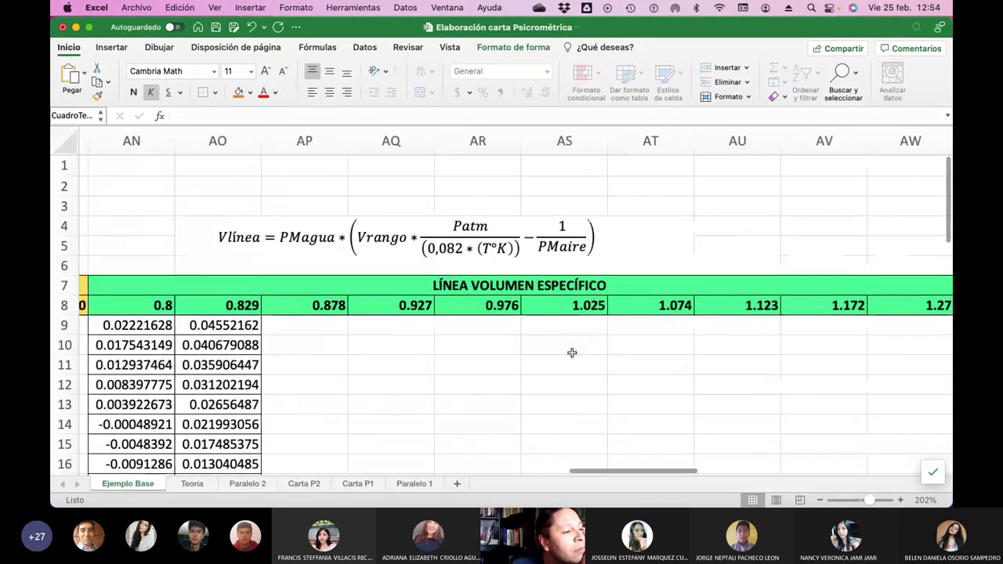
scroll(575, 353, "right", 1)
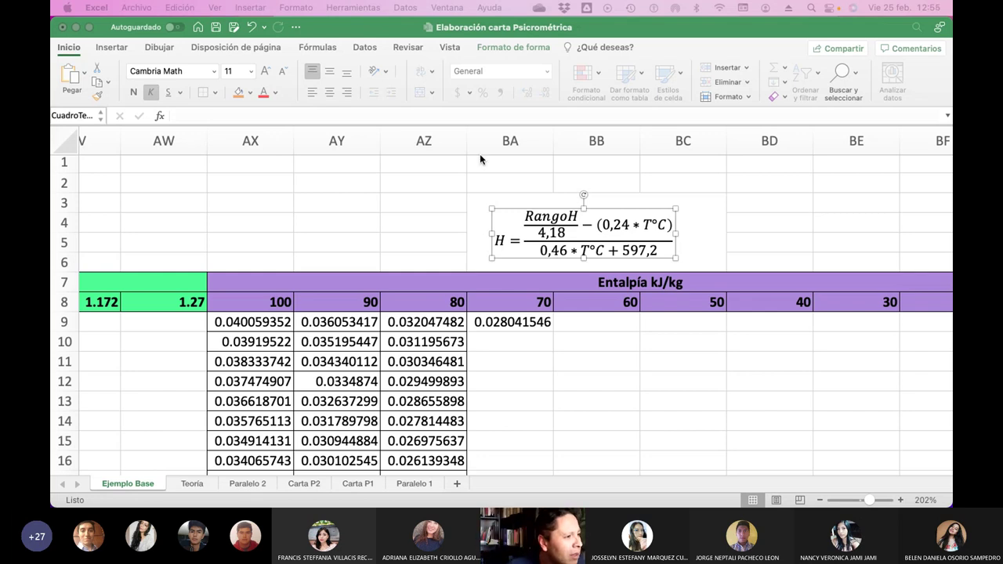
left_click(296, 69)
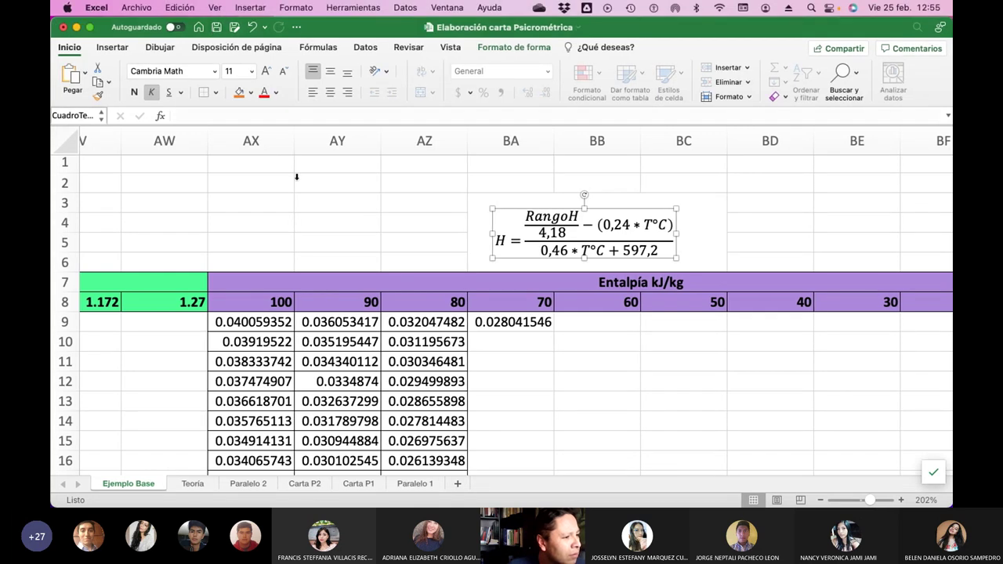
left_click(266, 322)
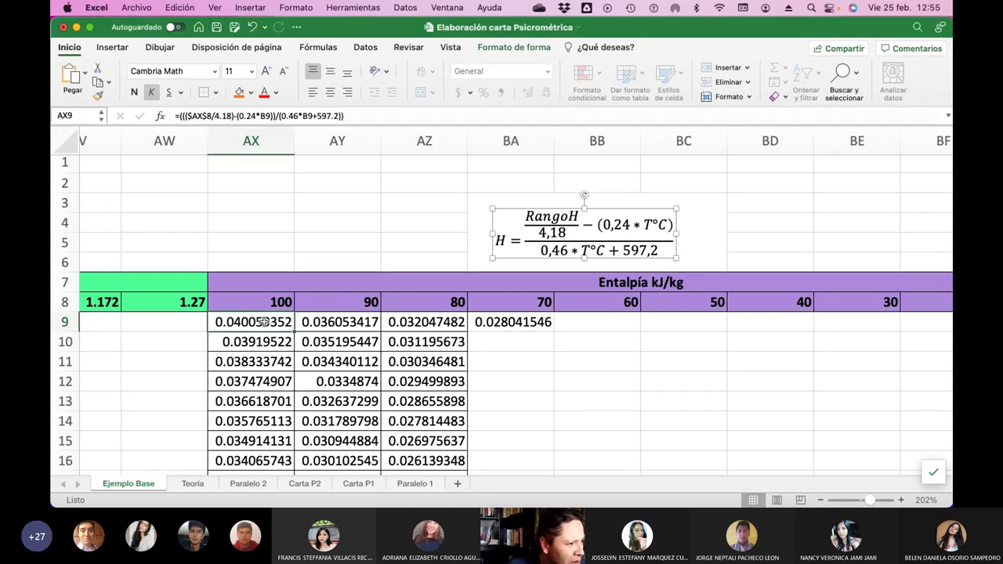
left_click(335, 118)
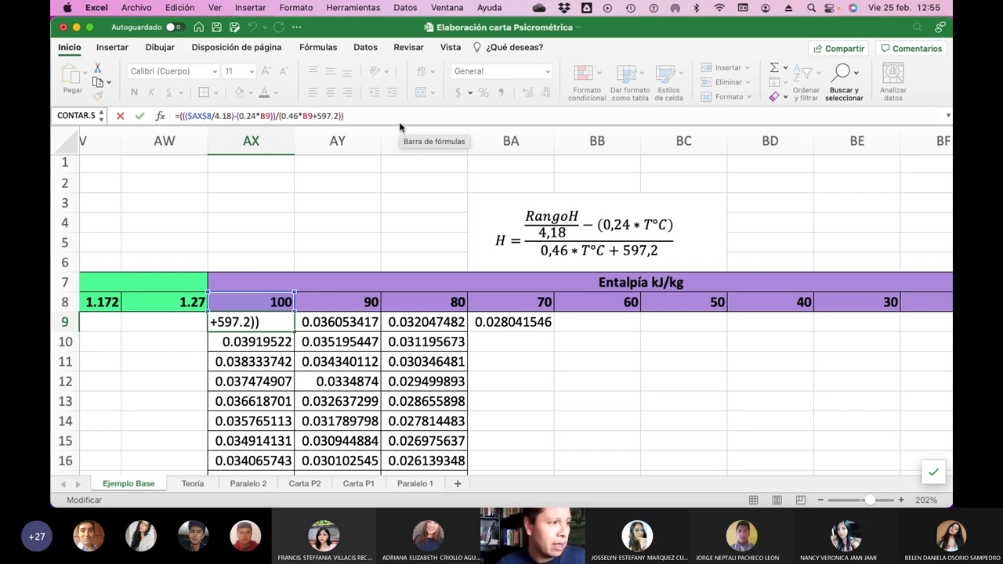
key("Return")
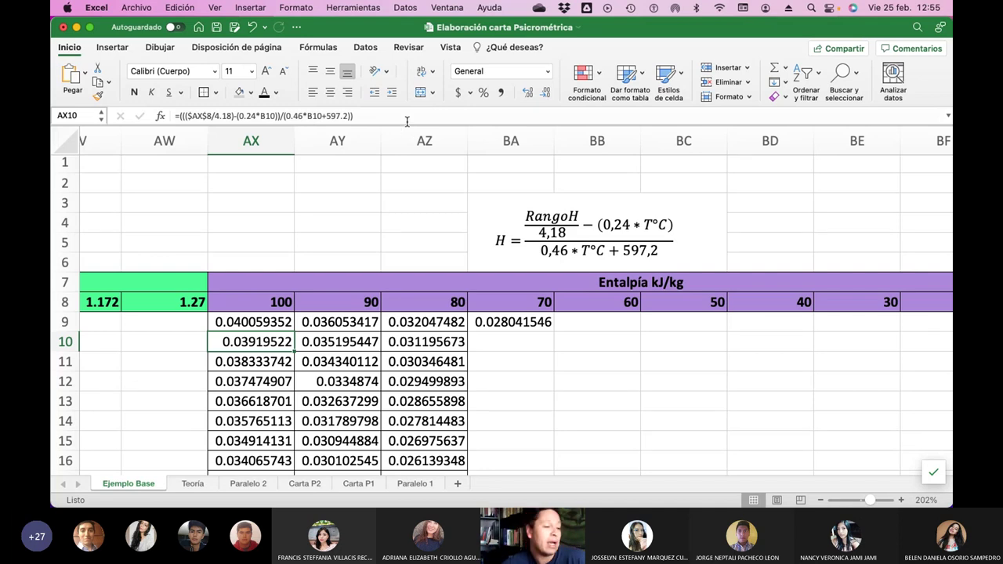
Save and close the workbook on the Carta P1 sheet, and reopen Elaboración carta Psicrométrica.xlsx from the Clases folder in Finder.
left_click(217, 28)
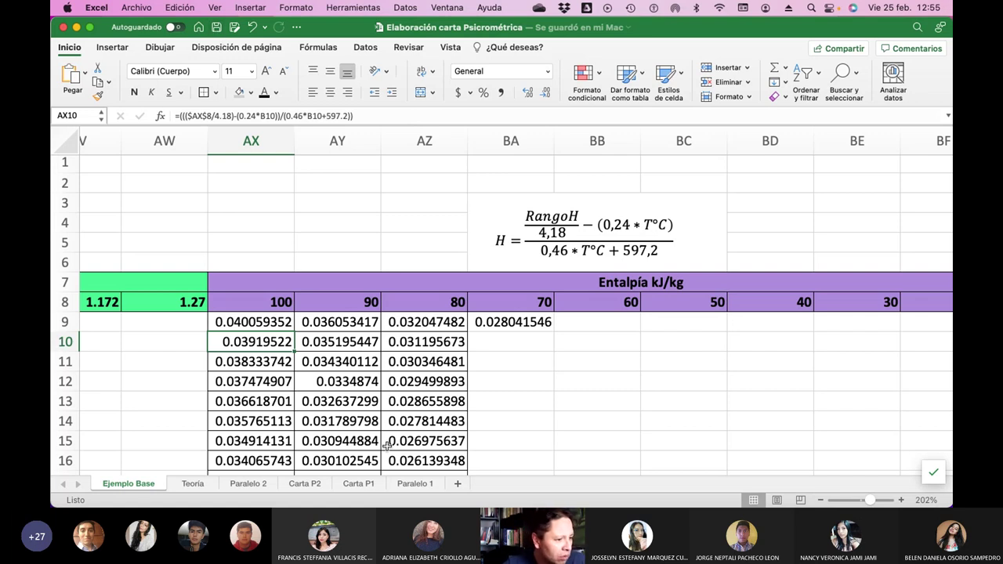
left_click(362, 483)
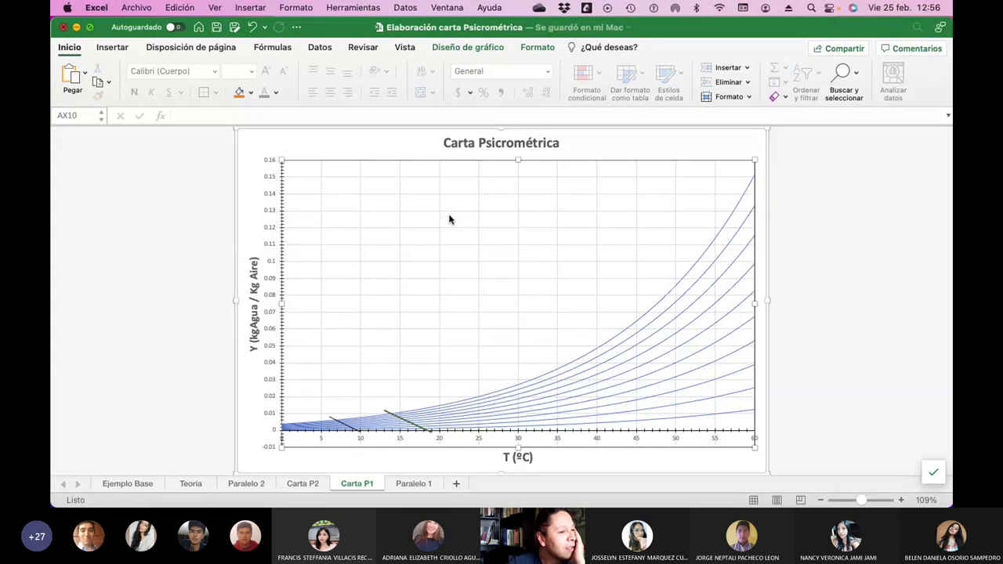
key("super+w")
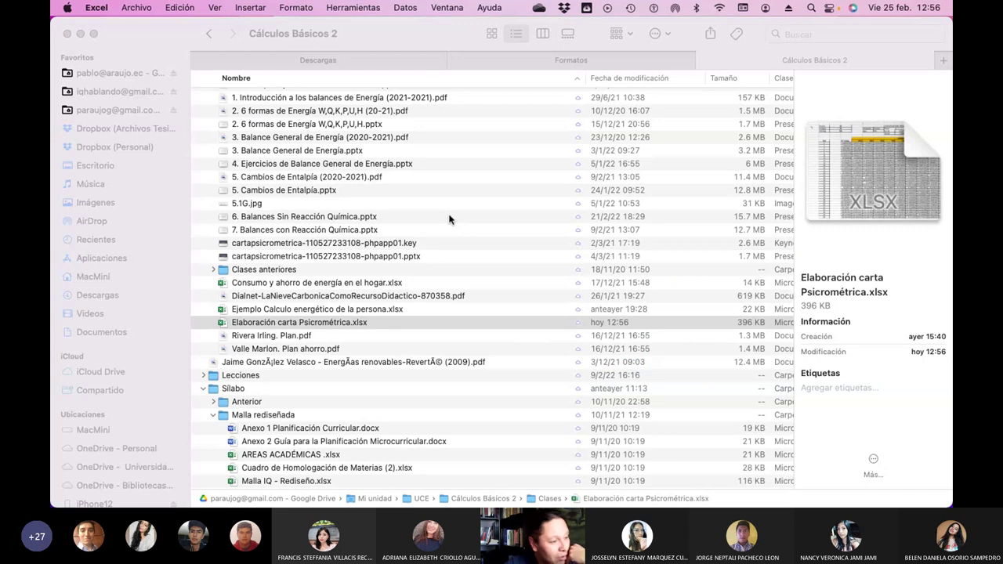
double_click(223, 324)
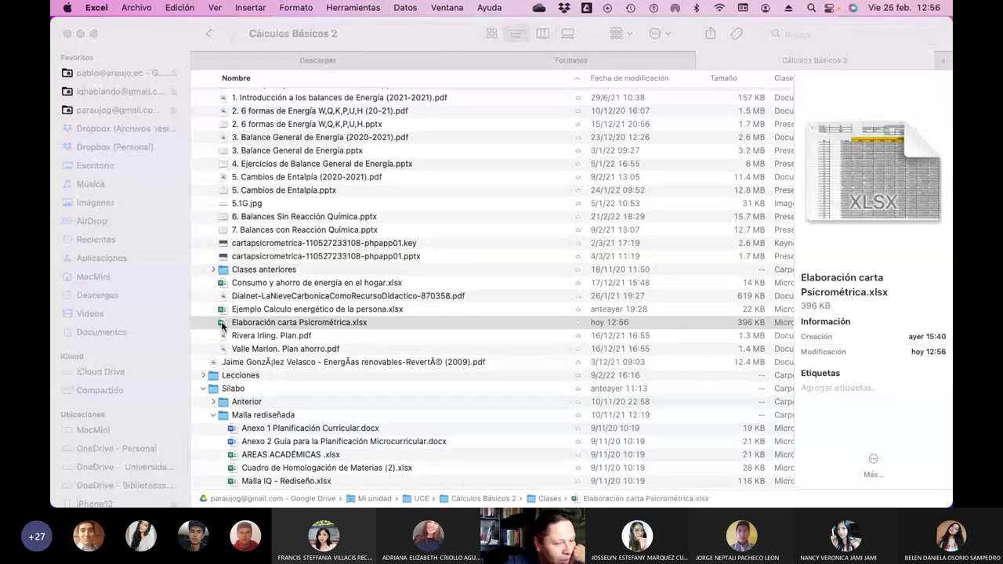